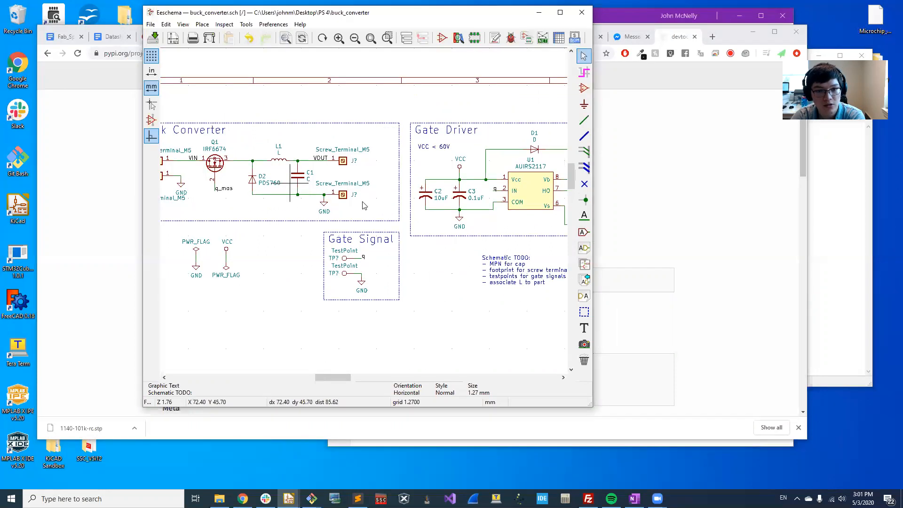
Arrange the schematic and OneNote windows so the Figure 1 buck converter reference shows beside the schematic
{"action": "middle_click_drag", "start_coordinate": [234, 174], "coordinate": [160, 163]}
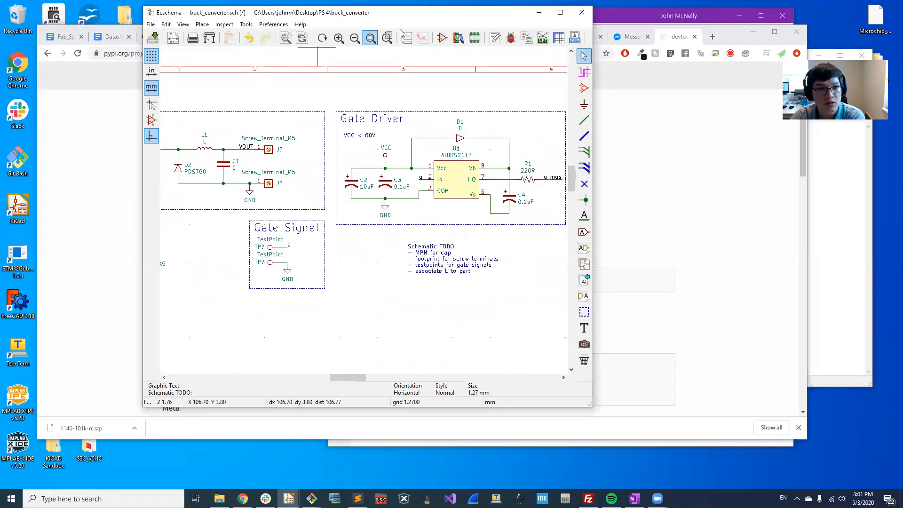
{"action": "left_click_drag", "start_coordinate": [414, 12], "coordinate": [309, 16]}
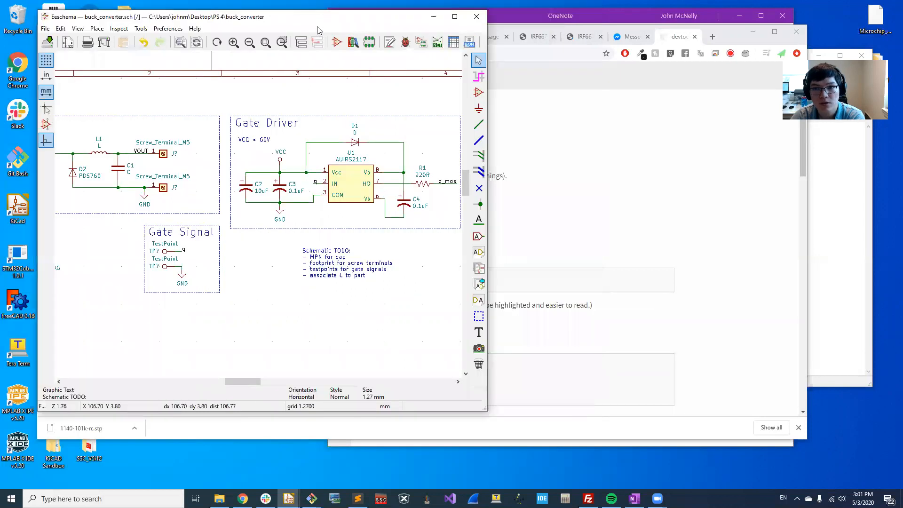
{"action": "left_click_drag", "start_coordinate": [723, 16], "coordinate": [673, 37]}
{"action": "scroll", "coordinate": [517, 162], "scroll_direction": "up", "scroll_amount": 2}
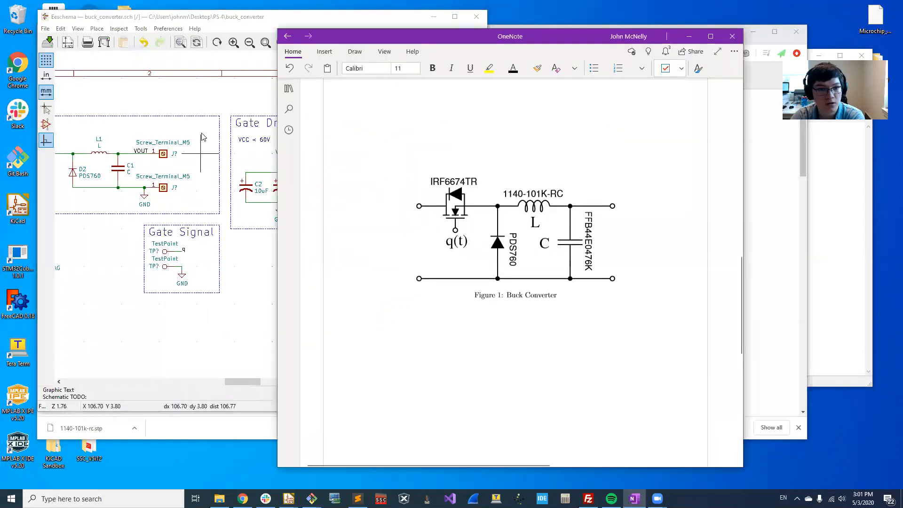
{"action": "left_click", "coordinate": [269, 22]}
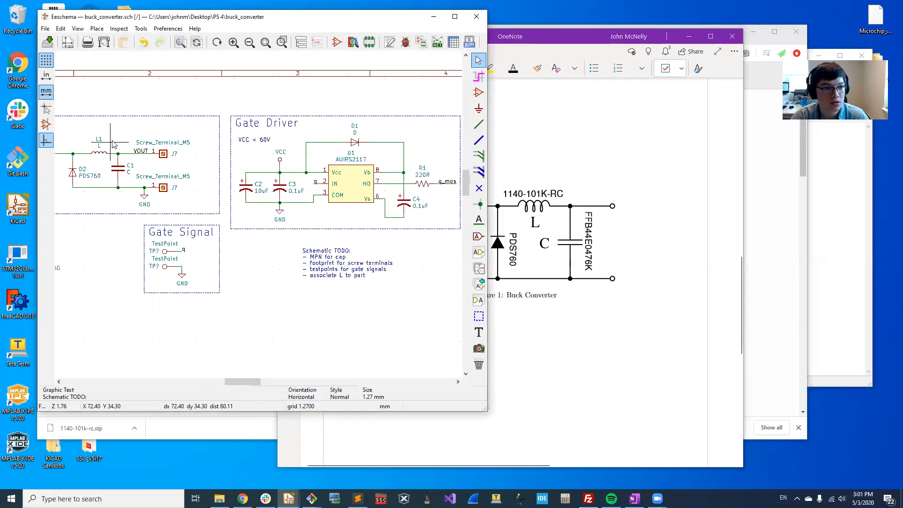
Check the footprint and MPN fields in the symbol properties of inductor L1
{"action": "scroll", "coordinate": [252, 196], "scroll_direction": "up", "scroll_amount": 3}
{"action": "scroll", "coordinate": [228, 175], "scroll_direction": "up", "scroll_amount": 2}
{"action": "double_click", "coordinate": [227, 175]}
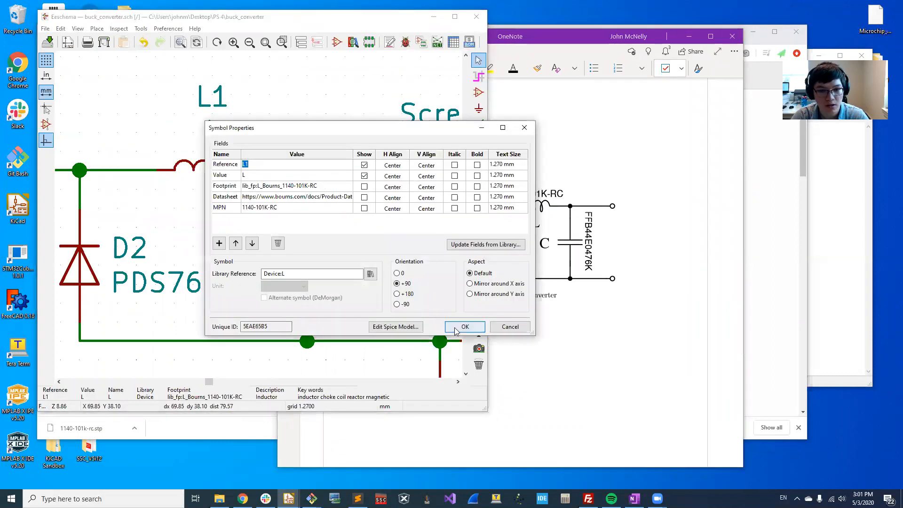
{"action": "left_click", "coordinate": [462, 327]}
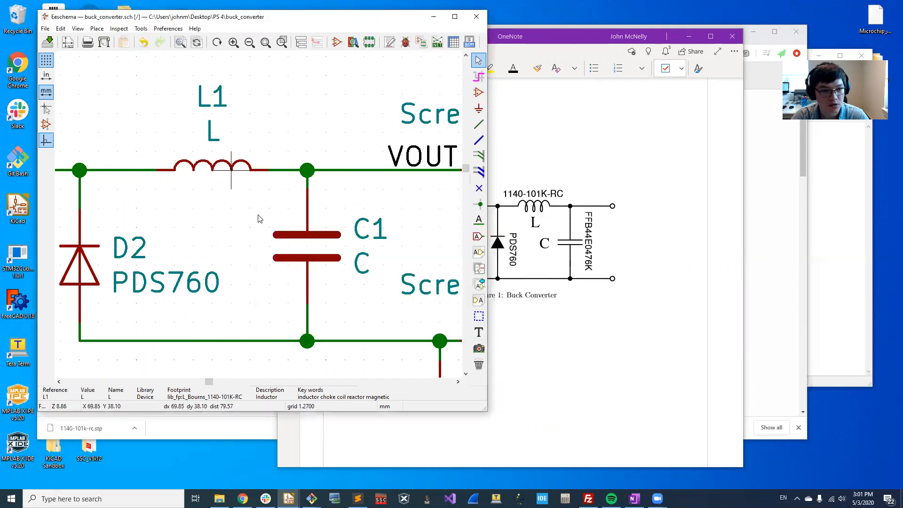
Inspect the footprint assigned to a Gate Signal test point in the footprint library browser and the 3D viewer
{"action": "scroll", "coordinate": [317, 226], "scroll_direction": "down", "scroll_amount": 5}
{"action": "middle_click_drag", "start_coordinate": [318, 226], "coordinate": [195, 171]}
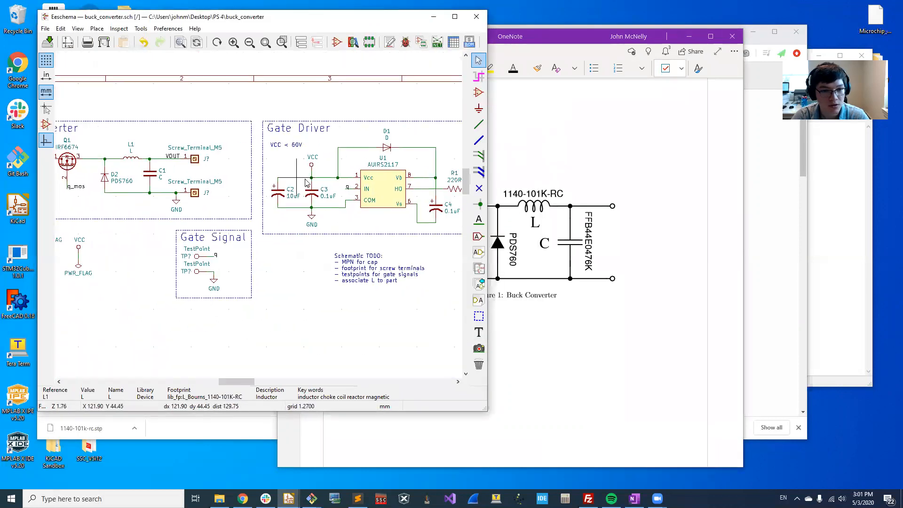
{"action": "middle_click_drag", "start_coordinate": [358, 185], "coordinate": [299, 158]}
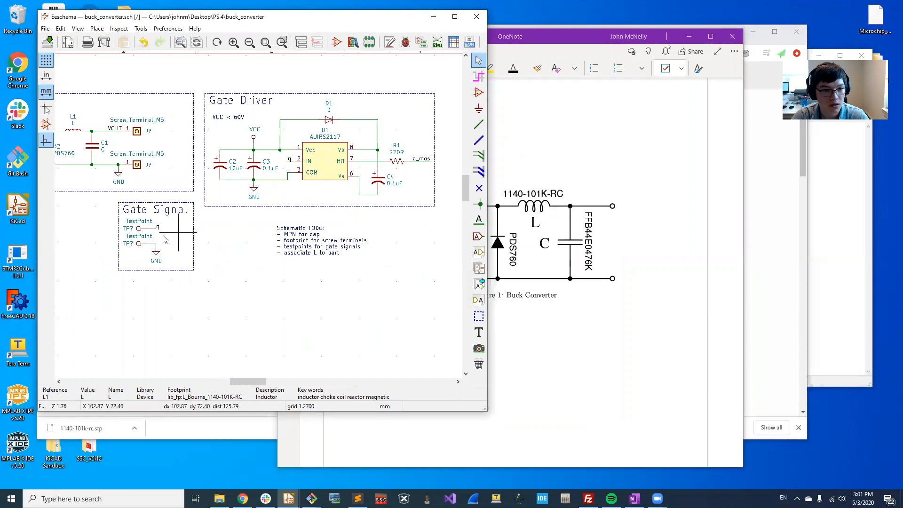
{"action": "scroll", "coordinate": [120, 235], "scroll_direction": "up", "scroll_amount": 5}
{"action": "double_click", "coordinate": [348, 173]}
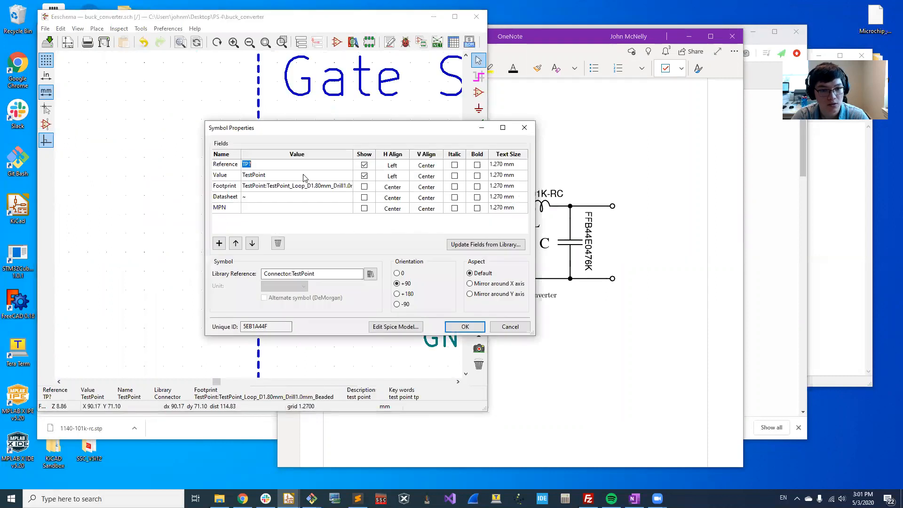
{"action": "left_click", "coordinate": [330, 186]}
{"action": "left_click", "coordinate": [348, 187]}
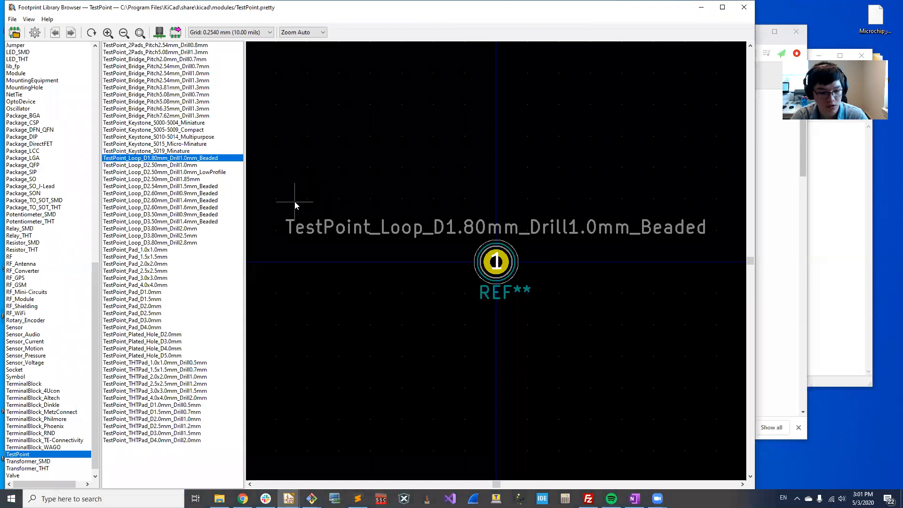
{"action": "key", "text": "alt+3"}
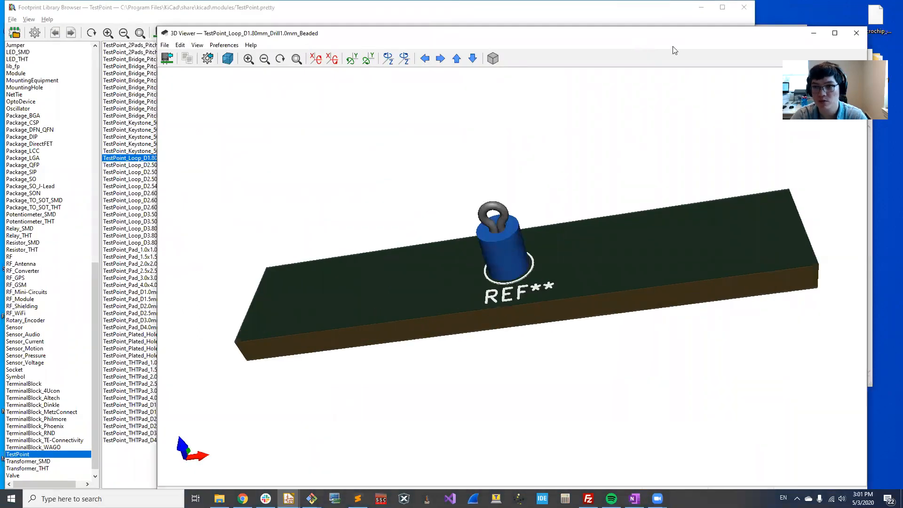
{"action": "left_click", "coordinate": [849, 32]}
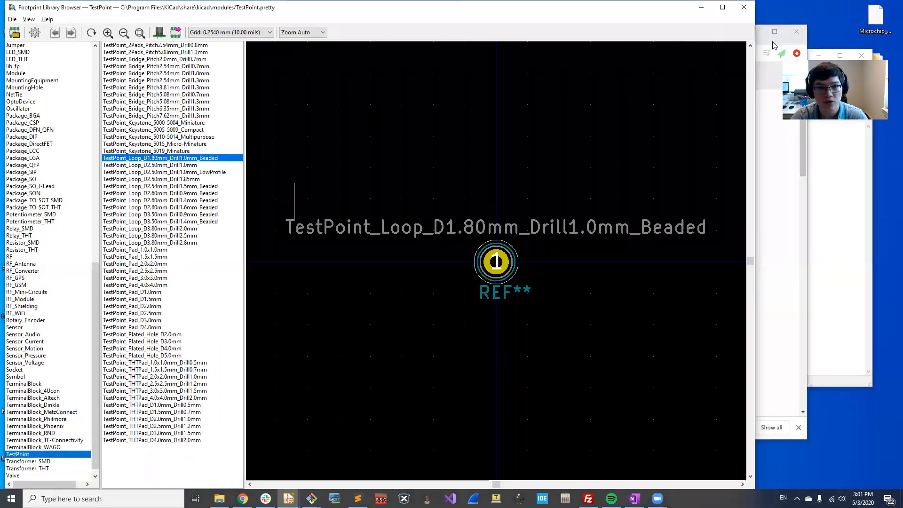
{"action": "left_click", "coordinate": [744, 7]}
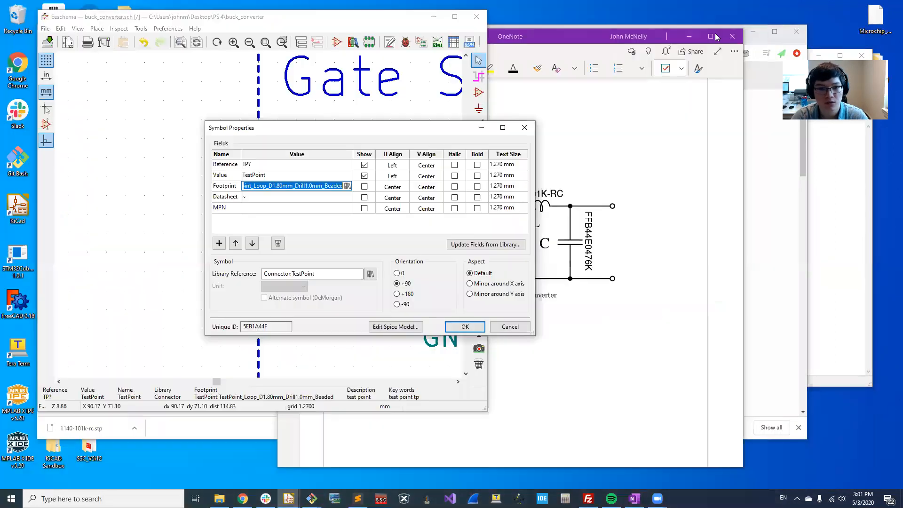
{"action": "key", "text": "Return"}
Read the Schematic TODO list beneath the Gate Driver block
{"action": "scroll", "coordinate": [289, 258], "scroll_direction": "down", "scroll_amount": 6}
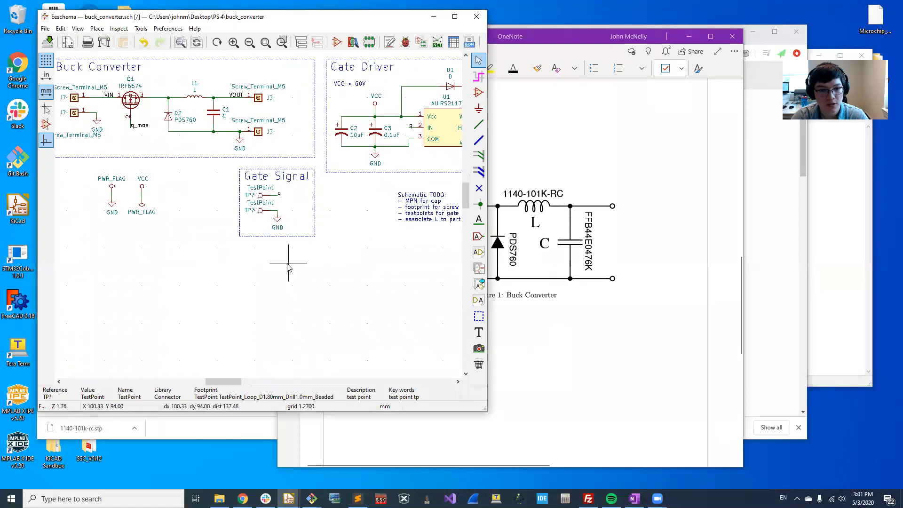
{"action": "scroll", "coordinate": [260, 217], "scroll_direction": "up", "scroll_amount": 2}
{"action": "scroll", "coordinate": [259, 217], "scroll_direction": "up", "scroll_amount": 5}
{"action": "scroll", "coordinate": [259, 217], "scroll_direction": "down", "scroll_amount": 3}
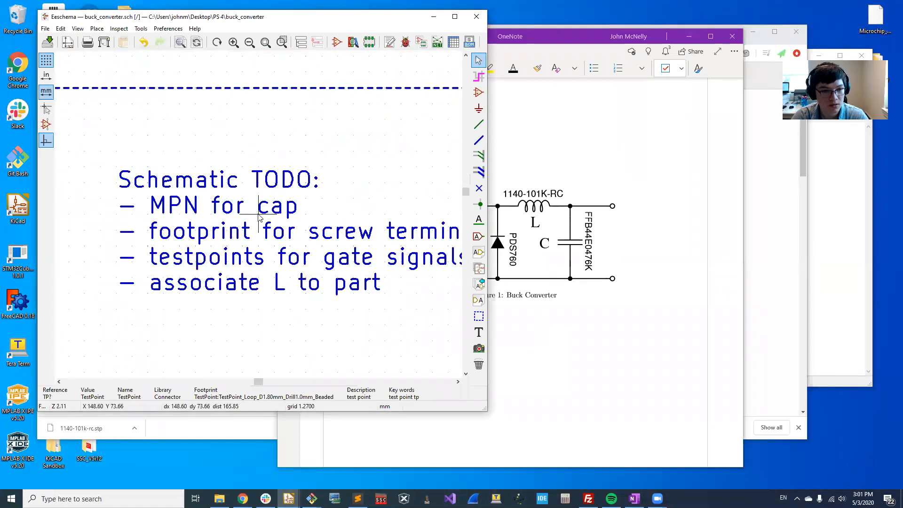
Check the footprint field in the symbol properties of the VOUT screw terminal, leaving the symbol unedited
{"action": "middle_click_drag", "start_coordinate": [194, 185], "coordinate": [321, 229]}
{"action": "middle_click_drag", "start_coordinate": [191, 227], "coordinate": [340, 300]}
{"action": "middle_click_drag", "start_coordinate": [256, 163], "coordinate": [369, 202]}
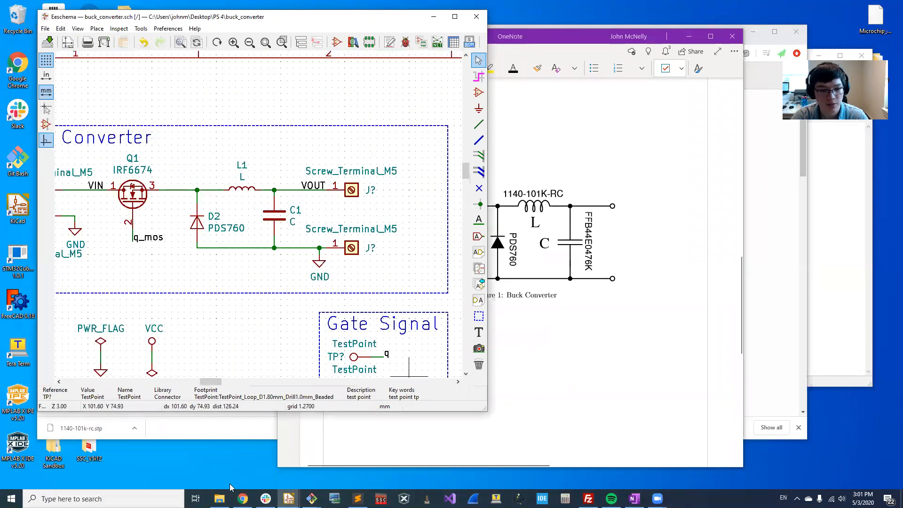
{"action": "scroll", "coordinate": [363, 160], "scroll_direction": "up", "scroll_amount": 5}
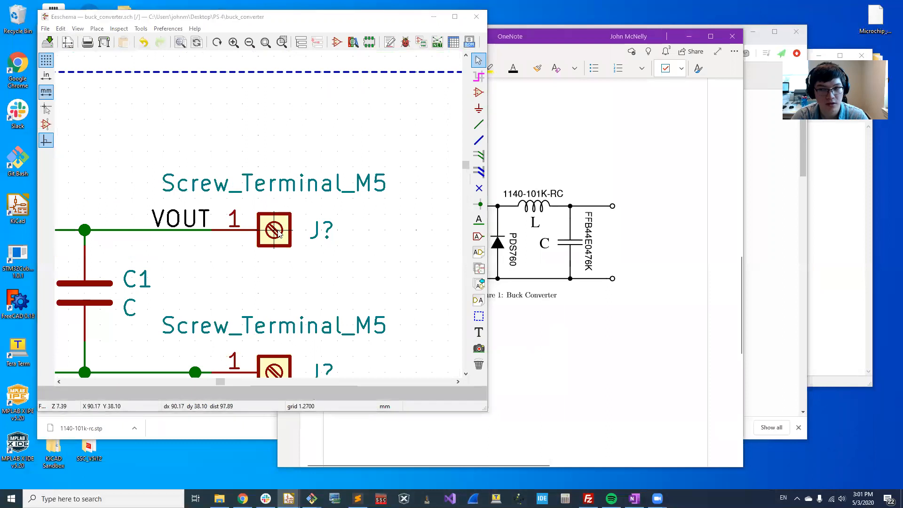
{"action": "double_click", "coordinate": [275, 199]}
{"action": "left_click", "coordinate": [297, 186]}
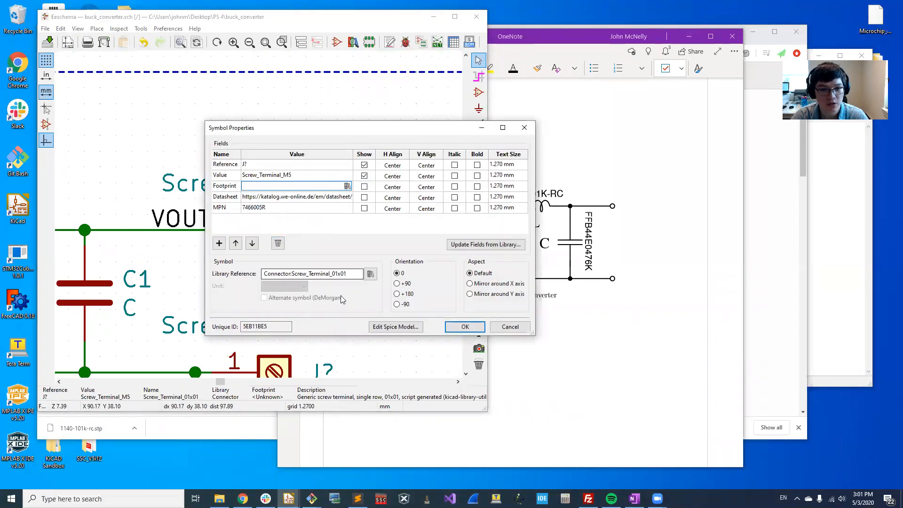
{"action": "left_click", "coordinate": [510, 327]}
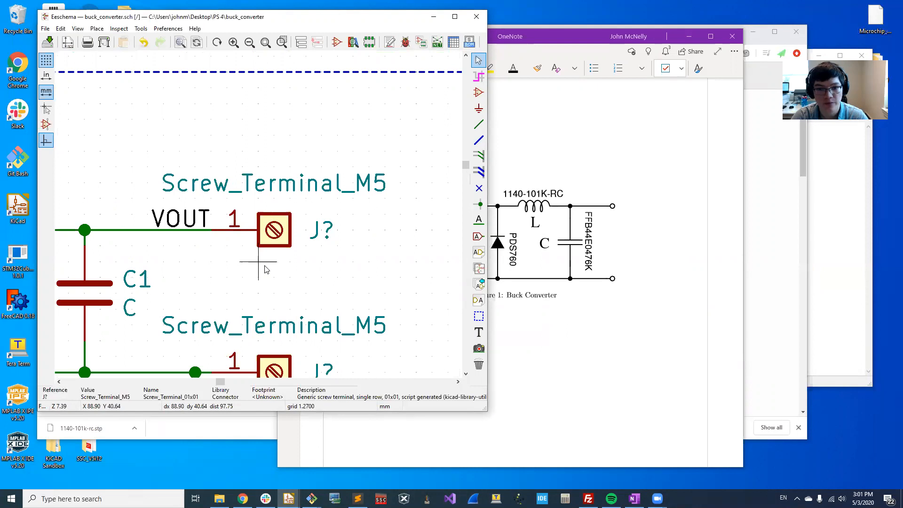
Switch to Chrome and open the 7466005R drawing datasheet from its Digi-Key product page
{"action": "left_click", "coordinate": [243, 498]}
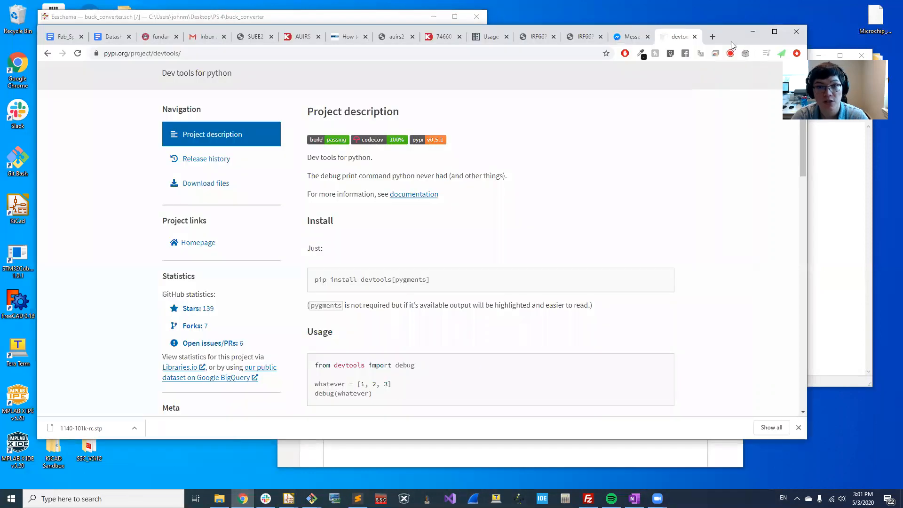
{"action": "left_click", "coordinate": [444, 39]}
{"action": "scroll", "coordinate": [300, 139], "scroll_direction": "up", "scroll_amount": 2}
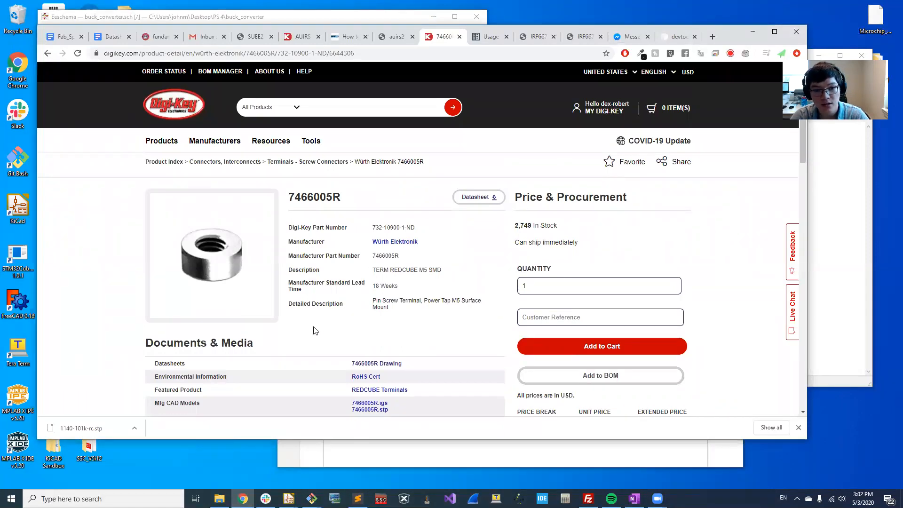
{"action": "scroll", "coordinate": [373, 336], "scroll_direction": "down", "scroll_amount": 2}
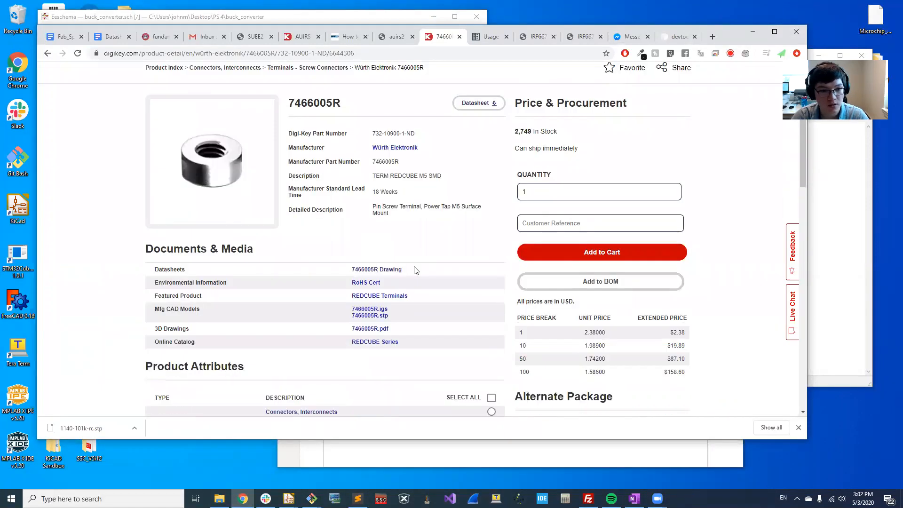
{"action": "left_click", "coordinate": [387, 272]}
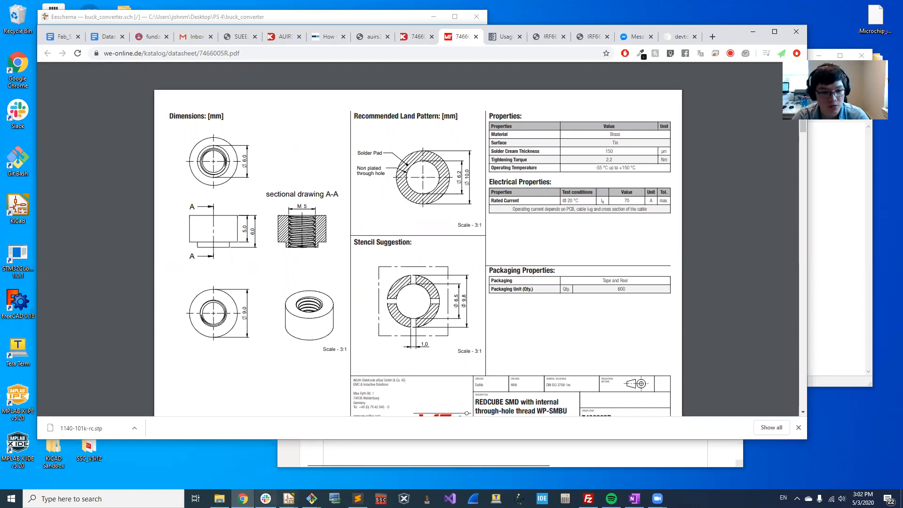
Switch back to the Eeschema schematic and launch the Footprint Editor
{"action": "left_click", "coordinate": [289, 498]}
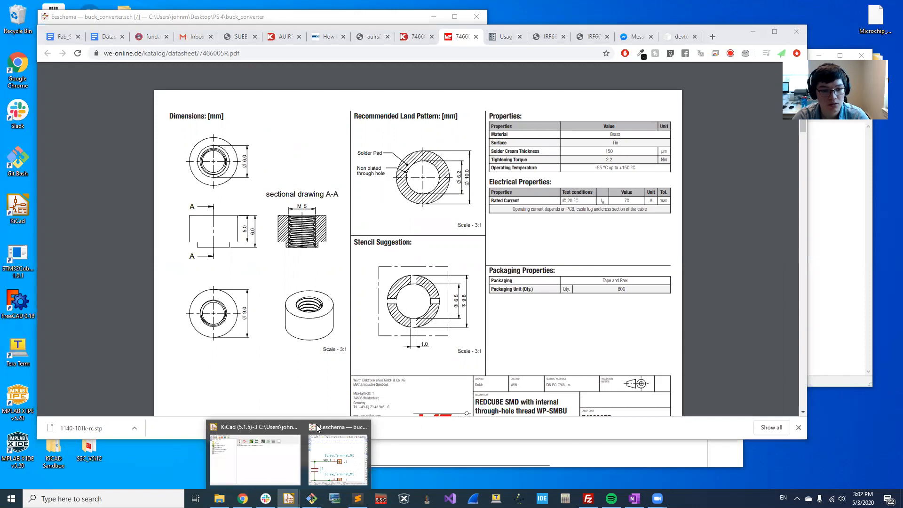
{"action": "left_click", "coordinate": [342, 455]}
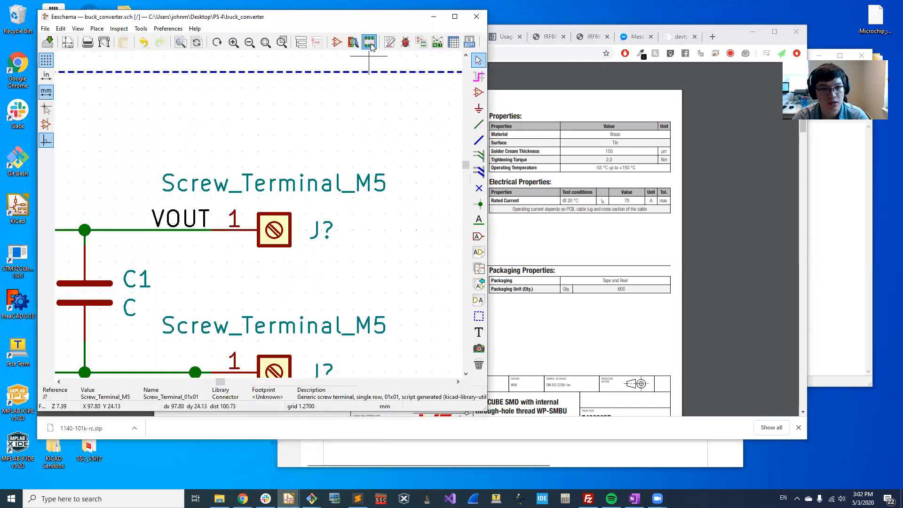
{"action": "left_click", "coordinate": [369, 41]}
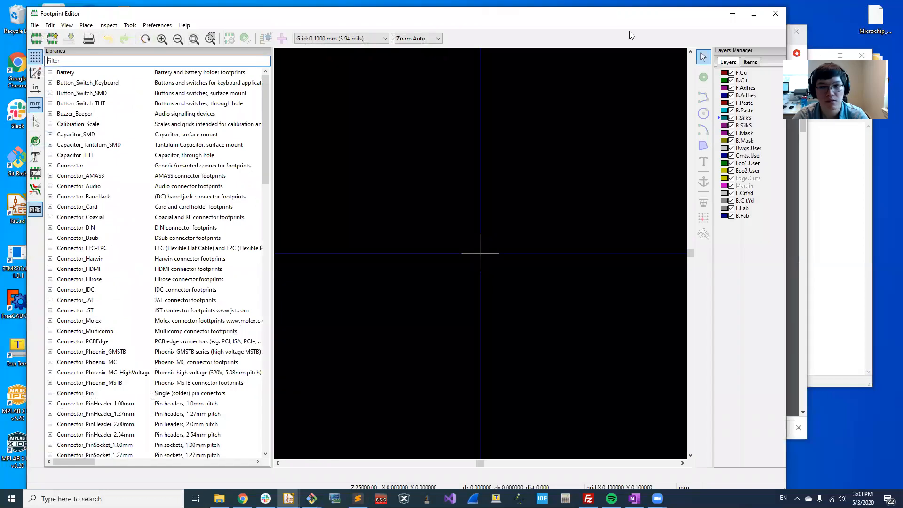
Narrow the datasheet's browser window to uncover the footprint library list, and select the part number 7466005R in the PDF title
{"action": "left_click", "coordinate": [799, 66]}
{"action": "scroll", "coordinate": [526, 185], "scroll_direction": "up", "scroll_amount": 7}
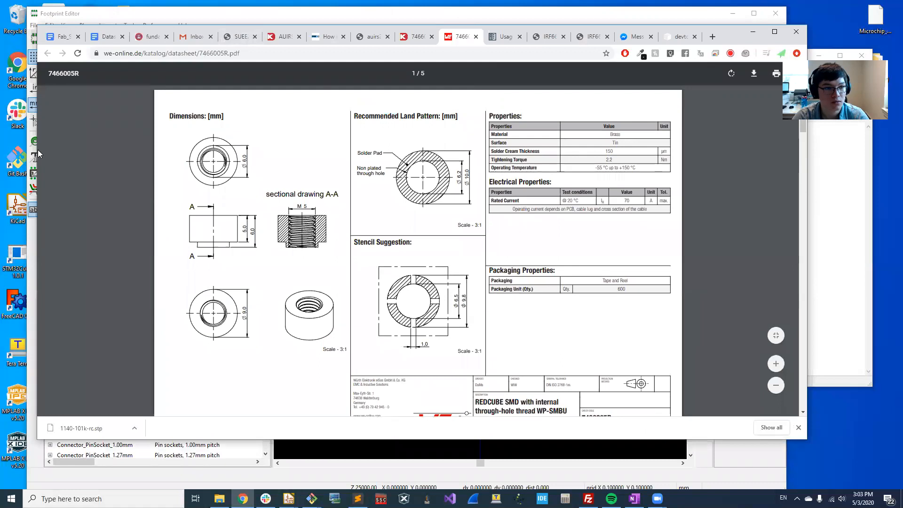
{"action": "left_click_drag", "start_coordinate": [36, 150], "coordinate": [176, 94]}
{"action": "left_click_drag", "start_coordinate": [221, 75], "coordinate": [190, 73]}
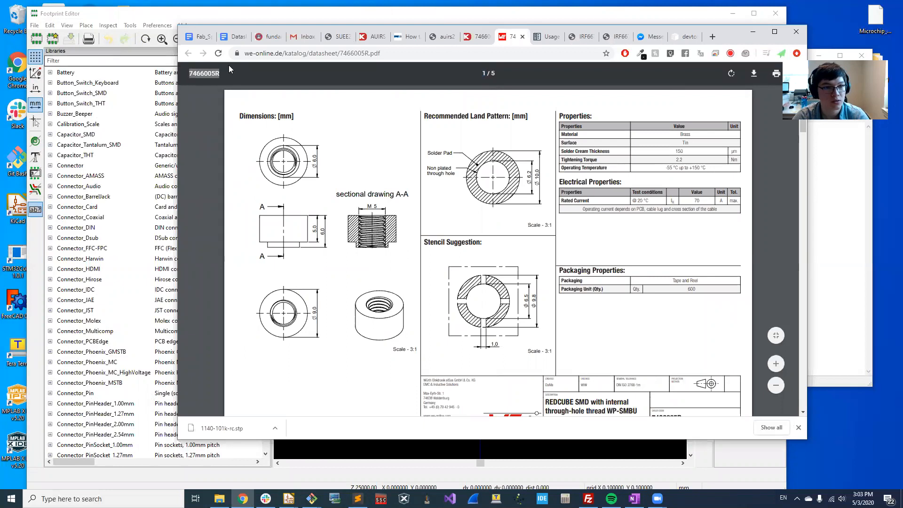
Create a new footprint named Screw_Terminal_01x01_7466005R in the lib_fp library of the Footprint Editor
{"action": "left_click", "coordinate": [78, 79]}
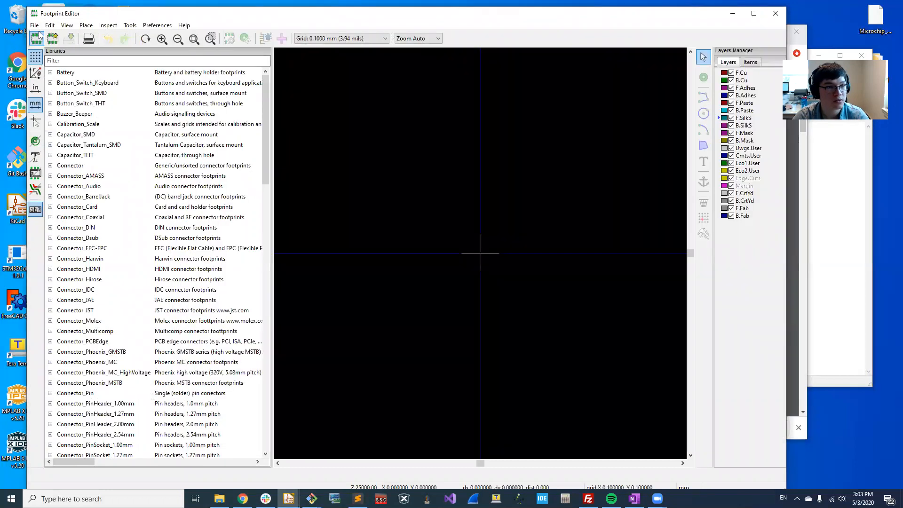
{"action": "left_click", "coordinate": [60, 62]}
{"action": "type", "text": "lib_fp"}
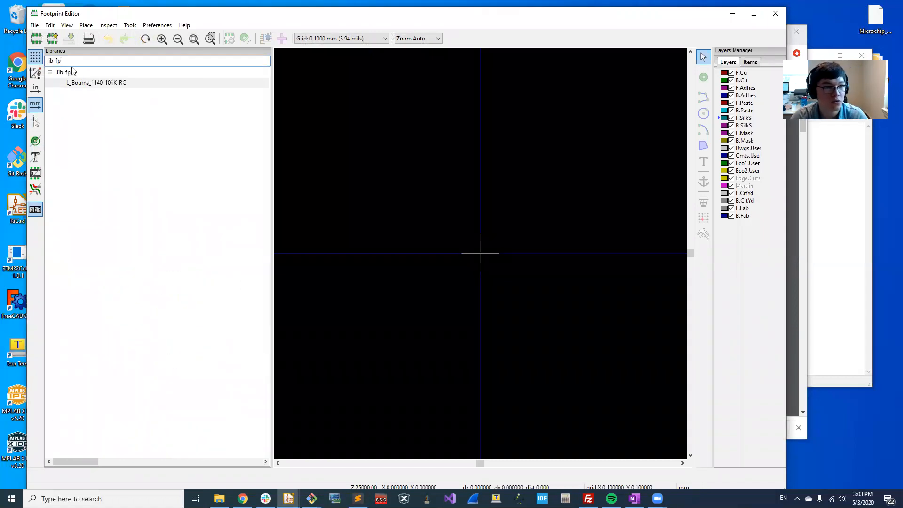
{"action": "right_click", "coordinate": [66, 71]}
{"action": "left_click", "coordinate": [121, 143]}
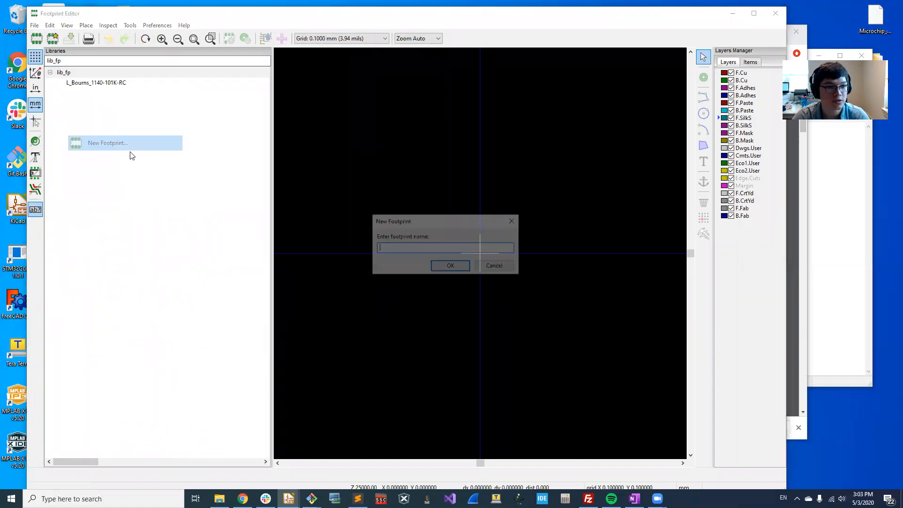
{"action": "type", "text": "Screw_Terminal"}
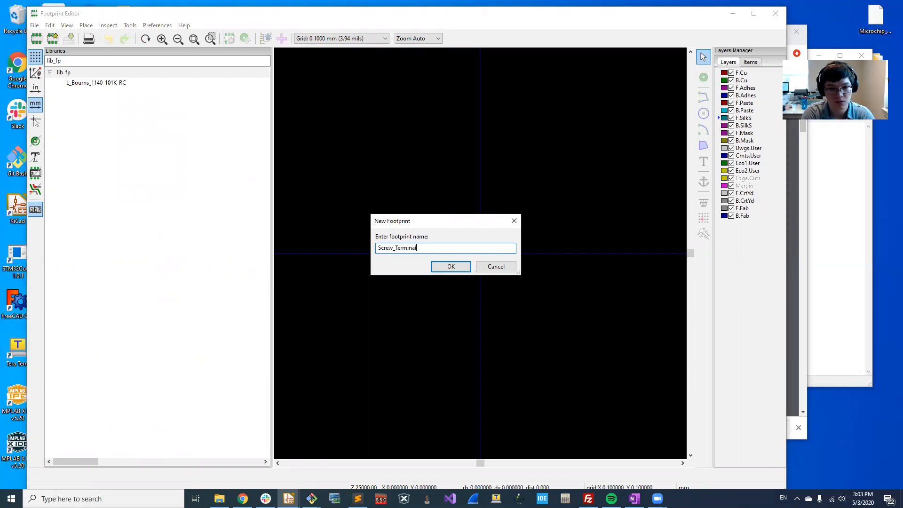
{"action": "type", "text": "_01x"}
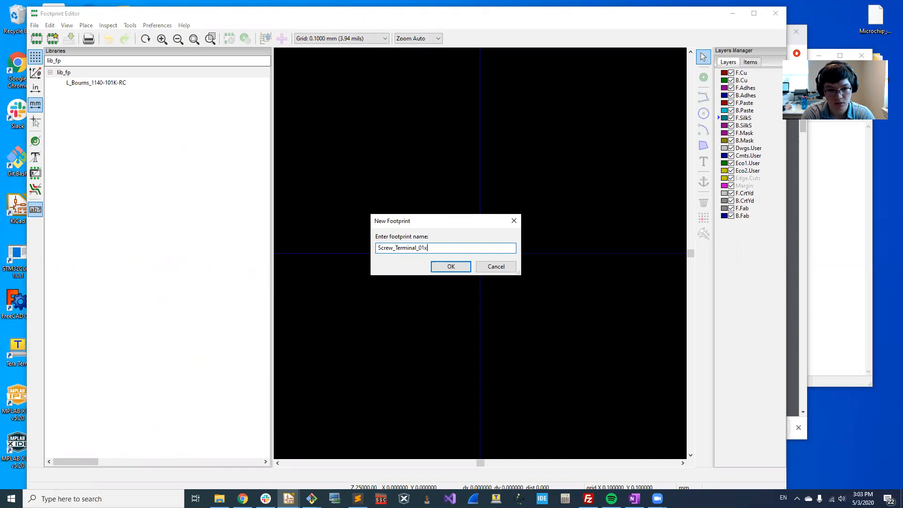
{"action": "type", "text": "01_7466005R"}
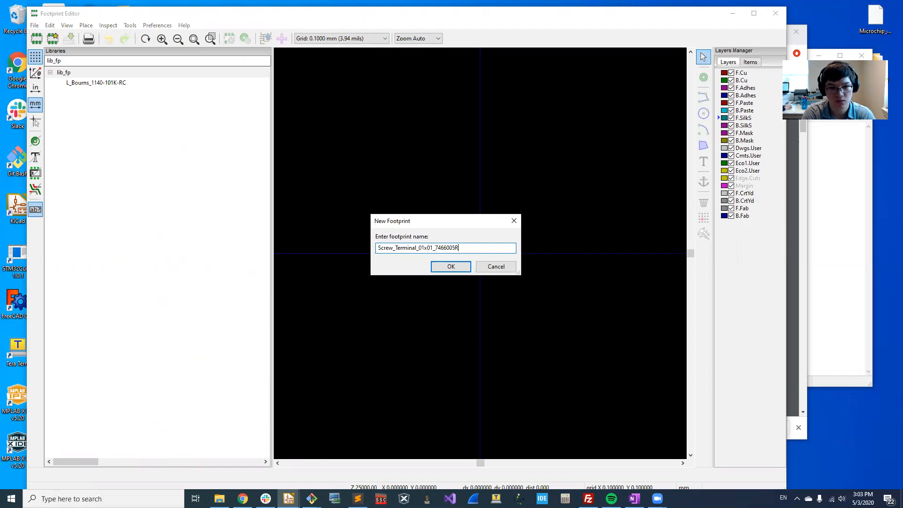
{"action": "key", "text": "Return"}
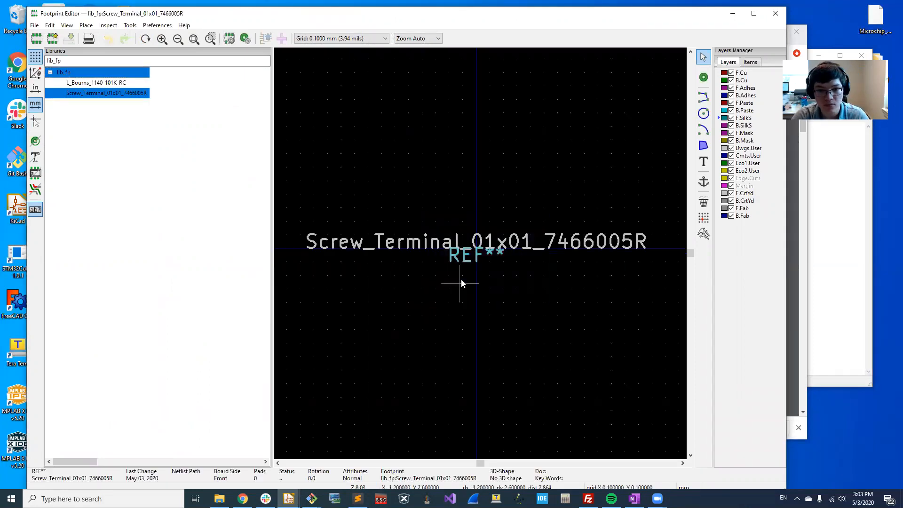
Move the reference and value texts above the origin and check the recommended land pattern in the datasheet
{"action": "left_click_drag", "start_coordinate": [468, 263], "coordinate": [472, 197]}
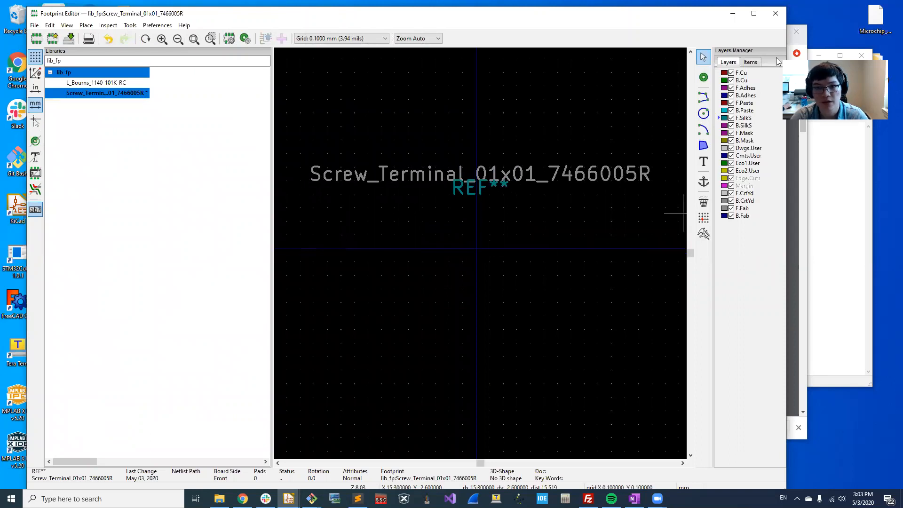
{"action": "left_click", "coordinate": [794, 176]}
{"action": "scroll", "coordinate": [635, 175], "scroll_direction": "down", "scroll_amount": 2}
{"action": "scroll", "coordinate": [635, 177], "scroll_direction": "up", "scroll_amount": 2}
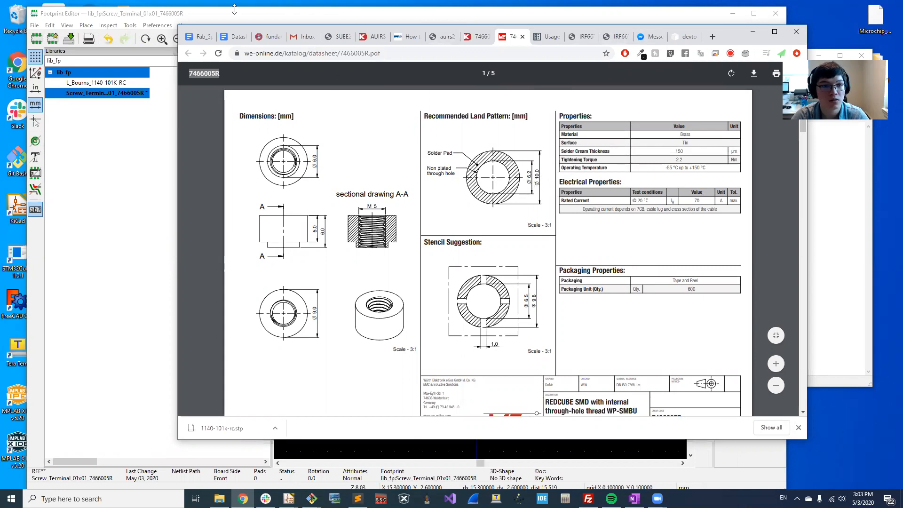
Place a pad near the origin of the footprint and set its position to X 0, Y 0
{"action": "key", "text": "alt+Tab"}
{"action": "left_click", "coordinate": [704, 77]}
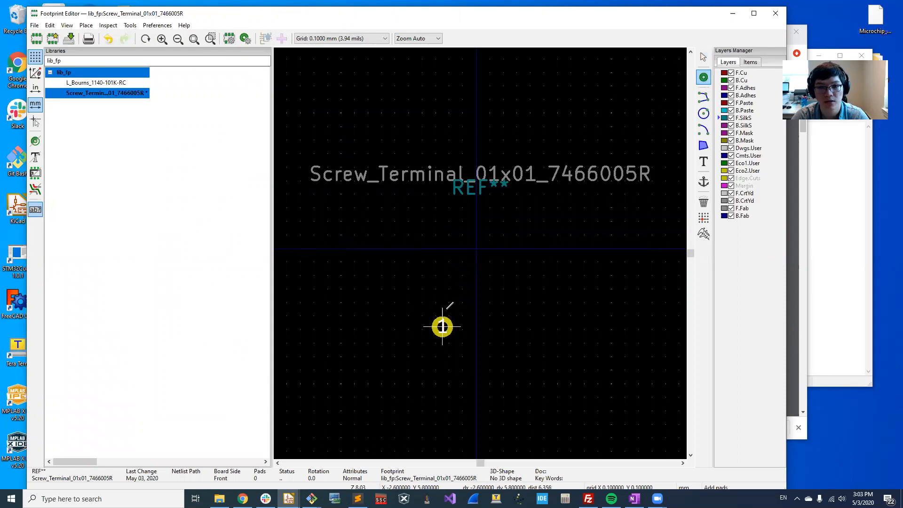
{"action": "left_click", "coordinate": [474, 244]}
{"action": "key", "text": "Escape"}
{"action": "left_click", "coordinate": [477, 246]}
{"action": "key", "text": "e"}
{"action": "double_click", "coordinate": [325, 198]}
{"action": "type", "text": "0"}
{"action": "key", "text": "Tab"}
{"action": "type", "text": "0"}
{"action": "key", "text": "Tab"}
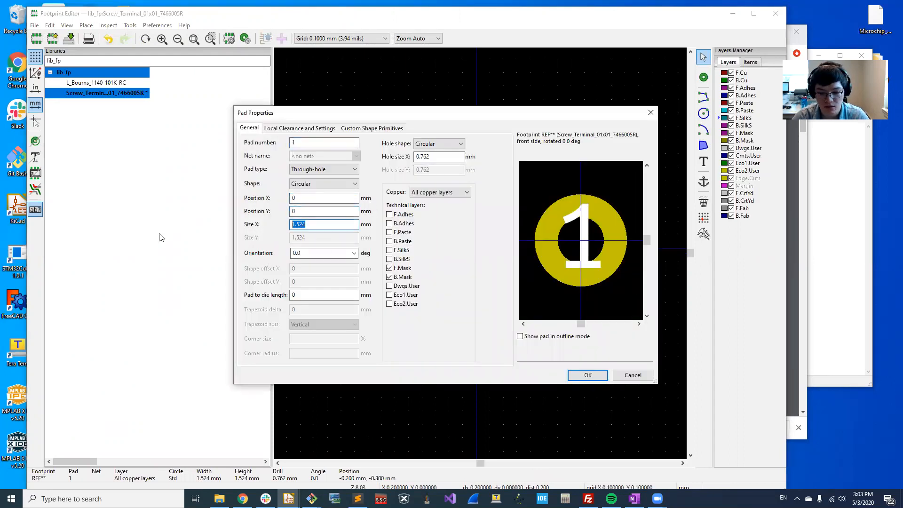
Set pad 1's size to 10 mm and its hole size to 6.2 mm, following the datasheet's land pattern
{"action": "type", "text": "10"}
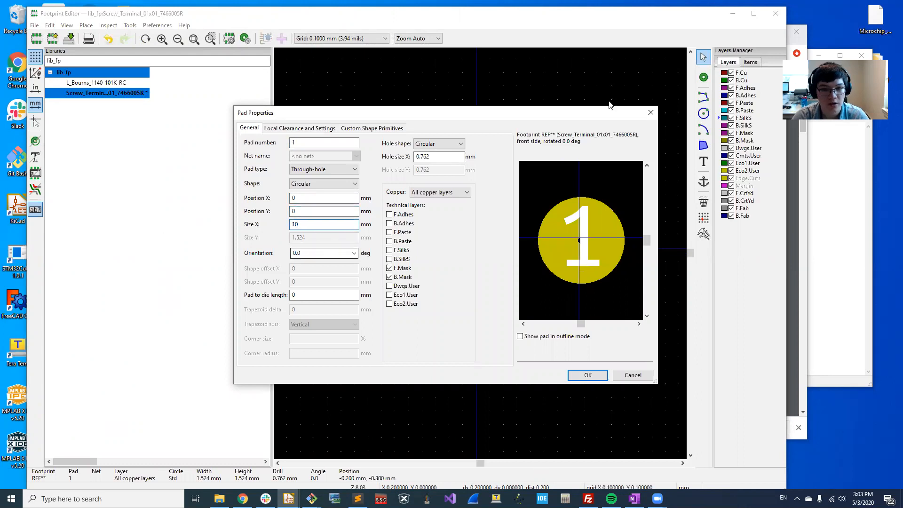
{"action": "left_click", "coordinate": [799, 26]}
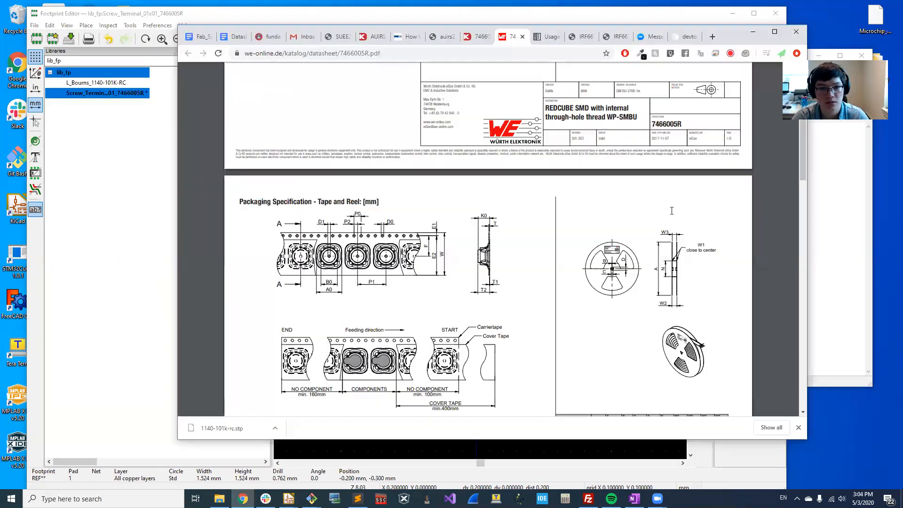
{"action": "left_click", "coordinate": [253, 15]}
{"action": "left_click", "coordinate": [441, 155]}
{"action": "type", "text": "6,2"}
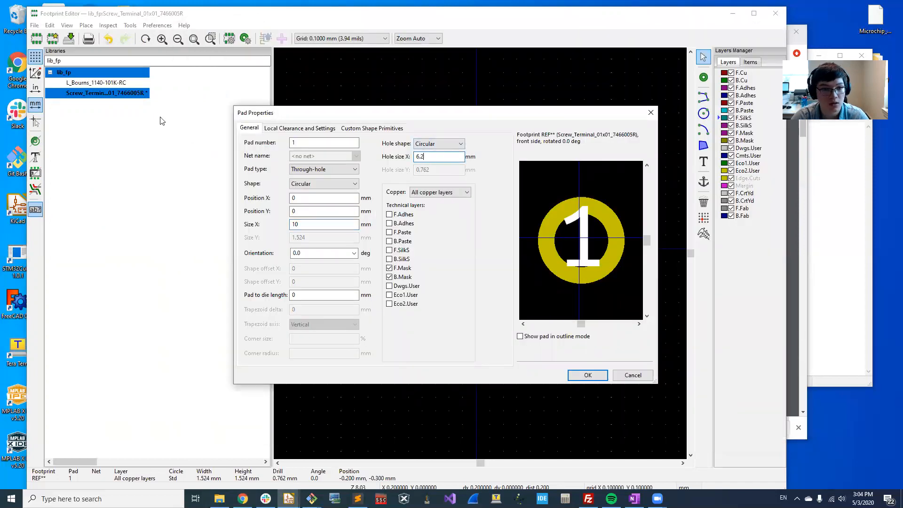
Change pad 1's type to SMD and apply the pad properties
{"action": "left_click", "coordinate": [337, 165]}
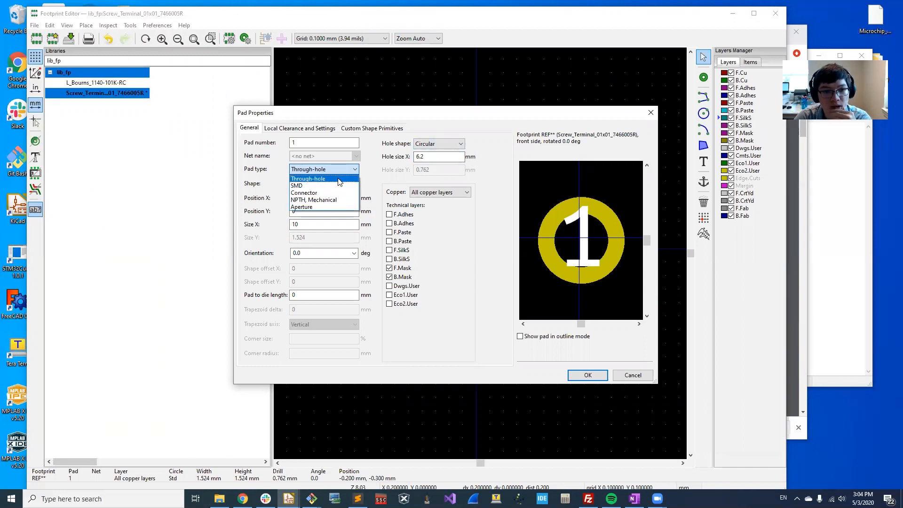
{"action": "left_click", "coordinate": [334, 186]}
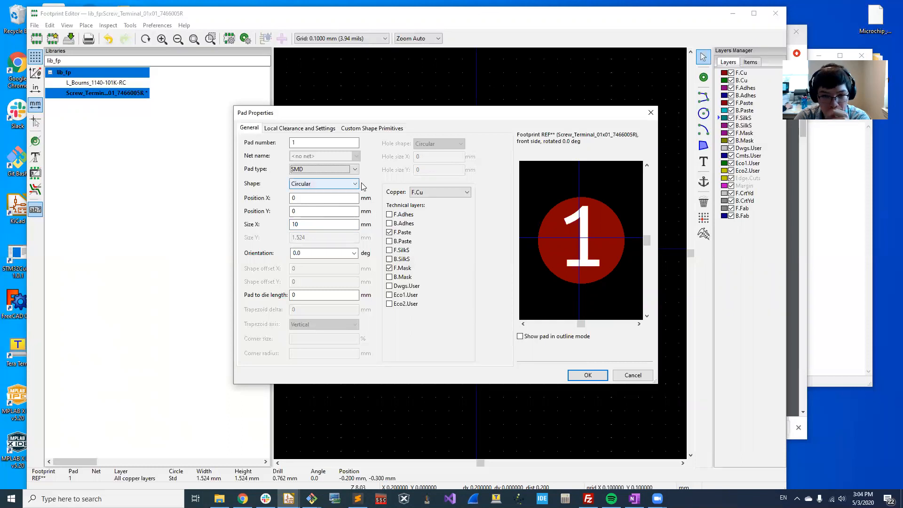
{"action": "left_click", "coordinate": [589, 373]}
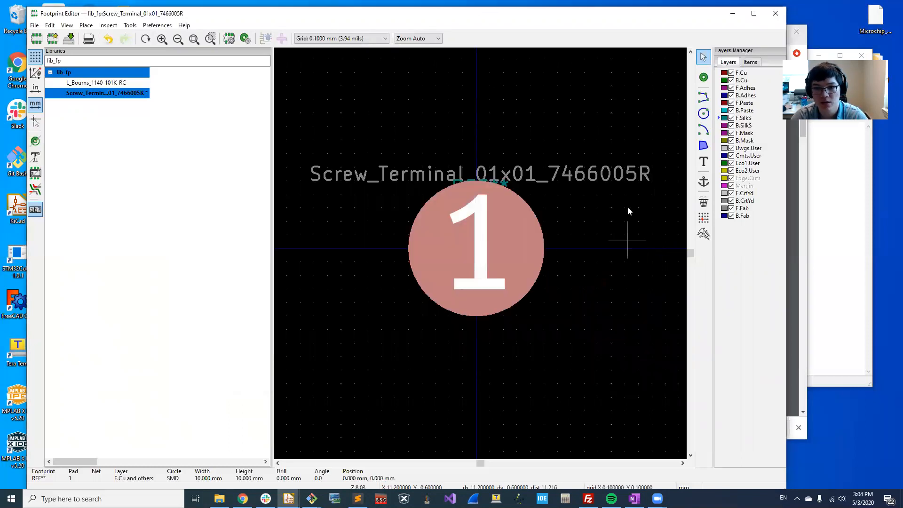
Place a second pad beside pad 1, off the origin
{"action": "left_click", "coordinate": [703, 76]}
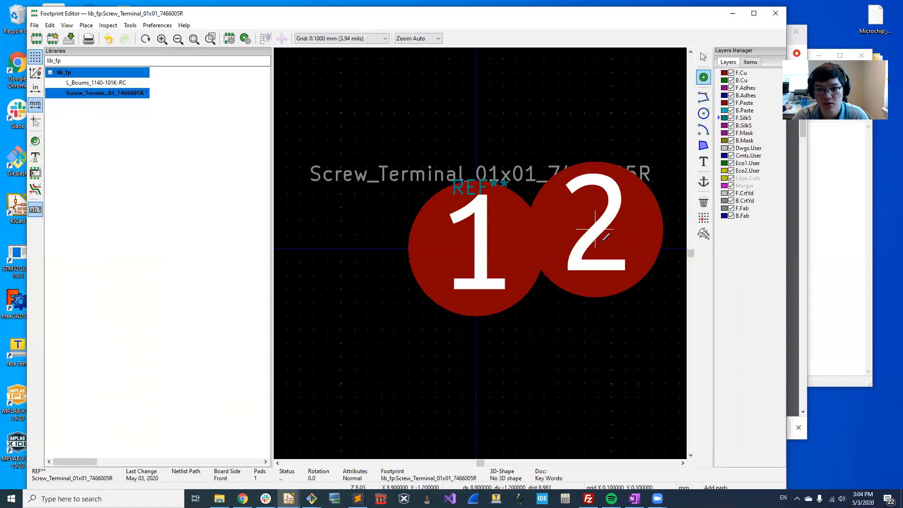
{"action": "key", "text": "Escape"}
{"action": "left_click", "coordinate": [703, 76]}
{"action": "left_click", "coordinate": [607, 273]}
{"action": "key", "text": "Escape"}
Change pad 2's type to NPTH, Mechanical with a 6.2 mm circular hole
{"action": "double_click", "coordinate": [594, 265]}
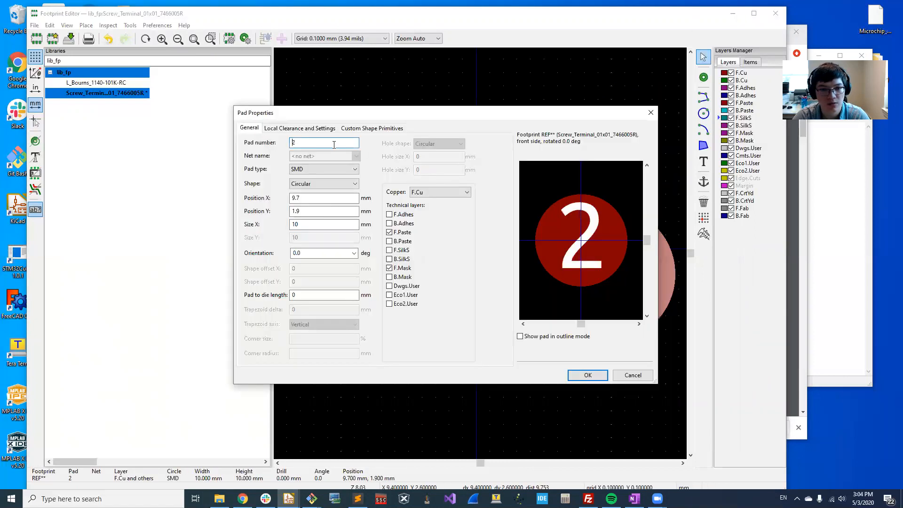
{"action": "left_click", "coordinate": [327, 169]}
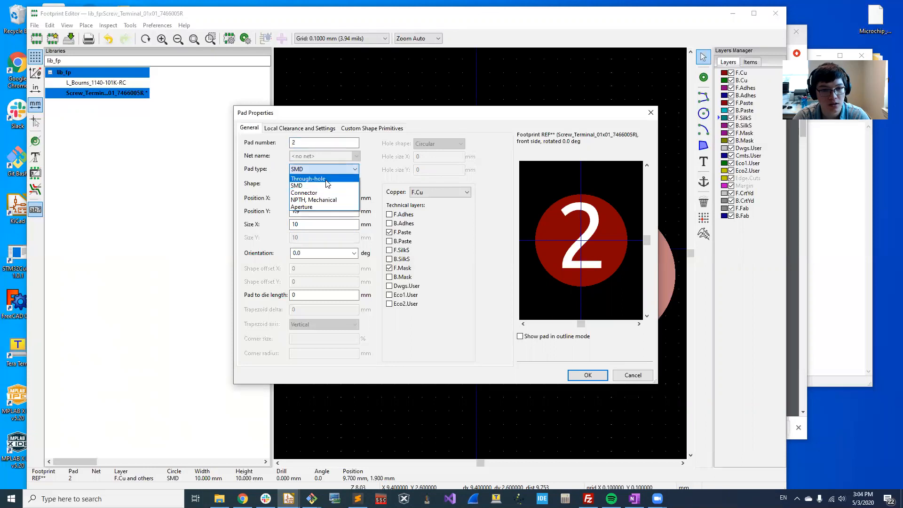
{"action": "left_click", "coordinate": [328, 200]}
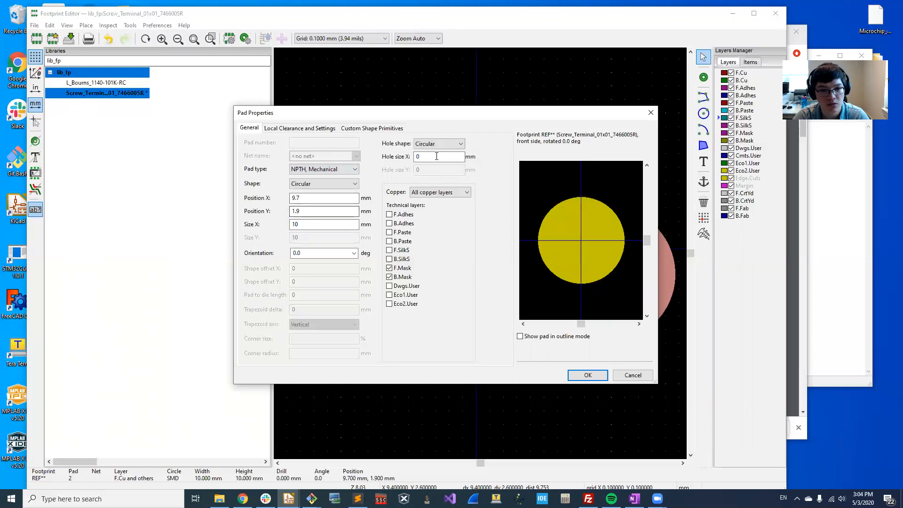
{"action": "type", "text": "6,"}
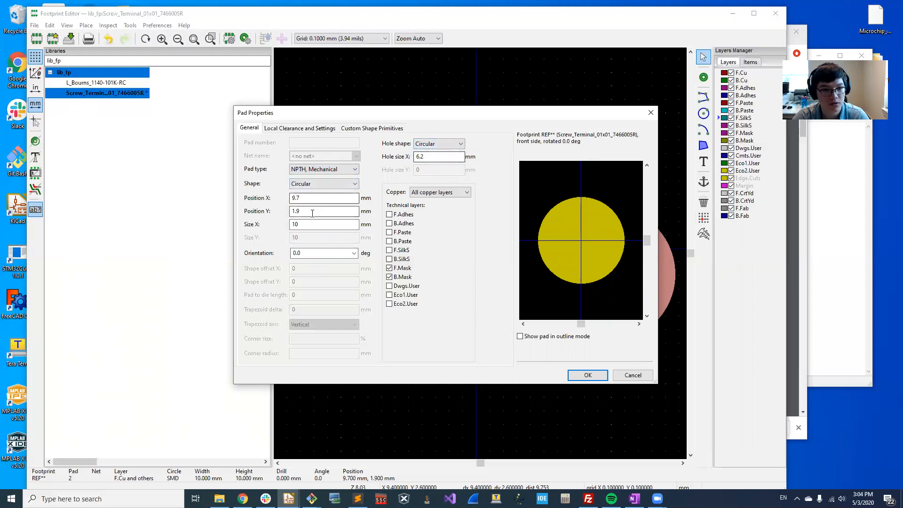
Position the mechanical hole at 0, 0 with a pad size of 6.2 mm, recheck the datasheet and apply the properties
{"action": "double_click", "coordinate": [316, 197]}
{"action": "type", "text": "0"}
{"action": "key", "text": "Tab"}
{"action": "type", "text": "0"}
{"action": "double_click", "coordinate": [328, 223]}
{"action": "type", "text": "6.2"}
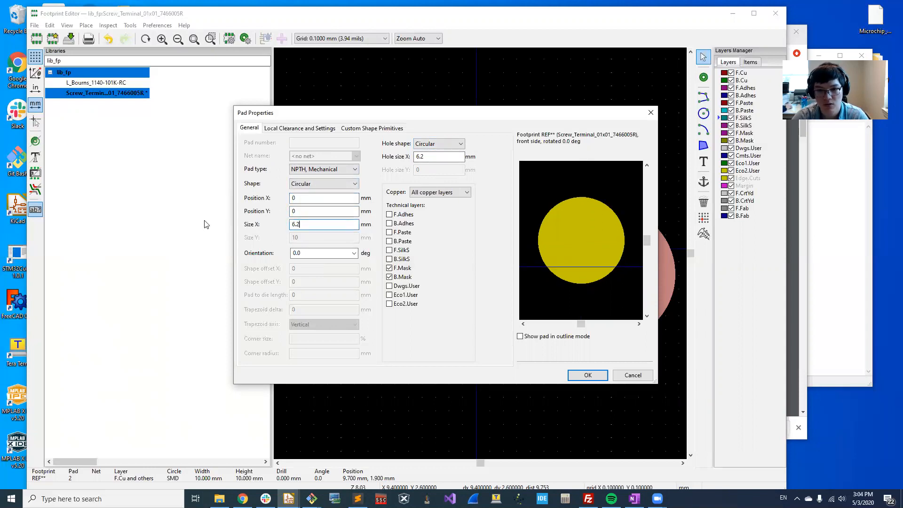
{"action": "left_click", "coordinate": [804, 247]}
{"action": "scroll", "coordinate": [545, 149], "scroll_direction": "up", "scroll_amount": 5}
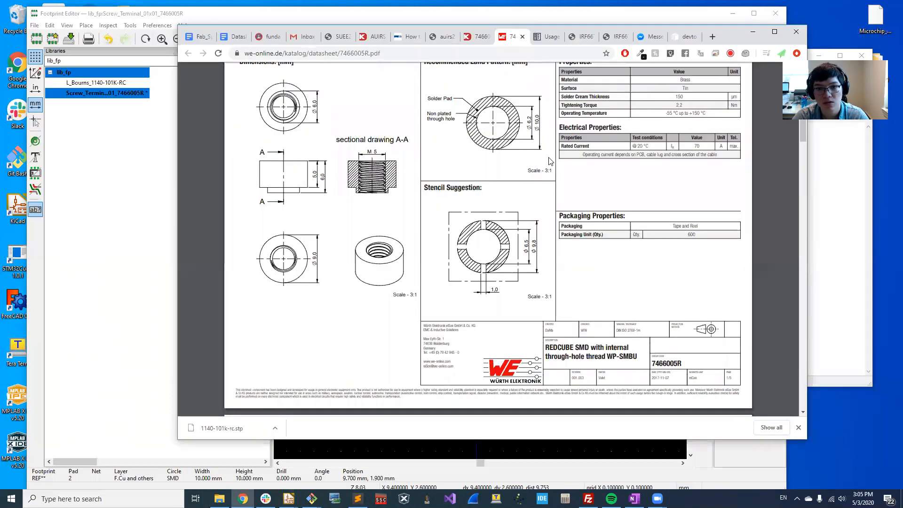
{"action": "key", "text": "alt+Tab"}
{"action": "left_click", "coordinate": [605, 379]}
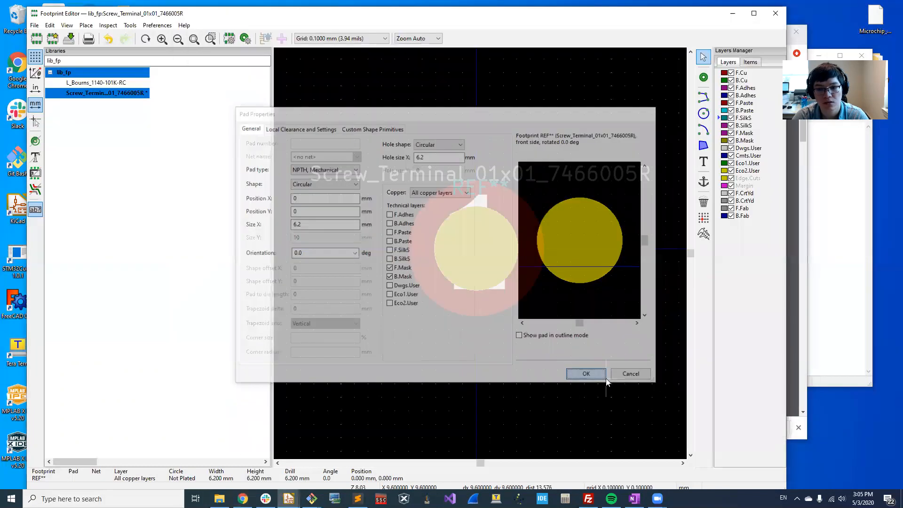
Open the 3D view of the footprint and examine the pad at an angle
{"action": "scroll", "coordinate": [463, 251], "scroll_direction": "down", "scroll_amount": 2}
{"action": "scroll", "coordinate": [480, 253], "scroll_direction": "up", "scroll_amount": 10}
{"action": "scroll", "coordinate": [480, 253], "scroll_direction": "down", "scroll_amount": 8}
{"action": "key", "text": "alt+3"}
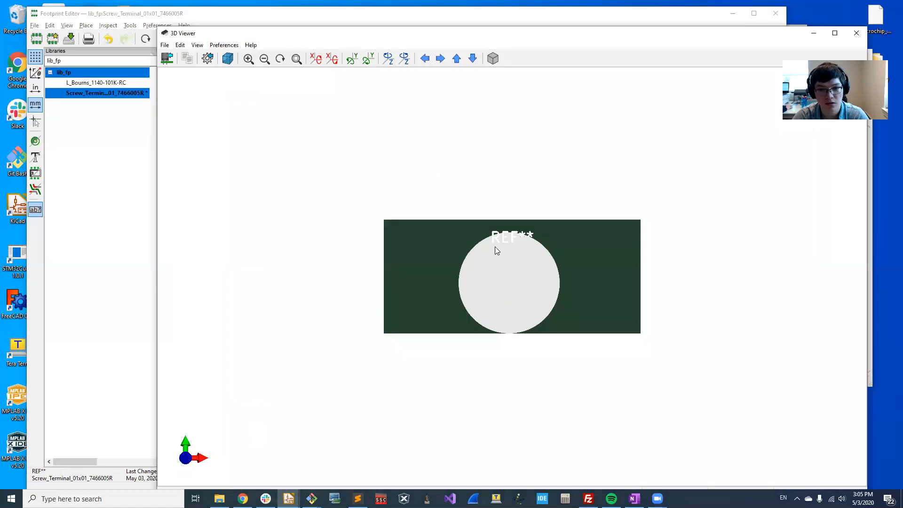
{"action": "left_click_drag", "start_coordinate": [495, 246], "coordinate": [493, 265]}
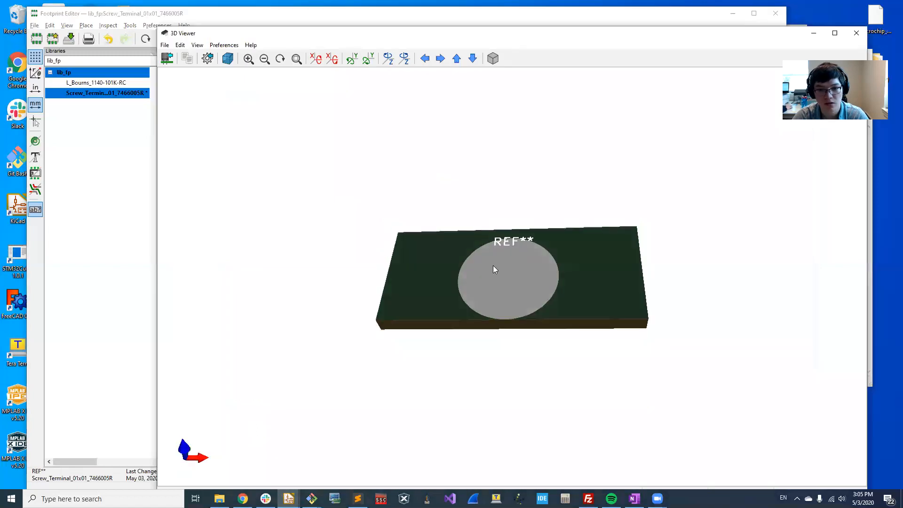
Hide the solder paste layers in the 3D view and examine the copper ring and the hole up close
{"action": "left_click", "coordinate": [208, 58]}
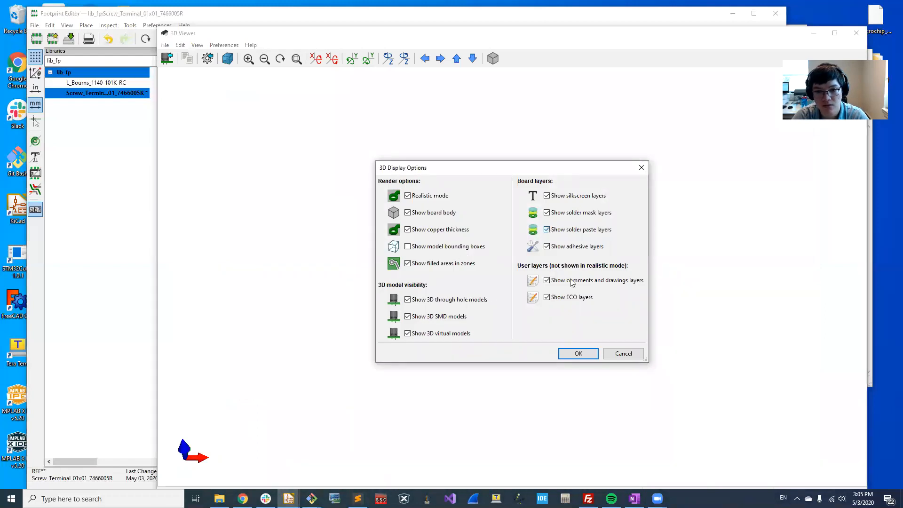
{"action": "left_click", "coordinate": [594, 354]}
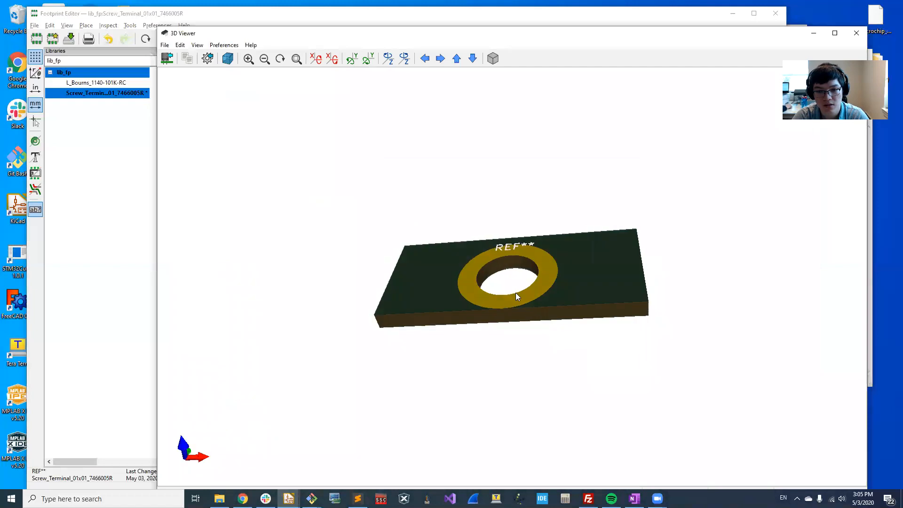
{"action": "scroll", "coordinate": [515, 293], "scroll_direction": "up", "scroll_amount": 6}
{"action": "left_click_drag", "start_coordinate": [483, 369], "coordinate": [454, 229]}
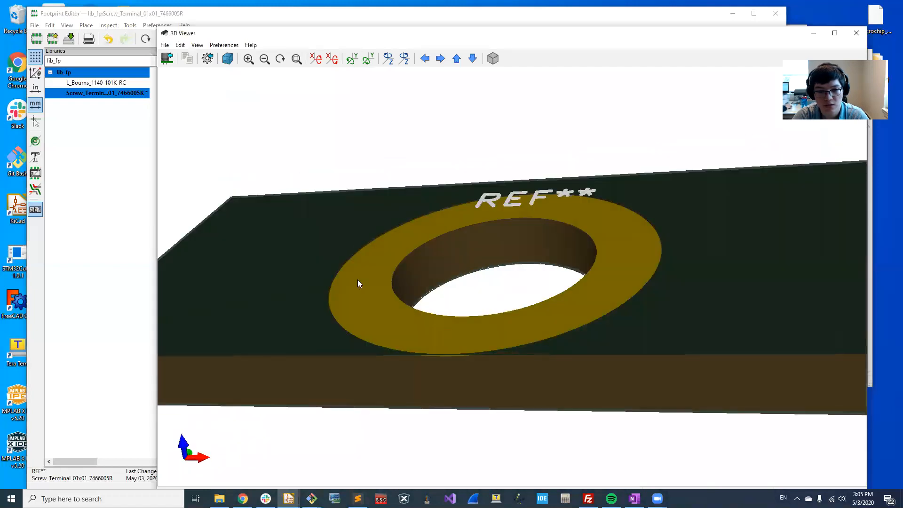
{"action": "left_click_drag", "start_coordinate": [395, 302], "coordinate": [508, 267]}
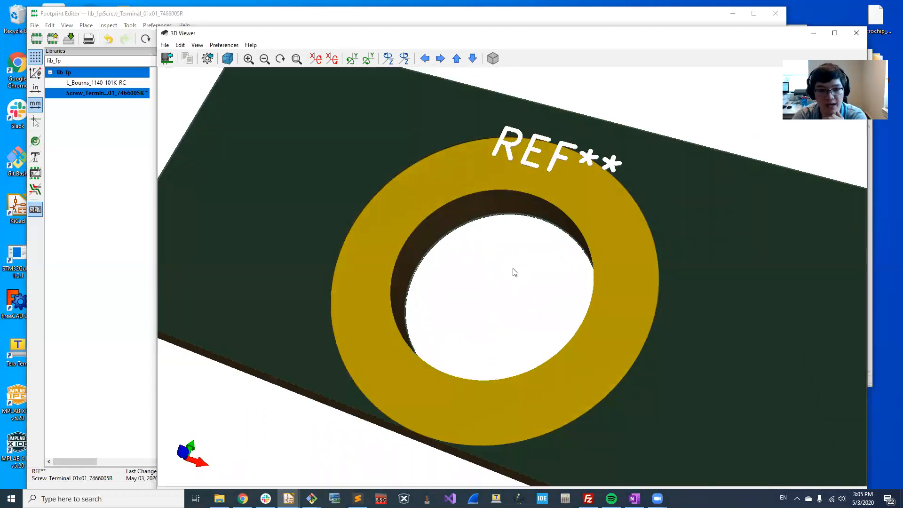
Switch back from the 3D view to the footprint canvas with the pads
{"action": "left_click", "coordinate": [262, 17]}
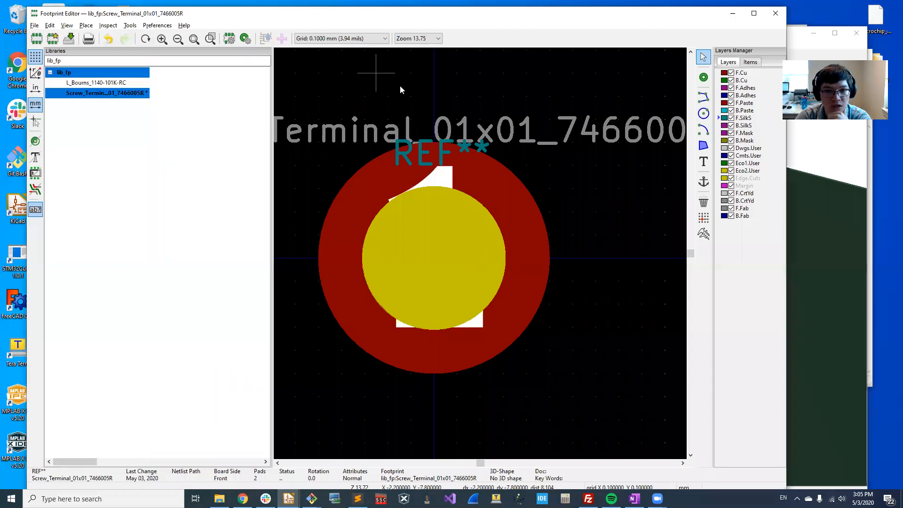
{"action": "middle_click_drag", "start_coordinate": [626, 280], "coordinate": [525, 259]}
{"action": "middle_click_drag", "start_coordinate": [345, 160], "coordinate": [536, 176]}
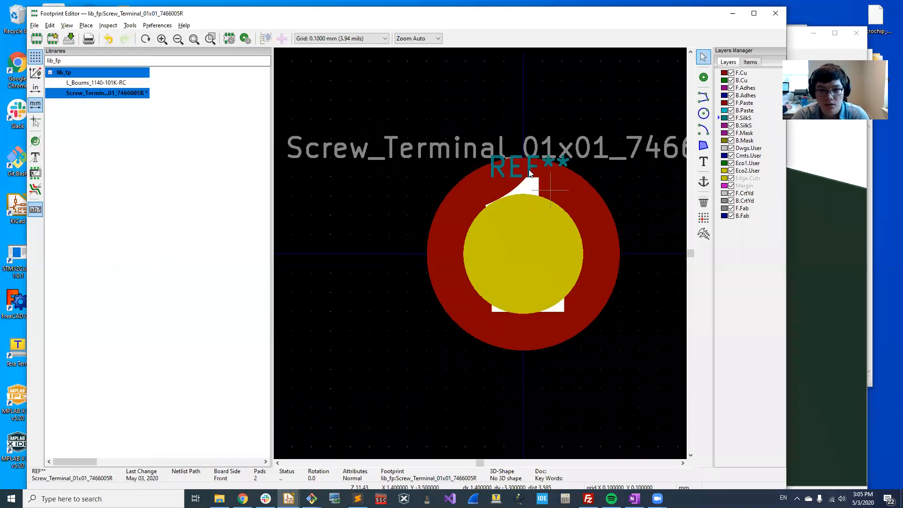
{"action": "left_click", "coordinate": [517, 163]}
{"action": "left_click", "coordinate": [537, 189]}
{"action": "key", "text": "Escape"}
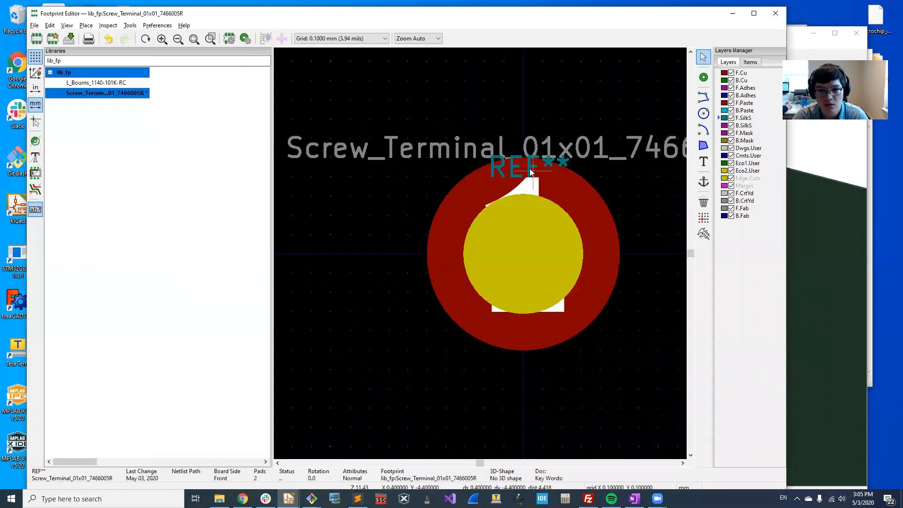
{"action": "left_click", "coordinate": [496, 157]}
{"action": "key", "text": "Escape"}
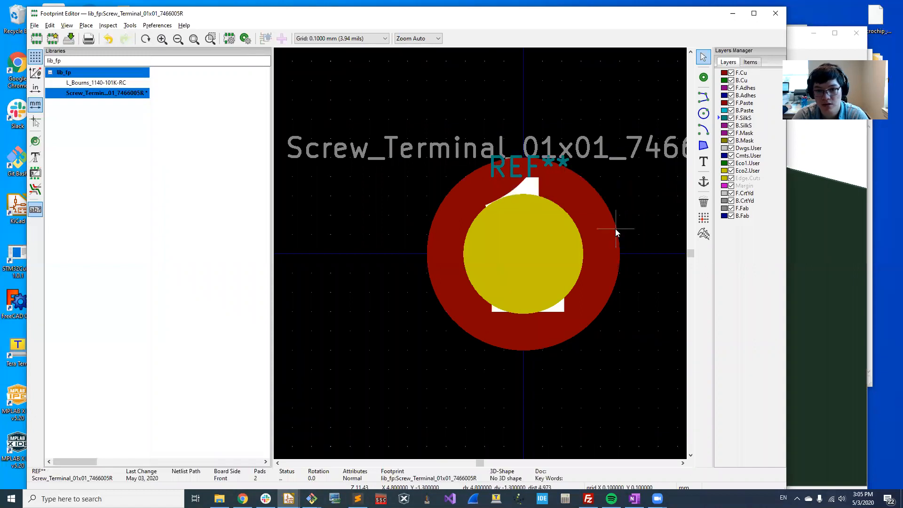
Open the properties of pad 1, then show the solder paste layers in the 3D view and examine the board's underside
{"action": "double_click", "coordinate": [615, 229]}
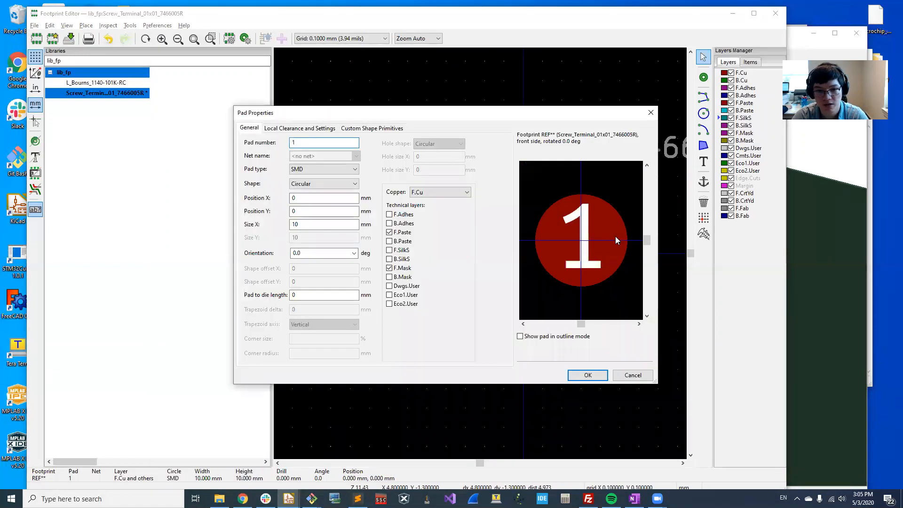
{"action": "left_click", "coordinate": [819, 326]}
{"action": "left_click", "coordinate": [207, 59]}
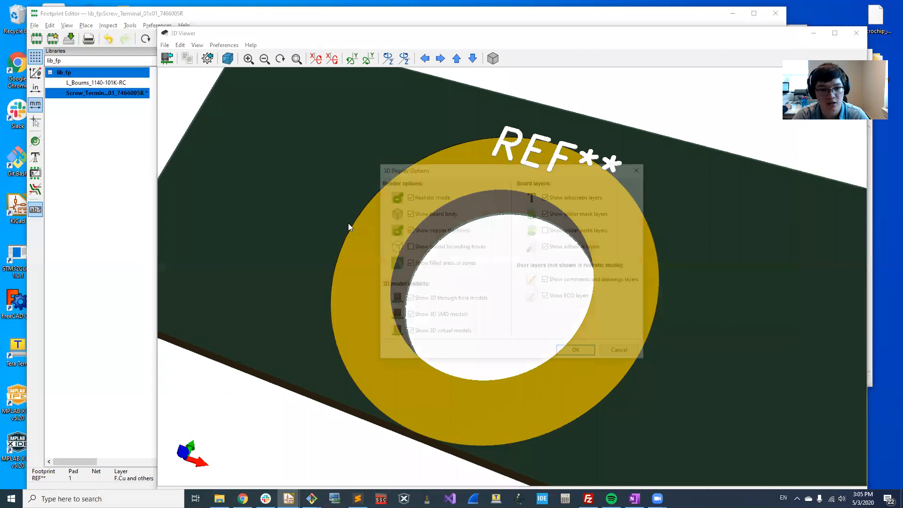
{"action": "left_click", "coordinate": [547, 230]}
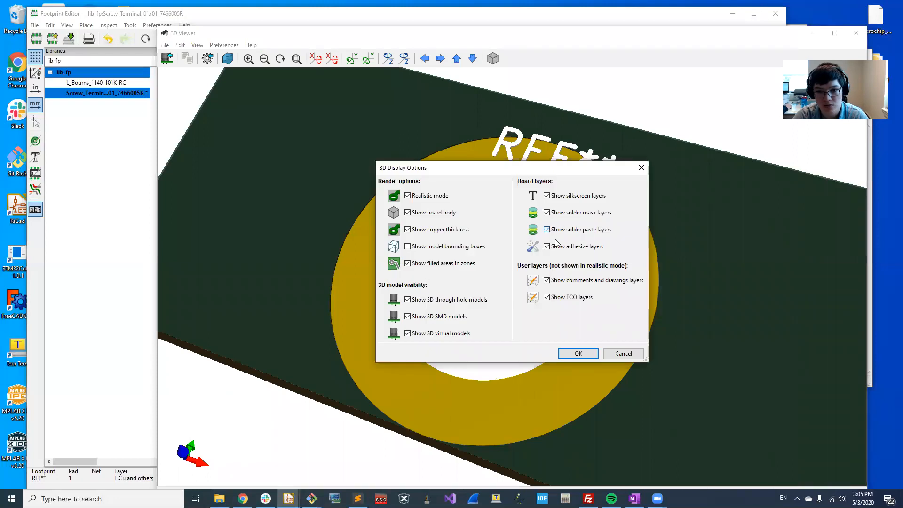
{"action": "left_click", "coordinate": [579, 351]}
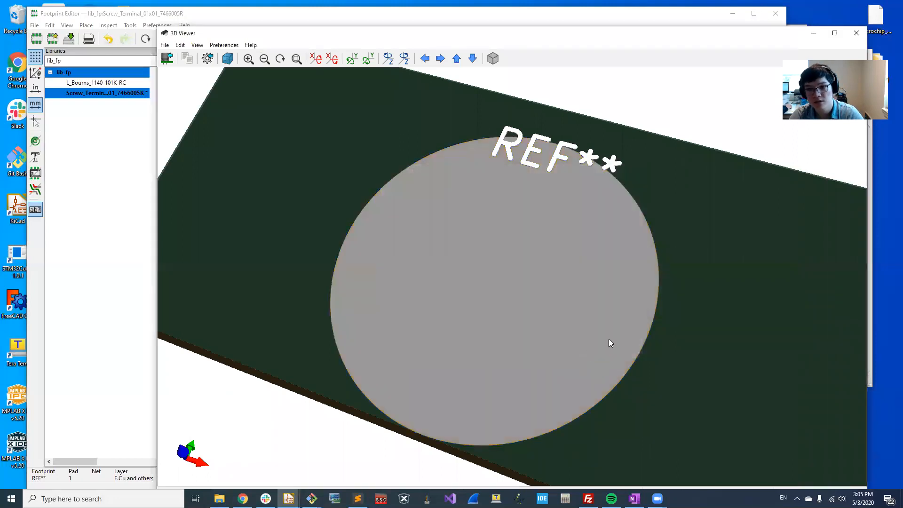
{"action": "left_click_drag", "start_coordinate": [526, 241], "coordinate": [503, 216]}
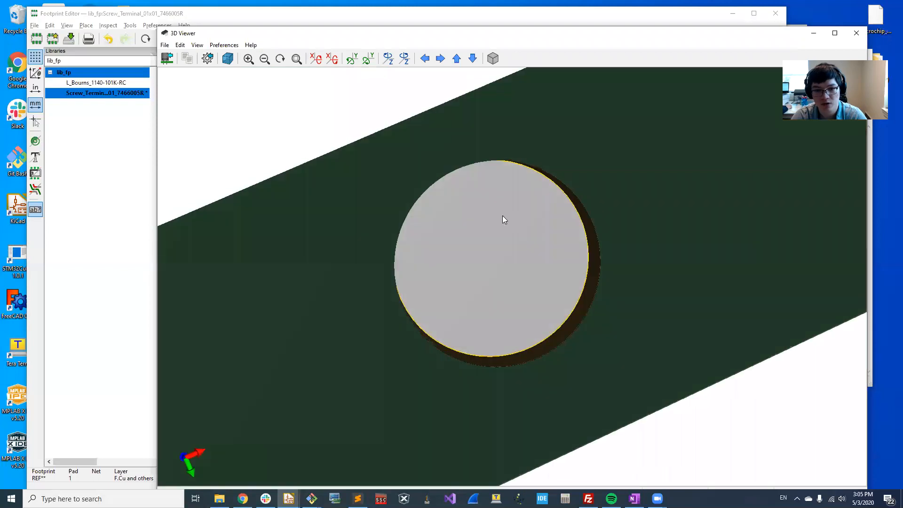
Remove the F.Paste technical layer from pad 1 and save the footprint
{"action": "left_click_drag", "start_coordinate": [606, 141], "coordinate": [235, 159]}
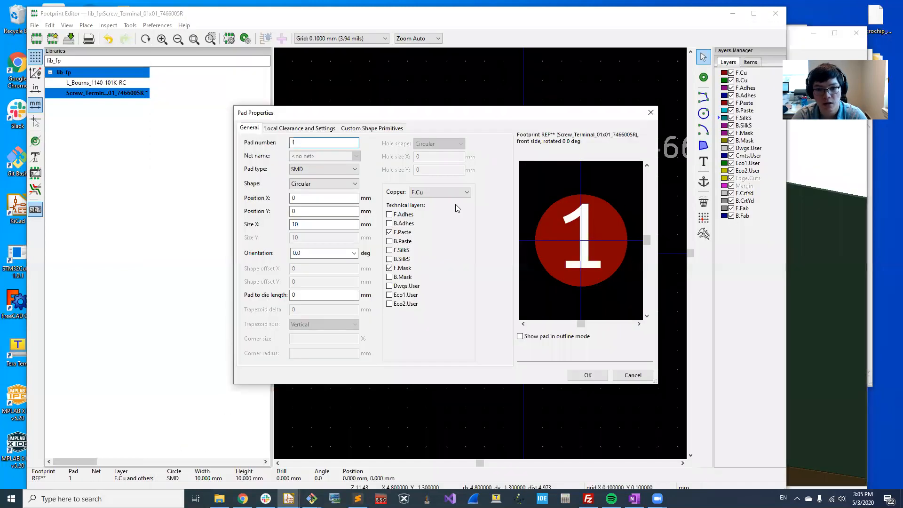
{"action": "left_click", "coordinate": [389, 233]}
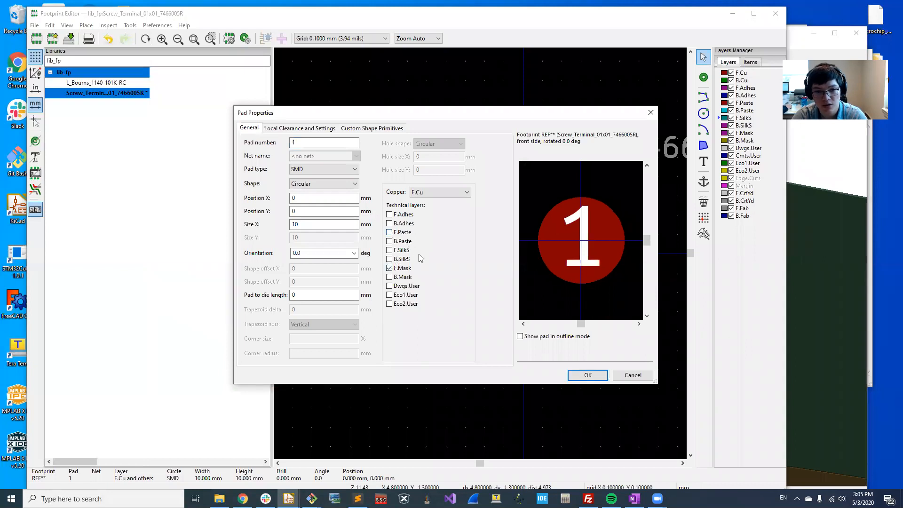
{"action": "left_click", "coordinate": [587, 375]}
{"action": "key", "text": "ctrl+s"}
Return to the 3D view to inspect the copper ring and review the 3D display options without changing them
{"action": "key", "text": "alt+3"}
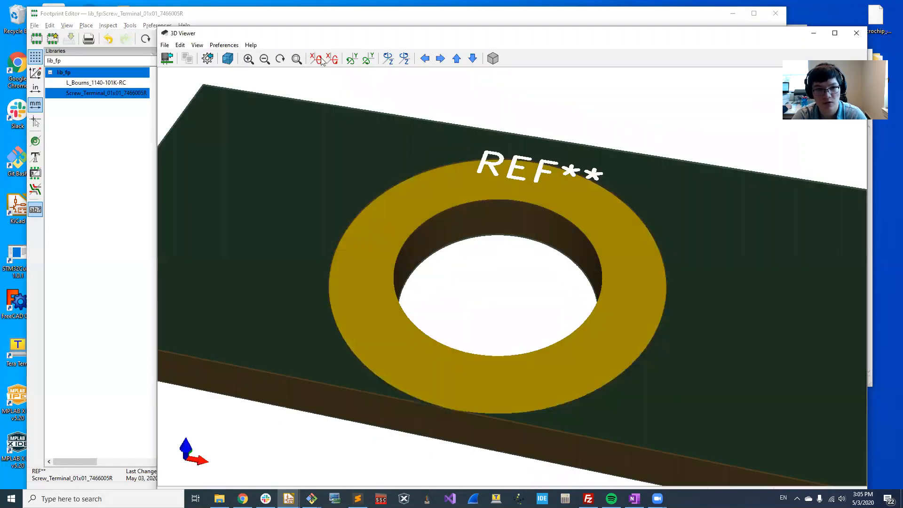
{"action": "left_click", "coordinate": [208, 59]}
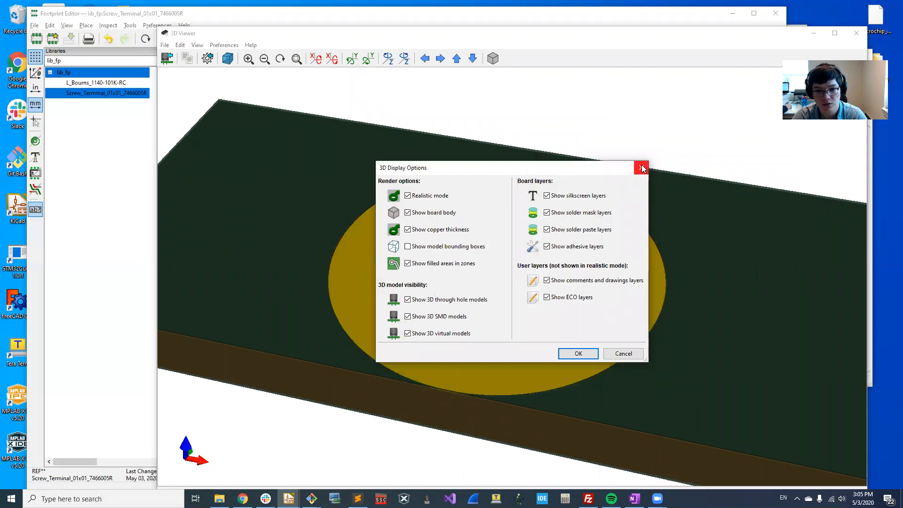
{"action": "left_click", "coordinate": [641, 167]}
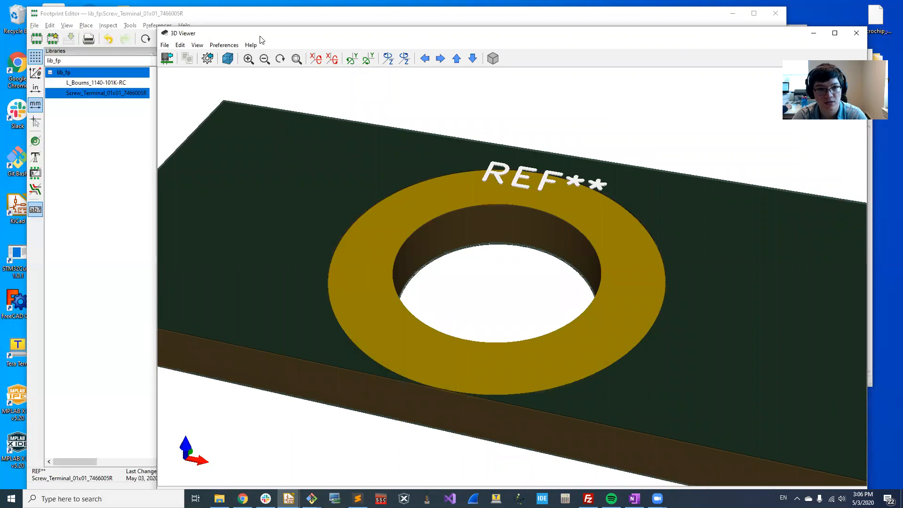
In the footprint canvas, move the REF** reference text up so it sits centred just above the pad
{"action": "left_click", "coordinate": [277, 19]}
{"action": "left_click", "coordinate": [510, 157]}
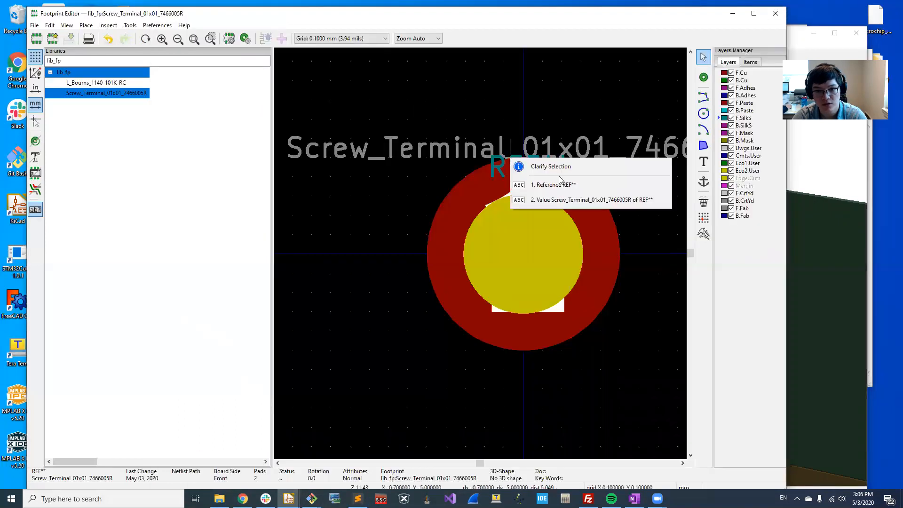
{"action": "left_click", "coordinate": [578, 184]}
{"action": "key", "text": "e"}
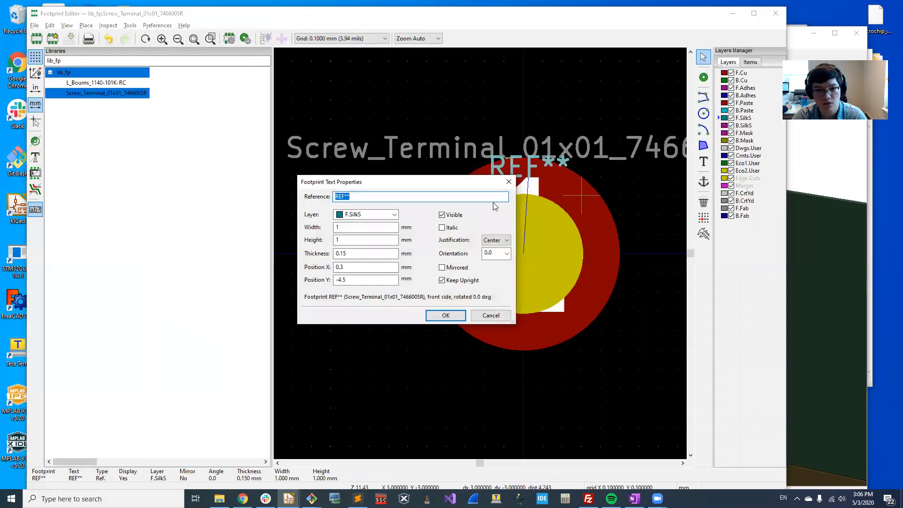
{"action": "left_click", "coordinate": [507, 182]}
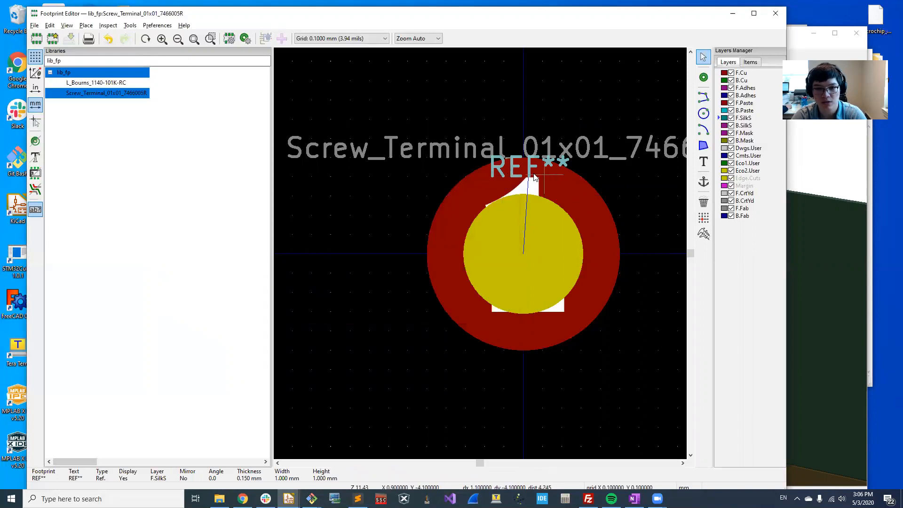
{"action": "key", "text": "m"}
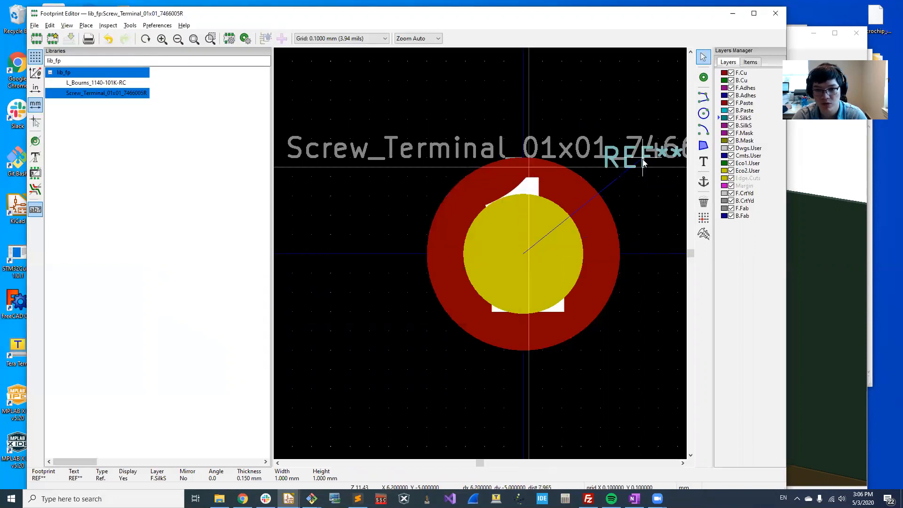
{"action": "left_click", "coordinate": [523, 142]}
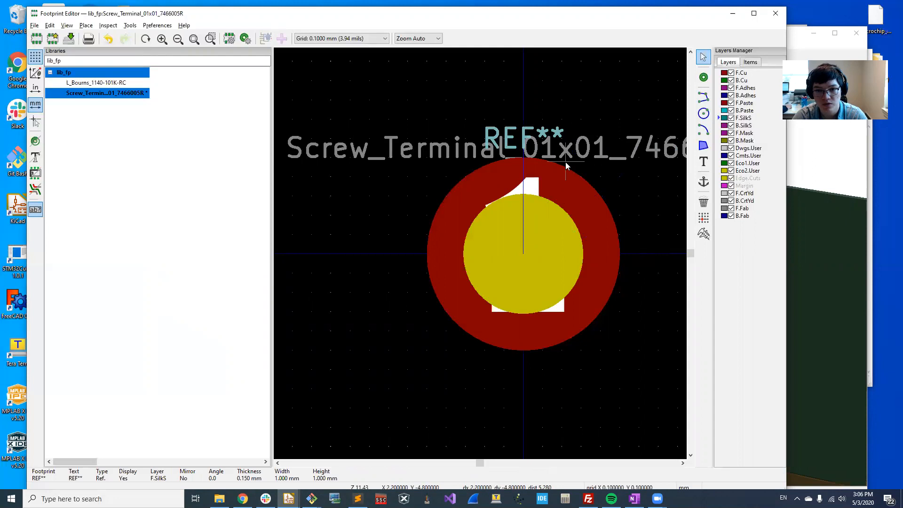
{"action": "left_click", "coordinate": [623, 178]}
Move the Screw_Terminal_01x01_7466005R value text slightly up, centred above the pad, and save the footprint
{"action": "scroll", "coordinate": [595, 193], "scroll_direction": "down", "scroll_amount": 1}
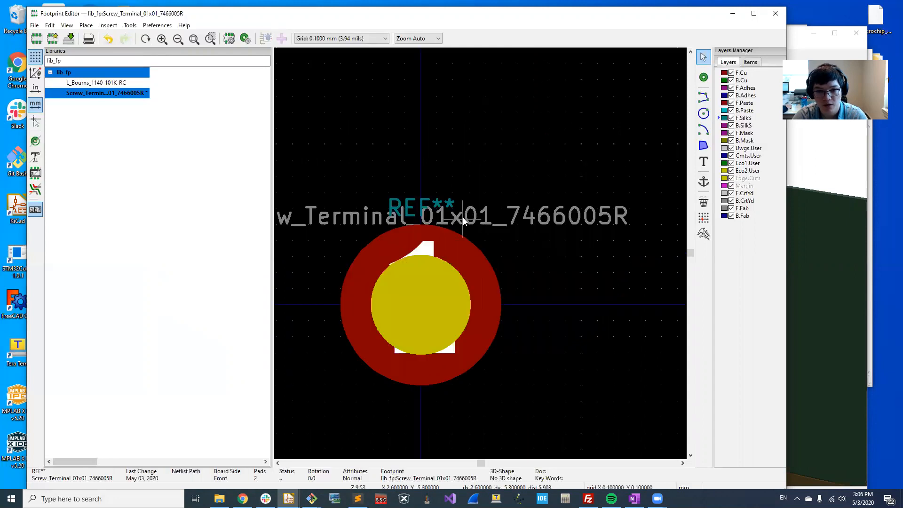
{"action": "left_click", "coordinate": [445, 220]}
{"action": "left_click_drag", "start_coordinate": [441, 225], "coordinate": [422, 200]}
{"action": "left_click", "coordinate": [522, 230]}
{"action": "middle_click_drag", "start_coordinate": [528, 236], "coordinate": [605, 181]}
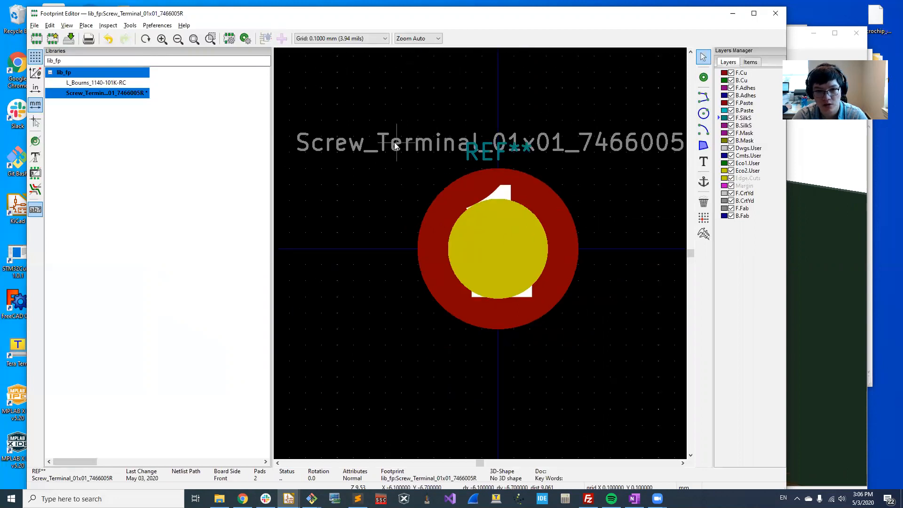
{"action": "scroll", "coordinate": [575, 222], "scroll_direction": "down", "scroll_amount": 1}
{"action": "middle_click_drag", "start_coordinate": [446, 224], "coordinate": [542, 191]}
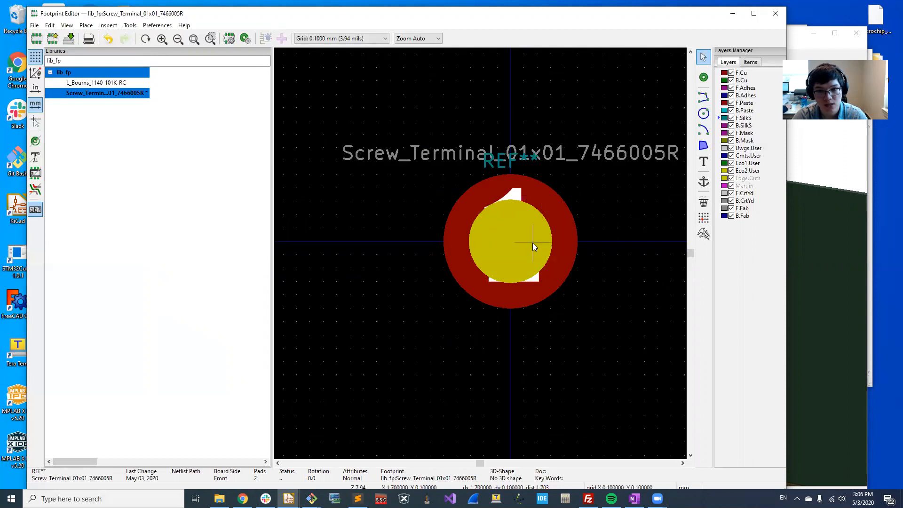
{"action": "key", "text": "ctrl+s"}
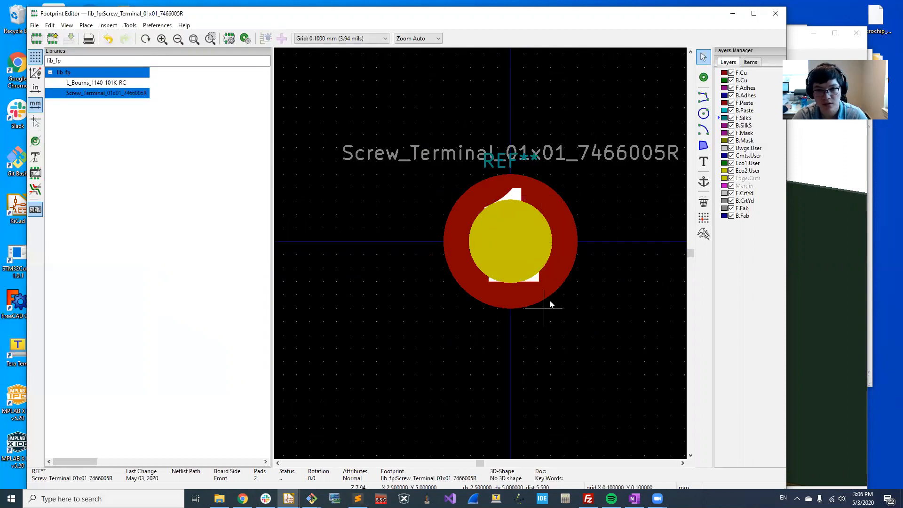
Switch to the 7466005R datasheet in Chrome, examine the stencil suggestion drawing, and return to the footprint
{"action": "middle_click_drag", "start_coordinate": [580, 235], "coordinate": [569, 270]}
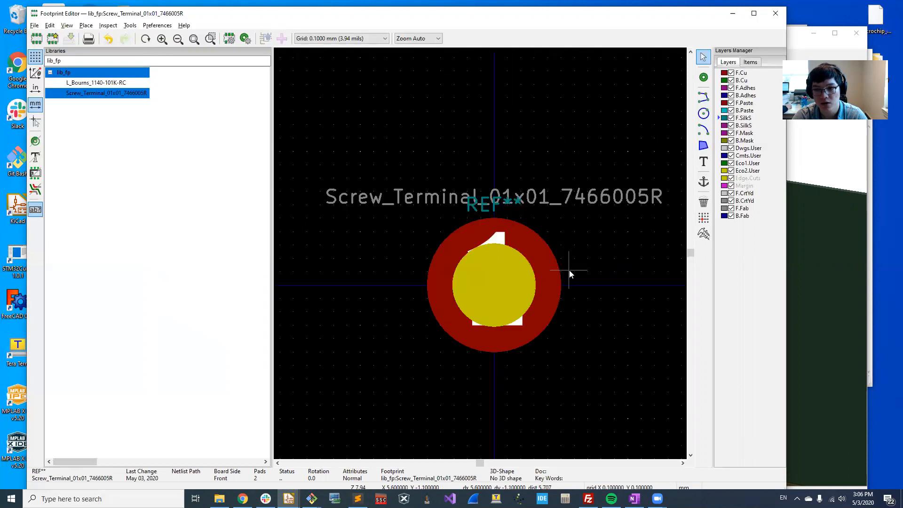
{"action": "scroll", "coordinate": [552, 287], "scroll_direction": "up", "scroll_amount": 4}
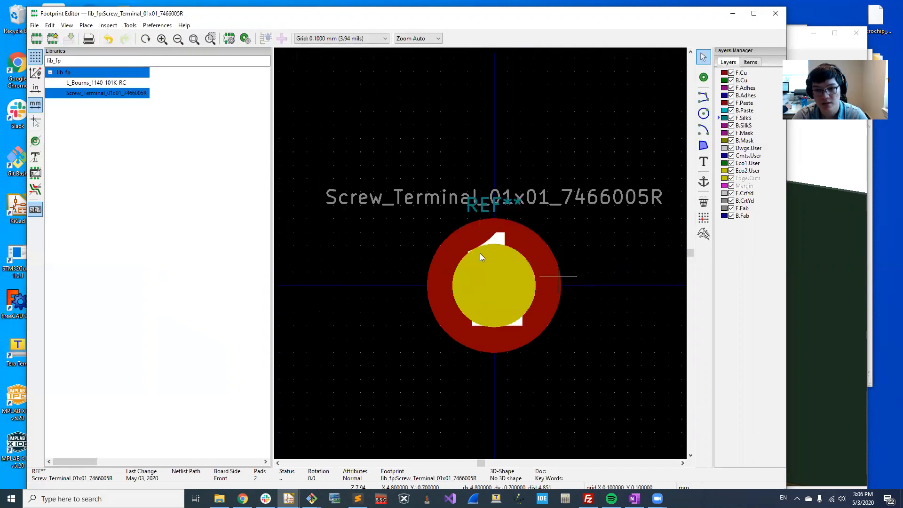
{"action": "scroll", "coordinate": [479, 253], "scroll_direction": "down", "scroll_amount": 3}
{"action": "scroll", "coordinate": [479, 253], "scroll_direction": "up", "scroll_amount": 5}
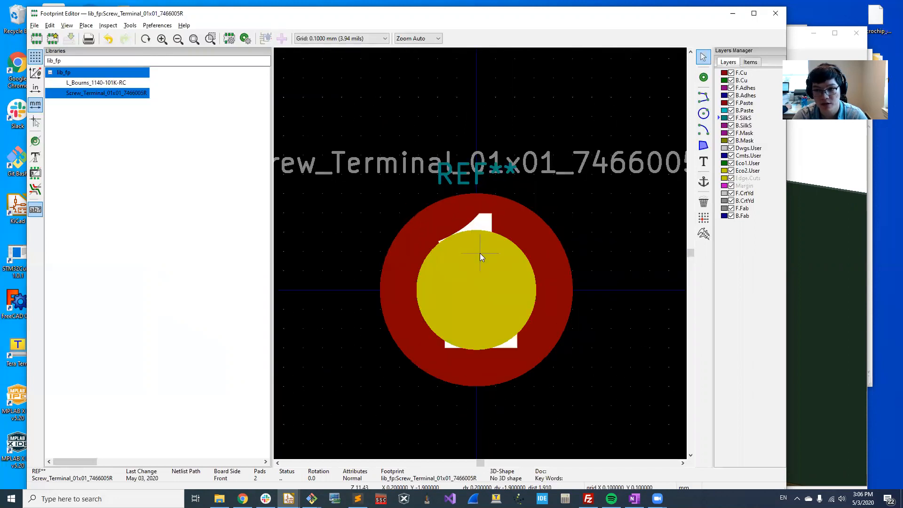
{"action": "scroll", "coordinate": [480, 253], "scroll_direction": "down", "scroll_amount": 1}
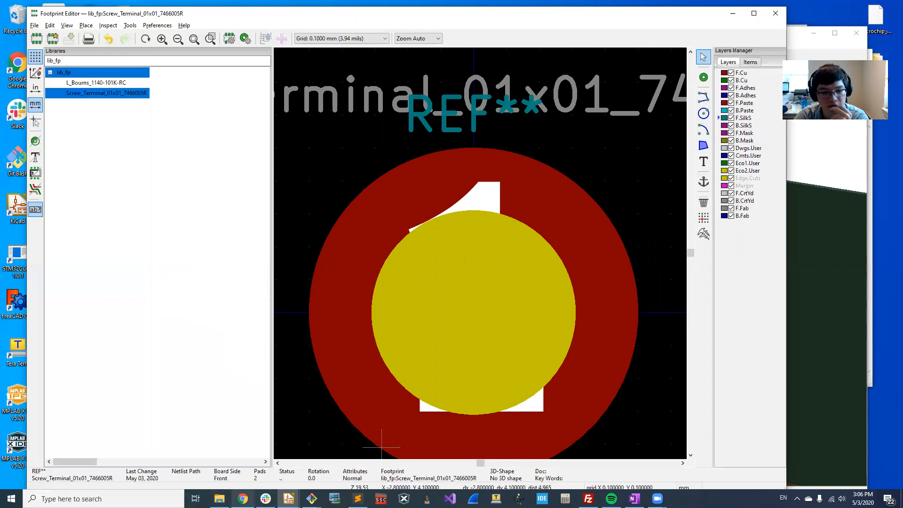
{"action": "left_click", "coordinate": [243, 498]}
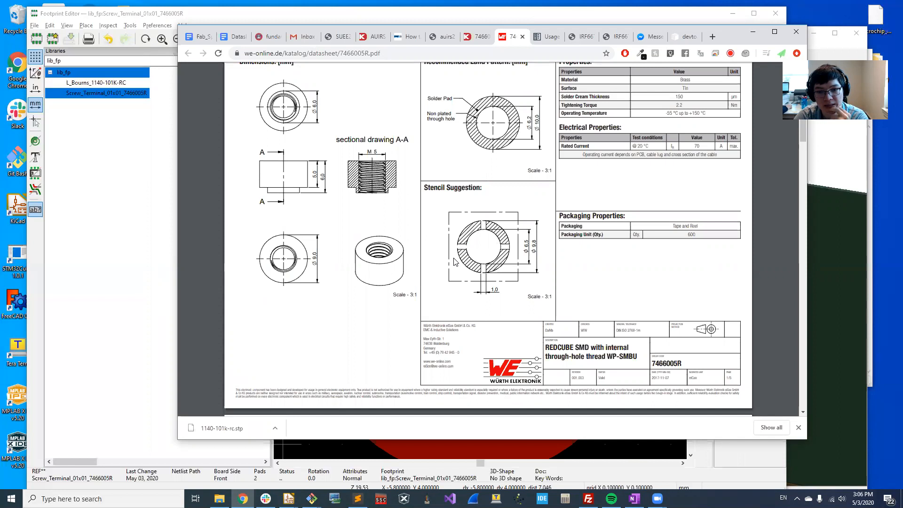
{"action": "left_click", "coordinate": [210, 8]}
Set the grid to 0.5 mm and try to start a graphic polygon at the pad's upper edge
{"action": "left_click", "coordinate": [704, 146]}
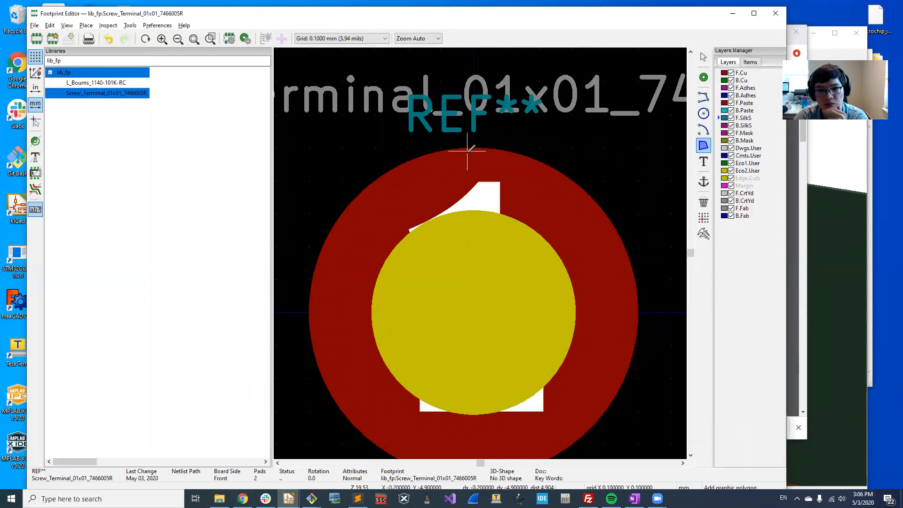
{"action": "right_click", "coordinate": [487, 138]}
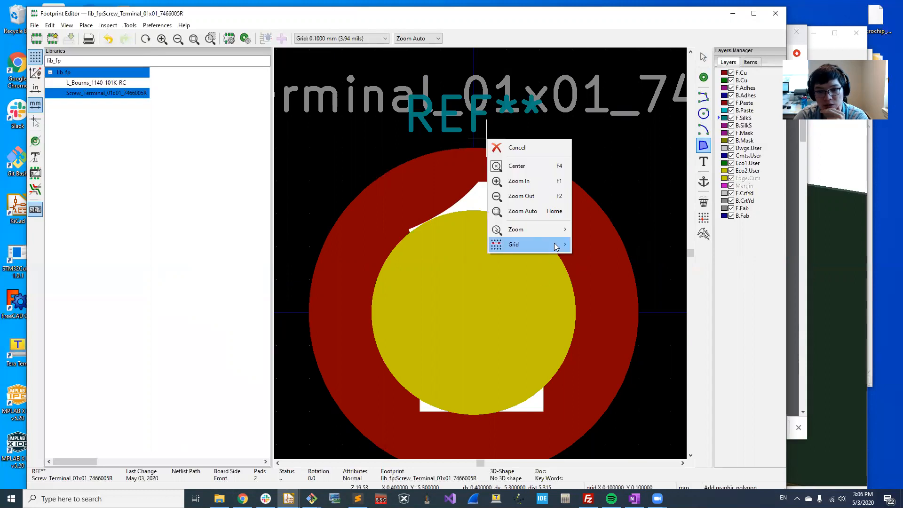
{"action": "mouse_move", "coordinate": [562, 244]}
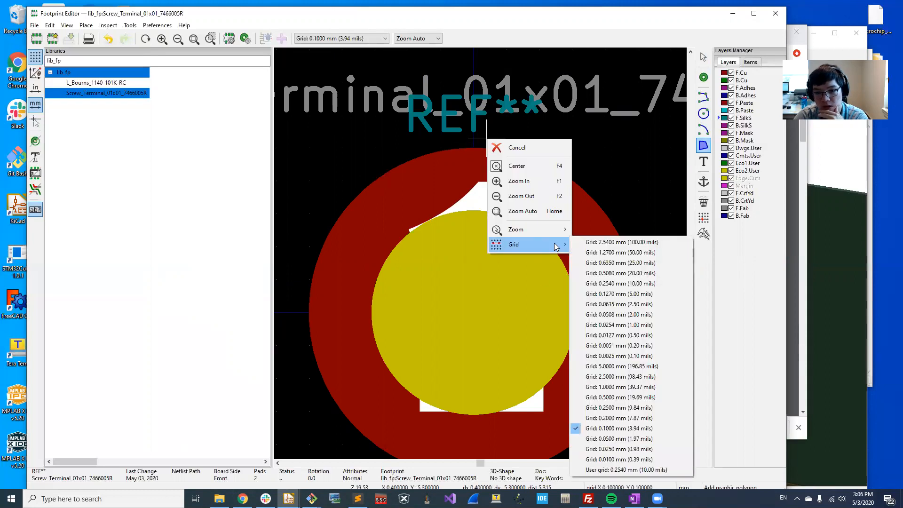
{"action": "left_click", "coordinate": [630, 397]}
{"action": "left_click", "coordinate": [474, 147]}
{"action": "key", "text": "Escape"}
{"action": "left_click", "coordinate": [490, 148]}
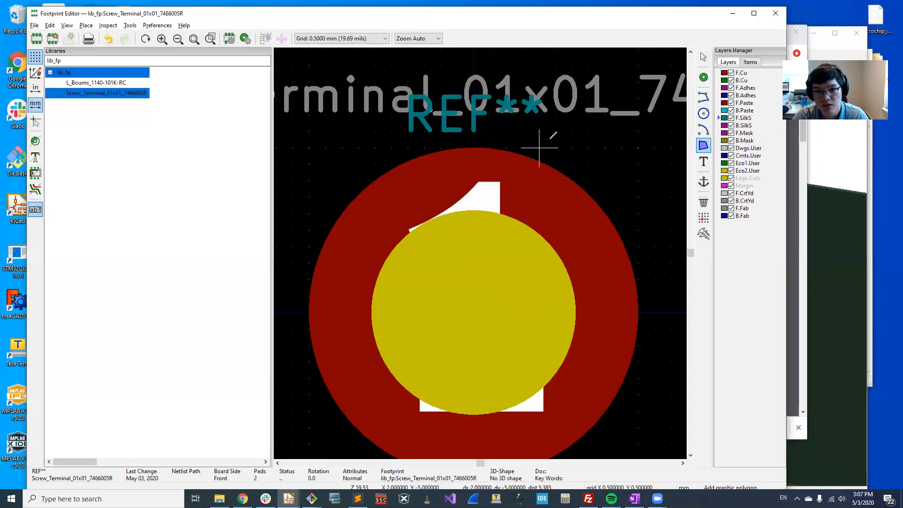
Set the grid to 0.25 mm for drawing the graphic polygon
{"action": "right_click", "coordinate": [552, 137]}
{"action": "mouse_move", "coordinate": [614, 245]}
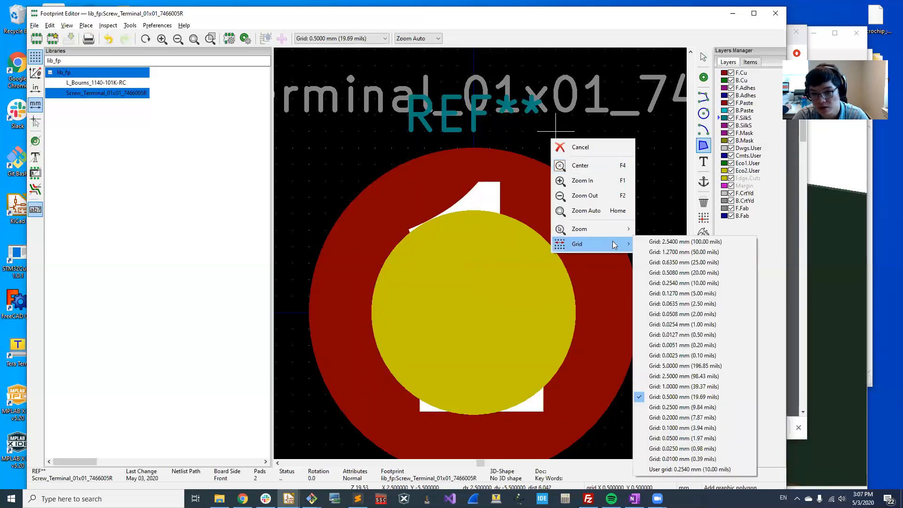
{"action": "left_click", "coordinate": [684, 407]}
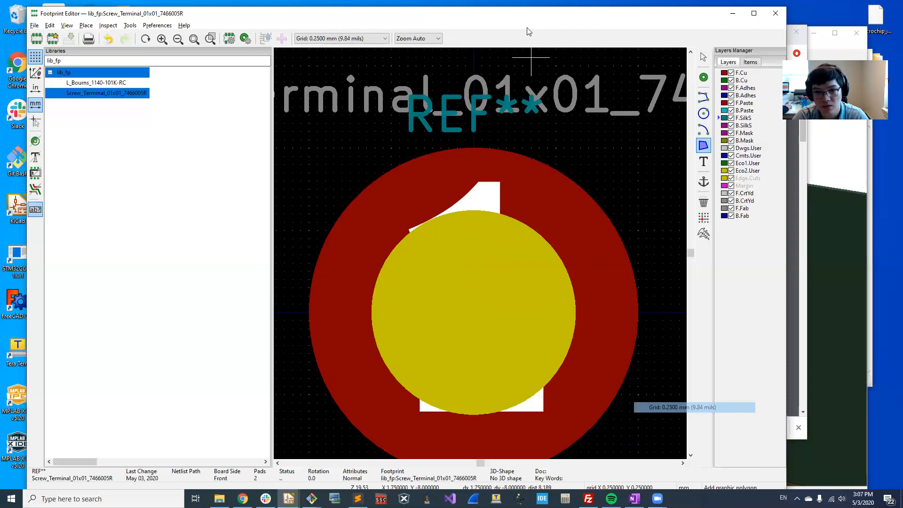
Try to outline a graphic polygon from the pad's upper edge down to the hole and along the hole's upper-right edge
{"action": "left_click", "coordinate": [490, 149]}
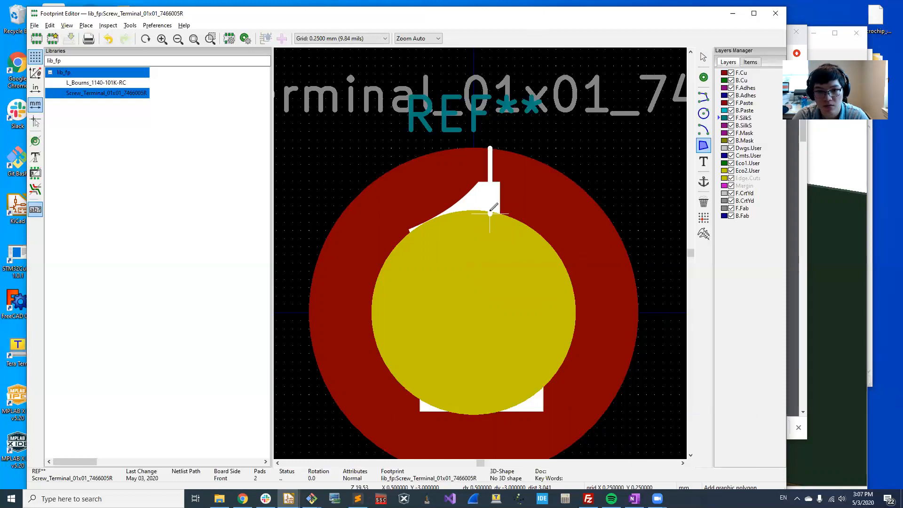
{"action": "left_click", "coordinate": [490, 206]}
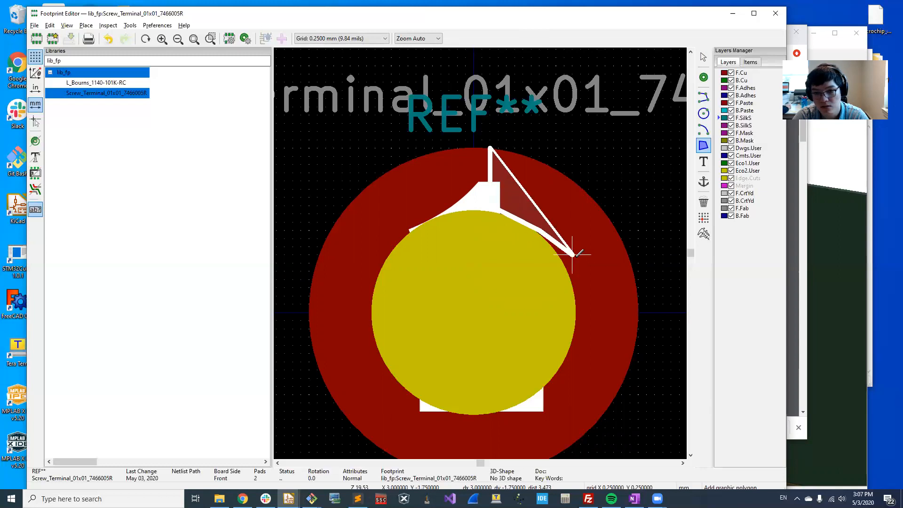
{"action": "left_click", "coordinate": [572, 271]}
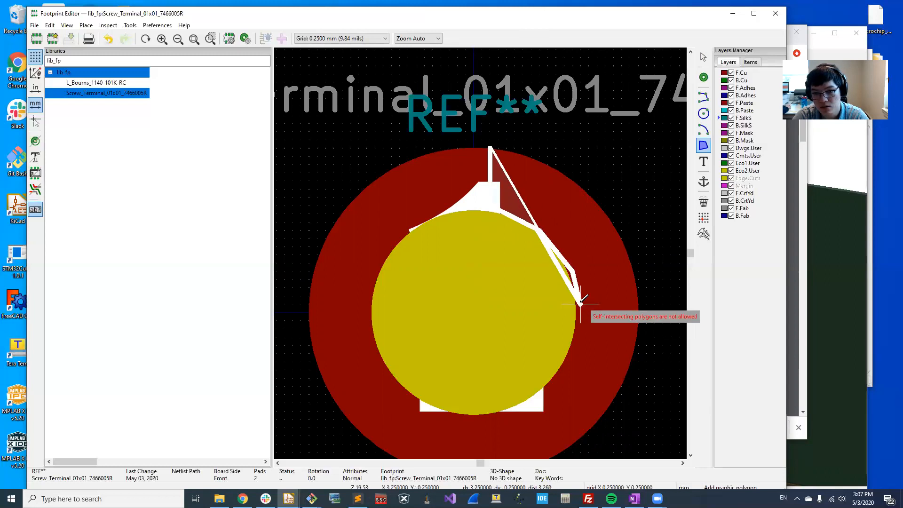
{"action": "key", "text": "Escape"}
{"action": "left_click", "coordinate": [482, 149]}
{"action": "left_click", "coordinate": [484, 203]}
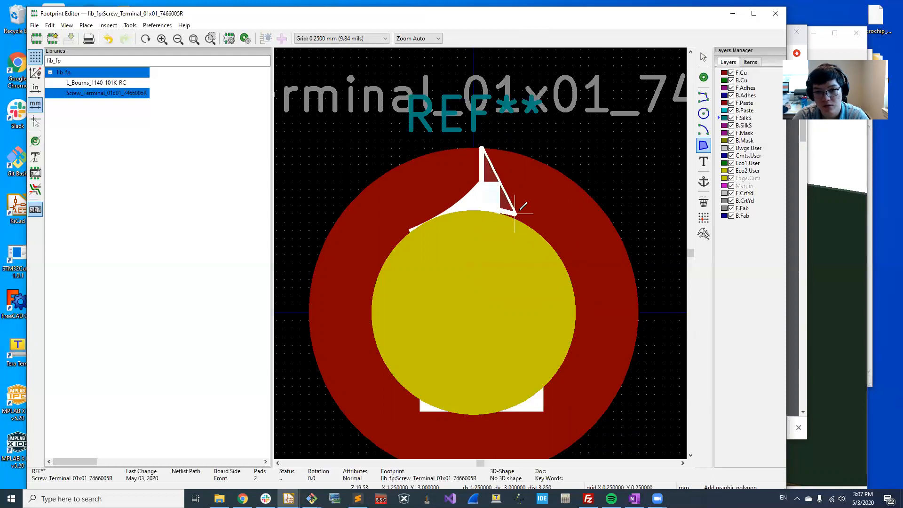
{"action": "left_click", "coordinate": [540, 230]}
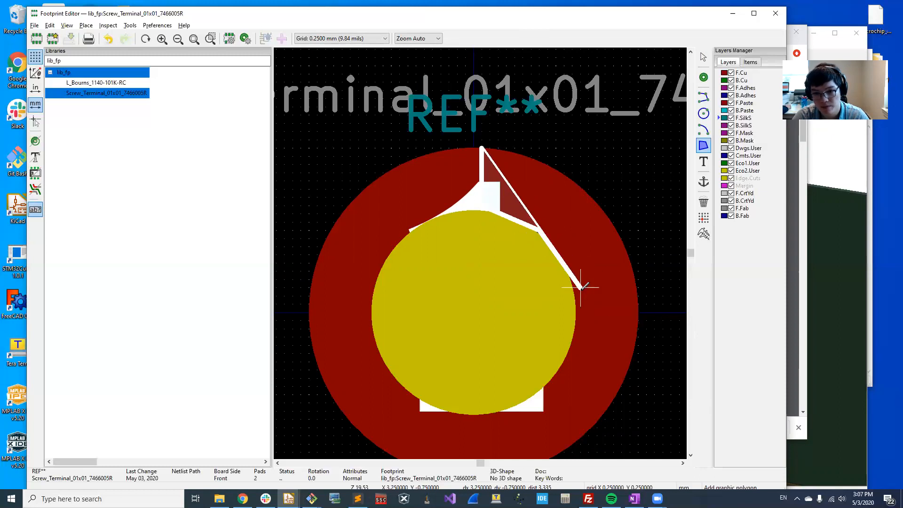
{"action": "key", "text": "Escape"}
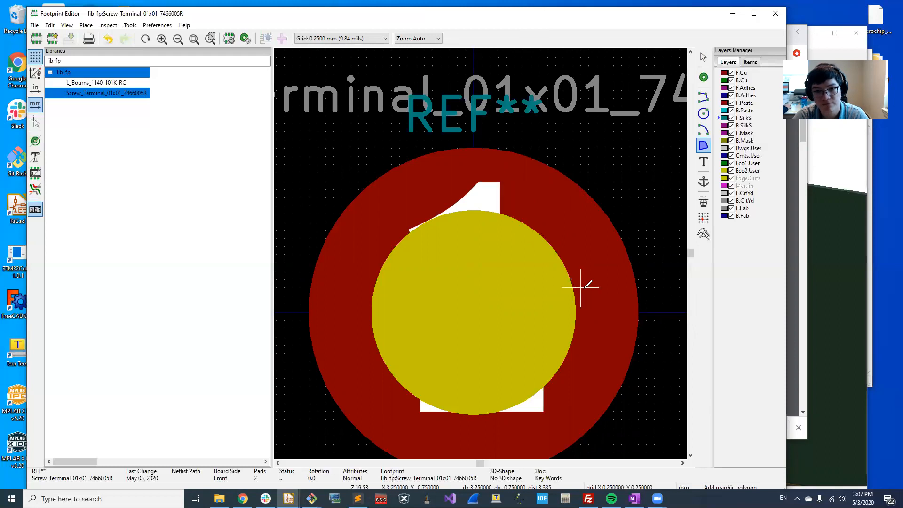
Draw a filled F.SilkS graphic polygon over the pad ring's upper-right quarter, following the hole's edge and the pad's outer edge
{"action": "middle_click_drag", "start_coordinate": [646, 194], "coordinate": [640, 222]}
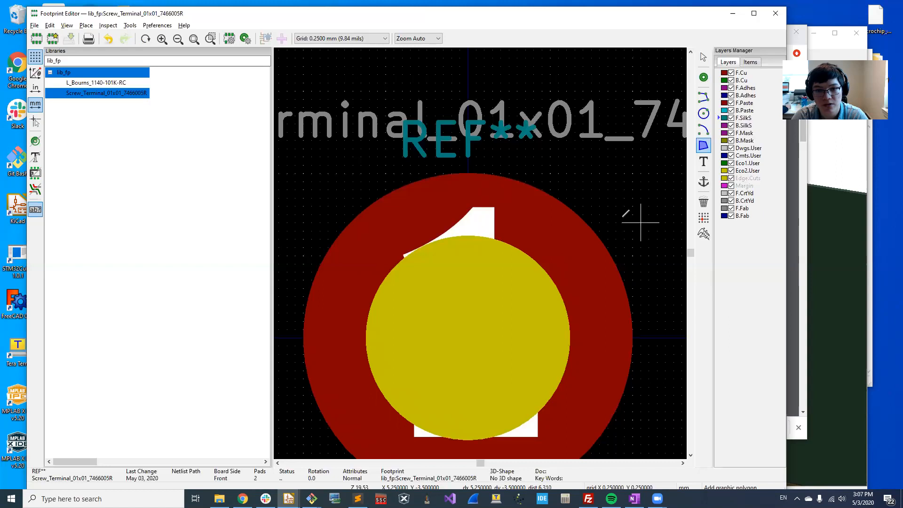
{"action": "left_click", "coordinate": [624, 313]}
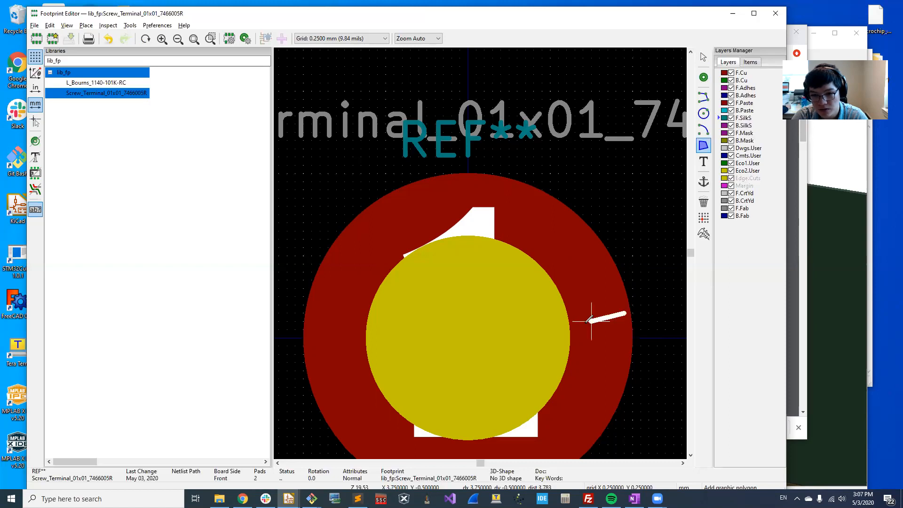
{"action": "left_click", "coordinate": [575, 312]}
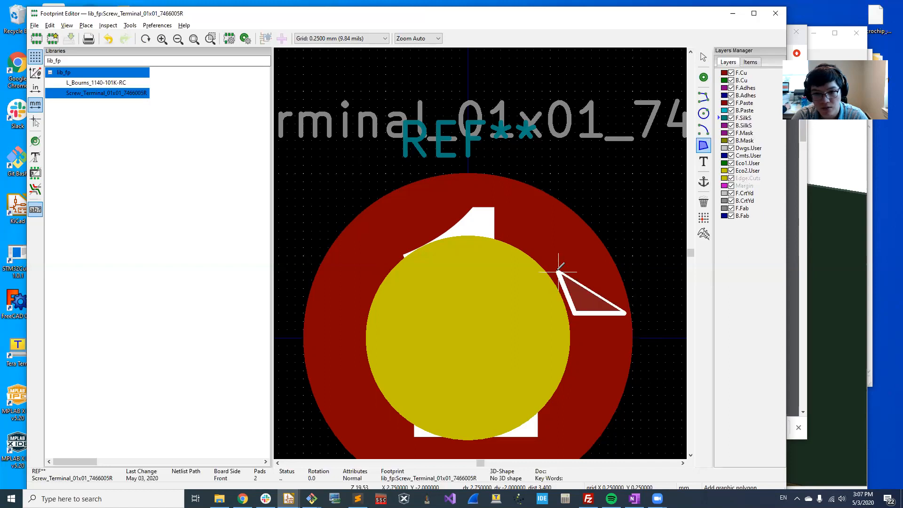
{"action": "left_click", "coordinate": [559, 271]}
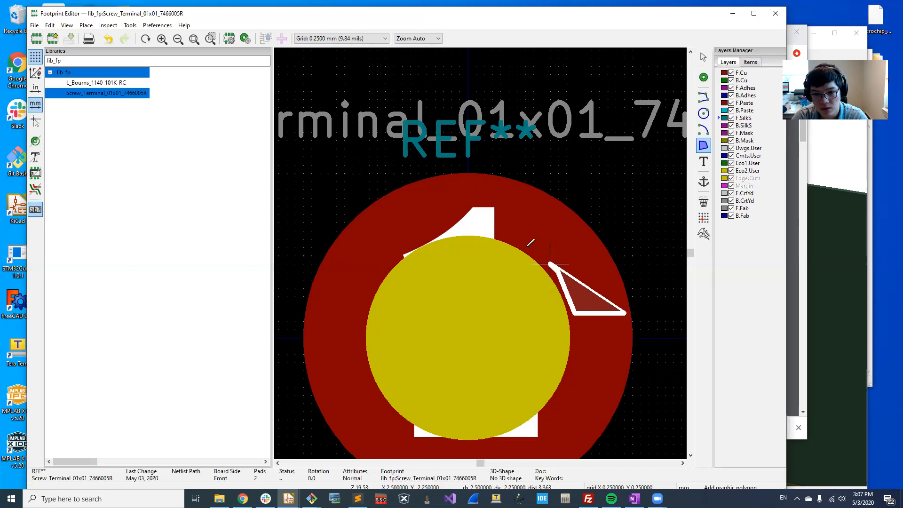
{"action": "left_click", "coordinate": [518, 239]}
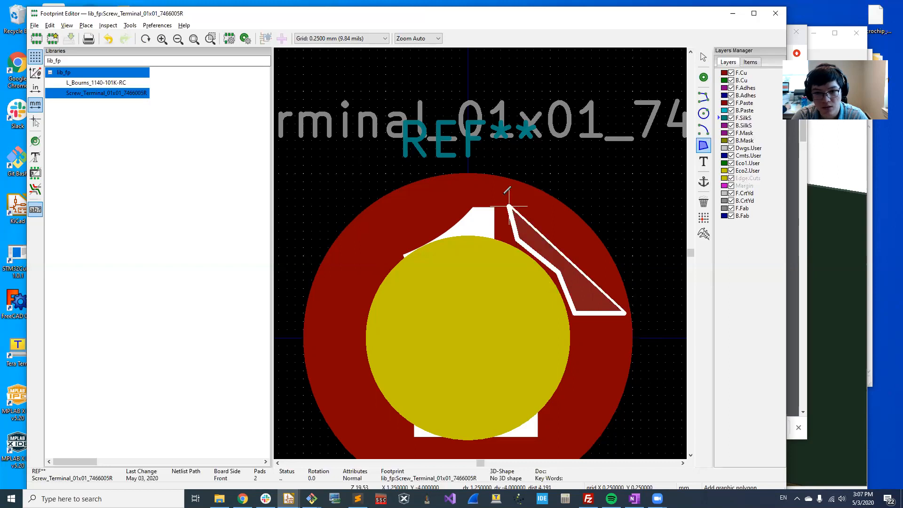
{"action": "left_click", "coordinate": [500, 181]}
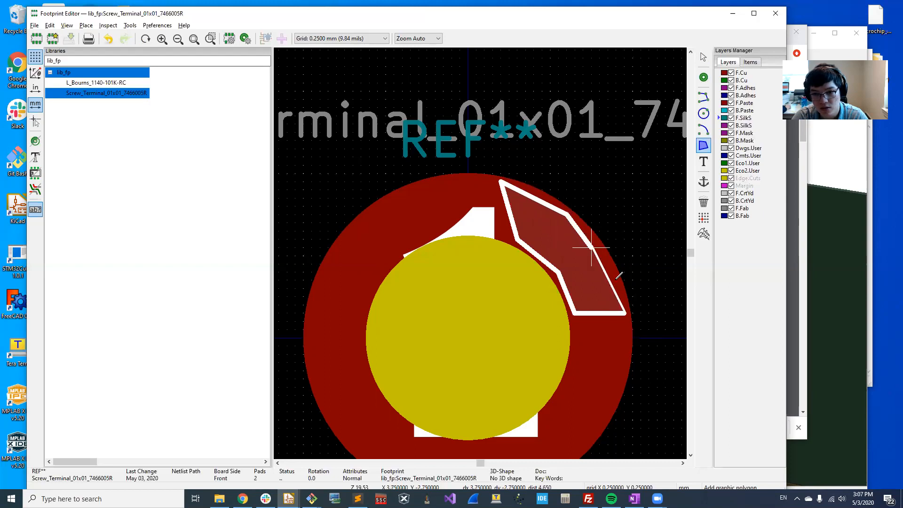
{"action": "left_click", "coordinate": [616, 272]}
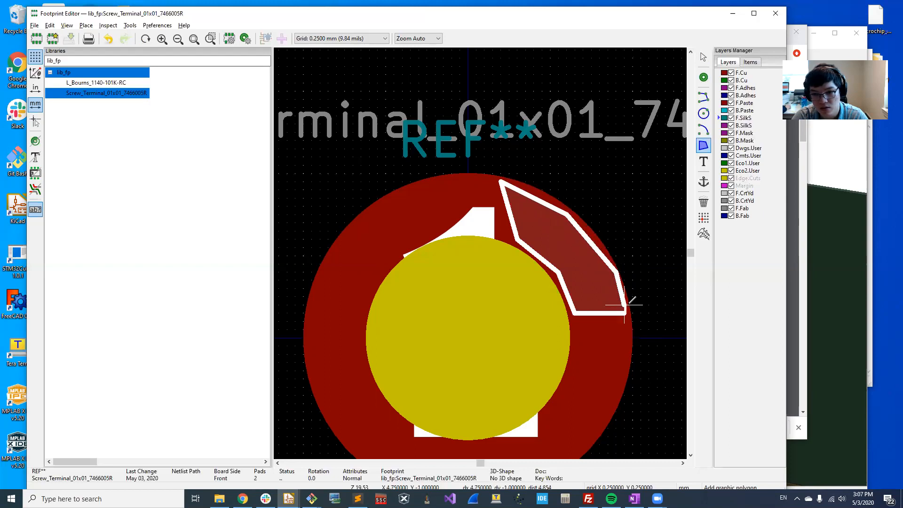
{"action": "double_click", "coordinate": [625, 313]}
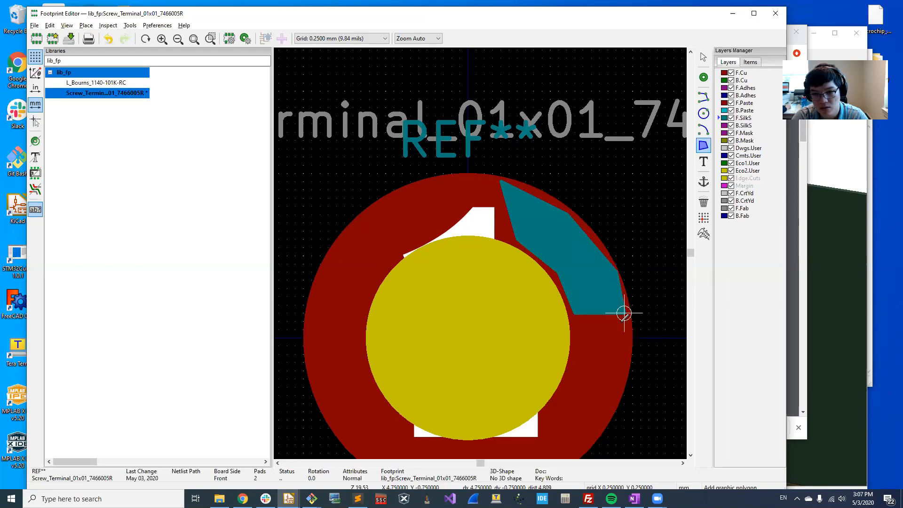
{"action": "key", "text": "Escape"}
Move the F.SilkS polygon's two upper-left corners toward the pad's vertical centreline to make that end edge vertical
{"action": "left_click", "coordinate": [532, 249]}
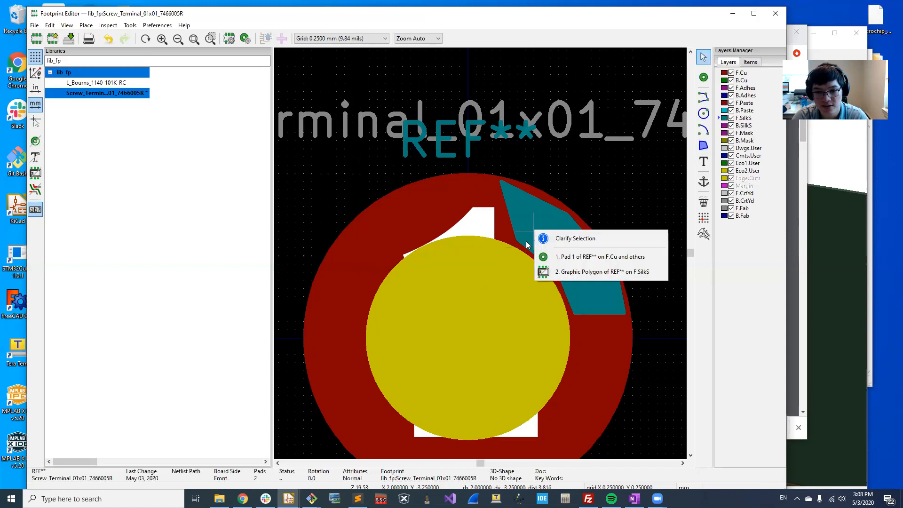
{"action": "left_click", "coordinate": [573, 272]}
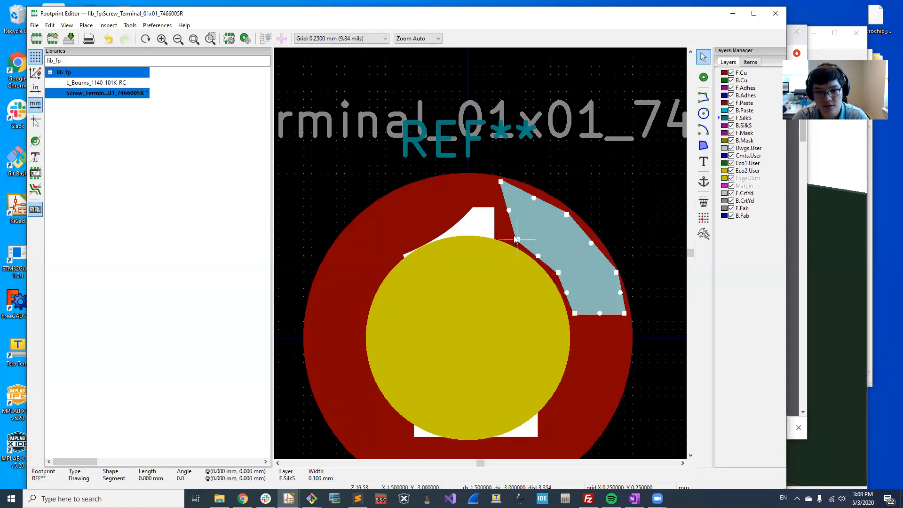
{"action": "left_click_drag", "start_coordinate": [515, 239], "coordinate": [486, 235]}
{"action": "mouse_move", "coordinate": [501, 182]}
{"action": "left_mouse_down"}
{"action": "mouse_move", "coordinate": [483, 181]}
{"action": "mouse_move", "coordinate": [492, 181]}
{"action": "left_mouse_up"}
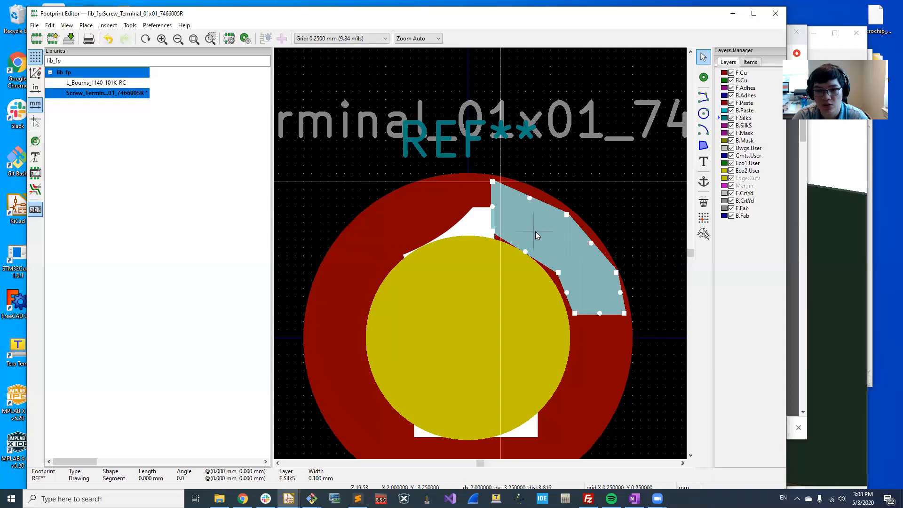
{"action": "left_click", "coordinate": [624, 192]}
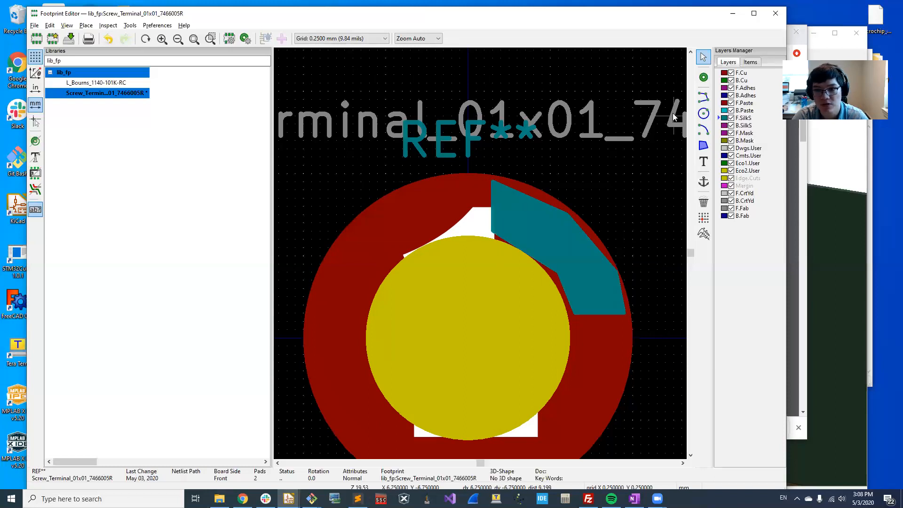
Add a second pad at X 10.75 mm, Y -2 mm, beside the existing pad
{"action": "left_click", "coordinate": [704, 77]}
{"action": "scroll", "coordinate": [572, 172], "scroll_direction": "down", "scroll_amount": 5}
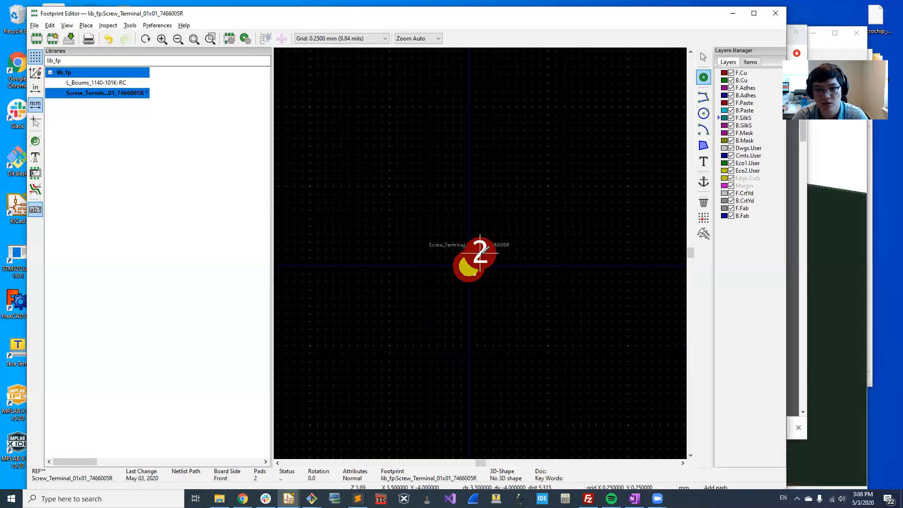
{"action": "scroll", "coordinate": [480, 253], "scroll_direction": "up", "scroll_amount": 3}
{"action": "left_click", "coordinate": [568, 274]}
{"action": "key", "text": "Escape"}
Try the Aperture pad type in the properties of pad 2
{"action": "double_click", "coordinate": [583, 292]}
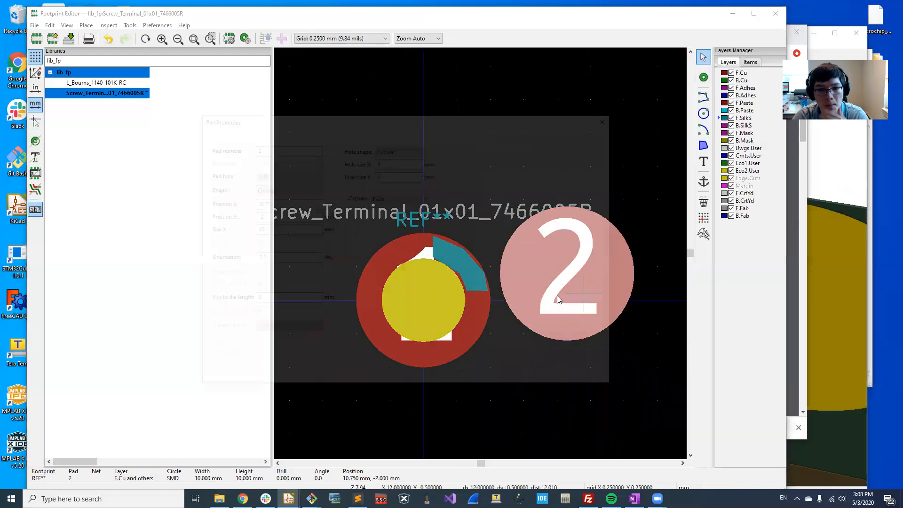
{"action": "left_click", "coordinate": [315, 169]}
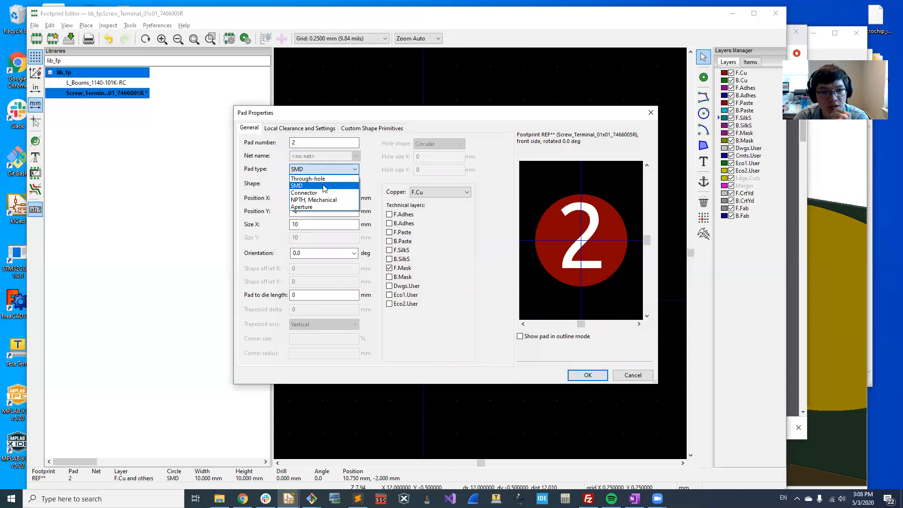
{"action": "left_click", "coordinate": [322, 207]}
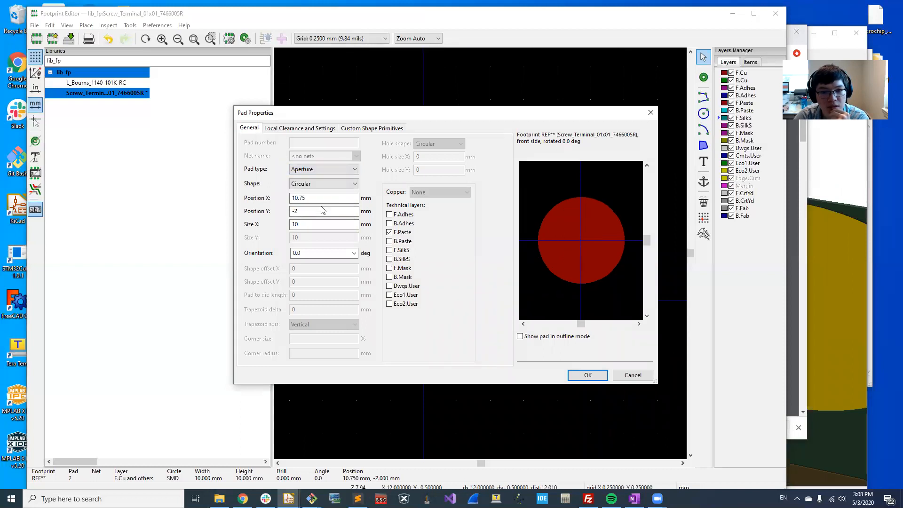
{"action": "left_click", "coordinate": [328, 170]}
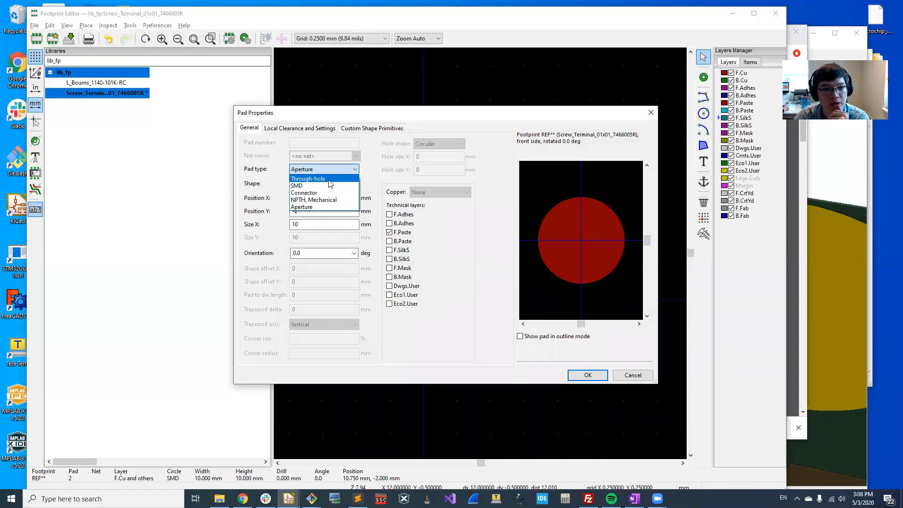
{"action": "left_click", "coordinate": [329, 179]}
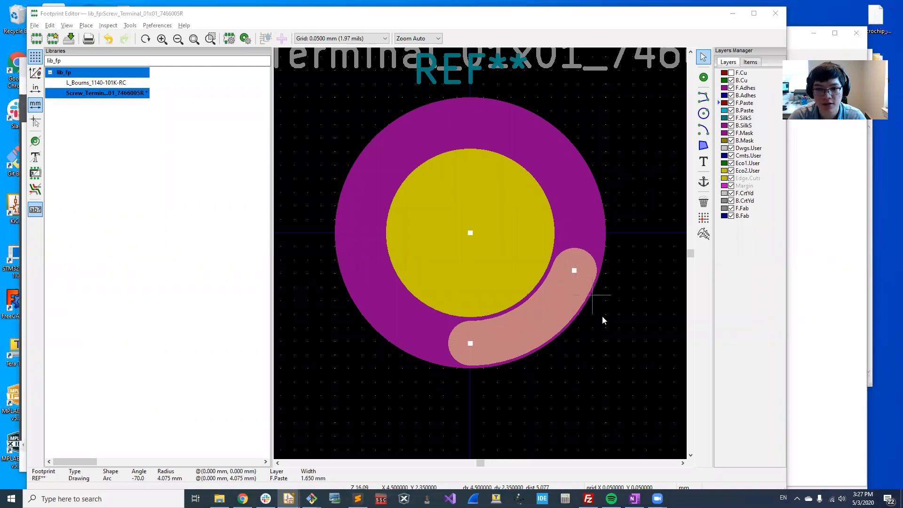
Switch to the 7466005R datasheet in Chrome, check the stencil suggestion drawing, and return to the footprint with the arc deselected
{"action": "left_click", "coordinate": [243, 499]}
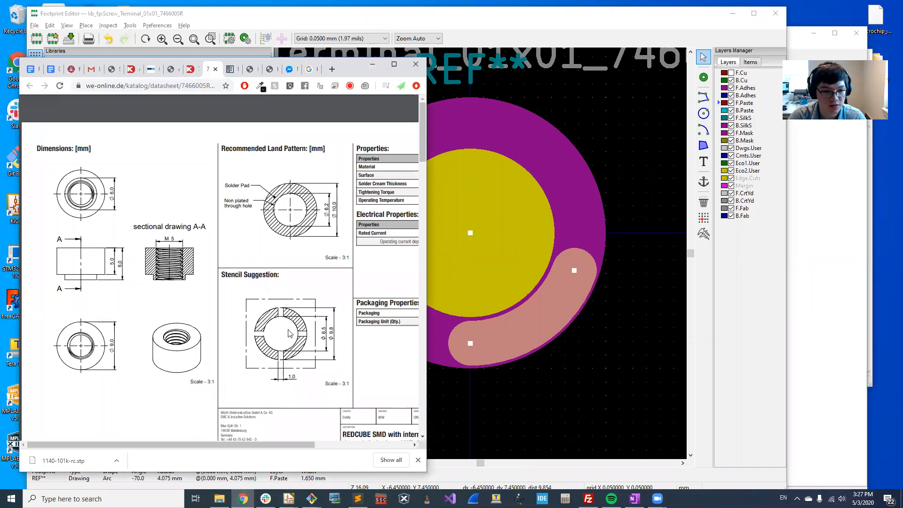
{"action": "left_click", "coordinate": [614, 26]}
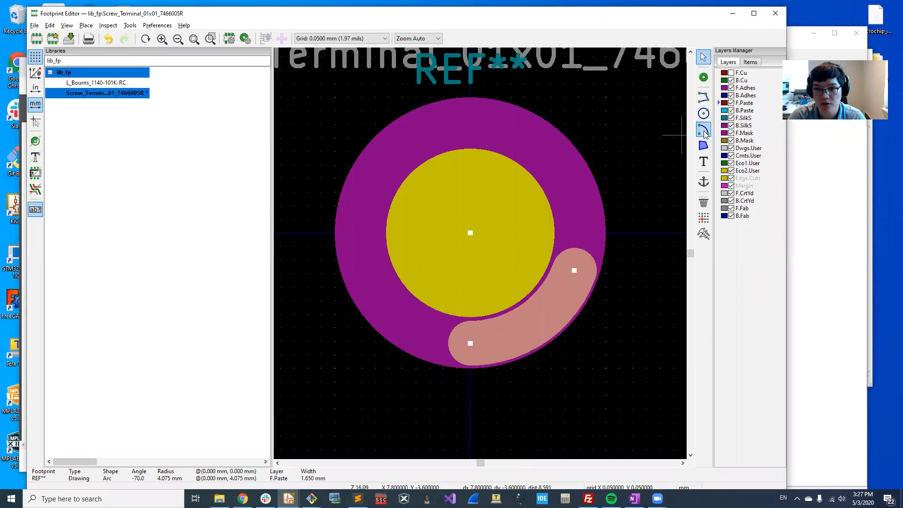
{"action": "left_click", "coordinate": [601, 134]}
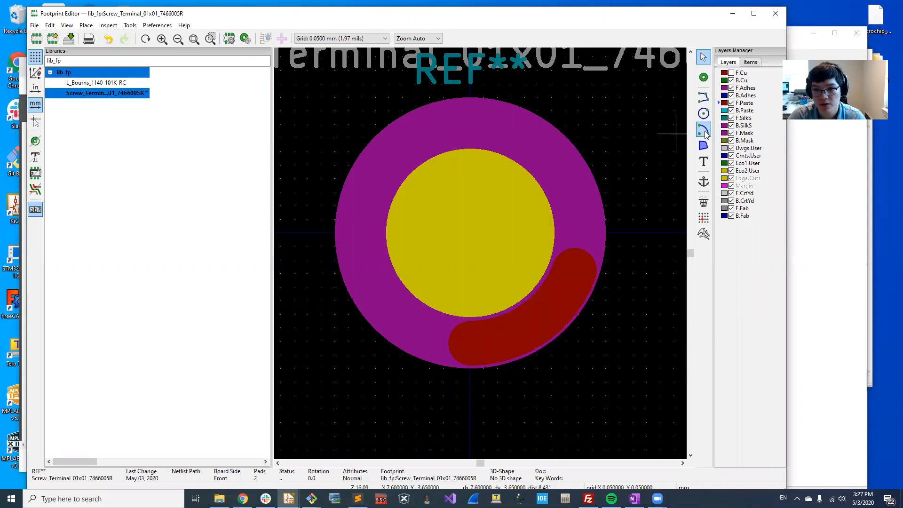
{"action": "left_click", "coordinate": [704, 131]}
{"action": "left_click", "coordinate": [606, 108]}
{"action": "left_click", "coordinate": [612, 156]}
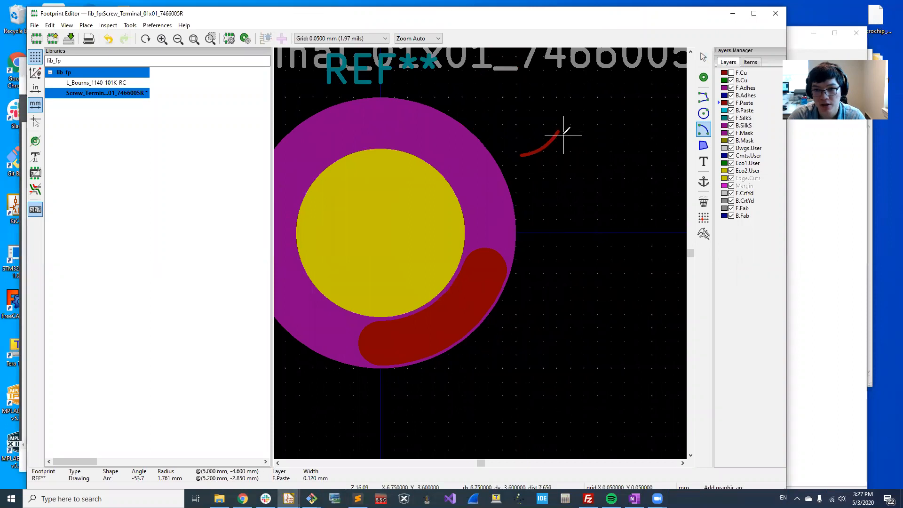
{"action": "key", "text": "Escape"}
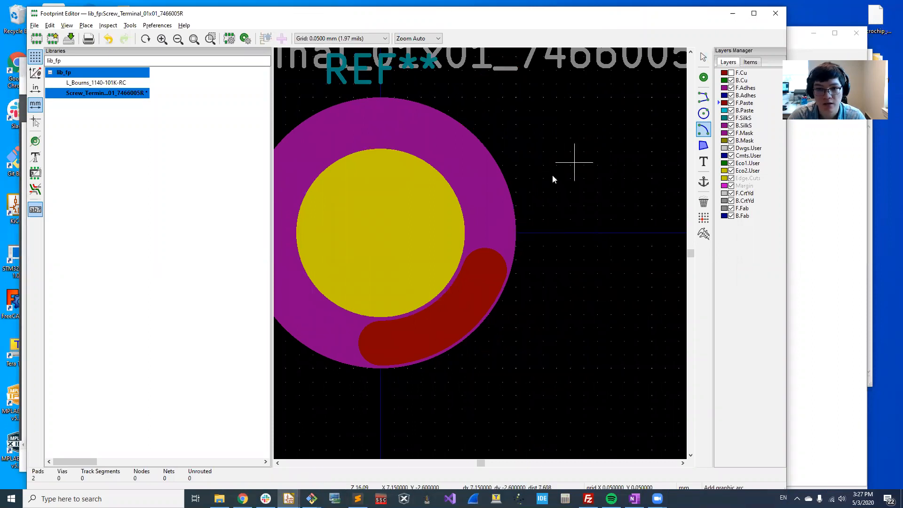
{"action": "key", "text": "Escape"}
Examine the F.Paste arc's centre, start point, arc angle and line thickness in its properties without changing them
{"action": "middle_click_drag", "start_coordinate": [553, 174], "coordinate": [605, 129]}
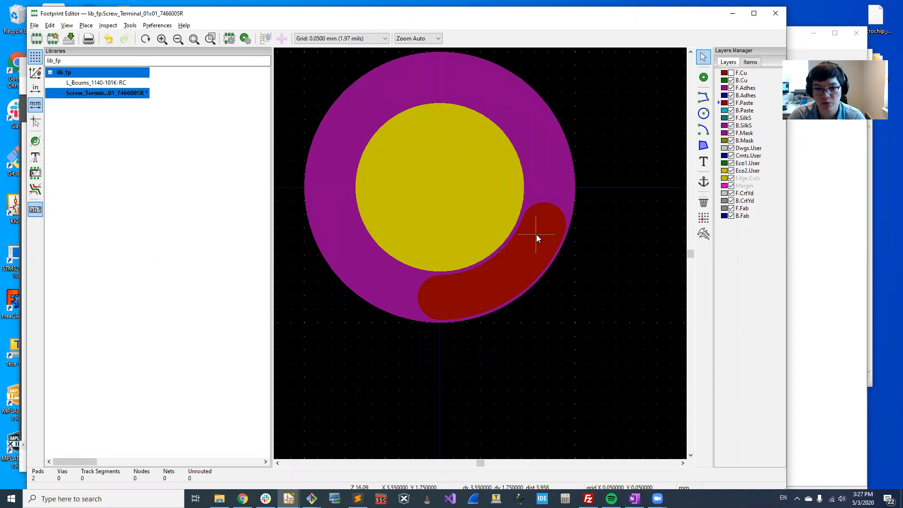
{"action": "left_click", "coordinate": [489, 286]}
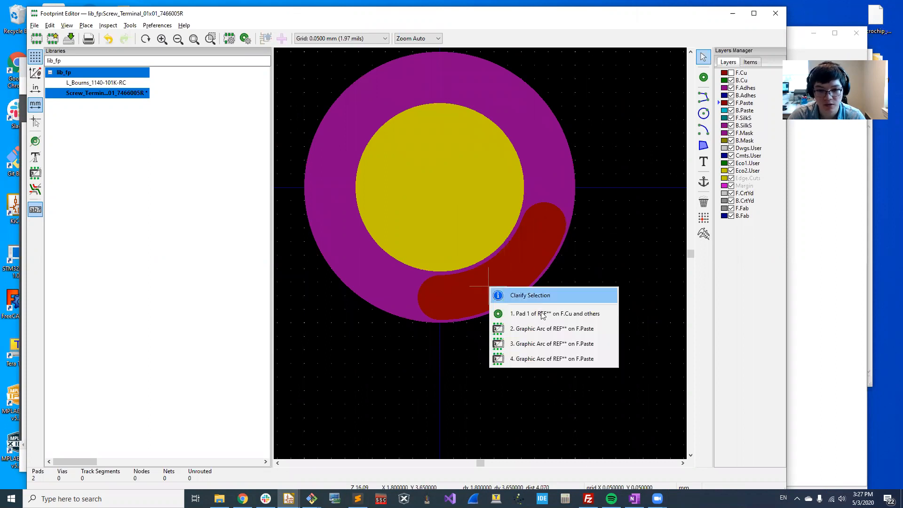
{"action": "left_click", "coordinate": [540, 313]}
{"action": "double_click", "coordinate": [534, 249]}
{"action": "left_click", "coordinate": [576, 288]}
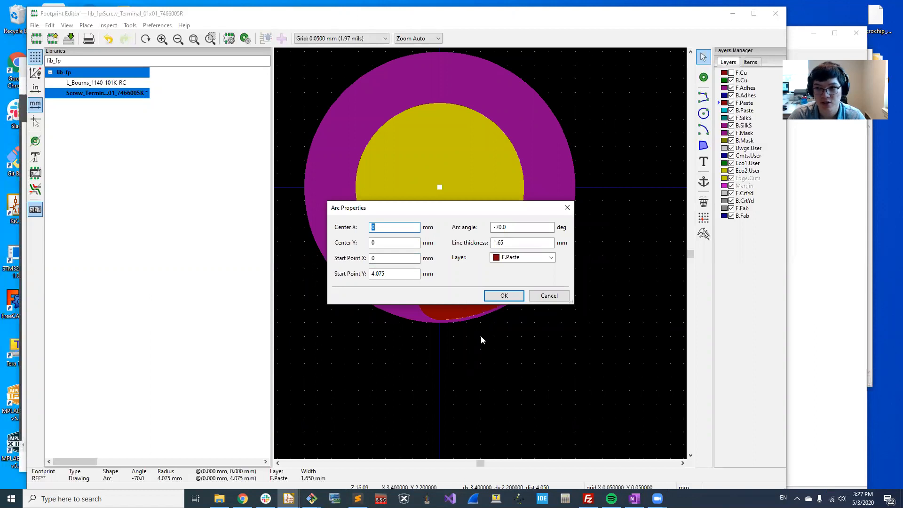
{"action": "left_click", "coordinate": [549, 295]}
Delete the two duplicate F.Paste graphic arcs stacked over the pad's lower-right quarter, keeping a single arc
{"action": "left_click", "coordinate": [526, 246]}
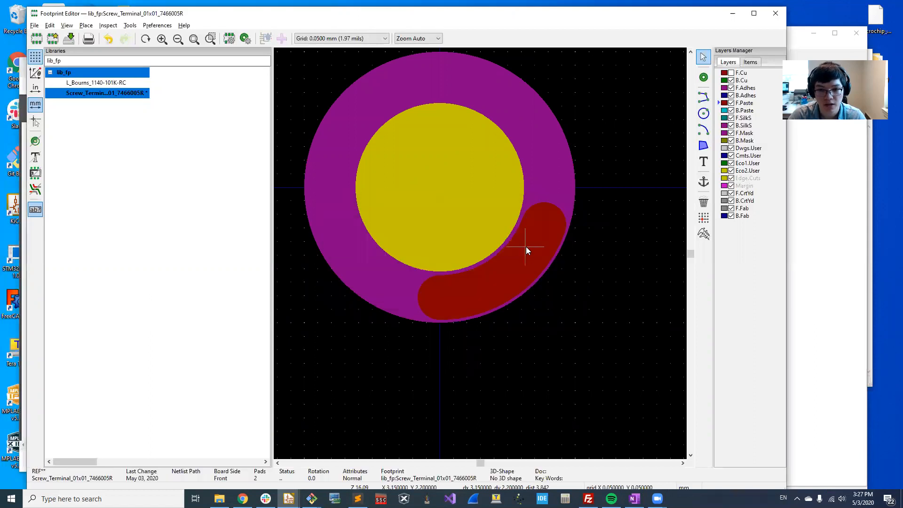
{"action": "left_click", "coordinate": [577, 291]}
{"action": "left_click", "coordinate": [512, 276]}
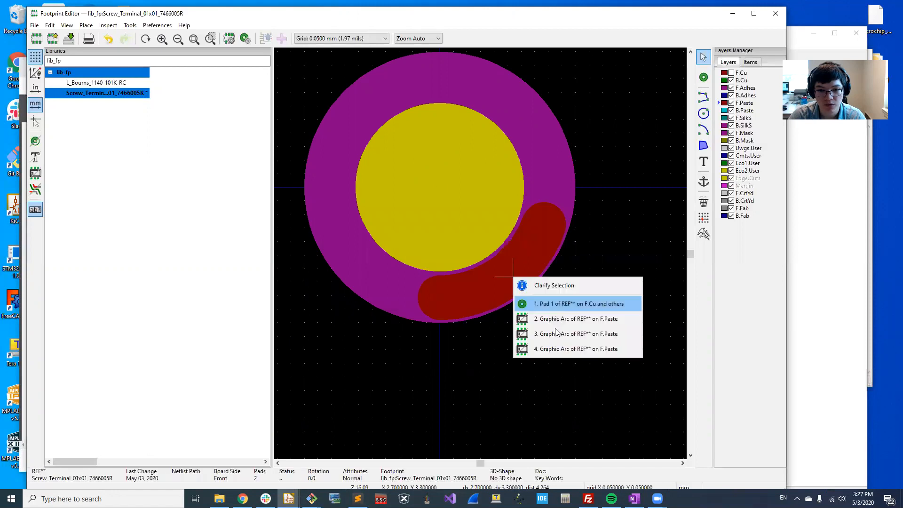
{"action": "left_click", "coordinate": [560, 336]}
{"action": "left_click", "coordinate": [500, 280]}
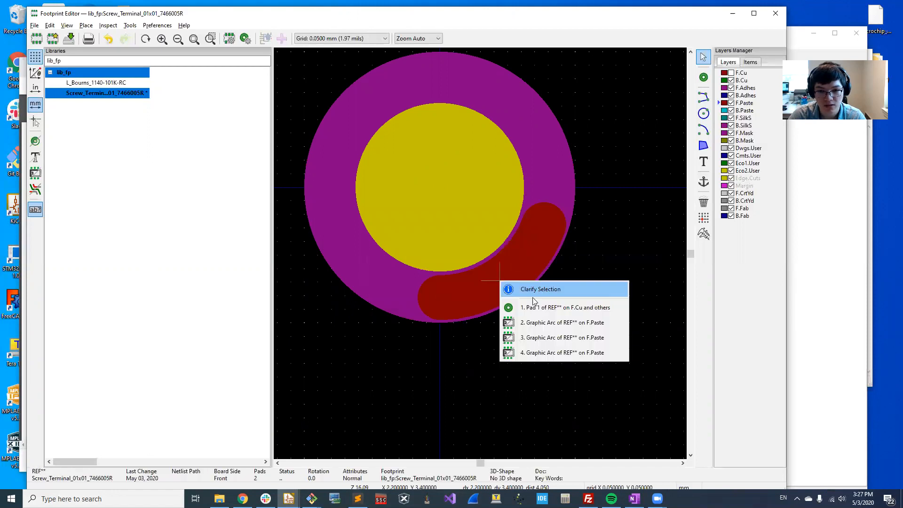
{"action": "left_click", "coordinate": [545, 322]}
{"action": "left_click", "coordinate": [500, 280]}
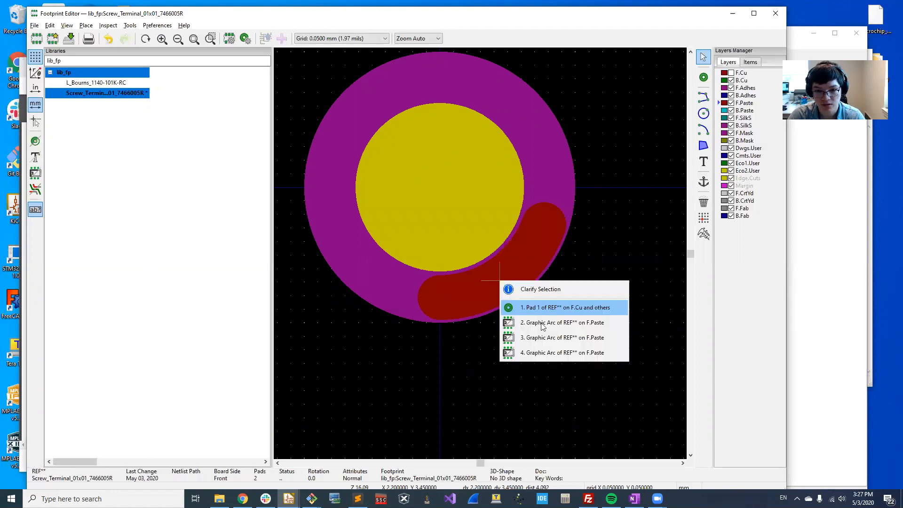
{"action": "key", "text": "Return"}
{"action": "left_click", "coordinate": [499, 280]}
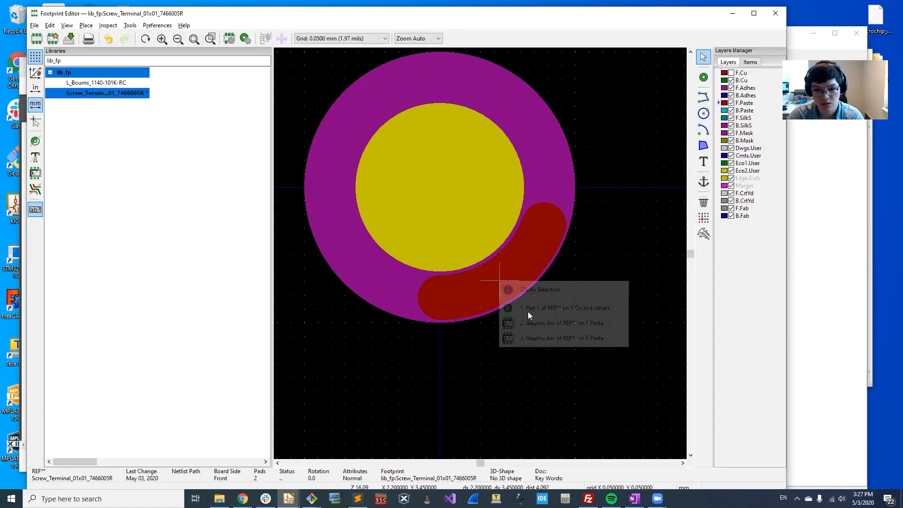
{"action": "left_click", "coordinate": [535, 338]}
Try a circular array of the F.Paste arc with four items at 90 degrees about 0, 0, and undo it
{"action": "left_click", "coordinate": [536, 252]}
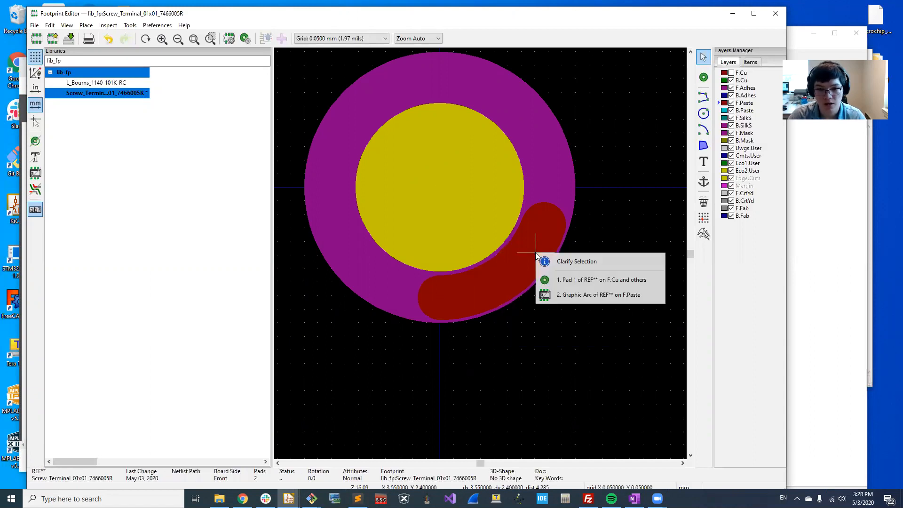
{"action": "left_click", "coordinate": [592, 295]}
{"action": "right_click", "coordinate": [534, 249]}
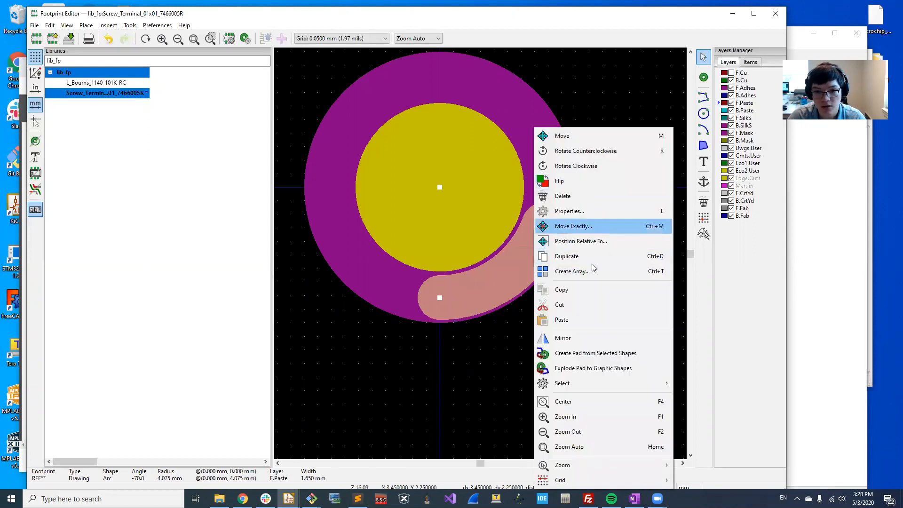
{"action": "left_click", "coordinate": [592, 269]}
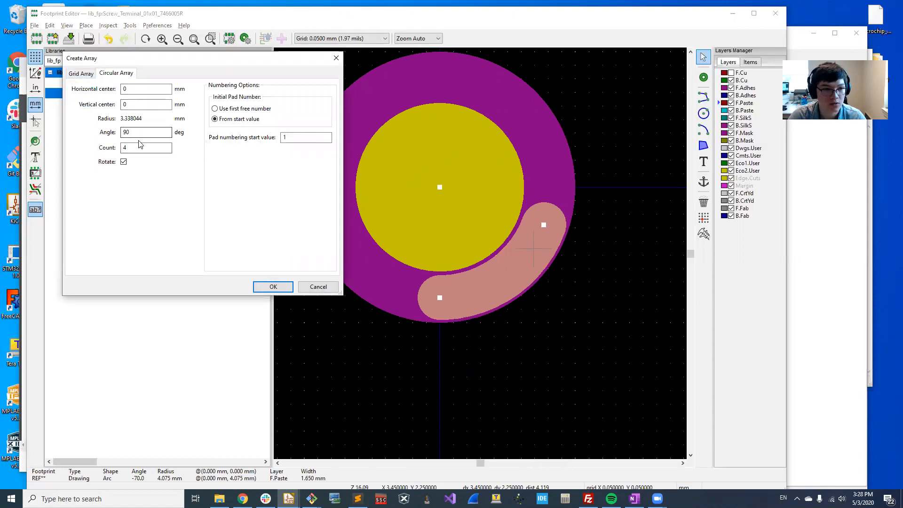
{"action": "left_click", "coordinate": [122, 132]}
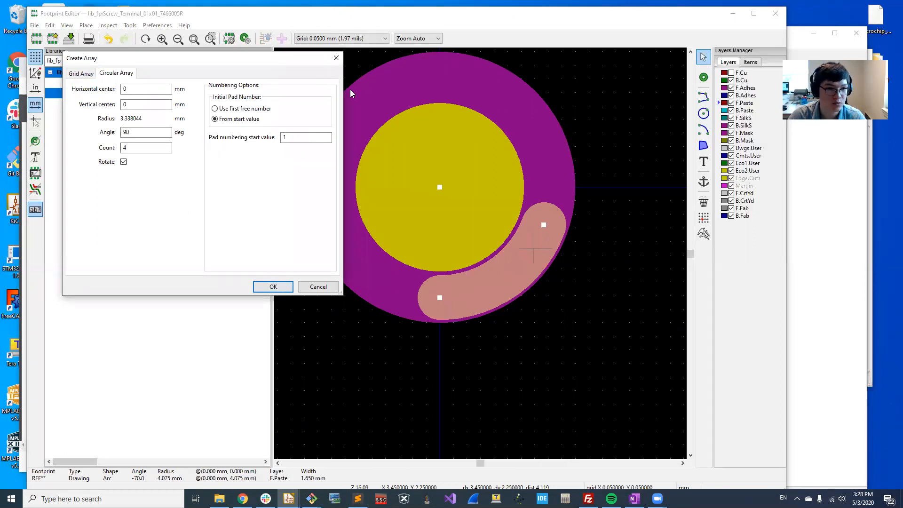
{"action": "left_click", "coordinate": [272, 287]}
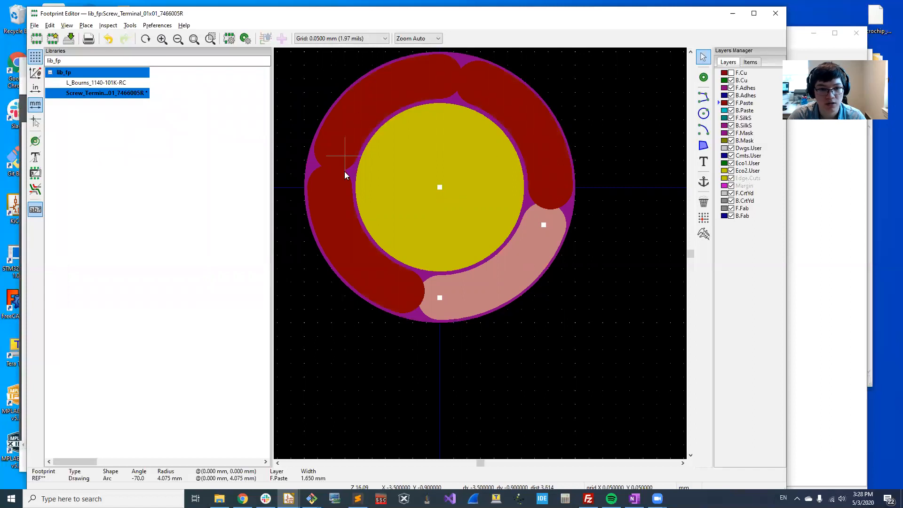
{"action": "key", "text": "ctrl+z"}
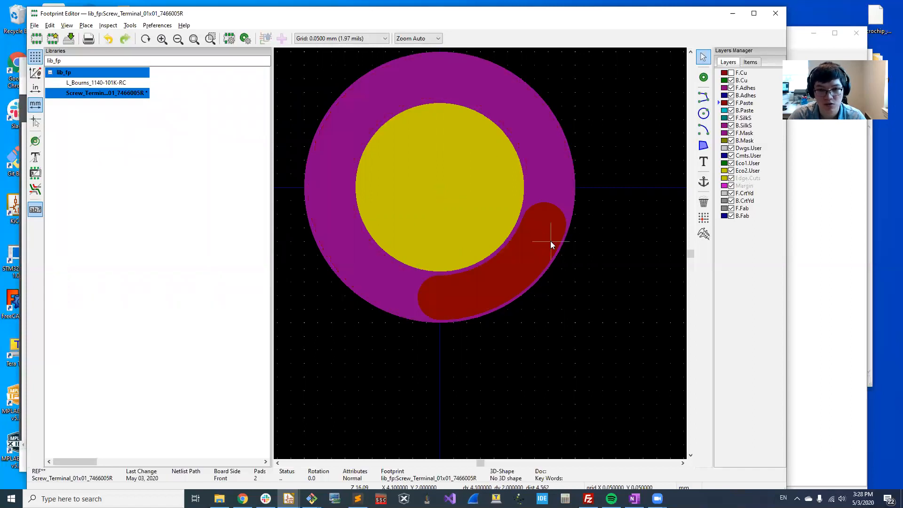
Set the F.Paste graphic arc's angle to -60 degrees in its properties
{"action": "left_click", "coordinate": [550, 241]}
{"action": "left_click", "coordinate": [603, 281]}
{"action": "key", "text": "e"}
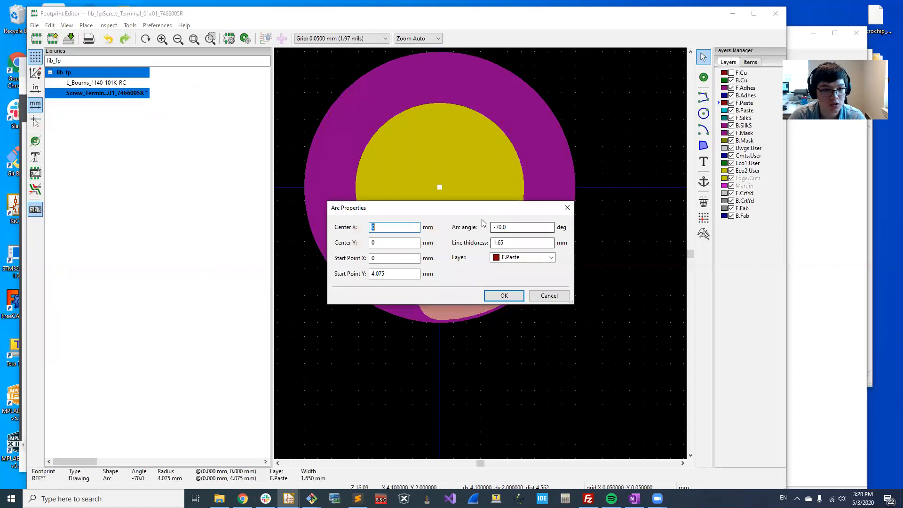
{"action": "left_click_drag", "start_coordinate": [518, 226], "coordinate": [423, 236]}
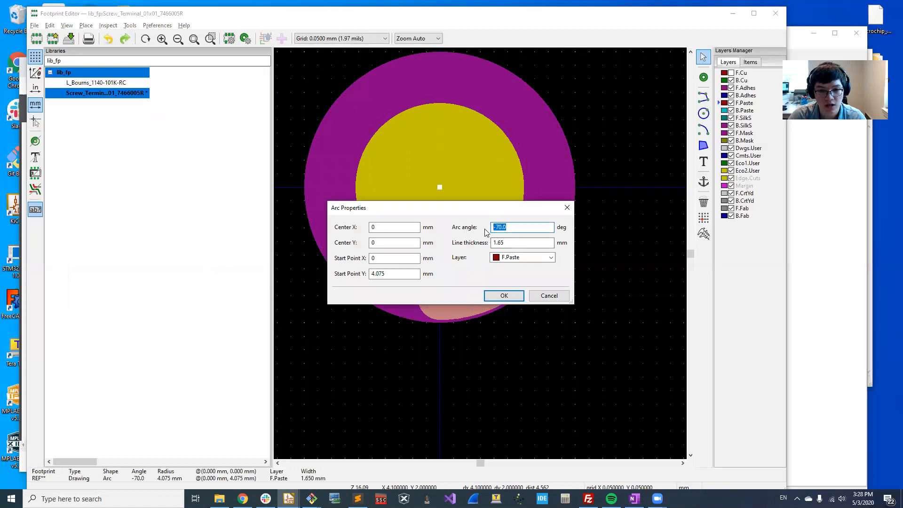
{"action": "type", "text": "-60"}
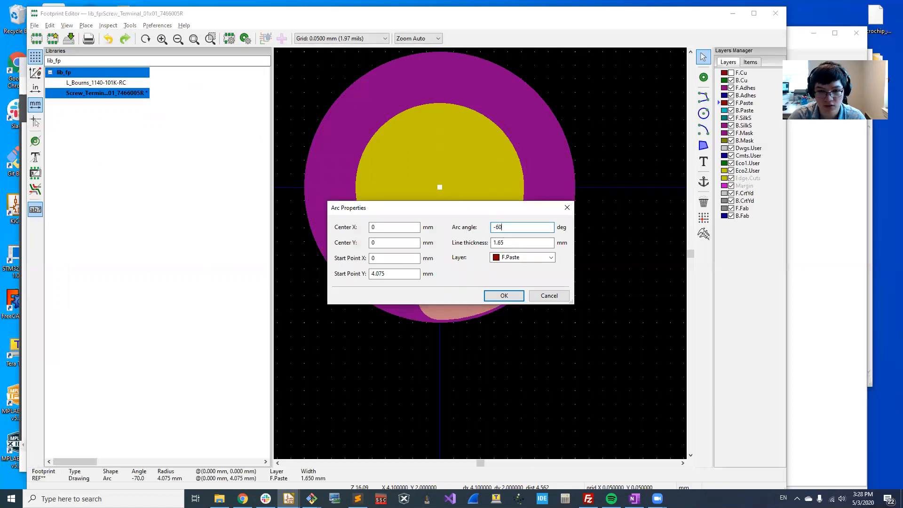
{"action": "key", "text": "Return"}
{"action": "key", "text": "e"}
{"action": "key", "text": "Escape"}
Create a circular array of the shortened F.Paste arc with four rotated items at 90 degrees about 0, 0
{"action": "right_click", "coordinate": [521, 268]}
{"action": "left_click", "coordinate": [568, 271]}
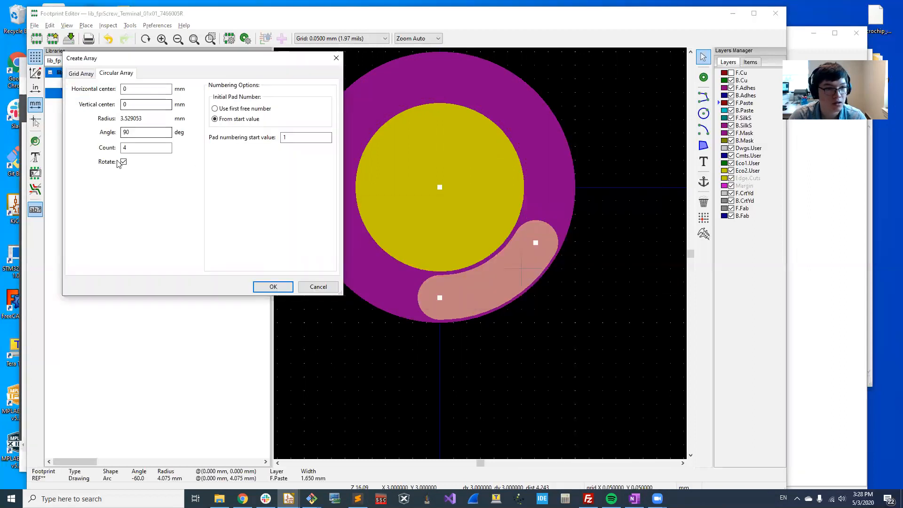
{"action": "left_click", "coordinate": [272, 286]}
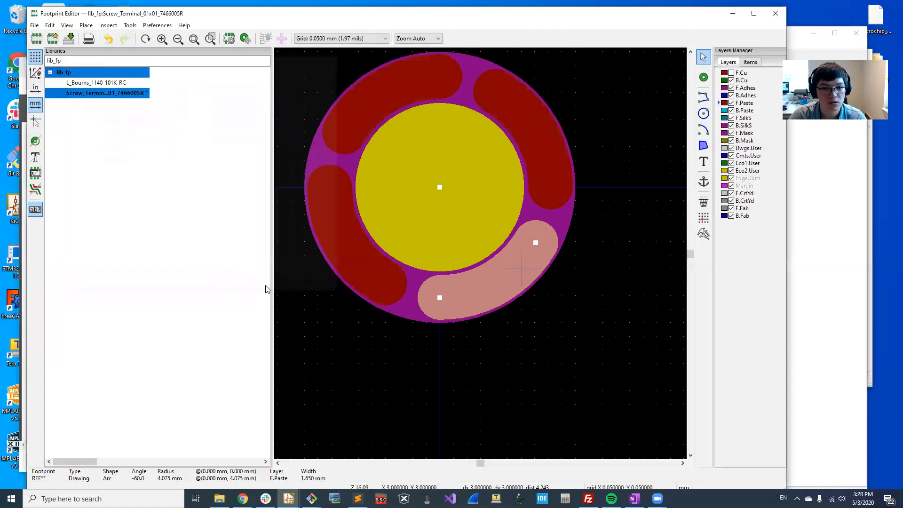
{"action": "left_click", "coordinate": [381, 373]}
{"action": "middle_click_drag", "start_coordinate": [498, 267], "coordinate": [528, 328]}
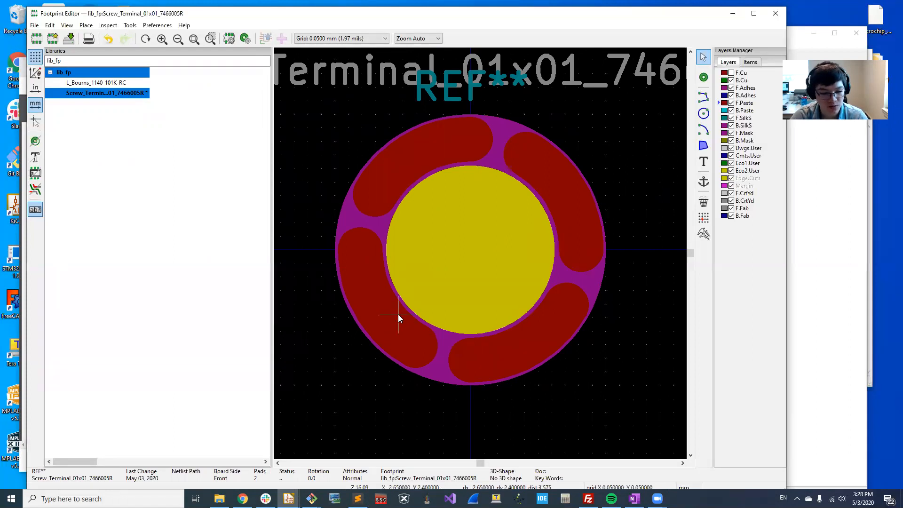
Inspect the four paste segments around the hole in the 3D viewer from several angles, and close the viewer
{"action": "key", "text": "alt+3"}
{"action": "left_click_drag", "start_coordinate": [455, 289], "coordinate": [566, 244]}
{"action": "scroll", "coordinate": [444, 282], "scroll_direction": "up", "scroll_amount": 6}
{"action": "scroll", "coordinate": [444, 282], "scroll_direction": "down", "scroll_amount": 6}
{"action": "scroll", "coordinate": [547, 315], "scroll_direction": "up", "scroll_amount": 5}
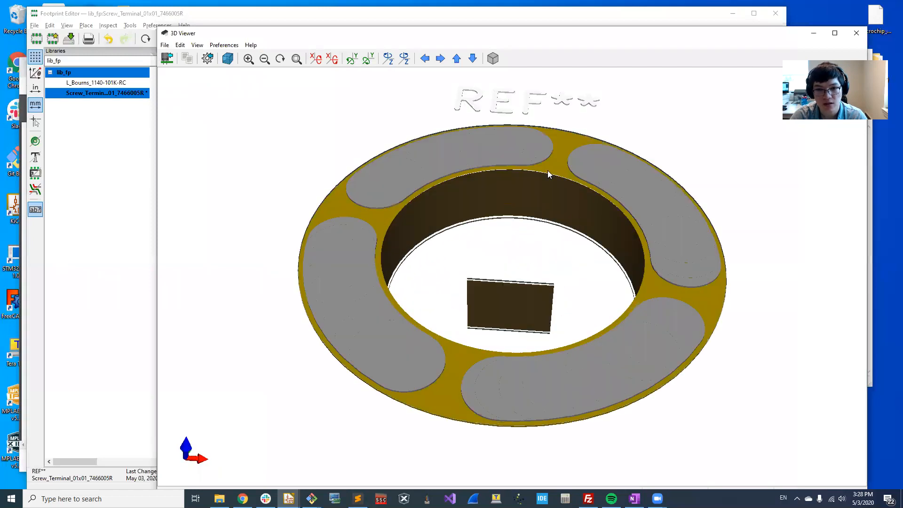
{"action": "left_click_drag", "start_coordinate": [623, 373], "coordinate": [541, 158]}
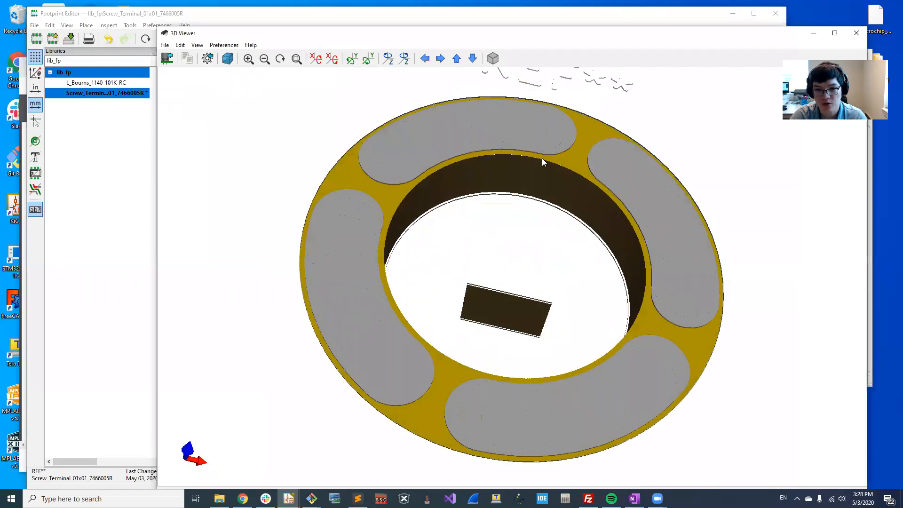
{"action": "scroll", "coordinate": [540, 187], "scroll_direction": "down", "scroll_amount": 3}
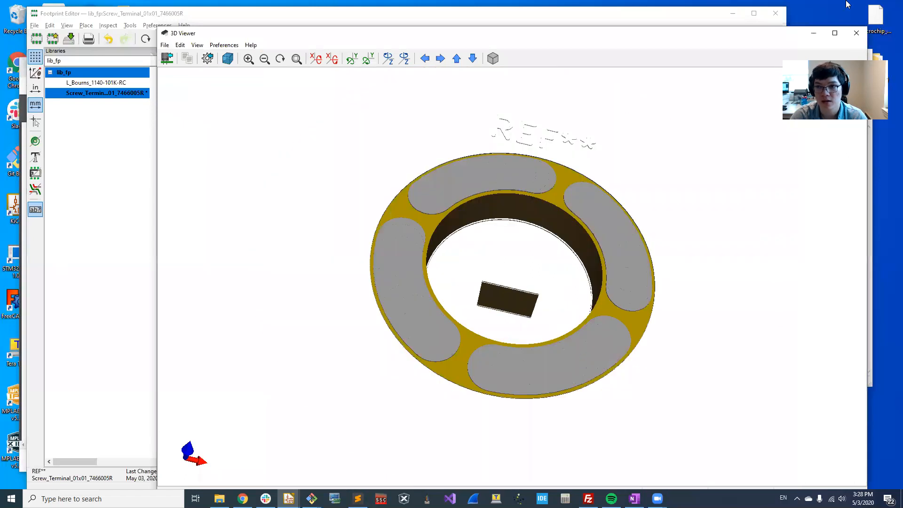
{"action": "left_click", "coordinate": [849, 34]}
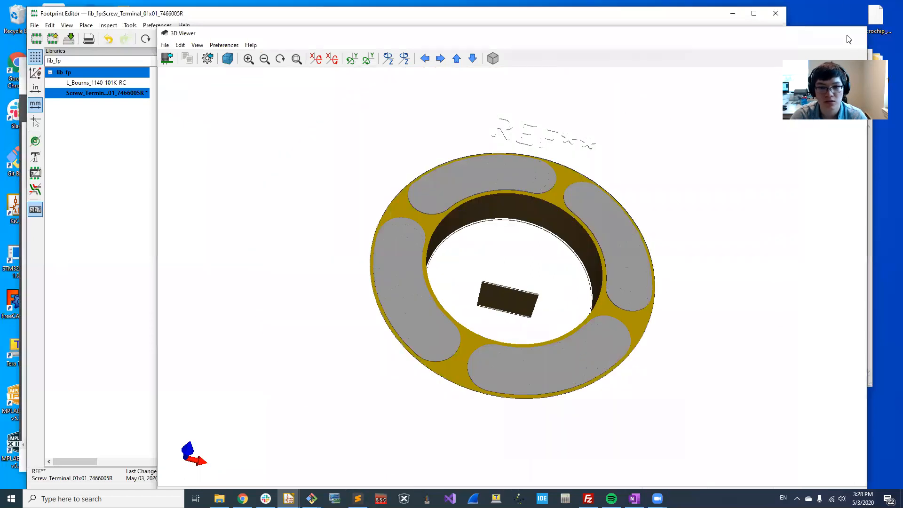
Deselect the centre hole pad and save the footprint to the library
{"action": "left_click", "coordinate": [408, 287]}
{"action": "left_click", "coordinate": [452, 313]}
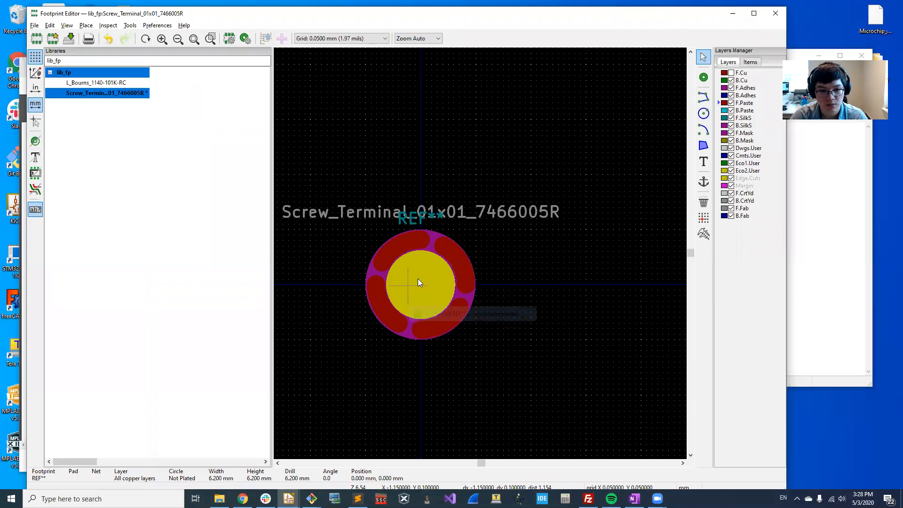
{"action": "left_click", "coordinate": [529, 237]}
{"action": "key", "text": "ctrl+s"}
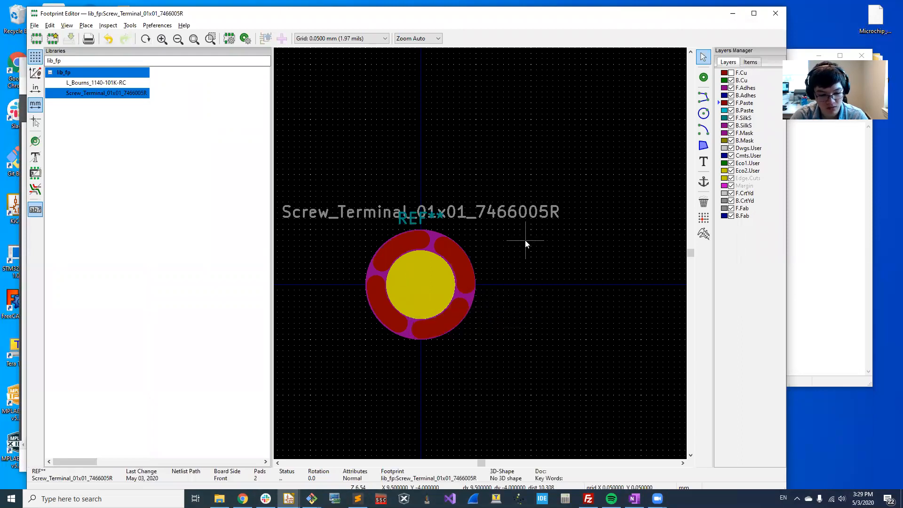
Review the saved footprint in the 3D viewer from an oblique angle and close it again
{"action": "key", "text": "alt+3"}
{"action": "left_click_drag", "start_coordinate": [432, 315], "coordinate": [436, 252]}
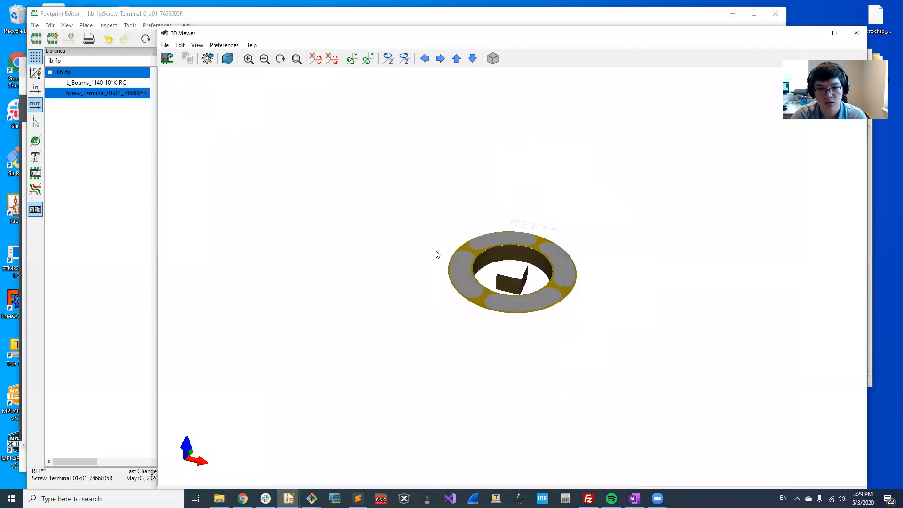
{"action": "scroll", "coordinate": [539, 276], "scroll_direction": "up", "scroll_amount": 6}
{"action": "scroll", "coordinate": [539, 276], "scroll_direction": "up", "scroll_amount": 4}
{"action": "scroll", "coordinate": [538, 276], "scroll_direction": "down", "scroll_amount": 5}
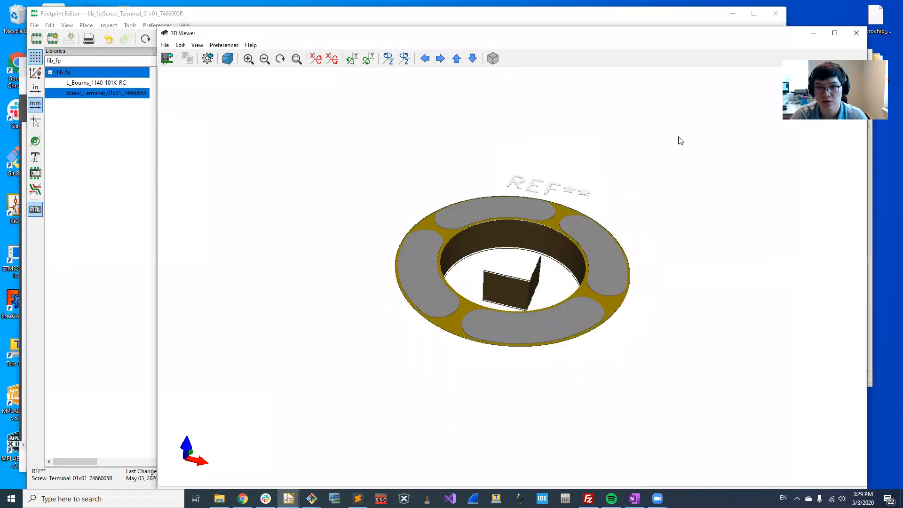
{"action": "left_click", "coordinate": [856, 33]}
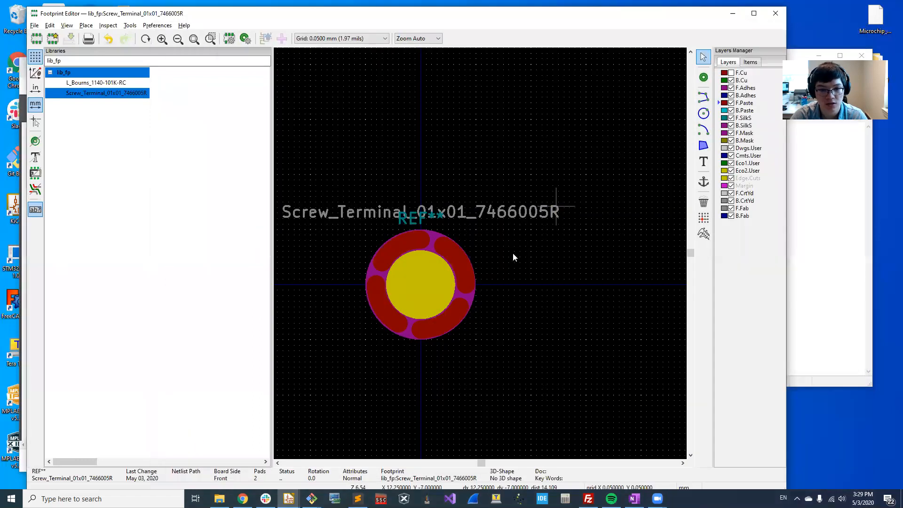
{"action": "scroll", "coordinate": [480, 256], "scroll_direction": "down", "scroll_amount": 3}
{"action": "scroll", "coordinate": [395, 228], "scroll_direction": "up", "scroll_amount": 5}
{"action": "left_click_drag", "start_coordinate": [307, 165], "coordinate": [615, 383]}
{"action": "right_click", "coordinate": [536, 242]}
{"action": "left_click", "coordinate": [518, 190]}
{"action": "left_click", "coordinate": [604, 164]}
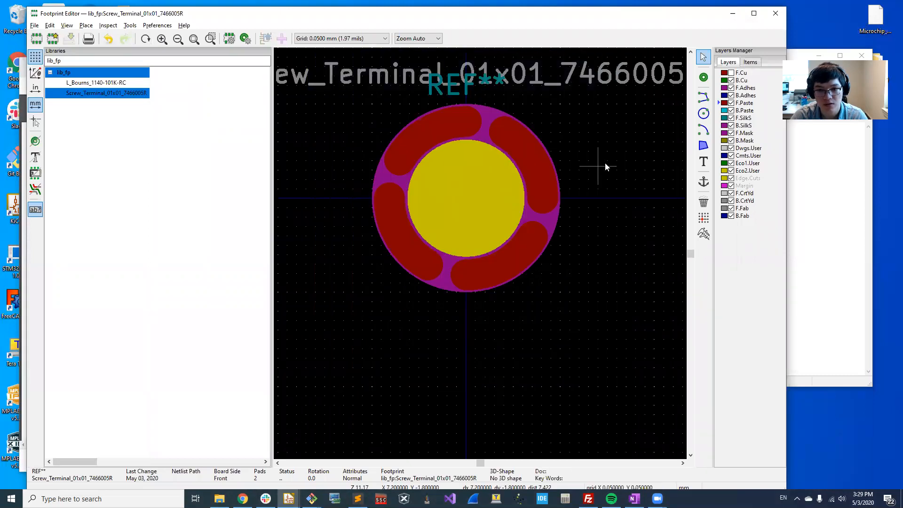
Examine pad 1's properties without changes, and select the non-plated hole pad and pad 1 in turn to compare them
{"action": "left_click", "coordinate": [488, 114]}
{"action": "key", "text": "e"}
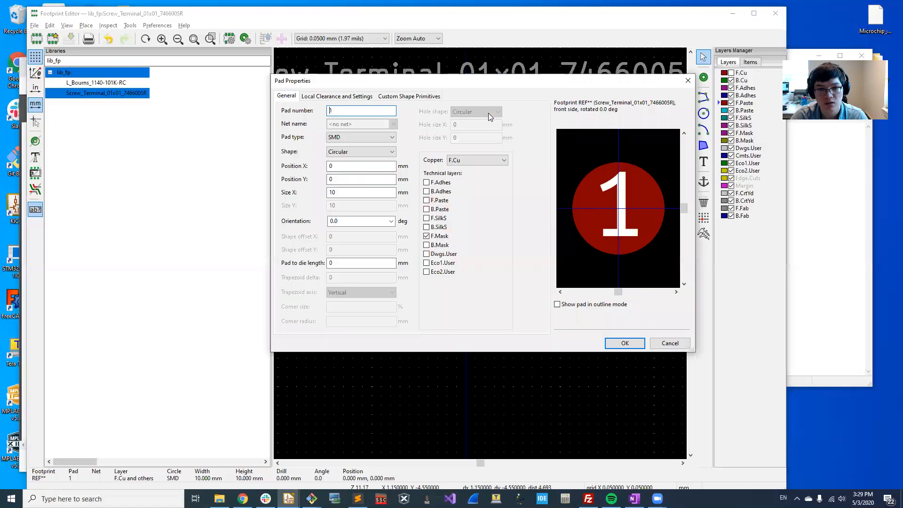
{"action": "key", "text": "Escape"}
{"action": "left_click", "coordinate": [471, 190]}
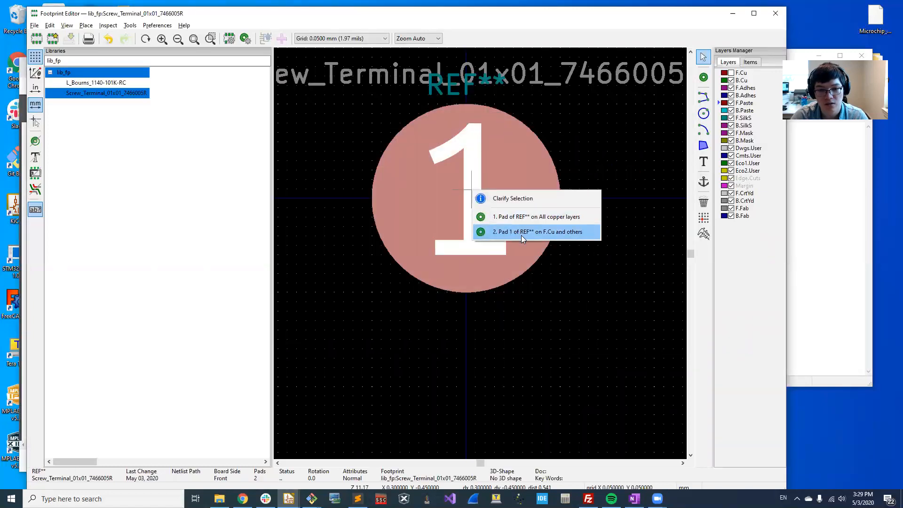
{"action": "left_click", "coordinate": [531, 216]}
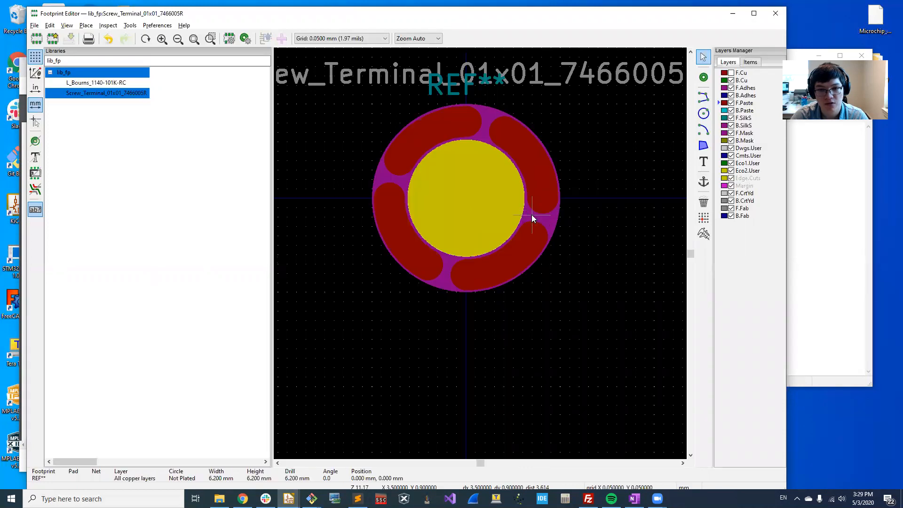
{"action": "left_click", "coordinate": [492, 200]}
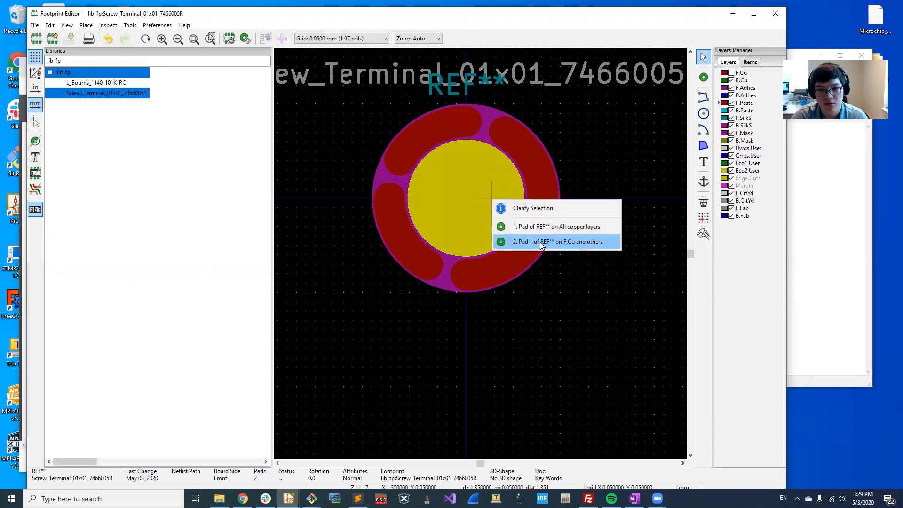
{"action": "left_click", "coordinate": [541, 242]}
{"action": "left_click", "coordinate": [587, 154]}
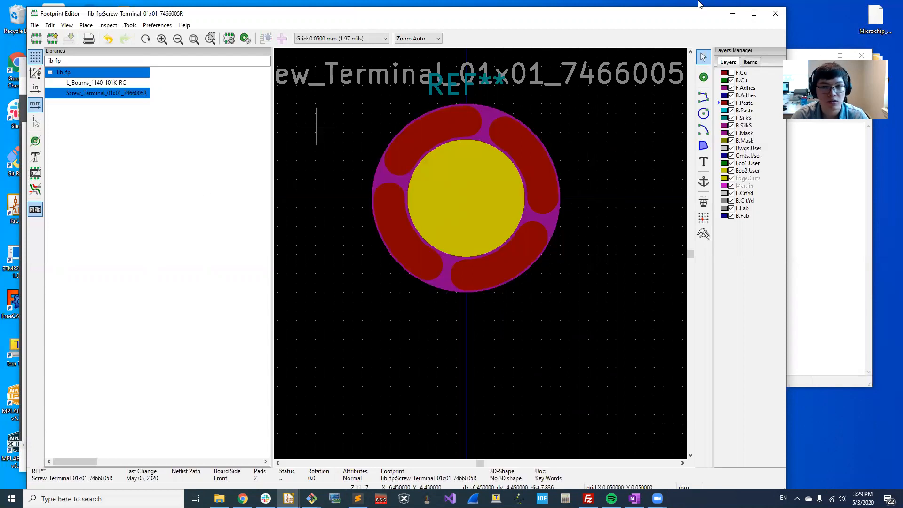
Download the 7466005R.stp model from the Digi-Key page in Chrome and place it in the buck_converter project's lib_3d folder
{"action": "left_click", "coordinate": [243, 498]}
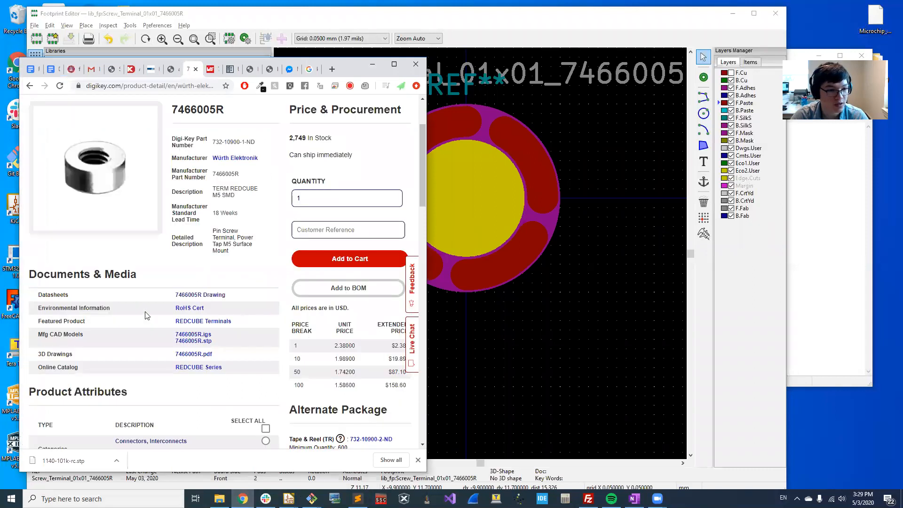
{"action": "left_click", "coordinate": [203, 341]}
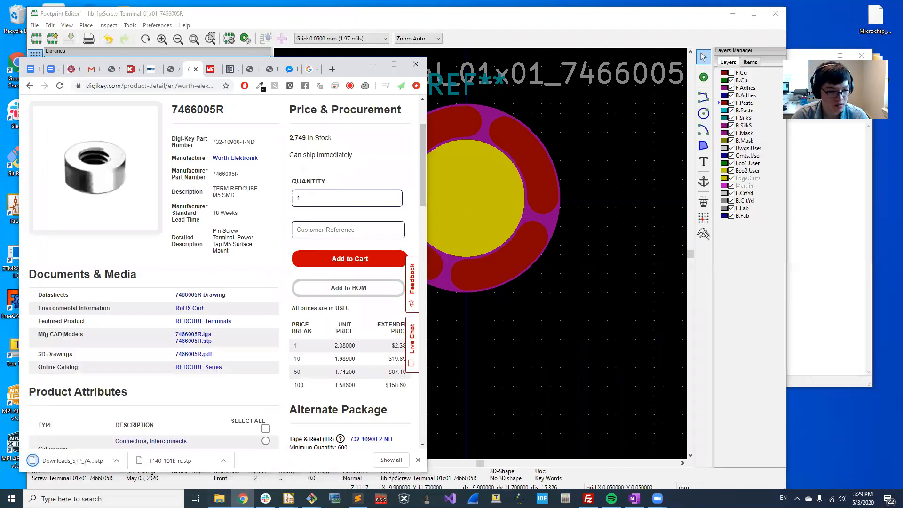
{"action": "left_click", "coordinate": [220, 498]}
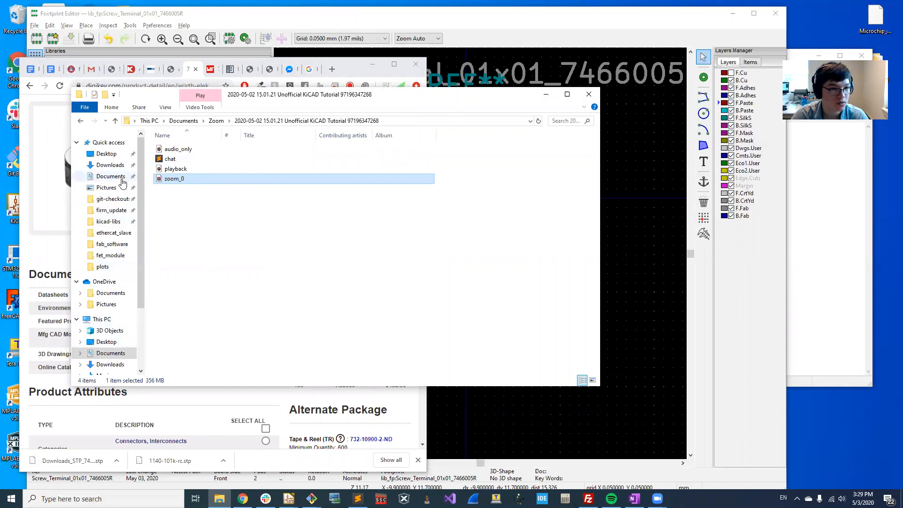
{"action": "left_click", "coordinate": [113, 154]}
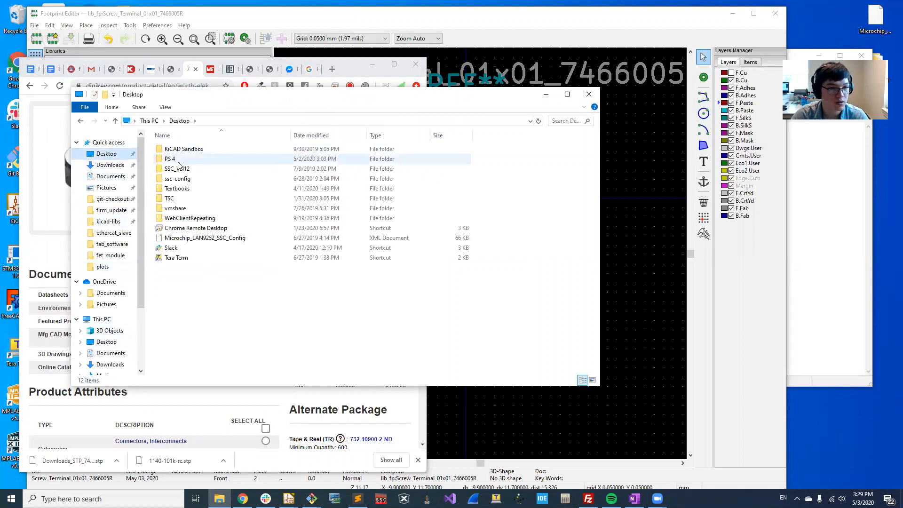
{"action": "double_click", "coordinate": [179, 158]}
{"action": "double_click", "coordinate": [194, 150]}
{"action": "double_click", "coordinate": [195, 150]}
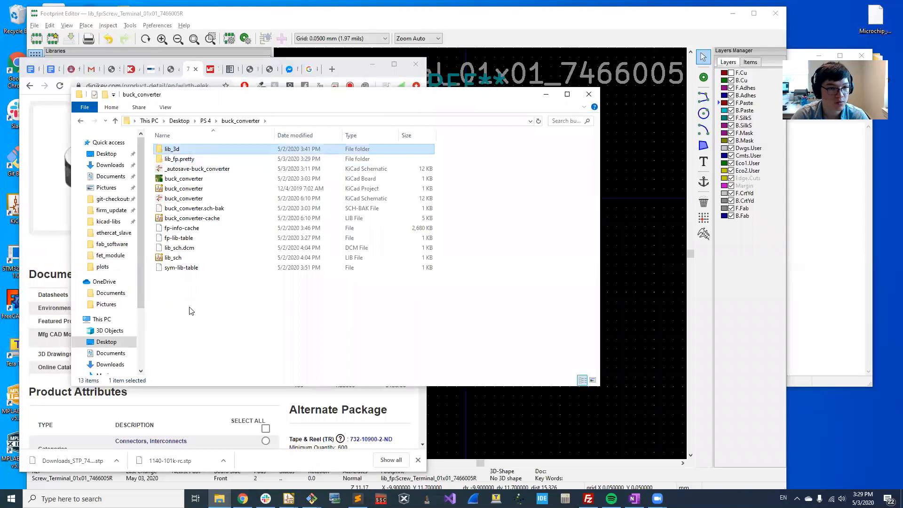
{"action": "left_click_drag", "start_coordinate": [76, 465], "coordinate": [494, 272]}
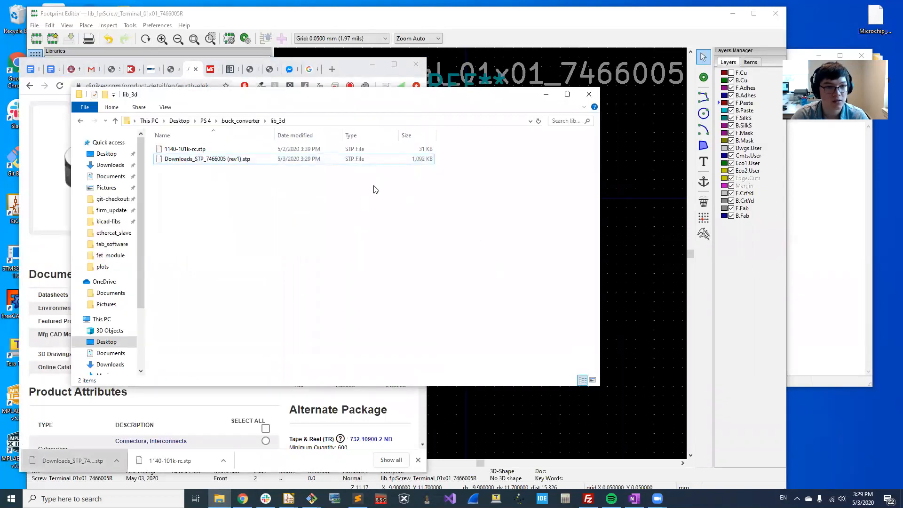
Attach Downloads_STP_7466005 (rev1).stp from the project's lib_3d folder as the footprint's 3D model and apply the footprint properties
{"action": "left_click", "coordinate": [595, 28]}
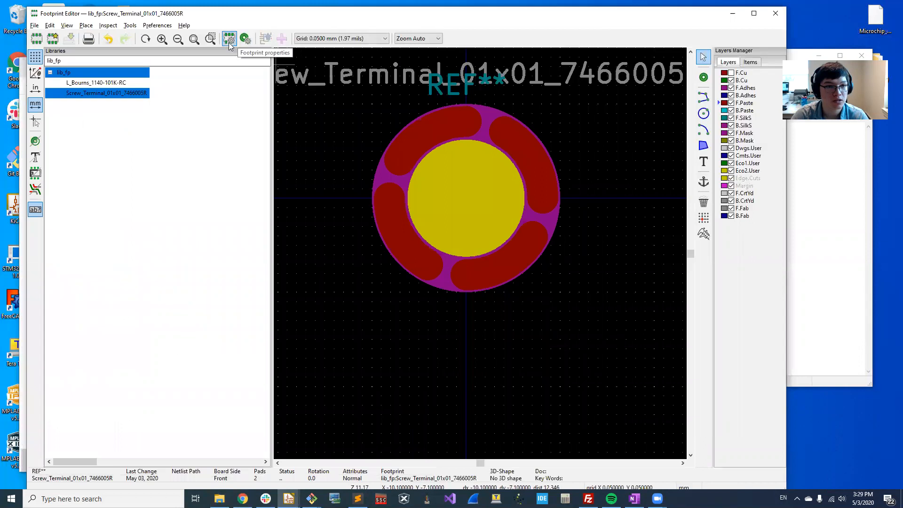
{"action": "left_click", "coordinate": [229, 41]}
{"action": "left_click_drag", "start_coordinate": [499, 332], "coordinate": [475, 287]}
{"action": "scroll", "coordinate": [478, 297], "scroll_direction": "up", "scroll_amount": 8}
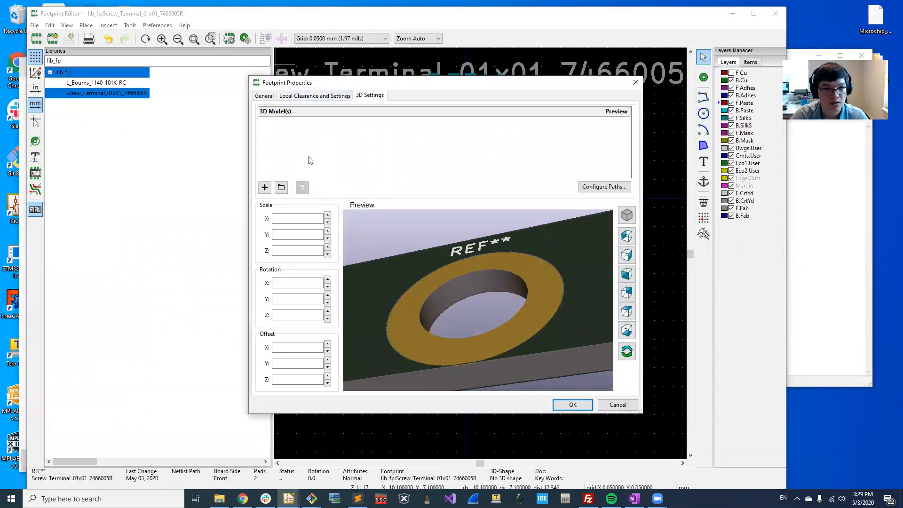
{"action": "left_click", "coordinate": [281, 187]}
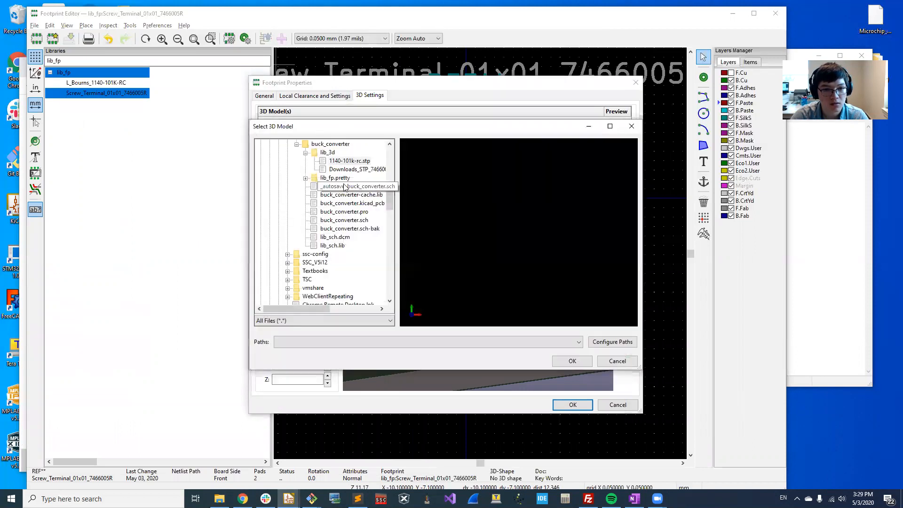
{"action": "left_click_drag", "start_coordinate": [546, 244], "coordinate": [583, 378]}
{"action": "left_click", "coordinate": [572, 360]}
{"action": "left_click_drag", "start_coordinate": [489, 348], "coordinate": [427, 315]}
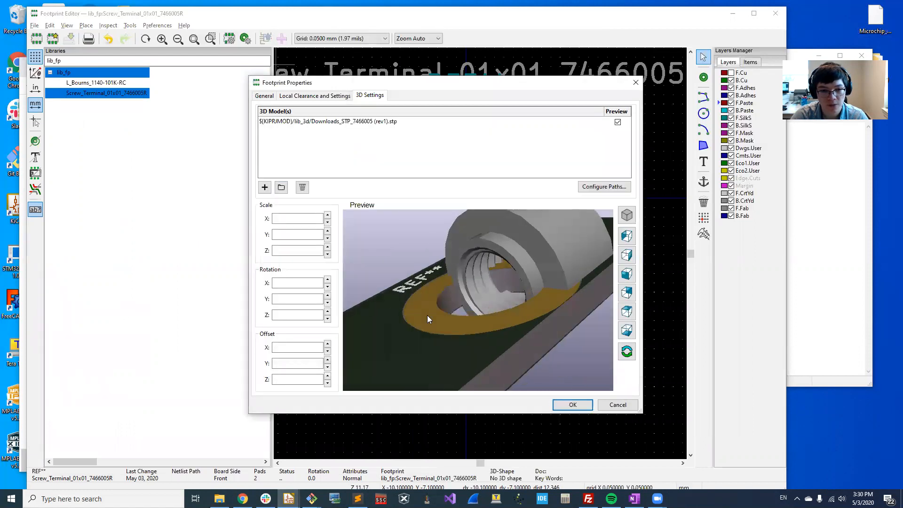
{"action": "left_click", "coordinate": [367, 122]}
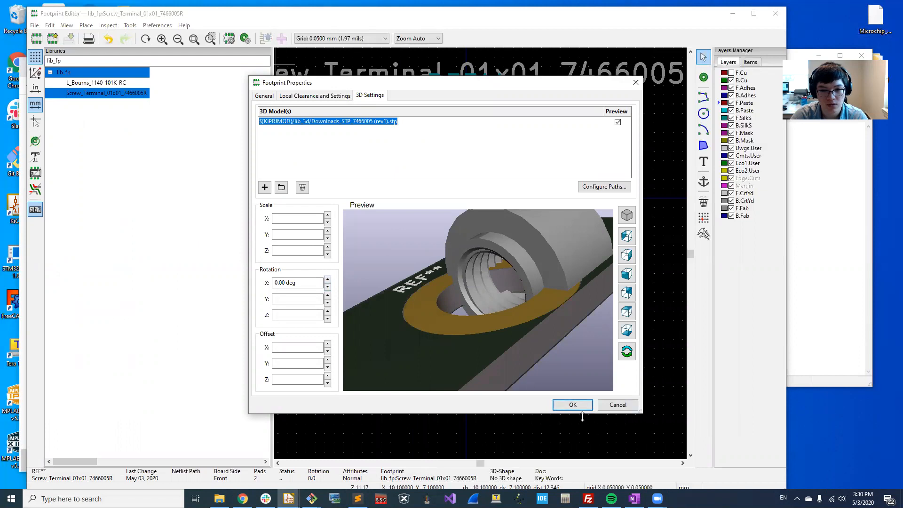
{"action": "left_click", "coordinate": [573, 405]}
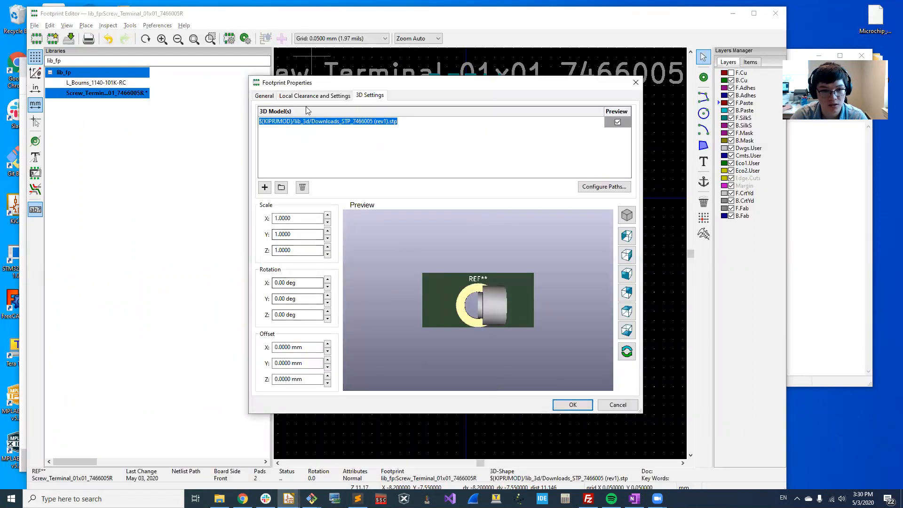
Set the terminal model's rotation to 0 degrees about X and 90 degrees about Y in the footprint's 3D settings
{"action": "left_click_drag", "start_coordinate": [452, 306], "coordinate": [487, 325]}
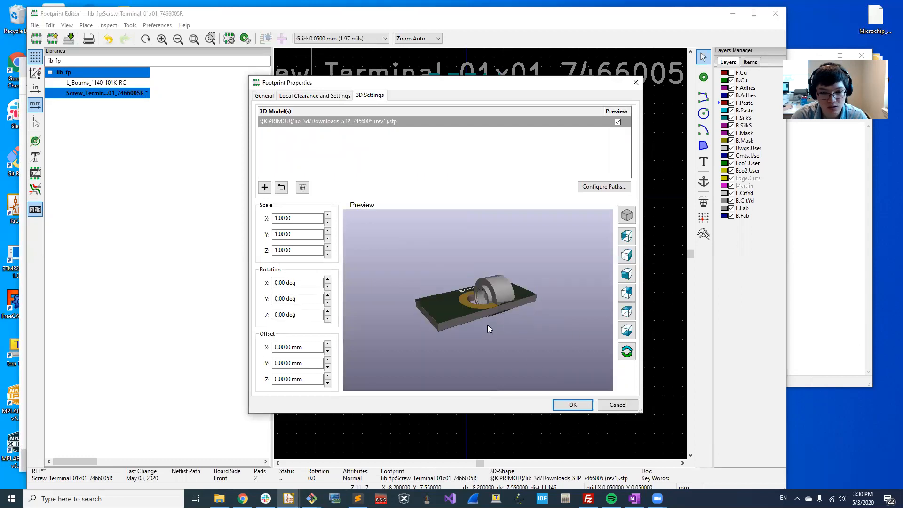
{"action": "scroll", "coordinate": [488, 325], "scroll_direction": "up", "scroll_amount": 3}
{"action": "triple_click", "coordinate": [303, 285]}
{"action": "type", "text": "90"}
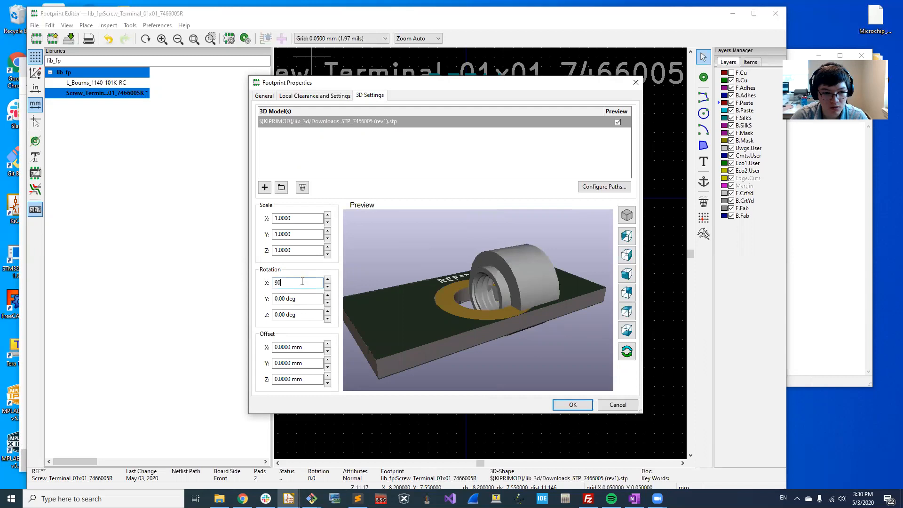
{"action": "type", "text": "0"}
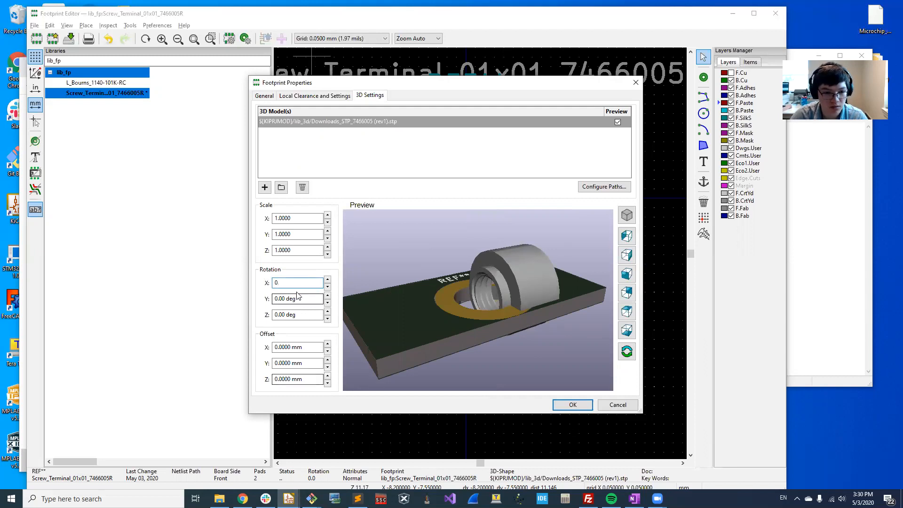
{"action": "left_click", "coordinate": [314, 301]}
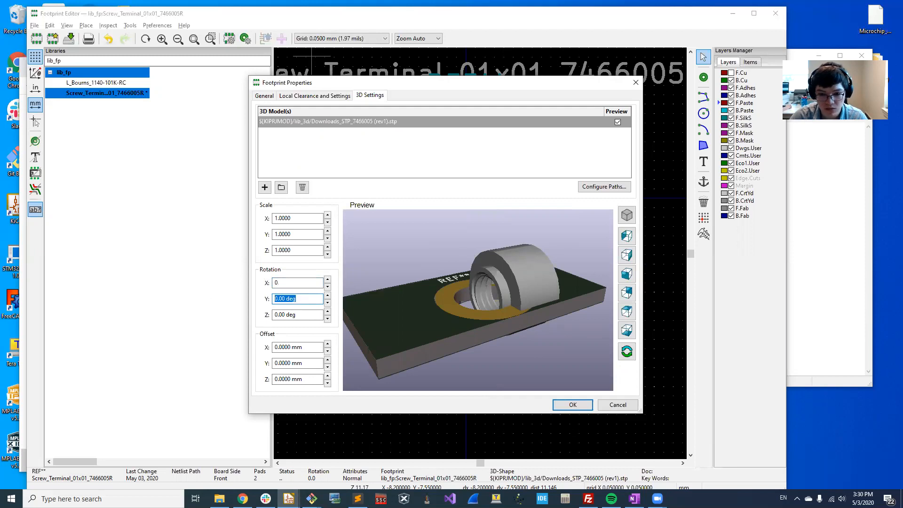
{"action": "type", "text": "90"}
{"action": "left_click_drag", "start_coordinate": [399, 315], "coordinate": [383, 289]}
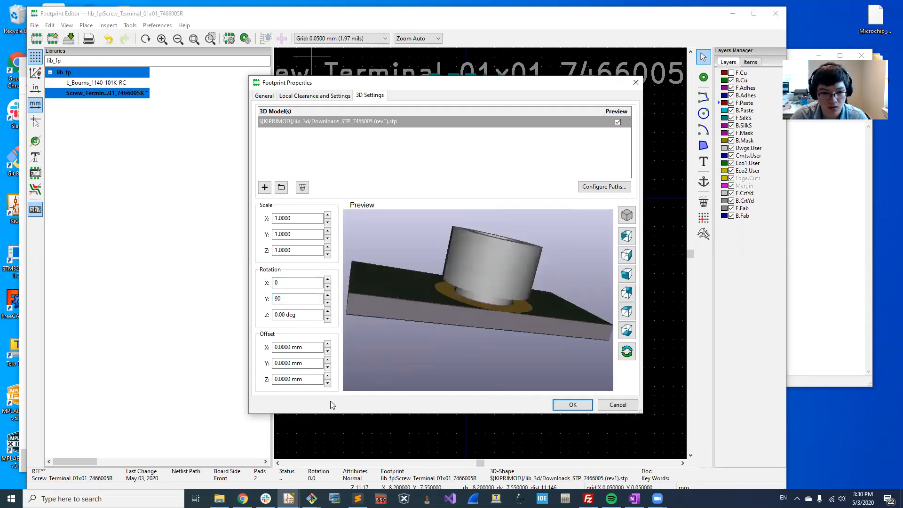
Try Z offsets of -1 mm and -0.5 mm for the terminal model, checking how it seats on the board
{"action": "left_click", "coordinate": [328, 383]}
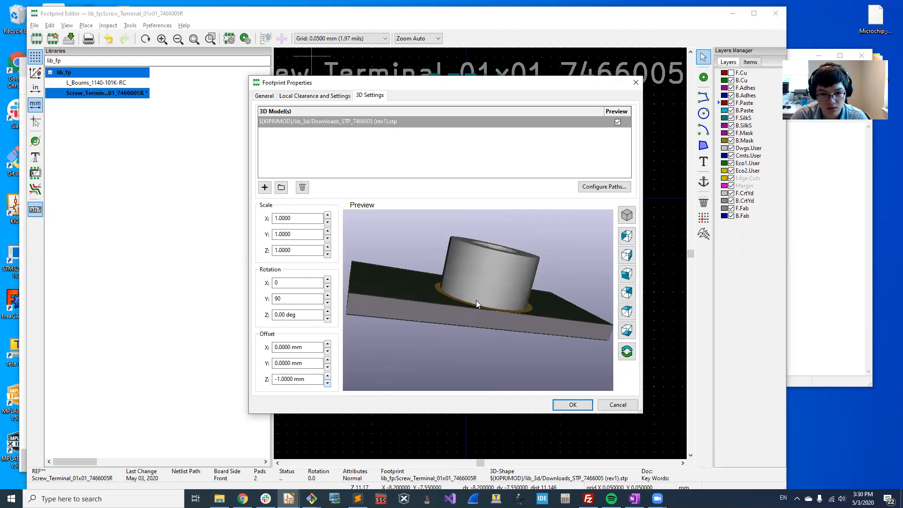
{"action": "scroll", "coordinate": [476, 300], "scroll_direction": "up", "scroll_amount": 4}
{"action": "scroll", "coordinate": [488, 287], "scroll_direction": "down", "scroll_amount": 7}
{"action": "scroll", "coordinate": [488, 287], "scroll_direction": "up", "scroll_amount": 7}
{"action": "mouse_move", "coordinate": [473, 356]}
{"action": "left_mouse_down"}
{"action": "mouse_move", "coordinate": [477, 341]}
{"action": "mouse_move", "coordinate": [473, 349]}
{"action": "left_mouse_up"}
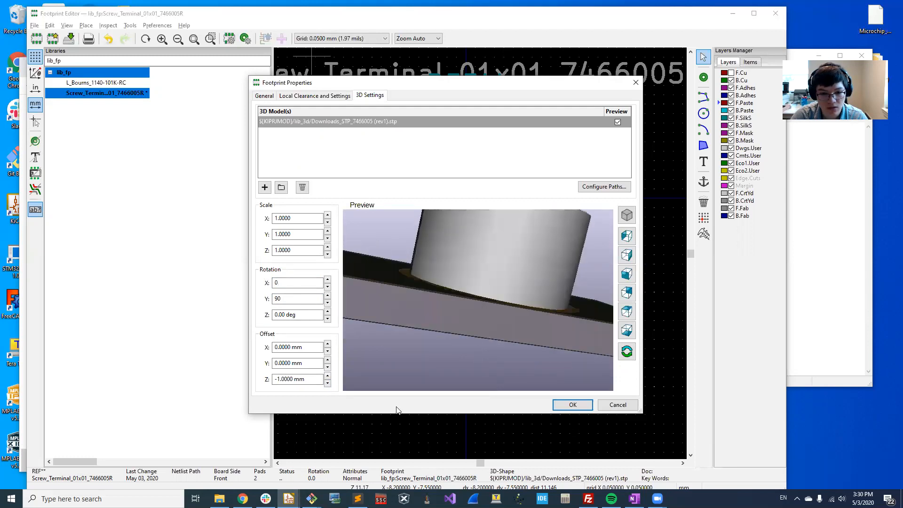
{"action": "left_click", "coordinate": [328, 376]}
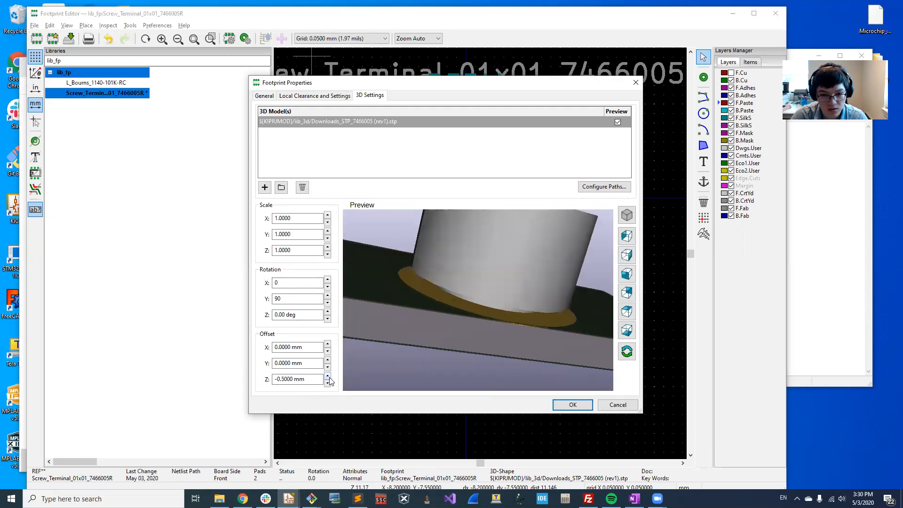
{"action": "left_click_drag", "start_coordinate": [439, 323], "coordinate": [437, 312]}
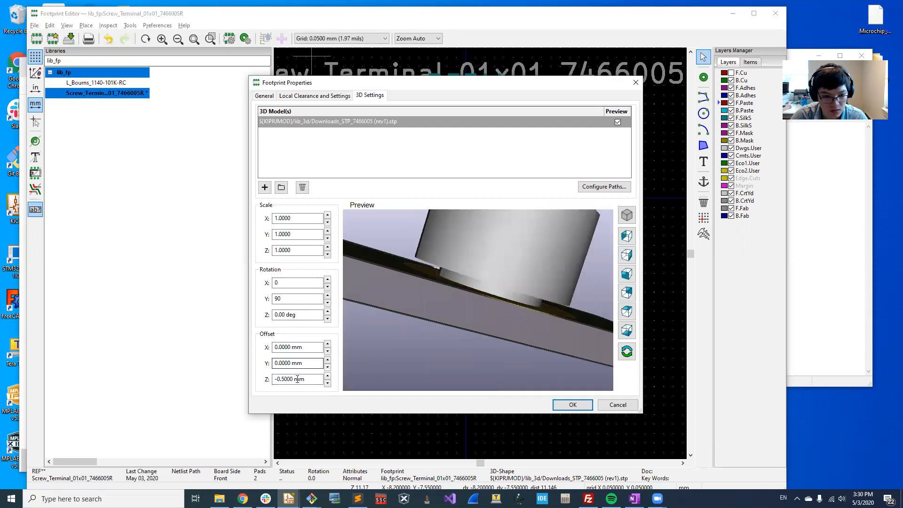
Try a Z offset of -0.9 mm for the terminal model and check its seating edge-on
{"action": "type", "text": "0.7"}
{"action": "key", "text": "BackSpace"}
{"action": "type", "text": "9"}
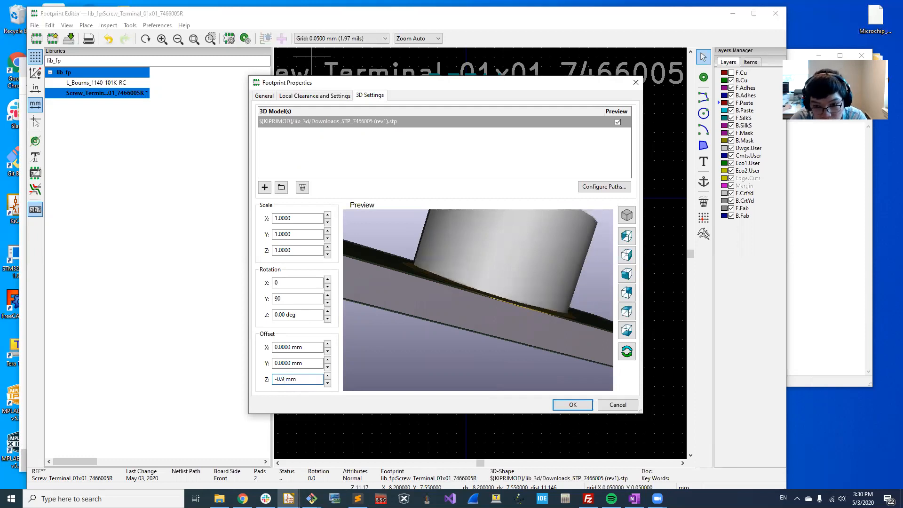
{"action": "left_click_drag", "start_coordinate": [478, 349], "coordinate": [473, 354]}
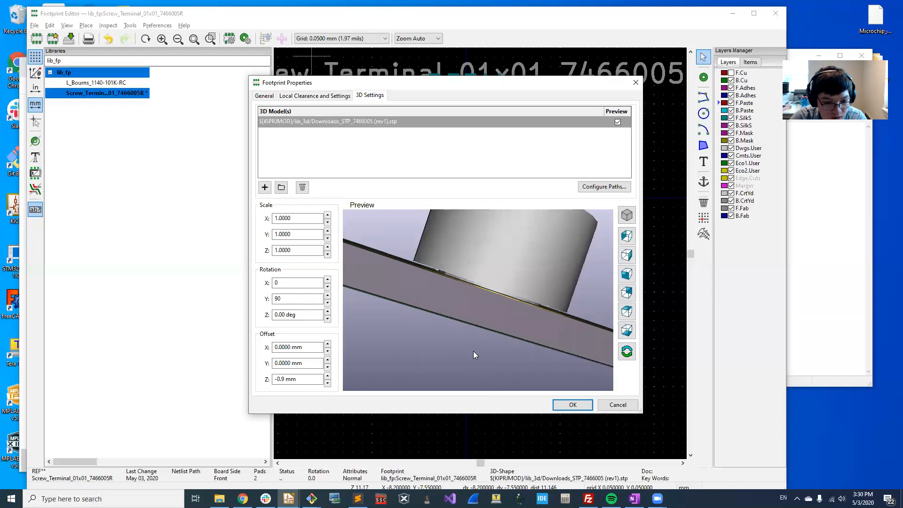
Set the terminal model's Z offset to -1 mm and check that it sits on the pad
{"action": "type", "text": "1"}
{"action": "left_click_drag", "start_coordinate": [540, 349], "coordinate": [476, 257]}
{"action": "scroll", "coordinate": [476, 256], "scroll_direction": "up", "scroll_amount": 6}
{"action": "left_click_drag", "start_coordinate": [481, 307], "coordinate": [464, 349]}
{"action": "scroll", "coordinate": [476, 284], "scroll_direction": "up", "scroll_amount": 4}
{"action": "scroll", "coordinate": [464, 348], "scroll_direction": "down", "scroll_amount": 3}
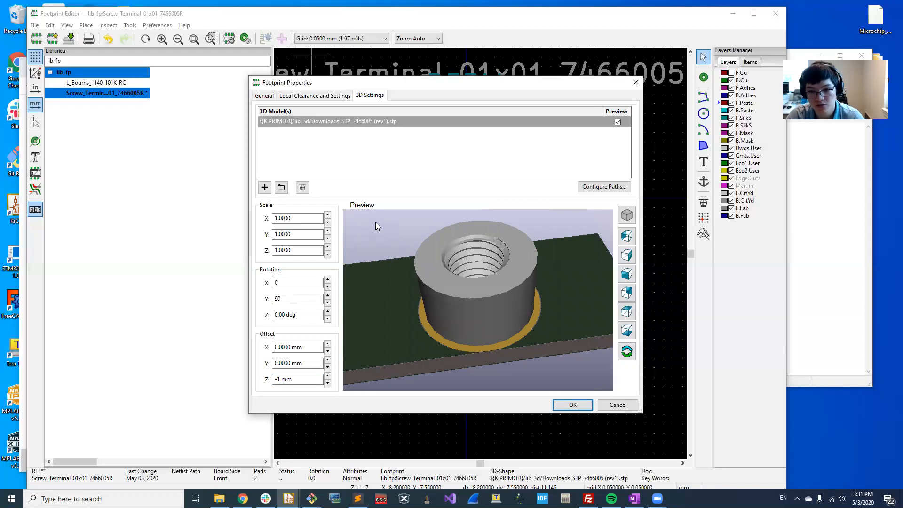
Examine the terminal's fit in the board hole in the 3D preview, including the top and bottom views
{"action": "left_click_drag", "start_coordinate": [504, 351], "coordinate": [658, 210]}
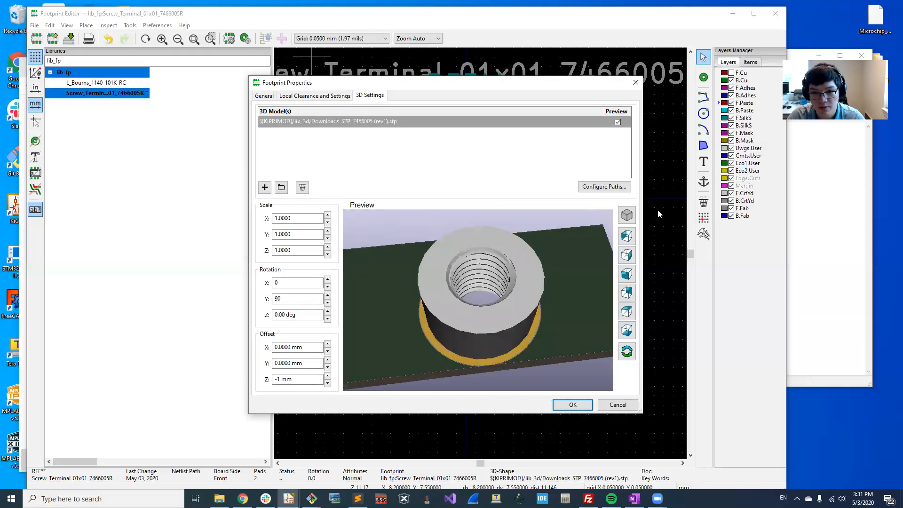
{"action": "left_click", "coordinate": [627, 214]}
{"action": "left_click", "coordinate": [627, 236]}
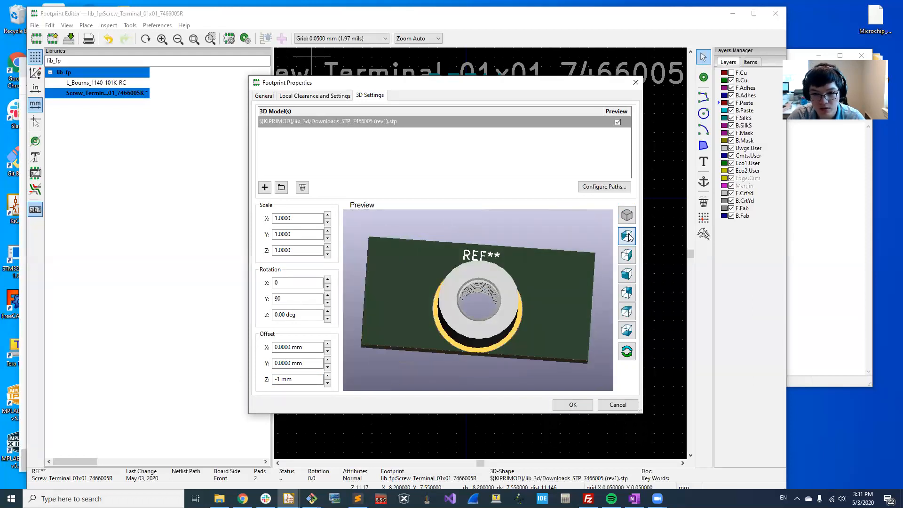
{"action": "left_click", "coordinate": [627, 330]}
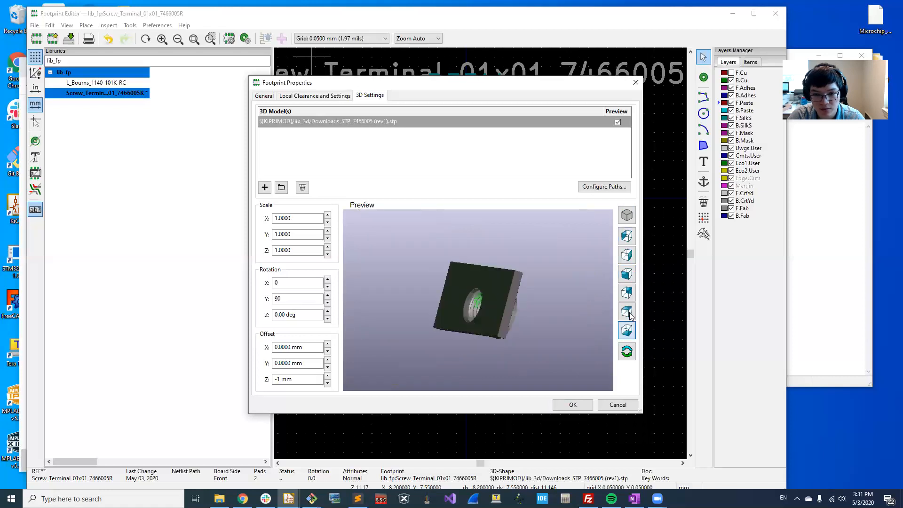
{"action": "left_click", "coordinate": [628, 313]}
{"action": "left_click", "coordinate": [627, 330]}
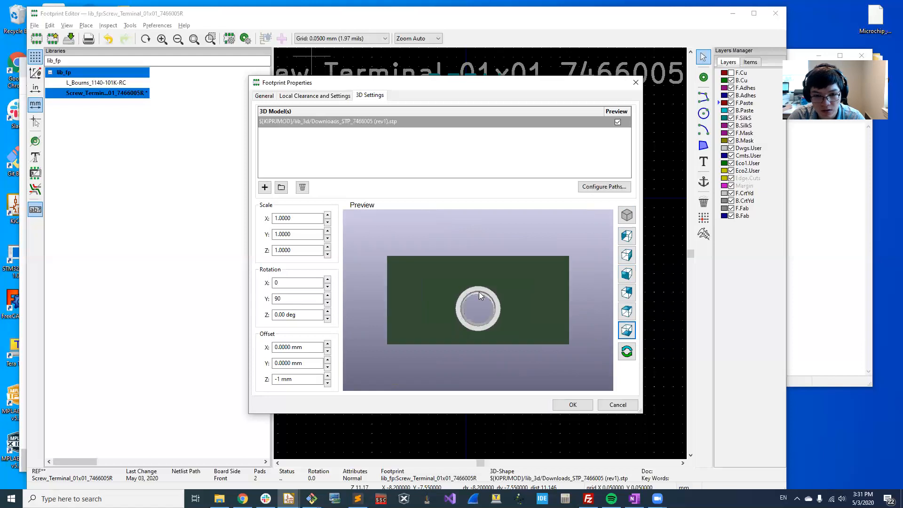
{"action": "scroll", "coordinate": [480, 292], "scroll_direction": "up", "scroll_amount": 5}
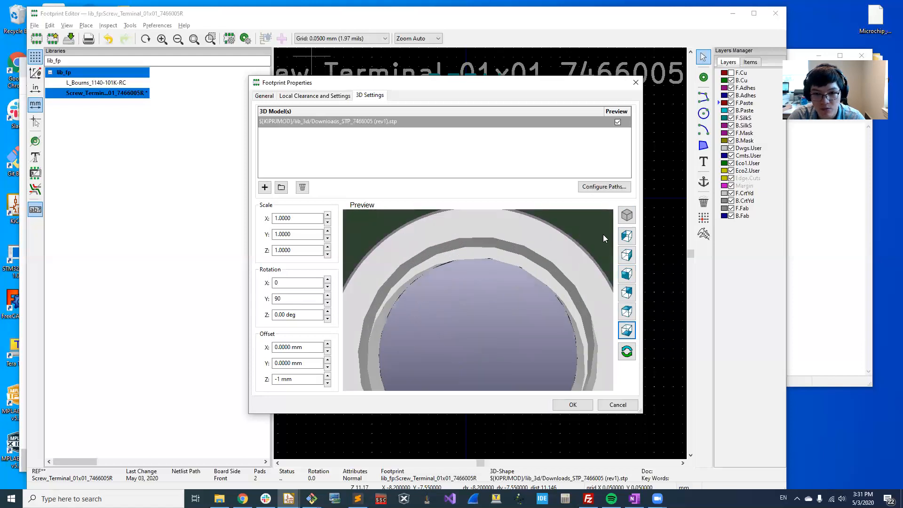
{"action": "left_click", "coordinate": [626, 215]}
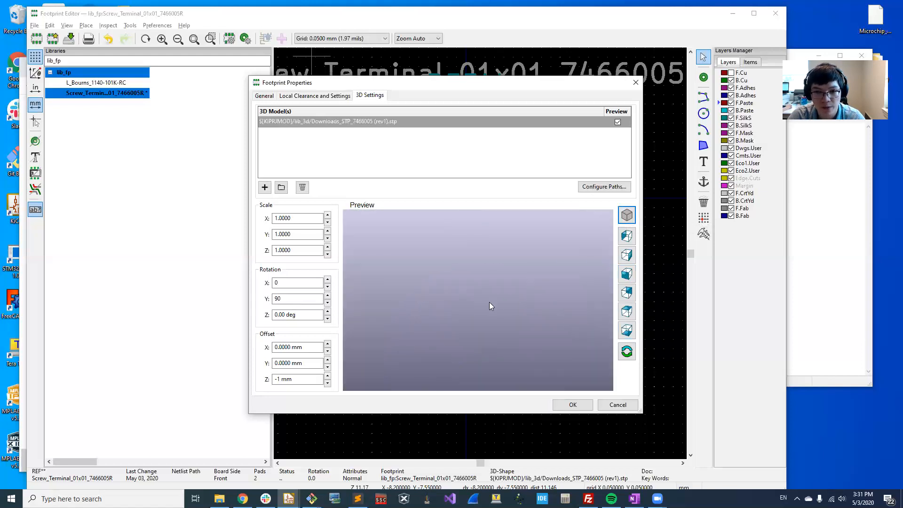
Apply the 3D model settings, save the footprint and close the Footprint Editor
{"action": "left_click", "coordinate": [590, 409]}
{"action": "key", "text": "ctrl+s"}
{"action": "left_click", "coordinate": [775, 13]}
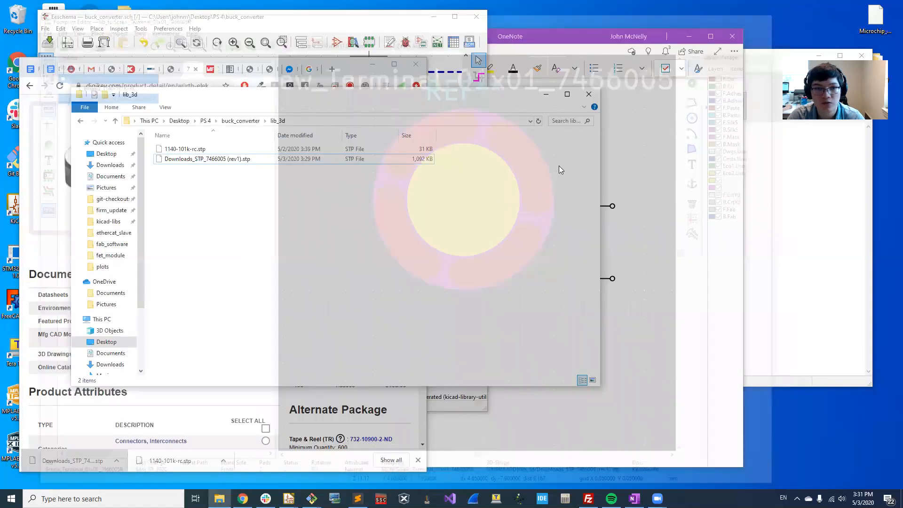
Switch to the Eeschema schematic and review the M5 screw terminals' row in the symbol fields table
{"action": "mouse_move", "coordinate": [289, 498]}
{"action": "left_click", "coordinate": [341, 465]}
{"action": "scroll", "coordinate": [151, 177], "scroll_direction": "down", "scroll_amount": 4}
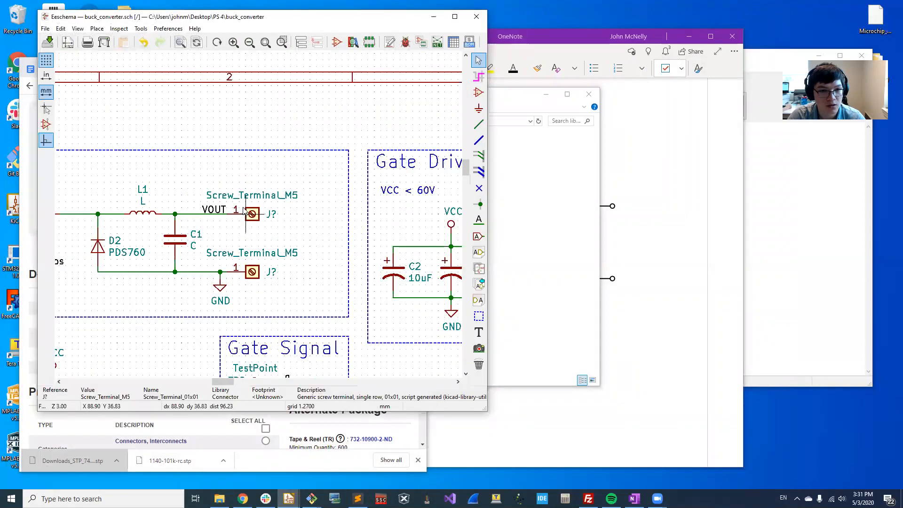
{"action": "scroll", "coordinate": [151, 177], "scroll_direction": "up", "scroll_amount": 1}
{"action": "middle_click_drag", "start_coordinate": [150, 187], "coordinate": [219, 214]}
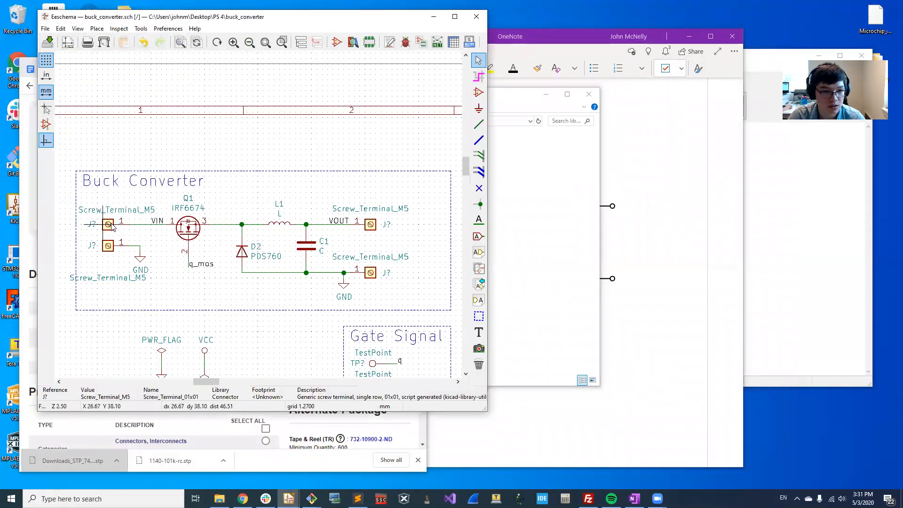
{"action": "left_click", "coordinate": [452, 41]}
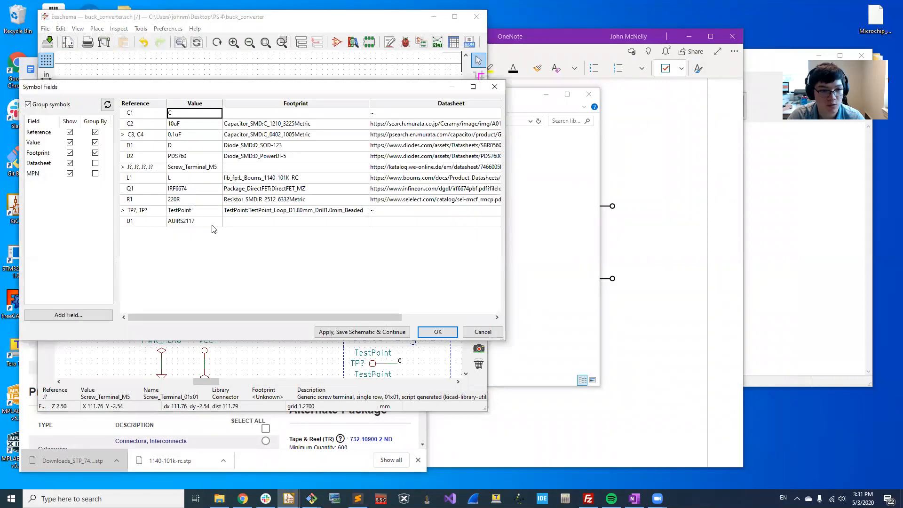
{"action": "left_click_drag", "start_coordinate": [693, 158], "coordinate": [691, 158]}
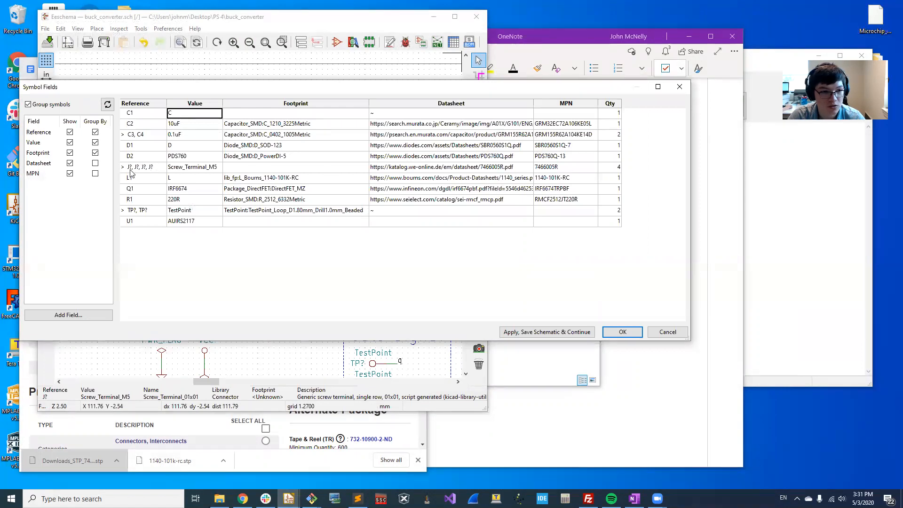
{"action": "left_click", "coordinate": [622, 332]}
Annotate the entire schematic, keeping existing annotations and sorting components by Y position
{"action": "left_click", "coordinate": [389, 42]}
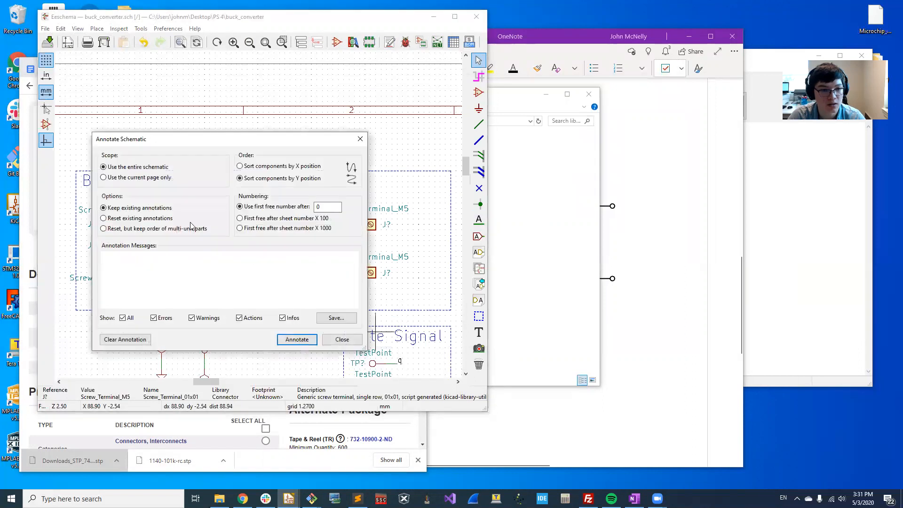
{"action": "left_click", "coordinate": [301, 340]}
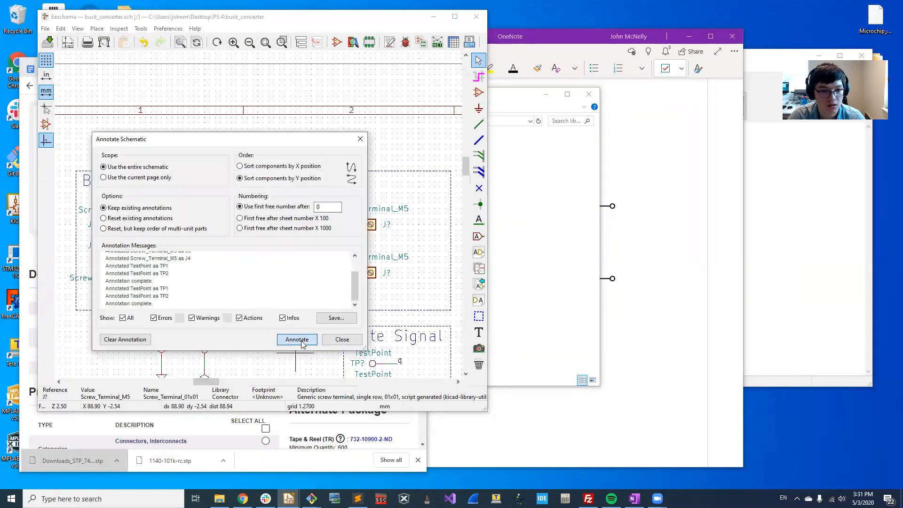
{"action": "left_click", "coordinate": [342, 339]}
Assign the lib_fp:Screw_Terminal_01x01_7466005R footprint to J1-J4 in the symbol fields table and check the group's individual entries
{"action": "left_click", "coordinate": [454, 42]}
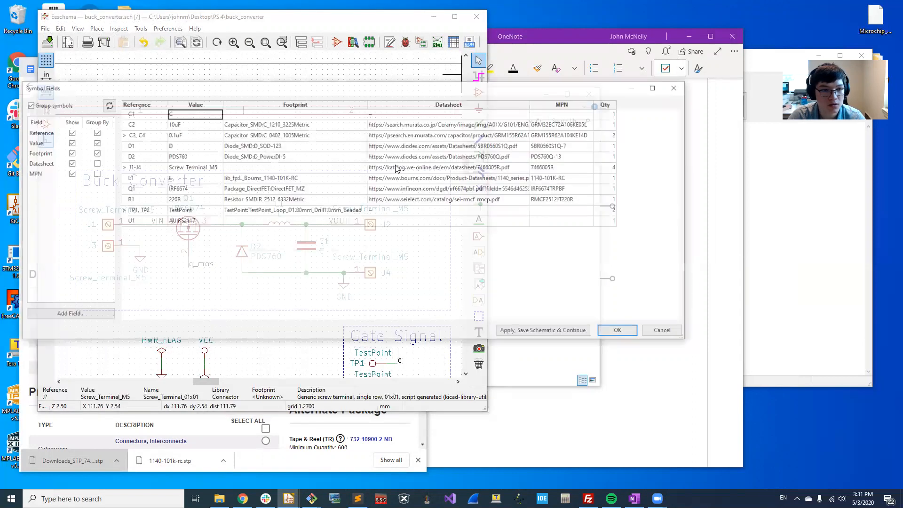
{"action": "double_click", "coordinate": [311, 167]}
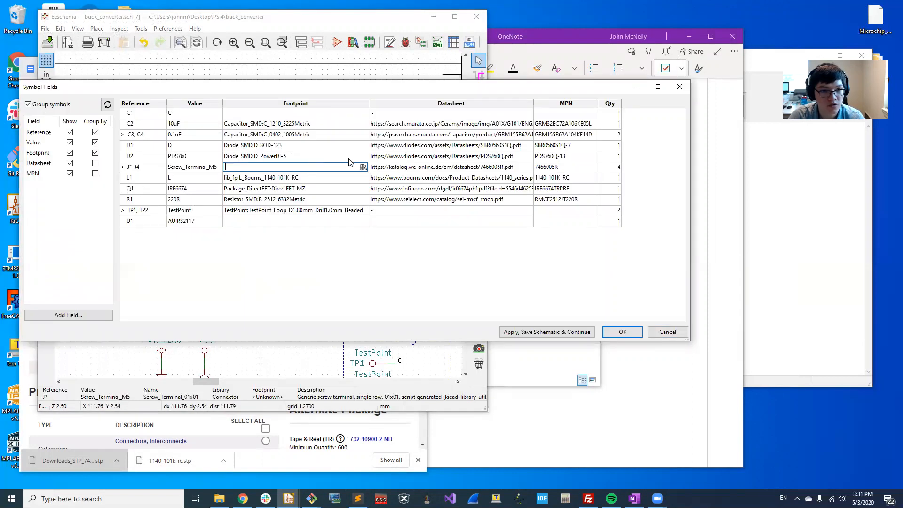
{"action": "left_click", "coordinate": [363, 168]}
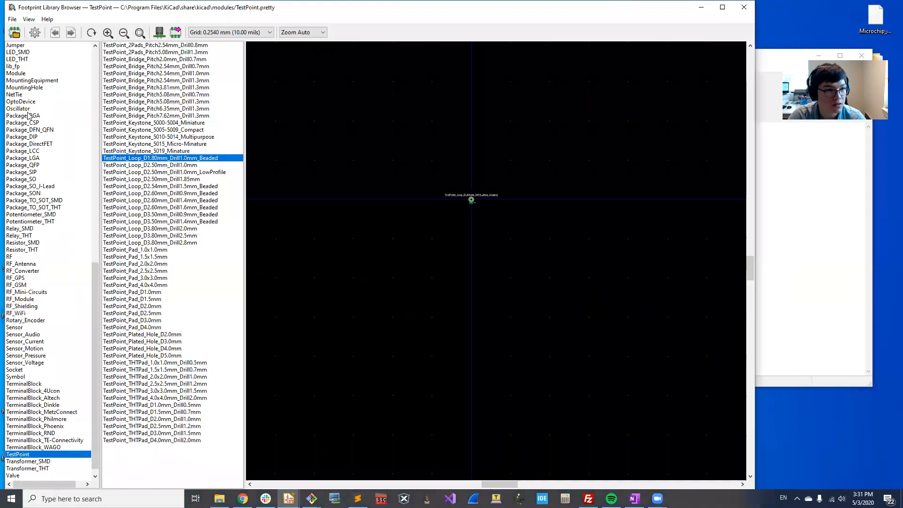
{"action": "left_click", "coordinate": [24, 66]}
{"action": "left_click", "coordinate": [139, 52]}
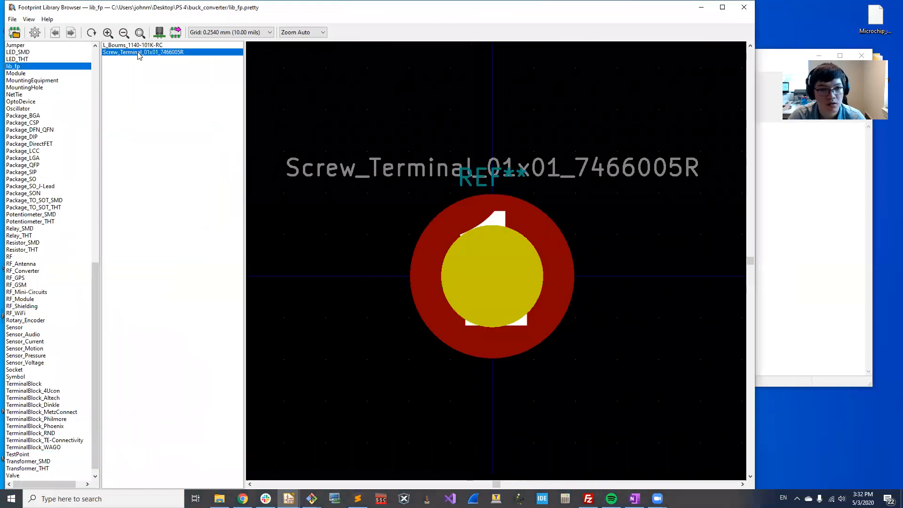
{"action": "double_click", "coordinate": [139, 53]}
{"action": "left_click", "coordinate": [364, 247]}
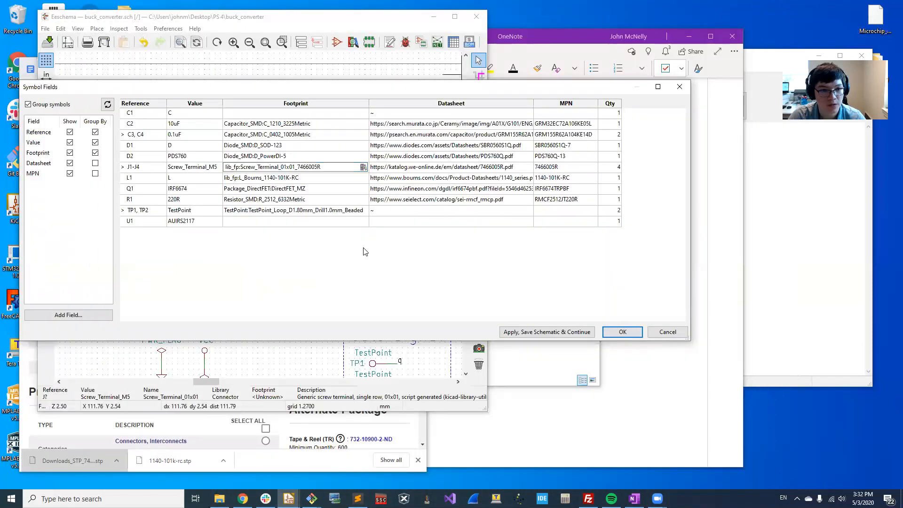
{"action": "left_click", "coordinate": [123, 167]}
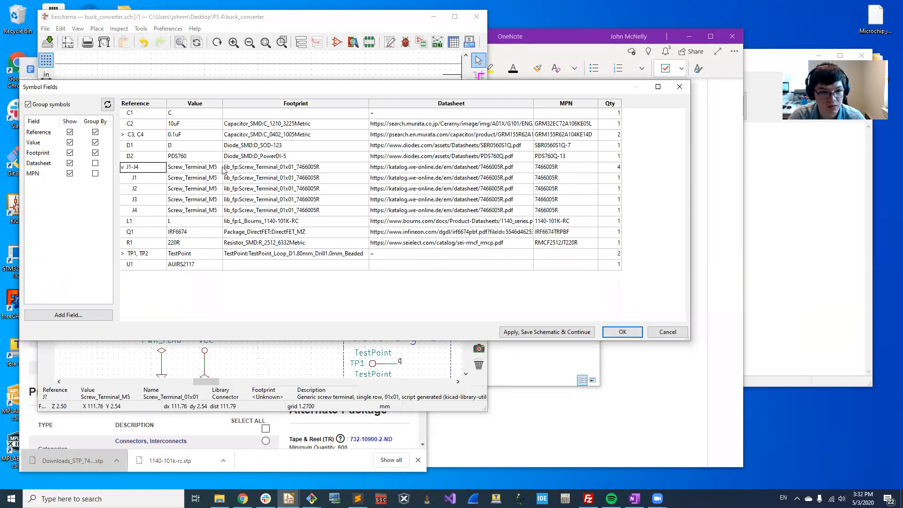
{"action": "left_click", "coordinate": [122, 168]}
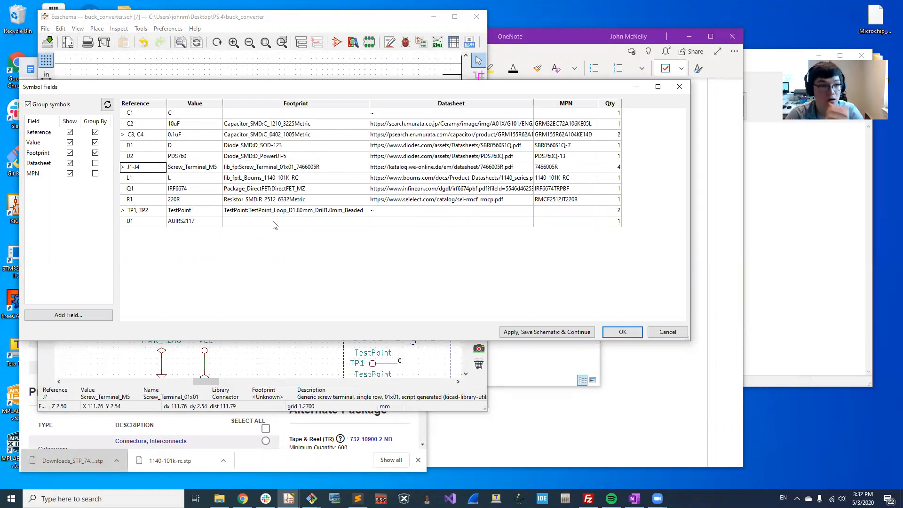
Open the footprint browser for U1 (AUIRS2117) and go to the SOIC footprints in the Package_SO library
{"action": "double_click", "coordinate": [310, 221]}
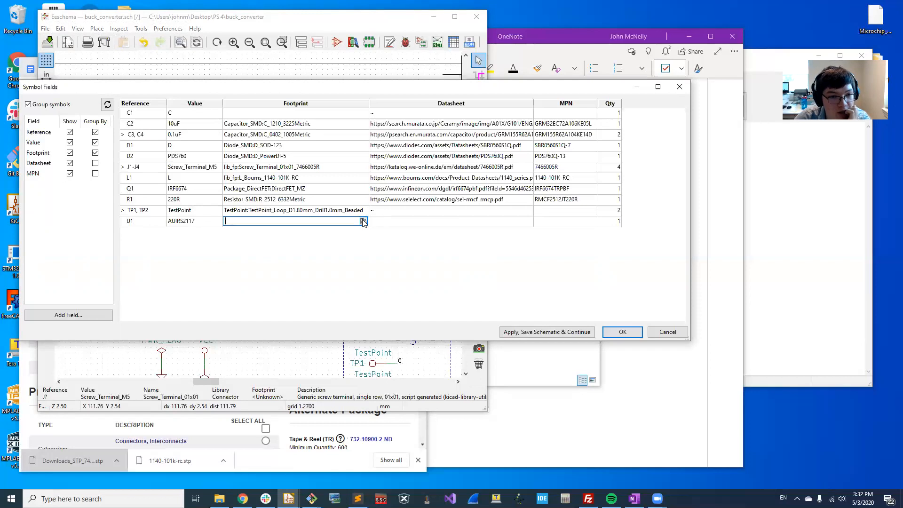
{"action": "left_click", "coordinate": [364, 221]}
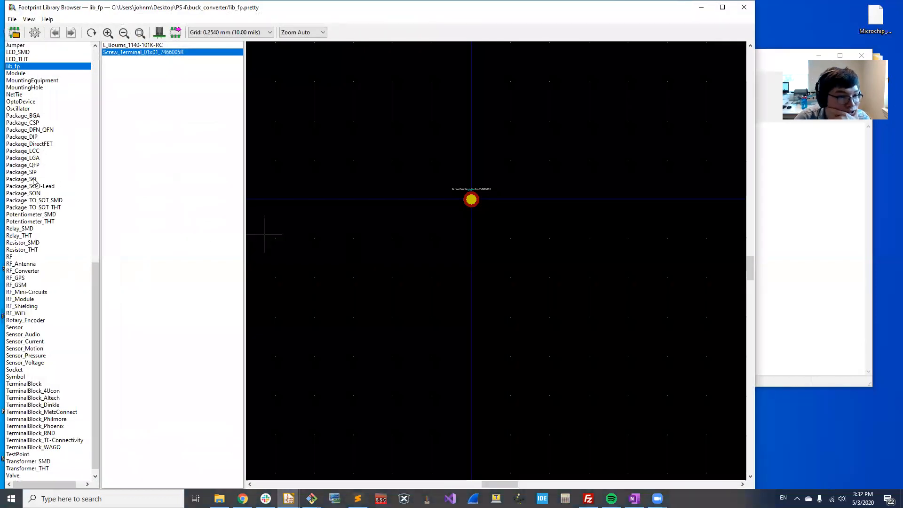
{"action": "left_click", "coordinate": [33, 179]}
{"action": "scroll", "coordinate": [172, 121], "scroll_direction": "down", "scroll_amount": 5}
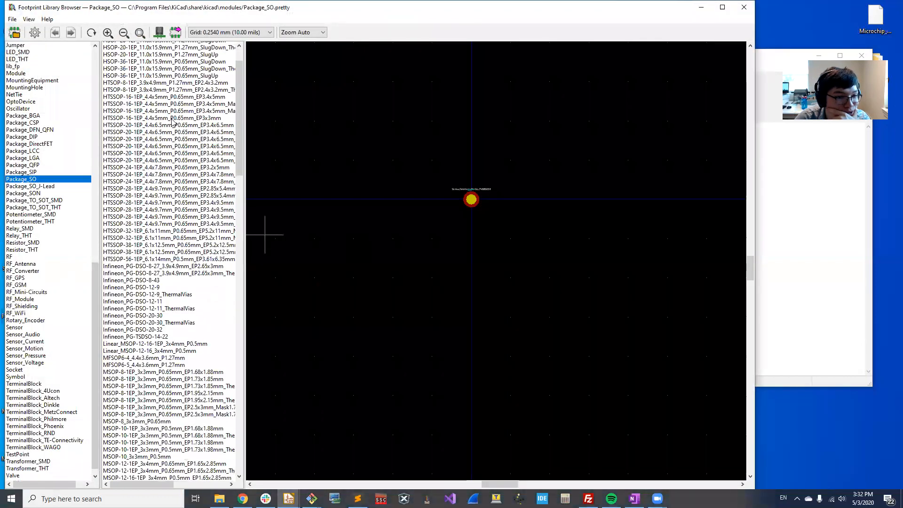
{"action": "scroll", "coordinate": [184, 203], "scroll_direction": "down", "scroll_amount": 4}
{"action": "scroll", "coordinate": [228, 163], "scroll_direction": "down", "scroll_amount": 20}
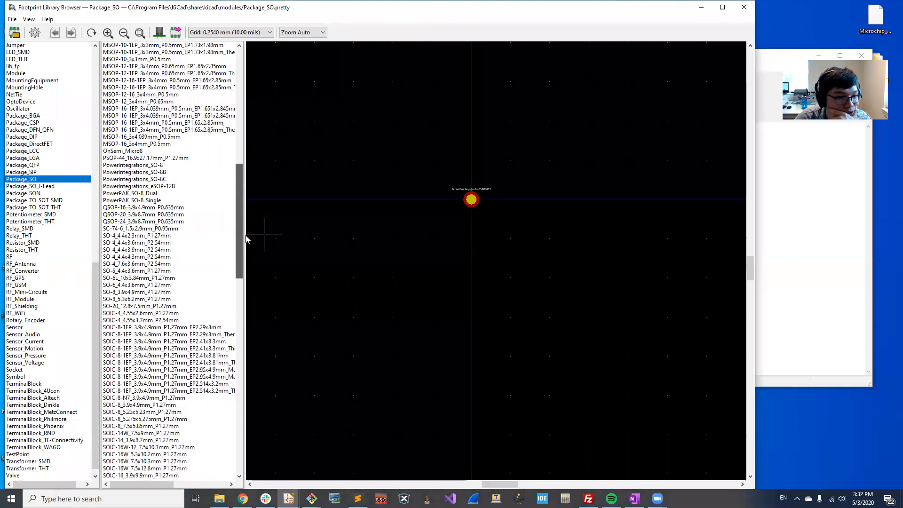
Preview the SOIC-8-1EP_3.9x4.9mm_P1.27mm_EP2.29x3mm footprint and its ThermalVias variant, examining the pads up close
{"action": "left_click", "coordinate": [135, 221]}
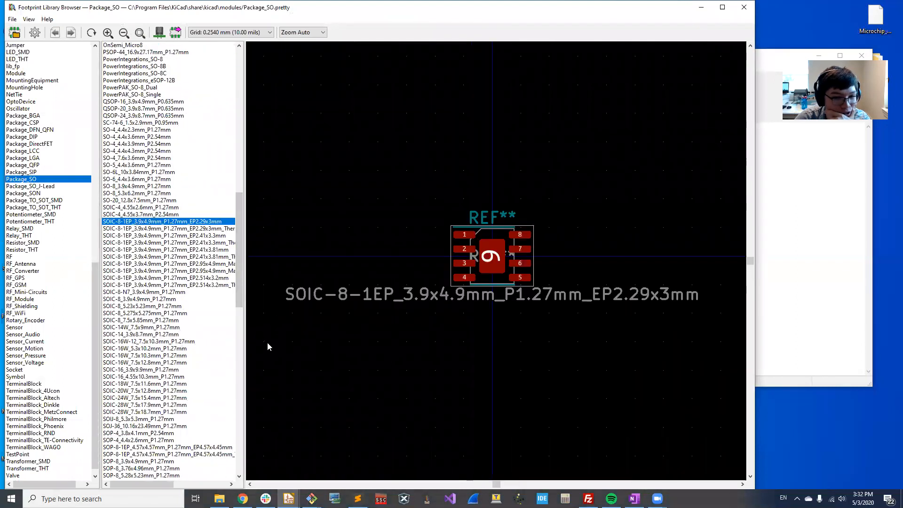
{"action": "left_click", "coordinate": [187, 229]}
{"action": "key", "text": "Up"}
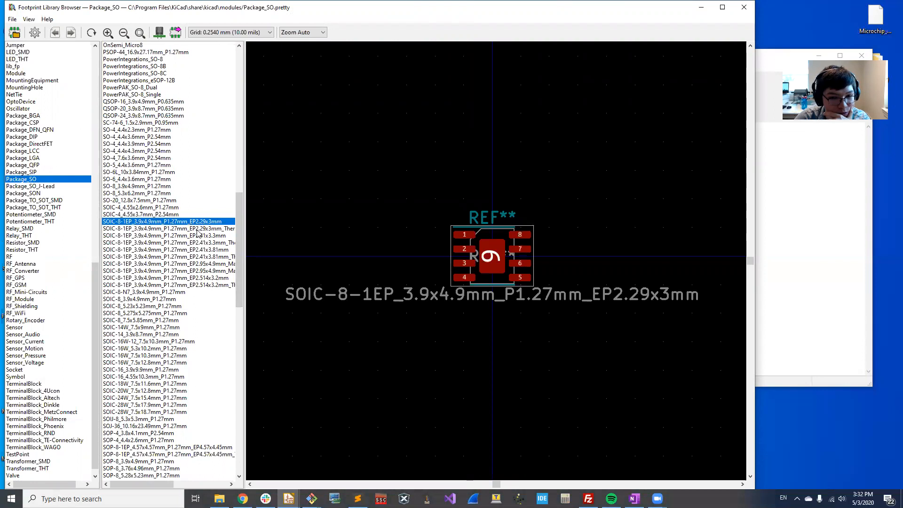
{"action": "key", "text": "Down"}
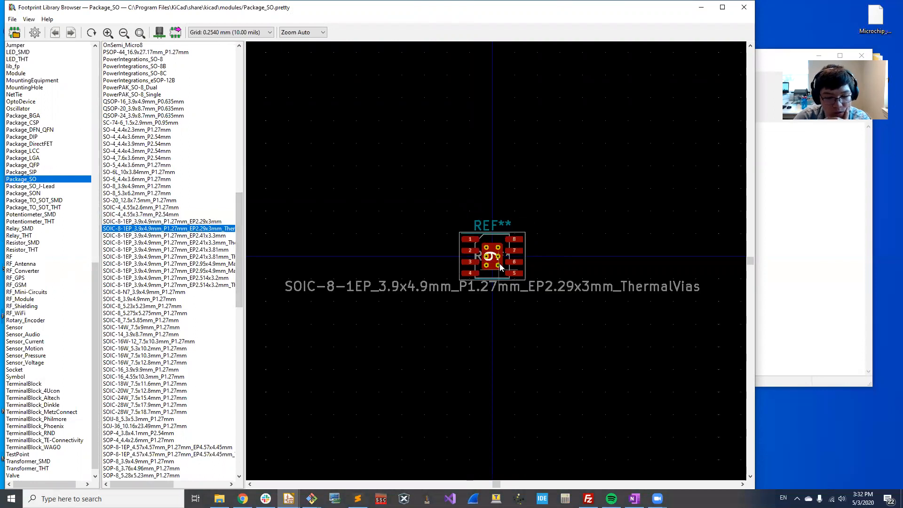
{"action": "scroll", "coordinate": [496, 261], "scroll_direction": "up", "scroll_amount": 10}
{"action": "scroll", "coordinate": [496, 261], "scroll_direction": "down", "scroll_amount": 5}
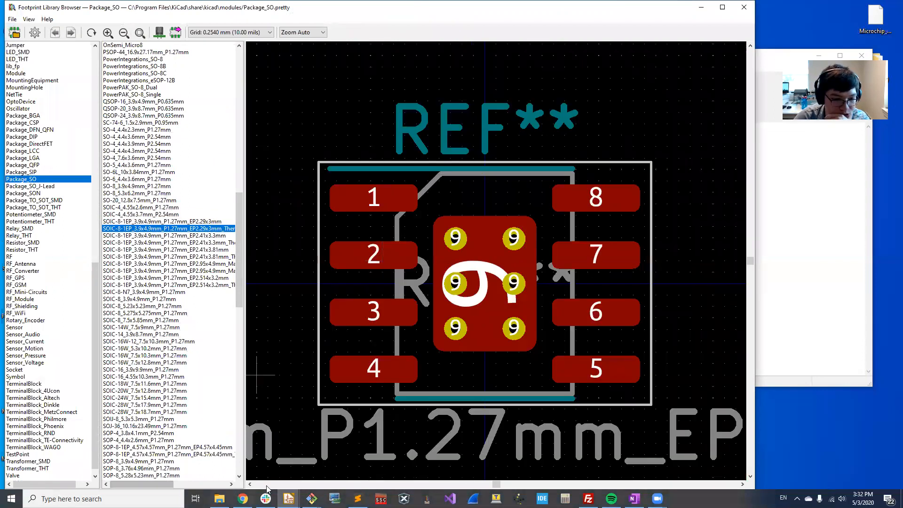
Switch to Chrome, widen its window and bring up the AUIRS2117S driver datasheet
{"action": "left_click", "coordinate": [243, 498]}
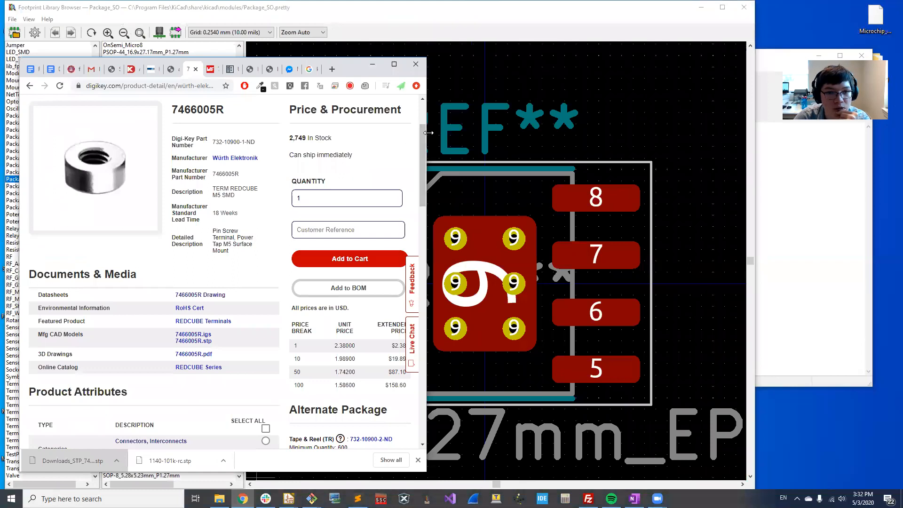
{"action": "left_click_drag", "start_coordinate": [428, 134], "coordinate": [476, 133]}
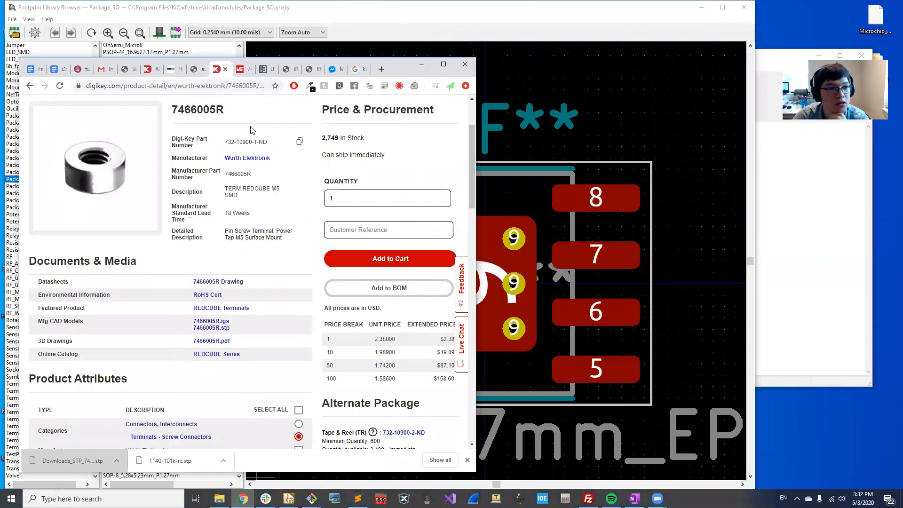
{"action": "key", "text": "ctrl+Tab"}
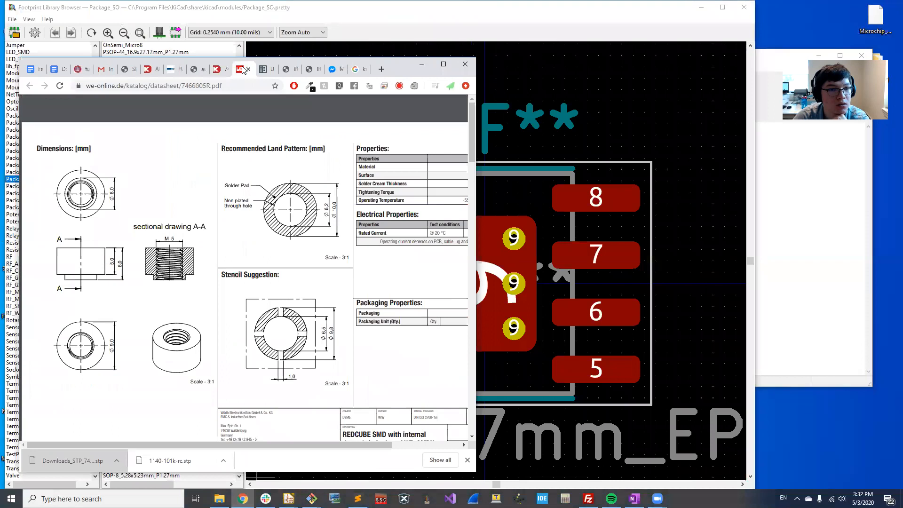
{"action": "left_click", "coordinate": [195, 71]}
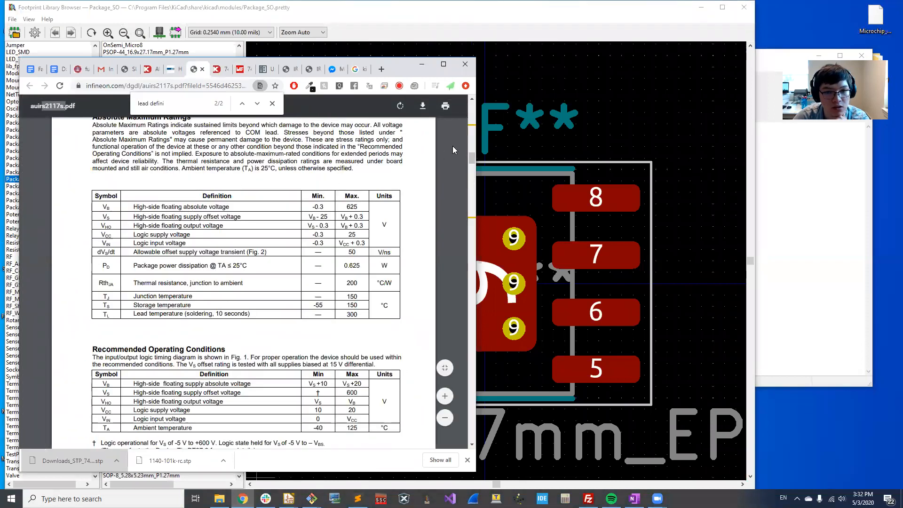
Find the SOIC8 package details in the datasheet and examine the recommended footprint and dimension table
{"action": "left_click_drag", "start_coordinate": [472, 168], "coordinate": [448, 91]}
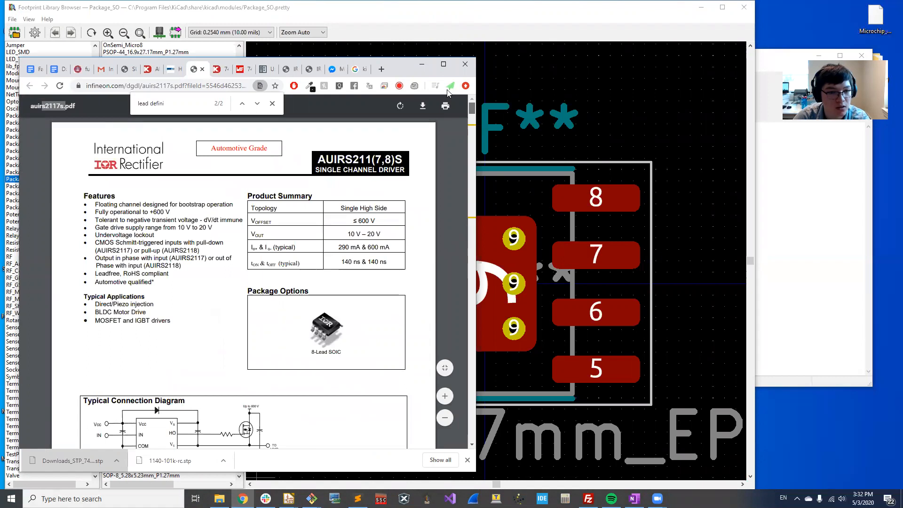
{"action": "scroll", "coordinate": [454, 114], "scroll_direction": "down", "scroll_amount": 8}
{"action": "scroll", "coordinate": [456, 115], "scroll_direction": "up", "scroll_amount": 4}
{"action": "left_click_drag", "start_coordinate": [472, 115], "coordinate": [454, 375]}
{"action": "scroll", "coordinate": [454, 367], "scroll_direction": "down", "scroll_amount": 20}
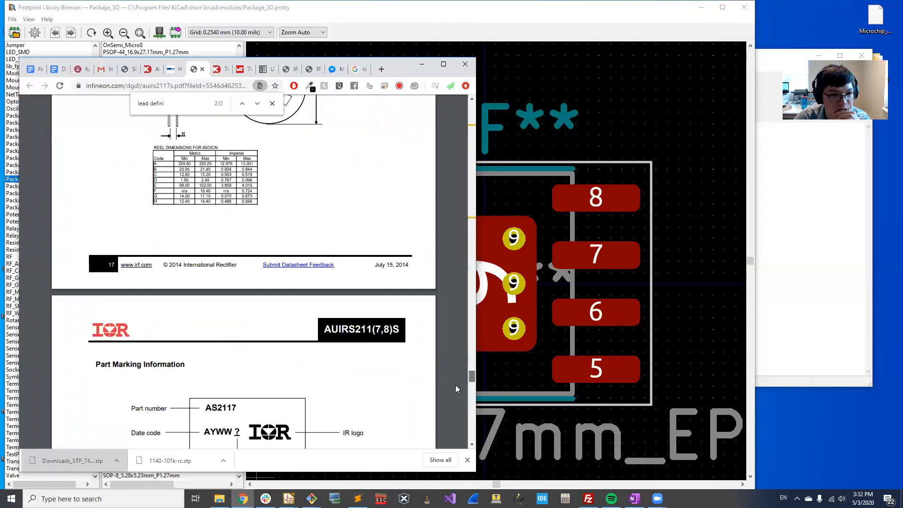
{"action": "scroll", "coordinate": [453, 377], "scroll_direction": "up", "scroll_amount": 20}
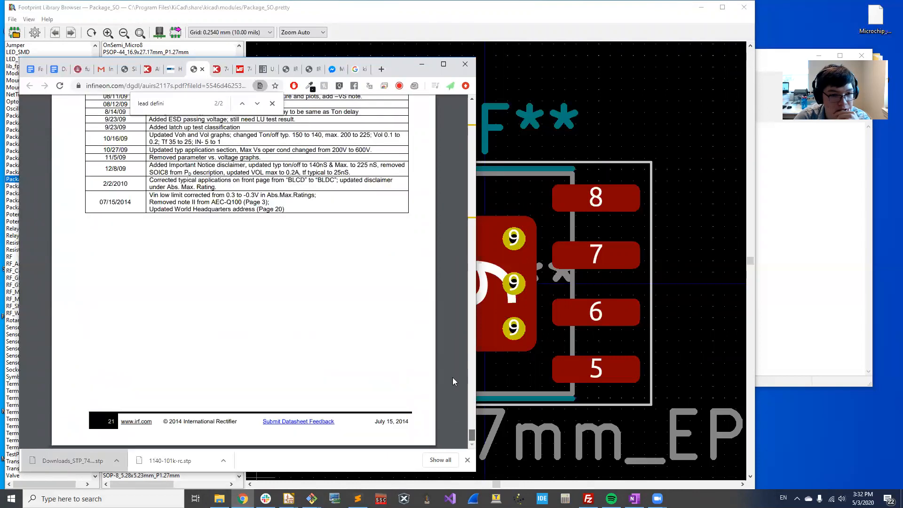
{"action": "scroll", "coordinate": [450, 345], "scroll_direction": "down", "scroll_amount": 4}
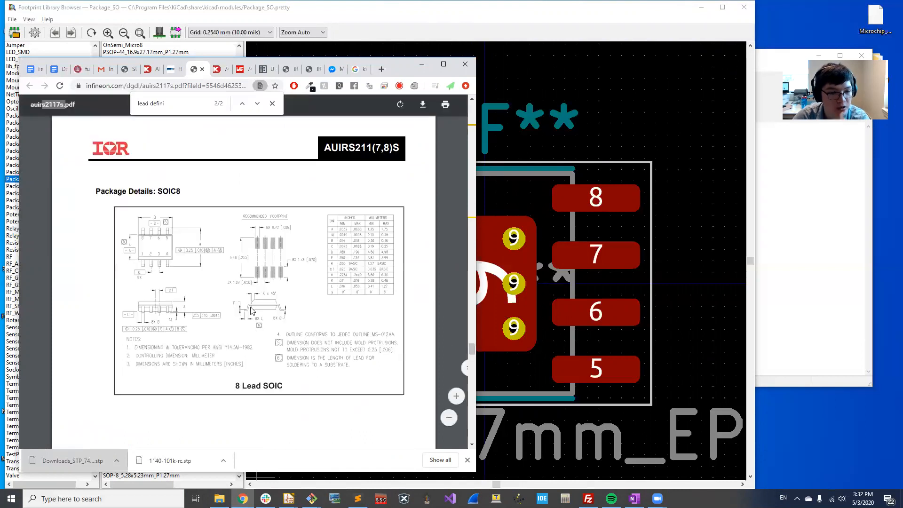
{"action": "scroll", "coordinate": [202, 235], "scroll_direction": "up", "scroll_amount": 5, "text": "ctrl"}
{"action": "scroll", "coordinate": [203, 235], "scroll_direction": "down", "scroll_amount": 5, "text": "ctrl"}
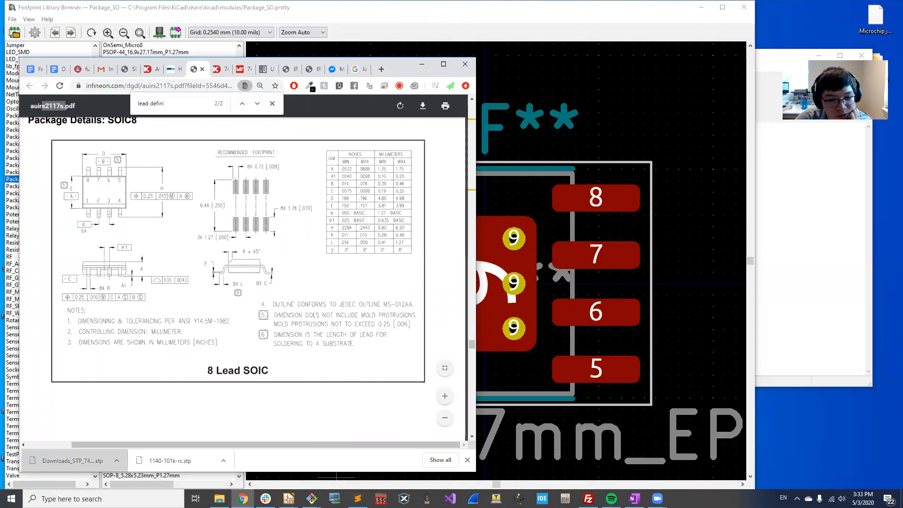
Arrange the Footprint Library Browser and the Chrome datasheet window side by side
{"action": "left_click", "coordinate": [242, 498]}
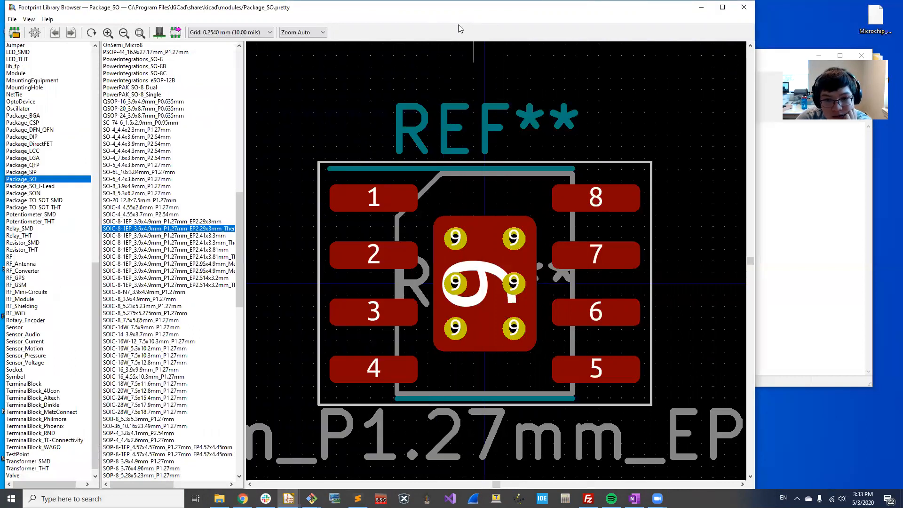
{"action": "double_click", "coordinate": [660, 10]}
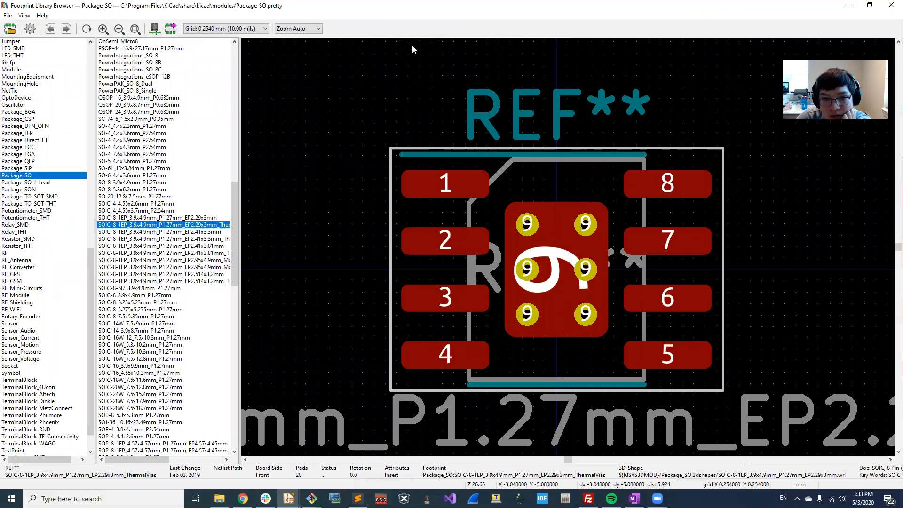
{"action": "key", "text": "super+Right"}
{"action": "left_click", "coordinate": [90, 83]}
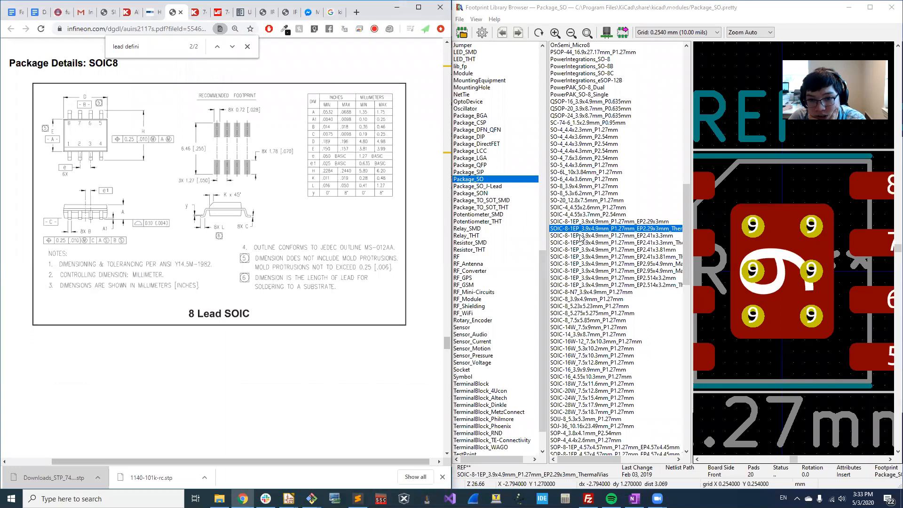
Compare the SOIC-8 footprints without exposed pad against the datasheet's package drawing and select SOIC-8_3.9x4.9mm_P1.27mm
{"action": "left_click", "coordinate": [586, 299]}
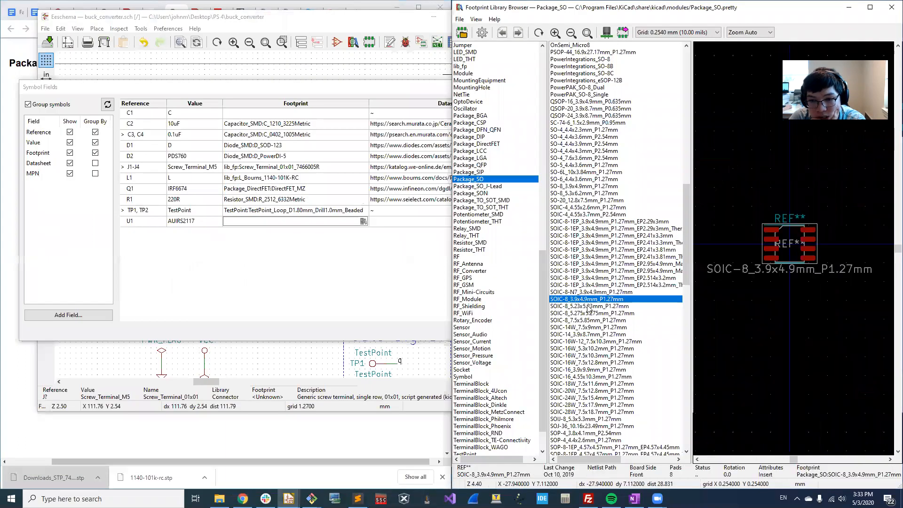
{"action": "left_click", "coordinate": [589, 307]}
{"action": "left_click", "coordinate": [594, 314]}
{"action": "left_click", "coordinate": [595, 322]}
{"action": "left_click", "coordinate": [596, 313]}
{"action": "left_click", "coordinate": [602, 307]}
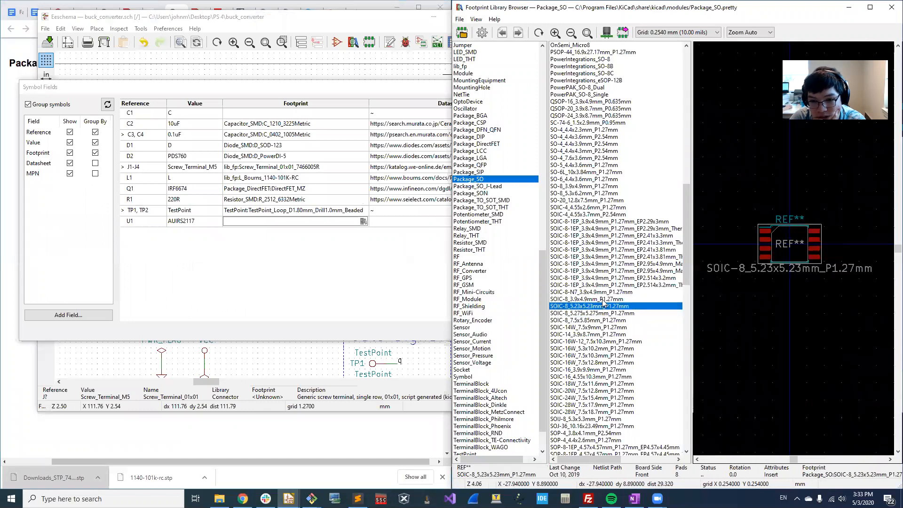
{"action": "left_click", "coordinate": [603, 300]}
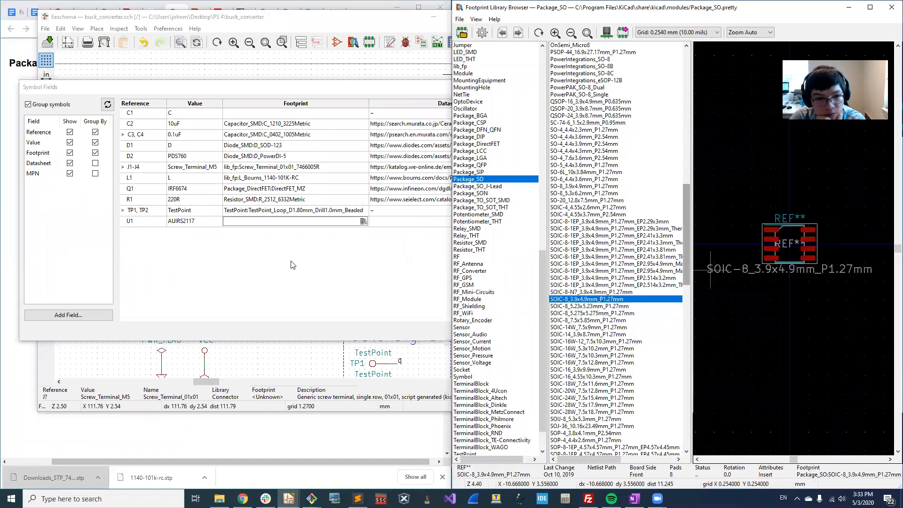
{"action": "left_click", "coordinate": [308, 21]}
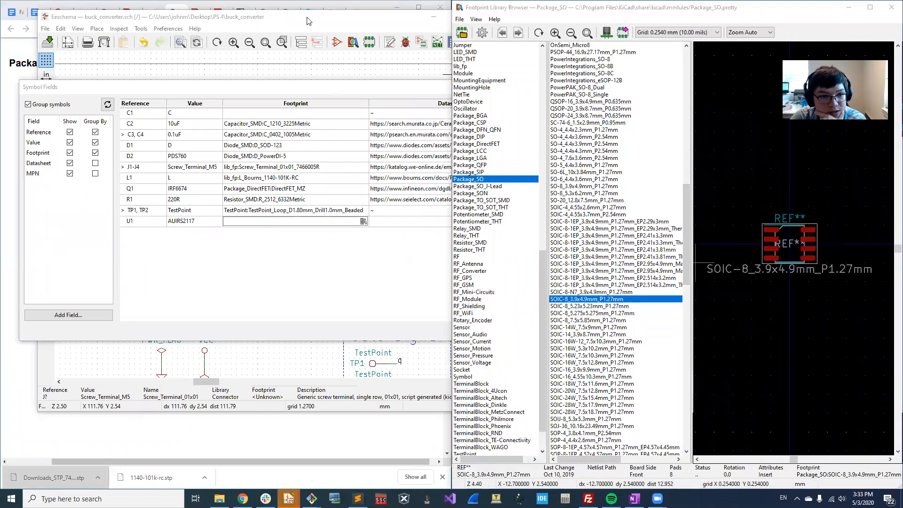
{"action": "left_click", "coordinate": [13, 224]}
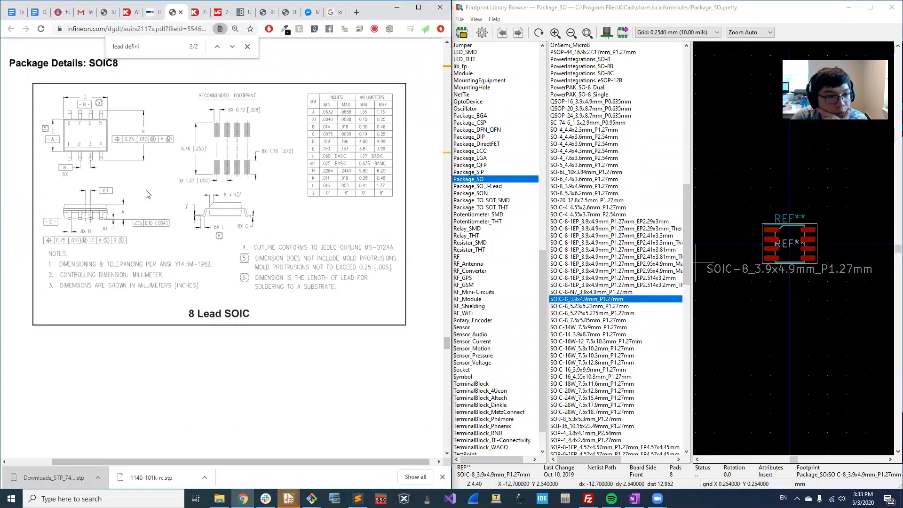
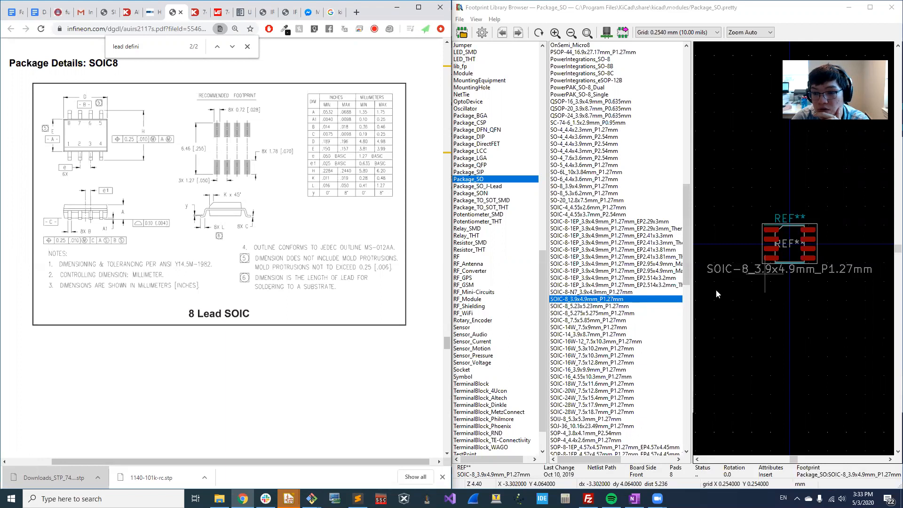
{"action": "left_click", "coordinate": [612, 306]}
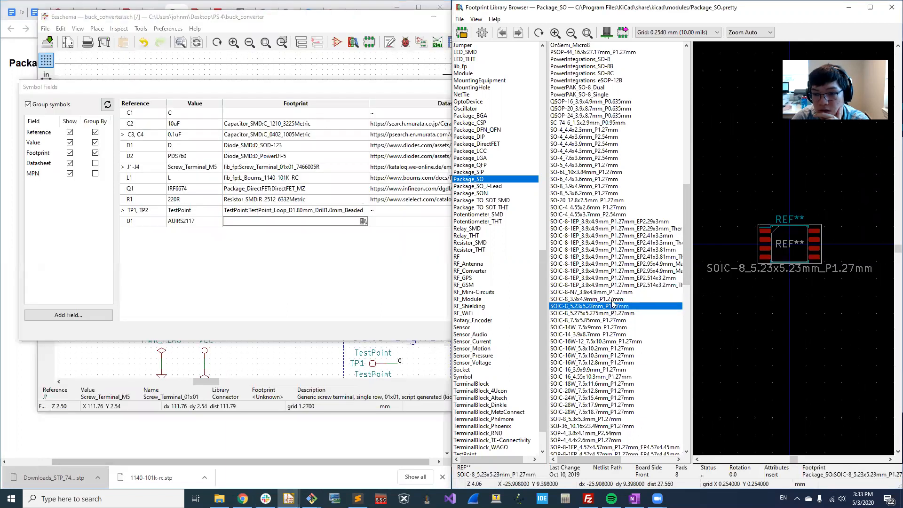
{"action": "left_click", "coordinate": [611, 299]}
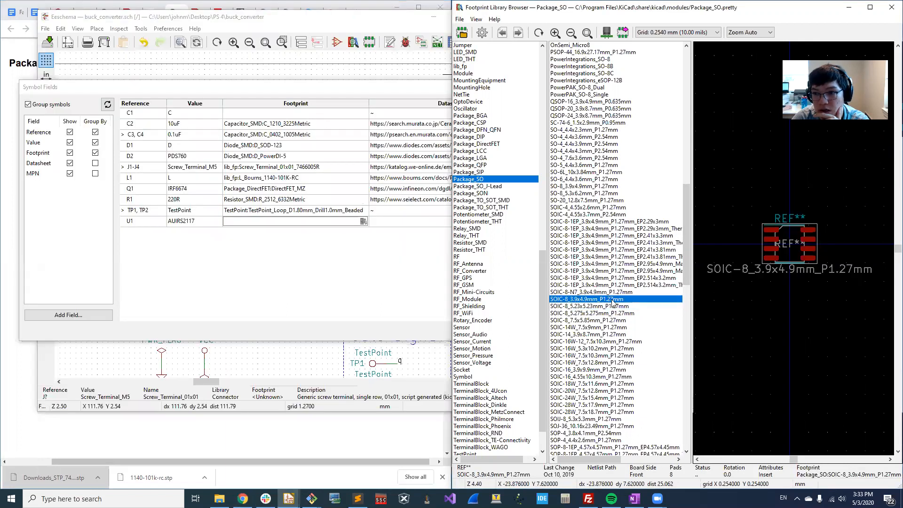
Examine the SOIC-8_7.5x5.85mm_P1.27mm footprint against the recommended footprint and dimension table in the datasheet
{"action": "left_click", "coordinate": [7, 73]}
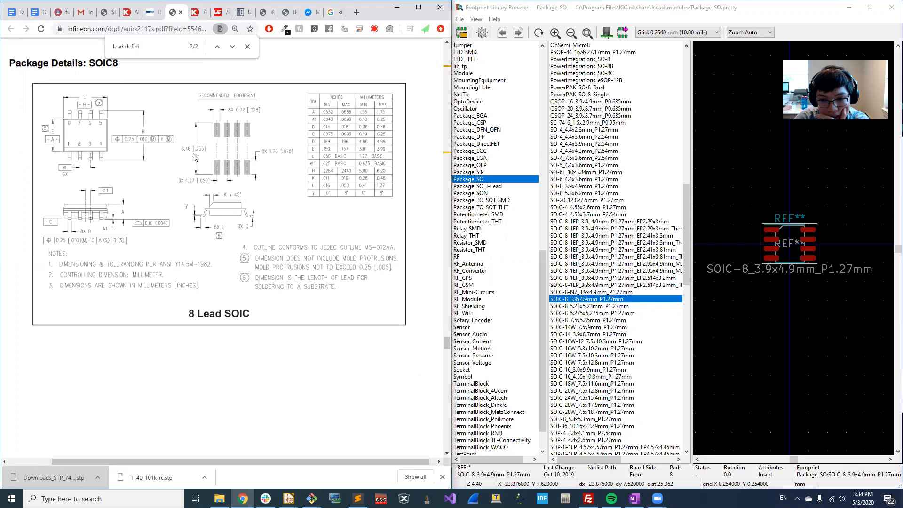
{"action": "left_click", "coordinate": [586, 321]}
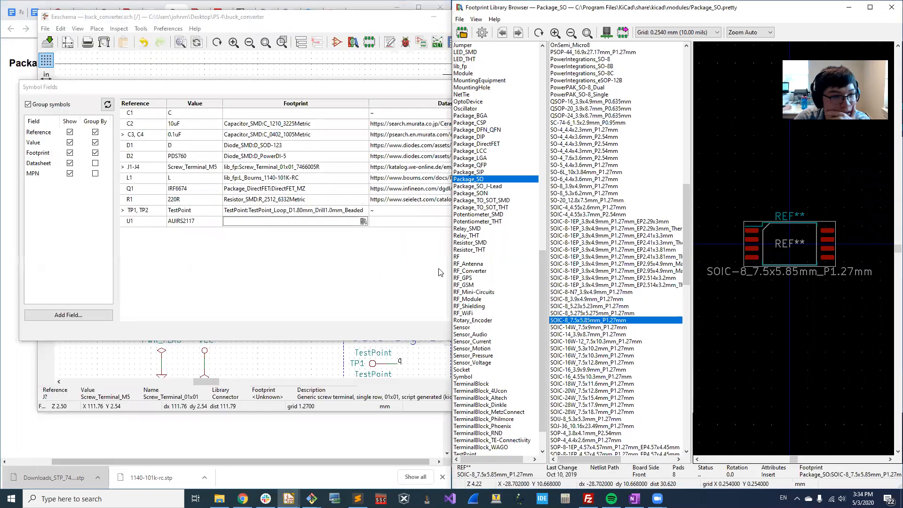
{"action": "left_click", "coordinate": [7, 131]}
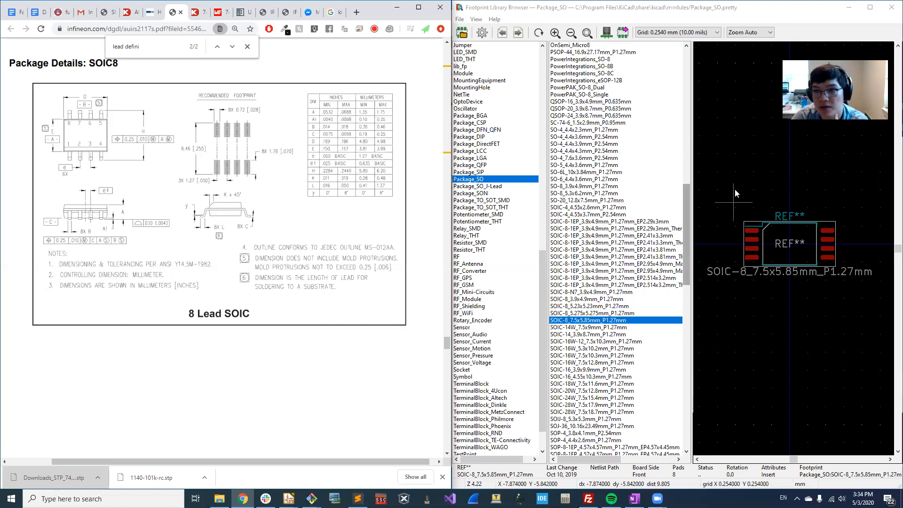
{"action": "left_click", "coordinate": [772, 10]}
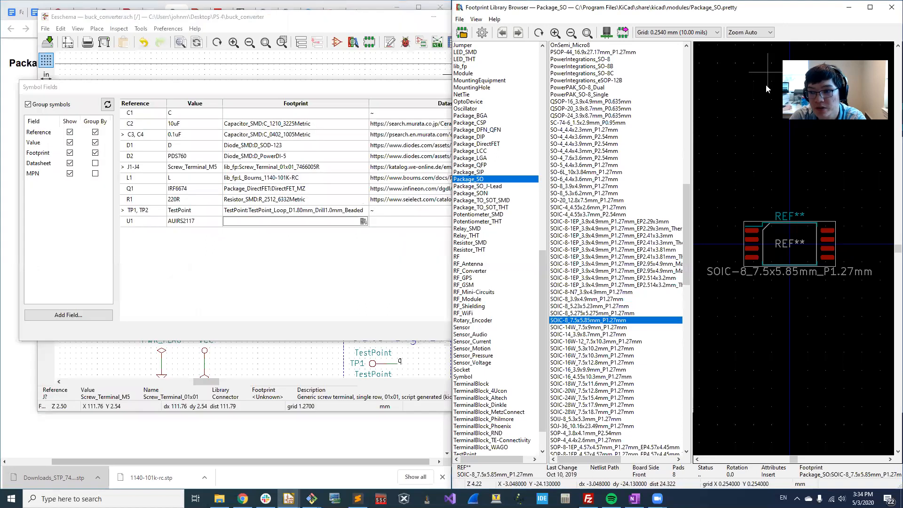
{"action": "scroll", "coordinate": [793, 249], "scroll_direction": "down", "scroll_amount": 3}
{"action": "scroll", "coordinate": [794, 252], "scroll_direction": "up", "scroll_amount": 5}
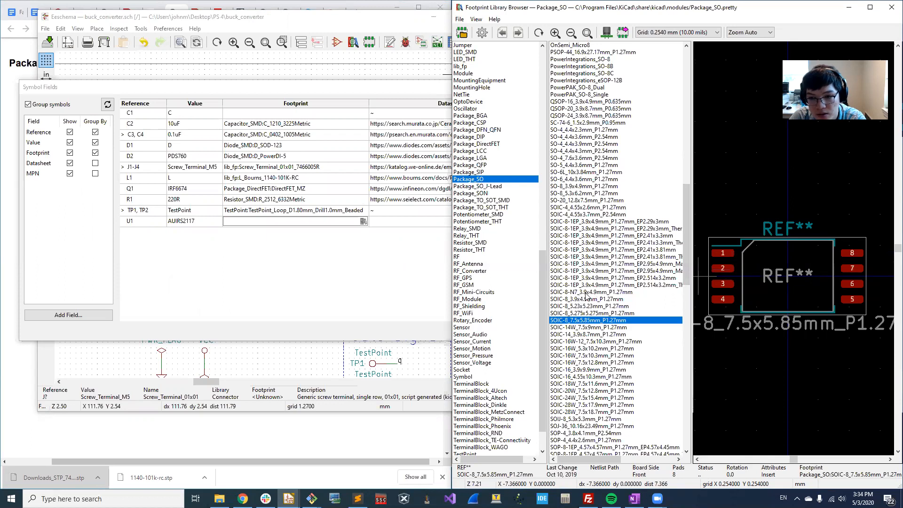
Preview the SOIC-8-N7_3.9x4.9mm, SOIC-8_3.9x4.9mm, SOIC-8_5.275x5.275mm and SOIC-8_7.5x5.85mm footprints for comparison
{"action": "left_click", "coordinate": [586, 292]}
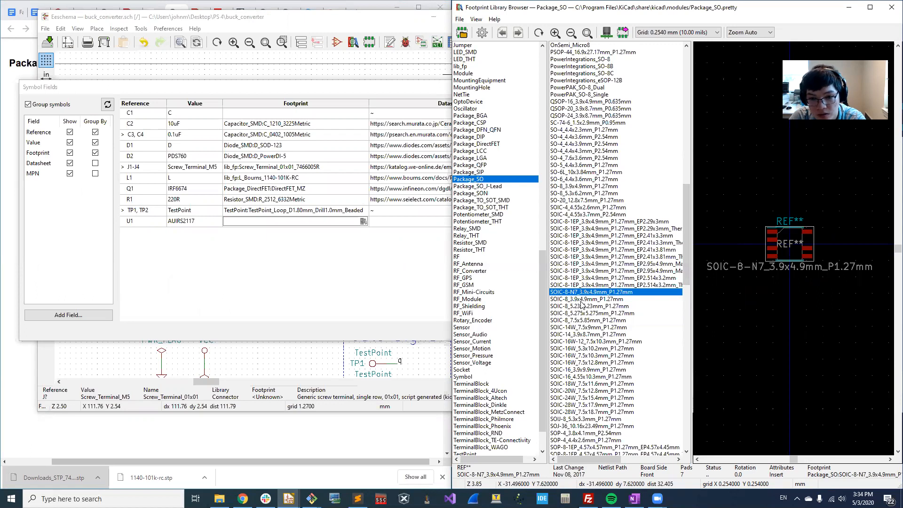
{"action": "left_click", "coordinate": [582, 299]}
{"action": "left_click", "coordinate": [586, 313]}
{"action": "left_click", "coordinate": [587, 320]}
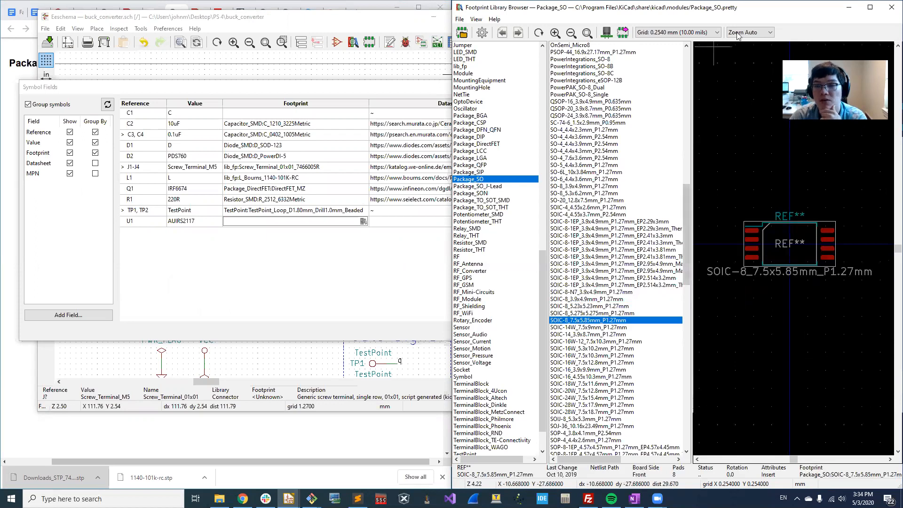
Close the Footprint Library Browser and the Symbol Fields table, saving the field changes
{"action": "left_click", "coordinate": [891, 8]}
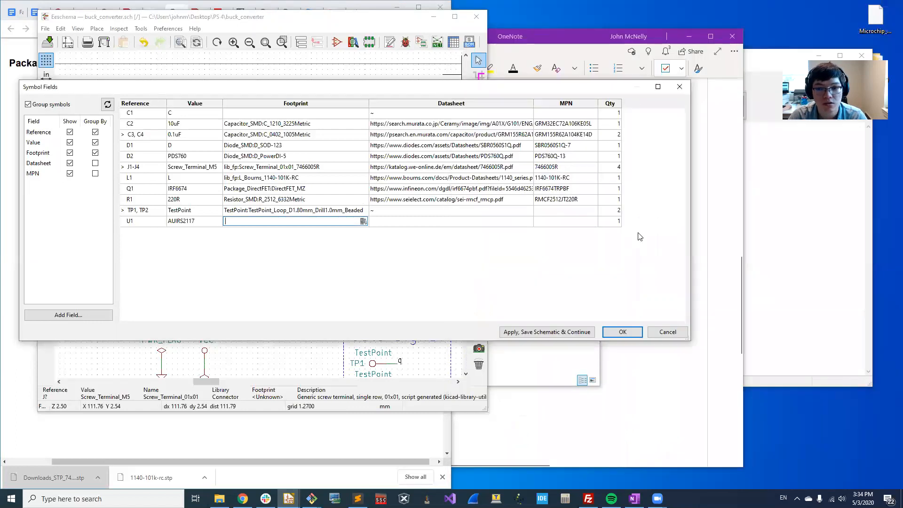
{"action": "left_click", "coordinate": [667, 331]}
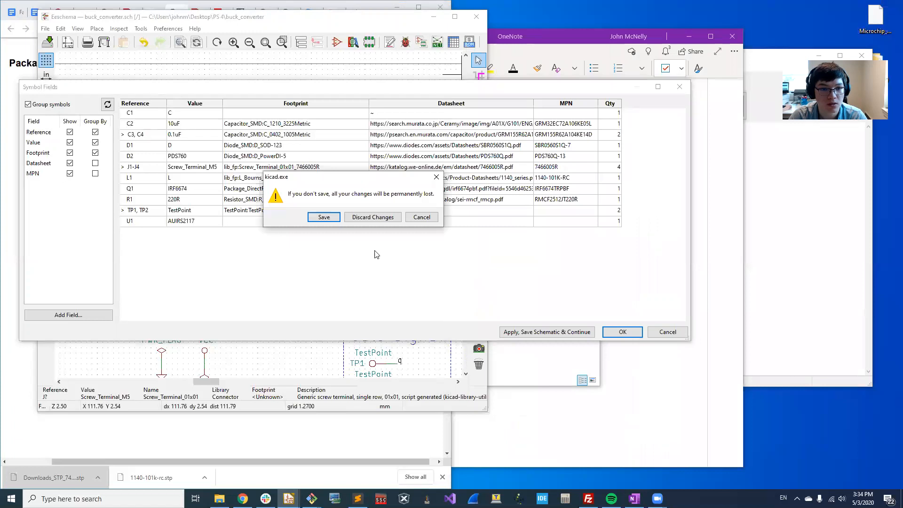
{"action": "left_click", "coordinate": [325, 217]}
Open the Footprint Editor and filter its libraries for "soic"
{"action": "left_click", "coordinate": [368, 42]}
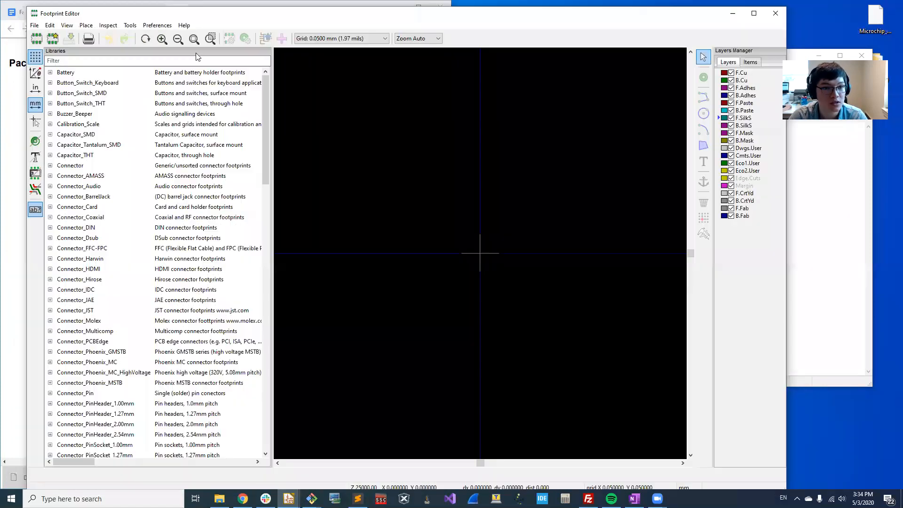
{"action": "left_click", "coordinate": [108, 64]}
{"action": "type", "text": "soic"}
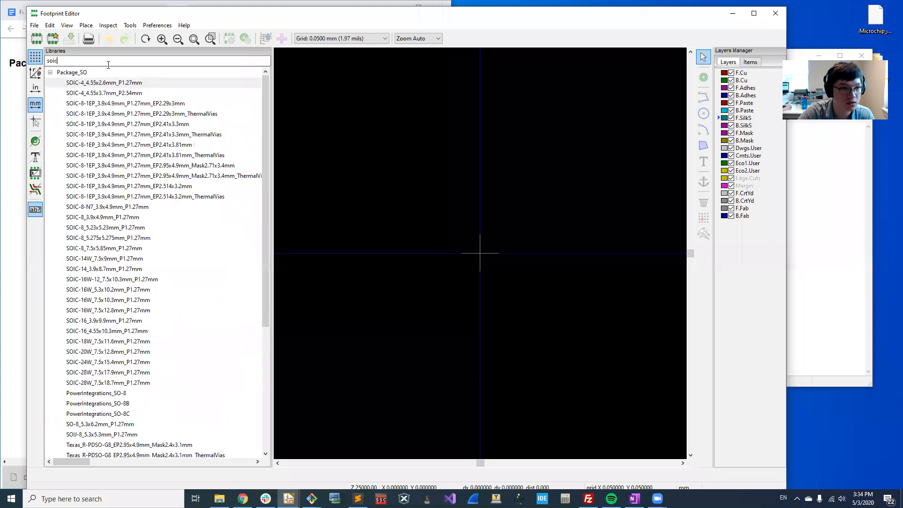
{"action": "left_click", "coordinate": [106, 145]}
Check the package drawing in the Chrome datasheet, and load SOIC-8_3.9x4.9mm_P1.27mm in the Footprint Editor
{"action": "left_click", "coordinate": [5, 139]}
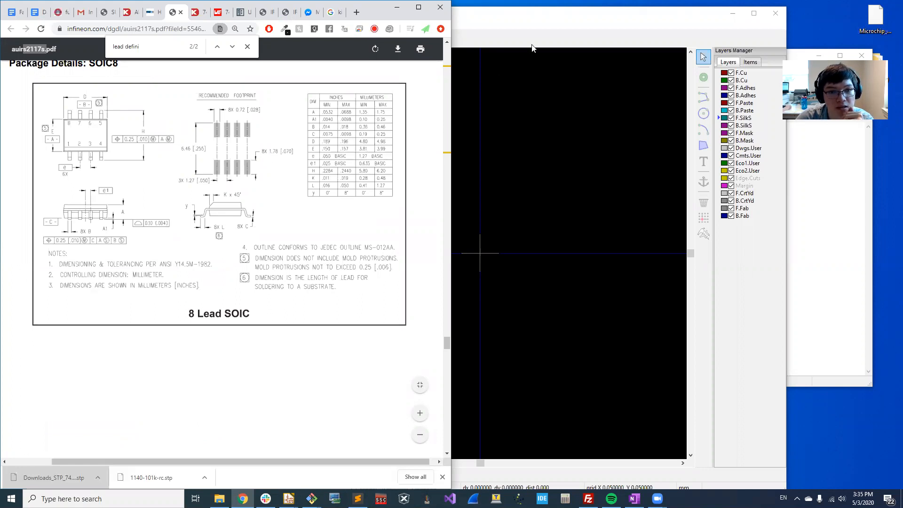
{"action": "left_click", "coordinate": [545, 20]}
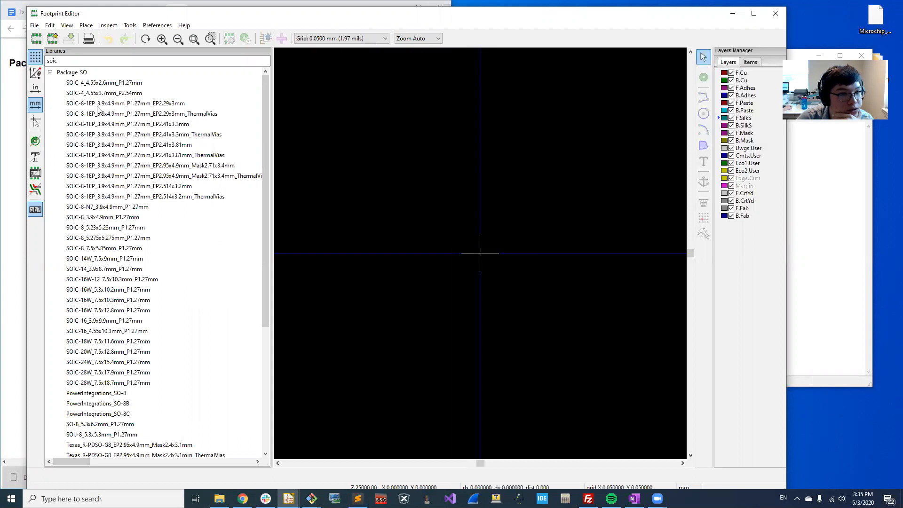
{"action": "left_click", "coordinate": [115, 218]}
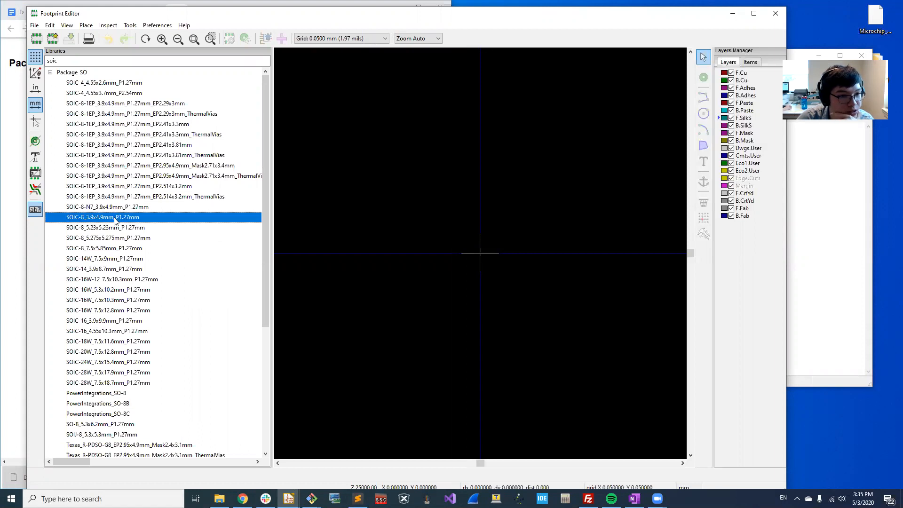
{"action": "double_click", "coordinate": [115, 218]}
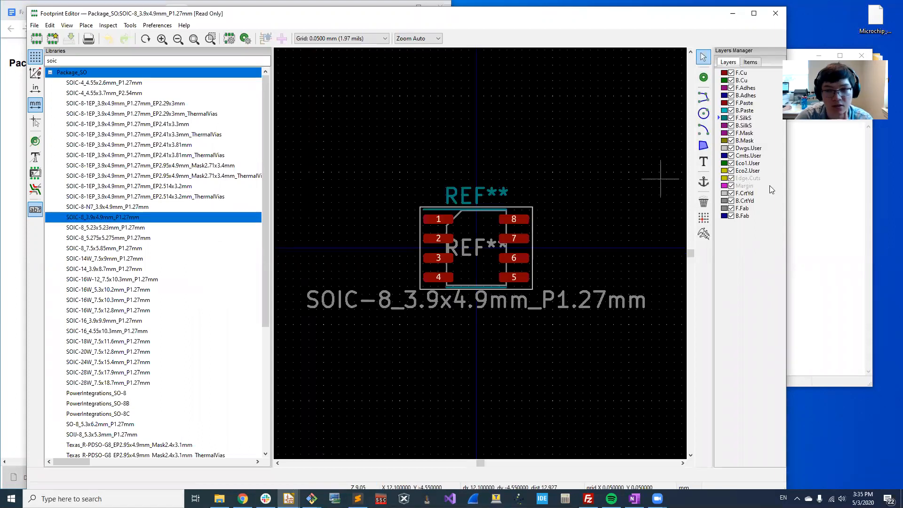
Measure the width of the footprint's body outline and compare it with the datasheet's dimension table
{"action": "left_click", "coordinate": [704, 235]}
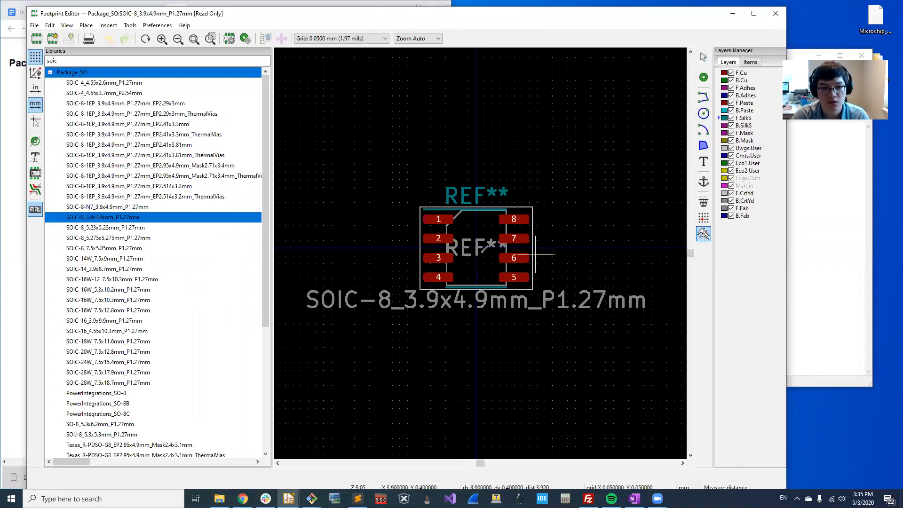
{"action": "scroll", "coordinate": [530, 242], "scroll_direction": "up", "scroll_amount": 3}
{"action": "left_click", "coordinate": [322, 259]}
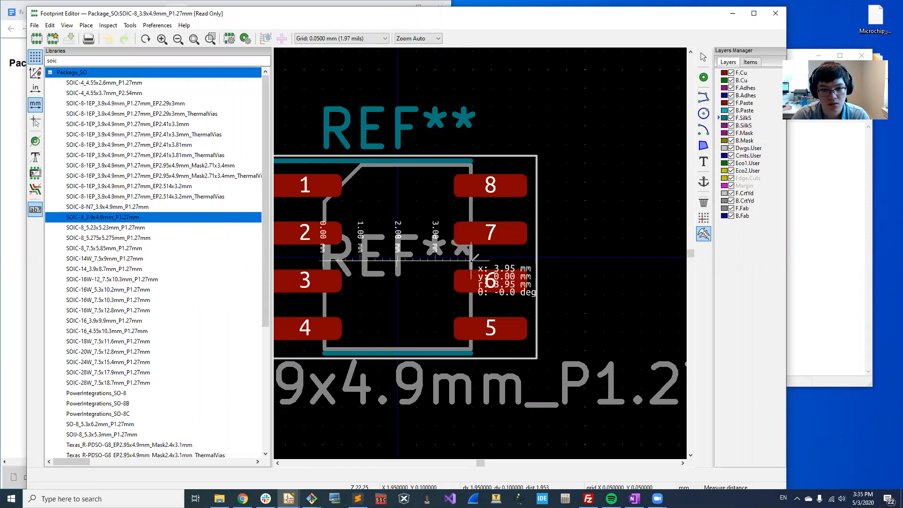
{"action": "key", "text": "Escape"}
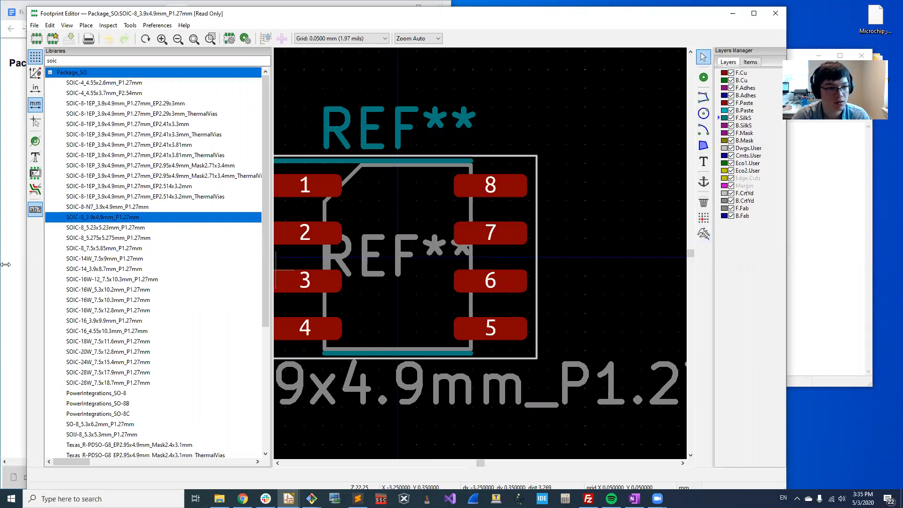
{"action": "left_click", "coordinate": [5, 264]}
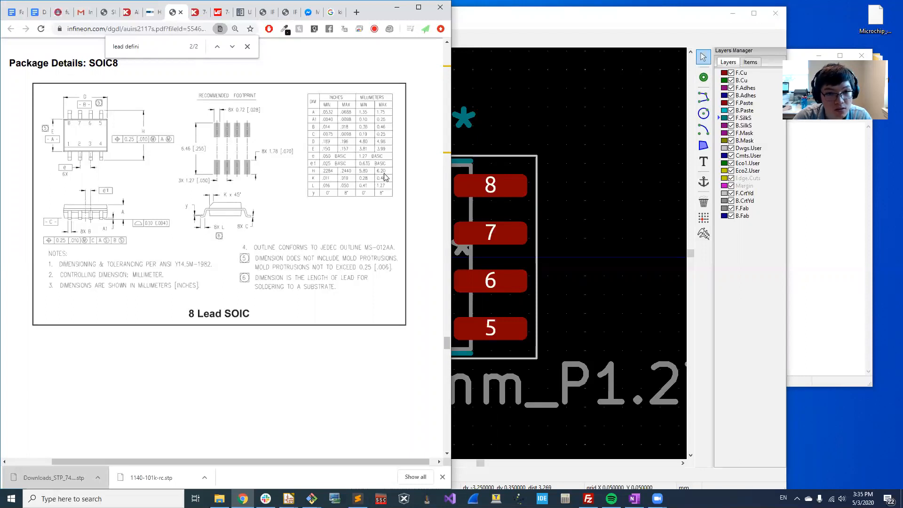
{"action": "left_click", "coordinate": [634, 79]}
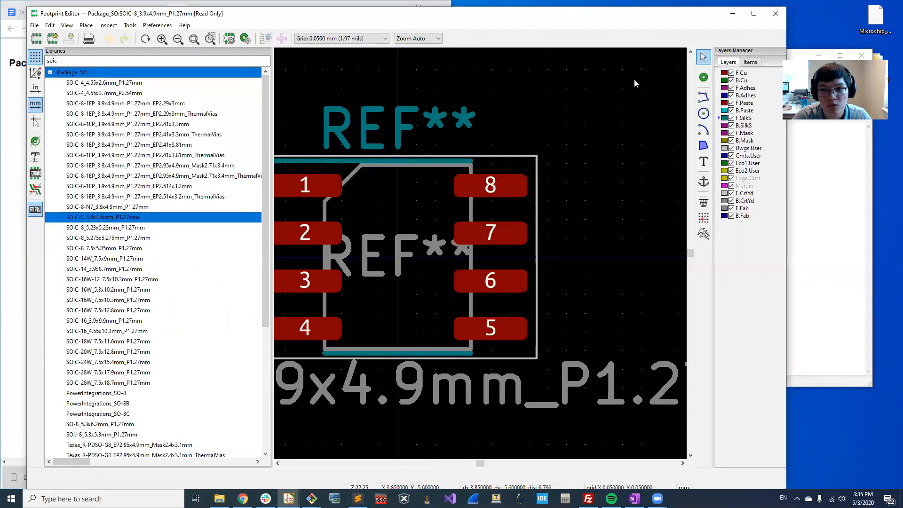
Measure the overall pad span from the outer edge of pad 4 to the outer edge of pad 5
{"action": "left_click", "coordinate": [705, 237]}
{"action": "middle_click_drag", "start_coordinate": [448, 273], "coordinate": [567, 221]}
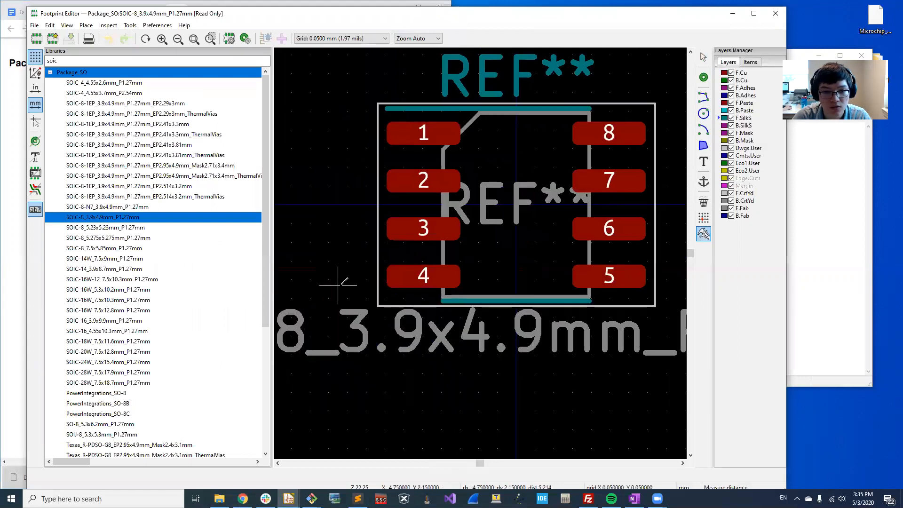
{"action": "left_click", "coordinate": [387, 274]}
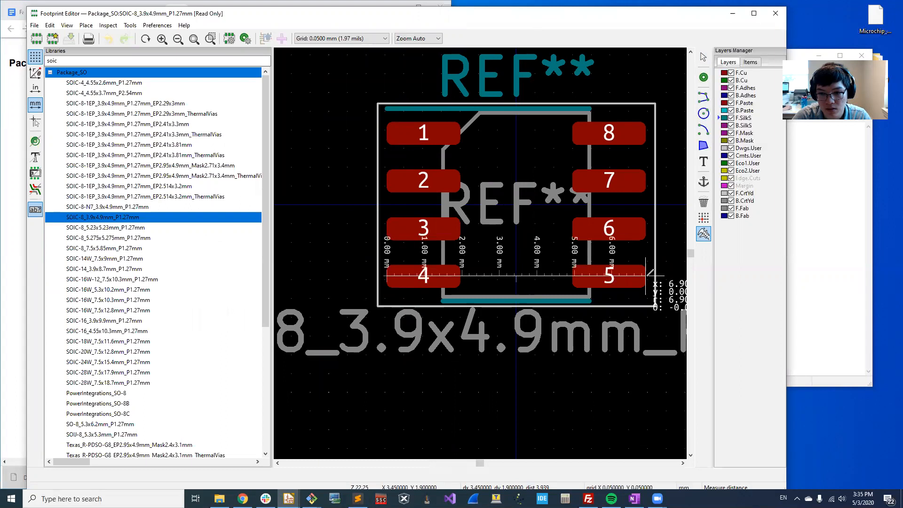
{"action": "middle_click_drag", "start_coordinate": [647, 279], "coordinate": [593, 253]}
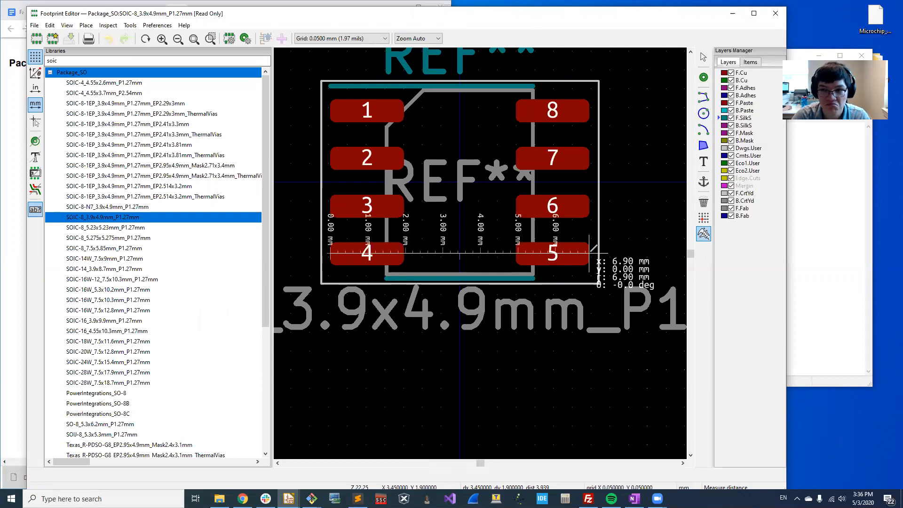
{"action": "key", "text": "Escape"}
Check the package outline in the datasheet and measure the height of the footprint's courtyard
{"action": "left_click", "coordinate": [6, 199]}
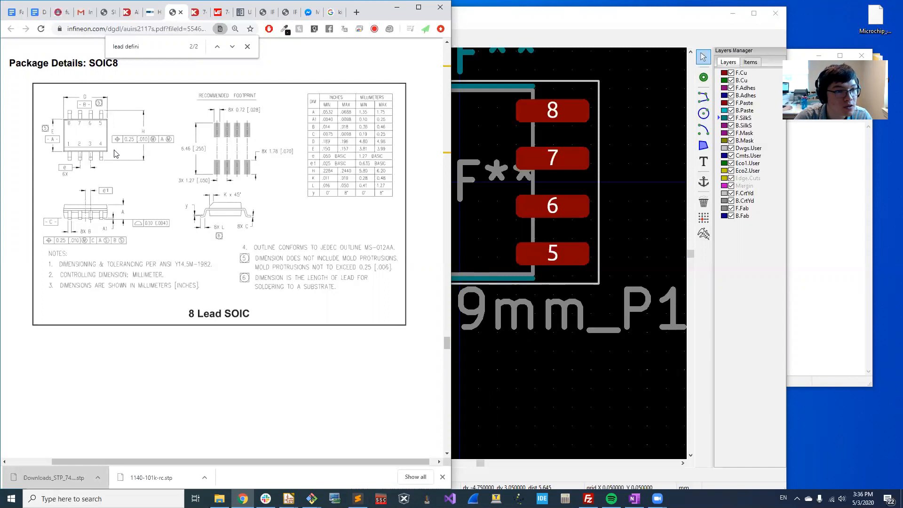
{"action": "left_click", "coordinate": [580, 187]}
{"action": "left_click", "coordinate": [83, 101]}
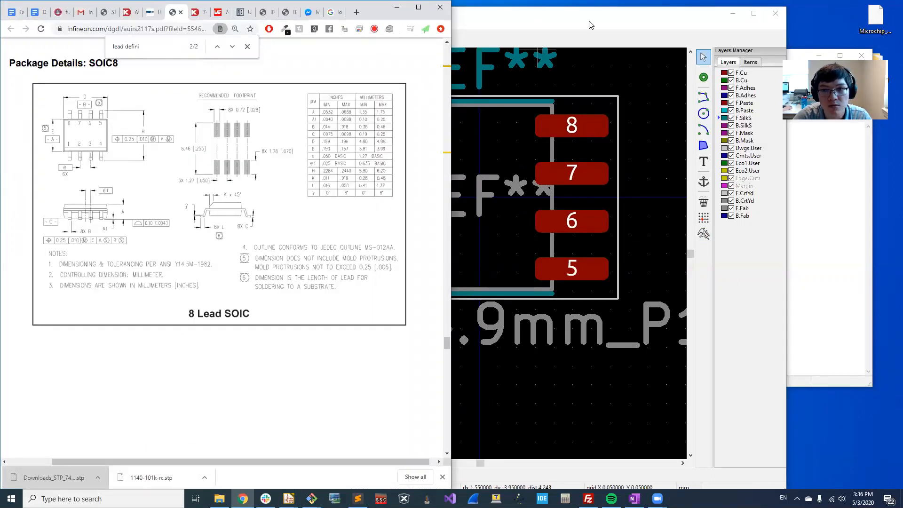
{"action": "left_click", "coordinate": [468, 99]}
{"action": "left_click", "coordinate": [468, 97]}
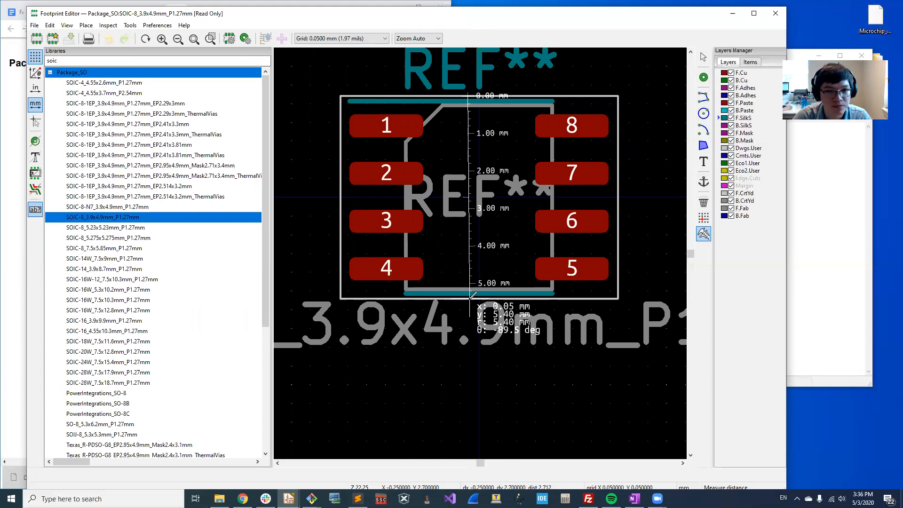
{"action": "key", "text": "Escape"}
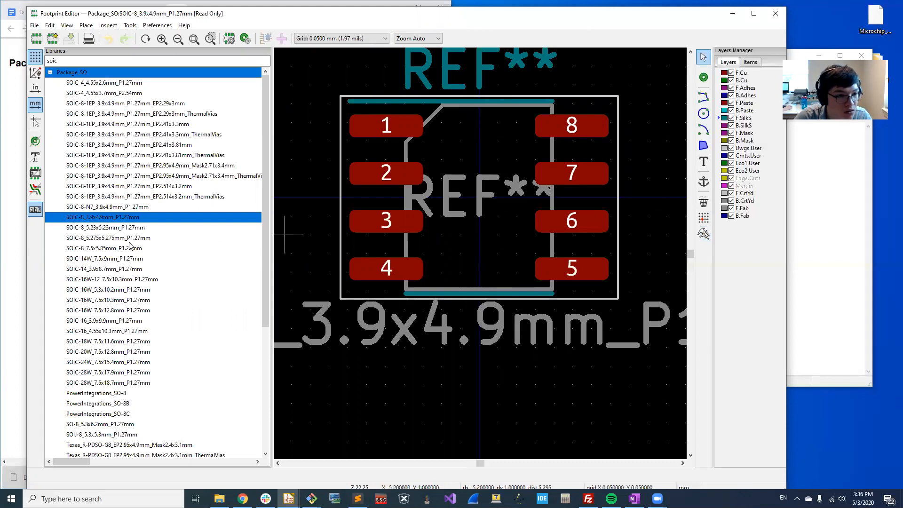
Preview the SOIC-8_5.23x5.23mm_P1.27mm footprint and reload SOIC-8_3.9x4.9mm_P1.27mm
{"action": "left_click", "coordinate": [100, 230]}
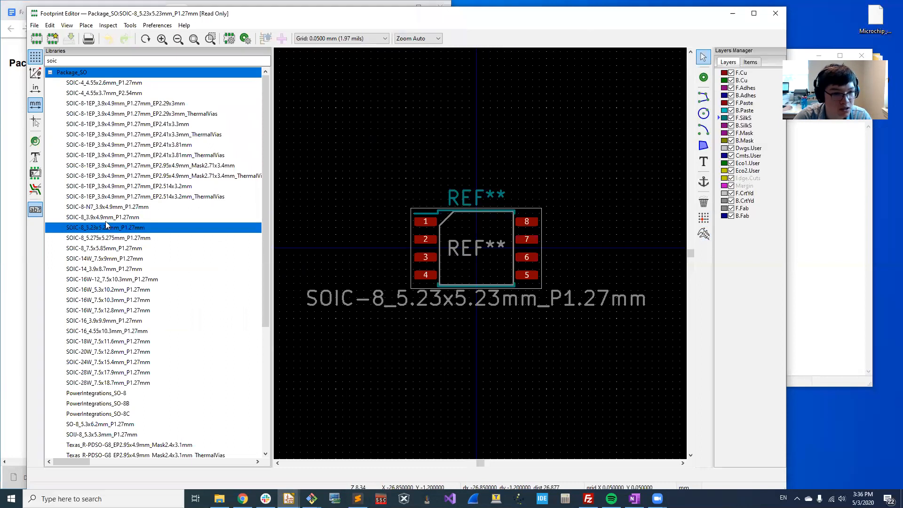
{"action": "left_click", "coordinate": [108, 218]}
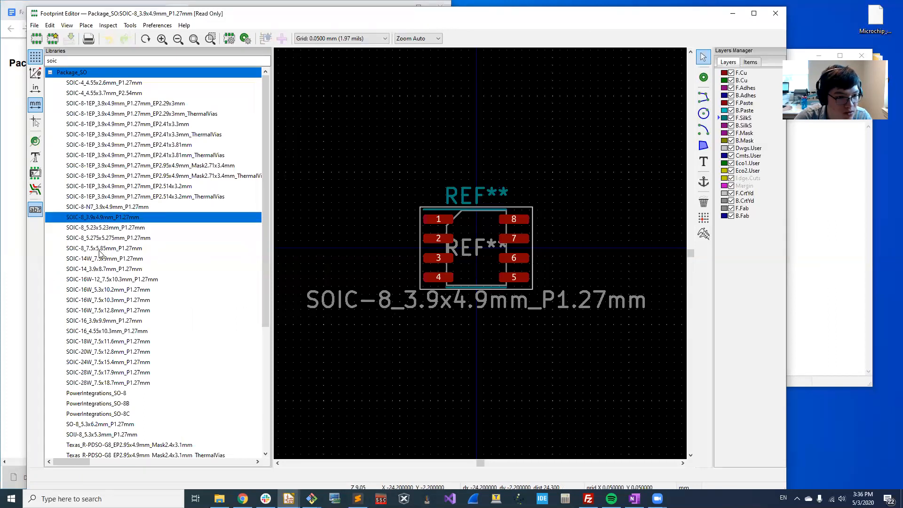
Read the recommended pad dimensions in the datasheet and calculate 6.46 - 1.78*2 with a Google search in a new tab
{"action": "left_click", "coordinate": [8, 257]}
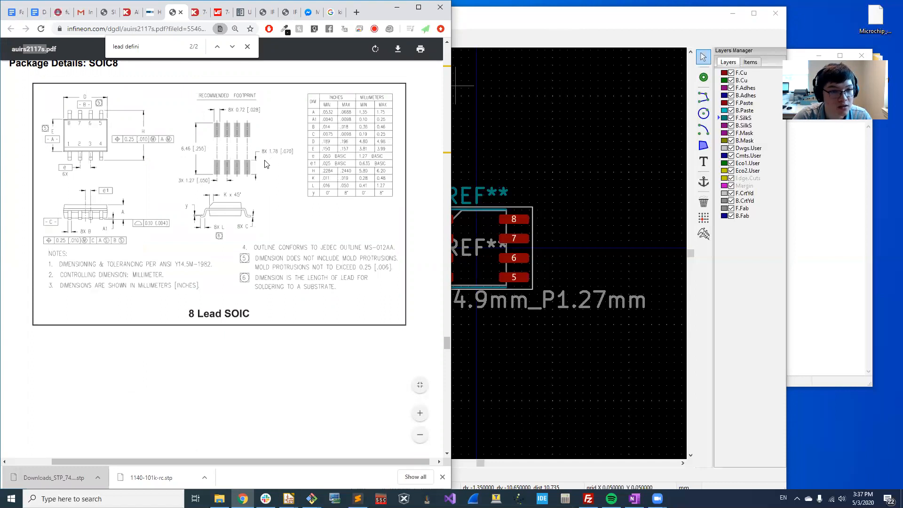
{"action": "left_click", "coordinate": [351, 24]}
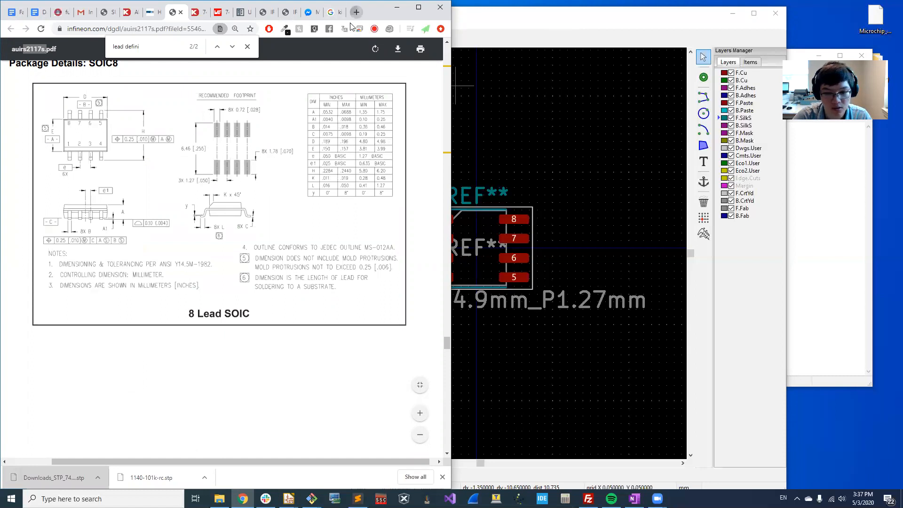
{"action": "type", "text": "6.46 -"}
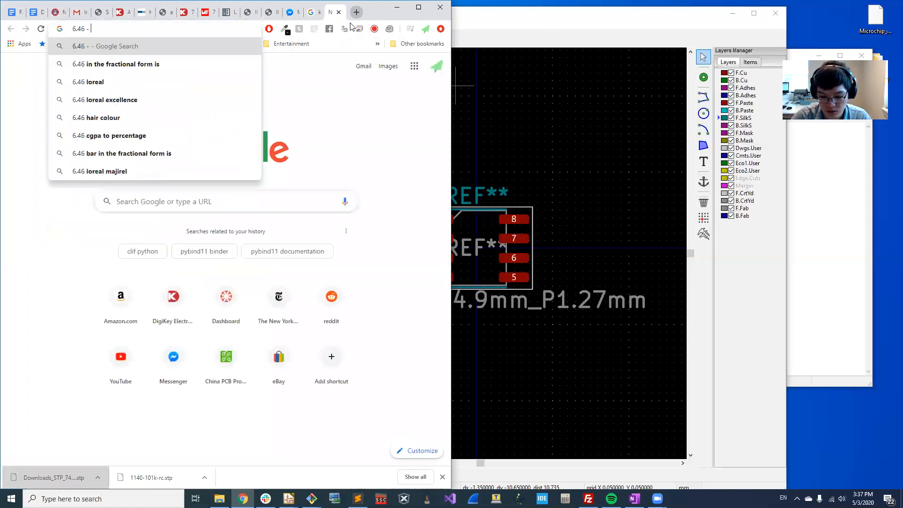
{"action": "type", "text": " 1.78*2"}
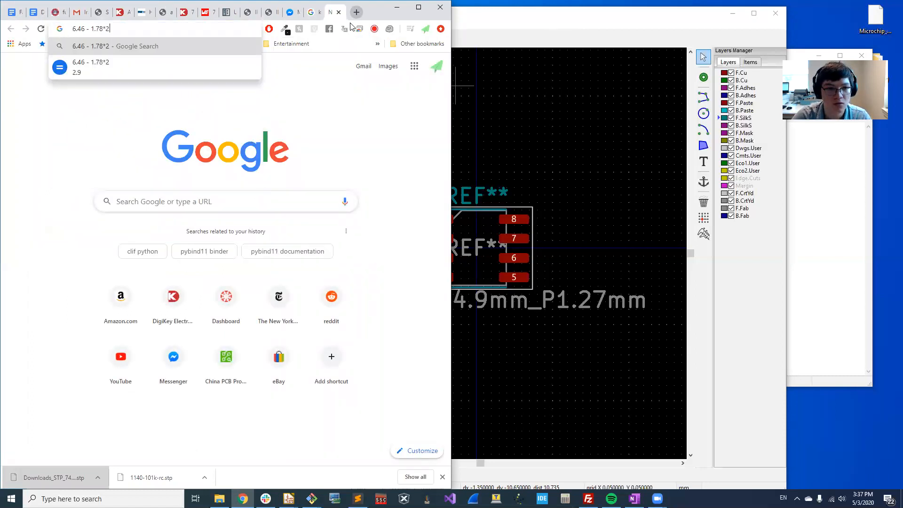
{"action": "key", "text": "Return"}
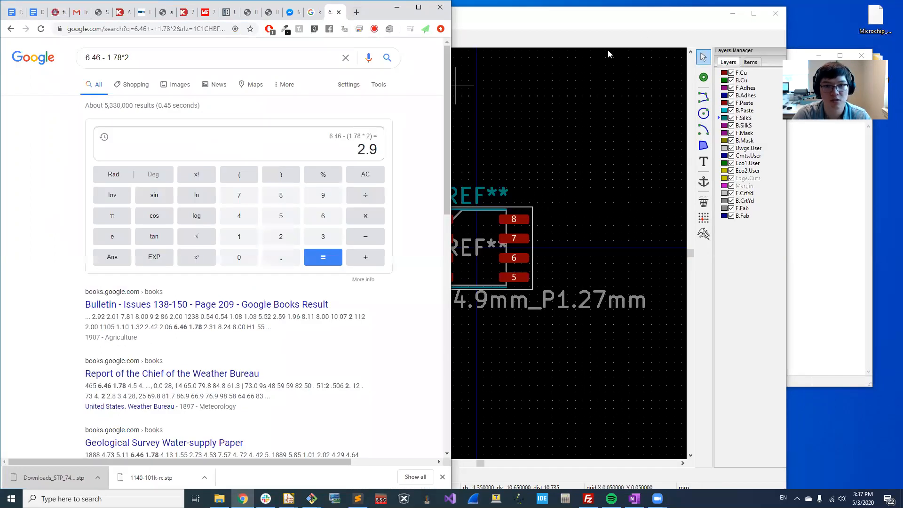
Measure the horizontal gap between the inner edges of pads 1 and 8, reload the SOIC-8_3.9x4.9mm_P1.27mm footprint, and close the footprint editor
{"action": "left_click", "coordinate": [607, 54]}
{"action": "left_click", "coordinate": [704, 233]}
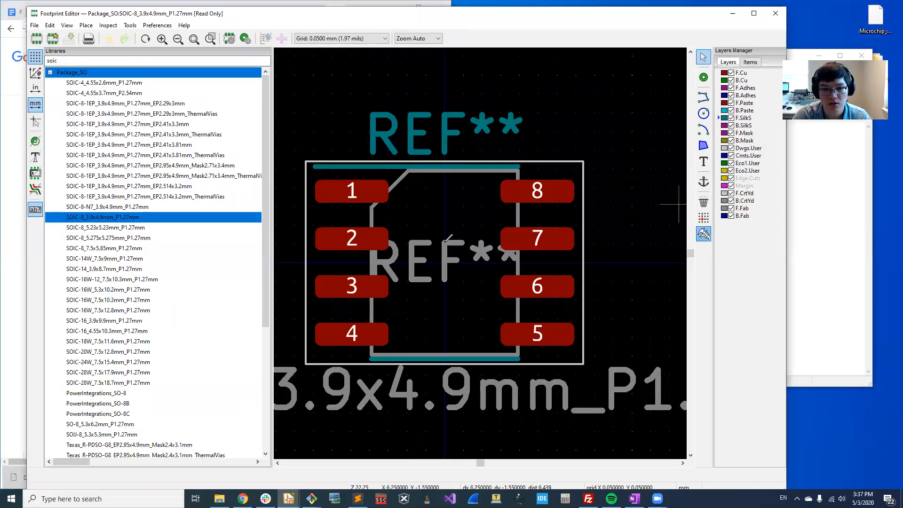
{"action": "left_click", "coordinate": [389, 189]}
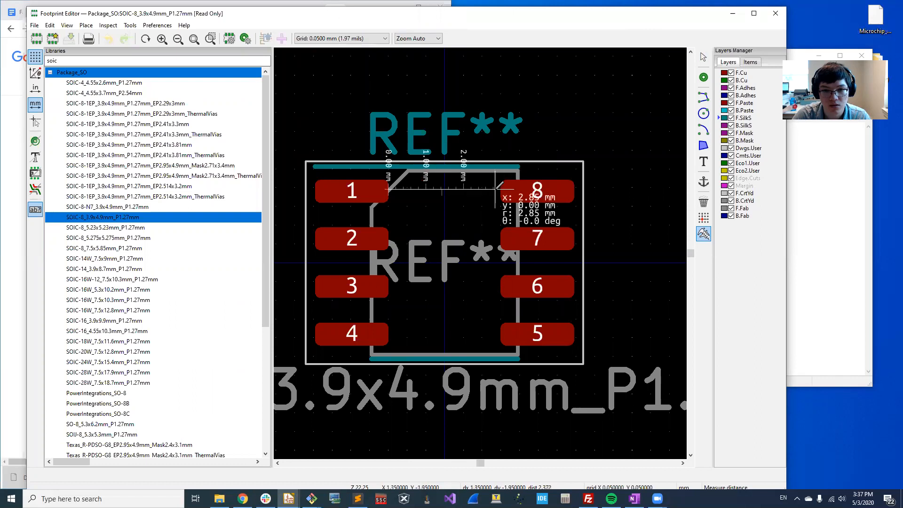
{"action": "key", "text": "Escape"}
{"action": "scroll", "coordinate": [331, 290], "scroll_direction": "down", "scroll_amount": 3}
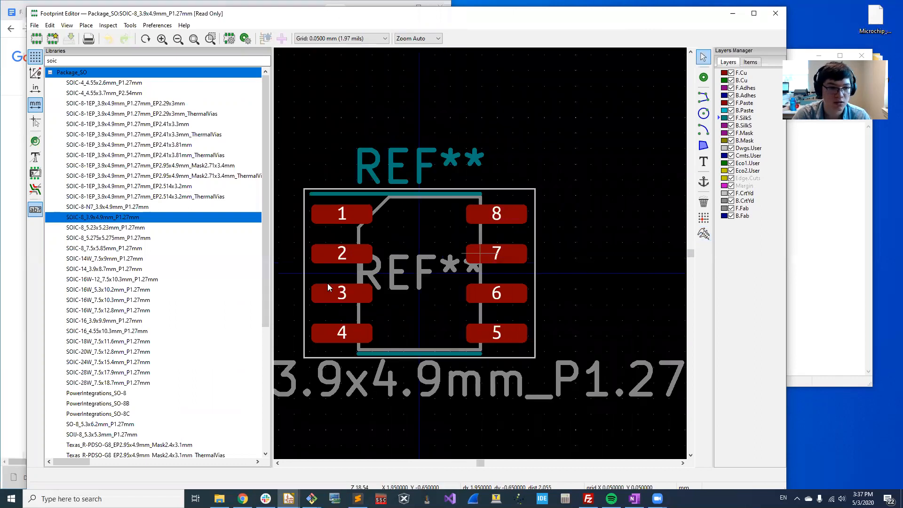
{"action": "left_click", "coordinate": [88, 217]}
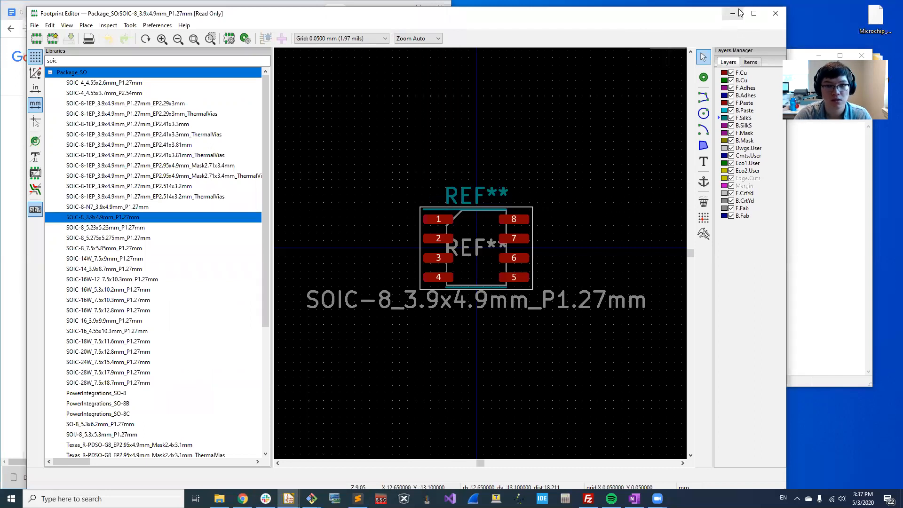
{"action": "left_click", "coordinate": [776, 13]}
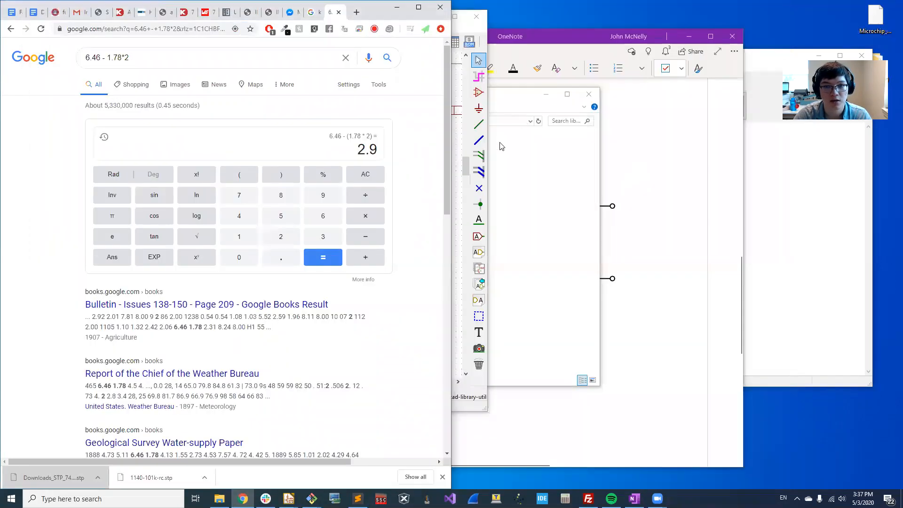
Assign the Package_SO footprint SOIC-8_3.9x4.9mm_P1.27mm to U1 from the footprint library
{"action": "left_click", "coordinate": [489, 160]}
{"action": "left_click", "coordinate": [453, 41]}
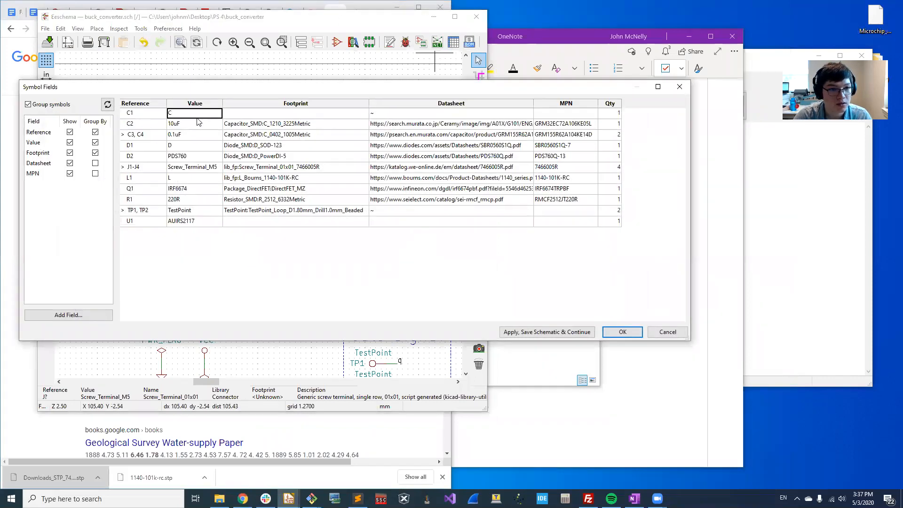
{"action": "left_click", "coordinate": [297, 221]}
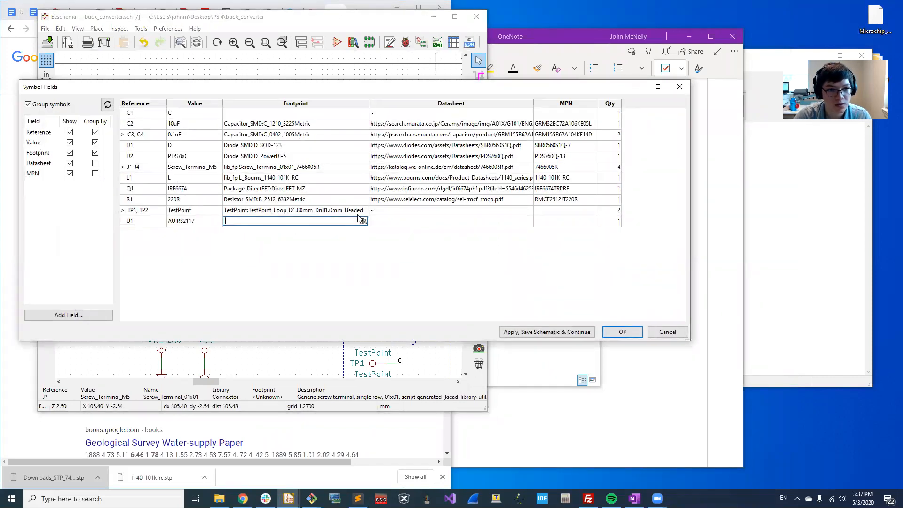
{"action": "left_click", "coordinate": [363, 221]}
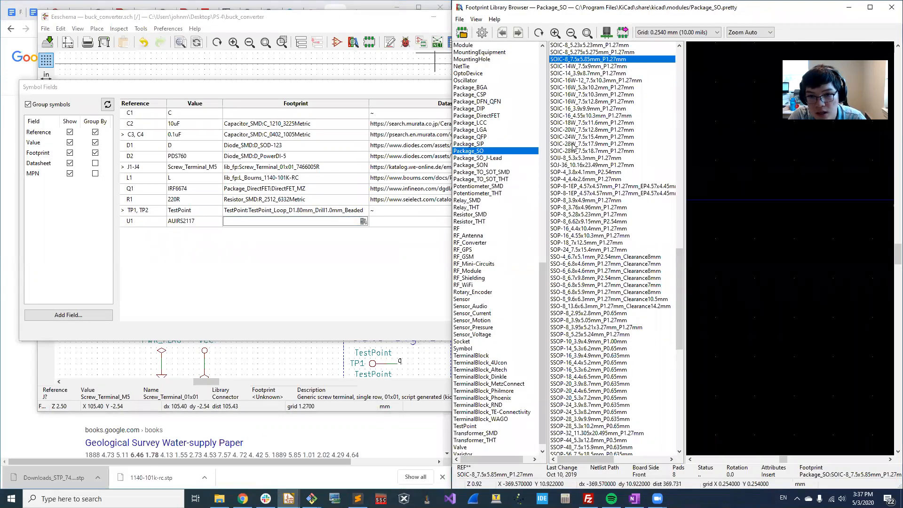
{"action": "scroll", "coordinate": [573, 84], "scroll_direction": "up", "scroll_amount": 4}
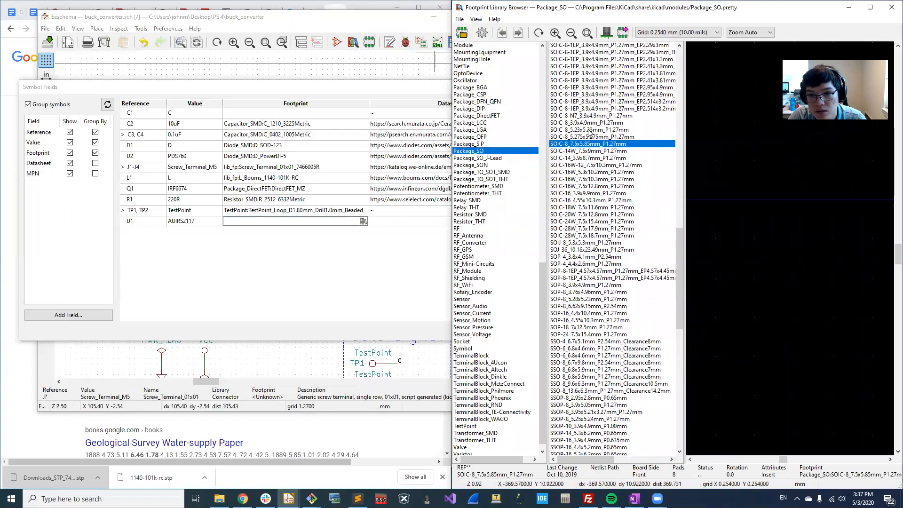
{"action": "left_click", "coordinate": [593, 123]}
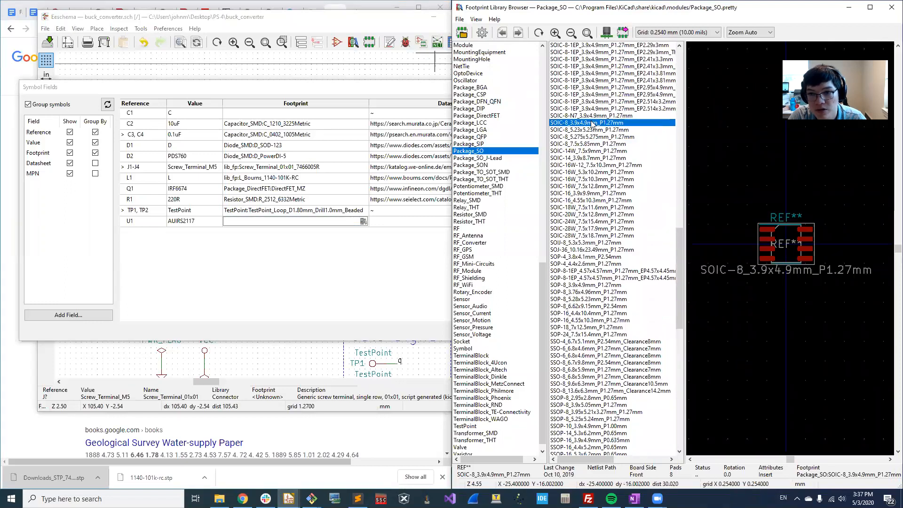
{"action": "double_click", "coordinate": [593, 123]}
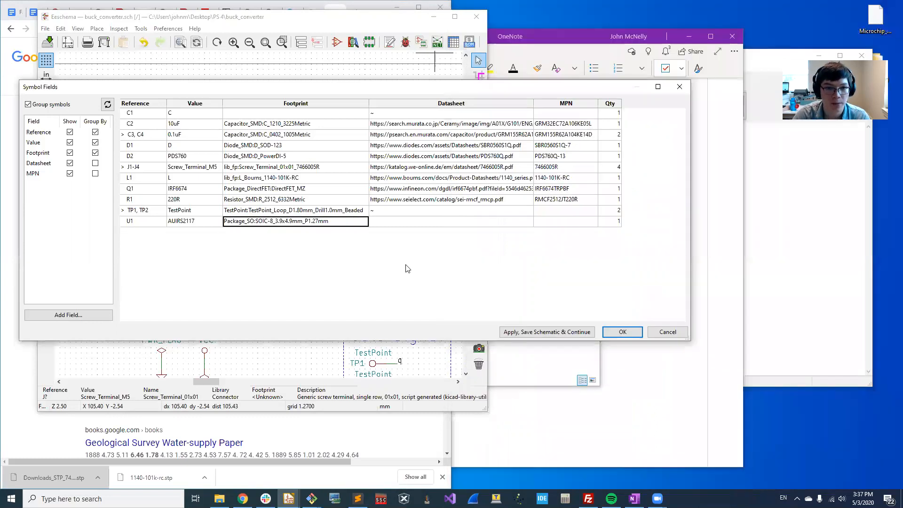
Copy the datasheet link from the AUIRS2117STR product page in the browser and paste it as U1's datasheet in the symbol fields
{"action": "left_click", "coordinate": [5, 375]}
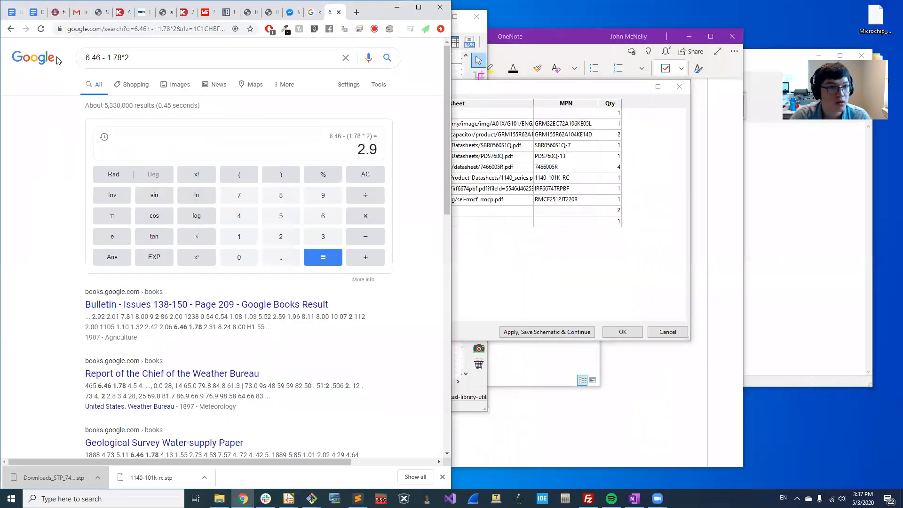
{"action": "left_click", "coordinate": [138, 14]}
{"action": "left_click", "coordinate": [123, 14]}
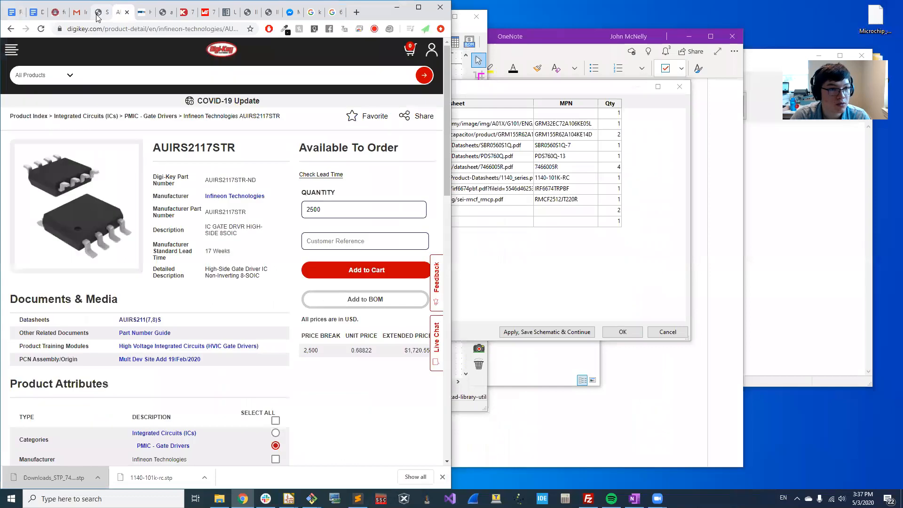
{"action": "left_click", "coordinate": [97, 16]}
{"action": "left_click", "coordinate": [121, 14]}
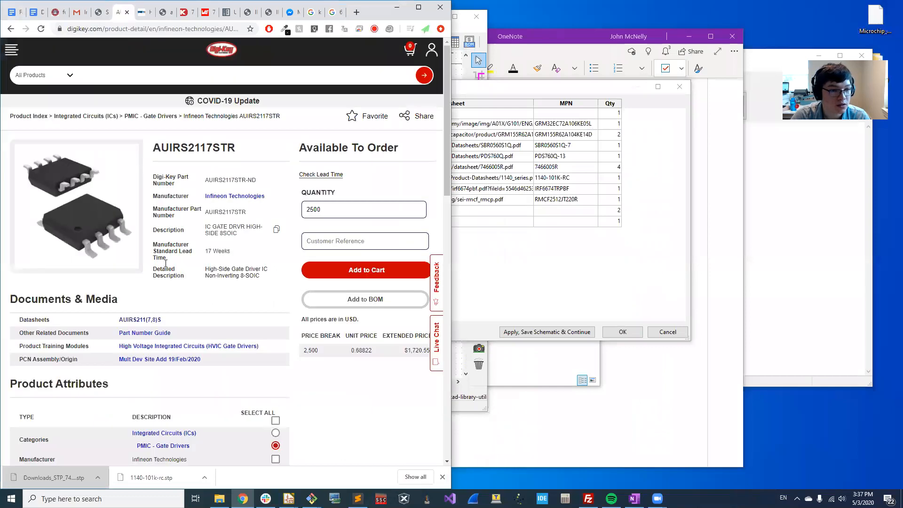
{"action": "right_click", "coordinate": [145, 320]}
{"action": "left_click", "coordinate": [191, 393]}
{"action": "left_click", "coordinate": [453, 239]}
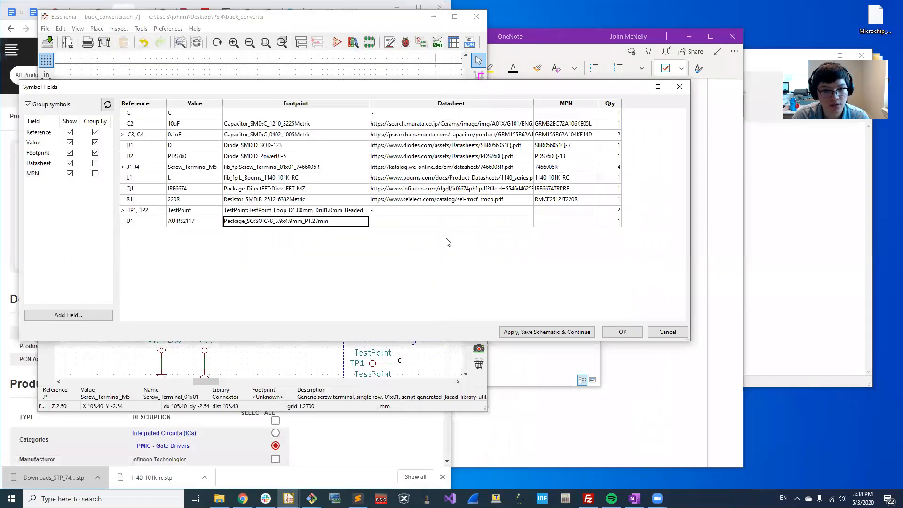
{"action": "double_click", "coordinate": [399, 223]}
{"action": "key", "text": "ctrl+v"}
{"action": "key", "text": "Return"}
Copy the manufacturer part number from the product page and set U1's MPN to AUIRS2117STR
{"action": "left_click", "coordinate": [9, 288]}
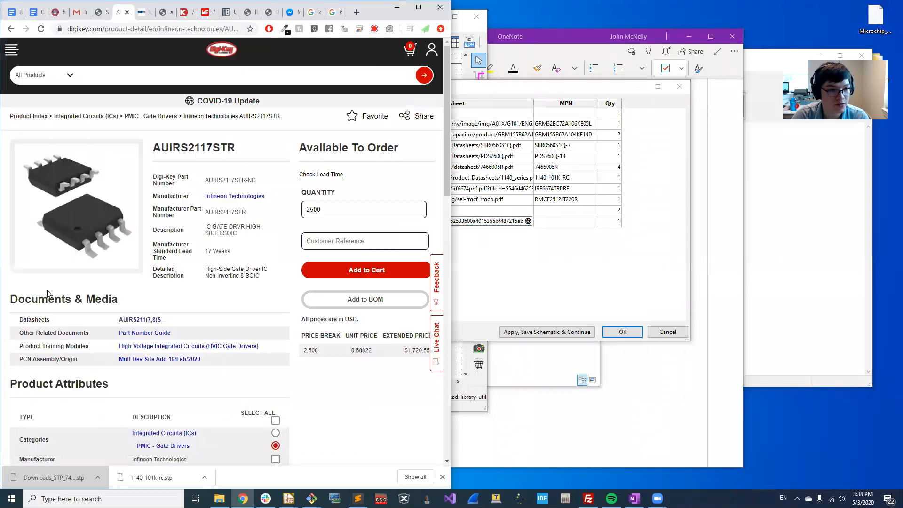
{"action": "double_click", "coordinate": [562, 226]}
{"action": "key", "text": "ctrl+v"}
{"action": "key", "text": "Return"}
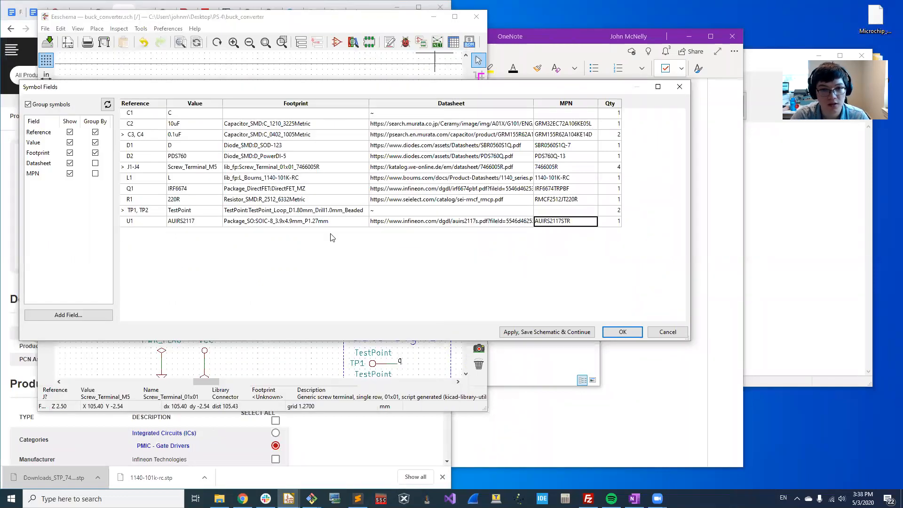
Search DigiKey for "test loop" in the browser and open the Test Points category
{"action": "left_click", "coordinate": [6, 191]}
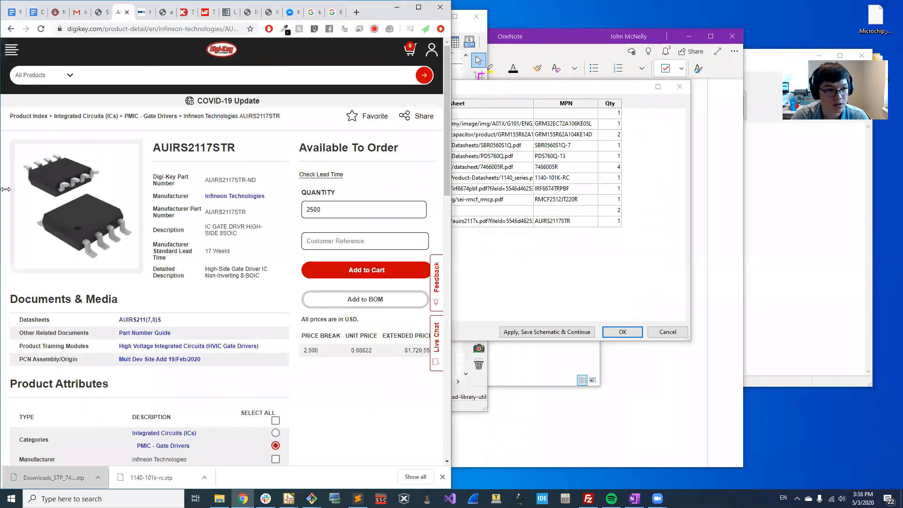
{"action": "left_click", "coordinate": [107, 69]}
{"action": "type", "text": "test loop"}
{"action": "key", "text": "Return"}
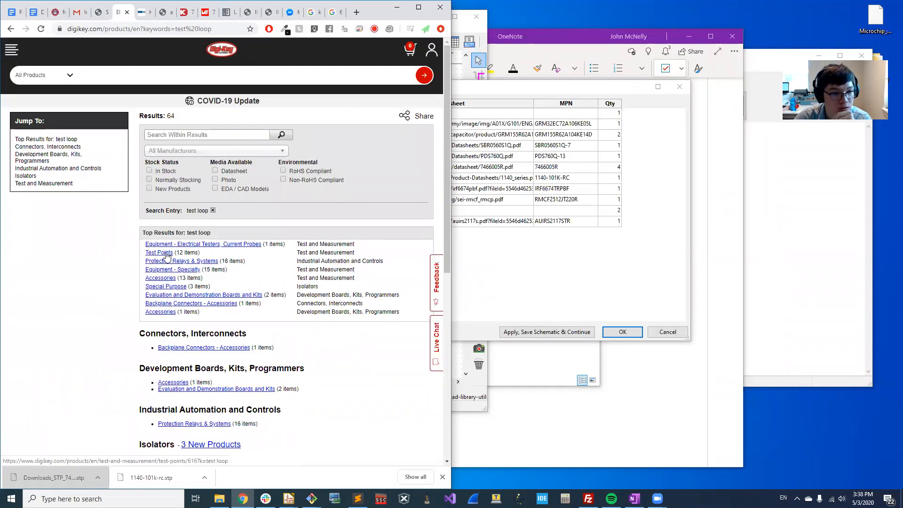
{"action": "left_click", "coordinate": [165, 253]}
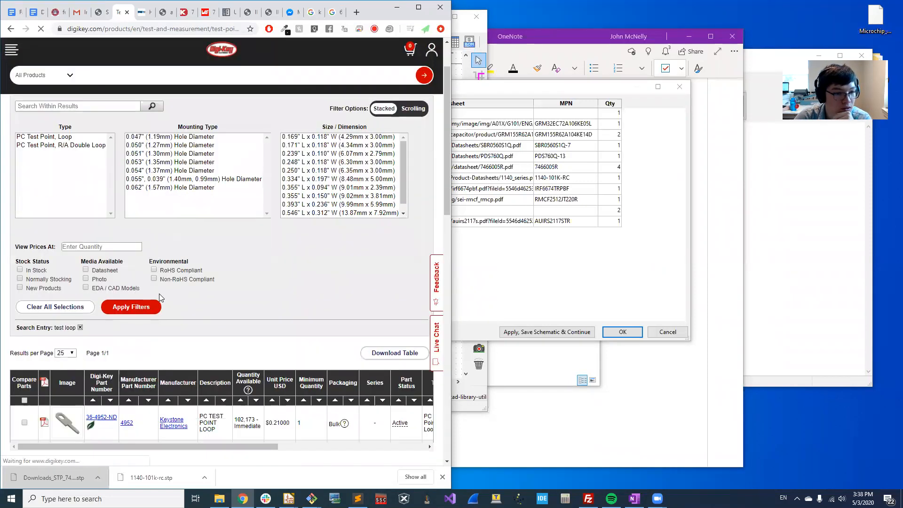
Remove the "test loop" search term from the Test Points results and expand the additional filters
{"action": "scroll", "coordinate": [89, 256], "scroll_direction": "down", "scroll_amount": 3}
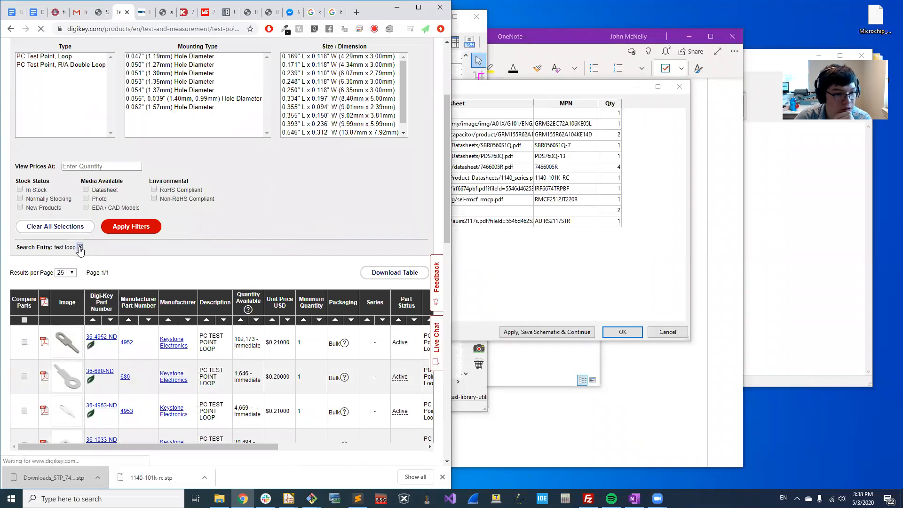
{"action": "left_click", "coordinate": [80, 248]}
{"action": "scroll", "coordinate": [243, 299], "scroll_direction": "down", "scroll_amount": 3}
{"action": "scroll", "coordinate": [243, 299], "scroll_direction": "up", "scroll_amount": 3}
{"action": "left_click", "coordinate": [234, 295]}
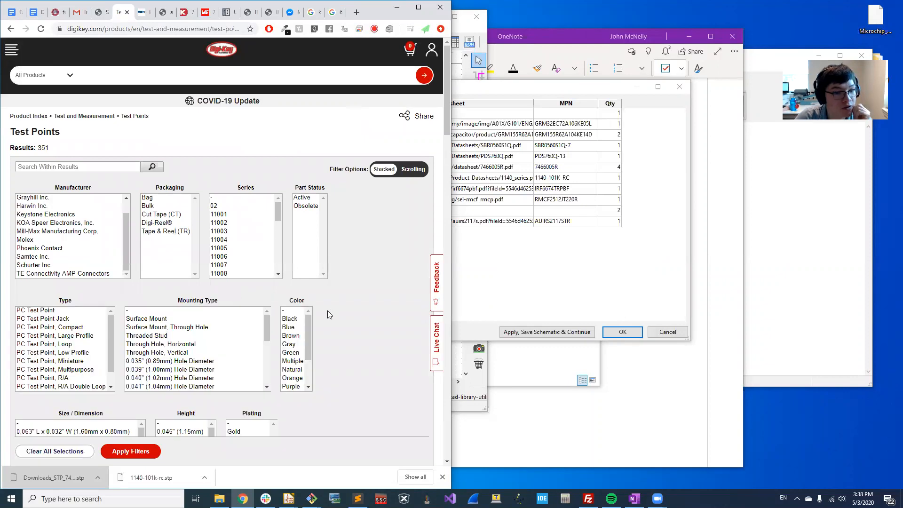
Filter the test points by the Through Hole, Vertical mounting type
{"action": "scroll", "coordinate": [328, 311], "scroll_direction": "down", "scroll_amount": 2}
{"action": "scroll", "coordinate": [194, 264], "scroll_direction": "down", "scroll_amount": 2}
{"action": "scroll", "coordinate": [194, 263], "scroll_direction": "up", "scroll_amount": 2}
{"action": "left_click", "coordinate": [188, 258]}
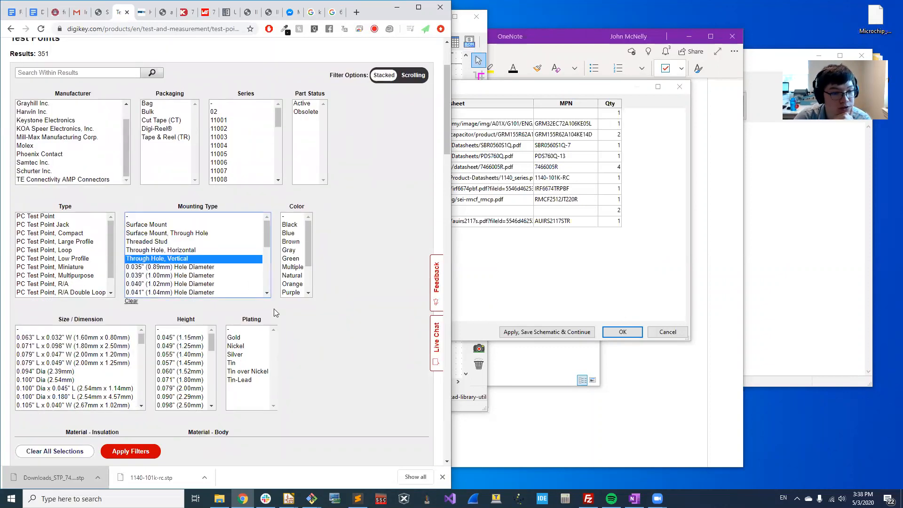
{"action": "scroll", "coordinate": [303, 316], "scroll_direction": "down", "scroll_amount": 1}
{"action": "scroll", "coordinate": [188, 320], "scroll_direction": "down", "scroll_amount": 2}
{"action": "scroll", "coordinate": [334, 332], "scroll_direction": "down", "scroll_amount": 2}
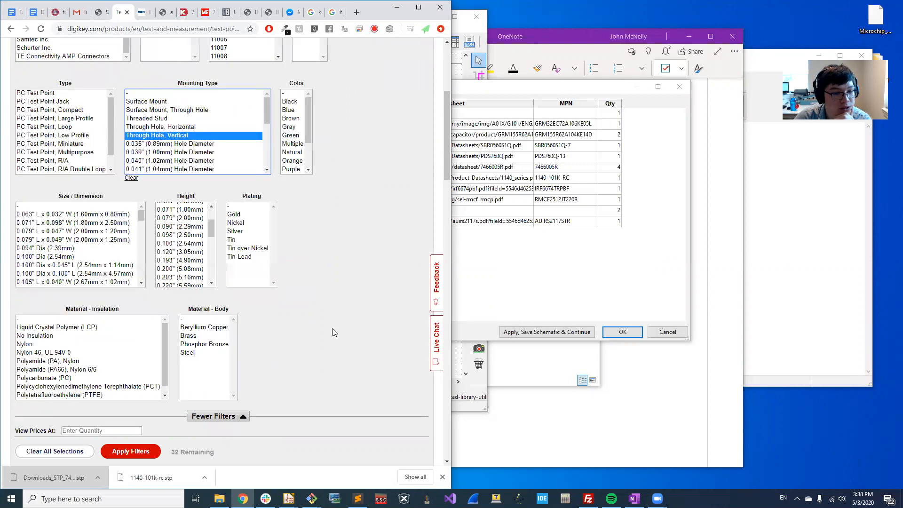
{"action": "scroll", "coordinate": [329, 329], "scroll_direction": "down", "scroll_amount": 2}
{"action": "scroll", "coordinate": [109, 149], "scroll_direction": "down", "scroll_amount": 10}
{"action": "scroll", "coordinate": [349, 170], "scroll_direction": "up", "scroll_amount": 3}
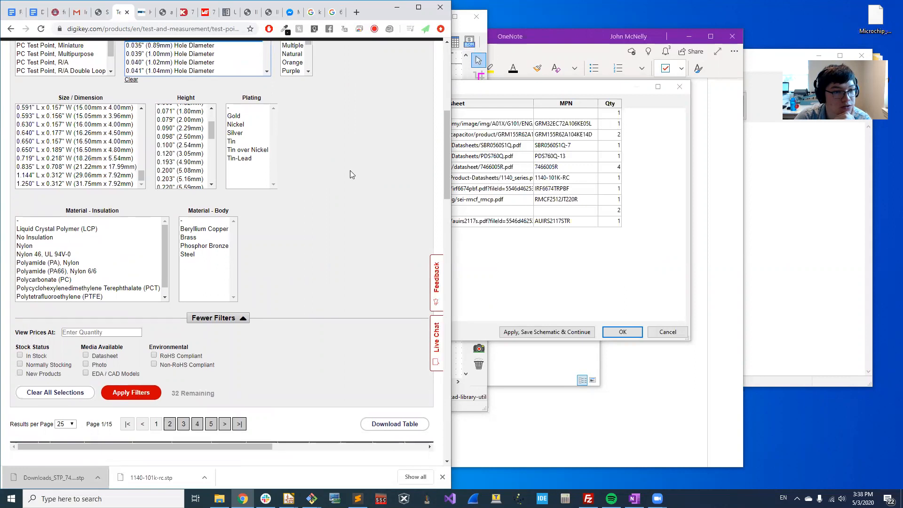
{"action": "scroll", "coordinate": [249, 381], "scroll_direction": "down", "scroll_amount": 2}
{"action": "left_click", "coordinate": [121, 426]}
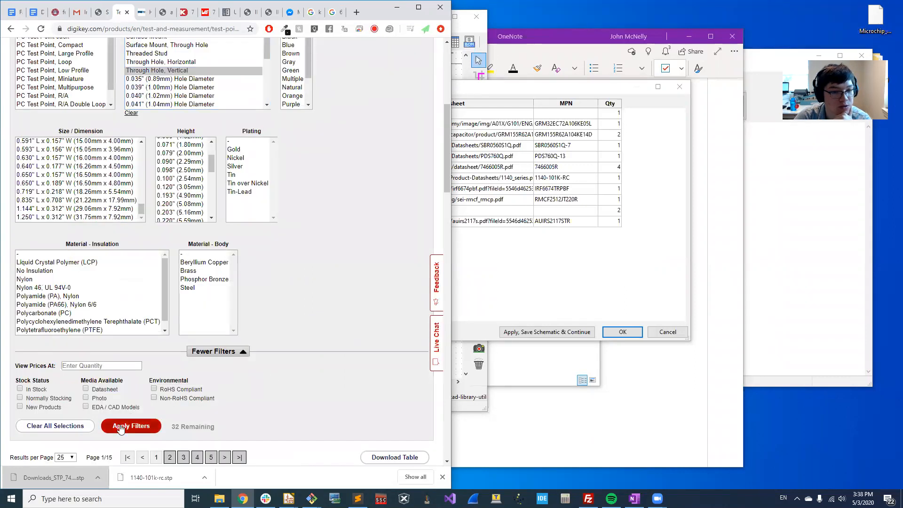
Check the footprint assigned to TP1 and TP2 in the symbol fields and look through the filtered test points on DigiKey
{"action": "left_click", "coordinate": [524, 88]}
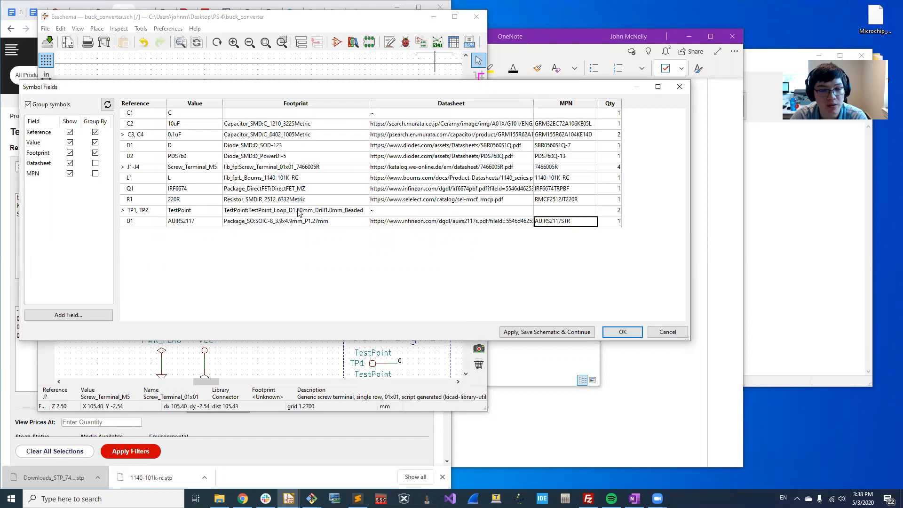
{"action": "left_click", "coordinate": [5, 242]}
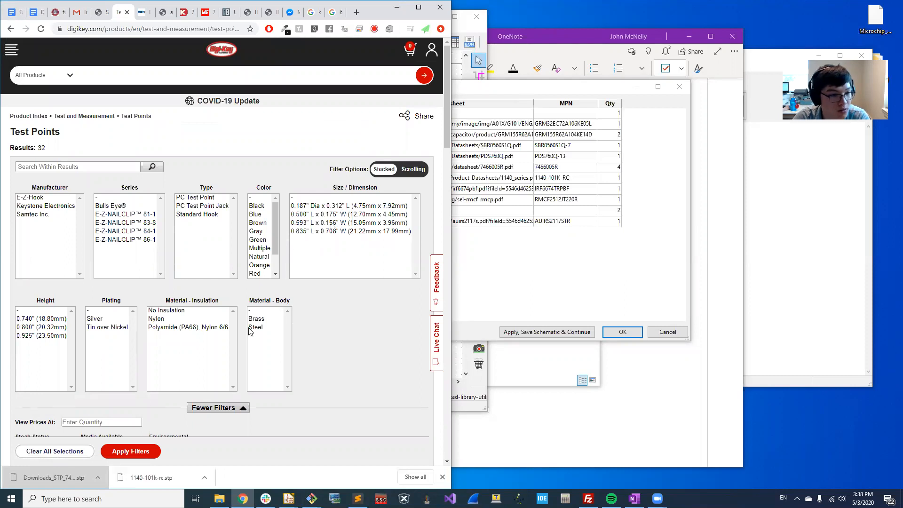
{"action": "scroll", "coordinate": [331, 301], "scroll_direction": "down", "scroll_amount": 1}
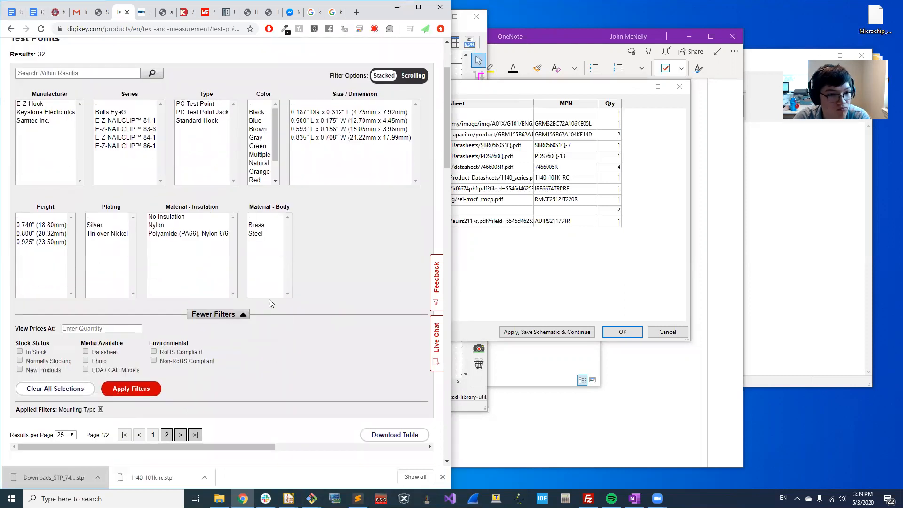
{"action": "scroll", "coordinate": [312, 300], "scroll_direction": "down", "scroll_amount": 6}
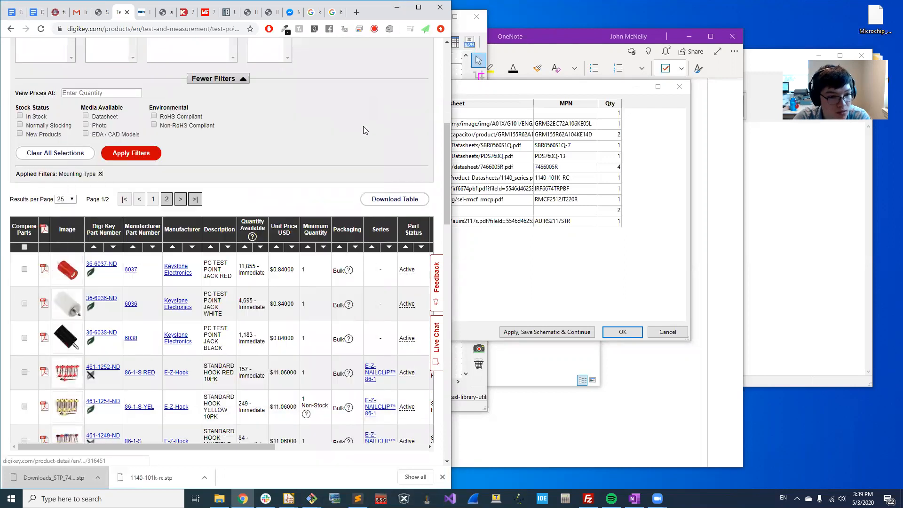
{"action": "scroll", "coordinate": [285, 232], "scroll_direction": "down", "scroll_amount": 4}
{"action": "scroll", "coordinate": [285, 232], "scroll_direction": "down", "scroll_amount": 6}
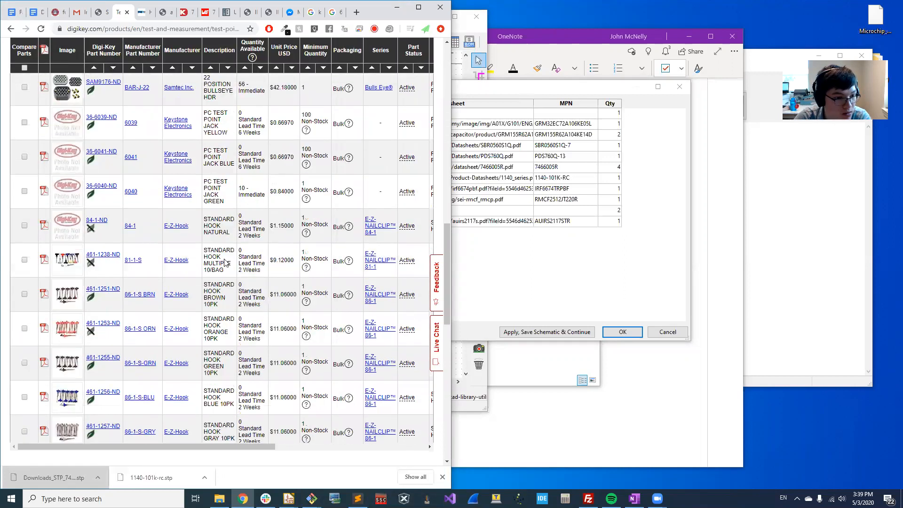
{"action": "scroll", "coordinate": [33, 325], "scroll_direction": "down", "scroll_amount": 3}
{"action": "scroll", "coordinate": [33, 326], "scroll_direction": "down", "scroll_amount": 3}
{"action": "scroll", "coordinate": [42, 317], "scroll_direction": "up", "scroll_amount": 10}
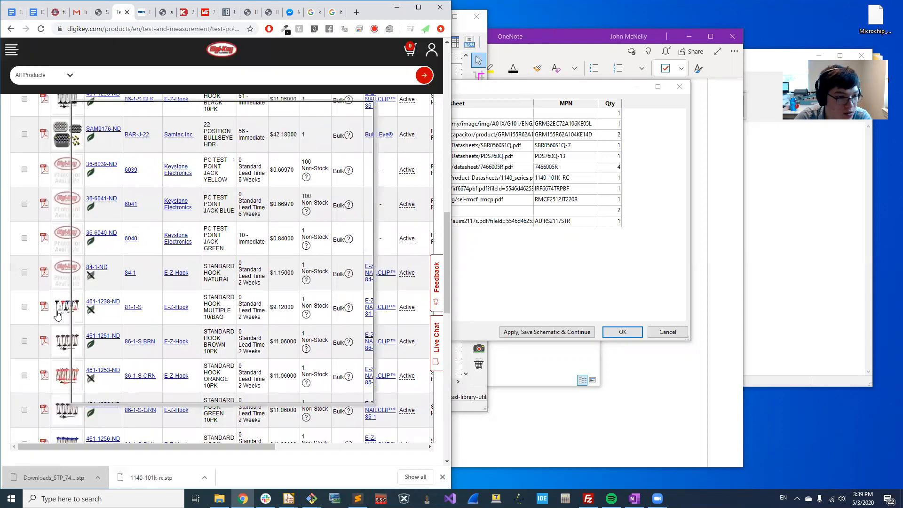
{"action": "scroll", "coordinate": [65, 285], "scroll_direction": "up", "scroll_amount": 1}
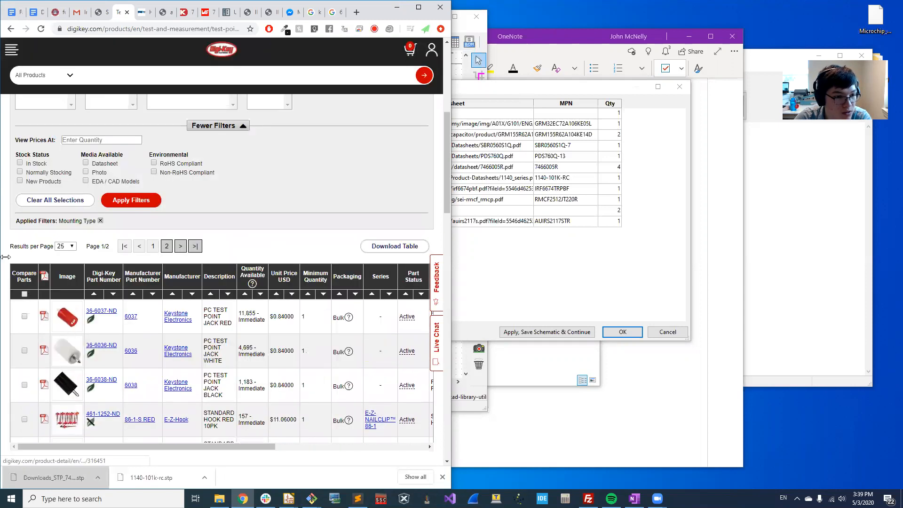
Remove the mounting type filter from the test points and expand the additional filters again
{"action": "left_click", "coordinate": [101, 221]}
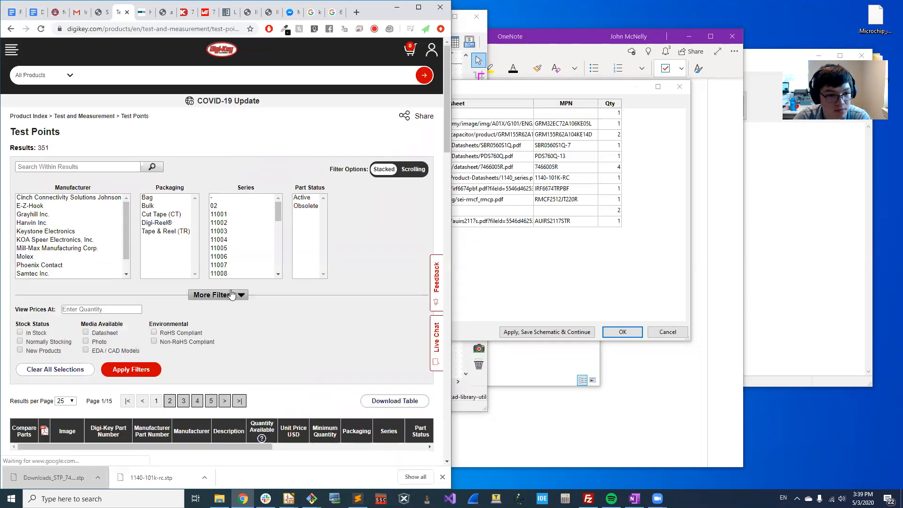
{"action": "left_click", "coordinate": [221, 294]}
{"action": "scroll", "coordinate": [356, 356], "scroll_direction": "down", "scroll_amount": 1}
{"action": "scroll", "coordinate": [356, 356], "scroll_direction": "down", "scroll_amount": 1}
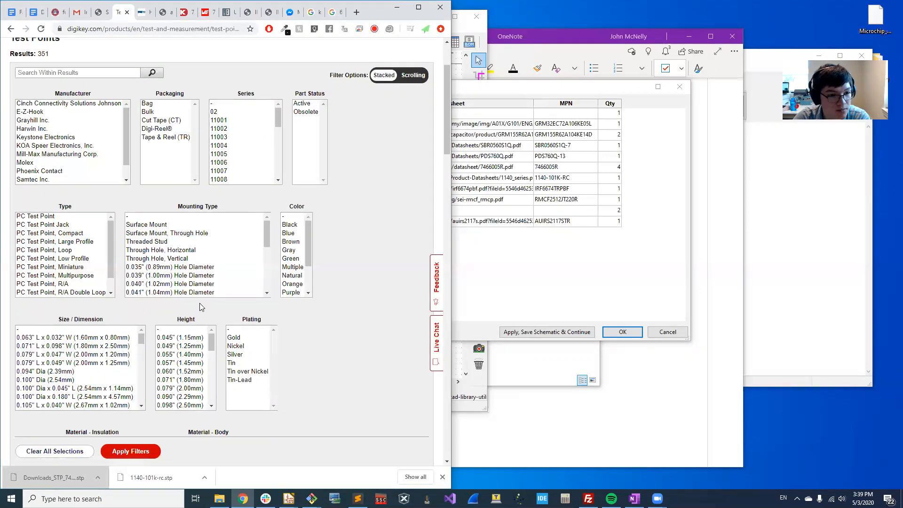
Look through the end of the test point results and open the second results page
{"action": "scroll", "coordinate": [199, 306], "scroll_direction": "down", "scroll_amount": 15}
{"action": "scroll", "coordinate": [157, 309], "scroll_direction": "down", "scroll_amount": 15}
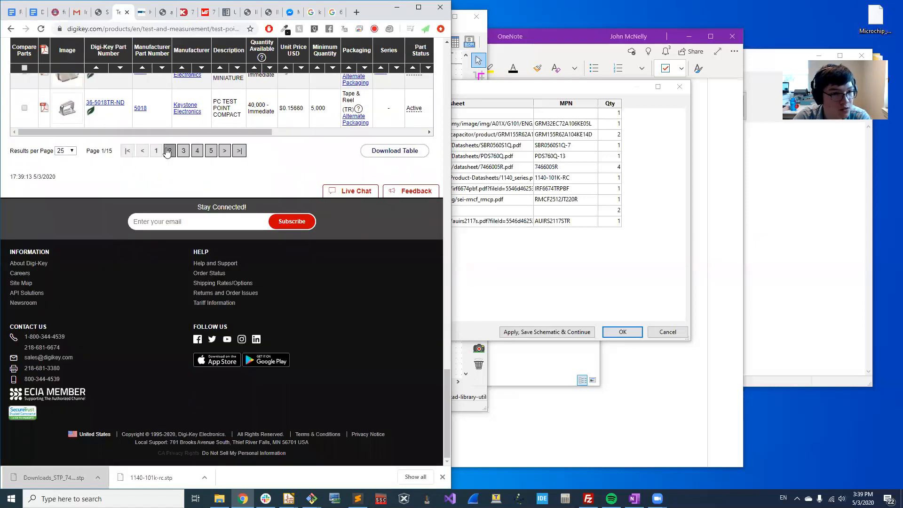
{"action": "left_click", "coordinate": [168, 151]}
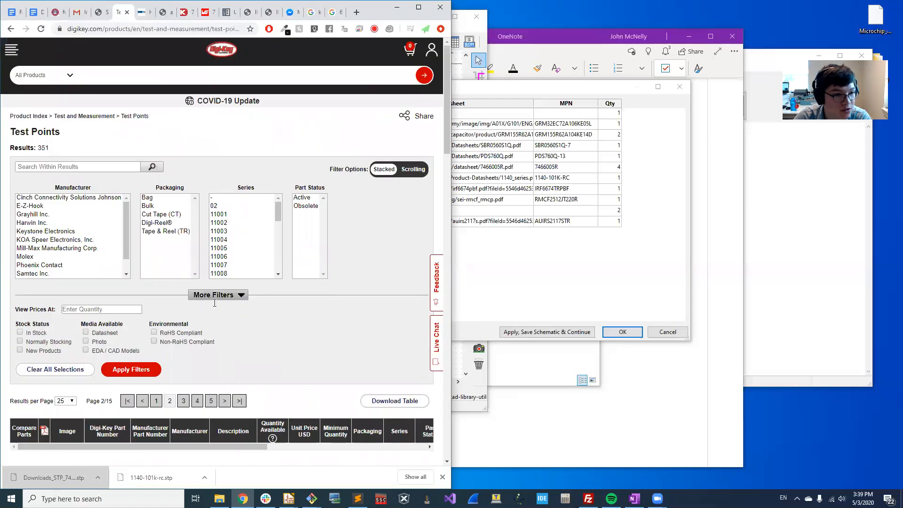
Expand the additional filters, filter the test points by the 0.039" (1.00mm) Hole Diameter mounting type, and examine the matching parts
{"action": "left_click", "coordinate": [214, 296]}
{"action": "scroll", "coordinate": [292, 266], "scroll_direction": "down", "scroll_amount": 3}
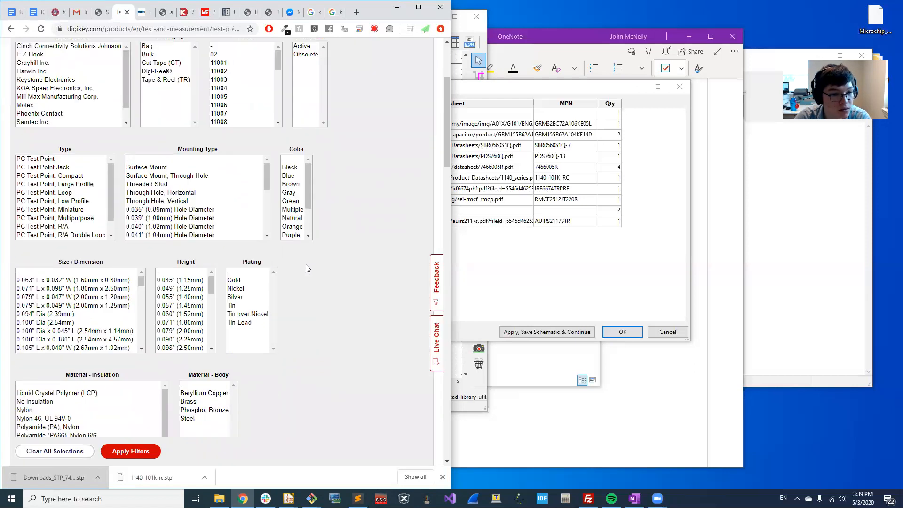
{"action": "scroll", "coordinate": [306, 264], "scroll_direction": "down", "scroll_amount": 3}
{"action": "scroll", "coordinate": [59, 287], "scroll_direction": "down", "scroll_amount": 1}
{"action": "scroll", "coordinate": [306, 198], "scroll_direction": "up", "scroll_amount": 2}
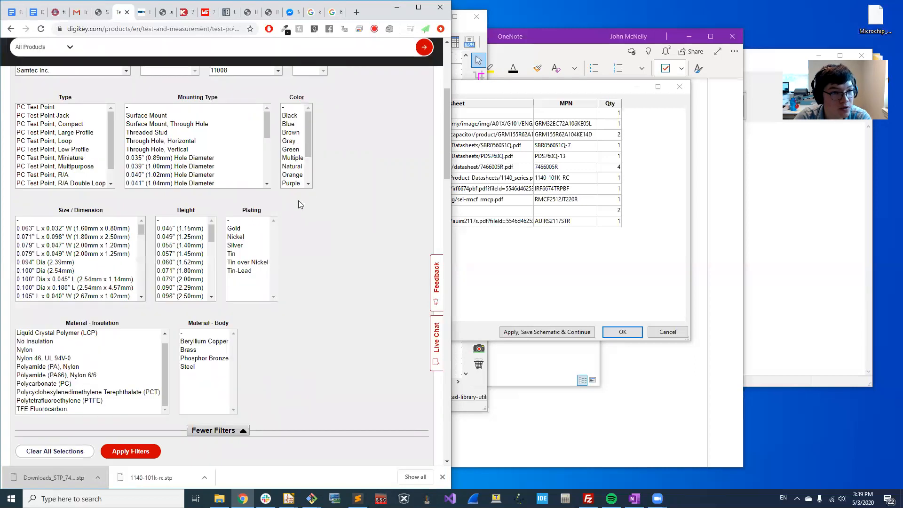
{"action": "left_click", "coordinate": [165, 181]}
{"action": "scroll", "coordinate": [346, 268], "scroll_direction": "down", "scroll_amount": 2}
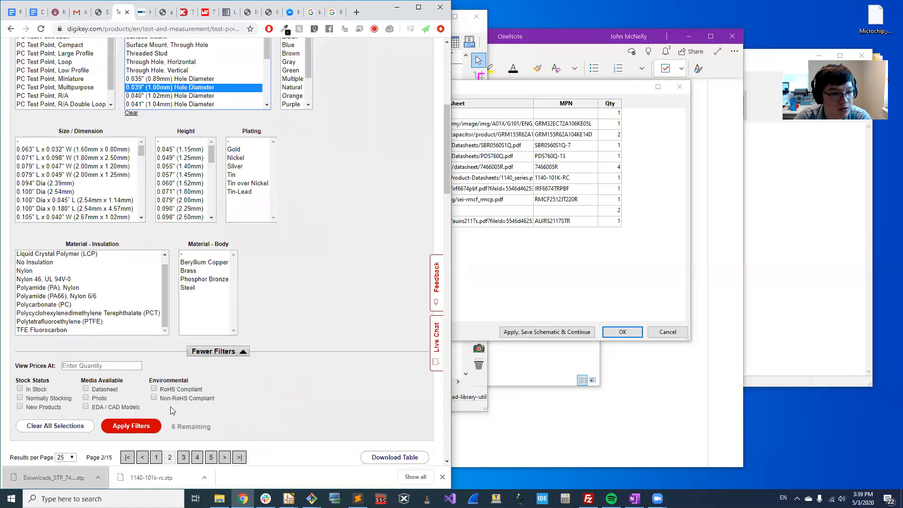
{"action": "left_click", "coordinate": [132, 432]}
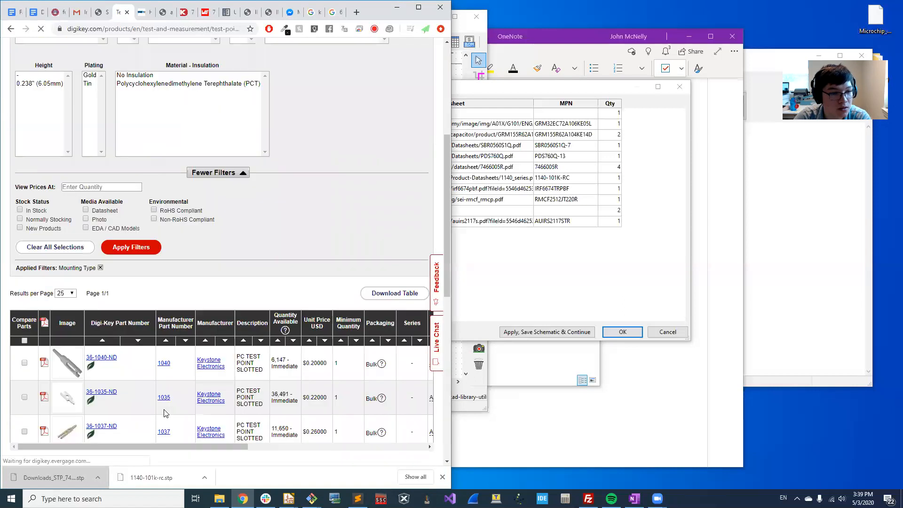
{"action": "scroll", "coordinate": [165, 413], "scroll_direction": "down", "scroll_amount": 6}
{"action": "mouse_move", "coordinate": [57, 185]}
Search the DigiKey catalog for "test point"
{"action": "scroll", "coordinate": [57, 185], "scroll_direction": "up", "scroll_amount": 10}
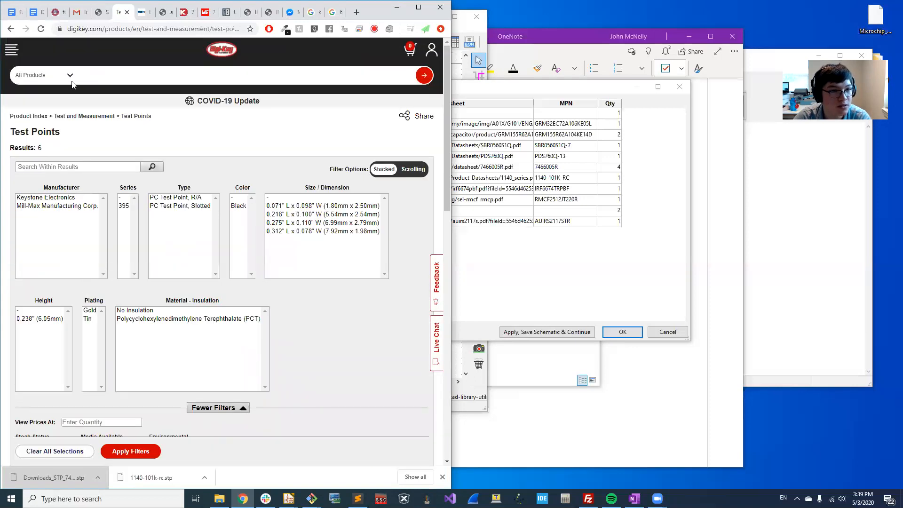
{"action": "left_click", "coordinate": [114, 70]}
{"action": "type", "text": "test point"}
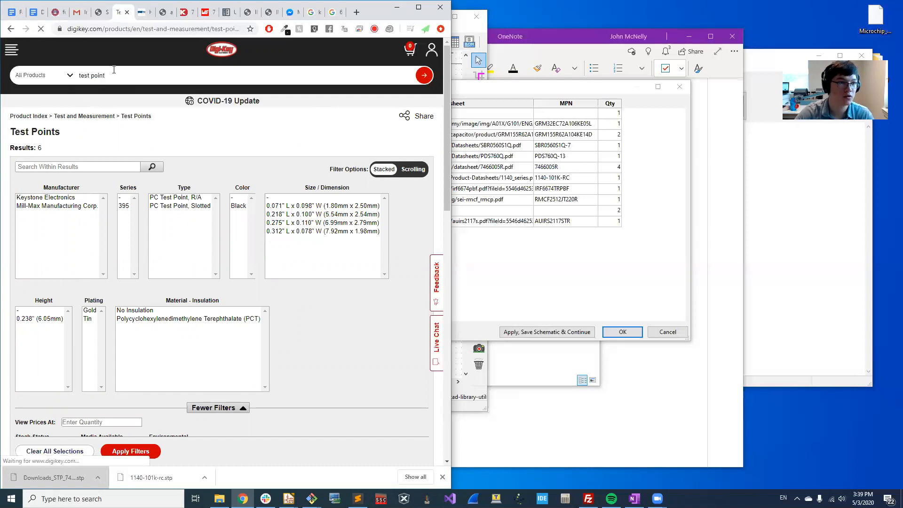
{"action": "key", "text": "Return"}
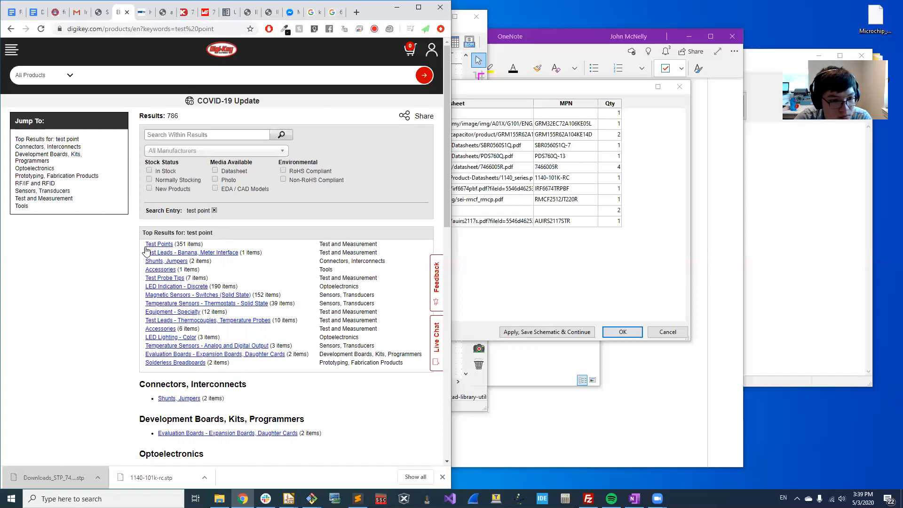
Open the Test Points category under Test and Measurement and remove the "test point" search term from its results
{"action": "scroll", "coordinate": [146, 302], "scroll_direction": "down", "scroll_amount": 5}
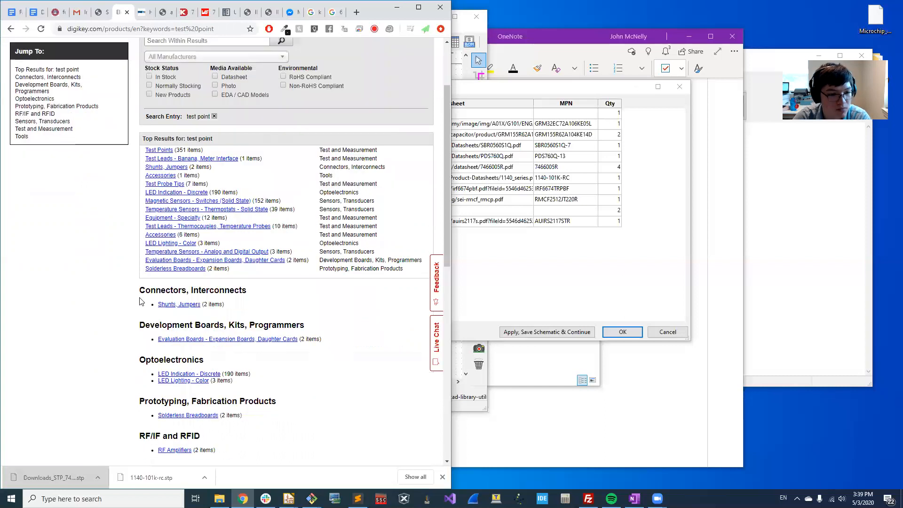
{"action": "scroll", "coordinate": [168, 287], "scroll_direction": "down", "scroll_amount": 3}
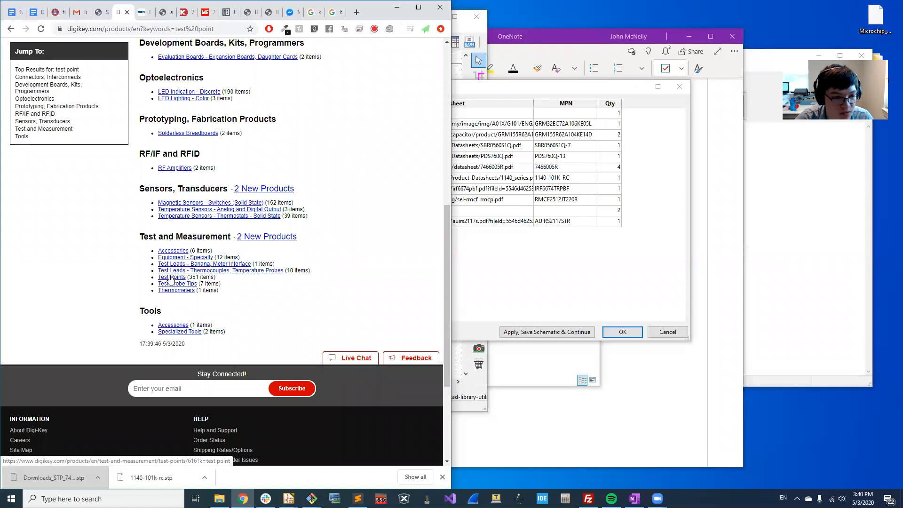
{"action": "left_click", "coordinate": [171, 278]}
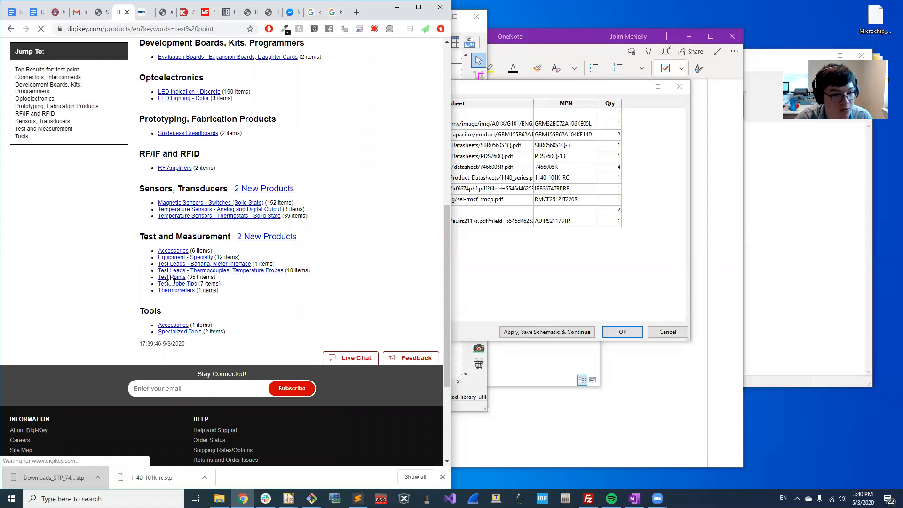
{"action": "scroll", "coordinate": [84, 165], "scroll_direction": "down", "scroll_amount": 5}
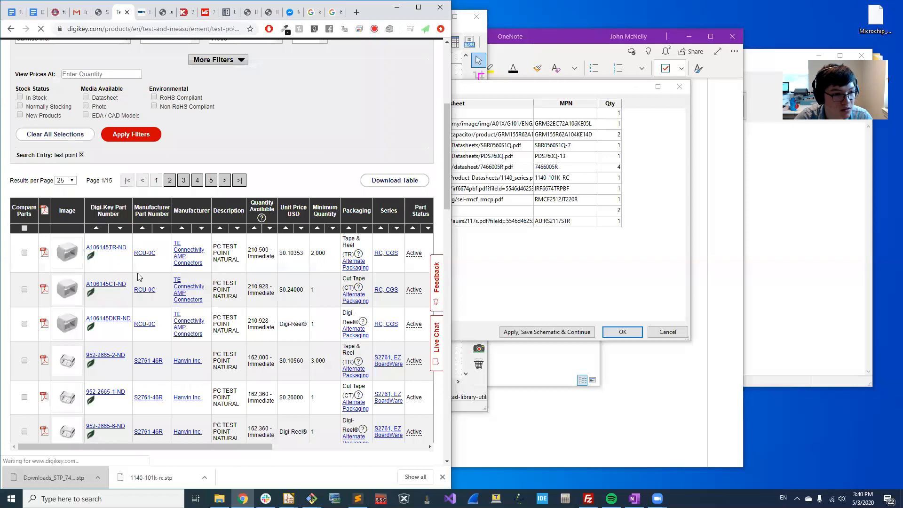
{"action": "left_click", "coordinate": [81, 155]}
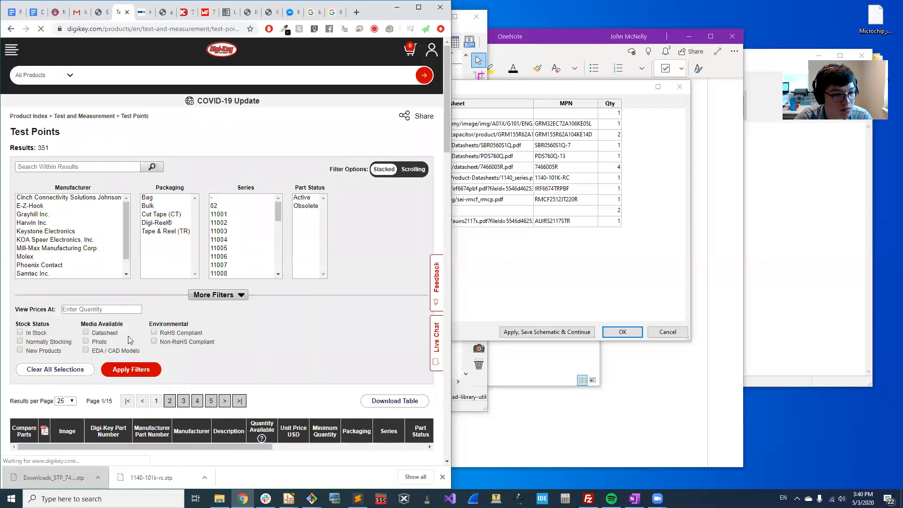
Filter the full Test Points list by the 0.039" (1.00mm) Hole Diameter mounting type again and review the parts
{"action": "scroll", "coordinate": [130, 340], "scroll_direction": "down", "scroll_amount": 20}
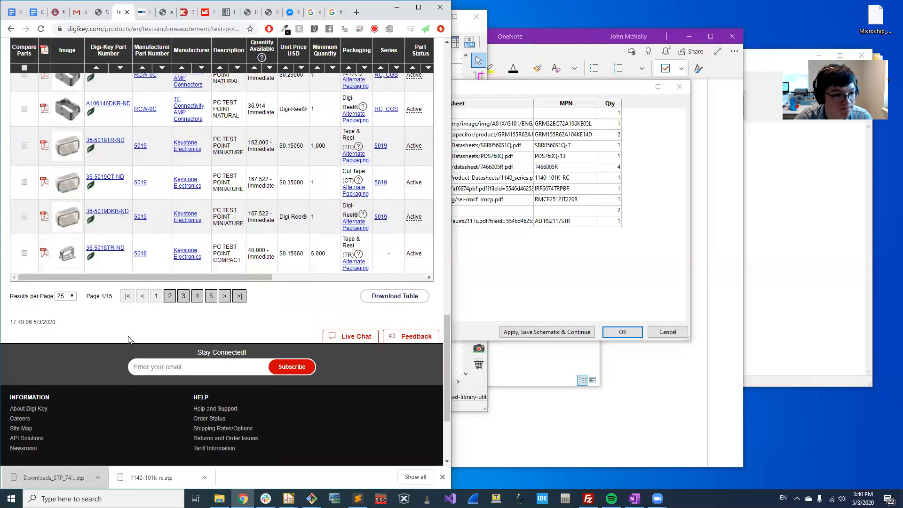
{"action": "scroll", "coordinate": [130, 339], "scroll_direction": "up", "scroll_amount": 20}
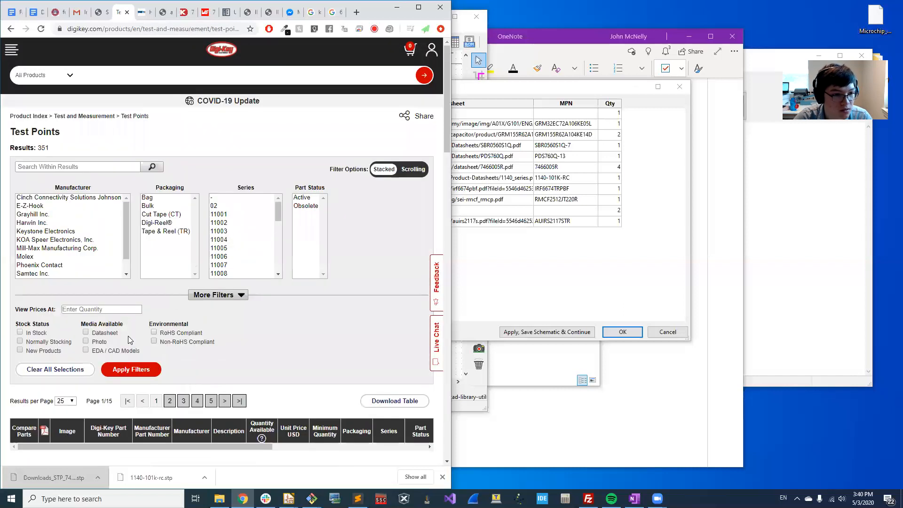
{"action": "left_click", "coordinate": [212, 296]}
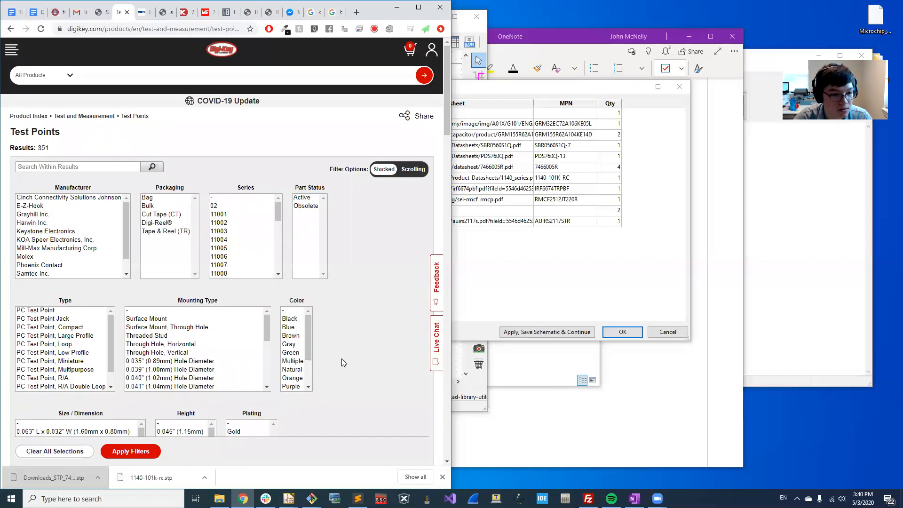
{"action": "left_click", "coordinate": [167, 370]}
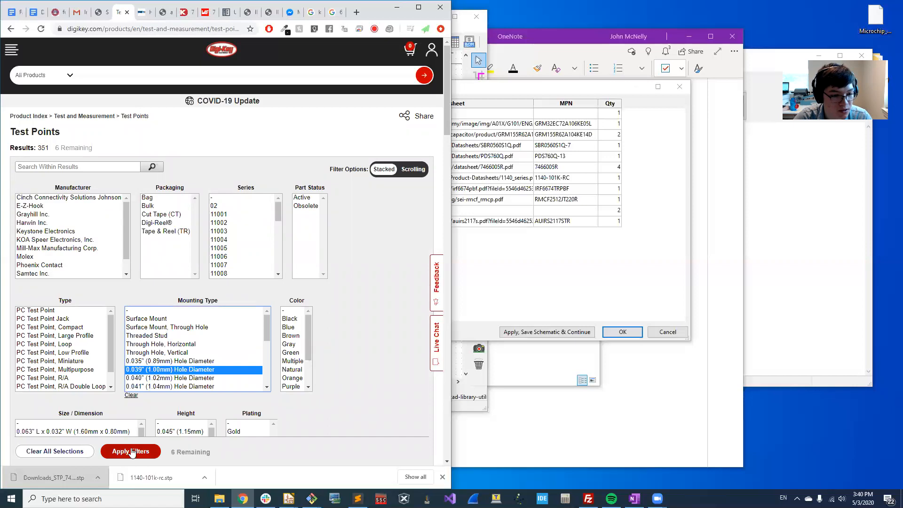
{"action": "left_click", "coordinate": [132, 451]}
{"action": "scroll", "coordinate": [66, 211], "scroll_direction": "down", "scroll_amount": 10}
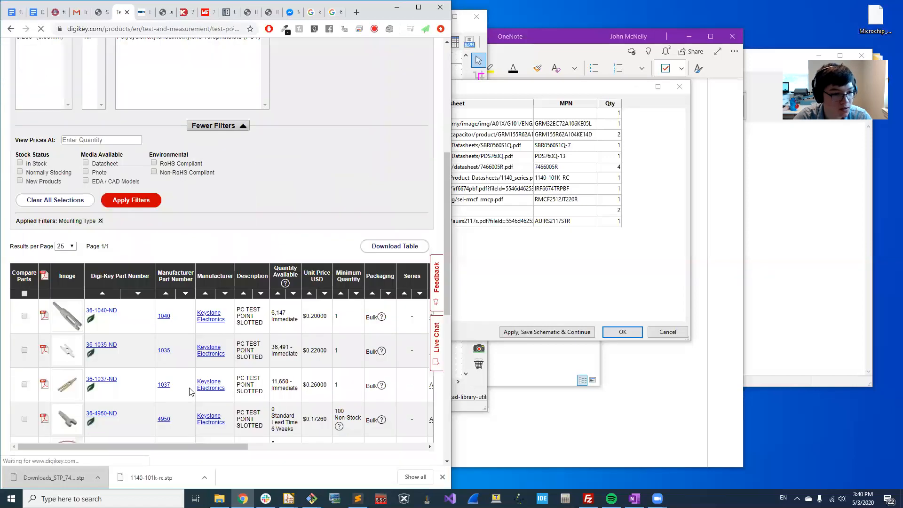
Search all DigiKey products for "test loop" and look over the resulting categories
{"action": "scroll", "coordinate": [107, 221], "scroll_direction": "up", "scroll_amount": 10}
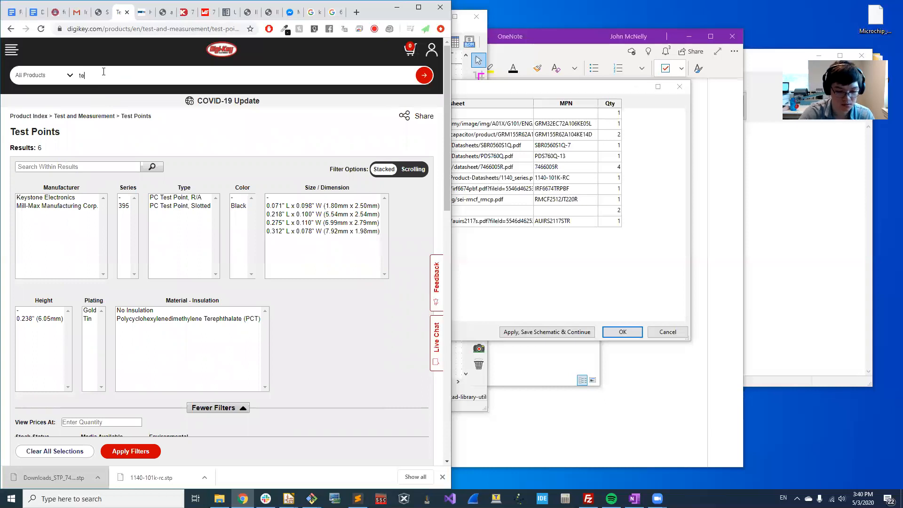
{"action": "key", "text": "Return"}
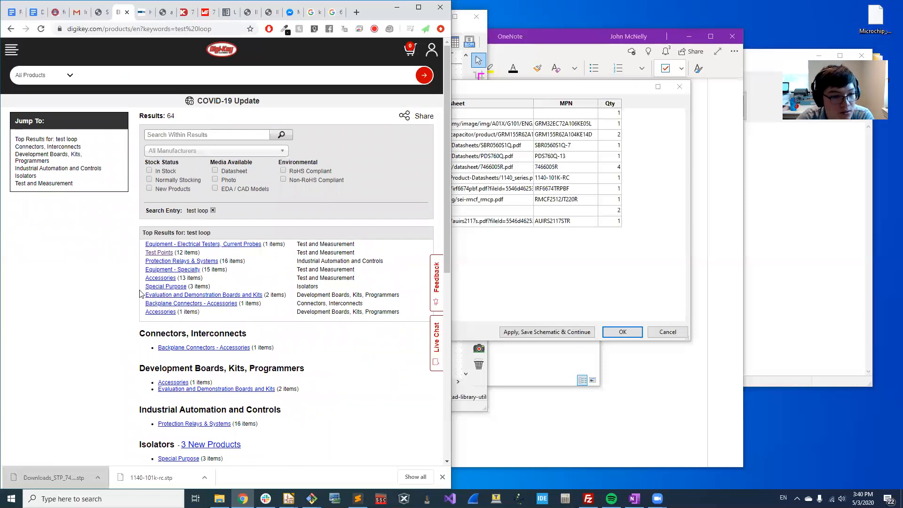
{"action": "scroll", "coordinate": [259, 225], "scroll_direction": "down", "scroll_amount": 1}
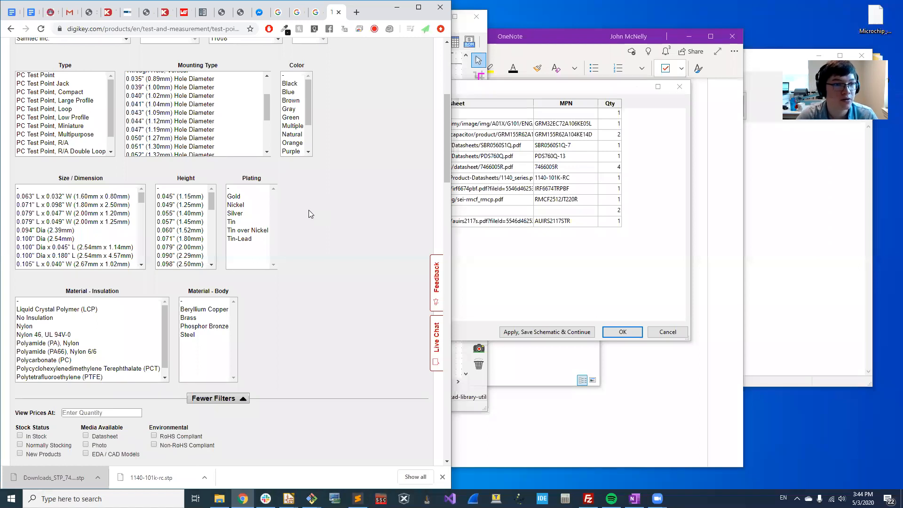
Select 0.039" (1.00mm) Hole Diameter as the mounting type for the test points
{"action": "scroll", "coordinate": [308, 210], "scroll_direction": "up", "scroll_amount": 1}
{"action": "left_click", "coordinate": [153, 135]}
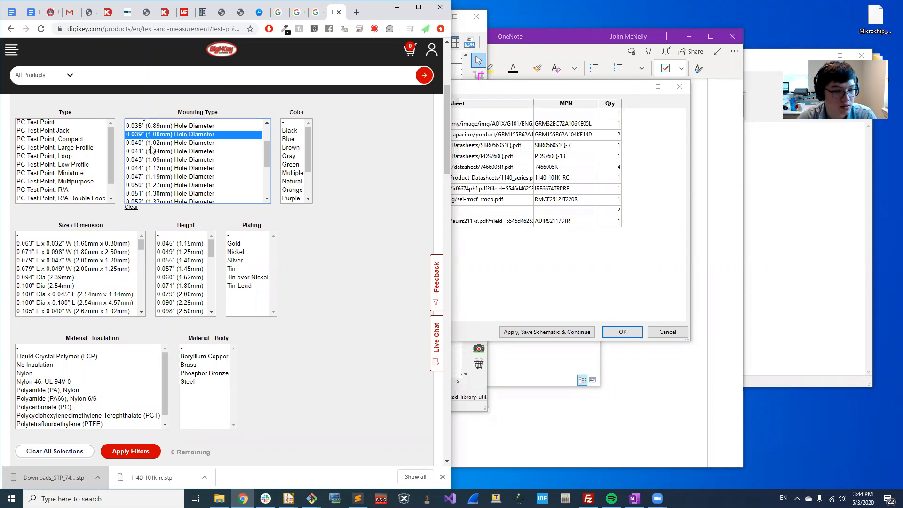
Filter the Digi-Key test points to mounting types from 0.039" through 0.043" hole diameter and check the remaining options
{"action": "left_click", "coordinate": [168, 160], "text": "shift"}
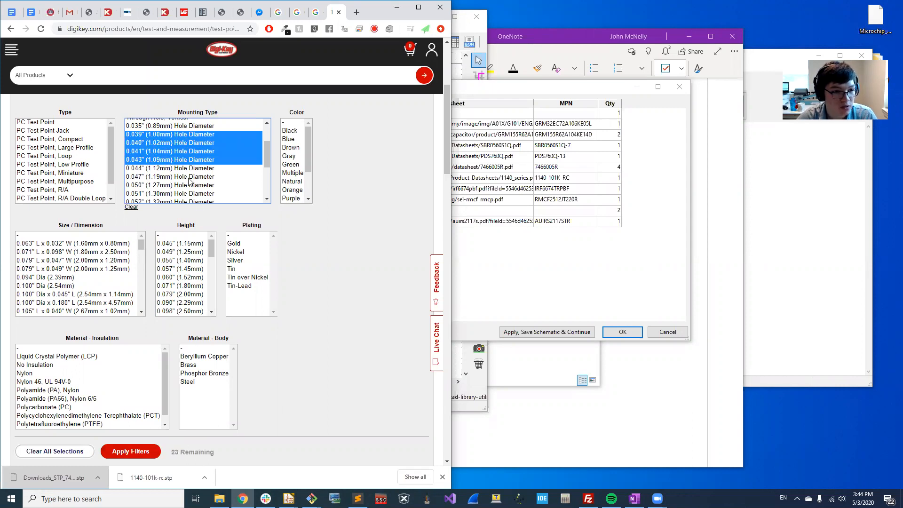
{"action": "left_click", "coordinate": [142, 452]}
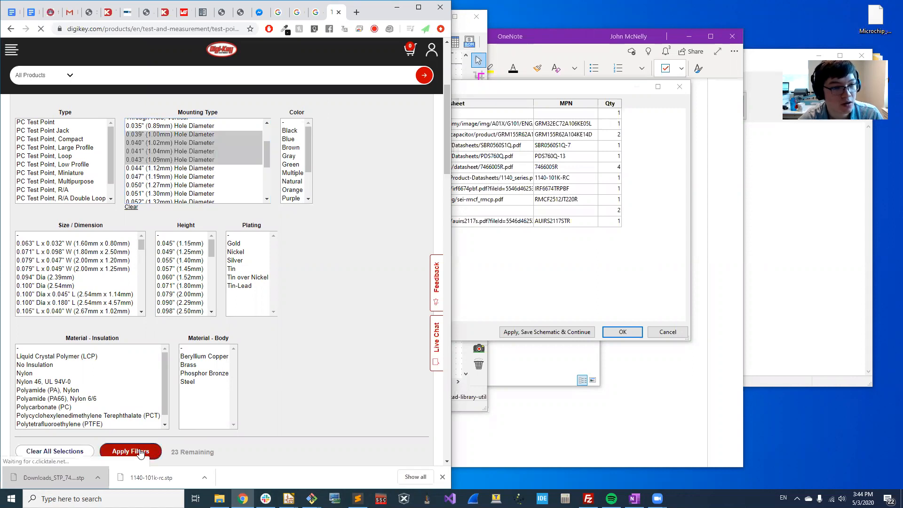
{"action": "scroll", "coordinate": [251, 378], "scroll_direction": "down", "scroll_amount": 8}
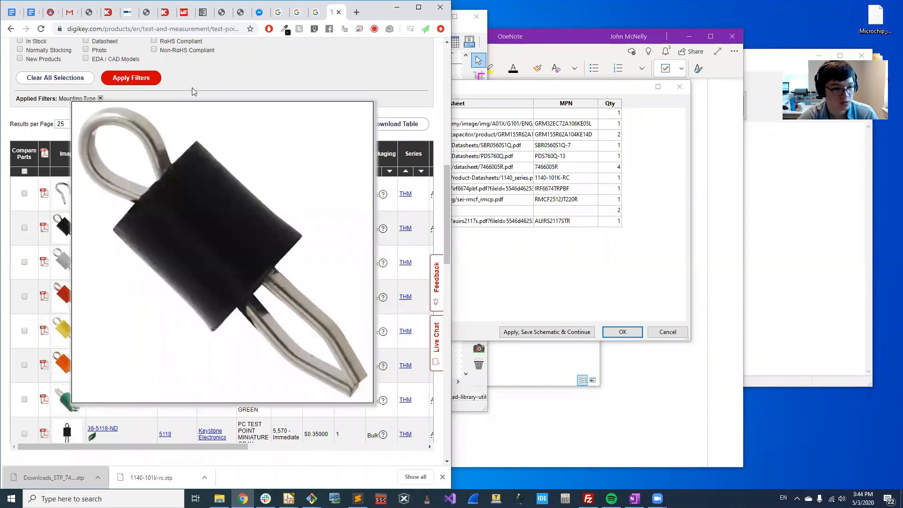
{"action": "scroll", "coordinate": [108, 174], "scroll_direction": "up", "scroll_amount": 8}
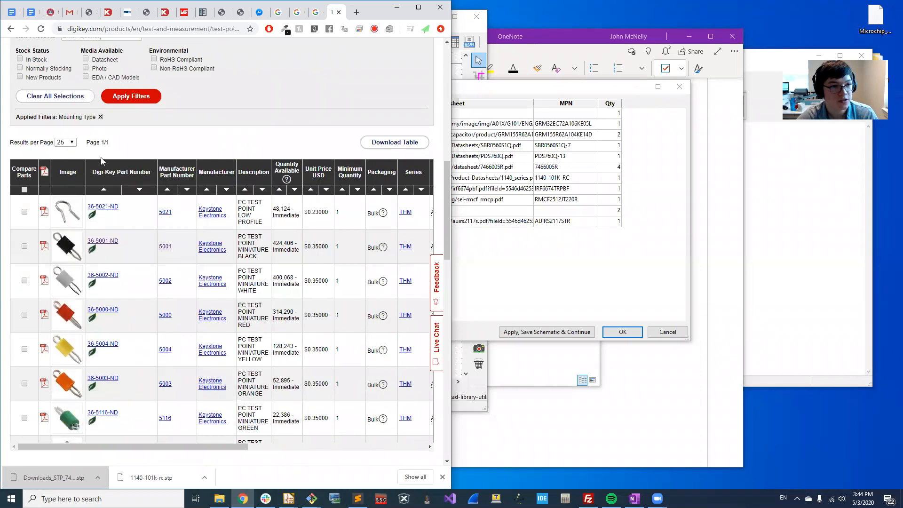
{"action": "scroll", "coordinate": [111, 163], "scroll_direction": "up", "scroll_amount": 1}
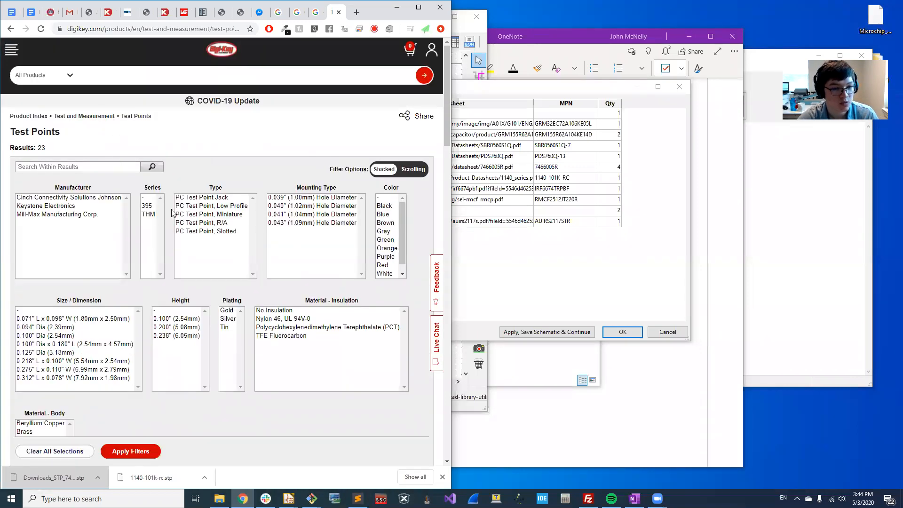
Review the filtered test points, sort them by highest quantity available, and open the white Keystone 5002 product page
{"action": "scroll", "coordinate": [191, 274], "scroll_direction": "down", "scroll_amount": 4}
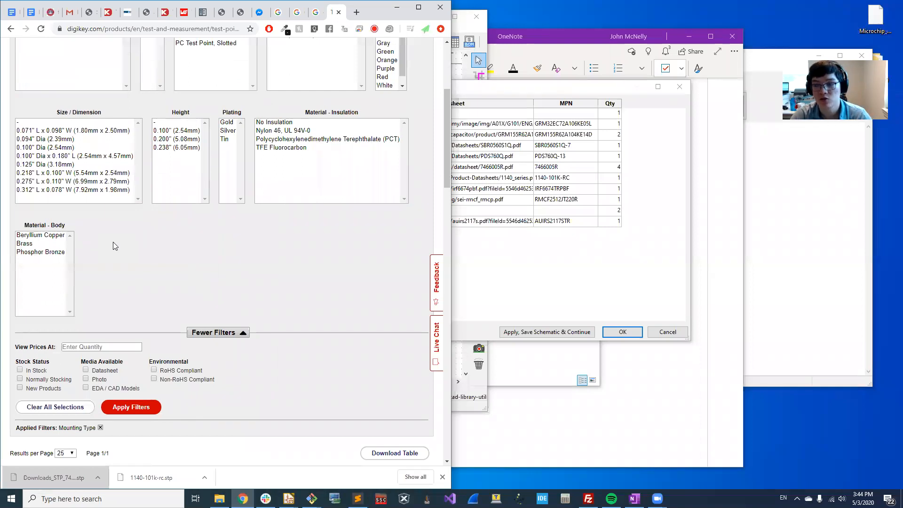
{"action": "scroll", "coordinate": [113, 241], "scroll_direction": "down", "scroll_amount": 6}
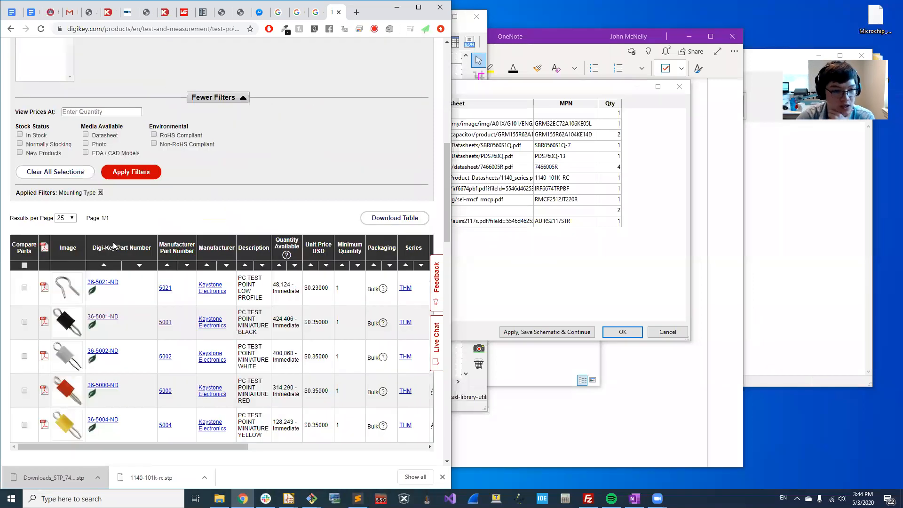
{"action": "scroll", "coordinate": [112, 246], "scroll_direction": "down", "scroll_amount": 3}
{"action": "mouse_move", "coordinate": [78, 223]}
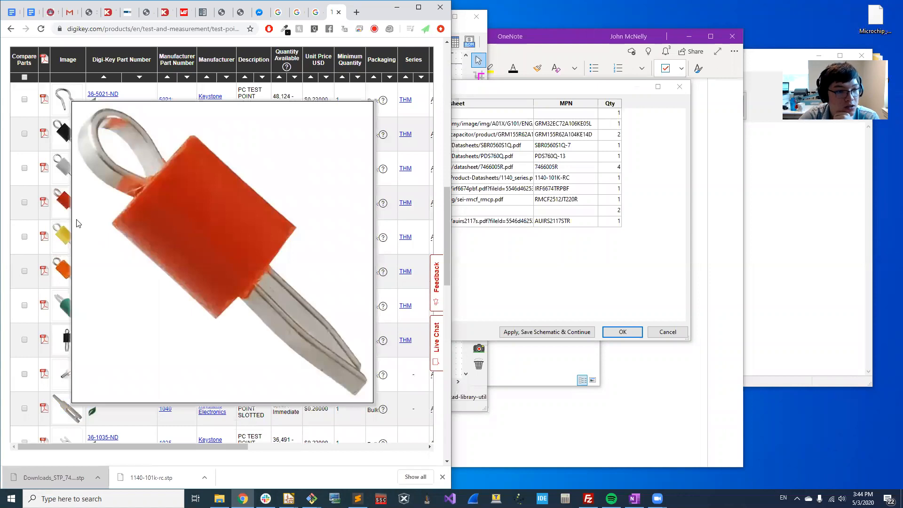
{"action": "scroll", "coordinate": [66, 301], "scroll_direction": "down", "scroll_amount": 7}
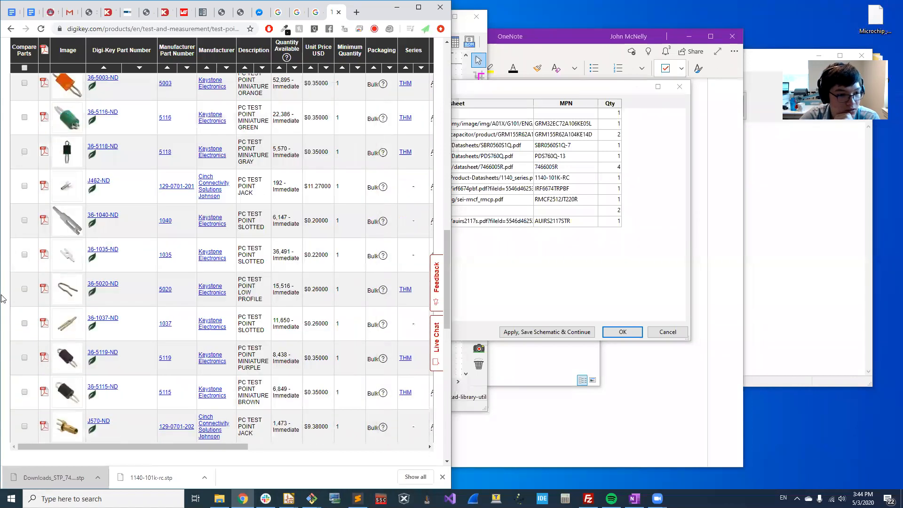
{"action": "scroll", "coordinate": [16, 292], "scroll_direction": "down", "scroll_amount": 2}
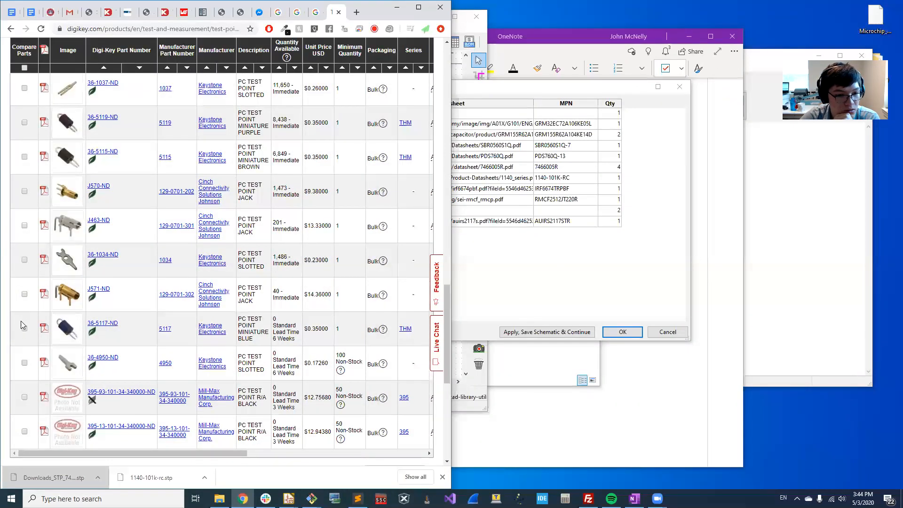
{"action": "scroll", "coordinate": [47, 329], "scroll_direction": "up", "scroll_amount": 10}
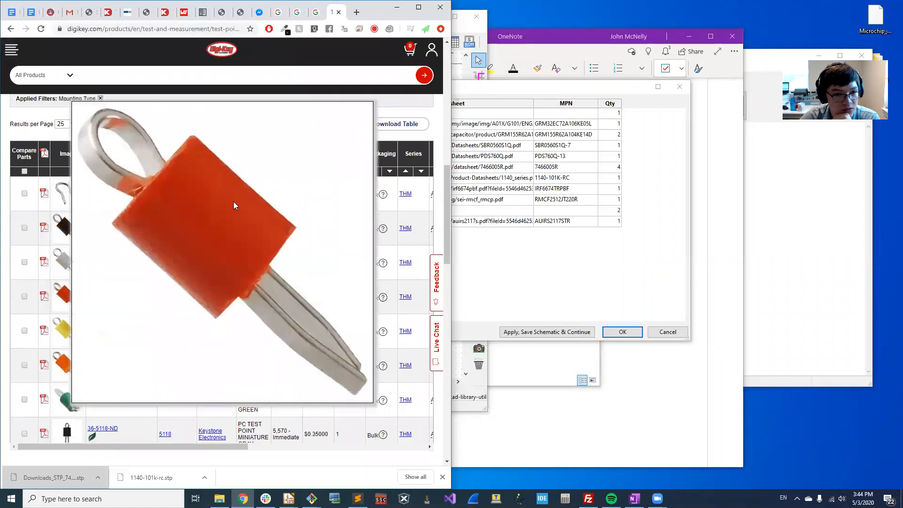
{"action": "left_click", "coordinate": [294, 172]}
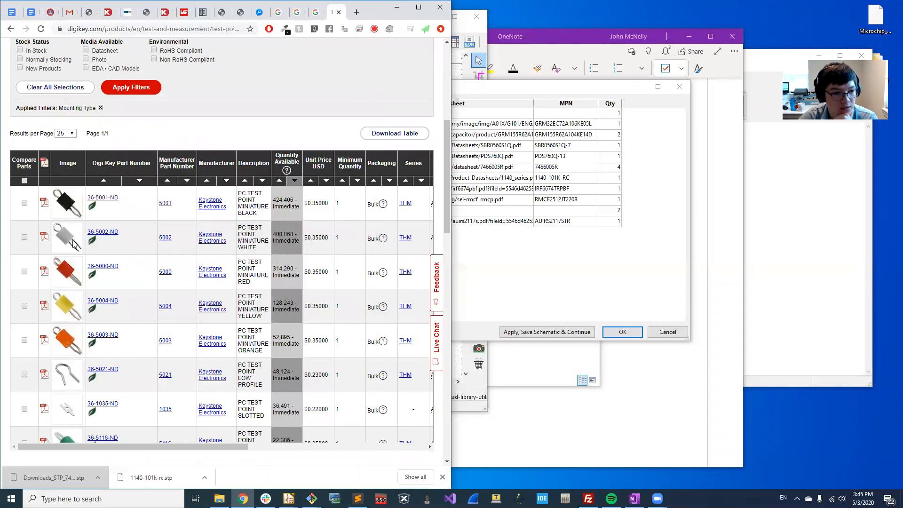
{"action": "left_click", "coordinate": [54, 239]}
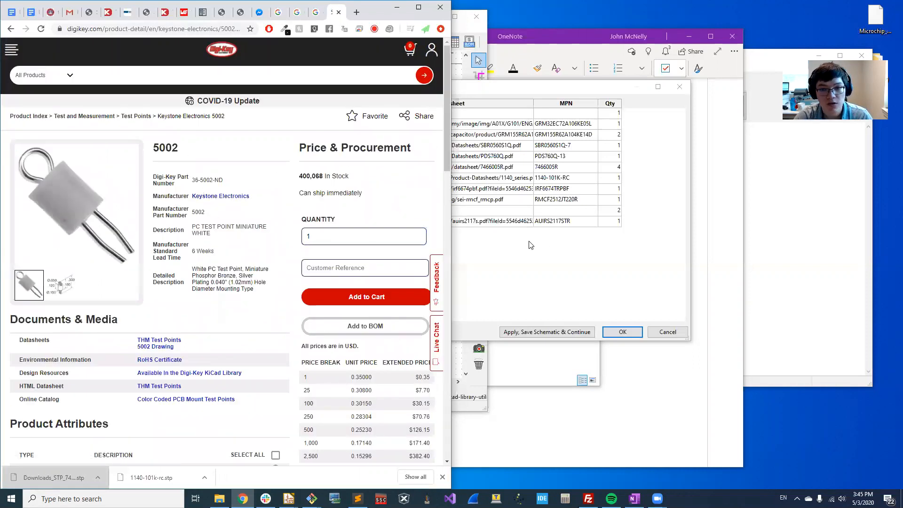
Set the MPN of test points TP1 and TP2 to 5002 in the KiCad symbol fields table
{"action": "left_click", "coordinate": [573, 195]}
{"action": "left_click", "coordinate": [560, 211]}
{"action": "type", "text": "5002"}
Copy the 5002 Drawing link address from Digi-Key and enter it as the datasheet for TP1 and TP2
{"action": "left_click", "coordinate": [4, 162]}
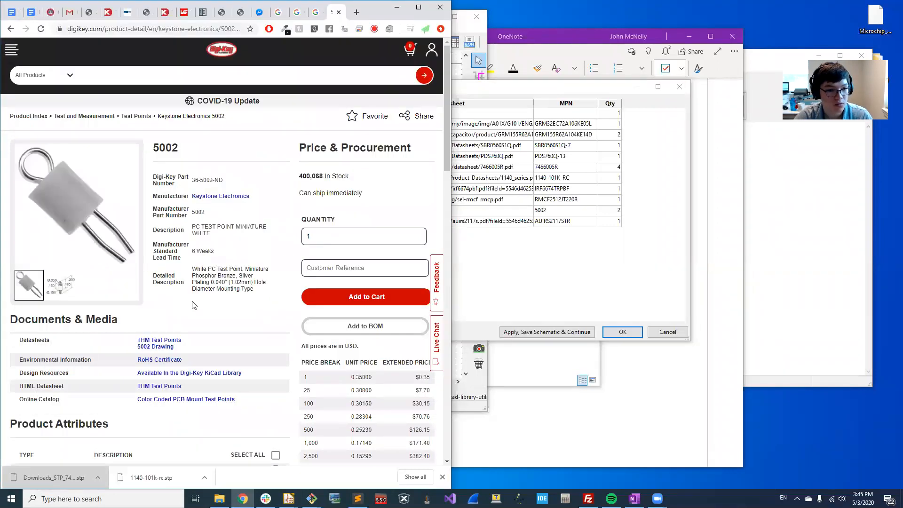
{"action": "right_click", "coordinate": [164, 346]}
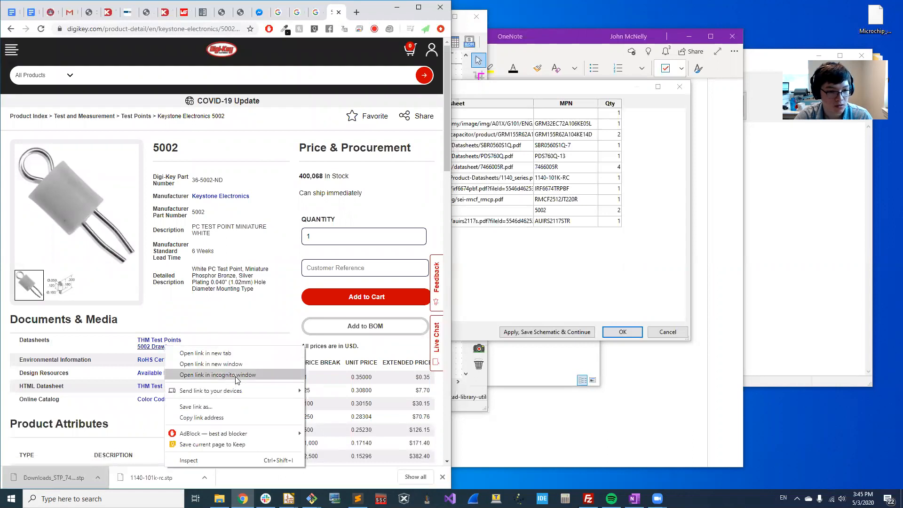
{"action": "left_click", "coordinate": [230, 418]}
{"action": "left_click", "coordinate": [455, 221]}
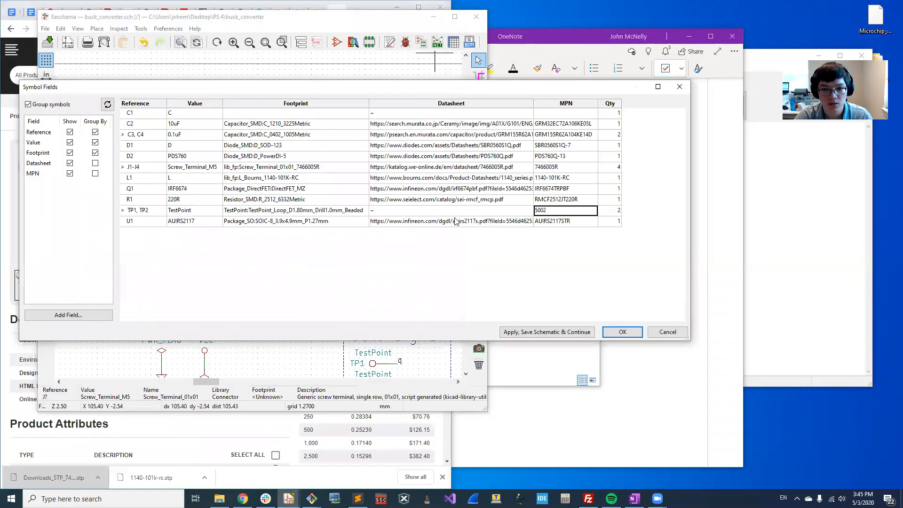
{"action": "left_click", "coordinate": [418, 211]}
{"action": "key", "text": "ctrl+v"}
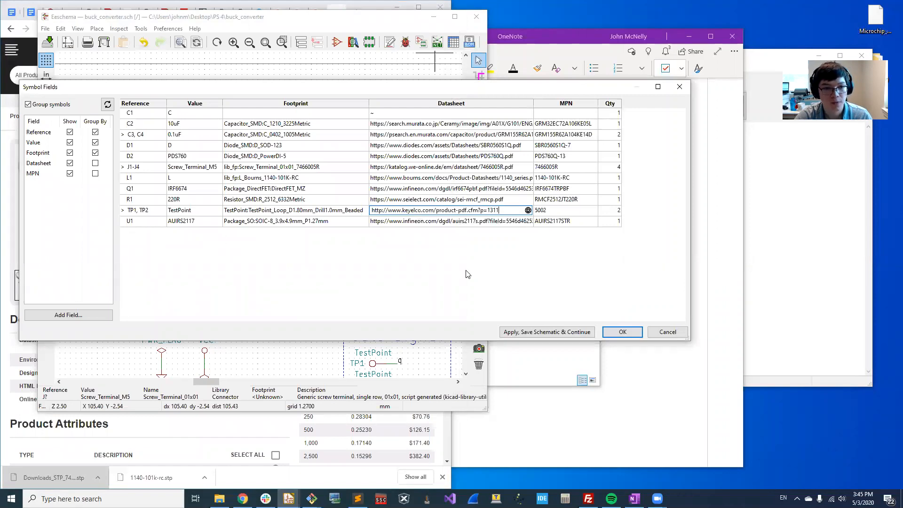
Check the output capacitor's part number in the OneNote buck converter figure and search Digi-Key for ffb44e0476k
{"action": "left_click", "coordinate": [563, 32]}
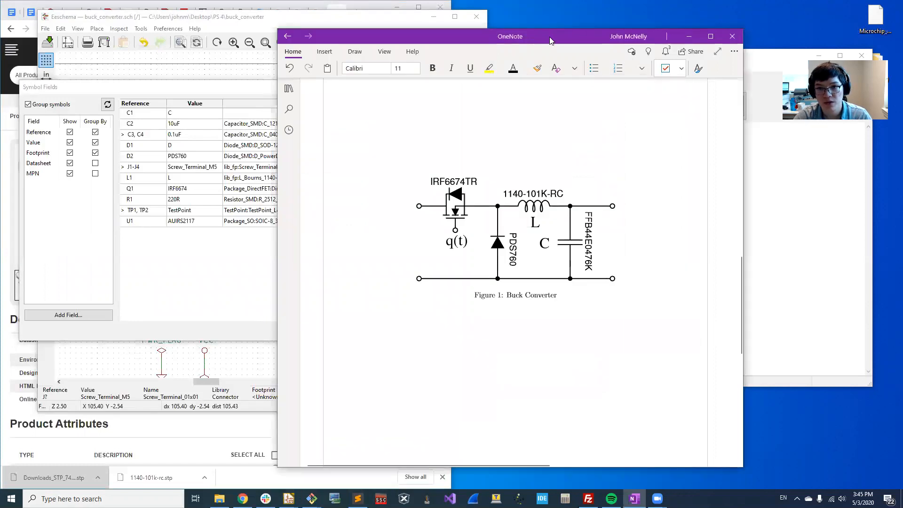
{"action": "left_click_drag", "start_coordinate": [550, 39], "coordinate": [601, 35]}
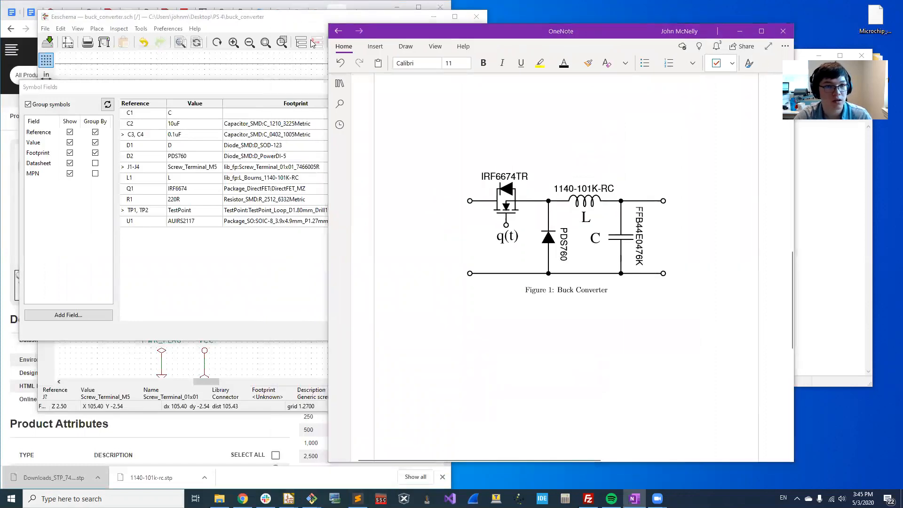
{"action": "key", "text": "alt+Tab"}
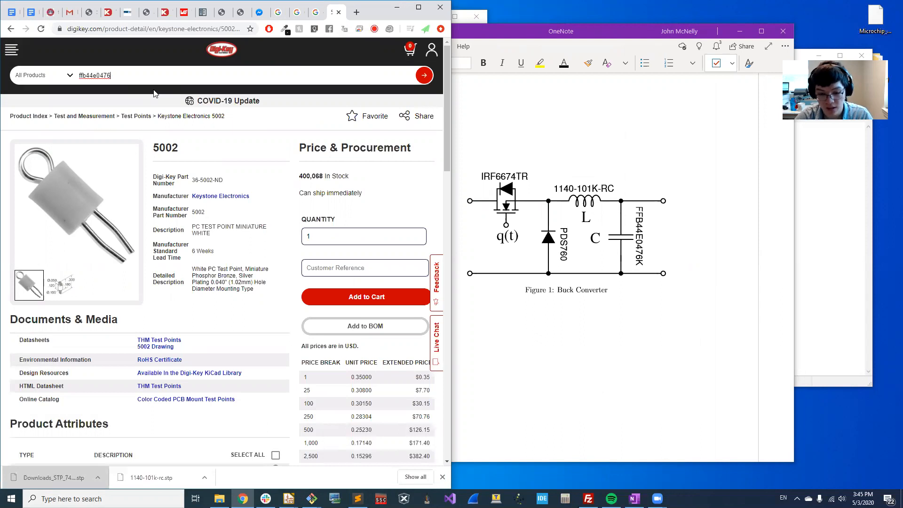
{"action": "type", "text": "k"}
{"action": "key", "text": "Return"}
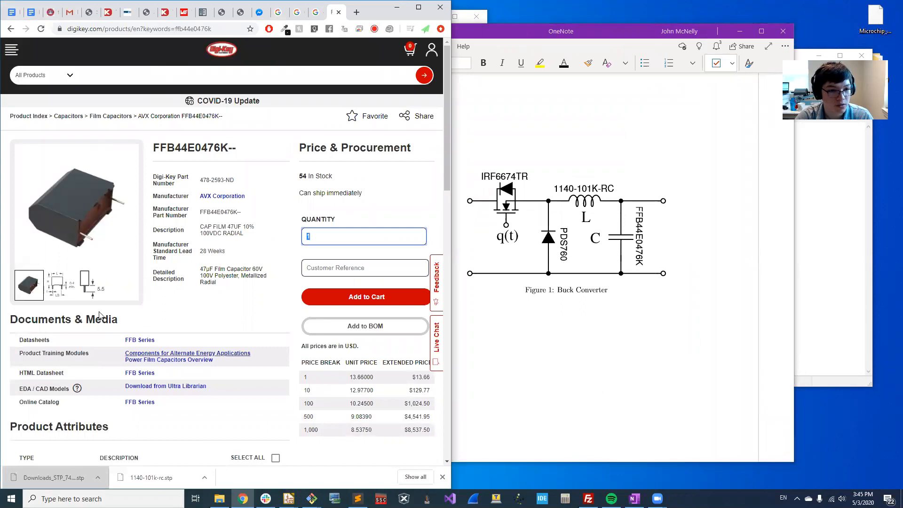
Look over the FFB44E0476K capacitor's drawing thumbnails, FFB Series datasheet link and available CAD models on its product page
{"action": "left_click", "coordinate": [57, 288]}
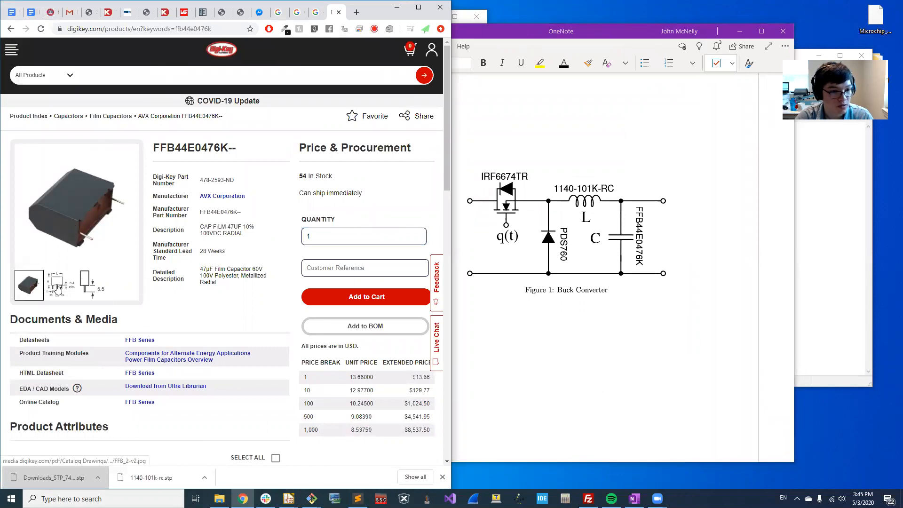
{"action": "left_click", "coordinate": [38, 285]}
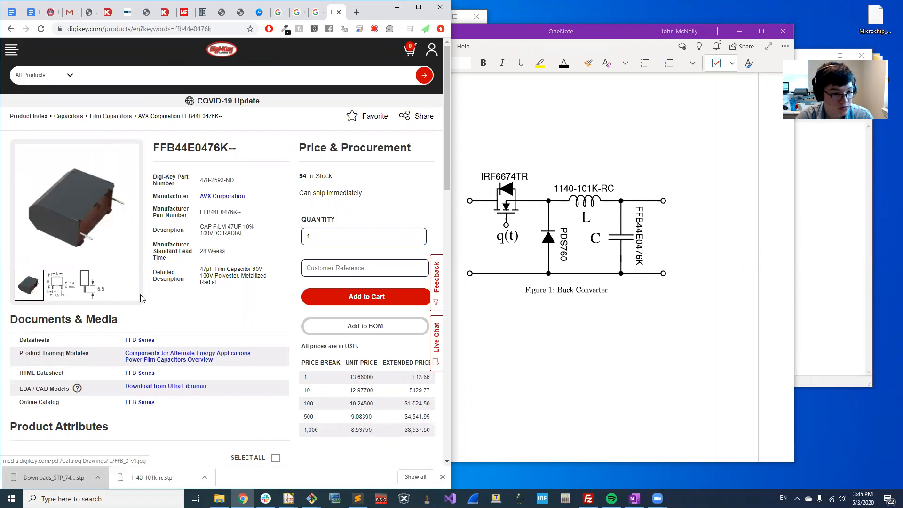
{"action": "left_click", "coordinate": [132, 340]}
{"action": "key", "text": "ctrl+shift+Tab"}
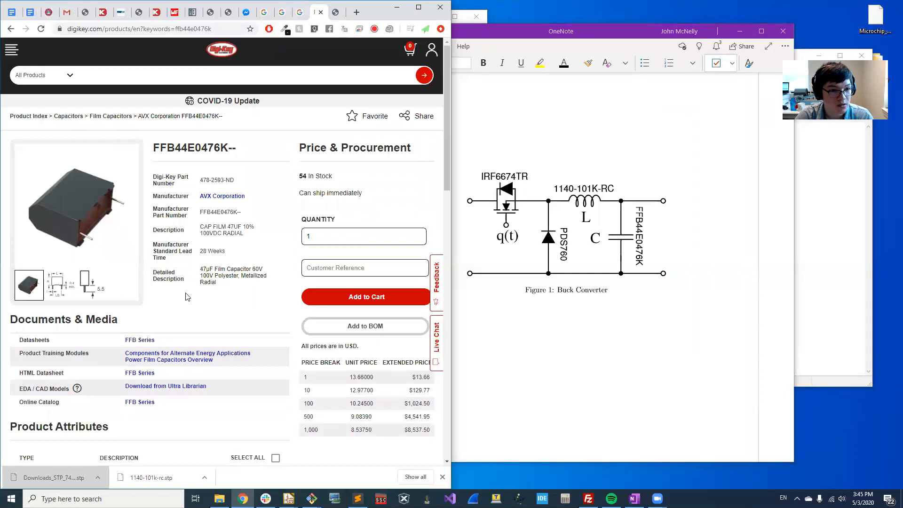
{"action": "scroll", "coordinate": [185, 297], "scroll_direction": "down", "scroll_amount": 2}
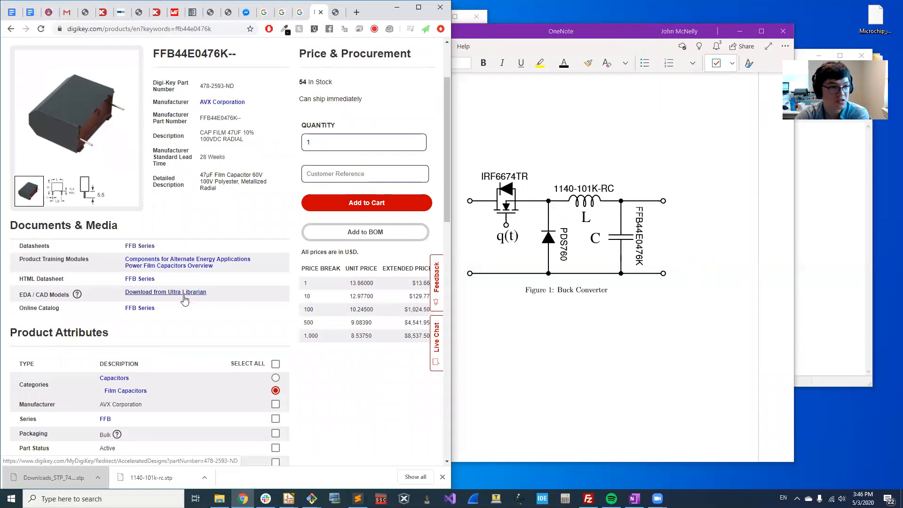
Copy the capacitor's manufacturer part number FFB44E0476K-- into the MPN field of C1 in the KiCad symbol fields table
{"action": "mouse_move", "coordinate": [262, 136]}
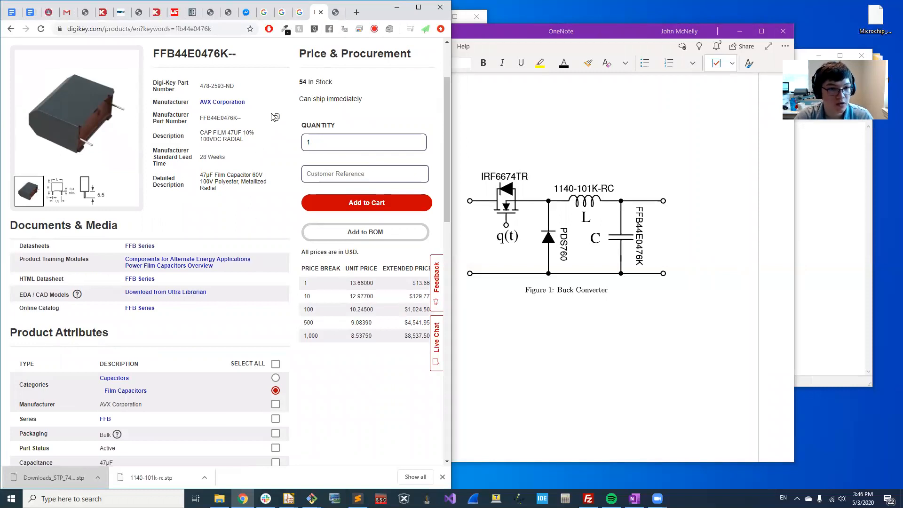
{"action": "left_click", "coordinate": [289, 498]}
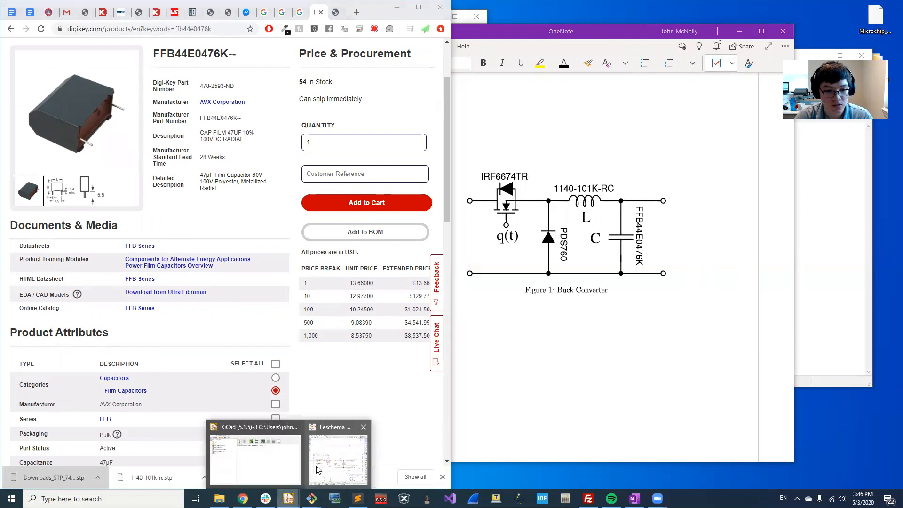
{"action": "left_click", "coordinate": [318, 469]}
{"action": "double_click", "coordinate": [559, 115]}
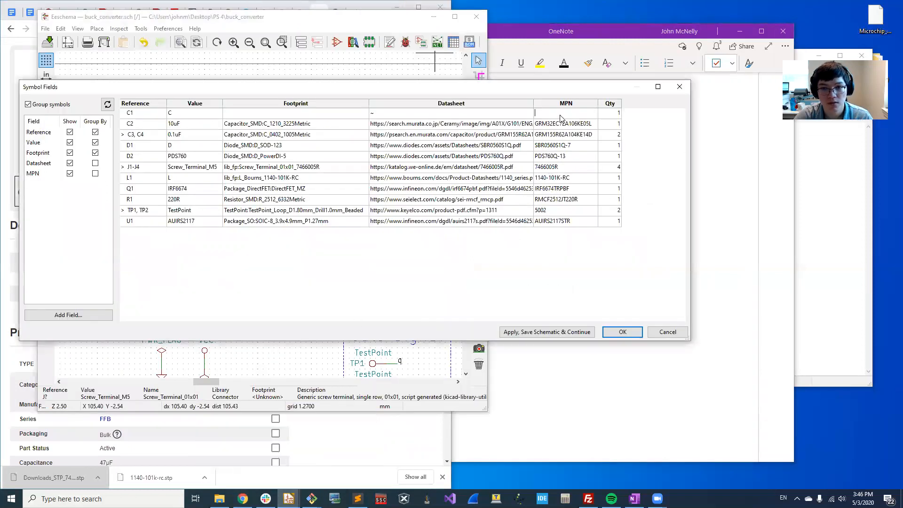
{"action": "key", "text": "ctrl+v"}
Copy the FFB Series datasheet link address from Digi-Key and enter it as the datasheet for C1
{"action": "left_click", "coordinate": [8, 153]}
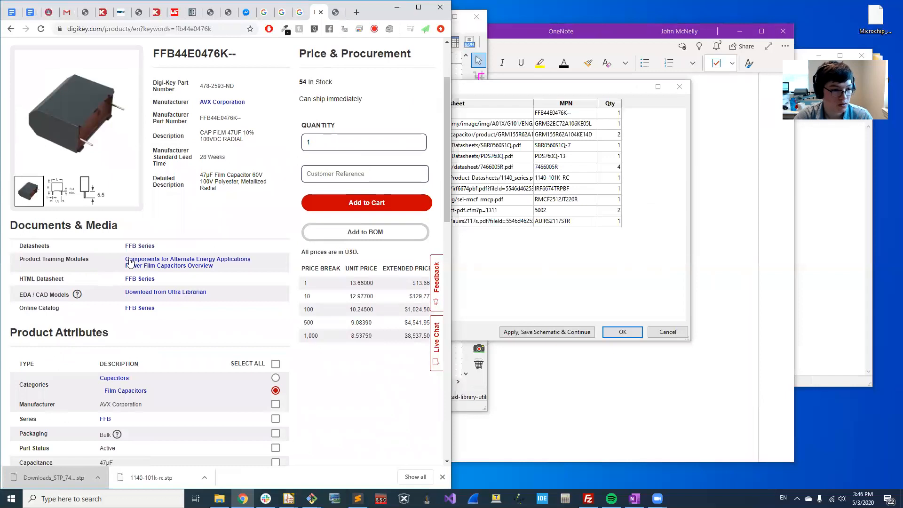
{"action": "right_click", "coordinate": [141, 247]}
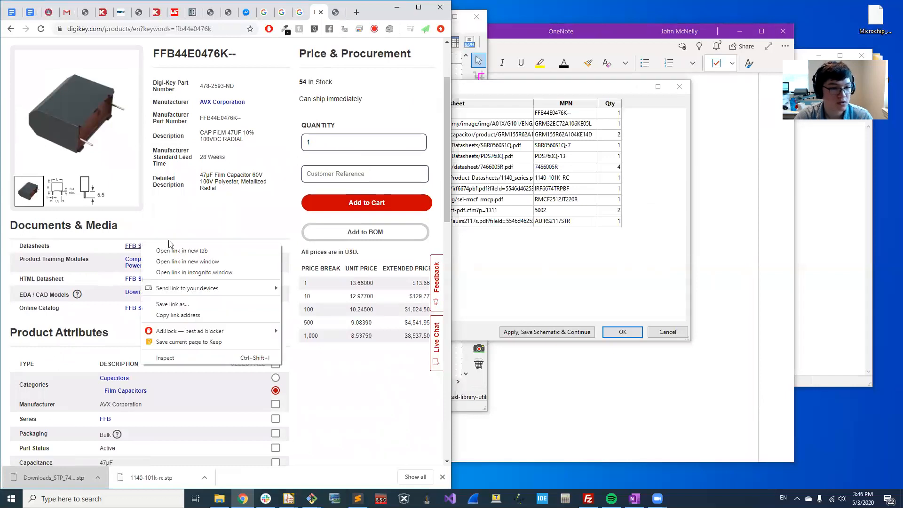
{"action": "left_click", "coordinate": [187, 315]}
{"action": "double_click", "coordinate": [492, 118]}
{"action": "key", "text": "ctrl+v"}
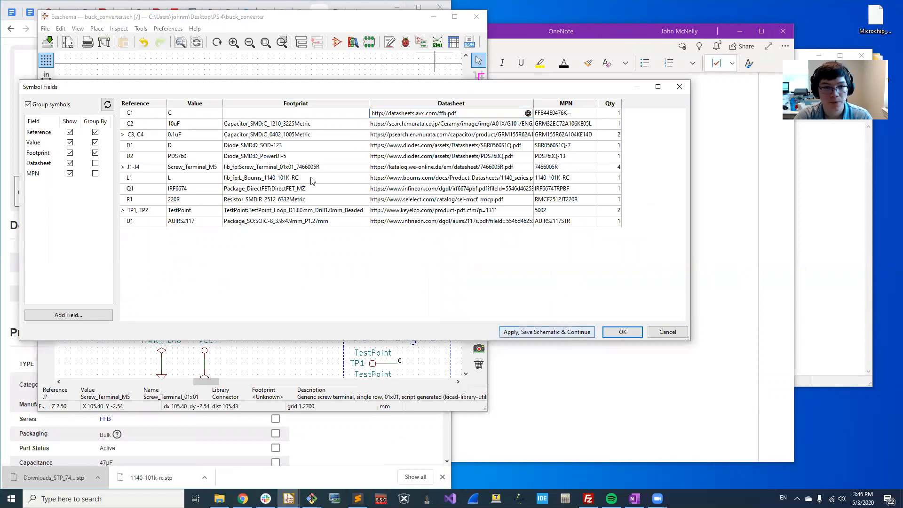
Open the FFB Series datasheet from Digi-Key and examine its ordering code, case size drawings and dimensions table
{"action": "left_click", "coordinate": [3, 142]}
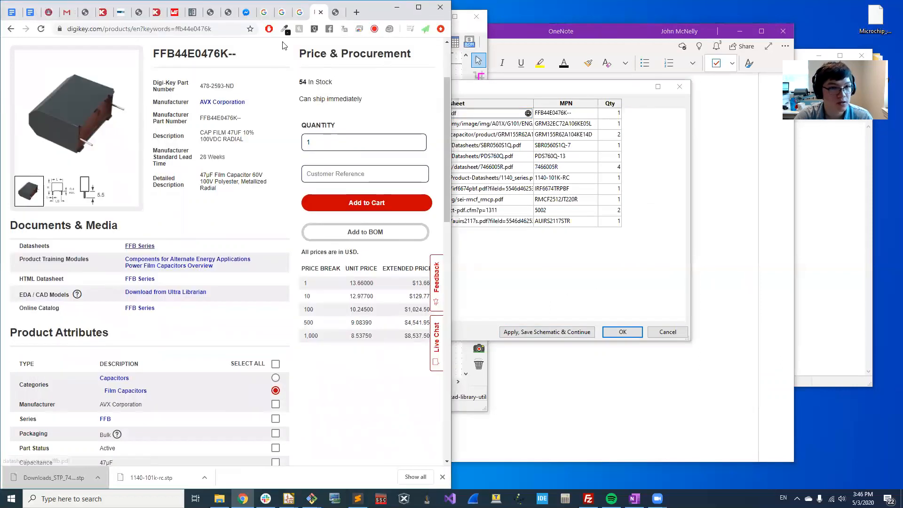
{"action": "left_click", "coordinate": [140, 247]}
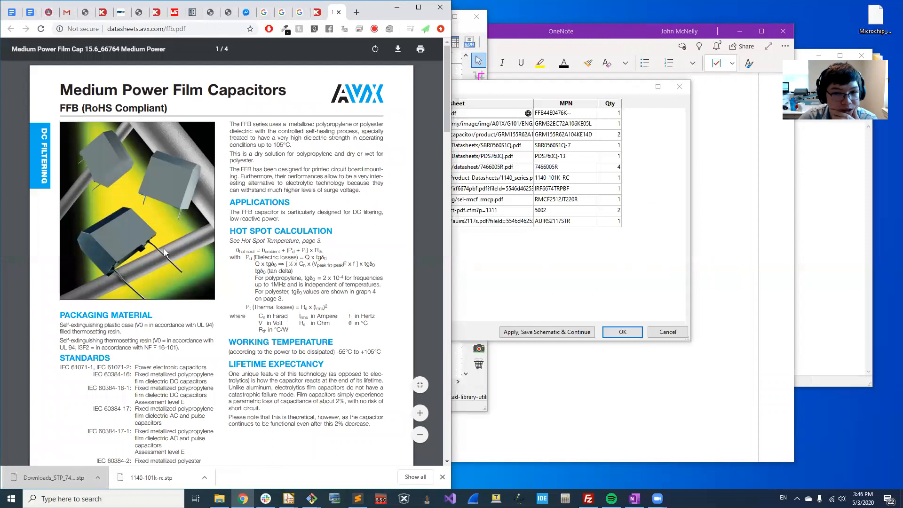
{"action": "scroll", "coordinate": [163, 248], "scroll_direction": "down", "scroll_amount": 5}
{"action": "scroll", "coordinate": [164, 253], "scroll_direction": "down", "scroll_amount": 5}
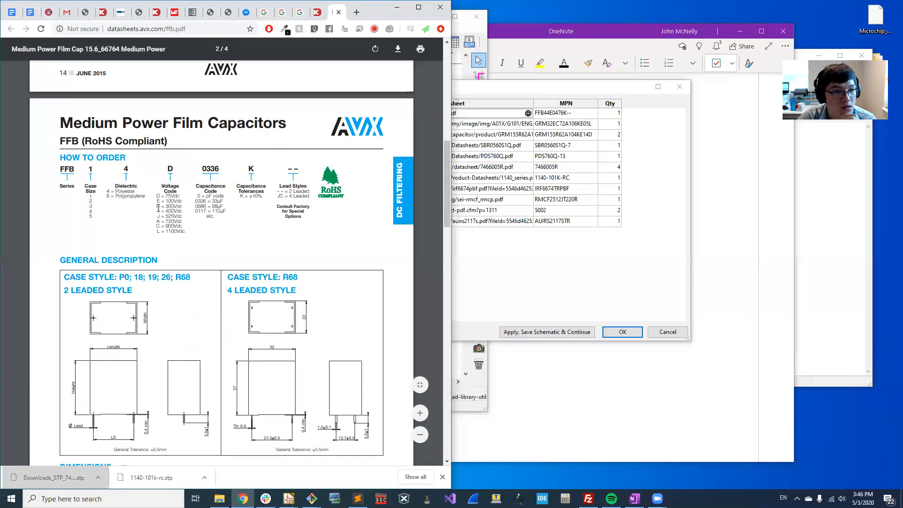
{"action": "scroll", "coordinate": [156, 201], "scroll_direction": "down", "scroll_amount": 1}
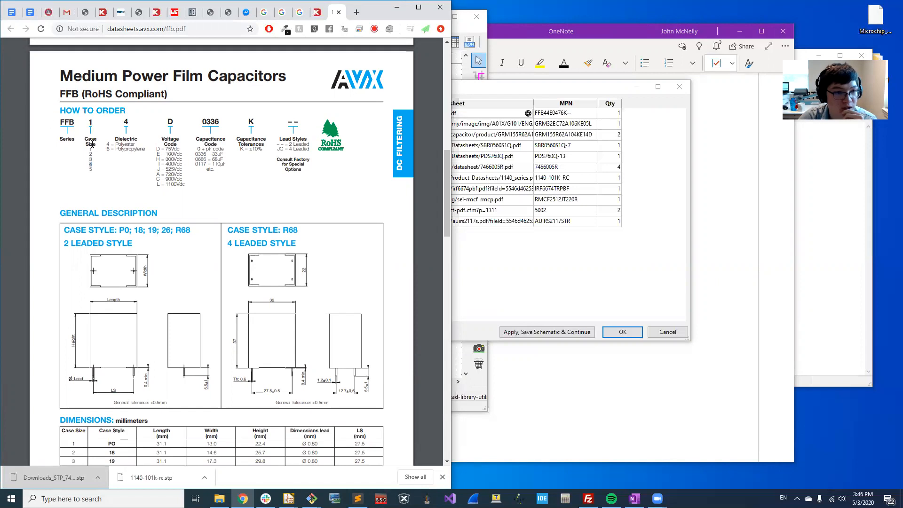
{"action": "scroll", "coordinate": [143, 296], "scroll_direction": "down", "scroll_amount": 2}
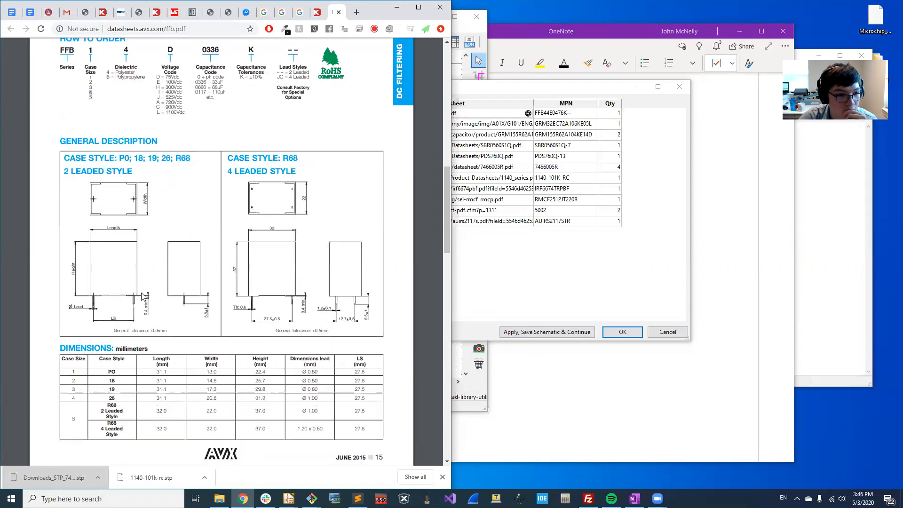
{"action": "scroll", "coordinate": [151, 351], "scroll_direction": "down", "scroll_amount": 1}
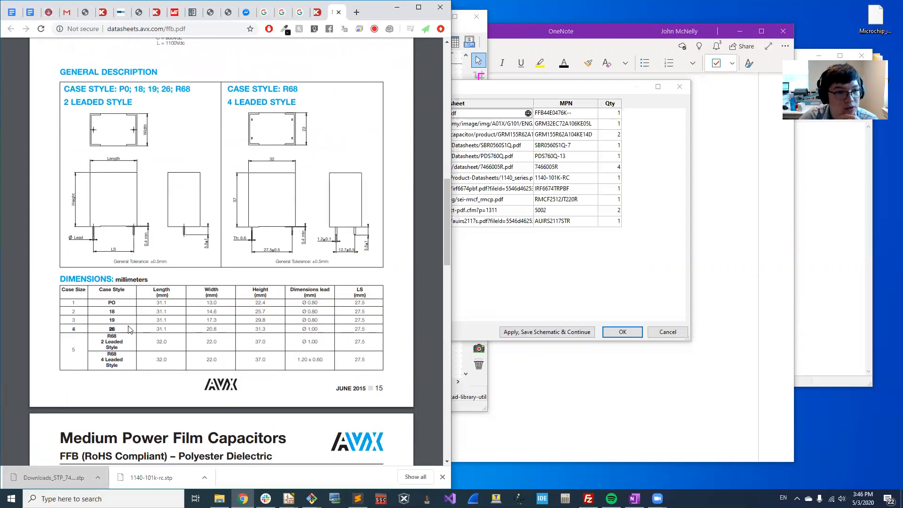
{"action": "scroll", "coordinate": [131, 328], "scroll_direction": "up", "scroll_amount": 3}
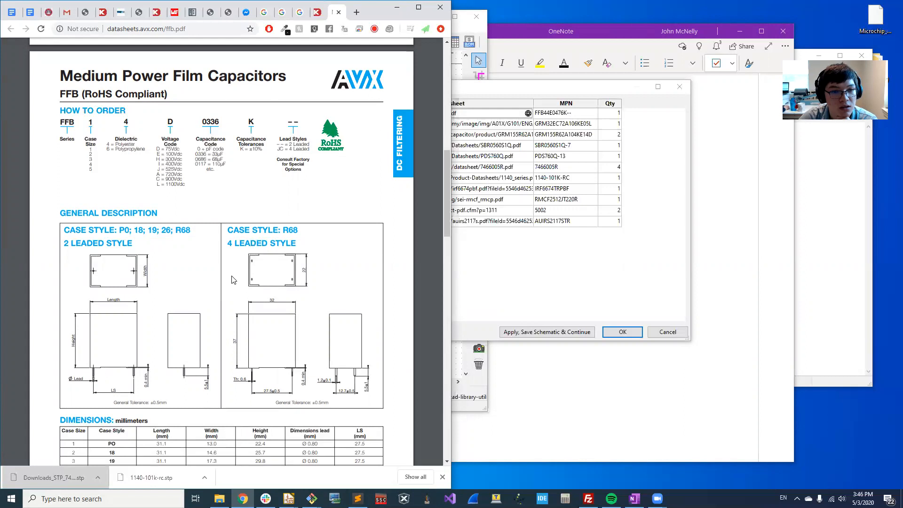
{"action": "scroll", "coordinate": [232, 279], "scroll_direction": "down", "scroll_amount": 2}
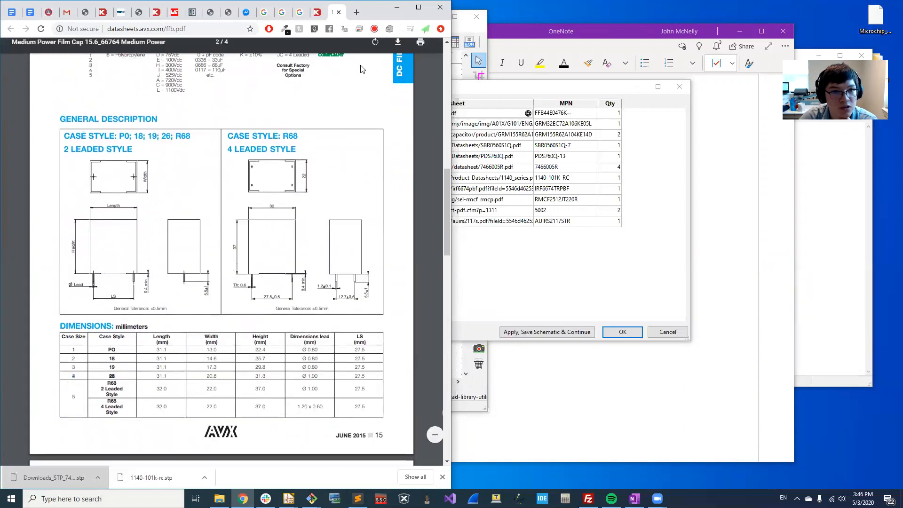
Check the capacitor's size, seated height and lead spacing in the product attributes on its Digi-Key page
{"action": "left_click", "coordinate": [316, 12]}
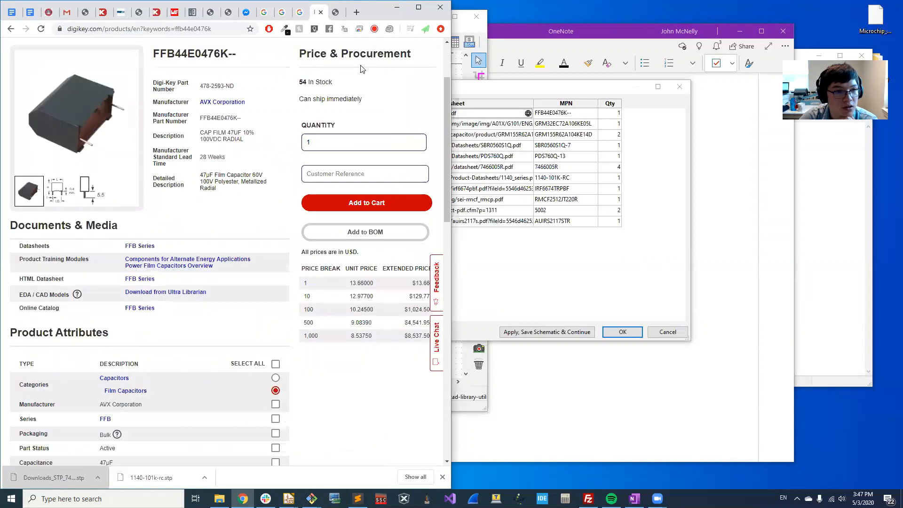
{"action": "scroll", "coordinate": [235, 259], "scroll_direction": "down", "scroll_amount": 5}
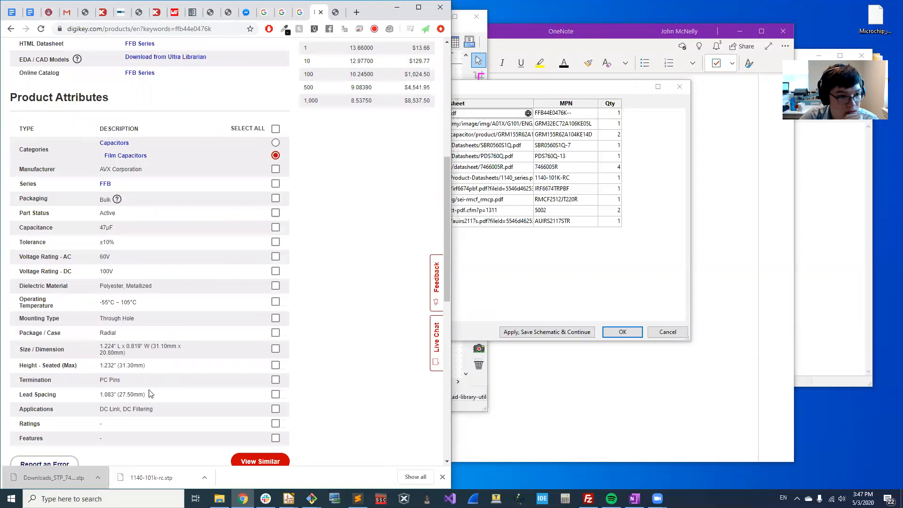
{"action": "scroll", "coordinate": [181, 339], "scroll_direction": "up", "scroll_amount": 3}
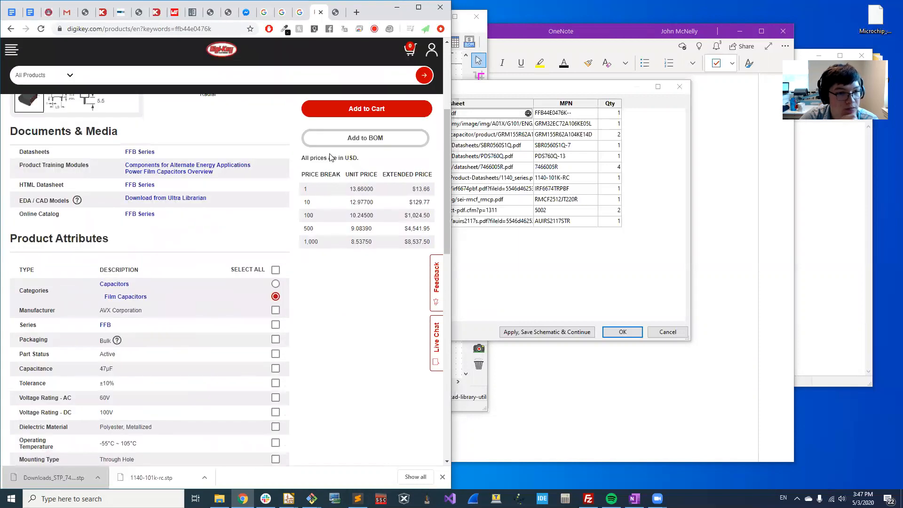
Examine the polyester ratings and part number reference in the FFB datasheet and compare the case styles with the dimensions table
{"action": "left_click", "coordinate": [336, 12]}
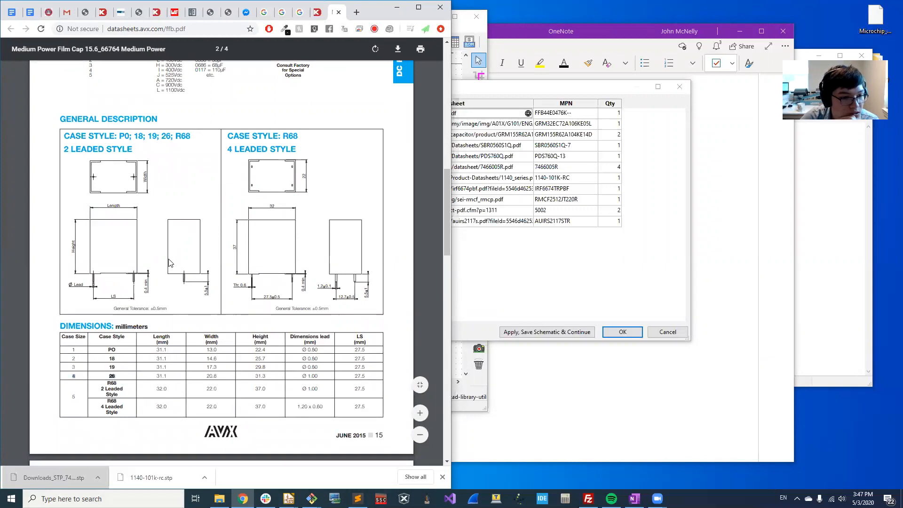
{"action": "scroll", "coordinate": [171, 263], "scroll_direction": "down", "scroll_amount": 5}
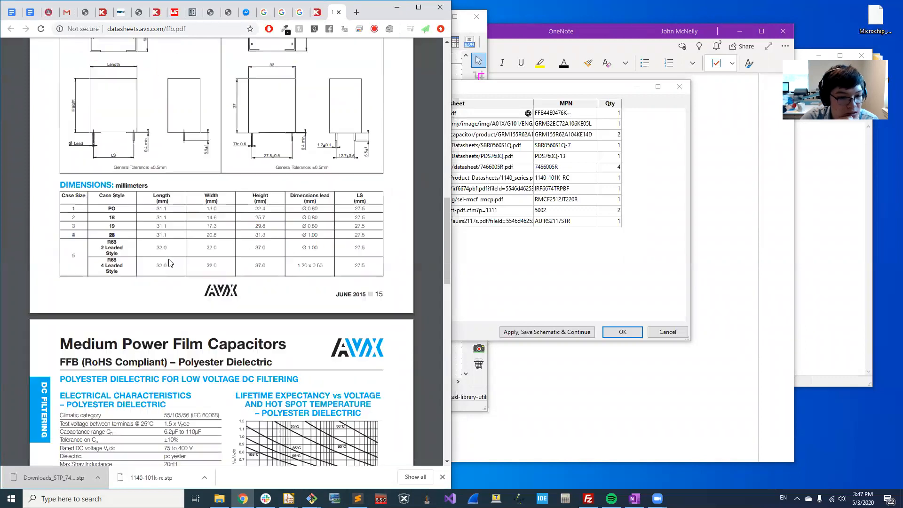
{"action": "scroll", "coordinate": [170, 262], "scroll_direction": "down", "scroll_amount": 5}
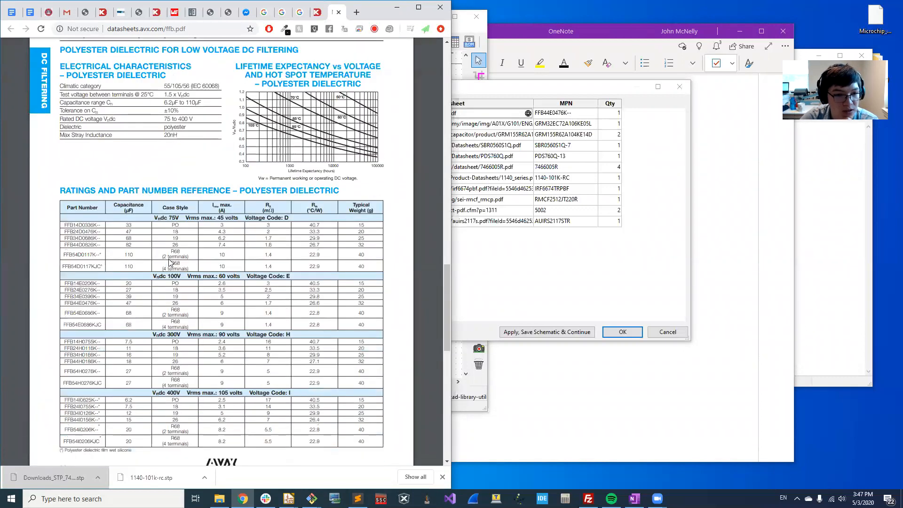
{"action": "scroll", "coordinate": [170, 263], "scroll_direction": "up", "scroll_amount": 10}
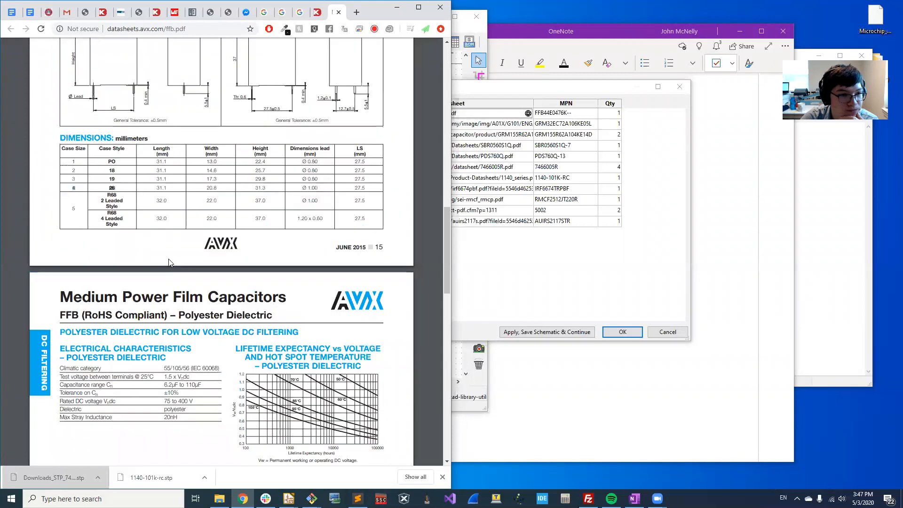
{"action": "scroll", "coordinate": [170, 263], "scroll_direction": "up", "scroll_amount": 2}
{"action": "scroll", "coordinate": [171, 263], "scroll_direction": "down", "scroll_amount": 1}
Open the footprint library browser for C1's footprint in the KiCad symbol fields table and select the Capacitor_THT library
{"action": "left_click", "coordinate": [551, 87]}
{"action": "left_click", "coordinate": [343, 114]}
{"action": "left_click", "coordinate": [363, 113]}
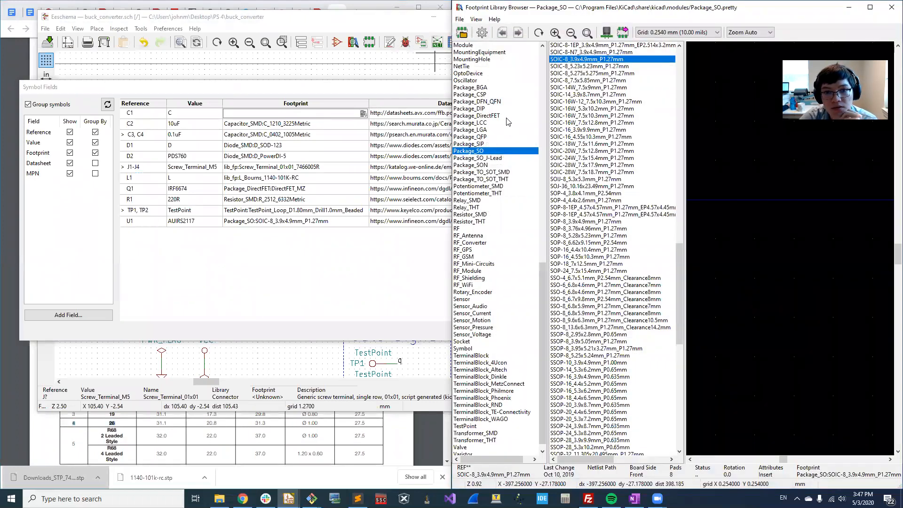
{"action": "scroll", "coordinate": [506, 151], "scroll_direction": "up", "scroll_amount": 20}
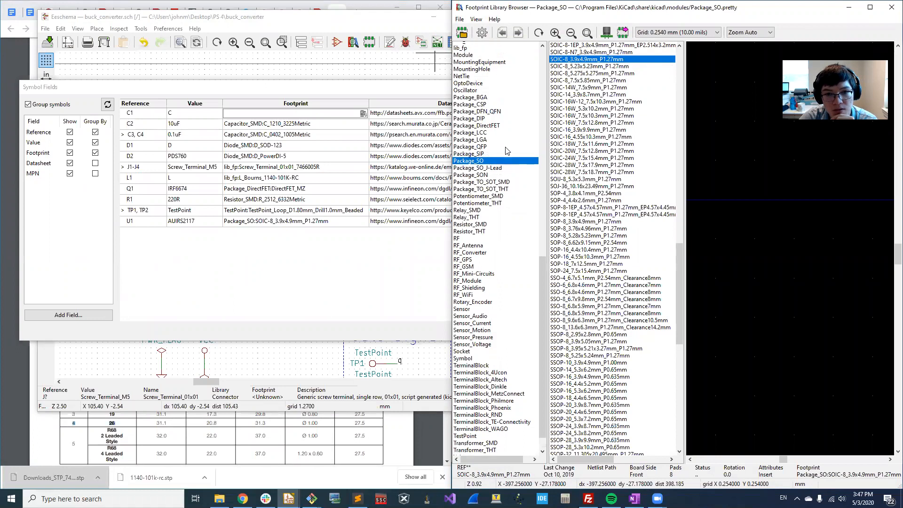
{"action": "scroll", "coordinate": [507, 151], "scroll_direction": "up", "scroll_amount": 1}
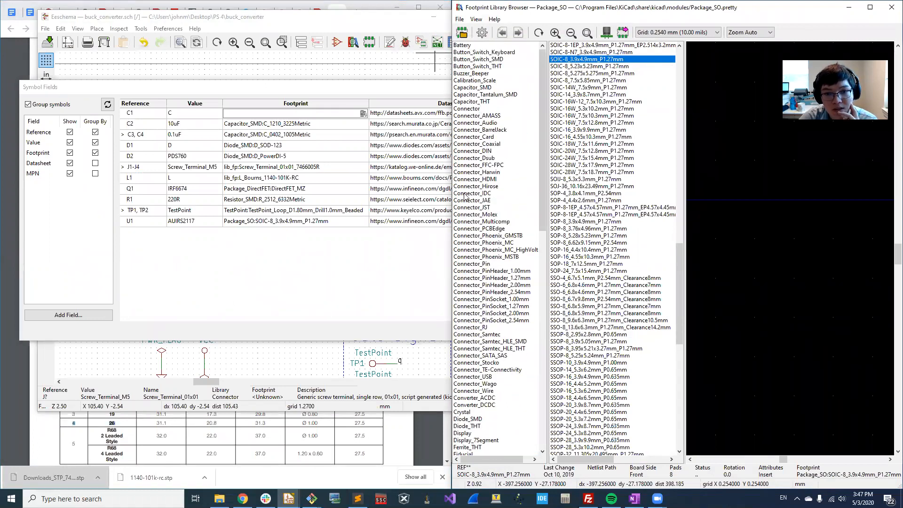
{"action": "scroll", "coordinate": [485, 299], "scroll_direction": "down", "scroll_amount": 1}
{"action": "scroll", "coordinate": [497, 137], "scroll_direction": "up", "scroll_amount": 1}
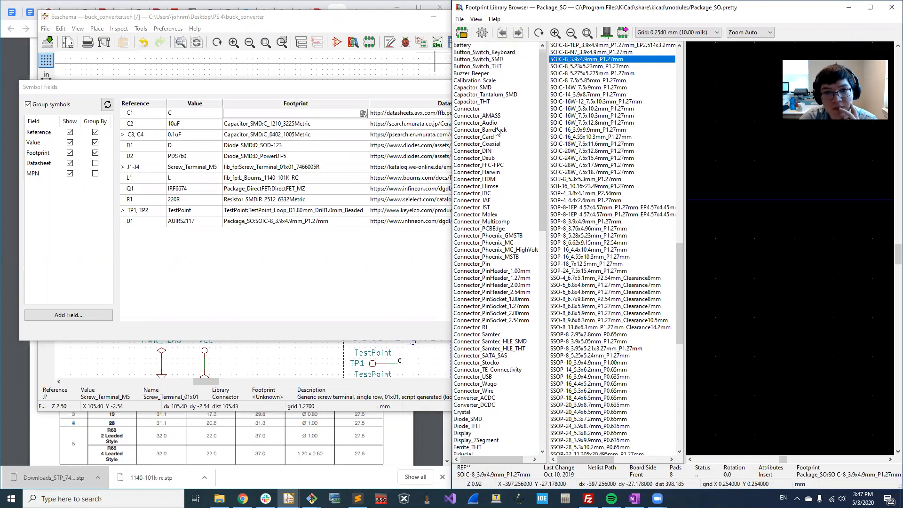
{"action": "left_click", "coordinate": [484, 103]}
Browse the polarized radial, tantalum and axial footprints in Capacitor_THT, previewing ones such as CP_Radial_D26.0mm_P10.00mm_SnapIn and C_Axial_L5.1mm_D3.1mm_P10.00mm_Horizontal
{"action": "scroll", "coordinate": [589, 122], "scroll_direction": "down", "scroll_amount": 6}
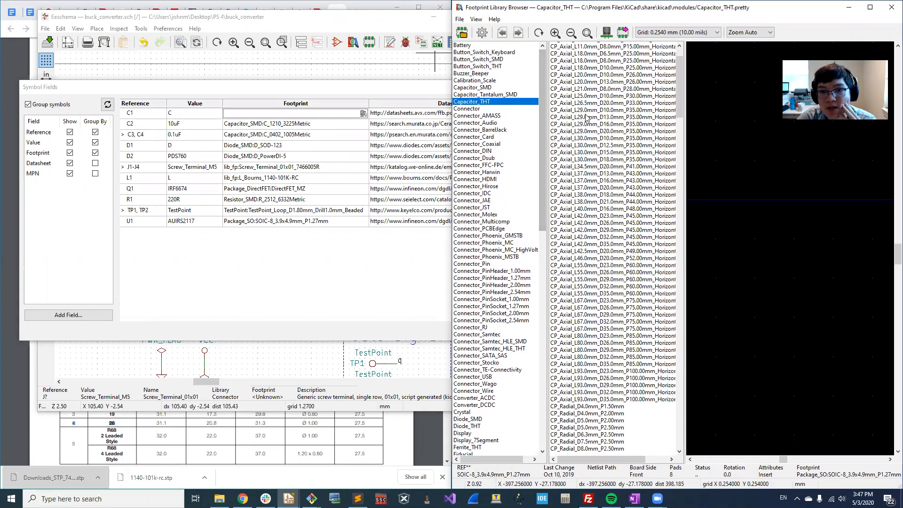
{"action": "scroll", "coordinate": [589, 123], "scroll_direction": "down", "scroll_amount": 19}
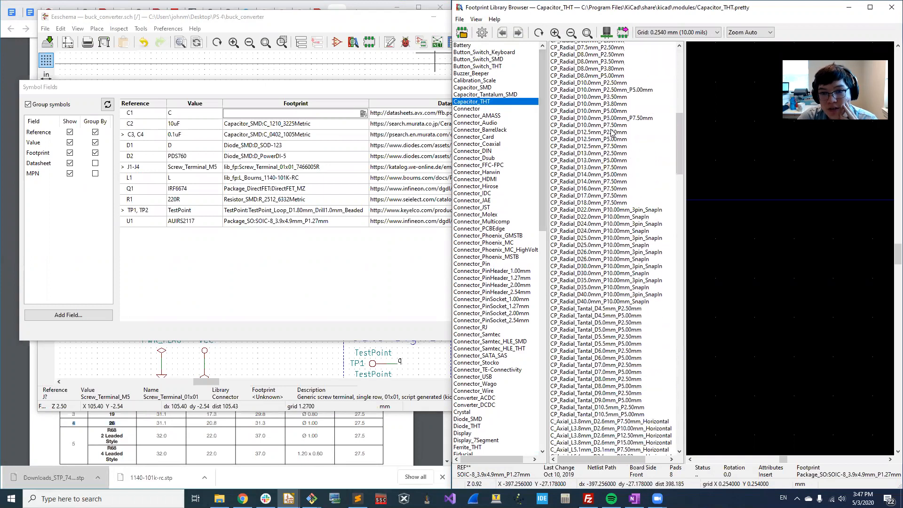
{"action": "scroll", "coordinate": [611, 133], "scroll_direction": "up", "scroll_amount": 6}
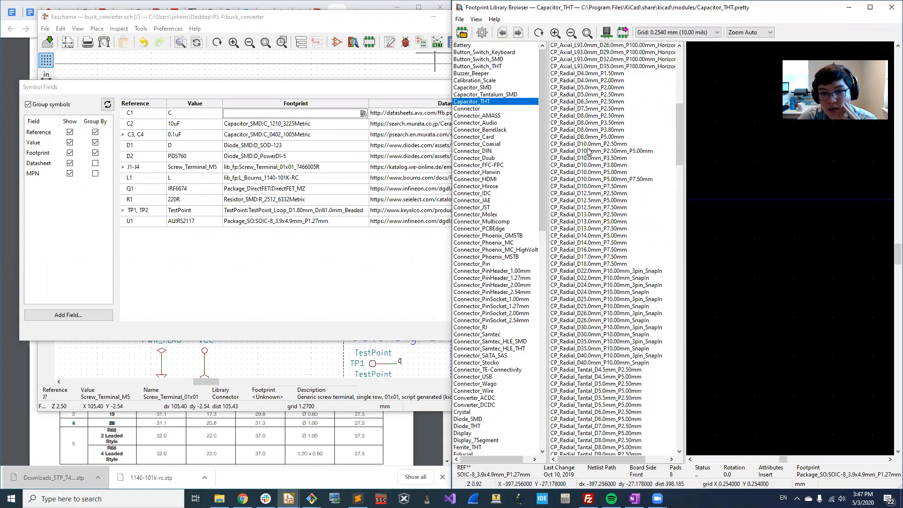
{"action": "scroll", "coordinate": [589, 152], "scroll_direction": "down", "scroll_amount": 4}
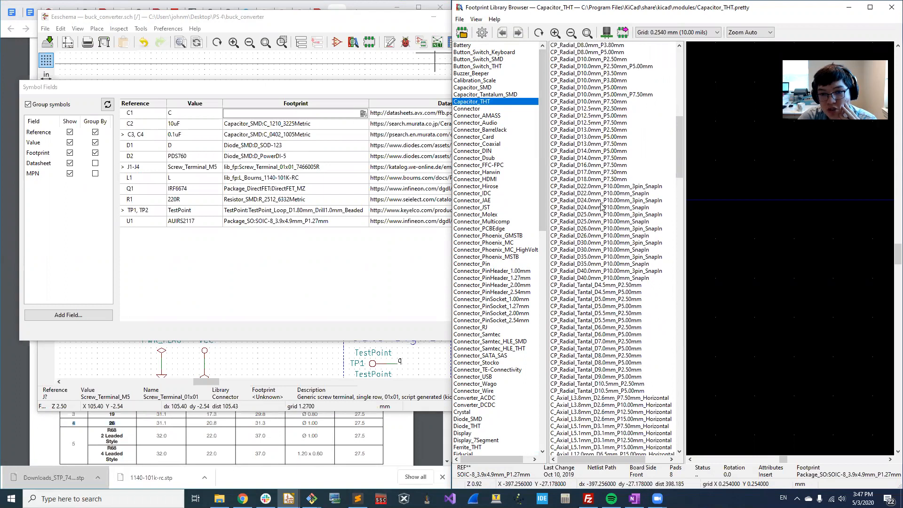
{"action": "left_click", "coordinate": [605, 193]}
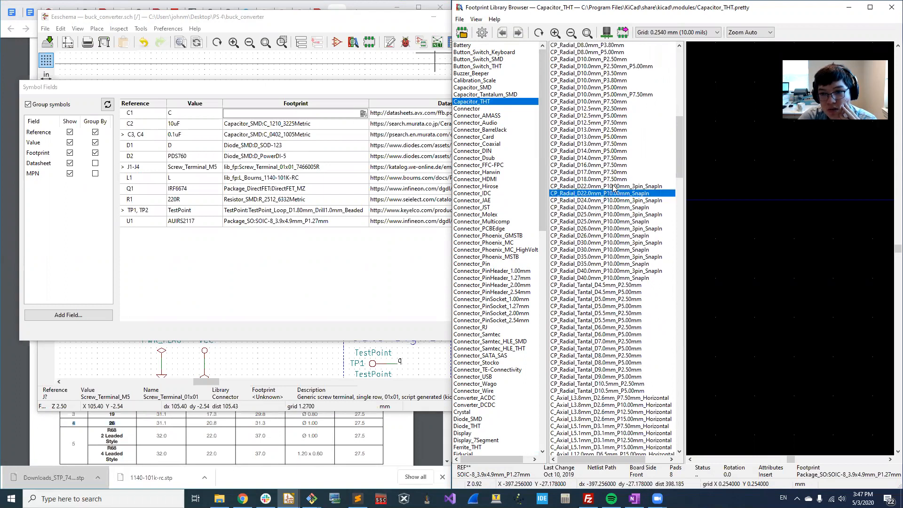
{"action": "left_click", "coordinate": [608, 235]}
{"action": "scroll", "coordinate": [597, 259], "scroll_direction": "down", "scroll_amount": 3}
{"action": "left_click", "coordinate": [589, 271]}
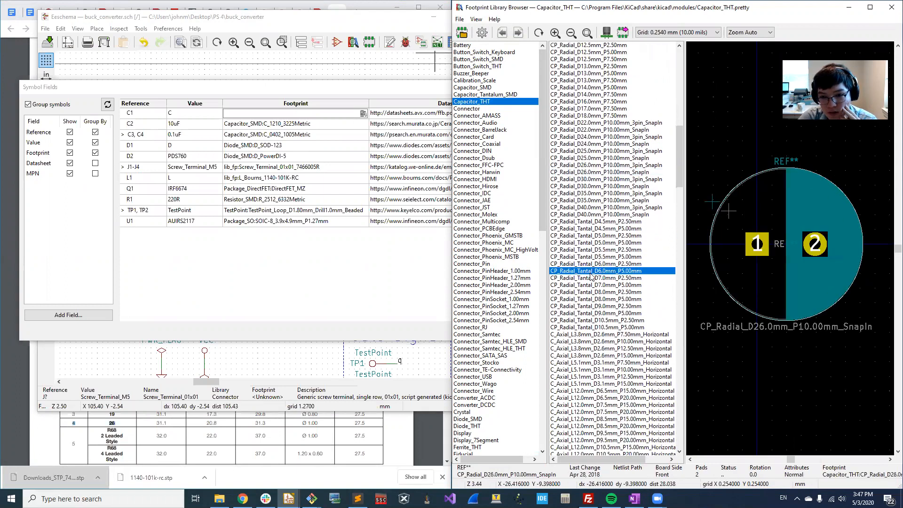
{"action": "scroll", "coordinate": [589, 282], "scroll_direction": "down", "scroll_amount": 2}
{"action": "left_click", "coordinate": [588, 328]}
{"action": "scroll", "coordinate": [586, 338], "scroll_direction": "down", "scroll_amount": 5}
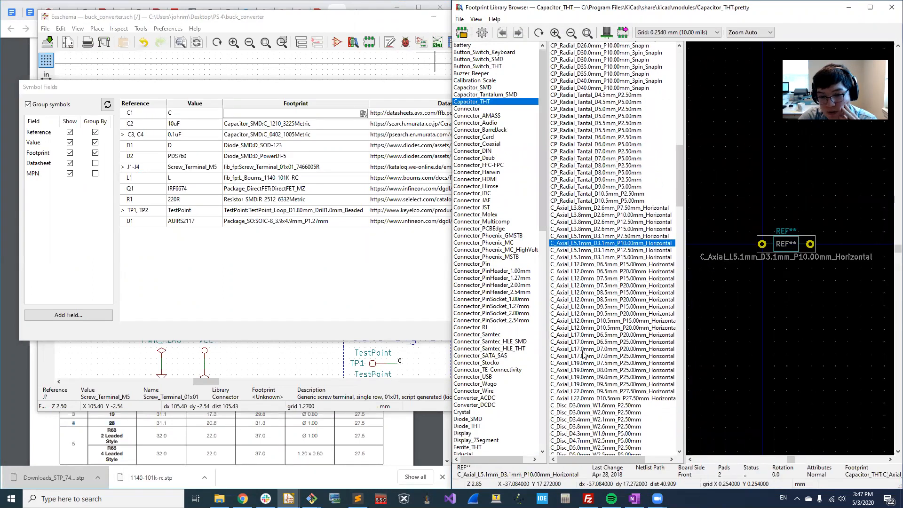
Preview disc, non-polarized radial and rectangular capacitor footprints, including C_Disc_D6.0mm_W4.4mm_P5.00mm, C_Radial_D10.0mm_H16.0mm_P5.00mm and C_Rect_L9.0mm_W3.8mm_P7.50mm_MKT
{"action": "left_click", "coordinate": [586, 350]}
{"action": "scroll", "coordinate": [587, 352], "scroll_direction": "down", "scroll_amount": 5}
{"action": "left_click", "coordinate": [588, 350]}
{"action": "scroll", "coordinate": [589, 344], "scroll_direction": "down", "scroll_amount": 14}
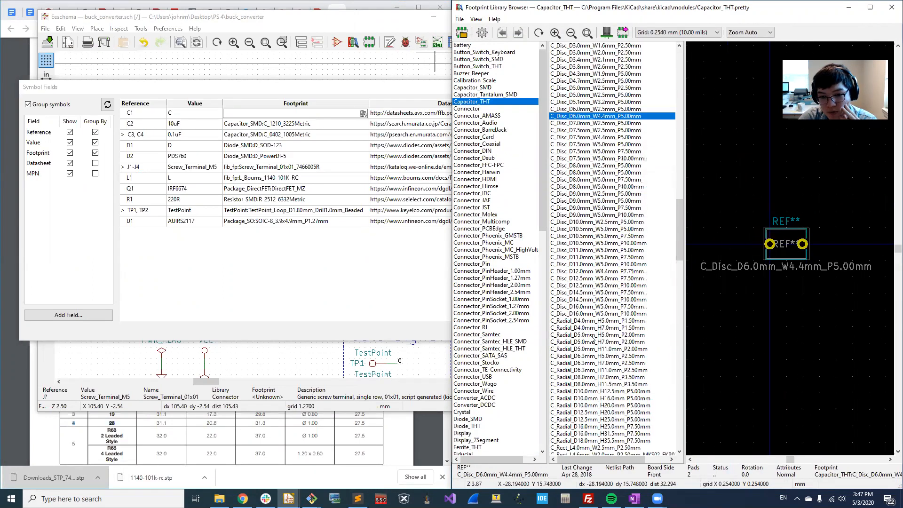
{"action": "left_click", "coordinate": [592, 334]}
{"action": "scroll", "coordinate": [592, 335], "scroll_direction": "down", "scroll_amount": 12}
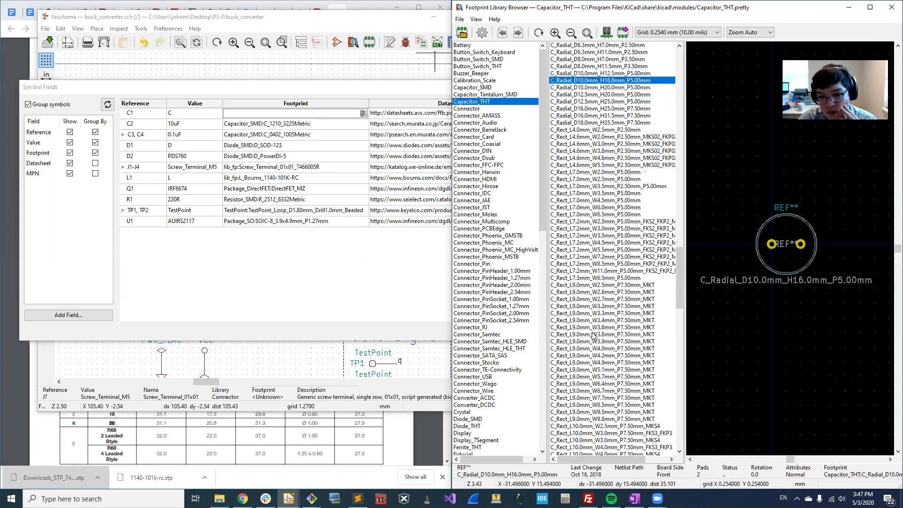
{"action": "left_click", "coordinate": [592, 334]}
{"action": "scroll", "coordinate": [594, 321], "scroll_direction": "down", "scroll_amount": 3}
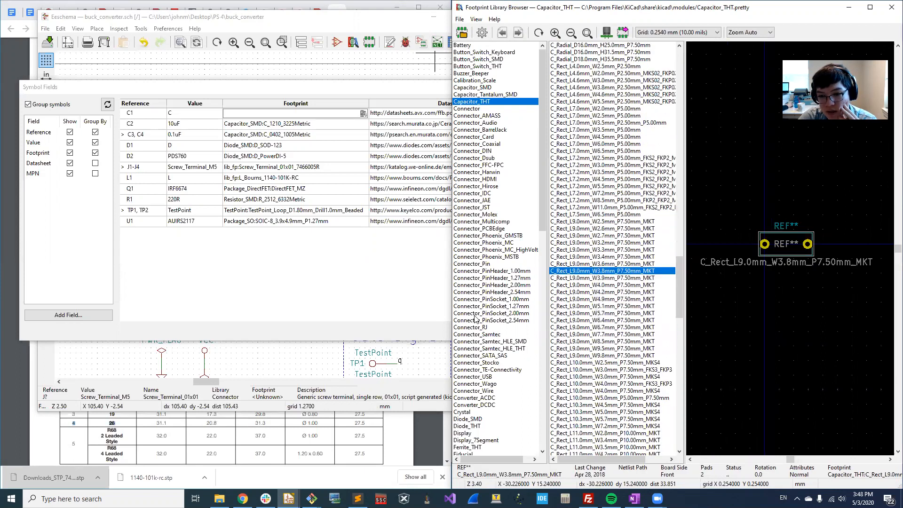
Return to the FFB datasheet and check the lead spacing (LS) listed for case size 4
{"action": "left_click", "coordinate": [3, 266]}
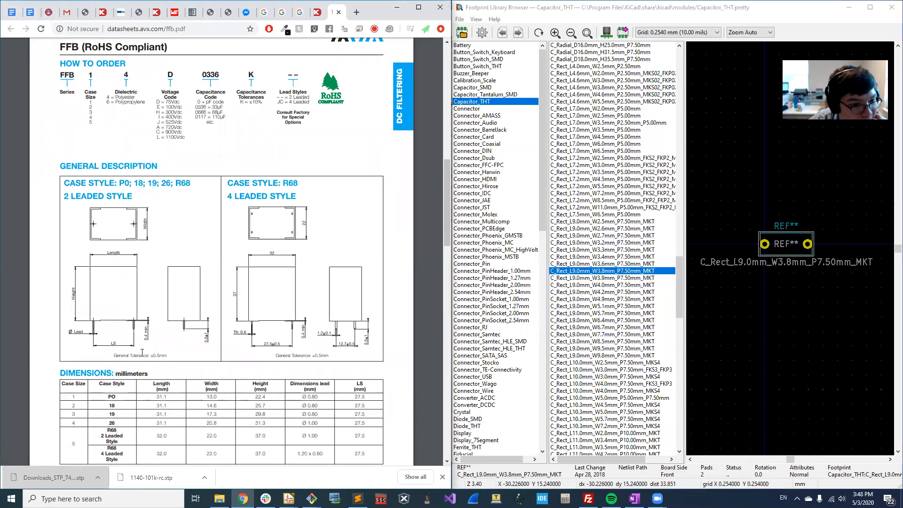
{"action": "scroll", "coordinate": [132, 345], "scroll_direction": "down", "scroll_amount": 2}
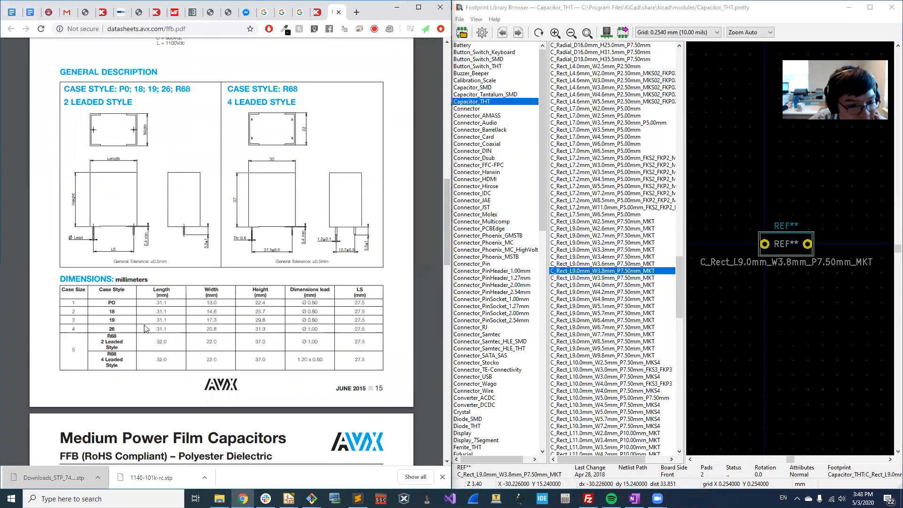
{"action": "double_click", "coordinate": [344, 328]}
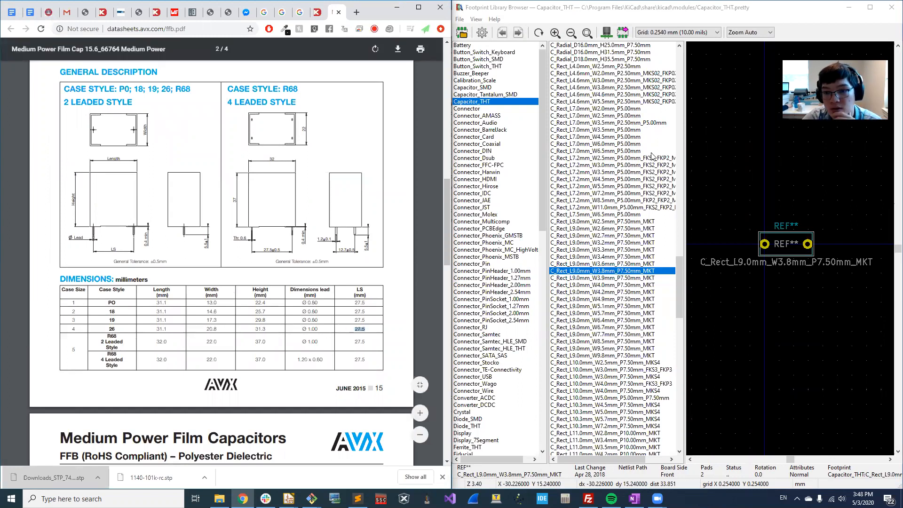
Preview the C_Rect_L29.0mm_W7.8mm_P27.50mm_MKT footprint and check the width listed for case size 4 in the FFB datasheet
{"action": "scroll", "coordinate": [637, 300], "scroll_direction": "down", "scroll_amount": 9}
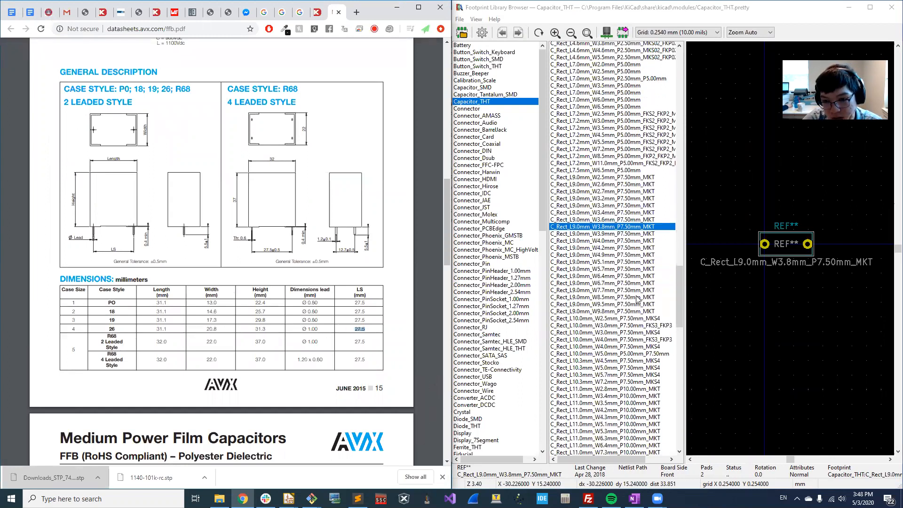
{"action": "scroll", "coordinate": [638, 300], "scroll_direction": "down", "scroll_amount": 20}
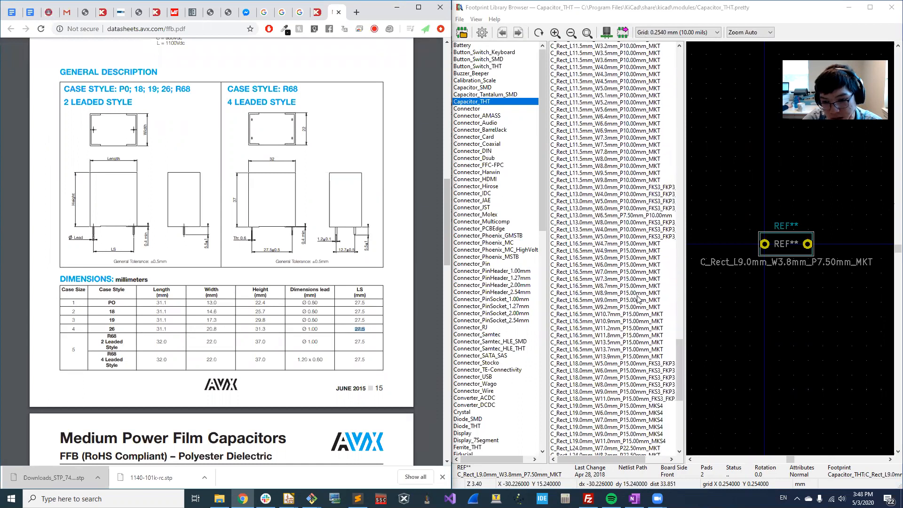
{"action": "scroll", "coordinate": [638, 299], "scroll_direction": "down", "scroll_amount": 3}
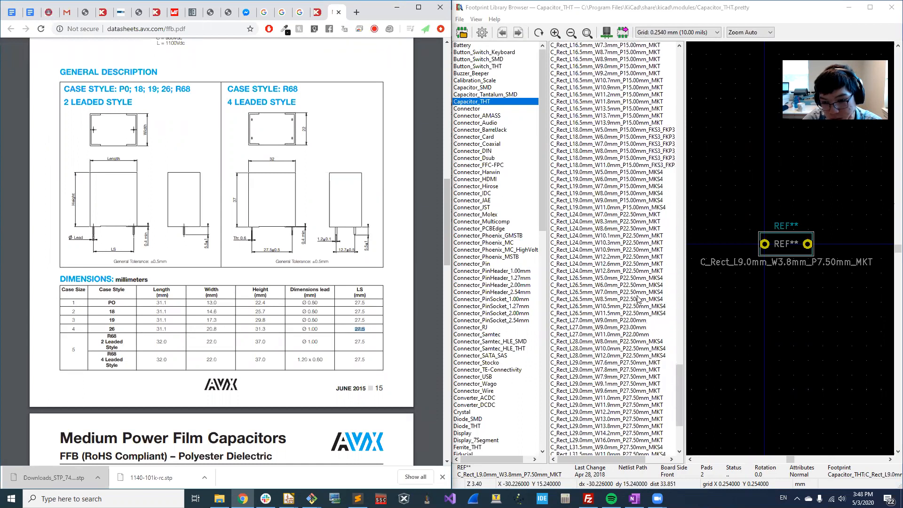
{"action": "left_click", "coordinate": [629, 371]}
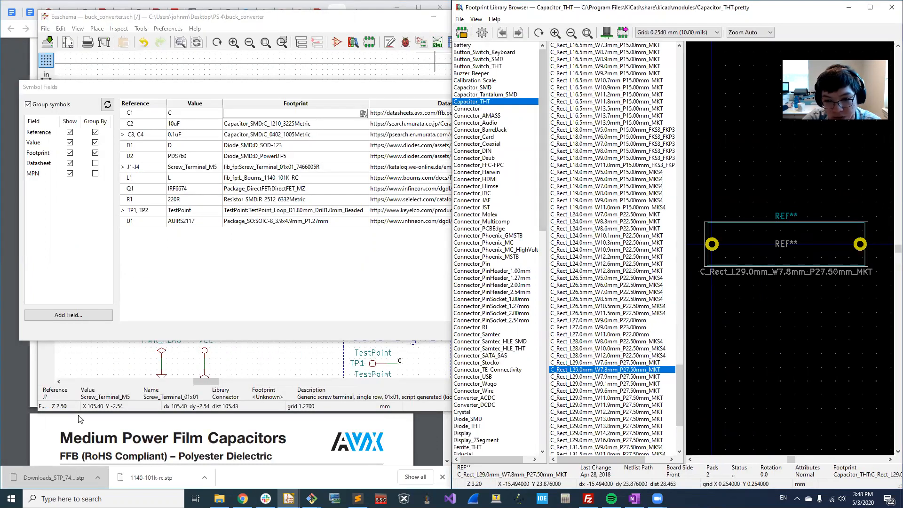
{"action": "left_click", "coordinate": [8, 388]}
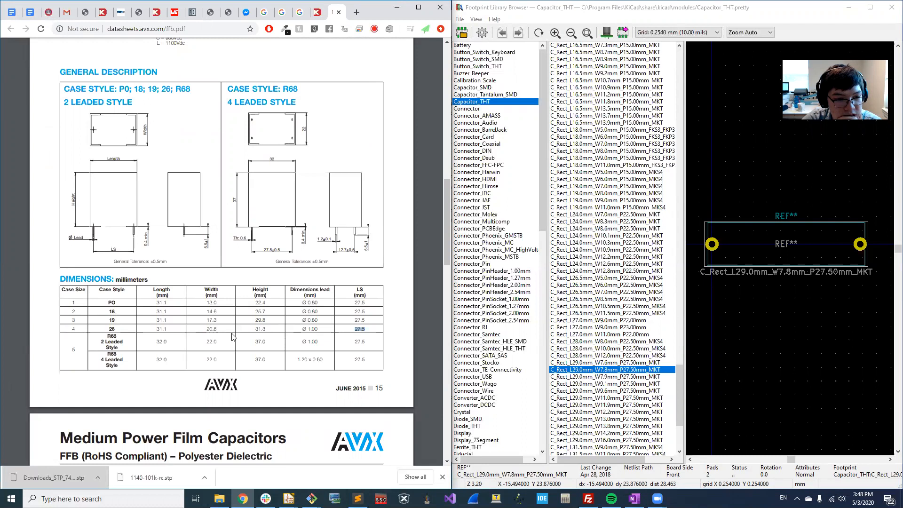
{"action": "left_click_drag", "start_coordinate": [217, 329], "coordinate": [198, 322]}
{"action": "left_click", "coordinate": [200, 332]}
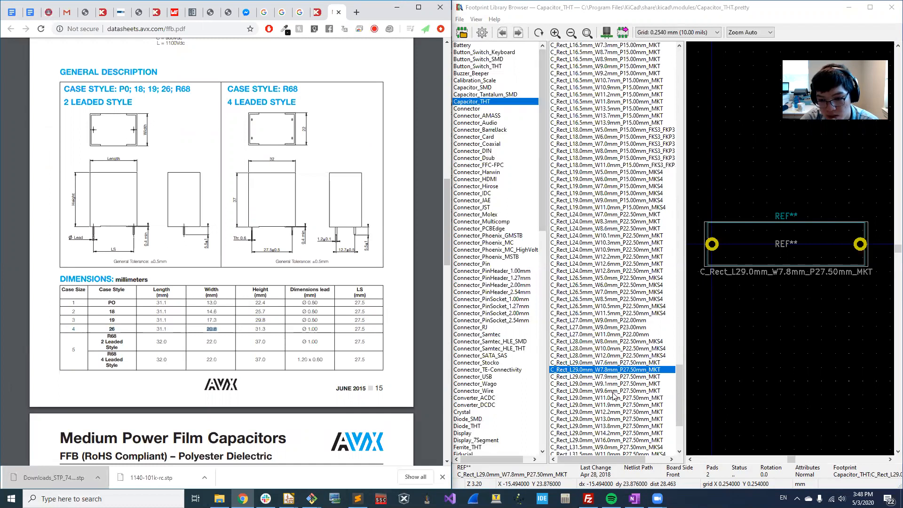
Assign the Capacitor_THT footprint C_Rect_L33.0mm_W20.0mm_P27.50mm_MKS4 to C1 and apply the symbol fields table
{"action": "scroll", "coordinate": [644, 413], "scroll_direction": "down", "scroll_amount": 6}
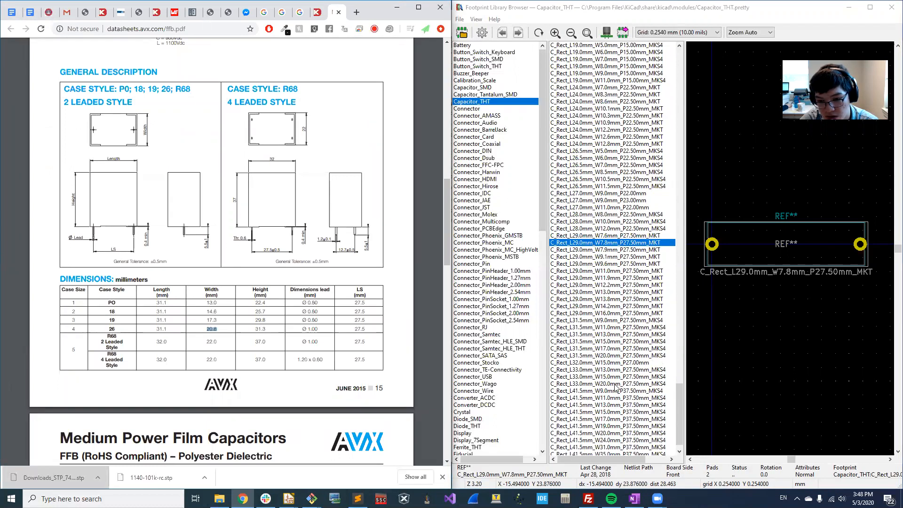
{"action": "left_click", "coordinate": [615, 385]}
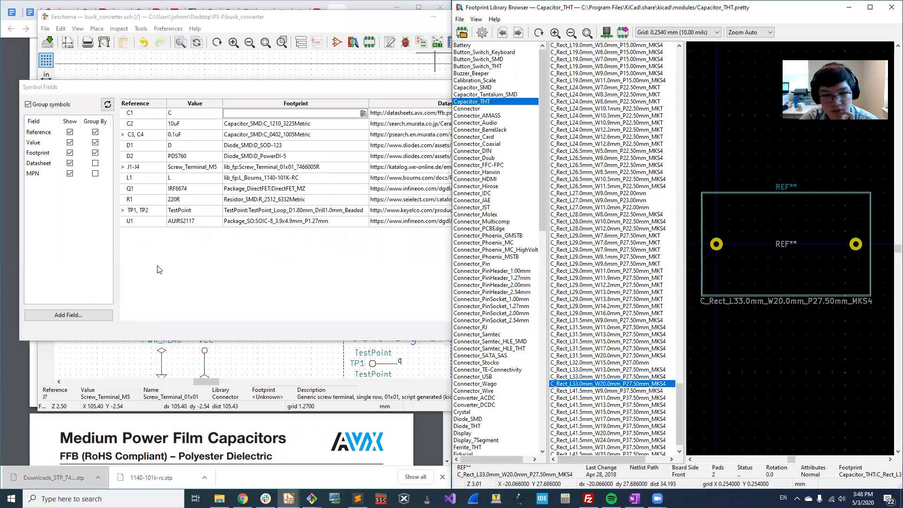
{"action": "left_click", "coordinate": [5, 227]}
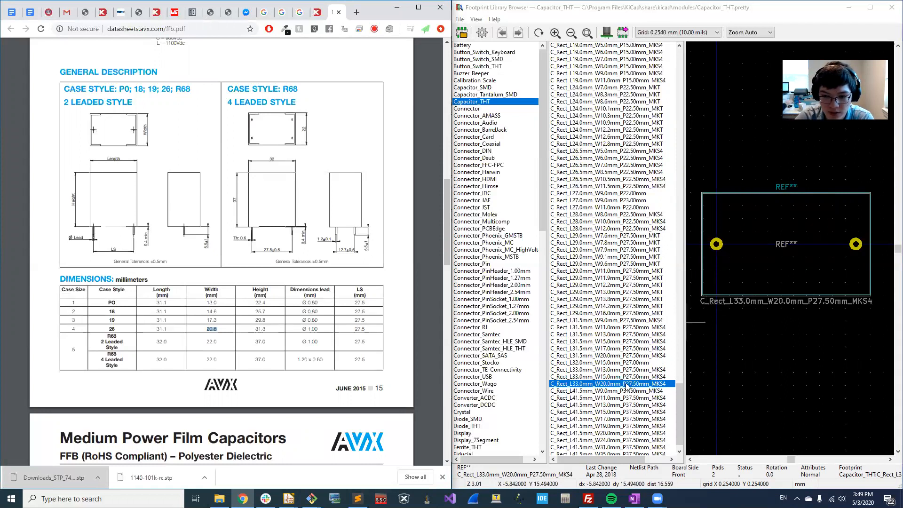
{"action": "scroll", "coordinate": [626, 385], "scroll_direction": "down", "scroll_amount": 1}
{"action": "scroll", "coordinate": [627, 385], "scroll_direction": "down", "scroll_amount": 1}
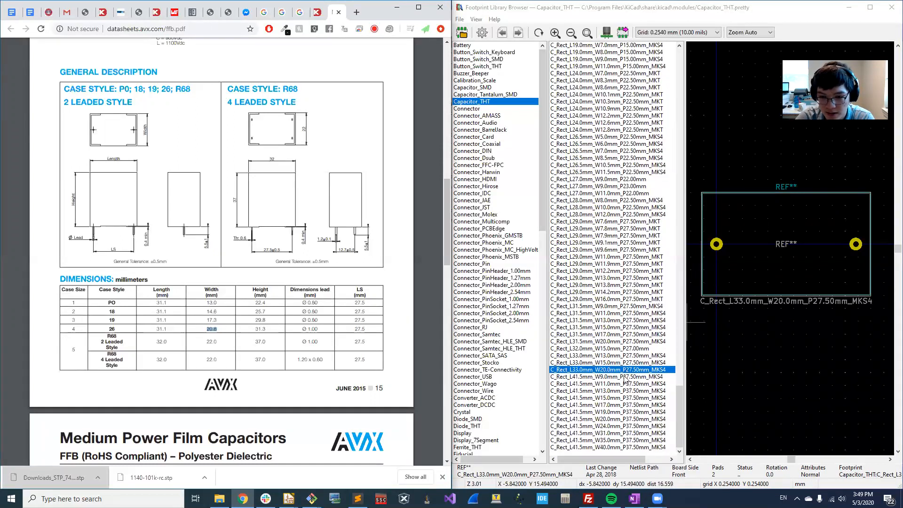
{"action": "double_click", "coordinate": [598, 370]}
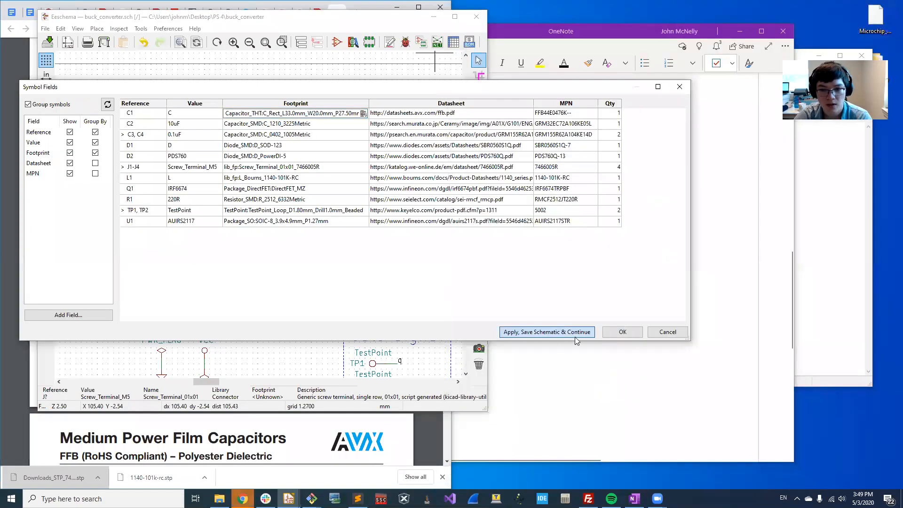
{"action": "left_click", "coordinate": [622, 332]}
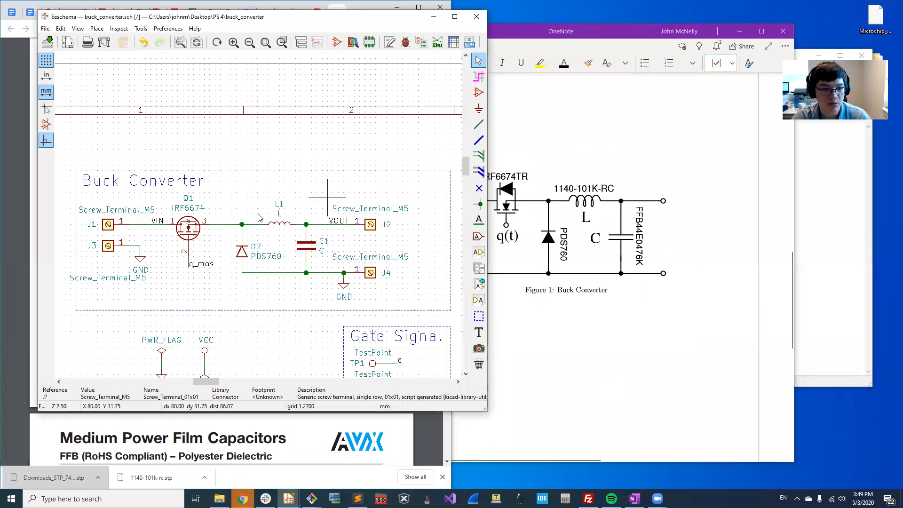
Run the electrical rules check on the buck converter schematic
{"action": "key", "text": "Home"}
{"action": "left_click", "coordinate": [405, 42]}
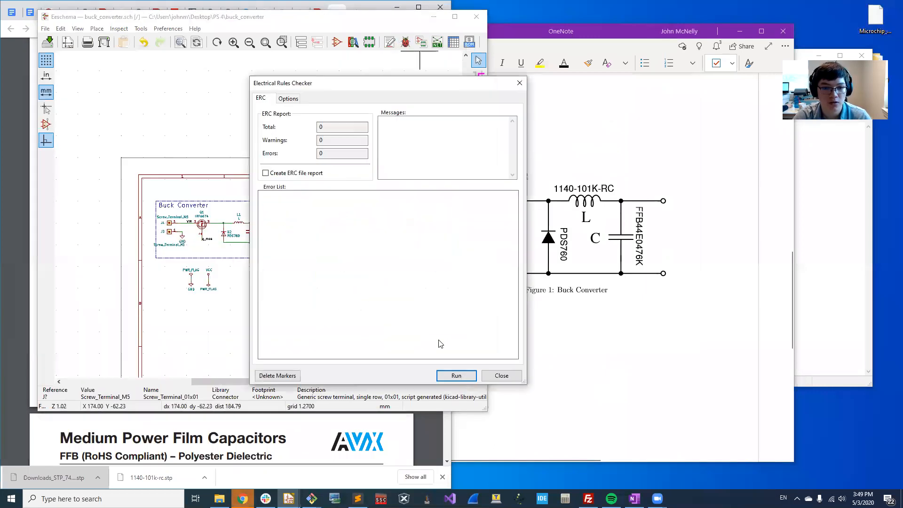
{"action": "left_click", "coordinate": [456, 375]}
{"action": "left_click", "coordinate": [501, 375]}
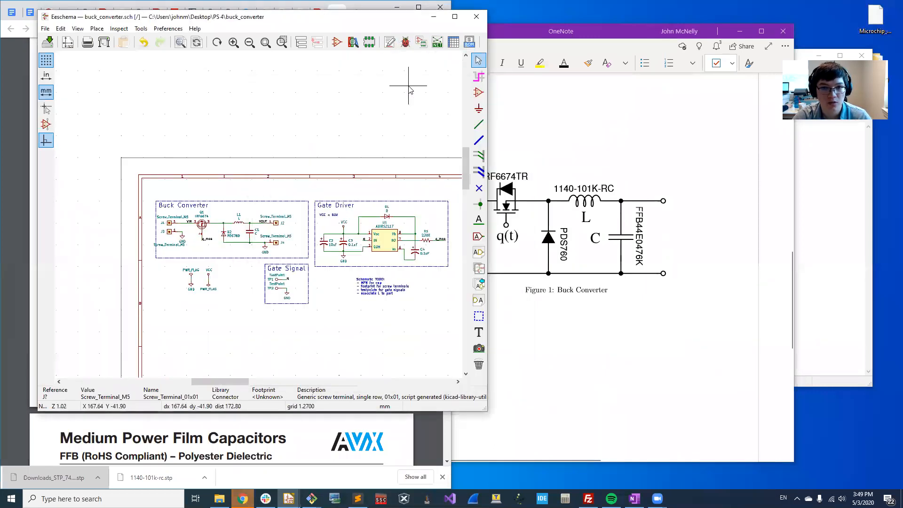
Generate and save the schematic's Pcbnew netlist in the default format
{"action": "left_click", "coordinate": [438, 43]}
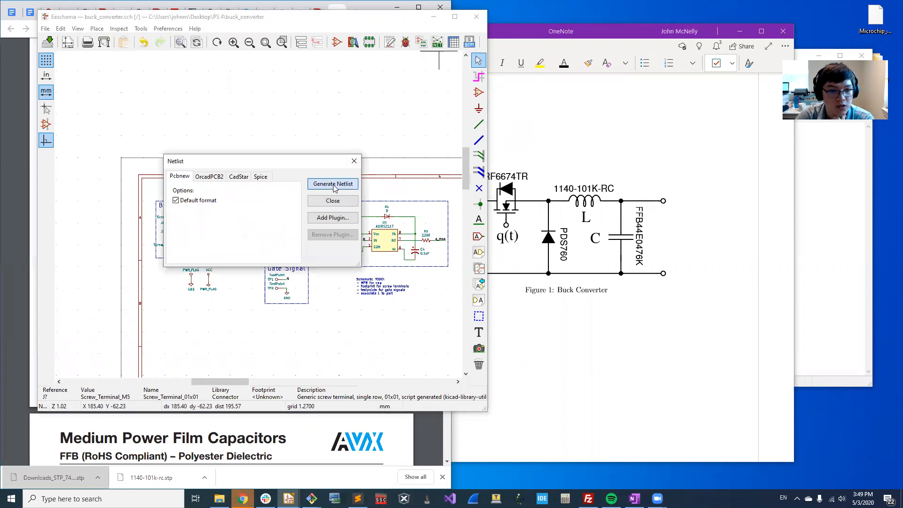
{"action": "left_click", "coordinate": [333, 183]}
{"action": "left_click", "coordinate": [460, 434]}
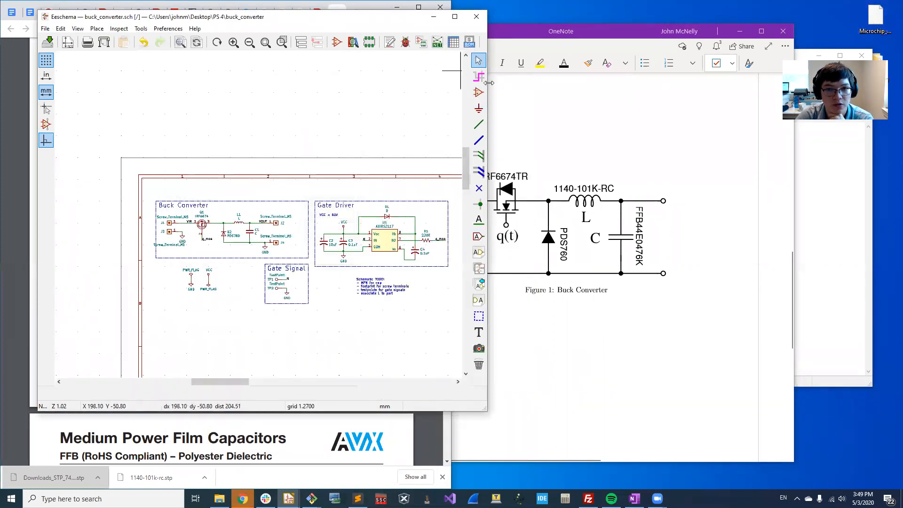
Switch to Pcbnew, update the board from buck_converter.net and place the imported footprints in the upper part of the drawing sheet
{"action": "left_click_drag", "start_coordinate": [603, 84], "coordinate": [602, 84]}
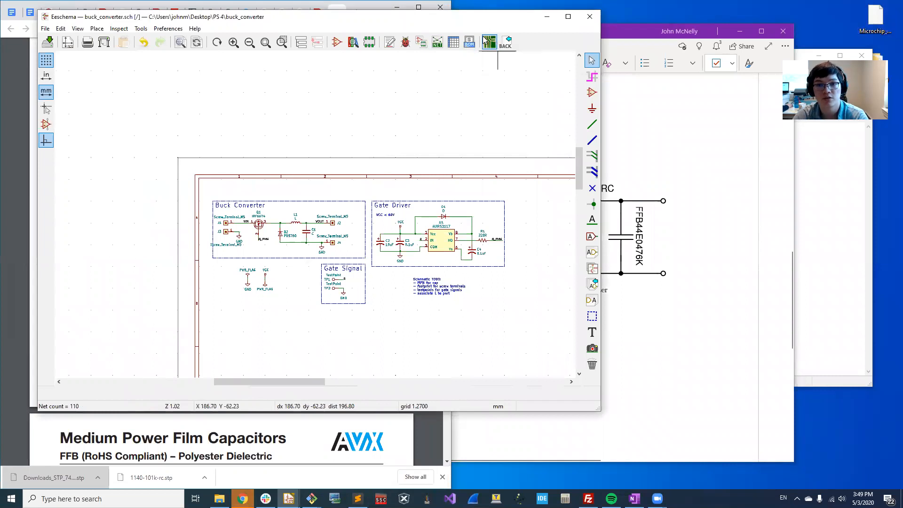
{"action": "left_click", "coordinate": [489, 41]}
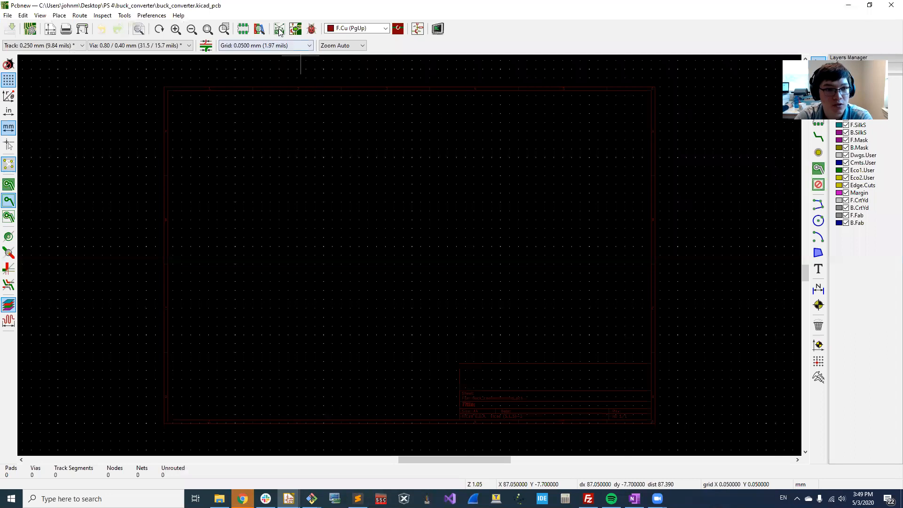
{"action": "left_click", "coordinate": [279, 30]}
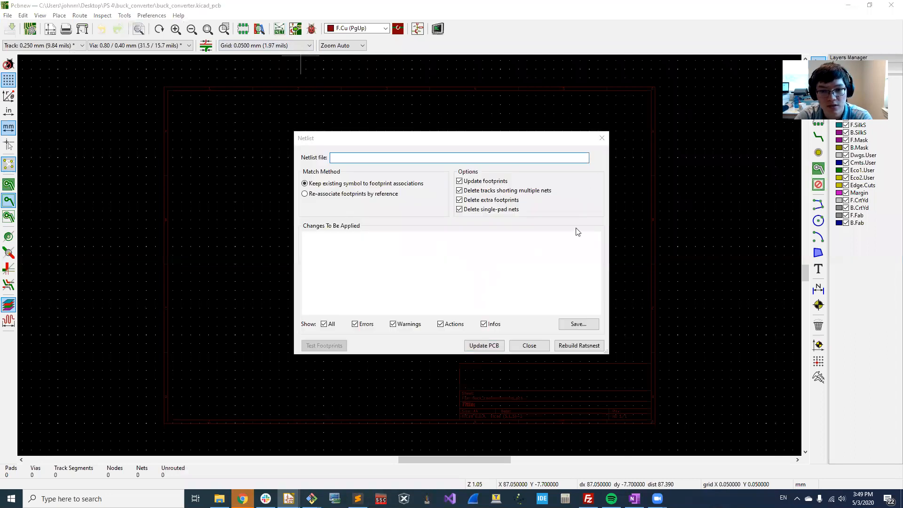
{"action": "left_click", "coordinate": [435, 230]}
{"action": "left_click", "coordinate": [589, 409]}
{"action": "left_click", "coordinate": [483, 346]}
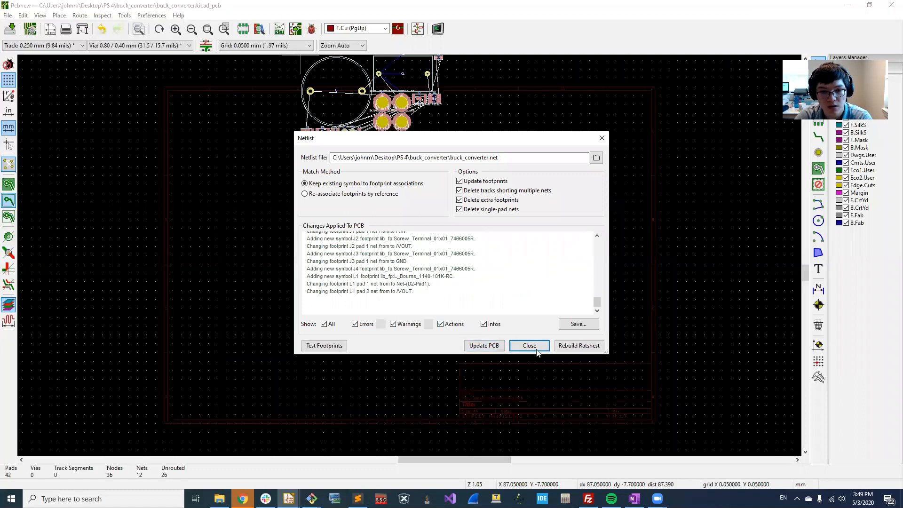
{"action": "left_click", "coordinate": [537, 350]}
{"action": "left_click", "coordinate": [385, 197]}
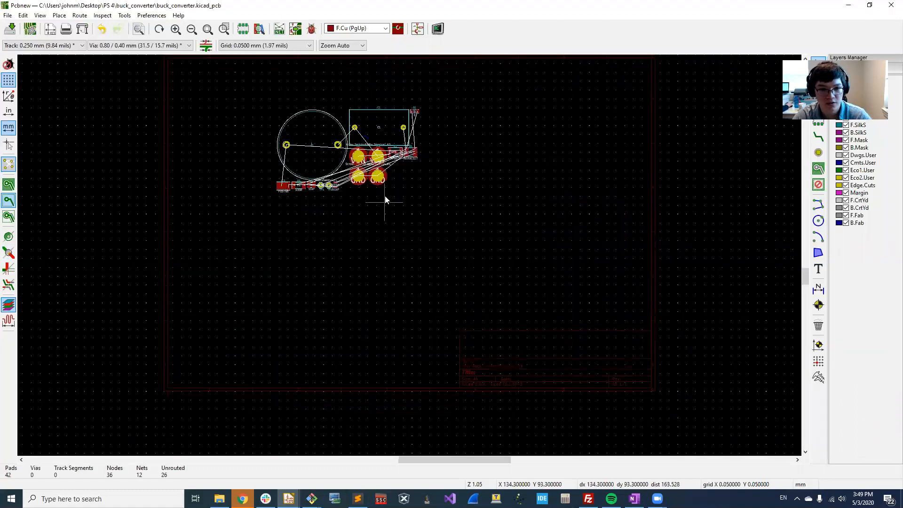
Examine the imported components in the 3D viewer, including the inductor, C1, screw terminals, test points and the parts around D2 and R1
{"action": "key", "text": "alt+3"}
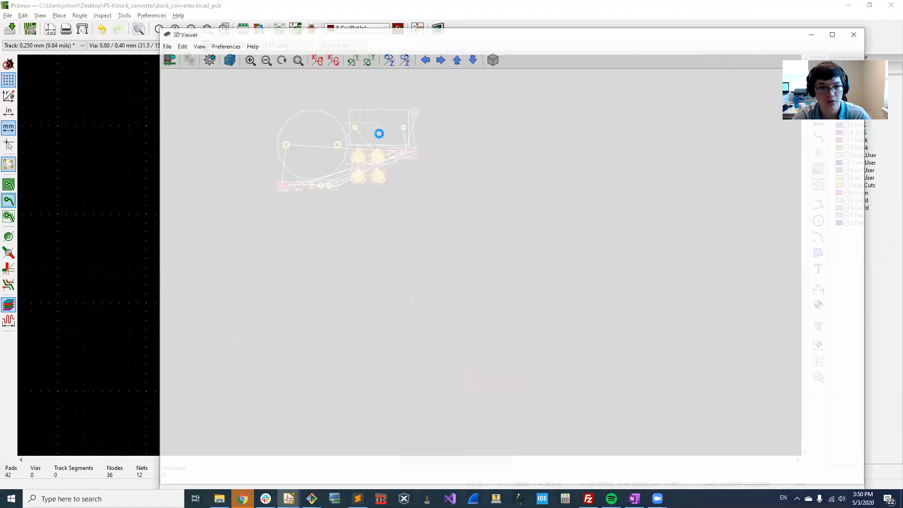
{"action": "left_click_drag", "start_coordinate": [428, 167], "coordinate": [410, 282]}
{"action": "left_click_drag", "start_coordinate": [502, 323], "coordinate": [450, 311]}
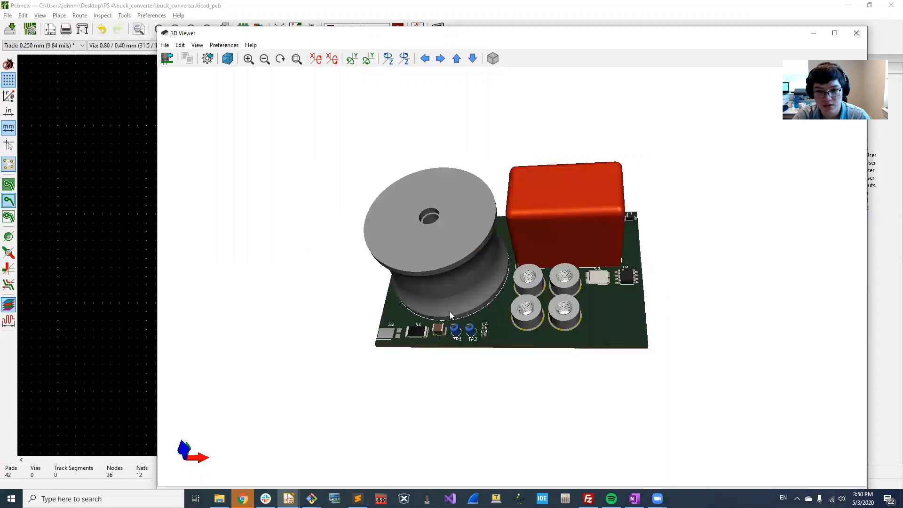
{"action": "scroll", "coordinate": [657, 258], "scroll_direction": "up", "scroll_amount": 5}
{"action": "middle_click_drag", "start_coordinate": [719, 284], "coordinate": [507, 278]}
{"action": "scroll", "coordinate": [508, 278], "scroll_direction": "up", "scroll_amount": 7}
{"action": "left_click_drag", "start_coordinate": [508, 278], "coordinate": [539, 172]}
{"action": "scroll", "coordinate": [545, 128], "scroll_direction": "down", "scroll_amount": 3}
{"action": "scroll", "coordinate": [545, 126], "scroll_direction": "down", "scroll_amount": 3}
{"action": "middle_click_drag", "start_coordinate": [333, 253], "coordinate": [412, 265]}
{"action": "left_click_drag", "start_coordinate": [471, 258], "coordinate": [493, 206]}
{"action": "middle_click_drag", "start_coordinate": [303, 217], "coordinate": [379, 297]}
{"action": "scroll", "coordinate": [379, 297], "scroll_direction": "up", "scroll_amount": 7}
{"action": "scroll", "coordinate": [379, 297], "scroll_direction": "down", "scroll_amount": 8}
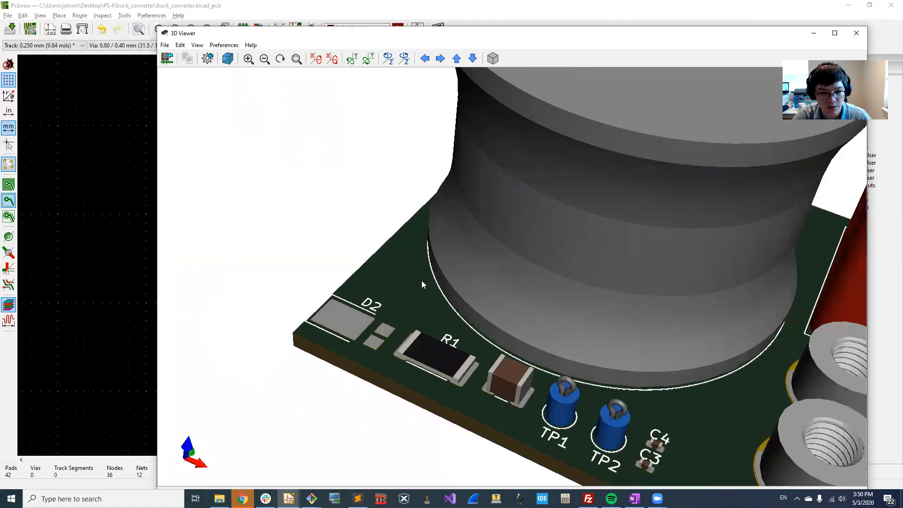
{"action": "middle_click_drag", "start_coordinate": [554, 257], "coordinate": [417, 227]}
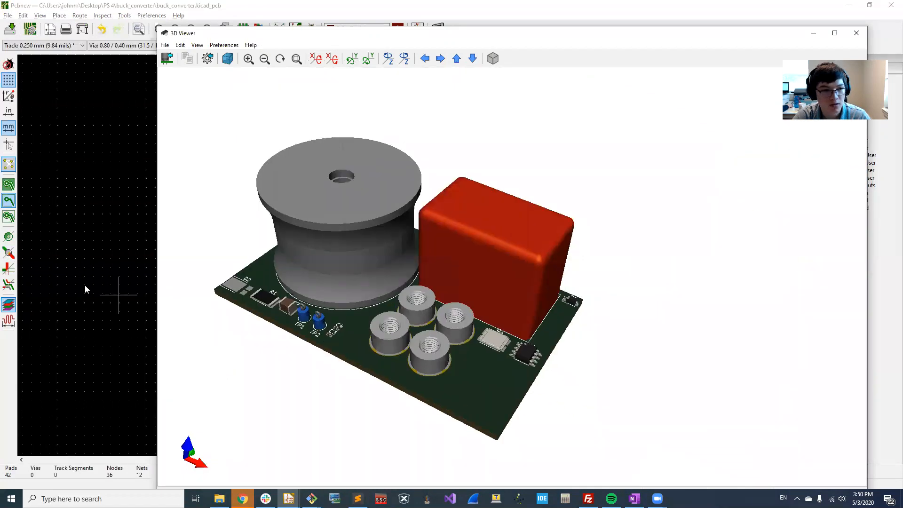
{"action": "left_click", "coordinate": [85, 285]}
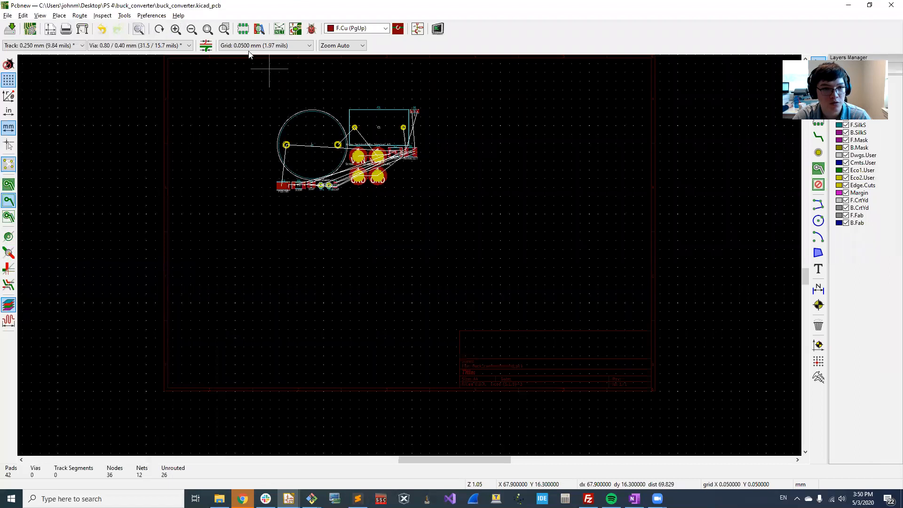
Open the Footprint Editor and filter the libraries by lib_fp
{"action": "left_click", "coordinate": [243, 28]}
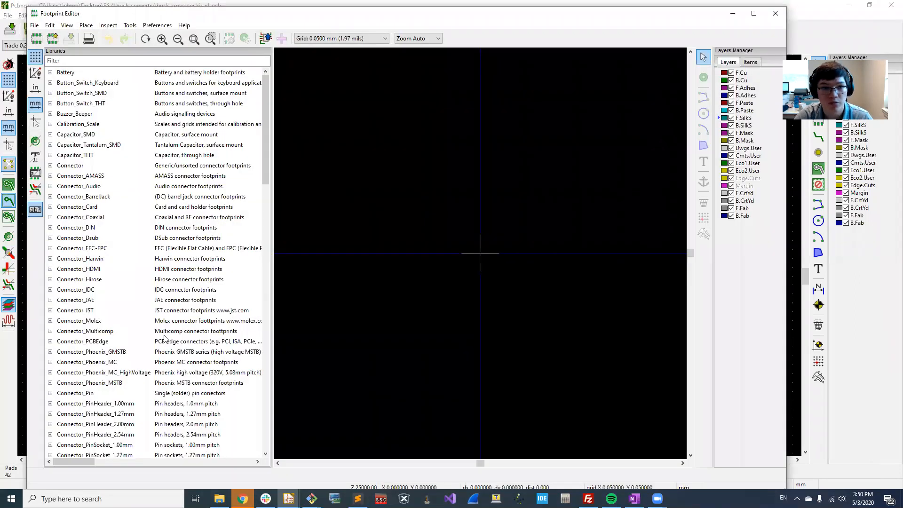
{"action": "left_click", "coordinate": [87, 59]}
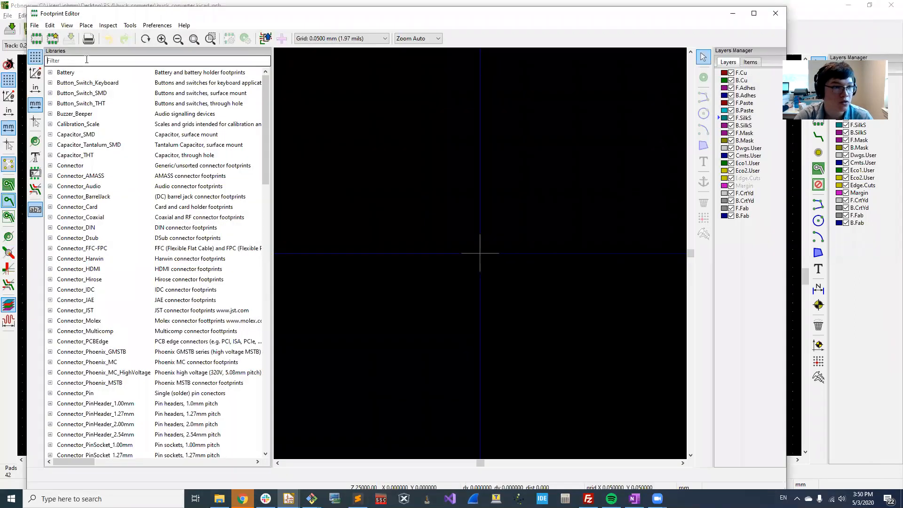
{"action": "type", "text": "lib_fp"}
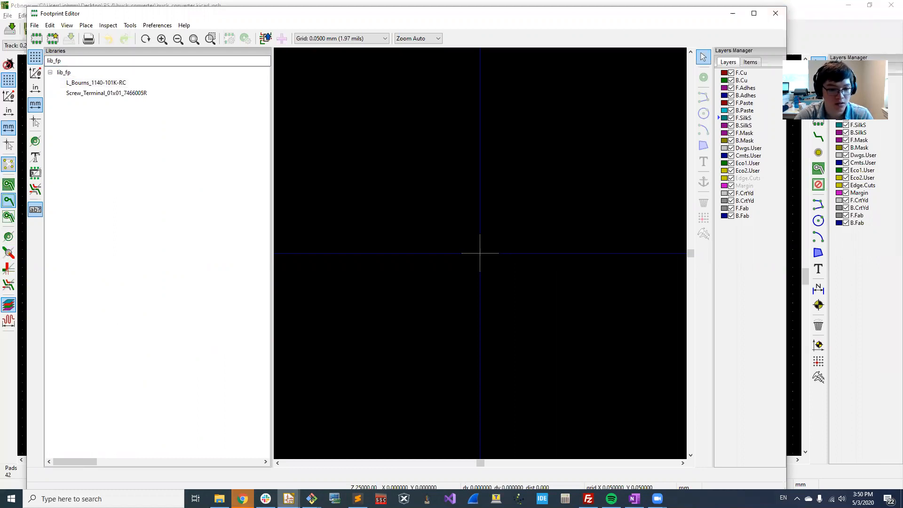
Return to the schematic and look up the footprint assigned to diode D2 in its symbol properties
{"action": "left_click", "coordinate": [289, 499]}
{"action": "left_click", "coordinate": [199, 460]}
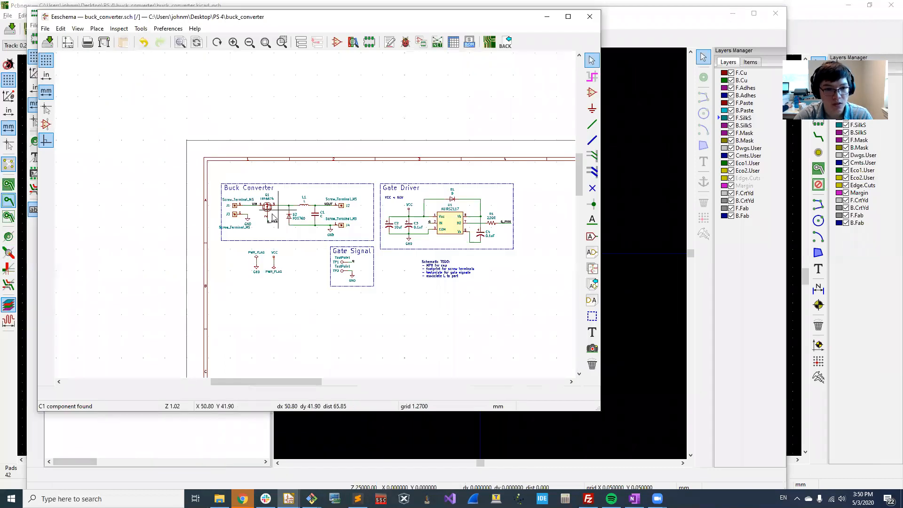
{"action": "scroll", "coordinate": [335, 230], "scroll_direction": "up", "scroll_amount": 3}
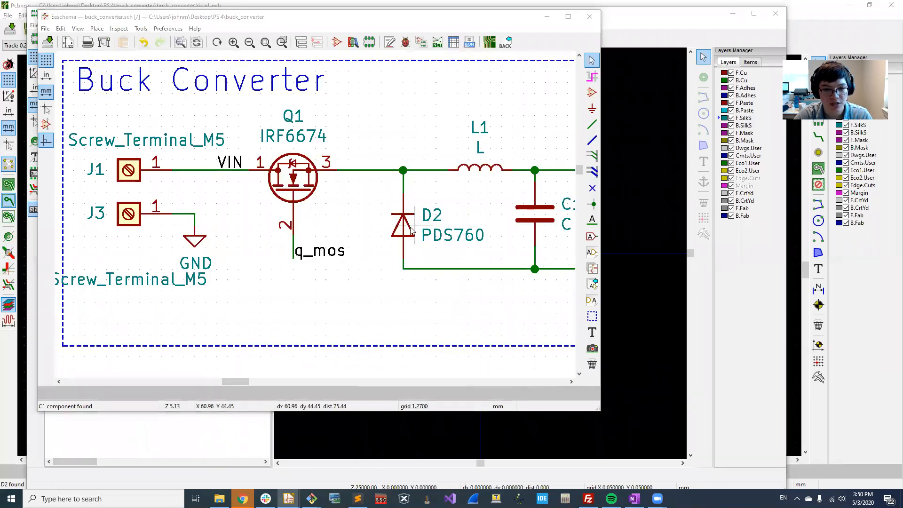
{"action": "double_click", "coordinate": [410, 231]}
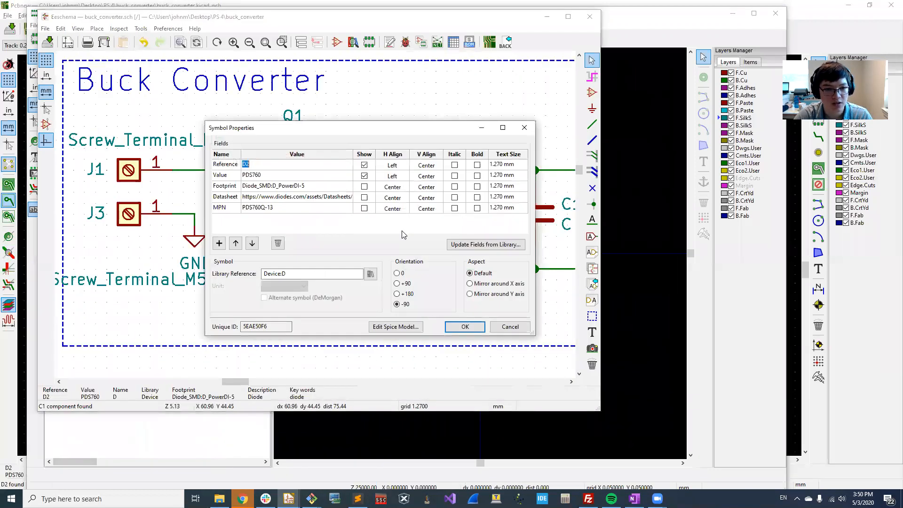
{"action": "left_click", "coordinate": [318, 189]}
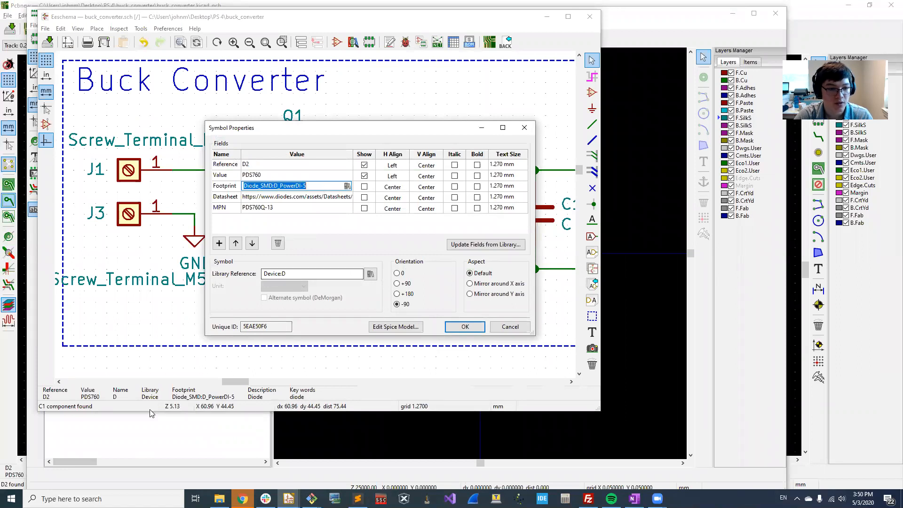
Copy D2's footprint name Diode_SMD:D_PowerDI-5 from its symbol properties and use it as the Footprint Editor's library filter
{"action": "left_click", "coordinate": [39, 433]}
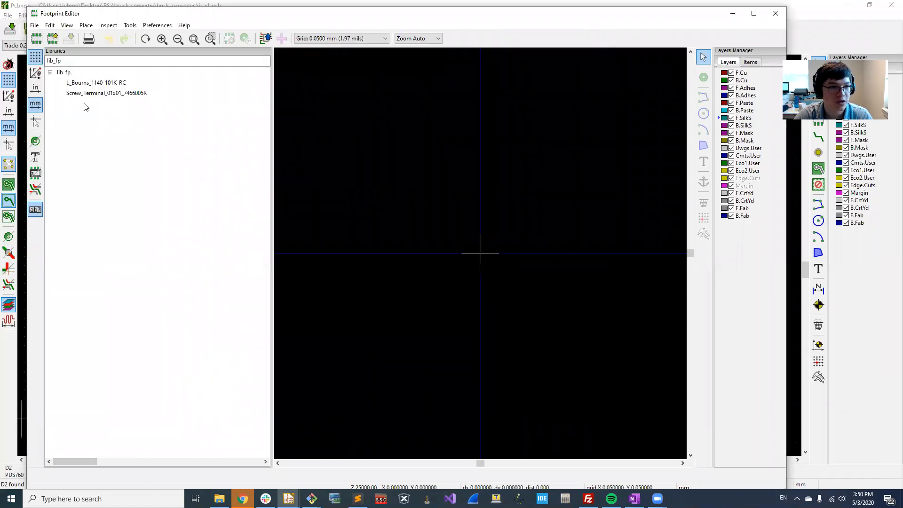
{"action": "left_click", "coordinate": [78, 61]}
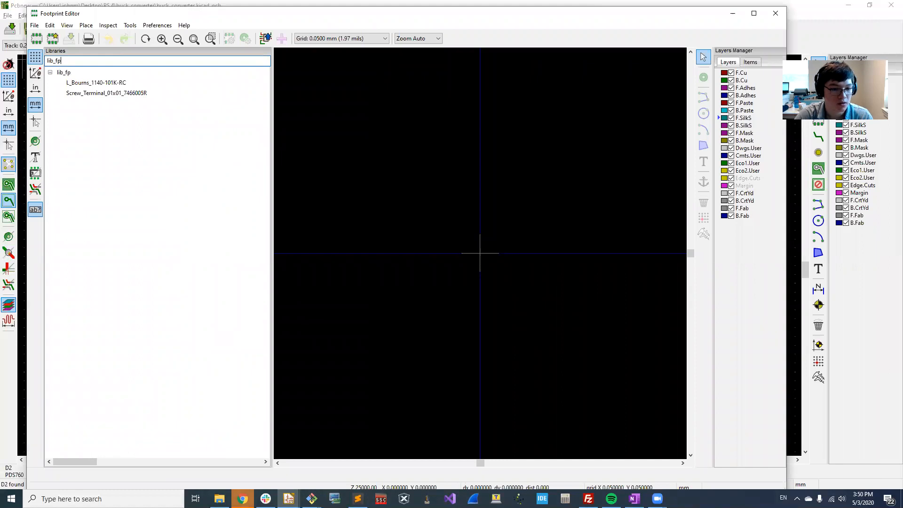
{"action": "mouse_move", "coordinate": [289, 499]}
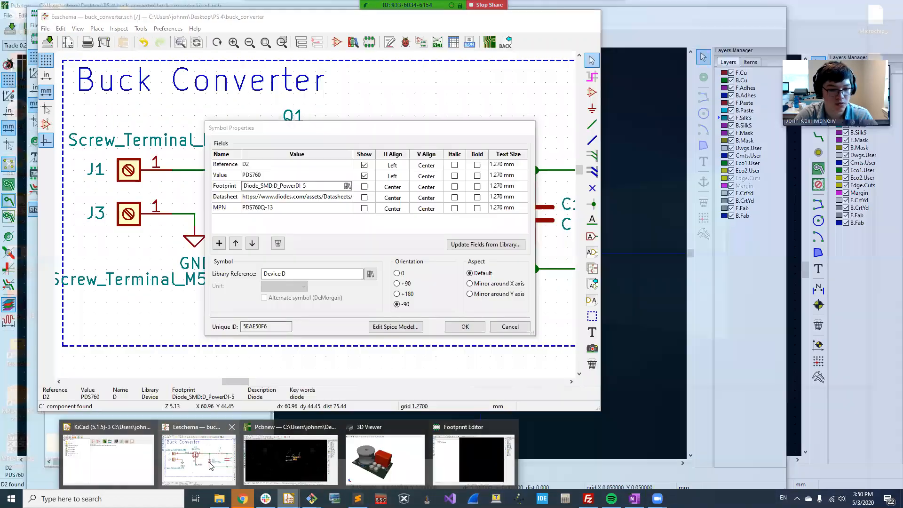
{"action": "left_click", "coordinate": [211, 466]}
{"action": "key", "text": "ctrl+c"}
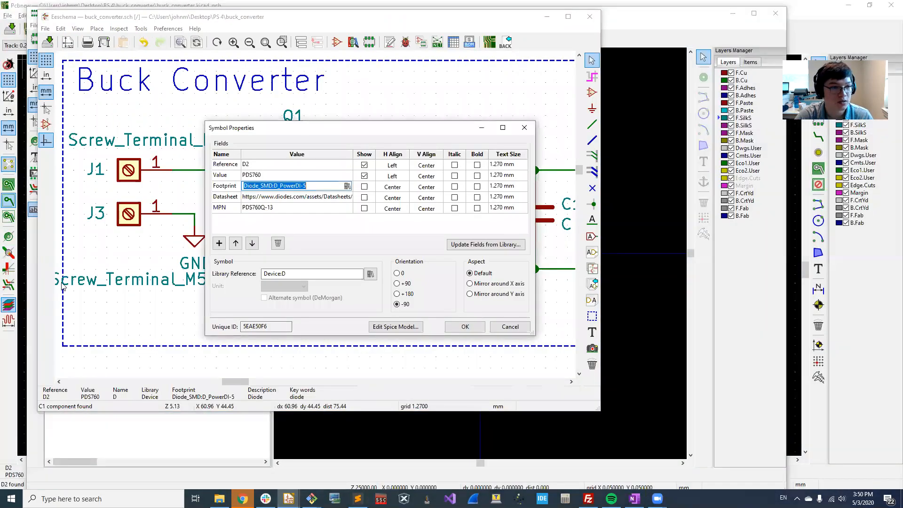
{"action": "left_click", "coordinate": [31, 288]}
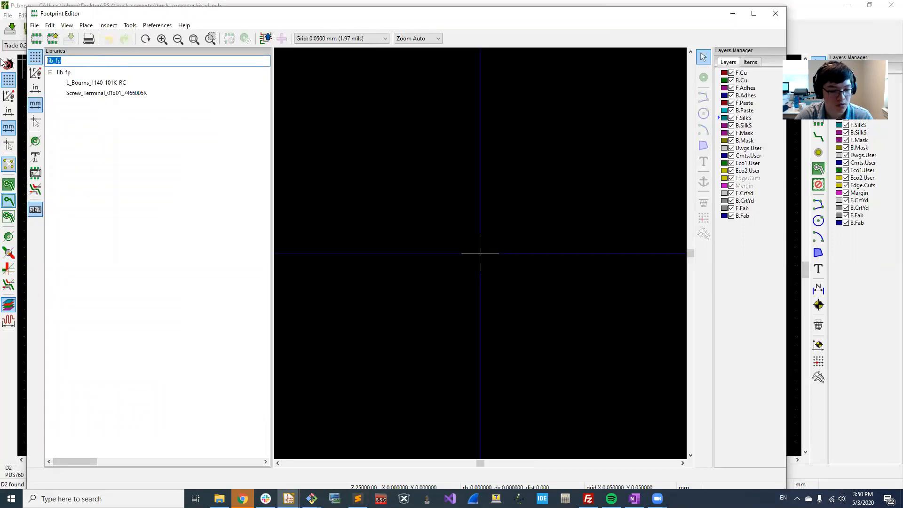
{"action": "key", "text": "ctrl+v"}
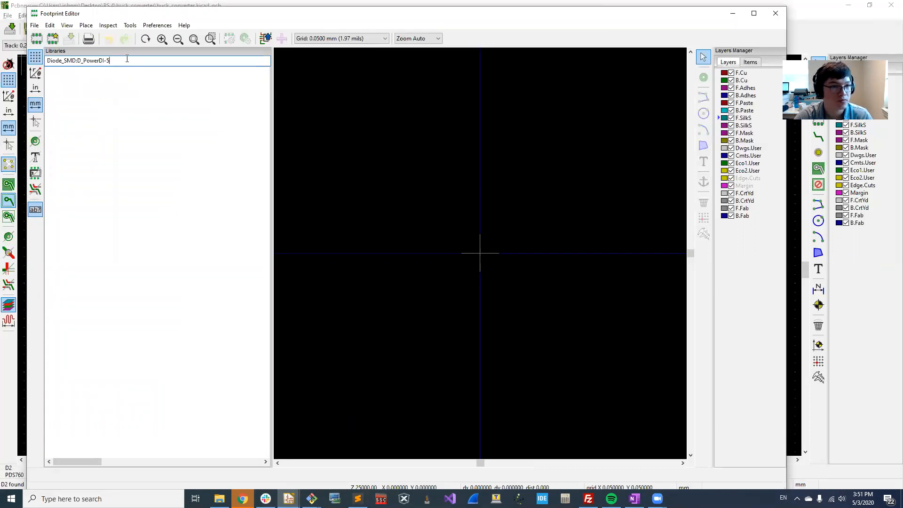
Shorten the library filter to D_PowerDI-5 and select the matching footprint in the Diode_SMD library
{"action": "left_click_drag", "start_coordinate": [125, 62], "coordinate": [35, 62]}
{"action": "key", "text": "ctrl+c"}
{"action": "left_click", "coordinate": [87, 61]}
{"action": "key", "text": "shift+Home"}
{"action": "key", "text": "BackSpace"}
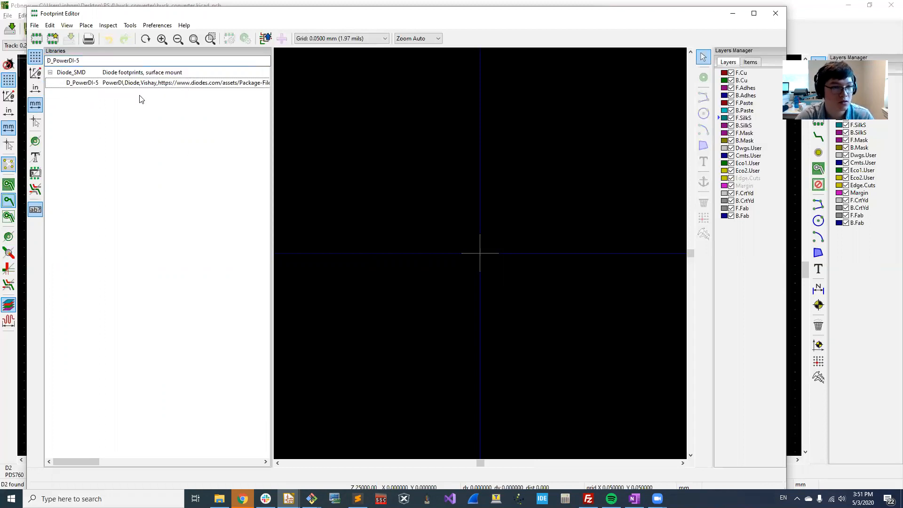
{"action": "left_click", "coordinate": [138, 84]}
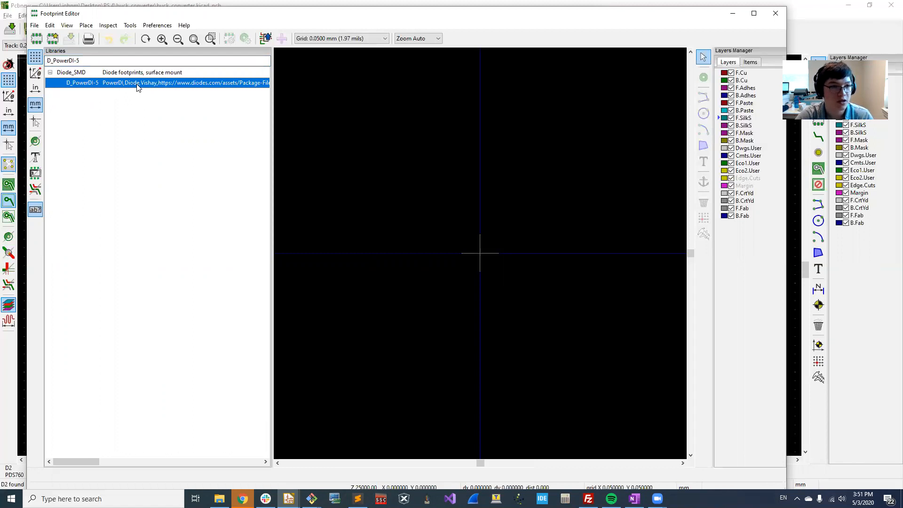
{"action": "type", "text": "lib"}
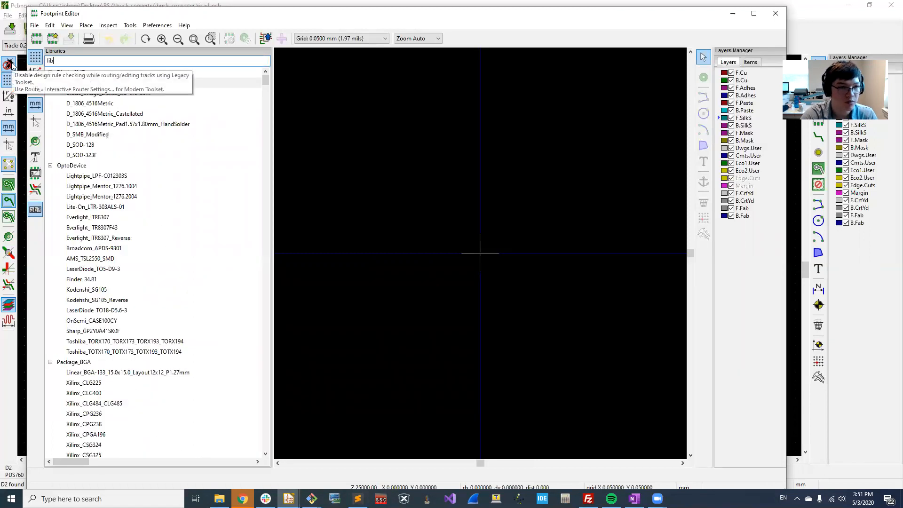
{"action": "type", "text": "_fp"}
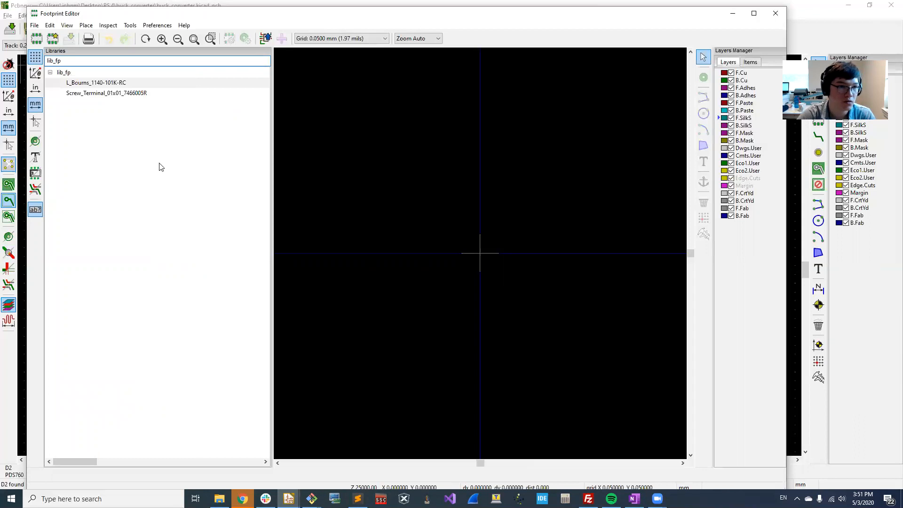
{"action": "left_click", "coordinate": [81, 75]}
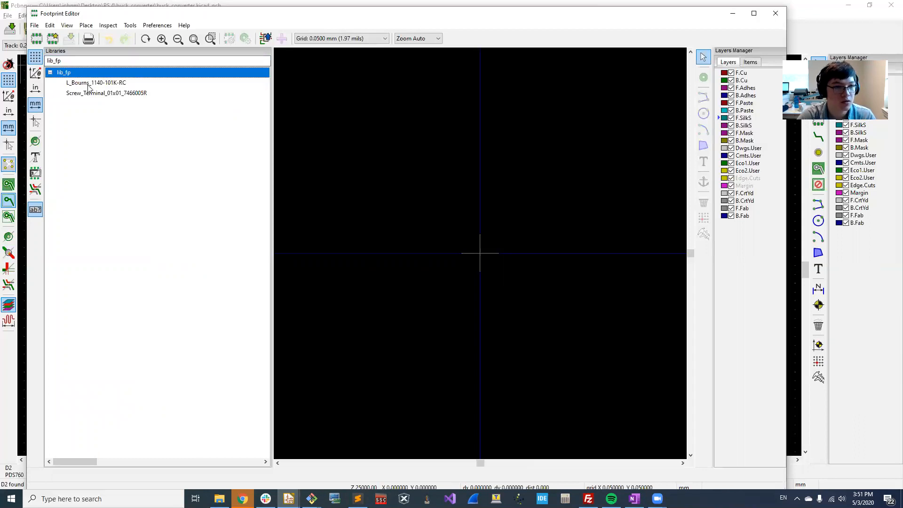
{"action": "right_click", "coordinate": [96, 75]}
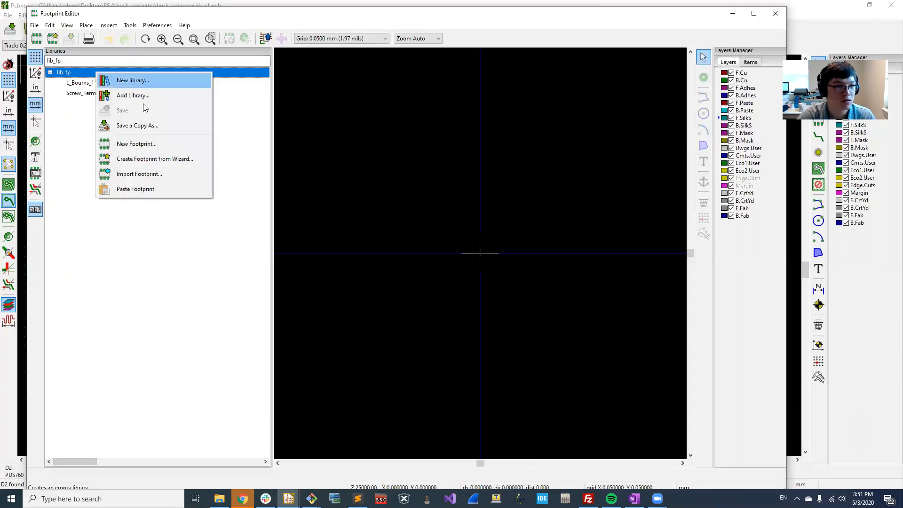
{"action": "left_click", "coordinate": [141, 174]}
{"action": "left_click", "coordinate": [78, 127]}
Filter the libraries by D_PowerDI-5, open that footprint from Diode_SMD and copy it
{"action": "left_click_drag", "start_coordinate": [89, 59], "coordinate": [11, 66]}
{"action": "key", "text": "ctrl+v"}
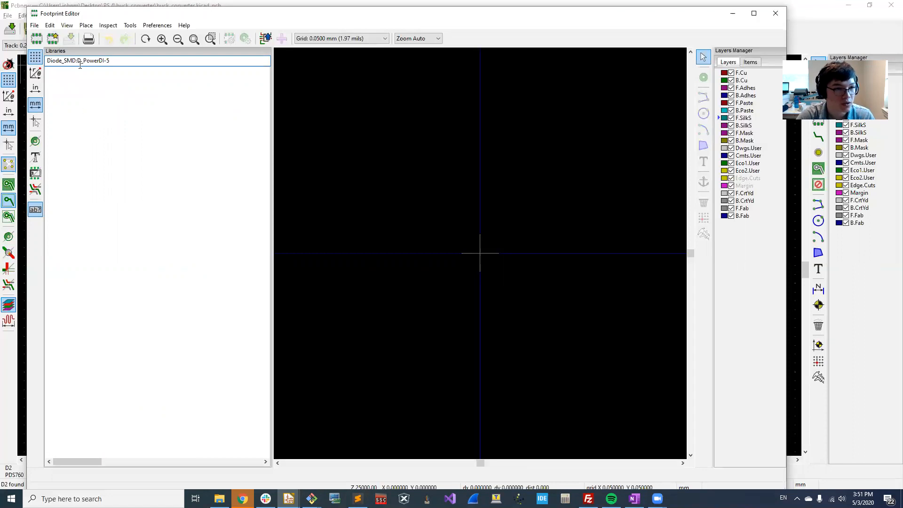
{"action": "left_click_drag", "start_coordinate": [78, 61], "coordinate": [6, 69]}
{"action": "key", "text": "BackSpace"}
{"action": "key", "text": "Return"}
{"action": "left_click", "coordinate": [119, 83]}
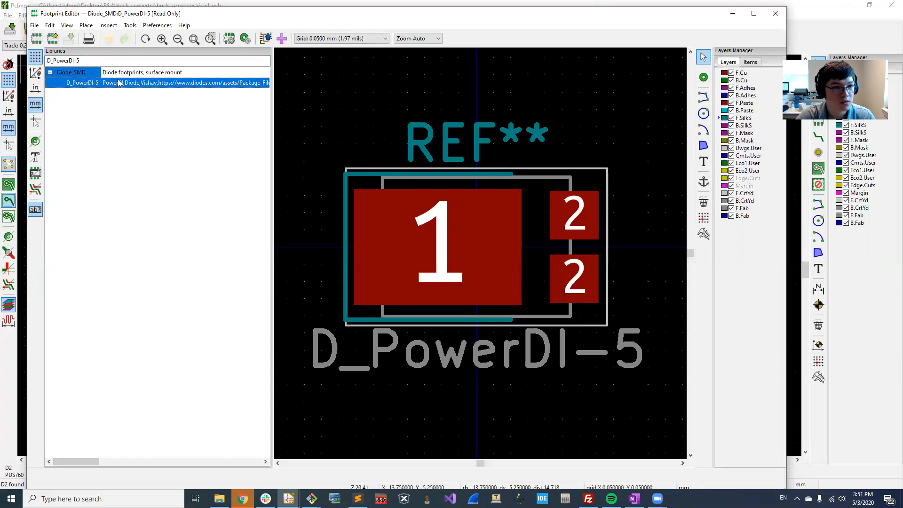
{"action": "right_click", "coordinate": [118, 84]}
{"action": "left_click", "coordinate": [156, 186]}
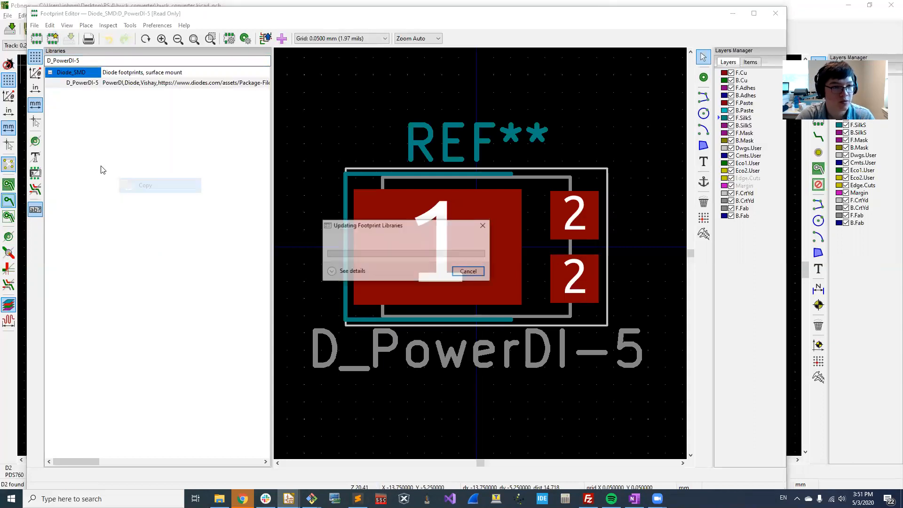
Filter the libraries by lib_fp, paste the copied D_PowerDI-5 footprint into lib_fp and open the pasted copy
{"action": "left_click_drag", "start_coordinate": [82, 61], "coordinate": [25, 60]}
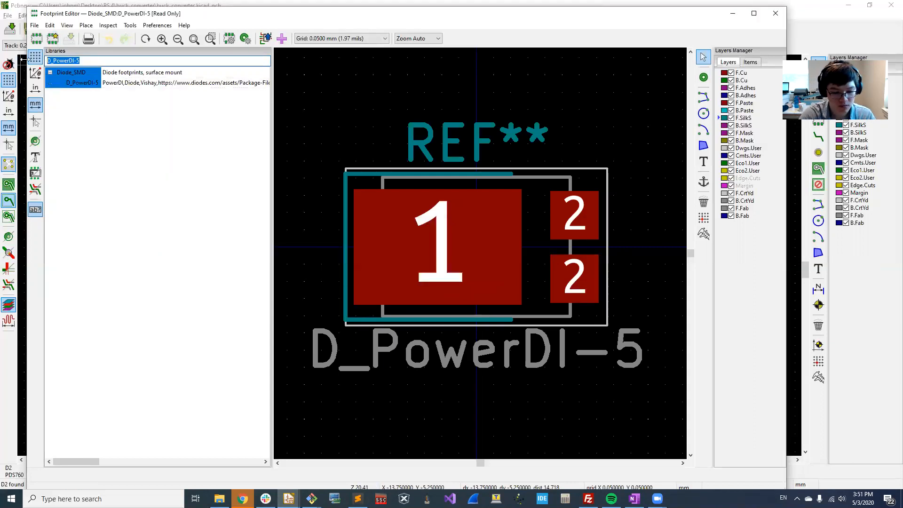
{"action": "type", "text": "lib_fp"}
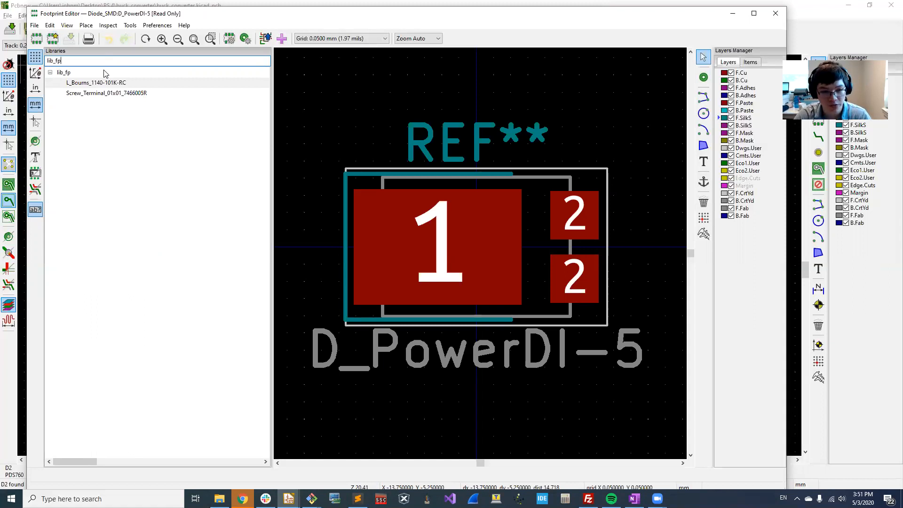
{"action": "left_click", "coordinate": [105, 73]}
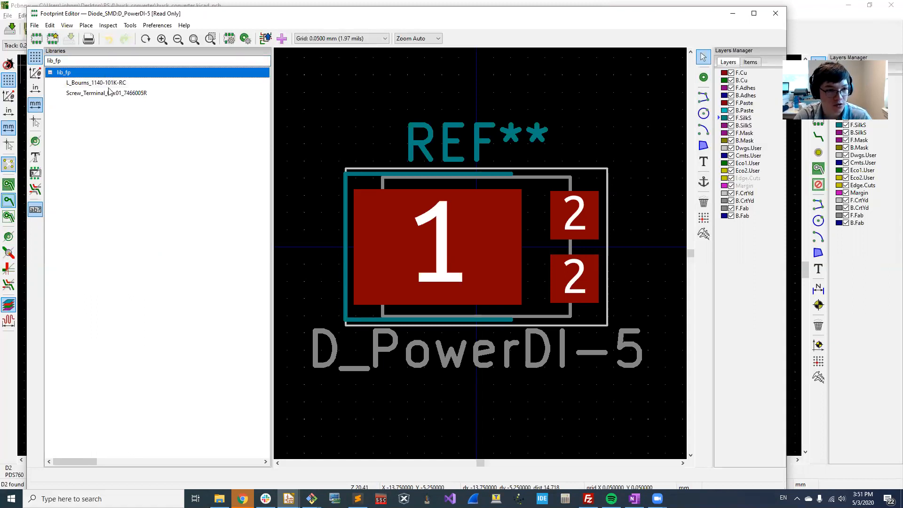
{"action": "right_click", "coordinate": [102, 72]}
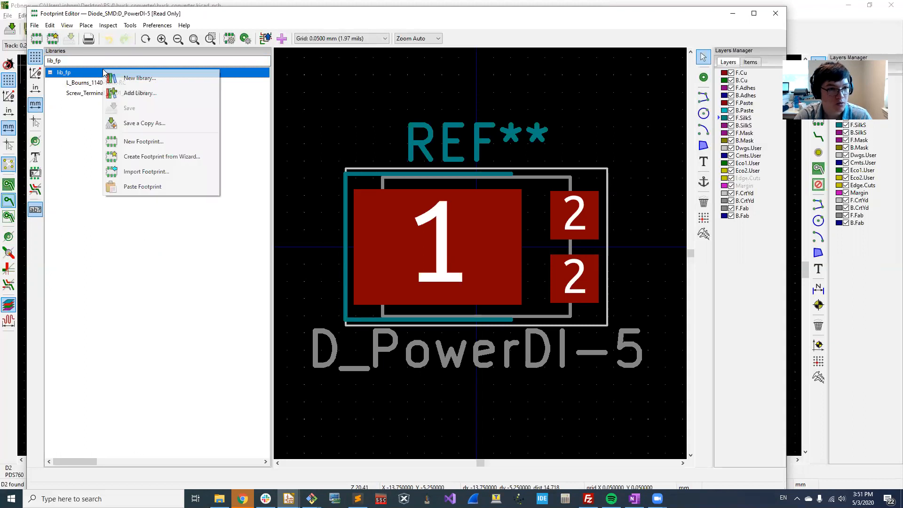
{"action": "left_click", "coordinate": [150, 194]}
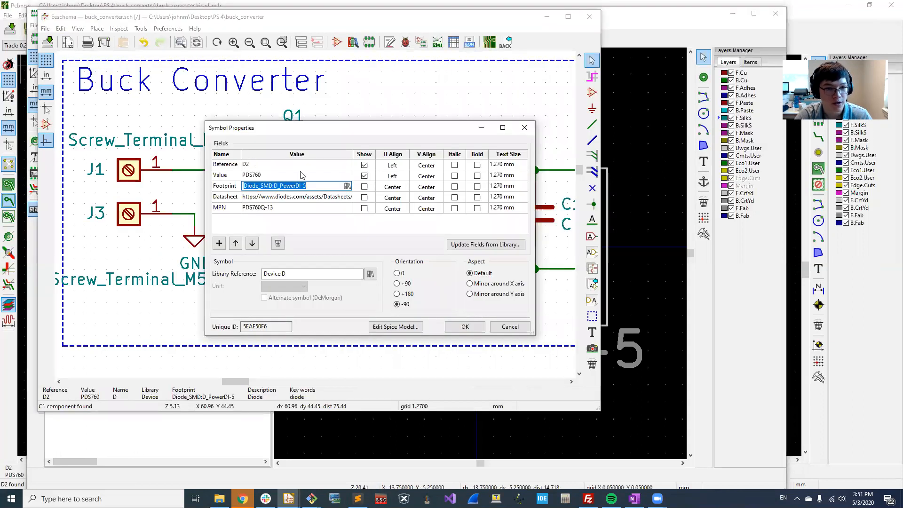
{"action": "left_click", "coordinate": [639, 18]}
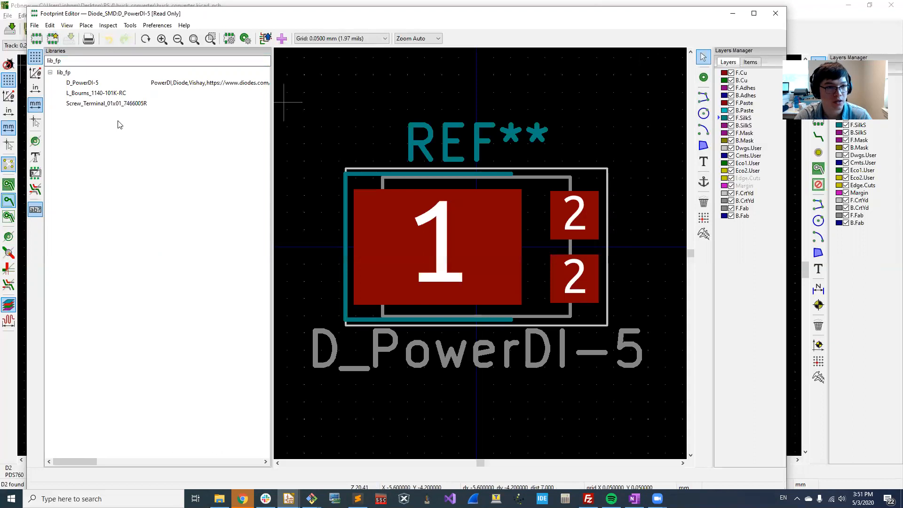
{"action": "double_click", "coordinate": [120, 87]}
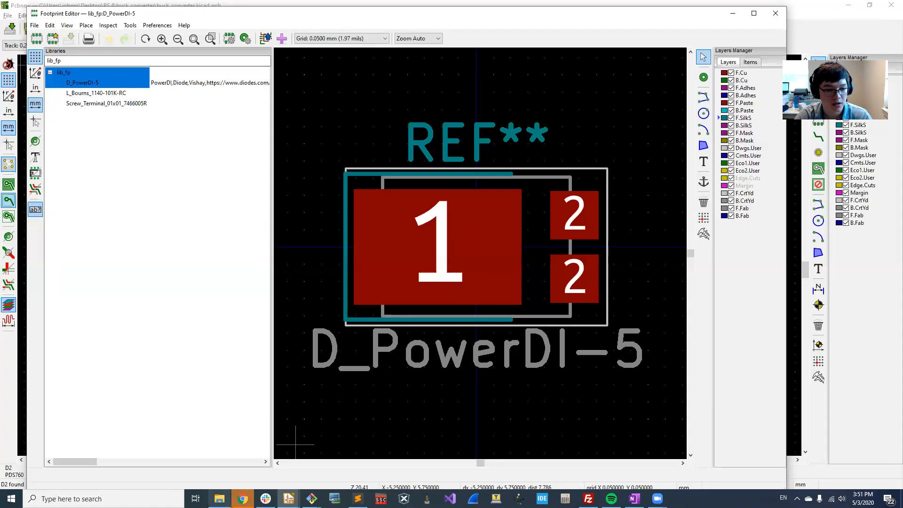
Bring up the lib_3d folder in File Explorer, and copy D2's MPN PDS760Q-13 from its symbol properties in Eeschema
{"action": "mouse_move", "coordinate": [219, 498]}
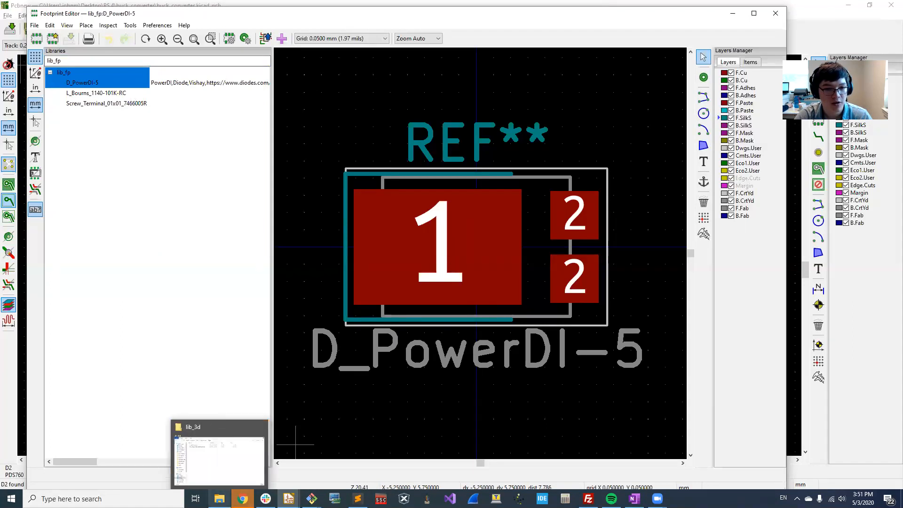
{"action": "left_click", "coordinate": [255, 450]}
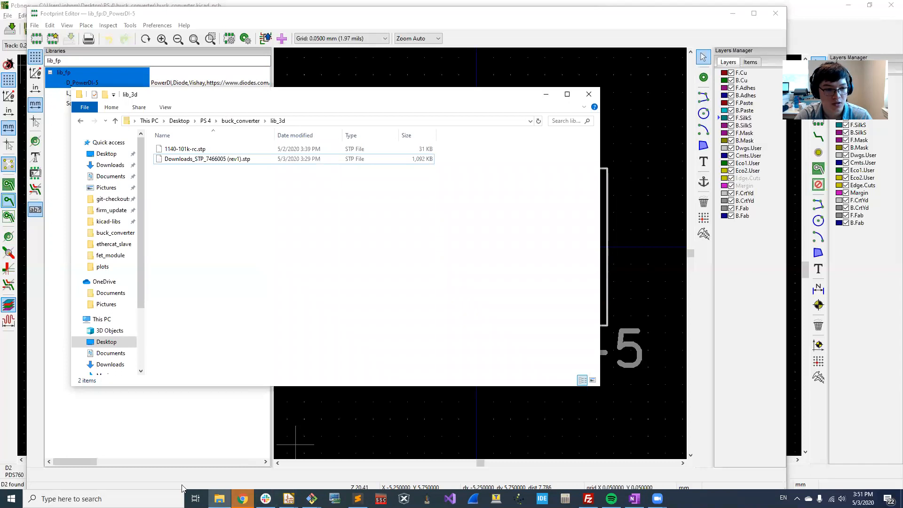
{"action": "left_click", "coordinate": [288, 499]}
{"action": "left_click", "coordinate": [207, 459]}
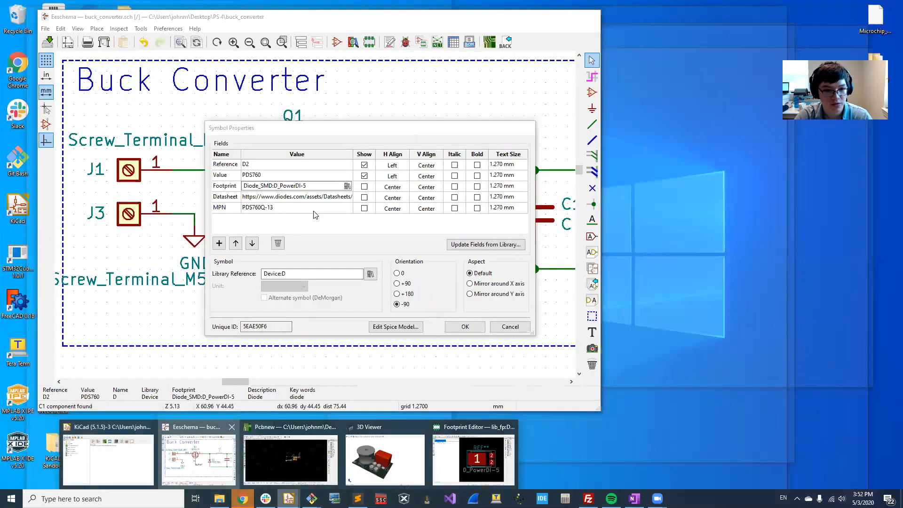
{"action": "left_click", "coordinate": [290, 211]}
{"action": "key", "text": "ctrl+c"}
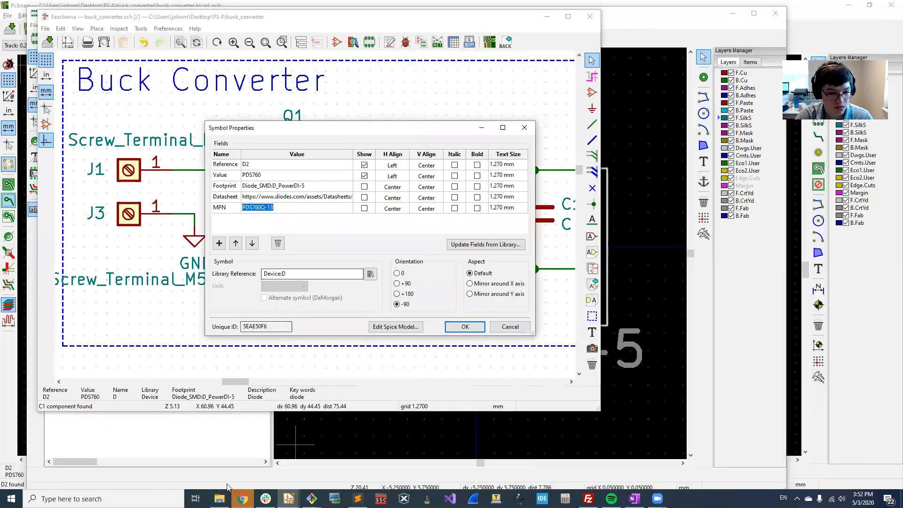
Switch to Chrome, search Digi-Key for PDS760Q-13 and examine the product page of PDS760Q-13DICT-ND in a wider window
{"action": "left_click", "coordinate": [289, 499]}
{"action": "left_click", "coordinate": [242, 498]}
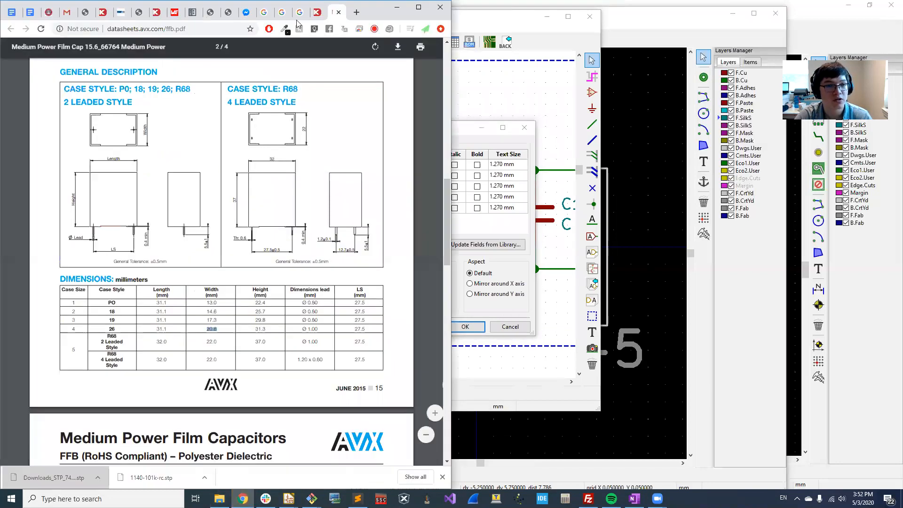
{"action": "left_click", "coordinate": [315, 13]}
{"action": "scroll", "coordinate": [120, 74], "scroll_direction": "up", "scroll_amount": 4}
{"action": "key", "text": "ctrl+v"}
{"action": "key", "text": "Return"}
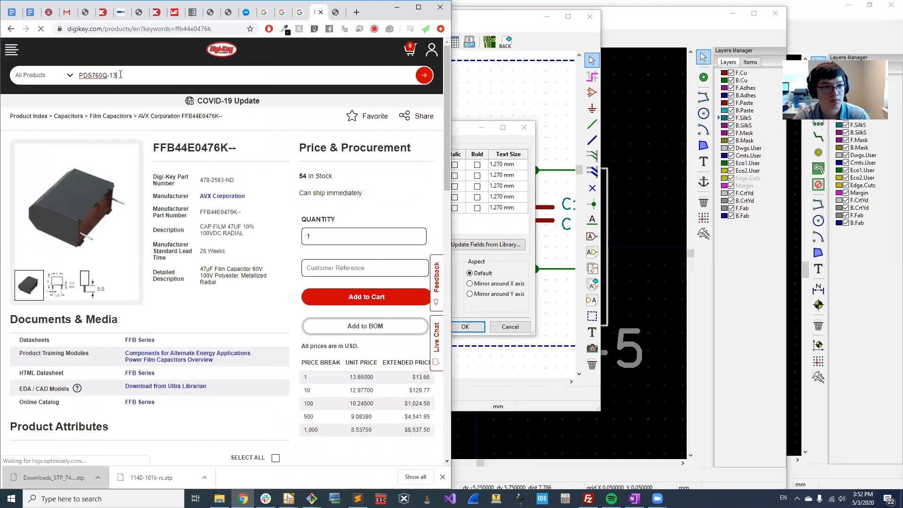
{"action": "scroll", "coordinate": [145, 249], "scroll_direction": "down", "scroll_amount": 6}
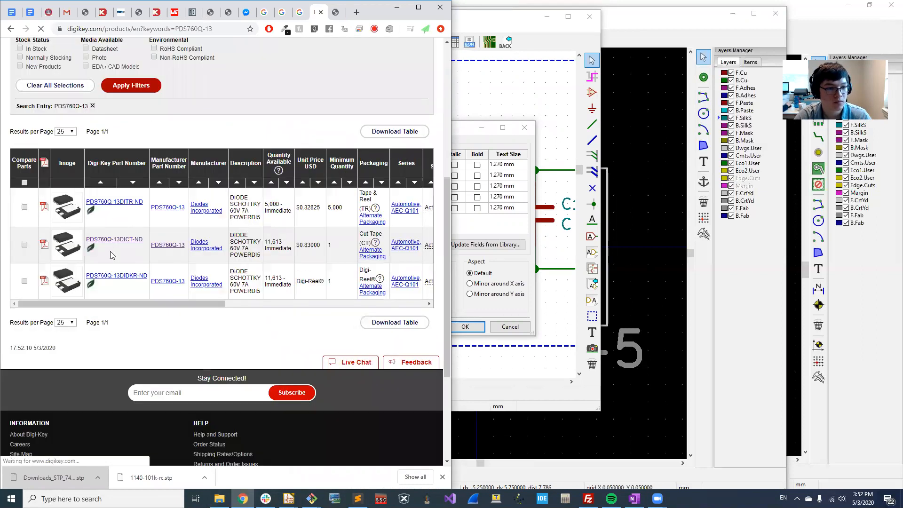
{"action": "left_click", "coordinate": [116, 241]}
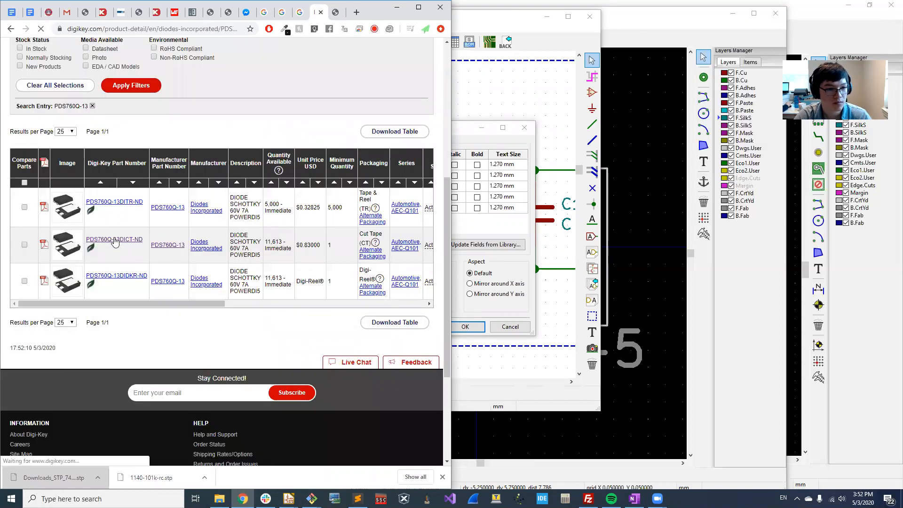
{"action": "scroll", "coordinate": [132, 256], "scroll_direction": "down", "scroll_amount": 5}
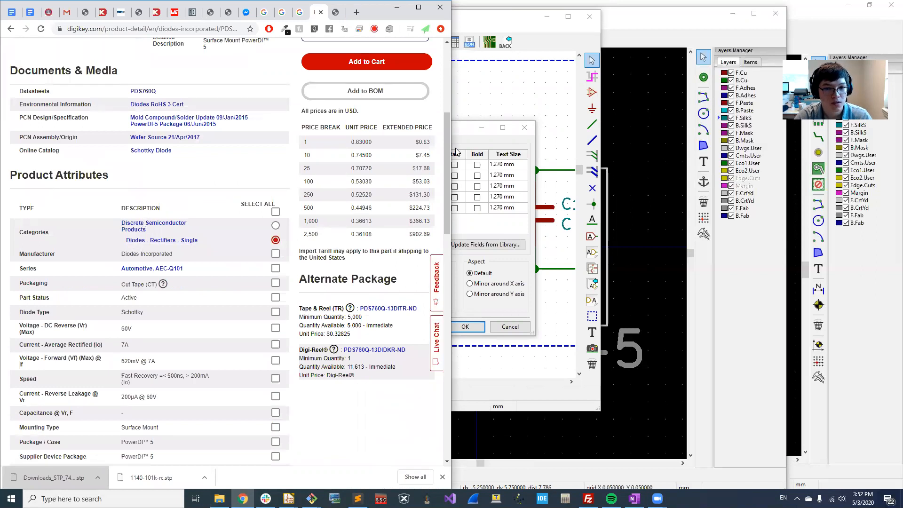
{"action": "left_click_drag", "start_coordinate": [454, 146], "coordinate": [566, 146]}
{"action": "scroll", "coordinate": [291, 155], "scroll_direction": "up", "scroll_amount": 3}
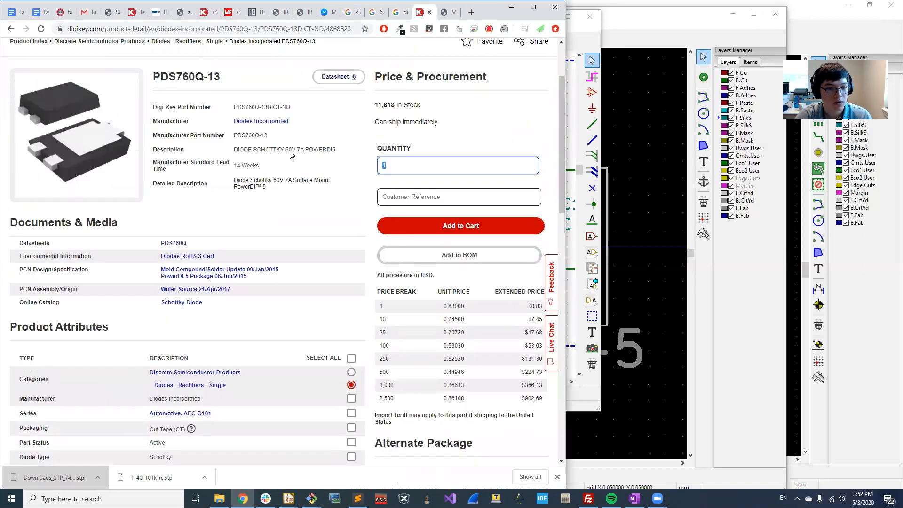
{"action": "left_click", "coordinate": [202, 33]}
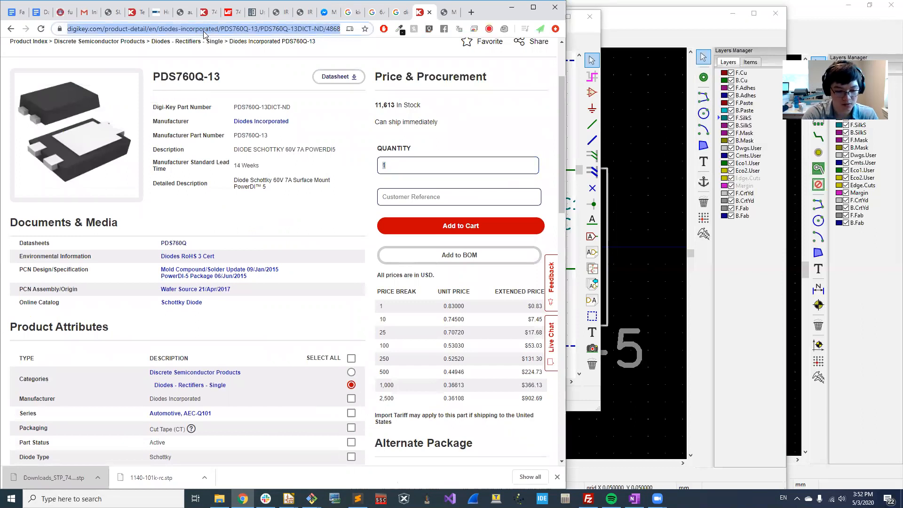
{"action": "key", "text": "ctrl+v"}
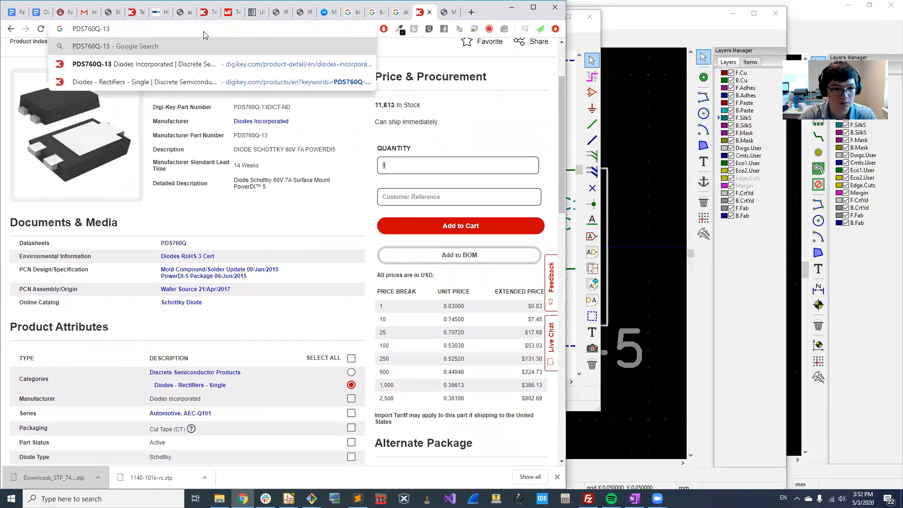
{"action": "left_click", "coordinate": [636, 49]}
{"action": "left_click", "coordinate": [5, 190]}
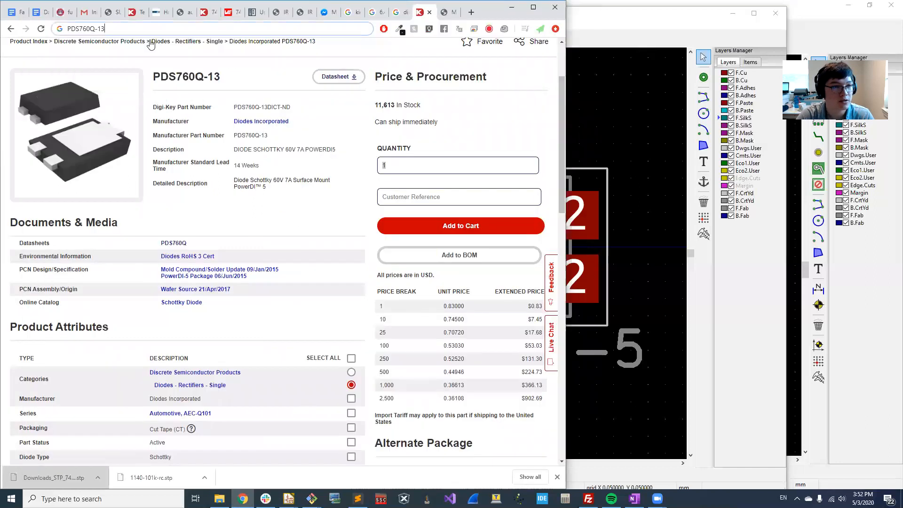
Search Google for "Power DI-5 step file", open the PowerDi-5 model page on 3D ContentCentral and accept its cookie notice
{"action": "key", "text": "ctrl+l"}
{"action": "type", "text": "Po"}
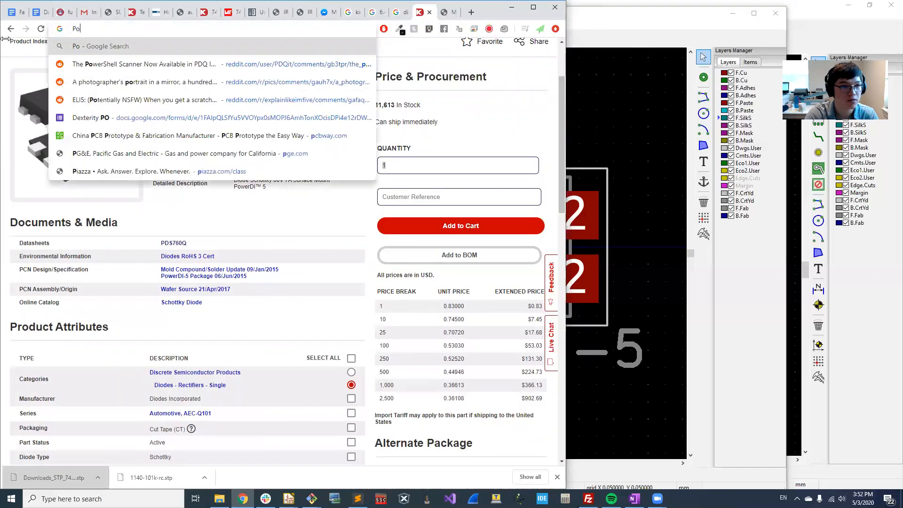
{"action": "type", "text": "wer DI-5"}
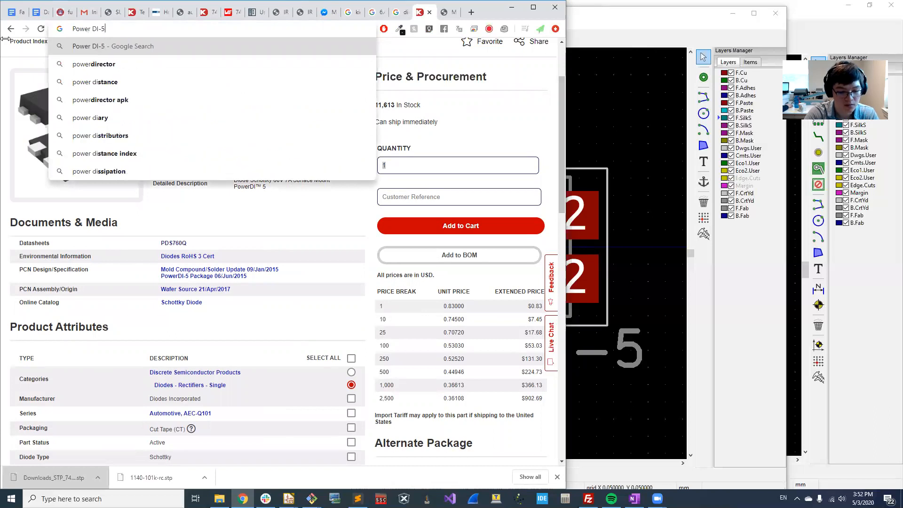
{"action": "type", "text": " step file"}
{"action": "key", "text": "Return"}
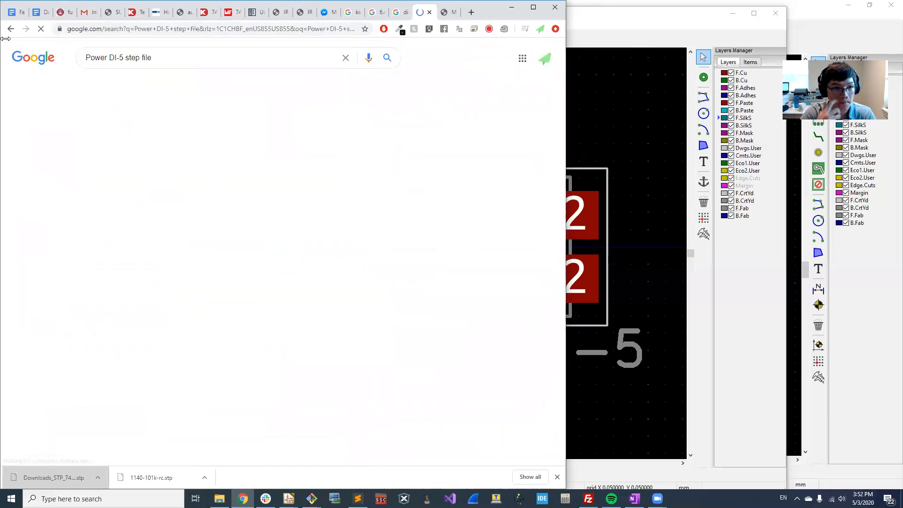
{"action": "left_click", "coordinate": [153, 150]}
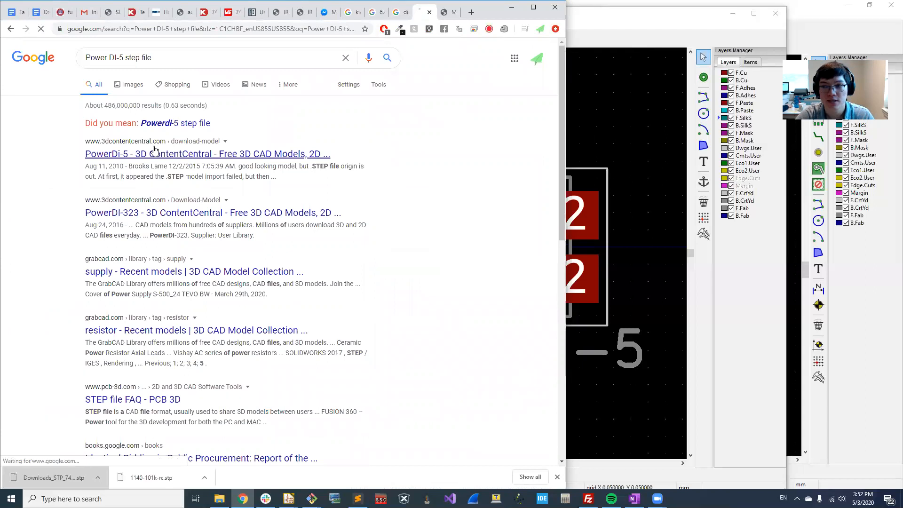
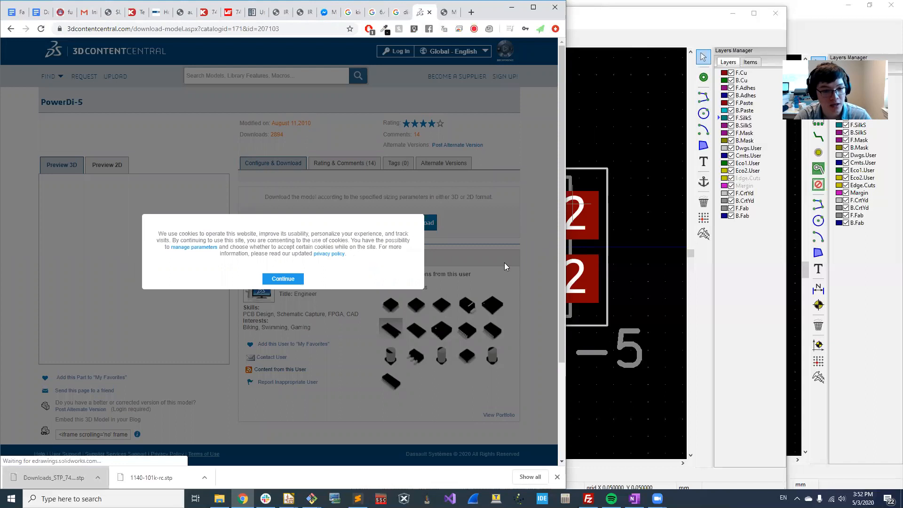
{"action": "left_click", "coordinate": [291, 281]}
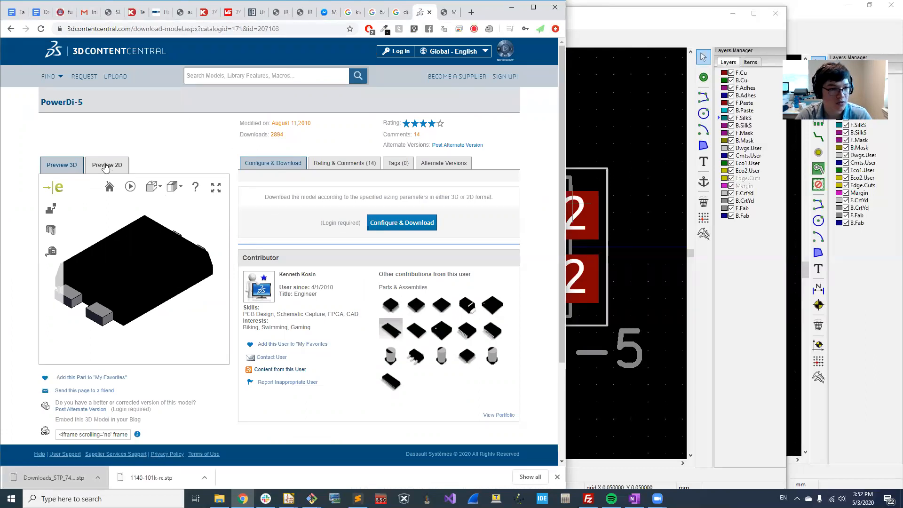
Request the PowerDi-5 model download and log in to 3D ContentCentral with the prefilled credentials, having the site remember the login
{"action": "left_click", "coordinate": [398, 221]}
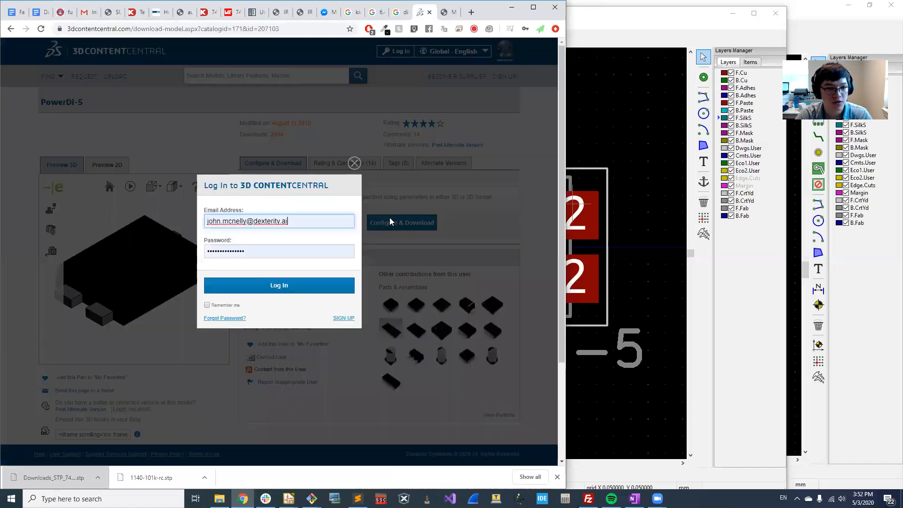
{"action": "left_click", "coordinate": [208, 305]}
{"action": "left_click", "coordinate": [301, 285]}
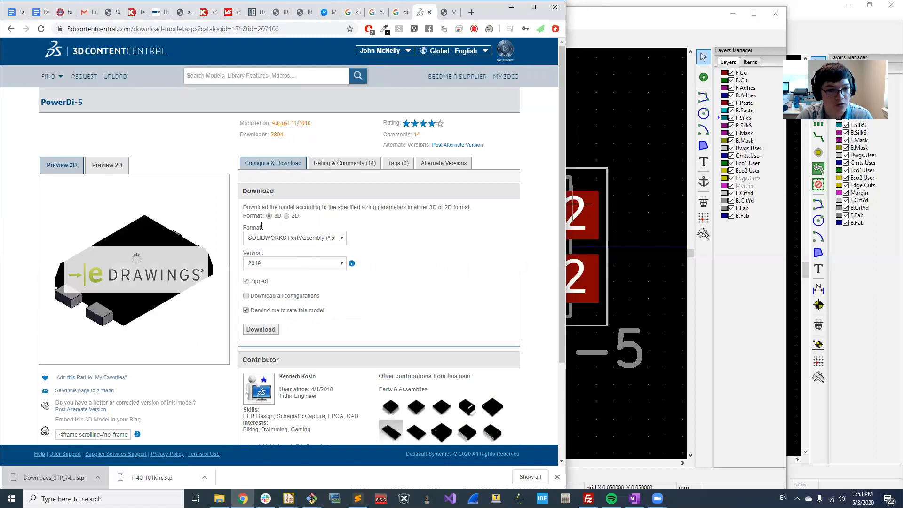
Download the PowerDi-5 model as a 3D STEP (*.step) file, version AP214, with the rating reminder turned off
{"action": "left_click", "coordinate": [319, 239]}
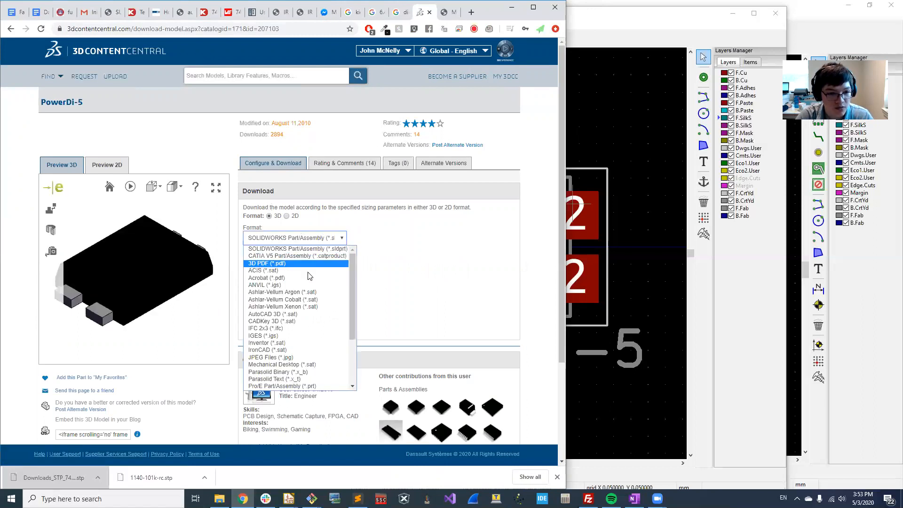
{"action": "scroll", "coordinate": [310, 348], "scroll_direction": "down", "scroll_amount": 3}
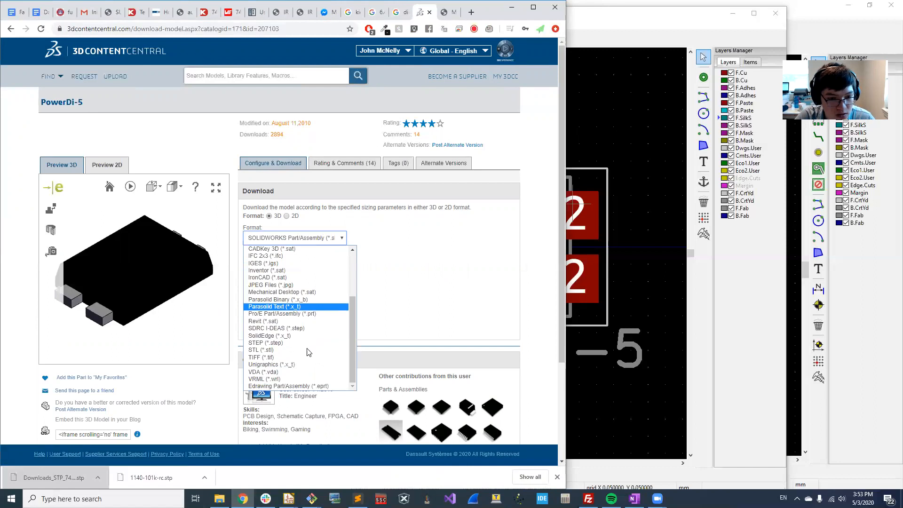
{"action": "left_click", "coordinate": [298, 344]}
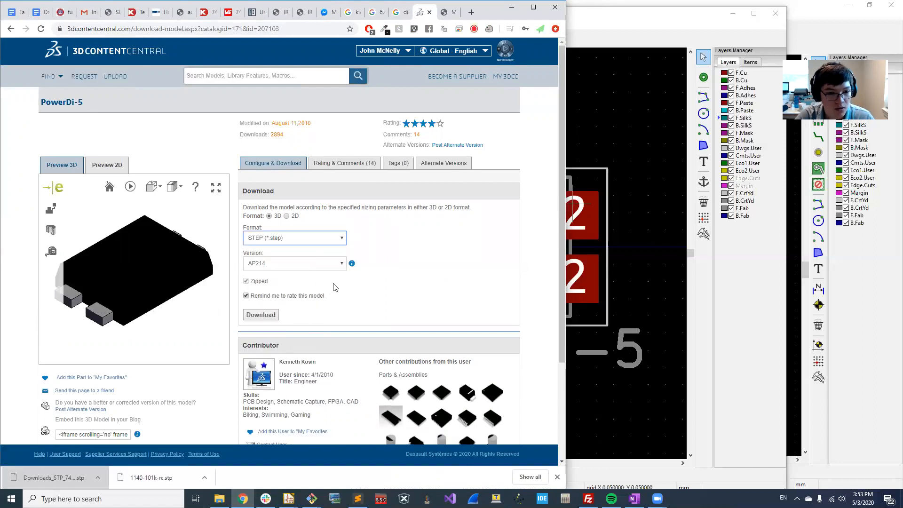
{"action": "left_click", "coordinate": [338, 263]}
{"action": "left_click", "coordinate": [185, 256]}
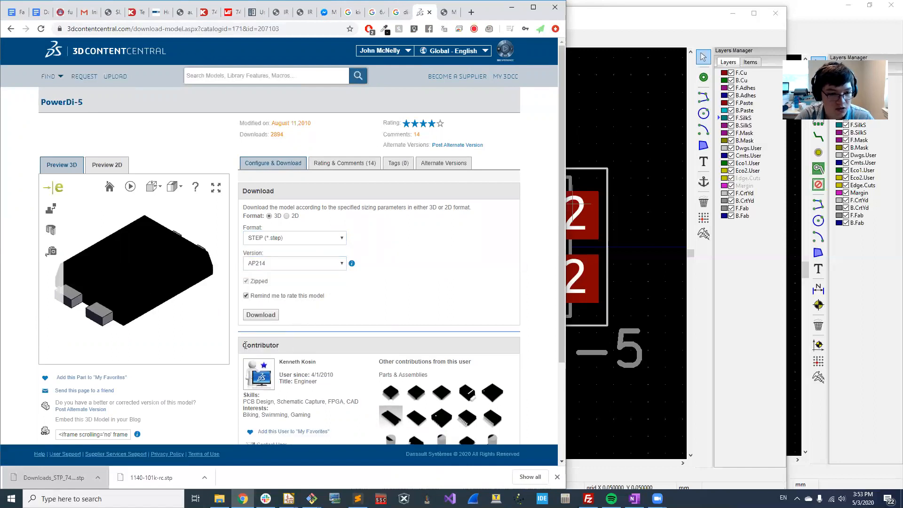
{"action": "left_click", "coordinate": [246, 296]}
{"action": "left_click", "coordinate": [252, 318]}
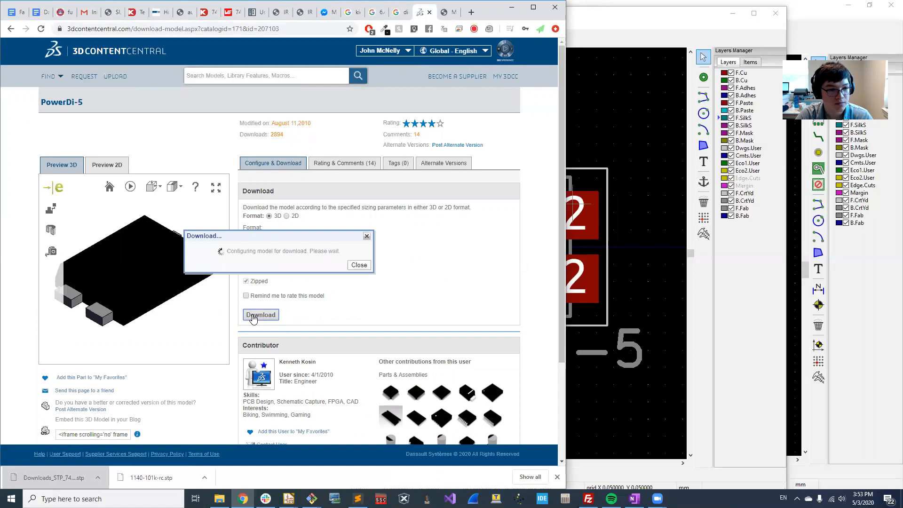
{"action": "left_click", "coordinate": [289, 272]}
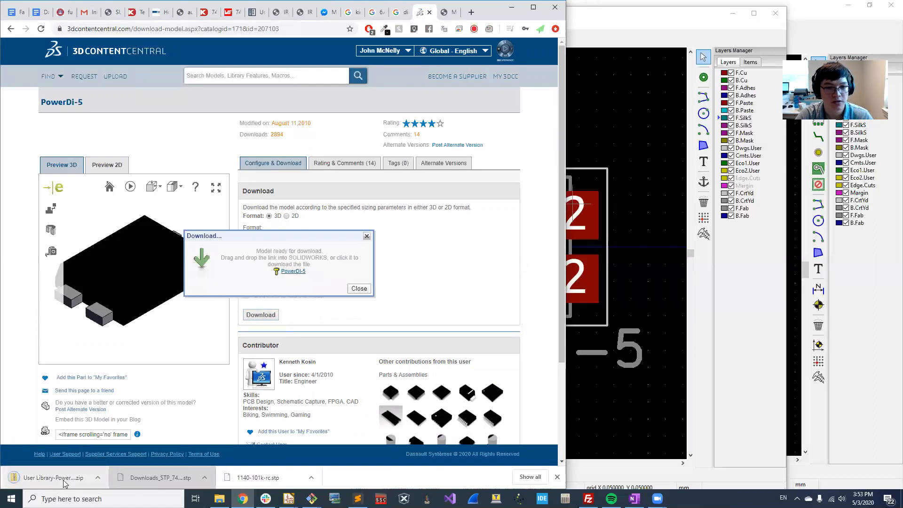
Open the downloaded zip and copy the User Library-PowerDI-5 STEP file into the lib_3d folder
{"action": "left_click", "coordinate": [65, 479]}
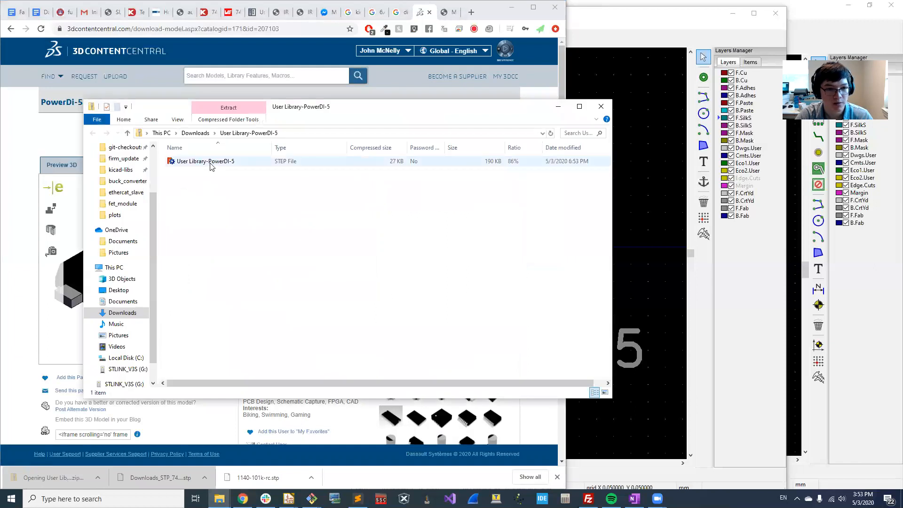
{"action": "left_click", "coordinate": [209, 162]}
{"action": "left_click", "coordinate": [219, 498]}
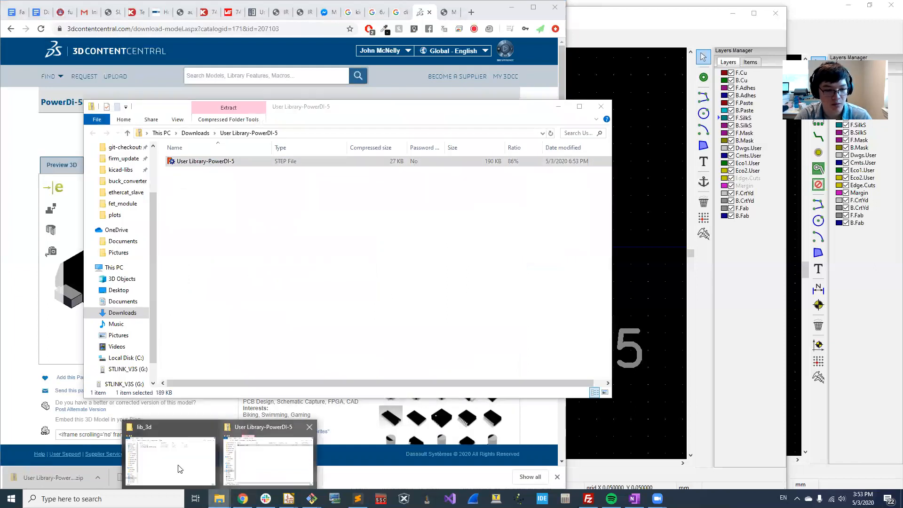
{"action": "left_click", "coordinate": [180, 469]}
{"action": "key", "text": "ctrl+v"}
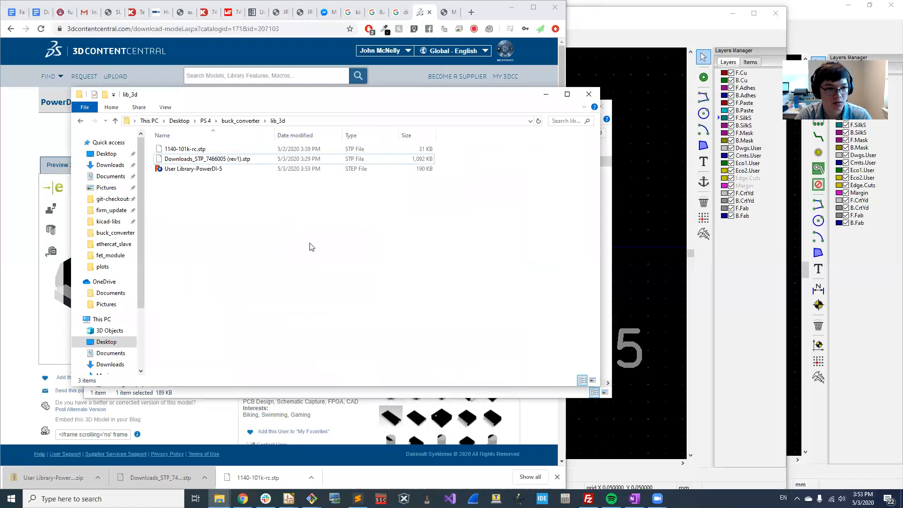
Switch to the Footprint Editor and add User Library-PowerDI-5.STEP from lib_3d to the D_PowerDI-5 footprint's 3D models
{"action": "left_click", "coordinate": [660, 22]}
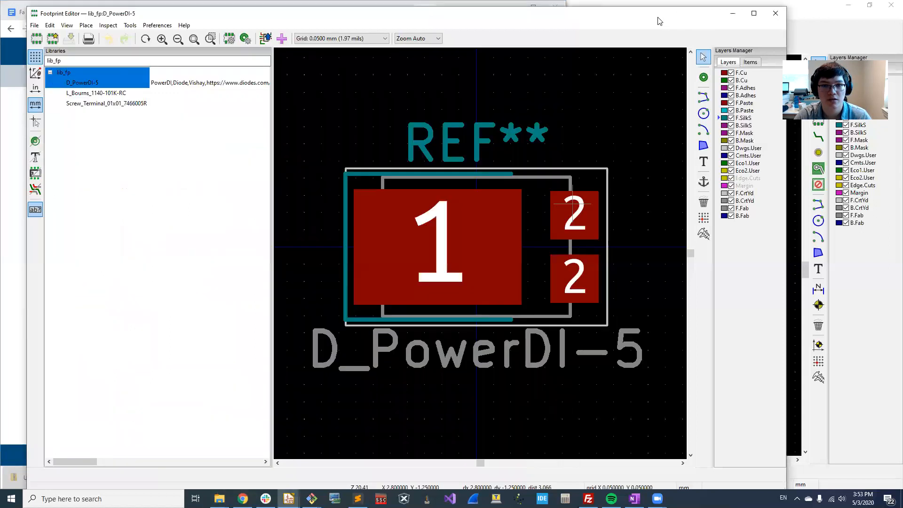
{"action": "left_click", "coordinate": [229, 38]}
{"action": "left_click", "coordinate": [282, 187]}
{"action": "left_click", "coordinate": [343, 170]}
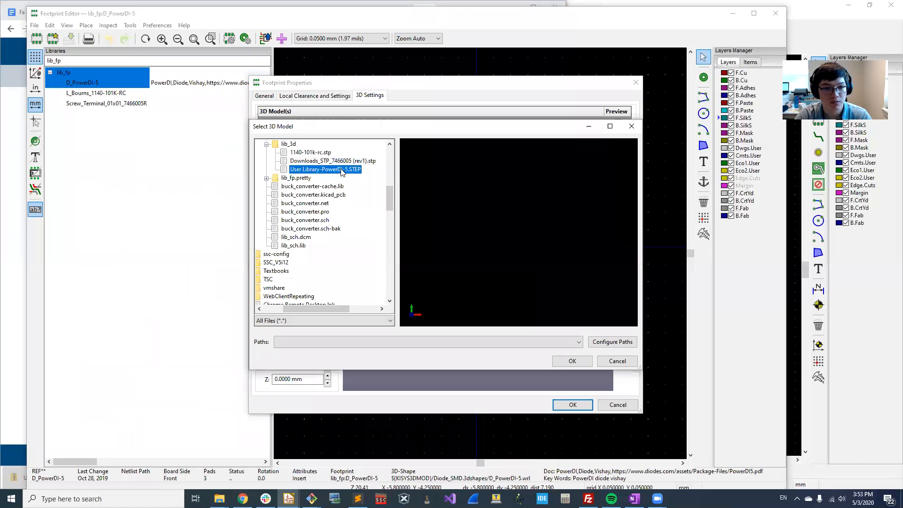
{"action": "left_click", "coordinate": [573, 362]}
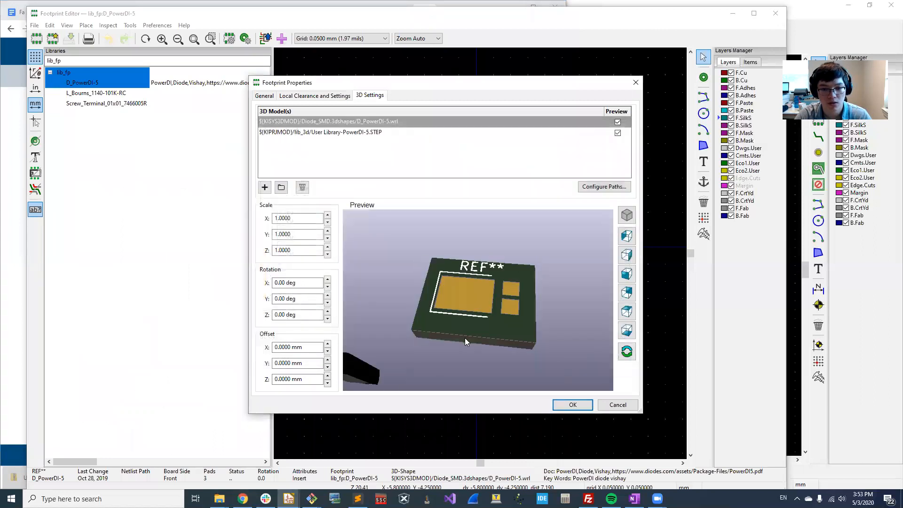
Set the X rotation of the User Library-PowerDI-5.STEP model to -90 deg
{"action": "scroll", "coordinate": [485, 324], "scroll_direction": "down", "scroll_amount": 2}
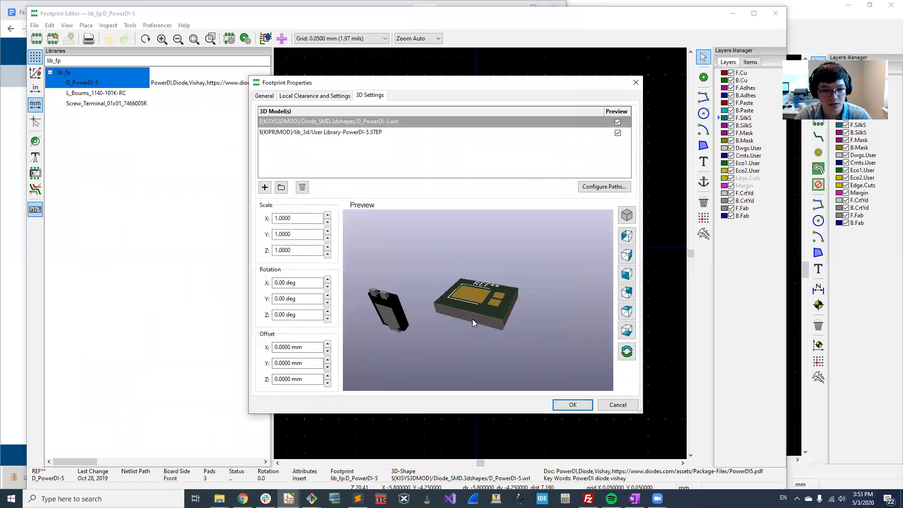
{"action": "double_click", "coordinate": [406, 136]}
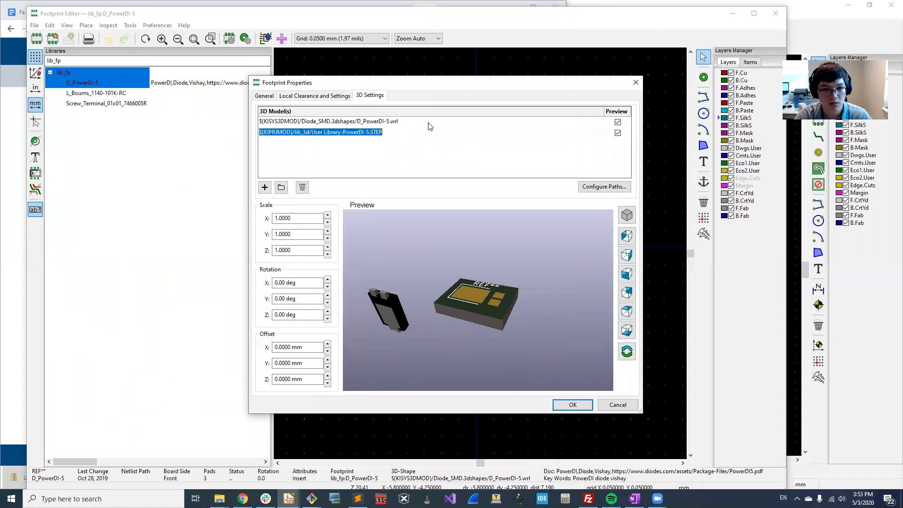
{"action": "left_click", "coordinate": [328, 290]}
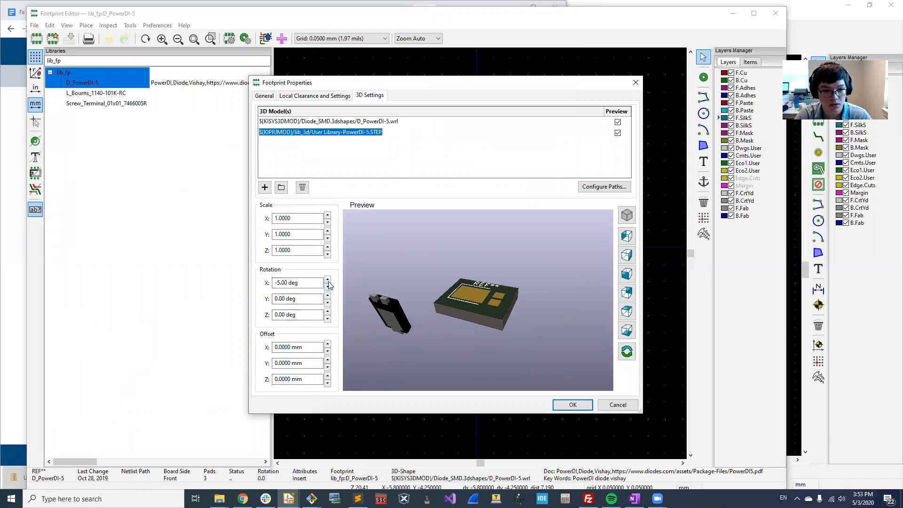
{"action": "left_click", "coordinate": [328, 280]}
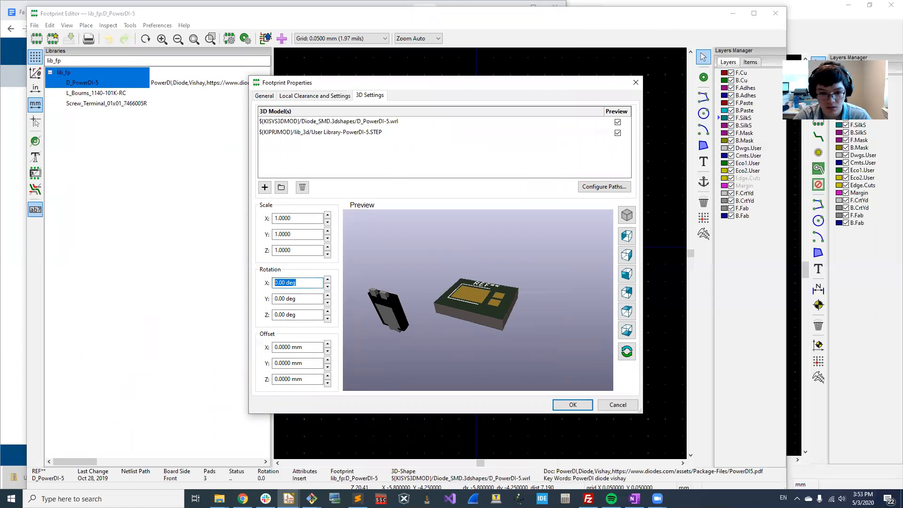
{"action": "type", "text": "90"}
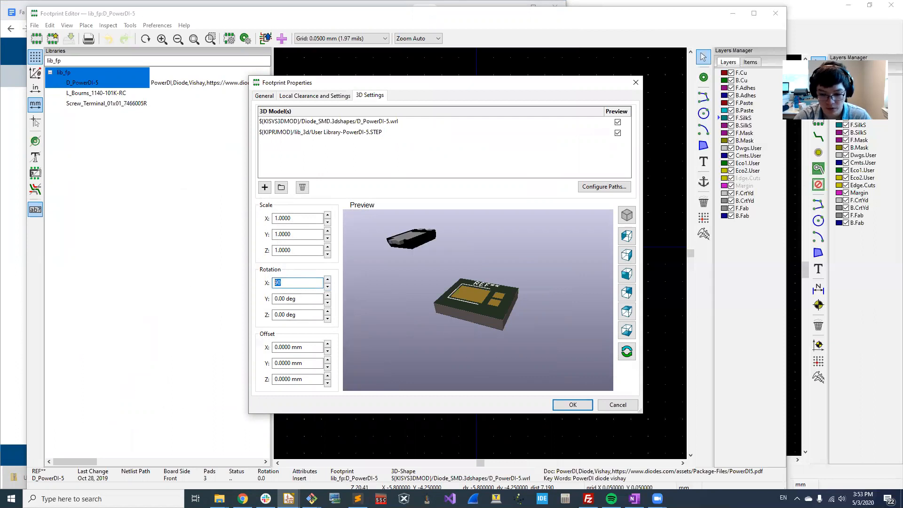
{"action": "type", "text": "-0"}
{"action": "key", "text": "BackSpace"}
{"action": "type", "text": "90"}
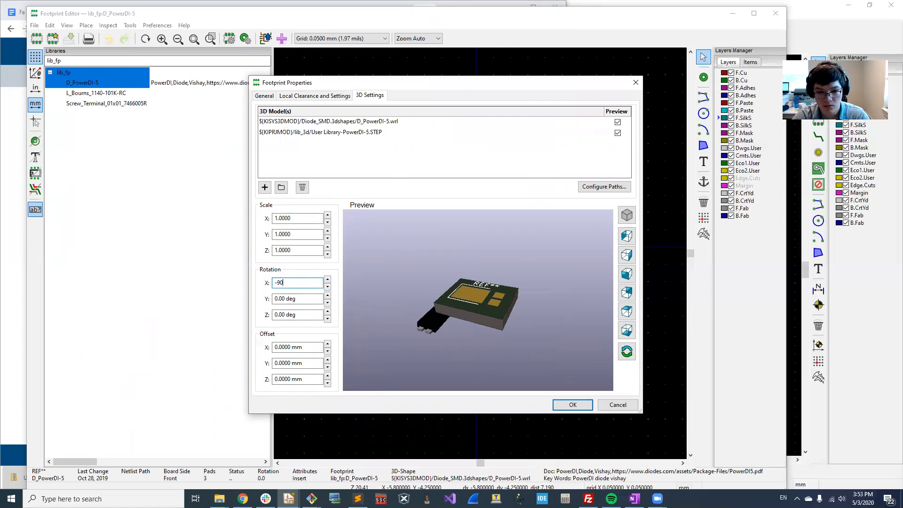
Raise the STEP model's Z offset to 6.5 mm
{"action": "left_click", "coordinate": [328, 376]}
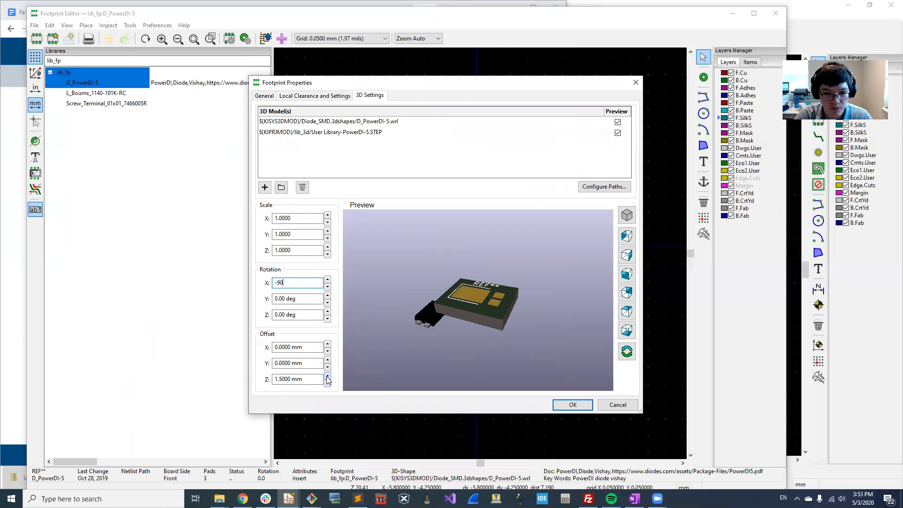
{"action": "left_click", "coordinate": [328, 377]}
{"action": "left_click", "coordinate": [328, 377]}
{"action": "left_click", "coordinate": [327, 376]}
{"action": "left_click", "coordinate": [327, 377]}
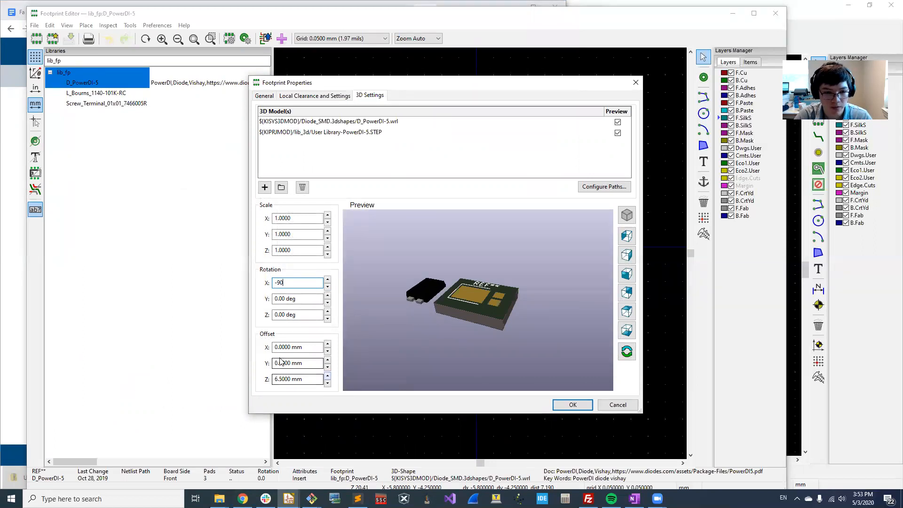
Set the STEP model's Z rotation to 90 deg and its X offset to -1 mm
{"action": "double_click", "coordinate": [279, 315]}
{"action": "type", "text": "90"}
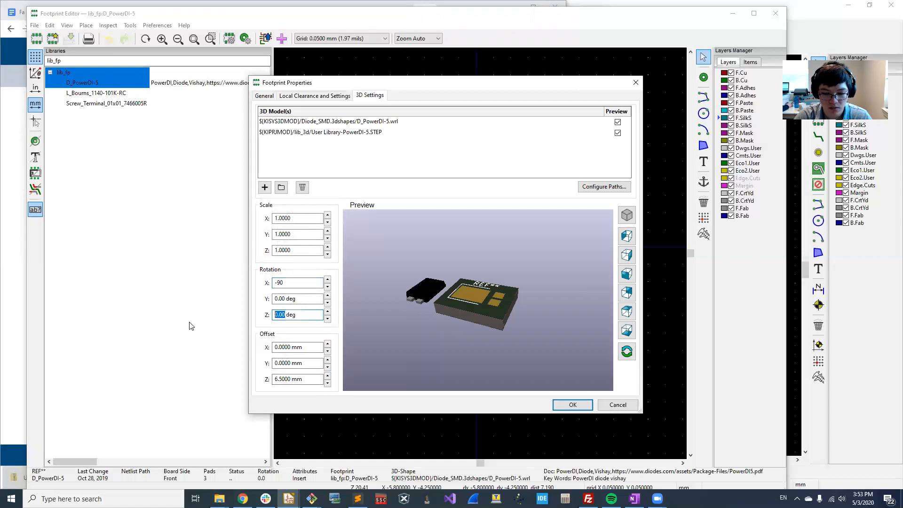
{"action": "left_click_drag", "start_coordinate": [458, 305], "coordinate": [492, 331]}
{"action": "left_click", "coordinate": [328, 351]}
{"action": "left_click", "coordinate": [328, 351]}
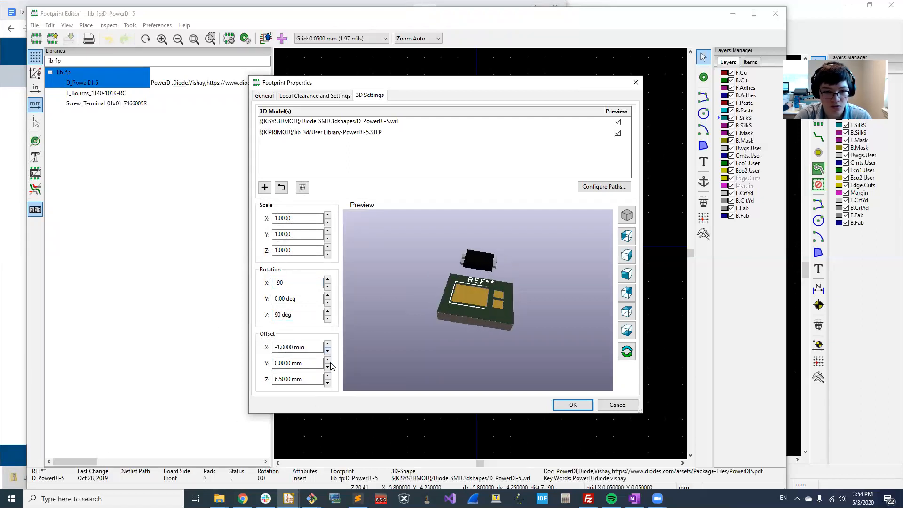
Change the STEP model's Z rotation to -90 deg
{"action": "double_click", "coordinate": [279, 314]}
{"action": "type", "text": "-"}
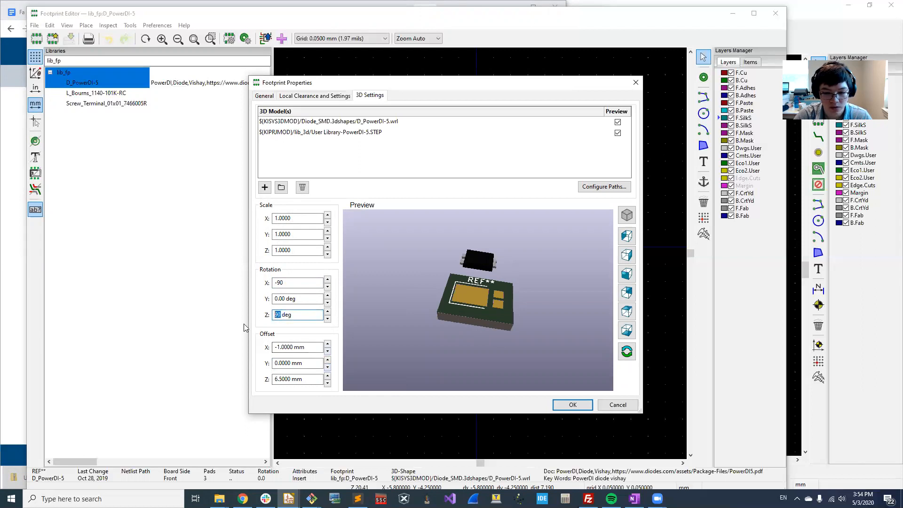
{"action": "type", "text": "90"}
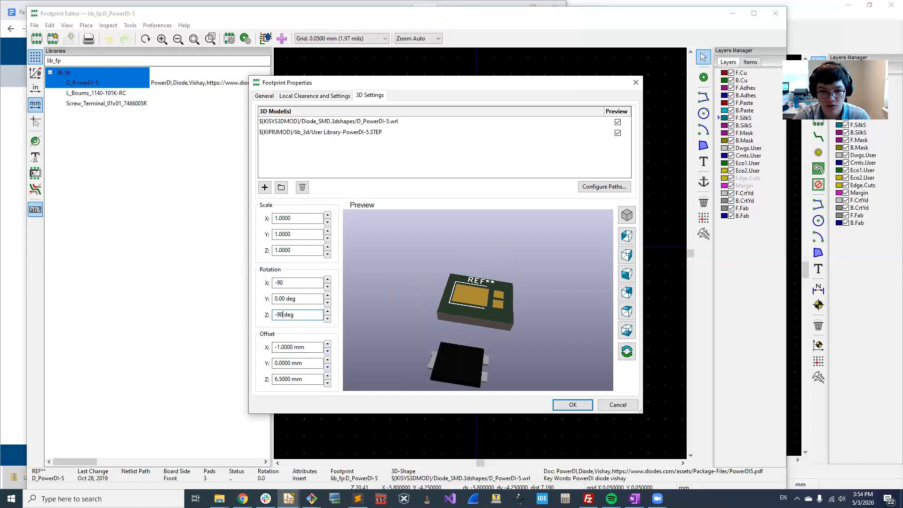
Set the User Library-PowerDI-5.STEP model's Y offset to 9.5 mm and its Z offset to 8 mm
{"action": "left_click", "coordinate": [327, 344]}
{"action": "left_click", "coordinate": [328, 351]}
{"action": "left_click", "coordinate": [328, 360]}
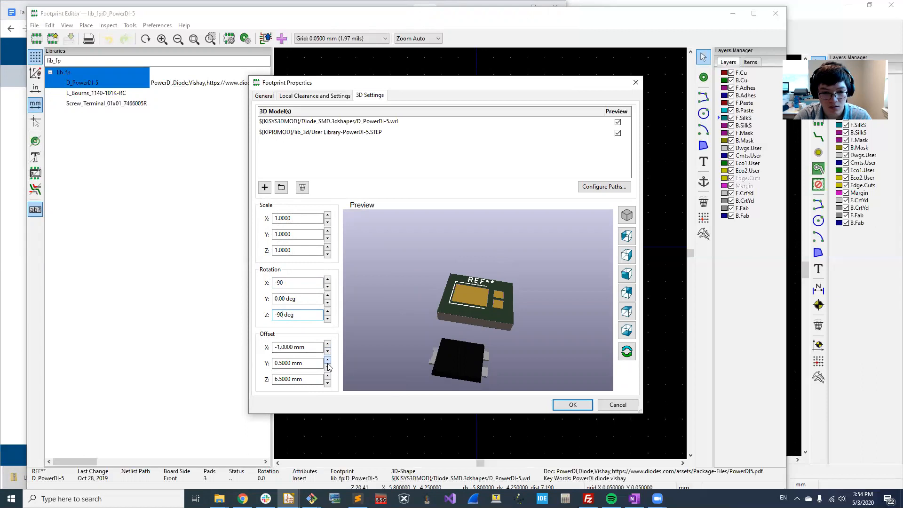
{"action": "left_click", "coordinate": [328, 360]}
{"action": "left_click", "coordinate": [328, 359]}
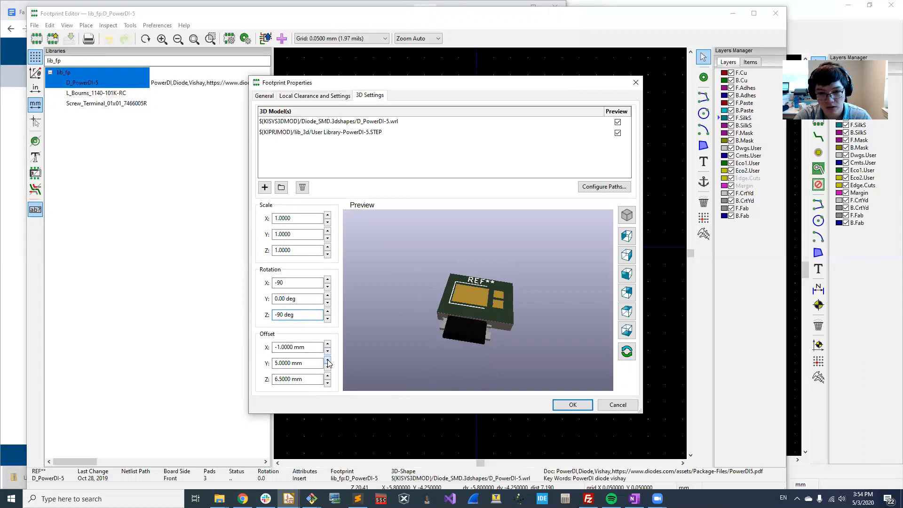
{"action": "left_click", "coordinate": [328, 376]}
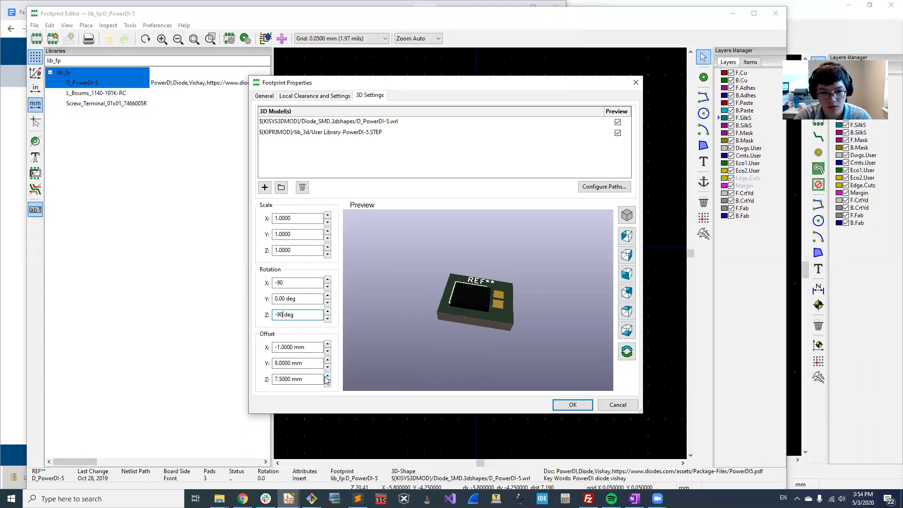
{"action": "left_click", "coordinate": [328, 361]}
{"action": "scroll", "coordinate": [420, 308], "scroll_direction": "up", "scroll_amount": 5}
{"action": "left_click_drag", "start_coordinate": [533, 325], "coordinate": [437, 353]}
{"action": "left_click", "coordinate": [328, 383]}
{"action": "left_click_drag", "start_coordinate": [490, 287], "coordinate": [509, 273]}
Set the STEP model's X offset to 0 mm so its leads sit centred on the pads lengthwise
{"action": "left_click", "coordinate": [328, 344]}
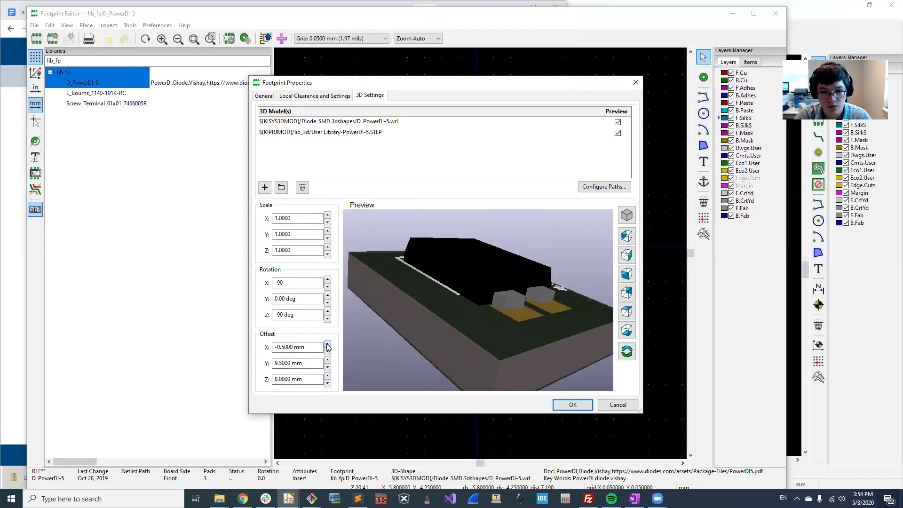
{"action": "left_click_drag", "start_coordinate": [375, 332], "coordinate": [516, 312]}
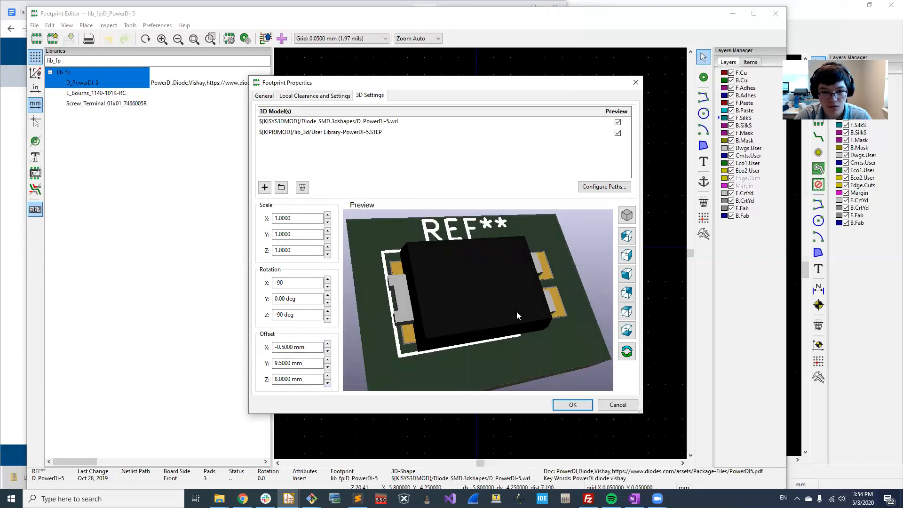
{"action": "left_click", "coordinate": [327, 344]}
{"action": "left_click_drag", "start_coordinate": [432, 309], "coordinate": [467, 296]}
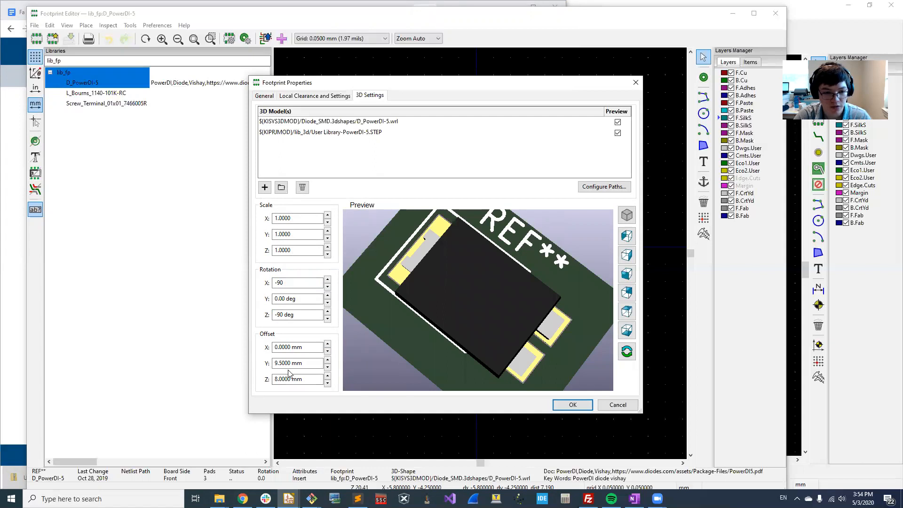
Try a Y offset of 9.6 mm for the STEP model and check its alignment on the pads
{"action": "left_click", "coordinate": [327, 360]}
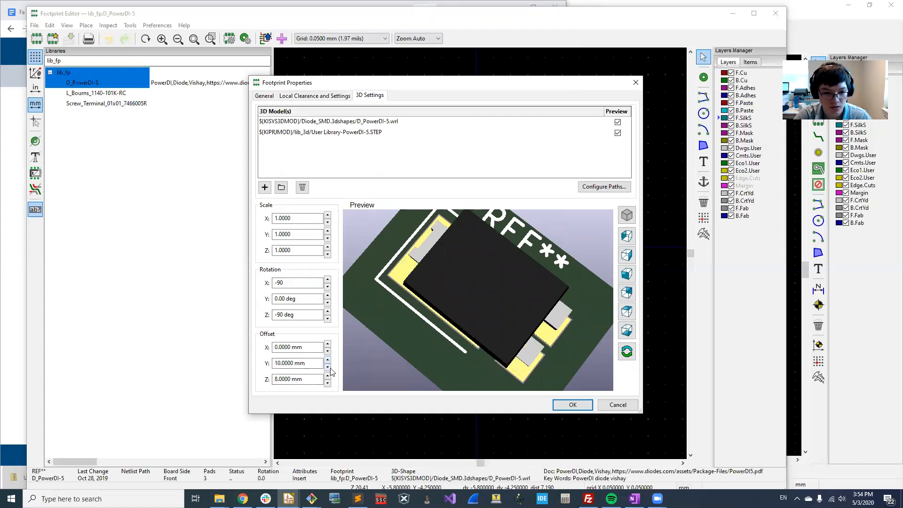
{"action": "left_click", "coordinate": [327, 367]}
{"action": "key", "text": "BackSpace"}
{"action": "type", "text": "6"}
{"action": "left_click_drag", "start_coordinate": [462, 349], "coordinate": [492, 308]}
{"action": "left_click", "coordinate": [629, 216]}
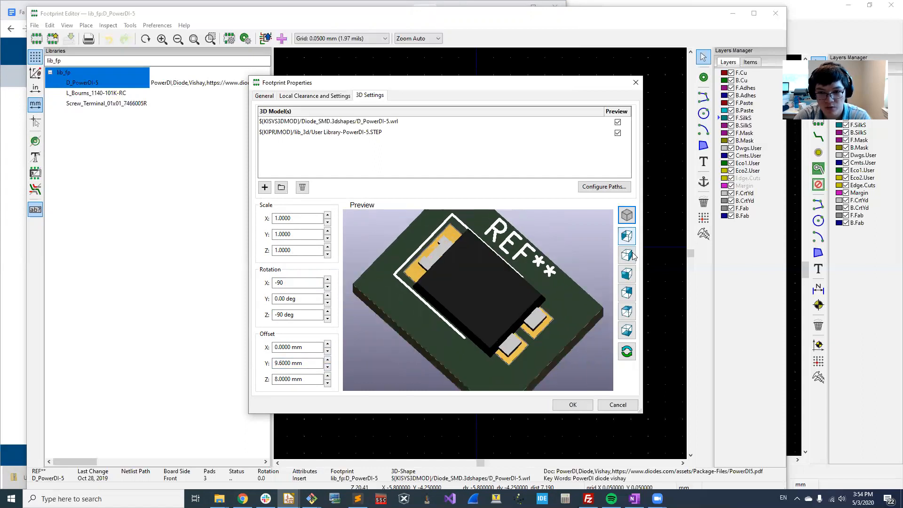
Using a top view of the preview, fine-tune the STEP model's Y offset to 9.55 mm and accept the footprint properties
{"action": "left_click", "coordinate": [626, 311]}
{"action": "scroll", "coordinate": [466, 302], "scroll_direction": "up", "scroll_amount": 5}
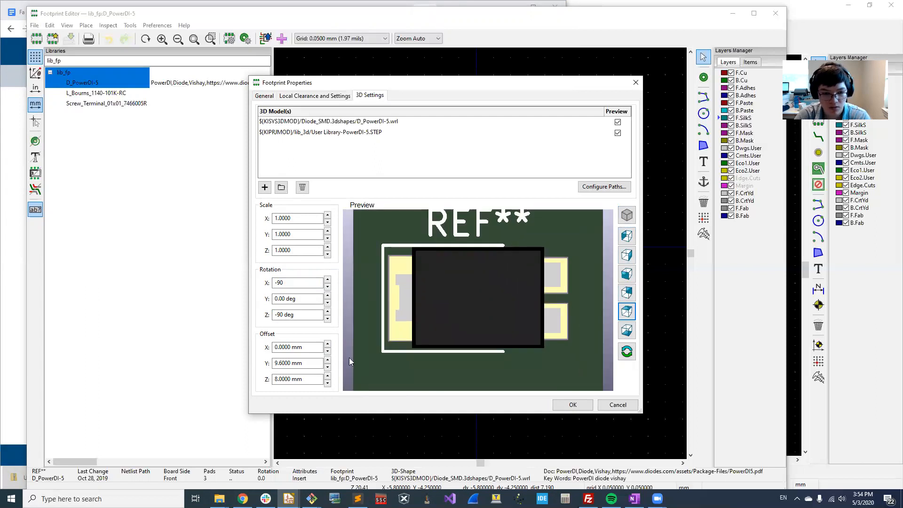
{"action": "left_click", "coordinate": [281, 364]}
{"action": "key", "text": "Delete"}
{"action": "type", "text": "5"}
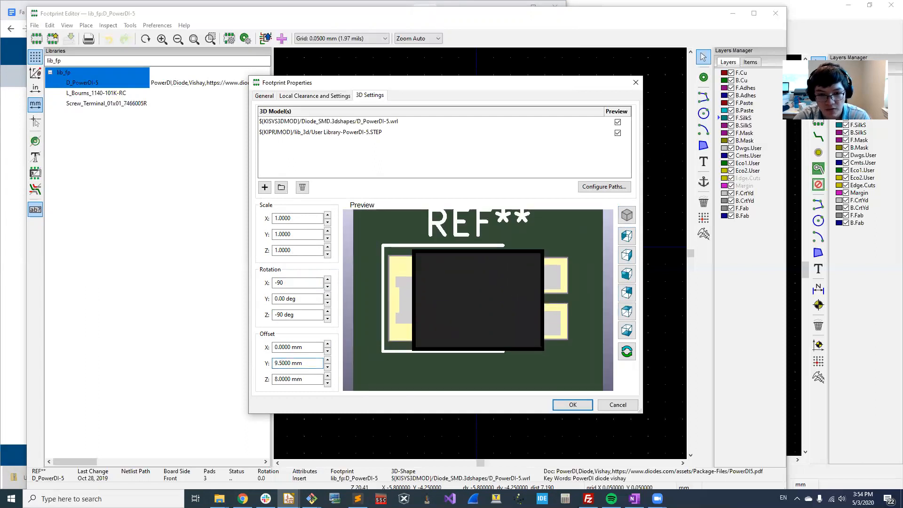
{"action": "type", "text": "5"}
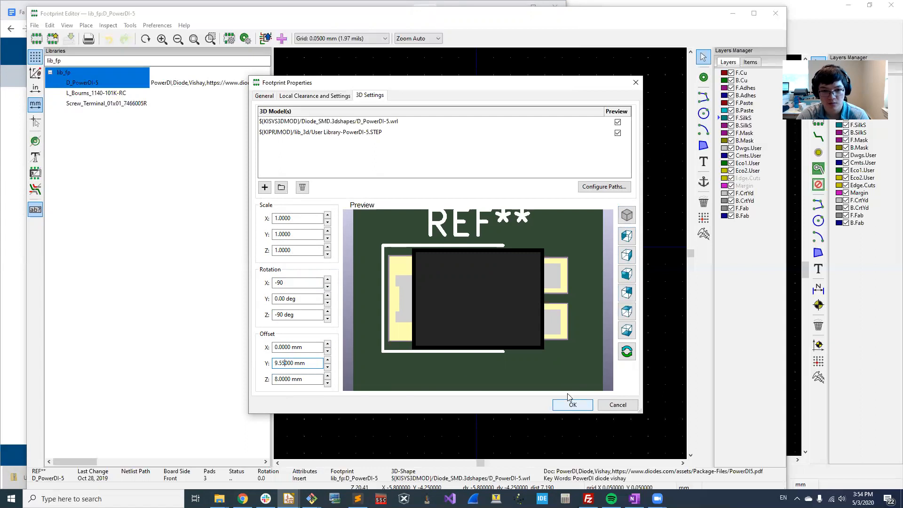
{"action": "left_click", "coordinate": [286, 363]}
{"action": "key", "text": "BackSpace"}
{"action": "type", "text": "6"}
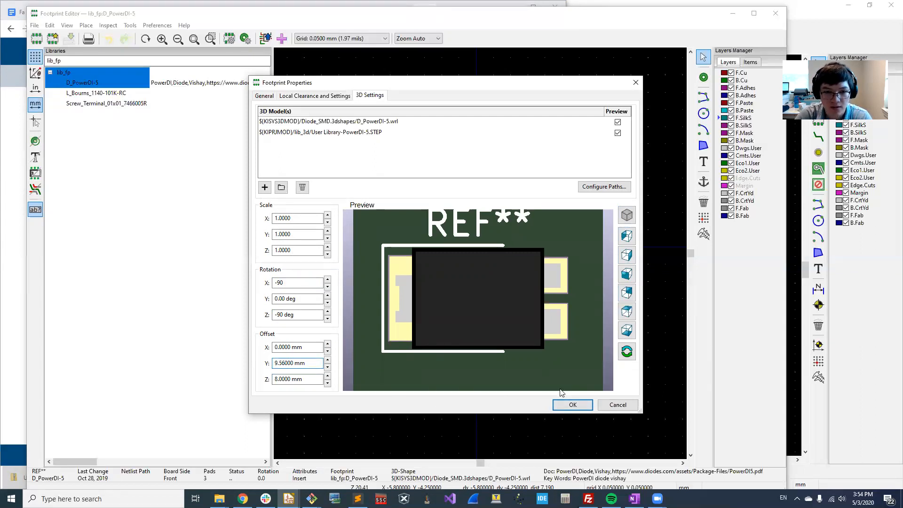
{"action": "key", "text": "BackSpace"}
{"action": "type", "text": "5"}
{"action": "left_click", "coordinate": [569, 402]}
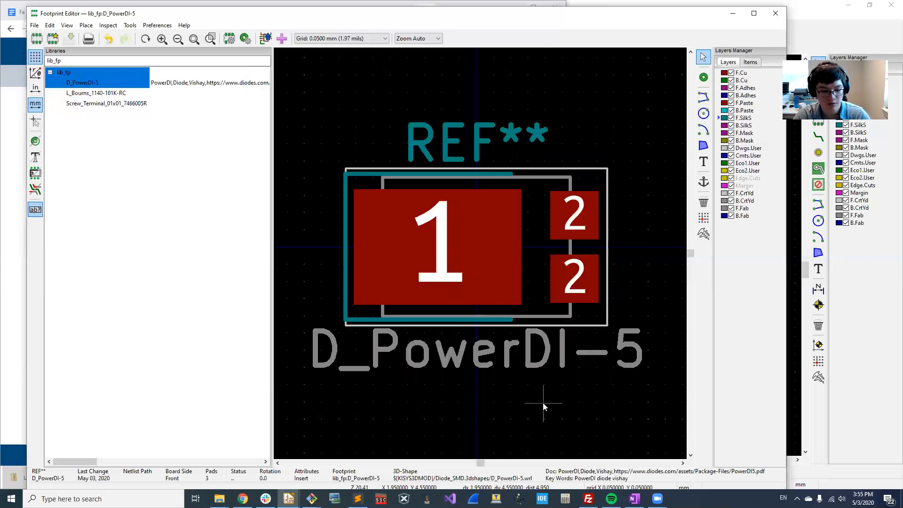
Check the model alignment on the D_PowerDI-5 footprint in the 3D viewer and return to the board layout
{"action": "key", "text": "alt+3"}
{"action": "left_click_drag", "start_coordinate": [540, 296], "coordinate": [520, 335]}
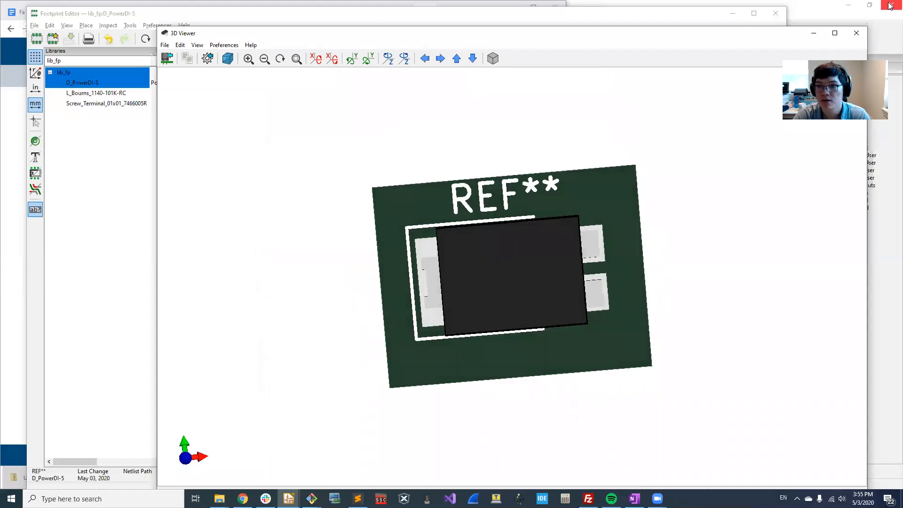
{"action": "left_click", "coordinate": [890, 5]}
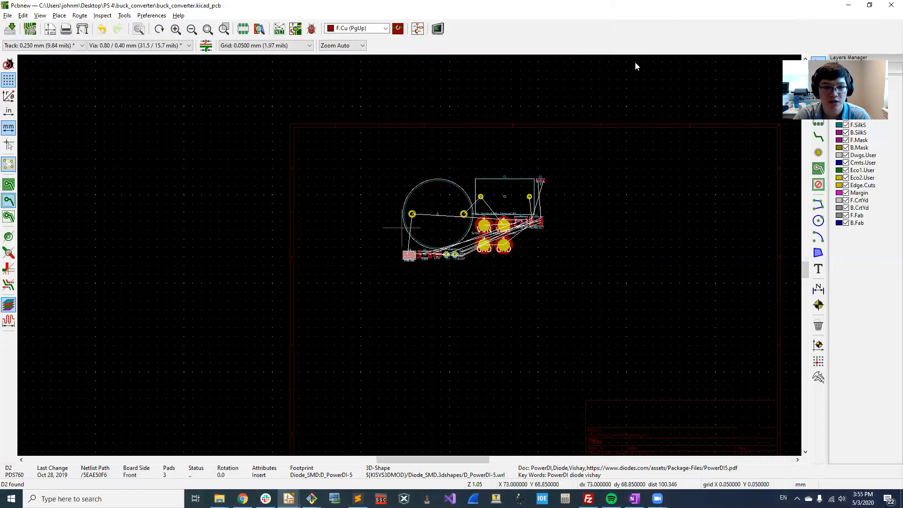
Switch to the schematic and assign the D_PowerDI-5 footprint from the lib_fp library to diode D2
{"action": "left_click", "coordinate": [619, 179]}
{"action": "scroll", "coordinate": [518, 249], "scroll_direction": "up", "scroll_amount": 3}
{"action": "middle_click_drag", "start_coordinate": [240, 203], "coordinate": [323, 268]}
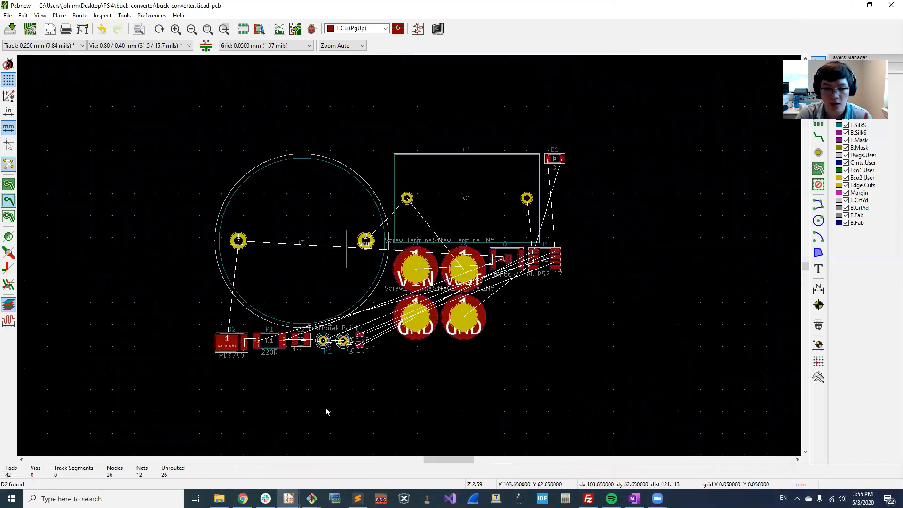
{"action": "left_click", "coordinate": [301, 429]}
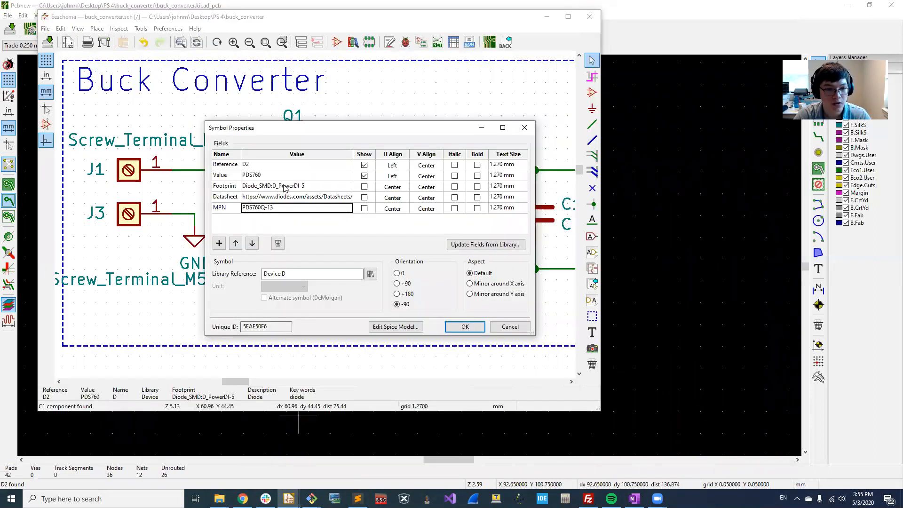
{"action": "left_click", "coordinate": [318, 187]}
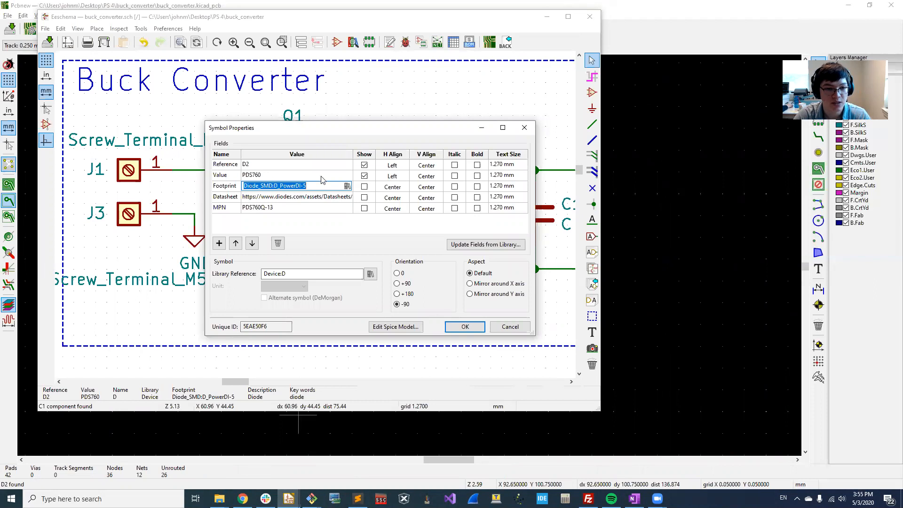
{"action": "left_click", "coordinate": [347, 186]}
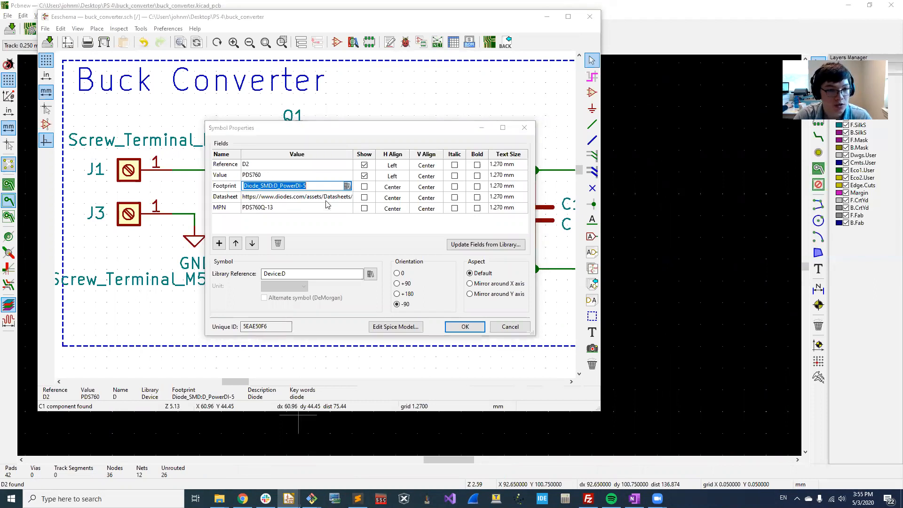
{"action": "scroll", "coordinate": [524, 428], "scroll_direction": "down", "scroll_amount": 10}
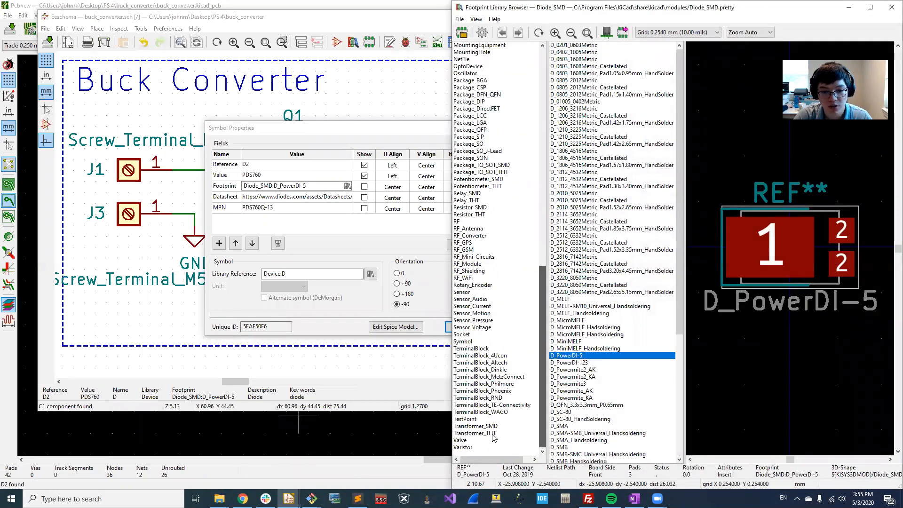
{"action": "scroll", "coordinate": [503, 345], "scroll_direction": "up", "scroll_amount": 15}
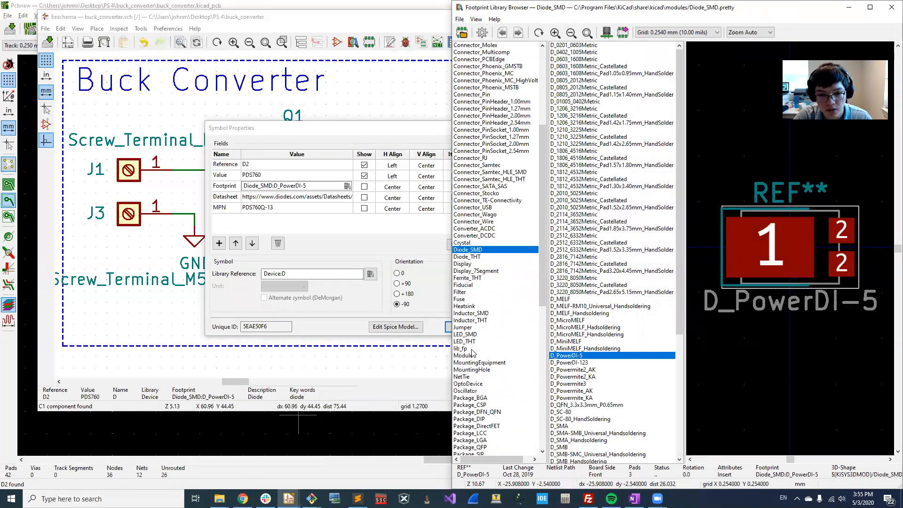
{"action": "left_click", "coordinate": [472, 349]}
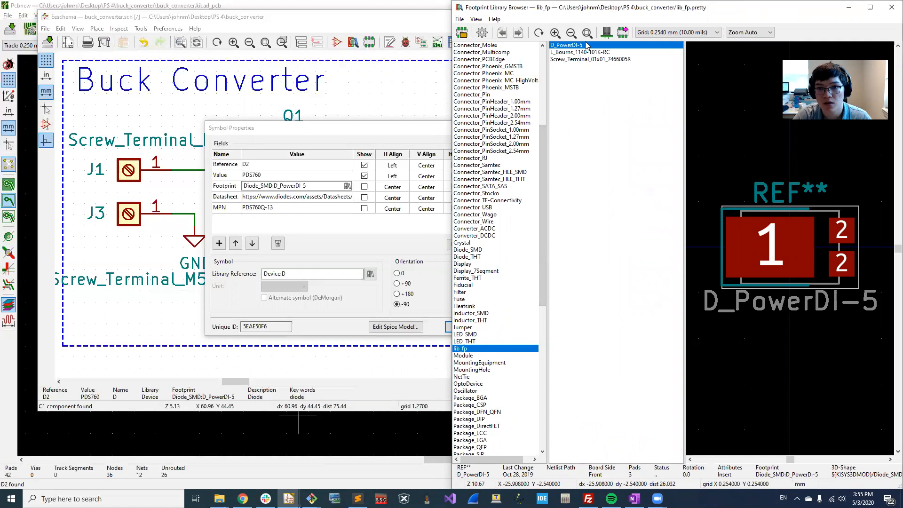
{"action": "double_click", "coordinate": [567, 45]}
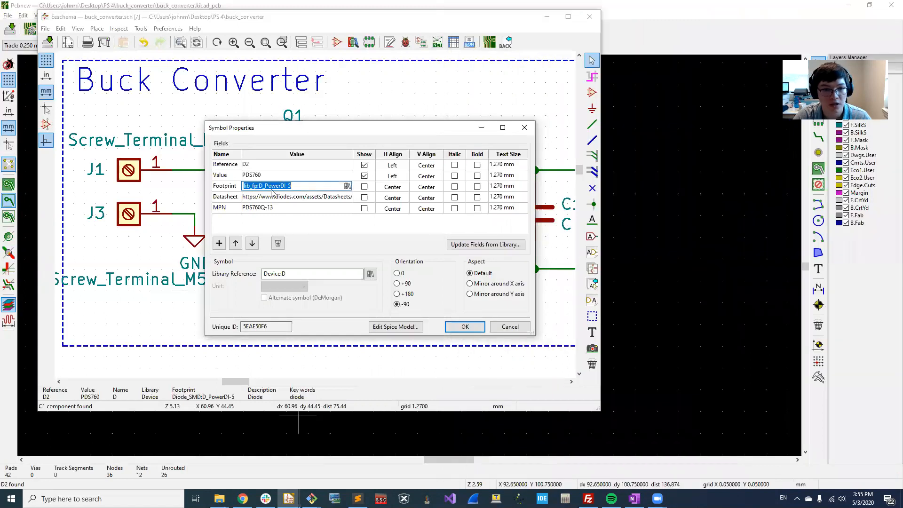
{"action": "left_click", "coordinate": [470, 329]}
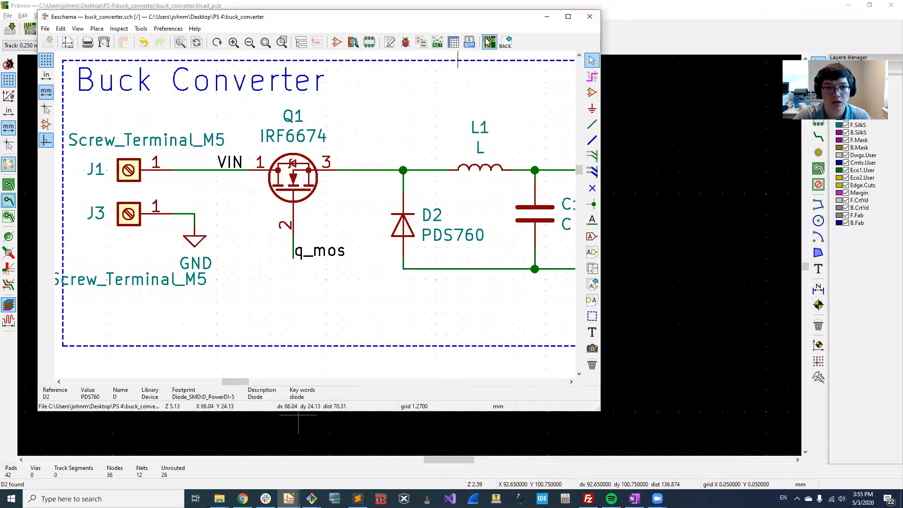
Regenerate the schematic's netlist and update the PCB from buck_converter.net
{"action": "left_click", "coordinate": [438, 43]}
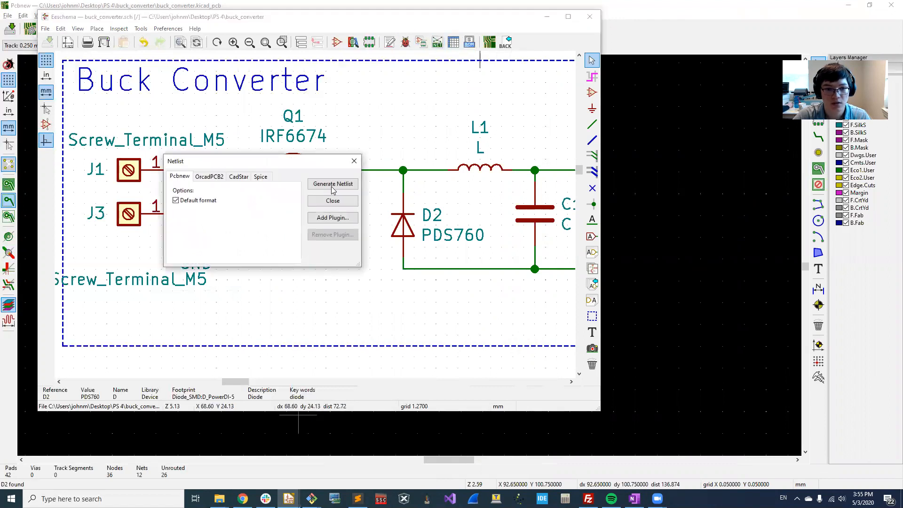
{"action": "left_click", "coordinate": [475, 435]}
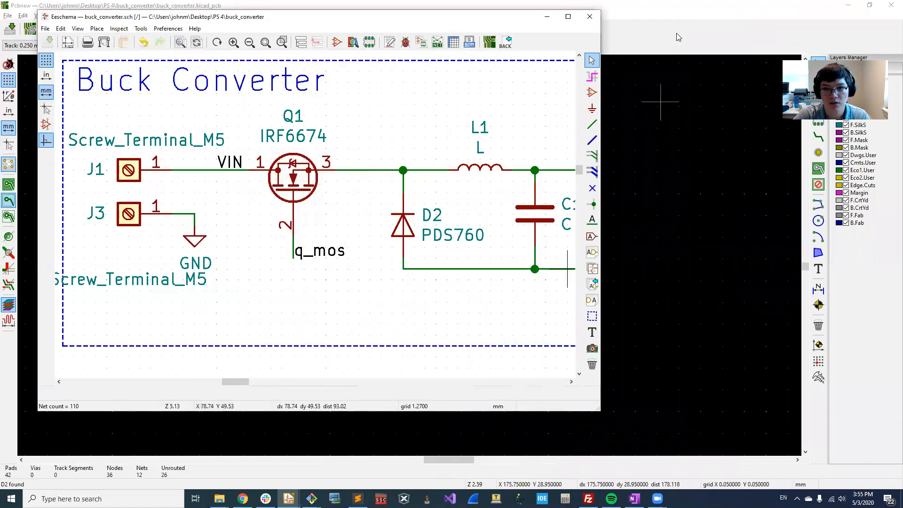
{"action": "left_click", "coordinate": [677, 36]}
{"action": "left_click", "coordinate": [279, 29]}
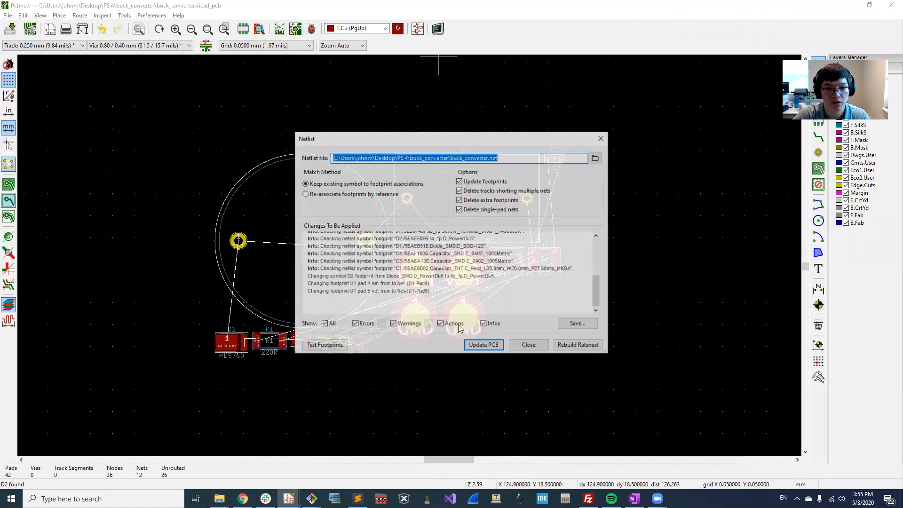
{"action": "left_click", "coordinate": [488, 349]}
{"action": "left_click", "coordinate": [506, 253]}
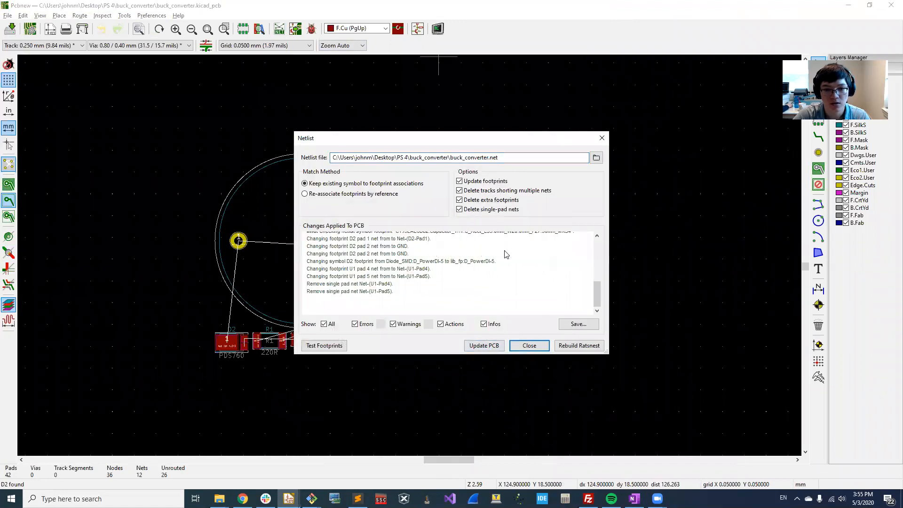
{"action": "left_click", "coordinate": [520, 345]}
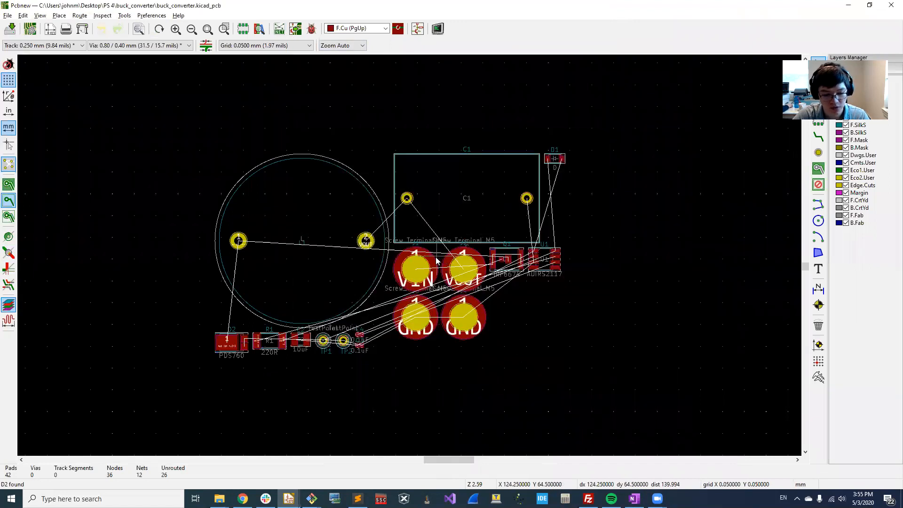
Inspect the board's component models in the 3D viewer, including diode D2, and return to the layout
{"action": "key", "text": "alt+3"}
{"action": "left_click_drag", "start_coordinate": [455, 365], "coordinate": [445, 292]}
{"action": "scroll", "coordinate": [352, 333], "scroll_direction": "up", "scroll_amount": 5}
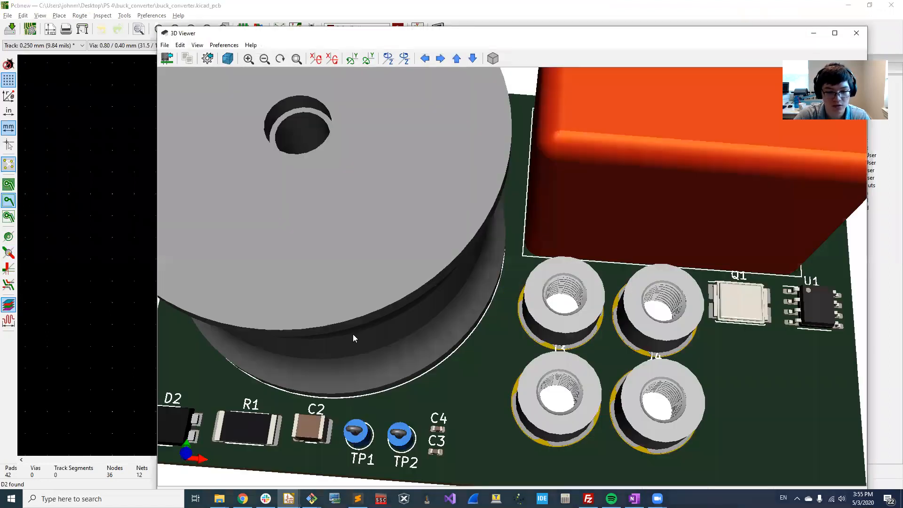
{"action": "scroll", "coordinate": [437, 285], "scroll_direction": "down", "scroll_amount": 5}
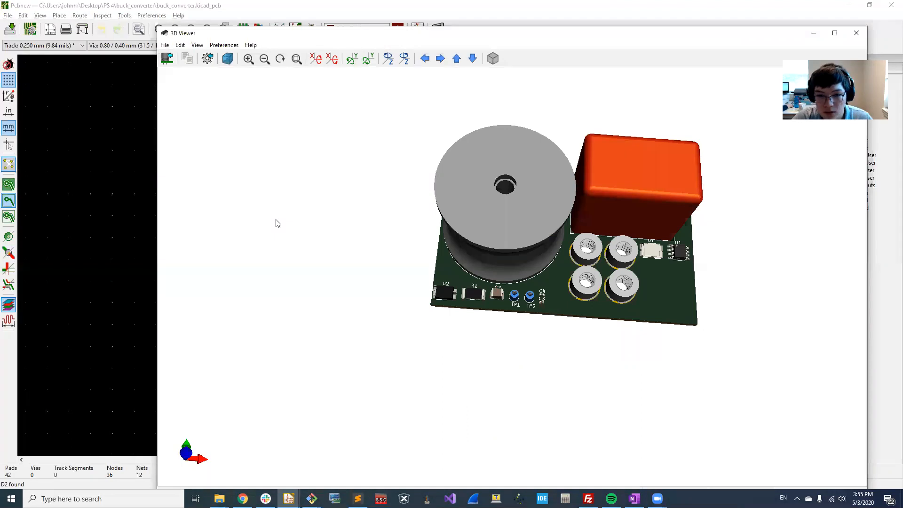
{"action": "left_click", "coordinate": [56, 190]}
{"action": "scroll", "coordinate": [435, 219], "scroll_direction": "down", "scroll_amount": 1}
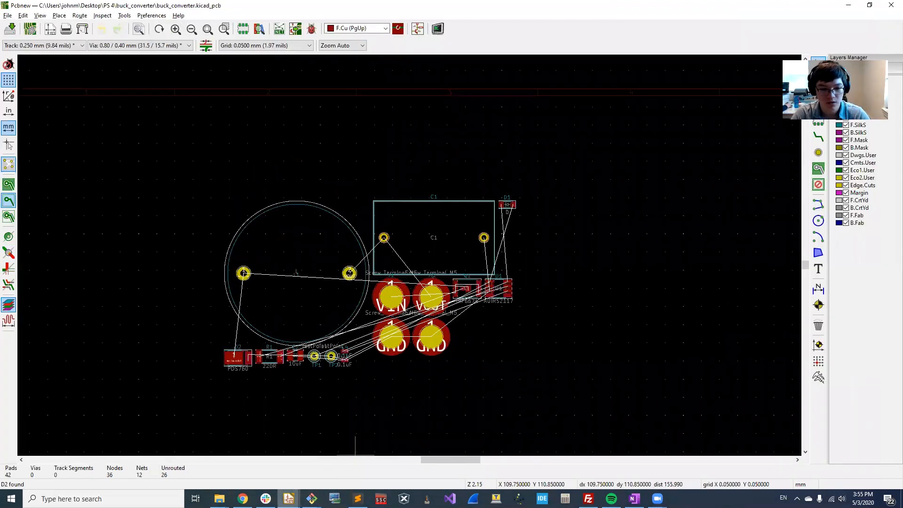
Switch to the schematic and choose the MountingHole symbol without connection from the Mechanical library for placement
{"action": "mouse_move", "coordinate": [288, 498]}
{"action": "left_click", "coordinate": [277, 452]}
{"action": "scroll", "coordinate": [315, 216], "scroll_direction": "down", "scroll_amount": 5}
{"action": "middle_click_drag", "start_coordinate": [326, 274], "coordinate": [222, 270]}
{"action": "scroll", "coordinate": [147, 285], "scroll_direction": "up", "scroll_amount": 3}
{"action": "key", "text": "a"}
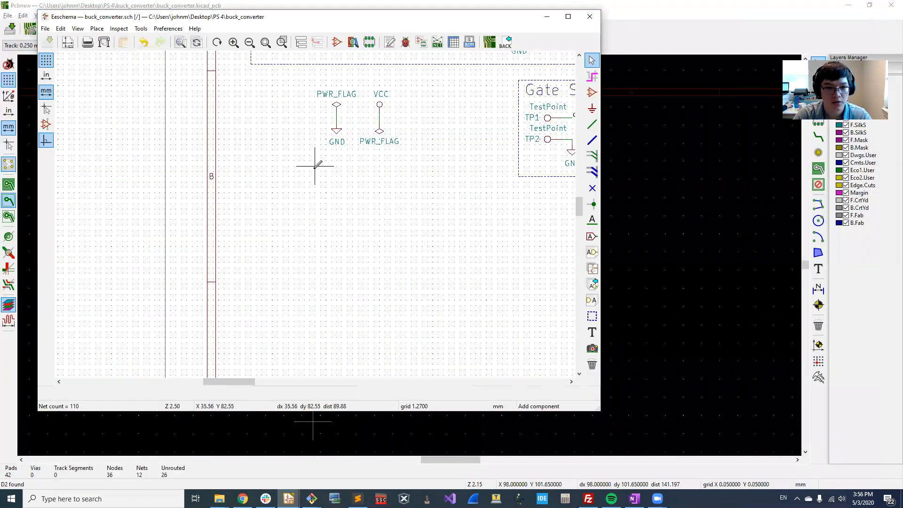
{"action": "type", "text": "mounting"}
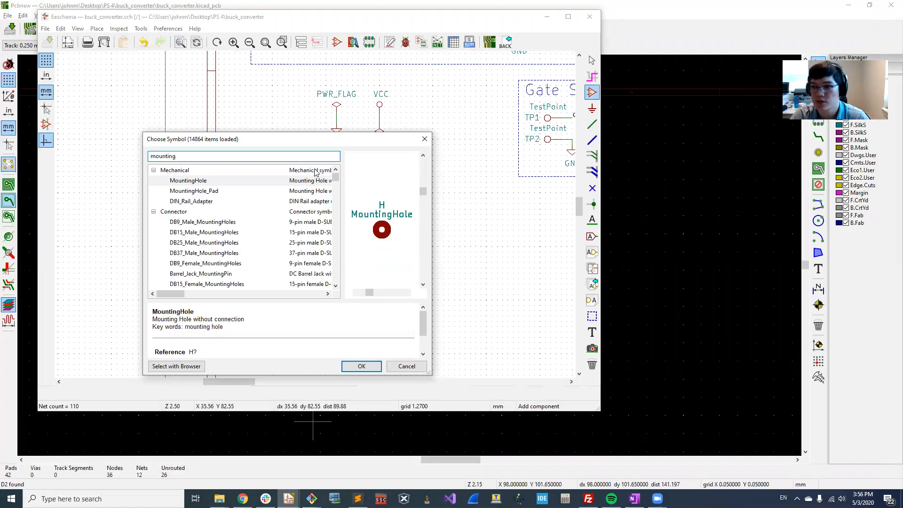
{"action": "left_click", "coordinate": [255, 192]}
{"action": "left_click", "coordinate": [249, 183]}
{"action": "left_click", "coordinate": [248, 190]}
{"action": "left_click", "coordinate": [252, 182]}
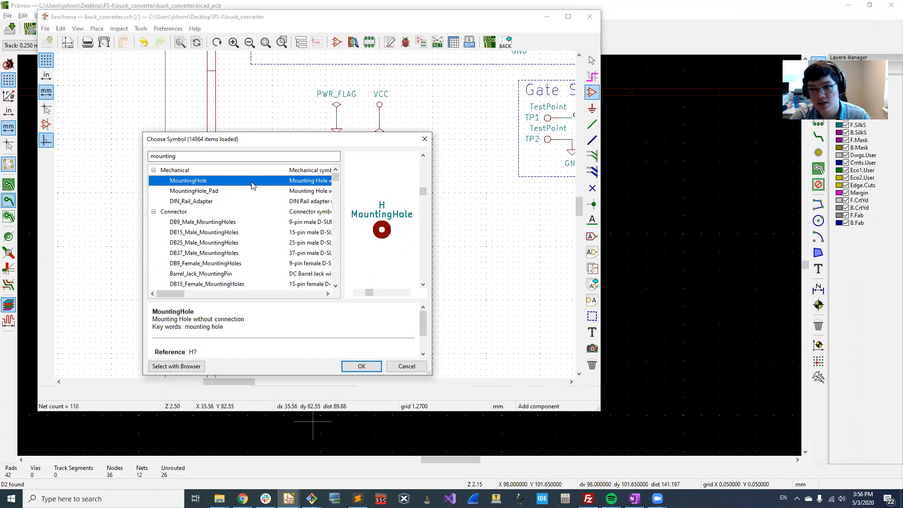
{"action": "double_click", "coordinate": [252, 184]}
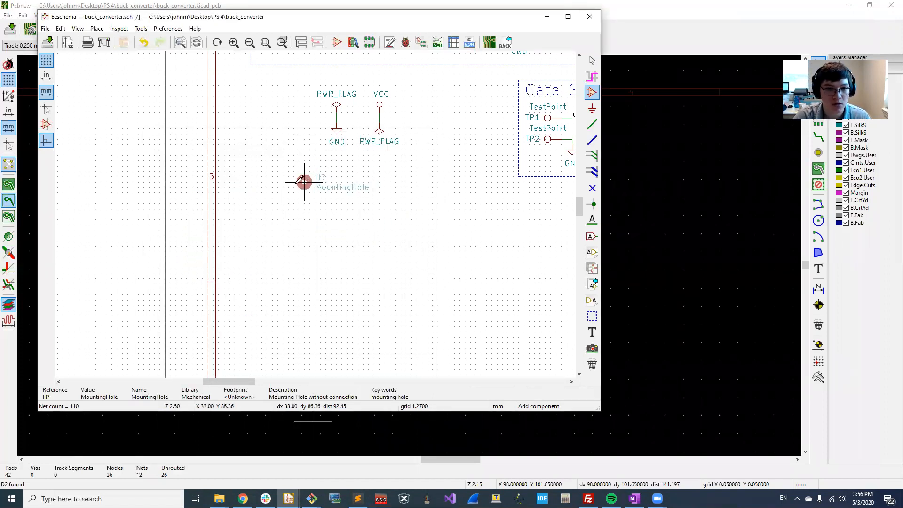
Place four MountingHole symbols in a vertical column in the empty area below the power flags
{"action": "scroll", "coordinate": [315, 213], "scroll_direction": "up", "scroll_amount": 2}
{"action": "left_click", "coordinate": [315, 213]}
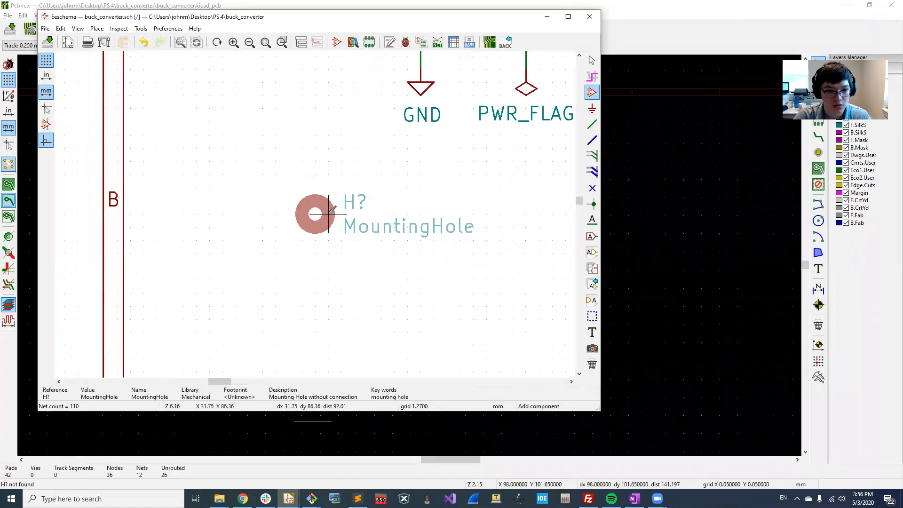
{"action": "left_click", "coordinate": [325, 261]}
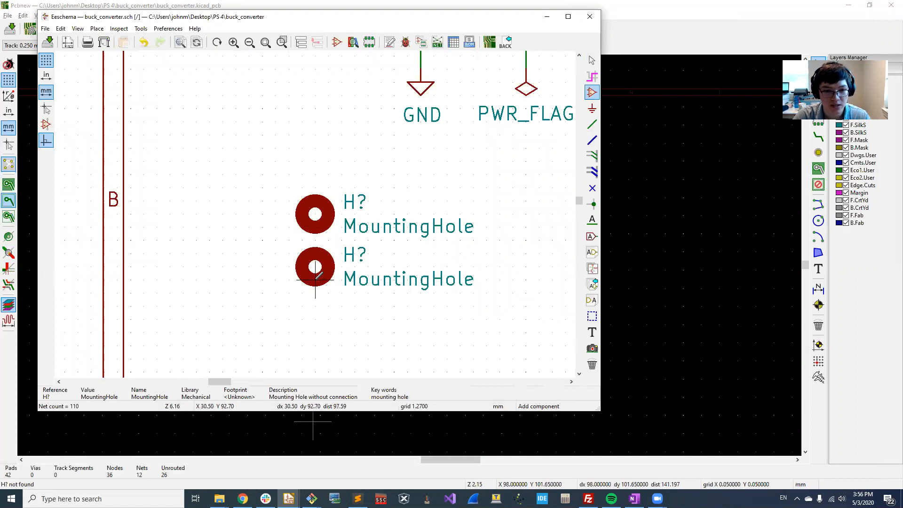
{"action": "left_click", "coordinate": [319, 325]}
{"action": "middle_click_drag", "start_coordinate": [333, 307], "coordinate": [321, 230]}
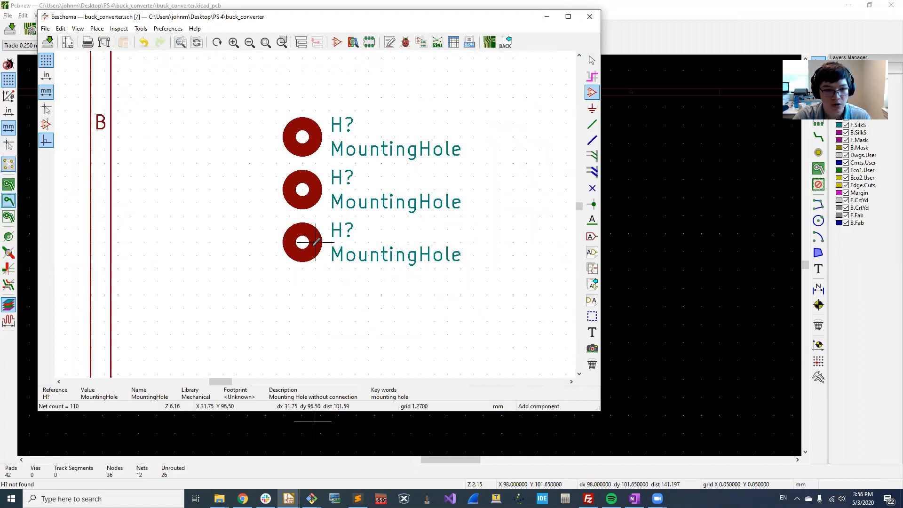
{"action": "left_click", "coordinate": [315, 295]}
{"action": "key", "text": "Escape"}
Annotate the new mounting holes across the entire schematic, keeping existing annotations and sorting by Y position
{"action": "left_click", "coordinate": [454, 42]}
{"action": "key", "text": "Escape"}
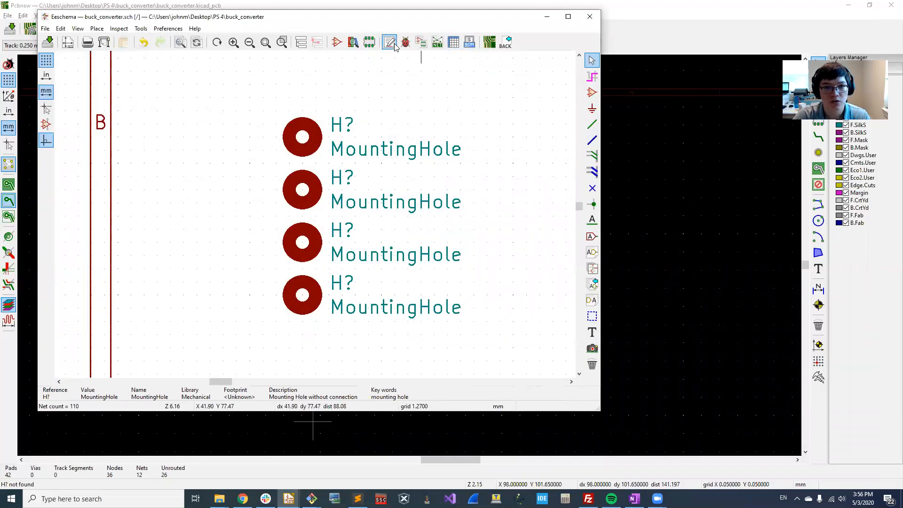
{"action": "left_click", "coordinate": [389, 42]}
{"action": "left_click", "coordinate": [299, 336]}
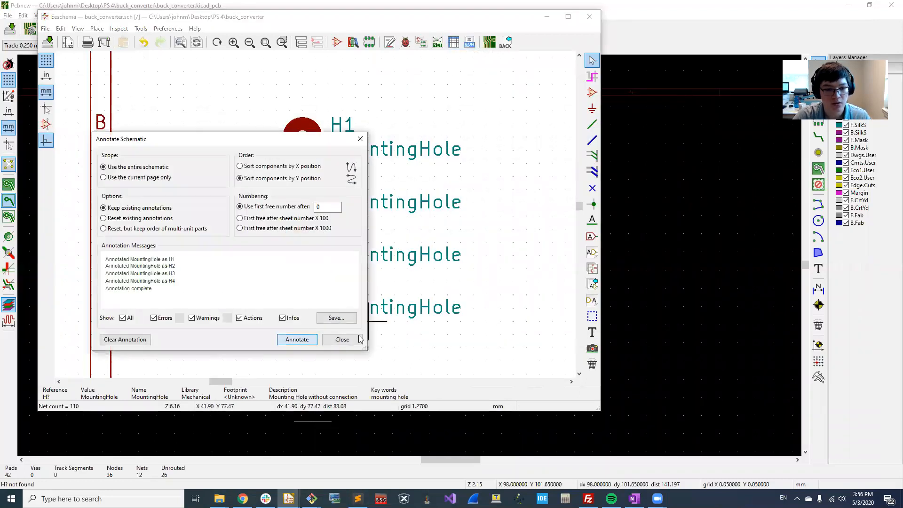
{"action": "left_click", "coordinate": [334, 340]}
Assign the MountingHole_3.2mm_M3 footprint from the MountingHole library to H1-H4 in the symbol fields table and save the schematic
{"action": "left_click", "coordinate": [455, 42]}
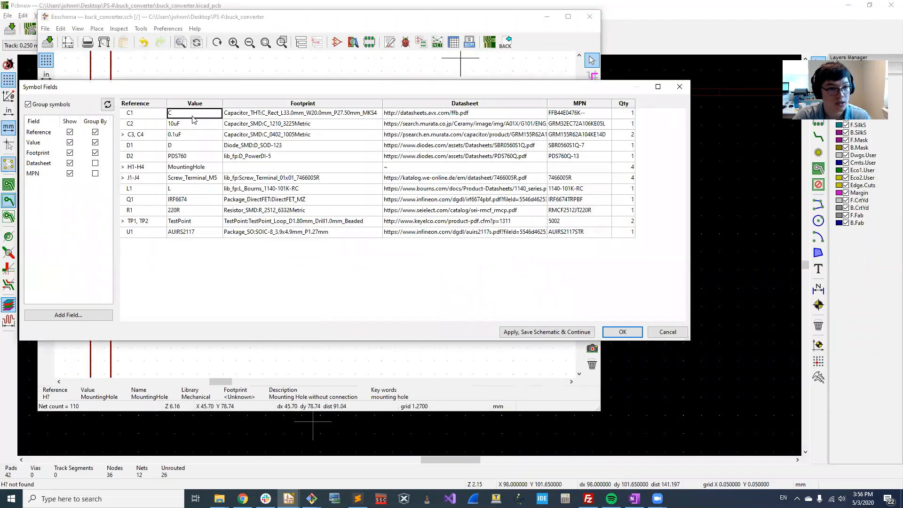
{"action": "left_click", "coordinate": [335, 168]}
{"action": "left_click", "coordinate": [376, 168]}
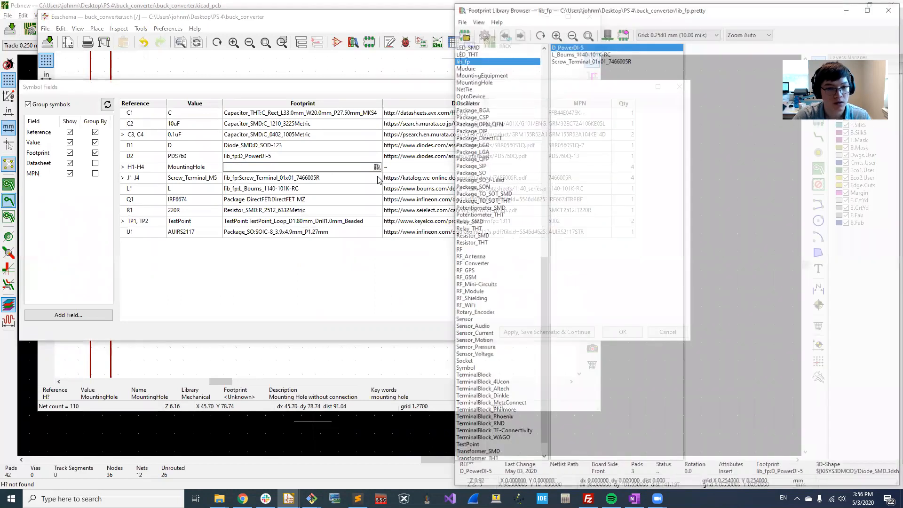
{"action": "left_click_drag", "start_coordinate": [544, 224], "coordinate": [565, 209]}
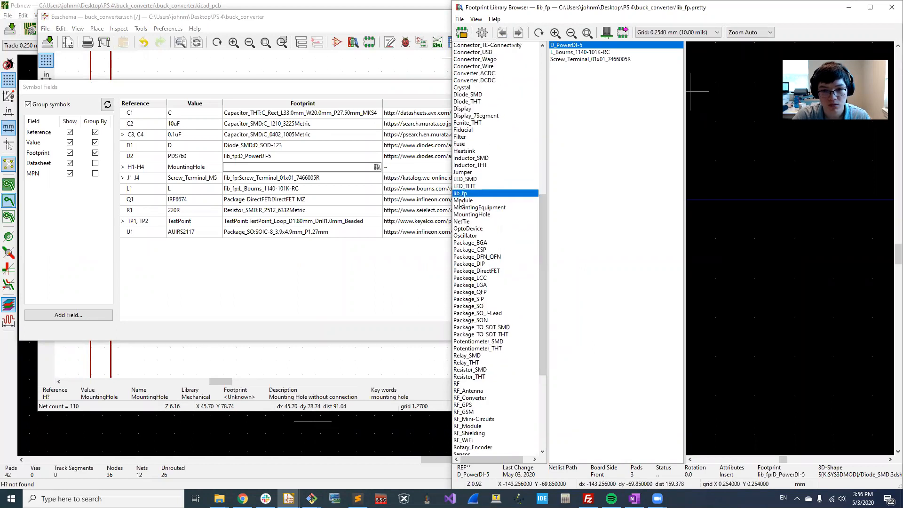
{"action": "left_click", "coordinate": [476, 214]}
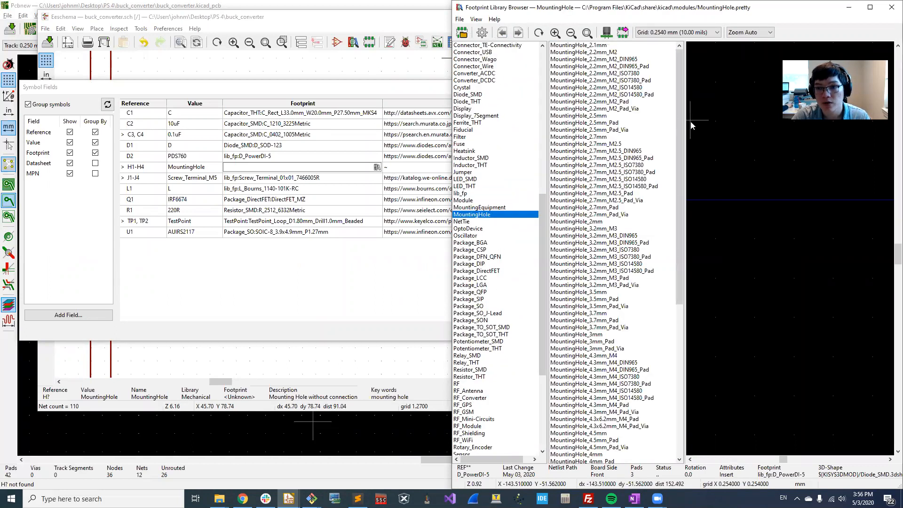
{"action": "left_click_drag", "start_coordinate": [681, 131], "coordinate": [677, 174]}
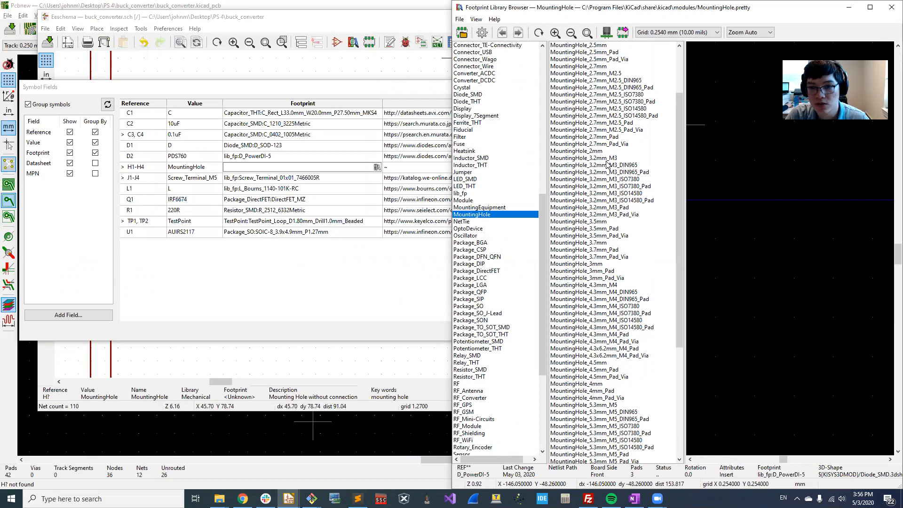
{"action": "left_click", "coordinate": [606, 158]}
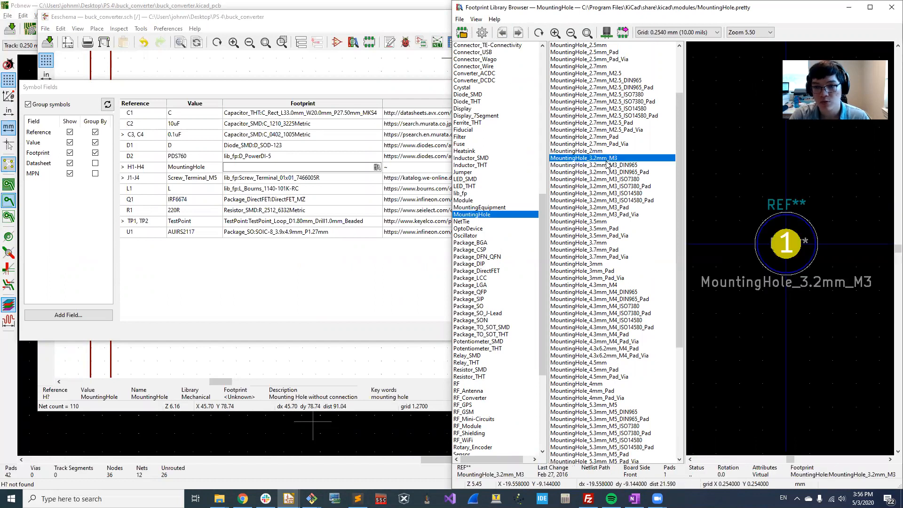
{"action": "left_click", "coordinate": [630, 221]}
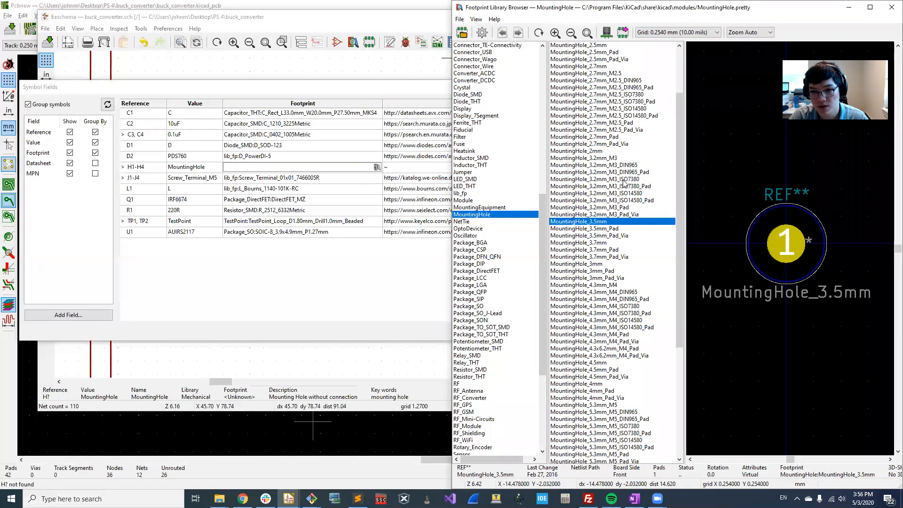
{"action": "left_click", "coordinate": [608, 158]}
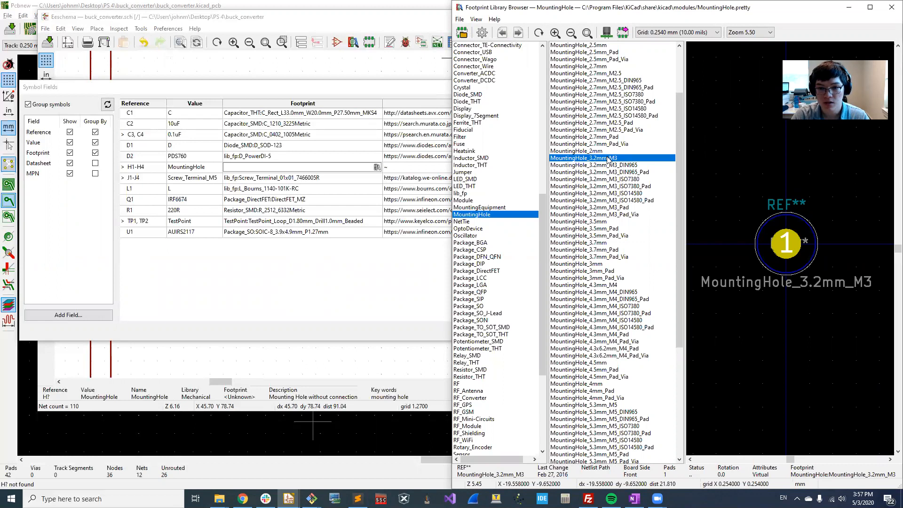
{"action": "double_click", "coordinate": [607, 158]}
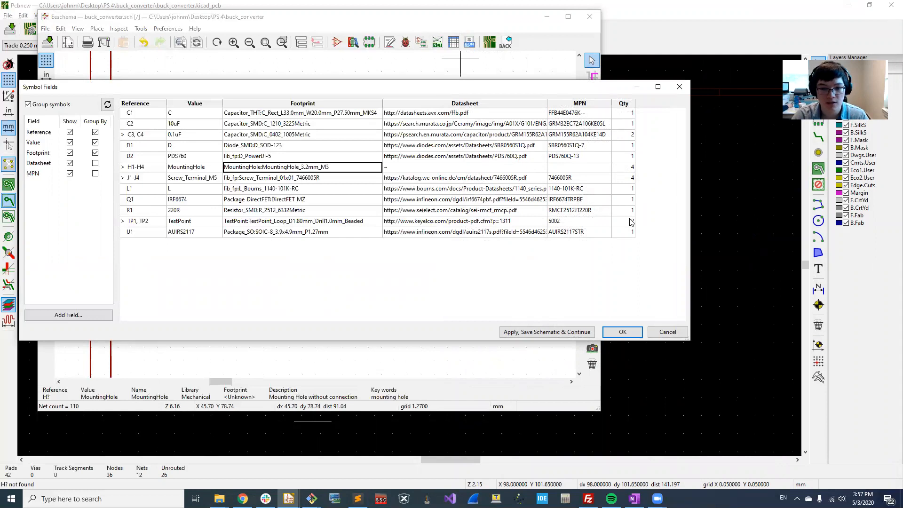
{"action": "left_click", "coordinate": [547, 332]}
{"action": "left_click", "coordinate": [623, 332]}
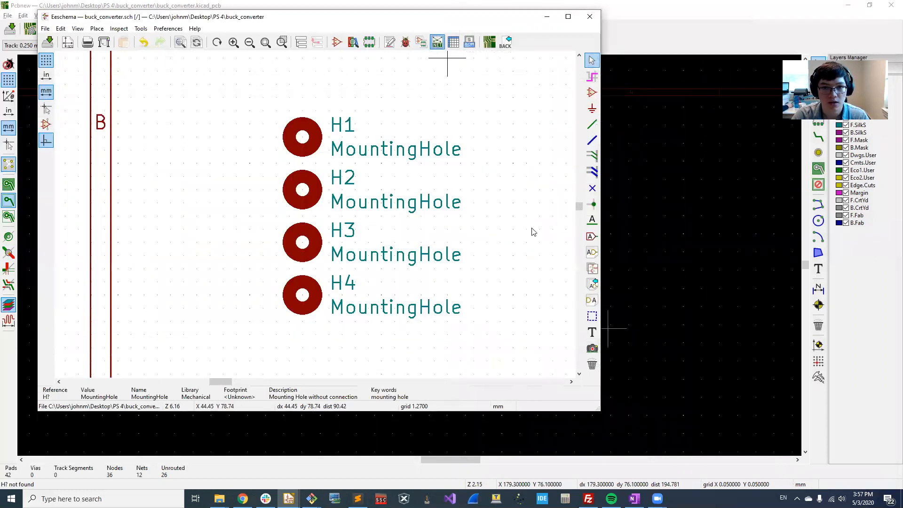
Regenerate the buck_converter netlist from the schematic and update the PCB with the mounting hole footprints
{"action": "left_click", "coordinate": [437, 43]}
{"action": "left_click", "coordinate": [333, 184]}
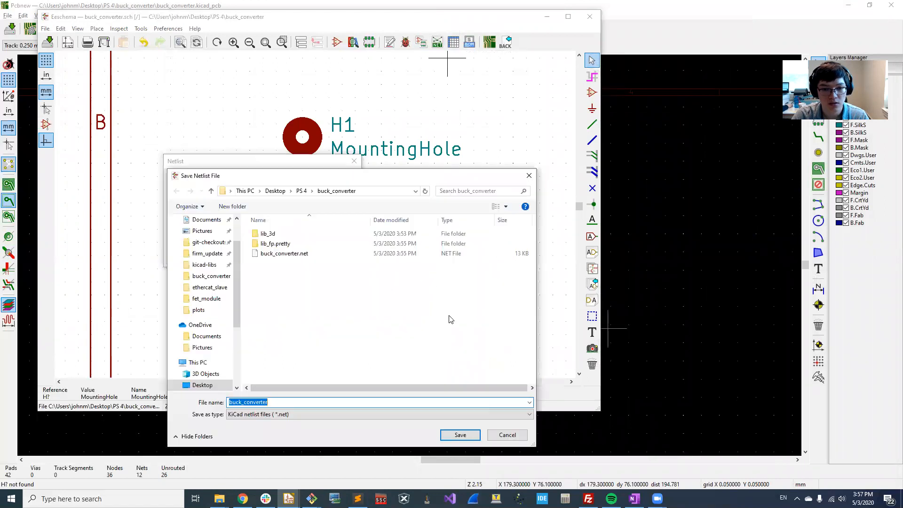
{"action": "left_click", "coordinate": [460, 435]}
{"action": "left_click", "coordinate": [647, 18]}
{"action": "left_click", "coordinate": [277, 29]}
{"action": "left_click", "coordinate": [483, 345]}
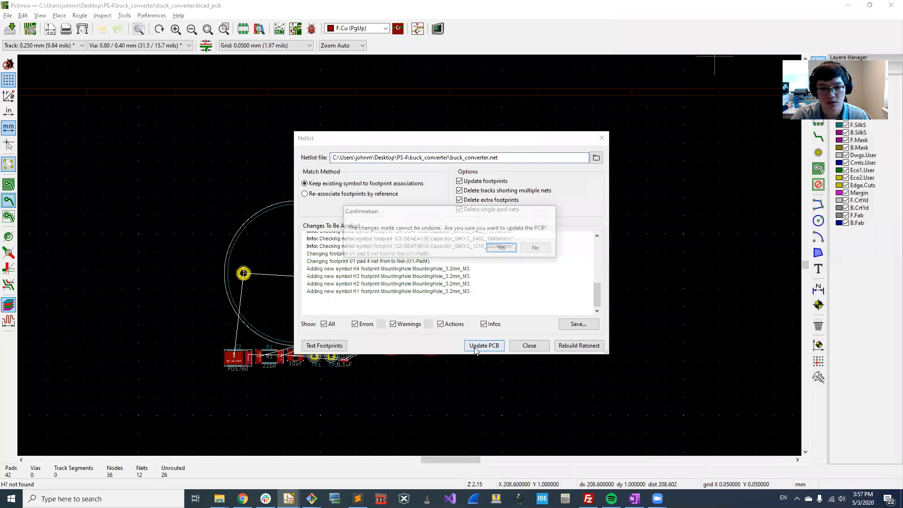
{"action": "left_click", "coordinate": [502, 249]}
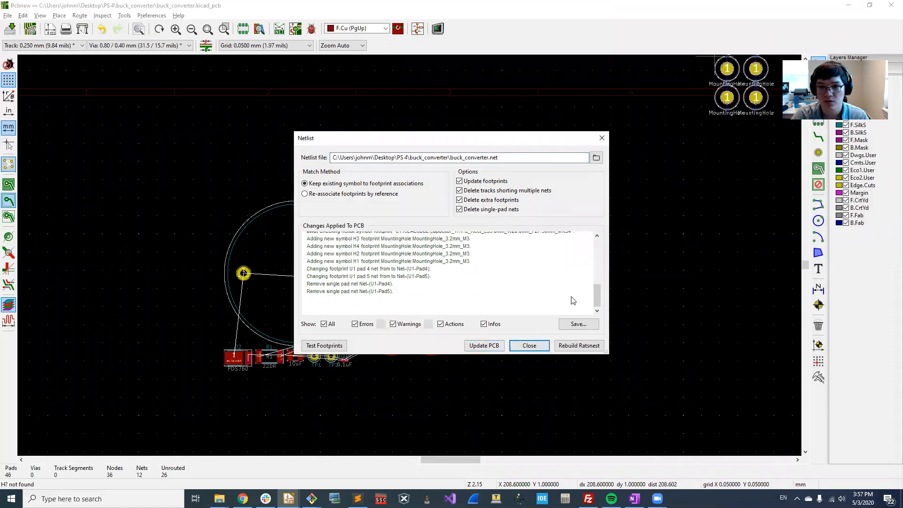
{"action": "left_click", "coordinate": [529, 345]}
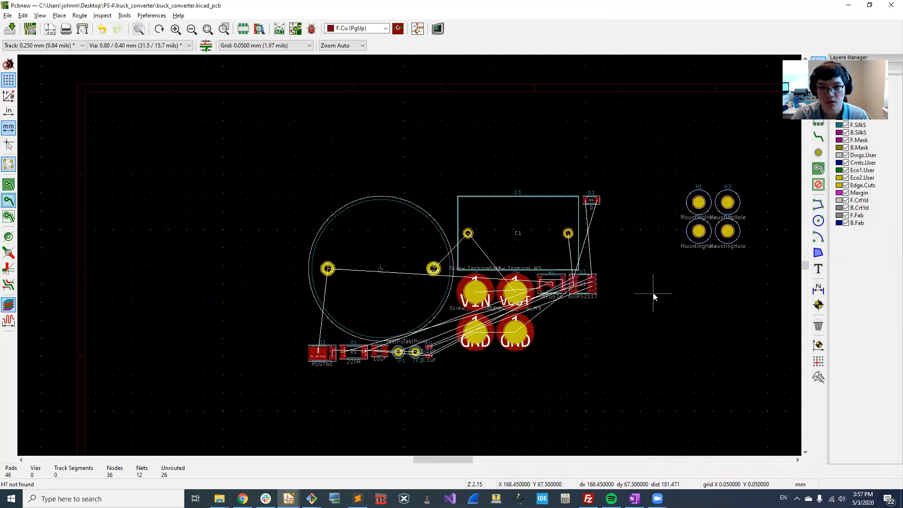
Move capacitor C1 and inductor L1 away from the component cluster to the upper-left area of the board sheet
{"action": "scroll", "coordinate": [322, 207], "scroll_direction": "down", "scroll_amount": 4}
{"action": "scroll", "coordinate": [337, 214], "scroll_direction": "up", "scroll_amount": 4}
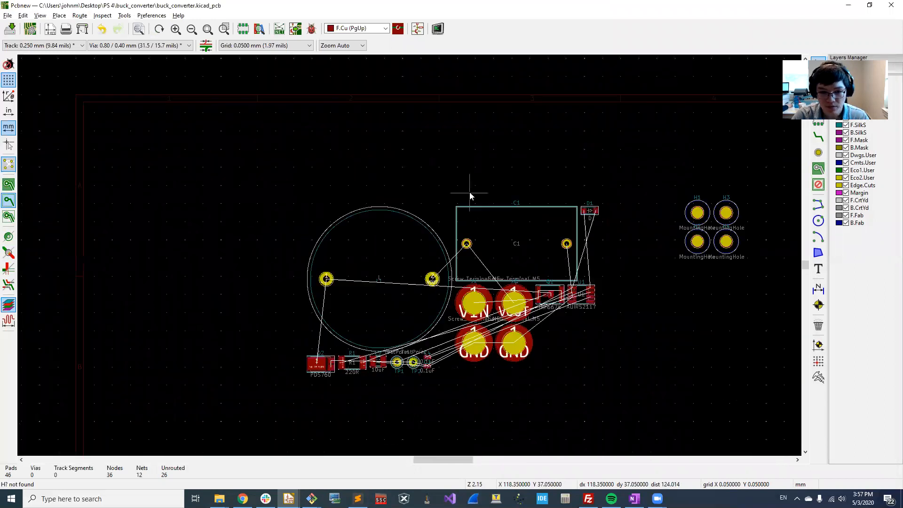
{"action": "middle_click_drag", "start_coordinate": [537, 231], "coordinate": [501, 177]}
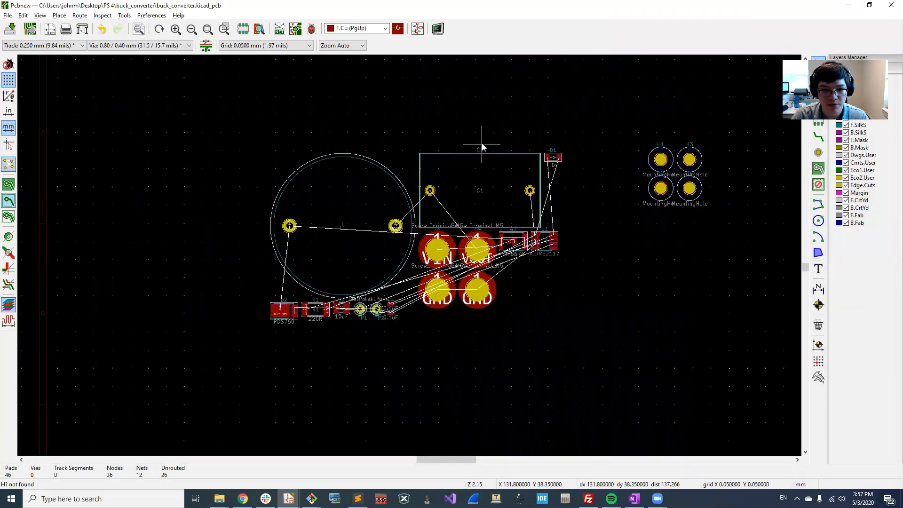
{"action": "left_click", "coordinate": [473, 174]}
{"action": "key", "text": "m"}
{"action": "left_click", "coordinate": [183, 110]}
{"action": "left_click", "coordinate": [334, 197]}
{"action": "middle_click_drag", "start_coordinate": [319, 162], "coordinate": [446, 195]}
{"action": "key", "text": "m"}
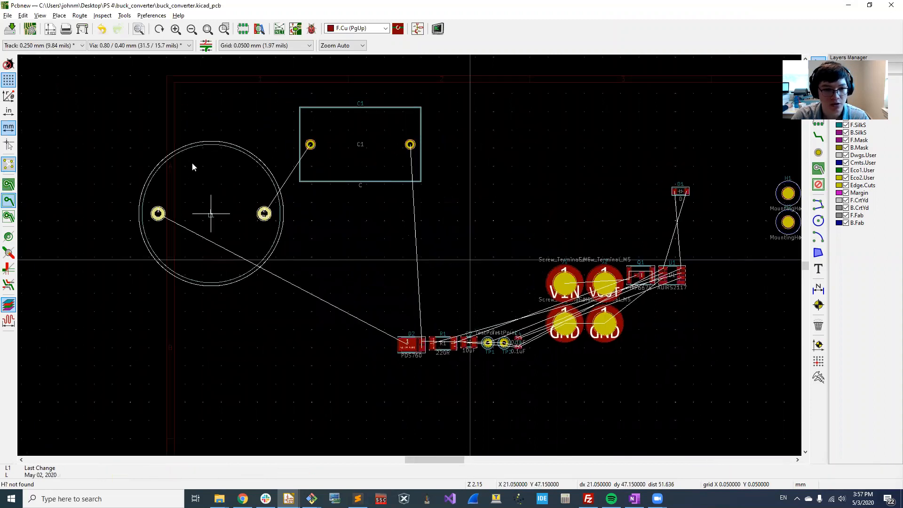
{"action": "left_click", "coordinate": [192, 162]}
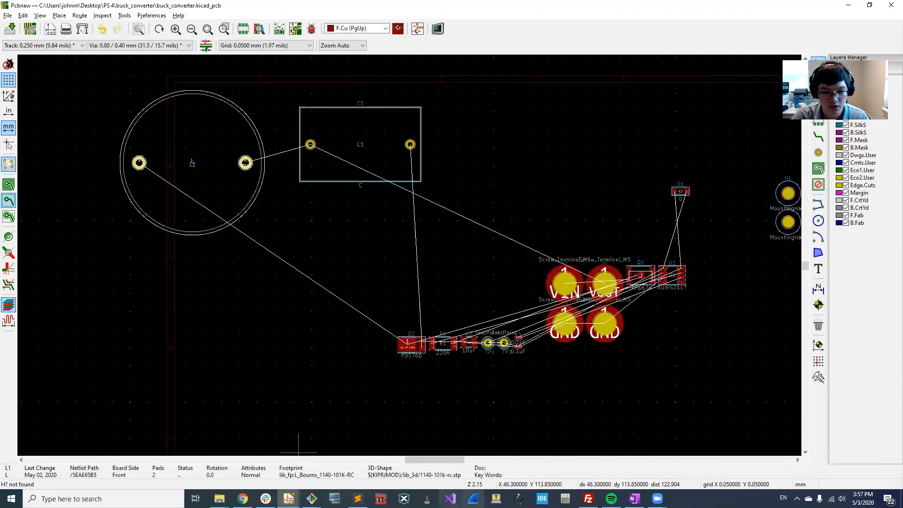
Consult the buck converter circuit in OneNote, and on the board rotate C1 to vertical and place L1 directly to its left
{"action": "left_click", "coordinate": [634, 499]}
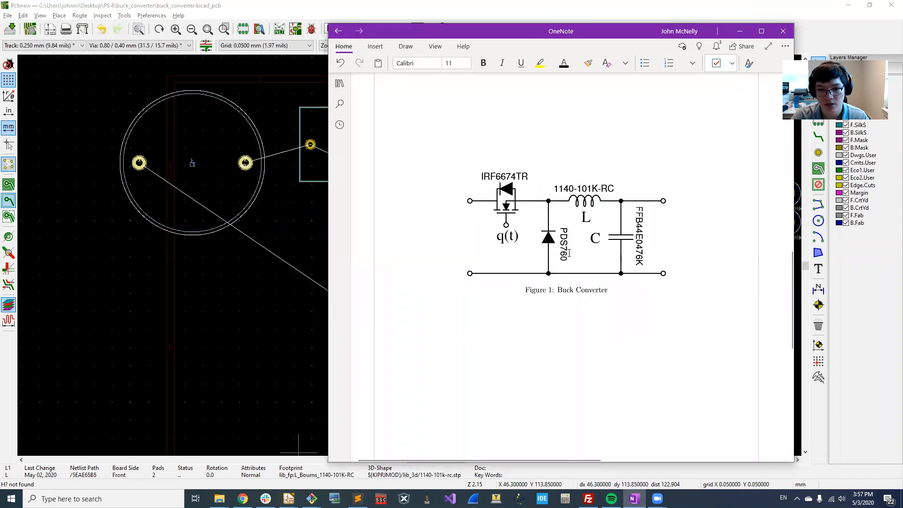
{"action": "left_click", "coordinate": [228, 323]}
{"action": "scroll", "coordinate": [441, 232], "scroll_direction": "down", "scroll_amount": 1}
{"action": "left_click", "coordinate": [343, 184]}
{"action": "left_click_drag", "start_coordinate": [325, 191], "coordinate": [441, 225]}
{"action": "key", "text": "r"}
{"action": "key", "text": "r"}
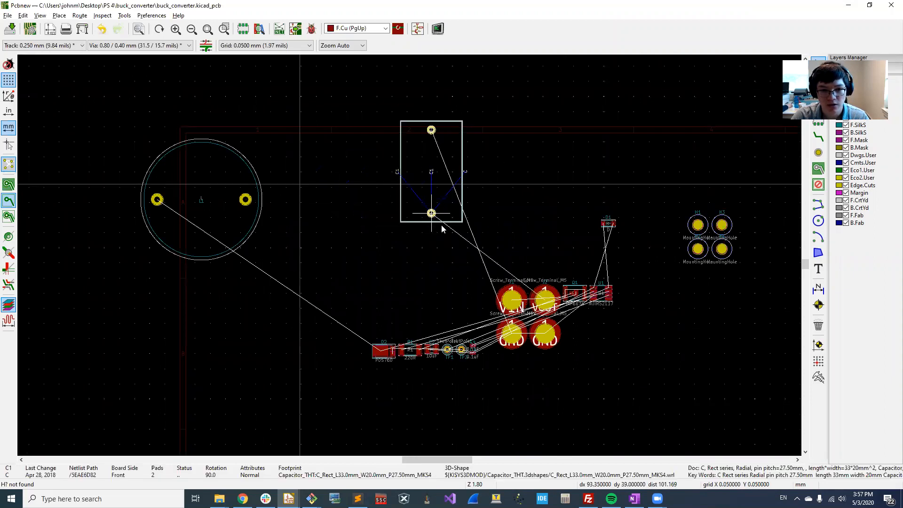
{"action": "left_click", "coordinate": [465, 265]}
{"action": "left_click", "coordinate": [192, 199]}
{"action": "left_click_drag", "start_coordinate": [191, 200], "coordinate": [356, 204]}
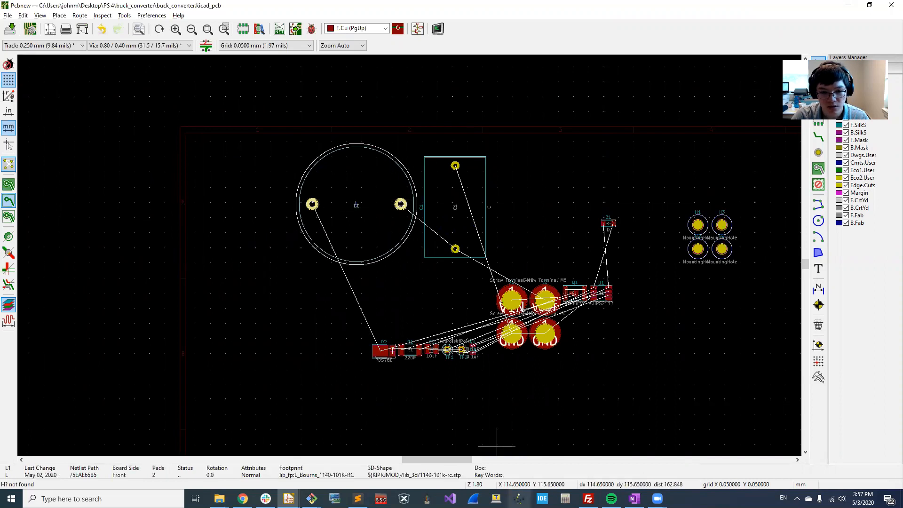
{"action": "left_click", "coordinate": [611, 499]}
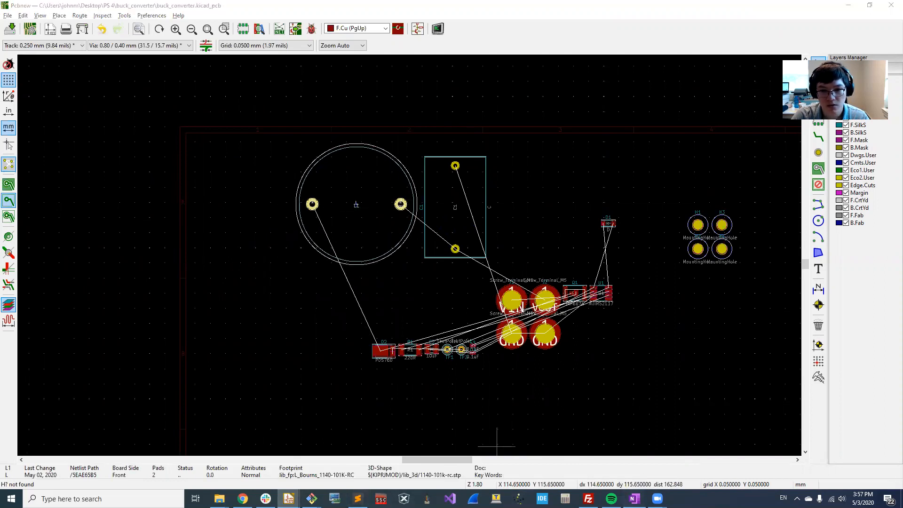
{"action": "left_click", "coordinate": [740, 9]}
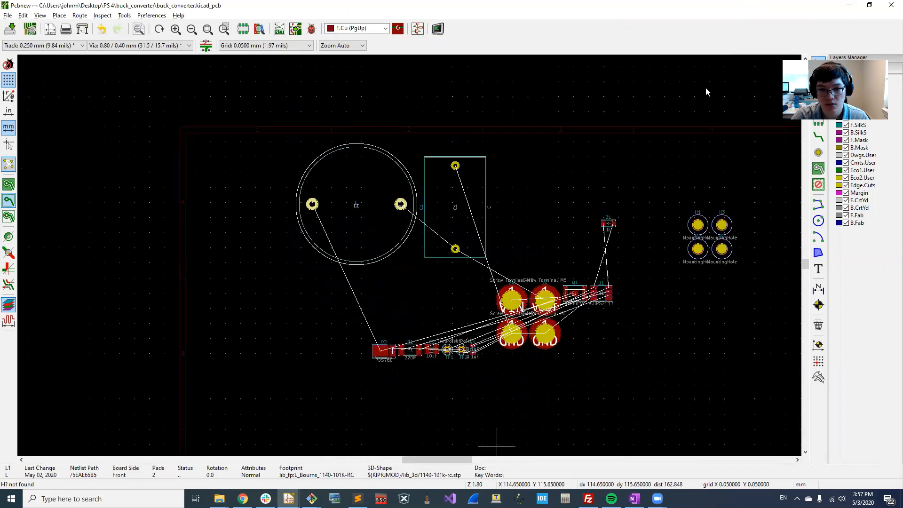
Move transistor Q1 out of the screw terminal cluster to just below the left edge of inductor L1
{"action": "scroll", "coordinate": [511, 331], "scroll_direction": "up", "scroll_amount": 2}
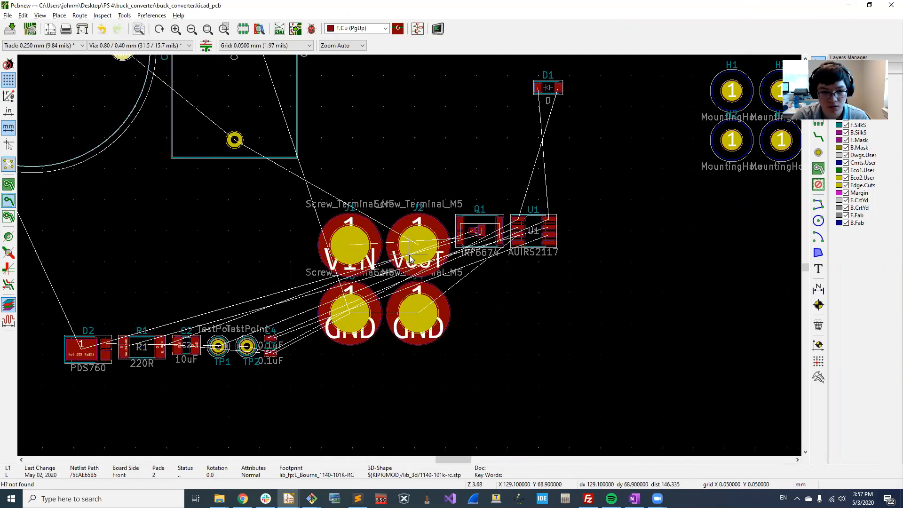
{"action": "left_click", "coordinate": [475, 229]}
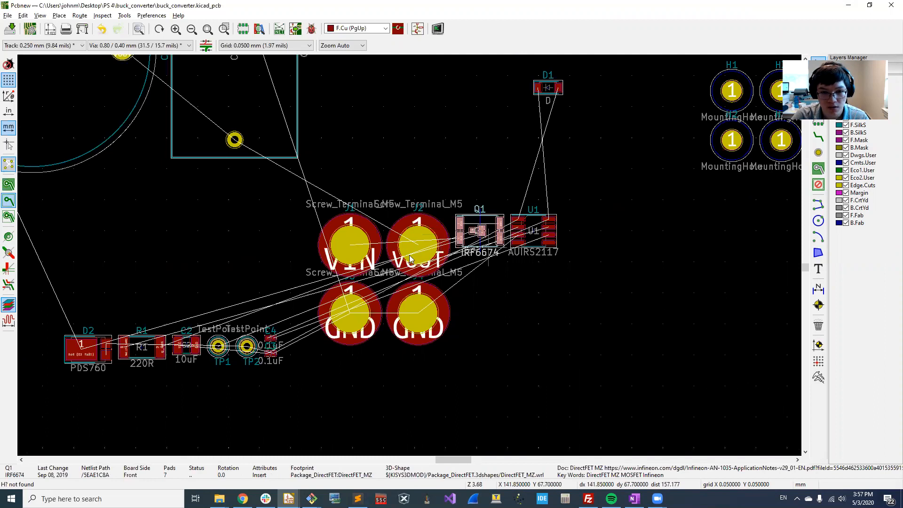
{"action": "scroll", "coordinate": [410, 259], "scroll_direction": "up", "scroll_amount": 2}
{"action": "key", "text": "m"}
{"action": "scroll", "coordinate": [389, 216], "scroll_direction": "down", "scroll_amount": 4}
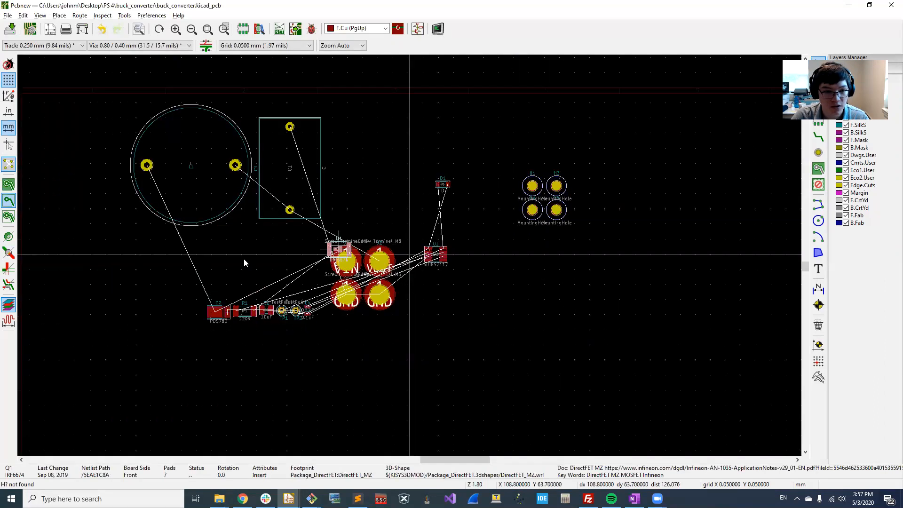
{"action": "left_click", "coordinate": [133, 264]}
Place diode D2 just left of inductor L1, rotated to vertical with its large pad 1 facing up
{"action": "left_click", "coordinate": [215, 265]}
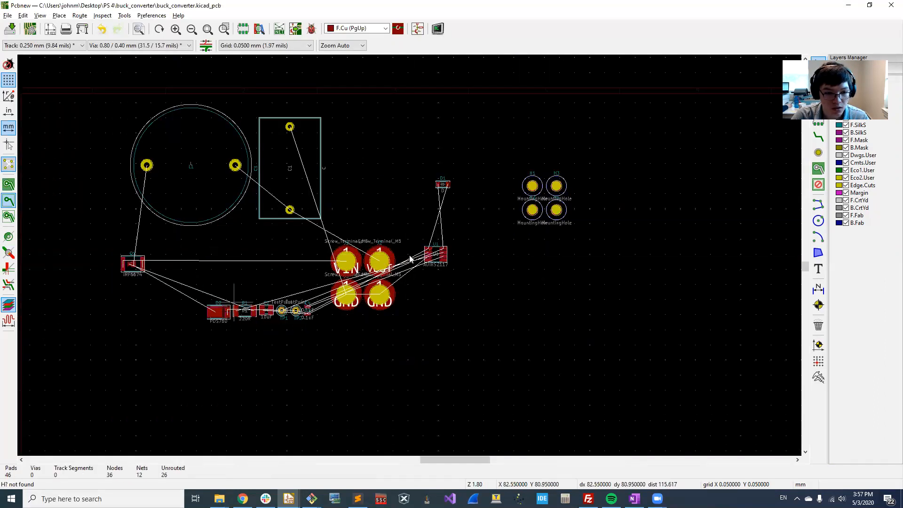
{"action": "scroll", "coordinate": [219, 311], "scroll_direction": "up", "scroll_amount": 2}
{"action": "key", "text": "m"}
{"action": "scroll", "coordinate": [405, 233], "scroll_direction": "down", "scroll_amount": 4}
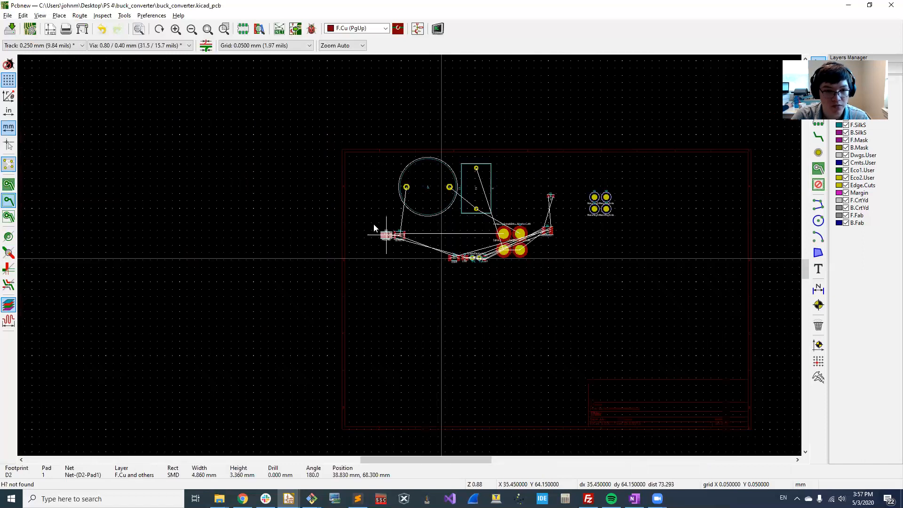
{"action": "scroll", "coordinate": [365, 207], "scroll_direction": "up", "scroll_amount": 4}
{"action": "key", "text": "r"}
{"action": "key", "text": "r"}
{"action": "key", "text": "r"}
{"action": "key", "text": "r"}
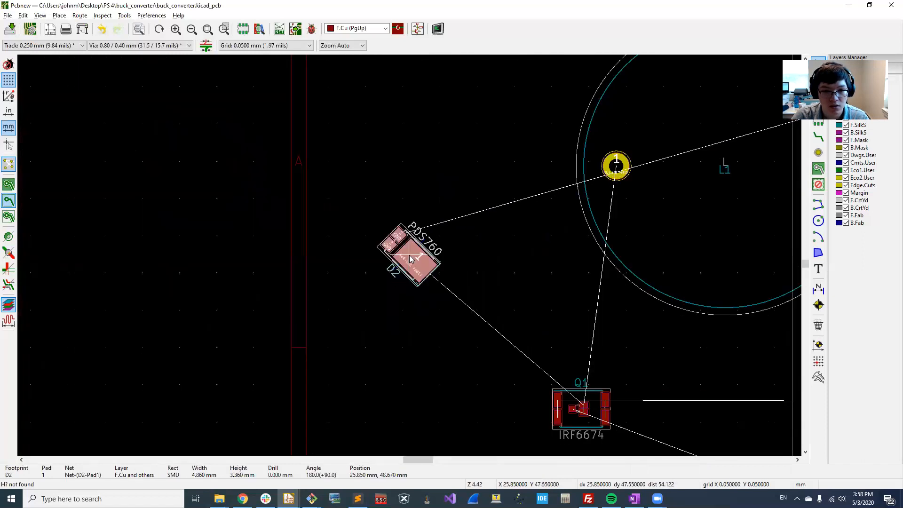
{"action": "left_click", "coordinate": [464, 223]}
{"action": "scroll", "coordinate": [490, 282], "scroll_direction": "down", "scroll_amount": 2}
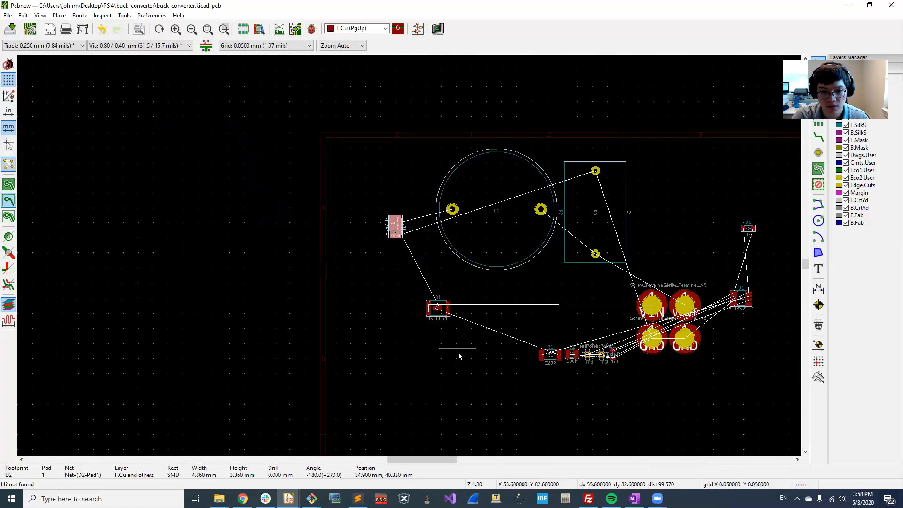
Move transistor Q1 up to the area above and left of diode D2
{"action": "left_click", "coordinate": [440, 313]}
{"action": "key", "text": "m"}
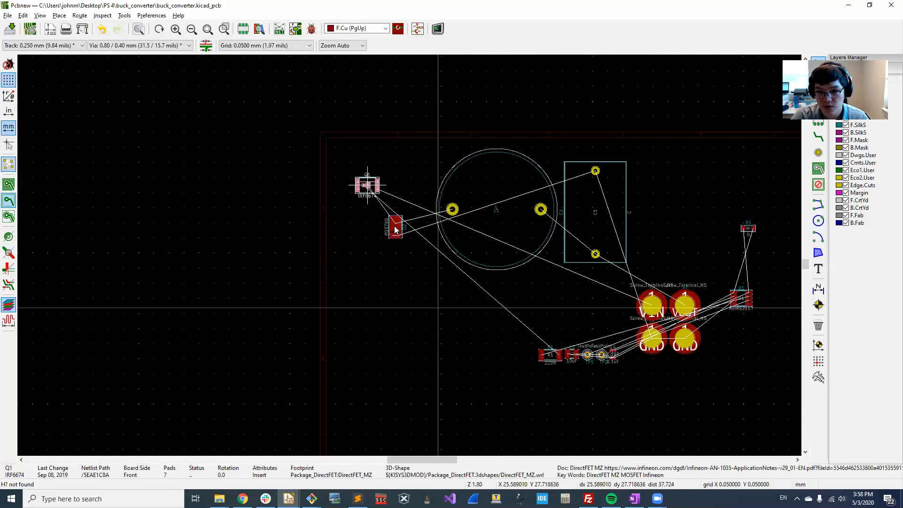
{"action": "left_click", "coordinate": [367, 185]}
Move resistor R1 directly below Q1, rotated 90° so its q_mos pad faces the transistor
{"action": "scroll", "coordinate": [610, 326], "scroll_direction": "up", "scroll_amount": 2}
{"action": "middle_click_drag", "start_coordinate": [500, 287], "coordinate": [598, 247]}
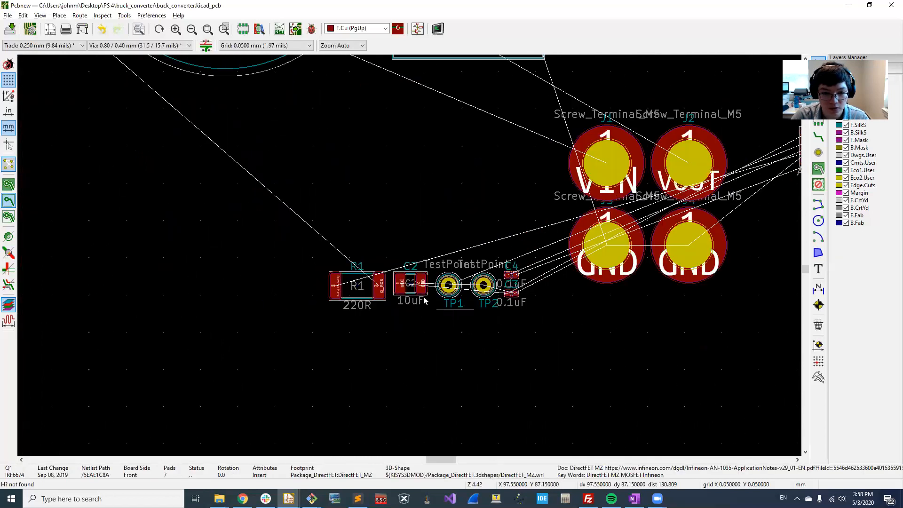
{"action": "left_click", "coordinate": [354, 287]}
{"action": "scroll", "coordinate": [357, 289], "scroll_direction": "down", "scroll_amount": 1}
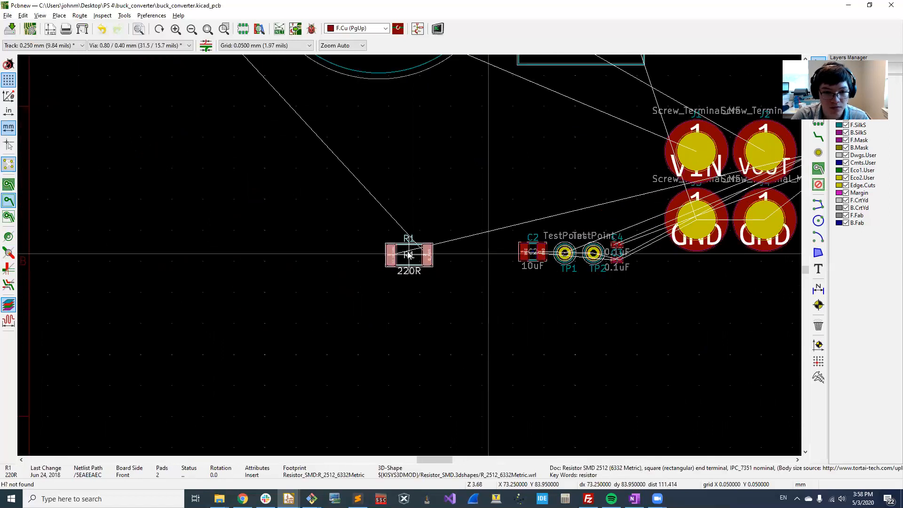
{"action": "scroll", "coordinate": [408, 255], "scroll_direction": "down", "scroll_amount": 4}
{"action": "scroll", "coordinate": [351, 189], "scroll_direction": "up", "scroll_amount": 4}
{"action": "scroll", "coordinate": [411, 289], "scroll_direction": "up", "scroll_amount": 3}
{"action": "key", "text": "r"}
{"action": "key", "text": "r"}
{"action": "left_click", "coordinate": [412, 274]}
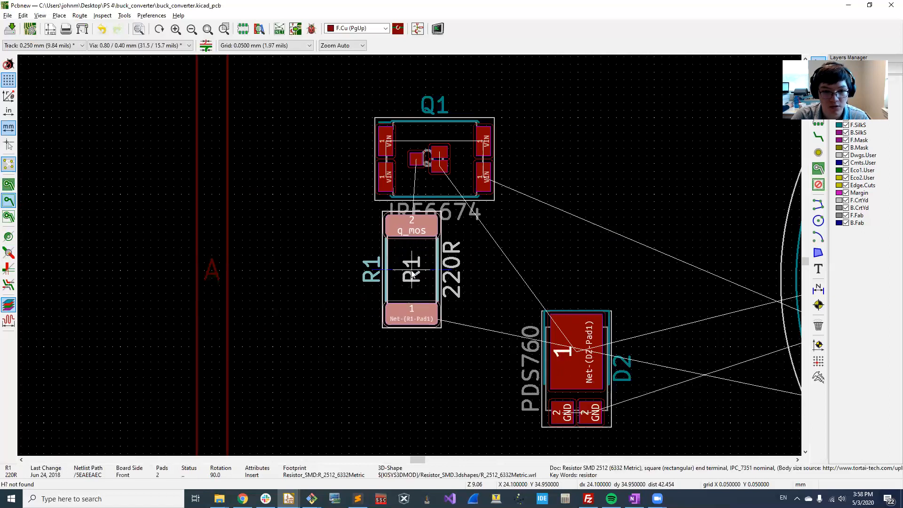
Move gate driver U1 directly below resistor R1, rotated to 90° with pins 5 to 8 facing the resistor
{"action": "scroll", "coordinate": [552, 291], "scroll_direction": "down", "scroll_amount": 10}
{"action": "scroll", "coordinate": [595, 294], "scroll_direction": "up", "scroll_amount": 11}
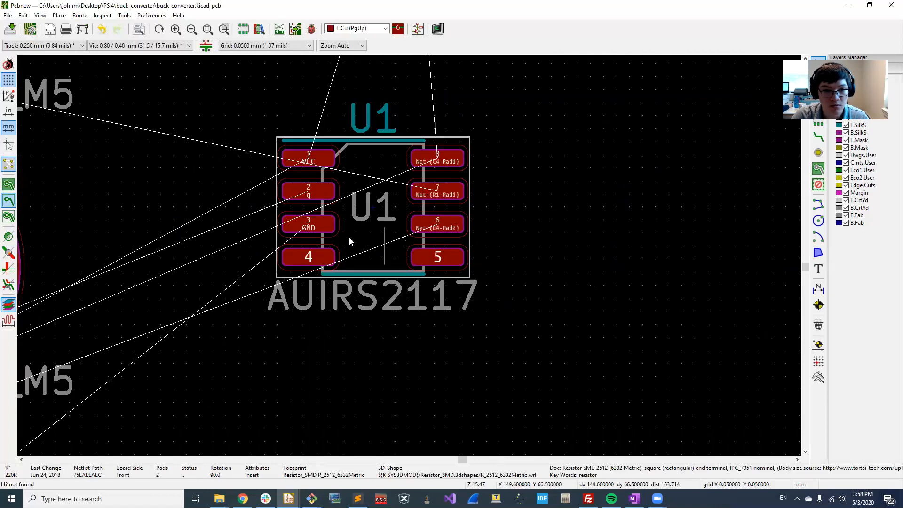
{"action": "key", "text": "m"}
{"action": "scroll", "coordinate": [424, 379], "scroll_direction": "down", "scroll_amount": 11}
{"action": "scroll", "coordinate": [303, 238], "scroll_direction": "up", "scroll_amount": 6}
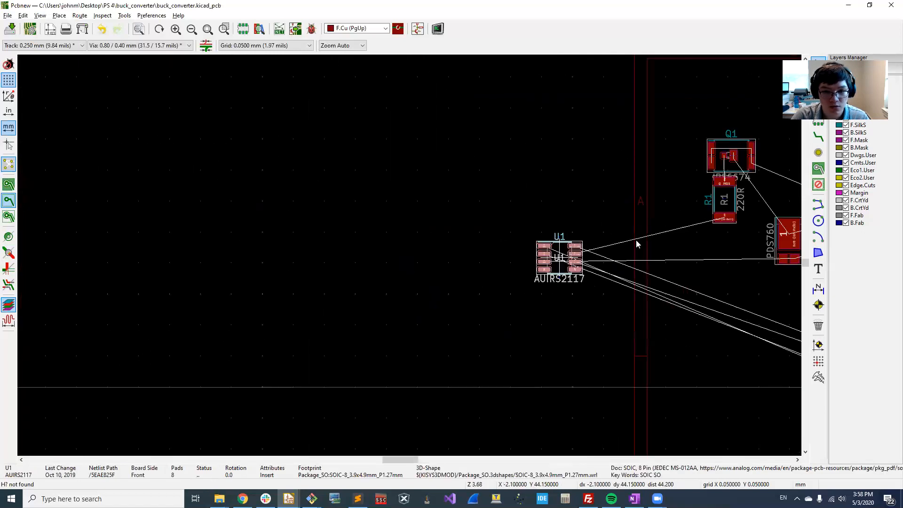
{"action": "scroll", "coordinate": [720, 232], "scroll_direction": "up", "scroll_amount": 4}
{"action": "key", "text": "r"}
{"action": "key", "text": "r"}
{"action": "left_click", "coordinate": [407, 312]}
Move diode D1 to the left side of U1 and rotate it to 270° to line up with the driver's pins
{"action": "scroll", "coordinate": [407, 311], "scroll_direction": "down", "scroll_amount": 10}
{"action": "scroll", "coordinate": [545, 263], "scroll_direction": "up", "scroll_amount": 7}
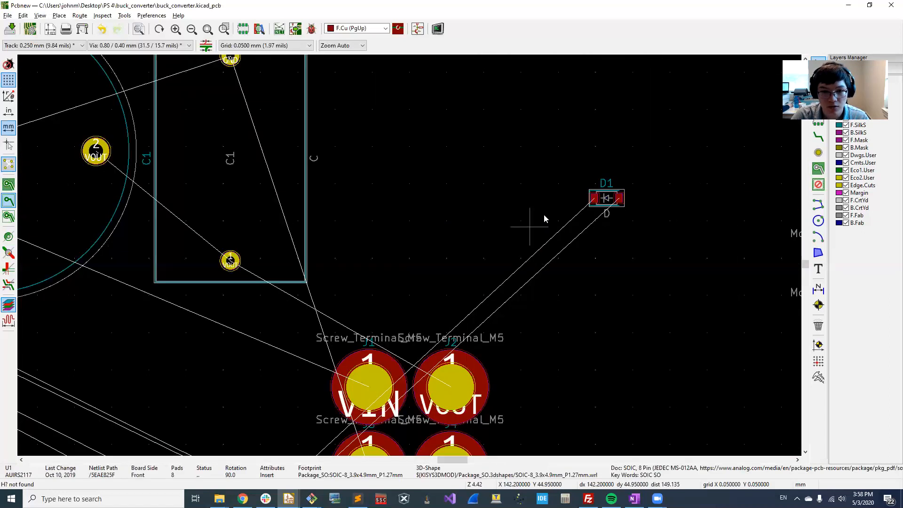
{"action": "key", "text": "m"}
{"action": "scroll", "coordinate": [409, 257], "scroll_direction": "down", "scroll_amount": 8}
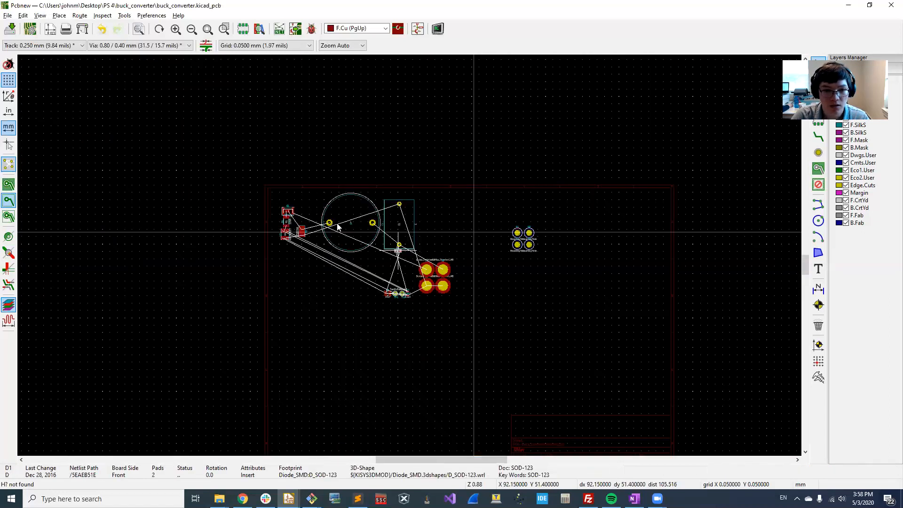
{"action": "scroll", "coordinate": [440, 281], "scroll_direction": "up", "scroll_amount": 6}
{"action": "scroll", "coordinate": [474, 329], "scroll_direction": "up", "scroll_amount": 1}
{"action": "key", "text": "r"}
{"action": "key", "text": "r"}
{"action": "key", "text": "r"}
{"action": "key", "text": "r"}
{"action": "key", "text": "r"}
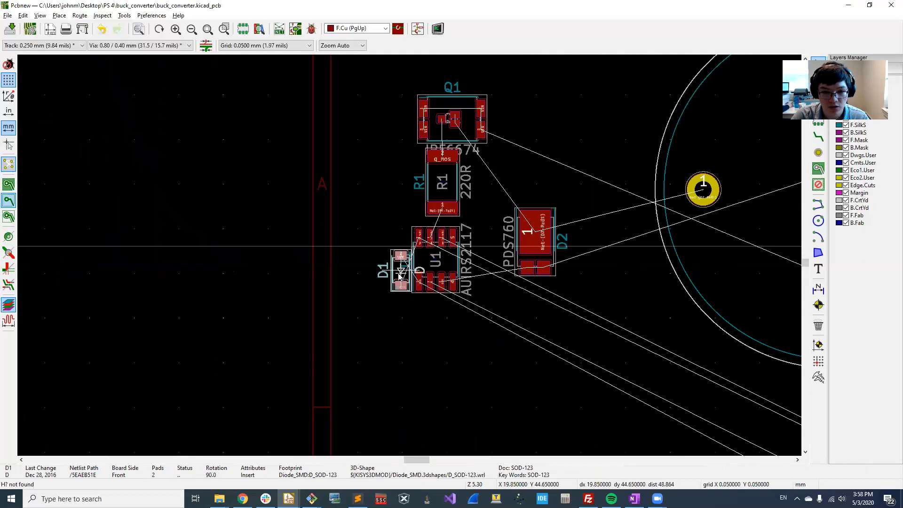
{"action": "key", "text": "r"}
{"action": "key", "text": "r"}
{"action": "key", "text": "r"}
{"action": "key", "text": "r"}
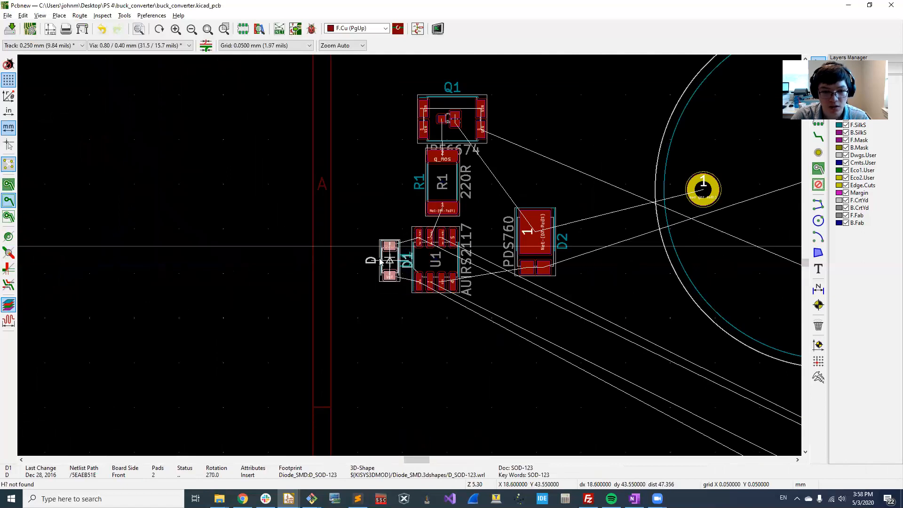
{"action": "left_click", "coordinate": [376, 262]}
Review the component arrangement, toggling the high-contrast layer display on and back off
{"action": "scroll", "coordinate": [504, 255], "scroll_direction": "down", "scroll_amount": 5}
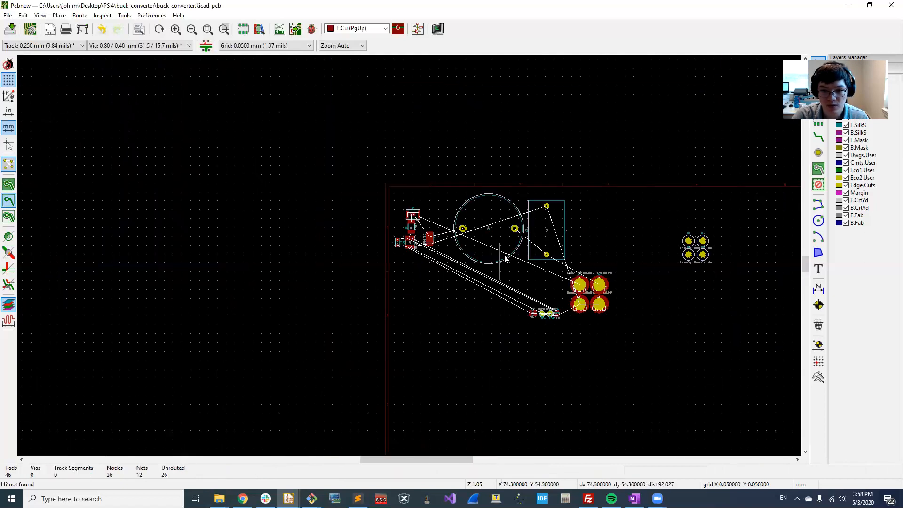
{"action": "scroll", "coordinate": [410, 258], "scroll_direction": "up", "scroll_amount": 3}
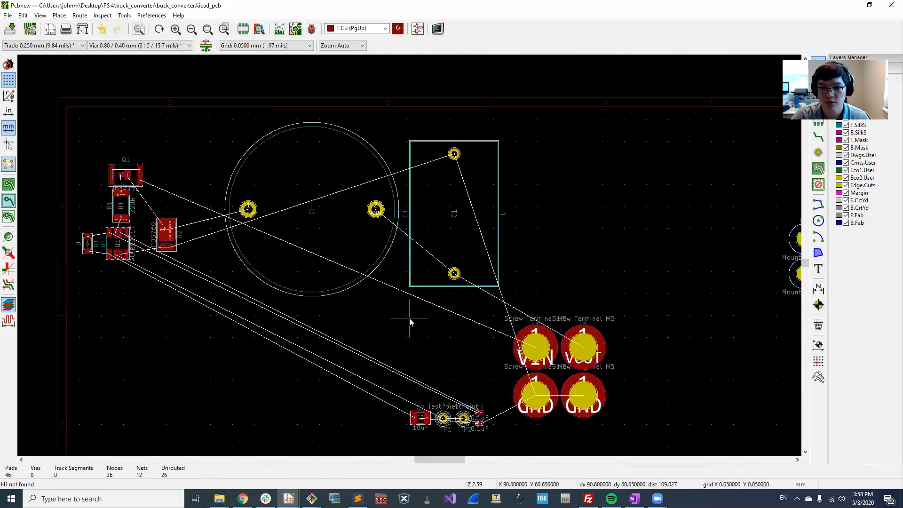
{"action": "scroll", "coordinate": [407, 287], "scroll_direction": "down", "scroll_amount": 1}
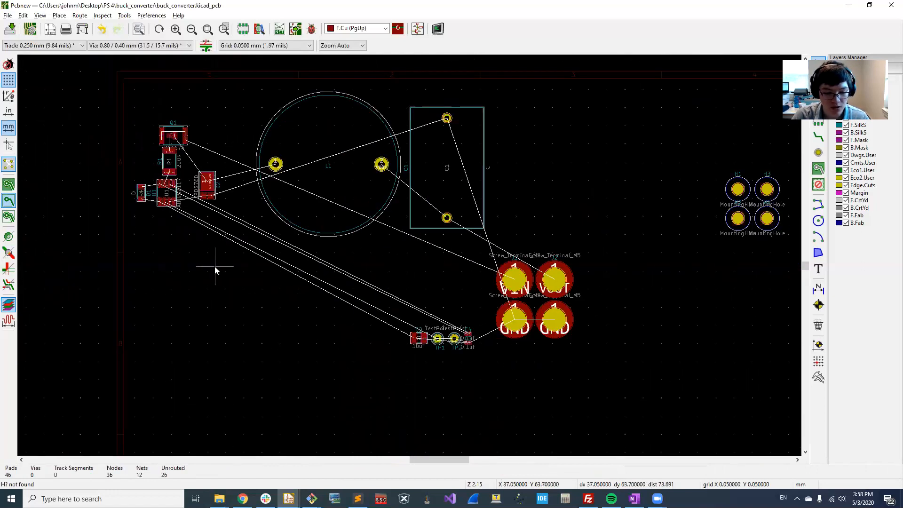
{"action": "key", "text": "ctrl+h"}
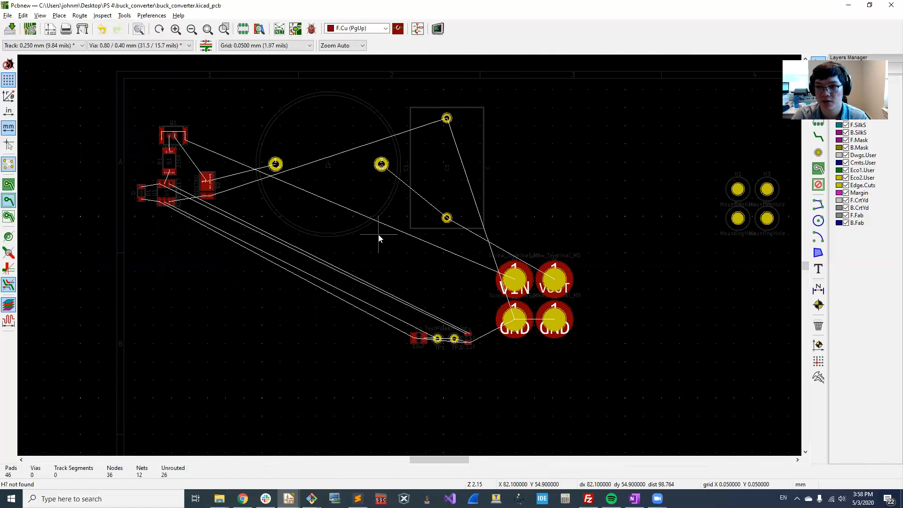
{"action": "key", "text": "ctrl+h"}
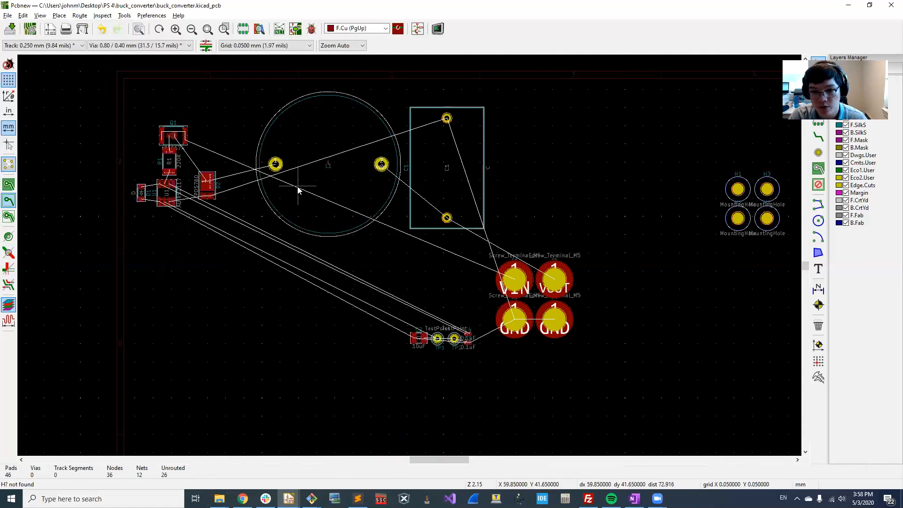
{"action": "key", "text": "h"}
{"action": "key", "text": "h"}
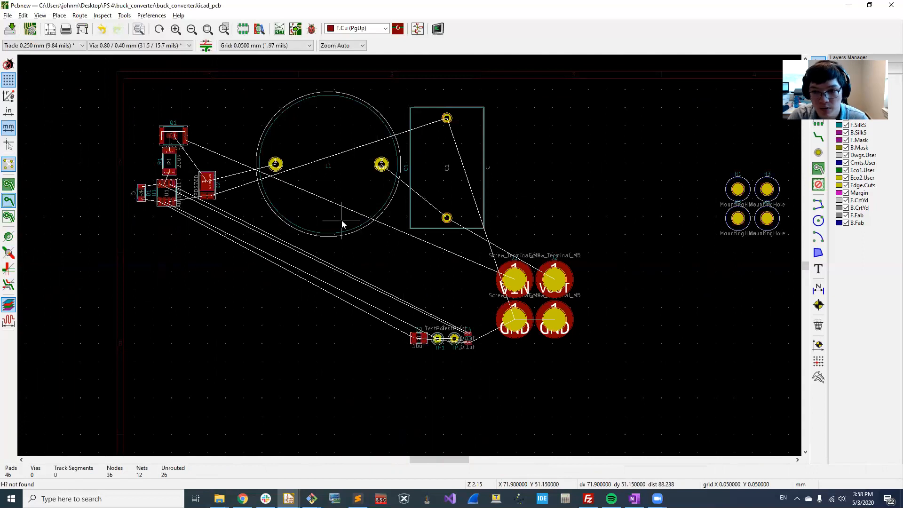
Place mounting hole H1 above and left of Q1, and H2 below and left of diode D1
{"action": "key", "text": "m"}
{"action": "left_click", "coordinate": [755, 213]}
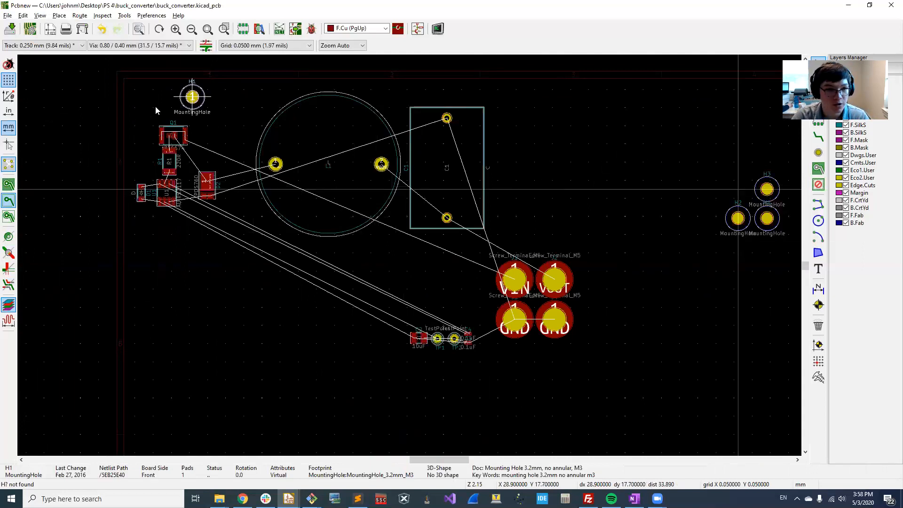
{"action": "left_click", "coordinate": [81, 128]}
{"action": "left_click", "coordinate": [739, 227]}
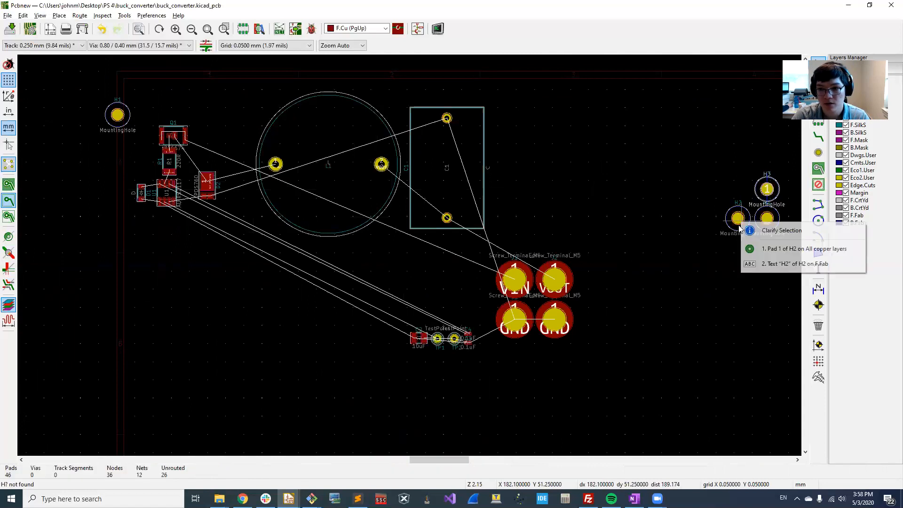
{"action": "left_click", "coordinate": [782, 248]}
{"action": "left_click", "coordinate": [122, 215]}
Place mounting hole H3 above and right of capacitor C1, and H4 just above the VOUT screw terminal
{"action": "left_click_drag", "start_coordinate": [764, 184], "coordinate": [524, 122]}
{"action": "left_click_drag", "start_coordinate": [769, 259], "coordinate": [550, 274]}
{"action": "middle_click_drag", "start_coordinate": [446, 224], "coordinate": [516, 200]}
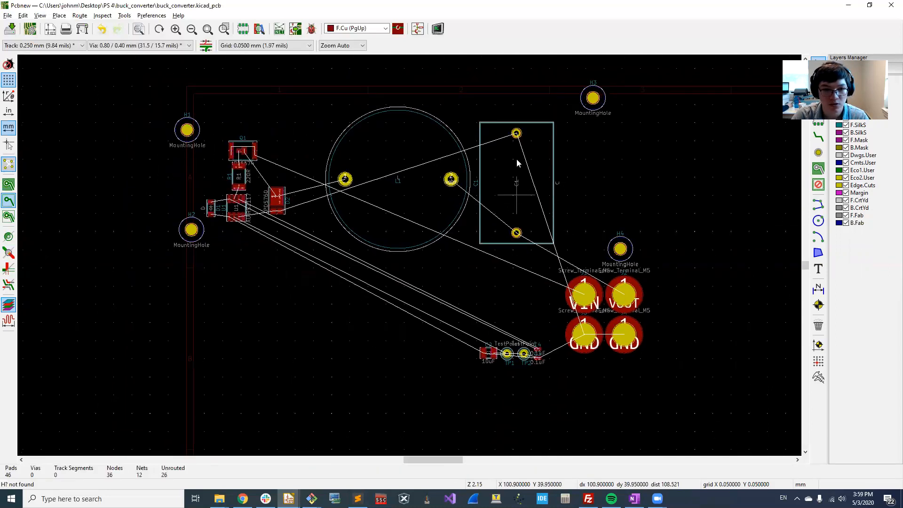
{"action": "left_click", "coordinate": [572, 305]}
{"action": "key", "text": "Escape"}
Set the position of mounting hole H1 to X 0 mm, Y 0 mm in its footprint properties
{"action": "left_click", "coordinate": [188, 129]}
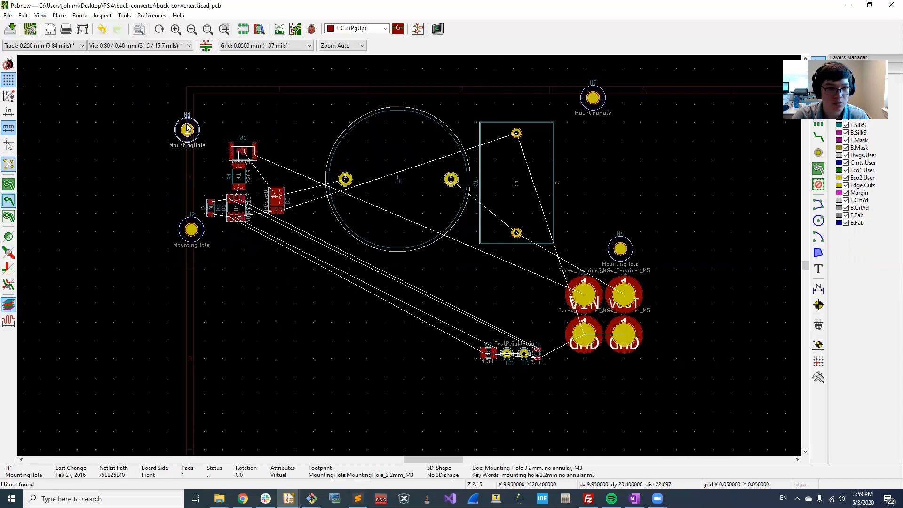
{"action": "key", "text": "e"}
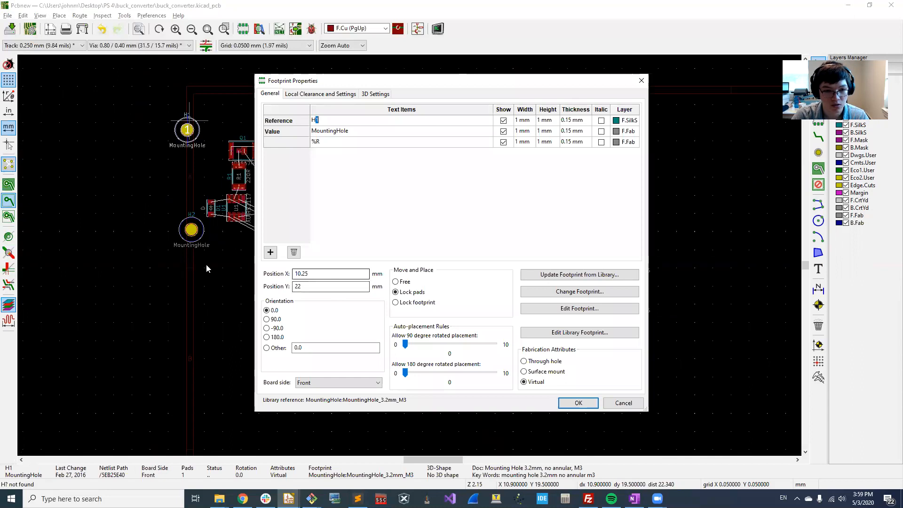
{"action": "left_click", "coordinate": [319, 273]}
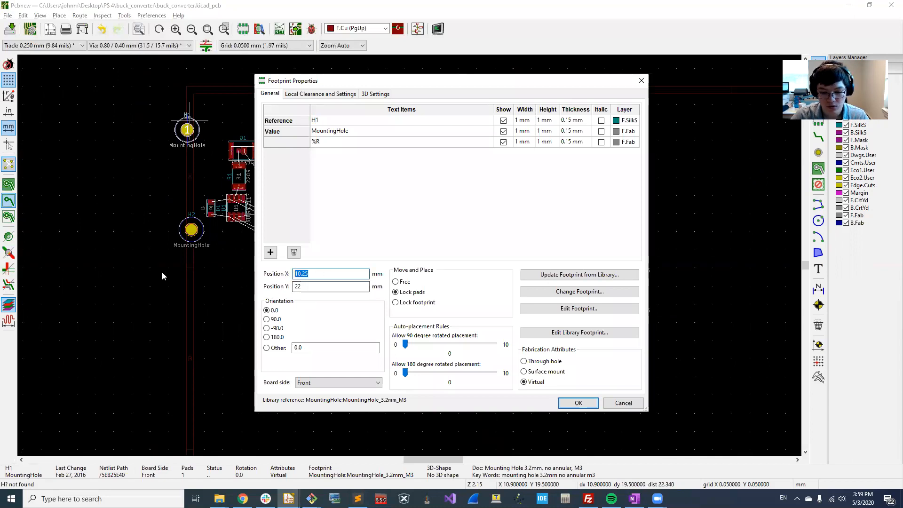
{"action": "type", "text": "0"}
{"action": "key", "text": "Tab"}
{"action": "type", "text": "0"}
{"action": "key", "text": "Tab"}
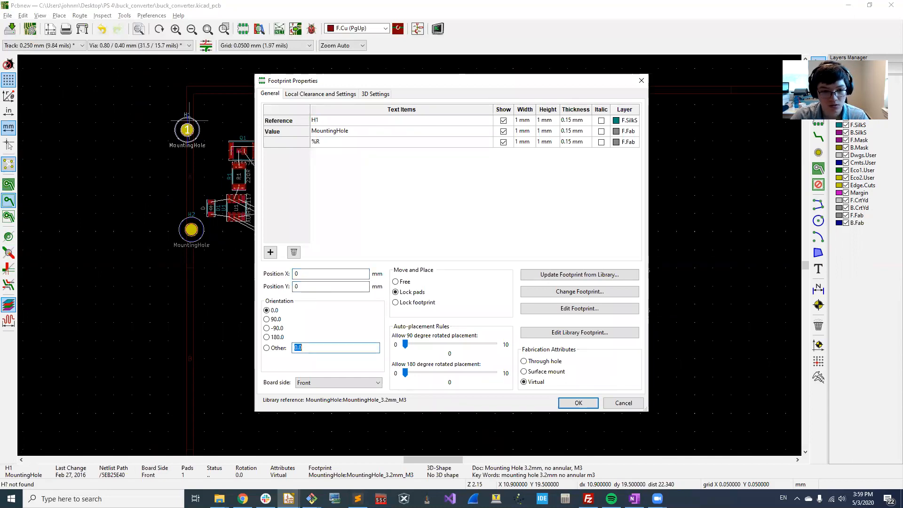
{"action": "left_click", "coordinate": [578, 403]}
Set the position of mounting hole H2 to X 0 mm, about 50 mm directly below H1, in its footprint properties
{"action": "scroll", "coordinate": [409, 258], "scroll_direction": "down", "scroll_amount": 5}
{"action": "scroll", "coordinate": [452, 277], "scroll_direction": "up", "scroll_amount": 3}
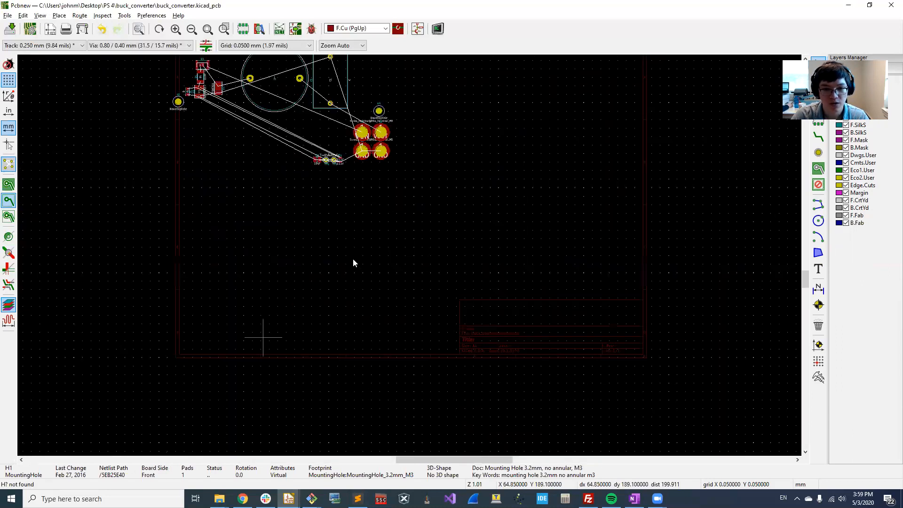
{"action": "middle_click_drag", "start_coordinate": [351, 141], "coordinate": [374, 190]}
{"action": "middle_click_drag", "start_coordinate": [263, 275], "coordinate": [311, 320]}
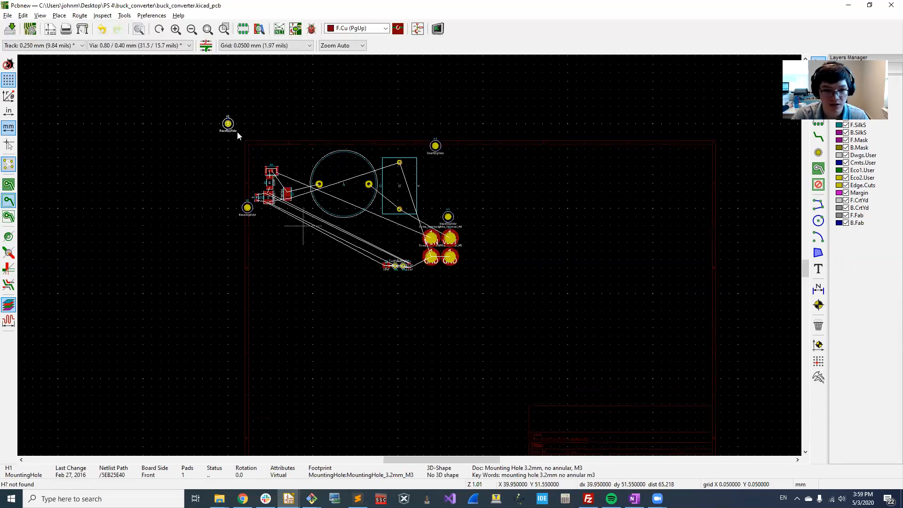
{"action": "scroll", "coordinate": [293, 137], "scroll_direction": "up", "scroll_amount": 4}
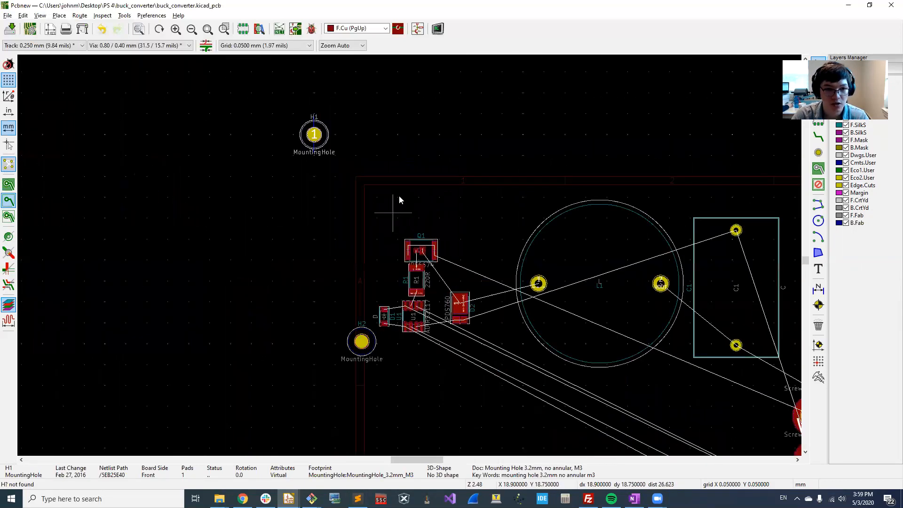
{"action": "left_click", "coordinate": [377, 335]}
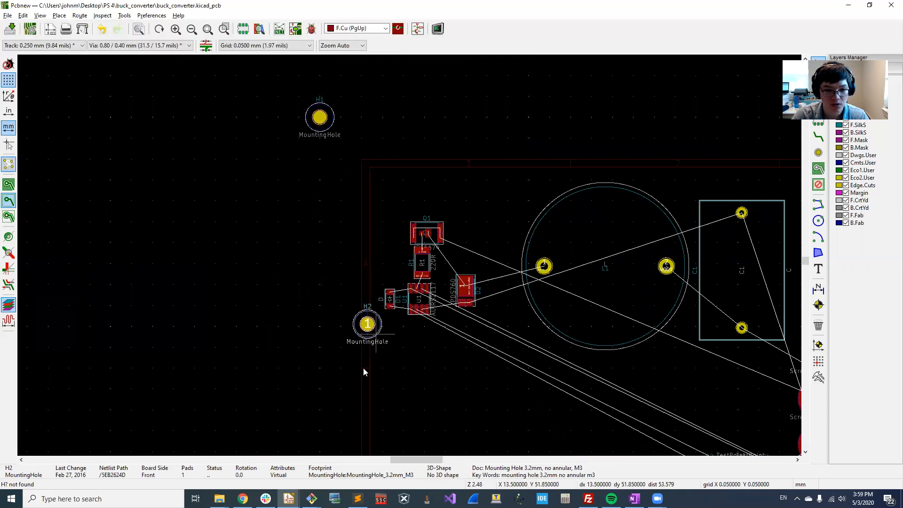
{"action": "key", "text": "e"}
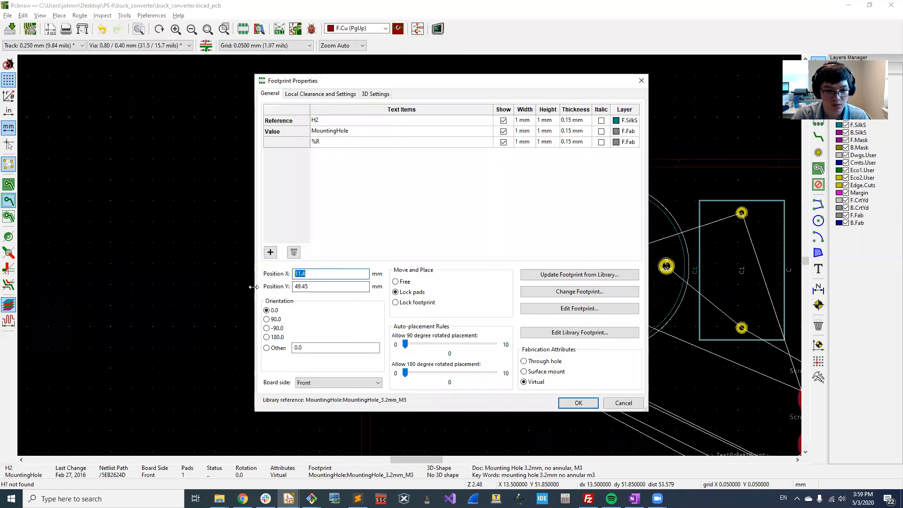
{"action": "type", "text": "0"}
{"action": "key", "text": "Tab"}
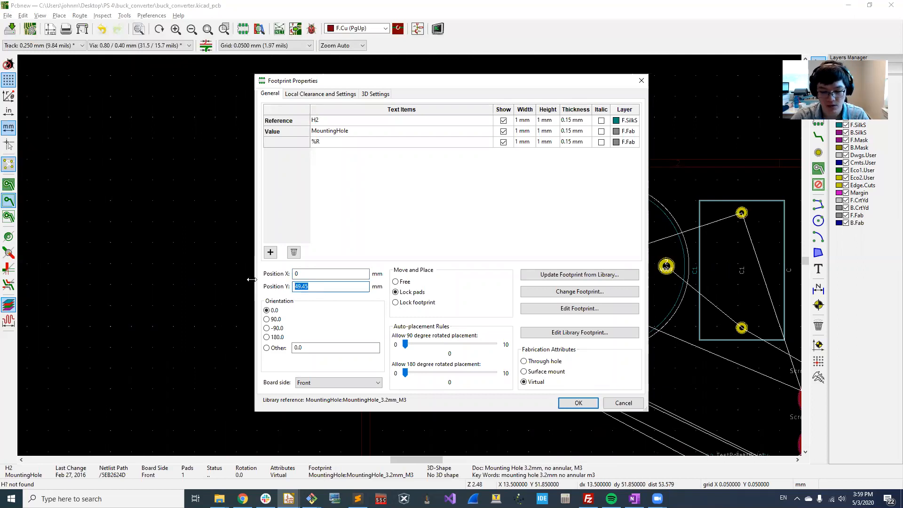
{"action": "key", "text": "Return"}
Set the position of mounting hole H3 to X 100 mm, Y 0 mm in its footprint properties
{"action": "middle_click_drag", "start_coordinate": [447, 281], "coordinate": [246, 264]}
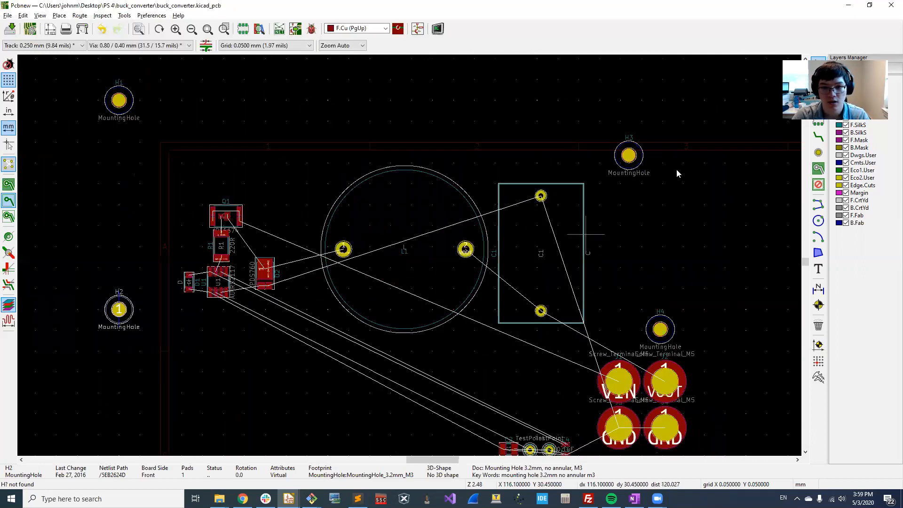
{"action": "left_click", "coordinate": [639, 157]}
{"action": "key", "text": "e"}
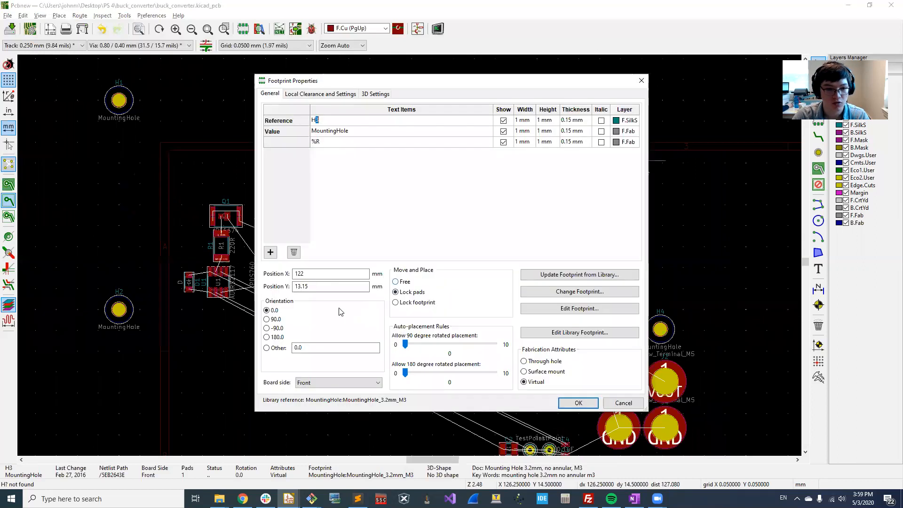
{"action": "key", "text": "Tab"}
{"action": "key", "text": "Tab"}
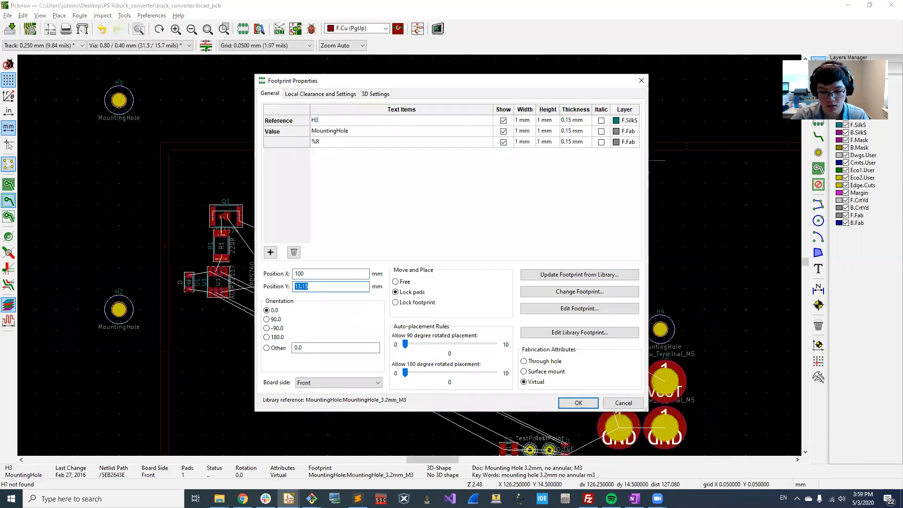
{"action": "type", "text": "0"}
{"action": "key", "text": "Return"}
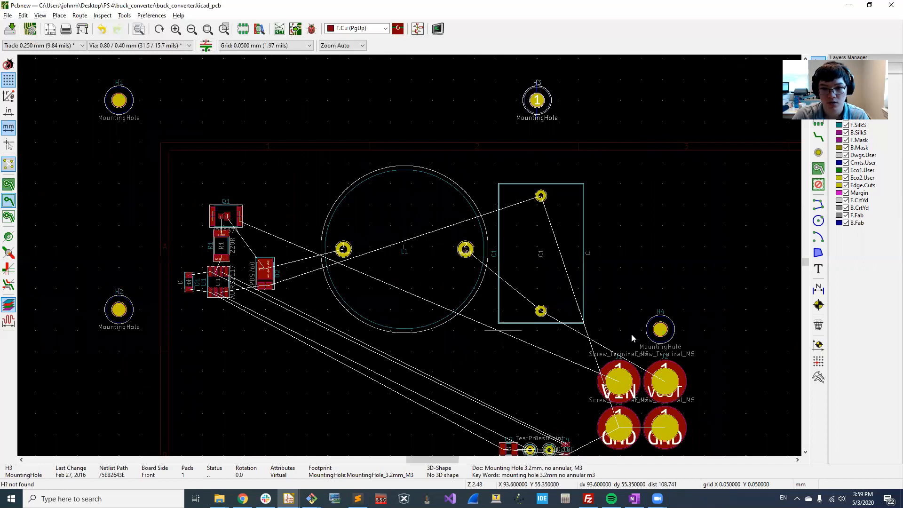
Set mounting hole H4's position in its footprint properties so it sits directly below H3 and level with H2
{"action": "left_click", "coordinate": [659, 339]}
{"action": "left_click", "coordinate": [660, 340]}
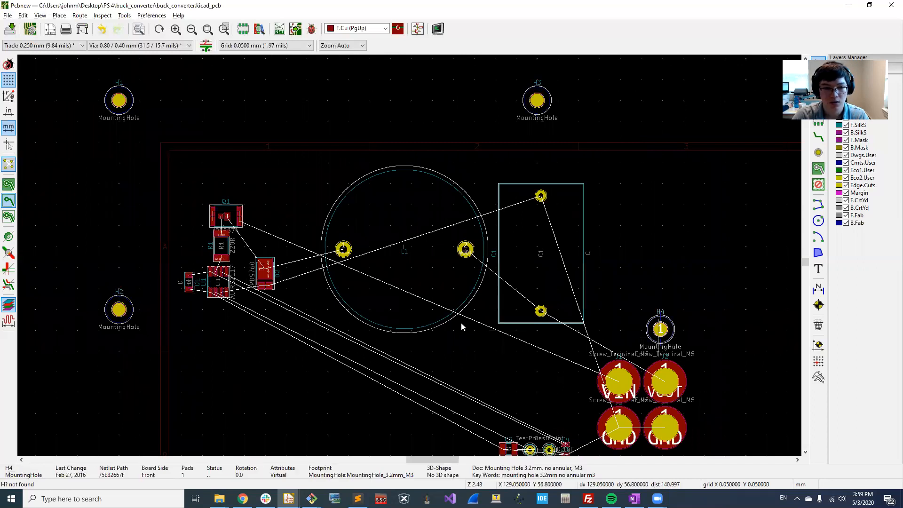
{"action": "key", "text": "e"}
{"action": "key", "text": "Tab"}
{"action": "key", "text": "Return"}
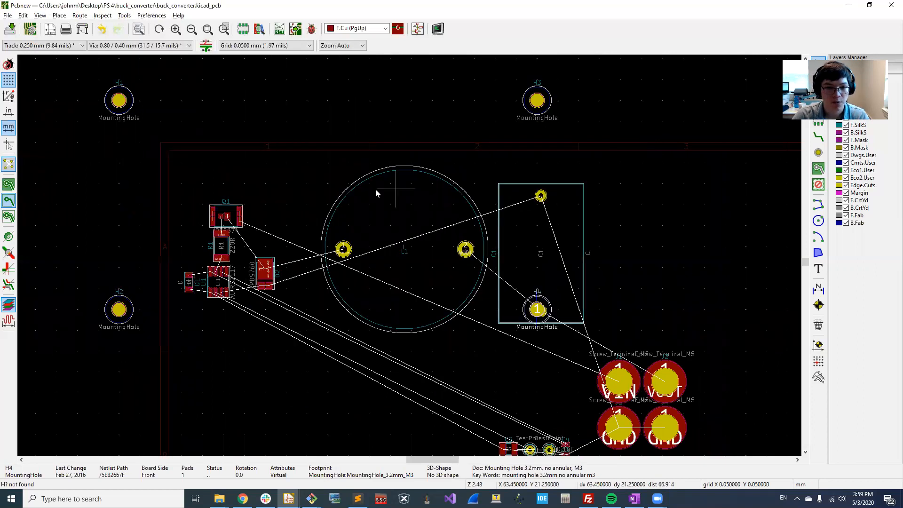
{"action": "left_click_drag", "start_coordinate": [203, 175], "coordinate": [683, 359]}
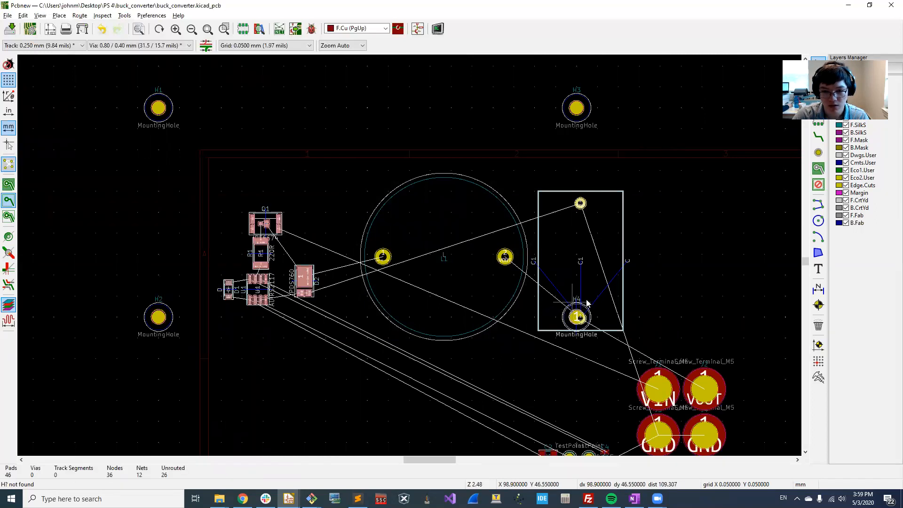
{"action": "scroll", "coordinate": [587, 303], "scroll_direction": "up", "scroll_amount": 5}
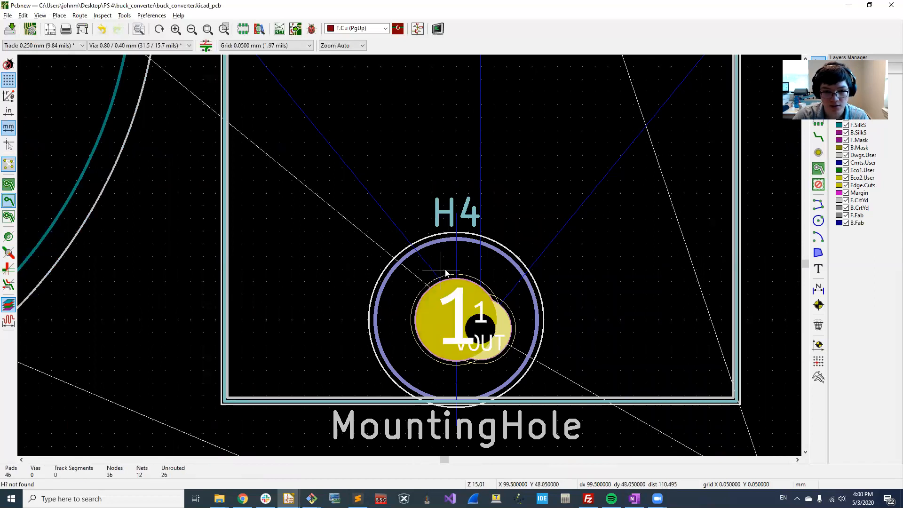
{"action": "left_click", "coordinate": [452, 246]}
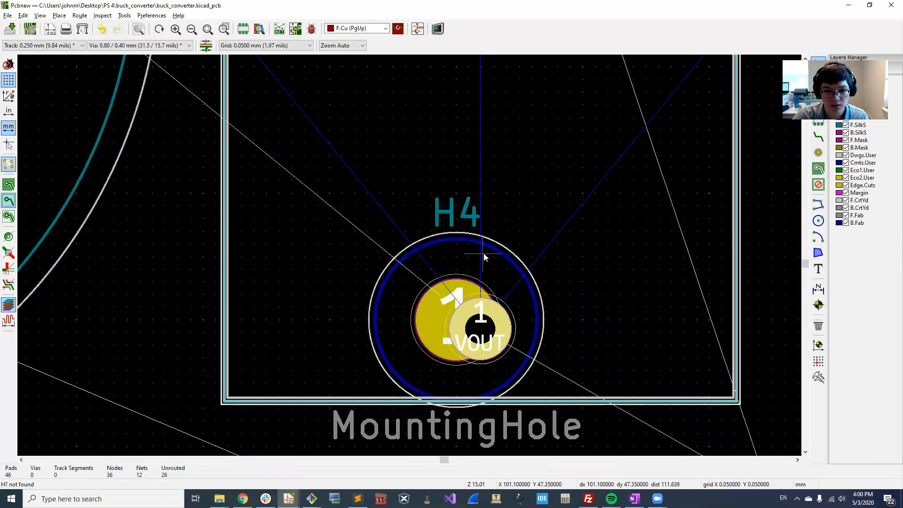
{"action": "scroll", "coordinate": [484, 256], "scroll_direction": "down", "scroll_amount": 5}
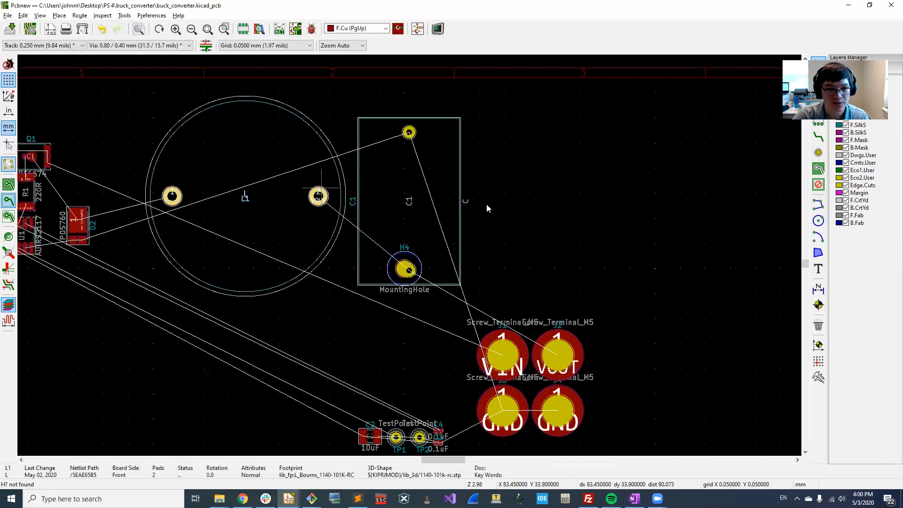
Select Q1, R1, U1, D1, D2, L1 and C1 without mounting hole H4 and move them together up and left
{"action": "middle_click_drag", "start_coordinate": [487, 209], "coordinate": [655, 225]}
{"action": "mouse_move", "coordinate": [121, 109]}
{"action": "left_mouse_down"}
{"action": "mouse_move", "coordinate": [547, 266]}
{"action": "mouse_move", "coordinate": [641, 320]}
{"action": "left_mouse_up"}
{"action": "left_click", "coordinate": [578, 273], "text": "shift"}
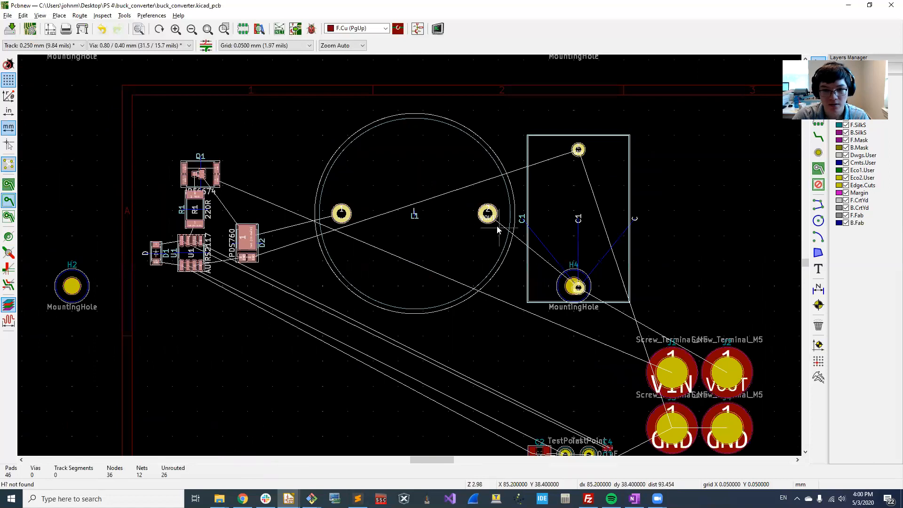
{"action": "left_click_drag", "start_coordinate": [465, 204], "coordinate": [399, 159]}
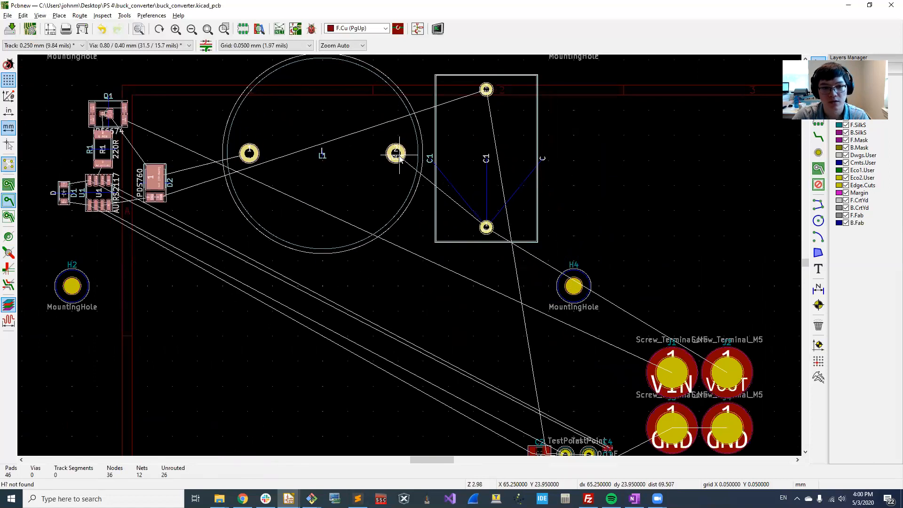
Move the VIN screw terminal J1 away from the other terminals to the left of Q1, just below H1
{"action": "scroll", "coordinate": [429, 270], "scroll_direction": "down", "scroll_amount": 4}
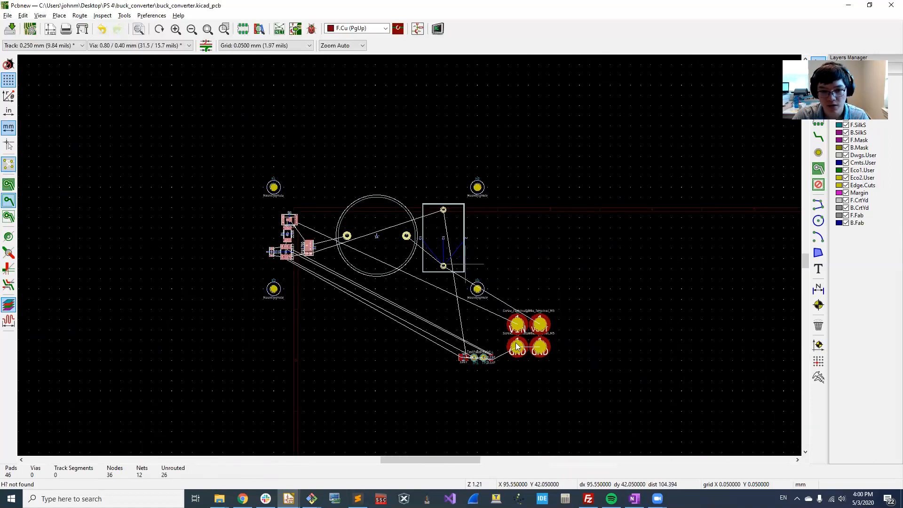
{"action": "scroll", "coordinate": [516, 347], "scroll_direction": "up", "scroll_amount": 4}
{"action": "left_click", "coordinate": [430, 194]}
{"action": "left_click", "coordinate": [453, 223]}
{"action": "key", "text": "m"}
{"action": "scroll", "coordinate": [286, 208], "scroll_direction": "down", "scroll_amount": 4}
{"action": "scroll", "coordinate": [408, 257], "scroll_direction": "down", "scroll_amount": 1}
{"action": "scroll", "coordinate": [409, 258], "scroll_direction": "up", "scroll_amount": 7}
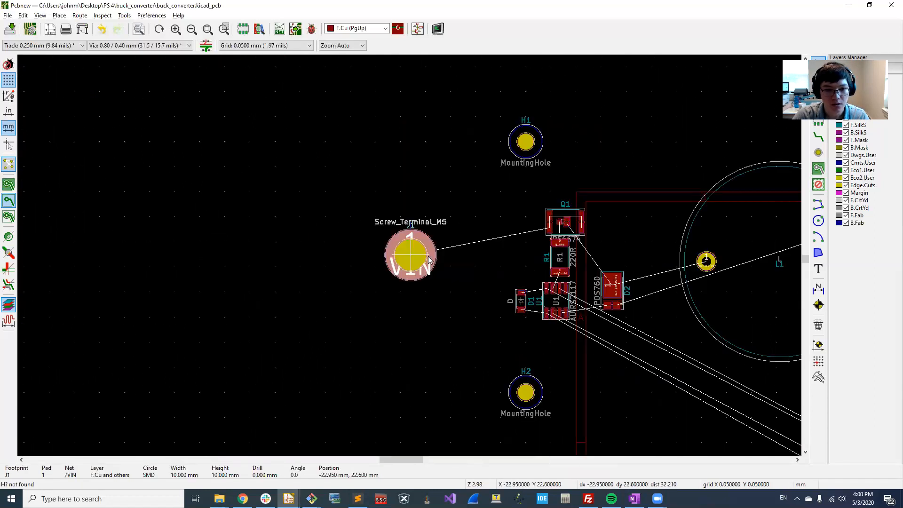
{"action": "left_click", "coordinate": [486, 213]}
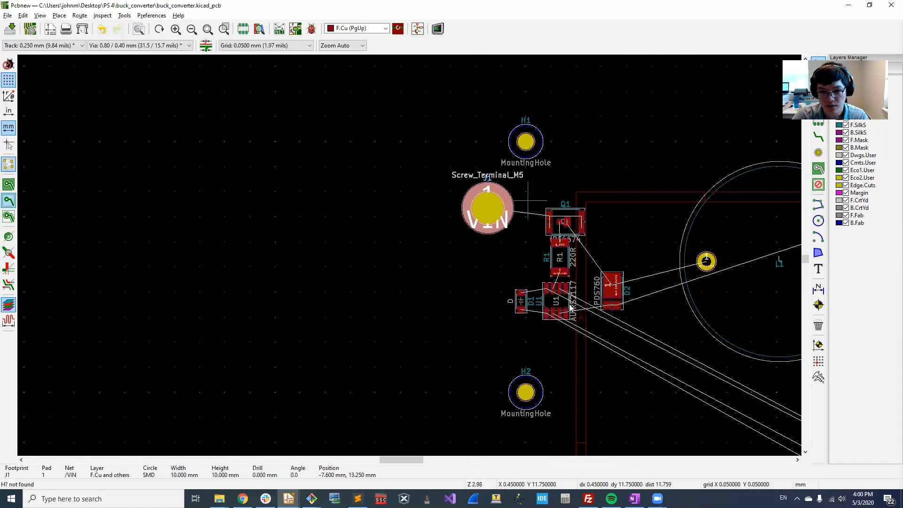
Shift Q1, R1, U1, D1 and D2 down and right, and place VIN terminal J1 below and right of H1
{"action": "key", "text": "m"}
{"action": "left_click", "coordinate": [445, 187]}
{"action": "left_click_drag", "start_coordinate": [486, 183], "coordinate": [673, 335]}
{"action": "left_click_drag", "start_coordinate": [572, 230], "coordinate": [622, 278]}
{"action": "left_click", "coordinate": [433, 285]}
{"action": "left_click", "coordinate": [475, 195]}
{"action": "left_click", "coordinate": [505, 210]}
{"action": "key", "text": "m"}
{"action": "left_click", "coordinate": [566, 213]}
Set the placement grid to 5.0000 mm, trying 1.0000 mm first
{"action": "right_click", "coordinate": [453, 250]}
{"action": "mouse_move", "coordinate": [526, 376]}
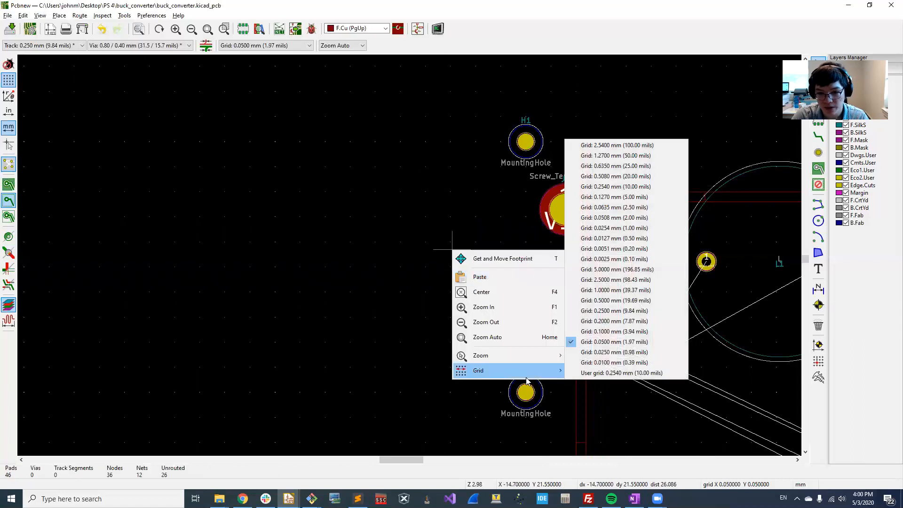
{"action": "left_click", "coordinate": [638, 290]}
{"action": "middle_click_drag", "start_coordinate": [502, 235], "coordinate": [396, 220]}
{"action": "right_click", "coordinate": [410, 229]}
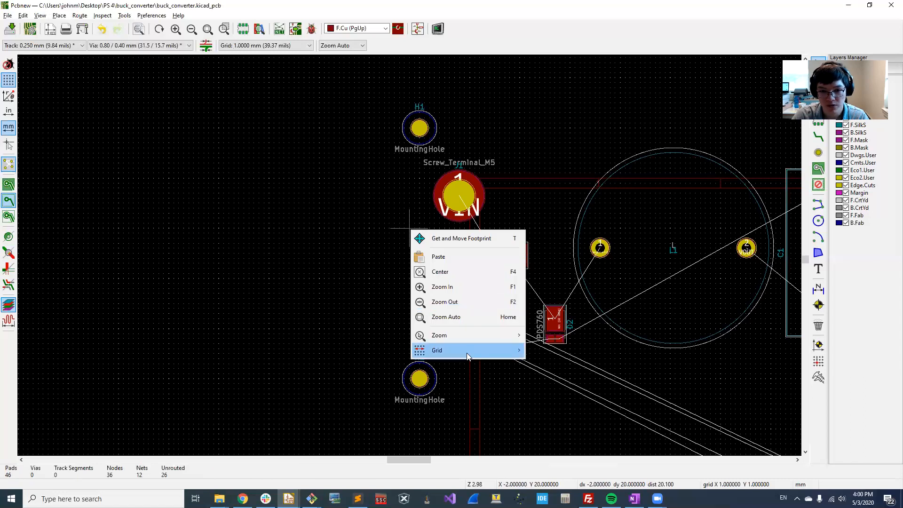
{"action": "mouse_move", "coordinate": [466, 351]}
{"action": "left_click", "coordinate": [611, 249]}
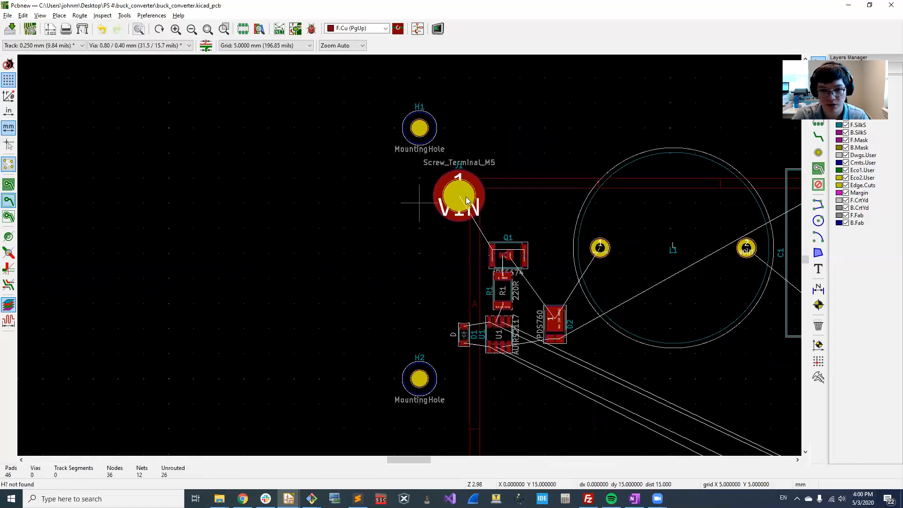
Move the VIN screw terminal J1 to X 5 mm, Y 13.5 mm
{"action": "left_click", "coordinate": [467, 198]}
{"action": "left_click", "coordinate": [498, 224]}
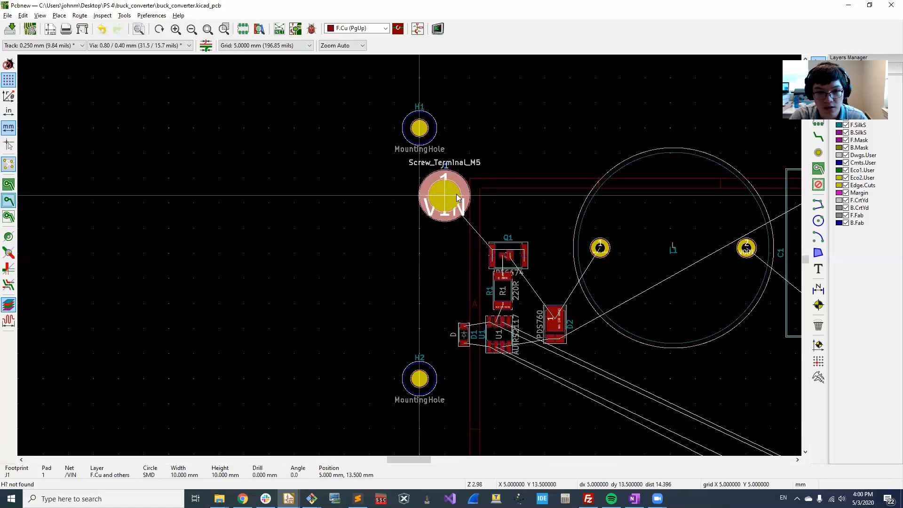
{"action": "left_click", "coordinate": [455, 240]}
Move the GND screw terminal J3 to X 5 mm, Y 35 mm, below the VIN terminal and above H2
{"action": "middle_click_drag", "start_coordinate": [455, 272], "coordinate": [397, 200]}
{"action": "scroll", "coordinate": [409, 287], "scroll_direction": "down", "scroll_amount": 3}
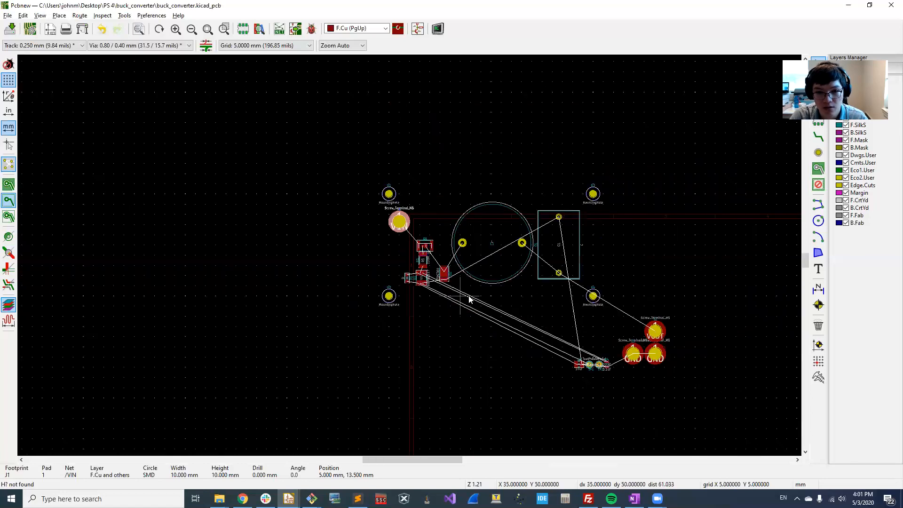
{"action": "left_click", "coordinate": [626, 354]}
{"action": "key", "text": "m"}
{"action": "left_click", "coordinate": [658, 375]}
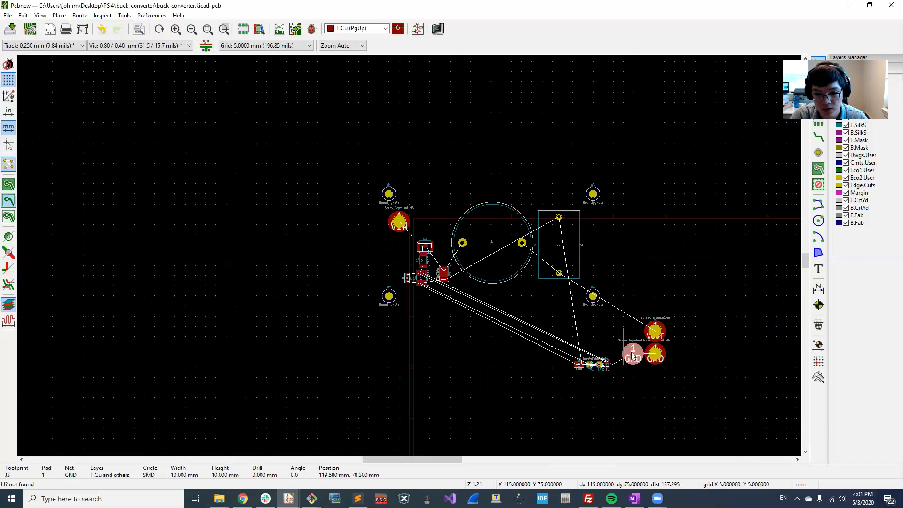
{"action": "scroll", "coordinate": [399, 266], "scroll_direction": "up", "scroll_amount": 3}
{"action": "left_click", "coordinate": [386, 256]}
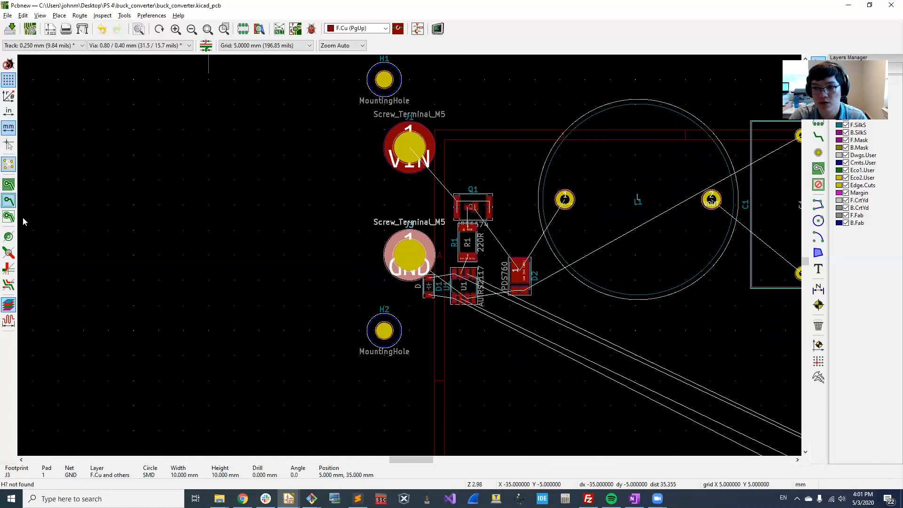
Arrange the schematic and board editors side by side, and cross-probe the pad of VIN terminal J1 to the schematic
{"action": "key", "text": "super+Right"}
{"action": "left_click", "coordinate": [144, 113]}
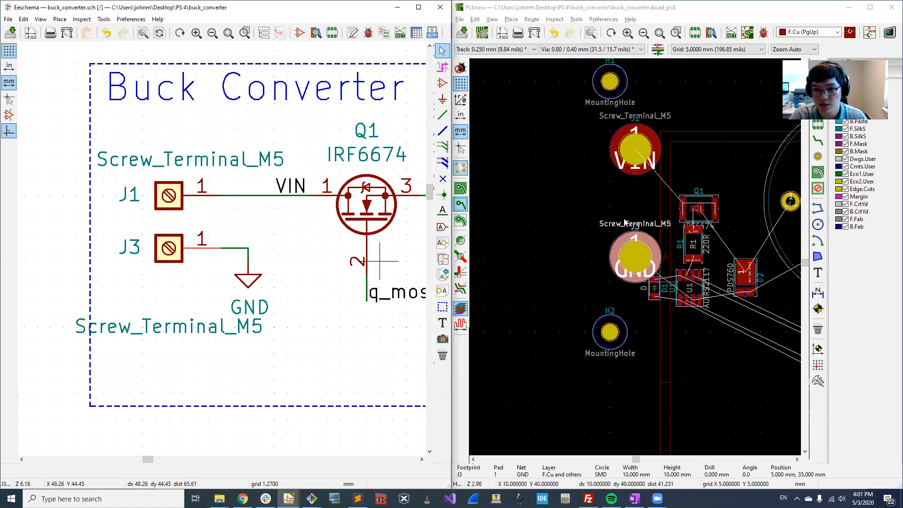
{"action": "middle_click_drag", "start_coordinate": [625, 223], "coordinate": [509, 210]}
{"action": "left_click", "coordinate": [538, 126]}
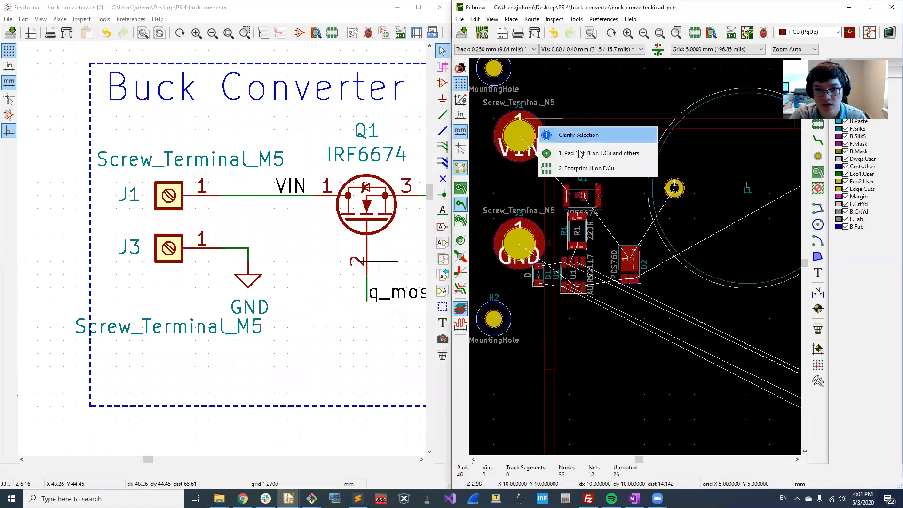
{"action": "left_click", "coordinate": [581, 153]}
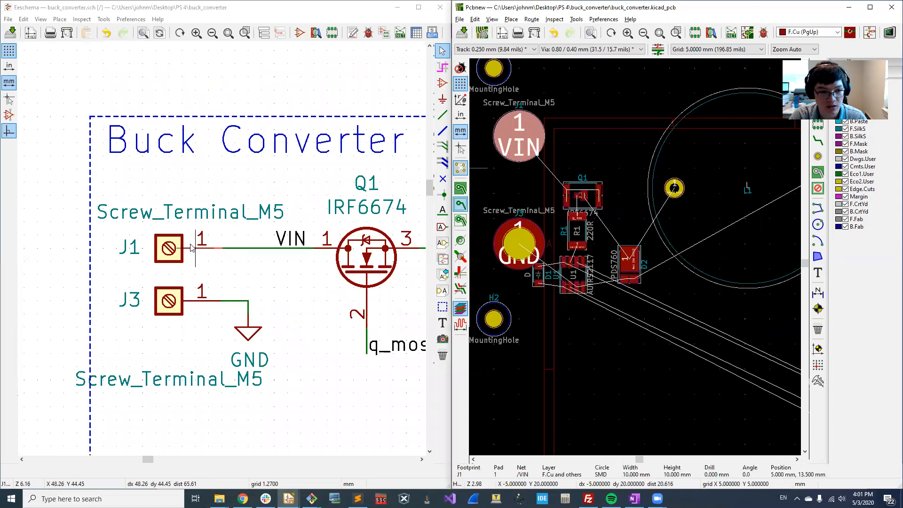
Cross-probe resistor R1 and inductor L1 from the board to examine their connections in the schematic
{"action": "left_click", "coordinate": [582, 227]}
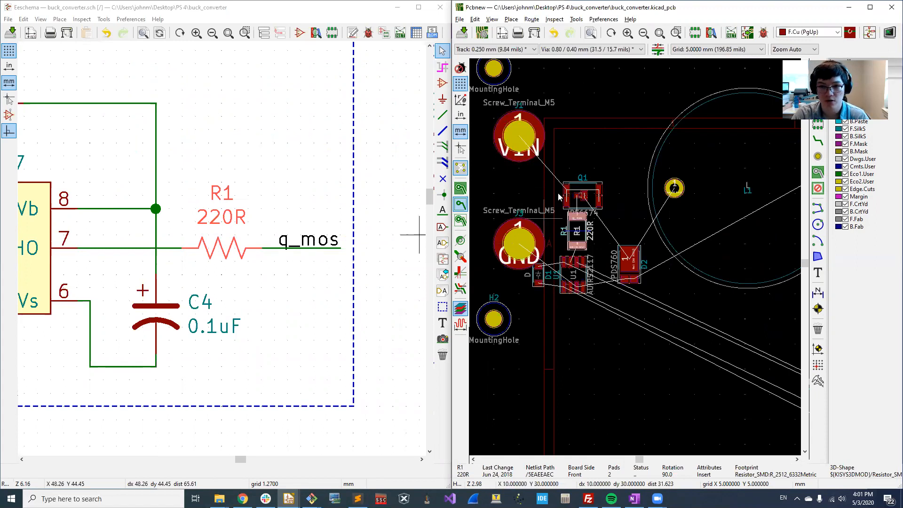
{"action": "scroll", "coordinate": [567, 194], "scroll_direction": "down", "scroll_amount": 5}
{"action": "scroll", "coordinate": [636, 258], "scroll_direction": "up", "scroll_amount": 6}
{"action": "scroll", "coordinate": [635, 258], "scroll_direction": "down", "scroll_amount": 3}
{"action": "left_click", "coordinate": [637, 236]}
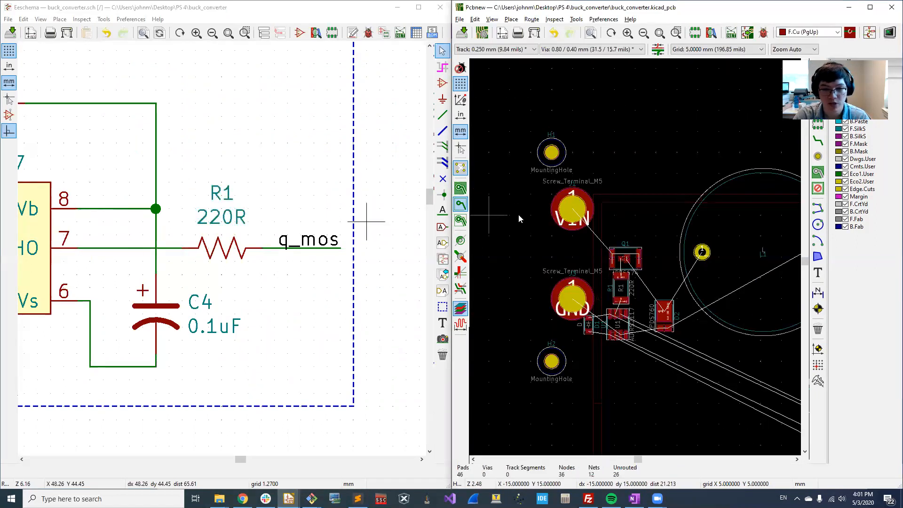
{"action": "scroll", "coordinate": [536, 193], "scroll_direction": "down", "scroll_amount": 4}
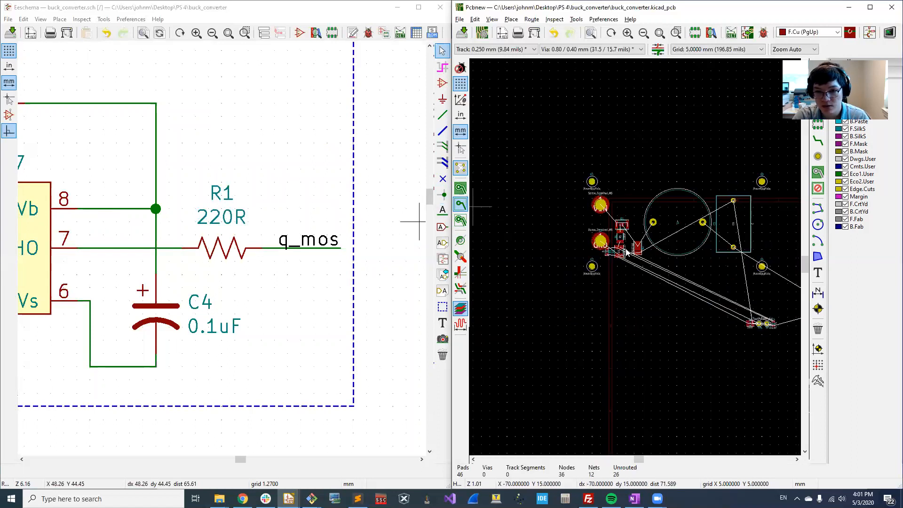
{"action": "scroll", "coordinate": [607, 241], "scroll_direction": "up", "scroll_amount": 4}
{"action": "left_click", "coordinate": [609, 237]}
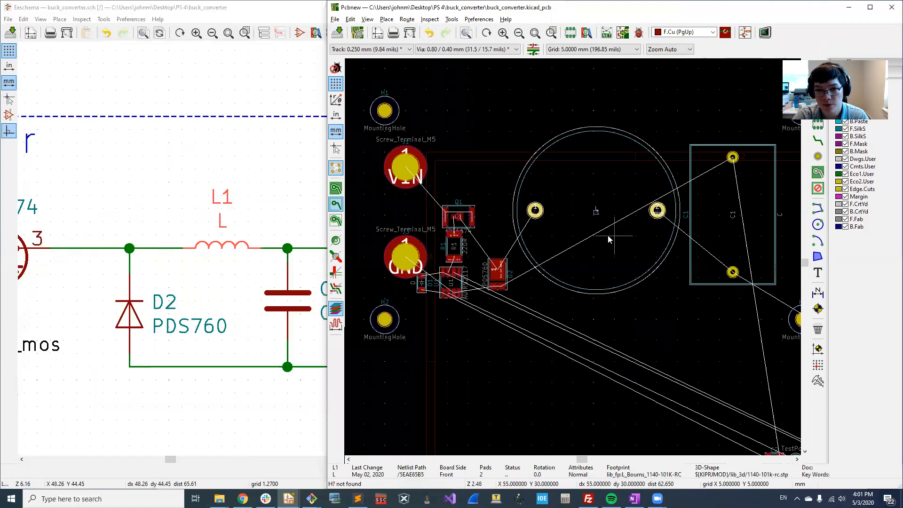
Move transistor Q1 up beside the VIN terminal and resistor R1 to X 20 mm, Y 25 mm, directly below Q1
{"action": "middle_click_drag", "start_coordinate": [513, 196], "coordinate": [642, 239]}
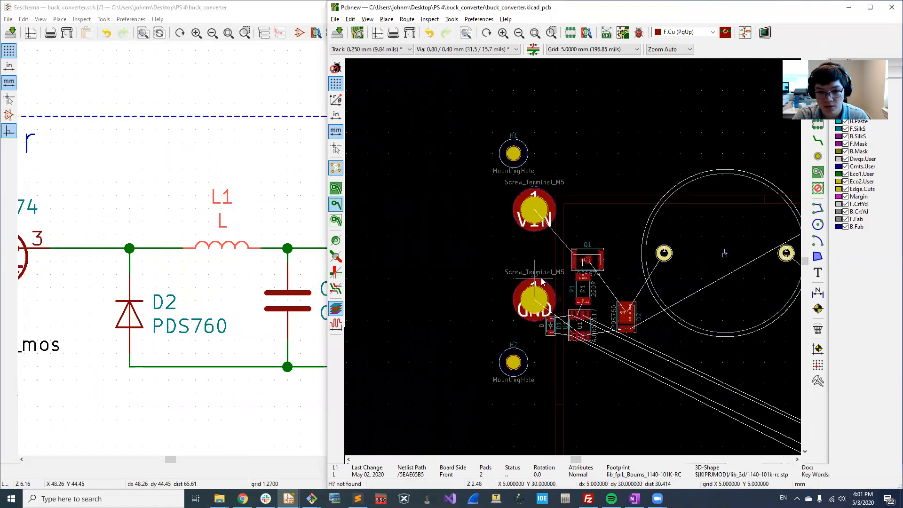
{"action": "scroll", "coordinate": [588, 256], "scroll_direction": "up", "scroll_amount": 4}
{"action": "left_click_drag", "start_coordinate": [555, 259], "coordinate": [575, 159]}
{"action": "left_click", "coordinate": [543, 343]}
{"action": "left_click_drag", "start_coordinate": [543, 344], "coordinate": [576, 235]}
{"action": "key", "text": "ctrl+z"}
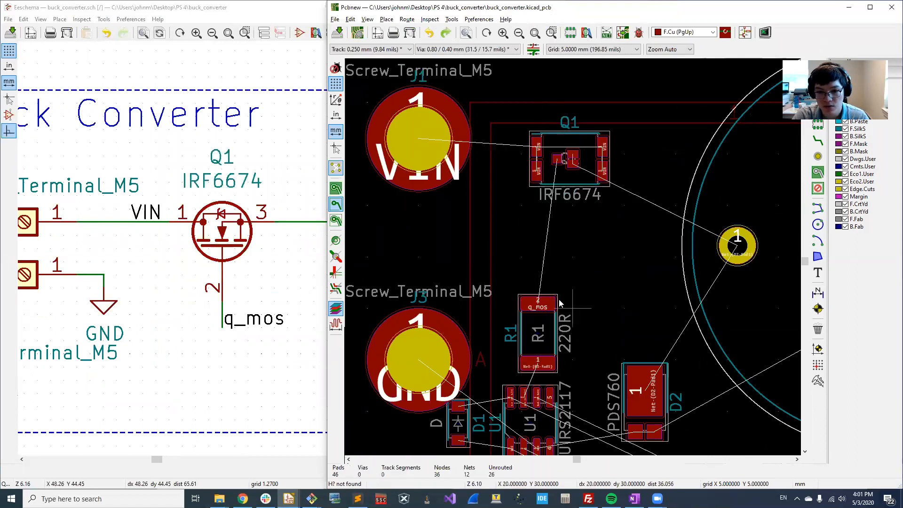
{"action": "left_click_drag", "start_coordinate": [537, 334], "coordinate": [572, 235]}
{"action": "right_click", "coordinate": [571, 238]}
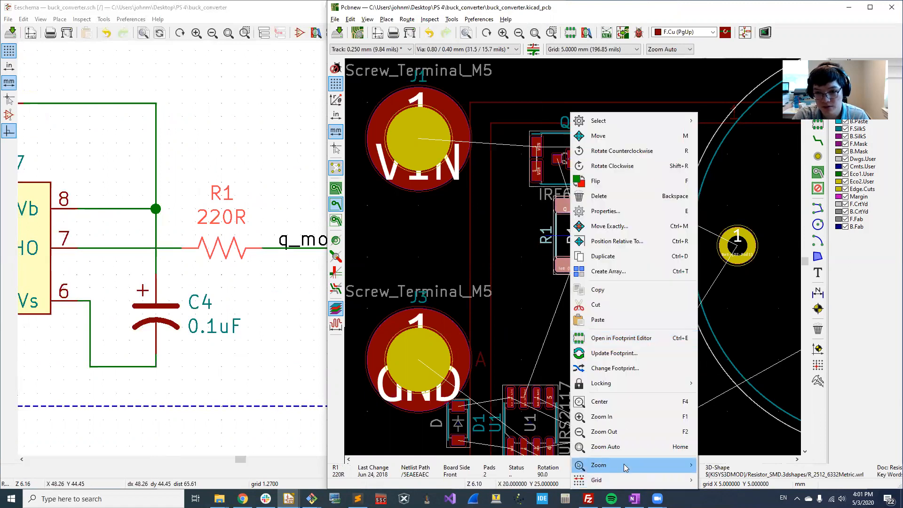
{"action": "left_click", "coordinate": [726, 306]}
Shift inductor L1 and capacitor C1 up and closer to the input side of the board
{"action": "scroll", "coordinate": [727, 307], "scroll_direction": "down", "scroll_amount": 3}
{"action": "mouse_move", "coordinate": [638, 234]}
{"action": "left_mouse_down"}
{"action": "mouse_move", "coordinate": [625, 185]}
{"action": "mouse_move", "coordinate": [645, 238]}
{"action": "mouse_move", "coordinate": [644, 227]}
{"action": "left_mouse_up"}
{"action": "middle_click_drag", "start_coordinate": [719, 215], "coordinate": [520, 192]}
{"action": "left_click_drag", "start_coordinate": [528, 217], "coordinate": [535, 203]}
{"action": "left_click_drag", "start_coordinate": [674, 221], "coordinate": [664, 266]}
{"action": "middle_click_drag", "start_coordinate": [534, 251], "coordinate": [601, 280]}
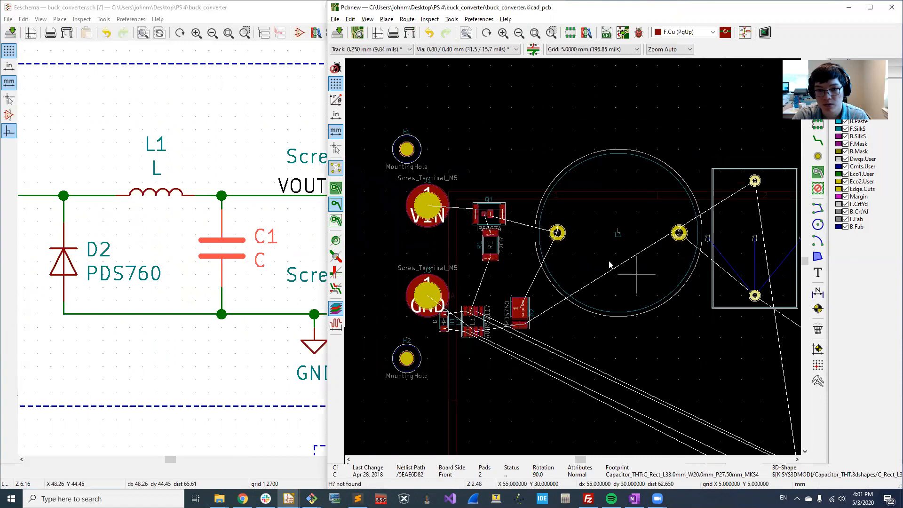
{"action": "left_click", "coordinate": [597, 235]}
{"action": "left_click_drag", "start_coordinate": [738, 223], "coordinate": [744, 295]}
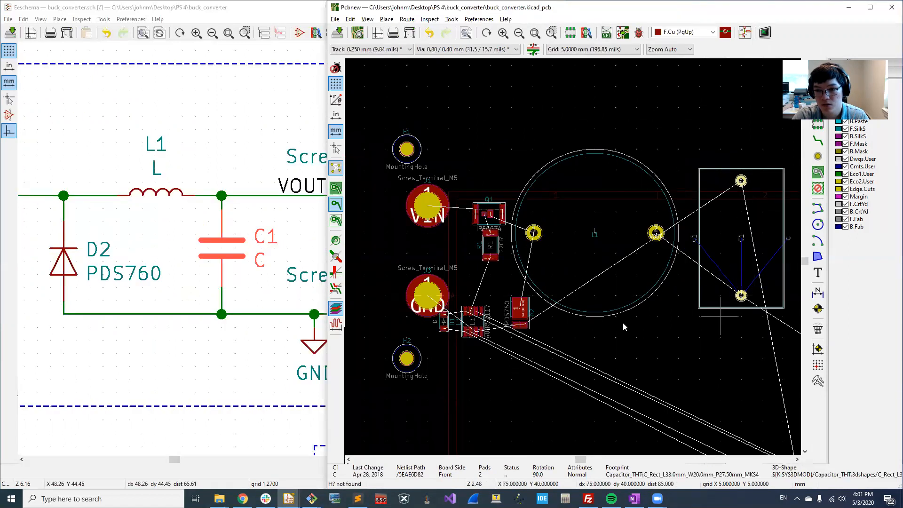
Move the VOUT screw terminal J2 beside capacitor C1, between mounting holes H3 and H4
{"action": "middle_click_drag", "start_coordinate": [623, 323], "coordinate": [383, 302]}
{"action": "left_click", "coordinate": [687, 330]}
{"action": "left_click", "coordinate": [717, 402]}
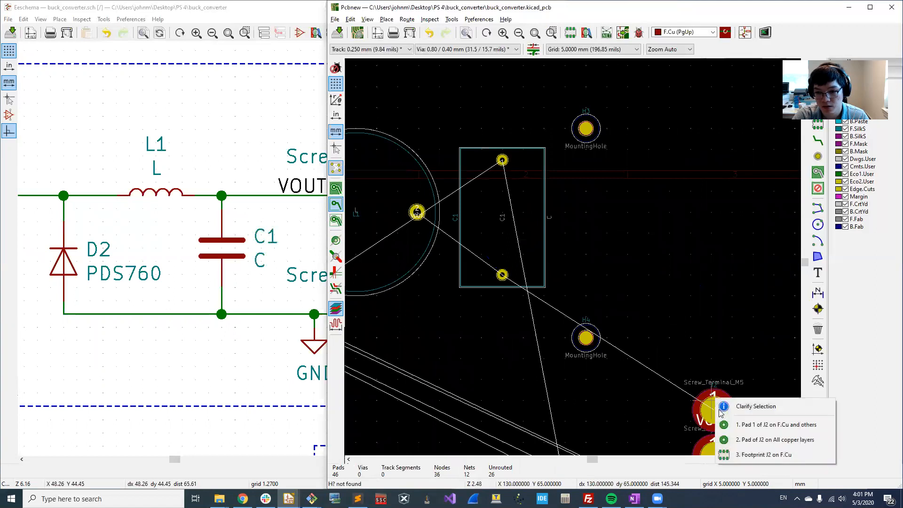
{"action": "left_click", "coordinate": [753, 439]}
{"action": "left_click", "coordinate": [718, 410]}
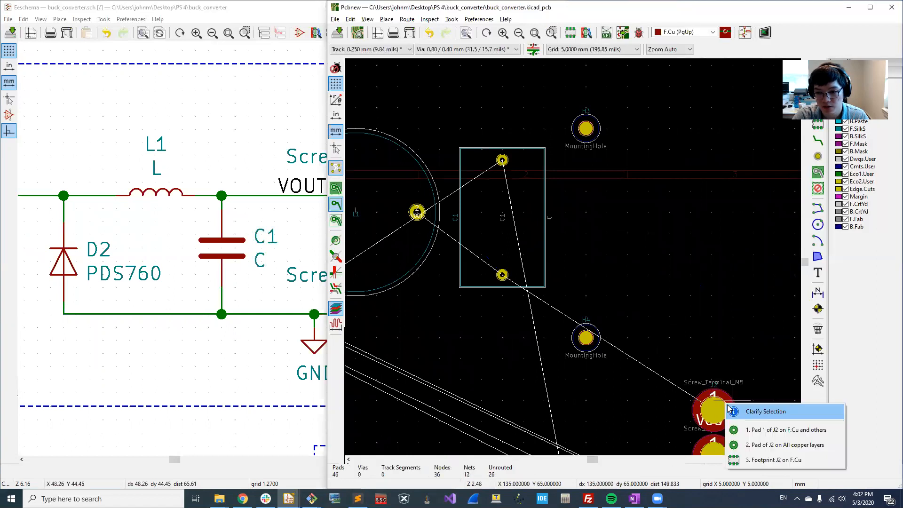
{"action": "left_click", "coordinate": [755, 429]}
{"action": "key", "text": "m"}
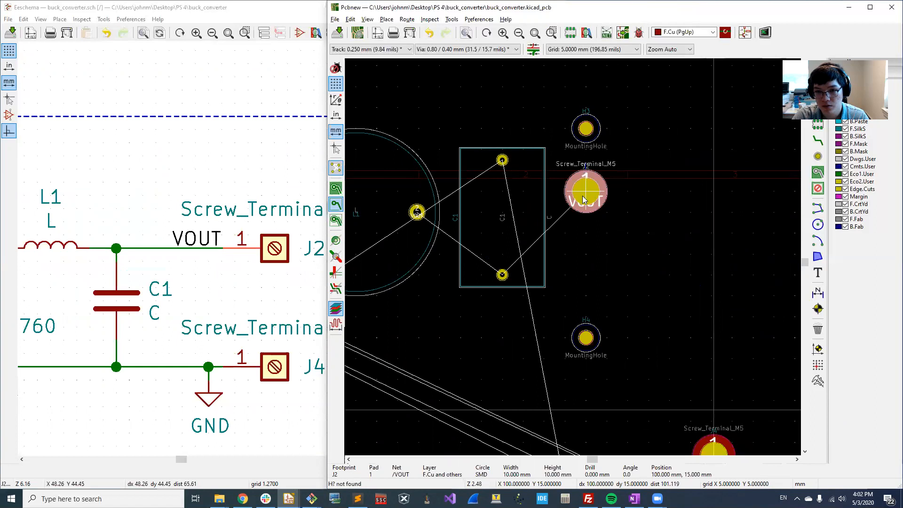
{"action": "left_click", "coordinate": [563, 221]}
Move the GND screw terminal J4 to X 95 mm, Y 35 mm, below the VOUT terminal
{"action": "middle_click_drag", "start_coordinate": [603, 255], "coordinate": [589, 190]}
{"action": "left_click", "coordinate": [704, 391]}
{"action": "left_click", "coordinate": [734, 416]}
{"action": "left_click", "coordinate": [709, 385]}
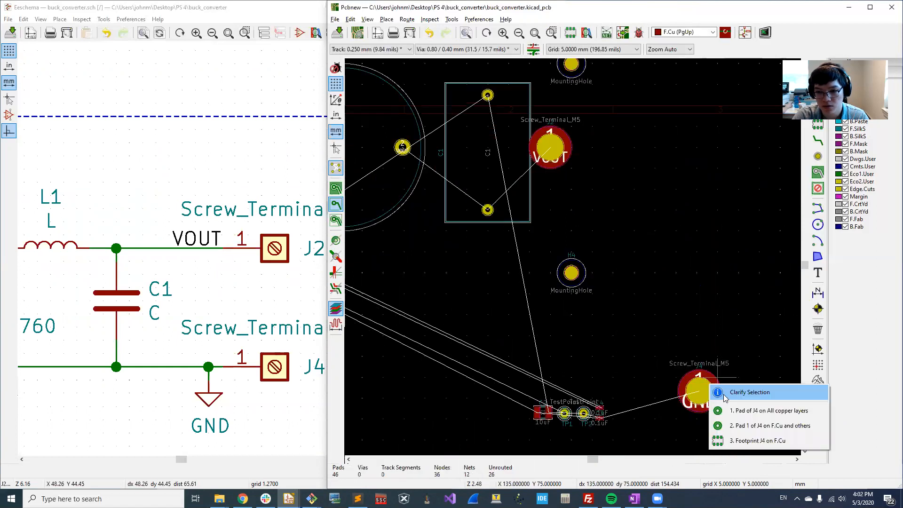
{"action": "left_click", "coordinate": [752, 410]}
{"action": "key", "text": "m"}
{"action": "left_click", "coordinate": [554, 212]}
Move inductor L1 to X 40 mm, Y 20 mm, and capacitor C1 so its VOUT pad sits at X 75 mm, Y 35 mm
{"action": "middle_click_drag", "start_coordinate": [419, 151], "coordinate": [542, 202]}
{"action": "scroll", "coordinate": [513, 200], "scroll_direction": "down", "scroll_amount": 1}
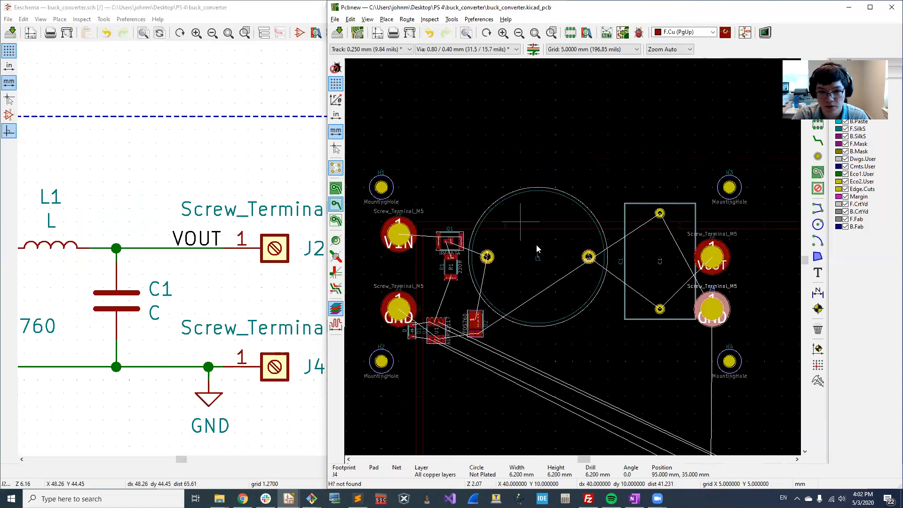
{"action": "key", "text": "m"}
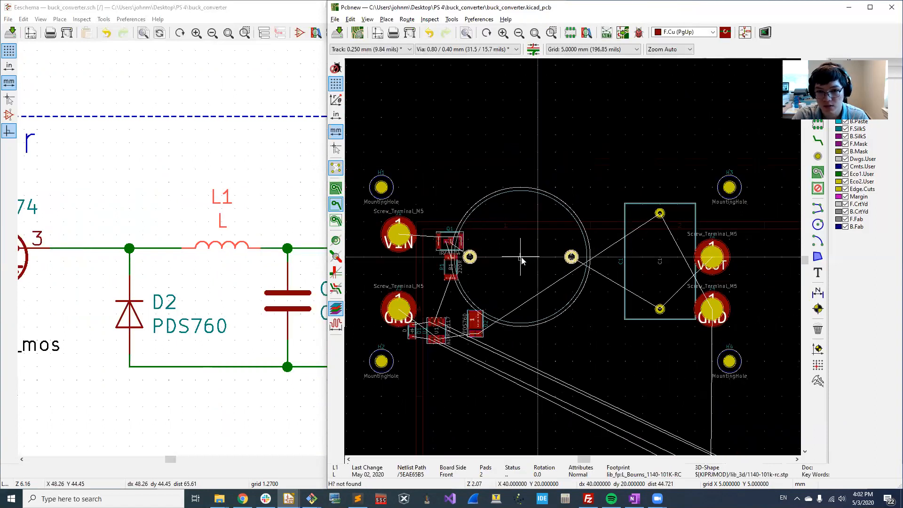
{"action": "left_click", "coordinate": [521, 261]}
{"action": "left_click", "coordinate": [657, 254]}
{"action": "key", "text": "m"}
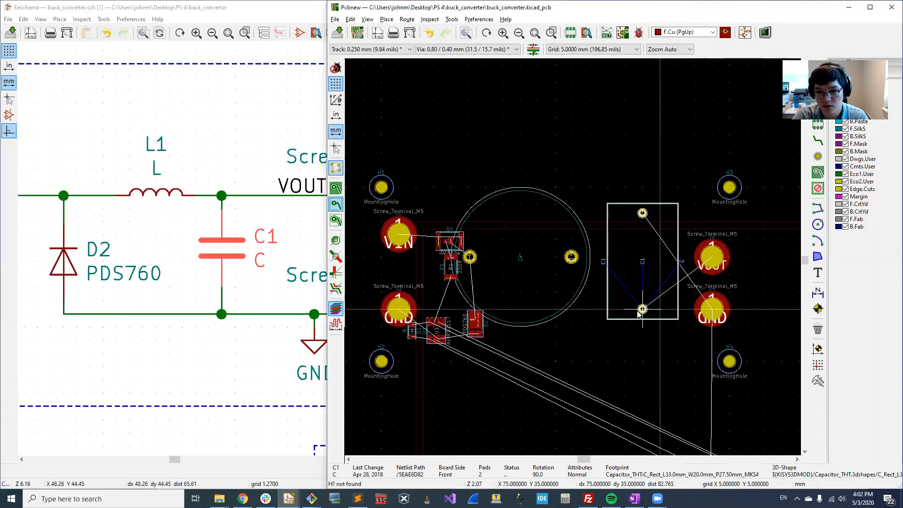
{"action": "scroll", "coordinate": [721, 293], "scroll_direction": "up", "scroll_amount": 2}
Move the VOUT screw terminal J2 up to X 95 mm, Y 15 mm
{"action": "left_click", "coordinate": [565, 247]}
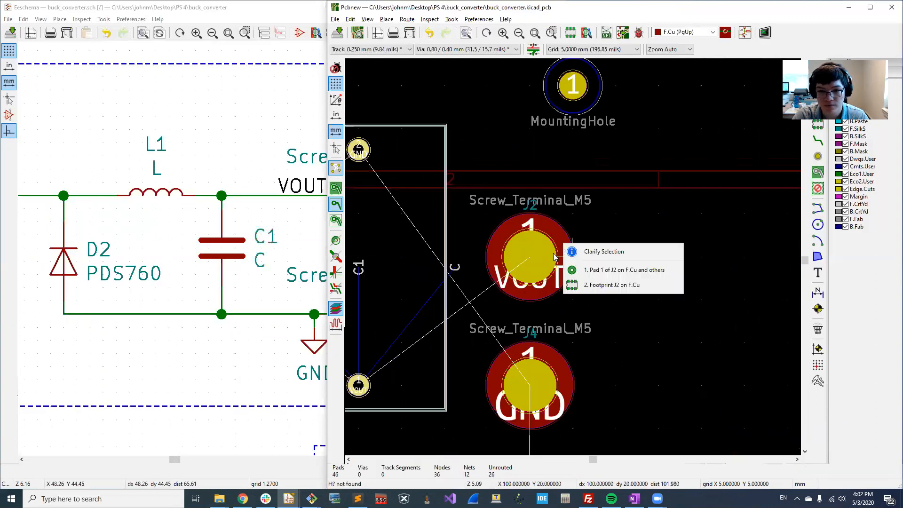
{"action": "left_click", "coordinate": [577, 269]}
{"action": "key", "text": "m"}
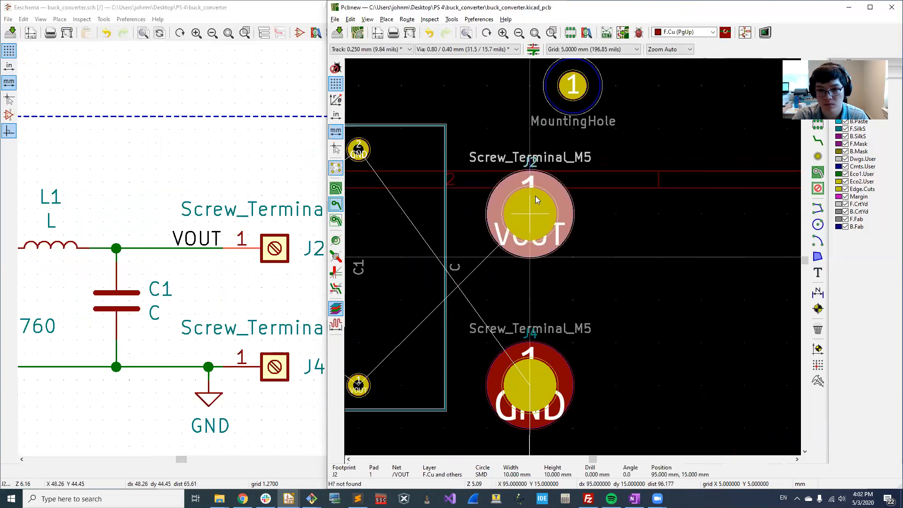
{"action": "left_click", "coordinate": [537, 196]}
{"action": "scroll", "coordinate": [573, 257], "scroll_direction": "down", "scroll_amount": 3}
Move test point TP1 to X 15 mm, Y 50 mm, below gate driver U1
{"action": "left_click", "coordinate": [502, 324]}
{"action": "scroll", "coordinate": [502, 324], "scroll_direction": "down", "scroll_amount": 1}
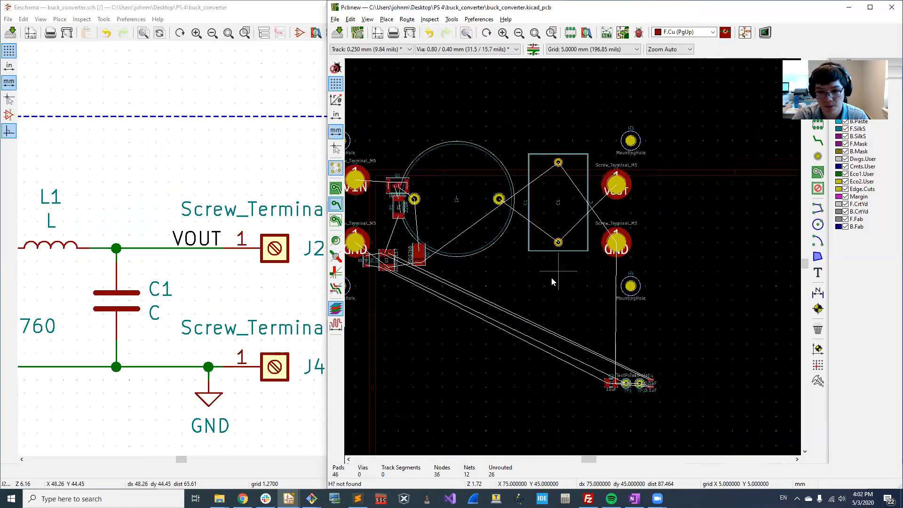
{"action": "scroll", "coordinate": [551, 277], "scroll_direction": "down", "scroll_amount": 1}
{"action": "scroll", "coordinate": [633, 342], "scroll_direction": "up", "scroll_amount": 5}
{"action": "middle_click_drag", "start_coordinate": [542, 196], "coordinate": [594, 219]}
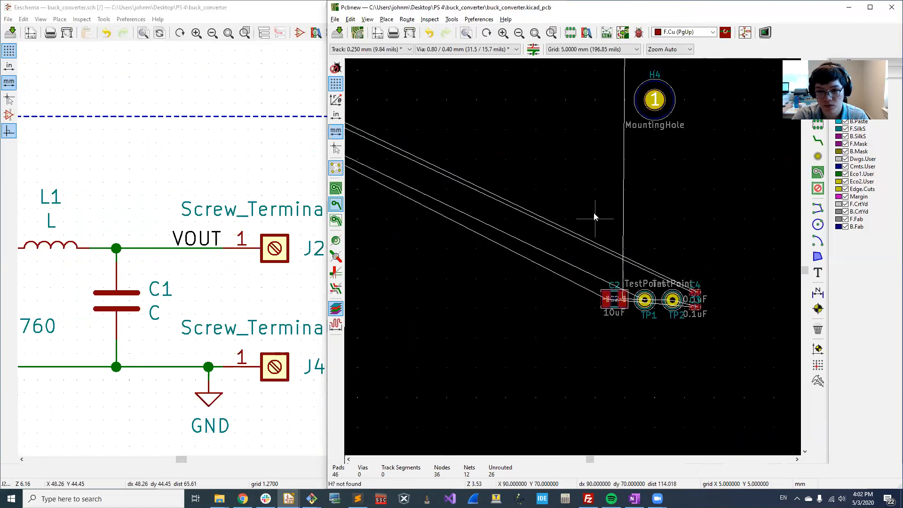
{"action": "left_click", "coordinate": [647, 302]}
{"action": "key", "text": "m"}
{"action": "scroll", "coordinate": [573, 261], "scroll_direction": "down", "scroll_amount": 2}
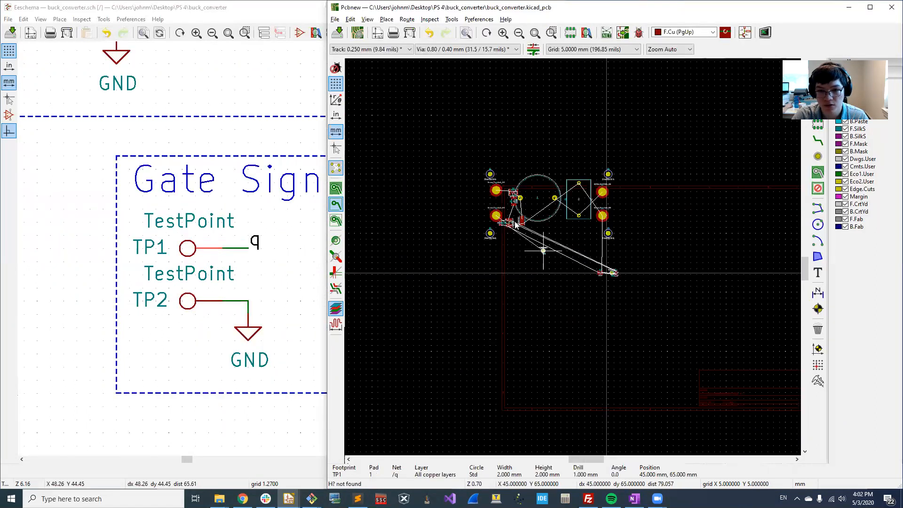
{"action": "scroll", "coordinate": [569, 257], "scroll_direction": "up", "scroll_amount": 4}
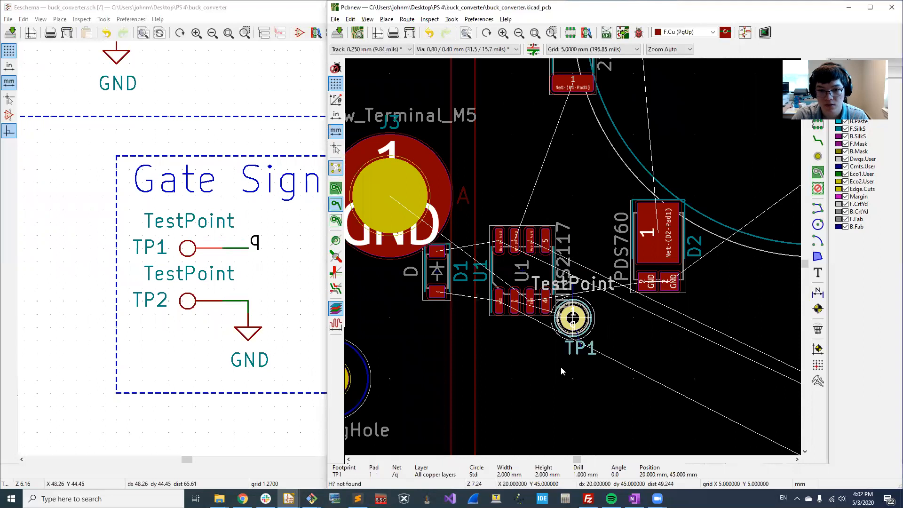
{"action": "left_click", "coordinate": [503, 413]}
Move gate driver U1 to X 20 mm, Y 35 mm, and diode D2 so its pad 1 sits at X 35 mm, Y 45 mm
{"action": "left_click", "coordinate": [541, 254]}
{"action": "key", "text": "m"}
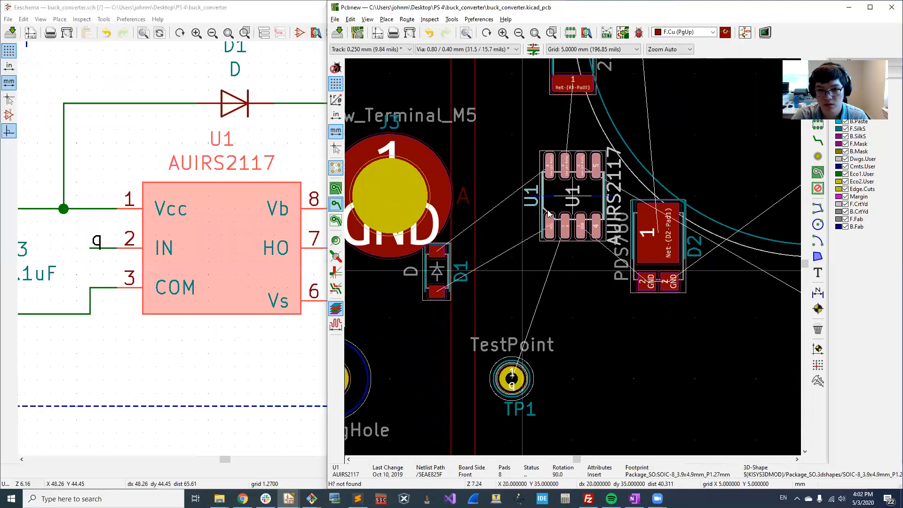
{"action": "left_click", "coordinate": [548, 213]}
{"action": "left_click", "coordinate": [653, 245]}
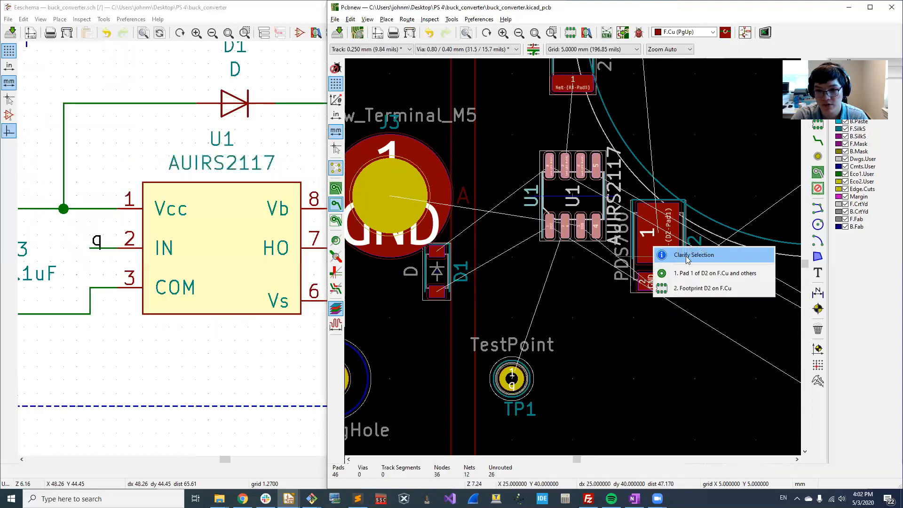
{"action": "left_click", "coordinate": [687, 270]}
{"action": "scroll", "coordinate": [659, 247], "scroll_direction": "down", "scroll_amount": 3}
{"action": "key", "text": "m"}
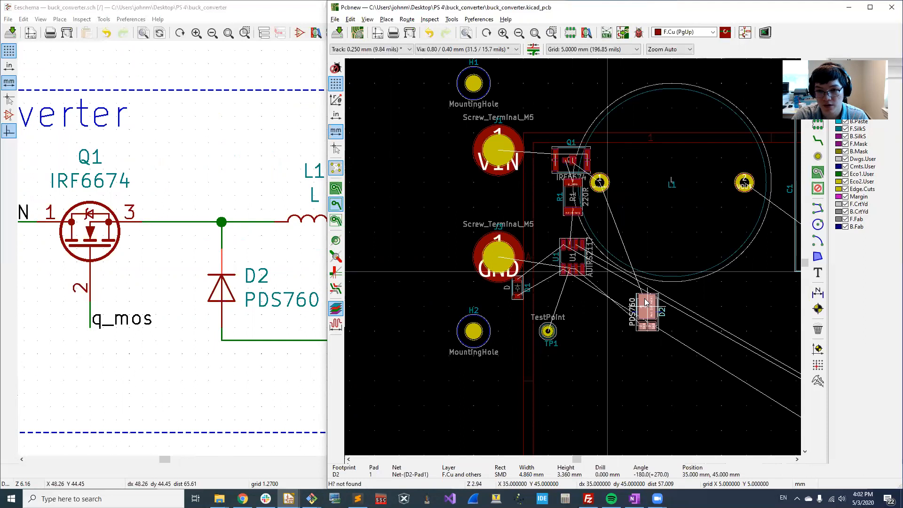
{"action": "left_click", "coordinate": [646, 303]}
Move transistor Q1 closer to the input terminals and resistor R1 below it at X 15 mm, Y 30 mm
{"action": "left_click", "coordinate": [574, 159]}
{"action": "key", "text": "m"}
{"action": "left_click", "coordinate": [542, 187]}
{"action": "left_click", "coordinate": [573, 205]}
{"action": "key", "text": "m"}
{"action": "left_click", "coordinate": [541, 244]}
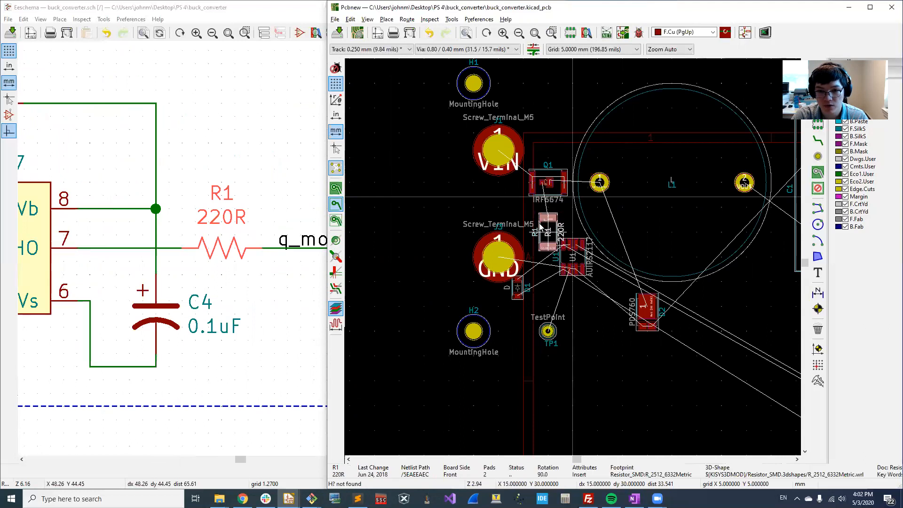
Move gate driver U1 directly below resistor R1, and diode D1 to X 8.85 mm, Y 45 mm beside it
{"action": "left_click", "coordinate": [577, 265]}
{"action": "left_click", "coordinate": [585, 259]}
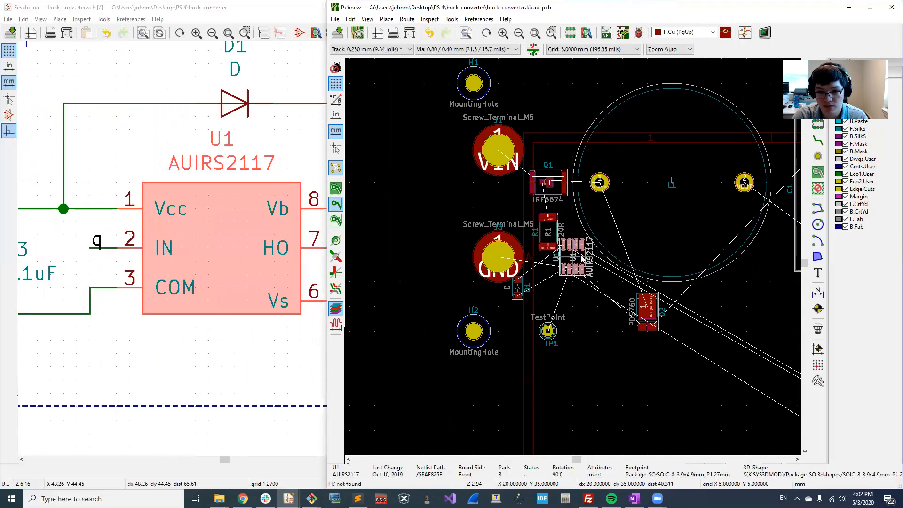
{"action": "key", "text": "m"}
{"action": "left_click", "coordinate": [558, 283]}
{"action": "left_click", "coordinate": [518, 287]}
{"action": "key", "text": "m"}
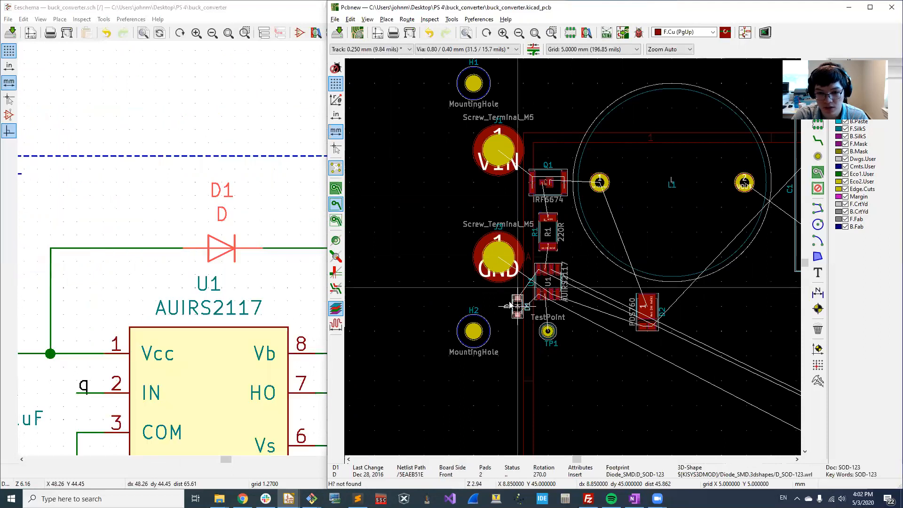
{"action": "left_click", "coordinate": [511, 305]}
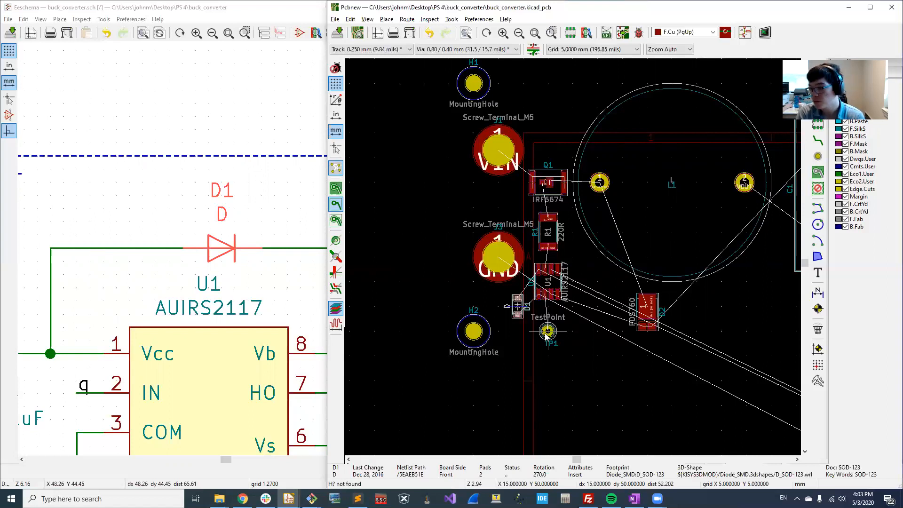
Examine the overall component placement between the four mounting holes and cross-probe the GND input terminal to the schematic
{"action": "left_click", "coordinate": [489, 225]}
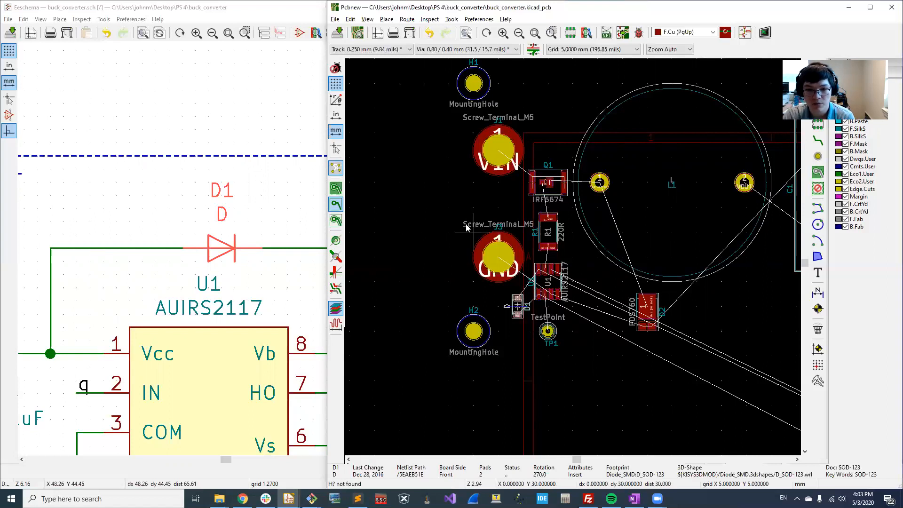
{"action": "scroll", "coordinate": [573, 257], "scroll_direction": "down", "scroll_amount": 2}
{"action": "left_click", "coordinate": [544, 255]}
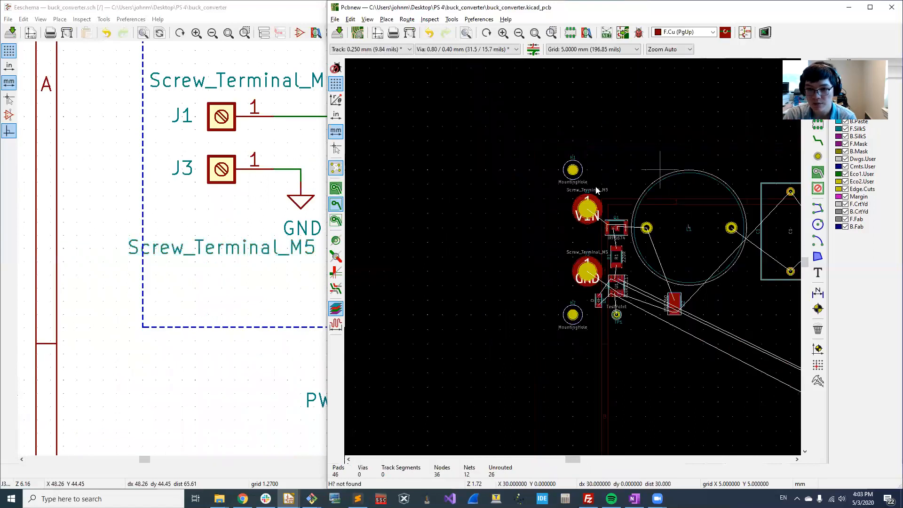
{"action": "middle_click_drag", "start_coordinate": [659, 213], "coordinate": [592, 228]}
{"action": "middle_click_drag", "start_coordinate": [702, 341], "coordinate": [618, 348]}
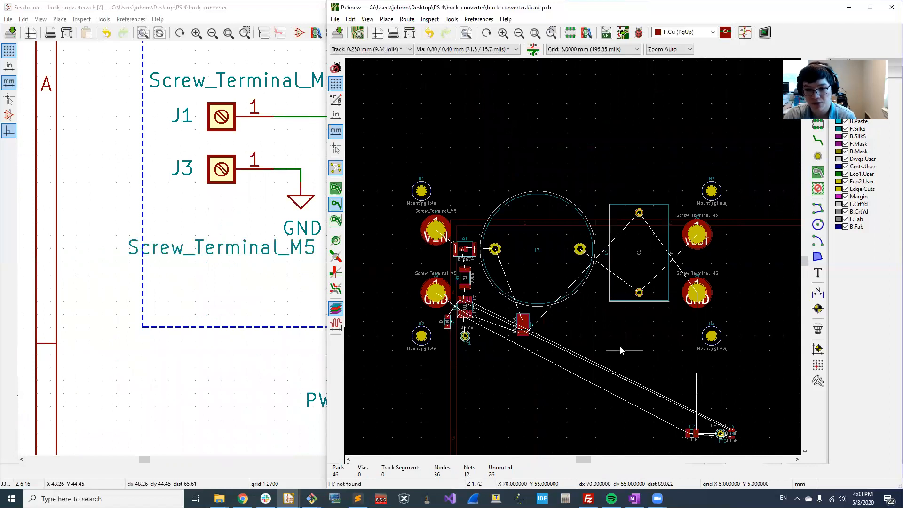
{"action": "middle_click_drag", "start_coordinate": [595, 324], "coordinate": [659, 352]}
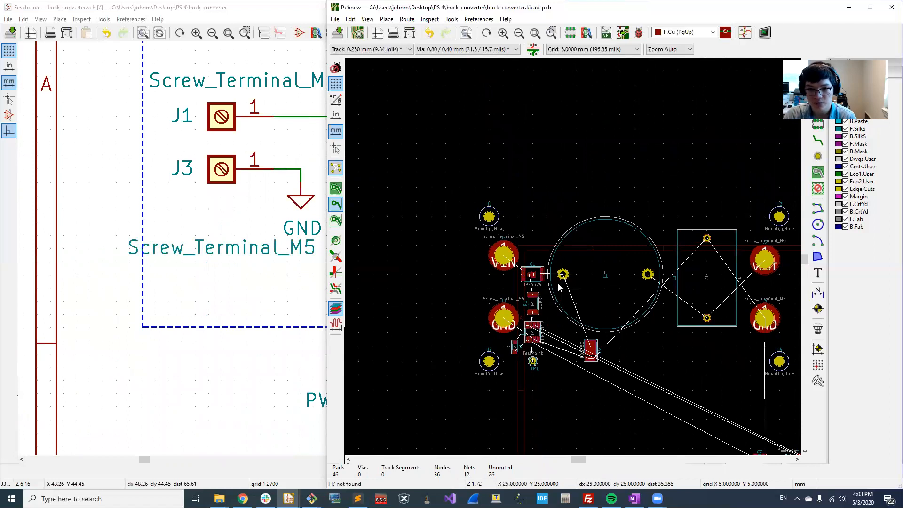
Move transistor Q1 up between the VIN terminal and inductor L1, and flip it to the back side of the board
{"action": "scroll", "coordinate": [532, 276], "scroll_direction": "up", "scroll_amount": 3}
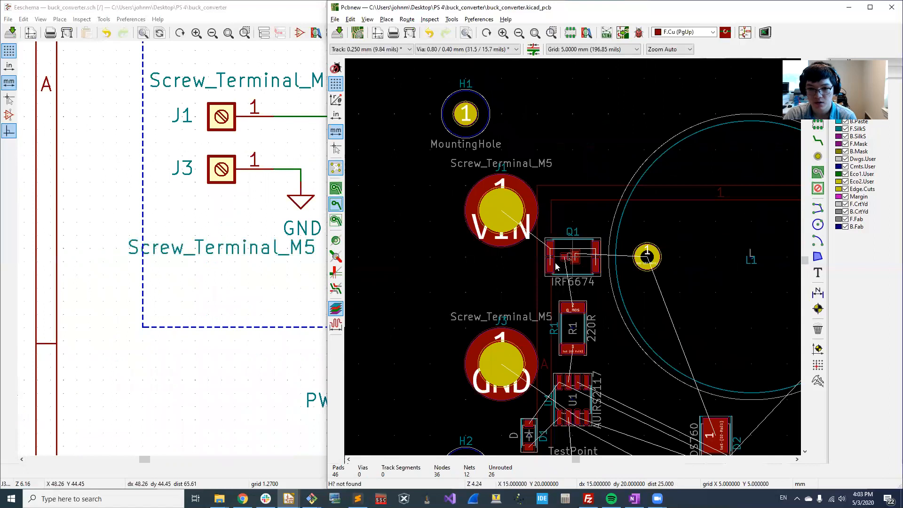
{"action": "scroll", "coordinate": [627, 293], "scroll_direction": "down", "scroll_amount": 3}
{"action": "middle_click_drag", "start_coordinate": [615, 281], "coordinate": [603, 275]}
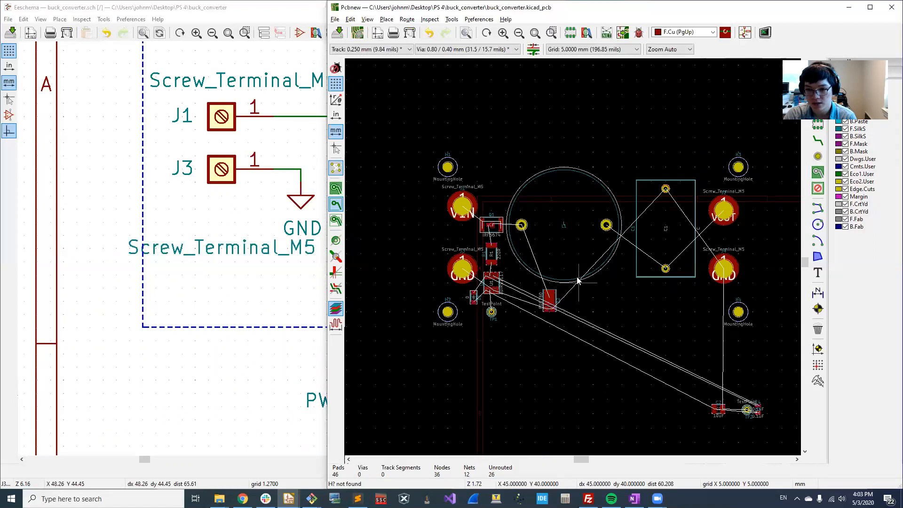
{"action": "scroll", "coordinate": [576, 273], "scroll_direction": "up", "scroll_amount": 3}
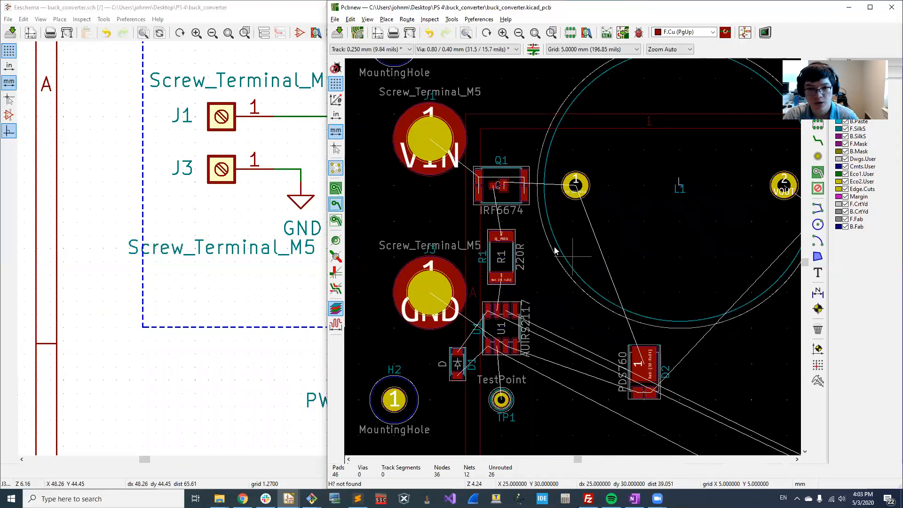
{"action": "left_click", "coordinate": [506, 185]}
{"action": "left_click_drag", "start_coordinate": [515, 178], "coordinate": [513, 163]}
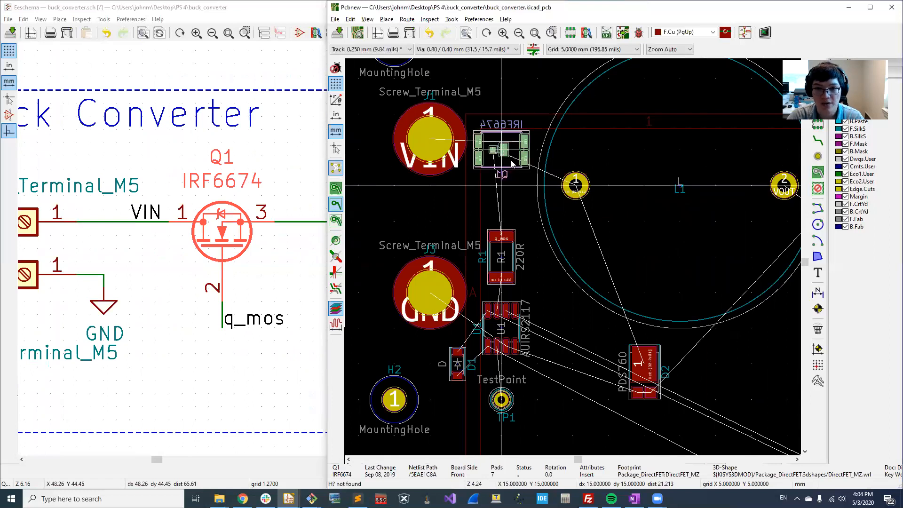
{"action": "key", "text": "f"}
{"action": "scroll", "coordinate": [513, 164], "scroll_direction": "up", "scroll_amount": 3}
{"action": "scroll", "coordinate": [573, 261], "scroll_direction": "up", "scroll_amount": 3}
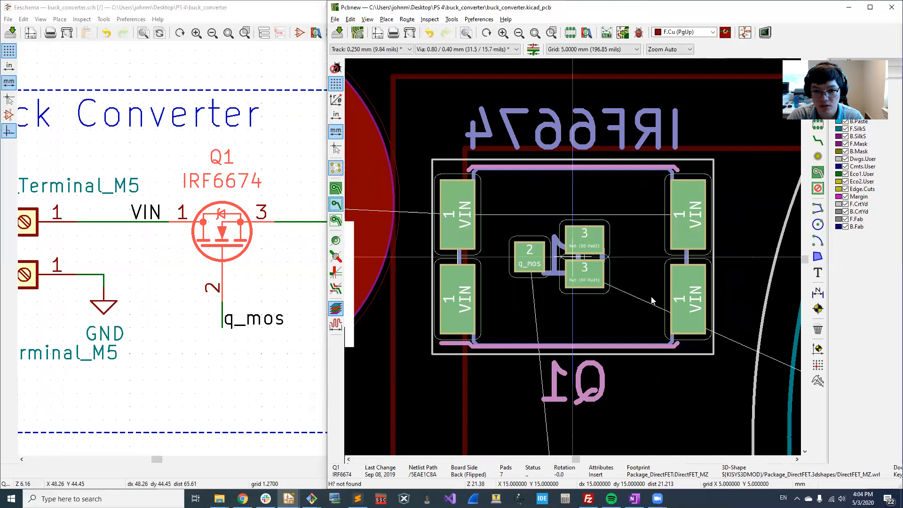
{"action": "scroll", "coordinate": [575, 295], "scroll_direction": "down", "scroll_amount": 6}
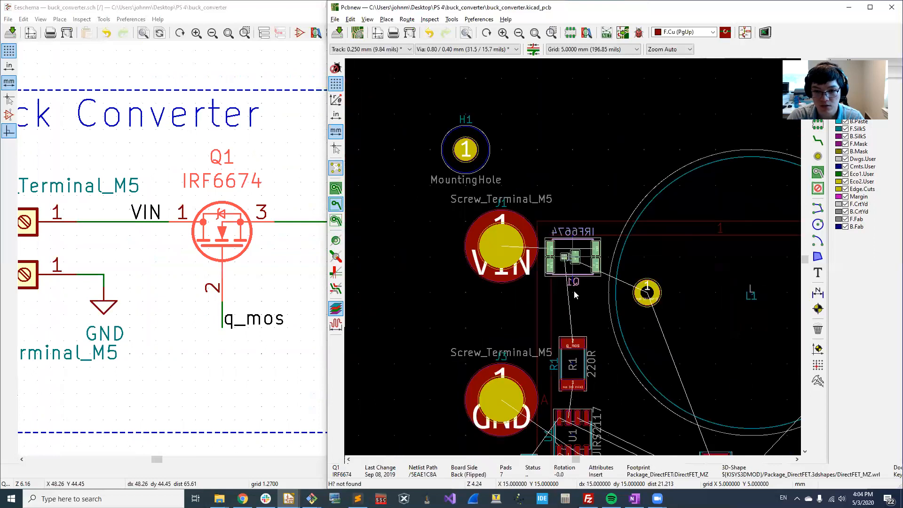
Move resistor R1 up to just below Q1 and flip it to the back side of the board
{"action": "scroll", "coordinate": [573, 292], "scroll_direction": "down", "scroll_amount": 1}
{"action": "left_click", "coordinate": [574, 330]}
{"action": "left_click_drag", "start_coordinate": [573, 330], "coordinate": [578, 280]}
{"action": "left_click", "coordinate": [580, 321]}
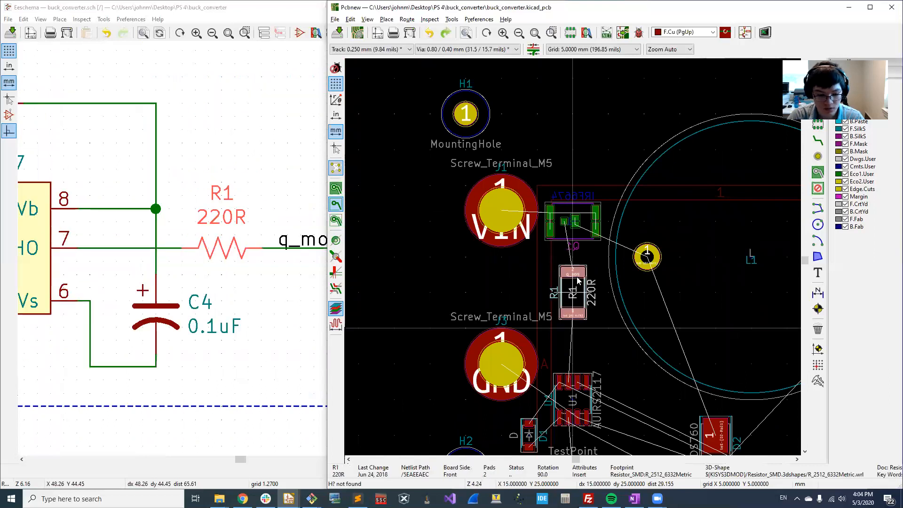
{"action": "key", "text": "f"}
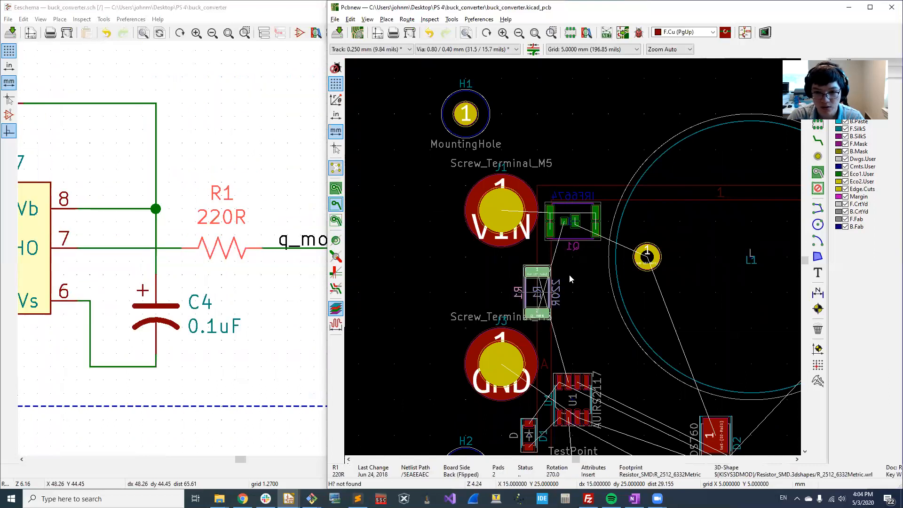
Set the grid to 1.0000 mm, then rotate R1 to 90 degrees and place it directly below Q1 with its q_mos pad facing Q1
{"action": "right_click", "coordinate": [570, 278]}
{"action": "mouse_move", "coordinate": [607, 480]}
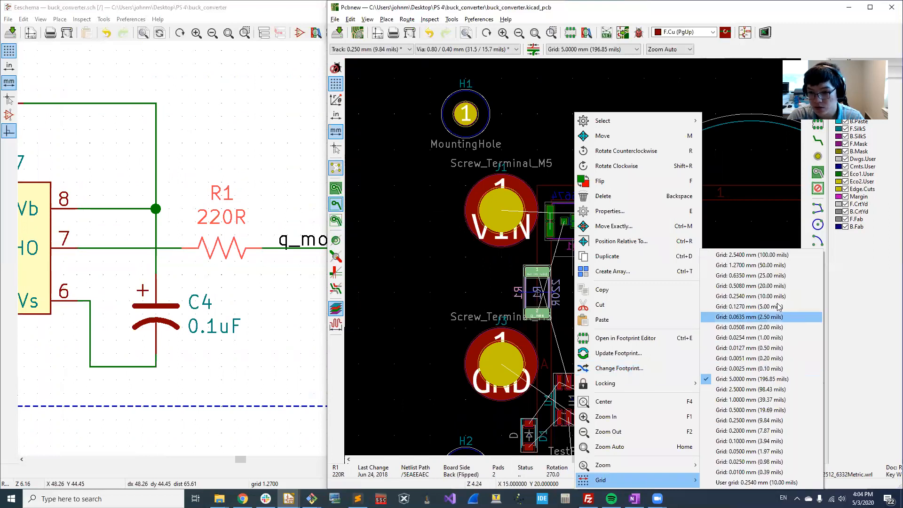
{"action": "left_click", "coordinate": [750, 399]}
{"action": "scroll", "coordinate": [605, 295], "scroll_direction": "up", "scroll_amount": 4}
{"action": "key", "text": "m"}
{"action": "key", "text": "r"}
{"action": "key", "text": "r"}
{"action": "key", "text": "r"}
{"action": "key", "text": "r"}
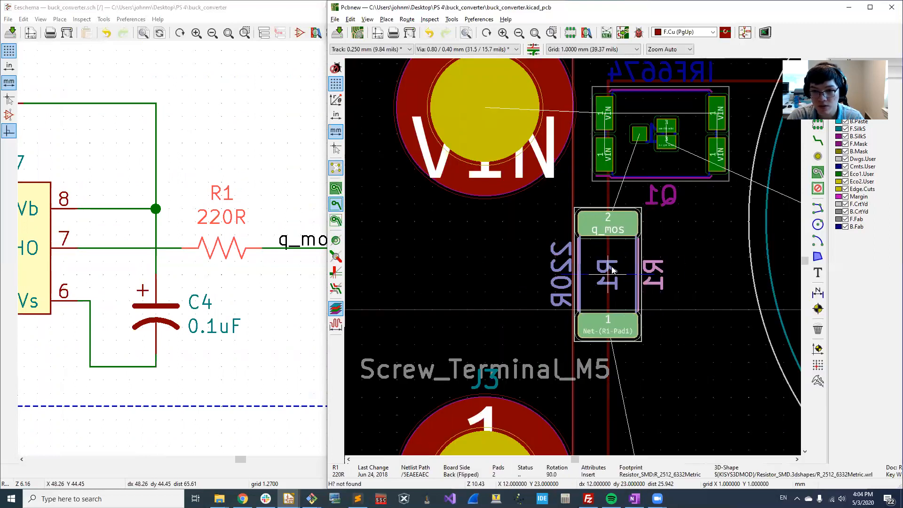
{"action": "left_click", "coordinate": [608, 260]}
Flip gate driver U1 to the back side, rotate it to 90 degrees and place it below R1 beside the input GND terminal
{"action": "scroll", "coordinate": [650, 291], "scroll_direction": "down", "scroll_amount": 2}
{"action": "middle_click_drag", "start_coordinate": [572, 266], "coordinate": [533, 147]}
{"action": "key", "text": "m"}
{"action": "key", "text": "r"}
{"action": "key", "text": "r"}
{"action": "key", "text": "r"}
{"action": "key", "text": "r"}
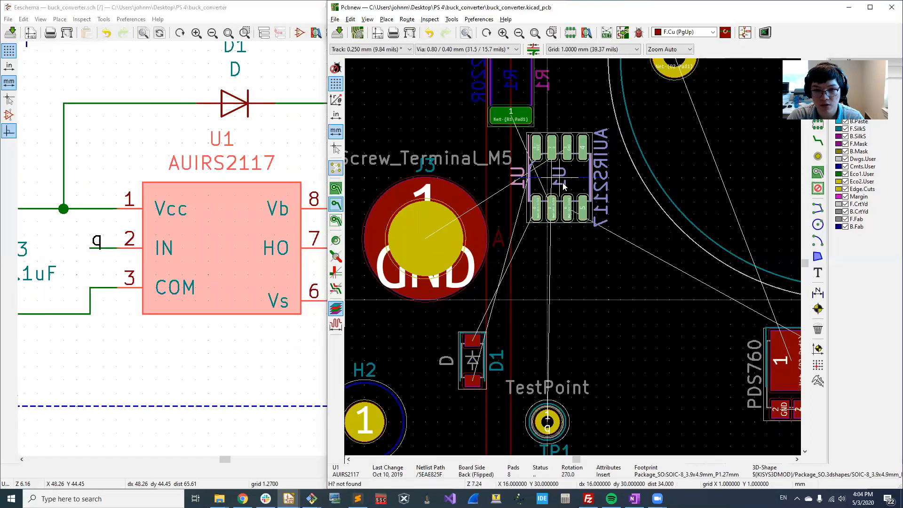
{"action": "key", "text": "r"}
{"action": "key", "text": "r"}
{"action": "key", "text": "r"}
{"action": "key", "text": "r"}
{"action": "key", "text": "r"}
{"action": "key", "text": "r"}
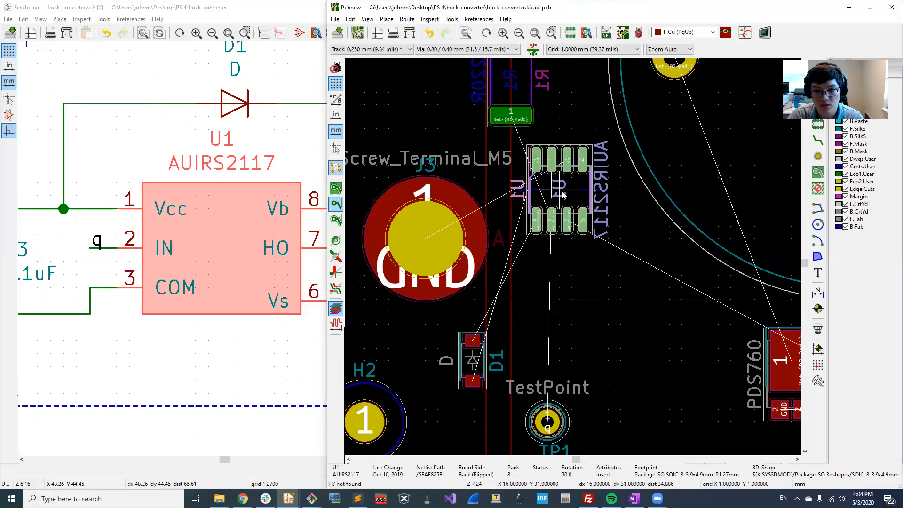
{"action": "left_click", "coordinate": [560, 194]}
Flip diode D1 to the back side, rotate it to lie horizontally and place it just below U1
{"action": "key", "text": "m"}
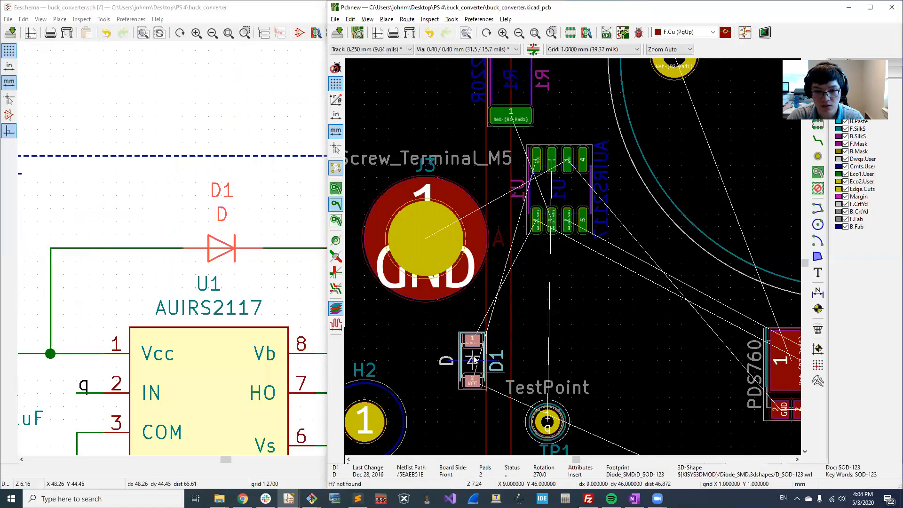
{"action": "key", "text": "r"}
{"action": "key", "text": "r"}
{"action": "key", "text": "f"}
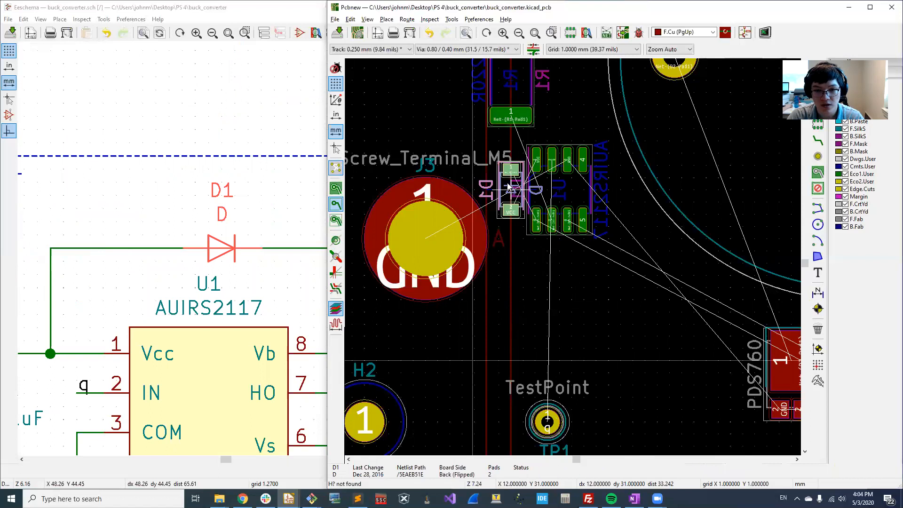
{"action": "key", "text": "r"}
{"action": "key", "text": "r"}
{"action": "key", "text": "r"}
{"action": "key", "text": "r"}
{"action": "key", "text": "r"}
{"action": "key", "text": "r"}
{"action": "key", "text": "r"}
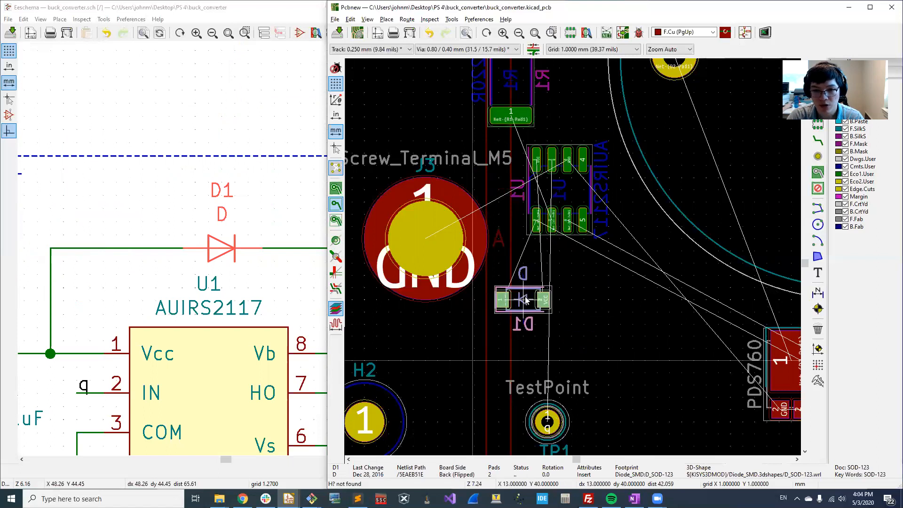
{"action": "left_click", "coordinate": [522, 300]}
{"action": "left_click", "coordinate": [623, 313]}
Review the preferences for hotkeys, Eeschema and Pcbnew, including the Eeschema display, color and field name settings, without changing anything
{"action": "left_click", "coordinate": [478, 19]}
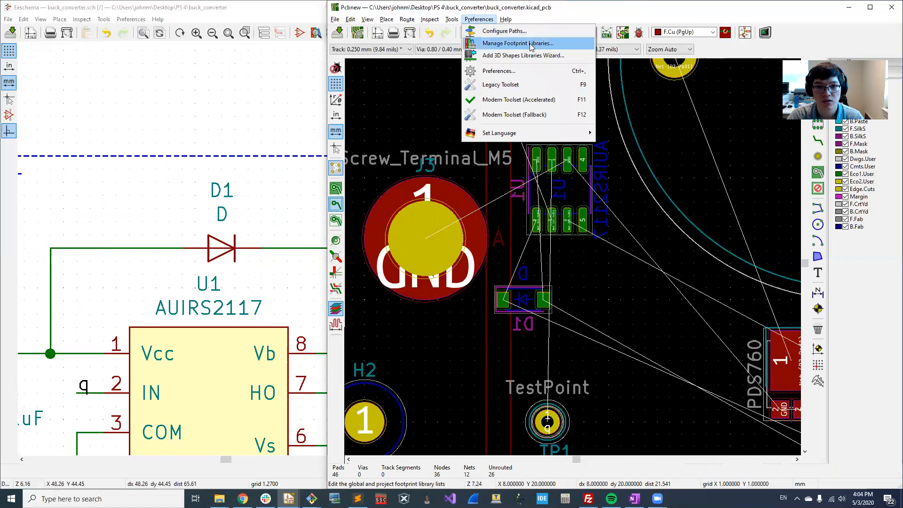
{"action": "left_click", "coordinate": [498, 71]}
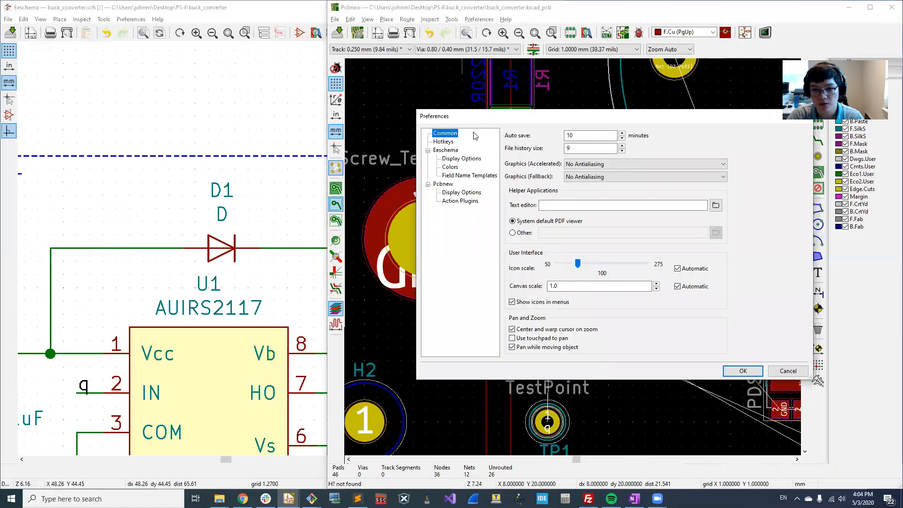
{"action": "left_click", "coordinate": [445, 142]}
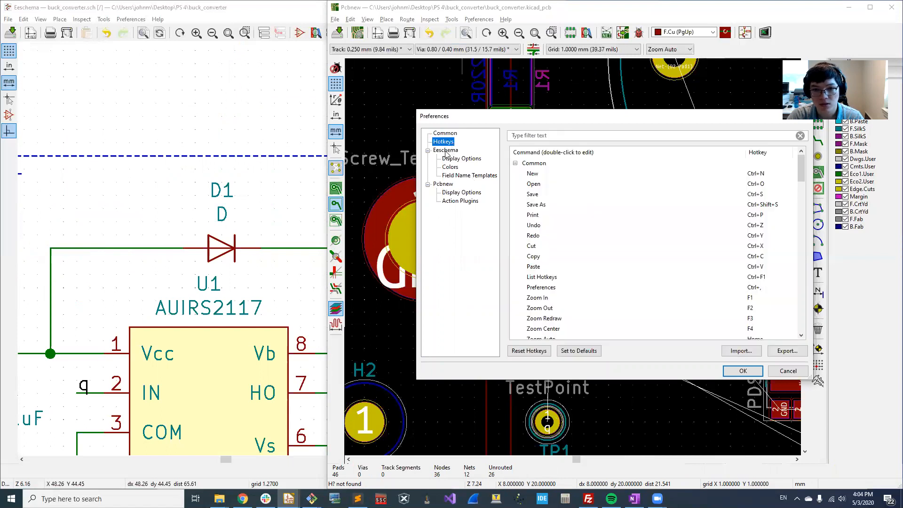
{"action": "left_click", "coordinate": [446, 150]}
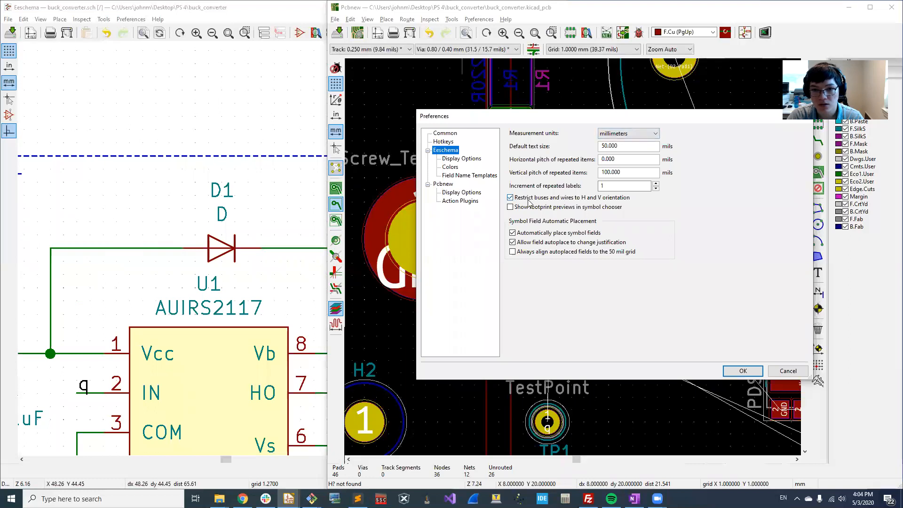
{"action": "left_click", "coordinate": [454, 160]}
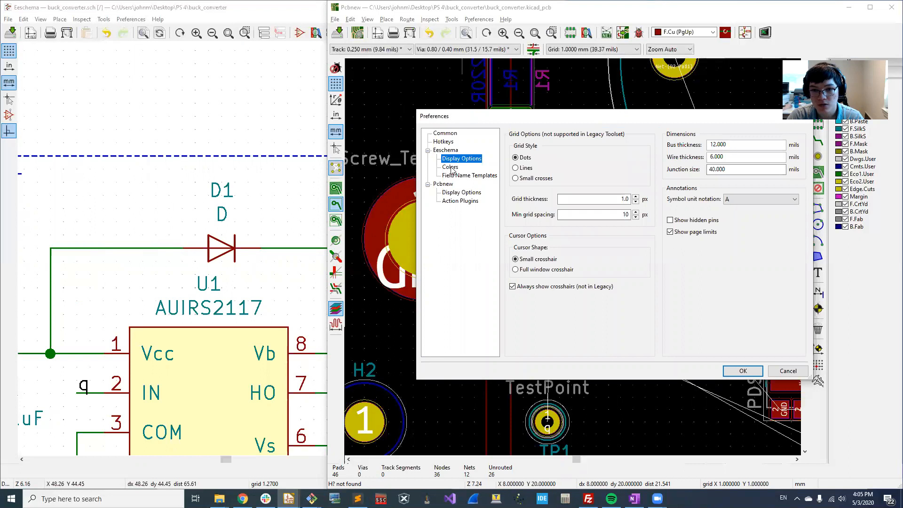
{"action": "left_click", "coordinate": [450, 167]}
{"action": "left_click", "coordinate": [459, 176]}
{"action": "left_click", "coordinate": [453, 184]}
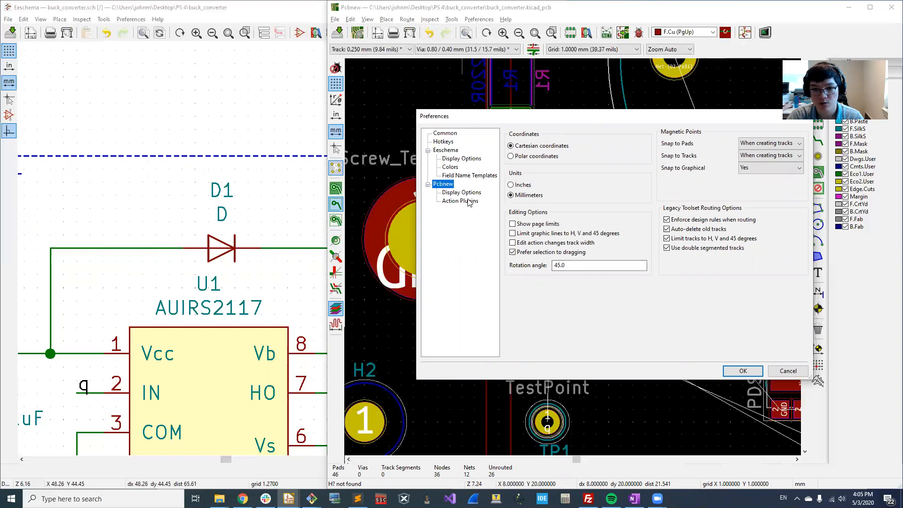
{"action": "left_click", "coordinate": [788, 371]}
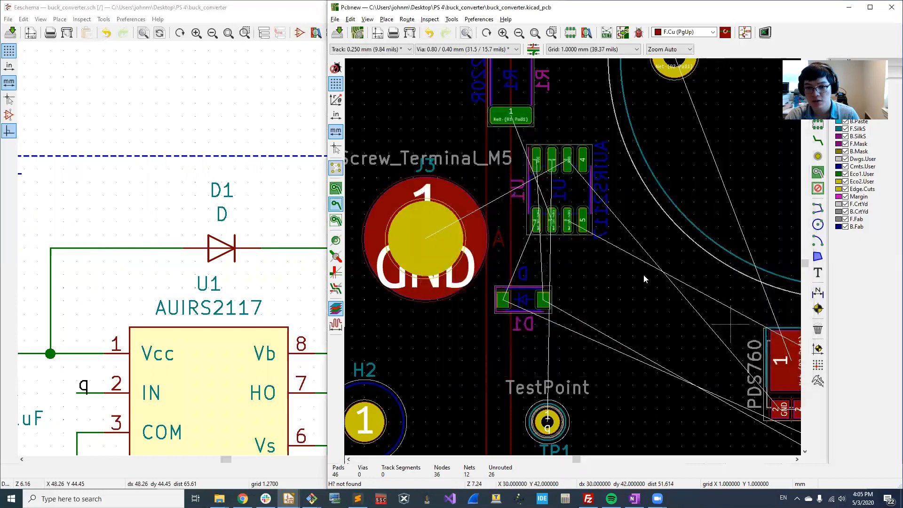
{"action": "scroll", "coordinate": [567, 251], "scroll_direction": "down", "scroll_amount": 3}
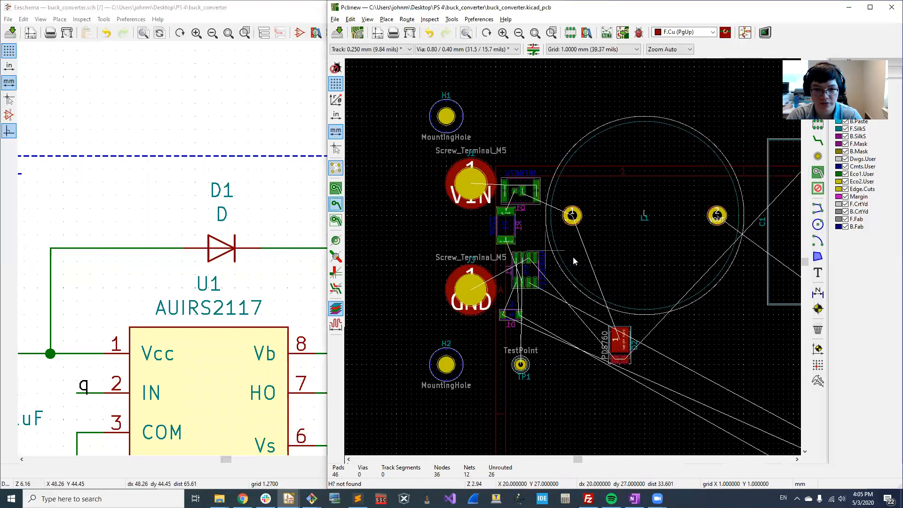
{"action": "scroll", "coordinate": [573, 257], "scroll_direction": "up", "scroll_amount": 3}
{"action": "left_click", "coordinate": [484, 193]}
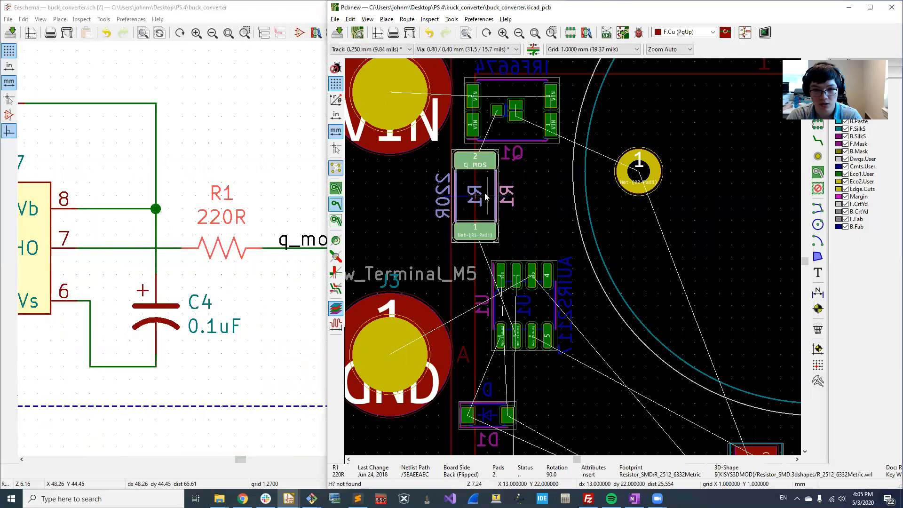
{"action": "left_click", "coordinate": [549, 220]}
Flip diode D2 to the back side, turn it upright and place it directly below pad 1 of inductor L1
{"action": "scroll", "coordinate": [589, 281], "scroll_direction": "down", "scroll_amount": 3}
{"action": "middle_click_drag", "start_coordinate": [673, 329], "coordinate": [589, 281]}
{"action": "left_click_drag", "start_coordinate": [572, 312], "coordinate": [504, 260]}
{"action": "key", "text": "r"}
{"action": "scroll", "coordinate": [504, 260], "scroll_direction": "up", "scroll_amount": 4}
{"action": "left_click_drag", "start_coordinate": [573, 257], "coordinate": [603, 314]}
{"action": "key", "text": "r"}
{"action": "scroll", "coordinate": [603, 314], "scroll_direction": "down", "scroll_amount": 1}
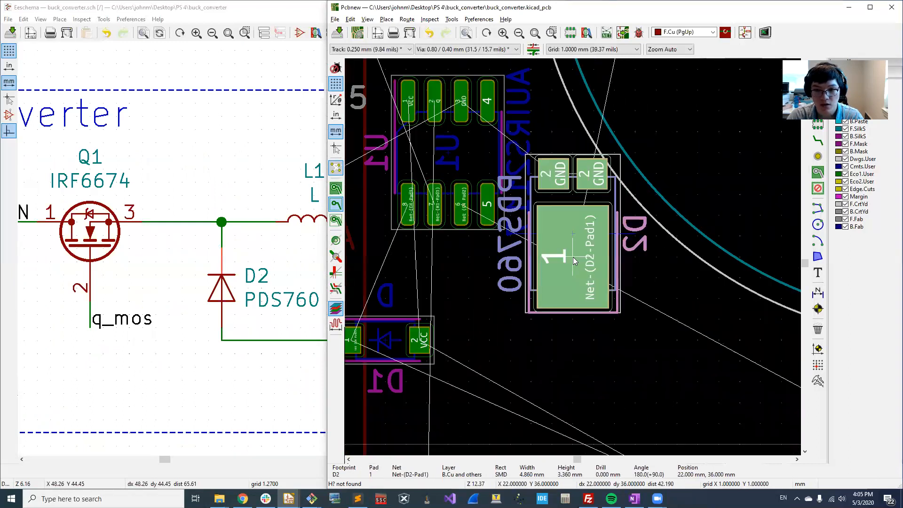
{"action": "scroll", "coordinate": [573, 256], "scroll_direction": "down", "scroll_amount": 3}
{"action": "left_click_drag", "start_coordinate": [572, 251], "coordinate": [536, 239]}
{"action": "key", "text": "r"}
{"action": "key", "text": "r"}
{"action": "key", "text": "r"}
{"action": "scroll", "coordinate": [704, 214], "scroll_direction": "down", "scroll_amount": 4}
{"action": "key", "text": "r"}
{"action": "scroll", "coordinate": [536, 239], "scroll_direction": "up", "scroll_amount": 1}
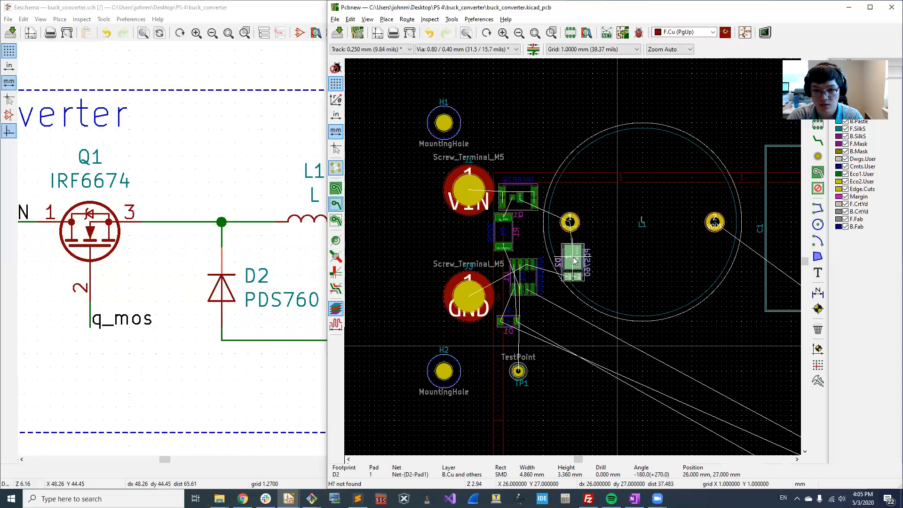
{"action": "left_click", "coordinate": [574, 260]}
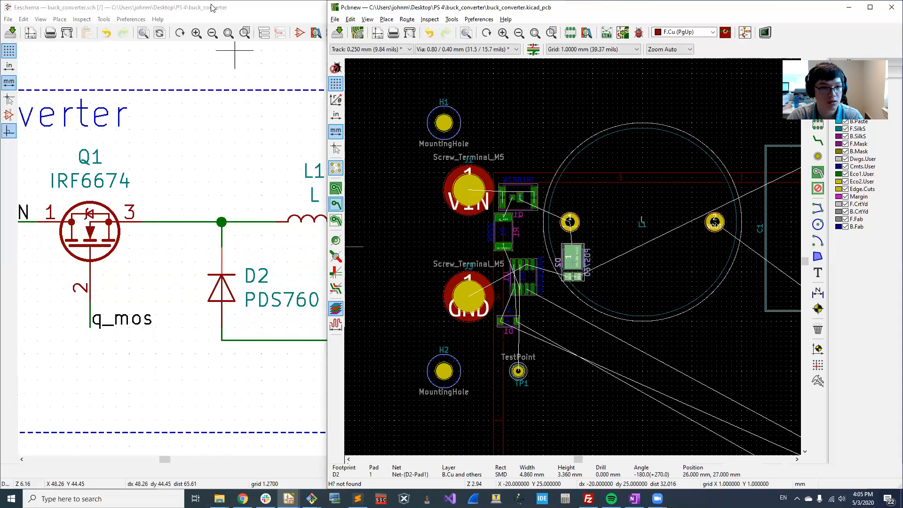
Check D2's connections in the schematic, then move D2 between the two pads of L1 and turn it horizontally with its pad 1 facing L1's pad 1
{"action": "left_click", "coordinate": [236, 45]}
{"action": "scroll", "coordinate": [233, 274], "scroll_direction": "down", "scroll_amount": 3}
{"action": "scroll", "coordinate": [233, 274], "scroll_direction": "up", "scroll_amount": 4}
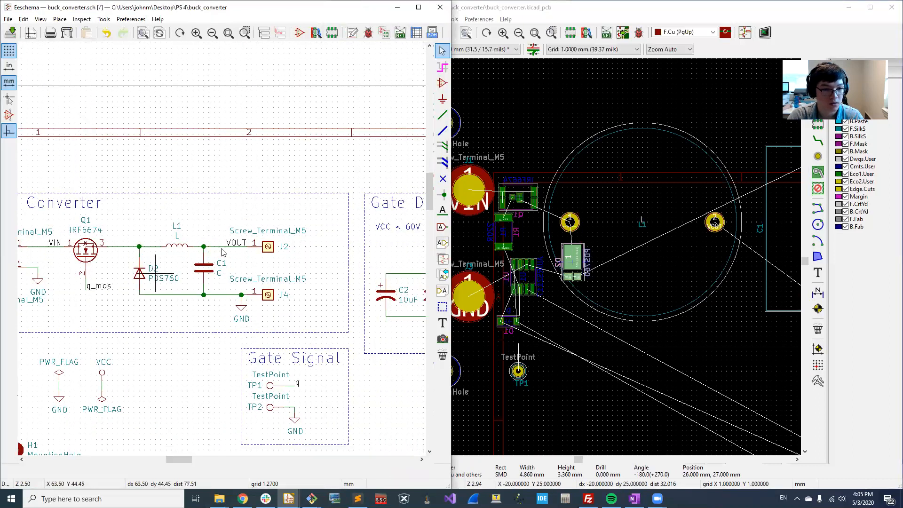
{"action": "left_click", "coordinate": [718, 18]}
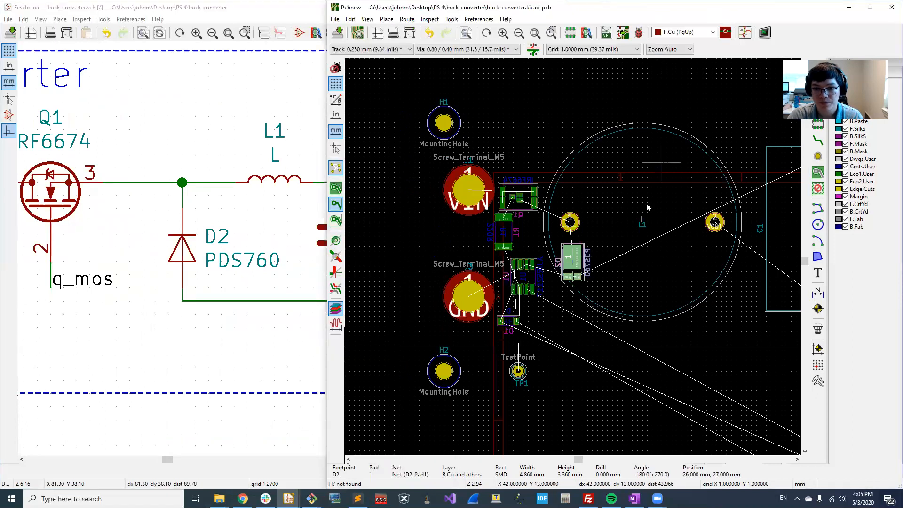
{"action": "left_click_drag", "start_coordinate": [587, 272], "coordinate": [633, 227]}
{"action": "key", "text": "r"}
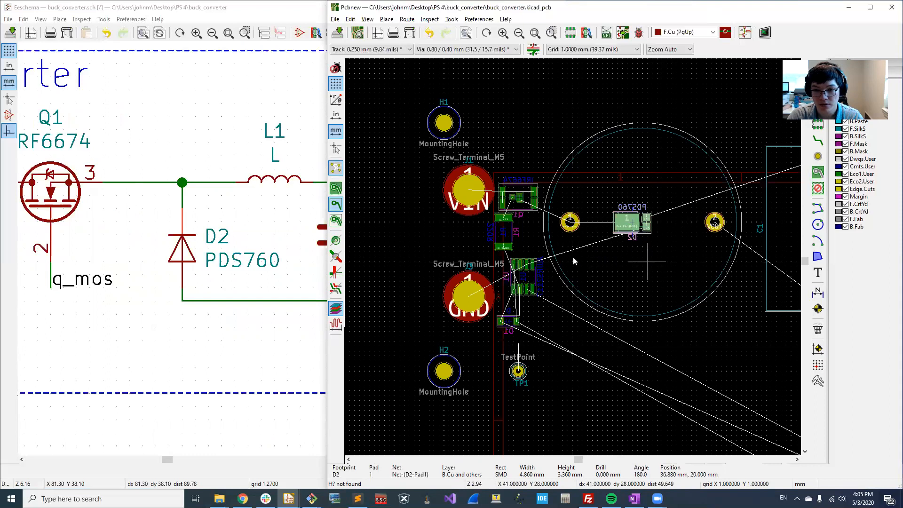
Move the 10uF capacitor C2 to the back side beside R1 and above U1, rotated to 180 degrees
{"action": "scroll", "coordinate": [574, 249], "scroll_direction": "down", "scroll_amount": 2}
{"action": "scroll", "coordinate": [464, 241], "scroll_direction": "up", "scroll_amount": 4}
{"action": "scroll", "coordinate": [464, 241], "scroll_direction": "down", "scroll_amount": 4}
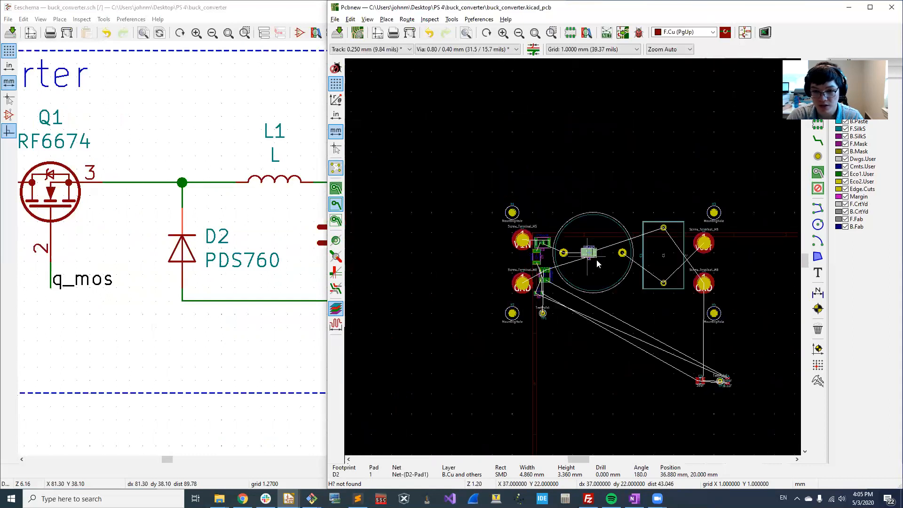
{"action": "scroll", "coordinate": [574, 260], "scroll_direction": "up", "scroll_amount": 3}
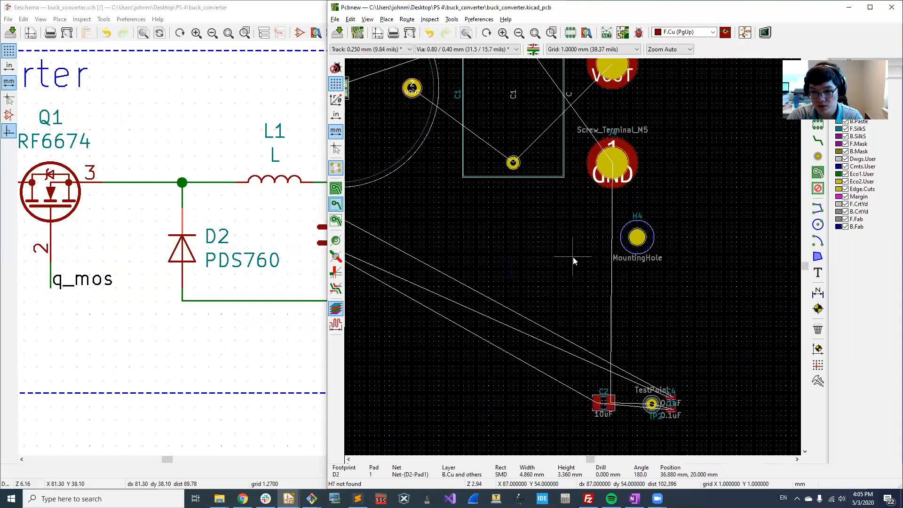
{"action": "left_click", "coordinate": [606, 406]}
{"action": "key", "text": "m"}
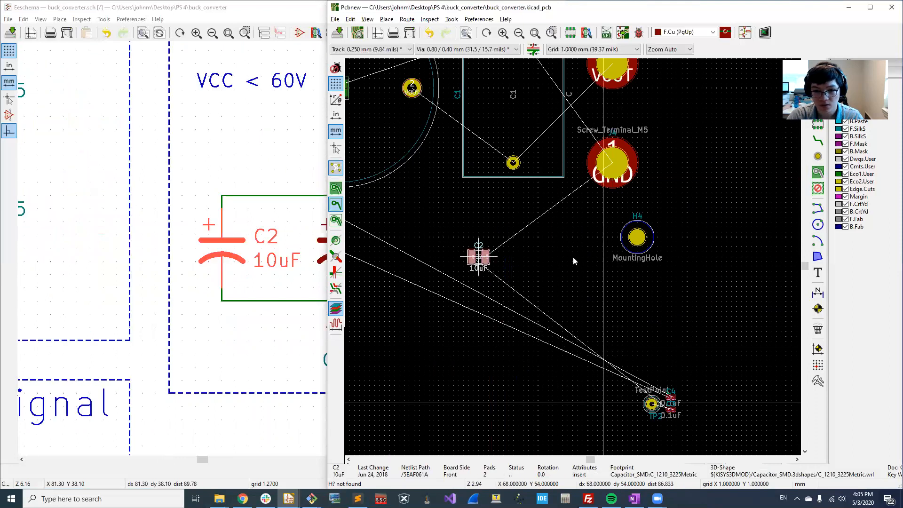
{"action": "scroll", "coordinate": [574, 260], "scroll_direction": "down", "scroll_amount": 2}
{"action": "scroll", "coordinate": [458, 219], "scroll_direction": "up", "scroll_amount": 4}
{"action": "key", "text": "f"}
{"action": "scroll", "coordinate": [574, 258], "scroll_direction": "up", "scroll_amount": 2}
{"action": "scroll", "coordinate": [571, 245], "scroll_direction": "down", "scroll_amount": 2}
{"action": "key", "text": "r"}
{"action": "key", "text": "r"}
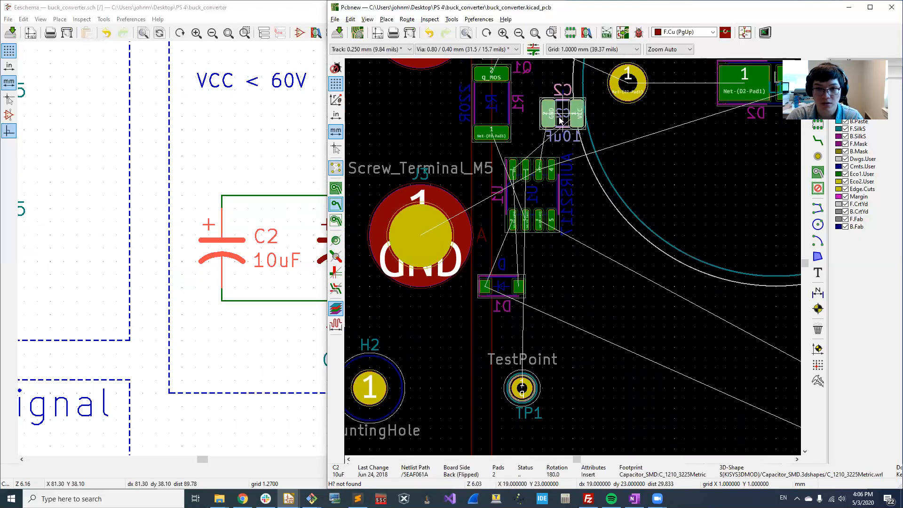
{"action": "left_click", "coordinate": [561, 115]}
{"action": "scroll", "coordinate": [603, 213], "scroll_direction": "down", "scroll_amount": 3}
{"action": "scroll", "coordinate": [574, 259], "scroll_direction": "up", "scroll_amount": 4}
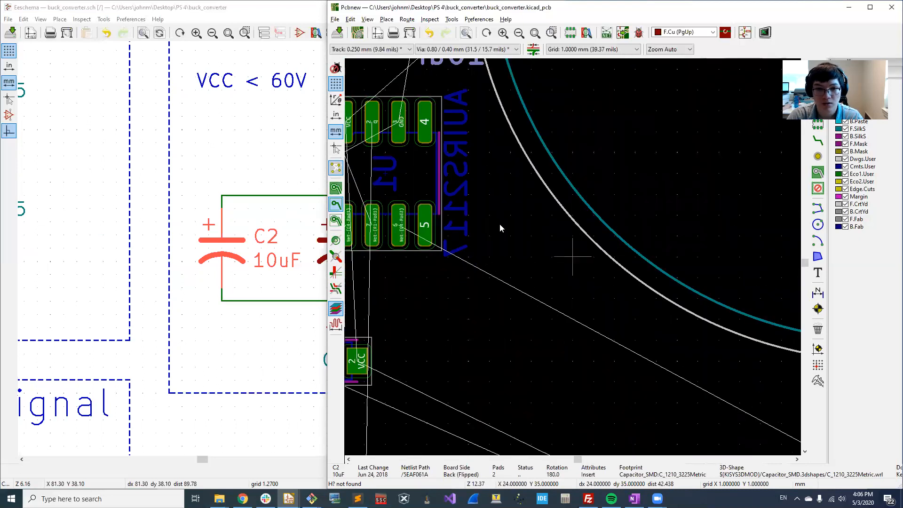
Shift capacitor C2 to just above U1 and rotate it to 0 degrees, with its VCC pad on the side nearest R1
{"action": "middle_click_drag", "start_coordinate": [490, 191], "coordinate": [632, 277]}
{"action": "middle_click_drag", "start_coordinate": [602, 203], "coordinate": [628, 238]}
{"action": "left_click_drag", "start_coordinate": [597, 305], "coordinate": [680, 297]}
{"action": "left_click_drag", "start_coordinate": [638, 126], "coordinate": [598, 140]}
{"action": "key", "text": "r"}
{"action": "key", "text": "r"}
{"action": "key", "text": "r"}
{"action": "key", "text": "r"}
{"action": "scroll", "coordinate": [546, 320], "scroll_direction": "down", "scroll_amount": 3}
{"action": "left_click", "coordinate": [506, 234]}
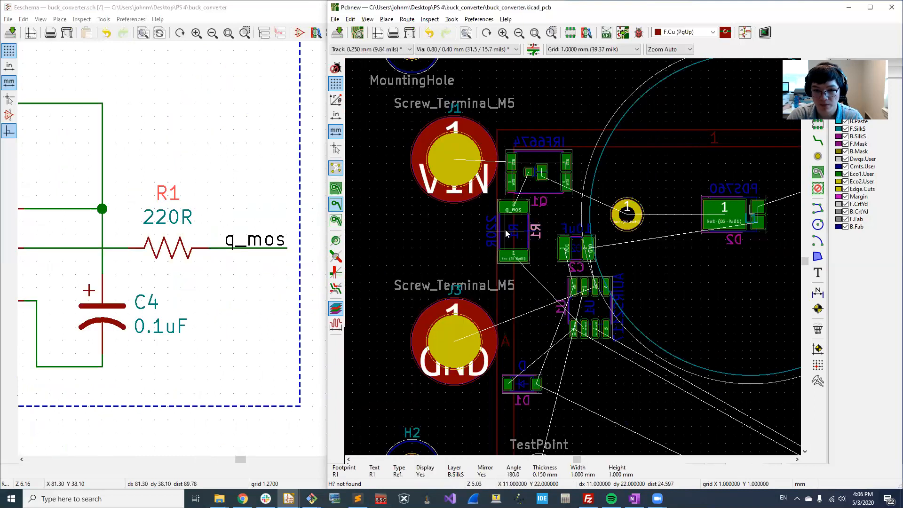
{"action": "scroll", "coordinate": [506, 234], "scroll_direction": "up", "scroll_amount": 3}
{"action": "left_click", "coordinate": [573, 260]}
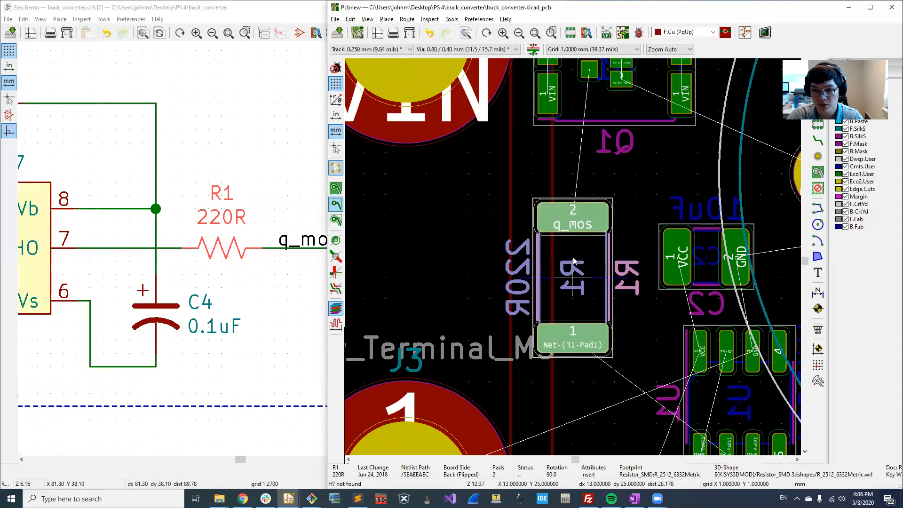
{"action": "scroll", "coordinate": [573, 261], "scroll_direction": "down", "scroll_amount": 5}
{"action": "scroll", "coordinate": [573, 258], "scroll_direction": "up", "scroll_amount": 3}
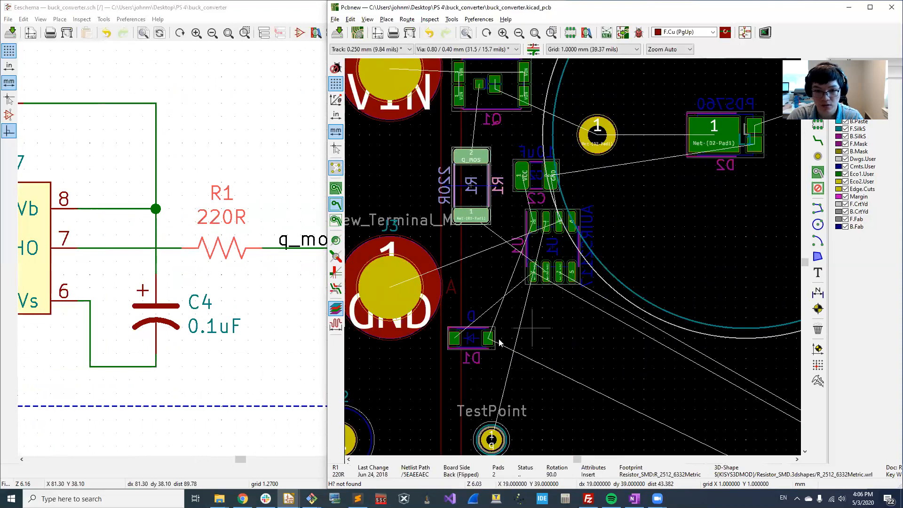
Move diode D1 below R1 and beside U1, rotated upright to 90 degrees with its VCC pad uppermost
{"action": "left_click", "coordinate": [475, 347]}
{"action": "key", "text": "m"}
{"action": "key", "text": "r"}
{"action": "key", "text": "r"}
{"action": "key", "text": "r"}
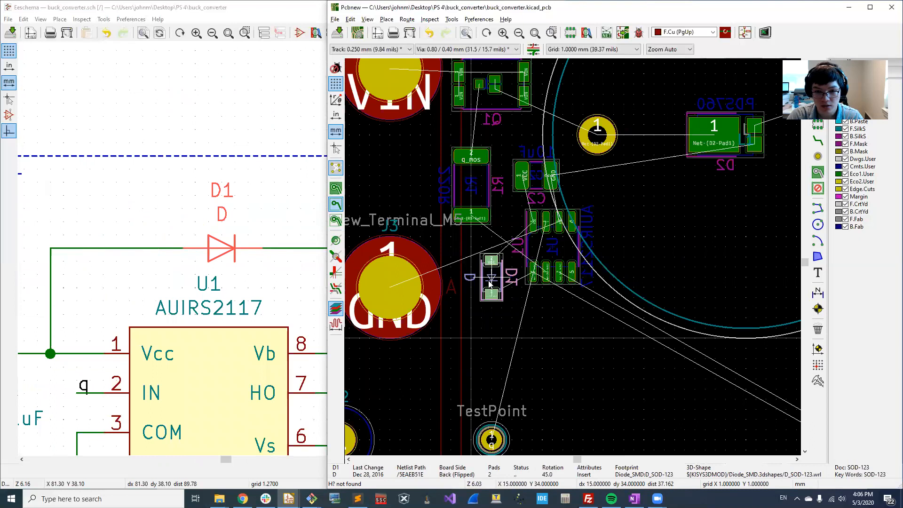
{"action": "key", "text": "r"}
{"action": "key", "text": "r"}
{"action": "key", "text": "r"}
{"action": "key", "text": "r"}
{"action": "key", "text": "r"}
{"action": "key", "text": "r"}
{"action": "key", "text": "r"}
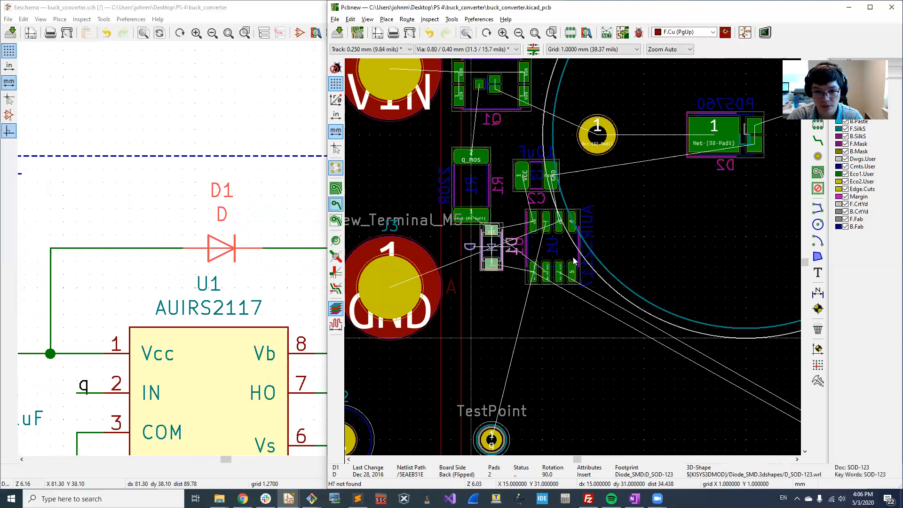
Move D1's silkscreen reference text to the side of the diode facing away from U1
{"action": "scroll", "coordinate": [573, 257], "scroll_direction": "up", "scroll_amount": 3}
{"action": "left_click", "coordinate": [585, 244]}
{"action": "left_click", "coordinate": [620, 272]}
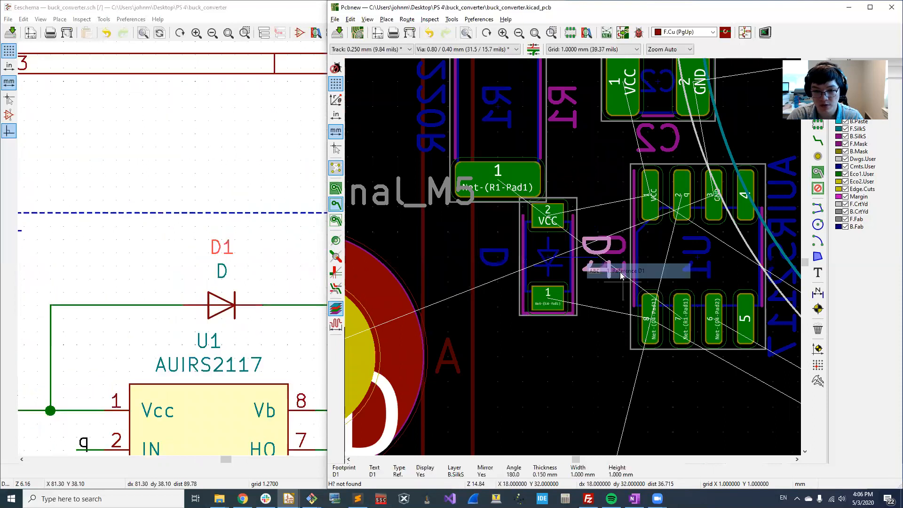
{"action": "left_click", "coordinate": [560, 244]}
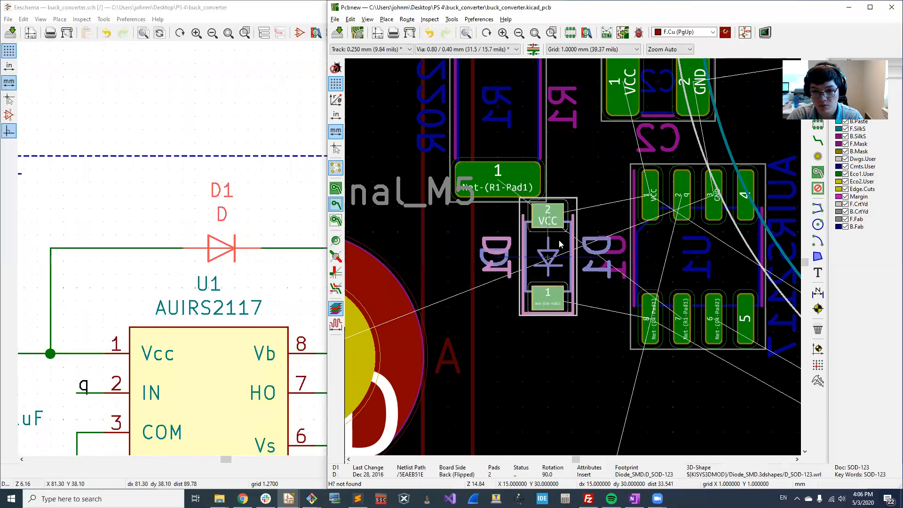
{"action": "scroll", "coordinate": [649, 263], "scroll_direction": "up", "scroll_amount": 2}
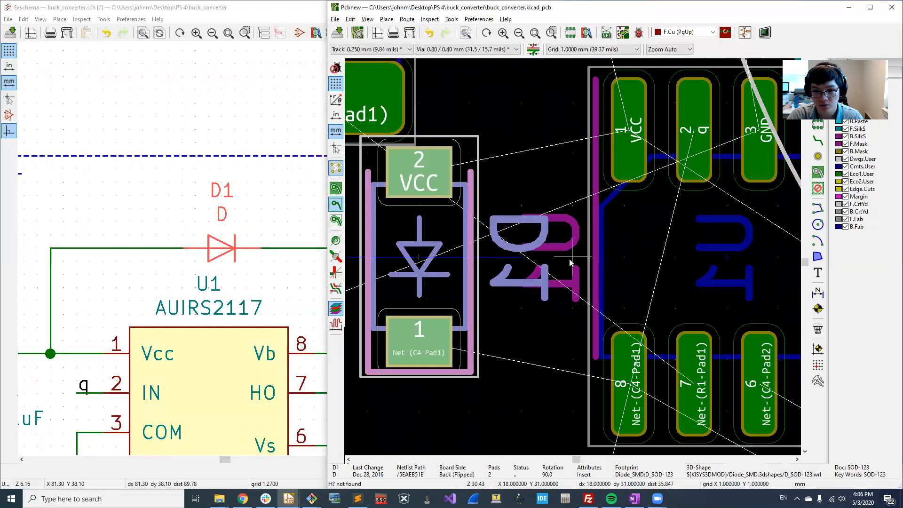
Move U1's silkscreen reference text to the side of the chip facing away from D1
{"action": "scroll", "coordinate": [571, 259], "scroll_direction": "down", "scroll_amount": 1}
{"action": "left_click", "coordinate": [571, 258]}
{"action": "key", "text": "m"}
{"action": "scroll", "coordinate": [651, 257], "scroll_direction": "down", "scroll_amount": 4}
{"action": "left_click", "coordinate": [609, 259]}
Move diode D1 right up against the side of U1, between pins 1 and 8
{"action": "scroll", "coordinate": [583, 267], "scroll_direction": "up", "scroll_amount": 2}
{"action": "left_click", "coordinate": [476, 241]}
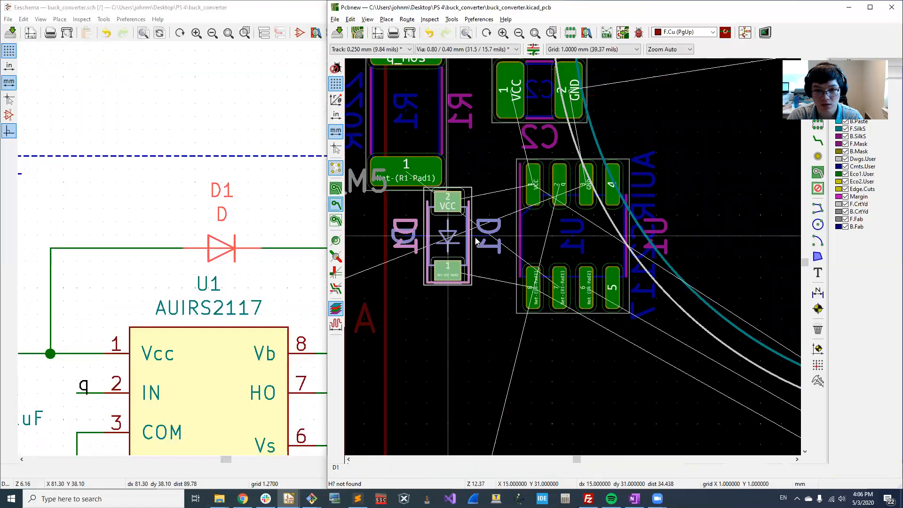
{"action": "key", "text": "m"}
{"action": "scroll", "coordinate": [486, 238], "scroll_direction": "down", "scroll_amount": 2}
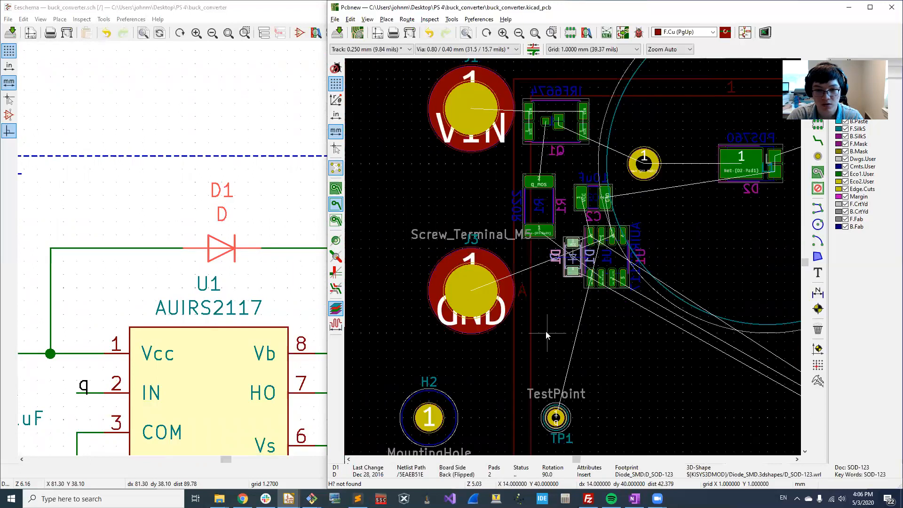
{"action": "left_click", "coordinate": [573, 258]}
Move capacitor C2 down closer to U1's VCC and GND pins
{"action": "scroll", "coordinate": [616, 229], "scroll_direction": "up", "scroll_amount": 2}
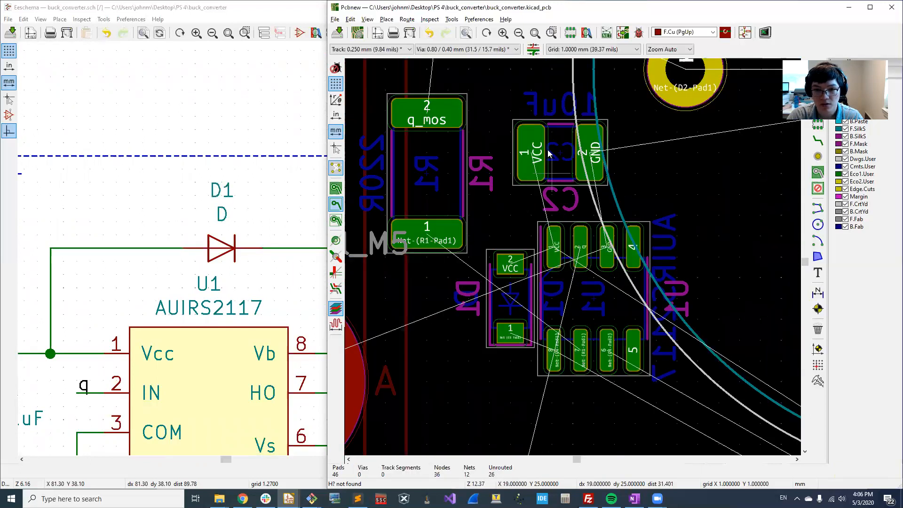
{"action": "left_click", "coordinate": [556, 155]}
{"action": "left_click_drag", "start_coordinate": [559, 160], "coordinate": [580, 174]}
Move resistor R1 up so that it sits directly below transistor Q1
{"action": "scroll", "coordinate": [580, 175], "scroll_direction": "down", "scroll_amount": 3}
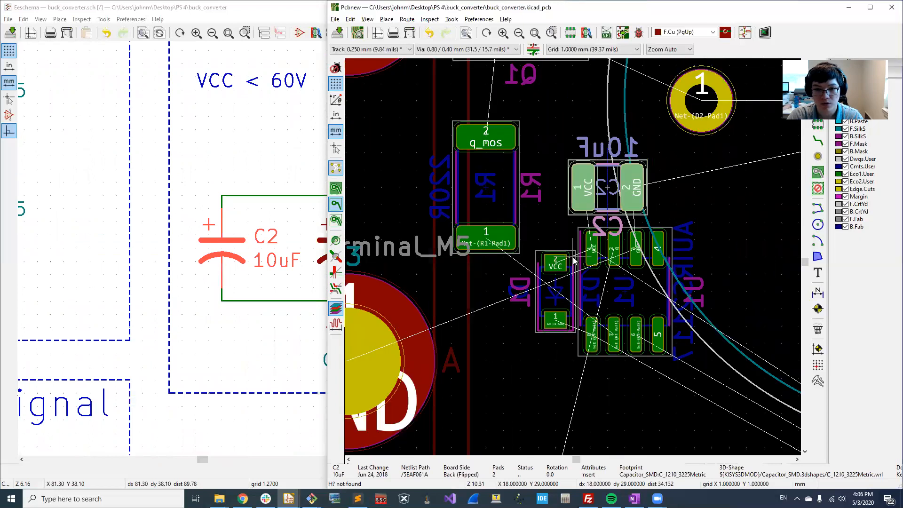
{"action": "left_click_drag", "start_coordinate": [539, 224], "coordinate": [543, 203]}
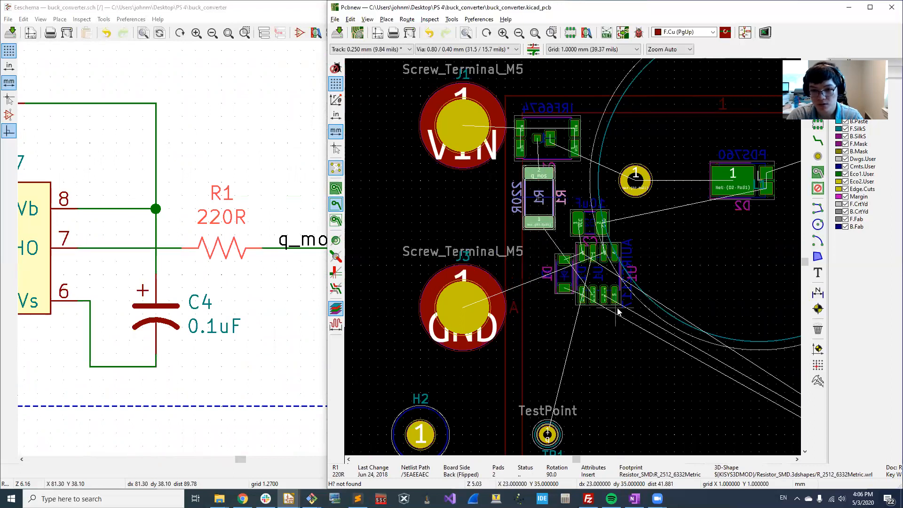
{"action": "left_click", "coordinate": [598, 276]}
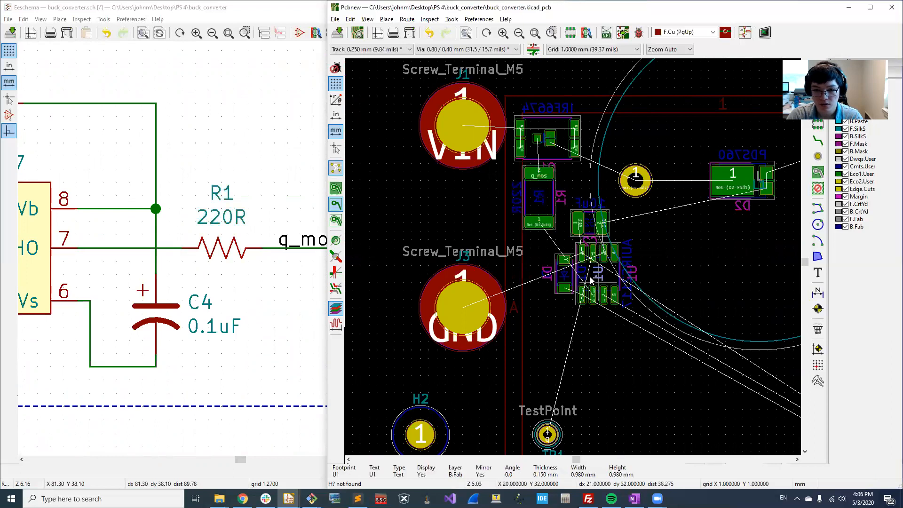
{"action": "key", "text": "Escape"}
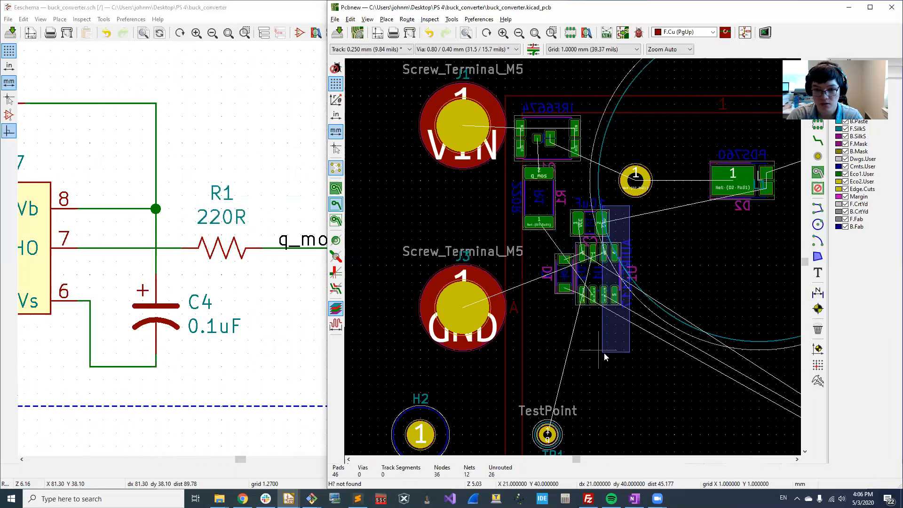
Bring the GND test point TP2 from outside the component area to a spot below U1
{"action": "key", "text": "Home"}
{"action": "scroll", "coordinate": [713, 296], "scroll_direction": "up", "scroll_amount": 2}
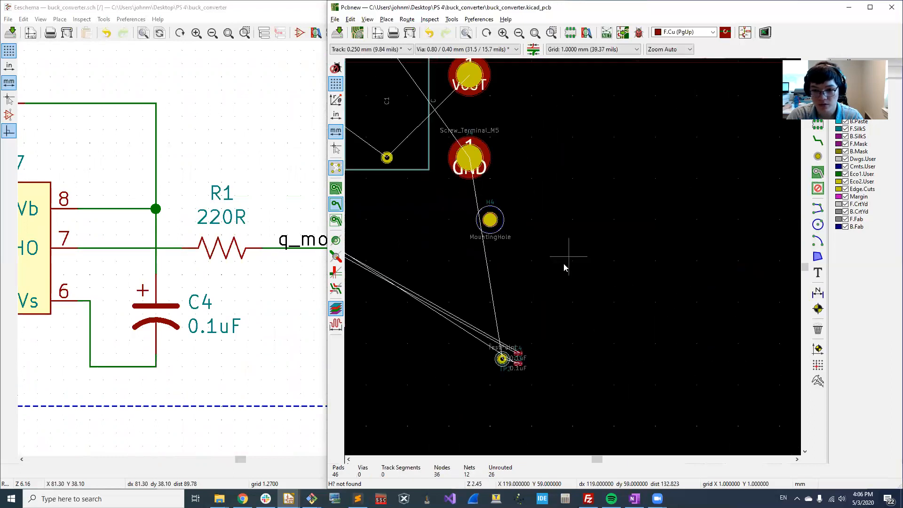
{"action": "left_click", "coordinate": [503, 362]}
{"action": "key", "text": "e"}
{"action": "key", "text": "Escape"}
{"action": "left_click", "coordinate": [505, 366]}
{"action": "key", "text": "Escape"}
{"action": "key", "text": "m"}
{"action": "scroll", "coordinate": [433, 240], "scroll_direction": "down", "scroll_amount": 1}
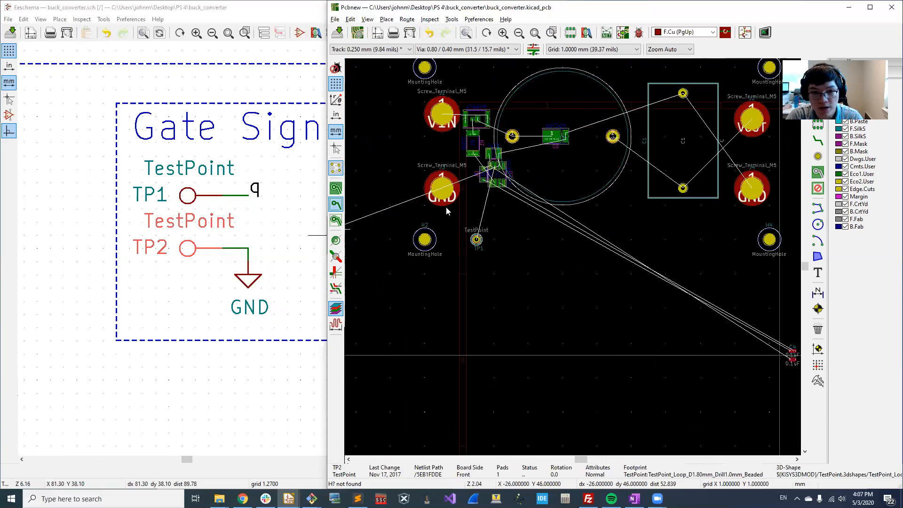
{"action": "scroll", "coordinate": [494, 238], "scroll_direction": "up", "scroll_amount": 4}
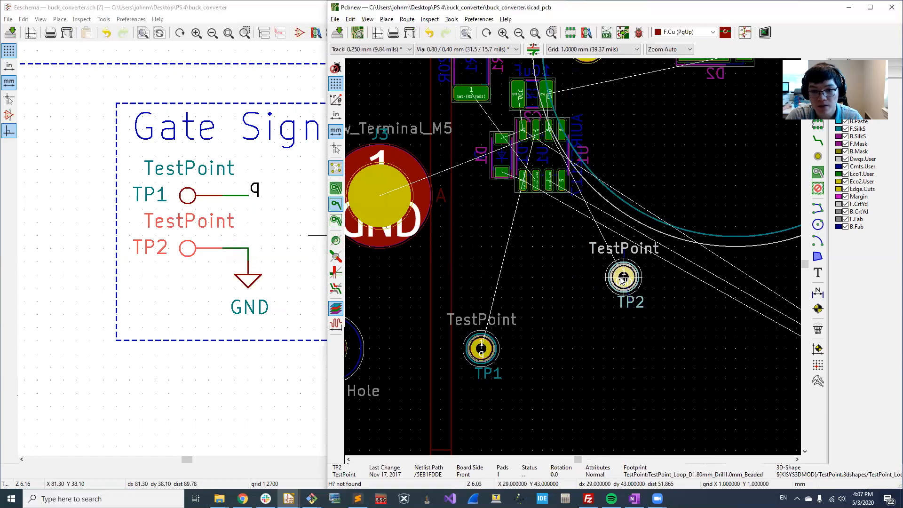
Place test points TP1 and TP2 side by side below U1, with TP1 nearer the GND input terminal
{"action": "left_click", "coordinate": [494, 358]}
{"action": "key", "text": "m"}
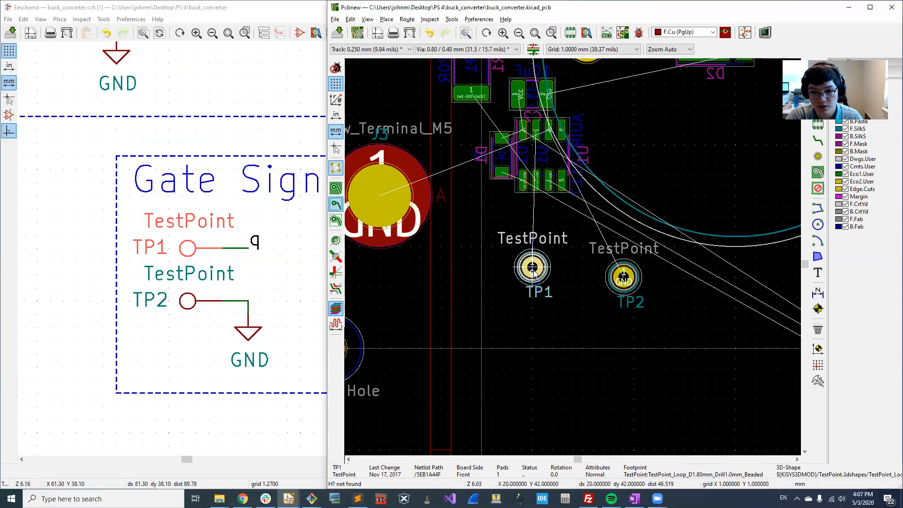
{"action": "left_click", "coordinate": [480, 269]}
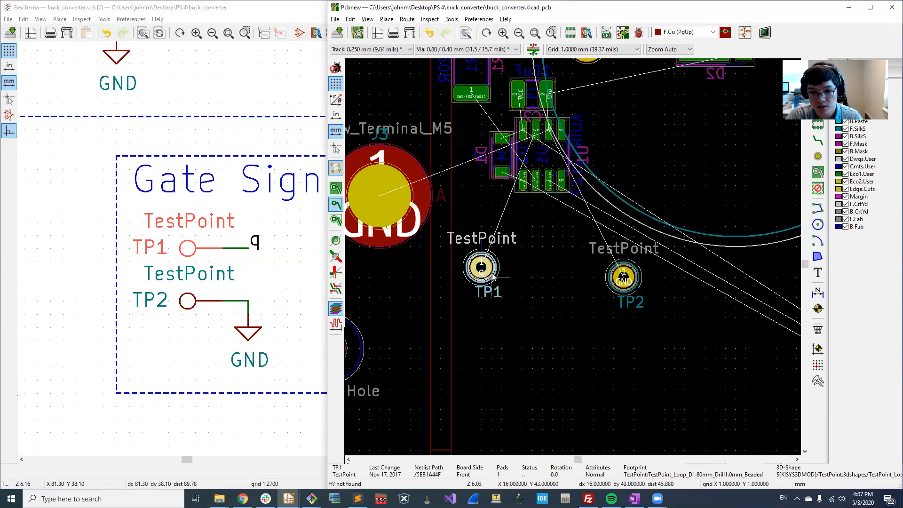
{"action": "key", "text": "m"}
{"action": "left_click", "coordinate": [532, 310]}
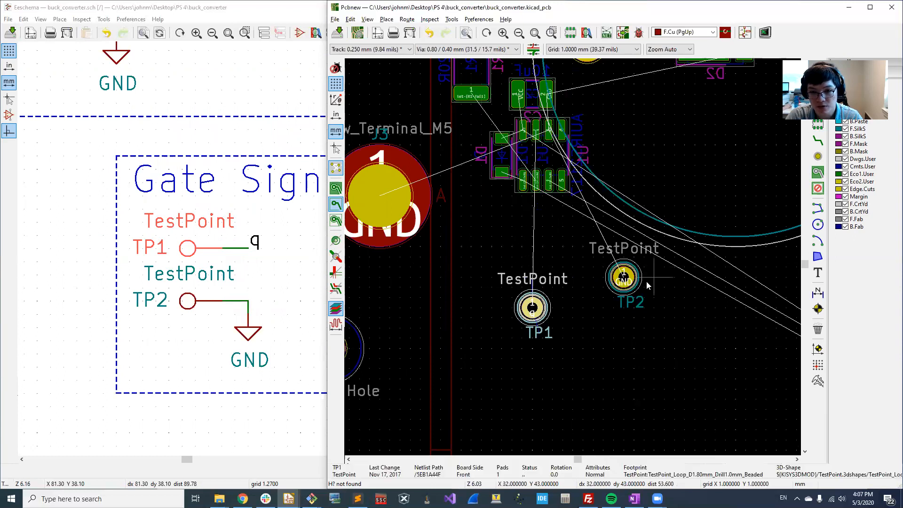
{"action": "left_click", "coordinate": [623, 277]}
{"action": "key", "text": "m"}
{"action": "left_click", "coordinate": [585, 312]}
Move the two 0.1uF capacitors C3 and C4 together next to U1 and flip them to the back side
{"action": "scroll", "coordinate": [573, 256], "scroll_direction": "down", "scroll_amount": 10}
{"action": "scroll", "coordinate": [574, 258], "scroll_direction": "up", "scroll_amount": 7}
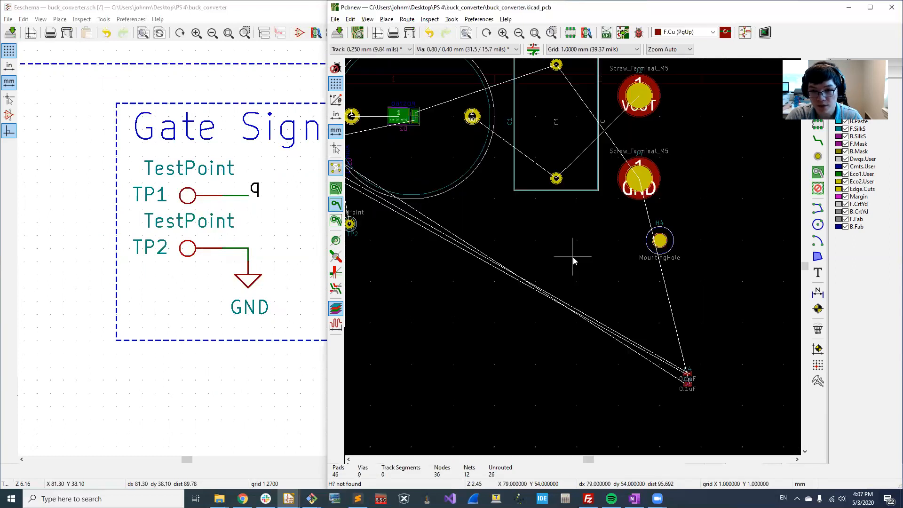
{"action": "scroll", "coordinate": [686, 379], "scroll_direction": "up", "scroll_amount": 4}
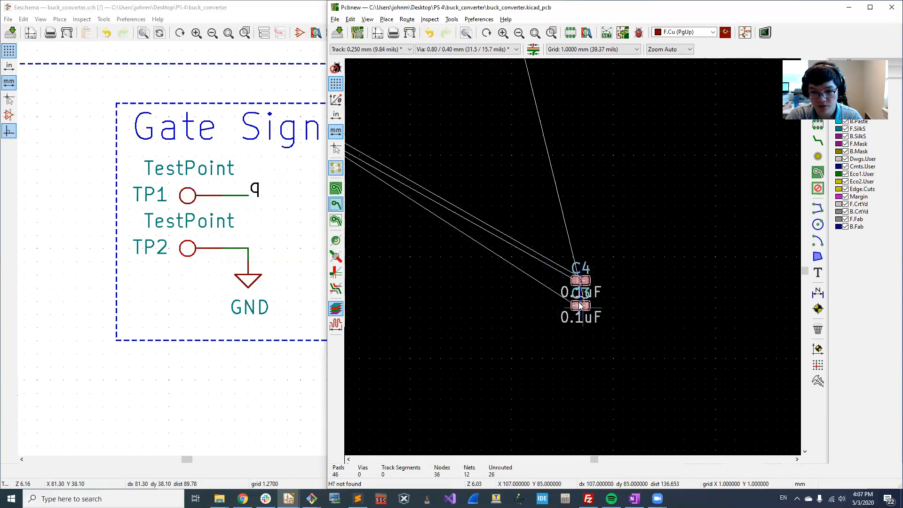
{"action": "scroll", "coordinate": [572, 257], "scroll_direction": "down", "scroll_amount": 8}
{"action": "scroll", "coordinate": [573, 257], "scroll_direction": "up", "scroll_amount": 8}
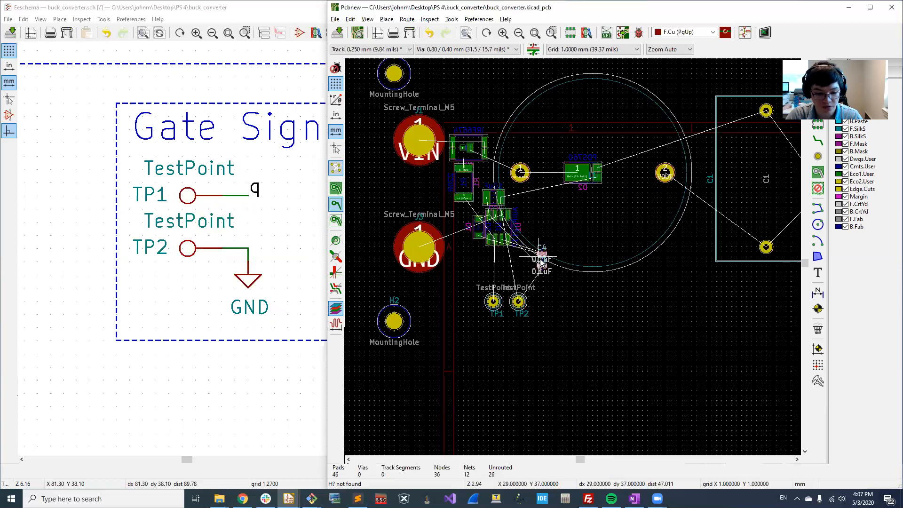
{"action": "scroll", "coordinate": [520, 301], "scroll_direction": "up", "scroll_amount": 10}
{"action": "left_click", "coordinate": [649, 258]}
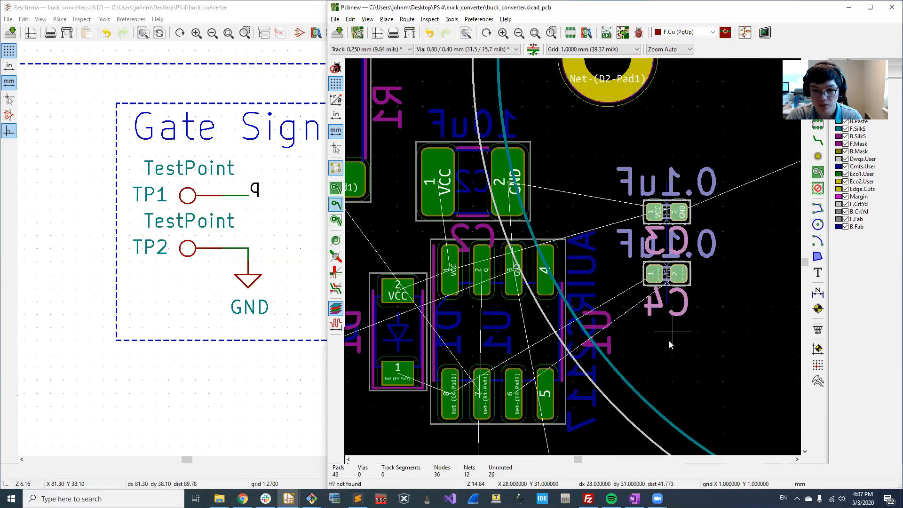
Place capacitor C4 directly below U1, near its pins 8 and 6
{"action": "left_click", "coordinate": [671, 341]}
{"action": "left_click", "coordinate": [675, 276]}
{"action": "left_click_drag", "start_coordinate": [677, 277], "coordinate": [490, 387]}
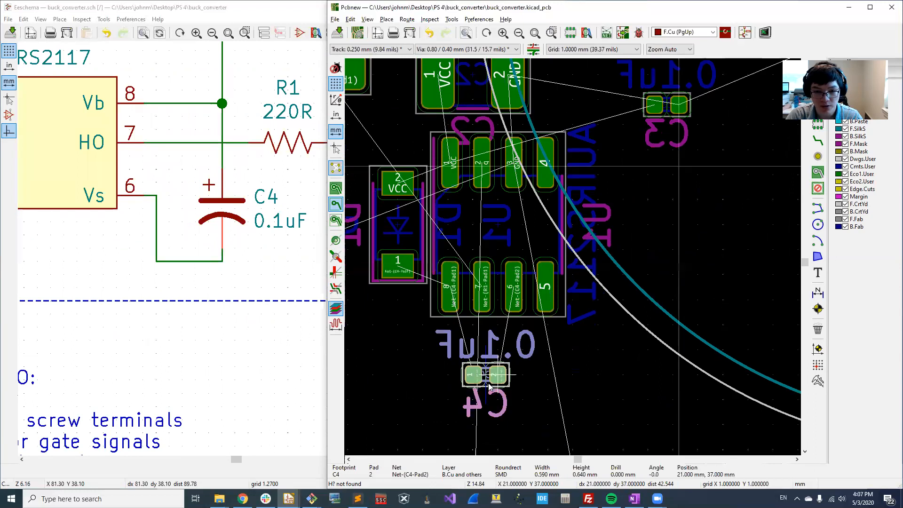
Move capacitor C2 farther up and place capacitor C3 in the gap between C2 and U1's VCC pin
{"action": "left_click_drag", "start_coordinate": [672, 101], "coordinate": [591, 299]}
{"action": "left_click", "coordinate": [503, 265]}
{"action": "left_click_drag", "start_coordinate": [503, 265], "coordinate": [504, 189]}
{"action": "left_click", "coordinate": [605, 295]}
{"action": "left_click_drag", "start_coordinate": [604, 295], "coordinate": [523, 287]}
Move C3's reference text beside its GND pad and C2's reference text above C2
{"action": "left_click", "coordinate": [490, 243]}
{"action": "left_click", "coordinate": [518, 272]}
{"action": "left_click_drag", "start_coordinate": [473, 251], "coordinate": [459, 115]}
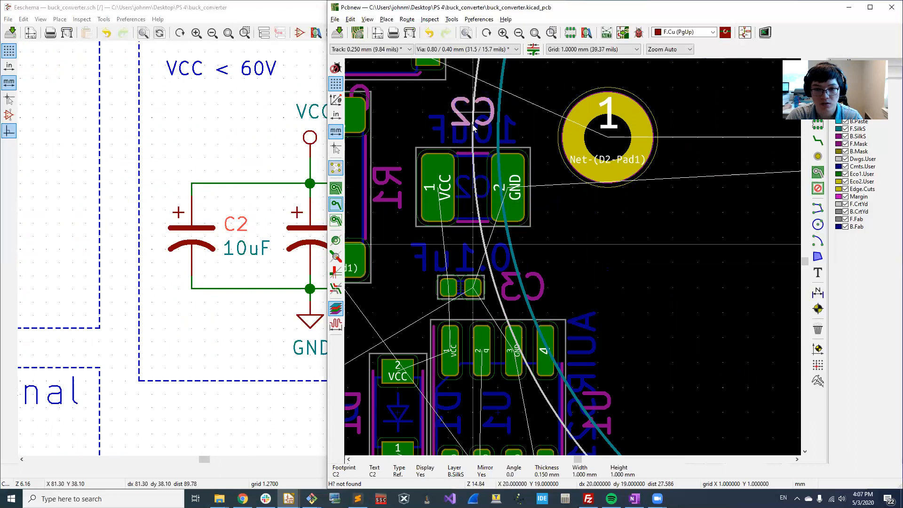
Move capacitor C2 closer above C3 and set the grid to 0.1000 mm
{"action": "left_click_drag", "start_coordinate": [502, 189], "coordinate": [500, 219]}
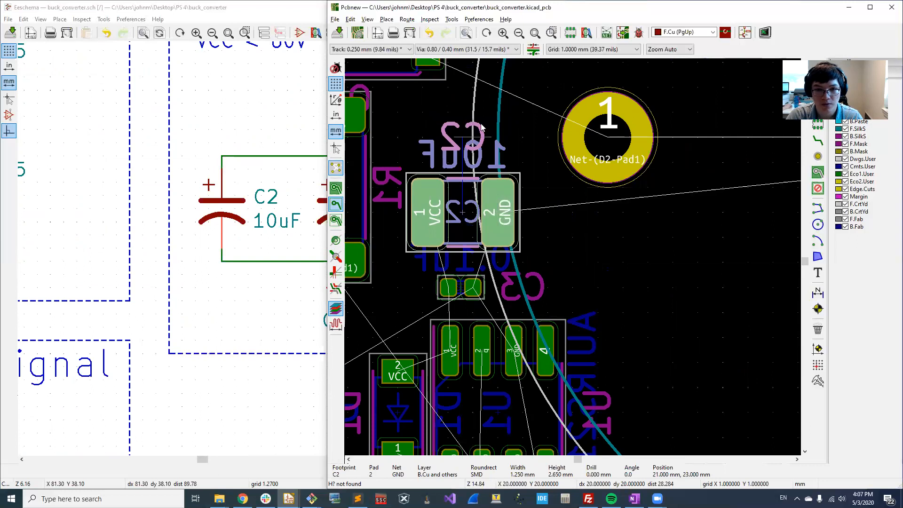
{"action": "left_click", "coordinate": [480, 134]}
{"action": "right_click", "coordinate": [533, 175]}
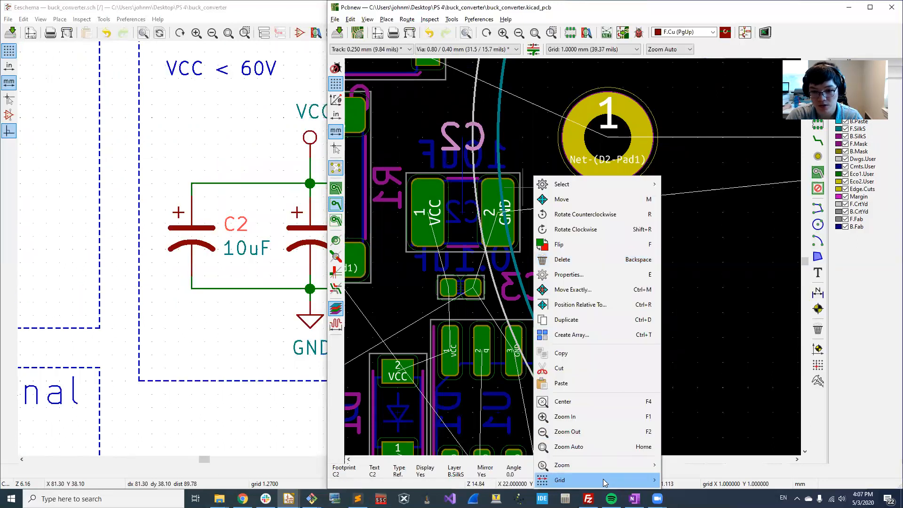
{"action": "mouse_move", "coordinate": [604, 480]}
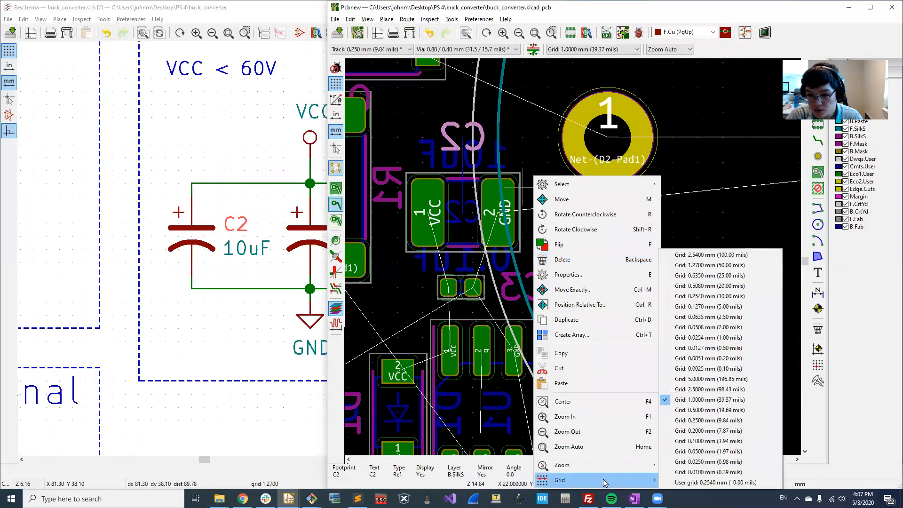
{"action": "left_click", "coordinate": [713, 440]}
Move the silkscreen references of C2 and C3 closer to their capacitors
{"action": "key", "text": "m"}
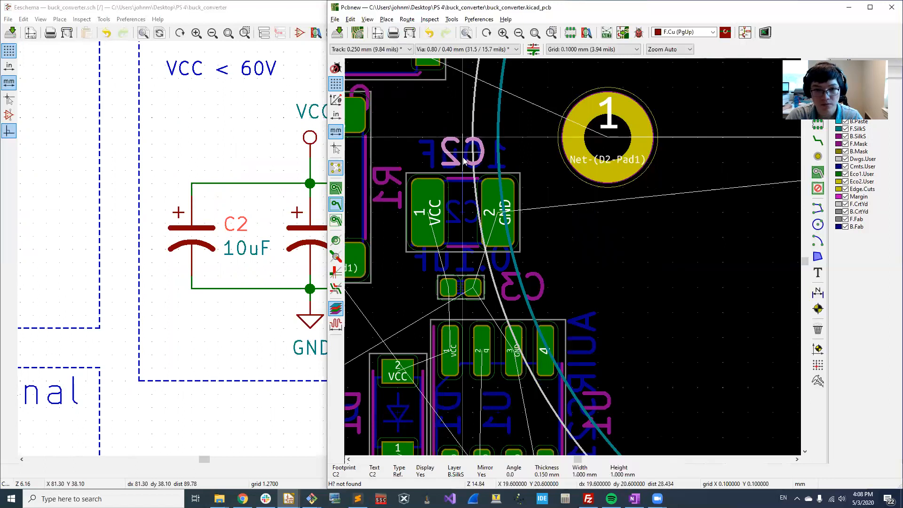
{"action": "left_click", "coordinate": [465, 161]}
{"action": "key", "text": "m"}
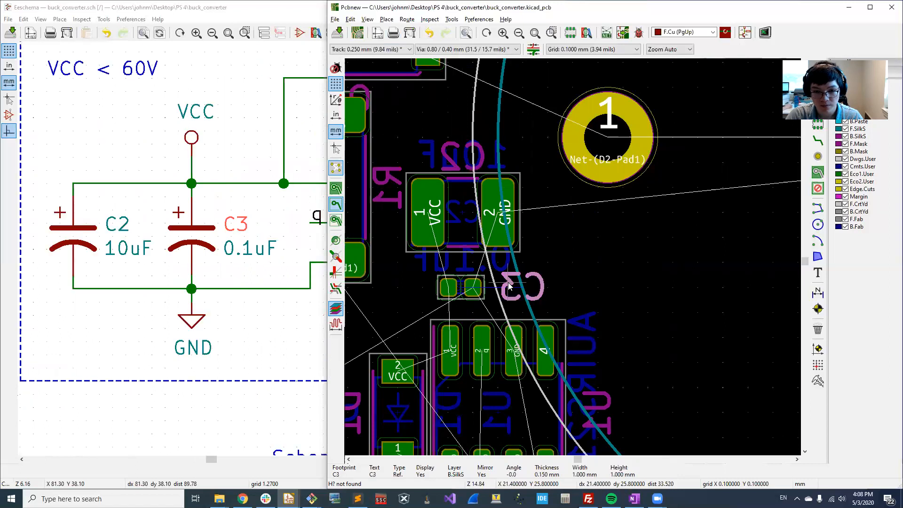
{"action": "left_click", "coordinate": [508, 290]}
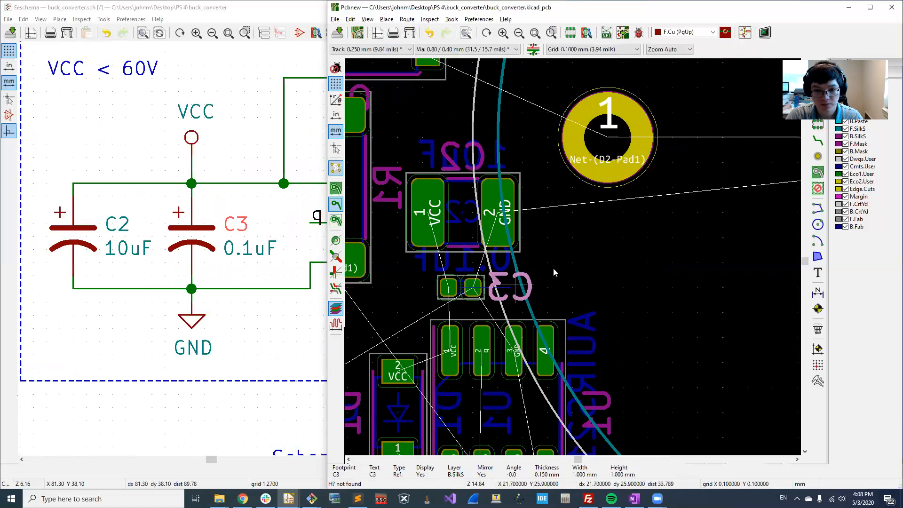
Nudge capacitor C2 slightly down toward C3 on the 0.1 mm grid
{"action": "scroll", "coordinate": [531, 246], "scroll_direction": "up", "scroll_amount": 2}
{"action": "left_click", "coordinate": [525, 214]}
{"action": "scroll", "coordinate": [503, 268], "scroll_direction": "down", "scroll_amount": 1}
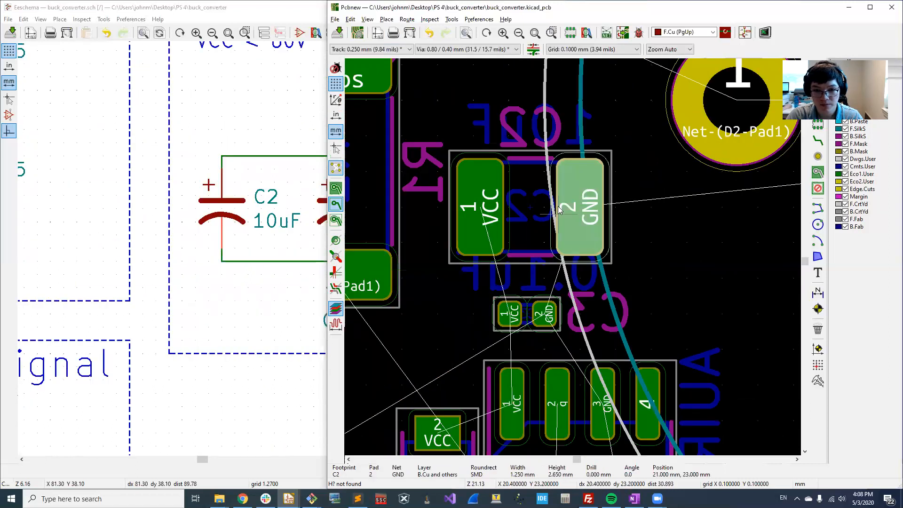
{"action": "key", "text": "m"}
{"action": "scroll", "coordinate": [583, 216], "scroll_direction": "down", "scroll_amount": 1}
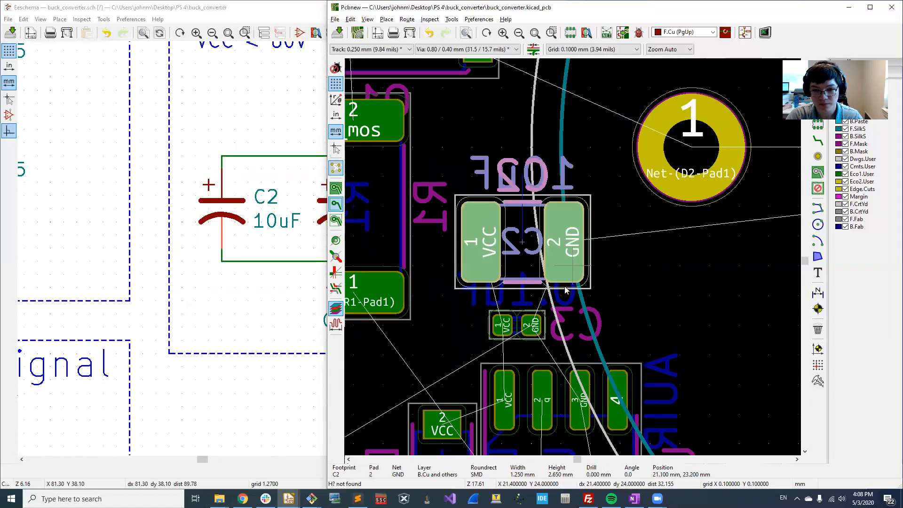
Place C2 and move capacitor C3 right and down, closer to the VCC and GND pads of the AUIR driver chip
{"action": "left_click", "coordinate": [522, 246]}
{"action": "left_click", "coordinate": [516, 328]}
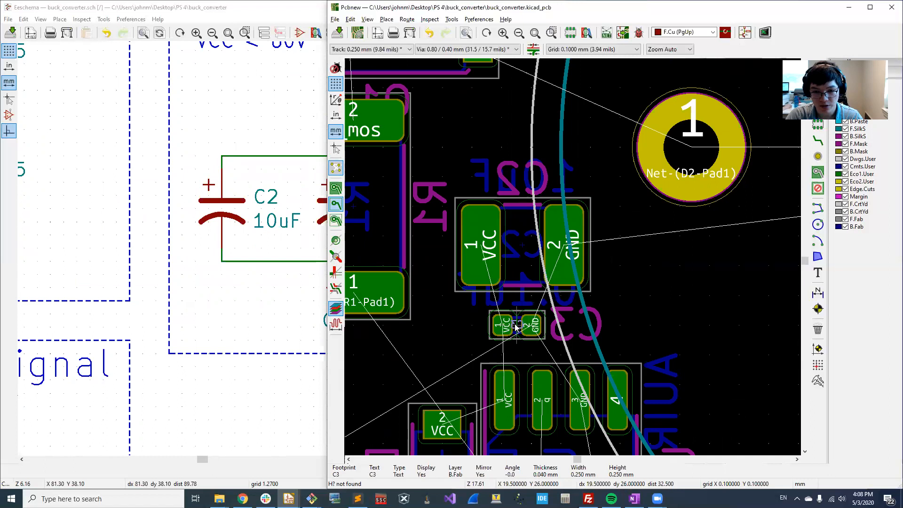
{"action": "left_click", "coordinate": [532, 327]}
{"action": "key", "text": "m"}
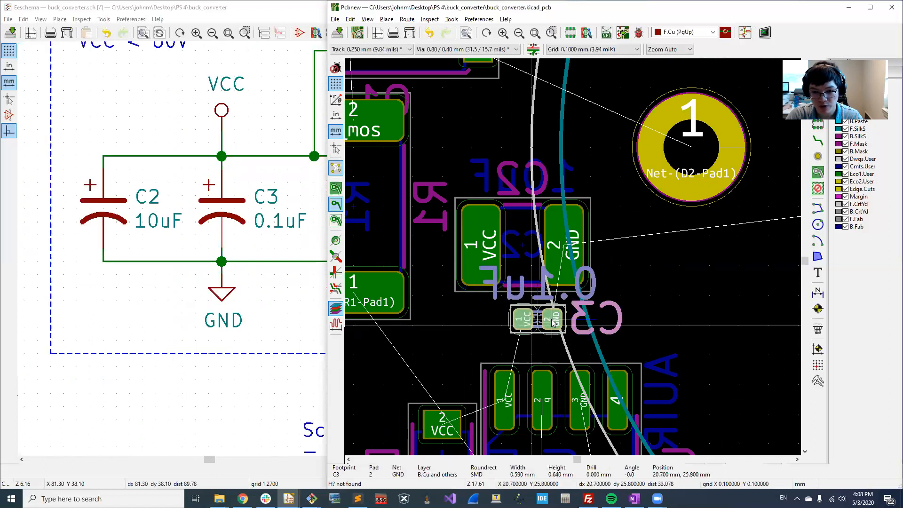
{"action": "left_click", "coordinate": [499, 325]}
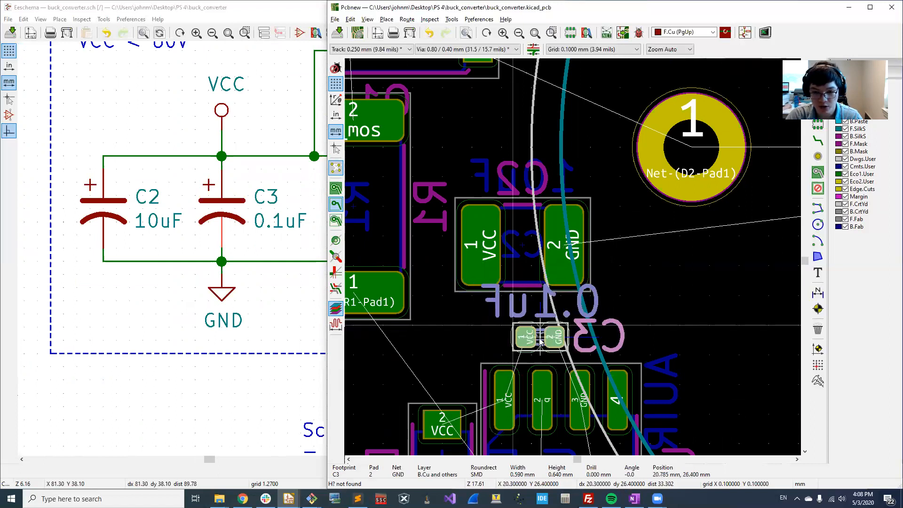
{"action": "left_click", "coordinate": [540, 342]}
Move capacitor C2 right and down on the 0.1 mm grid so it sits centred just above C3
{"action": "left_click", "coordinate": [532, 249]}
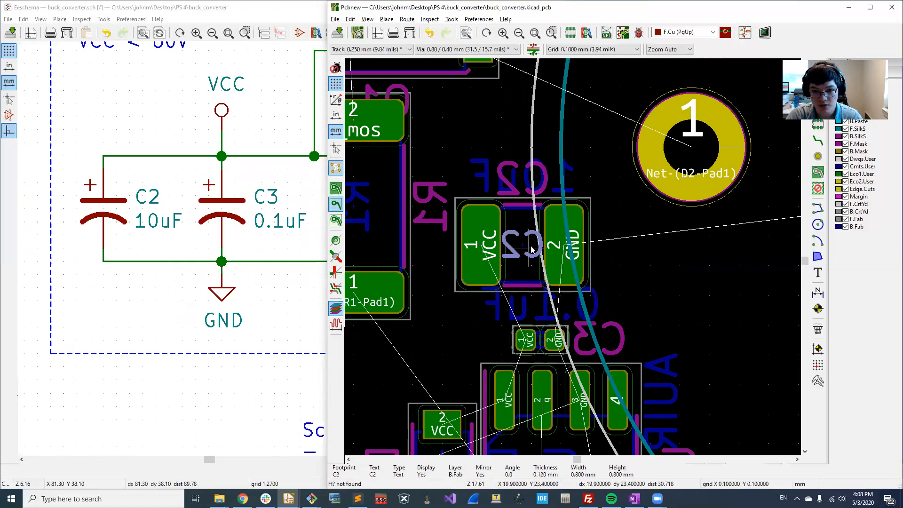
{"action": "left_click", "coordinate": [555, 265]}
{"action": "left_click_drag", "start_coordinate": [524, 248], "coordinate": [578, 246]}
{"action": "left_click", "coordinate": [560, 245]}
{"action": "left_click", "coordinate": [562, 244]}
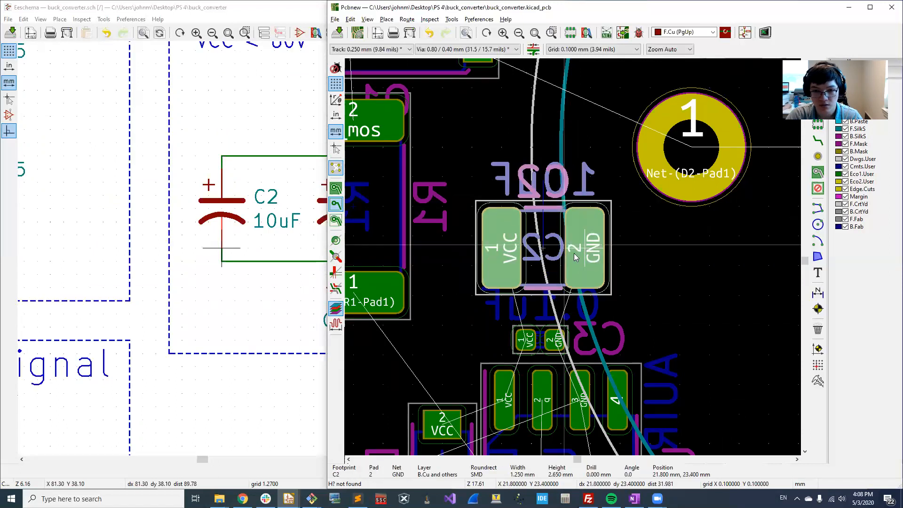
{"action": "left_click", "coordinate": [574, 246]}
{"action": "key", "text": "Escape"}
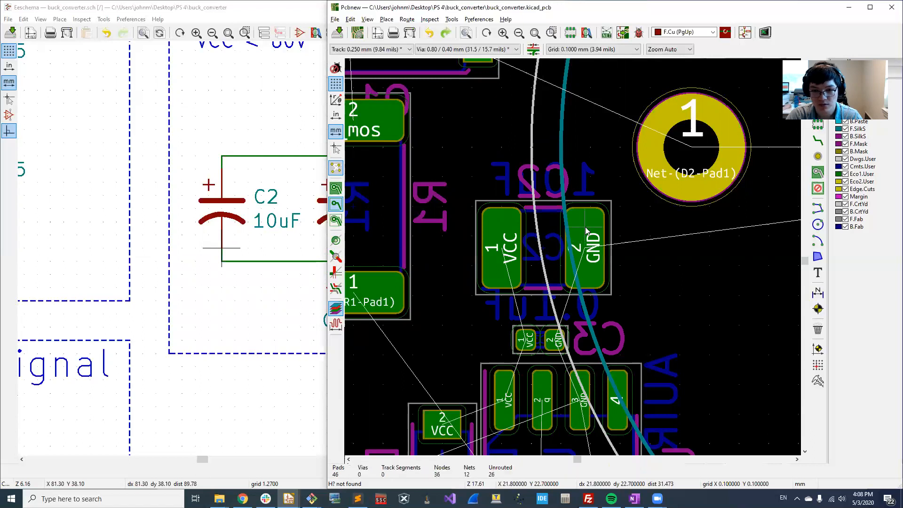
{"action": "left_click", "coordinate": [585, 235]}
{"action": "key", "text": "m"}
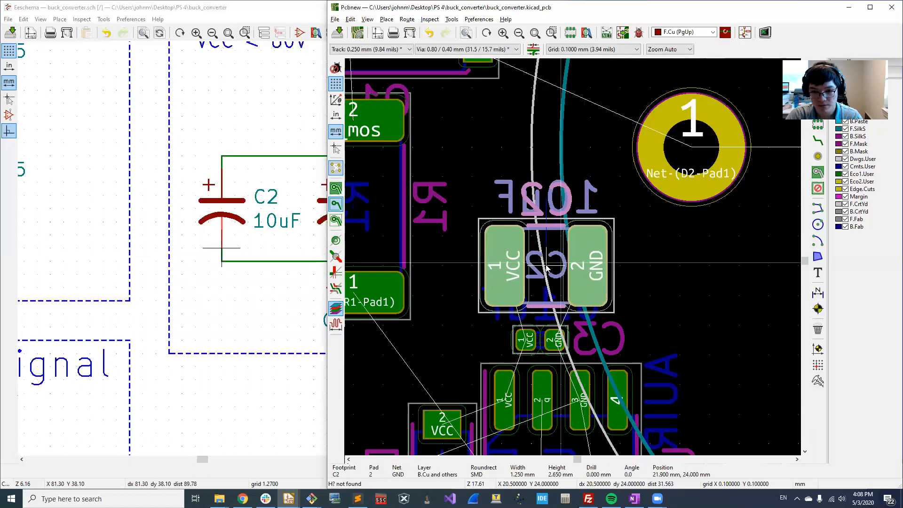
Rotate output capacitor C1 by 180° so its VOUT and GND pads line up with the matching screw terminals, and reposition it beside them
{"action": "scroll", "coordinate": [547, 268], "scroll_direction": "down", "scroll_amount": 7}
{"action": "scroll", "coordinate": [505, 241], "scroll_direction": "down", "scroll_amount": 2}
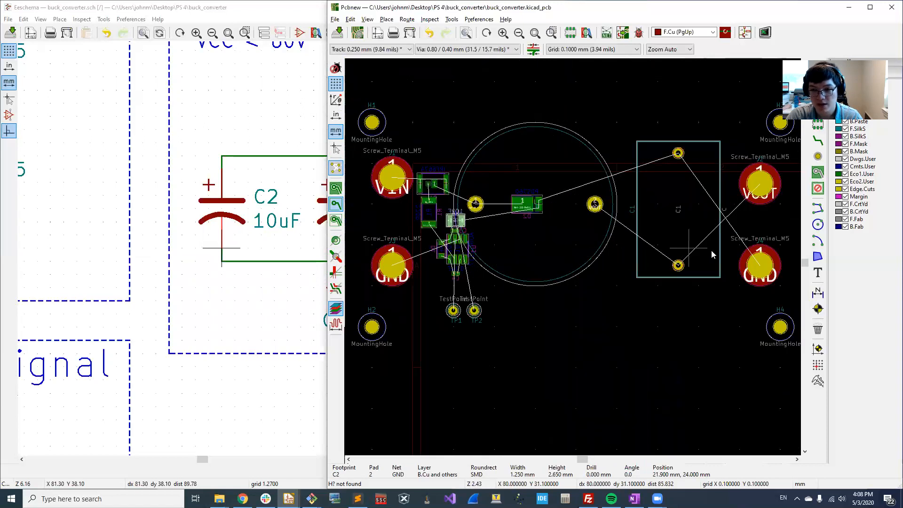
{"action": "middle_click_drag", "start_coordinate": [696, 231], "coordinate": [504, 244]}
{"action": "scroll", "coordinate": [570, 235], "scroll_direction": "up", "scroll_amount": 5}
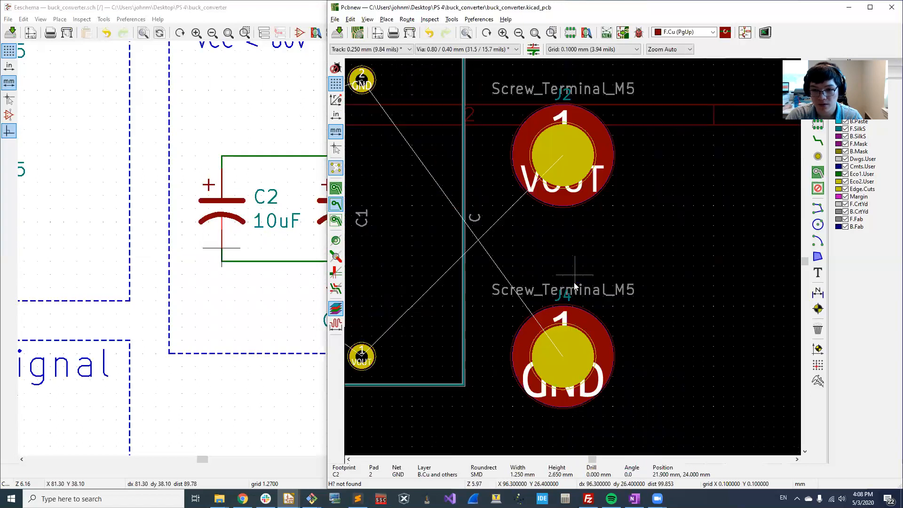
{"action": "middle_click_drag", "start_coordinate": [605, 354], "coordinate": [573, 258]}
{"action": "scroll", "coordinate": [574, 258], "scroll_direction": "down", "scroll_amount": 5}
{"action": "left_click", "coordinate": [503, 205]}
{"action": "key", "text": "r"}
{"action": "key", "text": "r"}
{"action": "key", "text": "r"}
{"action": "key", "text": "r"}
{"action": "left_click_drag", "start_coordinate": [469, 308], "coordinate": [466, 196]}
Set the grid to 5.0000 mm and move C1 onto it
{"action": "right_click", "coordinate": [490, 195]}
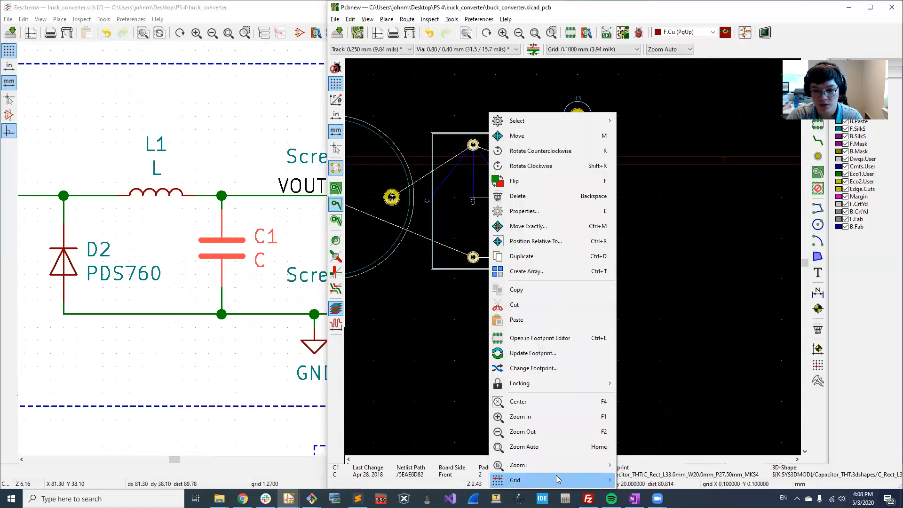
{"action": "mouse_move", "coordinate": [557, 480]}
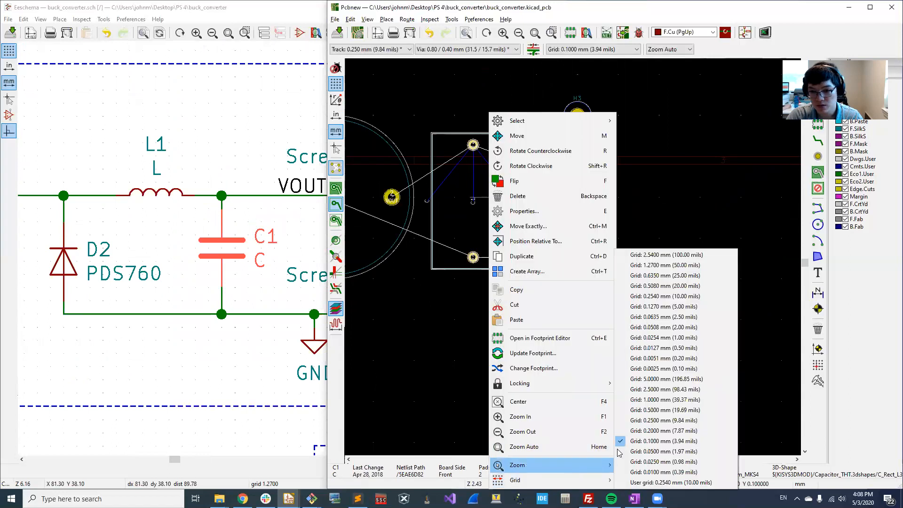
{"action": "left_click", "coordinate": [684, 379]}
{"action": "mouse_move", "coordinate": [472, 146]}
{"action": "left_mouse_down"}
{"action": "mouse_move", "coordinate": [476, 158]}
{"action": "mouse_move", "coordinate": [458, 159]}
{"action": "mouse_move", "coordinate": [472, 153]}
{"action": "left_mouse_up"}
Set the grid to 2.5000 mm and move C1 between the inductor and the output terminals, with its VOUT pad at X 72.5, Y 10 mm
{"action": "right_click", "coordinate": [487, 222]}
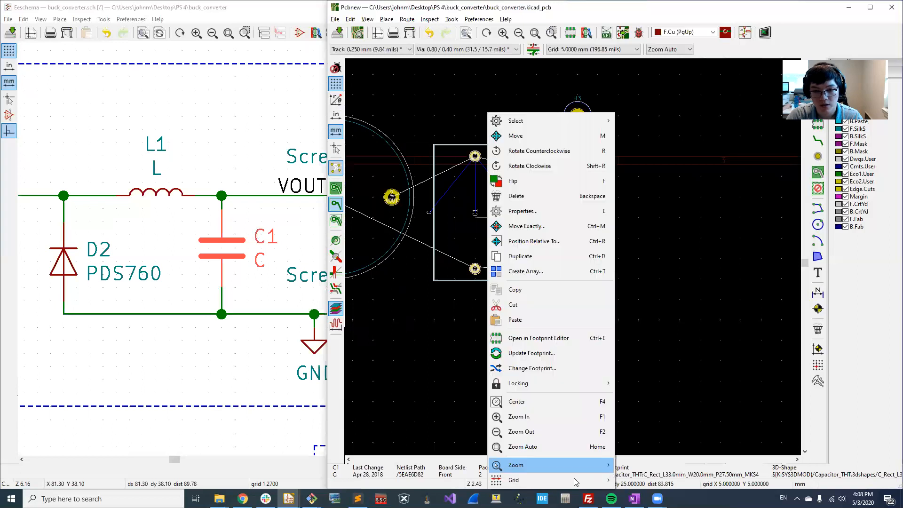
{"action": "mouse_move", "coordinate": [573, 484]}
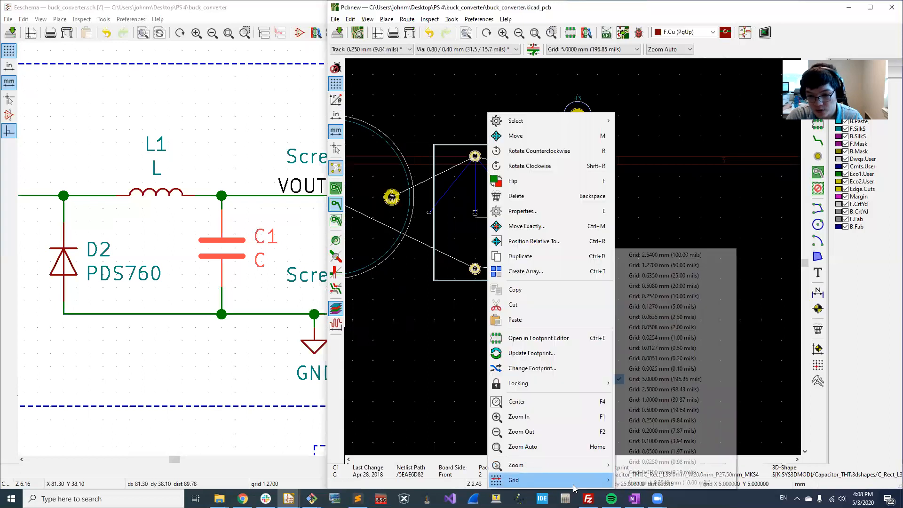
{"action": "left_click", "coordinate": [684, 389]}
{"action": "left_click_drag", "start_coordinate": [463, 205], "coordinate": [468, 158]}
{"action": "left_click", "coordinate": [468, 158]}
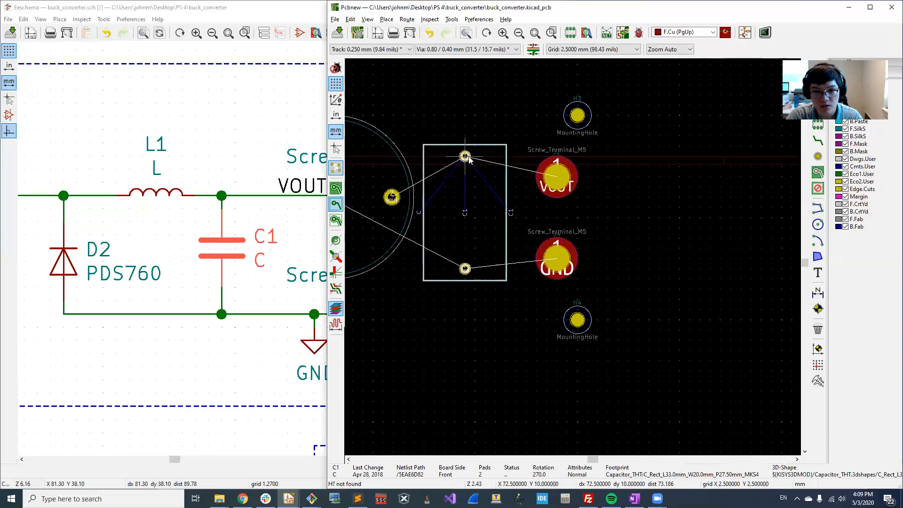
Review the component placement across the board and make Edge.Cuts the active layer for the board outline
{"action": "middle_click_drag", "start_coordinate": [538, 159], "coordinate": [654, 171]}
{"action": "middle_click_drag", "start_coordinate": [522, 226], "coordinate": [662, 225]}
{"action": "scroll", "coordinate": [487, 190], "scroll_direction": "up", "scroll_amount": 2}
{"action": "scroll", "coordinate": [573, 258], "scroll_direction": "down", "scroll_amount": 3}
{"action": "middle_click_drag", "start_coordinate": [590, 262], "coordinate": [554, 244]}
{"action": "scroll", "coordinate": [693, 304], "scroll_direction": "up", "scroll_amount": 3}
{"action": "scroll", "coordinate": [579, 252], "scroll_direction": "down", "scroll_amount": 1}
{"action": "middle_click_drag", "start_coordinate": [598, 272], "coordinate": [720, 339]}
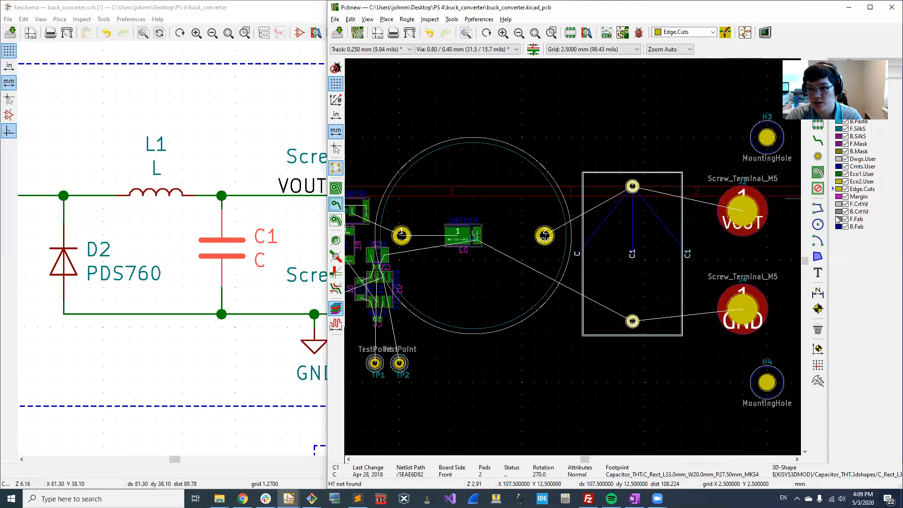
{"action": "middle_click_drag", "start_coordinate": [711, 234], "coordinate": [590, 346]}
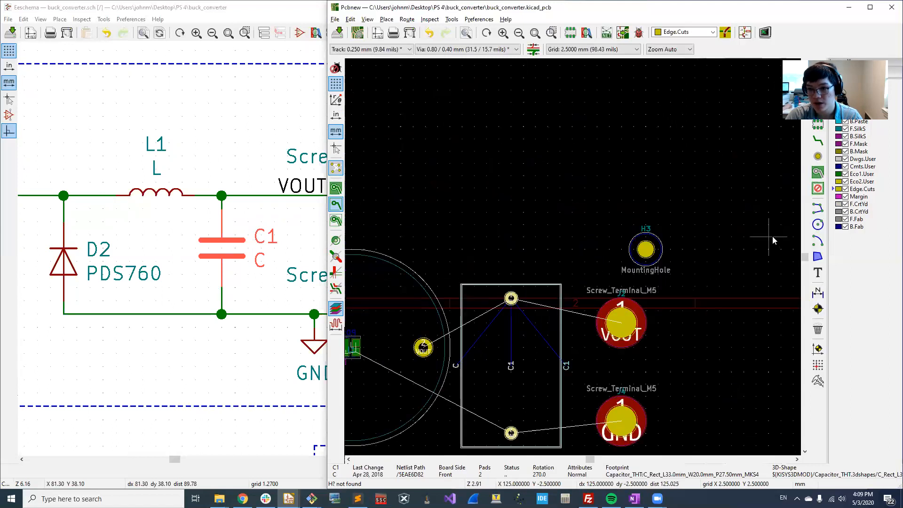
{"action": "left_click", "coordinate": [822, 241]}
{"action": "scroll", "coordinate": [646, 249], "scroll_direction": "up", "scroll_amount": 8}
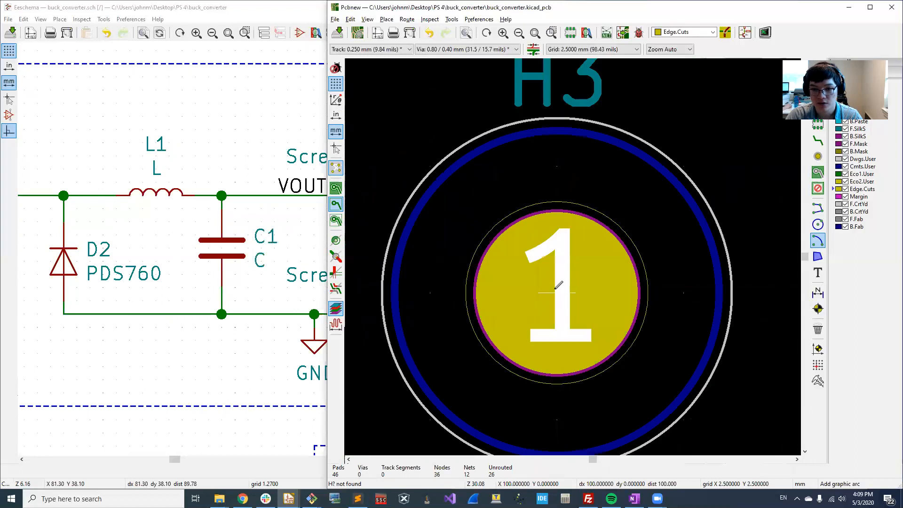
{"action": "left_click", "coordinate": [559, 286]}
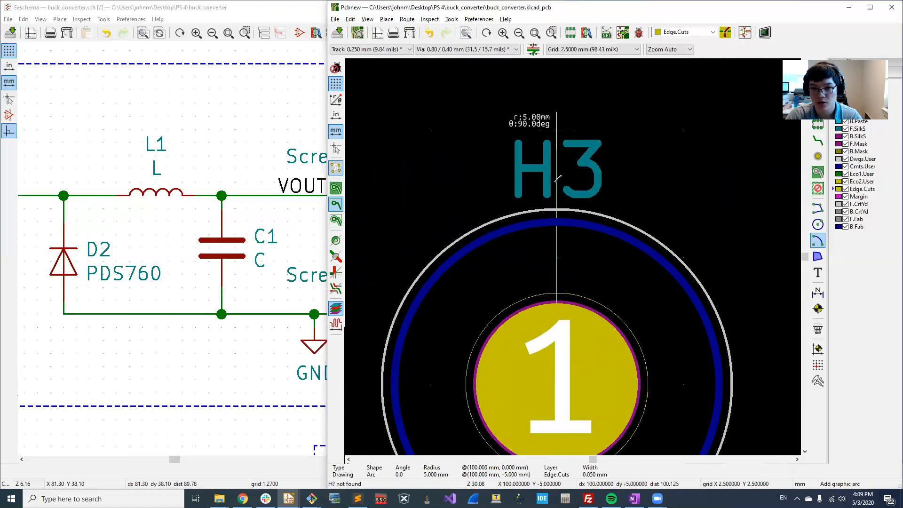
{"action": "scroll", "coordinate": [705, 390], "scroll_direction": "down", "scroll_amount": 3}
{"action": "left_click", "coordinate": [521, 206]}
{"action": "key", "text": "Escape"}
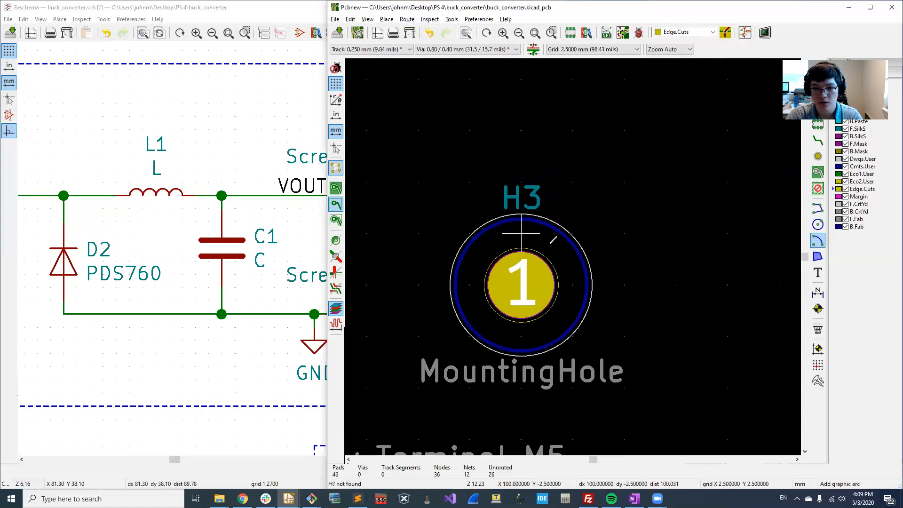
{"action": "left_click", "coordinate": [522, 284]}
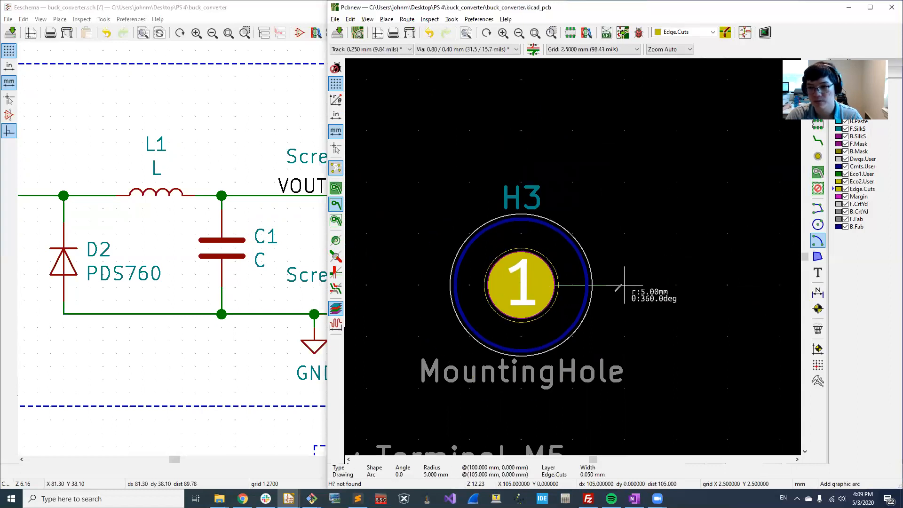
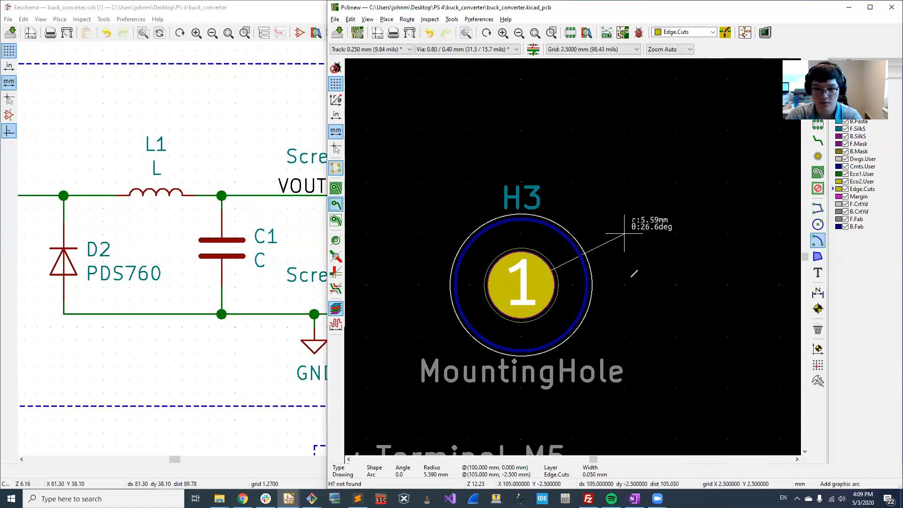
{"action": "left_click", "coordinate": [624, 284]}
{"action": "key", "text": "Escape"}
{"action": "key", "text": "Escape"}
Set the grid to 0.2000 mm
{"action": "right_click", "coordinate": [684, 279]}
{"action": "mouse_move", "coordinate": [742, 400]}
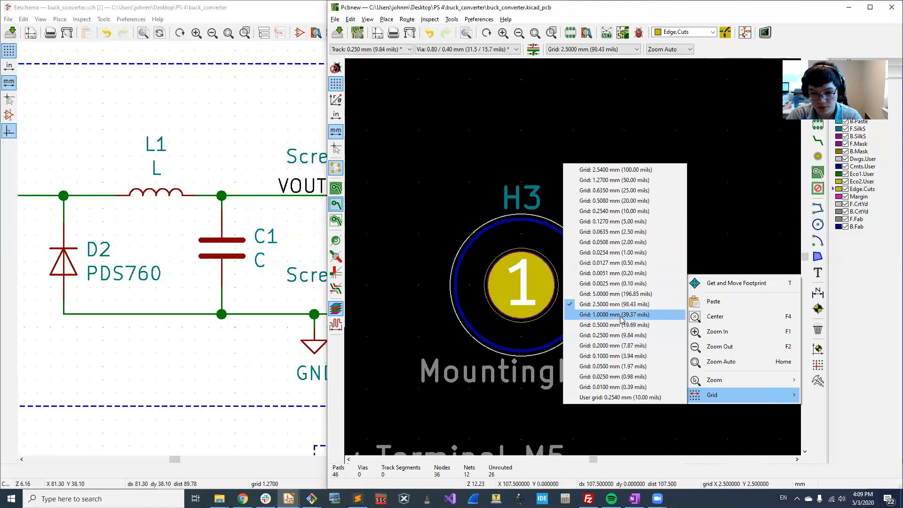
{"action": "left_click", "coordinate": [610, 346]}
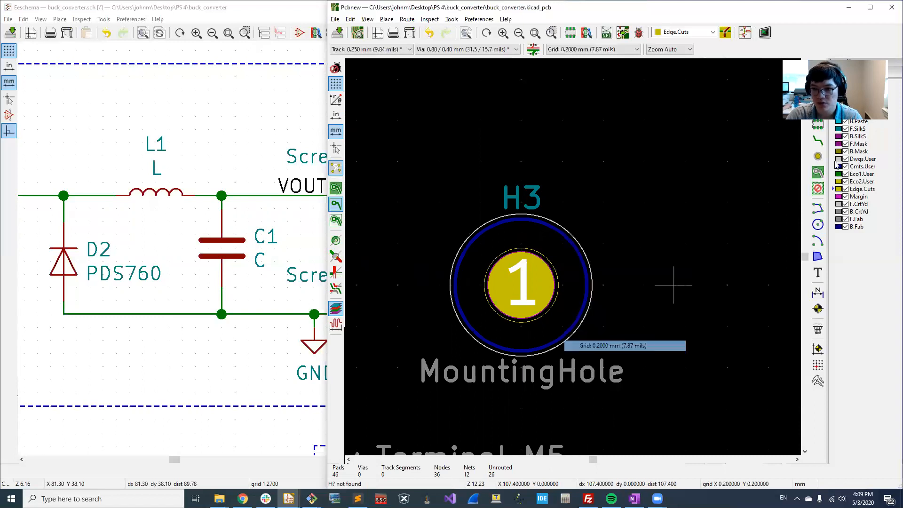
Set the grid to 1.0000 mm and draw the right Edge.Cuts line from (104, -4) past H3 to (104, 54) beyond H4
{"action": "left_click", "coordinate": [819, 210]}
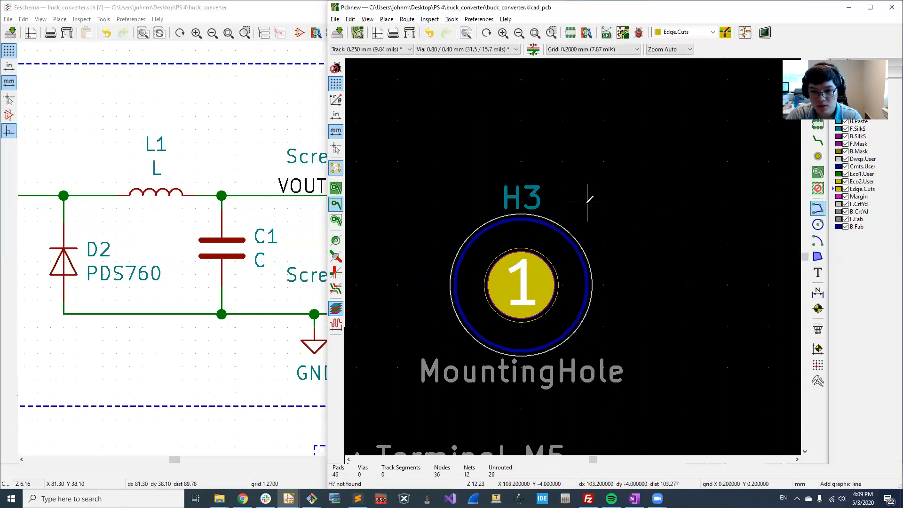
{"action": "right_click", "coordinate": [595, 220]}
{"action": "mouse_move", "coordinate": [625, 325]}
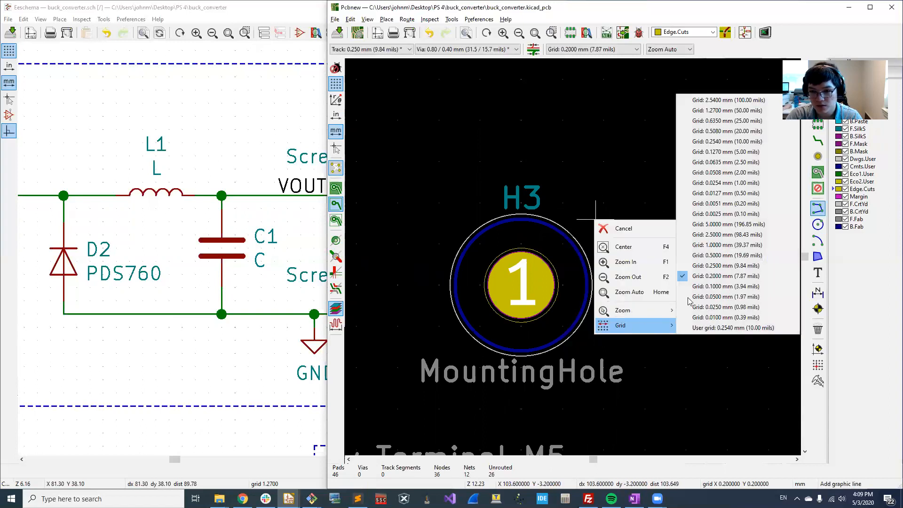
{"action": "left_click", "coordinate": [737, 245]}
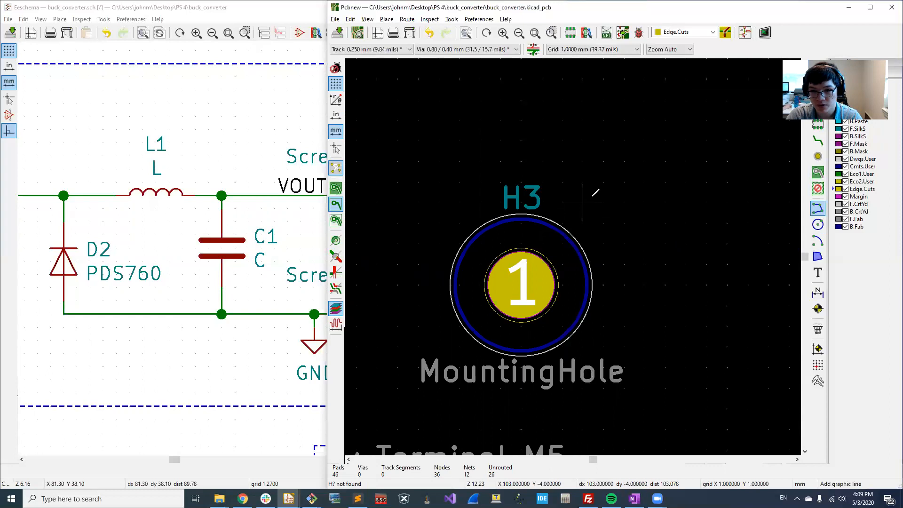
{"action": "left_click", "coordinate": [603, 202]}
{"action": "scroll", "coordinate": [601, 221], "scroll_direction": "down", "scroll_amount": 5}
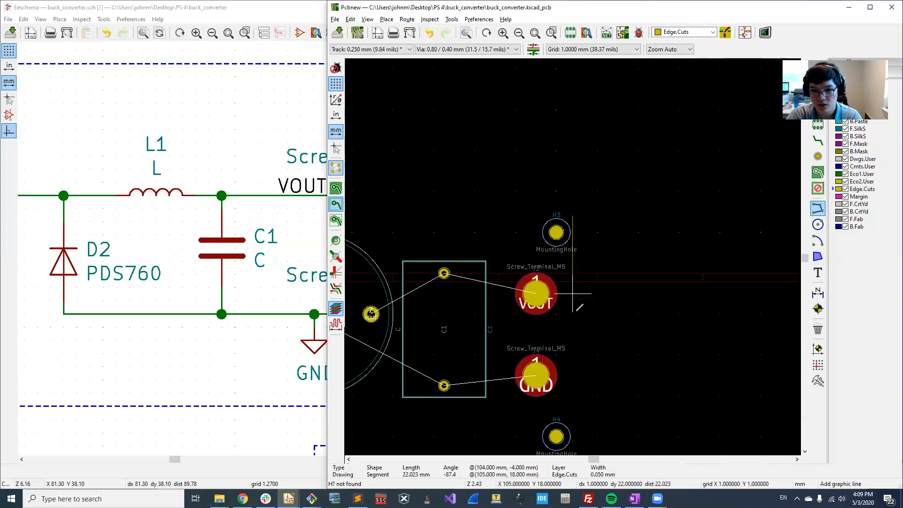
{"action": "middle_click_drag", "start_coordinate": [578, 375], "coordinate": [598, 253]}
{"action": "scroll", "coordinate": [592, 320], "scroll_direction": "up", "scroll_amount": 3}
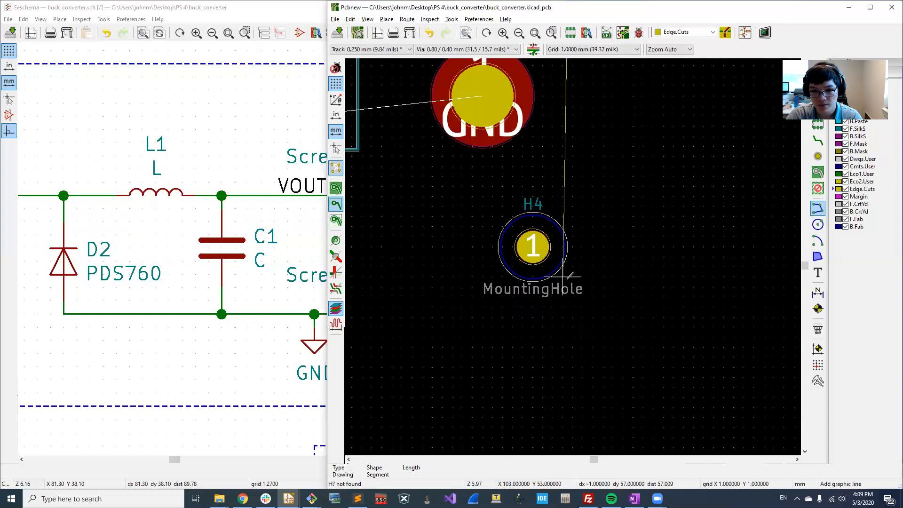
{"action": "left_click", "coordinate": [573, 285]}
Continue the board outline below H2 to (-4, 54) and up past H1 to the corner at (-4, -4)
{"action": "scroll", "coordinate": [373, 289], "scroll_direction": "down", "scroll_amount": 3}
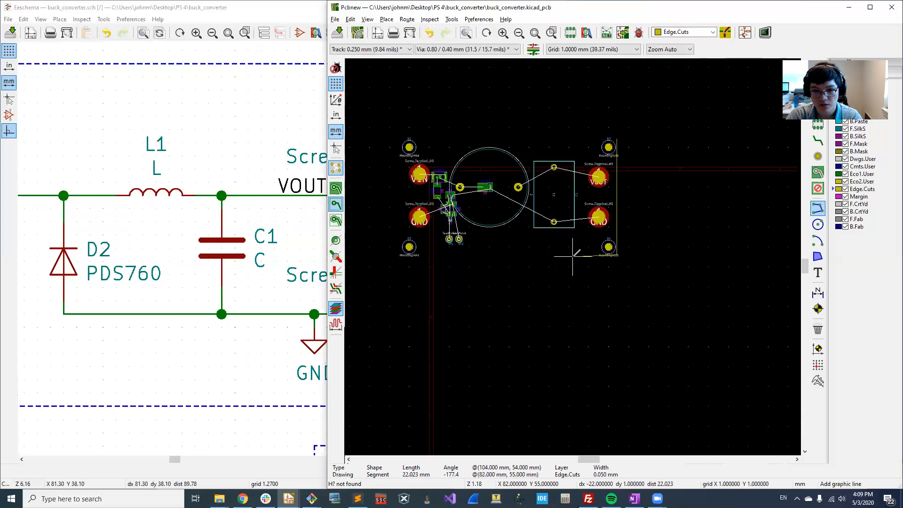
{"action": "scroll", "coordinate": [383, 259], "scroll_direction": "up", "scroll_amount": 3}
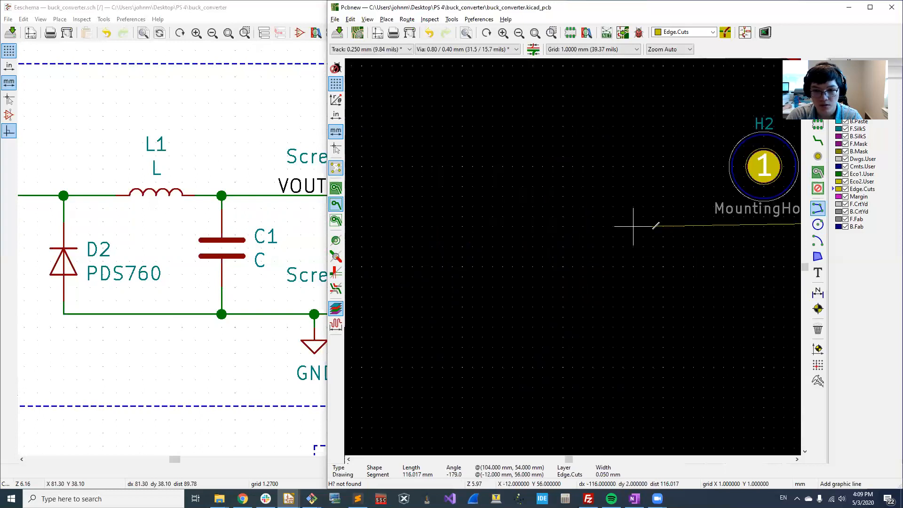
{"action": "left_click", "coordinate": [723, 207]}
{"action": "scroll", "coordinate": [724, 207], "scroll_direction": "down", "scroll_amount": 4}
{"action": "scroll", "coordinate": [571, 169], "scroll_direction": "up", "scroll_amount": 8}
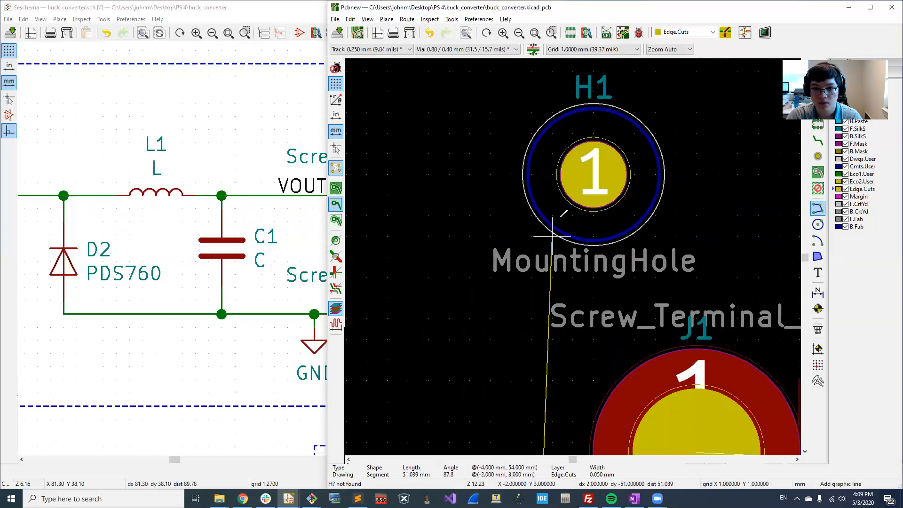
{"action": "left_click", "coordinate": [511, 106]}
Close the board outline with a top edge line from (-4, -4) to the starting corner near H3 at (104, -4)
{"action": "scroll", "coordinate": [512, 106], "scroll_direction": "down", "scroll_amount": 8}
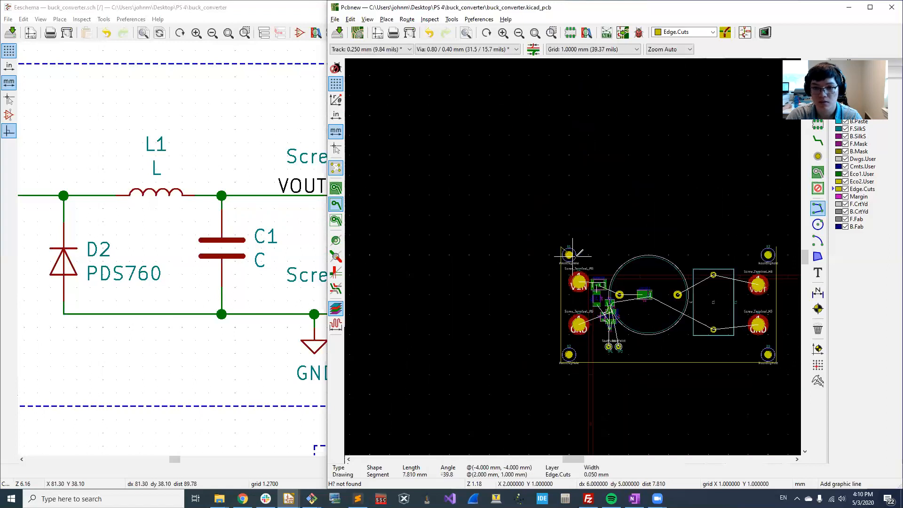
{"action": "scroll", "coordinate": [749, 252], "scroll_direction": "up", "scroll_amount": 8}
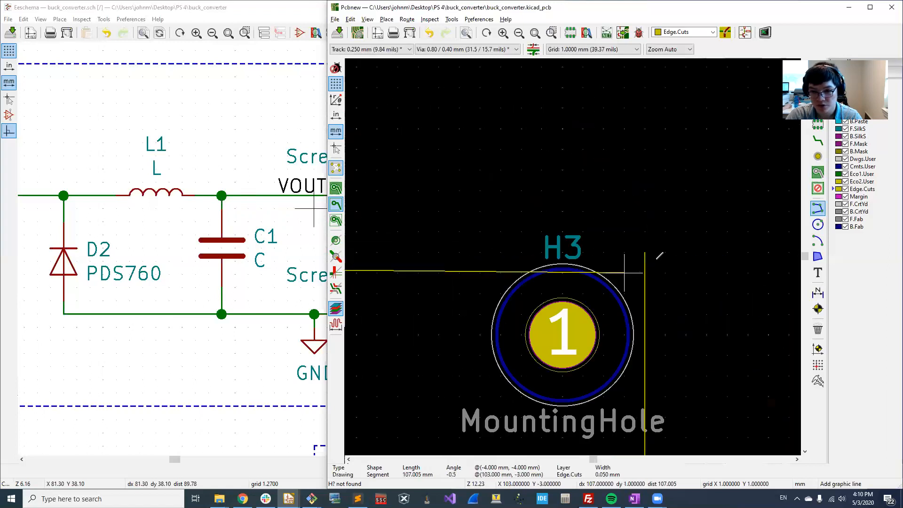
{"action": "scroll", "coordinate": [746, 312], "scroll_direction": "down", "scroll_amount": 3}
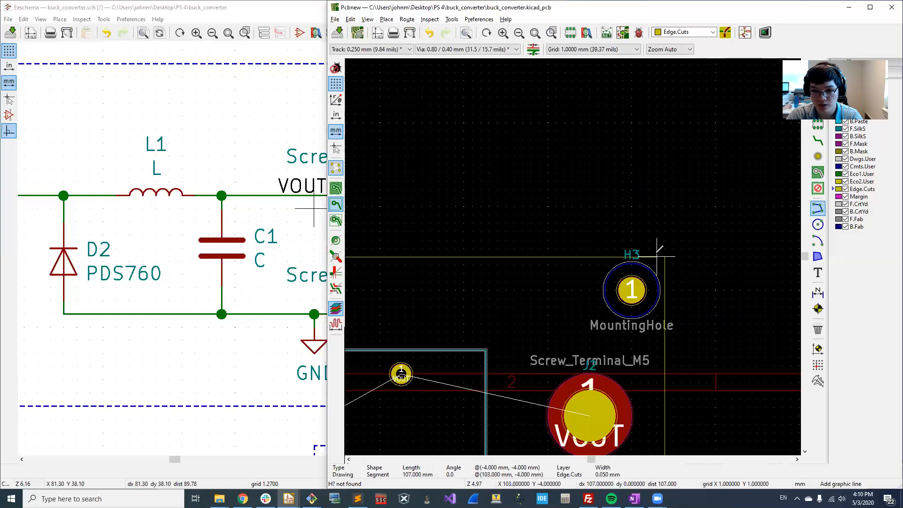
{"action": "left_click", "coordinate": [665, 257]}
{"action": "key", "text": "Escape"}
{"action": "key", "text": "Escape"}
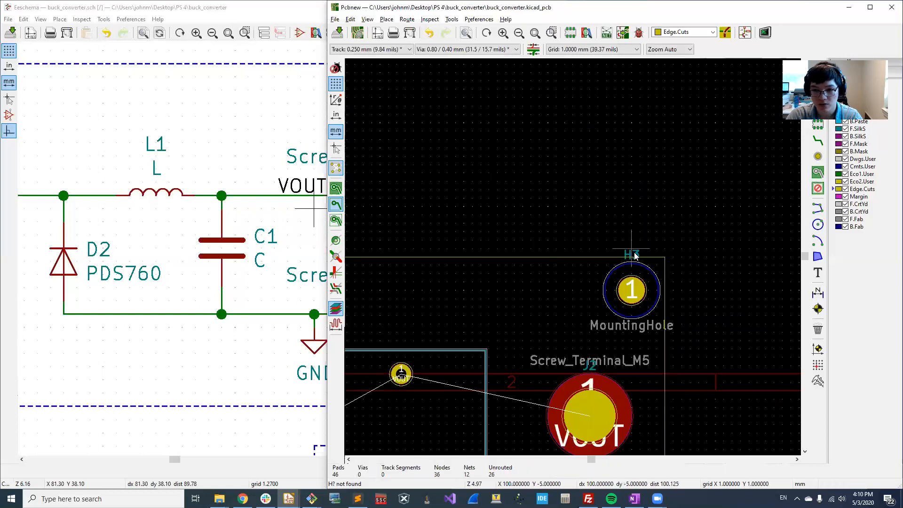
Hide the F.SilkS reference text of mounting holes H3 and H4
{"action": "double_click", "coordinate": [635, 254]}
{"action": "left_click", "coordinate": [442, 215]}
{"action": "left_click", "coordinate": [445, 315]}
{"action": "scroll", "coordinate": [605, 362], "scroll_direction": "down", "scroll_amount": 2}
{"action": "scroll", "coordinate": [572, 258], "scroll_direction": "up", "scroll_amount": 2}
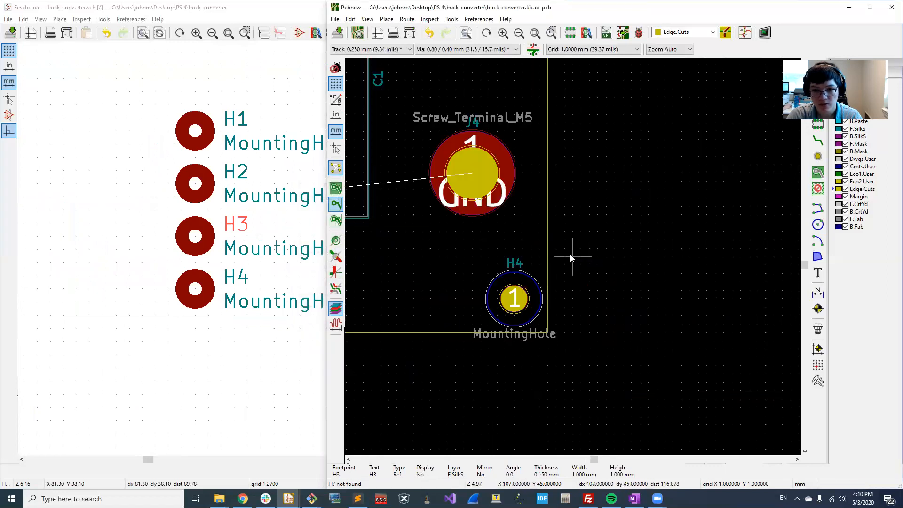
{"action": "double_click", "coordinate": [525, 266]}
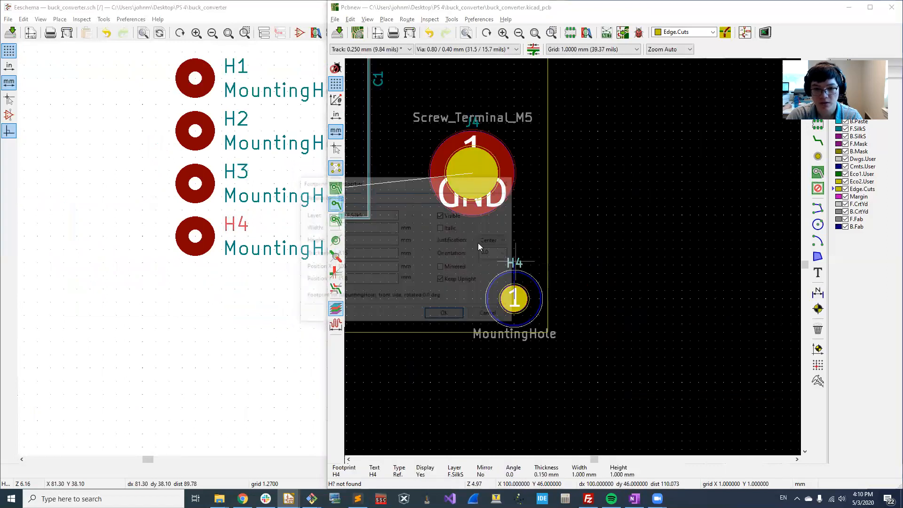
{"action": "left_click", "coordinate": [445, 316]}
{"action": "scroll", "coordinate": [572, 257], "scroll_direction": "down", "scroll_amount": 3}
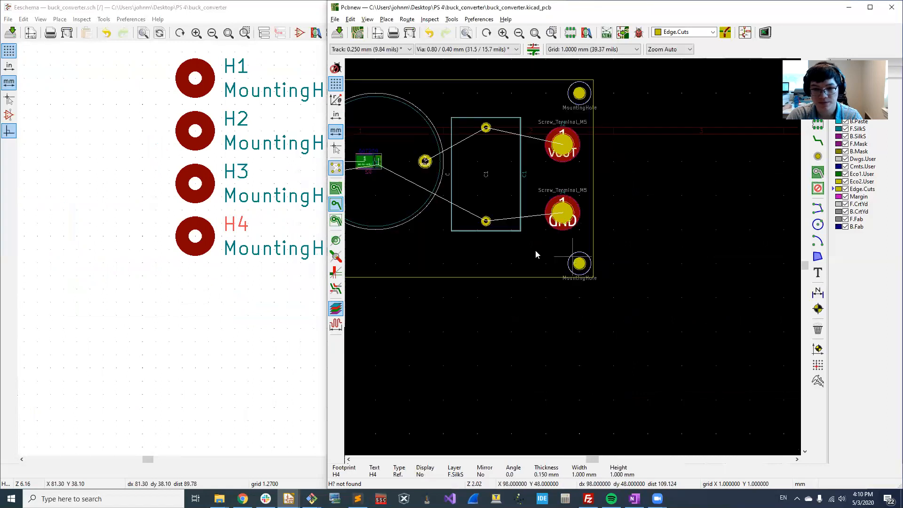
Hide the F.SilkS reference text of mounting hole H1
{"action": "scroll", "coordinate": [498, 221], "scroll_direction": "up", "scroll_amount": 4}
{"action": "left_click", "coordinate": [569, 111]}
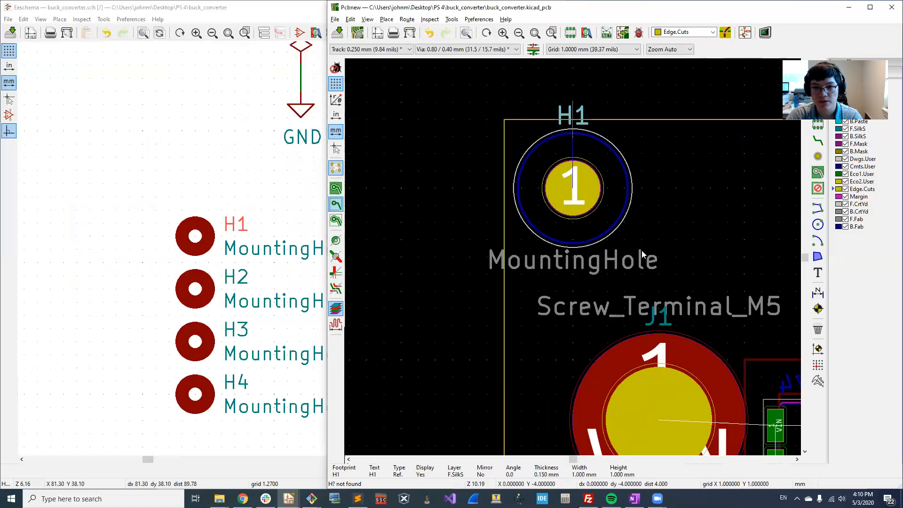
{"action": "key", "text": "e"}
{"action": "left_click", "coordinate": [442, 215]}
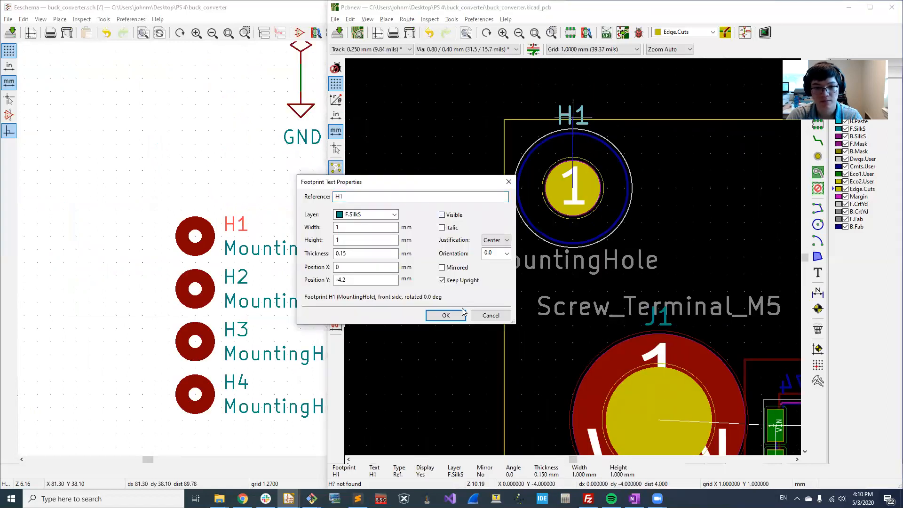
{"action": "left_click", "coordinate": [446, 315]}
Hide the F.SilkS reference text of mounting hole H2
{"action": "scroll", "coordinate": [573, 259], "scroll_direction": "down", "scroll_amount": 4}
{"action": "scroll", "coordinate": [573, 259], "scroll_direction": "up", "scroll_amount": 2}
{"action": "scroll", "coordinate": [573, 260], "scroll_direction": "up", "scroll_amount": 5}
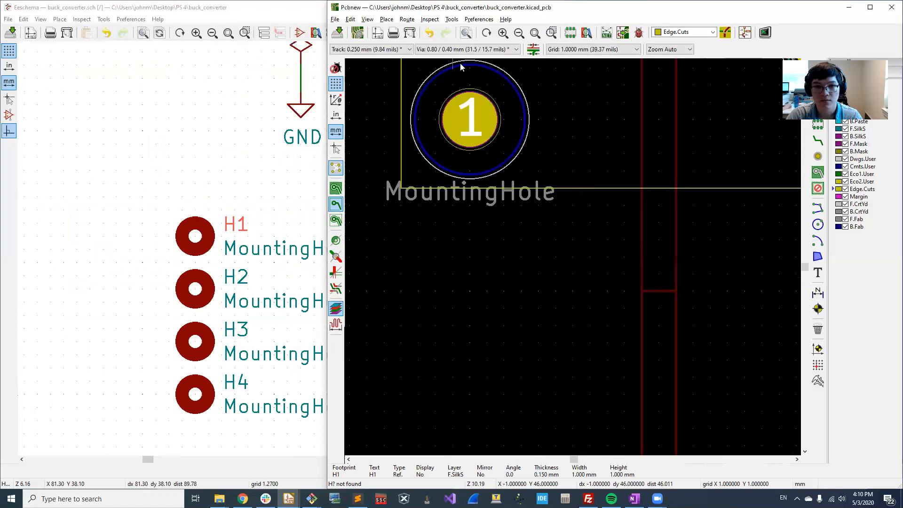
{"action": "scroll", "coordinate": [573, 260], "scroll_direction": "down", "scroll_amount": 1}
{"action": "left_click", "coordinate": [578, 242]}
{"action": "key", "text": "e"}
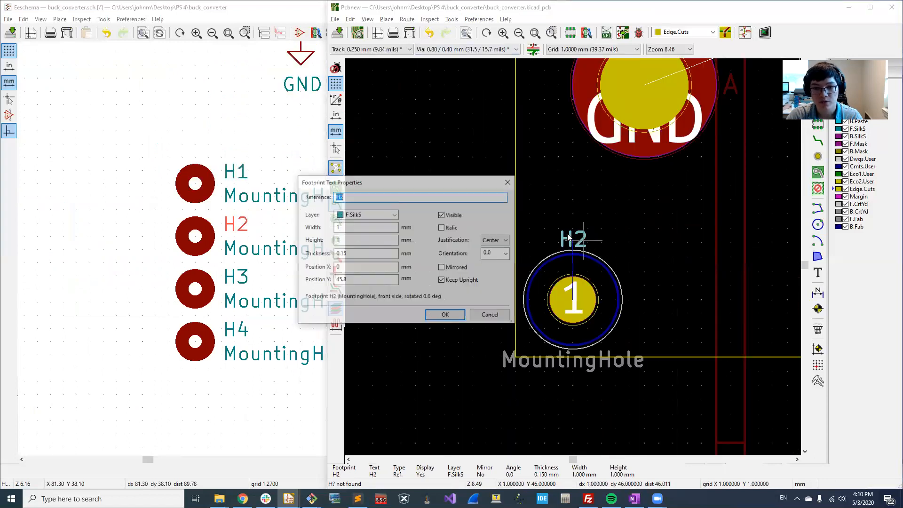
{"action": "left_click", "coordinate": [442, 214]}
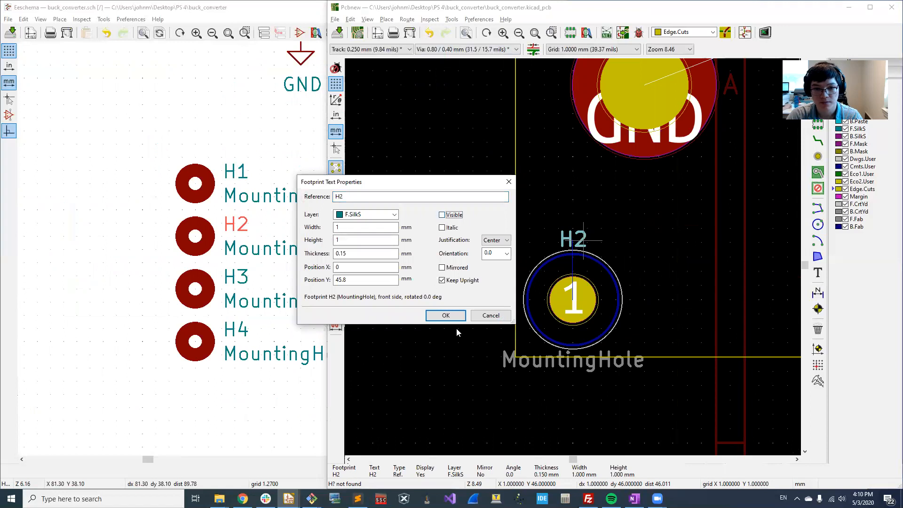
{"action": "left_click", "coordinate": [447, 315]}
Open the board in the 3D Viewer and inspect its top side and the components on its underside
{"action": "scroll", "coordinate": [630, 259], "scroll_direction": "down", "scroll_amount": 7}
{"action": "middle_click_drag", "start_coordinate": [686, 228], "coordinate": [595, 281]}
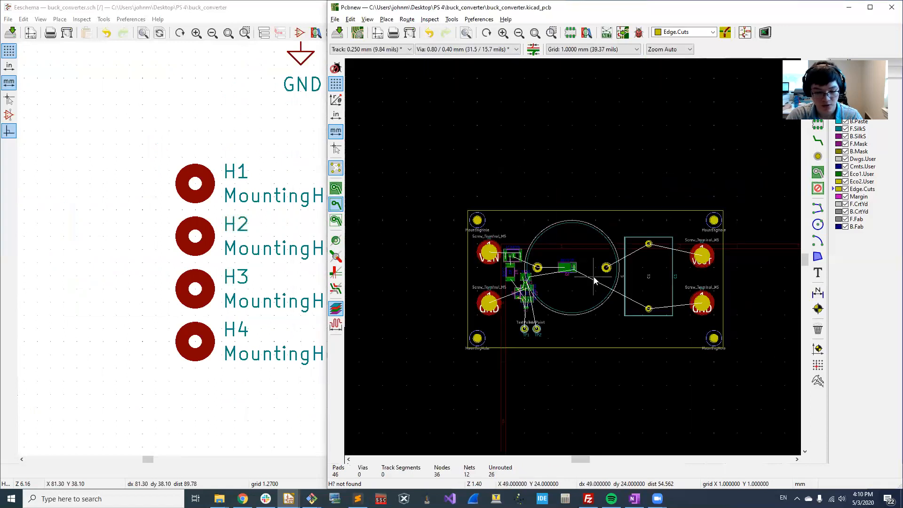
{"action": "key", "text": "alt+3"}
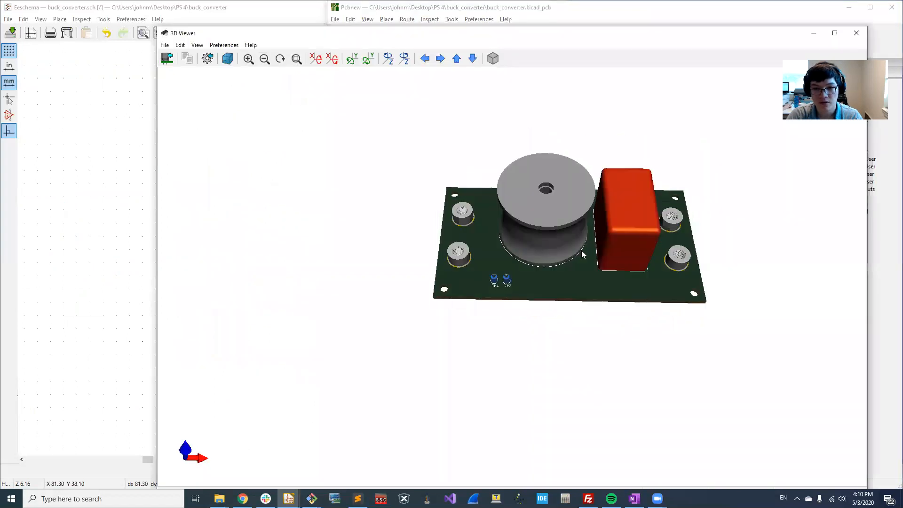
{"action": "middle_click_drag", "start_coordinate": [611, 209], "coordinate": [576, 271]}
{"action": "left_click_drag", "start_coordinate": [521, 343], "coordinate": [445, 136]}
{"action": "scroll", "coordinate": [492, 343], "scroll_direction": "up", "scroll_amount": 8}
{"action": "left_click_drag", "start_coordinate": [492, 343], "coordinate": [602, 352]}
{"action": "scroll", "coordinate": [517, 306], "scroll_direction": "down", "scroll_amount": 3}
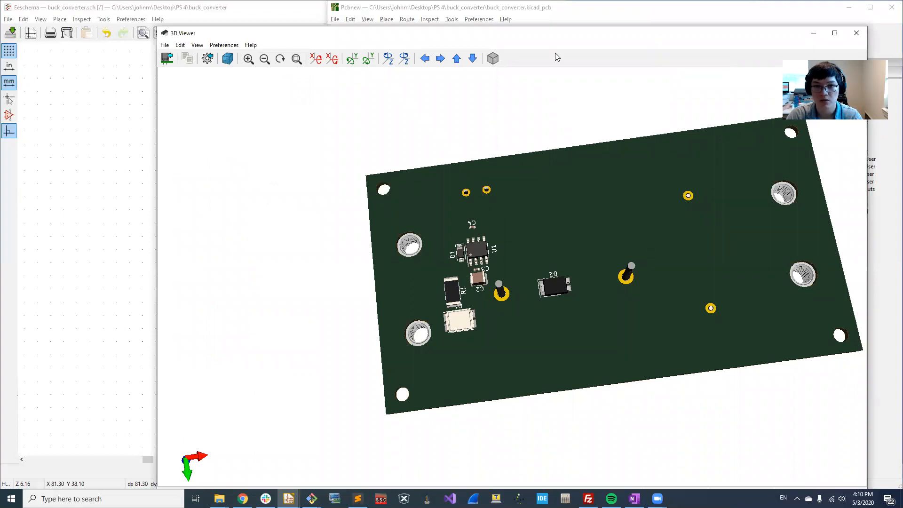
Return to the PCB layout and move U1 together with D1, C2, C3 and C4 slightly down and right, closer to the test points
{"action": "left_click", "coordinate": [555, 15]}
{"action": "scroll", "coordinate": [511, 300], "scroll_direction": "up", "scroll_amount": 4}
{"action": "middle_click_drag", "start_coordinate": [708, 165], "coordinate": [654, 204]}
{"action": "scroll", "coordinate": [659, 205], "scroll_direction": "down", "scroll_amount": 3}
{"action": "scroll", "coordinate": [539, 277], "scroll_direction": "up", "scroll_amount": 3}
{"action": "scroll", "coordinate": [550, 196], "scroll_direction": "down", "scroll_amount": 2}
{"action": "left_click_drag", "start_coordinate": [487, 196], "coordinate": [661, 383]}
{"action": "left_click_drag", "start_coordinate": [597, 289], "coordinate": [618, 328]}
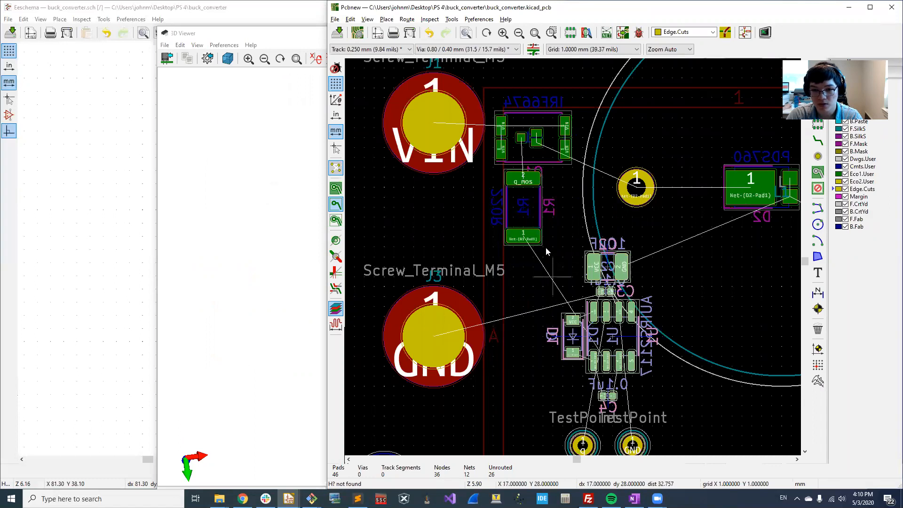
Move resistor R1 down away from Q1, and shift Q1 slightly right, farther from the VIN terminal
{"action": "left_click", "coordinate": [532, 217]}
{"action": "left_click_drag", "start_coordinate": [531, 217], "coordinate": [526, 247]}
{"action": "scroll", "coordinate": [574, 261], "scroll_direction": "down", "scroll_amount": 3}
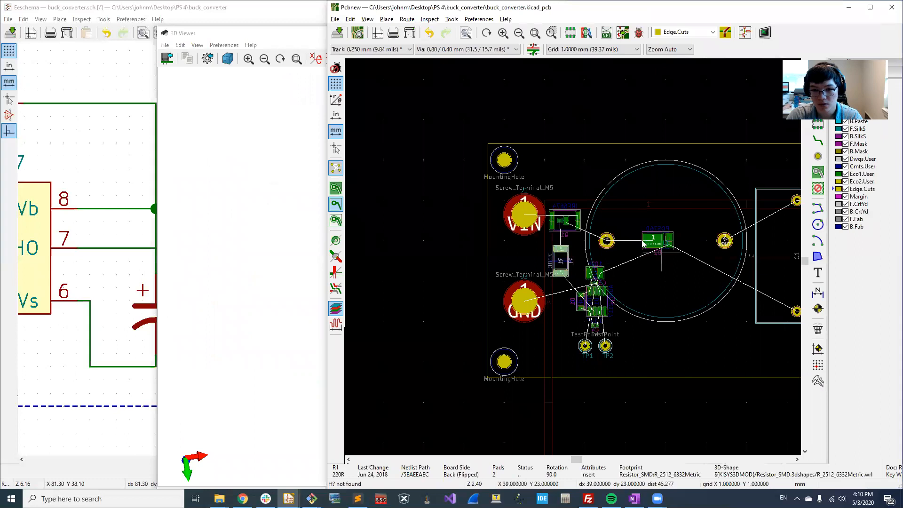
{"action": "scroll", "coordinate": [573, 261], "scroll_direction": "up", "scroll_amount": 5}
{"action": "scroll", "coordinate": [573, 261], "scroll_direction": "down", "scroll_amount": 2}
{"action": "left_click", "coordinate": [573, 261]}
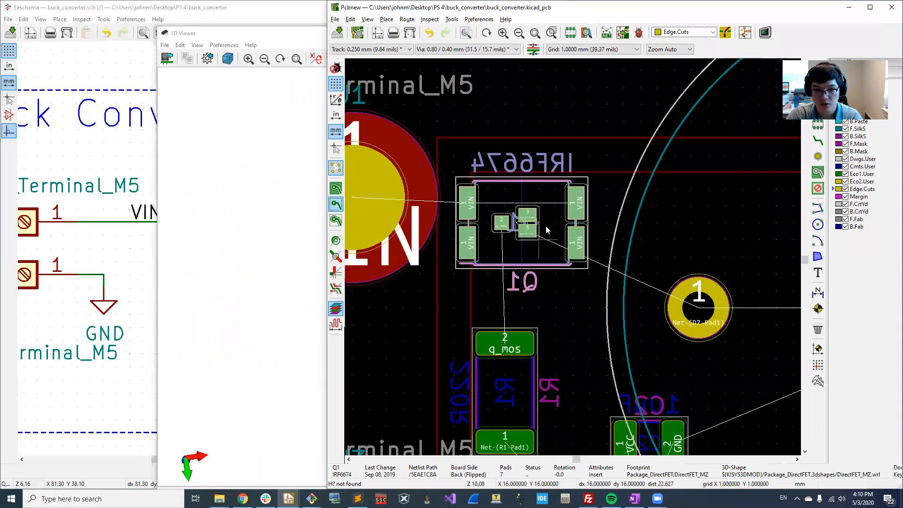
{"action": "scroll", "coordinate": [574, 261], "scroll_direction": "down", "scroll_amount": 2}
{"action": "scroll", "coordinate": [573, 261], "scroll_direction": "down", "scroll_amount": 3}
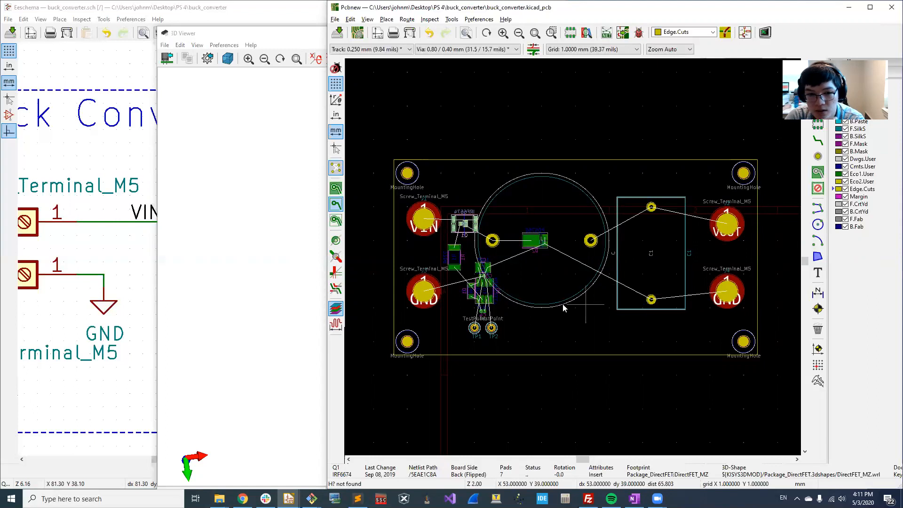
Move test point TP2 right, away from TP1, to (28, 46) mm
{"action": "scroll", "coordinate": [492, 349], "scroll_direction": "up", "scroll_amount": 2}
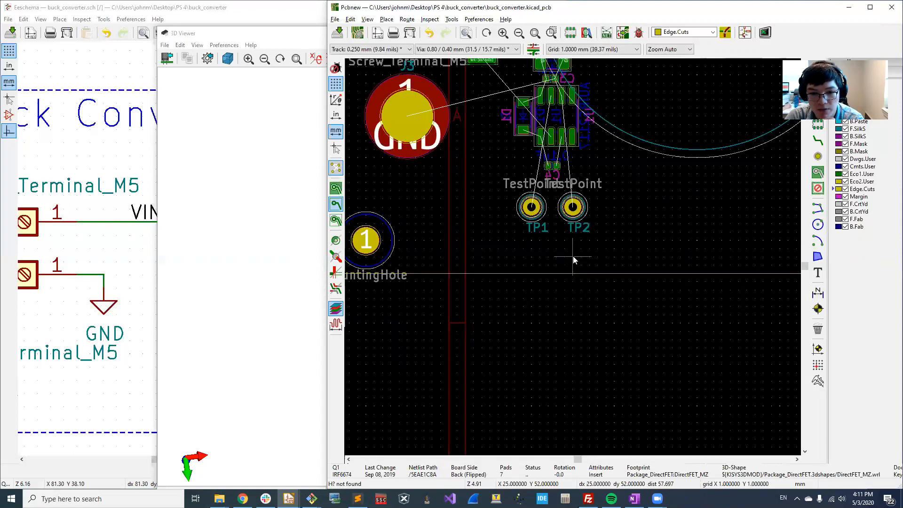
{"action": "left_click", "coordinate": [576, 210]}
{"action": "left_click_drag", "start_coordinate": [587, 207], "coordinate": [597, 207]}
{"action": "left_click", "coordinate": [622, 388]}
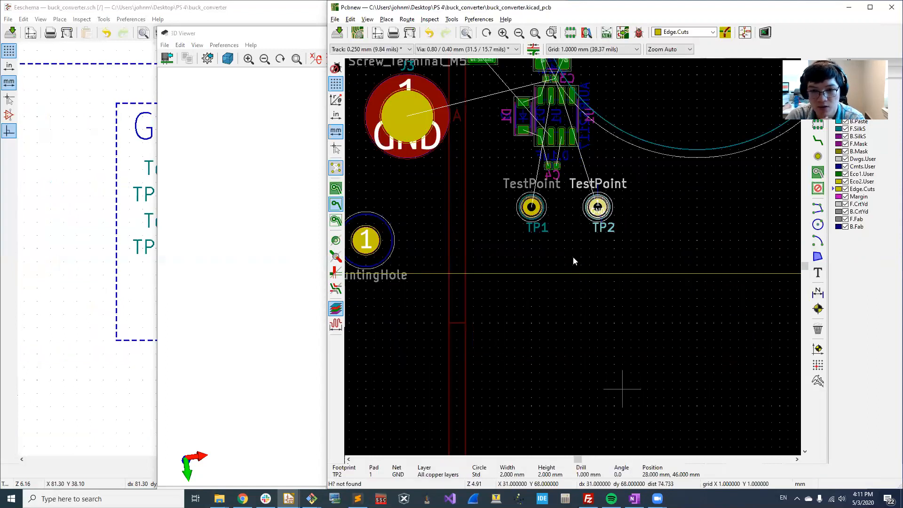
Shift capacitor C1 slightly right, toward the VOUT and GND screw terminals
{"action": "scroll", "coordinate": [536, 225], "scroll_direction": "down", "scroll_amount": 3}
{"action": "middle_click_drag", "start_coordinate": [557, 178], "coordinate": [533, 246]}
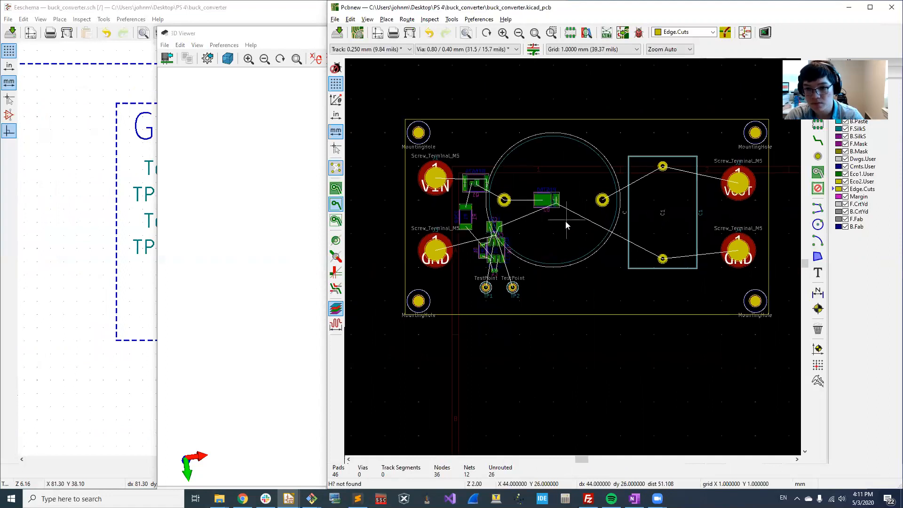
{"action": "left_click", "coordinate": [652, 215]}
{"action": "key", "text": "m"}
{"action": "left_click", "coordinate": [668, 167]}
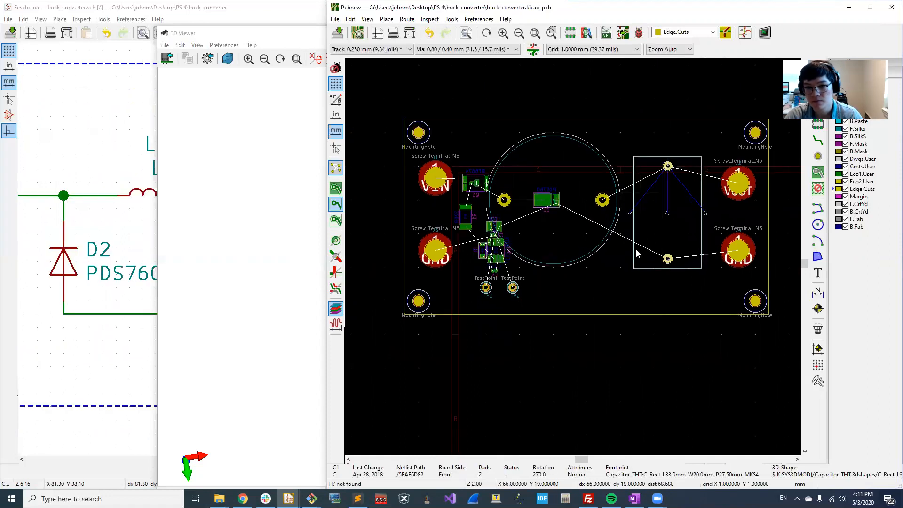
{"action": "left_click", "coordinate": [619, 359]}
Shift the PCB editor window left so that its layer list and drawing tools are in view
{"action": "scroll", "coordinate": [464, 225], "scroll_direction": "up", "scroll_amount": 4}
{"action": "scroll", "coordinate": [574, 260], "scroll_direction": "down", "scroll_amount": 4}
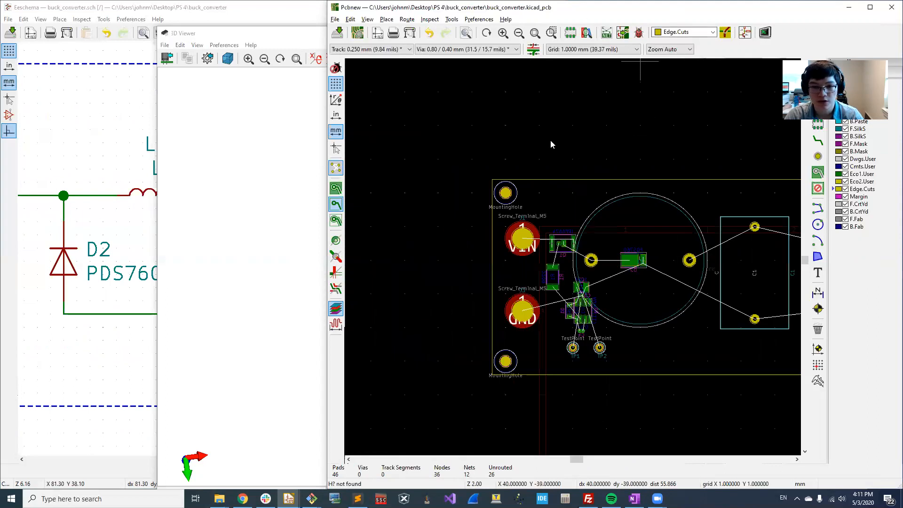
{"action": "left_click_drag", "start_coordinate": [640, 7], "coordinate": [553, 7]}
{"action": "scroll", "coordinate": [481, 277], "scroll_direction": "up", "scroll_amount": 4}
{"action": "scroll", "coordinate": [486, 257], "scroll_direction": "down", "scroll_amount": 4}
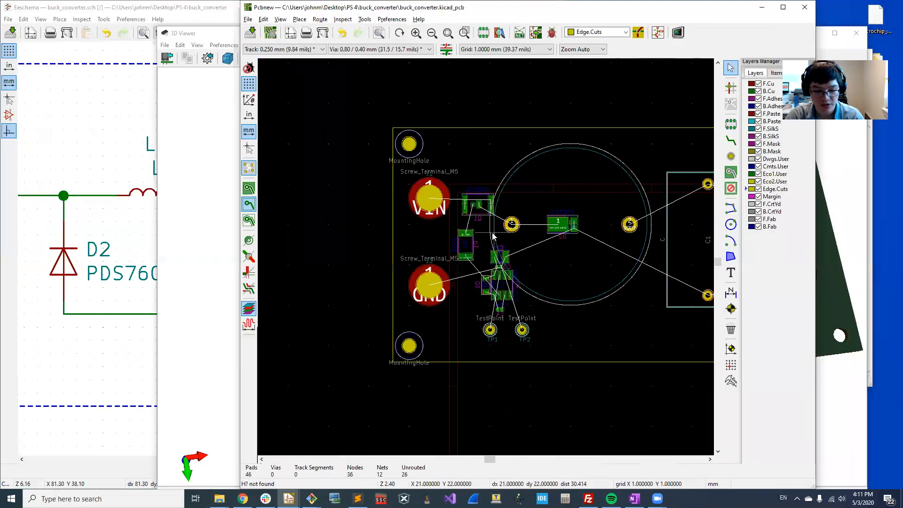
Try to route an F.Cu track from the VIN screw terminal J1
{"action": "left_click", "coordinate": [731, 140]}
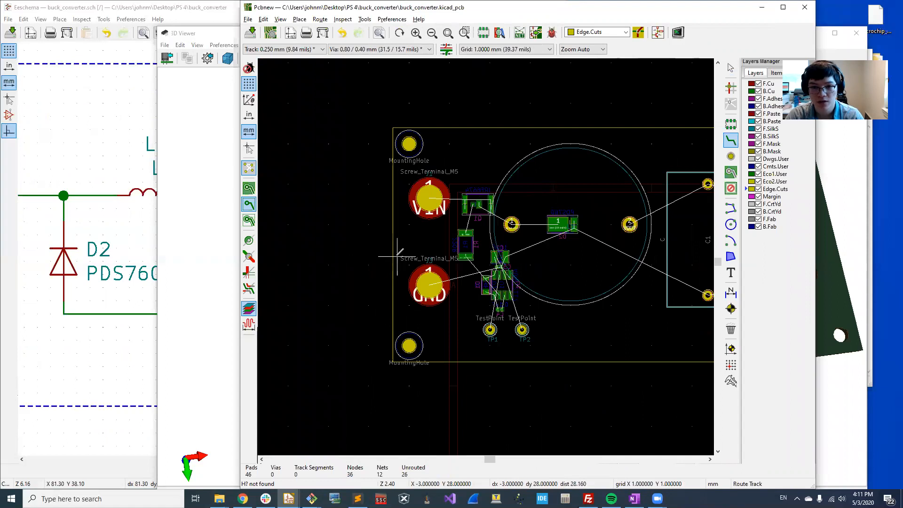
{"action": "scroll", "coordinate": [423, 258], "scroll_direction": "up", "scroll_amount": 3}
{"action": "scroll", "coordinate": [477, 262], "scroll_direction": "down", "scroll_amount": 2}
{"action": "left_click", "coordinate": [506, 288]}
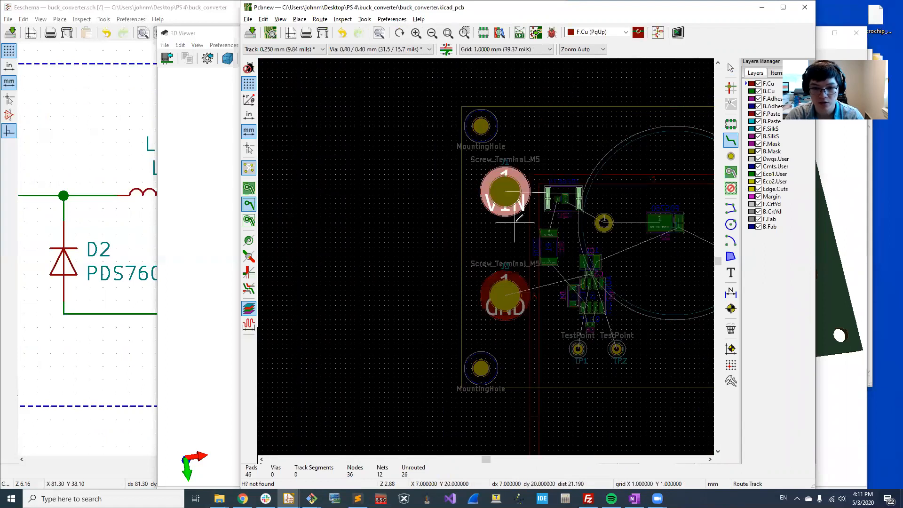
{"action": "key", "text": "Escape"}
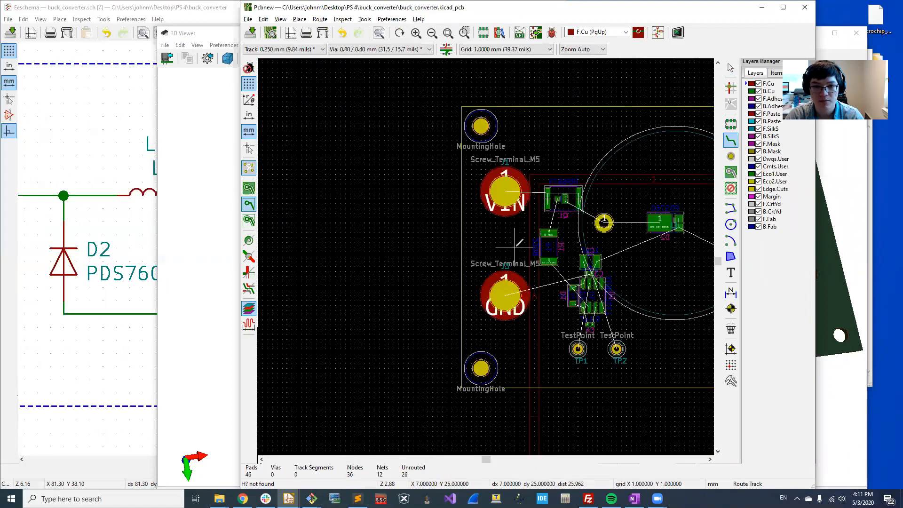
{"action": "left_click", "coordinate": [517, 191]}
{"action": "scroll", "coordinate": [583, 104], "scroll_direction": "up", "scroll_amount": 4}
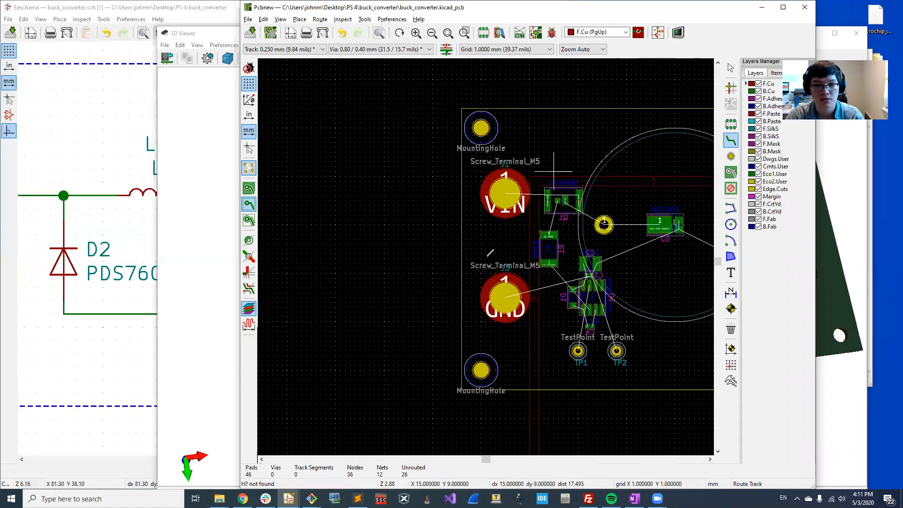
{"action": "scroll", "coordinate": [469, 300], "scroll_direction": "up", "scroll_amount": 1}
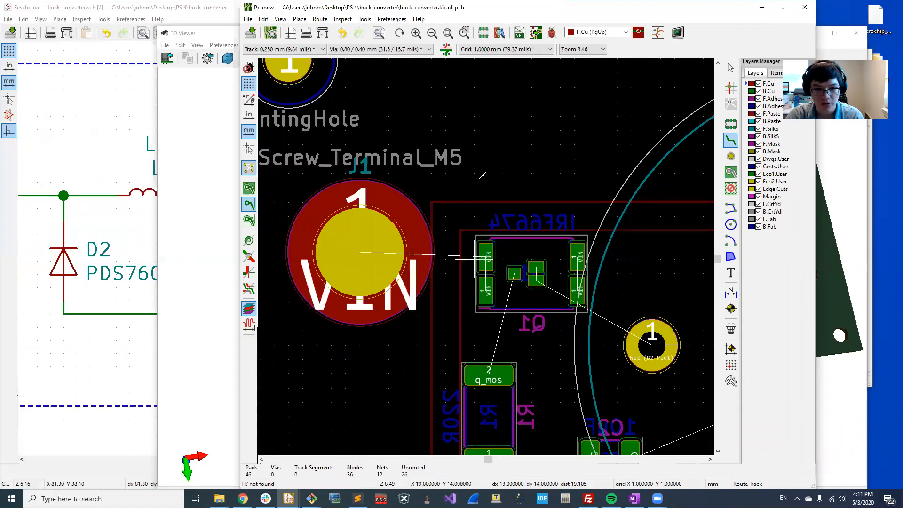
{"action": "scroll", "coordinate": [503, 172], "scroll_direction": "down", "scroll_amount": 5}
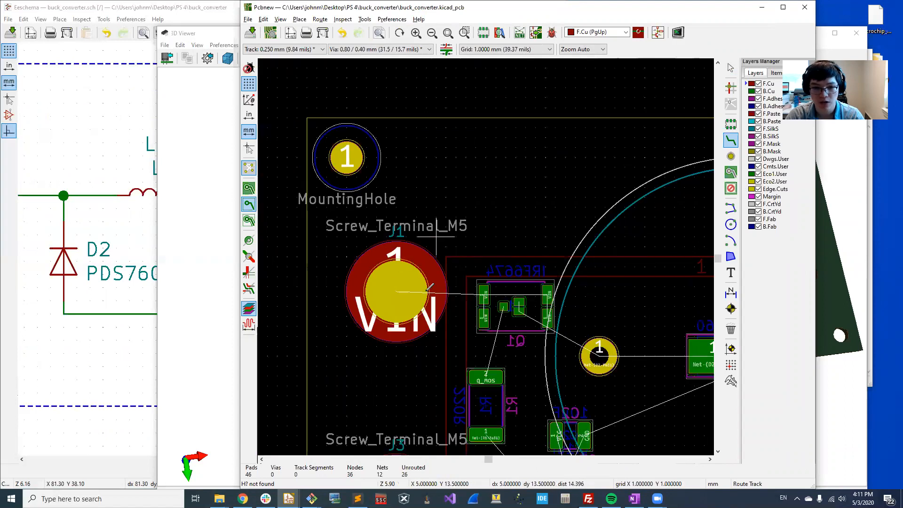
{"action": "scroll", "coordinate": [498, 274], "scroll_direction": "up", "scroll_amount": 5}
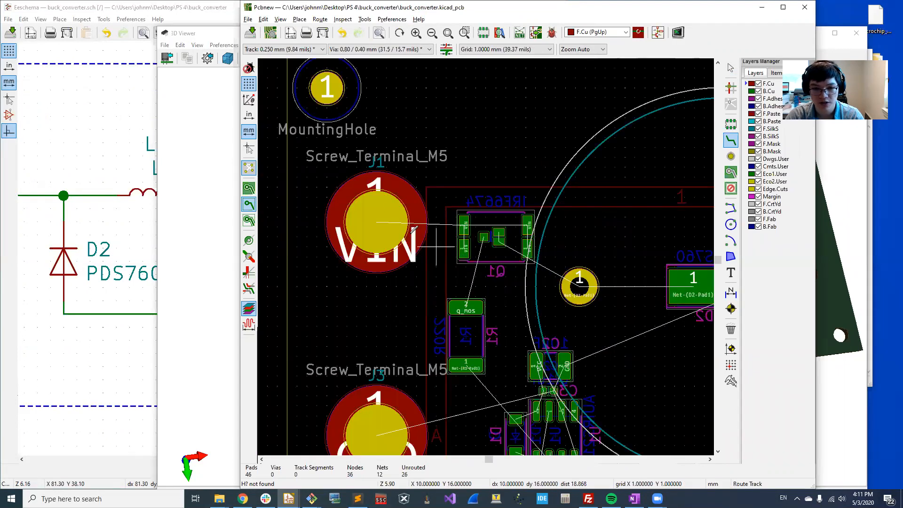
{"action": "left_click", "coordinate": [378, 220]}
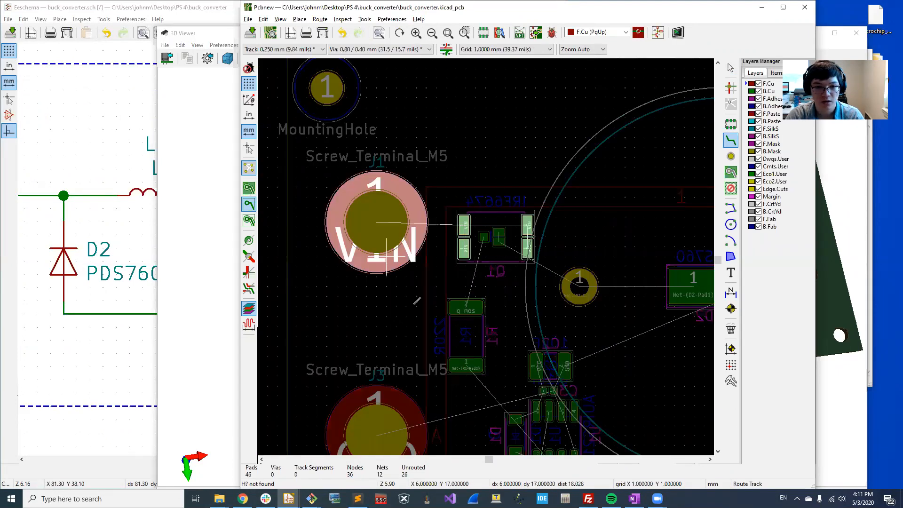
{"action": "key", "text": "Escape"}
{"action": "left_click", "coordinate": [422, 207]}
{"action": "key", "text": "Escape"}
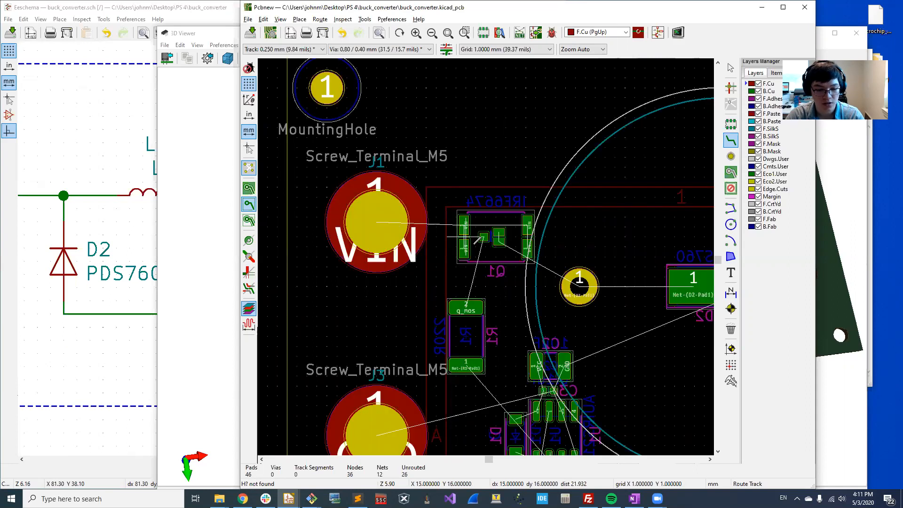
Try routing a B.Cu track from screw terminal J1, and return to F.Cu with the routing tool off
{"action": "key", "text": "Page_Down"}
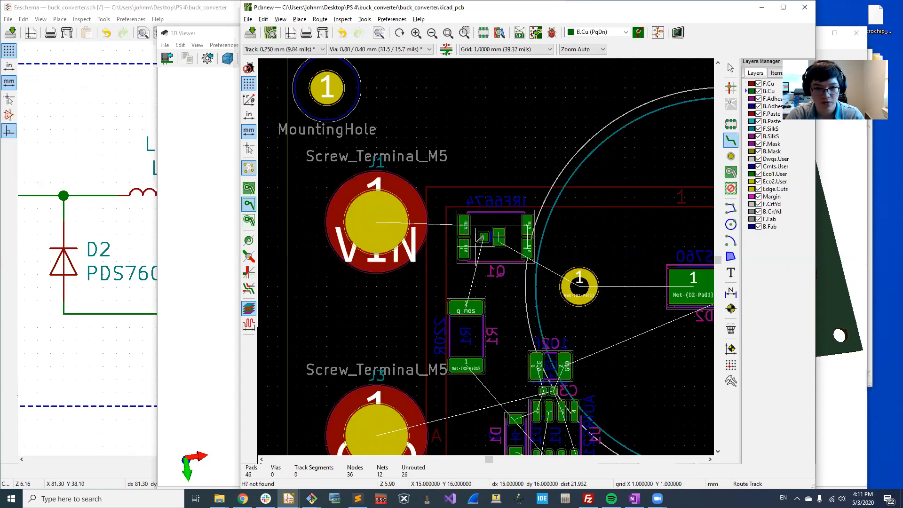
{"action": "left_click", "coordinate": [382, 214]}
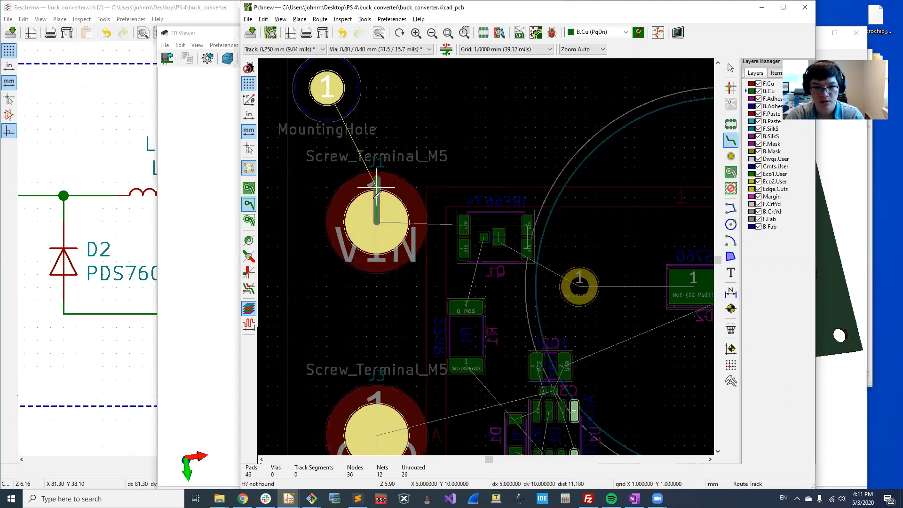
{"action": "key", "text": "Escape"}
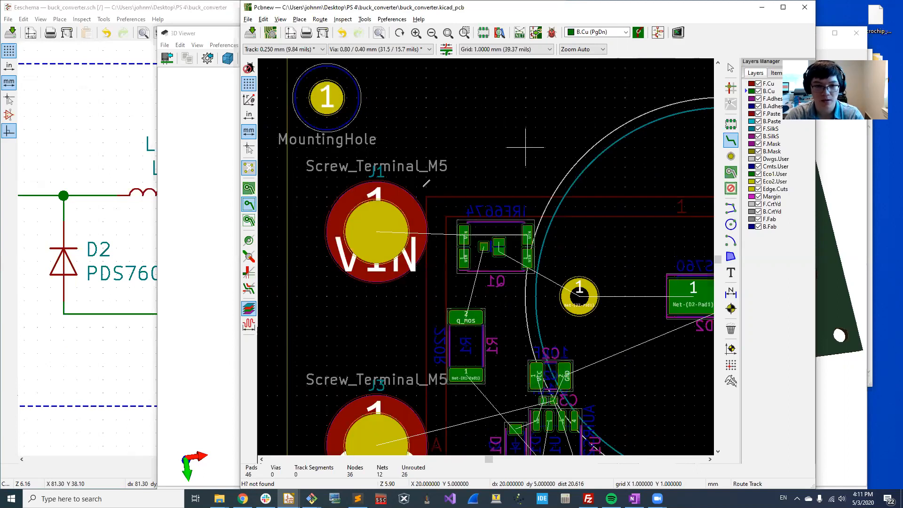
{"action": "key", "text": "Page_Up"}
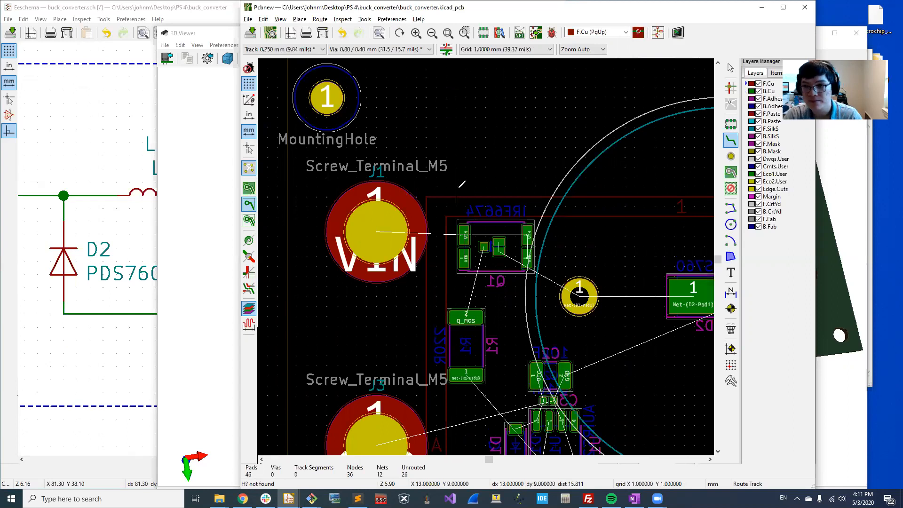
{"action": "key", "text": "Escape"}
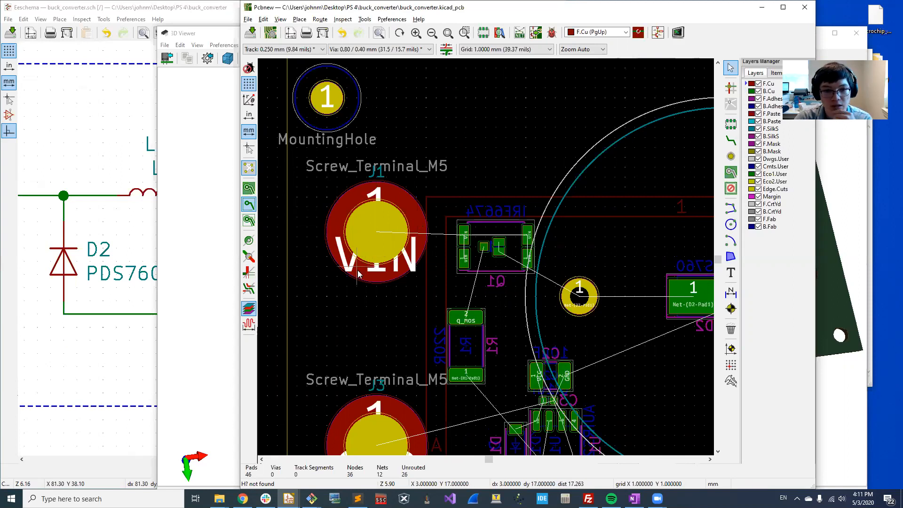
Look up the 7466005R screw terminal datasheet in the browser, and return to the PCB editor
{"action": "scroll", "coordinate": [374, 264], "scroll_direction": "down", "scroll_amount": 3}
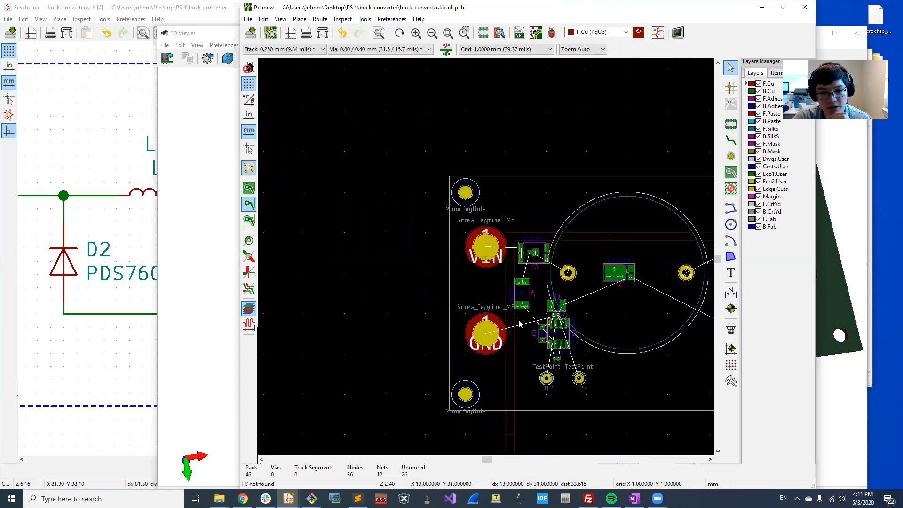
{"action": "scroll", "coordinate": [502, 332], "scroll_direction": "up", "scroll_amount": 6}
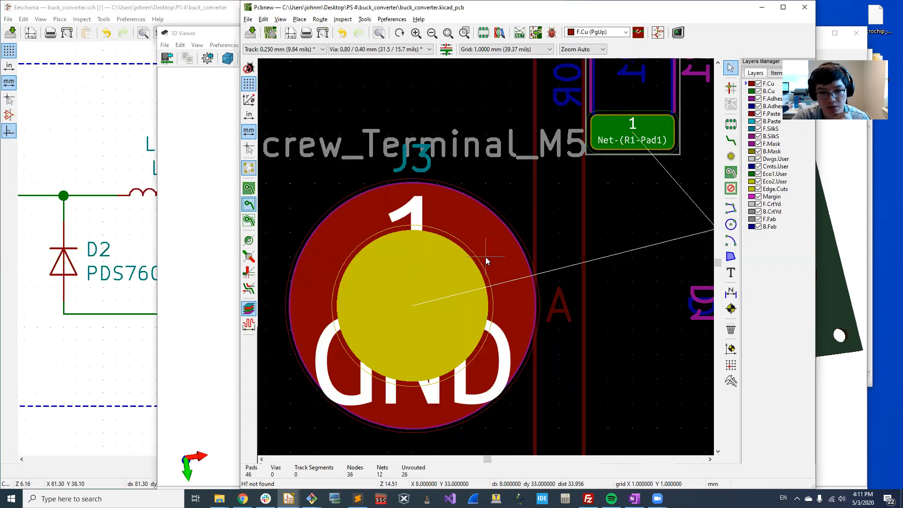
{"action": "left_click", "coordinate": [243, 499]}
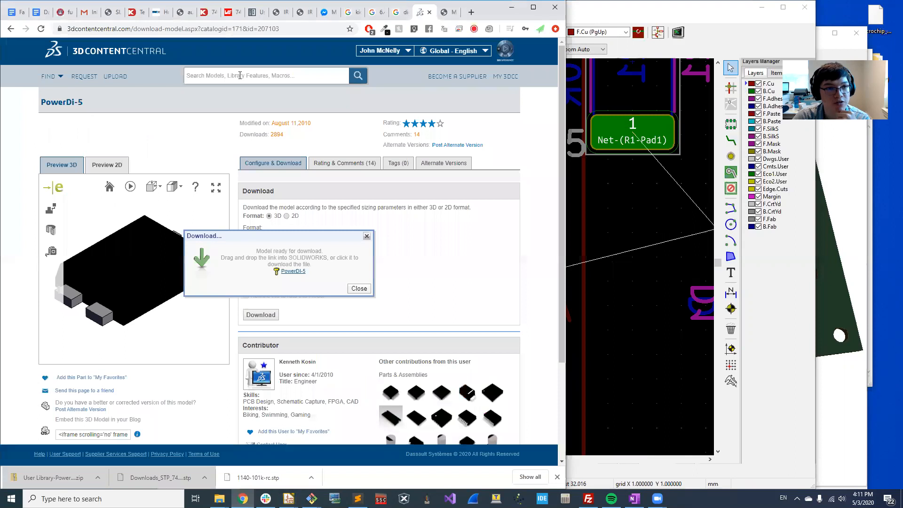
{"action": "left_click", "coordinate": [305, 12]}
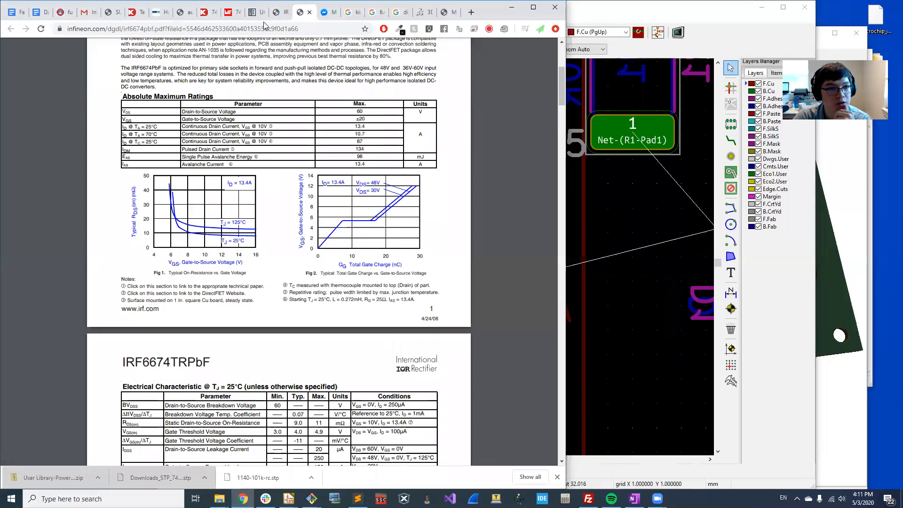
{"action": "left_click", "coordinate": [111, 12]}
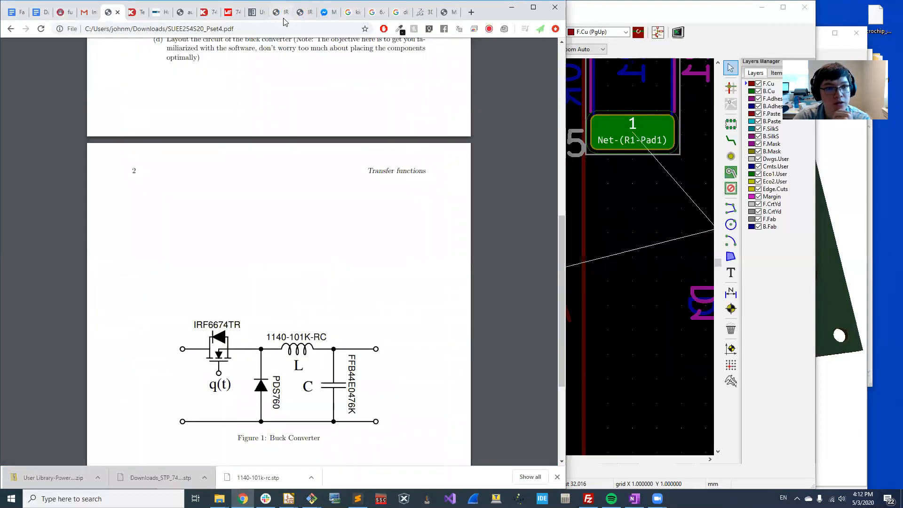
{"action": "left_click", "coordinate": [235, 16]}
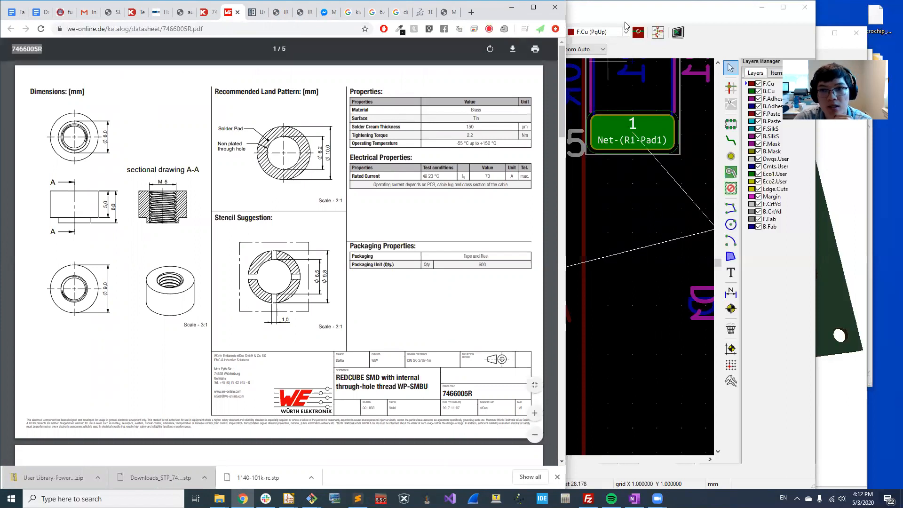
{"action": "left_click", "coordinate": [606, 14]}
Try flipping the whole group of bottom-side components to the front at once, and undo it
{"action": "scroll", "coordinate": [559, 183], "scroll_direction": "down", "scroll_amount": 5}
{"action": "middle_click_drag", "start_coordinate": [503, 248], "coordinate": [326, 298]}
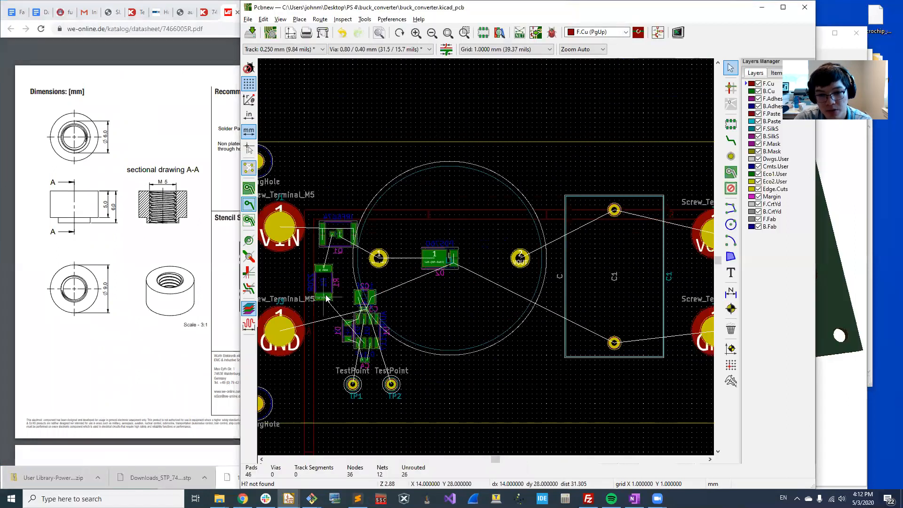
{"action": "middle_click_drag", "start_coordinate": [504, 292], "coordinate": [511, 253]}
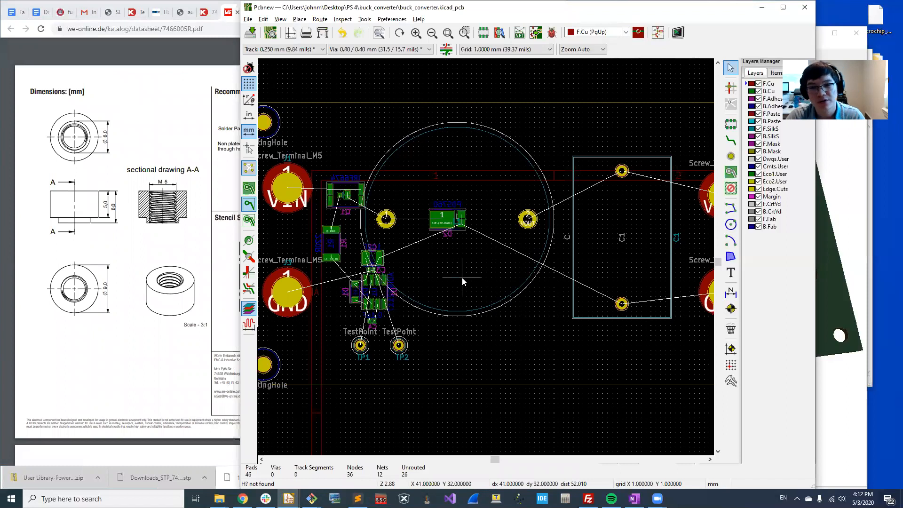
{"action": "scroll", "coordinate": [480, 259], "scroll_direction": "up", "scroll_amount": 1}
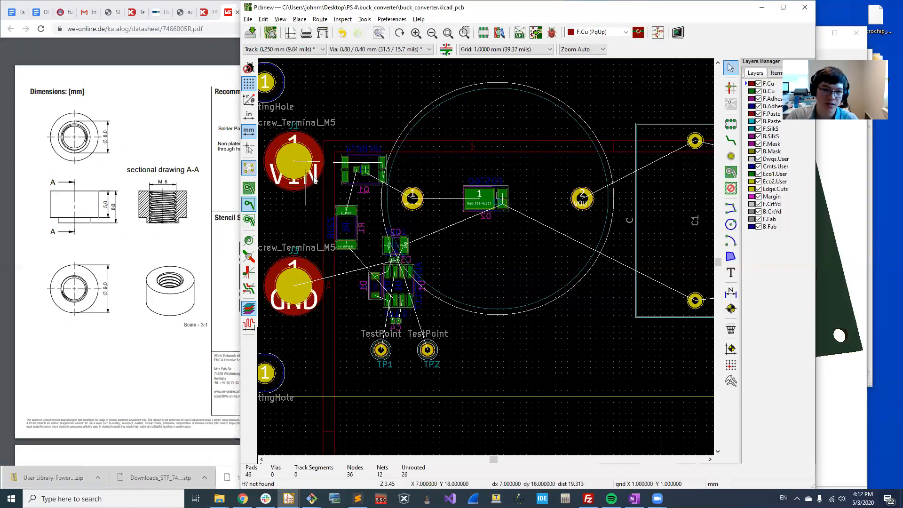
{"action": "left_click_drag", "start_coordinate": [314, 137], "coordinate": [541, 332]}
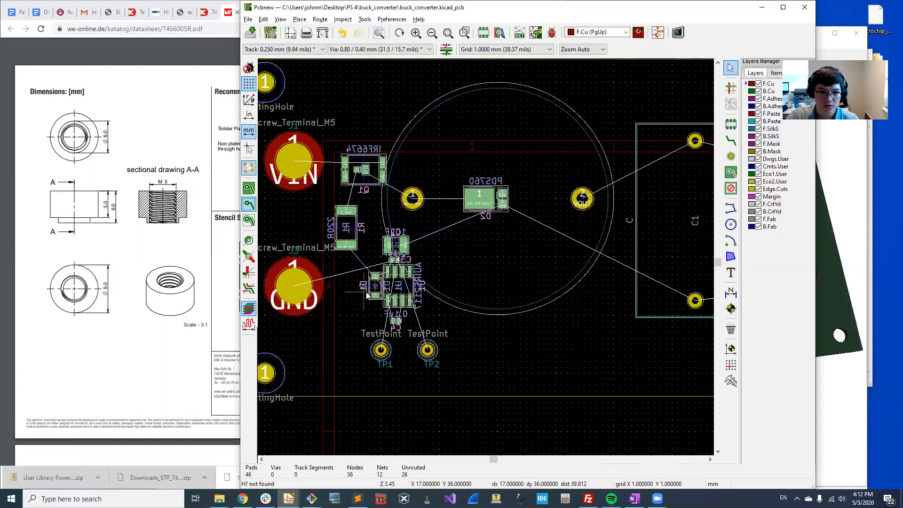
{"action": "key", "text": "f"}
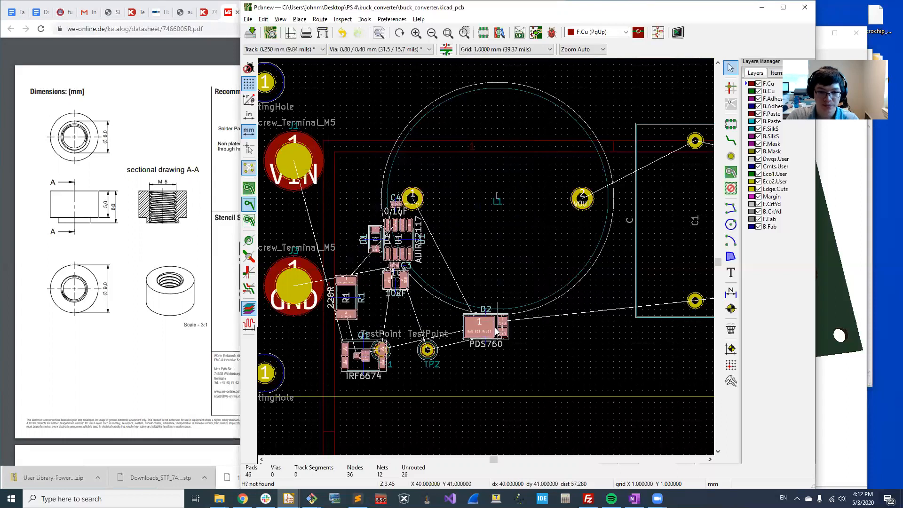
{"action": "left_click_drag", "start_coordinate": [492, 333], "coordinate": [461, 183]}
{"action": "key", "text": "ctrl+z"}
{"action": "key", "text": "ctrl+z"}
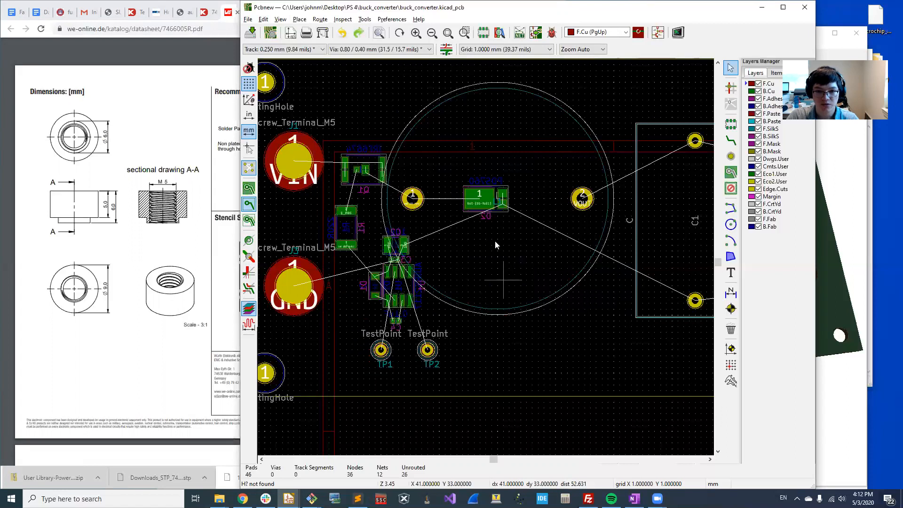
Flip diode D2, gate driver U1 and diode D1 individually to the front side of the board
{"action": "left_click", "coordinate": [479, 215]}
{"action": "left_click", "coordinate": [516, 232]}
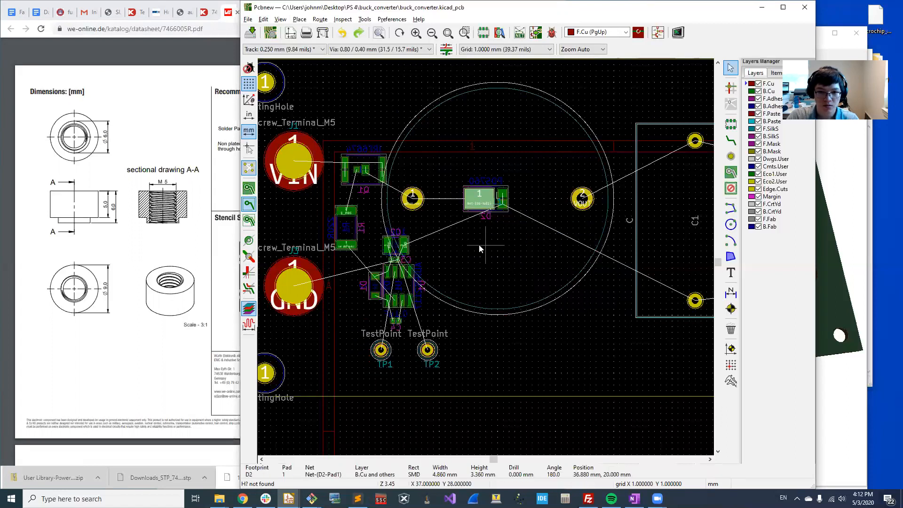
{"action": "key", "text": "f"}
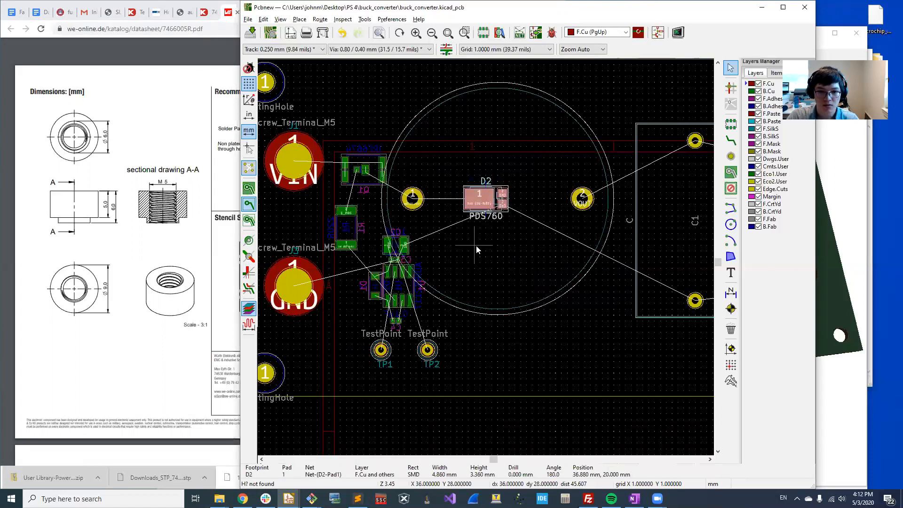
{"action": "left_click", "coordinate": [411, 296]}
{"action": "key", "text": "f"}
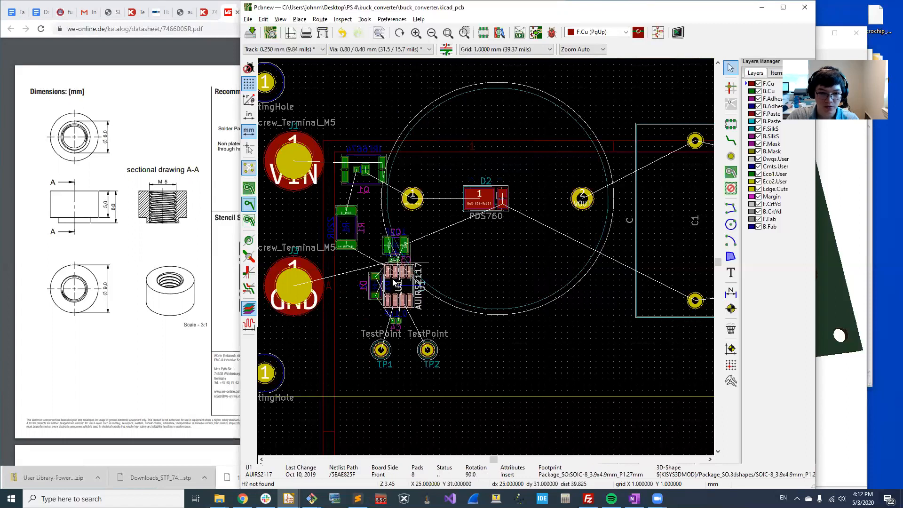
{"action": "scroll", "coordinate": [407, 263], "scroll_direction": "up", "scroll_amount": 5}
{"action": "left_click", "coordinate": [500, 224]}
{"action": "key", "text": "f"}
{"action": "scroll", "coordinate": [549, 170], "scroll_direction": "down", "scroll_amount": 1}
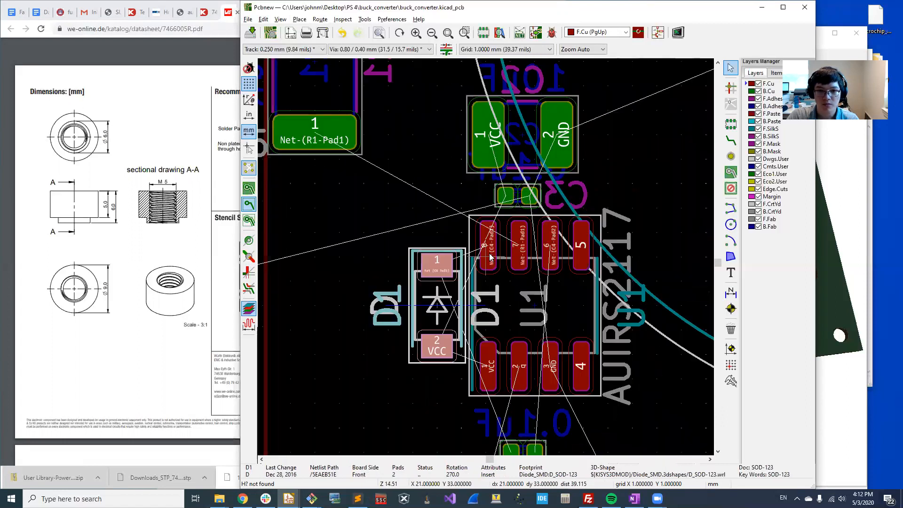
Flip capacitors C3 and C2 and resistor R1 in place to the front side
{"action": "left_click", "coordinate": [530, 200]}
{"action": "key", "text": "f"}
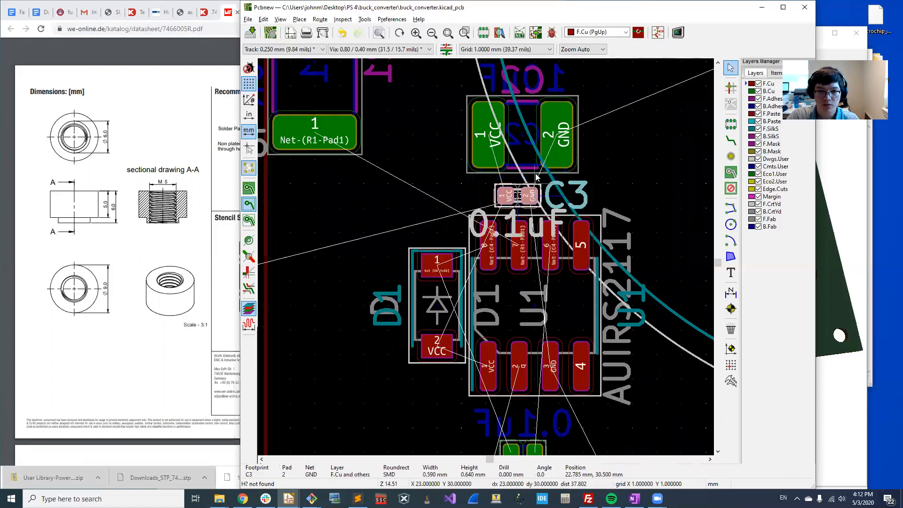
{"action": "key", "text": "Escape"}
{"action": "left_click", "coordinate": [557, 142]}
{"action": "key", "text": "f"}
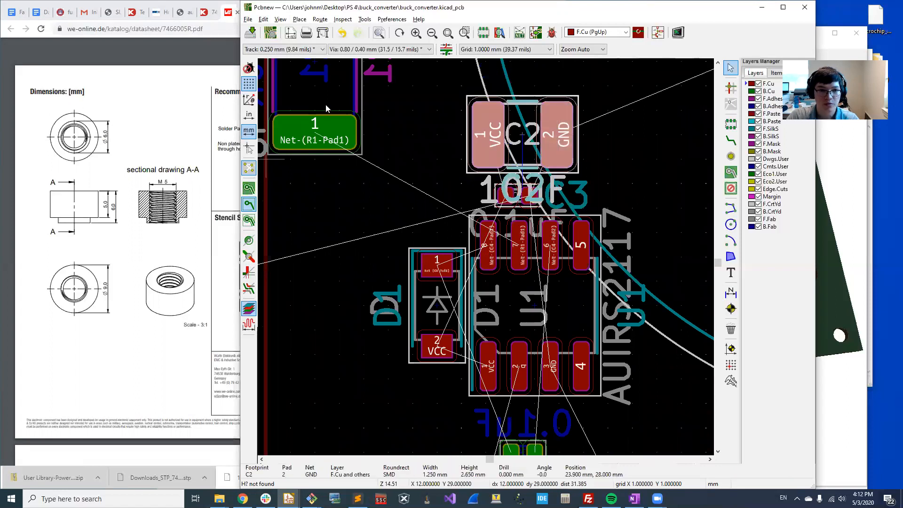
{"action": "left_click", "coordinate": [343, 135]}
{"action": "key", "text": "f"}
Flip transistor Q1 and capacitor C4 in place to the front side
{"action": "scroll", "coordinate": [399, 246], "scroll_direction": "down", "scroll_amount": 3}
{"action": "left_click", "coordinate": [516, 118]}
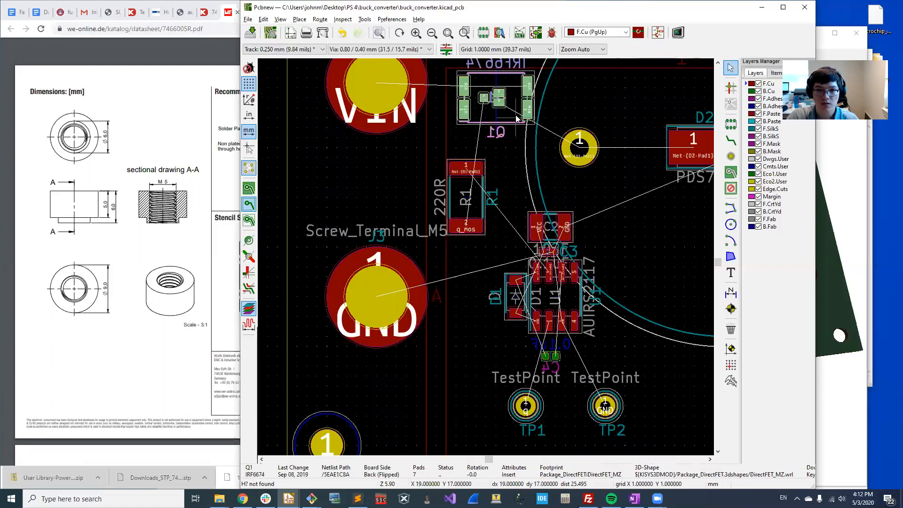
{"action": "key", "text": "f"}
{"action": "left_click", "coordinate": [558, 356]}
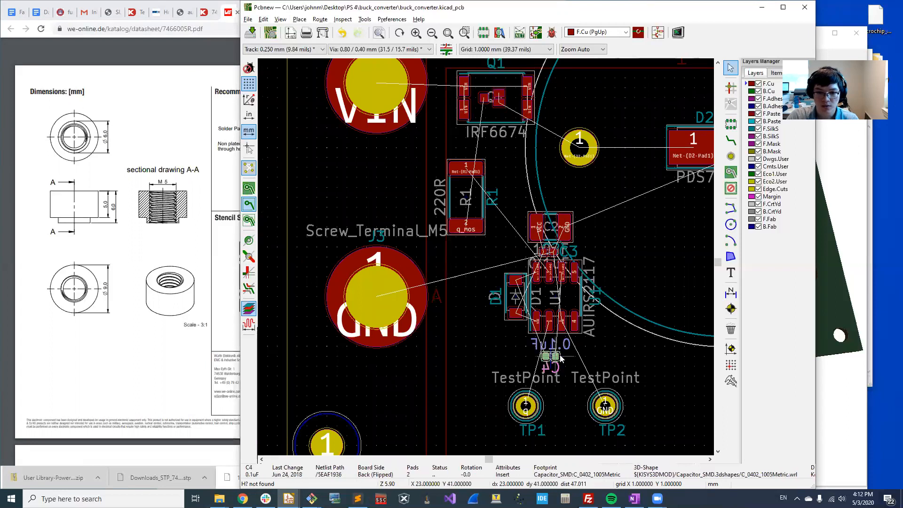
{"action": "key", "text": "f"}
Inspect the board from its component side in the 3D viewer, and return to the PCB editor
{"action": "scroll", "coordinate": [612, 321], "scroll_direction": "down", "scroll_amount": 3}
{"action": "middle_click_drag", "start_coordinate": [524, 245], "coordinate": [456, 286]}
{"action": "scroll", "coordinate": [394, 267], "scroll_direction": "up", "scroll_amount": 5}
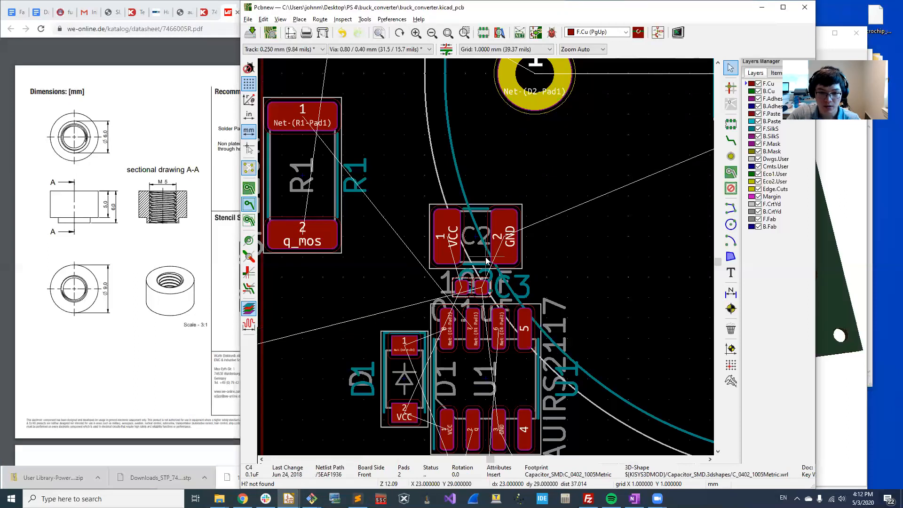
{"action": "scroll", "coordinate": [487, 261], "scroll_direction": "down", "scroll_amount": 3}
{"action": "key", "text": "alt+3"}
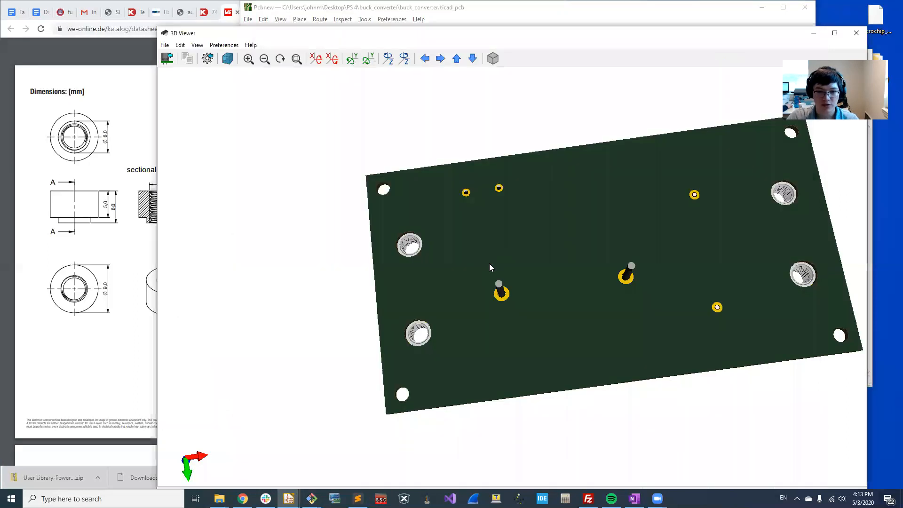
{"action": "left_click_drag", "start_coordinate": [736, 280], "coordinate": [462, 308]}
{"action": "left_click", "coordinate": [5, 134]}
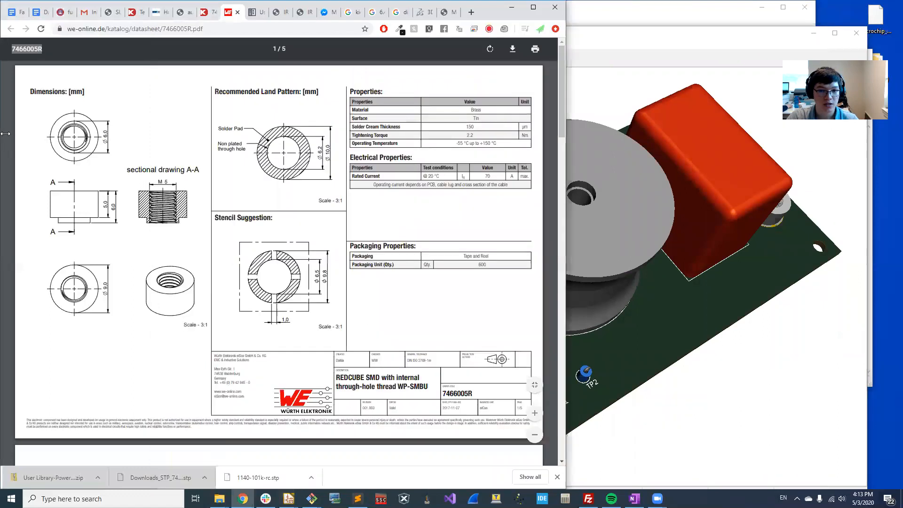
{"action": "mouse_move", "coordinate": [288, 499]}
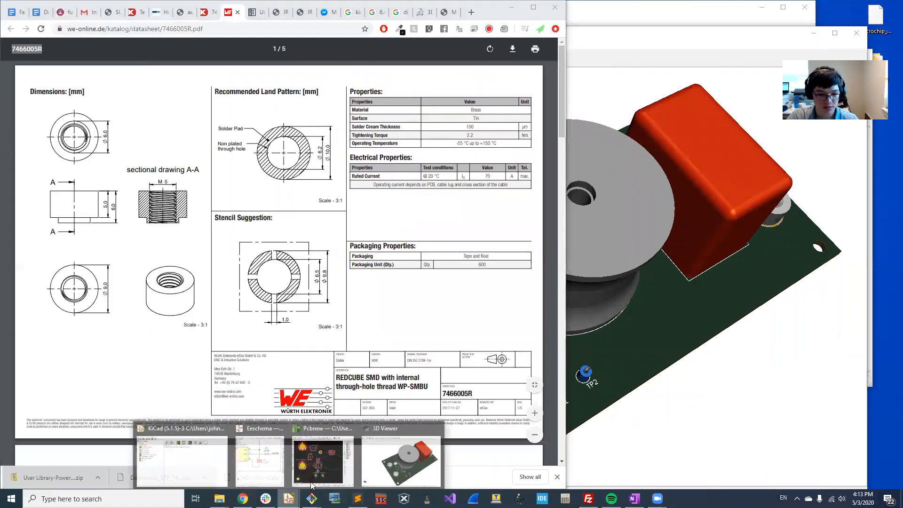
{"action": "left_click", "coordinate": [330, 465]}
Move transistor Q1 up toward the upper board edge, to the upper right of the VIN terminal J1
{"action": "scroll", "coordinate": [484, 176], "scroll_direction": "up", "scroll_amount": 1}
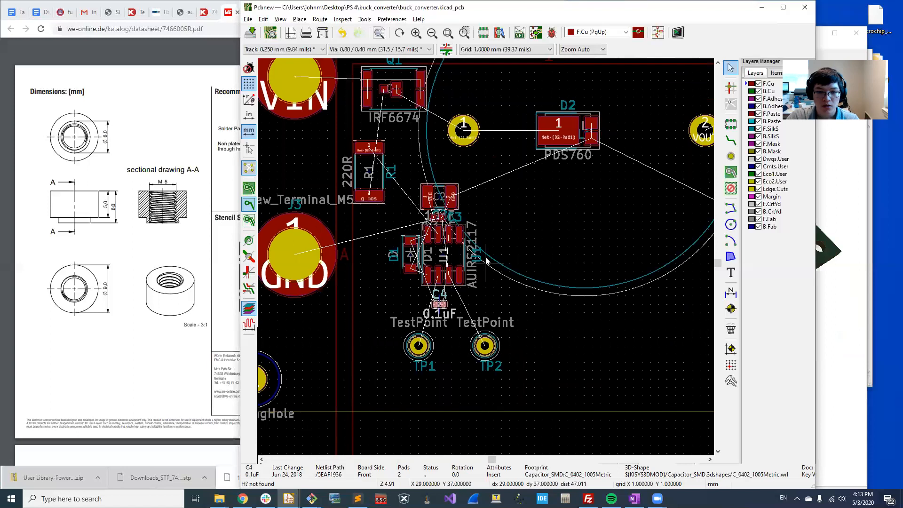
{"action": "scroll", "coordinate": [487, 261], "scroll_direction": "down", "scroll_amount": 2}
{"action": "scroll", "coordinate": [486, 239], "scroll_direction": "up", "scroll_amount": 3}
{"action": "middle_click_drag", "start_coordinate": [454, 206], "coordinate": [548, 413]}
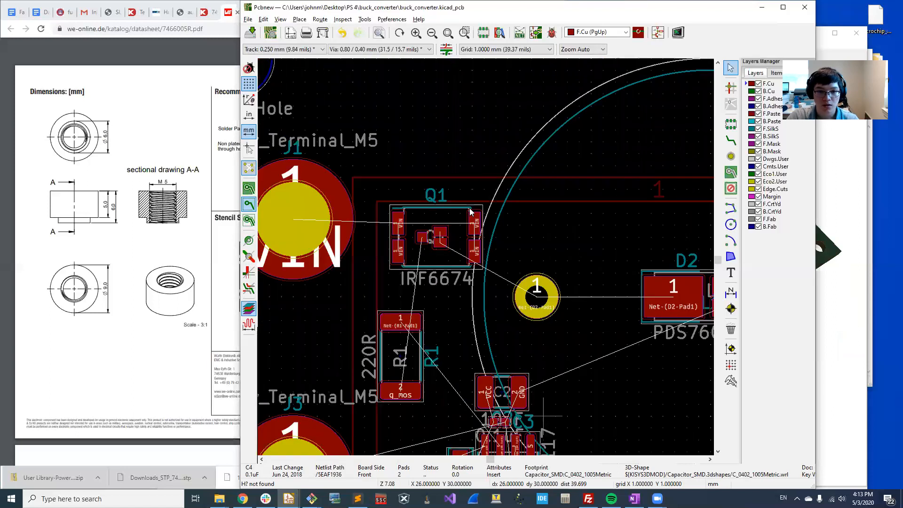
{"action": "left_click", "coordinate": [457, 216]}
{"action": "key", "text": "m"}
{"action": "left_click", "coordinate": [452, 128]}
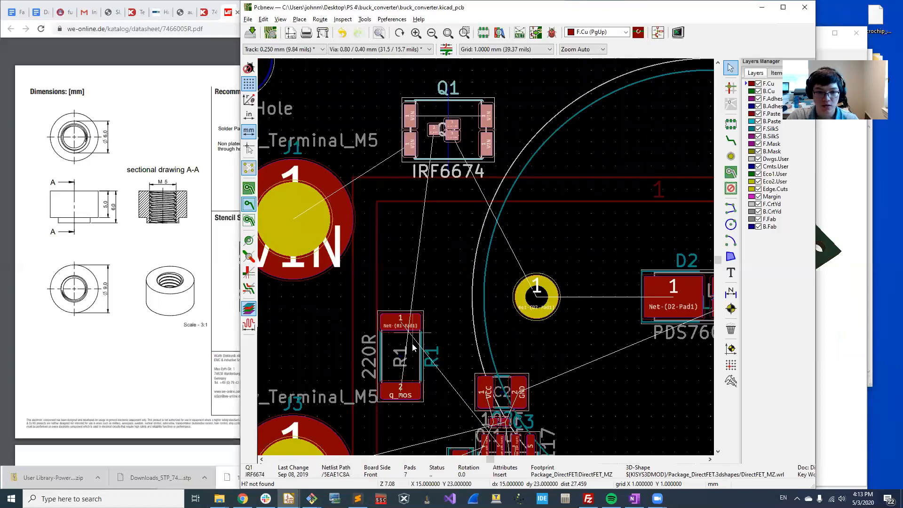
Move resistor R1 directly below Q1 and rotate it so its q_mos pad faces Q1
{"action": "left_click", "coordinate": [416, 368]}
{"action": "left_click", "coordinate": [415, 368]}
{"action": "key", "text": "m"}
{"action": "key", "text": "r"}
{"action": "key", "text": "r"}
{"action": "key", "text": "r"}
{"action": "key", "text": "r"}
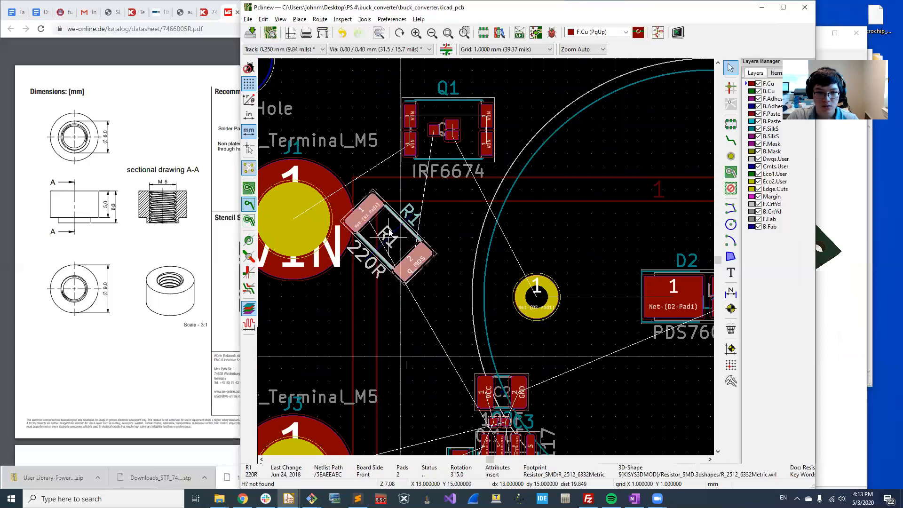
{"action": "left_click", "coordinate": [403, 214]}
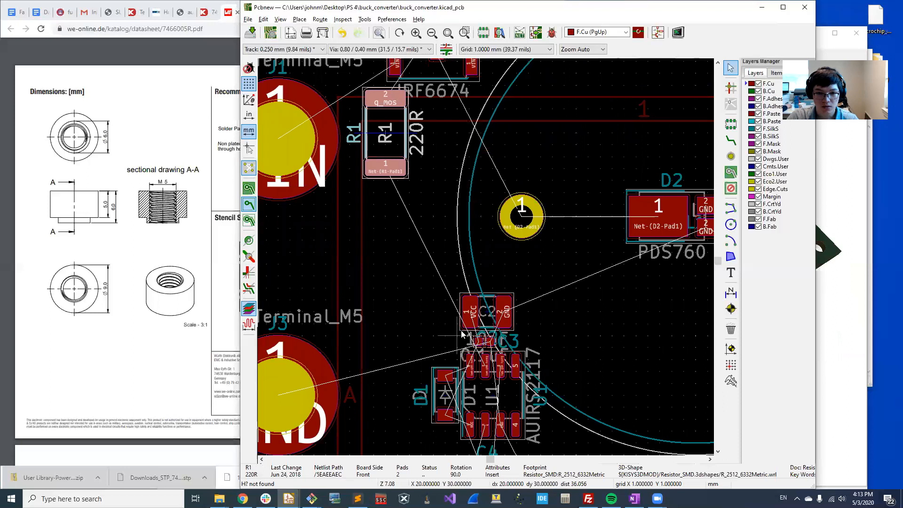
Move the gate driver group of U1, D1, C2, C3 and C4 together to directly below R1
{"action": "scroll", "coordinate": [543, 340], "scroll_direction": "down", "scroll_amount": 1}
{"action": "left_click_drag", "start_coordinate": [415, 209], "coordinate": [603, 399]}
{"action": "left_click_drag", "start_coordinate": [521, 299], "coordinate": [434, 216]}
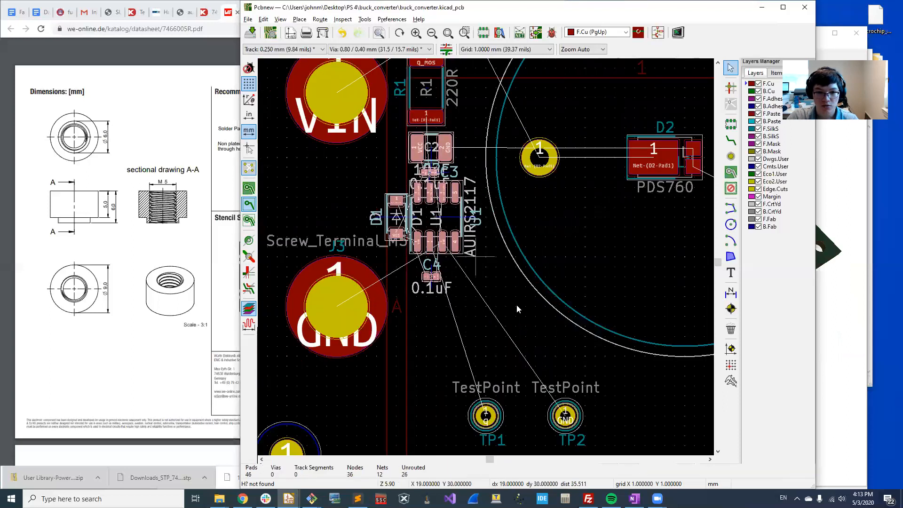
Move diode D2 out of inductor L1's outline to just above it, rotated half a turn, and shift L1 slightly down
{"action": "scroll", "coordinate": [516, 304], "scroll_direction": "down", "scroll_amount": 3}
{"action": "scroll", "coordinate": [545, 193], "scroll_direction": "up", "scroll_amount": 3}
{"action": "left_click", "coordinate": [494, 241]}
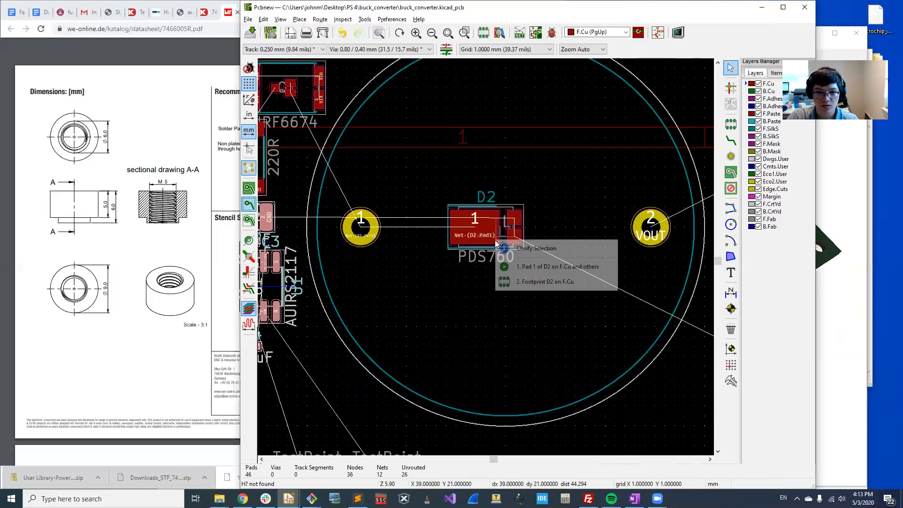
{"action": "left_click", "coordinate": [541, 284]}
{"action": "scroll", "coordinate": [485, 234], "scroll_direction": "down", "scroll_amount": 3}
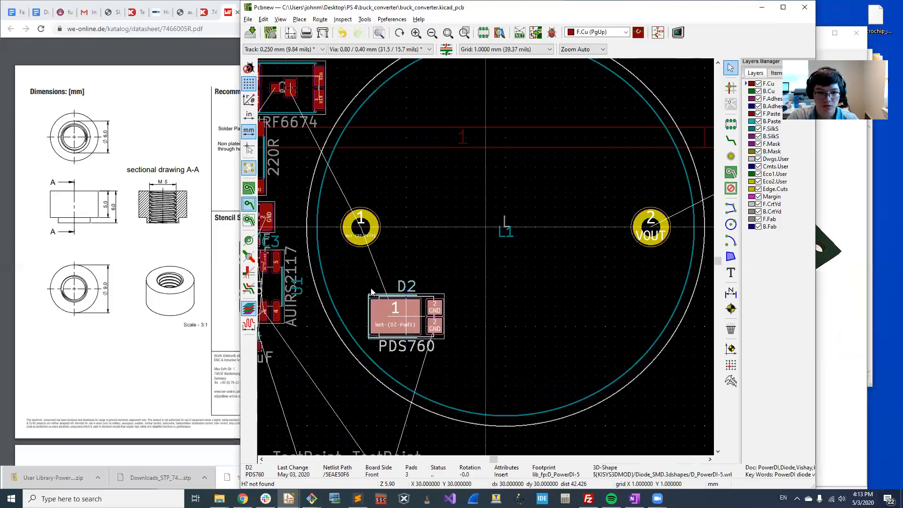
{"action": "left_click_drag", "start_coordinate": [484, 258], "coordinate": [502, 171]}
{"action": "key", "text": "r"}
{"action": "key", "text": "r"}
{"action": "key", "text": "r"}
{"action": "left_click", "coordinate": [557, 248]}
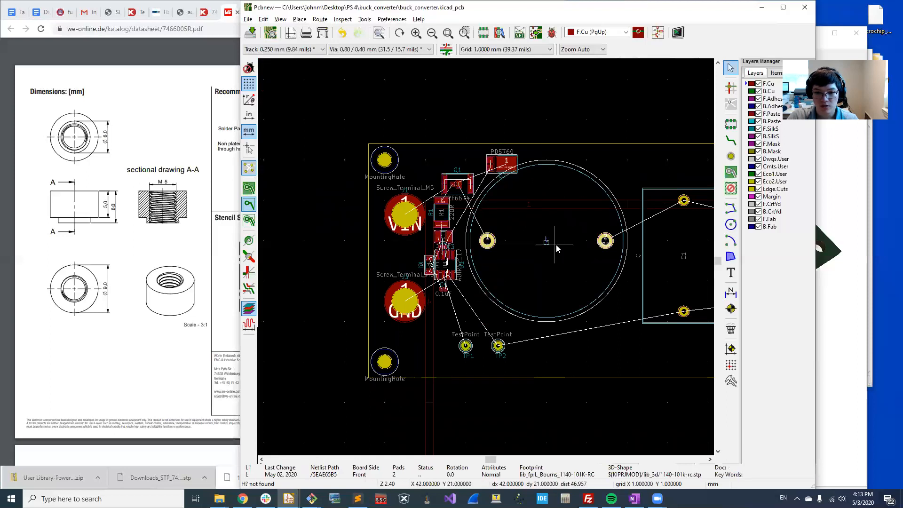
{"action": "left_click_drag", "start_coordinate": [548, 247], "coordinate": [550, 263]}
Turn diode D2 upright beside Q1, with its GND pads facing down
{"action": "left_click", "coordinate": [510, 166]}
{"action": "key", "text": "m"}
{"action": "key", "text": "r"}
{"action": "key", "text": "r"}
{"action": "scroll", "coordinate": [486, 169], "scroll_direction": "up", "scroll_amount": 5}
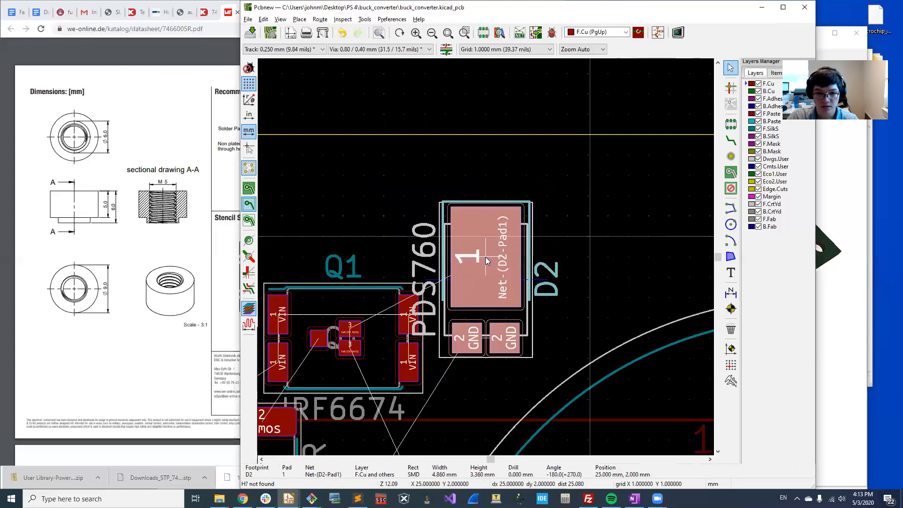
{"action": "left_click", "coordinate": [505, 276]}
Shift Q1 slightly up and left above R1, and bring diode D2 level with it on its right
{"action": "scroll", "coordinate": [505, 276], "scroll_direction": "down", "scroll_amount": 4}
{"action": "scroll", "coordinate": [455, 289], "scroll_direction": "up", "scroll_amount": 4}
{"action": "left_click_drag", "start_coordinate": [501, 160], "coordinate": [468, 125]}
{"action": "left_click_drag", "start_coordinate": [643, 137], "coordinate": [605, 167]}
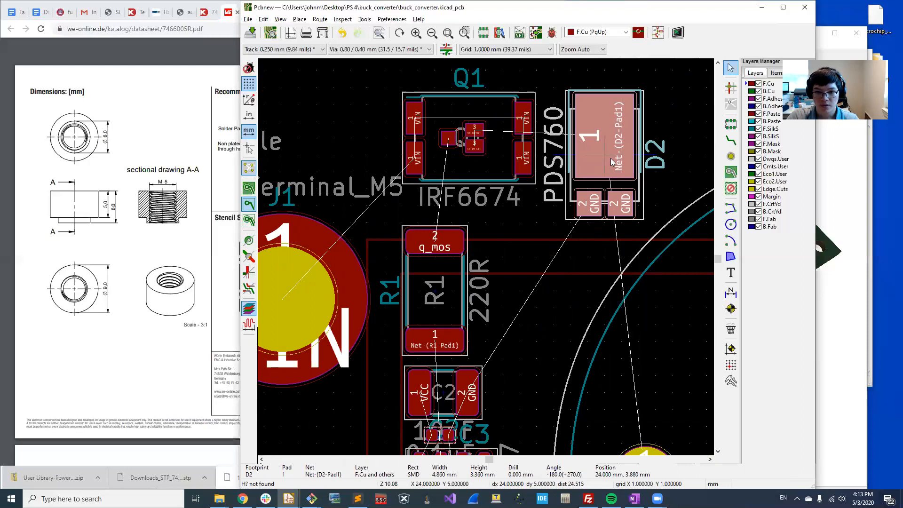
Shift capacitor C1 slightly toward the output terminals and move inductor L1 slightly the same way, away from diode D2
{"action": "scroll", "coordinate": [612, 162], "scroll_direction": "down", "scroll_amount": 1}
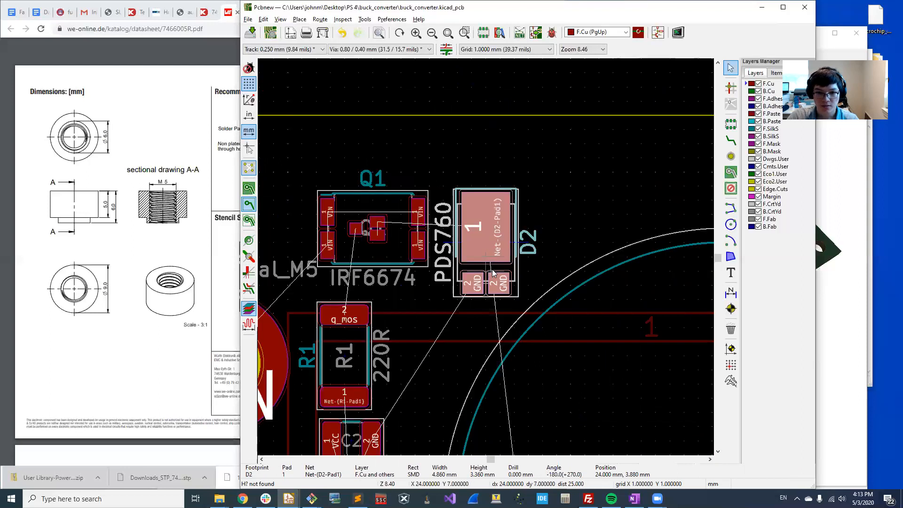
{"action": "scroll", "coordinate": [492, 272], "scroll_direction": "down", "scroll_amount": 3}
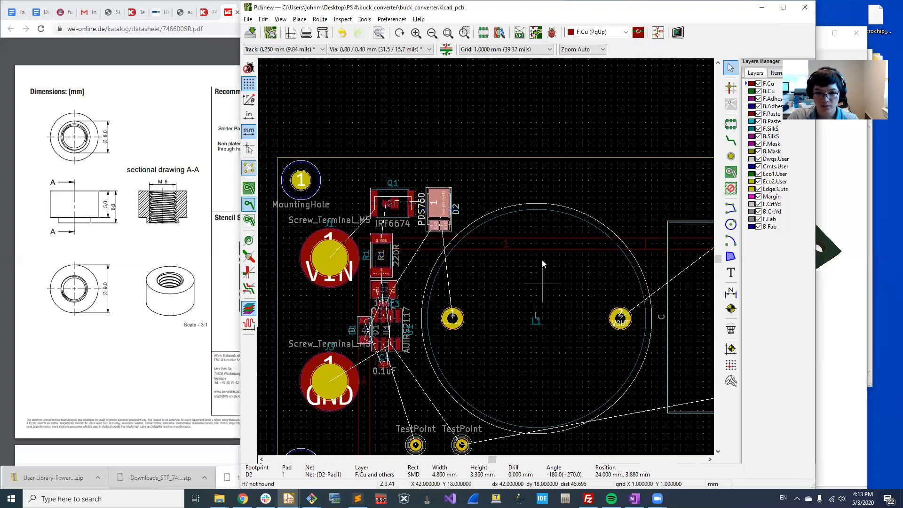
{"action": "middle_click_drag", "start_coordinate": [540, 318], "coordinate": [510, 247]}
{"action": "left_click", "coordinate": [510, 248]}
{"action": "scroll", "coordinate": [614, 254], "scroll_direction": "down", "scroll_amount": 3}
{"action": "scroll", "coordinate": [486, 257], "scroll_direction": "up", "scroll_amount": 2}
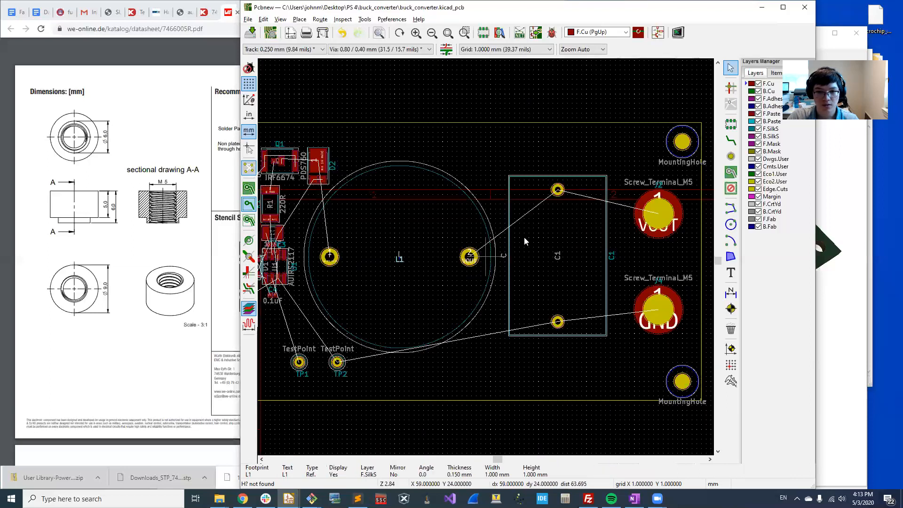
{"action": "left_click", "coordinate": [539, 242]}
{"action": "left_click_drag", "start_coordinate": [539, 242], "coordinate": [548, 242]}
{"action": "mouse_move", "coordinate": [424, 243]}
{"action": "left_mouse_down"}
{"action": "mouse_move", "coordinate": [400, 257]}
{"action": "mouse_move", "coordinate": [414, 257]}
{"action": "left_mouse_up"}
{"action": "middle_click_drag", "start_coordinate": [382, 225], "coordinate": [420, 229]}
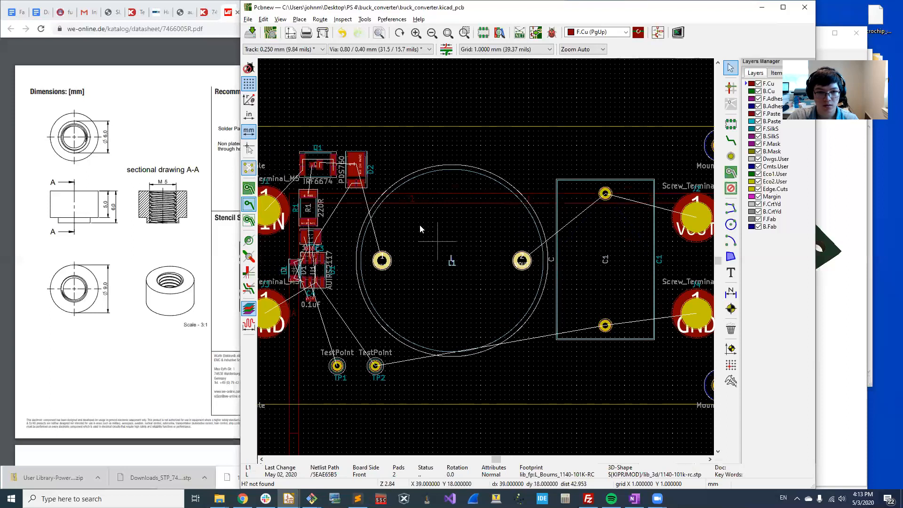
Move diode D2 slightly farther from Q1 and turn it horizontal, with its GND pads facing away from Q1
{"action": "scroll", "coordinate": [376, 198], "scroll_direction": "up", "scroll_amount": 2}
{"action": "left_click_drag", "start_coordinate": [444, 189], "coordinate": [473, 210]}
{"action": "key", "text": "r"}
{"action": "key", "text": "r"}
{"action": "left_click", "coordinate": [473, 211]}
{"action": "scroll", "coordinate": [486, 264], "scroll_direction": "down", "scroll_amount": 5}
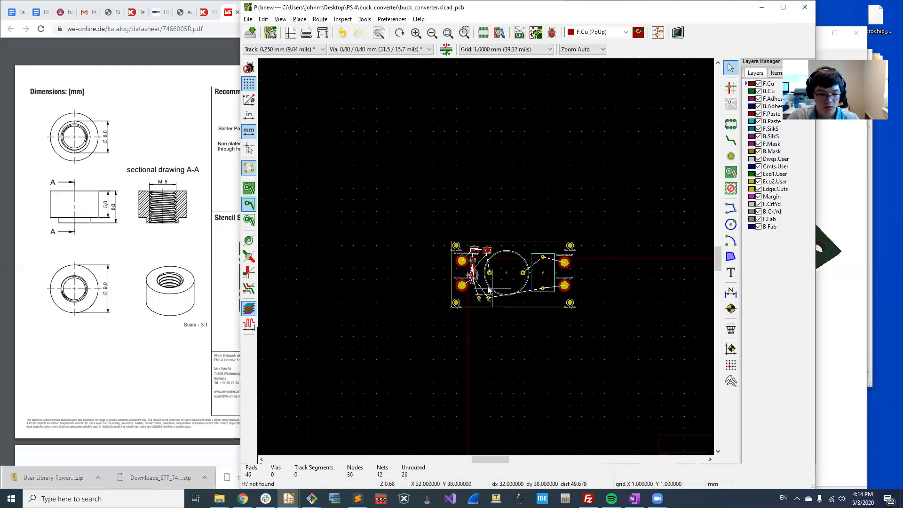
Switch the active layer to B.Cu
{"action": "key", "text": "v"}
{"action": "key", "text": "b"}
{"action": "scroll", "coordinate": [493, 275], "scroll_direction": "up", "scroll_amount": 5}
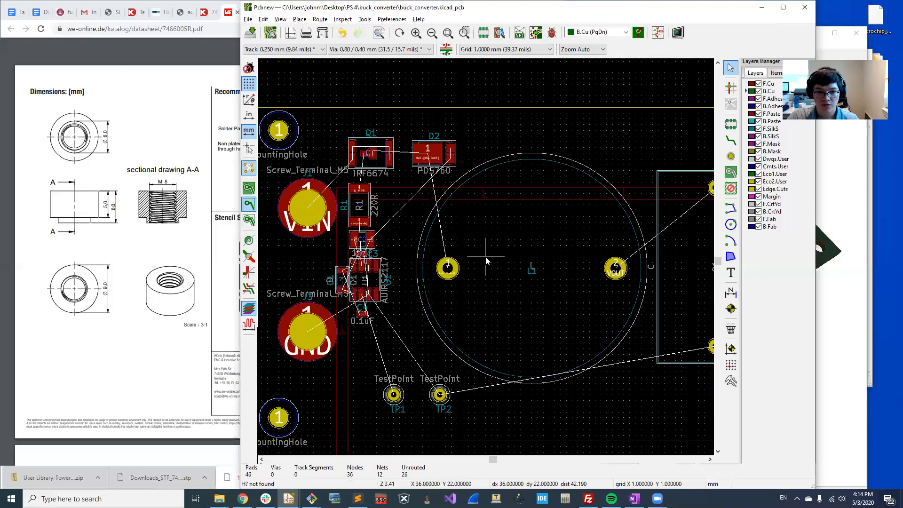
{"action": "scroll", "coordinate": [488, 256], "scroll_direction": "down", "scroll_amount": 1}
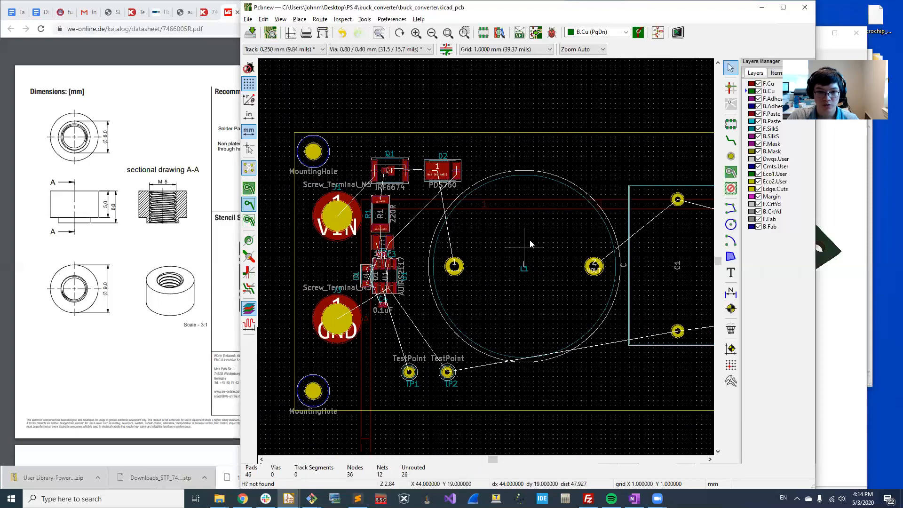
{"action": "scroll", "coordinate": [529, 240], "scroll_direction": "down", "scroll_amount": 1}
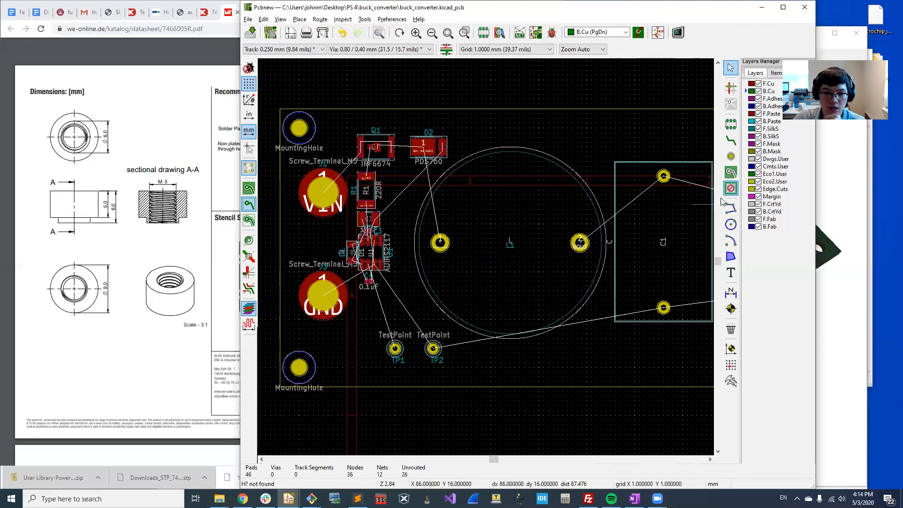
Start a copper zone at the board corner beside the upper input-side mounting hole, on layer F.Cu with net GND
{"action": "left_click", "coordinate": [730, 172]}
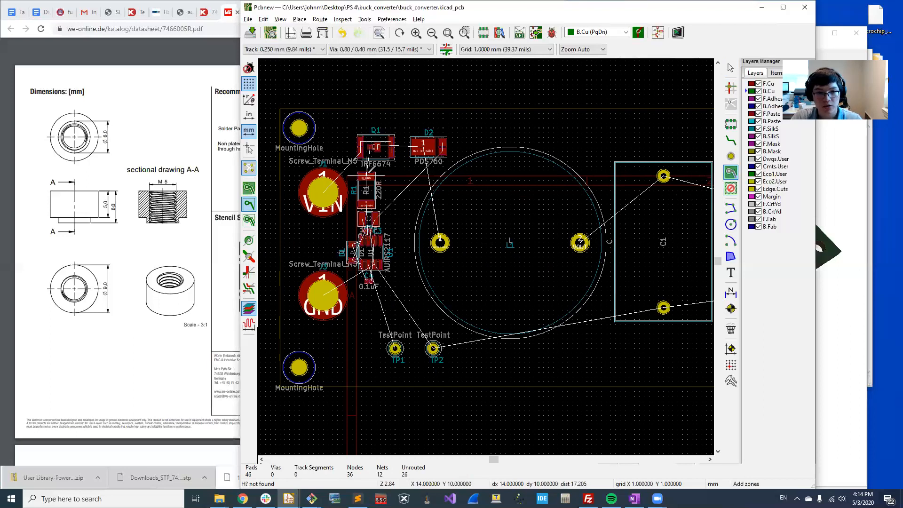
{"action": "right_click", "coordinate": [340, 133]}
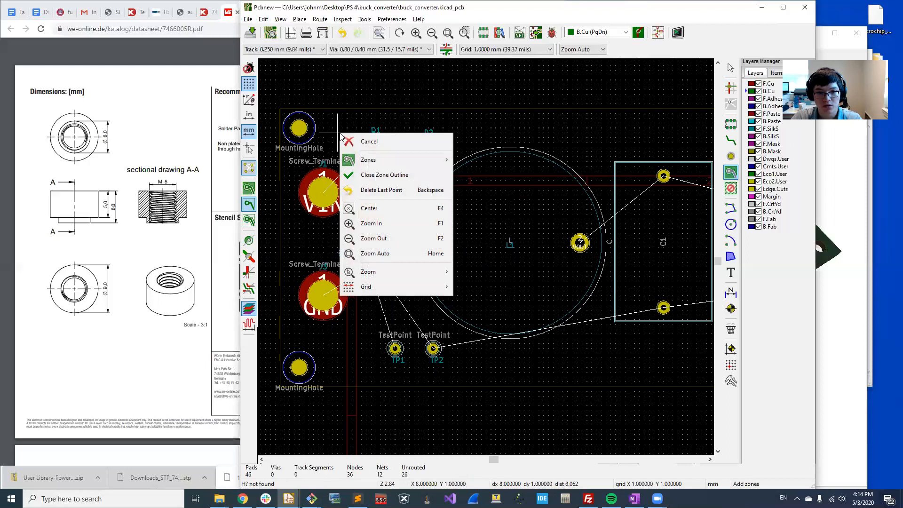
{"action": "left_click", "coordinate": [348, 141]}
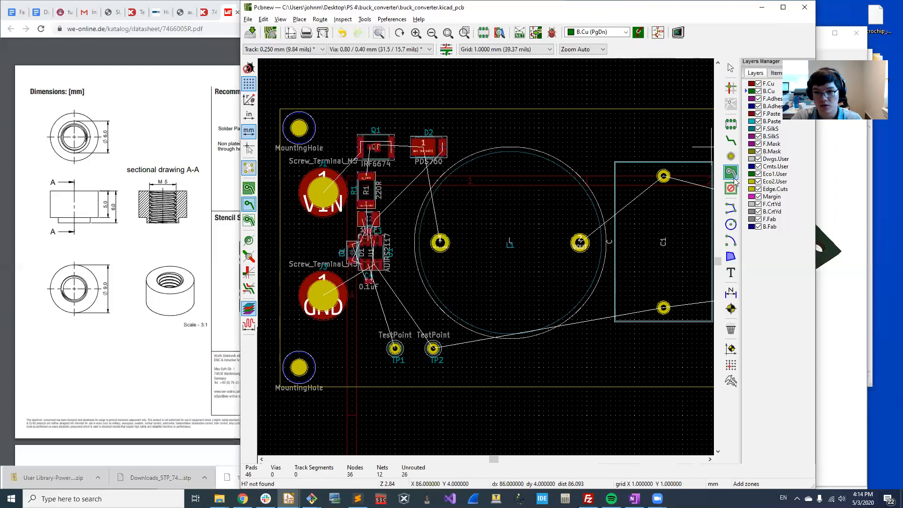
{"action": "left_click", "coordinate": [282, 104]}
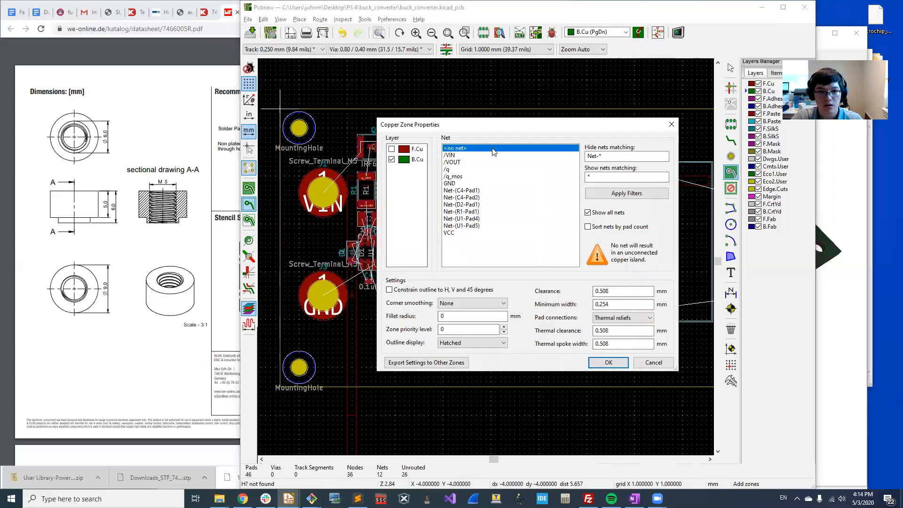
{"action": "left_click", "coordinate": [392, 149]}
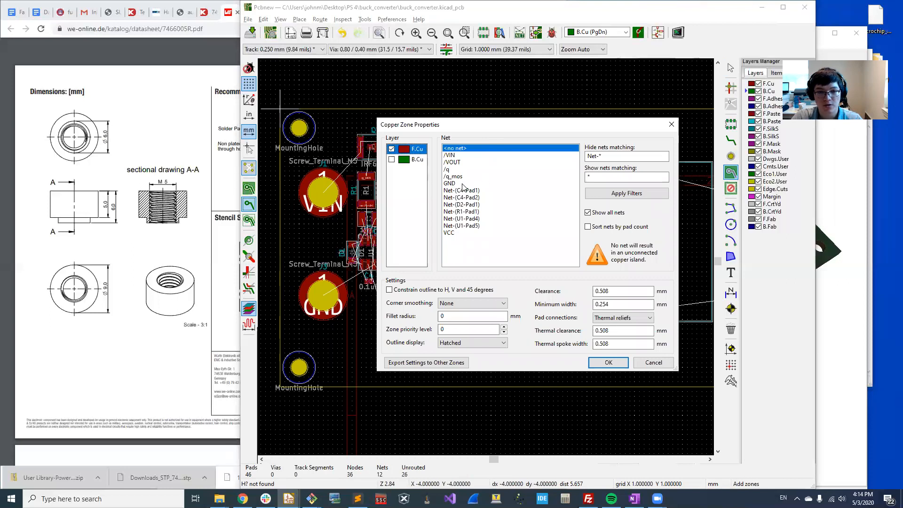
{"action": "left_click", "coordinate": [451, 184]}
{"action": "left_click", "coordinate": [608, 363]}
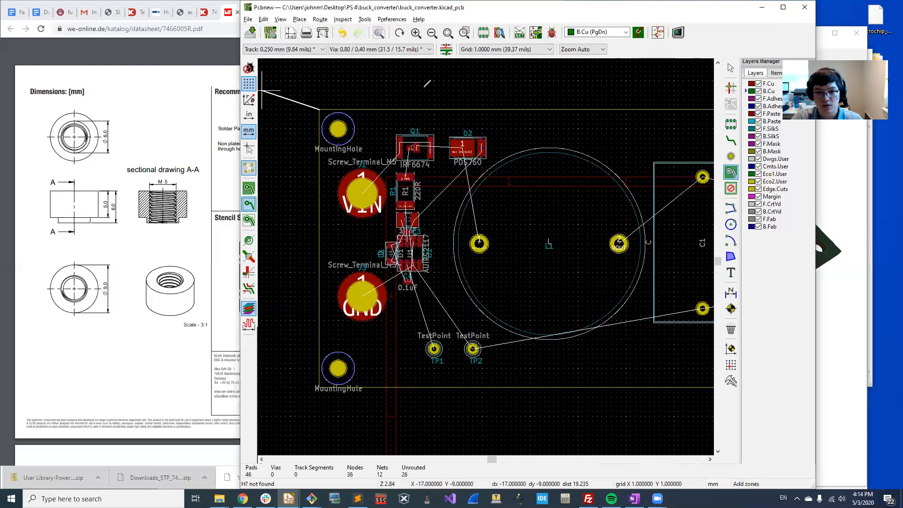
Outline the GND zone around the remaining board corners and close it at its starting corner
{"action": "left_click", "coordinate": [564, 172]}
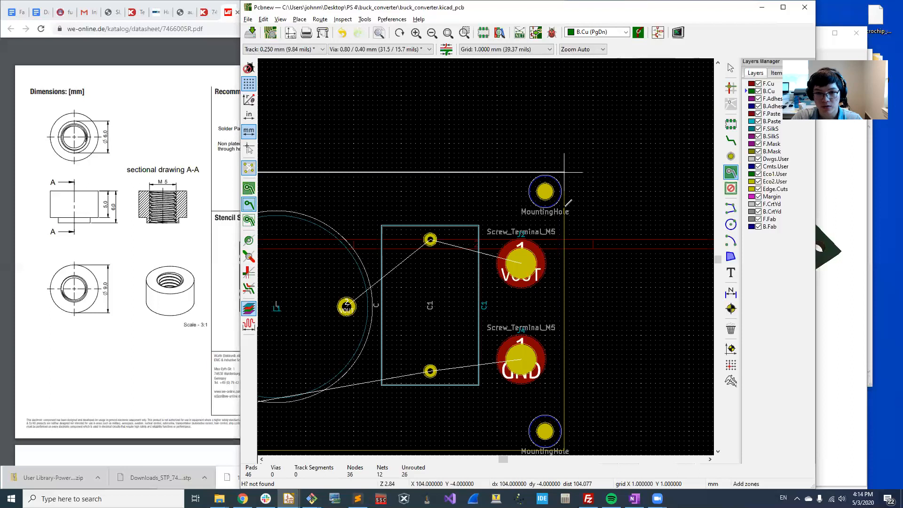
{"action": "middle_click_drag", "start_coordinate": [282, 301], "coordinate": [582, 341]}
{"action": "middle_click_drag", "start_coordinate": [569, 347], "coordinate": [394, 105]}
{"action": "left_click", "coordinate": [606, 245]}
{"action": "middle_click_drag", "start_coordinate": [440, 237], "coordinate": [651, 265]}
{"action": "left_click", "coordinate": [301, 274]}
{"action": "middle_click_drag", "start_coordinate": [305, 134], "coordinate": [353, 296]}
{"action": "left_click", "coordinate": [356, 158]}
{"action": "key", "text": "Escape"}
Open the properties of the F.Cu GND zone to review its clearance settings
{"action": "scroll", "coordinate": [486, 257], "scroll_direction": "up", "scroll_amount": 3}
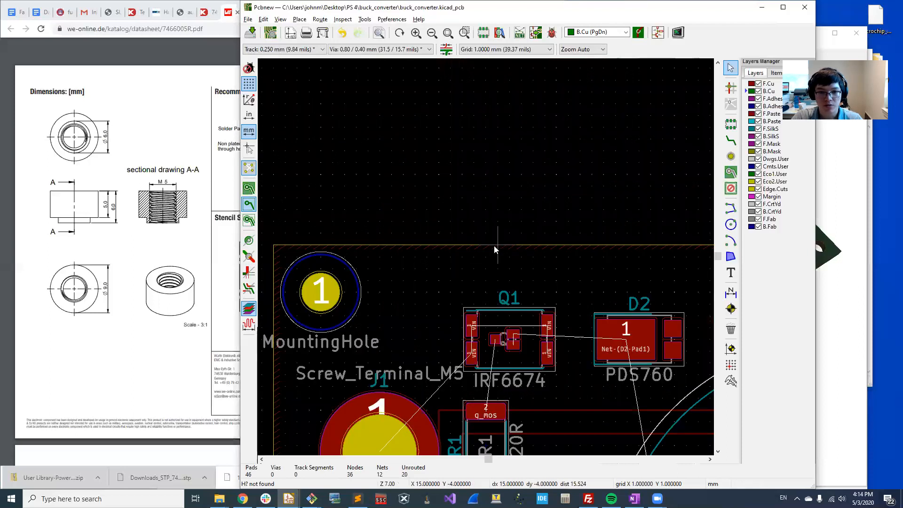
{"action": "left_click", "coordinate": [493, 246]}
{"action": "key", "text": "e"}
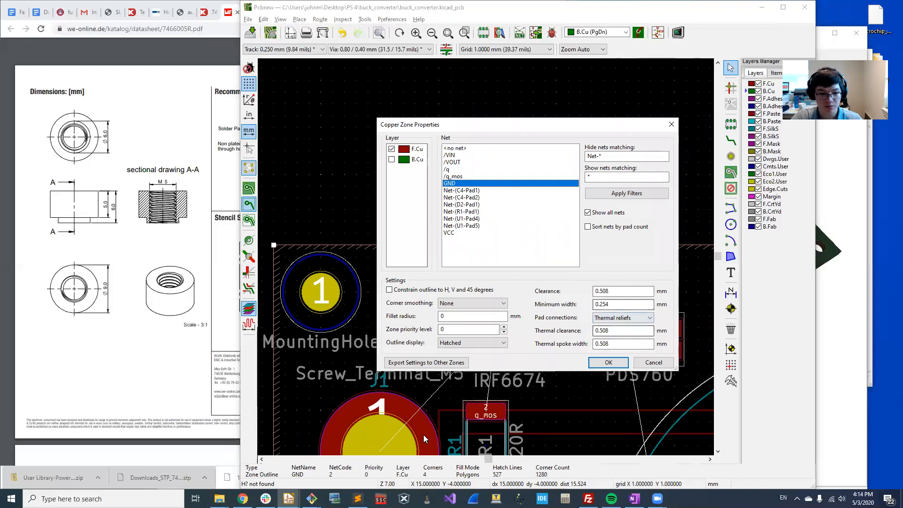
{"action": "mouse_move", "coordinate": [243, 498]}
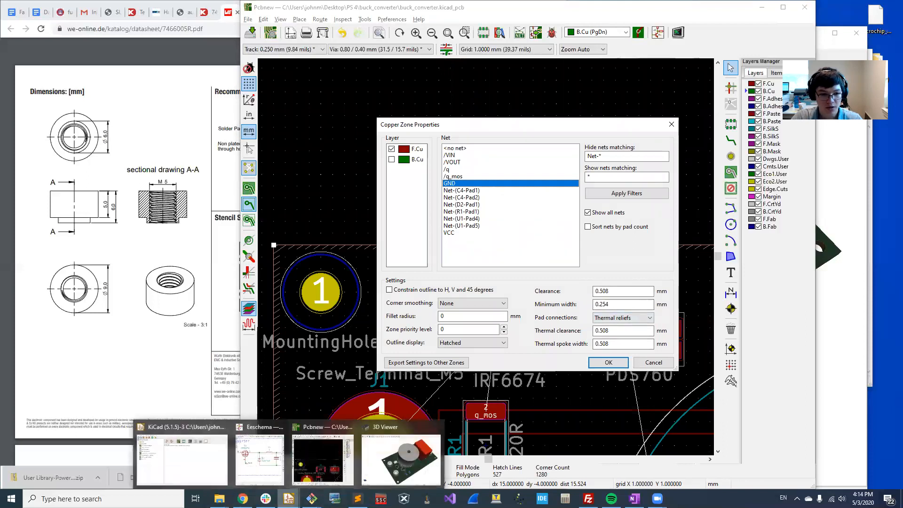
{"action": "left_click", "coordinate": [212, 466]}
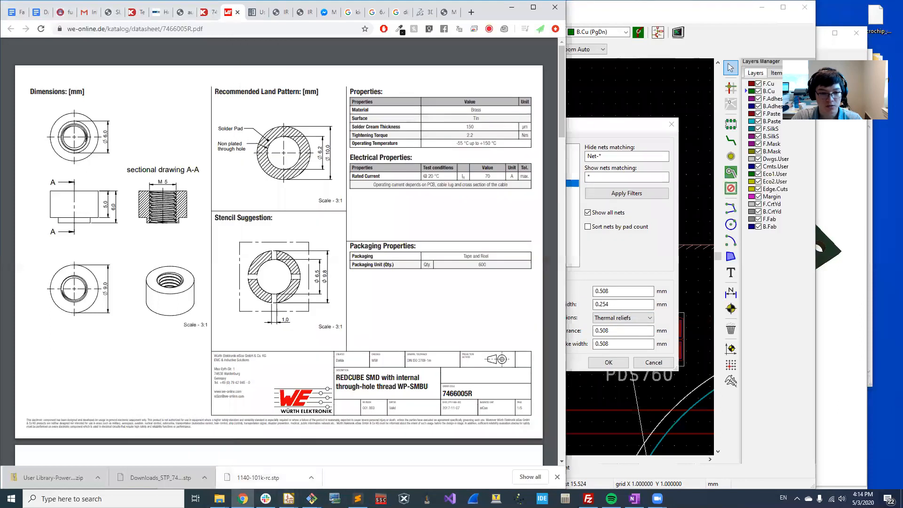
{"action": "mouse_move", "coordinate": [266, 499]}
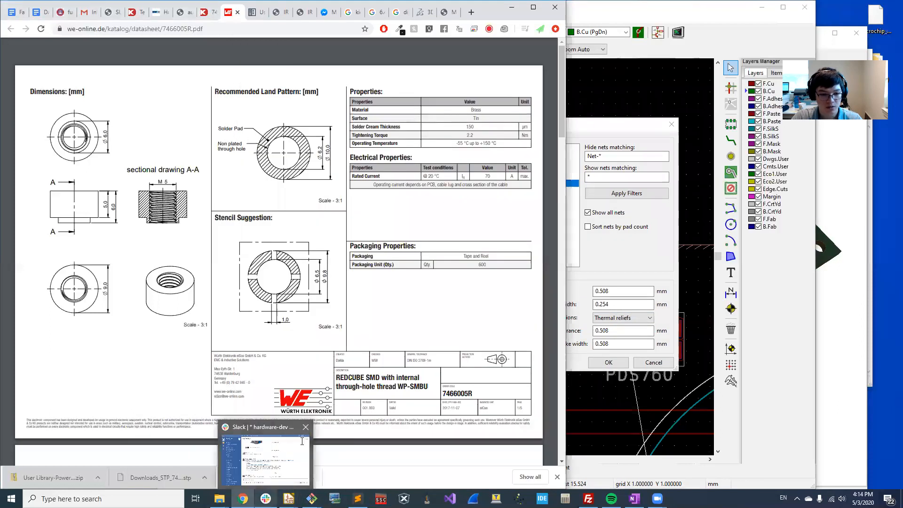
{"action": "left_click", "coordinate": [177, 454]}
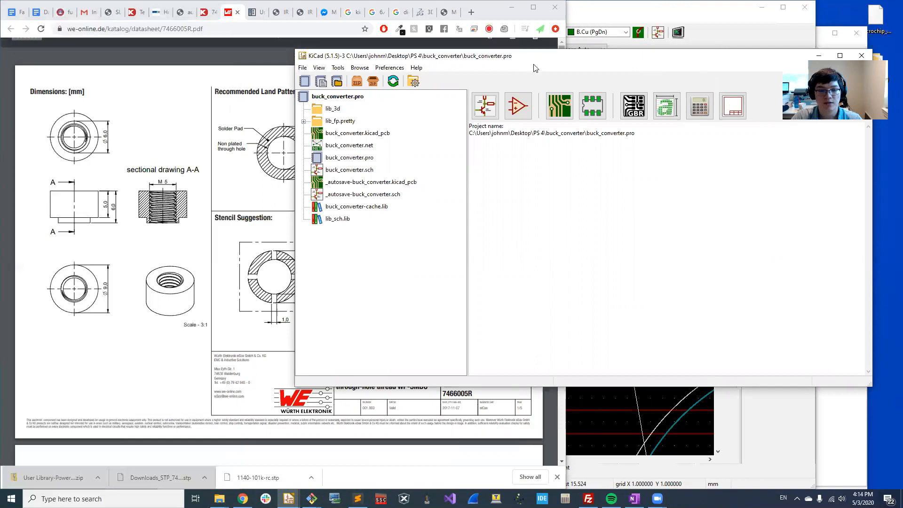
{"action": "mouse_move", "coordinate": [288, 498]}
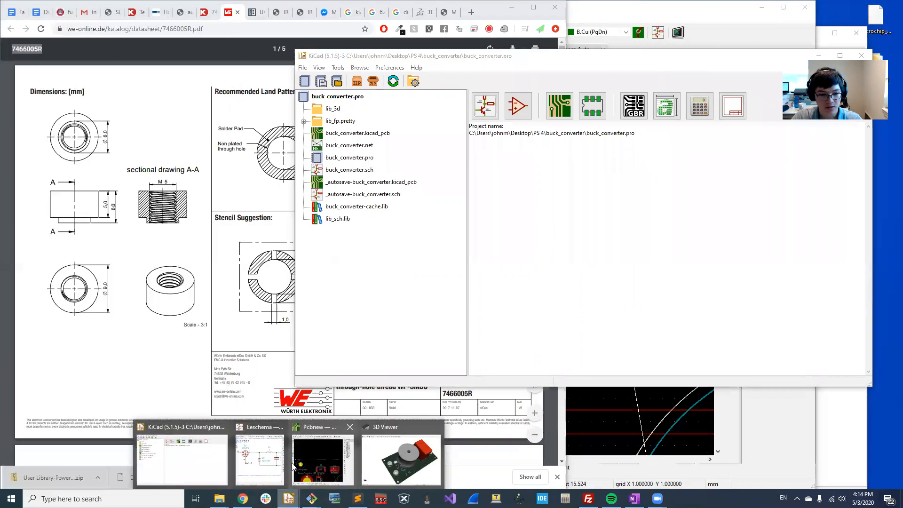
{"action": "mouse_move", "coordinate": [430, 434]}
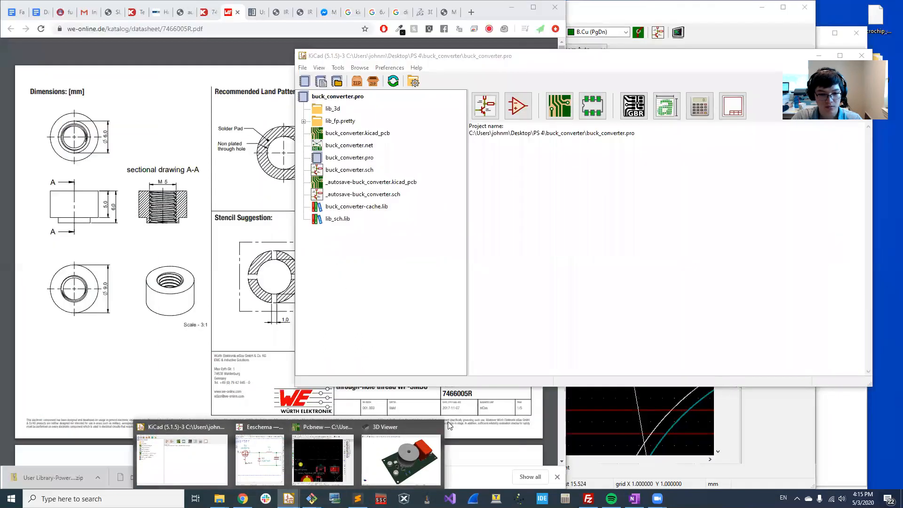
{"action": "left_click", "coordinate": [413, 433]}
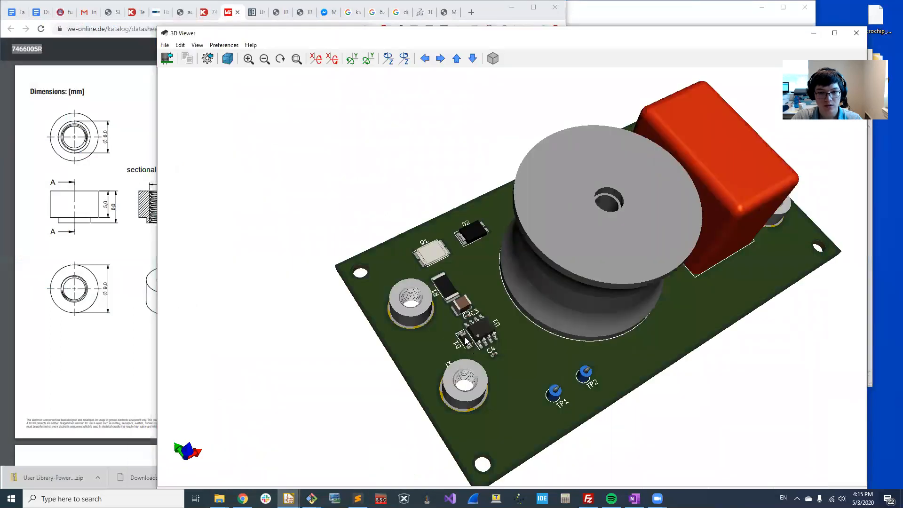
{"action": "mouse_move", "coordinate": [289, 499]}
{"action": "left_click", "coordinate": [201, 460]}
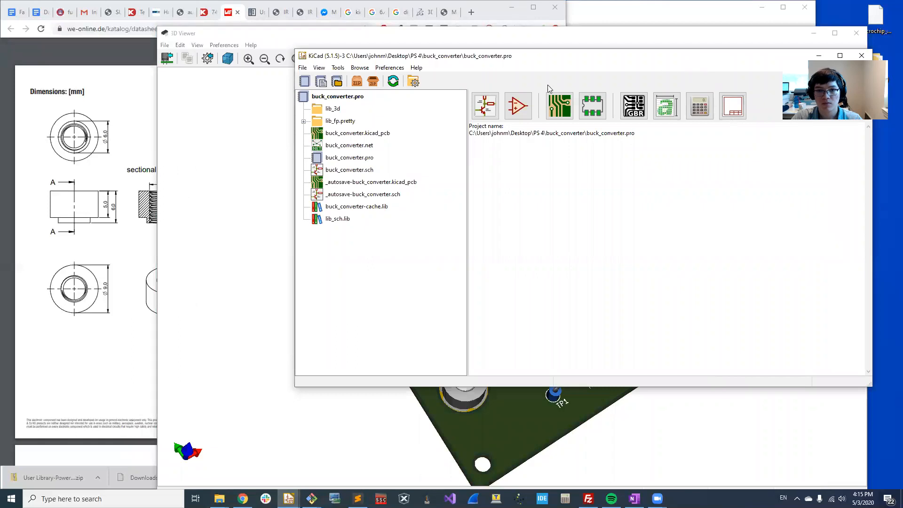
{"action": "mouse_move", "coordinate": [289, 499]}
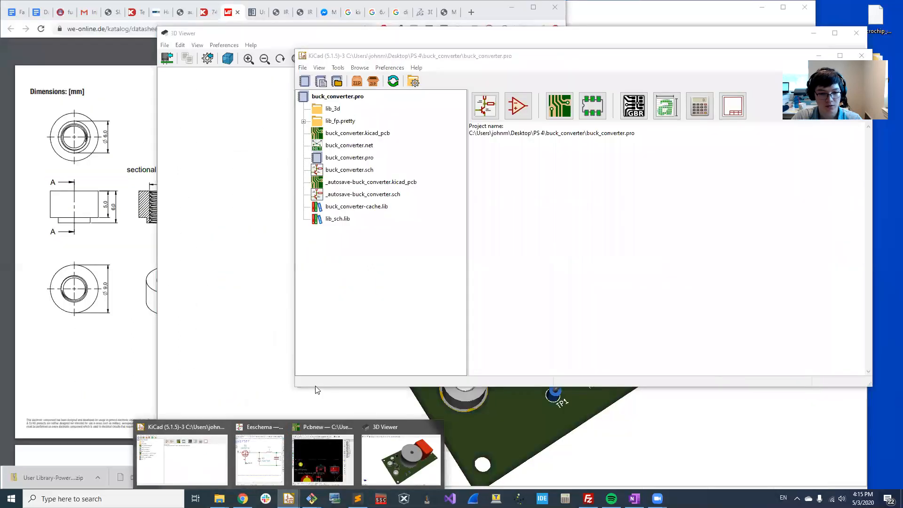
{"action": "left_click", "coordinate": [344, 428]}
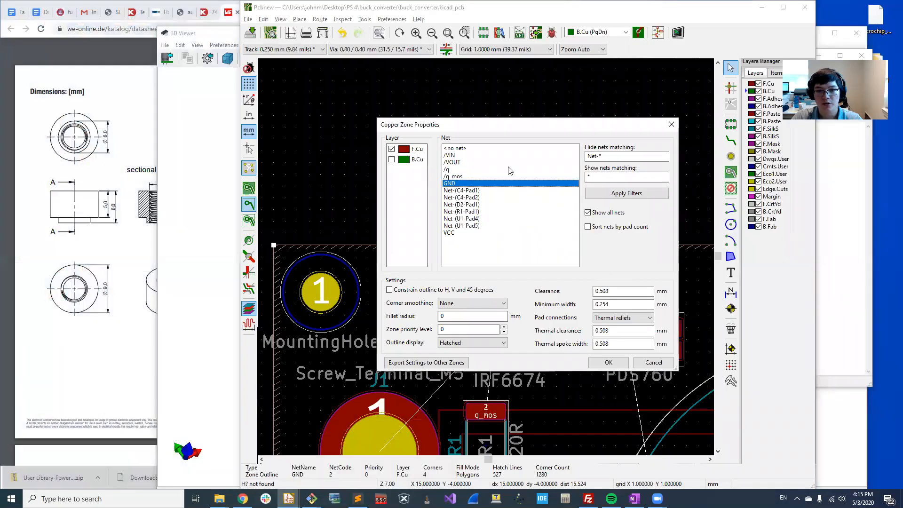
{"action": "left_click", "coordinate": [647, 364]}
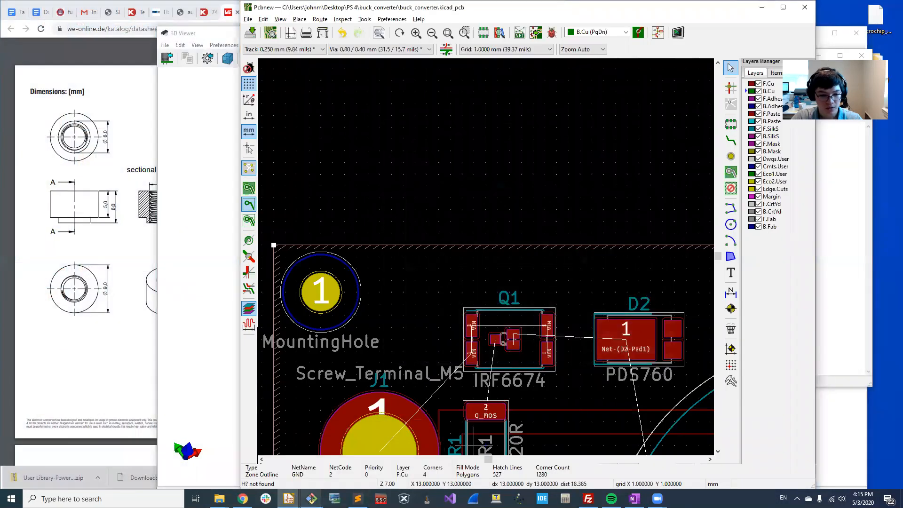
Open the PCB Calculator from the KiCad project manager and show its electrical spacing table
{"action": "mouse_move", "coordinate": [287, 497]}
{"action": "left_click", "coordinate": [176, 451]}
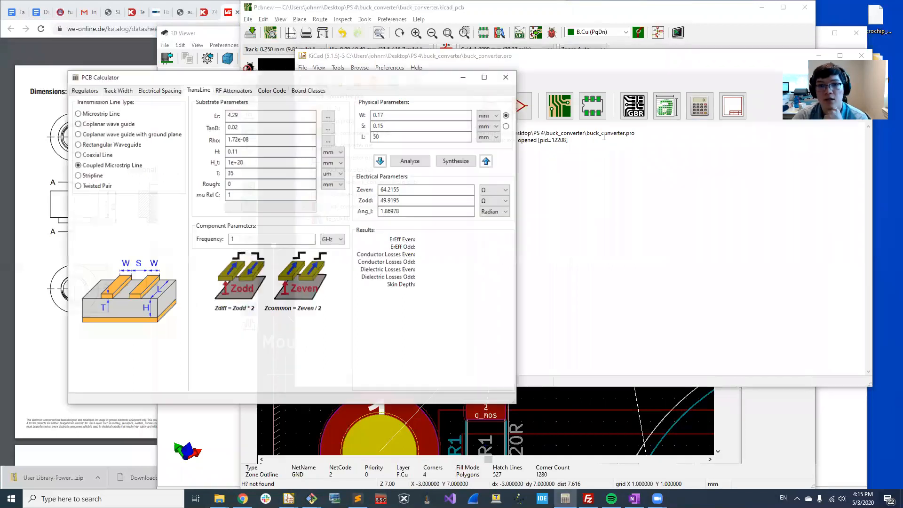
{"action": "left_click", "coordinate": [155, 91]}
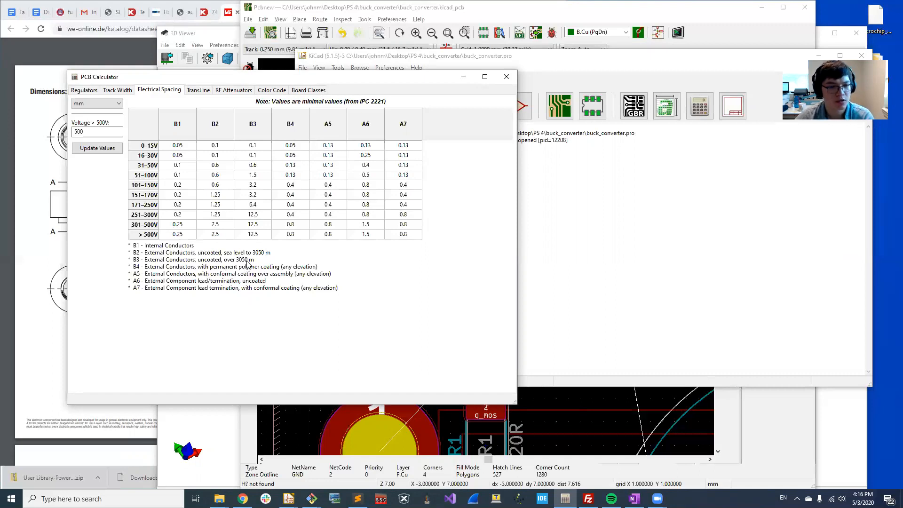
Search the web in a new browser tab for "B4 conductor soldermask" and read the Stack Exchange question on PCB track clearance
{"action": "left_click", "coordinate": [13, 197]}
{"action": "key", "text": "ctrl+t"}
{"action": "type", "text": "B4"}
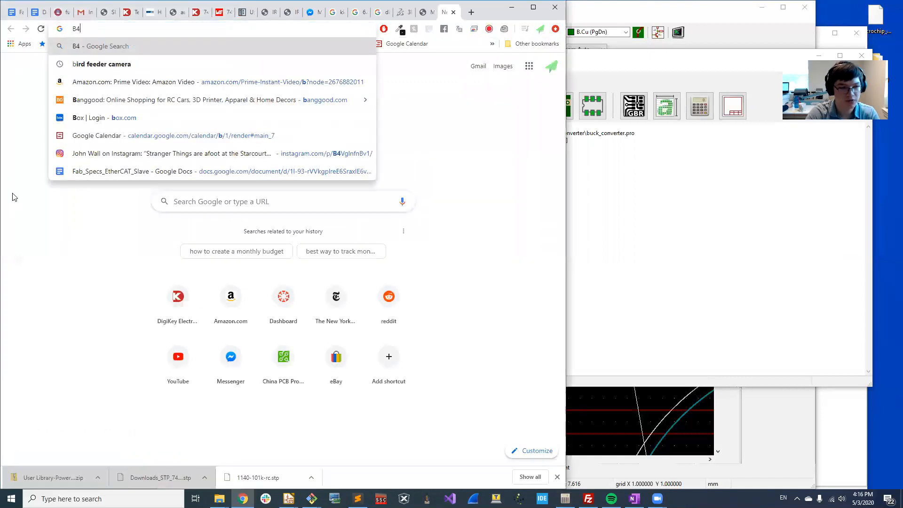
{"action": "type", "text": " conductor "}
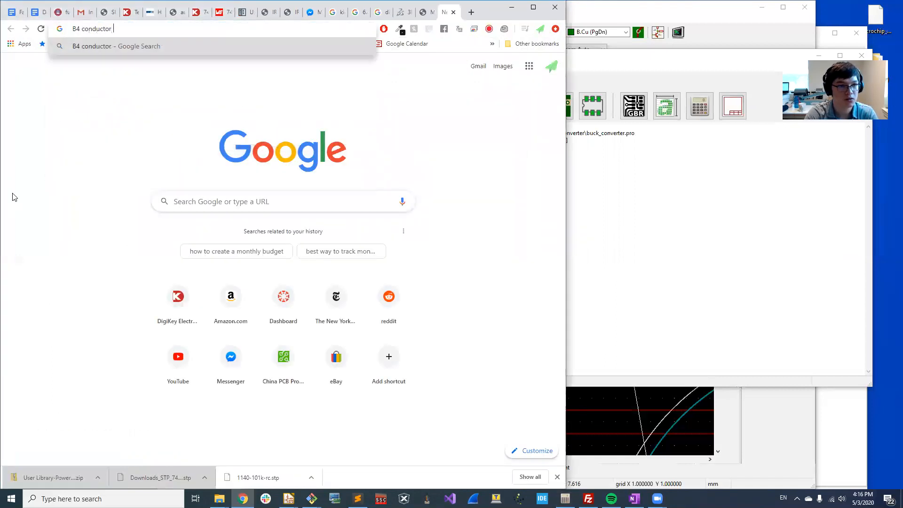
{"action": "type", "text": "soldermask"}
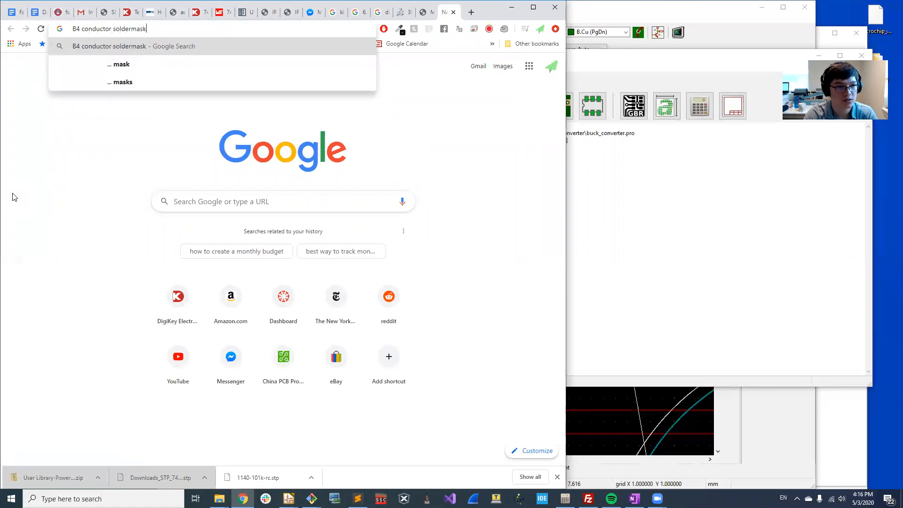
{"action": "key", "text": "Return"}
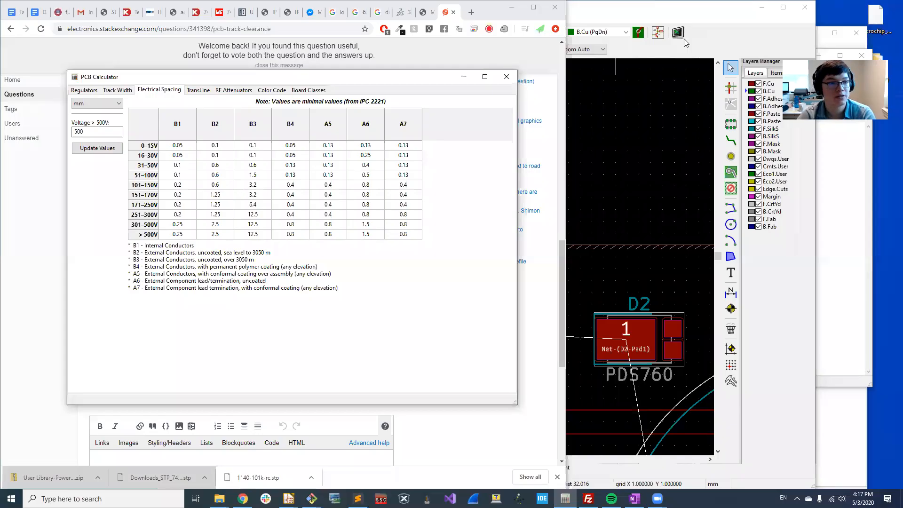
{"action": "left_click", "coordinate": [474, 57]}
{"action": "scroll", "coordinate": [273, 279], "scroll_direction": "up", "scroll_amount": 7}
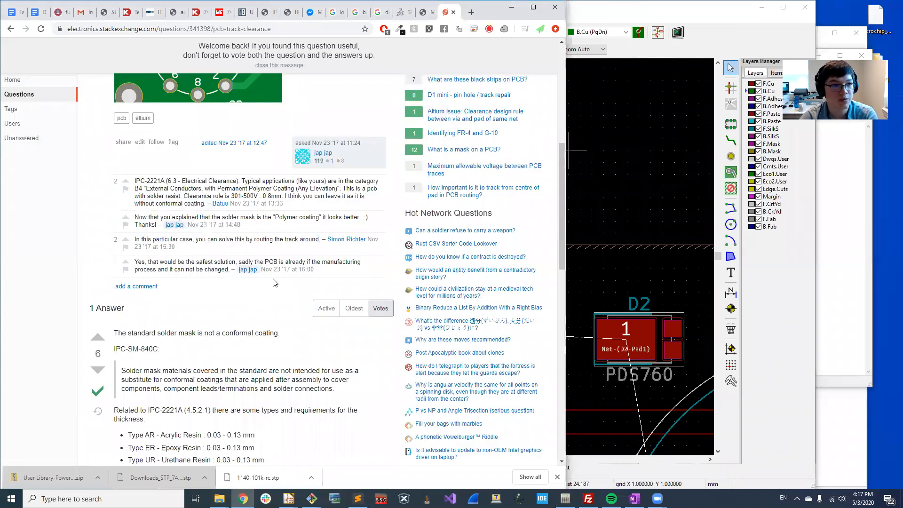
Read the Stack Exchange answer on permanent polymer coating and compare it with the B4 column in the PCB Calculator's electrical spacing table
{"action": "scroll", "coordinate": [275, 282], "scroll_direction": "up", "scroll_amount": 7}
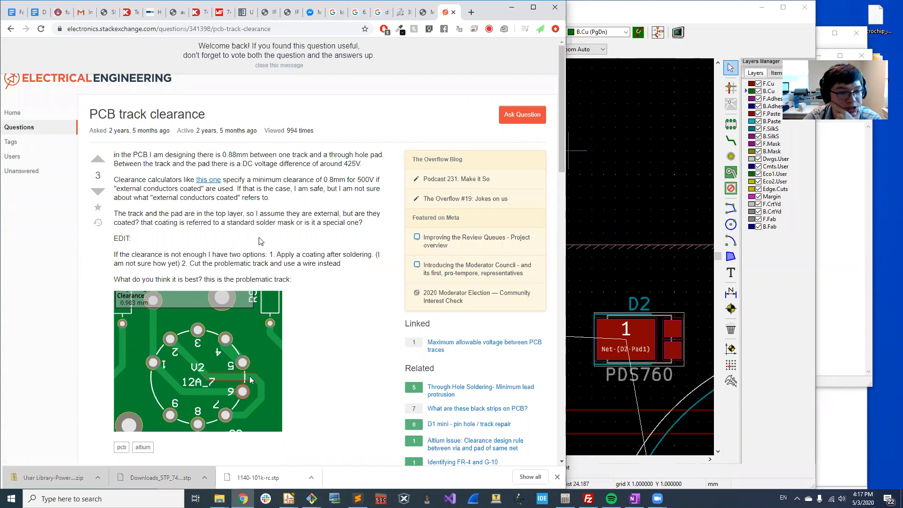
{"action": "scroll", "coordinate": [256, 242], "scroll_direction": "down", "scroll_amount": 15}
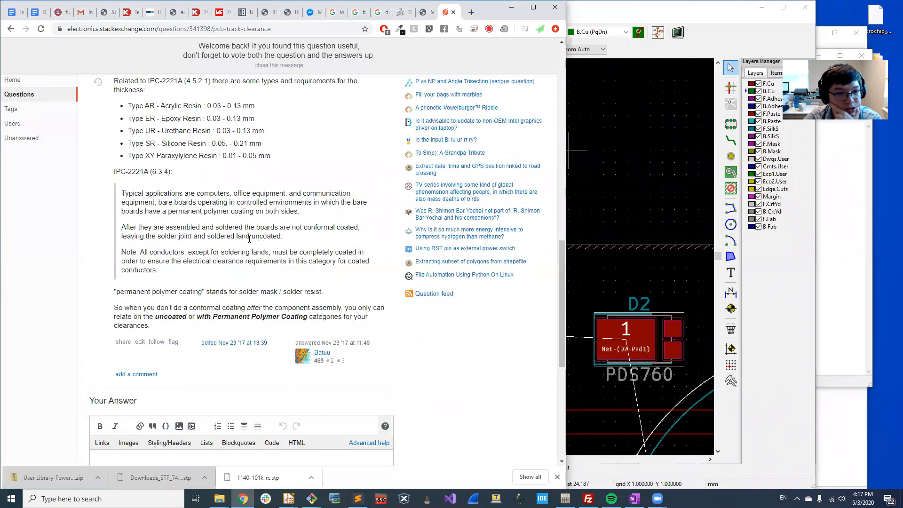
{"action": "left_click_drag", "start_coordinate": [214, 316], "coordinate": [305, 315]}
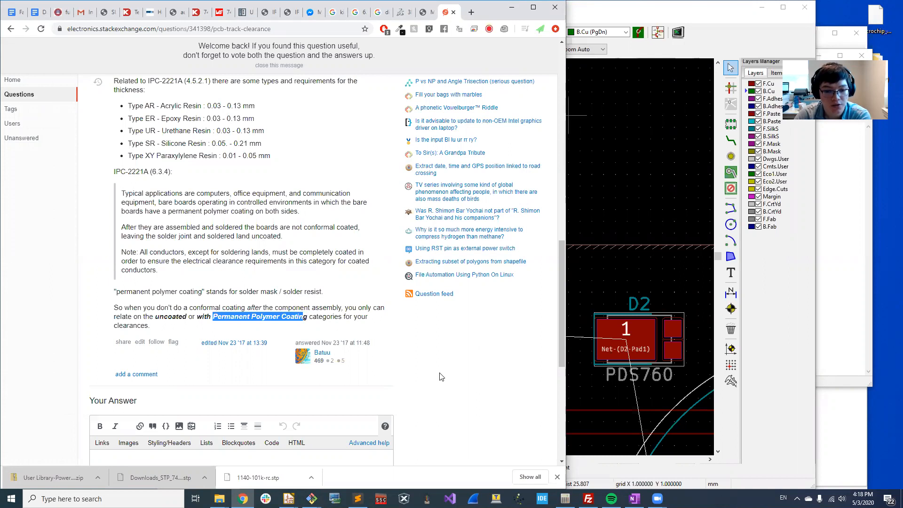
{"action": "mouse_move", "coordinate": [565, 499]}
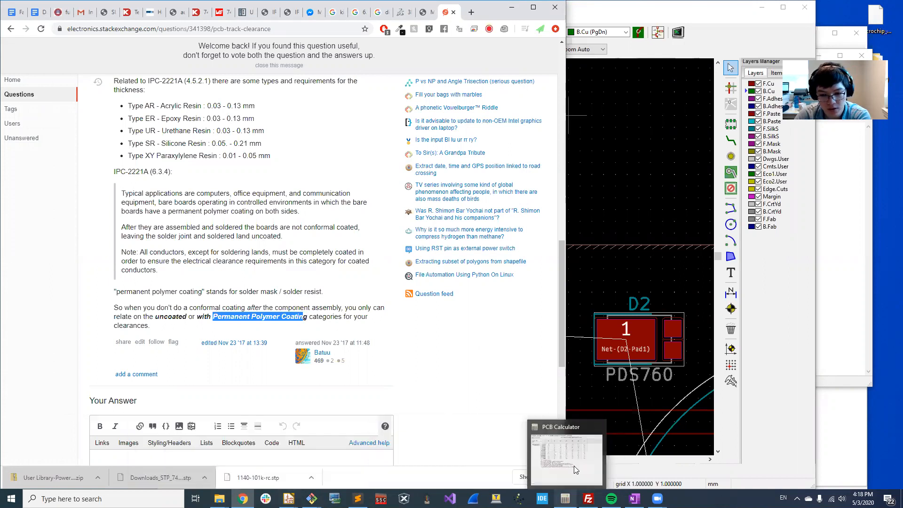
{"action": "left_click", "coordinate": [574, 466]}
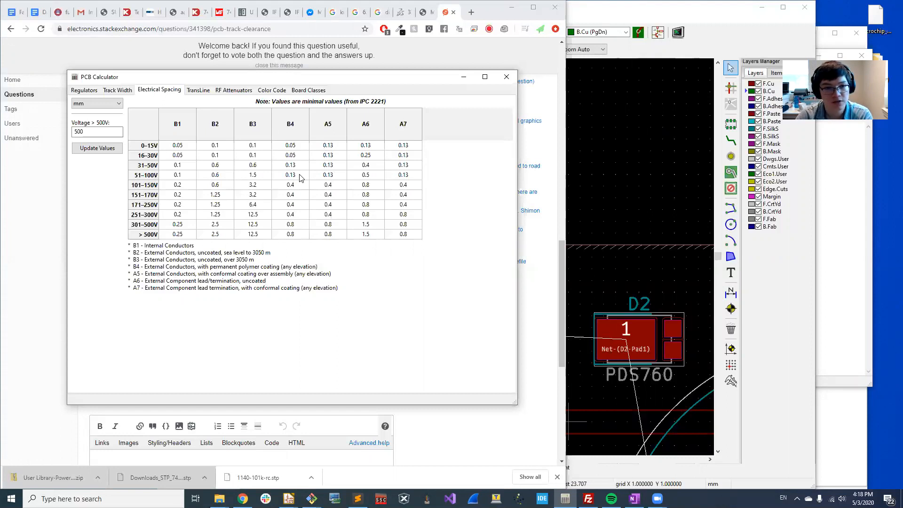
In the F.Cu GND zone's properties, set clearance, minimum width and thermal clearance to 0.2 mm and thermal spoke width to 0.4 mm
{"action": "left_click", "coordinate": [583, 25]}
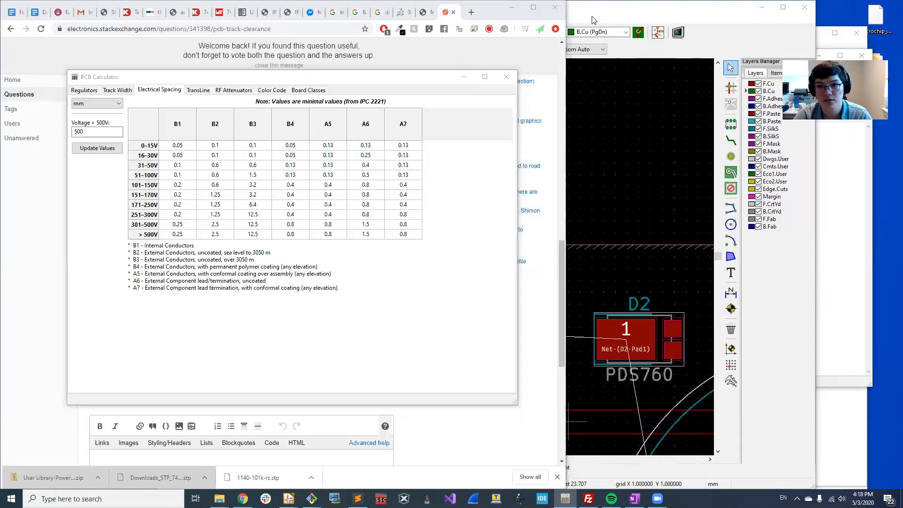
{"action": "double_click", "coordinate": [523, 244]}
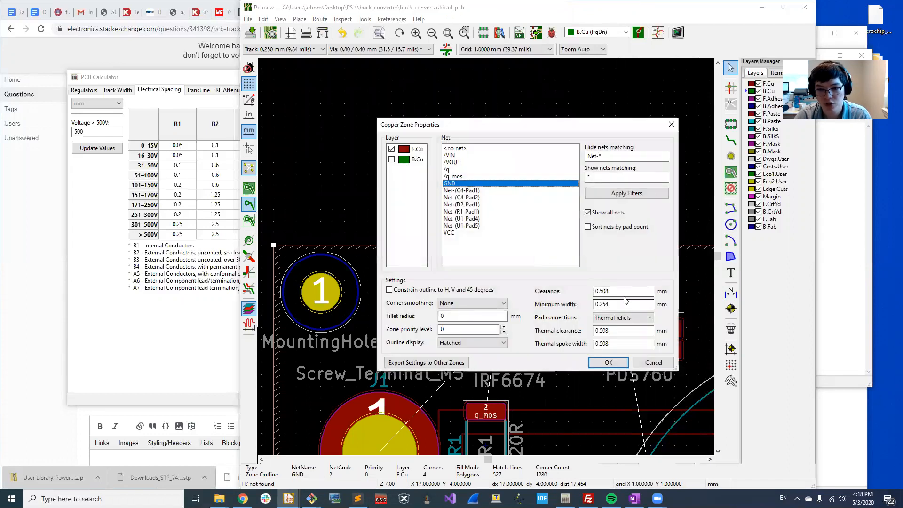
{"action": "double_click", "coordinate": [621, 291]}
{"action": "type", "text": "0.2"}
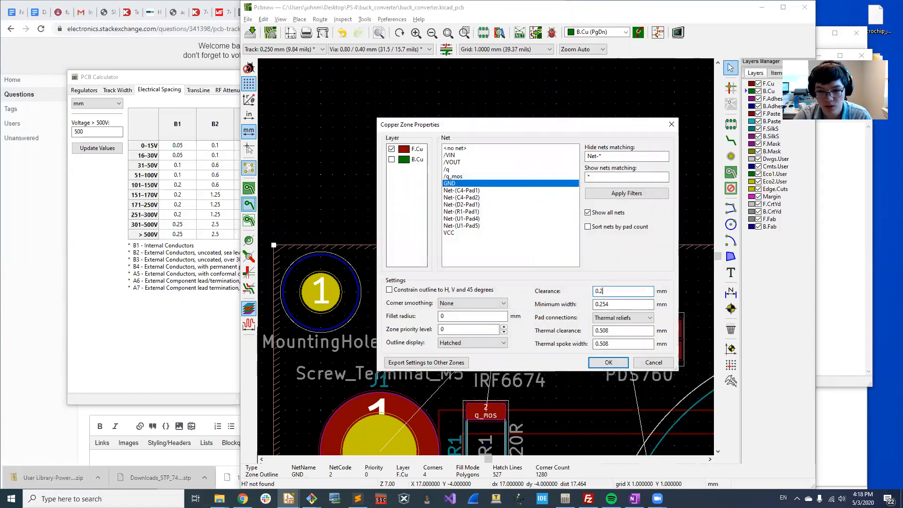
{"action": "double_click", "coordinate": [625, 305]}
{"action": "type", "text": "0"}
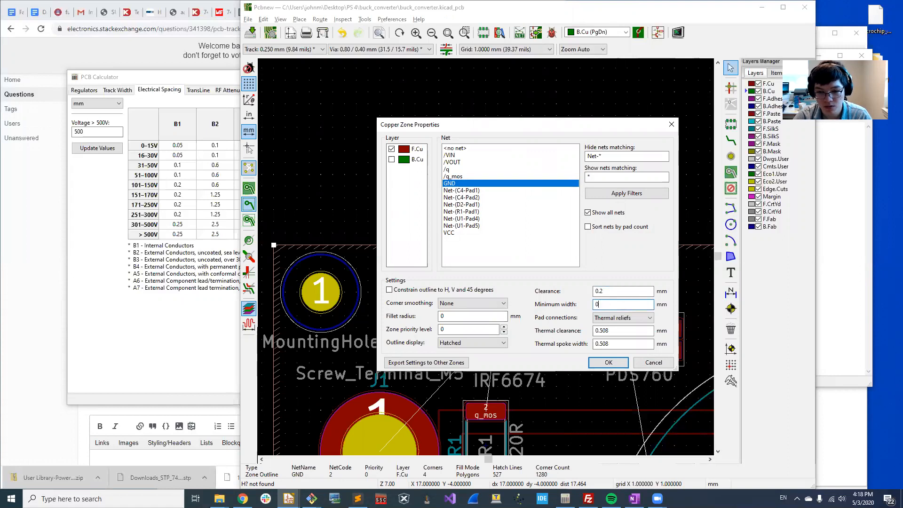
{"action": "double_click", "coordinate": [599, 330]}
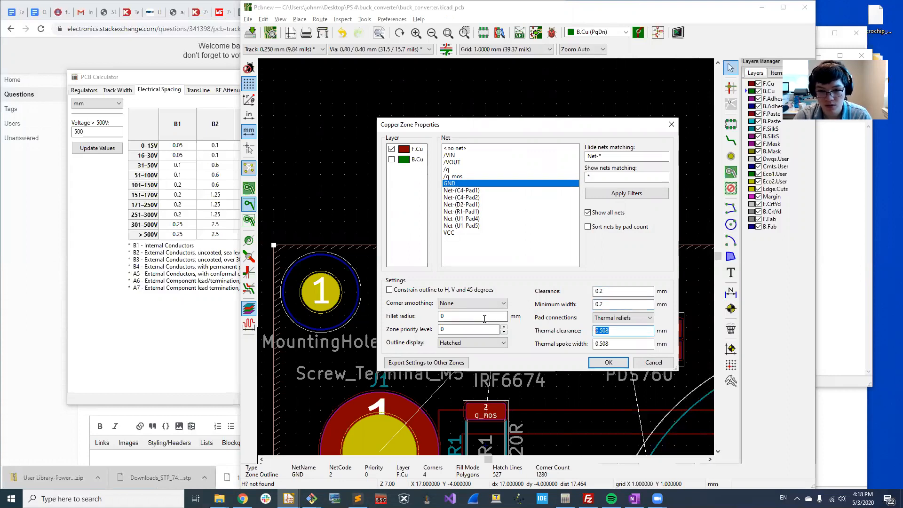
{"action": "type", "text": "0"}
{"action": "key", "text": "Tab"}
{"action": "type", "text": "0."}
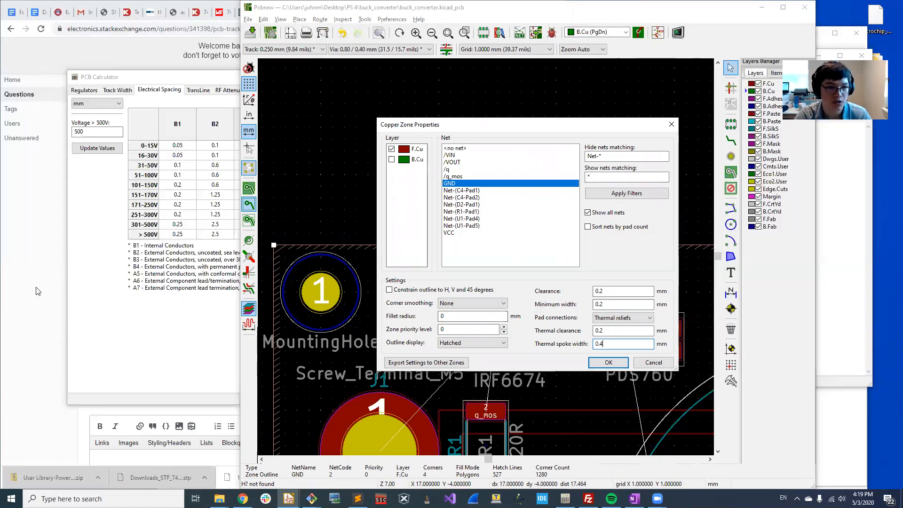
Search the web for "pcb thermal relief" and examine the image comparing a solid pad with one connected by copper spokes
{"action": "left_click", "coordinate": [180, 37]}
{"action": "left_click", "coordinate": [190, 29]}
{"action": "type", "text": "t"}
{"action": "key", "text": "BackSpace"}
{"action": "type", "text": "mil to"}
{"action": "key", "text": "BackSpace"}
{"action": "key", "text": "BackSpace"}
{"action": "key", "text": "BackSpace"}
{"action": "key", "text": "BackSpace"}
{"action": "key", "text": "BackSpace"}
{"action": "key", "text": "BackSpace"}
{"action": "type", "text": "sol"}
{"action": "key", "text": "BackSpace"}
{"action": "key", "text": "BackSpace"}
{"action": "key", "text": "BackSpace"}
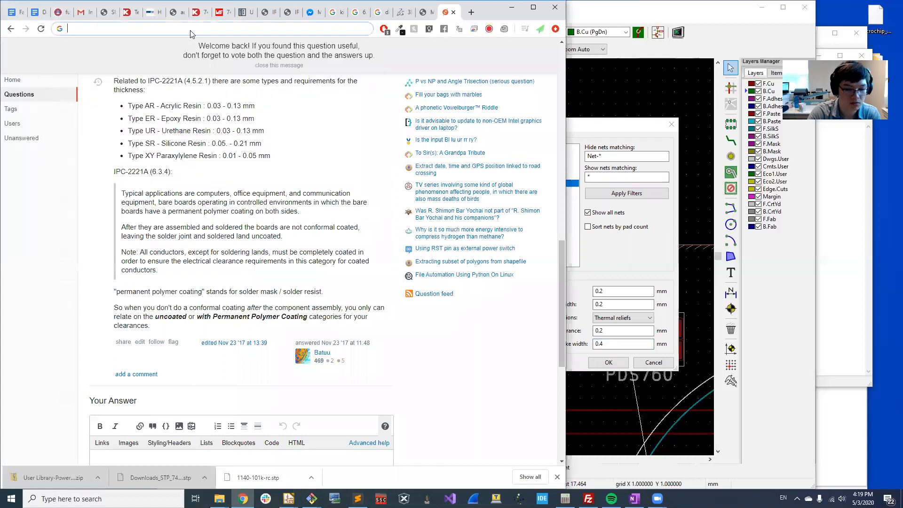
{"action": "type", "text": "pcb thermal relief"}
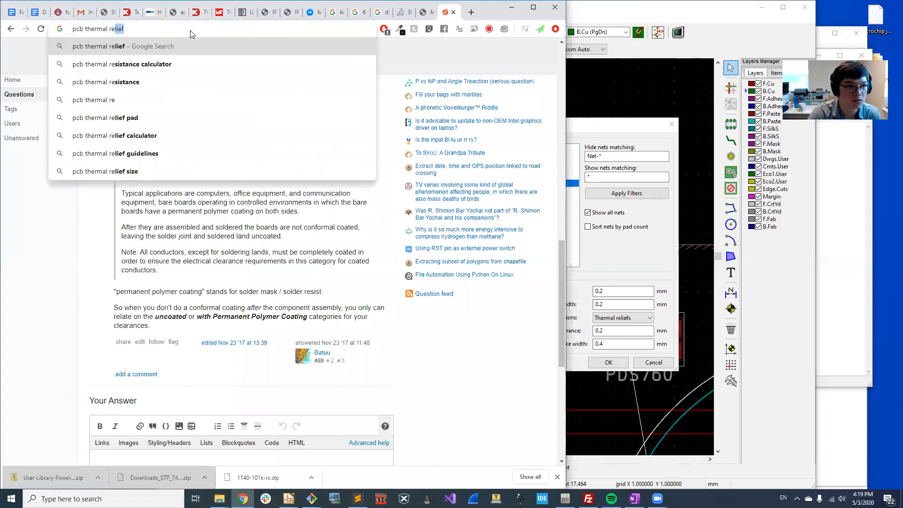
{"action": "key", "text": "Return"}
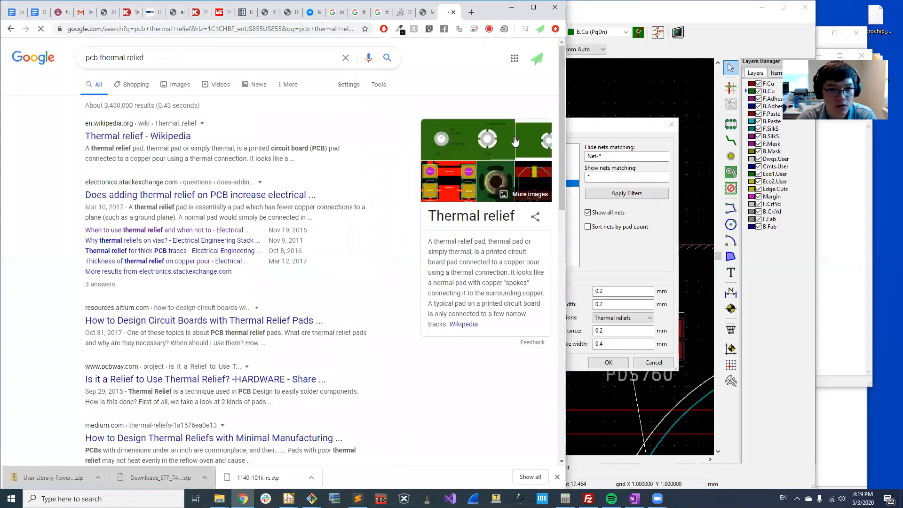
{"action": "left_click", "coordinate": [482, 140]}
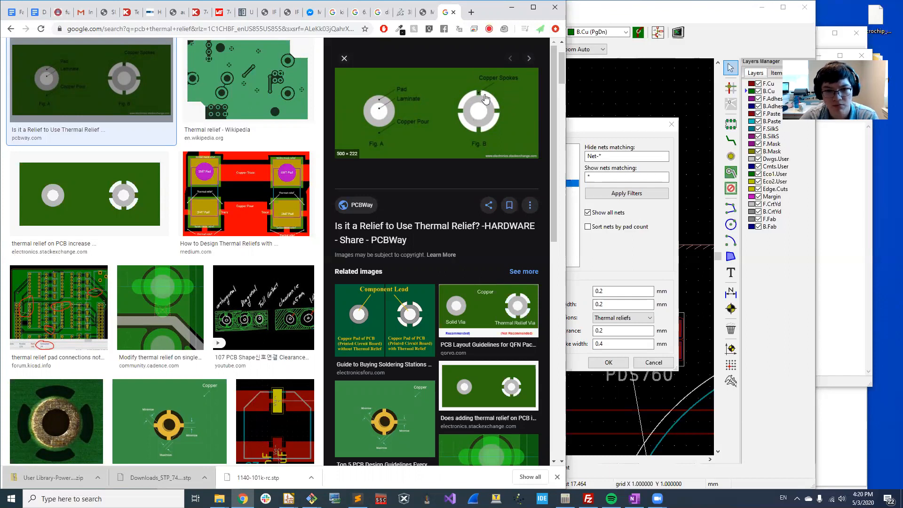
{"action": "left_click", "coordinate": [452, 12]}
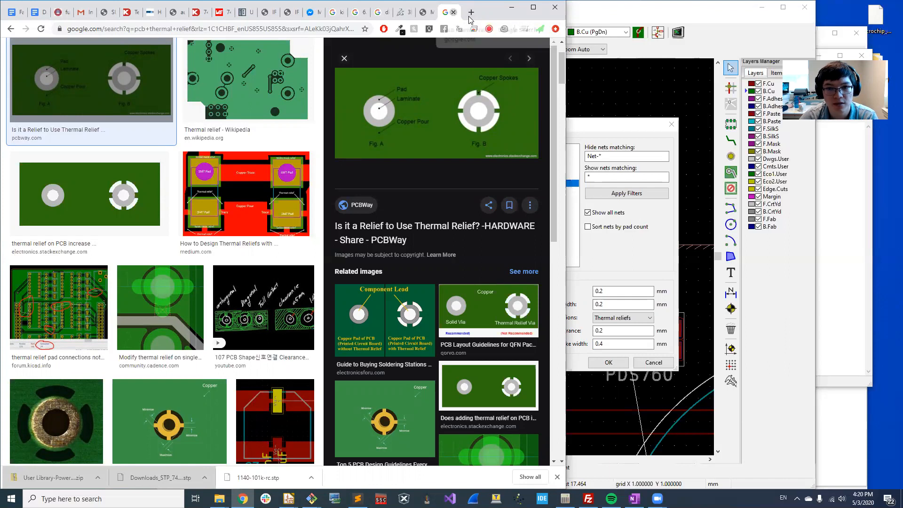
Return to Pcbnew and apply the entered clearance and thermal relief settings to the GND zone
{"action": "left_click", "coordinate": [603, 130]}
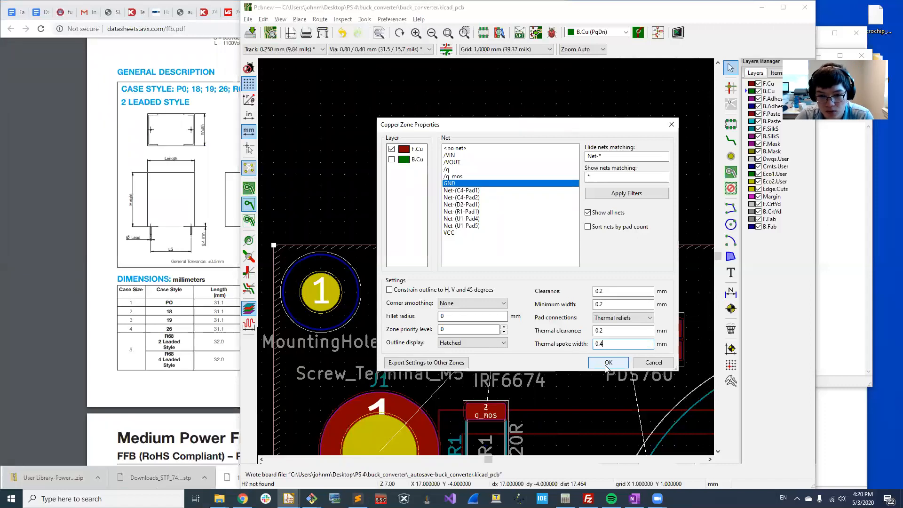
{"action": "left_click", "coordinate": [607, 365]}
{"action": "scroll", "coordinate": [482, 260], "scroll_direction": "down", "scroll_amount": 3}
{"action": "scroll", "coordinate": [486, 260], "scroll_direction": "up", "scroll_amount": 2}
{"action": "scroll", "coordinate": [486, 260], "scroll_direction": "up", "scroll_amount": 3}
{"action": "left_click", "coordinate": [477, 145]}
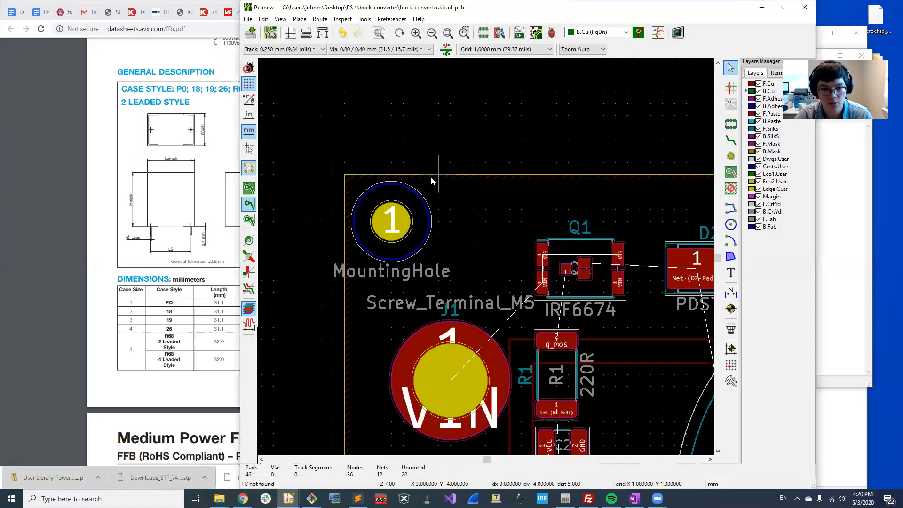
Copy the F.Cu GND zone using its corner near the mounting hole as reference, and paste the duplicate exactly over the original
{"action": "middle_click_drag", "start_coordinate": [645, 165], "coordinate": [576, 126]}
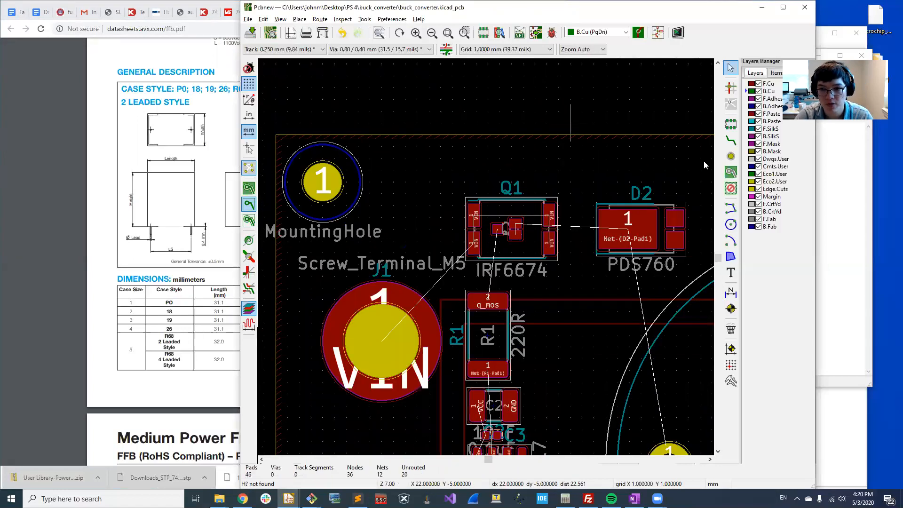
{"action": "left_click", "coordinate": [547, 137]}
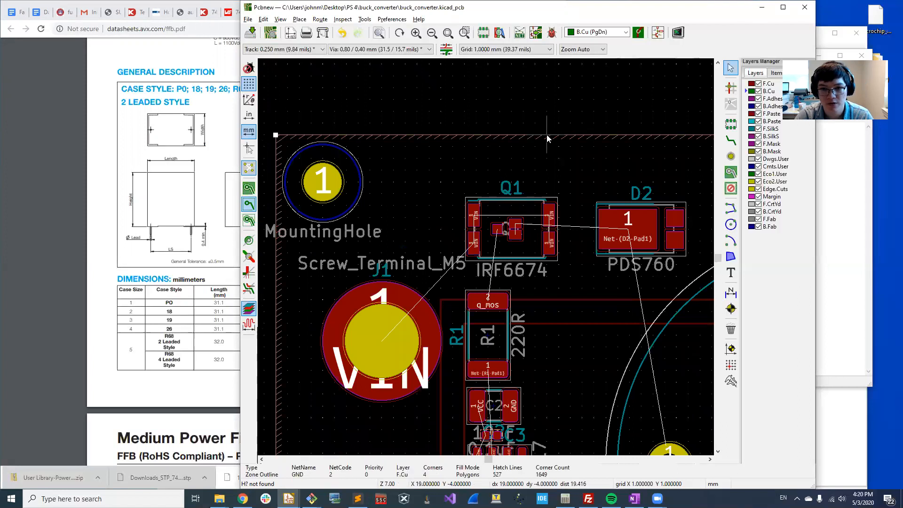
{"action": "key", "text": "ctrl+c"}
{"action": "middle_click_drag", "start_coordinate": [359, 95], "coordinate": [489, 110]}
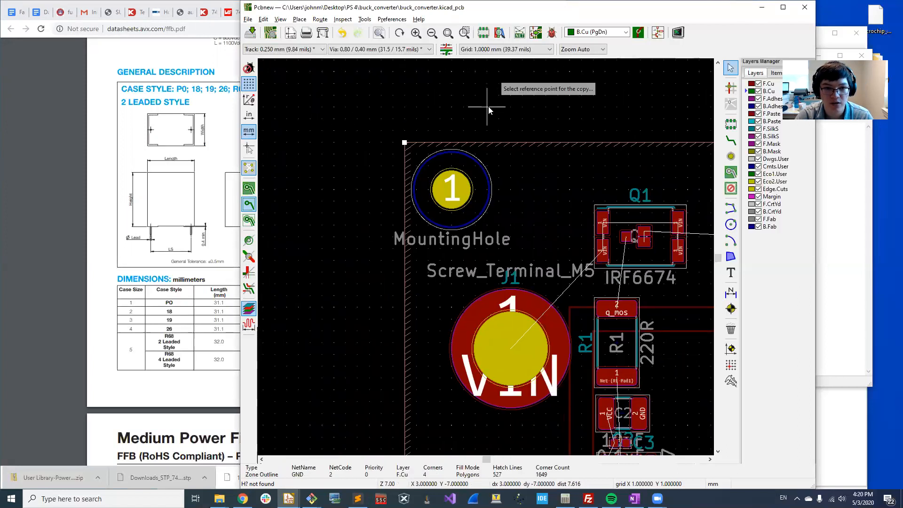
{"action": "left_click", "coordinate": [404, 143]}
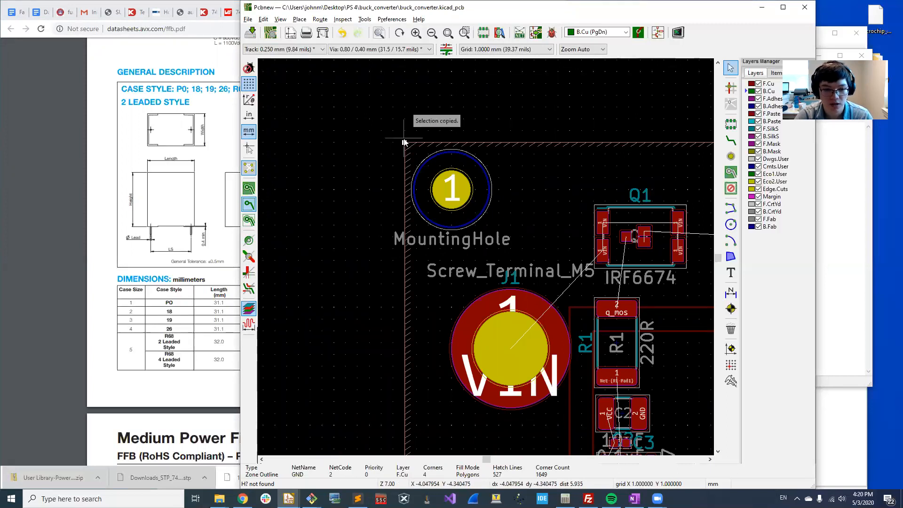
{"action": "key", "text": "ctrl+v"}
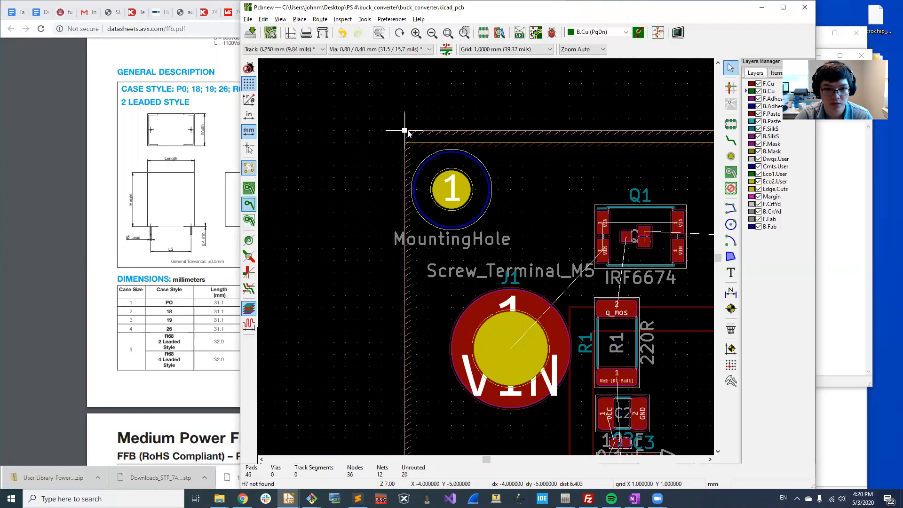
{"action": "left_click", "coordinate": [400, 143]}
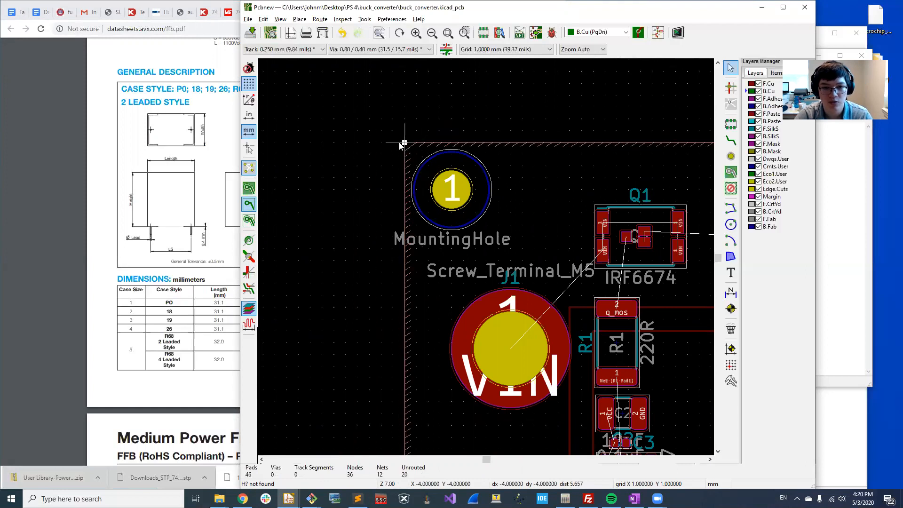
Assign the pasted copper zone to the B.Cu layer and the GND net
{"action": "key", "text": "e"}
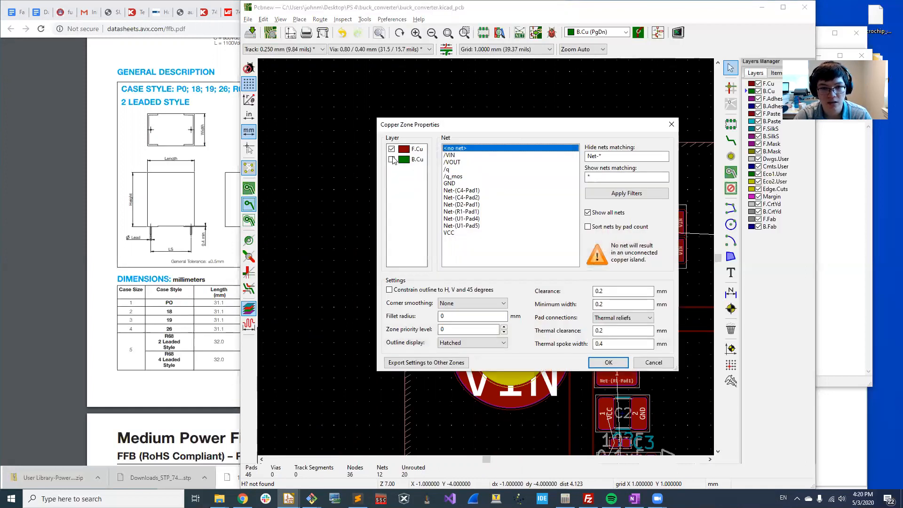
{"action": "left_click", "coordinate": [393, 160]}
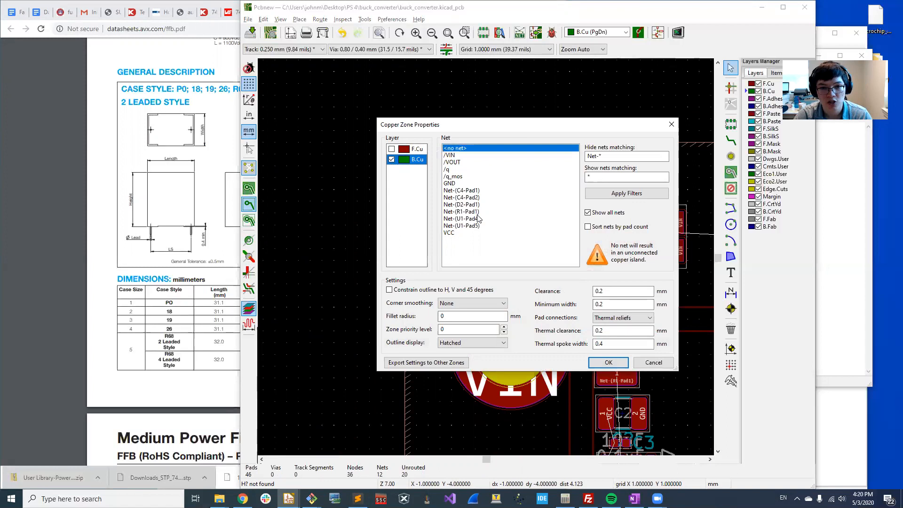
{"action": "left_click", "coordinate": [454, 184]}
{"action": "left_click", "coordinate": [609, 362]}
Open the board in the 3D viewer and examine the copper clearances and thermal reliefs around C2, C3 and U1
{"action": "scroll", "coordinate": [503, 188], "scroll_direction": "down", "scroll_amount": 1}
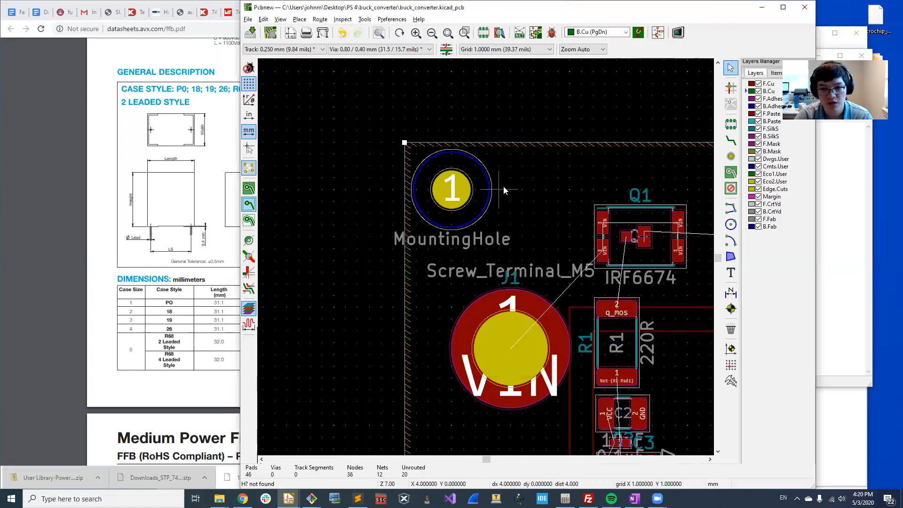
{"action": "scroll", "coordinate": [489, 263], "scroll_direction": "down", "scroll_amount": 1}
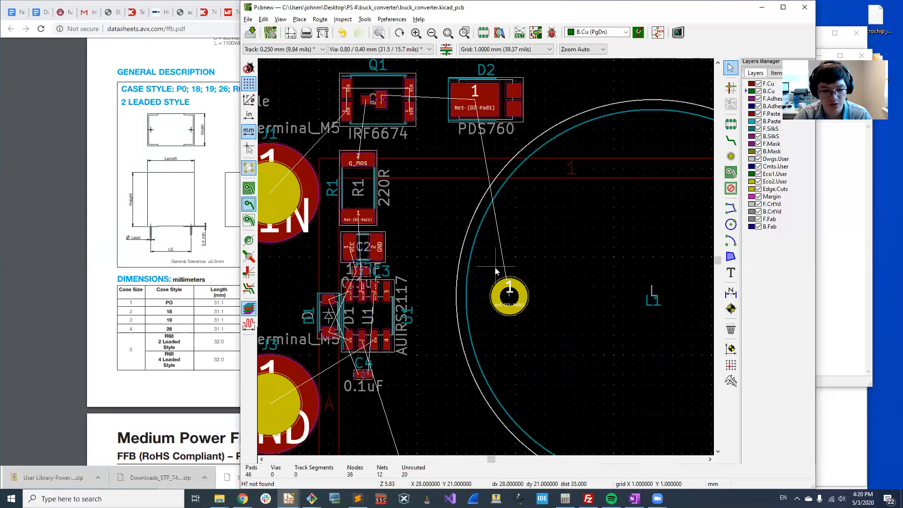
{"action": "key", "text": "alt+3"}
{"action": "scroll", "coordinate": [446, 310], "scroll_direction": "up", "scroll_amount": 5}
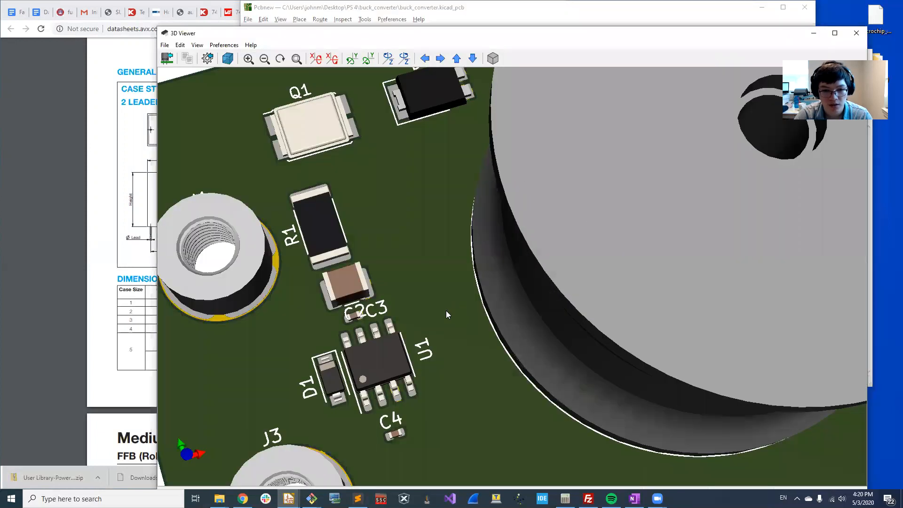
{"action": "scroll", "coordinate": [448, 382], "scroll_direction": "up", "scroll_amount": 2}
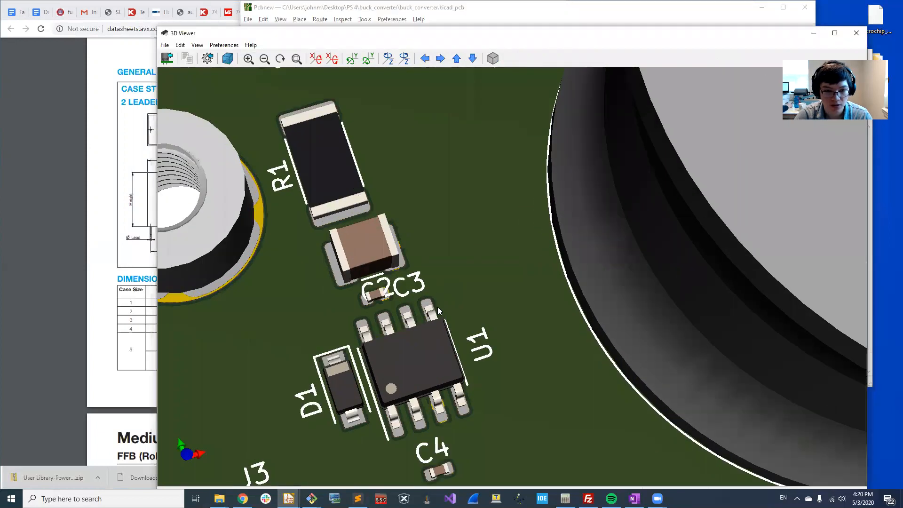
{"action": "scroll", "coordinate": [414, 278], "scroll_direction": "up", "scroll_amount": 3}
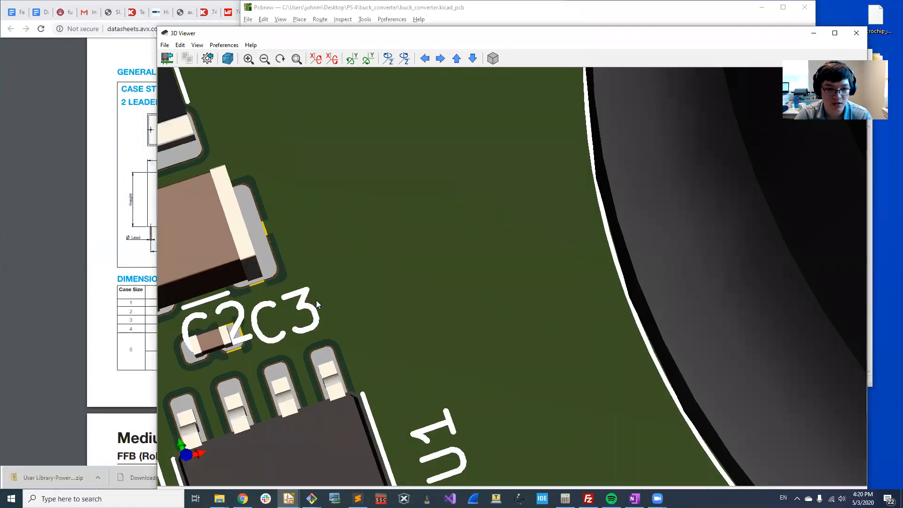
{"action": "scroll", "coordinate": [316, 301], "scroll_direction": "down", "scroll_amount": 6}
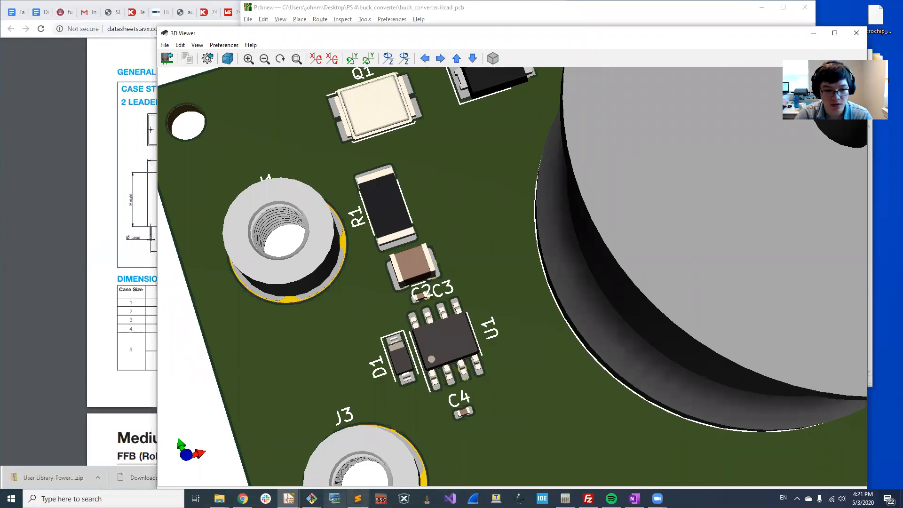
Return to Pcbnew and move C2's silkscreen reference label out of the C3 area to beside C2's GND pad
{"action": "left_click", "coordinate": [288, 498]}
{"action": "left_click", "coordinate": [294, 464]}
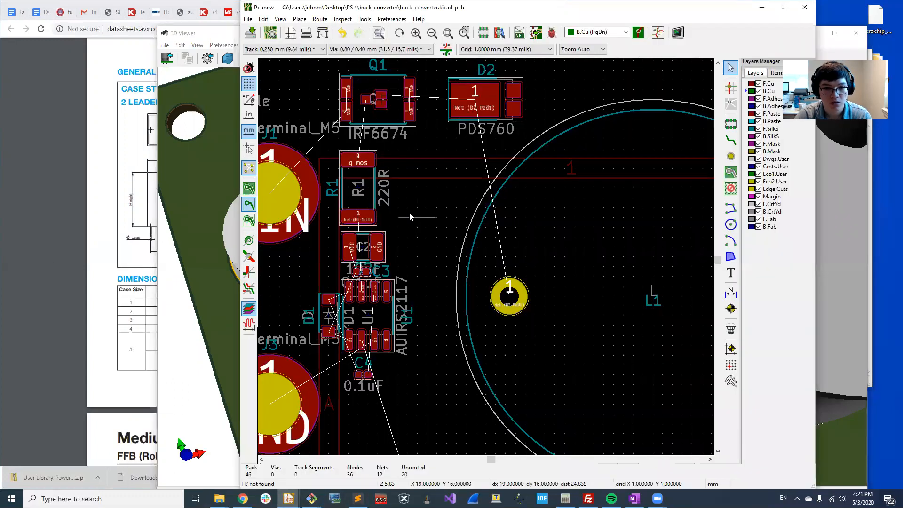
{"action": "scroll", "coordinate": [405, 221], "scroll_direction": "up", "scroll_amount": 5}
{"action": "scroll", "coordinate": [396, 222], "scroll_direction": "down", "scroll_amount": 1}
{"action": "left_click", "coordinate": [414, 252]}
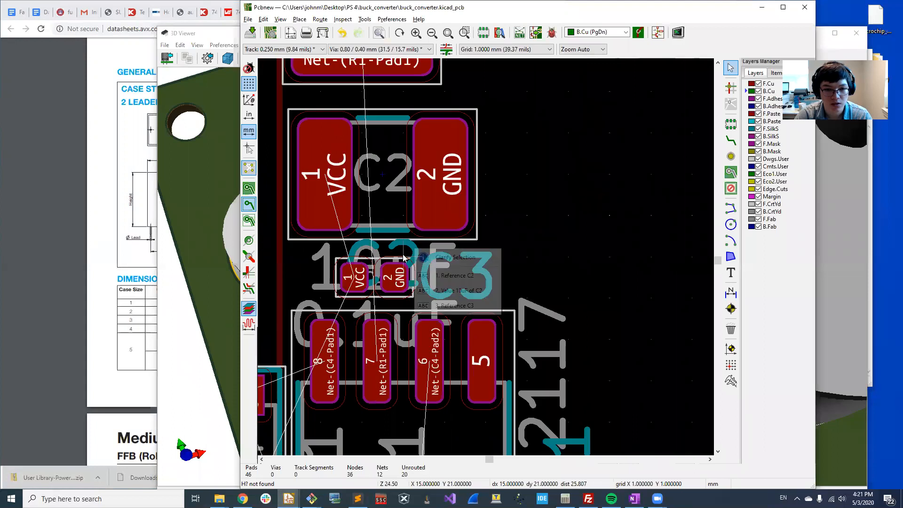
{"action": "left_click", "coordinate": [443, 279]}
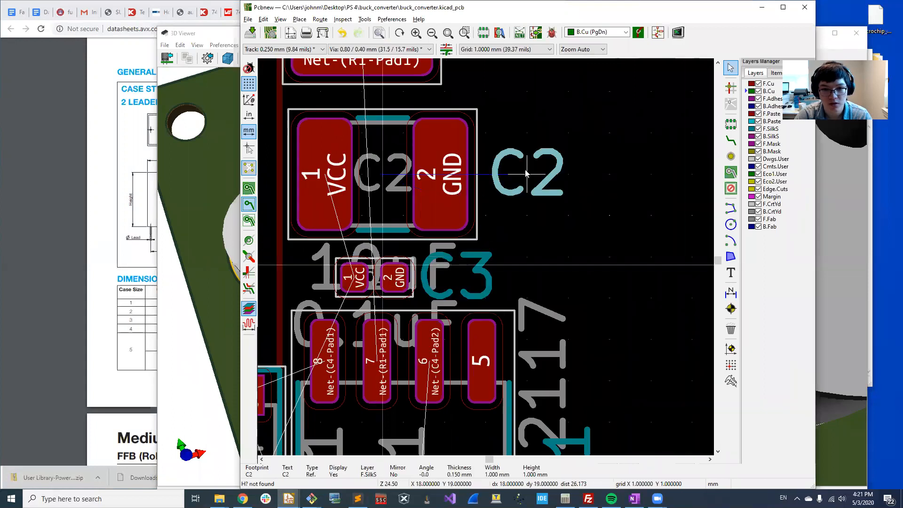
{"action": "left_click", "coordinate": [527, 174]}
{"action": "scroll", "coordinate": [527, 216], "scroll_direction": "down", "scroll_amount": 1}
Set the grid to 0.2500 mm and nudge C2's silkscreen reference label closer to the capacitor's outline
{"action": "left_click", "coordinate": [488, 222]}
{"action": "mouse_move", "coordinate": [487, 223]}
{"action": "left_mouse_down"}
{"action": "mouse_move", "coordinate": [474, 223]}
{"action": "mouse_move", "coordinate": [507, 221]}
{"action": "mouse_move", "coordinate": [481, 222]}
{"action": "left_mouse_up"}
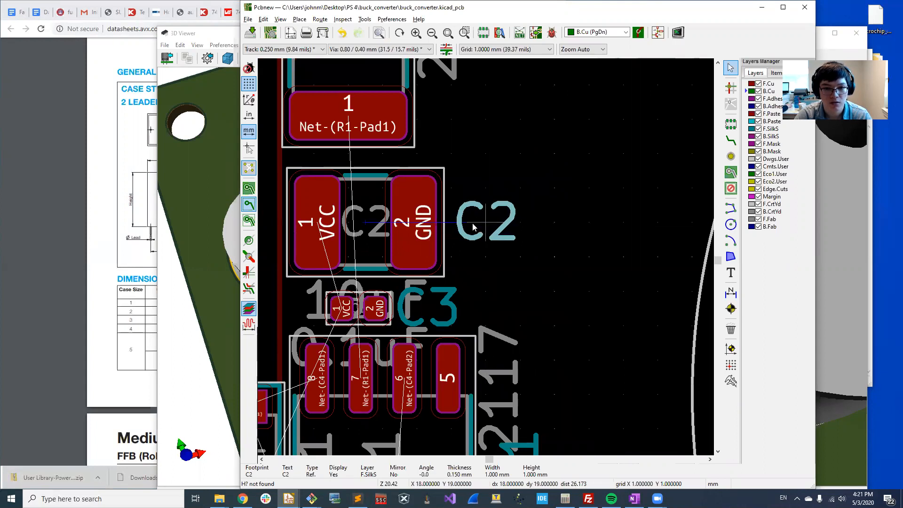
{"action": "right_click", "coordinate": [475, 224]}
{"action": "mouse_move", "coordinate": [547, 485]}
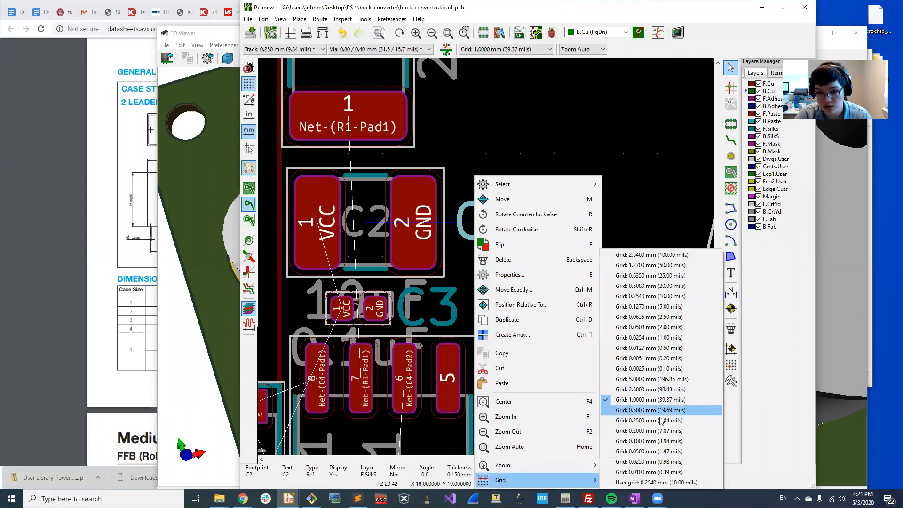
{"action": "left_click", "coordinate": [661, 416]}
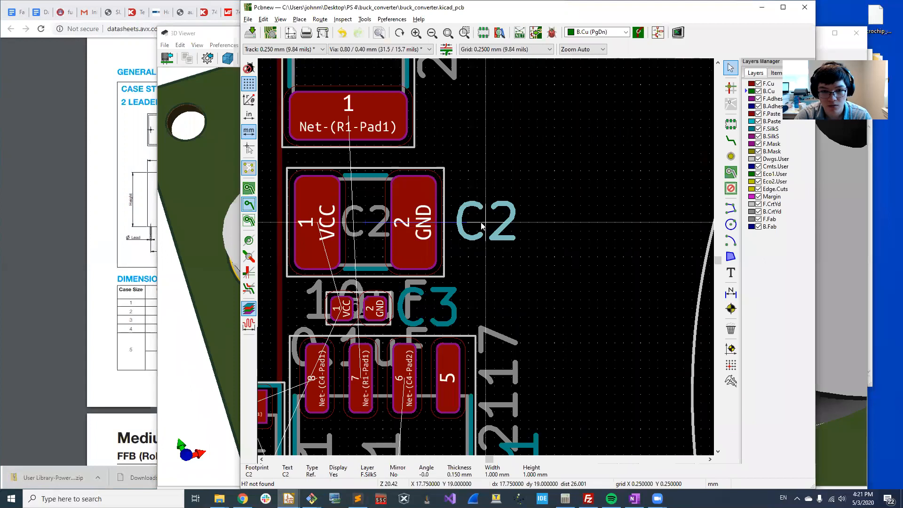
Set the grid to 0.0500 mm and move the C3 footprint from above U1 to the free space below D1, next to J3
{"action": "right_click", "coordinate": [507, 257]}
{"action": "mouse_move", "coordinate": [576, 488]}
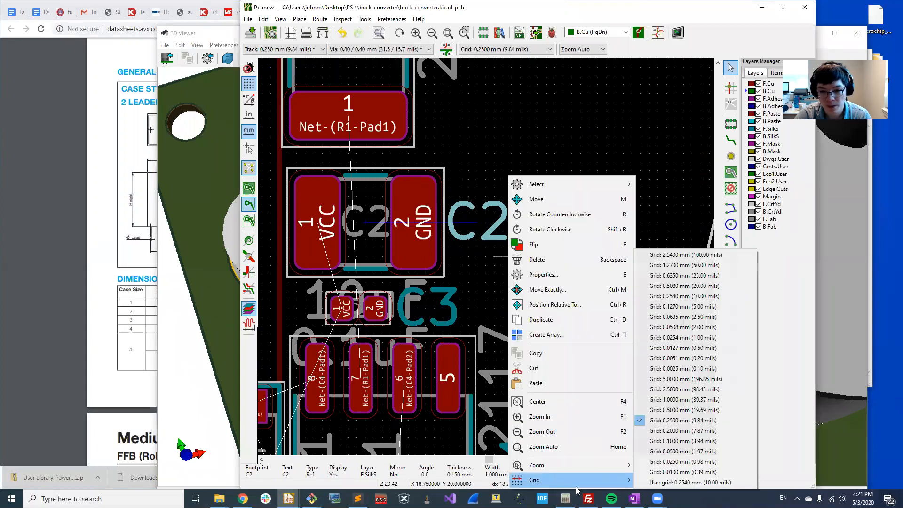
{"action": "left_click", "coordinate": [704, 453]}
{"action": "scroll", "coordinate": [478, 205], "scroll_direction": "down", "scroll_amount": 3}
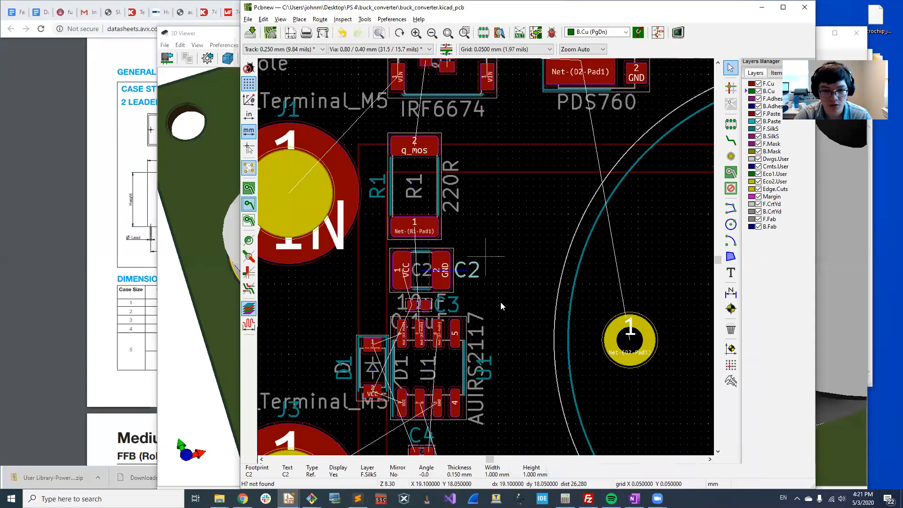
{"action": "scroll", "coordinate": [487, 256], "scroll_direction": "up", "scroll_amount": 2}
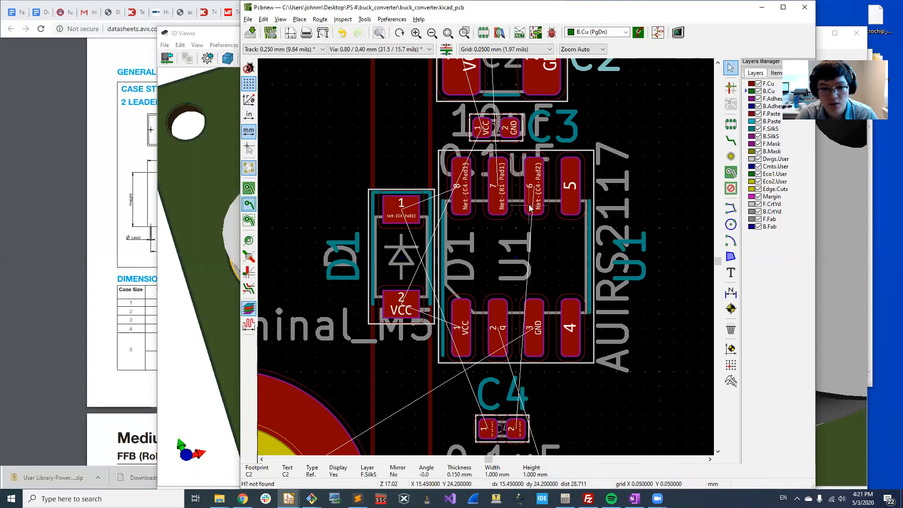
{"action": "left_click", "coordinate": [495, 130]}
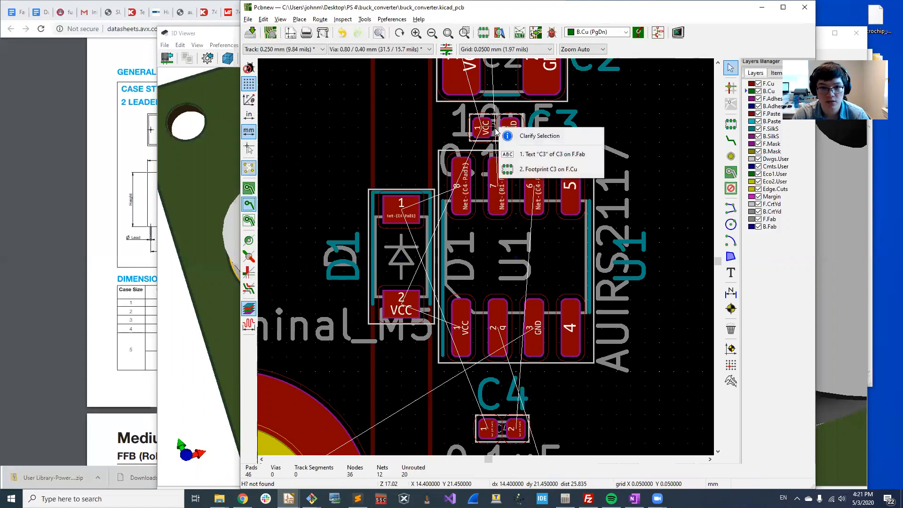
{"action": "left_click", "coordinate": [548, 169]}
{"action": "key", "text": "m"}
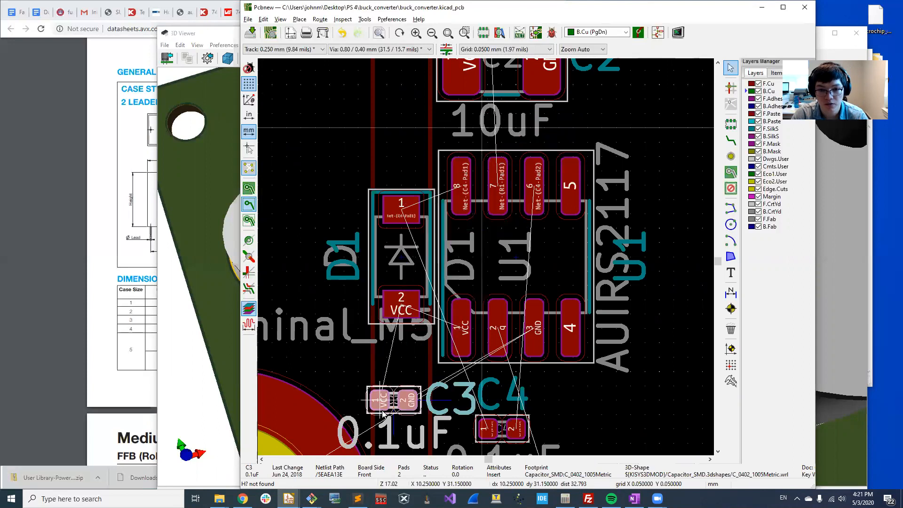
{"action": "scroll", "coordinate": [380, 400], "scroll_direction": "down", "scroll_amount": 1}
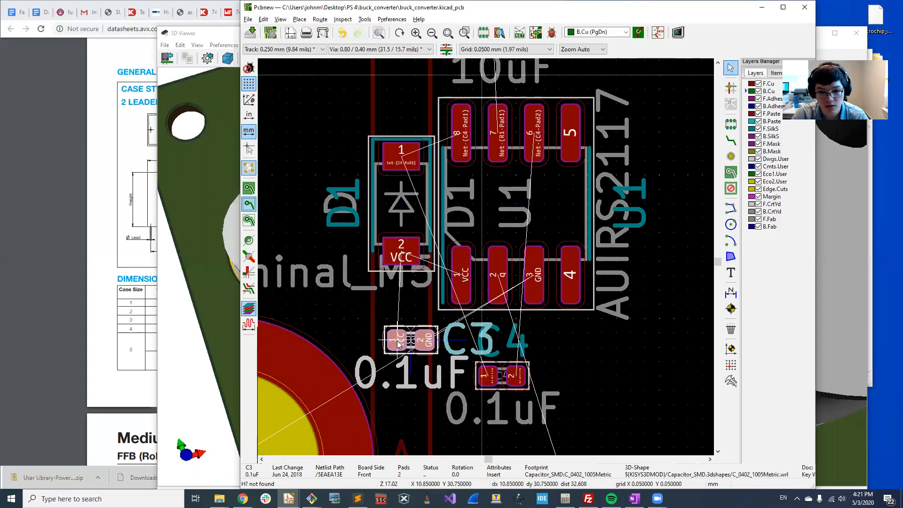
{"action": "left_click", "coordinate": [346, 323]}
Move the C4 footprint from below U1 to the gap between C2 and U1's pads 5 to 8
{"action": "left_click", "coordinate": [507, 388]}
{"action": "key", "text": "m"}
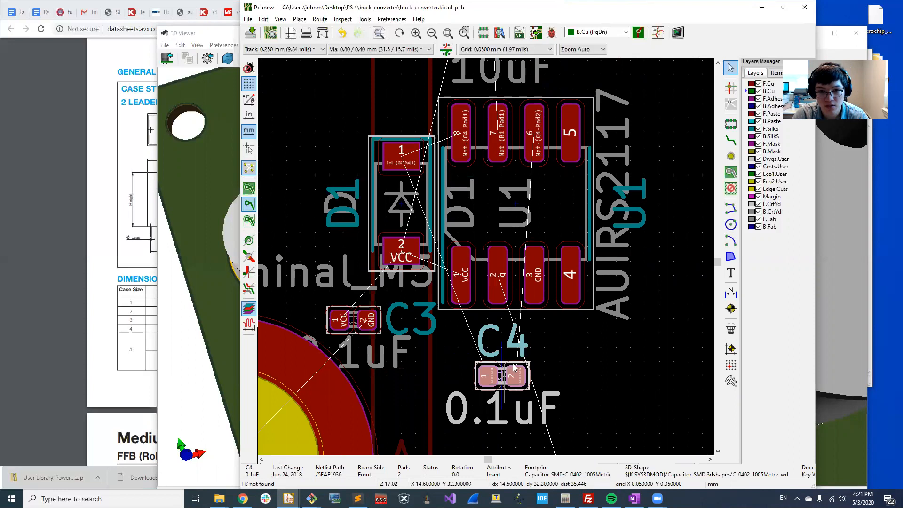
{"action": "scroll", "coordinate": [484, 156], "scroll_direction": "up", "scroll_amount": 2}
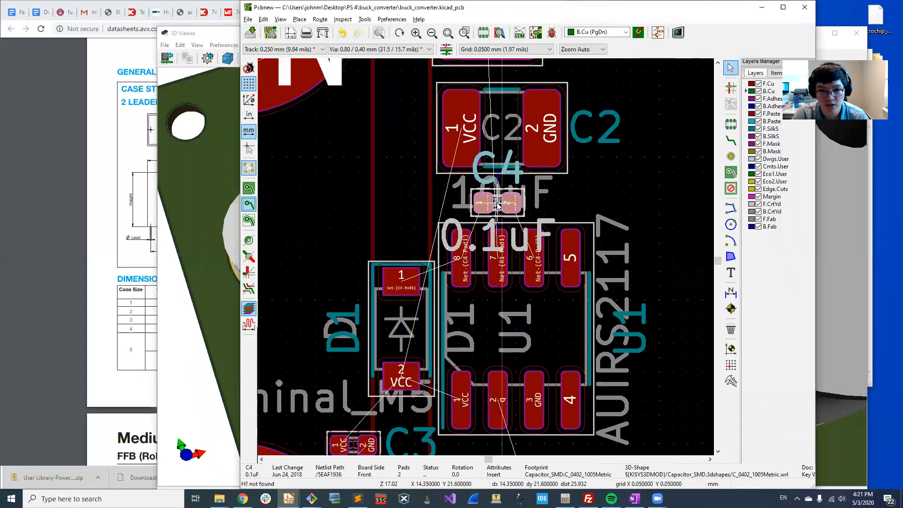
Set the grid to 1.0000 mm and move the C2 footprint from above C4 to below U1's pads 1 to 4
{"action": "right_click", "coordinate": [557, 201]}
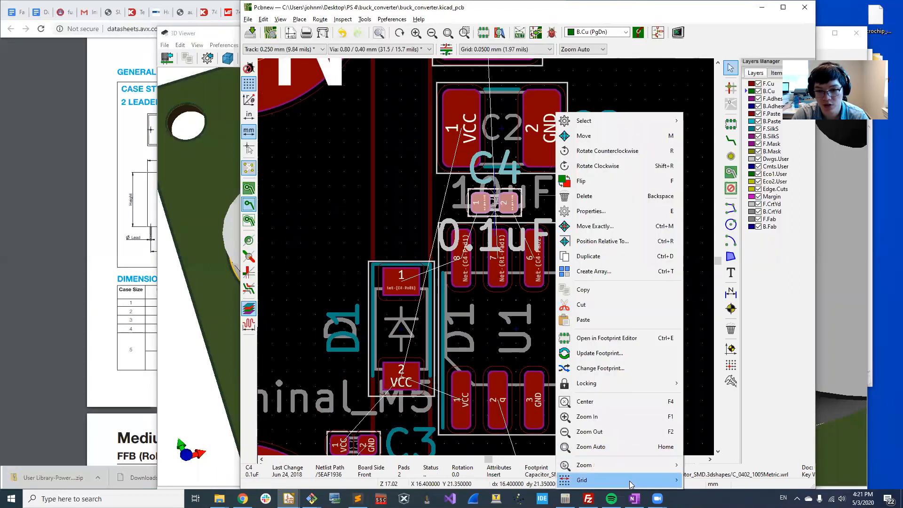
{"action": "mouse_move", "coordinate": [629, 481]}
{"action": "left_click", "coordinate": [734, 399]}
{"action": "key", "text": "m"}
{"action": "left_click", "coordinate": [498, 201]}
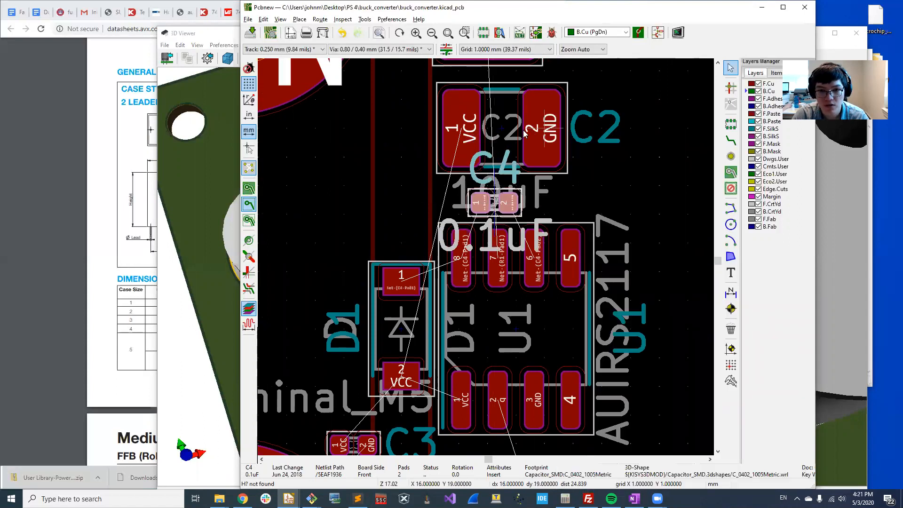
{"action": "left_click", "coordinate": [492, 127]}
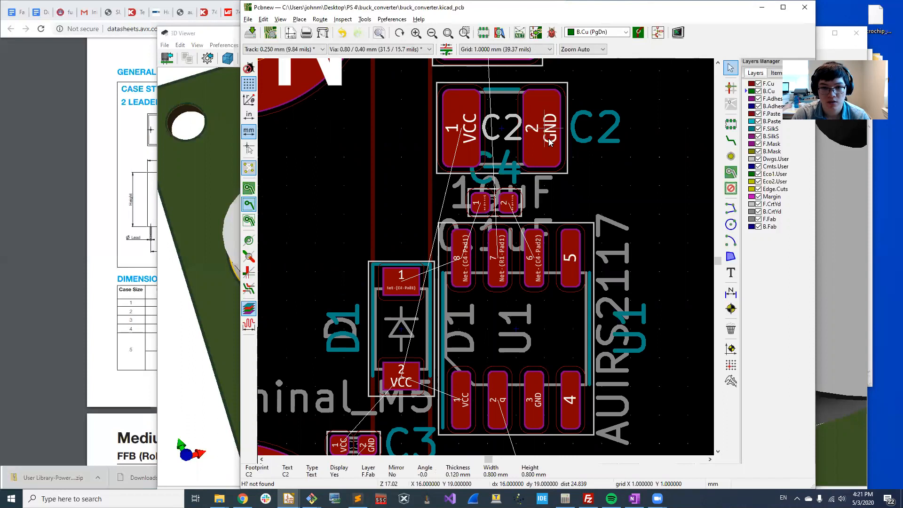
{"action": "left_click", "coordinate": [549, 148]}
{"action": "key", "text": "m"}
{"action": "scroll", "coordinate": [571, 383], "scroll_direction": "down", "scroll_amount": 3}
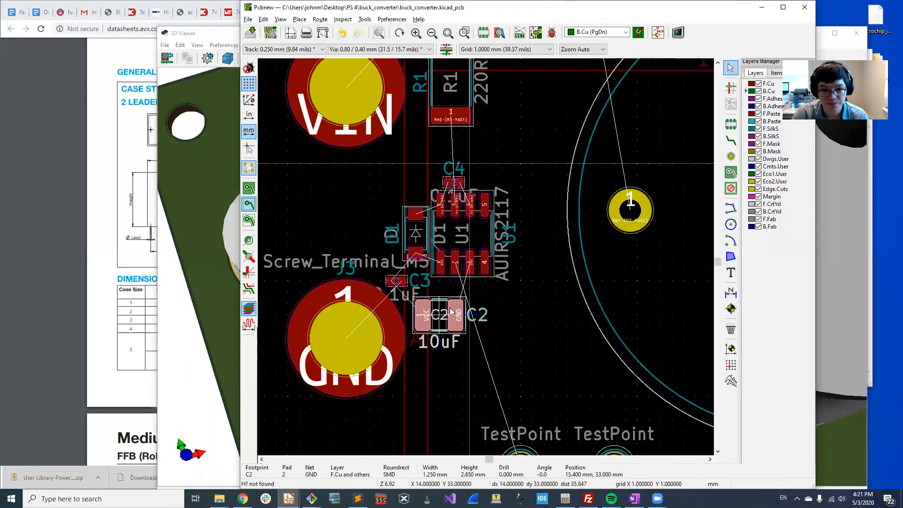
{"action": "scroll", "coordinate": [430, 312], "scroll_direction": "up", "scroll_amount": 1}
{"action": "left_click", "coordinate": [486, 270]}
Move C3 directly below D1 and rotate it to 270° so its VCC pad faces D1's VCC pad
{"action": "left_click", "coordinate": [415, 231]}
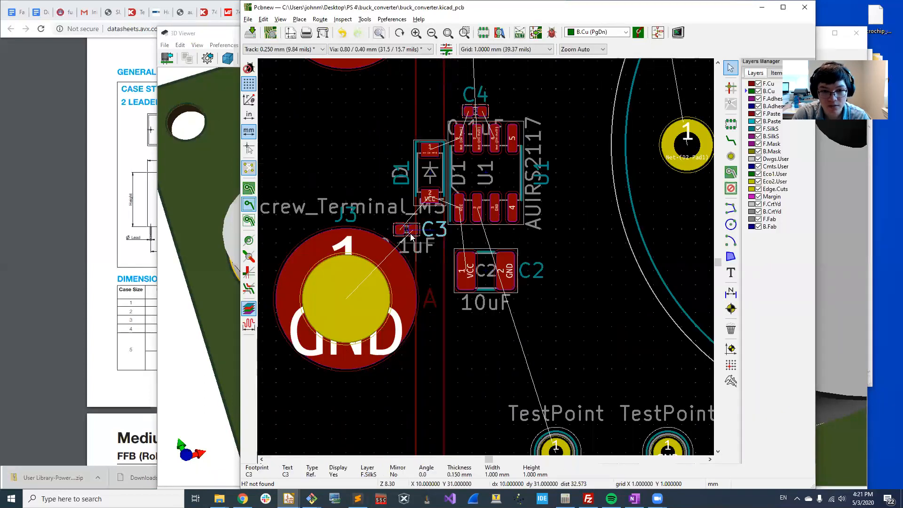
{"action": "key", "text": "m"}
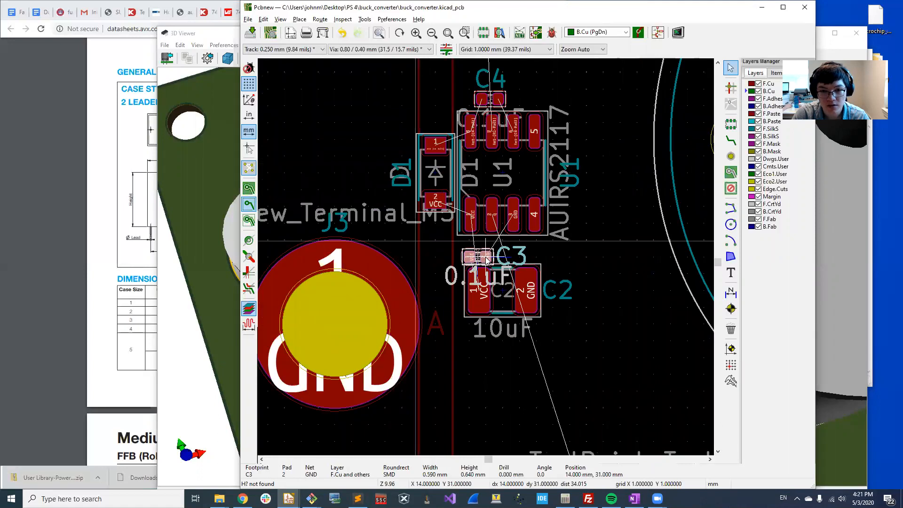
{"action": "scroll", "coordinate": [481, 254], "scroll_direction": "up", "scroll_amount": 3}
{"action": "scroll", "coordinate": [416, 228], "scroll_direction": "up", "scroll_amount": 1}
{"action": "key", "text": "r"}
{"action": "key", "text": "r"}
{"action": "key", "text": "r"}
{"action": "key", "text": "r"}
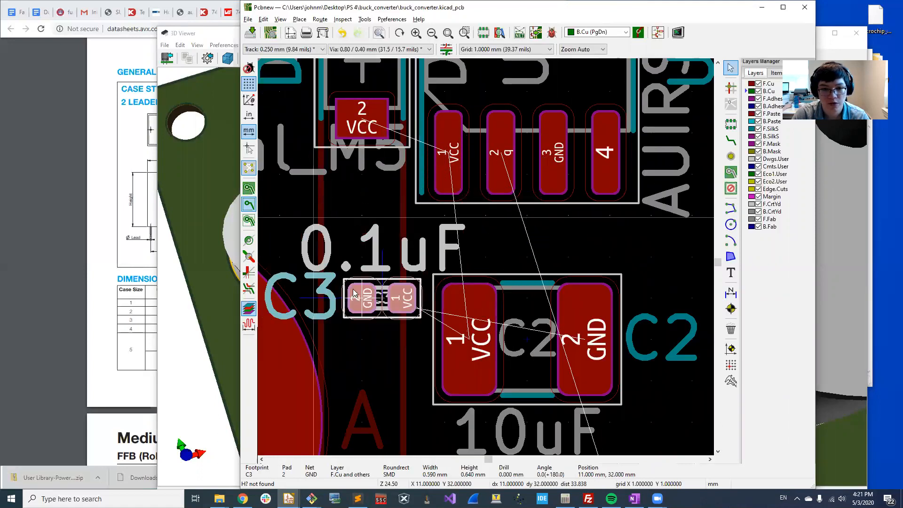
{"action": "key", "text": "r"}
{"action": "key", "text": "r"}
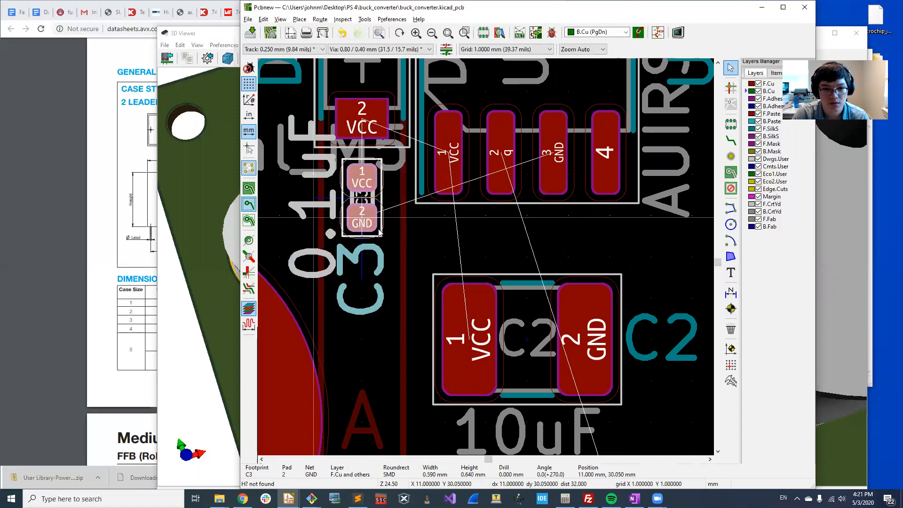
{"action": "left_click", "coordinate": [383, 236]}
Move the C2 footprint up against U1, directly below its VCC and GND pins
{"action": "left_click", "coordinate": [570, 341]}
{"action": "left_click", "coordinate": [530, 347]}
{"action": "left_click", "coordinate": [573, 365]}
{"action": "key", "text": "m"}
{"action": "left_click", "coordinate": [551, 285]}
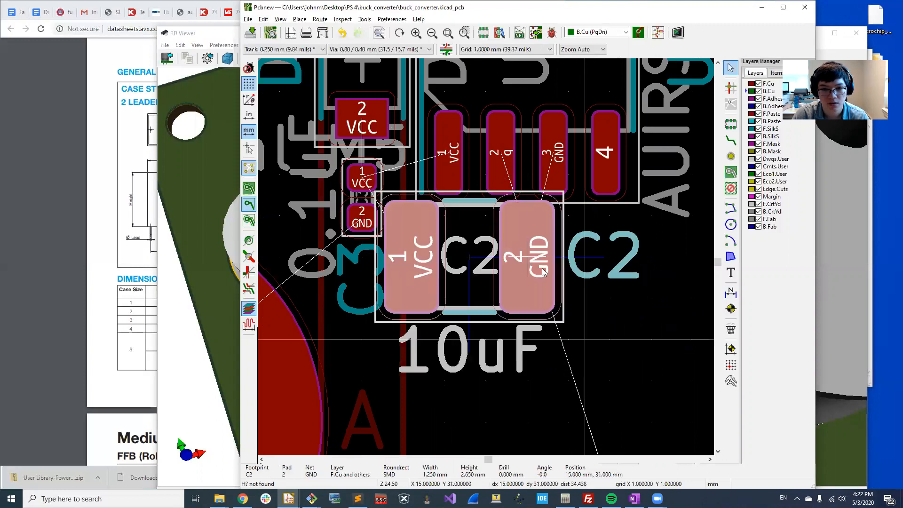
{"action": "scroll", "coordinate": [551, 286], "scroll_direction": "down", "scroll_amount": 5}
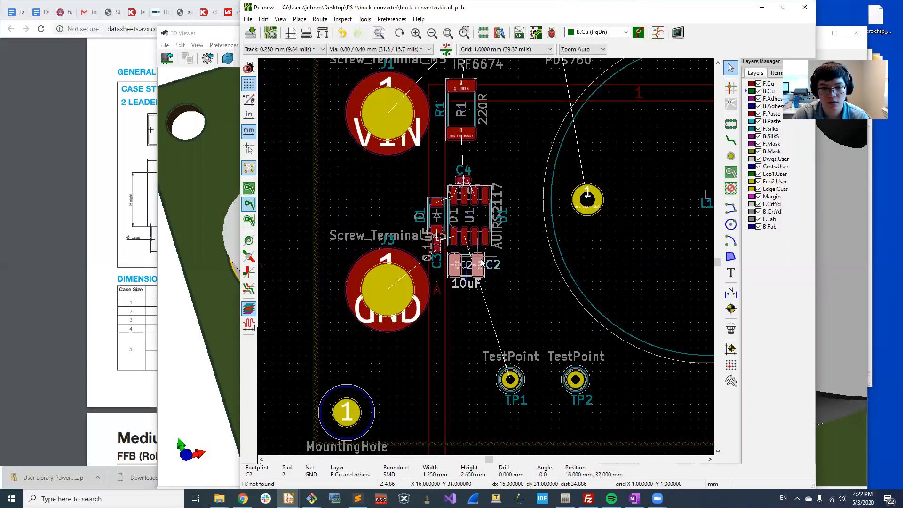
{"action": "left_click", "coordinate": [517, 299]}
Select C4, D1, U1, C3 and C2 together and shift the group toward the inductor, lining D1 up below R1
{"action": "scroll", "coordinate": [488, 262], "scroll_direction": "up", "scroll_amount": 3}
{"action": "scroll", "coordinate": [485, 258], "scroll_direction": "down", "scroll_amount": 3}
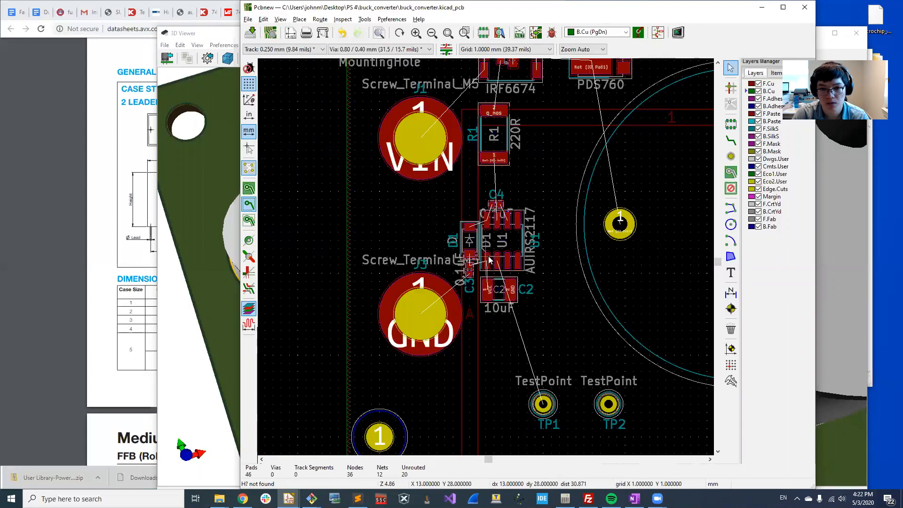
{"action": "middle_click_drag", "start_coordinate": [548, 255], "coordinate": [394, 307]}
{"action": "scroll", "coordinate": [395, 306], "scroll_direction": "down", "scroll_amount": 1}
{"action": "scroll", "coordinate": [485, 259], "scroll_direction": "up", "scroll_amount": 5}
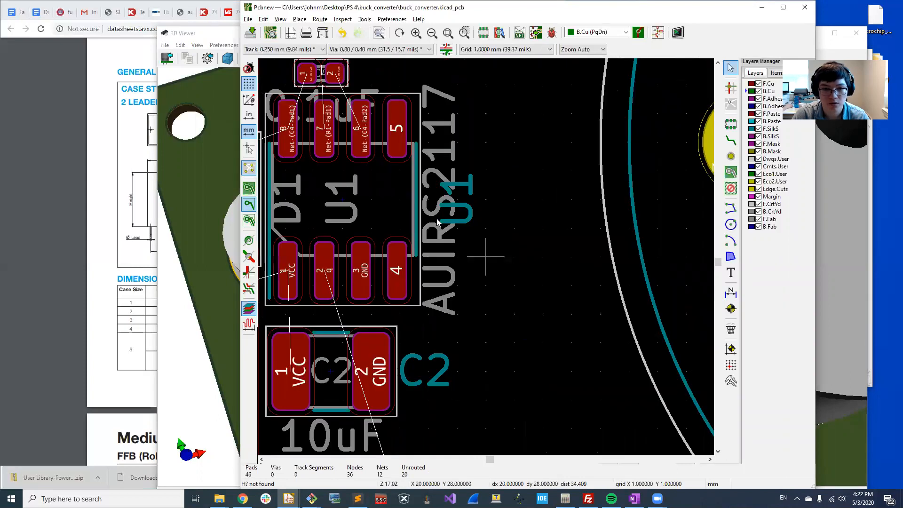
{"action": "scroll", "coordinate": [510, 296], "scroll_direction": "down", "scroll_amount": 3}
{"action": "left_click_drag", "start_coordinate": [579, 413], "coordinate": [538, 367]}
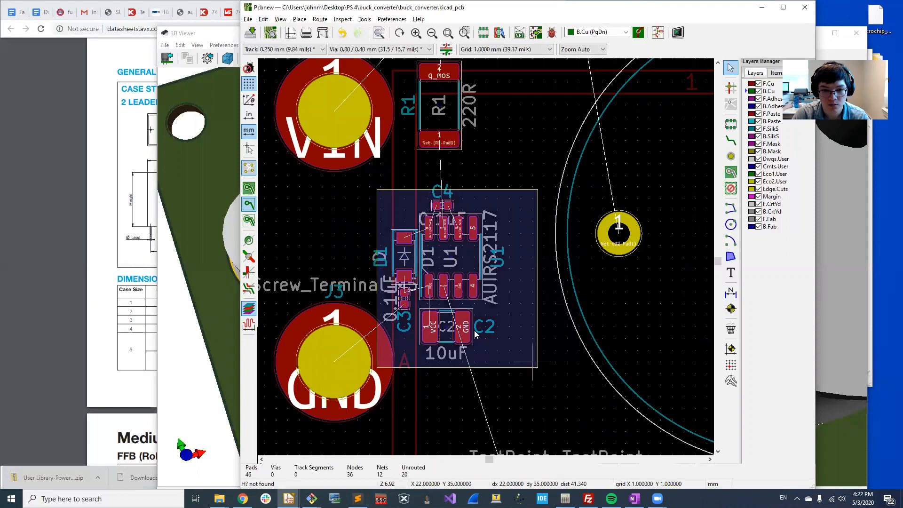
{"action": "left_click_drag", "start_coordinate": [447, 248], "coordinate": [500, 262]}
{"action": "left_click", "coordinate": [525, 162]}
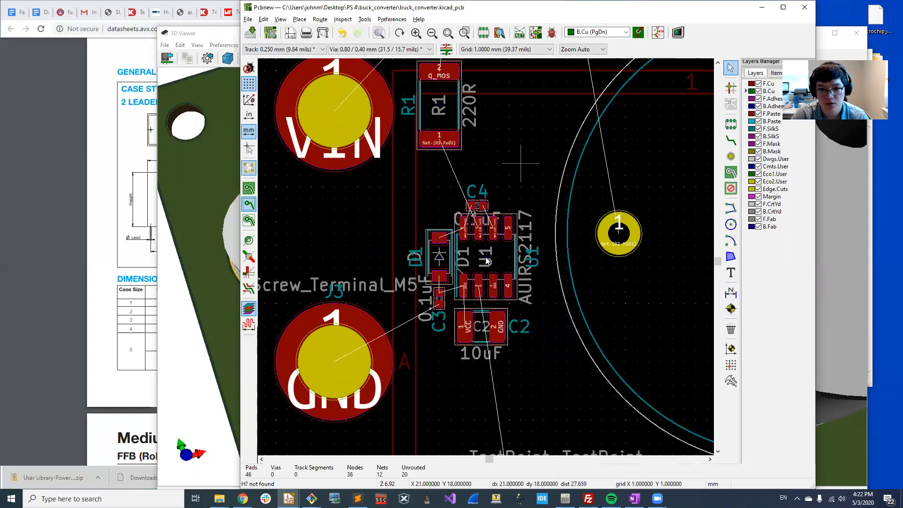
Move resistor R1 closer to Q1 so that it sits centred directly below the MOSFET
{"action": "scroll", "coordinate": [492, 224], "scroll_direction": "down", "scroll_amount": 3}
{"action": "scroll", "coordinate": [489, 244], "scroll_direction": "up", "scroll_amount": 3}
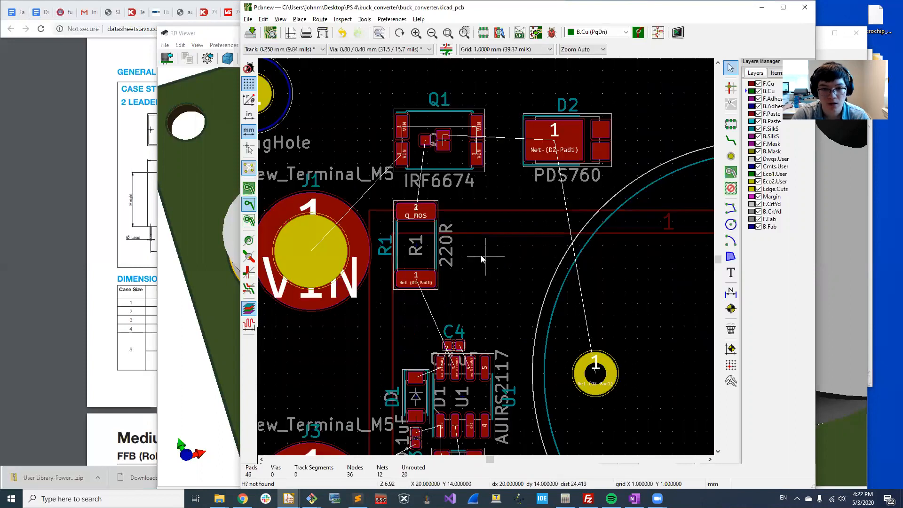
{"action": "left_click", "coordinate": [414, 240]}
{"action": "left_click_drag", "start_coordinate": [410, 239], "coordinate": [433, 227]}
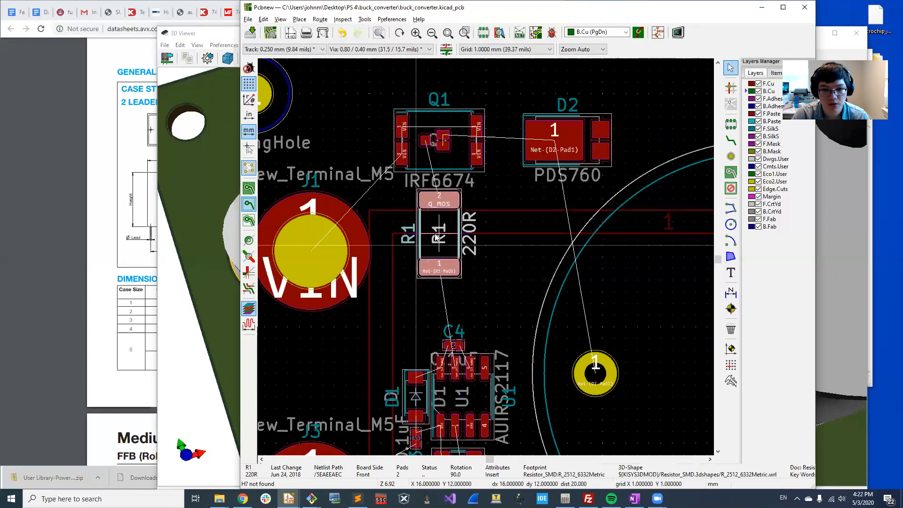
{"action": "left_click", "coordinate": [533, 284]}
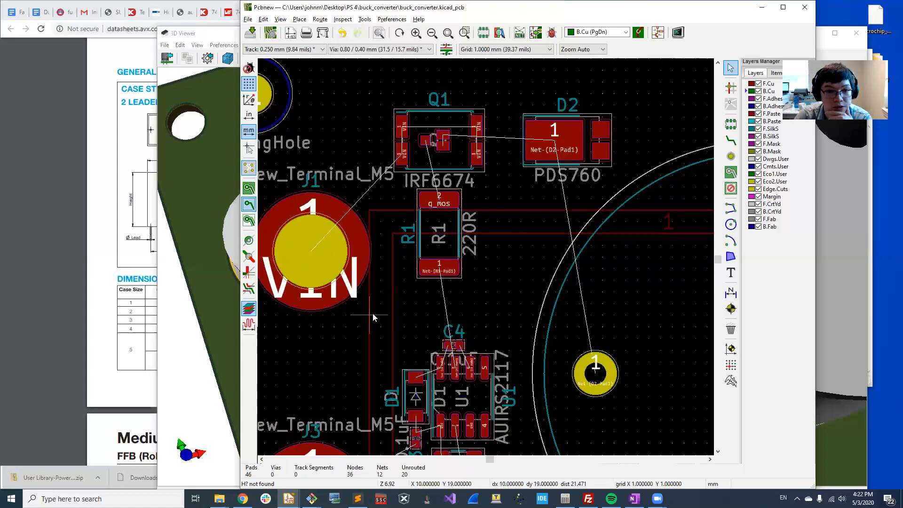
Open the board's net class design rules from the track size settings and look through the list of nets
{"action": "scroll", "coordinate": [372, 316], "scroll_direction": "down", "scroll_amount": 1}
{"action": "middle_click_drag", "start_coordinate": [568, 269], "coordinate": [506, 223]}
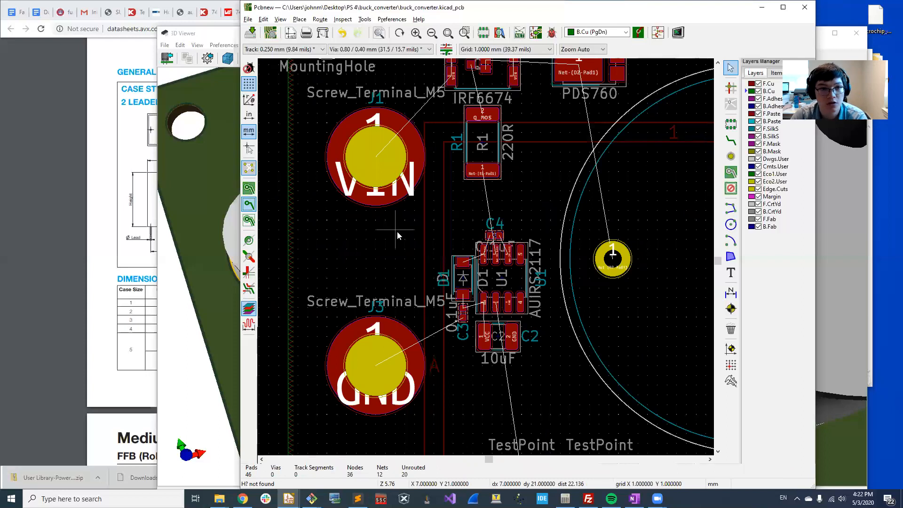
{"action": "left_click", "coordinate": [304, 49]}
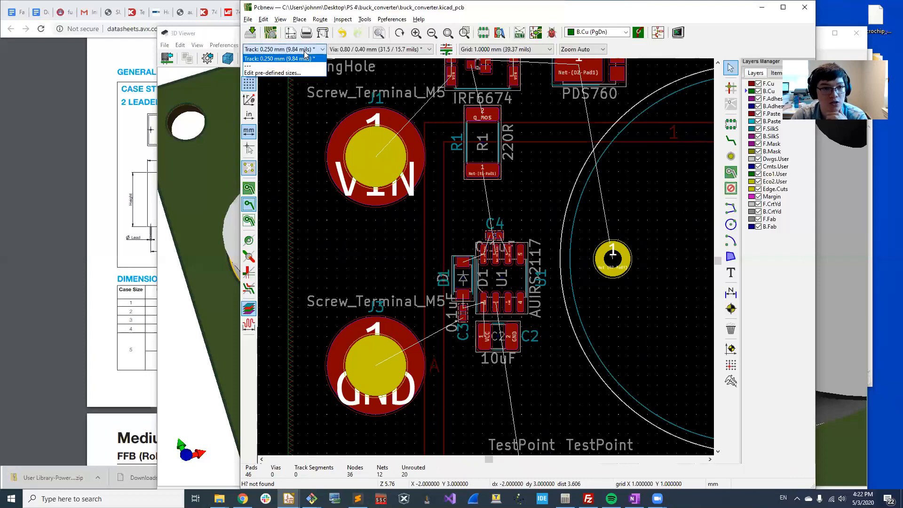
{"action": "left_click", "coordinate": [293, 74]}
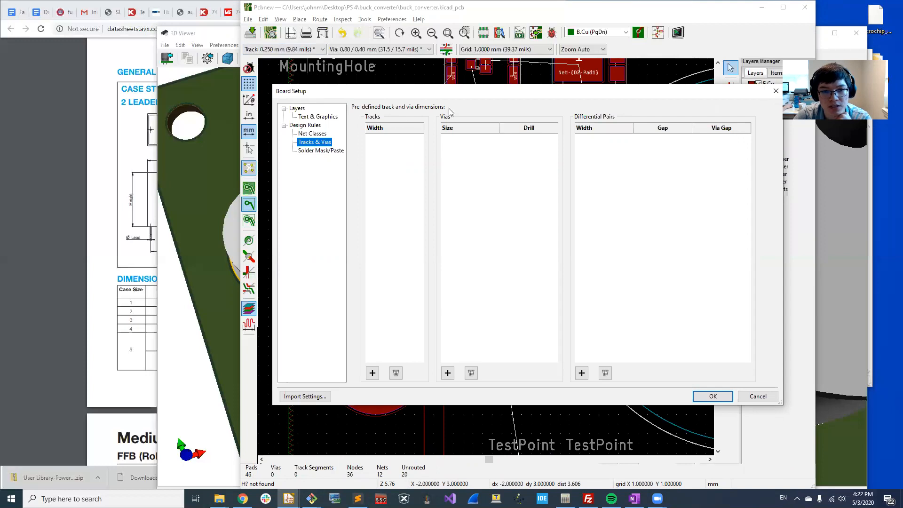
{"action": "left_click", "coordinate": [314, 126]}
{"action": "left_click", "coordinate": [312, 134]}
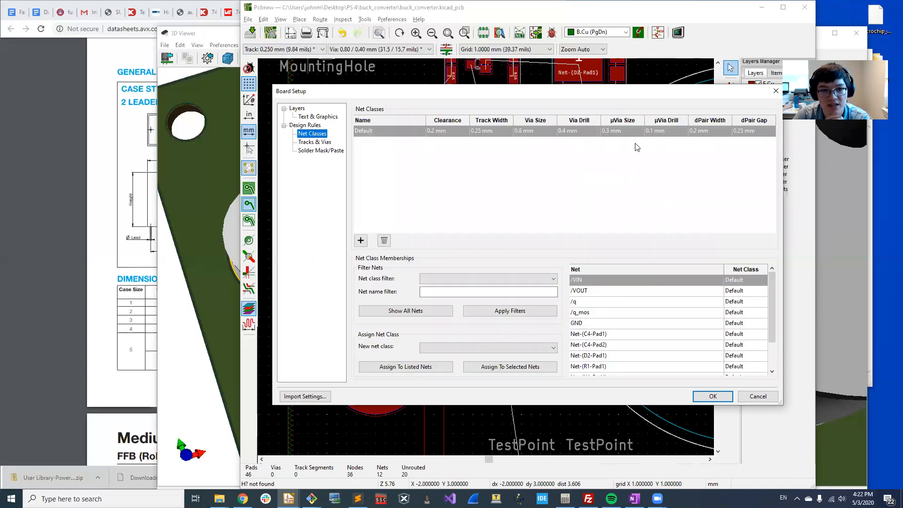
{"action": "scroll", "coordinate": [715, 315], "scroll_direction": "down", "scroll_amount": 2}
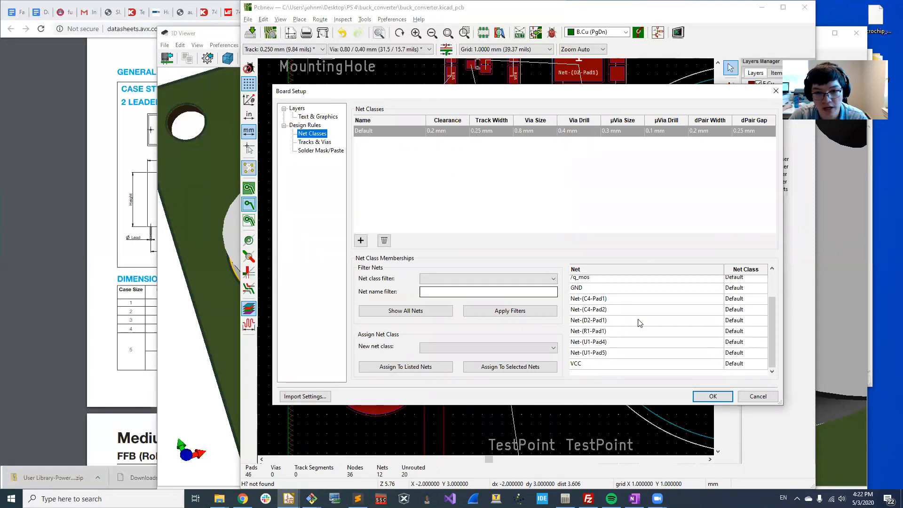
{"action": "scroll", "coordinate": [692, 306], "scroll_direction": "up", "scroll_amount": 2}
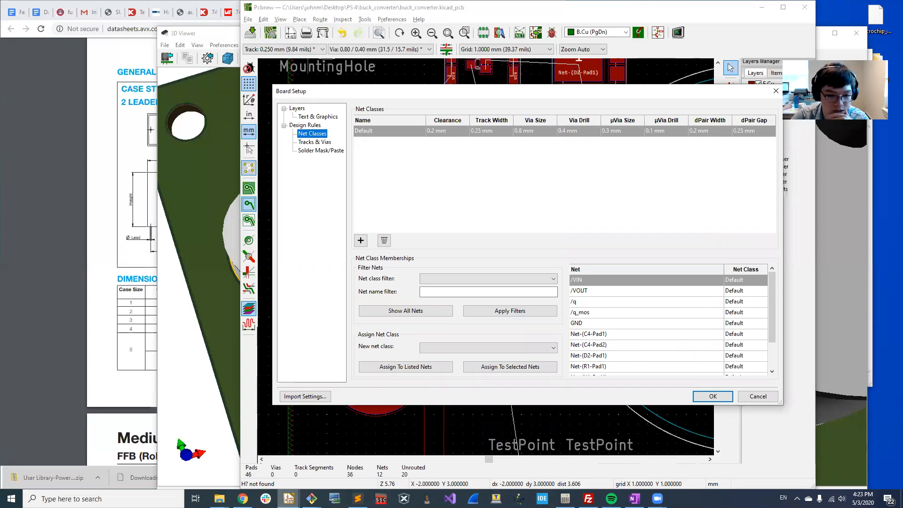
Switch to the PCB Calculator and calculate the required track width for a current of 67 A
{"action": "left_click", "coordinate": [289, 498]}
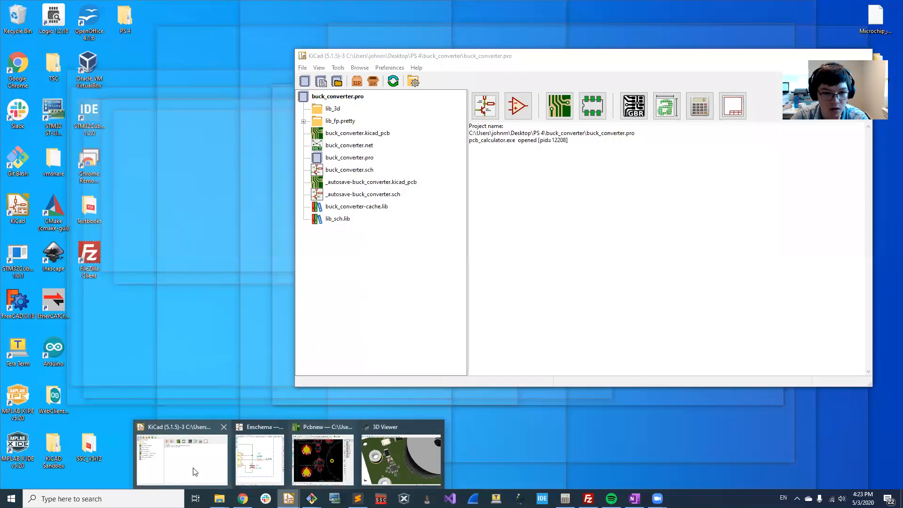
{"action": "left_click", "coordinate": [195, 471]}
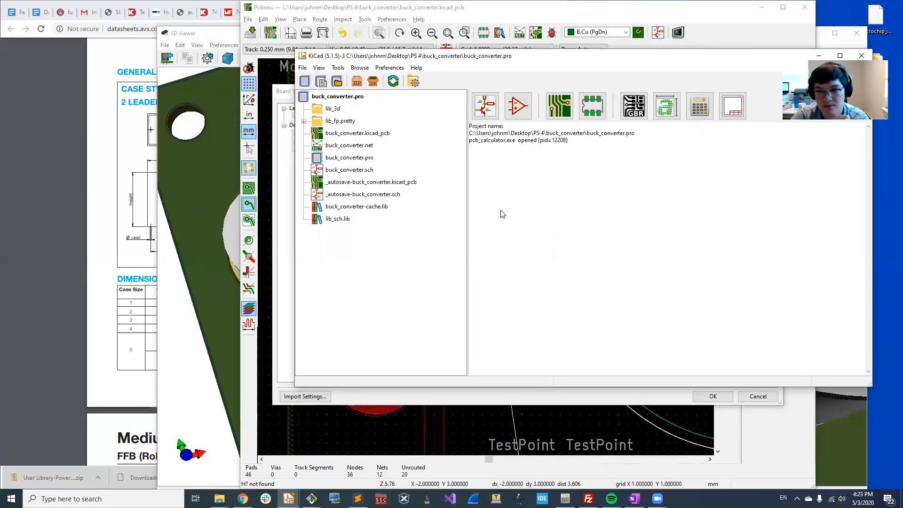
{"action": "left_click", "coordinate": [289, 499]}
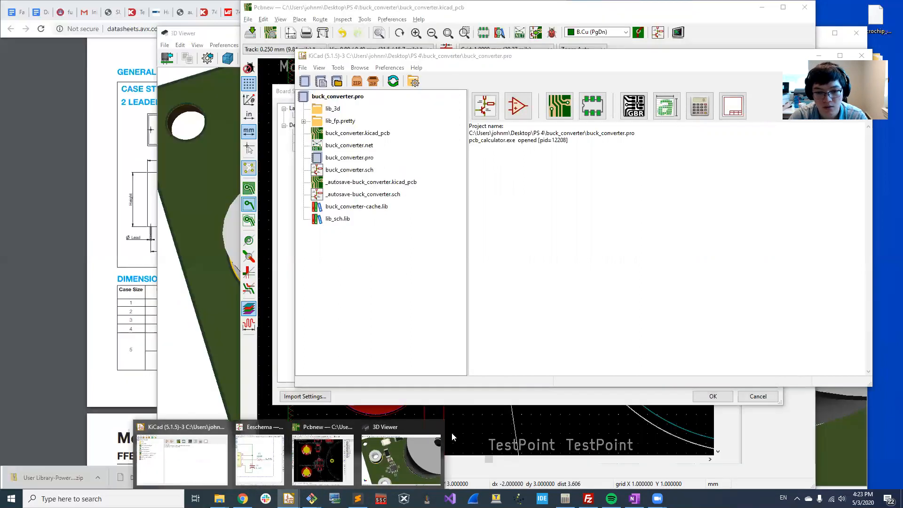
{"action": "left_click", "coordinate": [166, 457]}
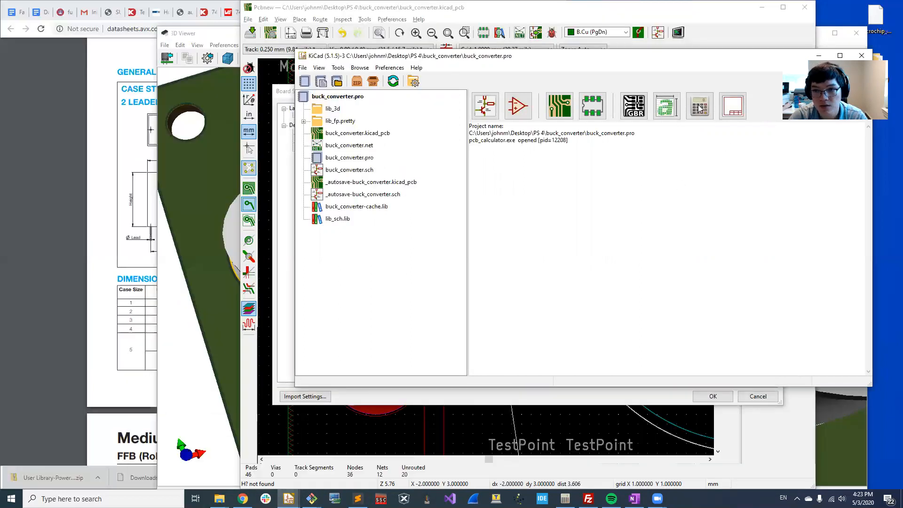
{"action": "left_click", "coordinate": [565, 499]}
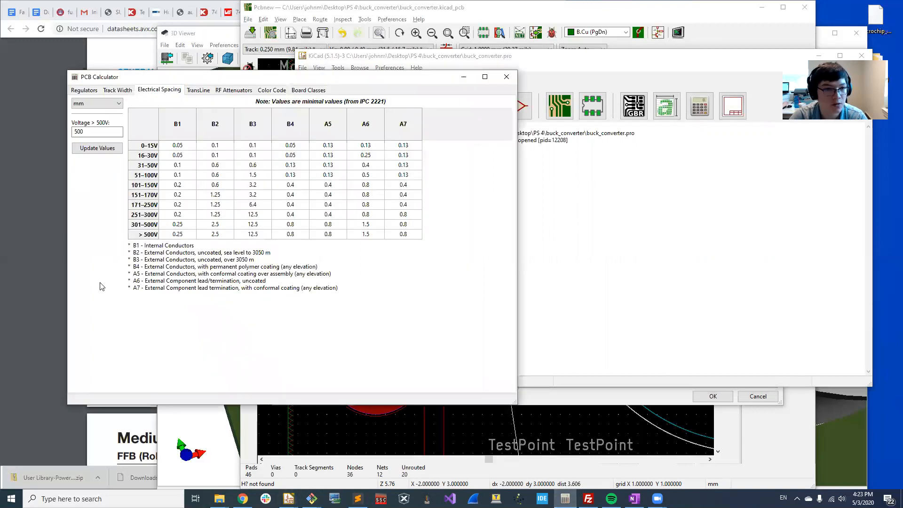
{"action": "left_click", "coordinate": [113, 90]}
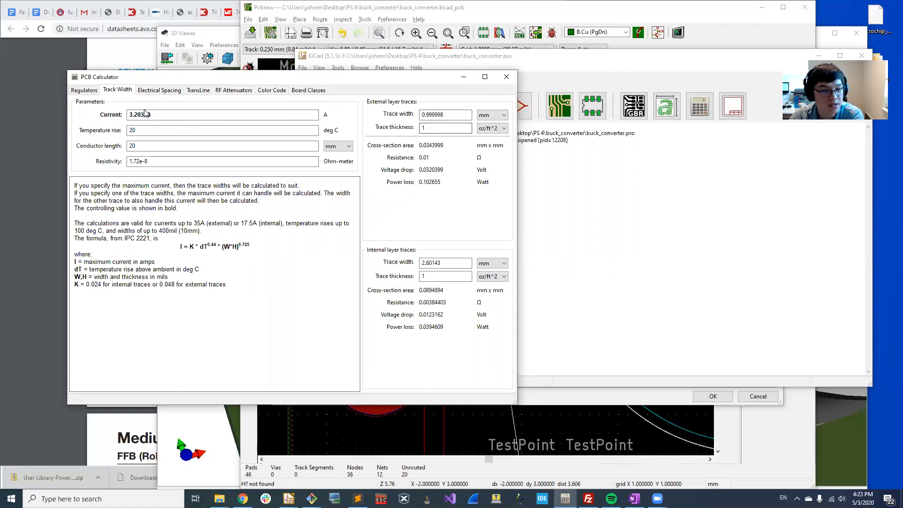
{"action": "double_click", "coordinate": [181, 115]}
{"action": "type", "text": "67"}
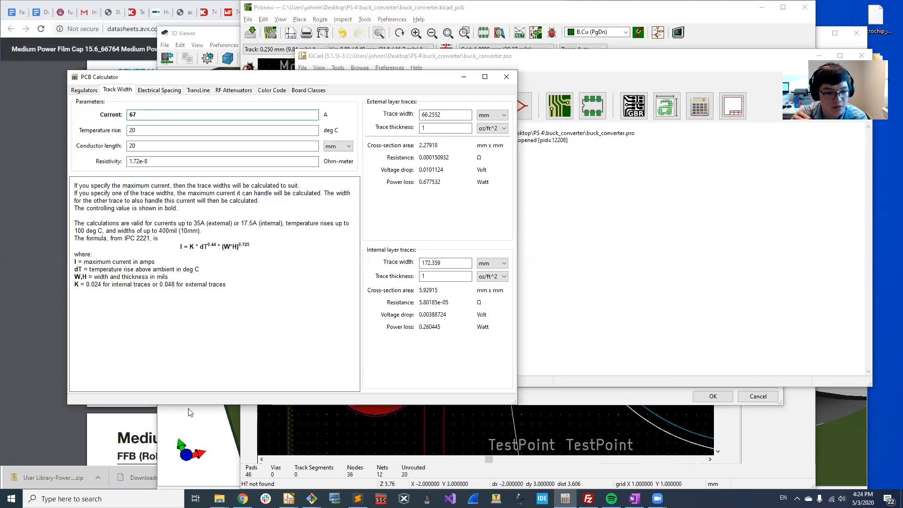
Check the buck converter schematic in OneNote and return to the board's net class settings
{"action": "left_click", "coordinate": [634, 498]}
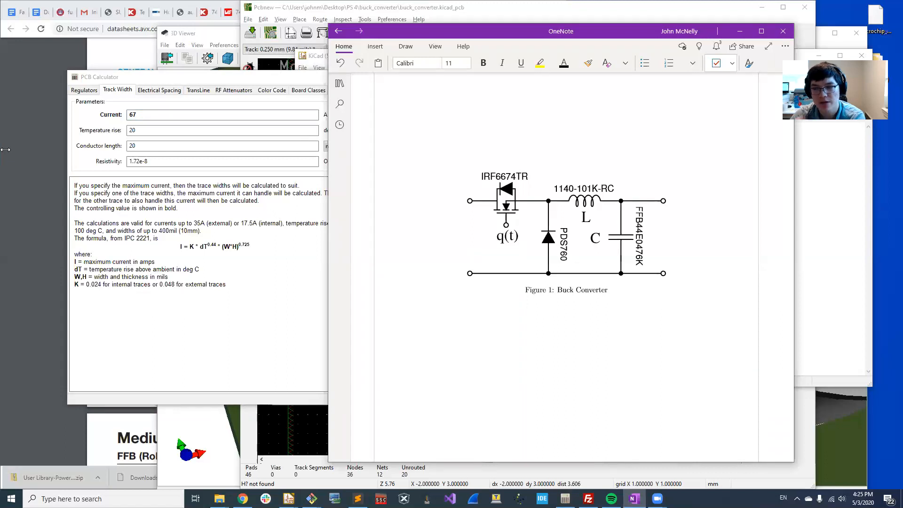
{"action": "left_click", "coordinate": [203, 80]}
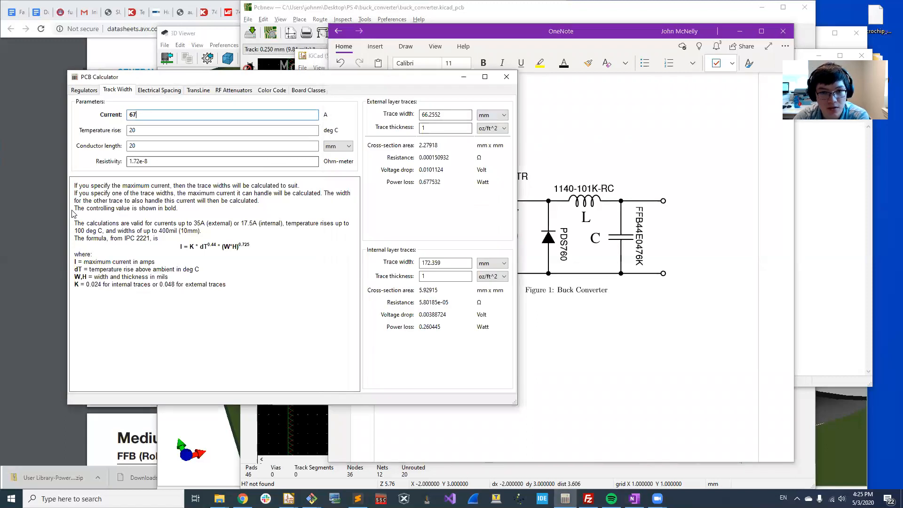
{"action": "left_click", "coordinate": [598, 17]}
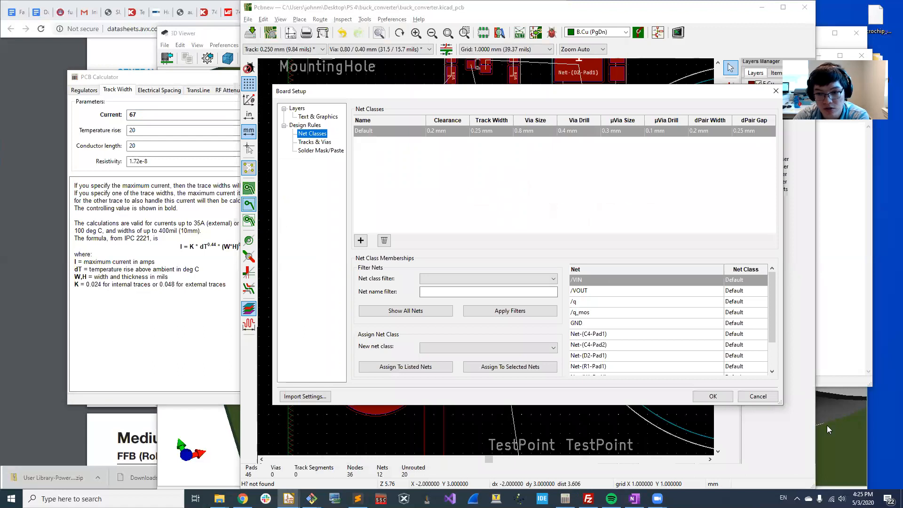
Add a new net class named 70A Power
{"action": "left_click", "coordinate": [362, 241]}
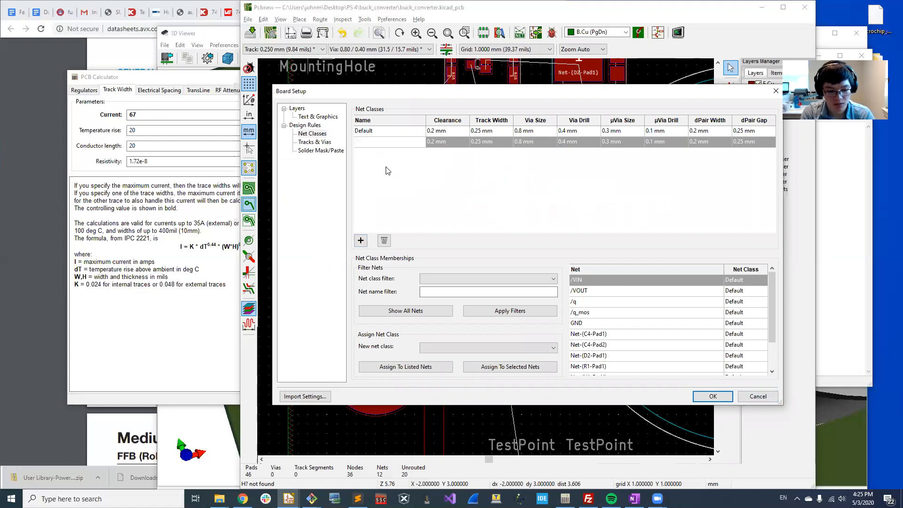
{"action": "type", "text": "7"}
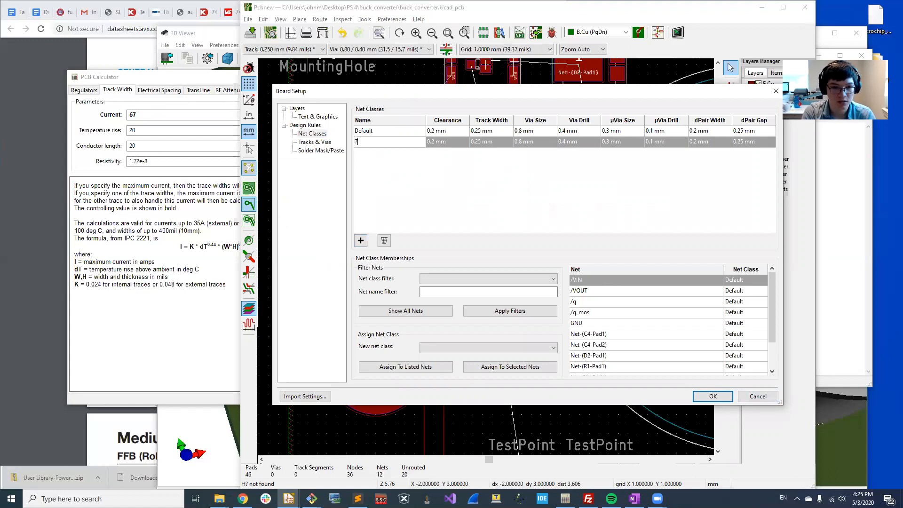
{"action": "type", "text": "0A Power"}
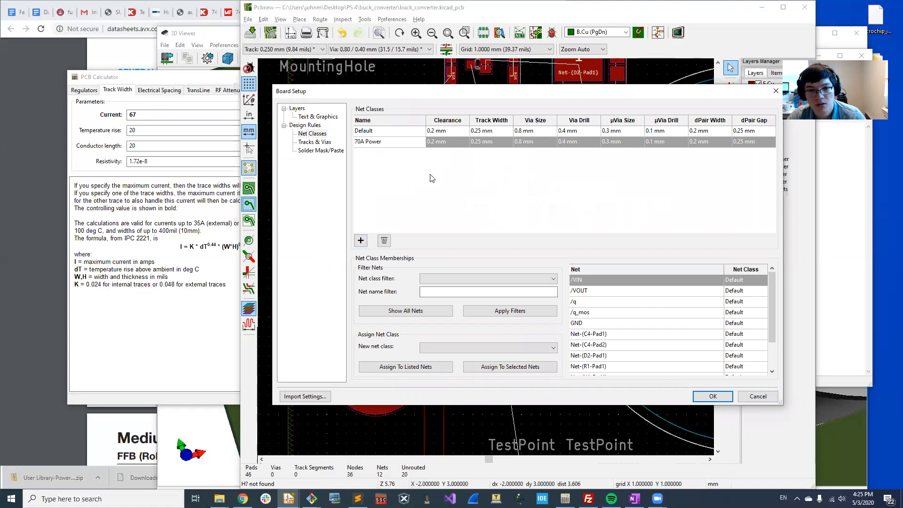
{"action": "key", "text": "Return"}
Set the track width of the 70A Power net class to 60 mm
{"action": "left_click", "coordinate": [436, 143]}
{"action": "left_click", "coordinate": [490, 141]}
{"action": "left_click", "coordinate": [479, 143]}
{"action": "double_click", "coordinate": [477, 142]}
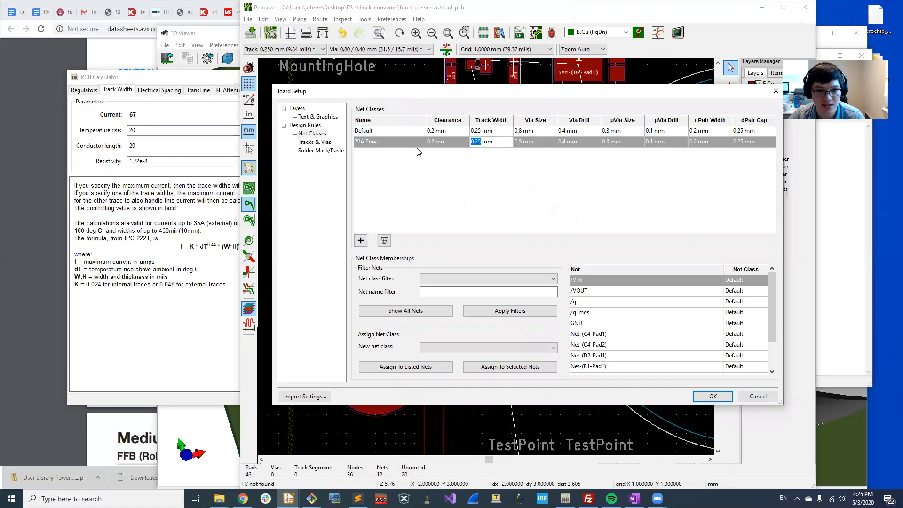
{"action": "type", "text": "60"}
{"action": "key", "text": "Return"}
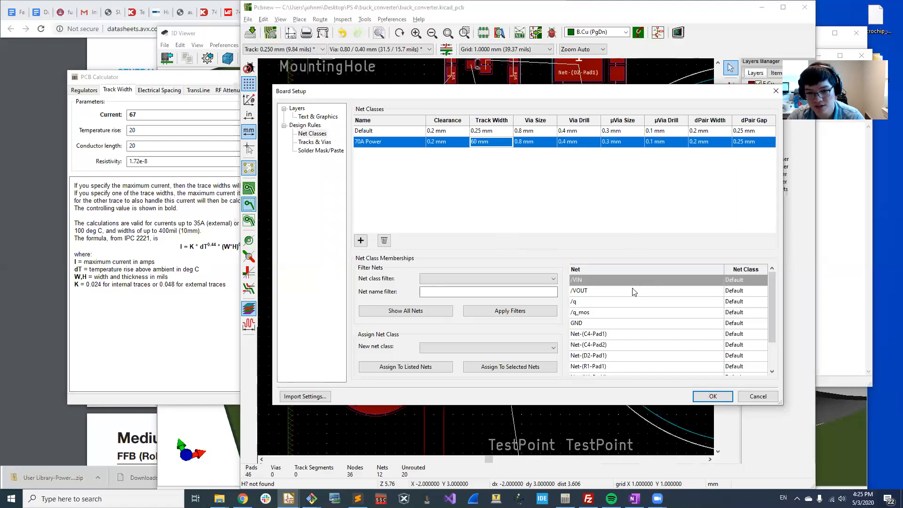
Assign the /VIN and /VOUT nets to the 70A Power net class and apply the board setup
{"action": "left_click", "coordinate": [758, 281]}
{"action": "left_click", "coordinate": [760, 282]}
{"action": "left_click", "coordinate": [755, 300]}
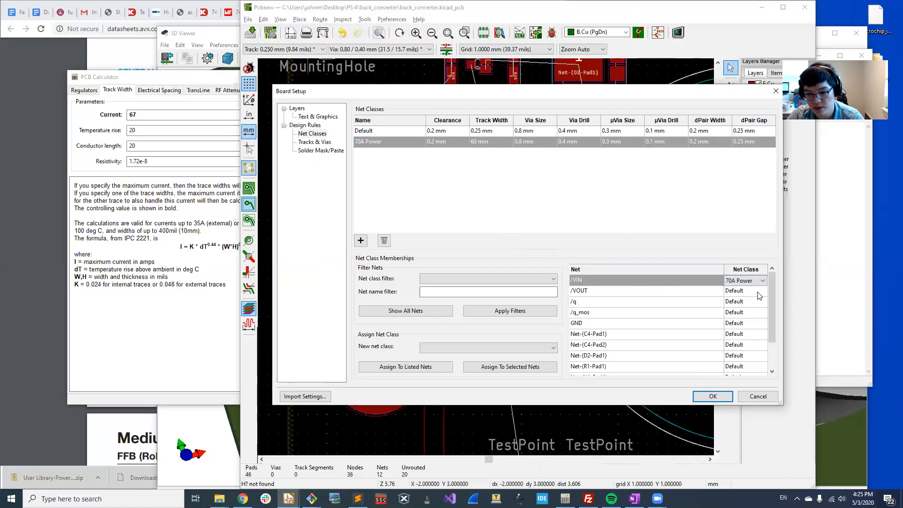
{"action": "left_click", "coordinate": [758, 291]}
{"action": "left_click", "coordinate": [761, 292]}
{"action": "left_click", "coordinate": [755, 310]}
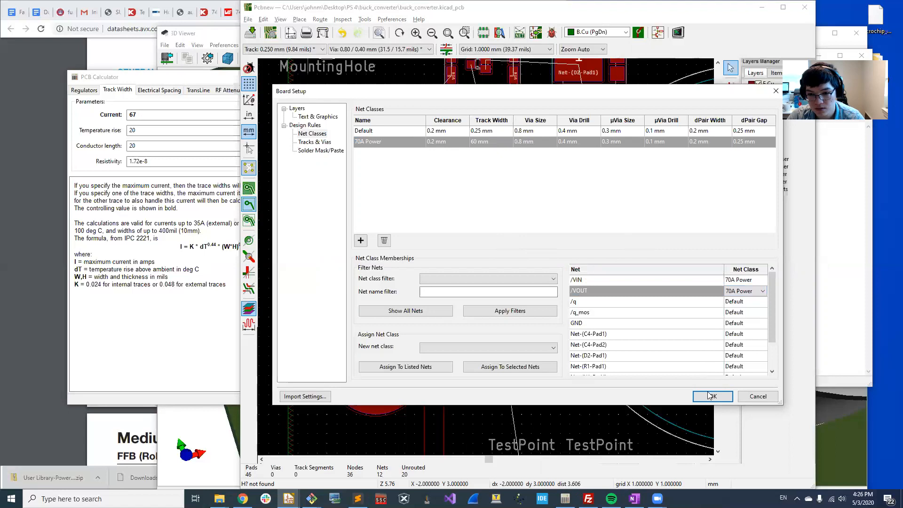
{"action": "left_click", "coordinate": [712, 396]}
Make F.Cu the active layer and try to route a track from the VIN pad of J1
{"action": "scroll", "coordinate": [444, 153], "scroll_direction": "down", "scroll_amount": 1}
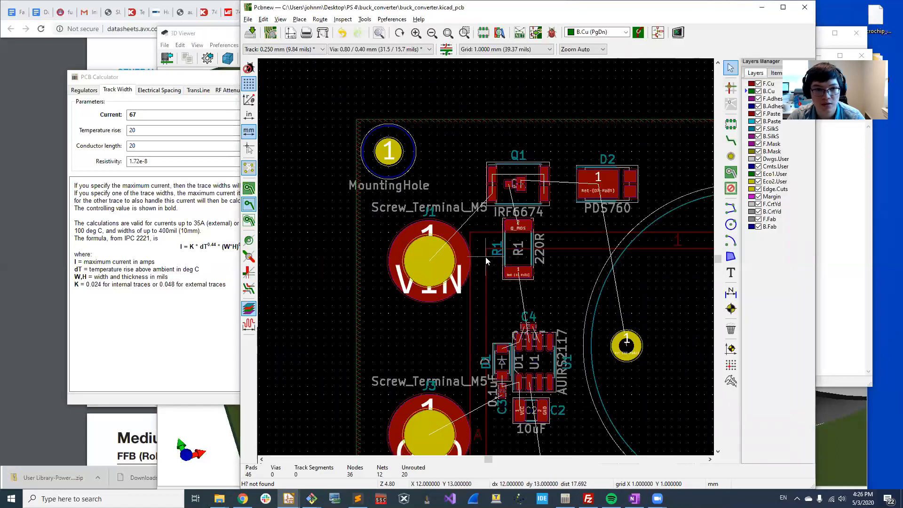
{"action": "key", "text": "x"}
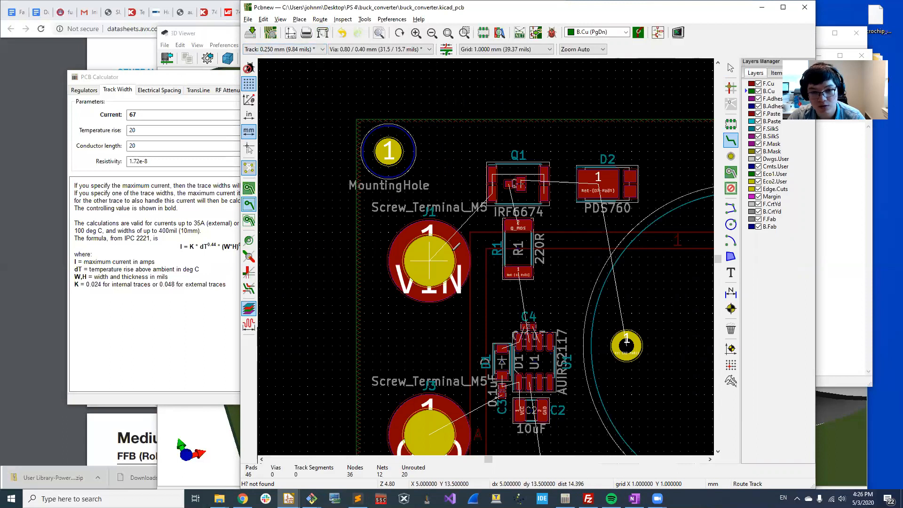
{"action": "left_click", "coordinate": [436, 263]}
{"action": "key", "text": "Escape"}
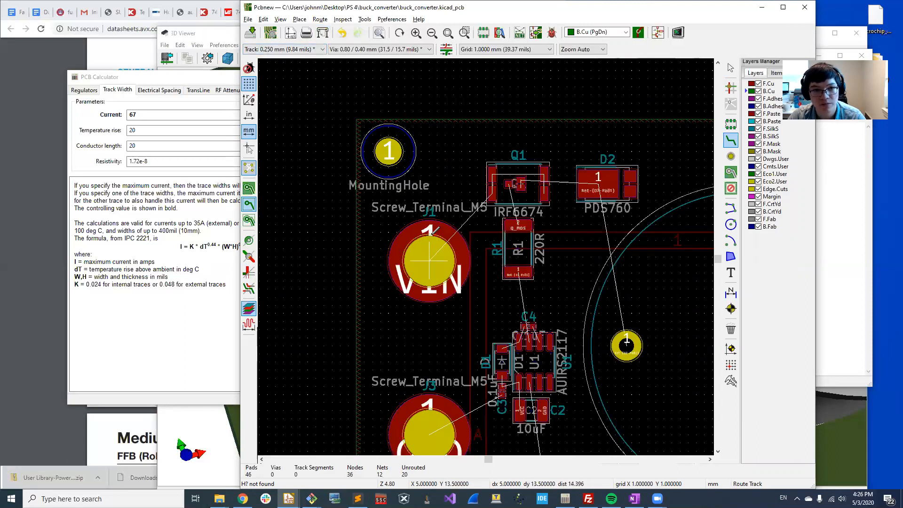
{"action": "left_click", "coordinate": [430, 250]}
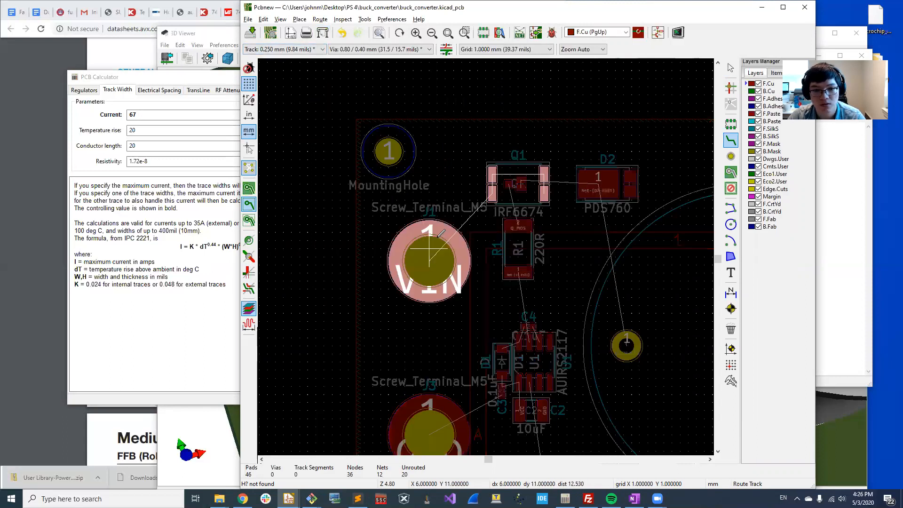
{"action": "key", "text": "Page_Up"}
{"action": "key", "text": "Escape"}
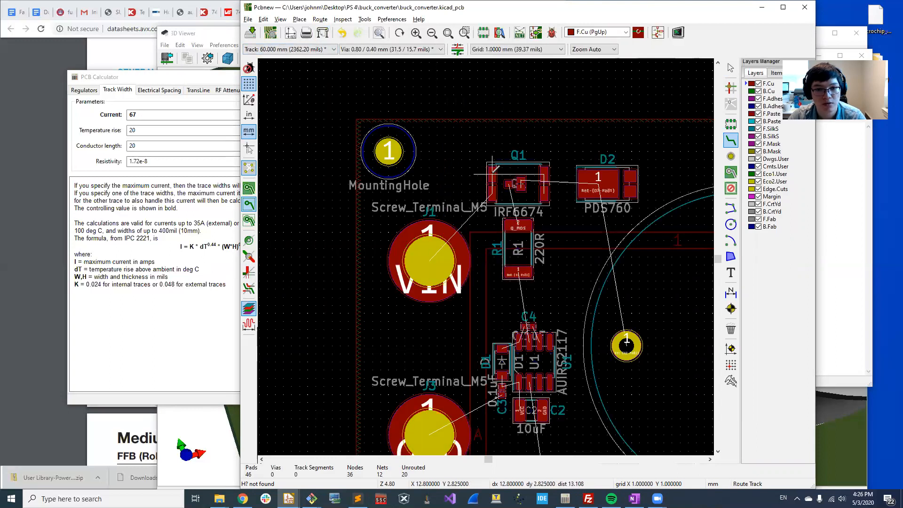
Try again to route the 60 mm wide VIN track from J1 on the front copper, and leave the routing tool
{"action": "left_click", "coordinate": [457, 164]}
{"action": "key", "text": "Escape"}
{"action": "scroll", "coordinate": [486, 252], "scroll_direction": "up", "scroll_amount": 4}
{"action": "scroll", "coordinate": [485, 256], "scroll_direction": "down", "scroll_amount": 3}
{"action": "left_click", "coordinate": [419, 299]}
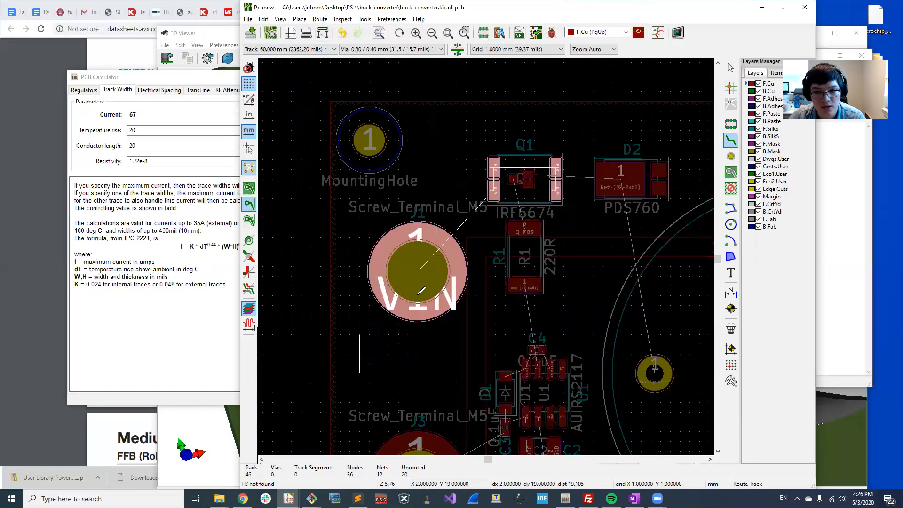
{"action": "key", "text": "Escape"}
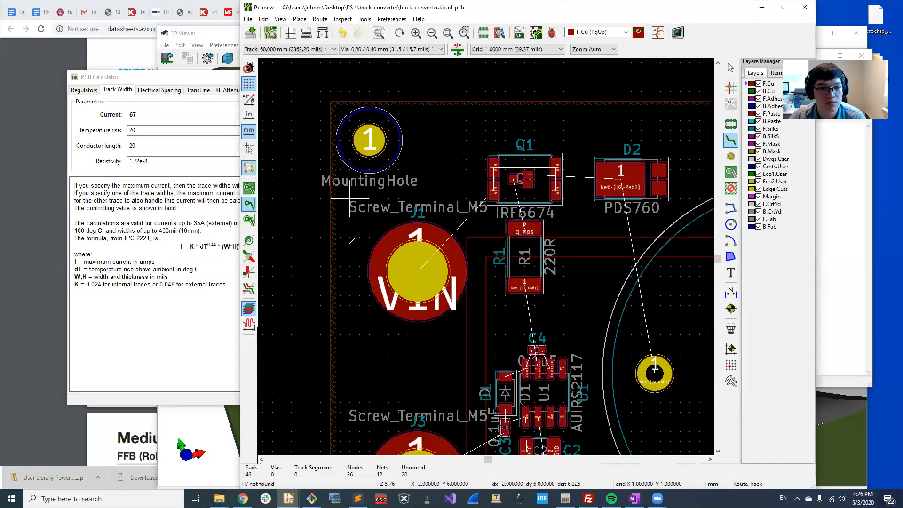
{"action": "left_click", "coordinate": [384, 269]}
{"action": "middle_click_drag", "start_coordinate": [315, 305], "coordinate": [476, 217]}
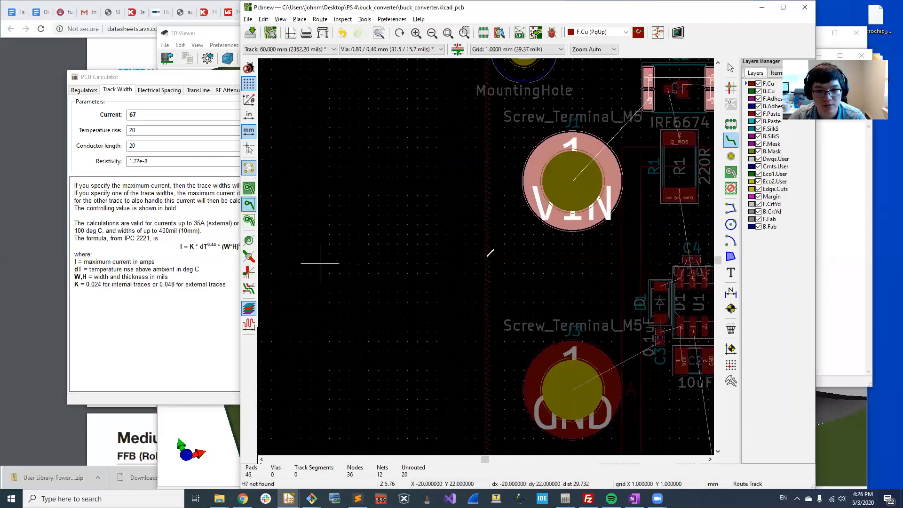
{"action": "scroll", "coordinate": [486, 256], "scroll_direction": "down", "scroll_amount": 1}
{"action": "key", "text": "Escape"}
{"action": "middle_click_drag", "start_coordinate": [558, 233], "coordinate": [438, 292]}
{"action": "scroll", "coordinate": [513, 247], "scroll_direction": "up", "scroll_amount": 1}
{"action": "scroll", "coordinate": [544, 234], "scroll_direction": "down", "scroll_amount": 2}
{"action": "scroll", "coordinate": [440, 295], "scroll_direction": "up", "scroll_amount": 3}
{"action": "scroll", "coordinate": [487, 254], "scroll_direction": "down", "scroll_amount": 3}
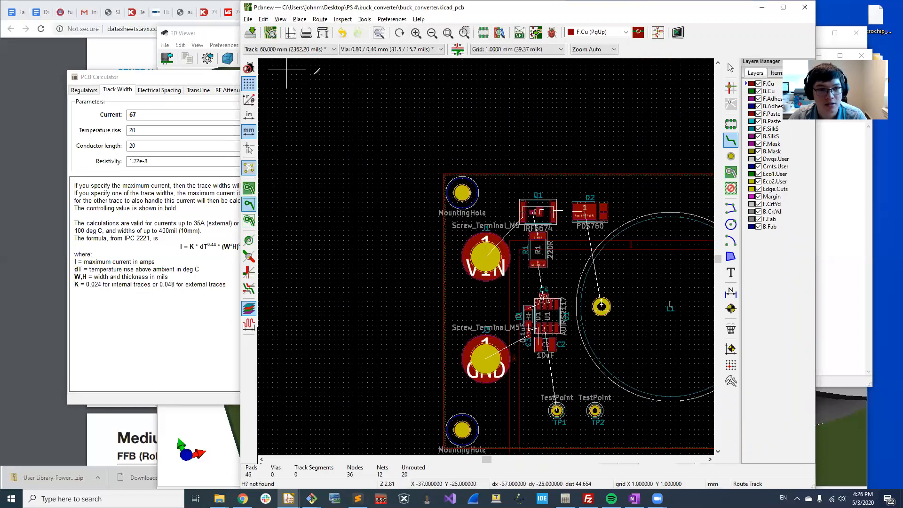
{"action": "key", "text": "Escape"}
{"action": "scroll", "coordinate": [461, 162], "scroll_direction": "up", "scroll_amount": 3}
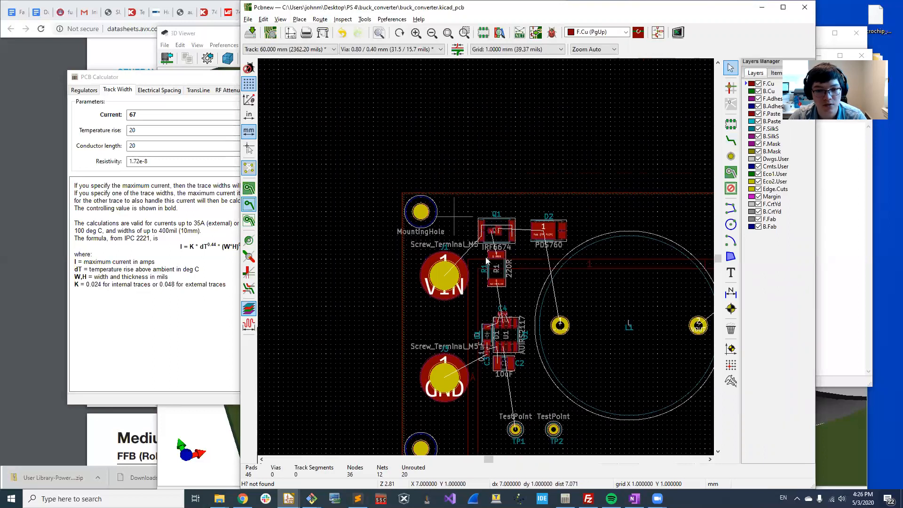
Return to the PCB Calculator and set the allowed temperature rise to 40 °C for the 67 A track width calculation
{"action": "left_click_drag", "start_coordinate": [143, 147], "coordinate": [100, 140]}
{"action": "left_click", "coordinate": [152, 129]}
{"action": "left_click_drag", "start_coordinate": [152, 130], "coordinate": [87, 131]}
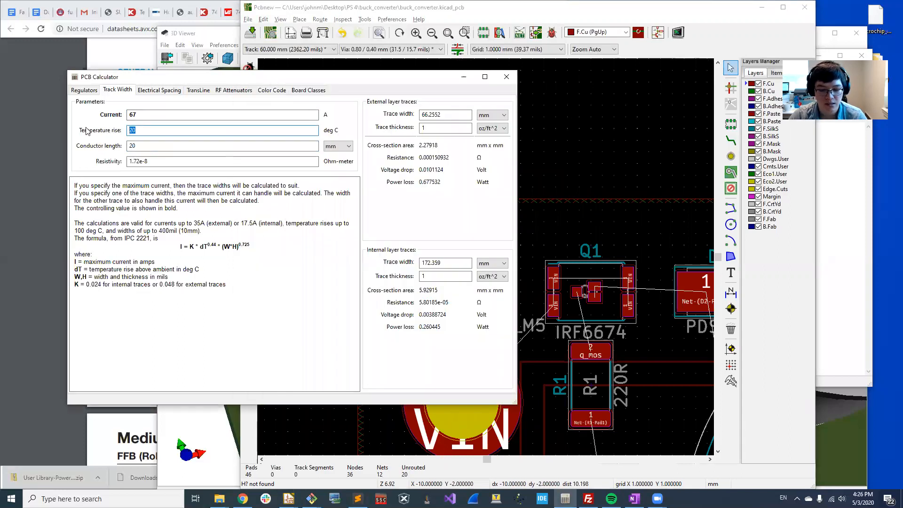
{"action": "type", "text": "40"}
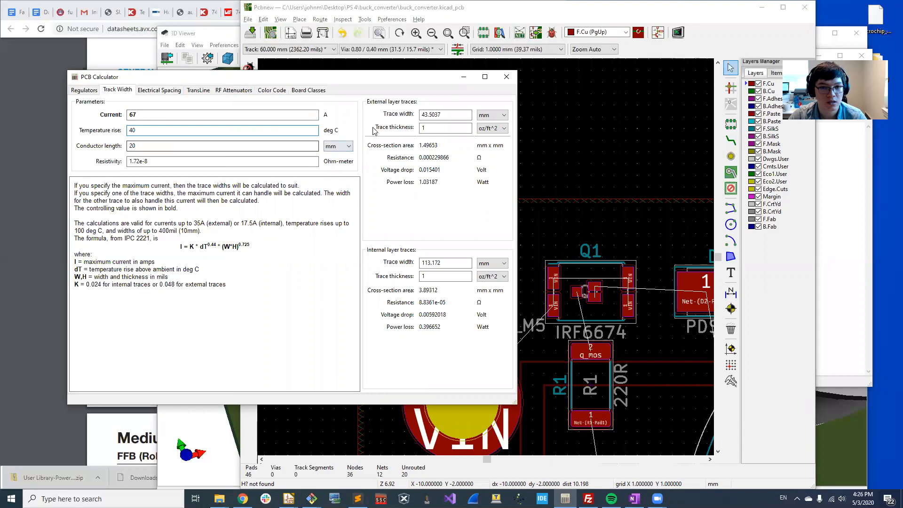
Return to the board layout and examine the placement and unrouted connections around J1, Q1, R1 and gate driver U1
{"action": "left_click_drag", "start_coordinate": [188, 118], "coordinate": [98, 121]}
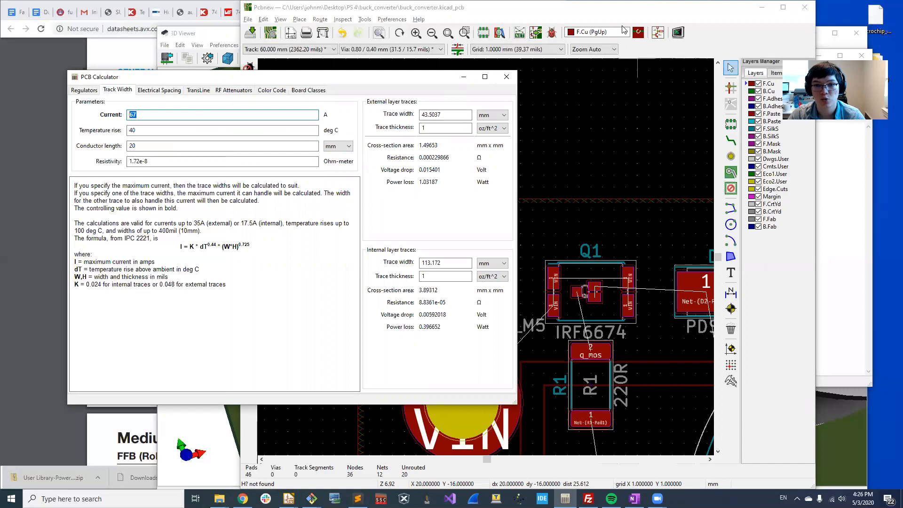
{"action": "left_click", "coordinate": [637, 63]}
{"action": "scroll", "coordinate": [570, 194], "scroll_direction": "down", "scroll_amount": 3}
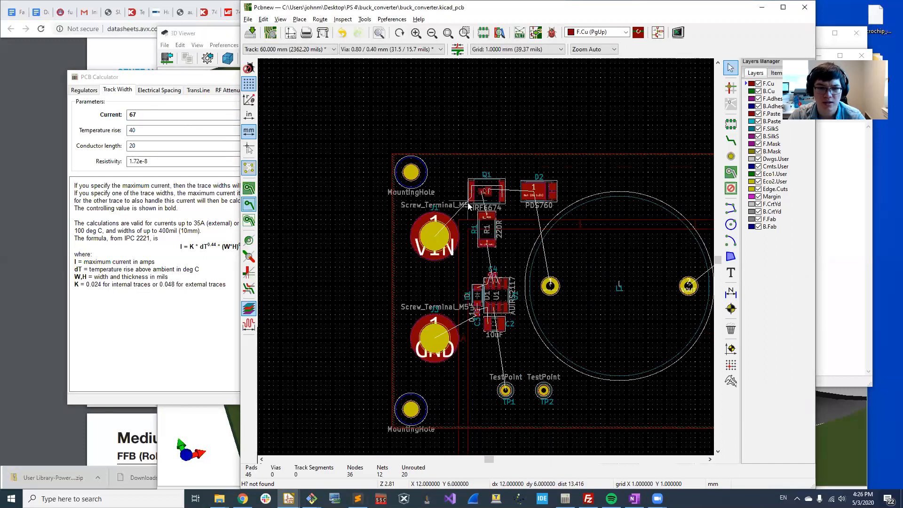
{"action": "scroll", "coordinate": [486, 216], "scroll_direction": "up", "scroll_amount": 3}
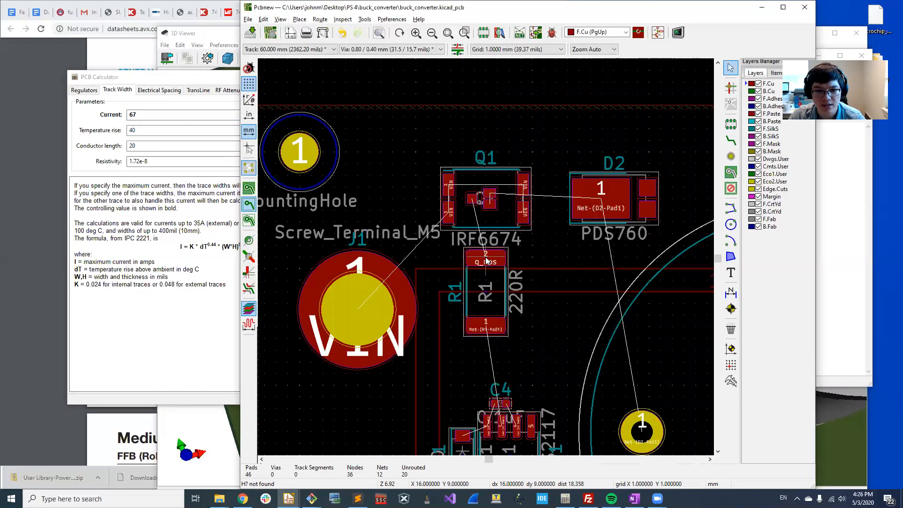
{"action": "scroll", "coordinate": [487, 259], "scroll_direction": "down", "scroll_amount": 1}
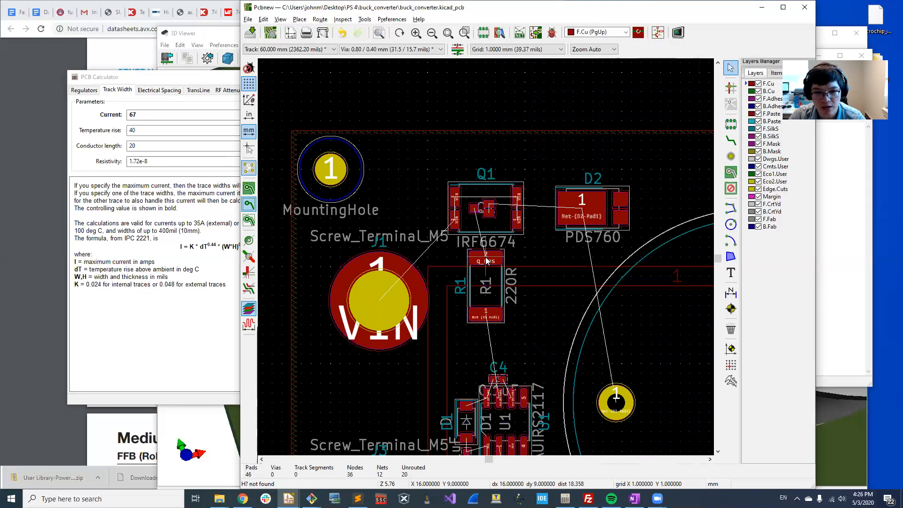
{"action": "scroll", "coordinate": [487, 260], "scroll_direction": "up", "scroll_amount": 3}
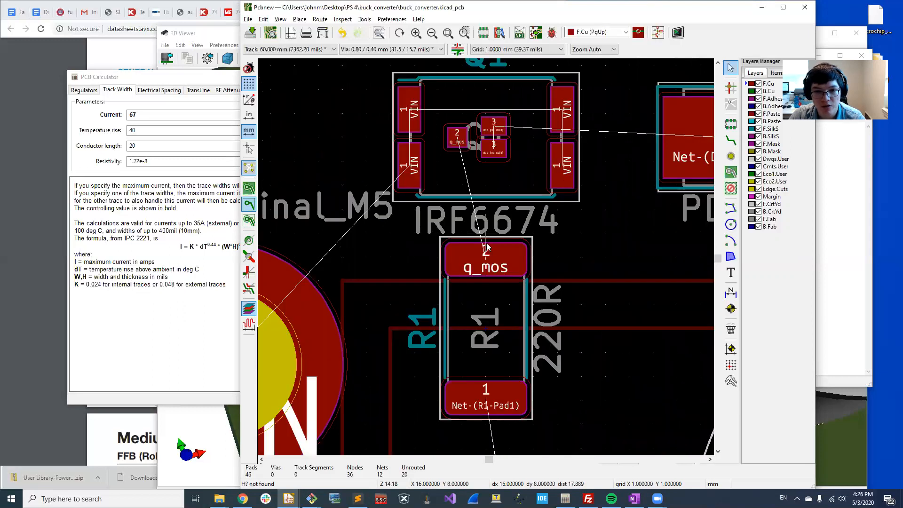
{"action": "scroll", "coordinate": [487, 260], "scroll_direction": "down", "scroll_amount": 3}
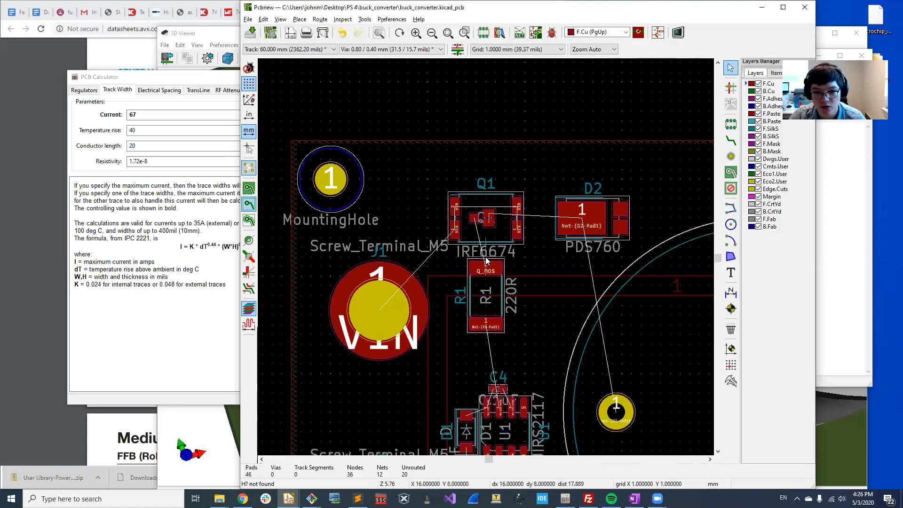
{"action": "scroll", "coordinate": [487, 260], "scroll_direction": "down", "scroll_amount": 3}
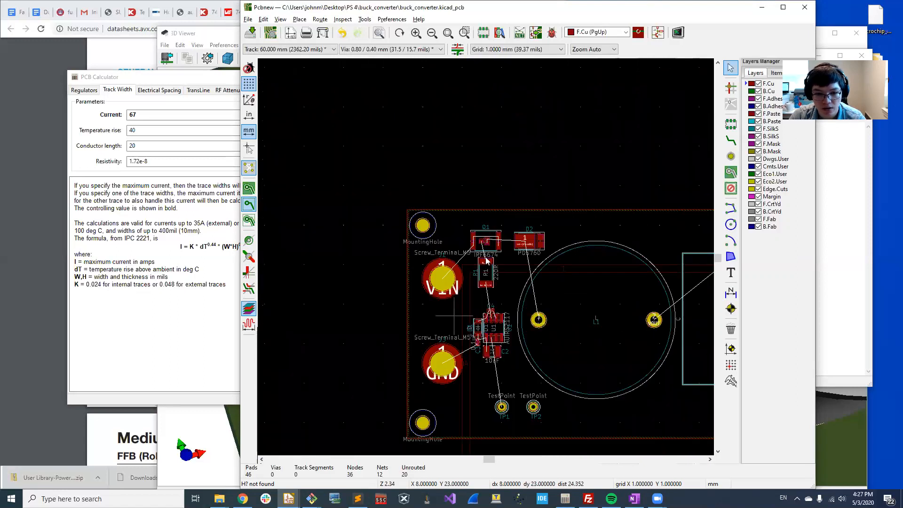
{"action": "scroll", "coordinate": [486, 260], "scroll_direction": "up", "scroll_amount": 4}
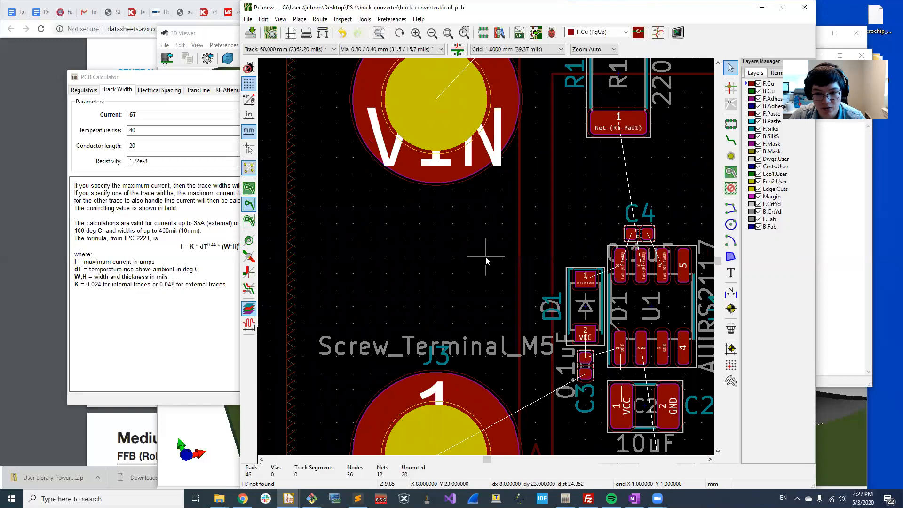
{"action": "scroll", "coordinate": [486, 260], "scroll_direction": "down", "scroll_amount": 3}
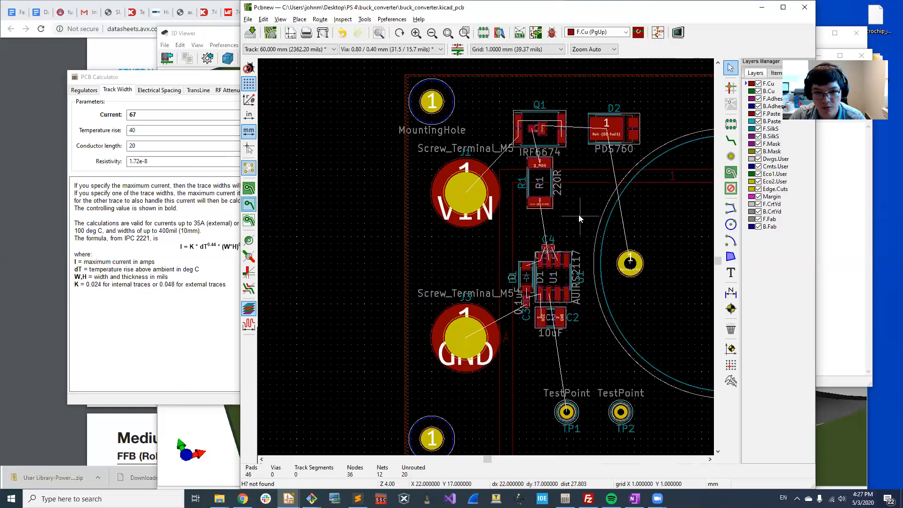
Inspect the unrouted power path from Q1 through diode D2 to inductor L1, including the space beside the driver circuit
{"action": "scroll", "coordinate": [492, 318], "scroll_direction": "up", "scroll_amount": 2}
{"action": "middle_click_drag", "start_coordinate": [492, 318], "coordinate": [285, 197]}
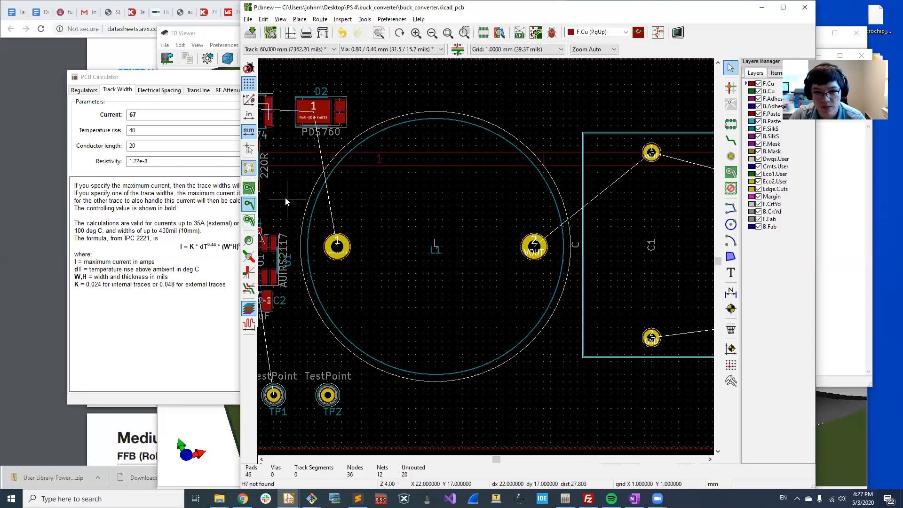
{"action": "middle_click_drag", "start_coordinate": [347, 207], "coordinate": [450, 225]}
{"action": "scroll", "coordinate": [486, 260], "scroll_direction": "up", "scroll_amount": 5}
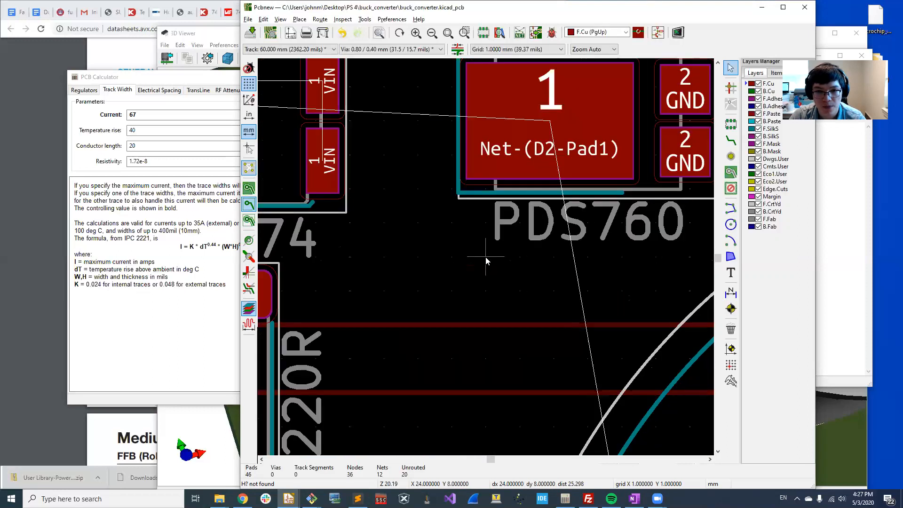
{"action": "middle_click_drag", "start_coordinate": [544, 232], "coordinate": [469, 286]}
{"action": "scroll", "coordinate": [549, 210], "scroll_direction": "down", "scroll_amount": 2}
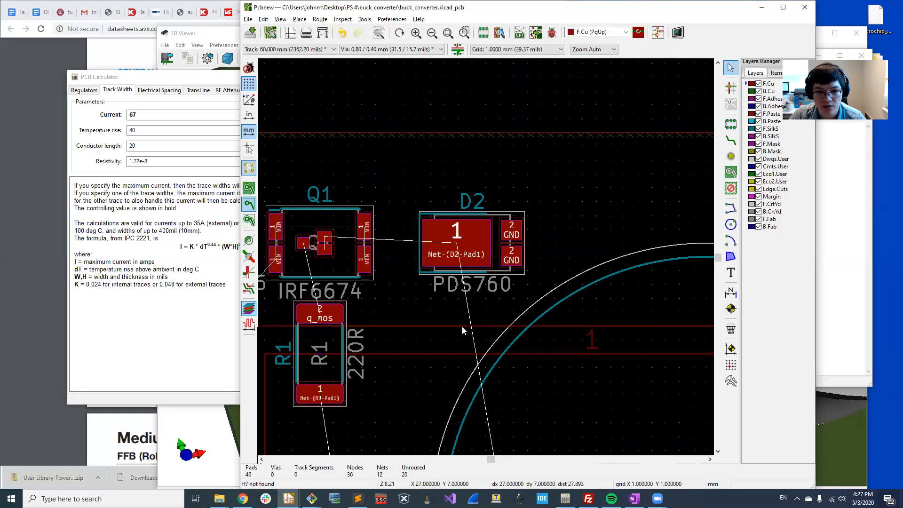
{"action": "middle_click_drag", "start_coordinate": [463, 330], "coordinate": [513, 274]}
{"action": "scroll", "coordinate": [464, 289], "scroll_direction": "down", "scroll_amount": 2}
{"action": "scroll", "coordinate": [485, 256], "scroll_direction": "up", "scroll_amount": 1}
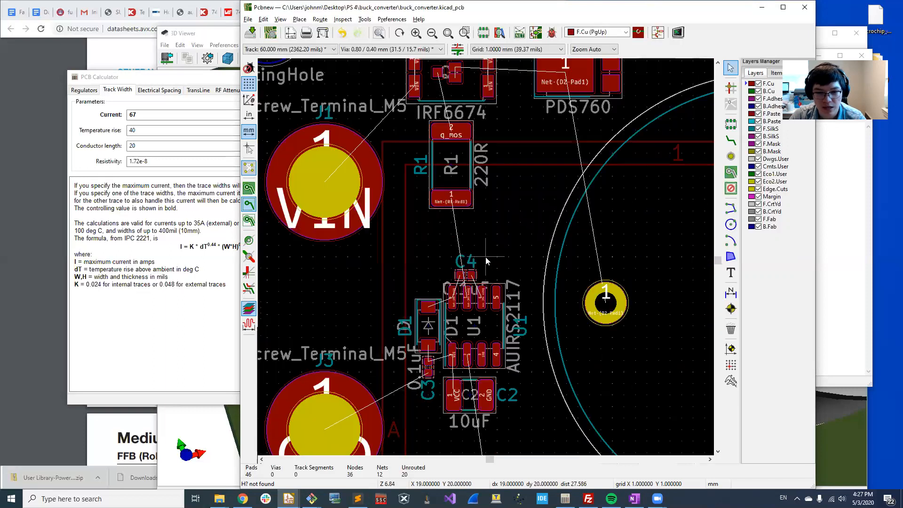
Examine the component placement and unrouted connections around Q1, R1, U1 and the test points on the board
{"action": "scroll", "coordinate": [487, 260], "scroll_direction": "down", "scroll_amount": 1}
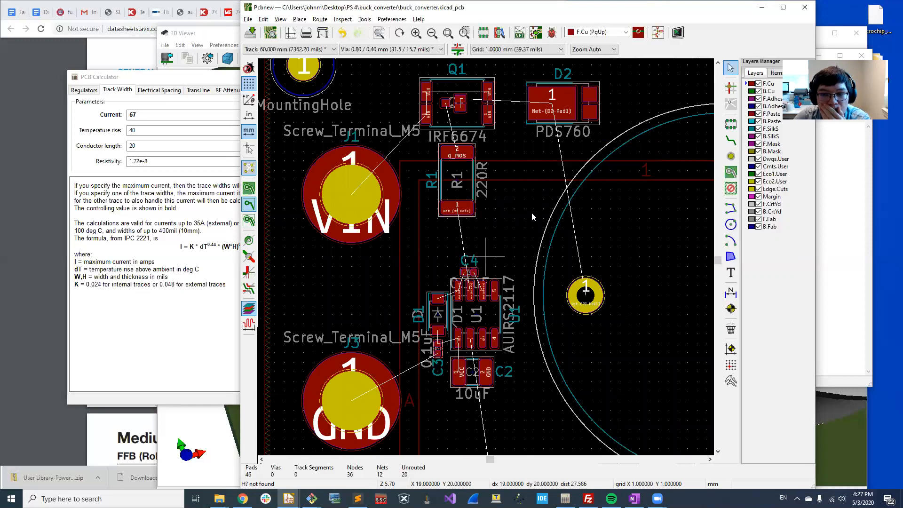
{"action": "scroll", "coordinate": [531, 213], "scroll_direction": "down", "scroll_amount": 1}
{"action": "scroll", "coordinate": [535, 202], "scroll_direction": "down", "scroll_amount": 4}
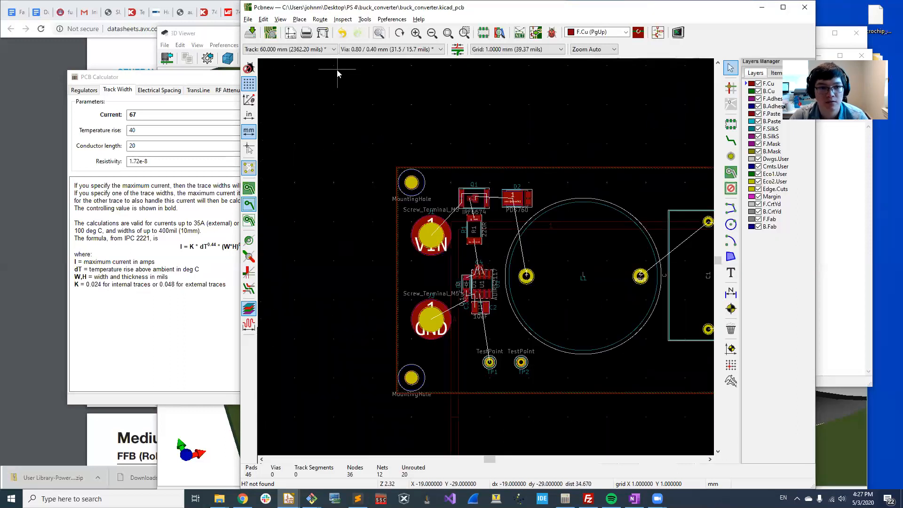
{"action": "scroll", "coordinate": [487, 260], "scroll_direction": "up", "scroll_amount": 1}
{"action": "scroll", "coordinate": [487, 261], "scroll_direction": "up", "scroll_amount": 5}
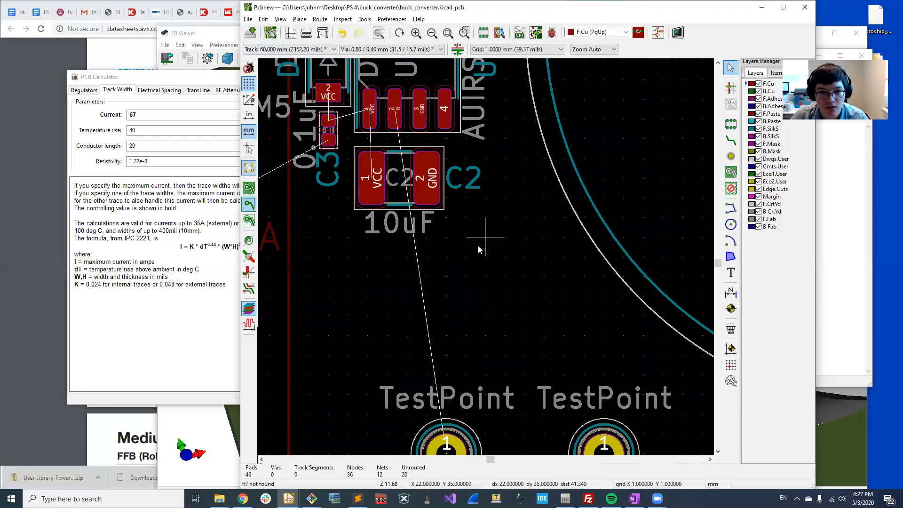
{"action": "scroll", "coordinate": [487, 260], "scroll_direction": "down", "scroll_amount": 4}
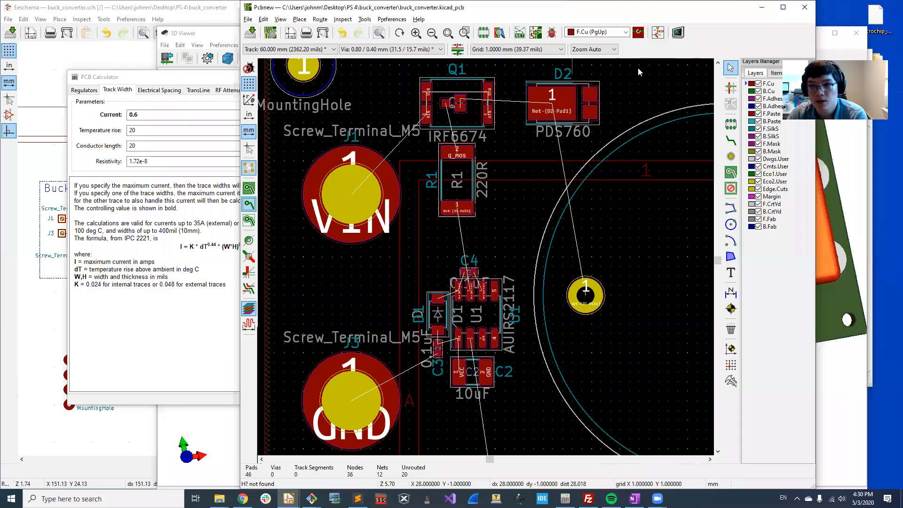
{"action": "scroll", "coordinate": [537, 219], "scroll_direction": "down", "scroll_amount": 6}
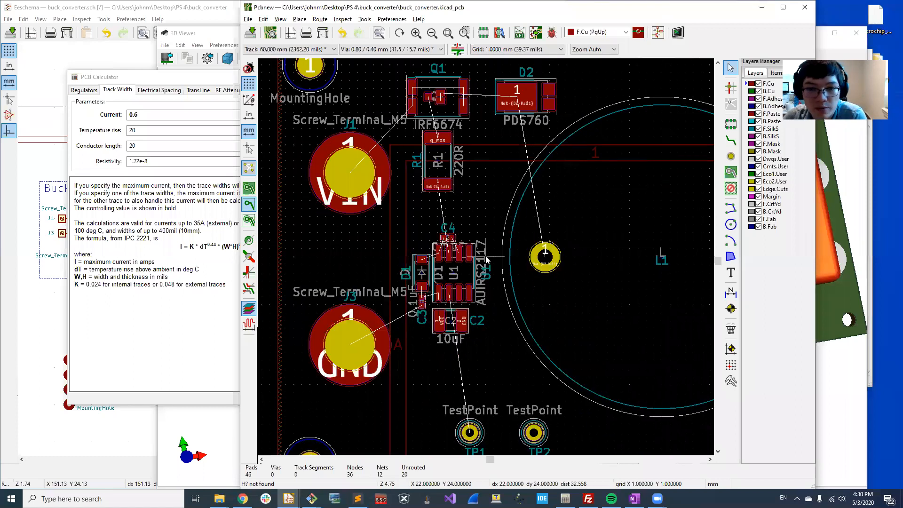
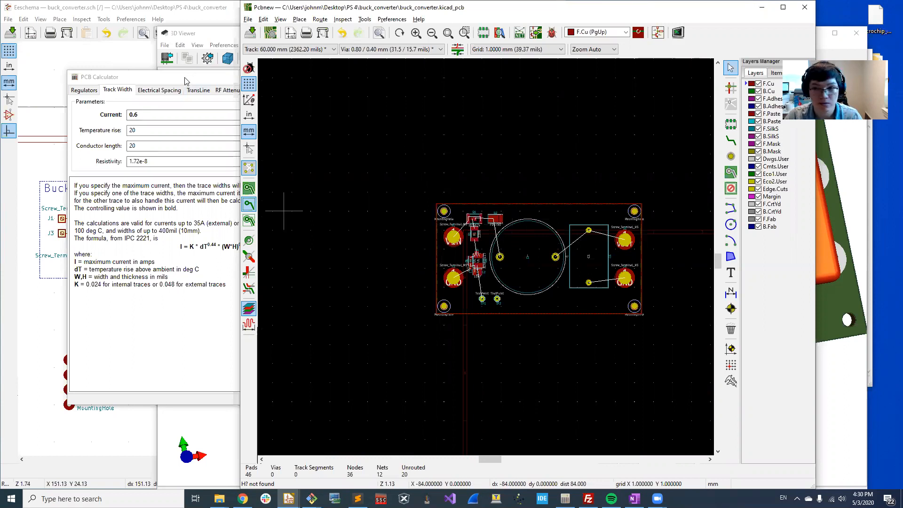
{"action": "scroll", "coordinate": [476, 272], "scroll_direction": "up", "scroll_amount": 4}
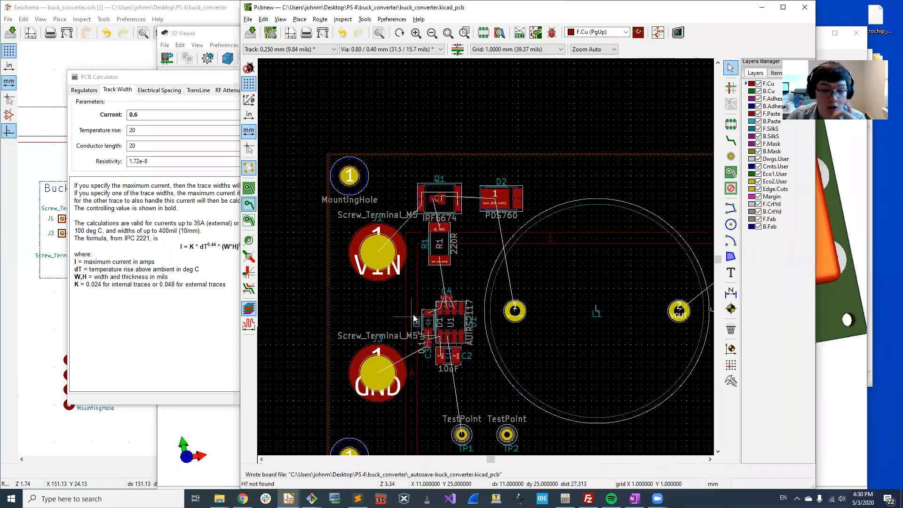
{"action": "middle_click_drag", "start_coordinate": [424, 335], "coordinate": [436, 283]}
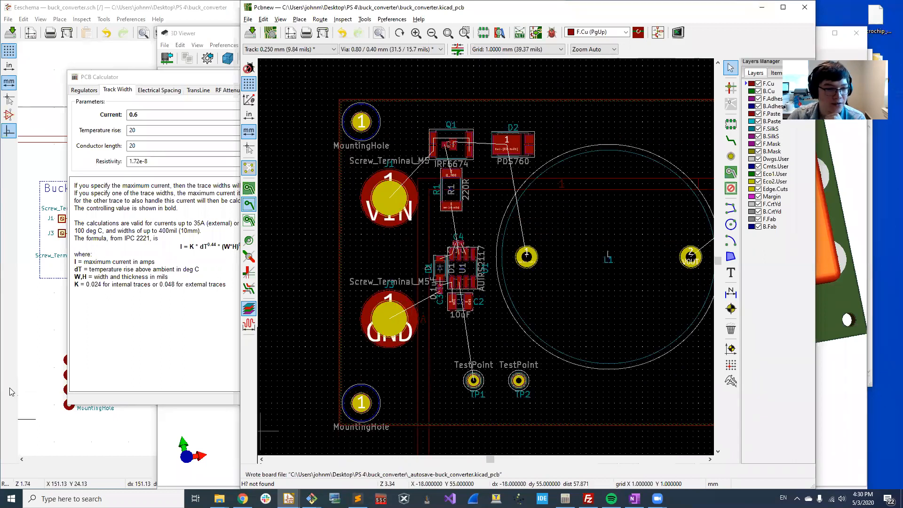
Switch to the schematic, copy the VCC power symbol below GND in the Gate Signal block, and move the block's lower border down
{"action": "left_click", "coordinate": [10, 392]}
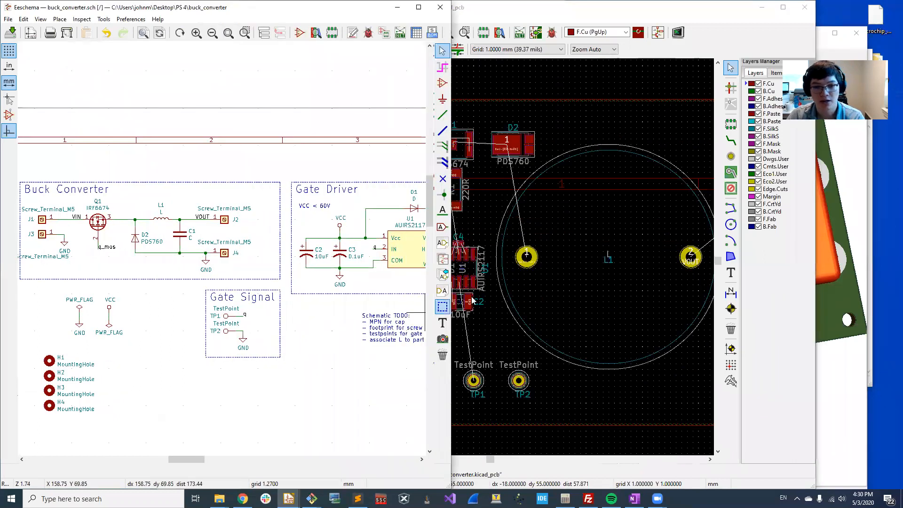
{"action": "scroll", "coordinate": [202, 339], "scroll_direction": "up", "scroll_amount": 3}
{"action": "scroll", "coordinate": [185, 211], "scroll_direction": "down", "scroll_amount": 1}
{"action": "middle_click_drag", "start_coordinate": [170, 240], "coordinate": [294, 267]}
{"action": "middle_click_drag", "start_coordinate": [82, 212], "coordinate": [129, 225]}
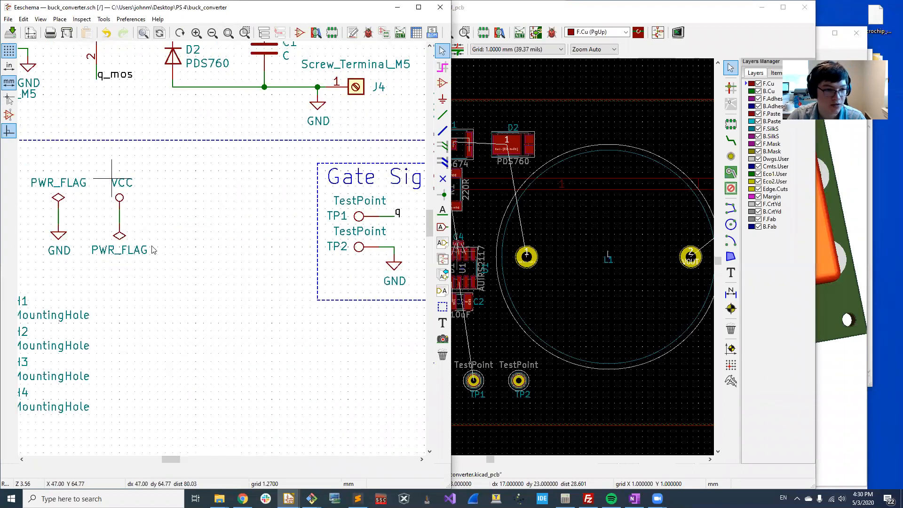
{"action": "middle_click_drag", "start_coordinate": [377, 269], "coordinate": [325, 255]}
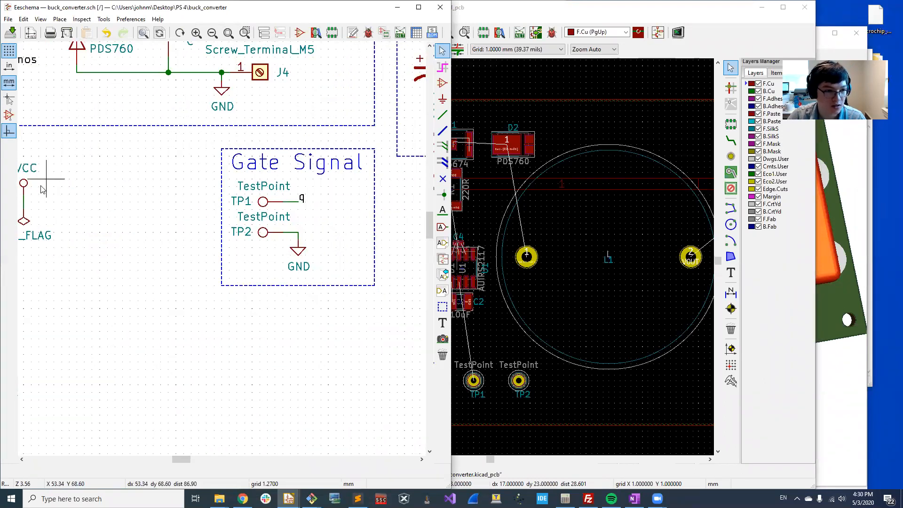
{"action": "key", "text": "c"}
{"action": "key", "text": "r"}
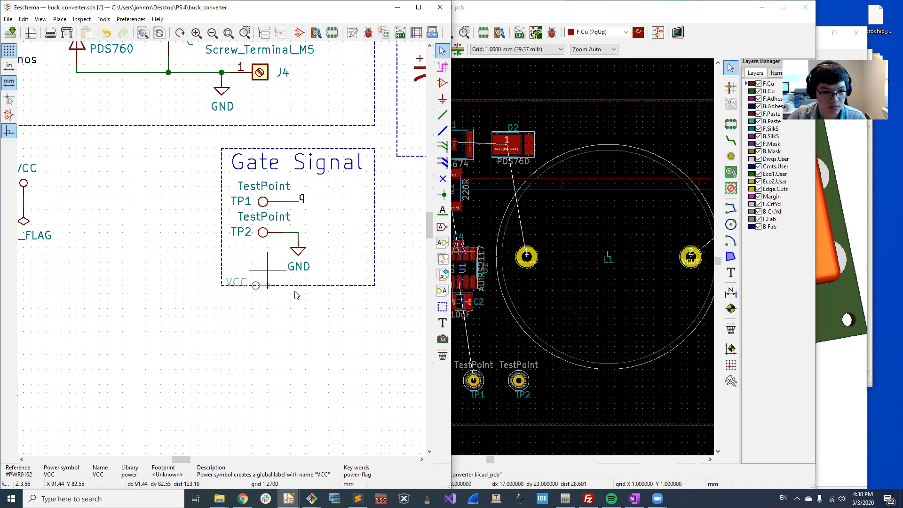
{"action": "key", "text": "r"}
{"action": "key", "text": "r"}
{"action": "key", "text": "r"}
{"action": "key", "text": "r"}
{"action": "key", "text": "r"}
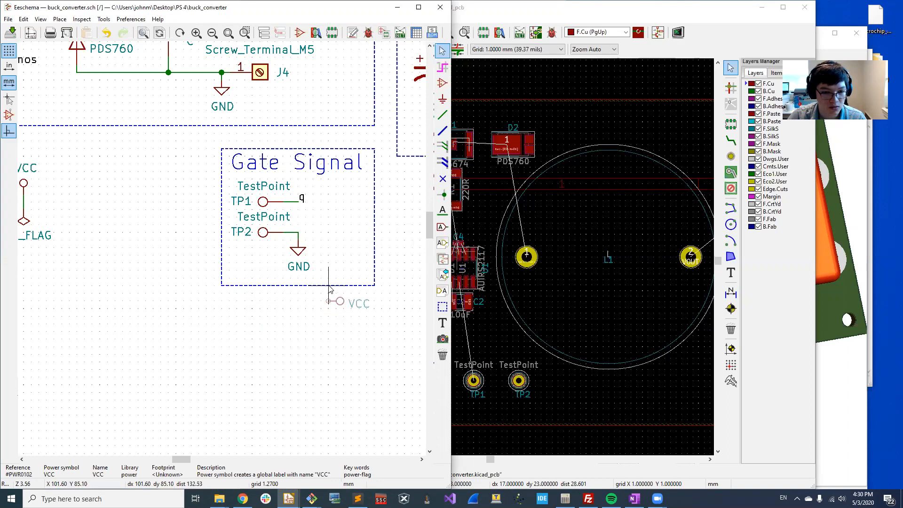
{"action": "left_click", "coordinate": [325, 272]}
{"action": "left_click_drag", "start_coordinate": [347, 285], "coordinate": [345, 331]}
{"action": "left_click", "coordinate": [344, 332]}
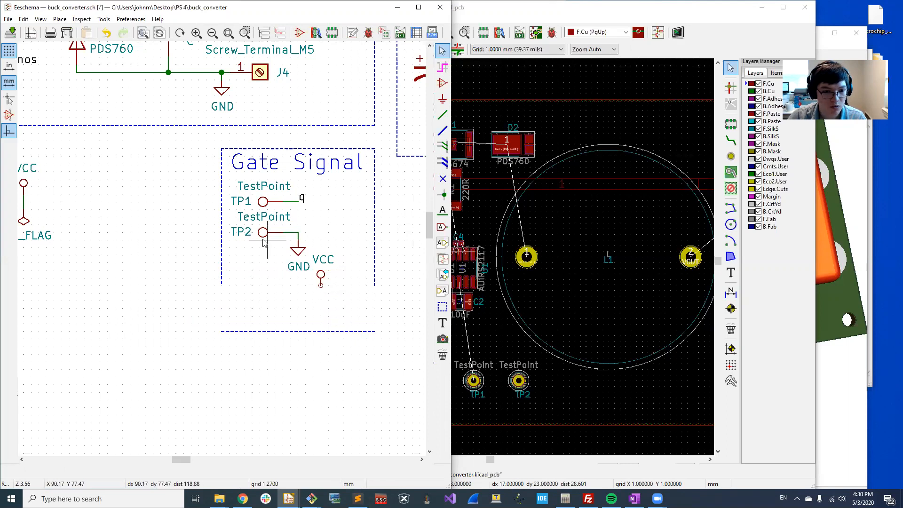
Copy test point TP2 to the space below it, wire it to the new VCC symbol and align it with TP1 and TP2
{"action": "key", "text": "c"}
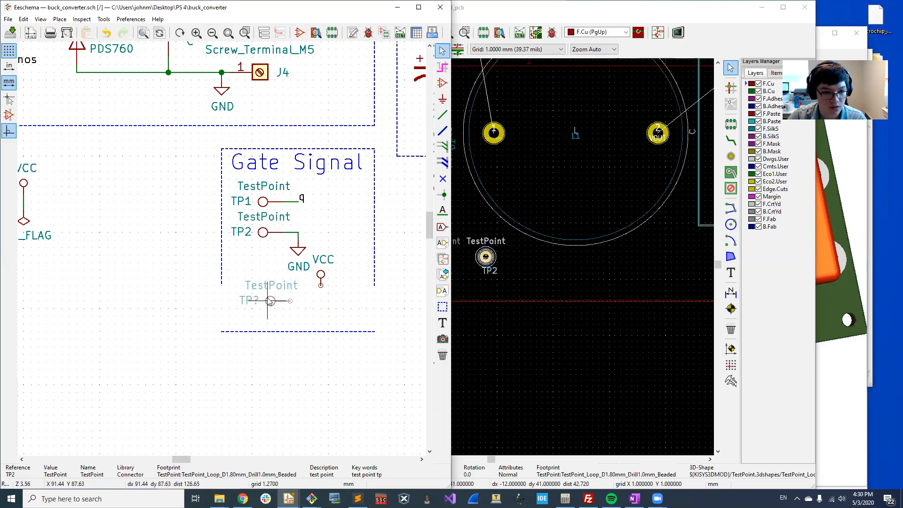
{"action": "left_click", "coordinate": [283, 301]}
{"action": "key", "text": "w"}
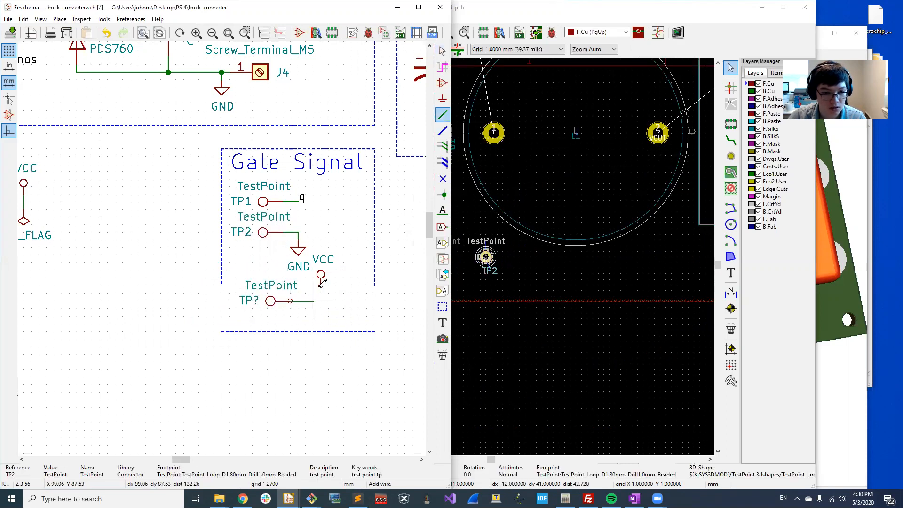
{"action": "left_click", "coordinate": [270, 301]}
{"action": "key", "text": "g"}
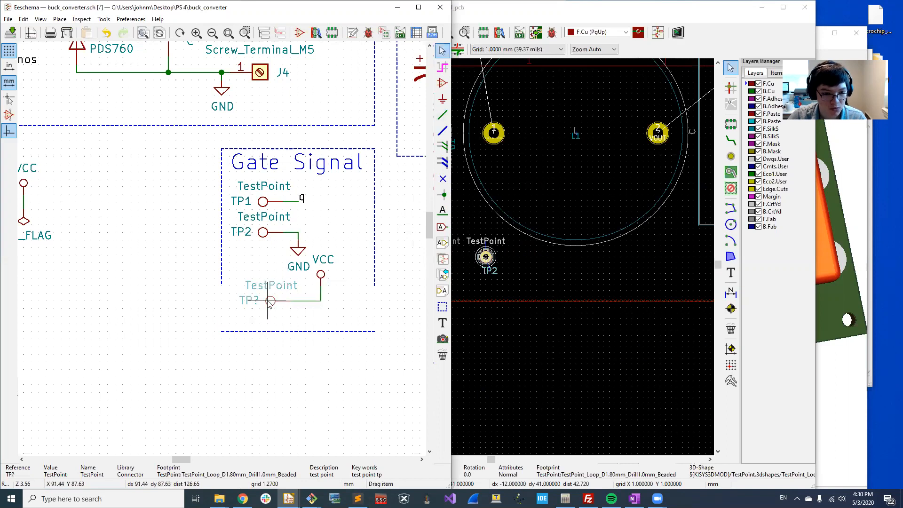
{"action": "left_click", "coordinate": [258, 303]}
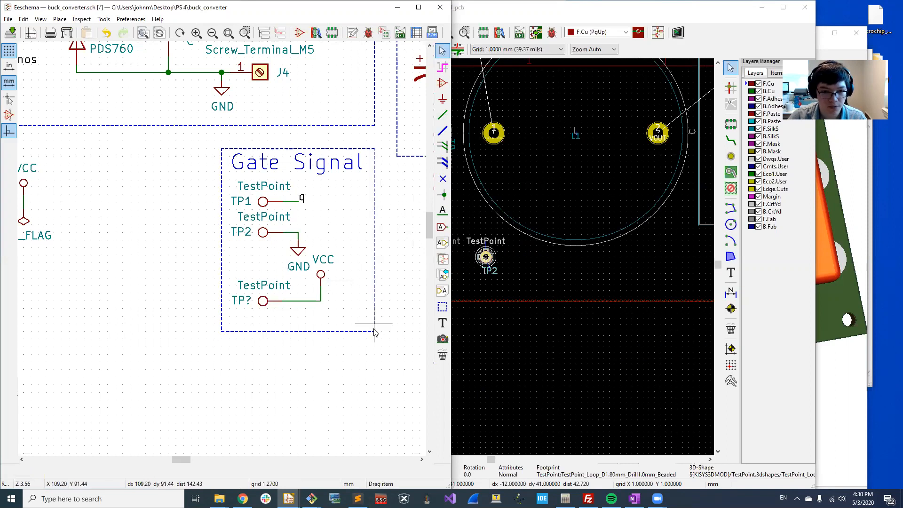
Annotate the entire schematic while keeping existing annotations, and run the electrical rules check
{"action": "left_click", "coordinate": [353, 32]}
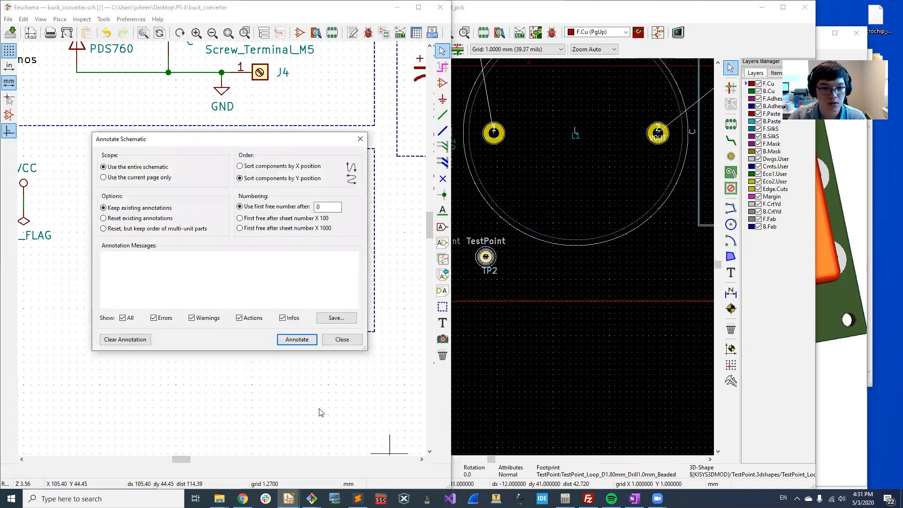
{"action": "left_click", "coordinate": [296, 340]}
{"action": "left_click", "coordinate": [344, 342]}
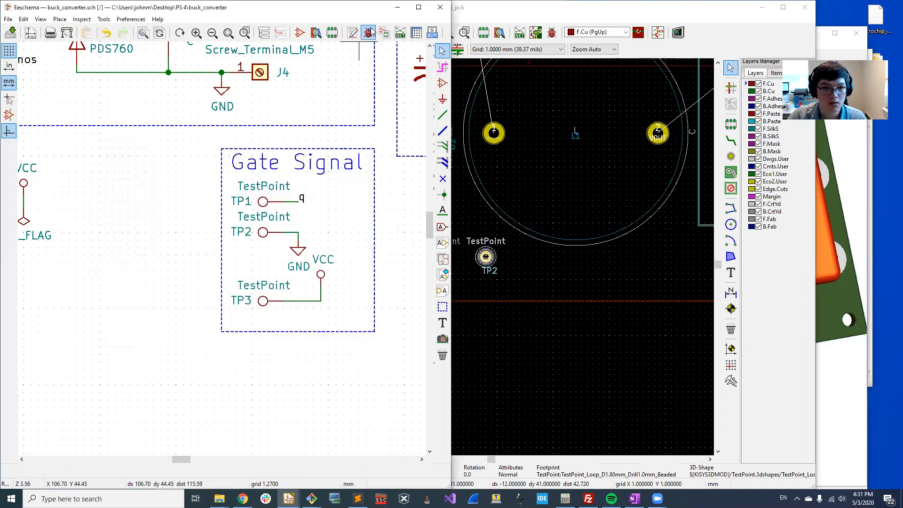
{"action": "left_click", "coordinate": [368, 33]}
{"action": "left_click", "coordinate": [456, 375]}
{"action": "left_click", "coordinate": [502, 375]}
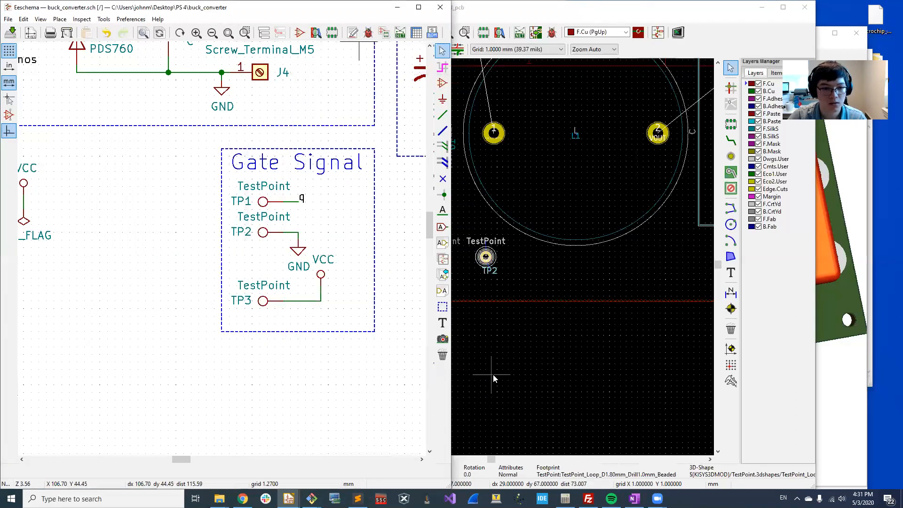
Generate the schematic's netlist in the default Pcbnew format and save it
{"action": "left_click", "coordinate": [400, 33]}
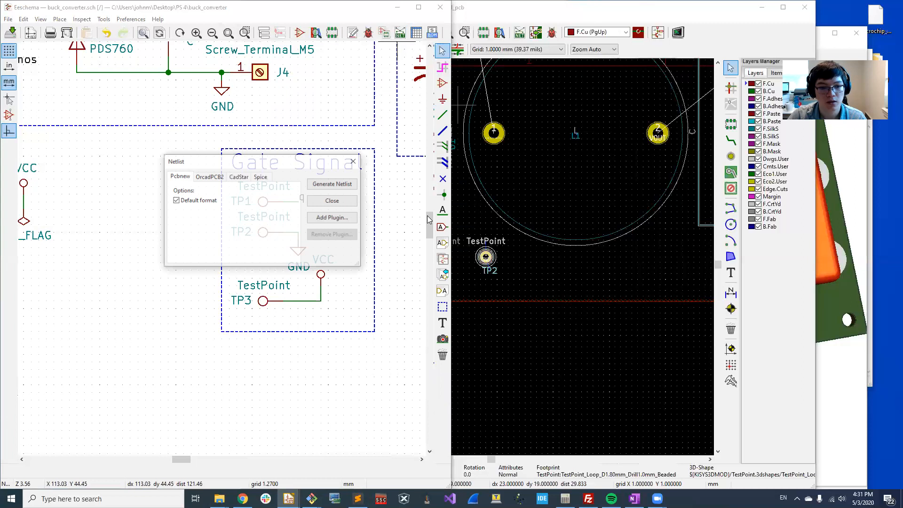
{"action": "left_click", "coordinate": [340, 184]}
{"action": "left_click", "coordinate": [460, 435]}
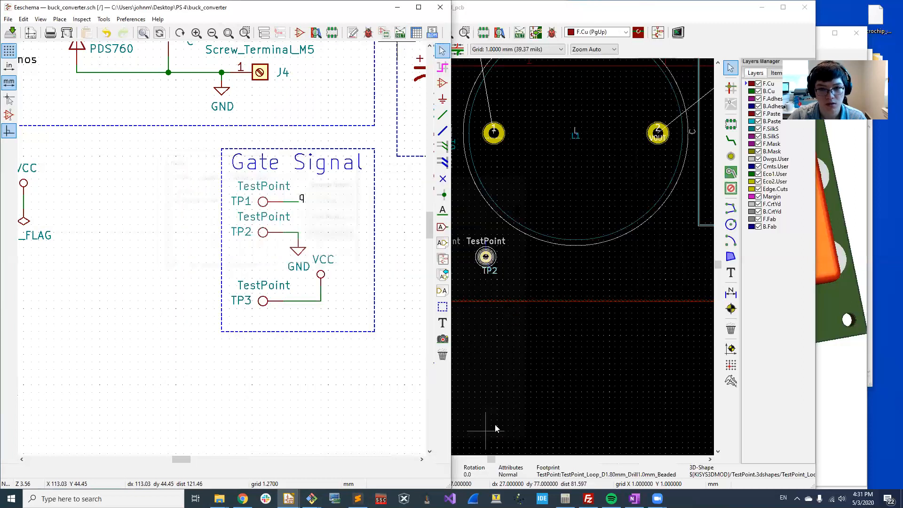
Update the board from buck_converter.net in Pcbnew and place the new TP3 footprint to the left of TP1
{"action": "left_click", "coordinate": [517, 46]}
{"action": "left_click", "coordinate": [519, 32]}
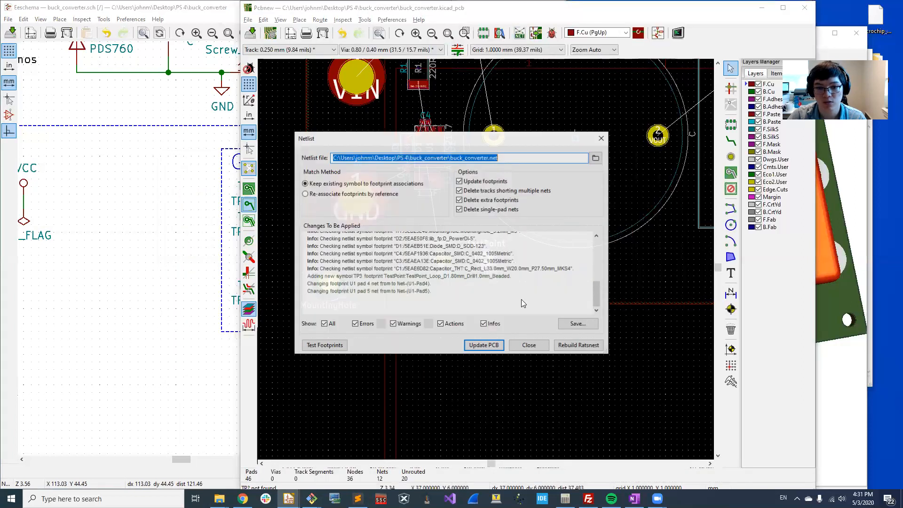
{"action": "left_click", "coordinate": [484, 345]}
{"action": "key", "text": "Return"}
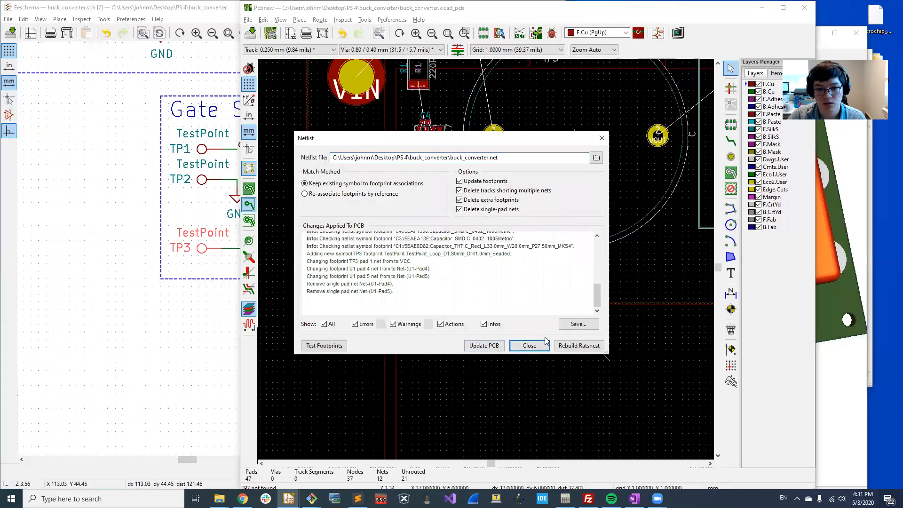
{"action": "left_click", "coordinate": [543, 344]}
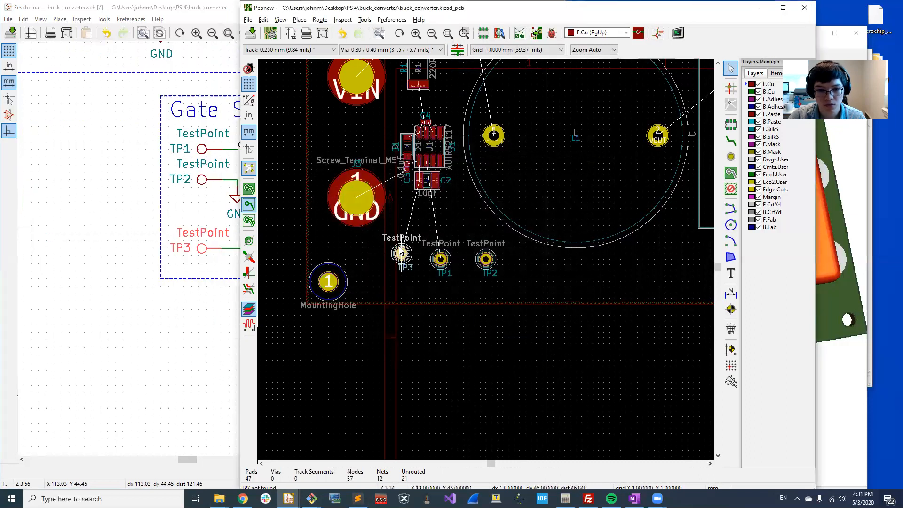
{"action": "left_click", "coordinate": [396, 259]}
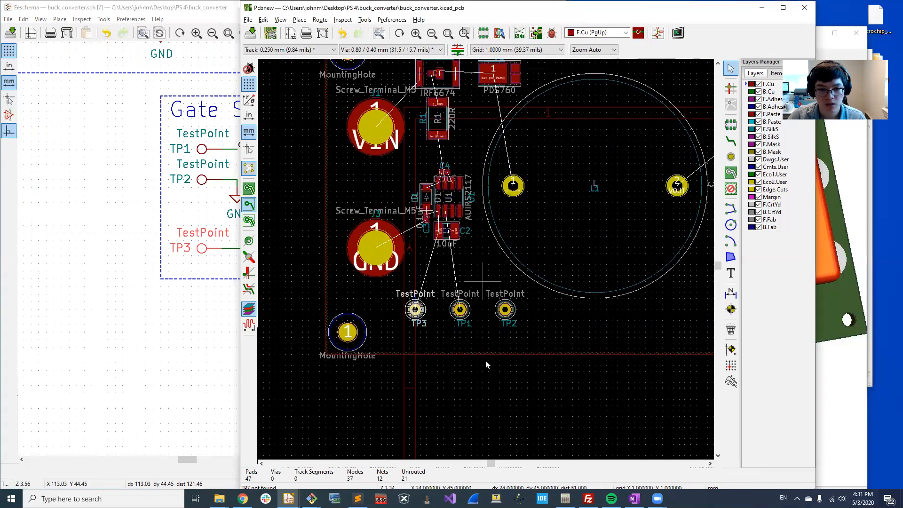
Examine the board layout from the test points up to J1, Q1, R1 and D2
{"action": "left_click", "coordinate": [497, 465]}
{"action": "scroll", "coordinate": [435, 344], "scroll_direction": "down", "scroll_amount": 1}
{"action": "middle_click_drag", "start_coordinate": [407, 252], "coordinate": [590, 365]}
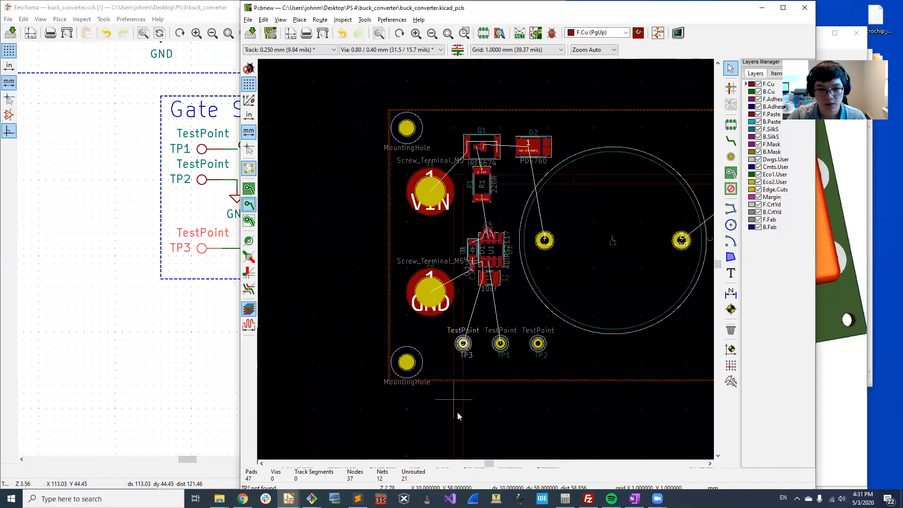
{"action": "scroll", "coordinate": [491, 322], "scroll_direction": "up", "scroll_amount": 5}
{"action": "scroll", "coordinate": [486, 257], "scroll_direction": "down", "scroll_amount": 5}
{"action": "middle_click_drag", "start_coordinate": [500, 210], "coordinate": [502, 318]}
{"action": "scroll", "coordinate": [465, 213], "scroll_direction": "up", "scroll_amount": 5}
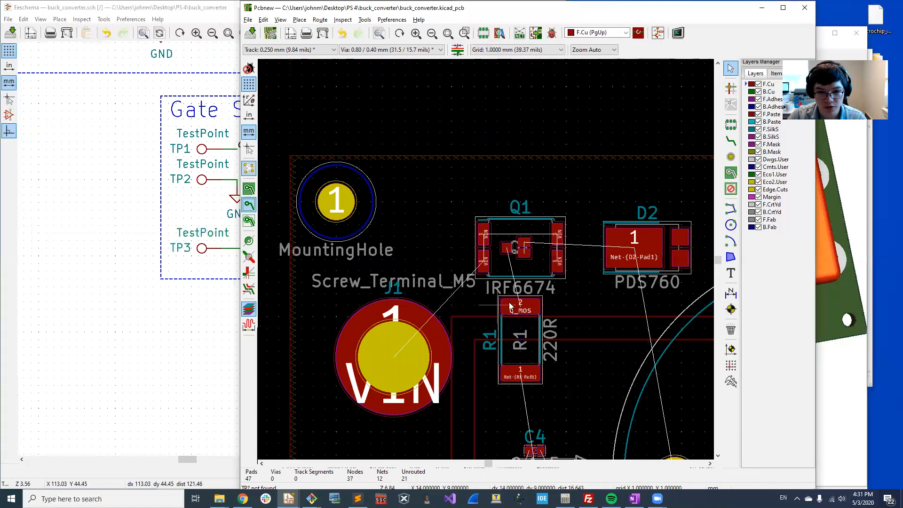
{"action": "scroll", "coordinate": [486, 262], "scroll_direction": "down", "scroll_amount": 1}
{"action": "middle_click_drag", "start_coordinate": [486, 262], "coordinate": [533, 224]}
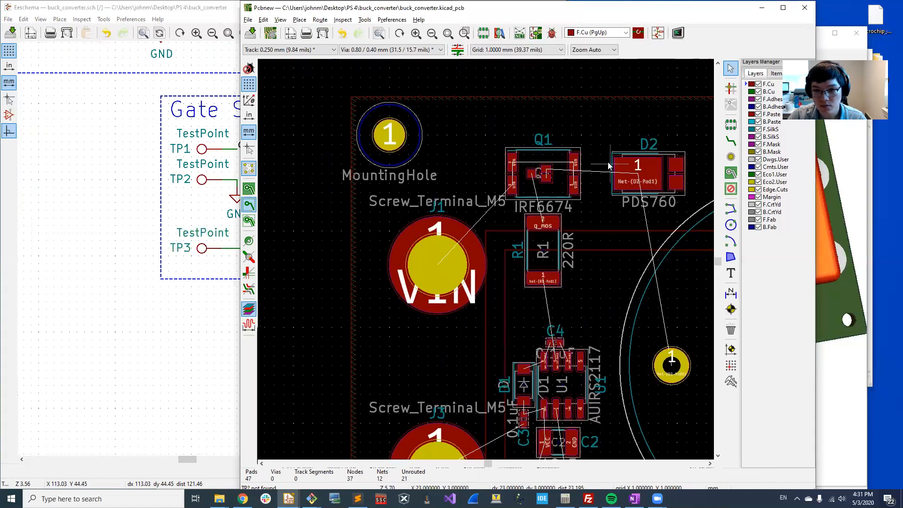
Start a copper zone at the board outline's upper-left corner, on layer F.Cu and assigned to the /VIN net
{"action": "left_click", "coordinate": [731, 172]}
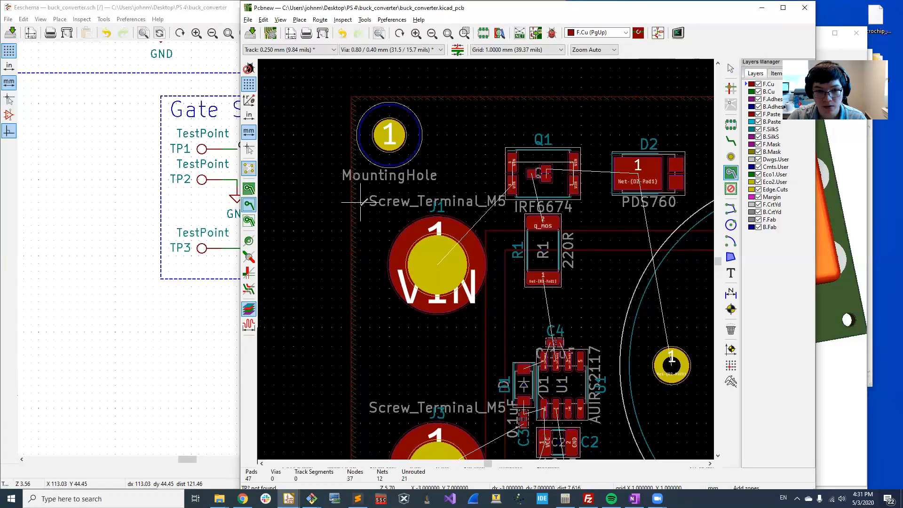
{"action": "left_click", "coordinate": [351, 96]}
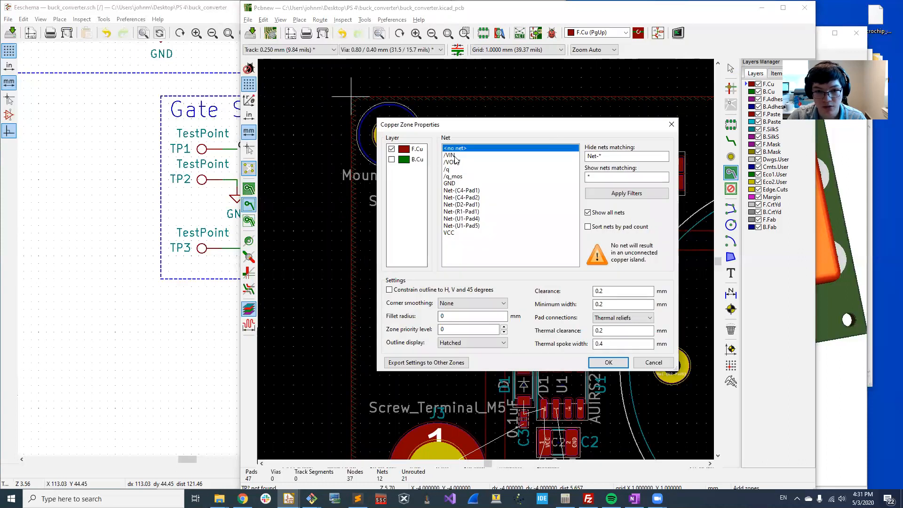
{"action": "left_click", "coordinate": [454, 156]}
{"action": "left_click", "coordinate": [613, 359]}
Examine the area around Q1, D2, R1 and L1 and the whole board to plan the zone outline
{"action": "middle_click_drag", "start_coordinate": [580, 218], "coordinate": [499, 116]}
{"action": "scroll", "coordinate": [501, 113], "scroll_direction": "up", "scroll_amount": 3}
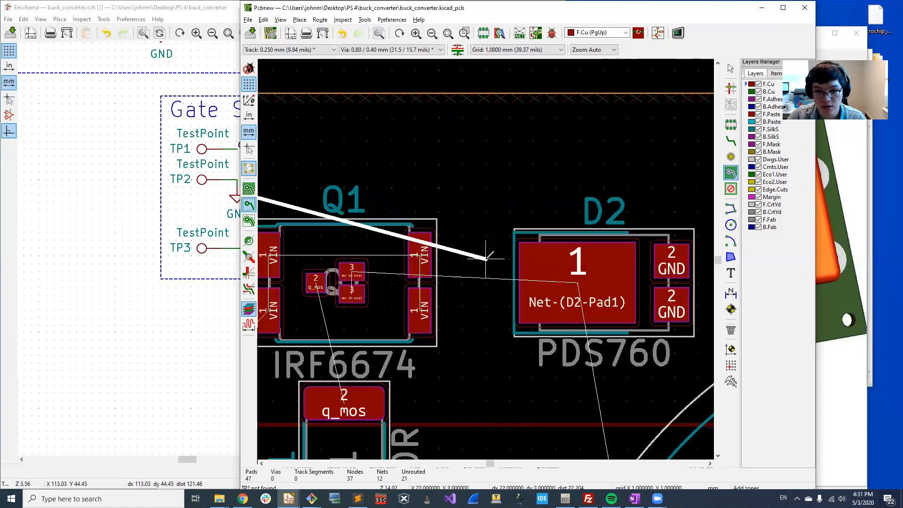
{"action": "scroll", "coordinate": [486, 257], "scroll_direction": "down", "scroll_amount": 3}
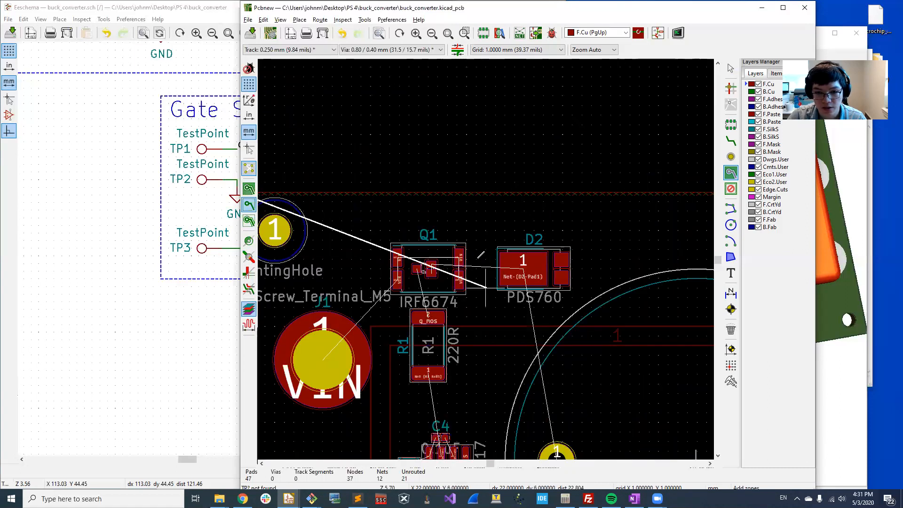
{"action": "middle_click_drag", "start_coordinate": [487, 254], "coordinate": [437, 175]}
{"action": "scroll", "coordinate": [437, 175], "scroll_direction": "down", "scroll_amount": 1}
{"action": "middle_click_drag", "start_coordinate": [507, 293], "coordinate": [459, 238]}
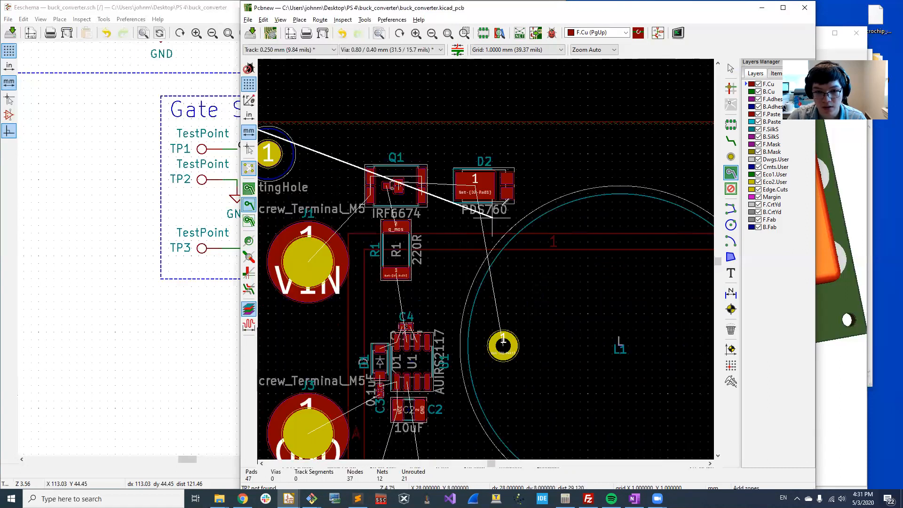
{"action": "middle_click_drag", "start_coordinate": [510, 273], "coordinate": [564, 224]}
{"action": "middle_click_drag", "start_coordinate": [626, 111], "coordinate": [626, 116]}
{"action": "scroll", "coordinate": [626, 115], "scroll_direction": "down", "scroll_amount": 4}
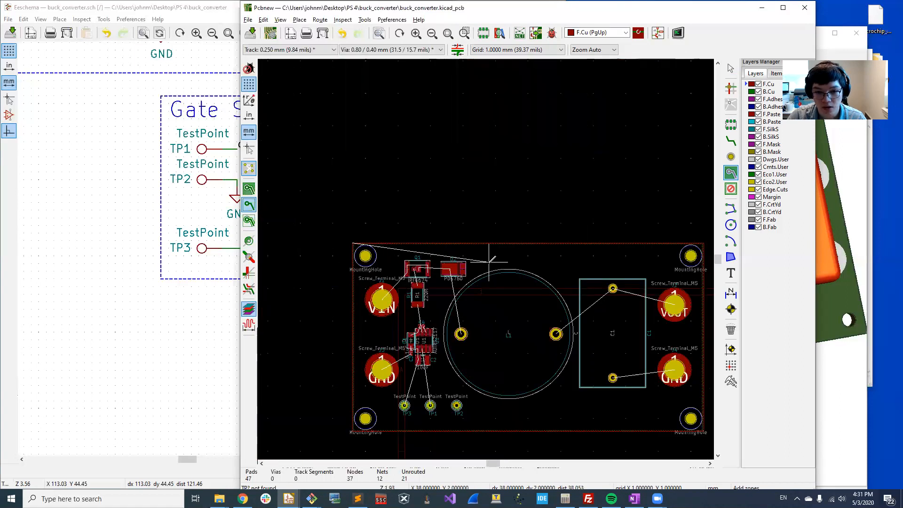
Consult the buck converter figure in OneNote and compare it with Q1 and D2 on the board in Pcbnew
{"action": "left_click", "coordinate": [634, 498]}
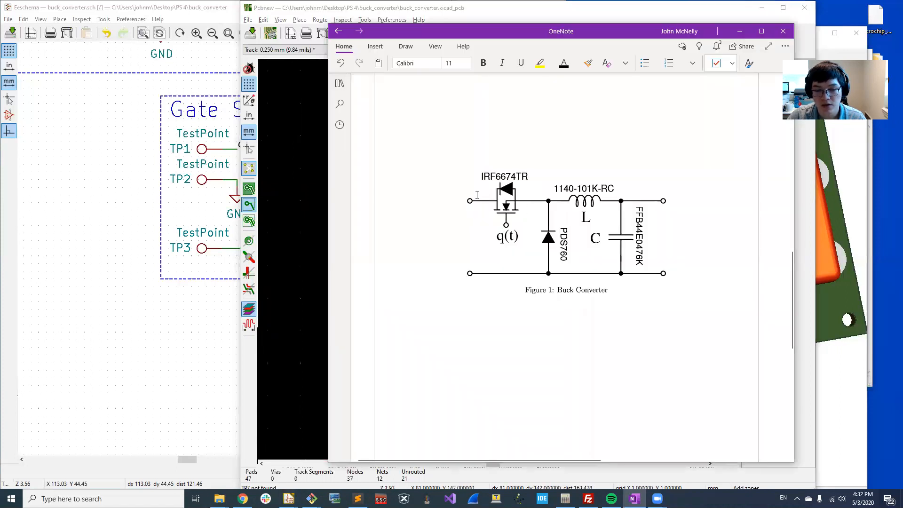
{"action": "key", "text": "alt+Tab"}
{"action": "scroll", "coordinate": [486, 257], "scroll_direction": "up", "scroll_amount": 5}
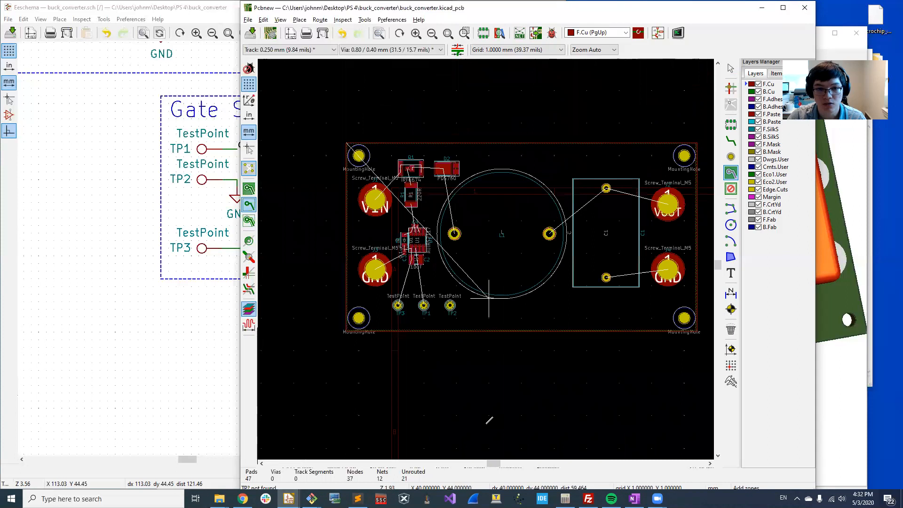
{"action": "scroll", "coordinate": [486, 258], "scroll_direction": "up", "scroll_amount": 6}
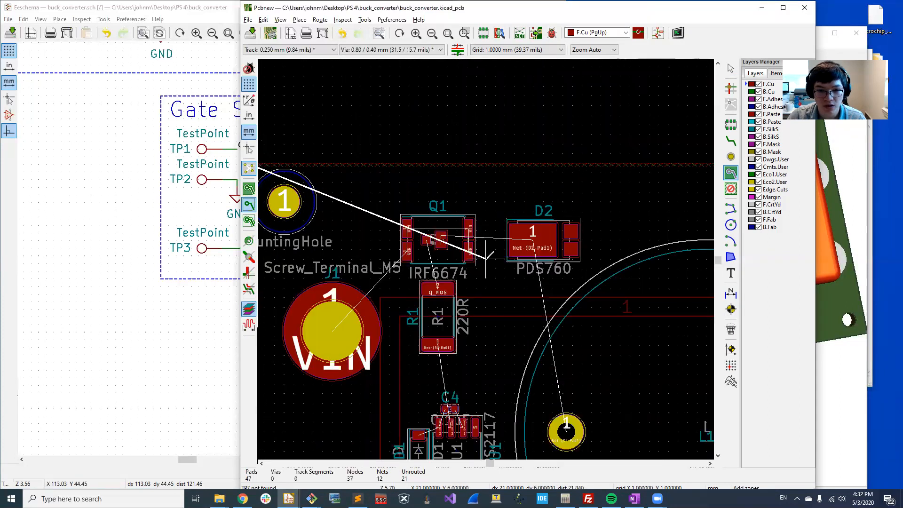
{"action": "scroll", "coordinate": [486, 258], "scroll_direction": "down", "scroll_amount": 2}
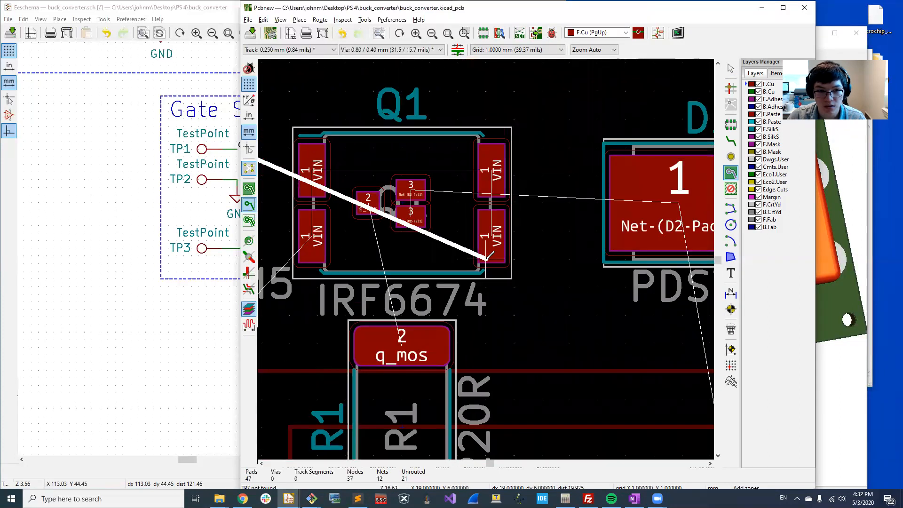
{"action": "scroll", "coordinate": [486, 257], "scroll_direction": "down", "scroll_amount": 1}
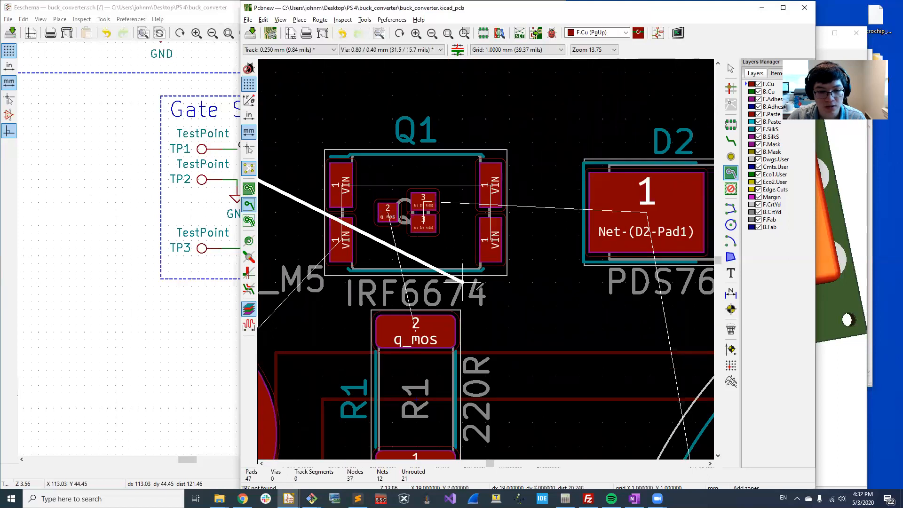
{"action": "scroll", "coordinate": [485, 258], "scroll_direction": "up", "scroll_amount": 4}
{"action": "scroll", "coordinate": [487, 258], "scroll_direction": "down", "scroll_amount": 6}
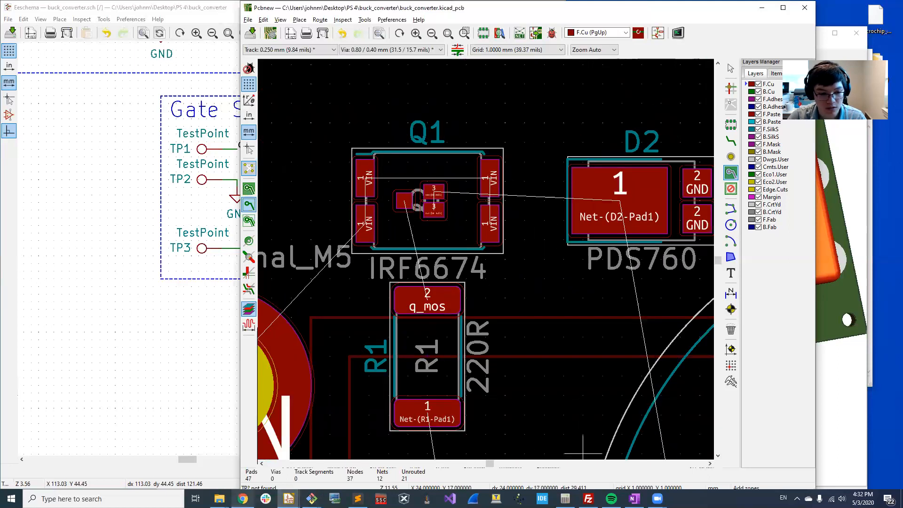
Recheck the MOSFET connections in the OneNote figure and inspect Q1's q_mos and Net-(D2-Pad1) pads in Pcbnew
{"action": "mouse_move", "coordinate": [243, 499]}
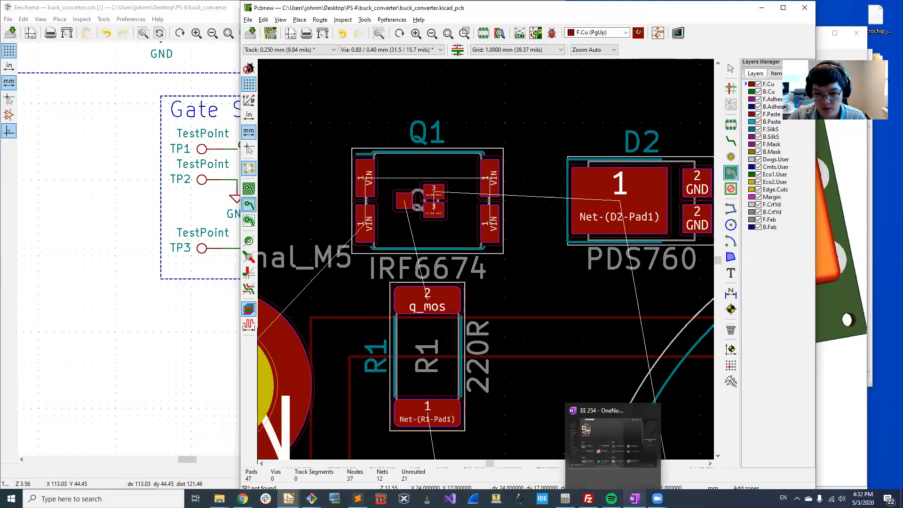
{"action": "left_click", "coordinate": [635, 498]}
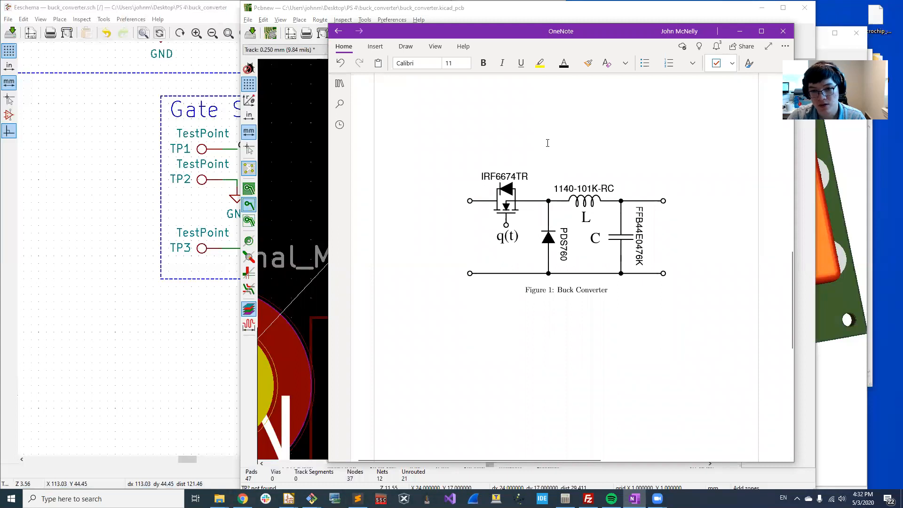
{"action": "key", "text": "alt+Tab"}
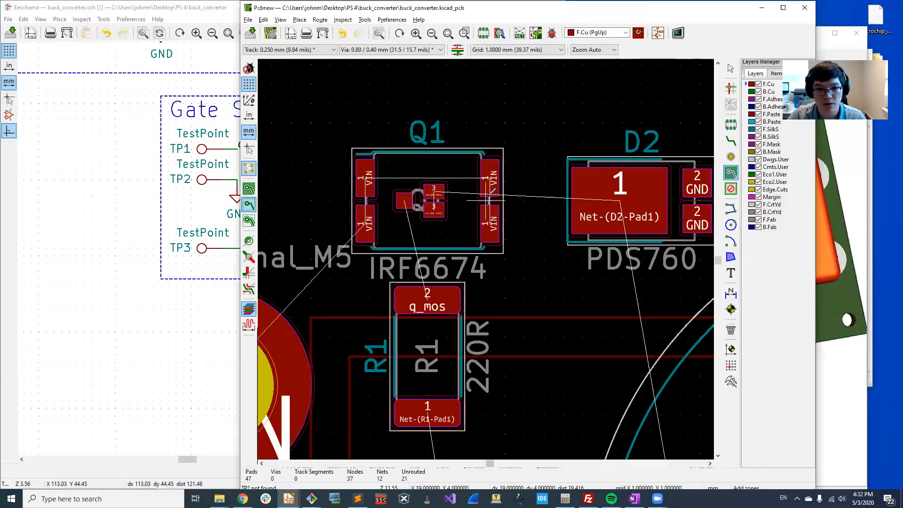
{"action": "scroll", "coordinate": [479, 196], "scroll_direction": "up", "scroll_amount": 4}
{"action": "middle_click_drag", "start_coordinate": [394, 285], "coordinate": [594, 250]}
{"action": "scroll", "coordinate": [391, 223], "scroll_direction": "down", "scroll_amount": 4}
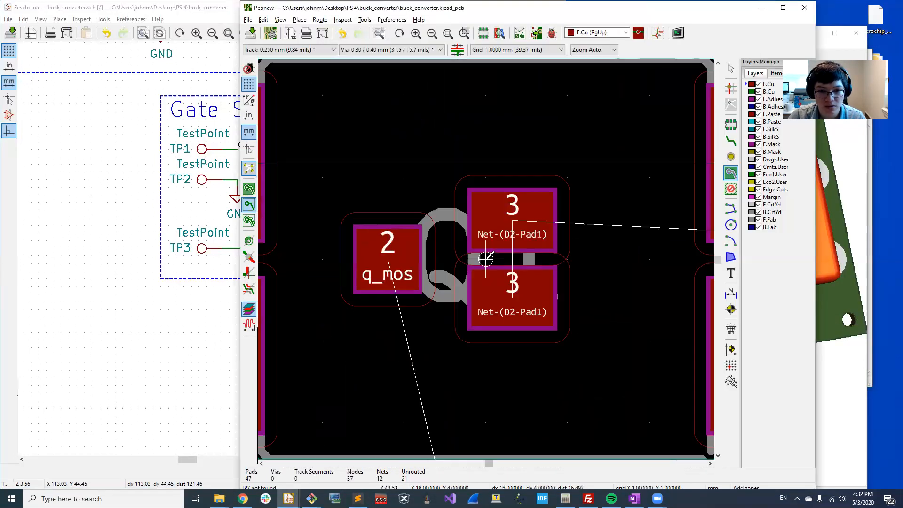
{"action": "scroll", "coordinate": [486, 258], "scroll_direction": "down", "scroll_amount": 3}
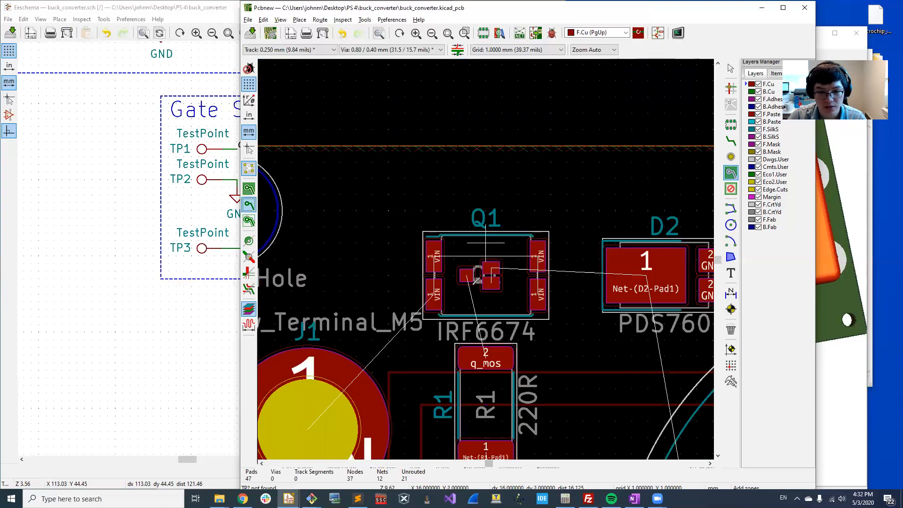
{"action": "scroll", "coordinate": [490, 255], "scroll_direction": "down", "scroll_amount": 3}
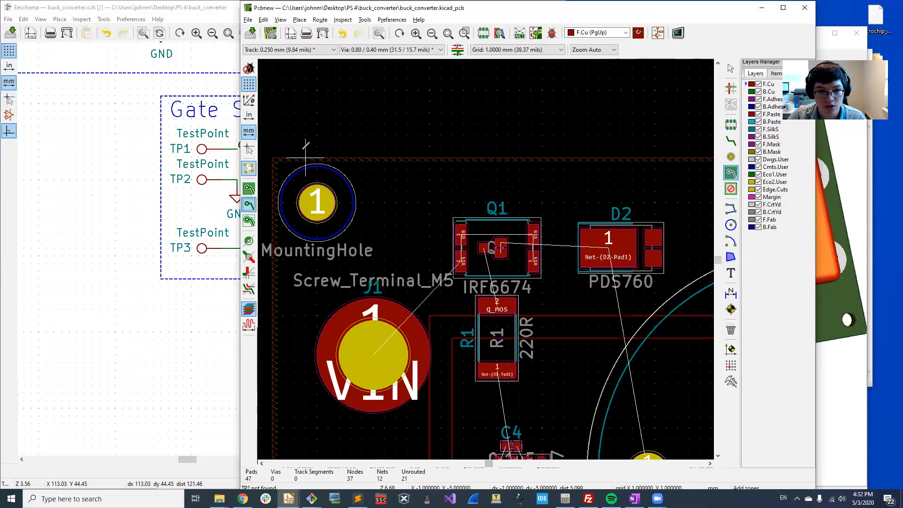
{"action": "left_click", "coordinate": [275, 158]}
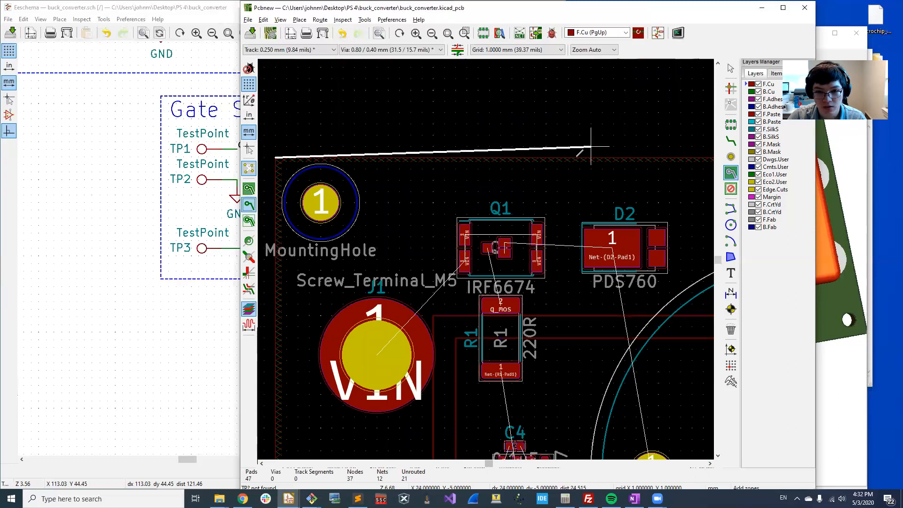
{"action": "left_click", "coordinate": [624, 158]}
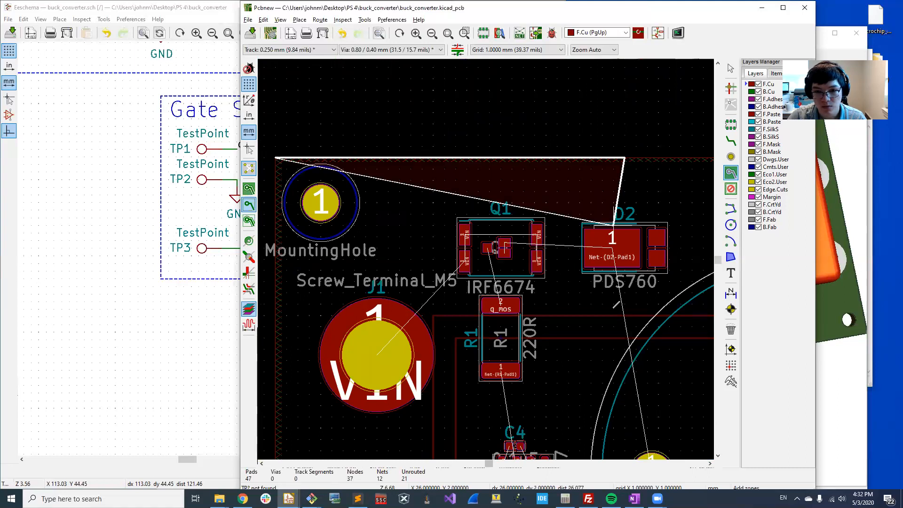
{"action": "left_click", "coordinate": [625, 315]}
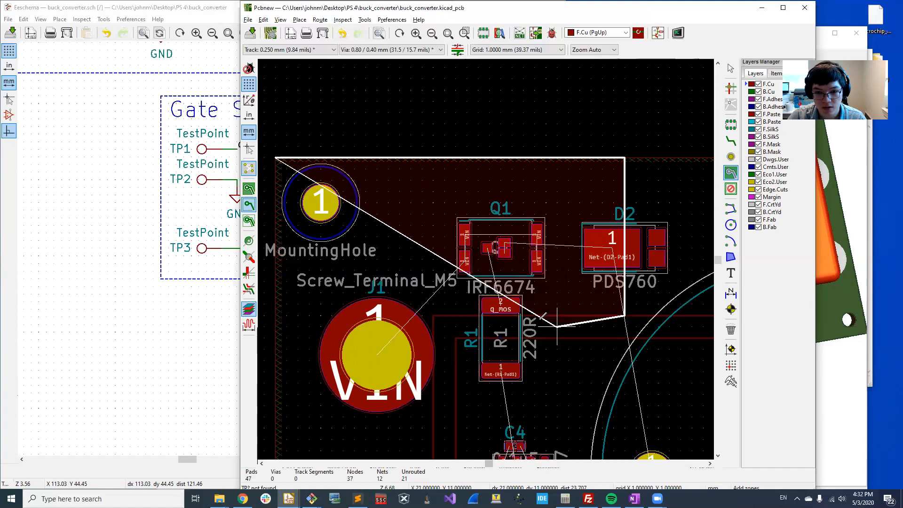
{"action": "left_click", "coordinate": [513, 315]}
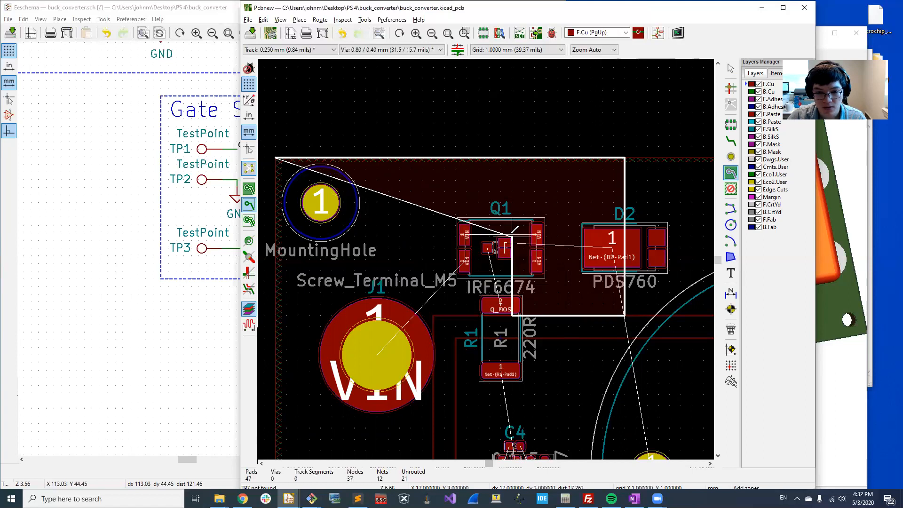
{"action": "key", "text": "Escape"}
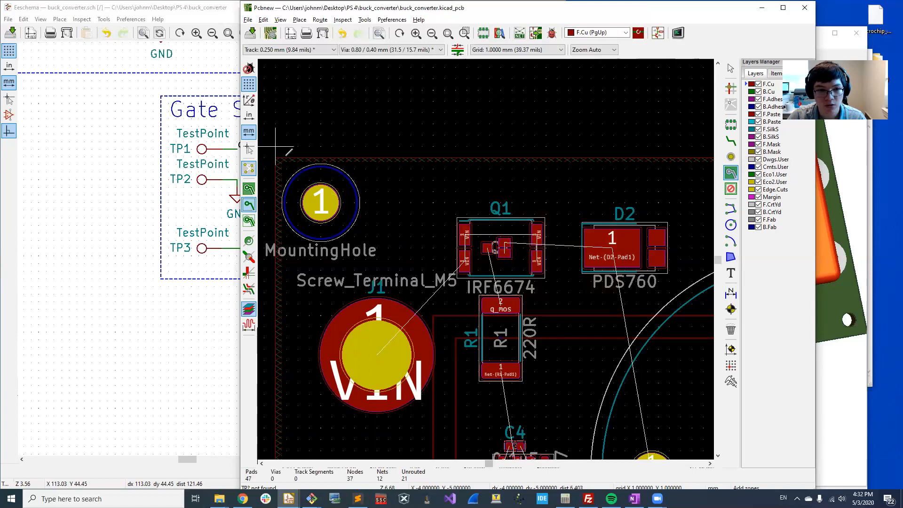
Draw the rectangular VIN zone, about 29 by 26 mm, from the board's upper-left corner around J1, Q1 and R1 down to C4
{"action": "middle_click_drag", "start_coordinate": [556, 180], "coordinate": [560, 137]}
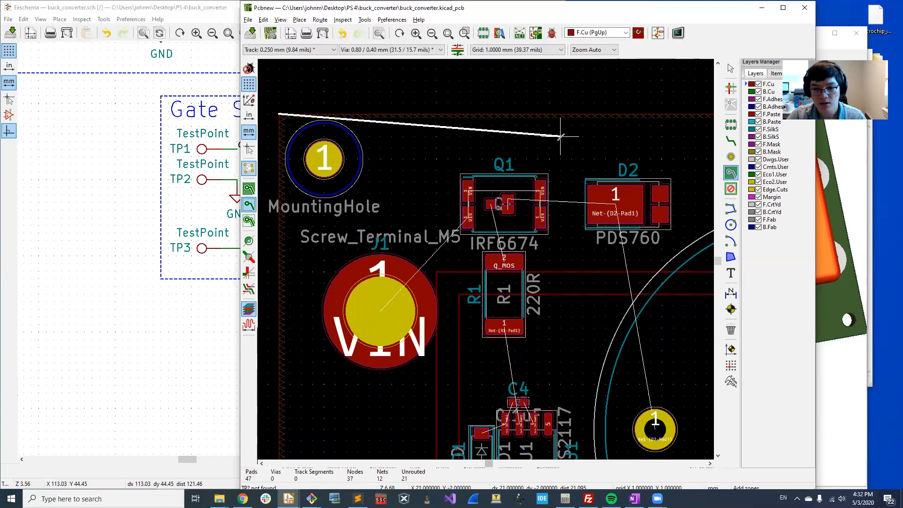
{"action": "left_click", "coordinate": [608, 110]}
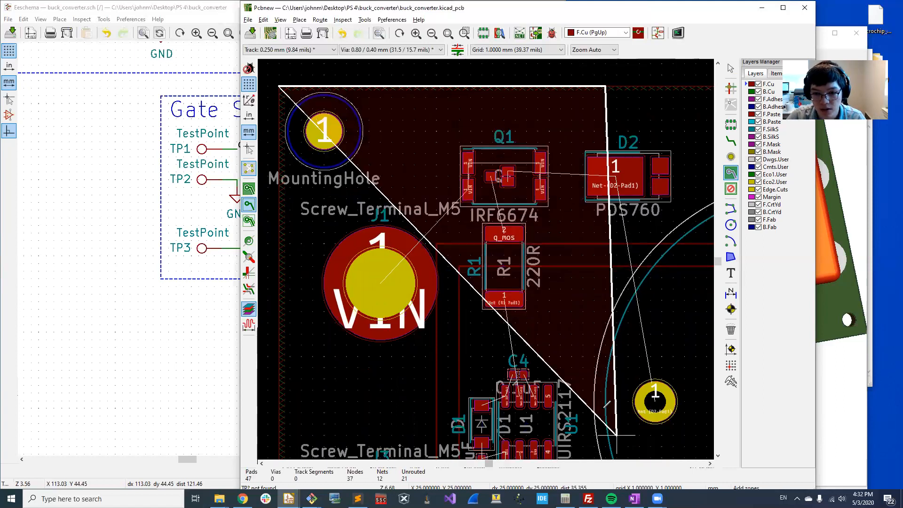
{"action": "left_click", "coordinate": [609, 378]}
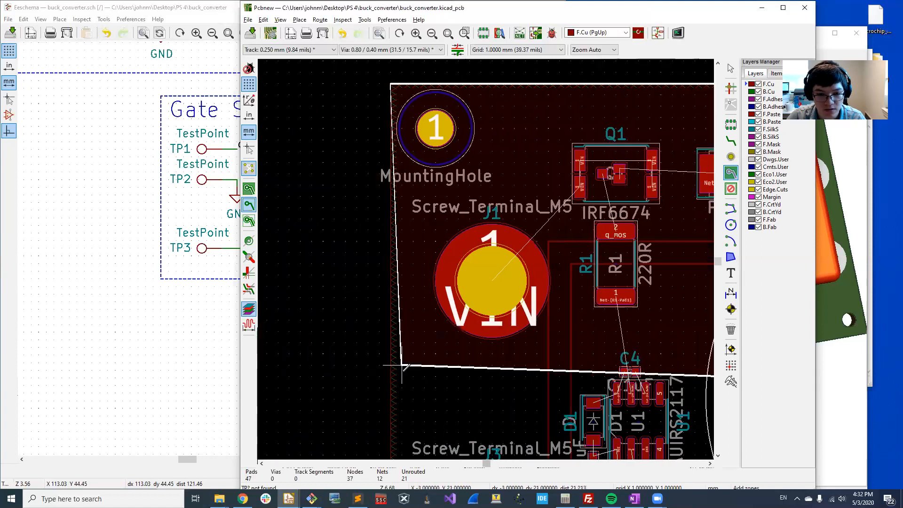
{"action": "left_click", "coordinate": [391, 387]}
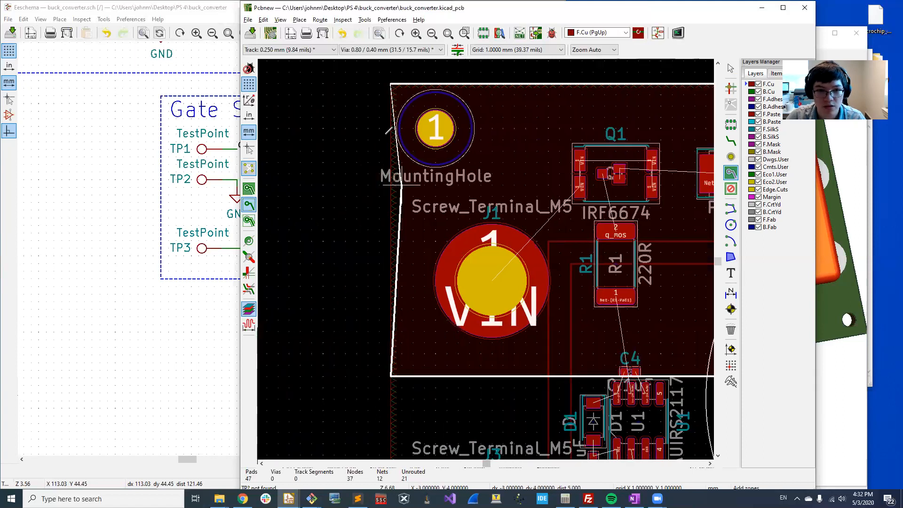
{"action": "left_click", "coordinate": [391, 122]}
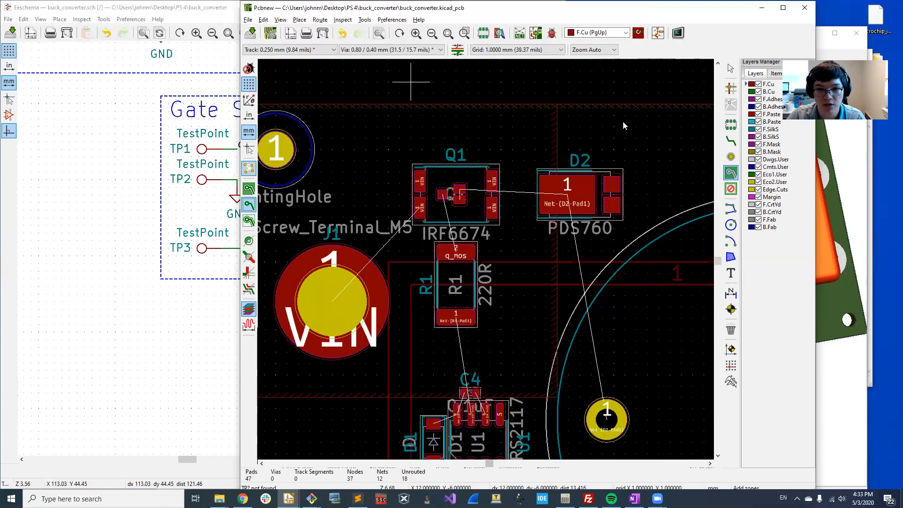
{"action": "key", "text": "Escape"}
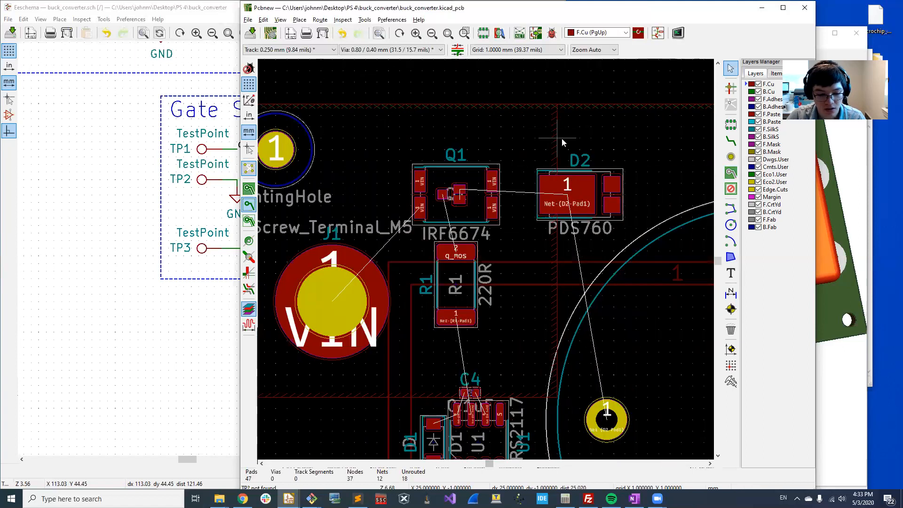
Inspect the component layout around J1, Q1 and U1 in the 3D Viewer, and return to the Pcbnew layout
{"action": "key", "text": "alt+3"}
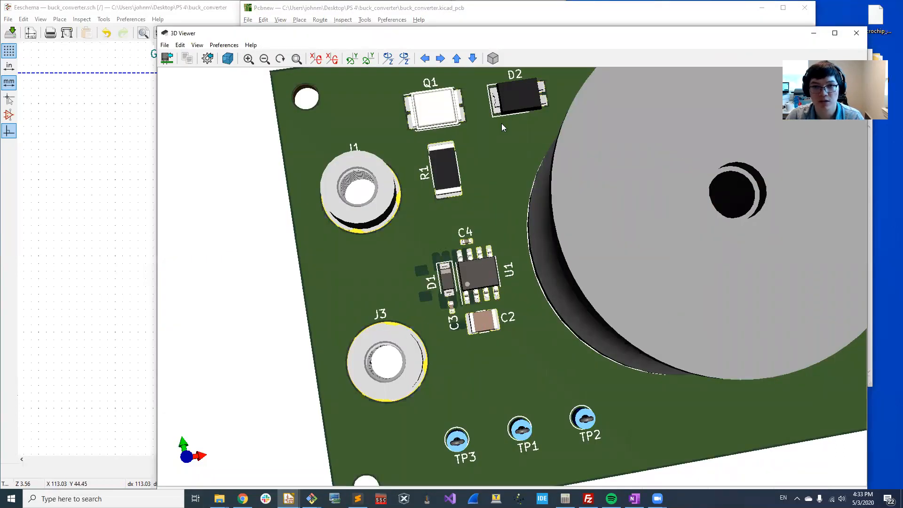
{"action": "key", "text": "alt+Tab"}
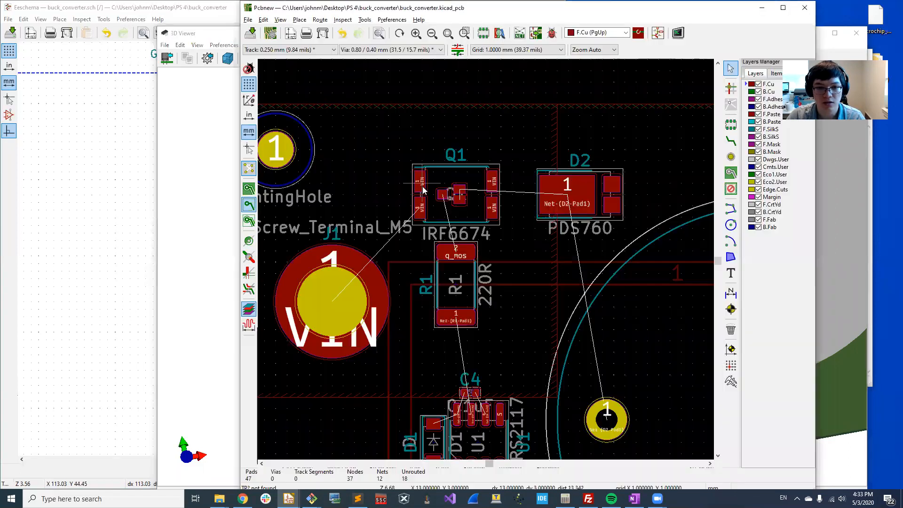
{"action": "left_click", "coordinate": [206, 199]}
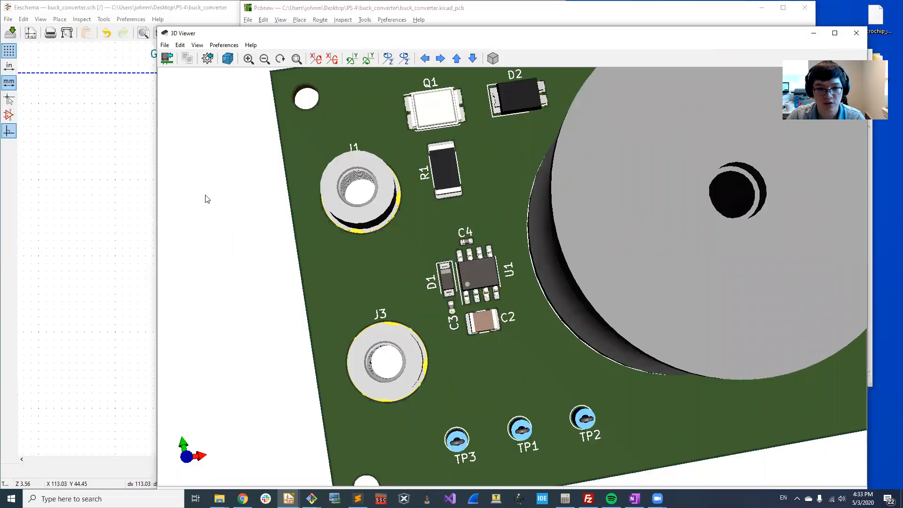
{"action": "left_click", "coordinate": [573, 24]}
Set the VIN copper zone's priority level to 1
{"action": "double_click", "coordinate": [556, 136]}
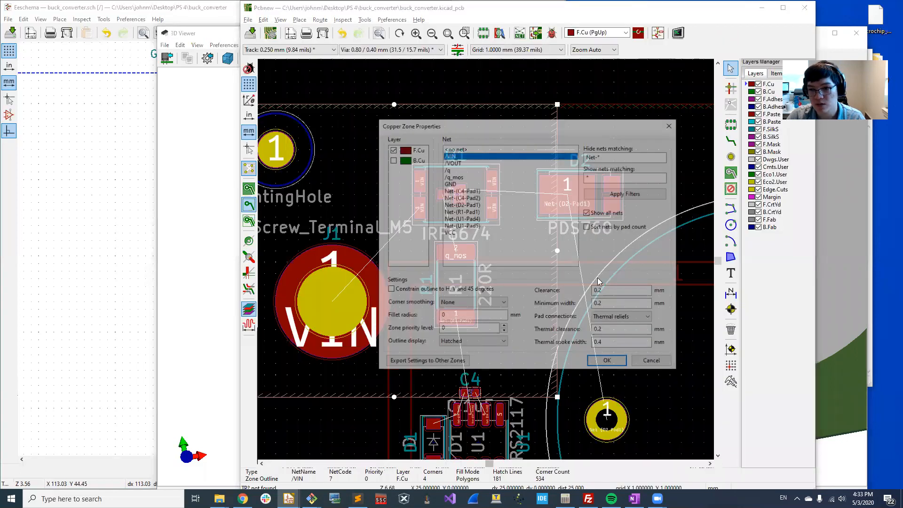
{"action": "double_click", "coordinate": [442, 331]}
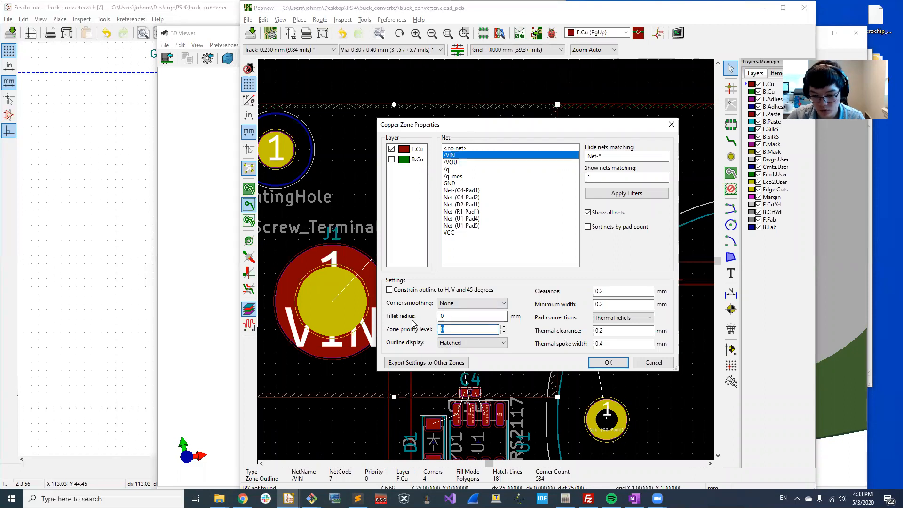
{"action": "type", "text": "1"}
{"action": "key", "text": "Return"}
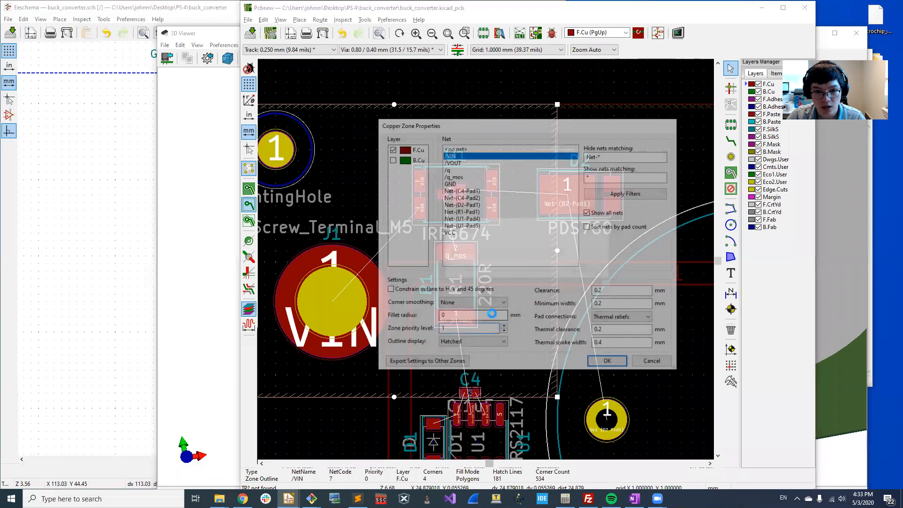
Inspect the VIN zone boundary around J1, Q1, D2 and C4 in the 3D Viewer, and return to the Pcbnew layout
{"action": "left_click", "coordinate": [196, 180]}
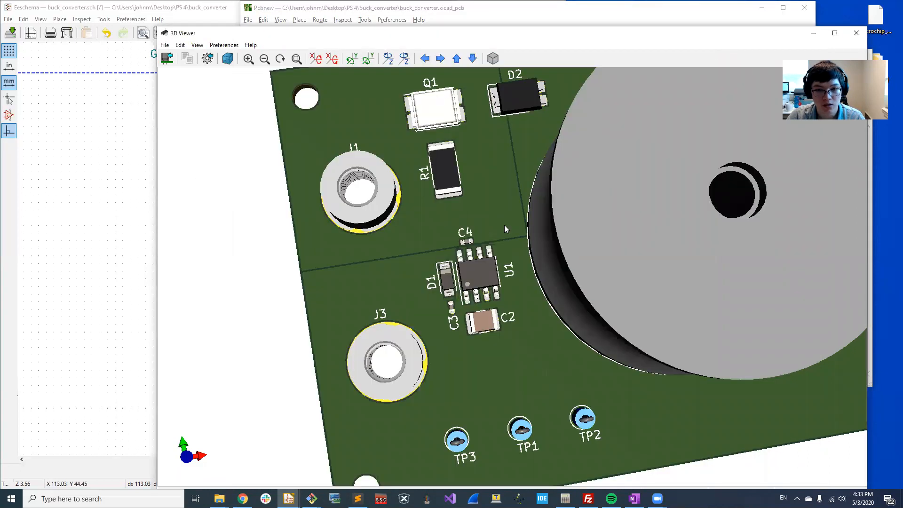
{"action": "left_click_drag", "start_coordinate": [506, 228], "coordinate": [507, 236]}
{"action": "middle_click_drag", "start_coordinate": [524, 186], "coordinate": [593, 291]}
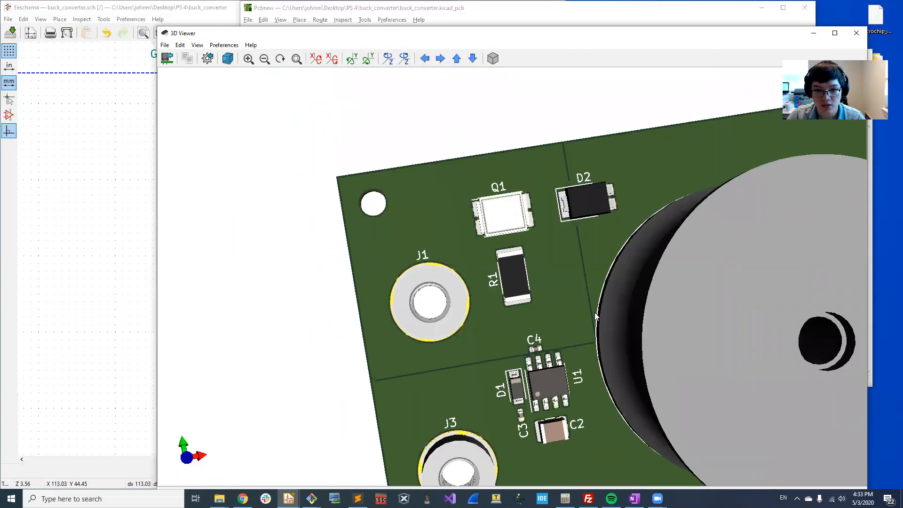
{"action": "left_click", "coordinate": [712, 17]}
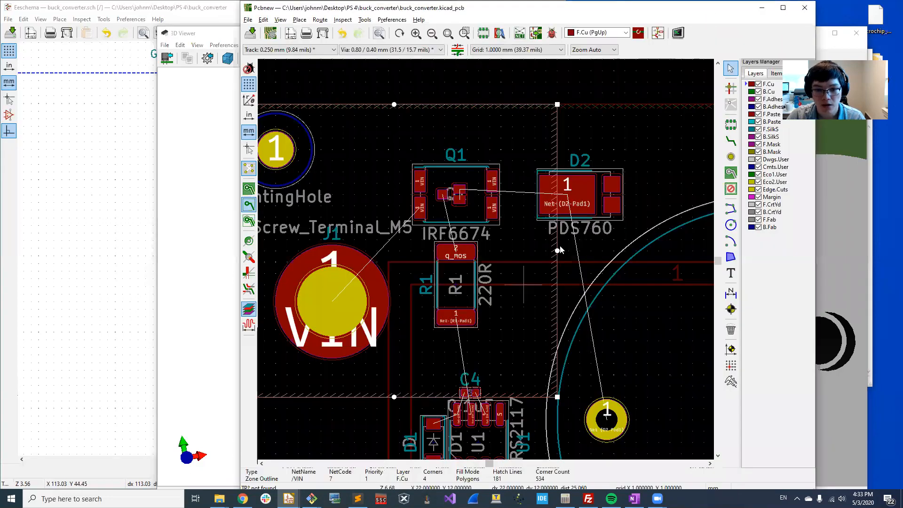
Move the driver group of U1, D1, C2, C3 and C4 down toward the test points, clear of the VIN zone's lower edge
{"action": "scroll", "coordinate": [487, 262], "scroll_direction": "up", "scroll_amount": 2}
{"action": "left_click", "coordinate": [521, 364]}
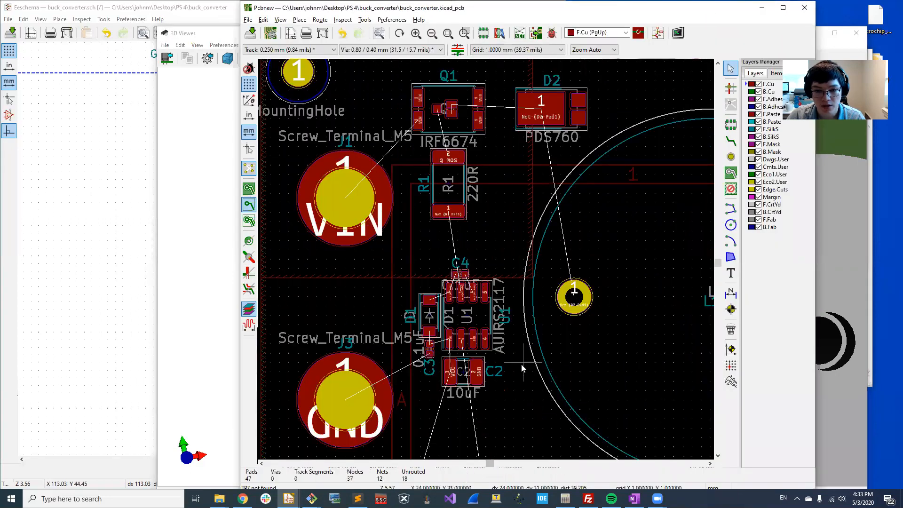
{"action": "scroll", "coordinate": [521, 364], "scroll_direction": "down", "scroll_amount": 1}
{"action": "left_click_drag", "start_coordinate": [483, 300], "coordinate": [484, 302]}
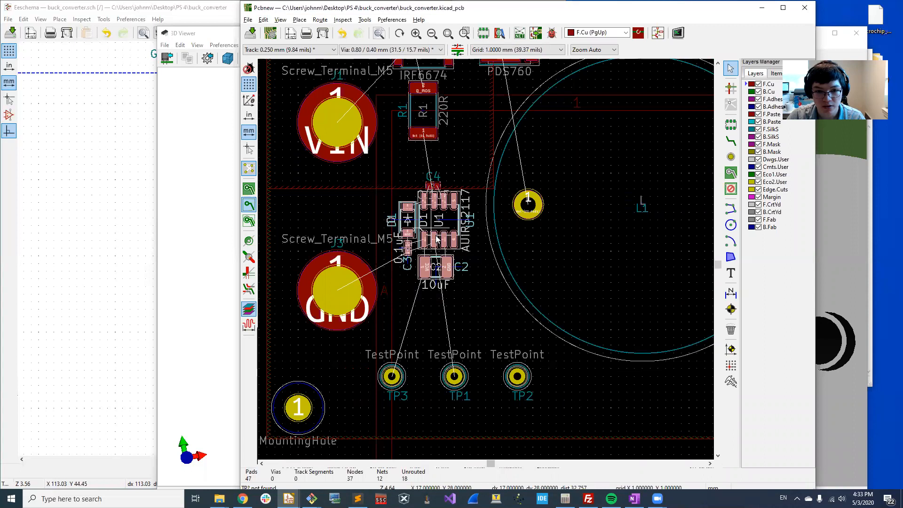
{"action": "key", "text": "m"}
{"action": "key", "text": "Escape"}
{"action": "left_click_drag", "start_coordinate": [380, 177], "coordinate": [476, 302]}
{"action": "key", "text": "m"}
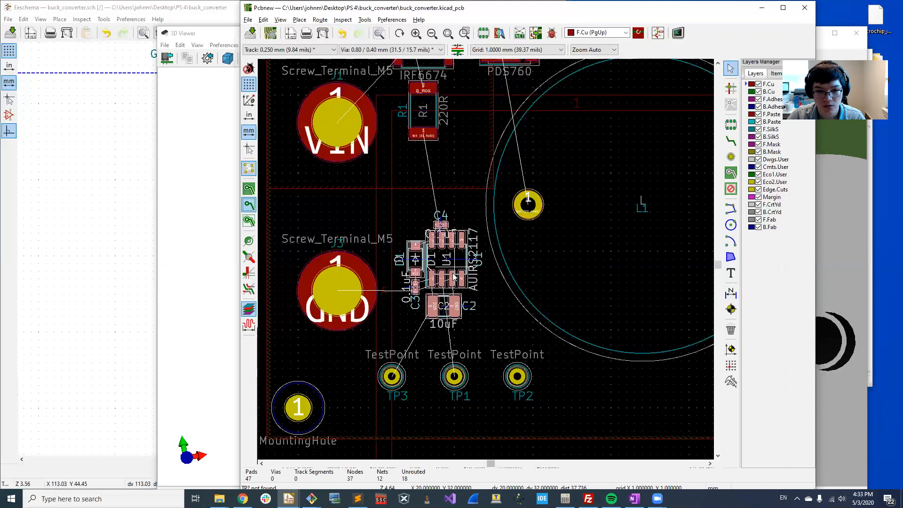
{"action": "left_click", "coordinate": [454, 279]}
Shift diode D2 about 1 mm left toward Q1
{"action": "middle_click_drag", "start_coordinate": [510, 191], "coordinate": [527, 278]}
{"action": "left_click", "coordinate": [534, 119]}
{"action": "left_click", "coordinate": [533, 149]}
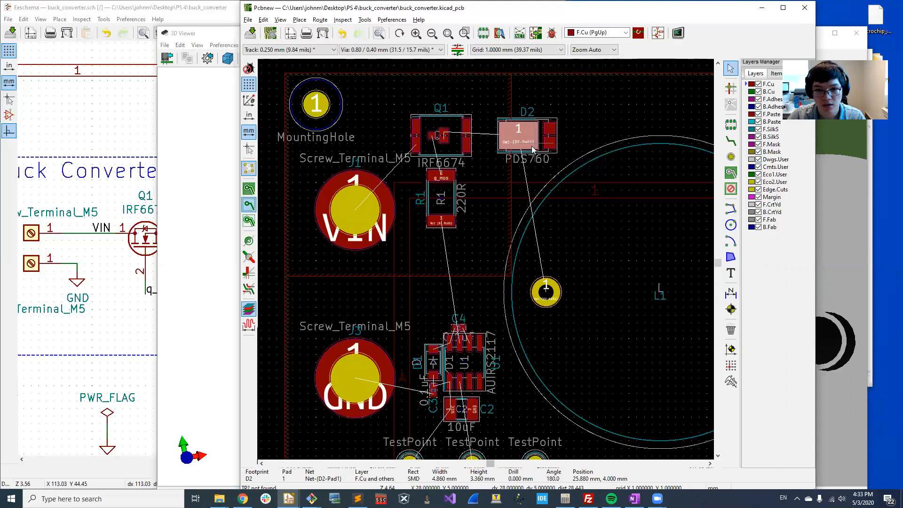
{"action": "key", "text": "m"}
{"action": "left_click_drag", "start_coordinate": [535, 126], "coordinate": [523, 137]}
Examine the copper clearances around the pads of Q1, D2 and R1 in the 3D Viewer
{"action": "scroll", "coordinate": [523, 137], "scroll_direction": "down", "scroll_amount": 1}
{"action": "key", "text": "alt+3"}
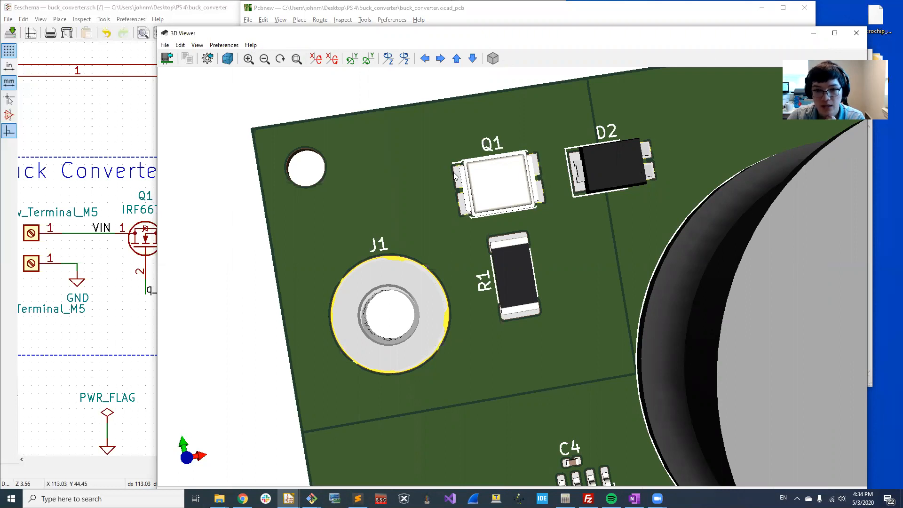
{"action": "scroll", "coordinate": [453, 178], "scroll_direction": "up", "scroll_amount": 2}
{"action": "middle_click_drag", "start_coordinate": [439, 160], "coordinate": [386, 370]}
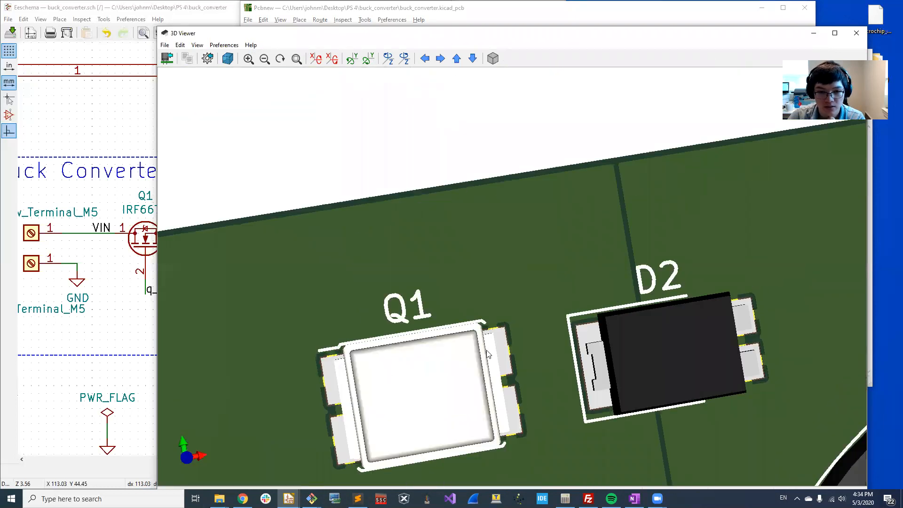
{"action": "middle_click_drag", "start_coordinate": [517, 350], "coordinate": [525, 275]}
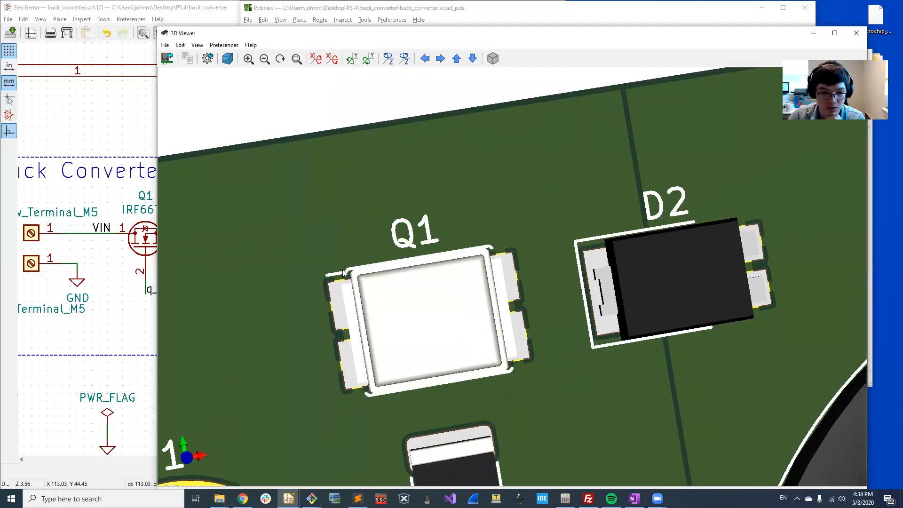
{"action": "scroll", "coordinate": [411, 387], "scroll_direction": "down", "scroll_amount": 3}
{"action": "middle_click_drag", "start_coordinate": [411, 386], "coordinate": [398, 304]}
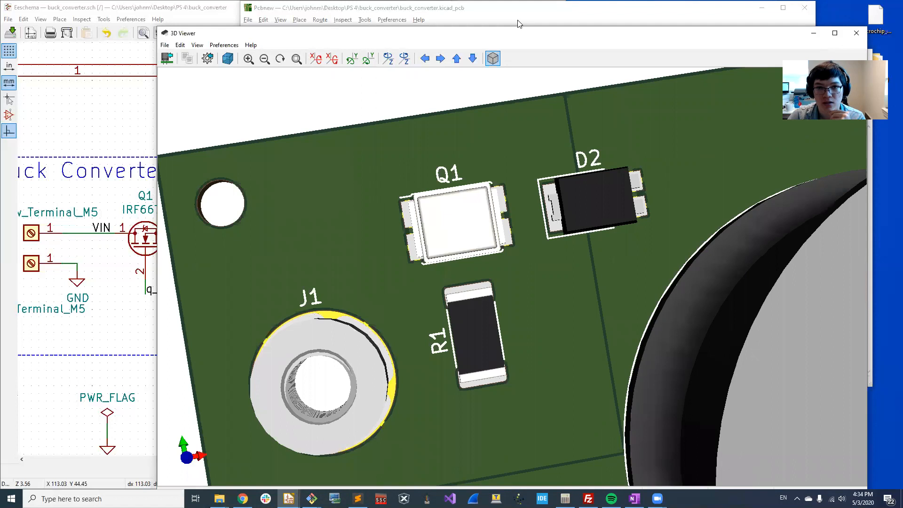
{"action": "scroll", "coordinate": [357, 261], "scroll_direction": "up", "scroll_amount": 3}
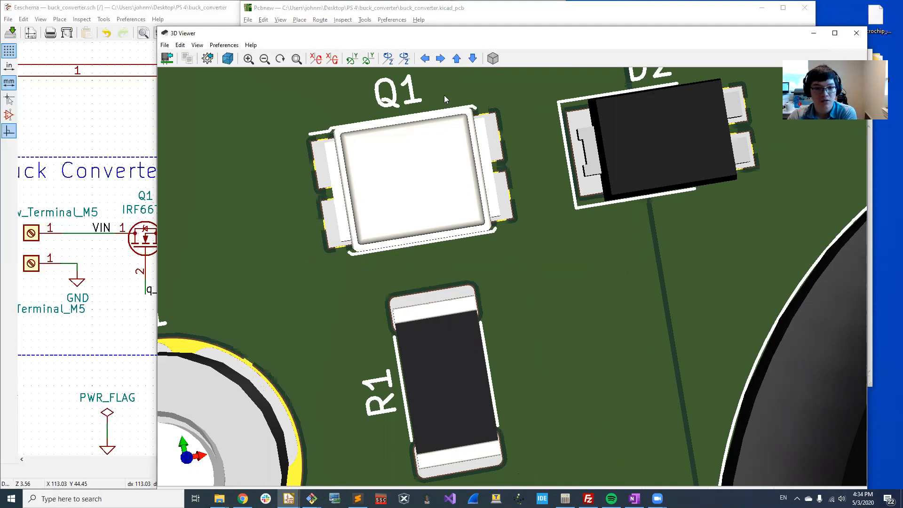
In Pcbnew, change the VIN copper zone's pad connections to Solid
{"action": "key", "text": "alt+Tab"}
{"action": "scroll", "coordinate": [416, 295], "scroll_direction": "up", "scroll_amount": 3}
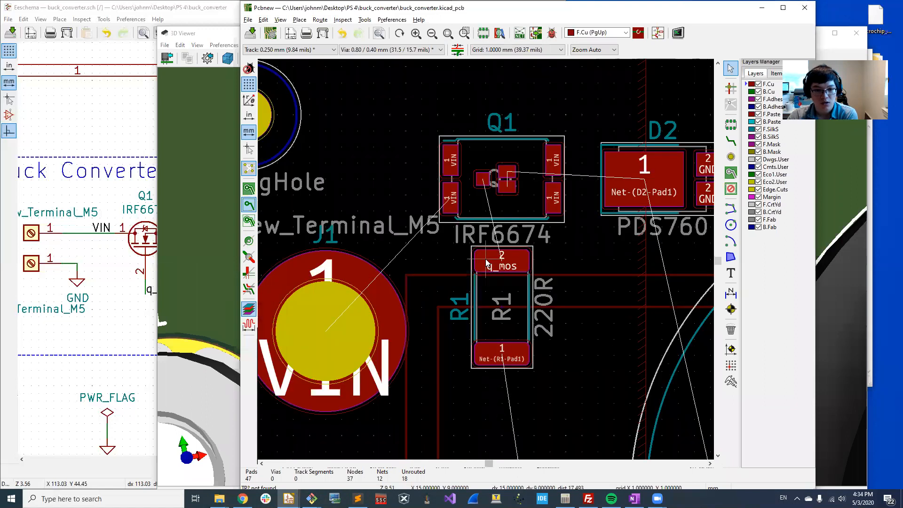
{"action": "scroll", "coordinate": [487, 262], "scroll_direction": "down", "scroll_amount": 1}
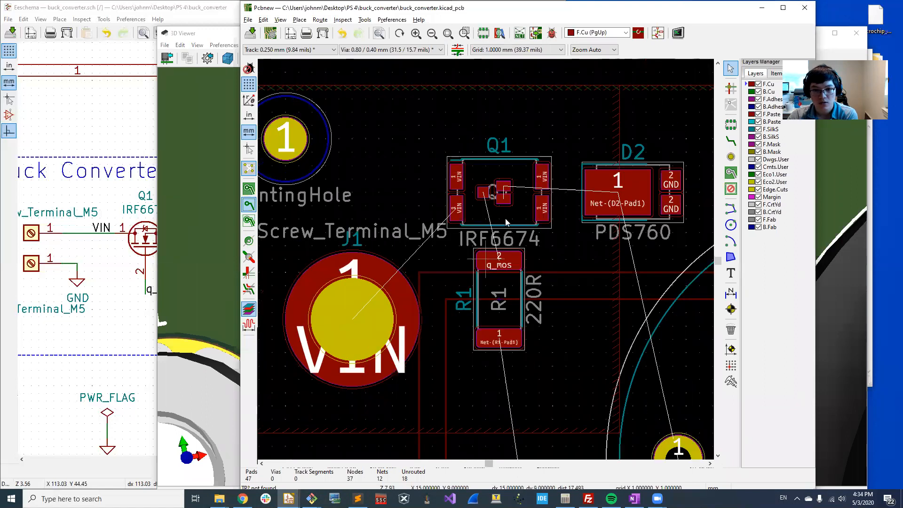
{"action": "double_click", "coordinate": [619, 130]}
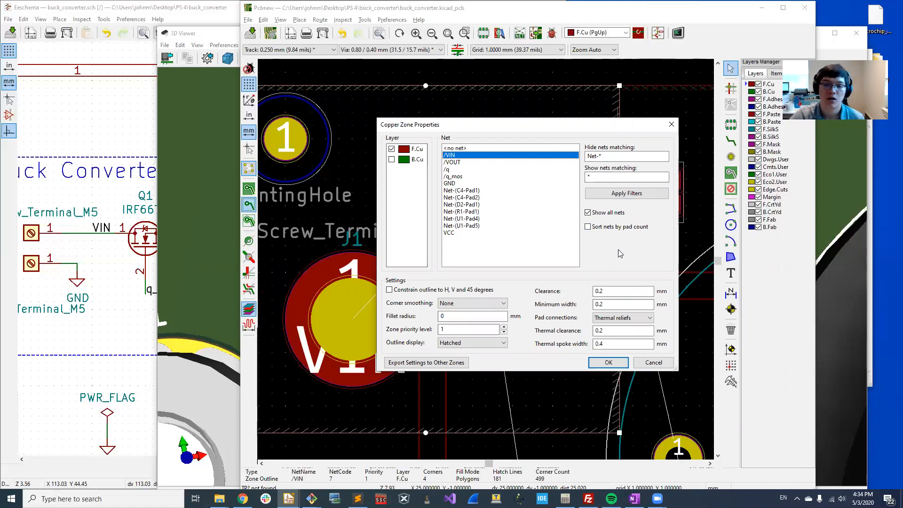
{"action": "left_click", "coordinate": [633, 318]}
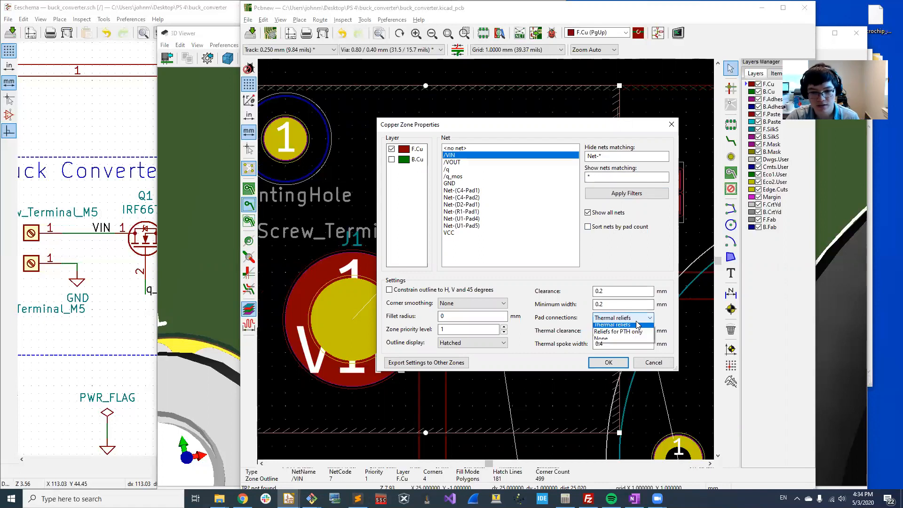
{"action": "left_click", "coordinate": [601, 327]}
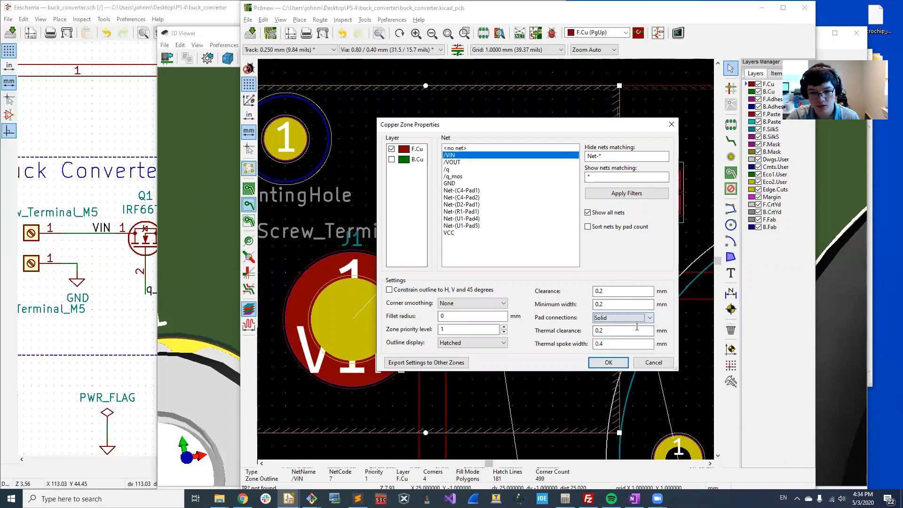
{"action": "left_click", "coordinate": [608, 362]}
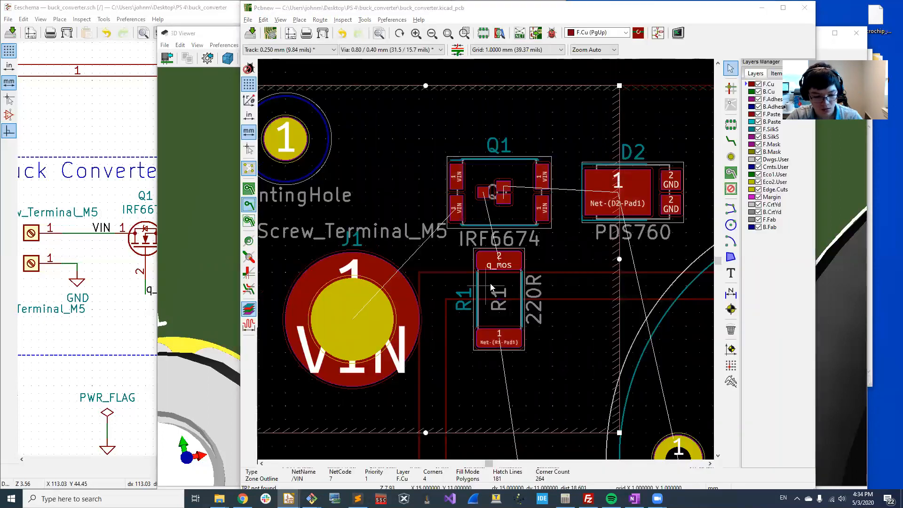
Check how Q1's VIN pads join the surrounding copper in the 3D Viewer
{"action": "key", "text": "alt+Tab"}
{"action": "scroll", "coordinate": [536, 200], "scroll_direction": "down", "scroll_amount": 2}
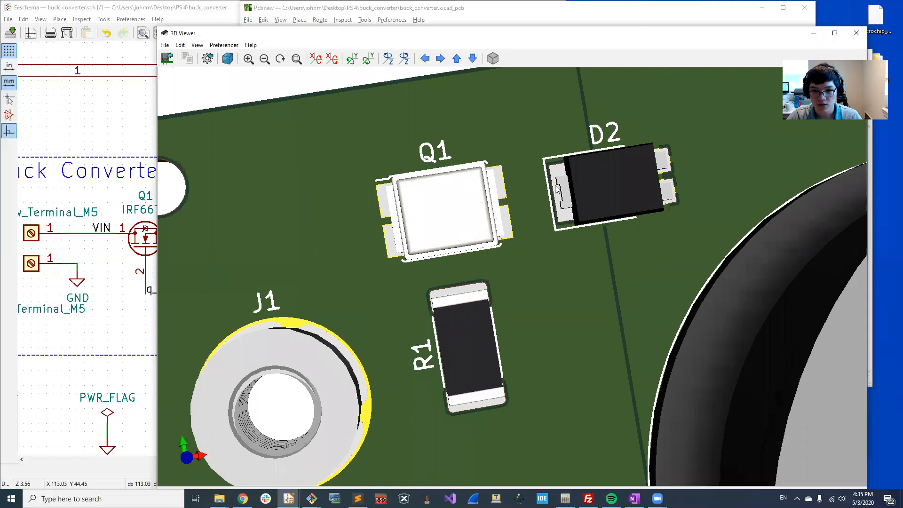
{"action": "scroll", "coordinate": [557, 188], "scroll_direction": "up", "scroll_amount": 2}
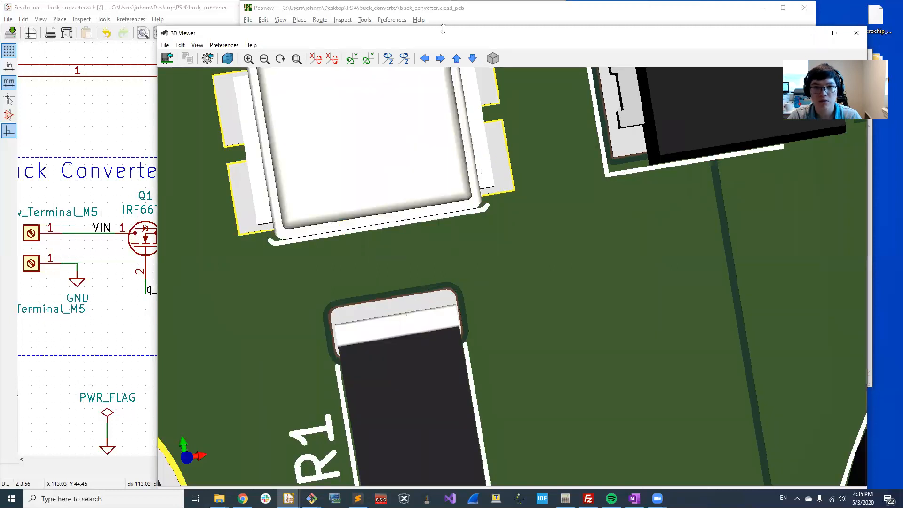
Back in Pcbnew, move D2 up and right beyond the VIN zone's edge, with pad 1 at about X 33 mm, Y 0 mm
{"action": "key", "text": "alt+Tab"}
{"action": "scroll", "coordinate": [485, 252], "scroll_direction": "up", "scroll_amount": 3}
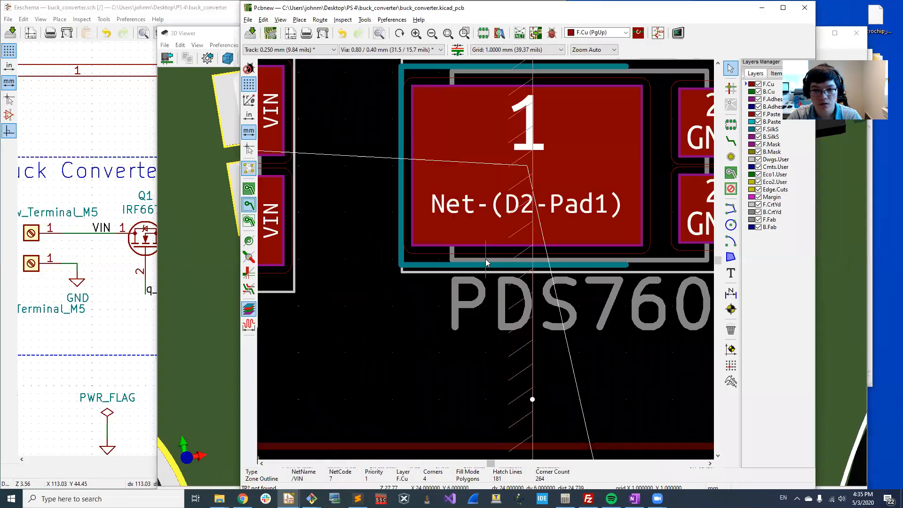
{"action": "scroll", "coordinate": [474, 247], "scroll_direction": "down", "scroll_amount": 2}
{"action": "middle_click_drag", "start_coordinate": [426, 197], "coordinate": [479, 204]}
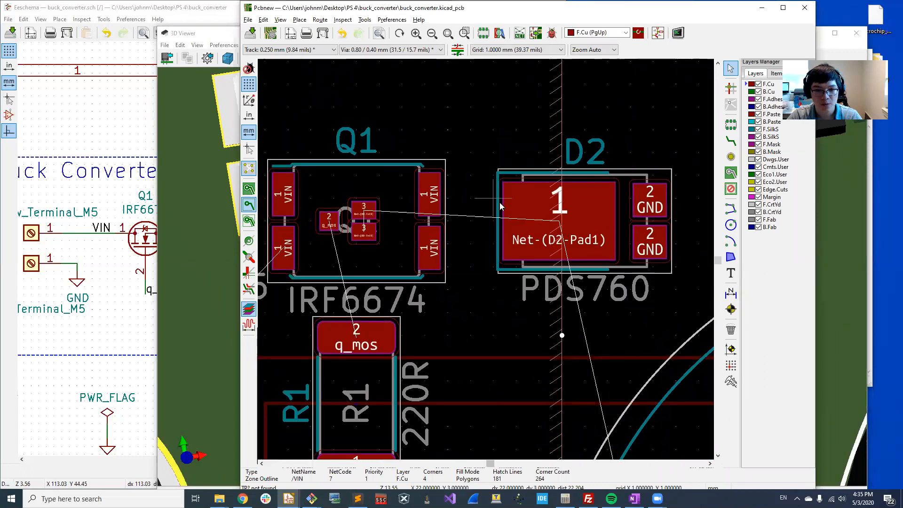
{"action": "scroll", "coordinate": [501, 206], "scroll_direction": "down", "scroll_amount": 1}
{"action": "scroll", "coordinate": [484, 258], "scroll_direction": "down", "scroll_amount": 1}
{"action": "scroll", "coordinate": [475, 219], "scroll_direction": "up", "scroll_amount": 1}
{"action": "left_click", "coordinate": [555, 236]}
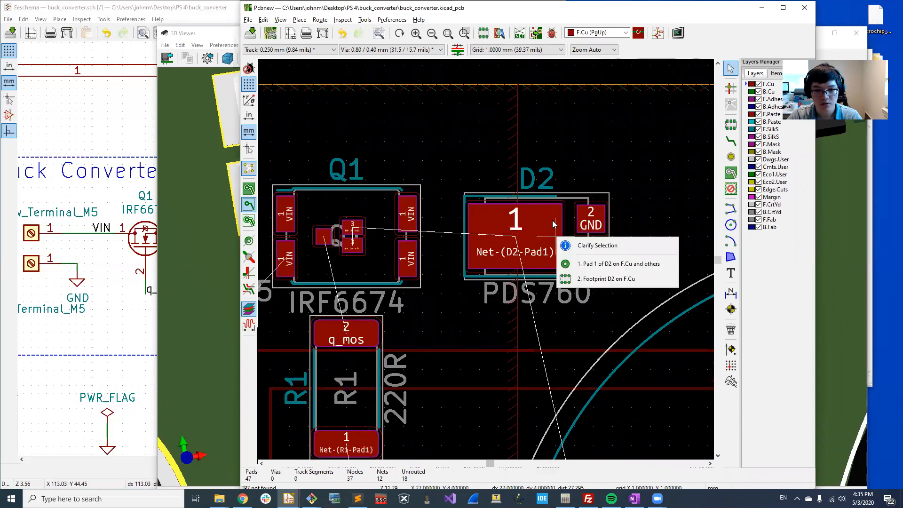
{"action": "left_click", "coordinate": [552, 221]}
{"action": "left_click_drag", "start_coordinate": [552, 221], "coordinate": [658, 195]}
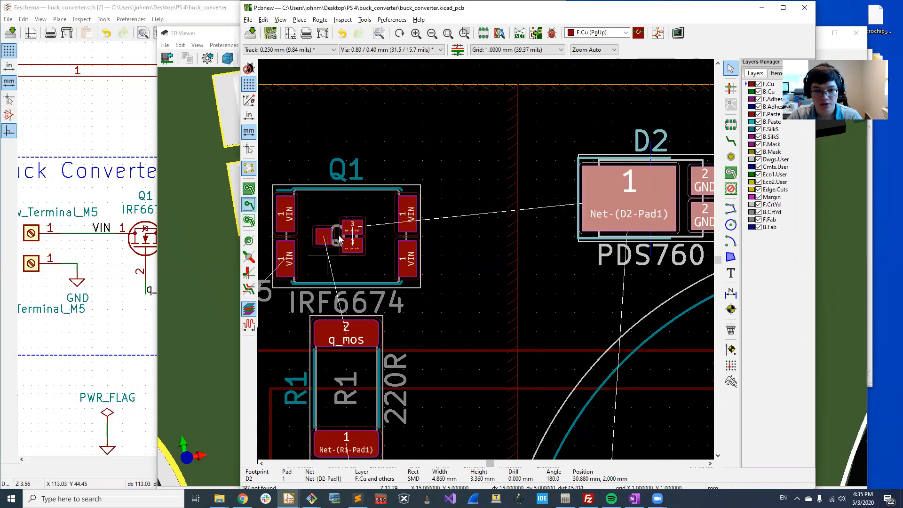
{"action": "scroll", "coordinate": [426, 288], "scroll_direction": "down", "scroll_amount": 3}
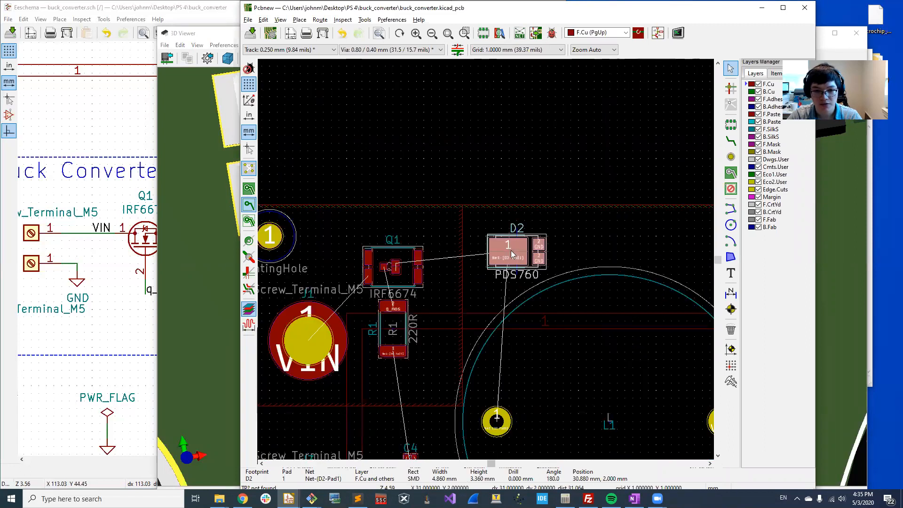
{"action": "scroll", "coordinate": [372, 277], "scroll_direction": "up", "scroll_amount": 3}
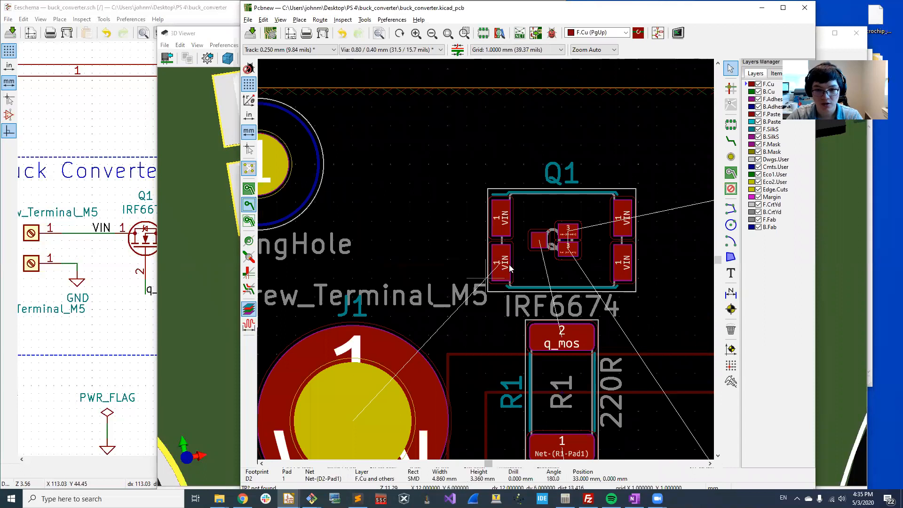
{"action": "scroll", "coordinate": [508, 265], "scroll_direction": "down", "scroll_amount": 1}
{"action": "scroll", "coordinate": [498, 268], "scroll_direction": "up", "scroll_amount": 3}
{"action": "scroll", "coordinate": [483, 270], "scroll_direction": "down", "scroll_amount": 1}
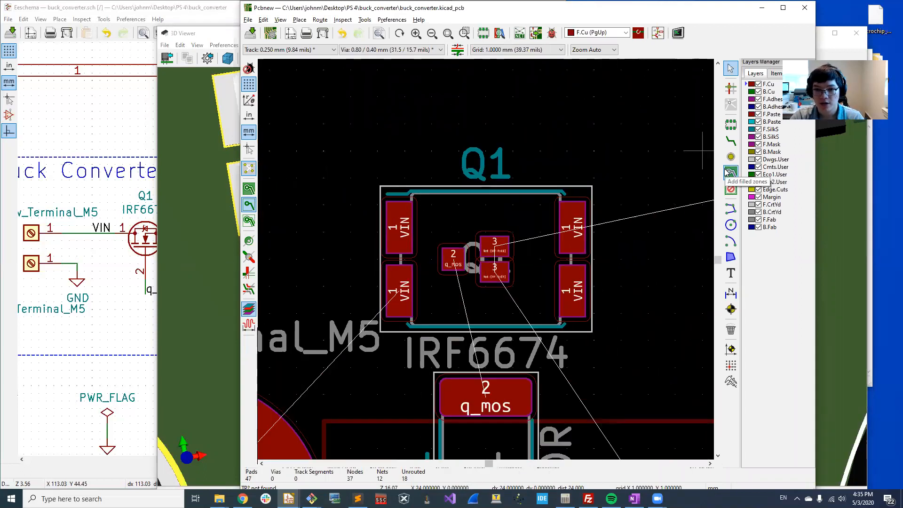
{"action": "scroll", "coordinate": [517, 261], "scroll_direction": "down", "scroll_amount": 2}
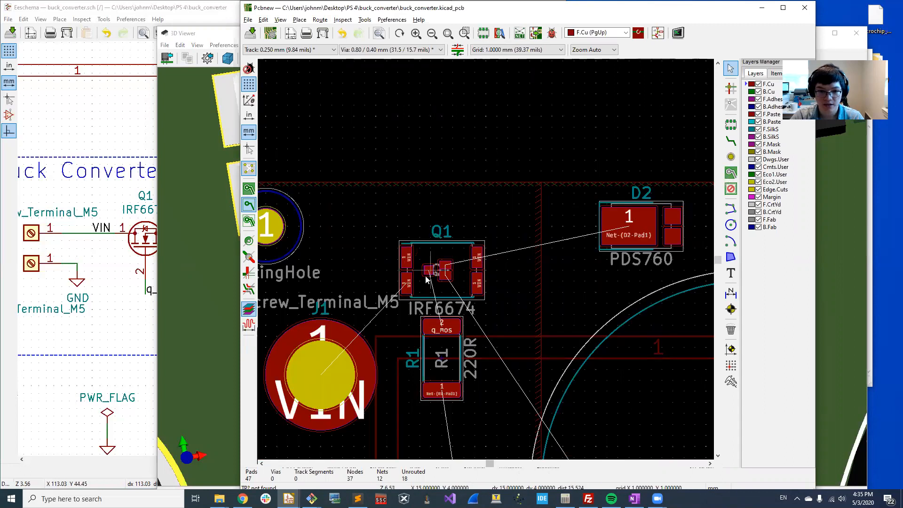
{"action": "scroll", "coordinate": [489, 260], "scroll_direction": "up", "scroll_amount": 2}
{"action": "scroll", "coordinate": [486, 262], "scroll_direction": "down", "scroll_amount": 1}
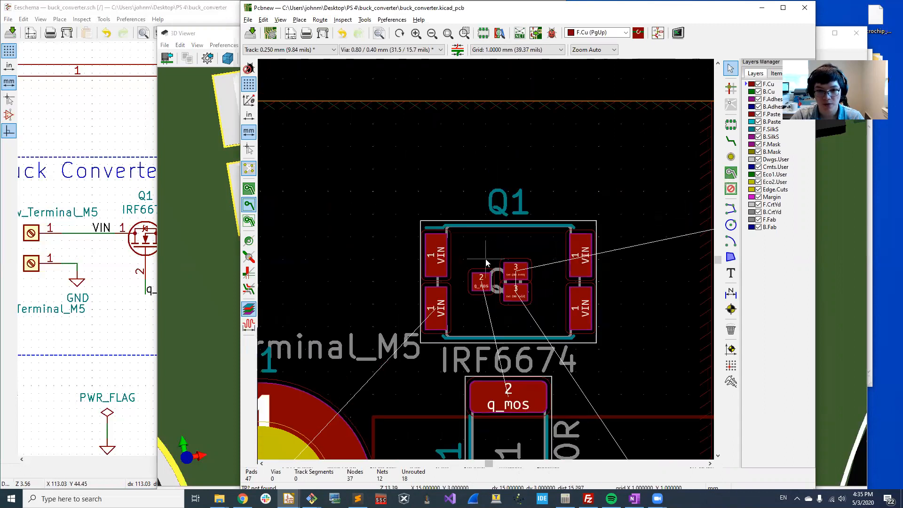
{"action": "left_click", "coordinate": [731, 173]}
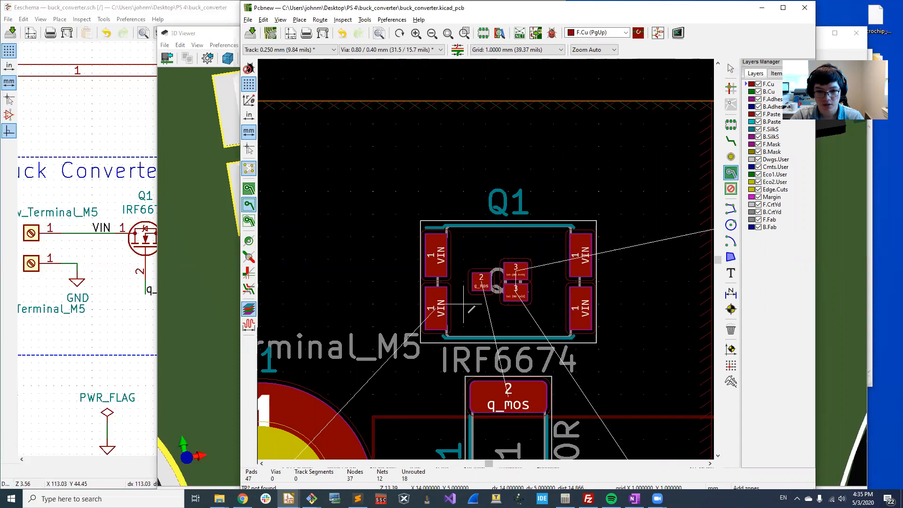
{"action": "left_click", "coordinate": [464, 326]}
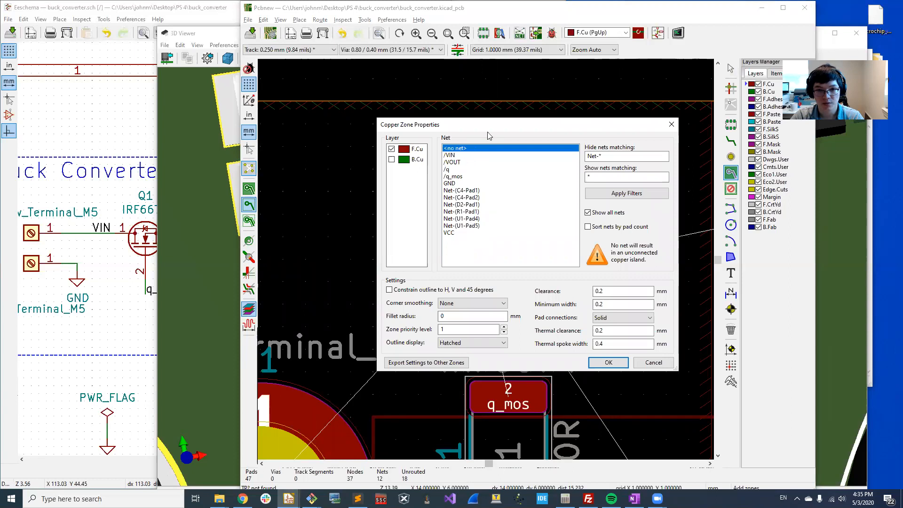
{"action": "left_click_drag", "start_coordinate": [493, 128], "coordinate": [708, 148]}
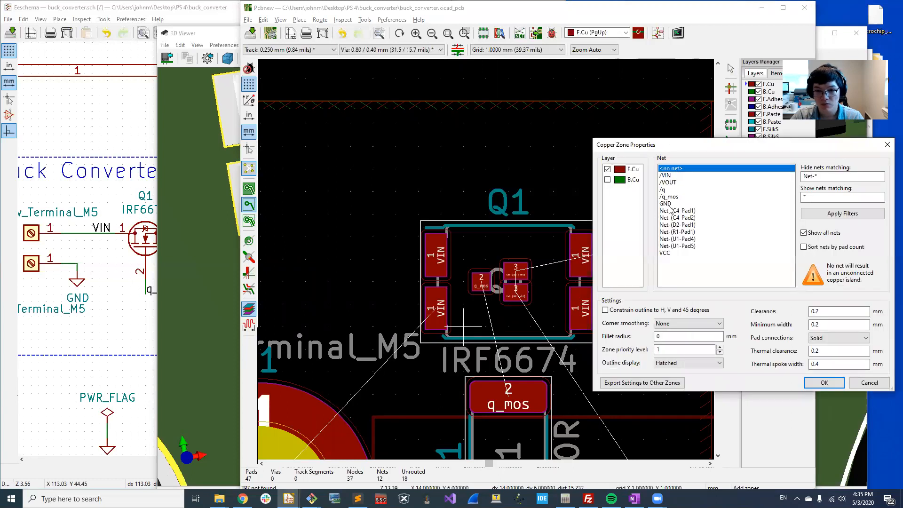
{"action": "left_click", "coordinate": [870, 383]}
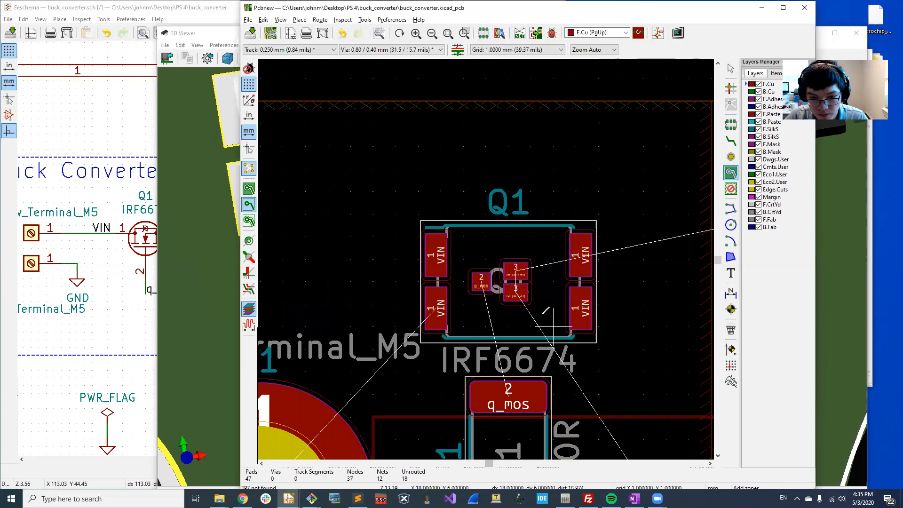
Draw a 4 mm square front-copper zone on Net-(D2-Pad1) between Q1's VIN pads, from X 14, Y 2 to X 18, Y 6 mm, and refill zones
{"action": "scroll", "coordinate": [522, 294], "scroll_direction": "up", "scroll_amount": 3}
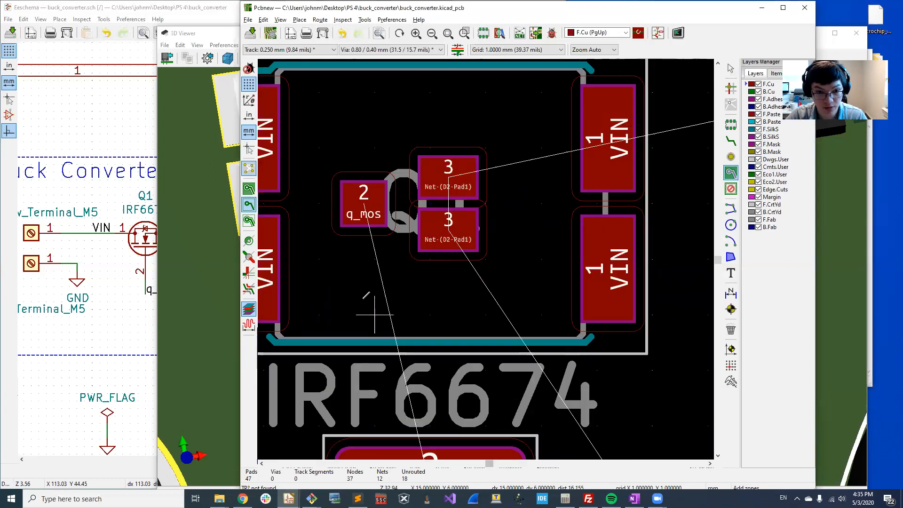
{"action": "left_click", "coordinate": [319, 314]}
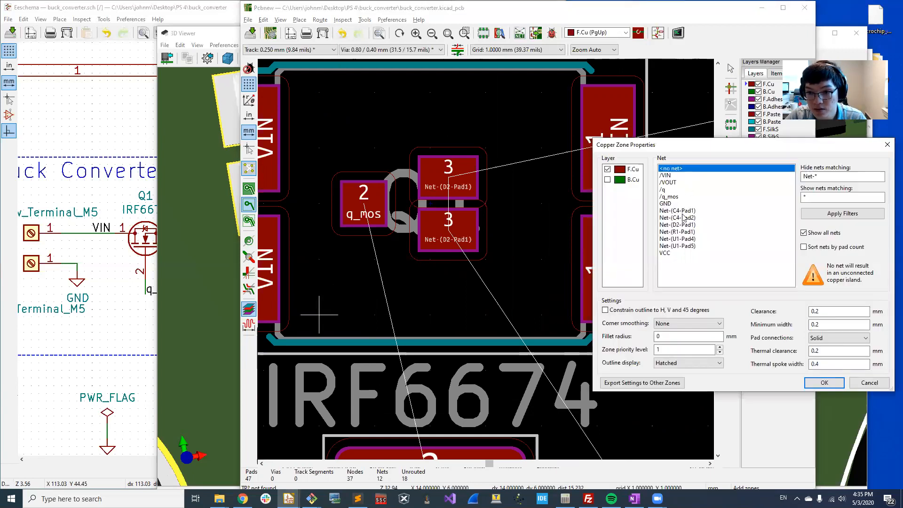
{"action": "left_click", "coordinate": [689, 225]}
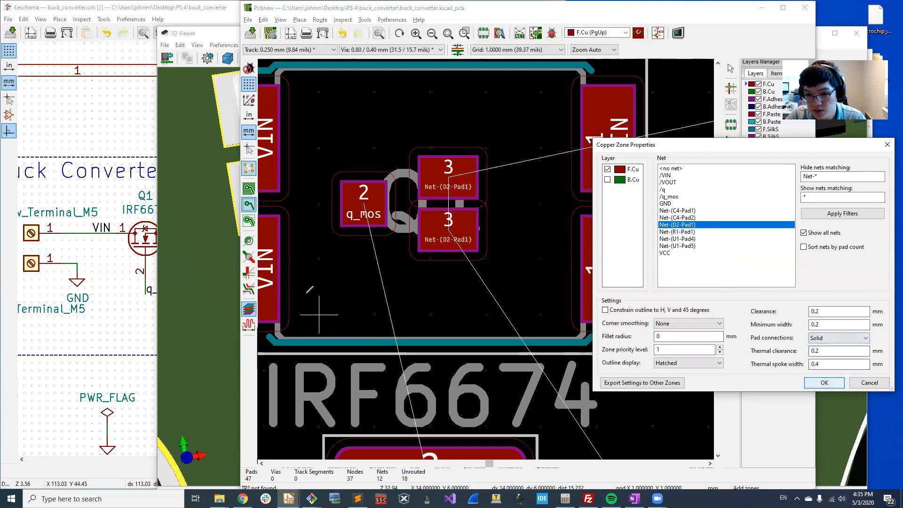
{"action": "left_click", "coordinate": [830, 385]}
{"action": "left_click", "coordinate": [450, 202]}
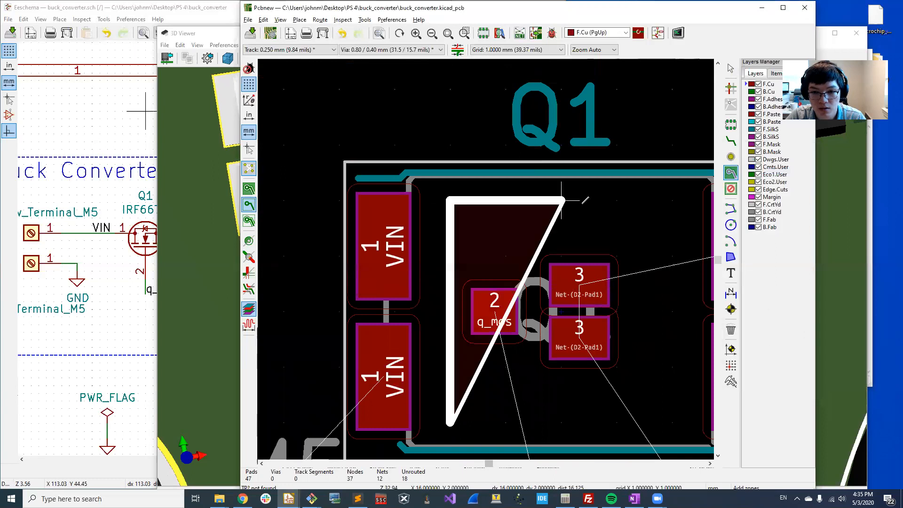
{"action": "left_click", "coordinate": [546, 155]}
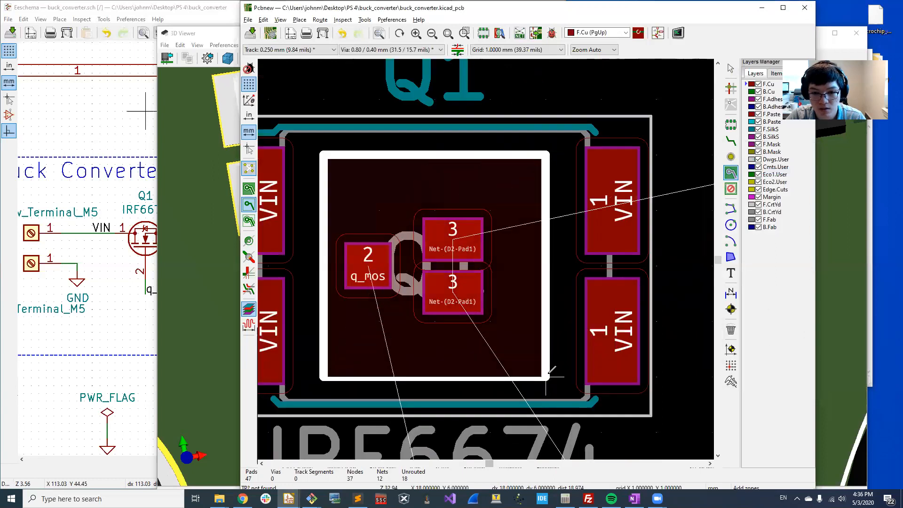
{"action": "double_click", "coordinate": [323, 377]}
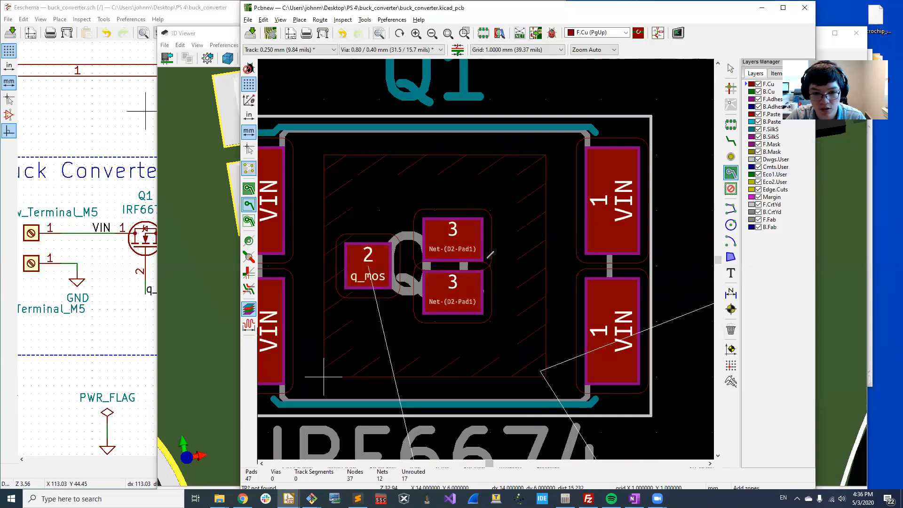
{"action": "scroll", "coordinate": [487, 258], "scroll_direction": "down", "scroll_amount": 3}
{"action": "key", "text": "b"}
In the 3D Viewer, hide the 3D SMD models and inspect the bare pads of Q1
{"action": "key", "text": "alt+3"}
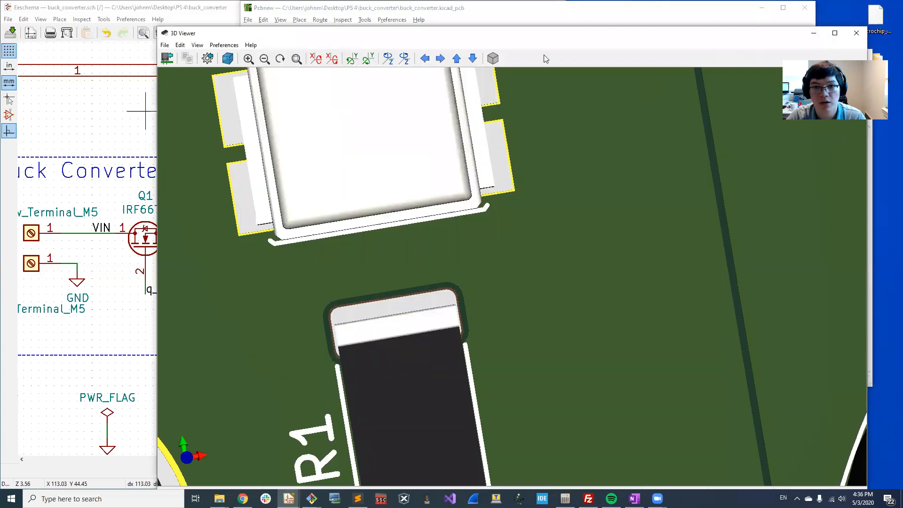
{"action": "left_click", "coordinate": [207, 59]}
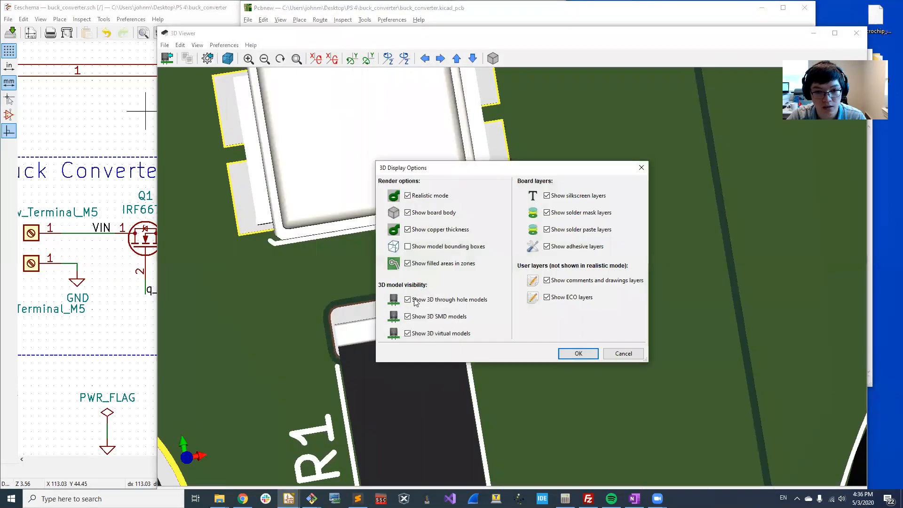
{"action": "left_click", "coordinate": [409, 316]}
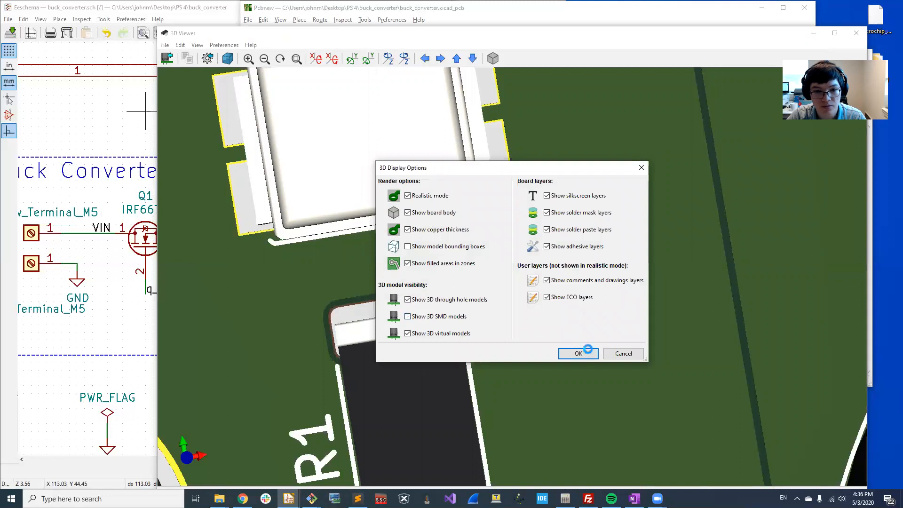
{"action": "left_click", "coordinate": [588, 350]}
{"action": "middle_click_drag", "start_coordinate": [379, 105], "coordinate": [456, 261]}
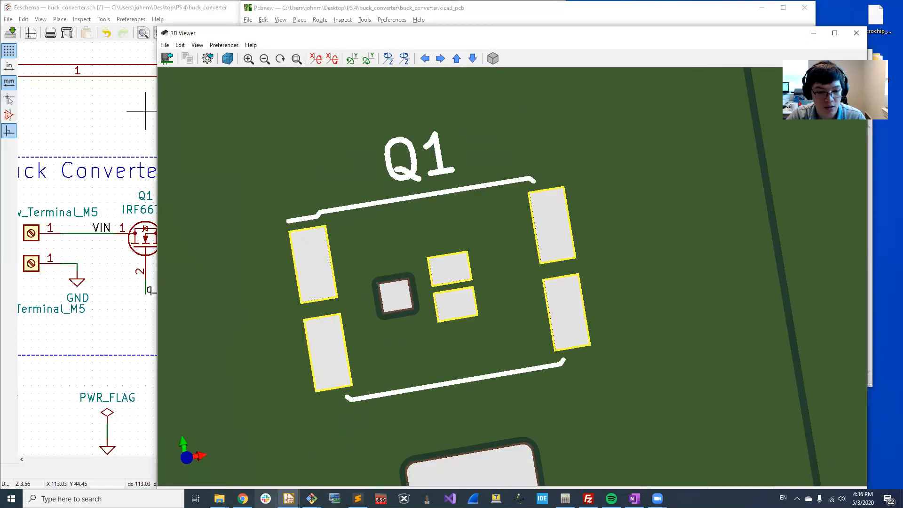
Back in Pcbnew, set the priority level of the Net-(D2-Pad1) zone inside Q1 to 2
{"action": "mouse_move", "coordinate": [289, 498]}
{"action": "left_click", "coordinate": [322, 454]}
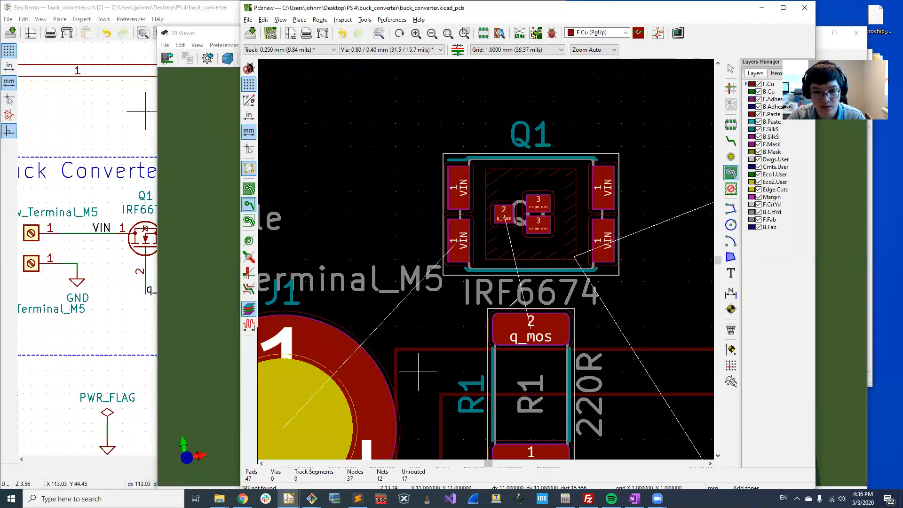
{"action": "double_click", "coordinate": [574, 257]}
{"action": "key", "text": "Escape"}
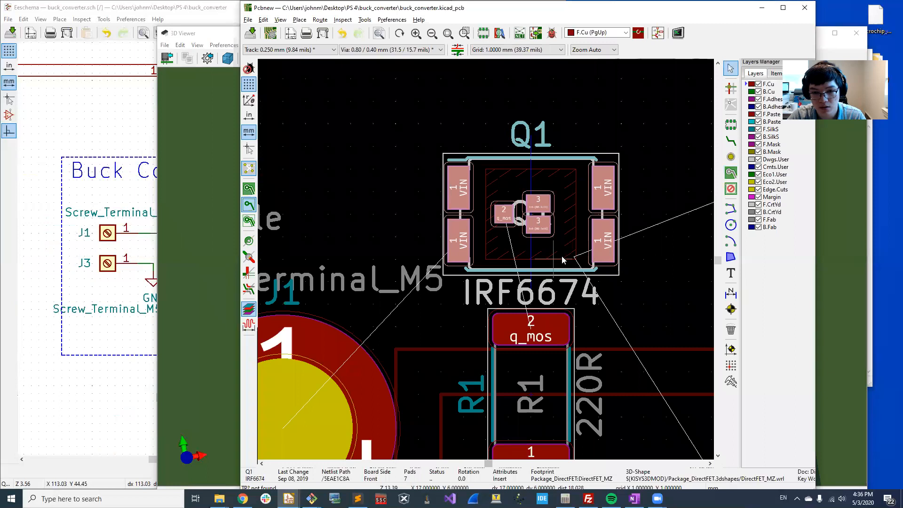
{"action": "left_click", "coordinate": [556, 261]}
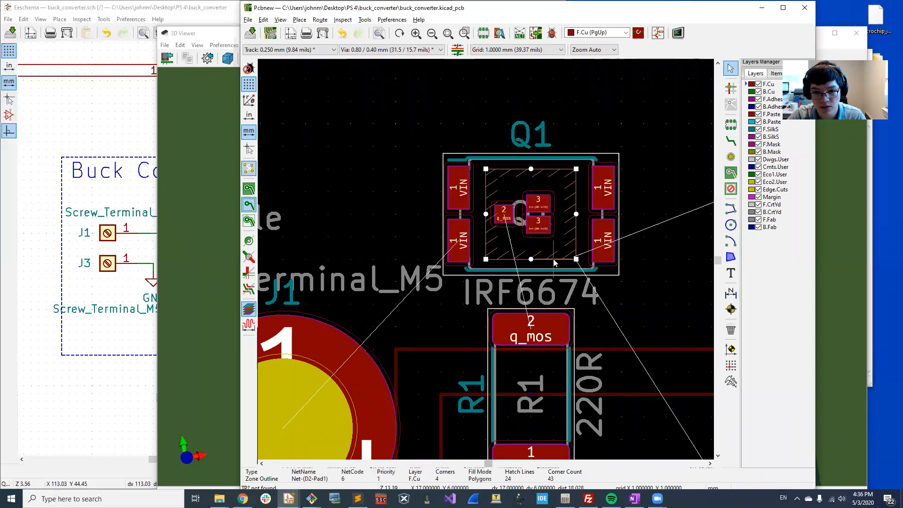
{"action": "key", "text": "e"}
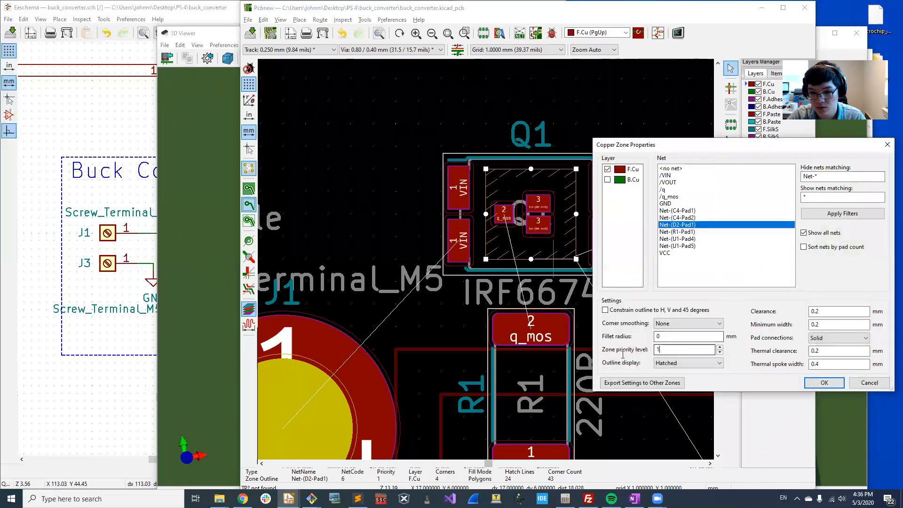
{"action": "type", "text": "2"}
{"action": "key", "text": "Return"}
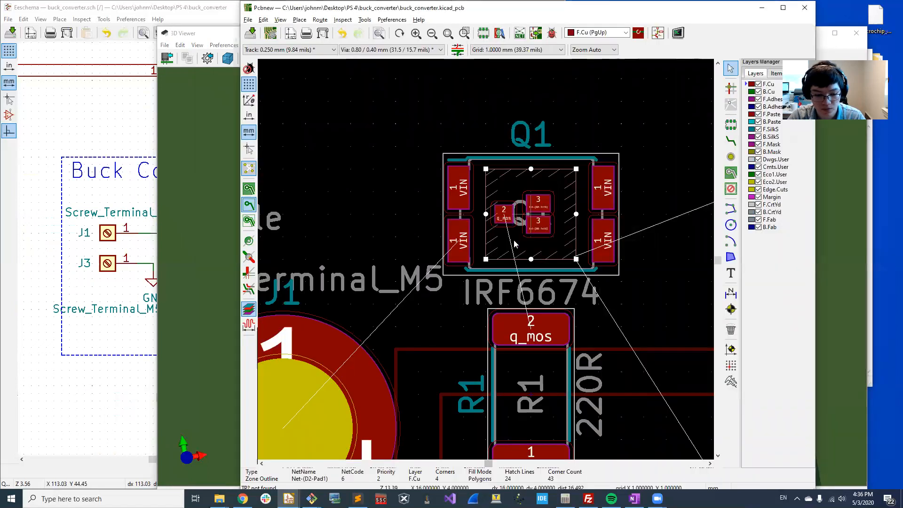
Check the inner zone's separation from the VIN copper in the 3D Viewer, and review its zone properties in Pcbnew
{"action": "left_click", "coordinate": [193, 84]}
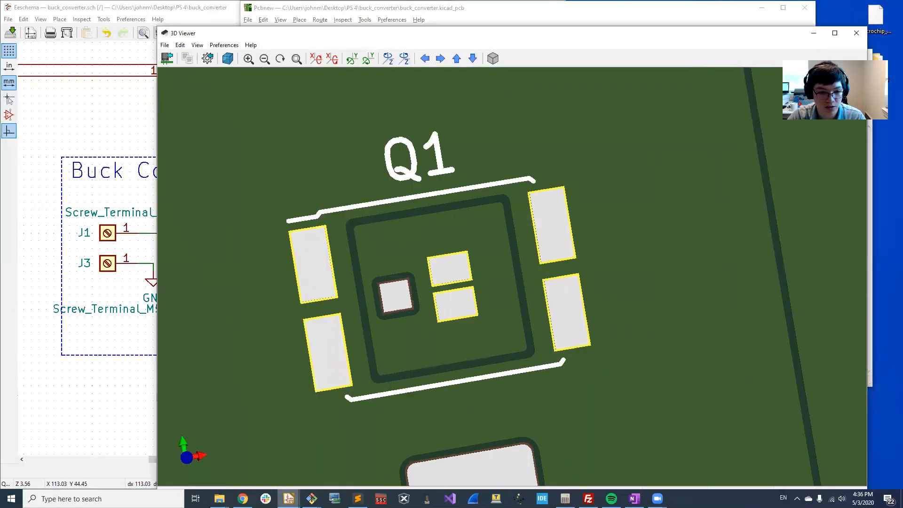
{"action": "left_click", "coordinate": [288, 498]}
{"action": "left_click", "coordinate": [320, 454]}
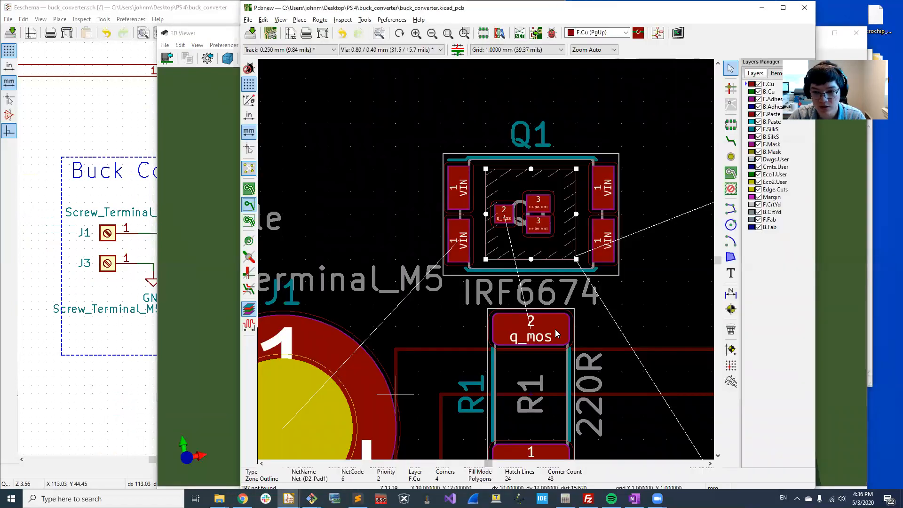
{"action": "double_click", "coordinate": [554, 259]}
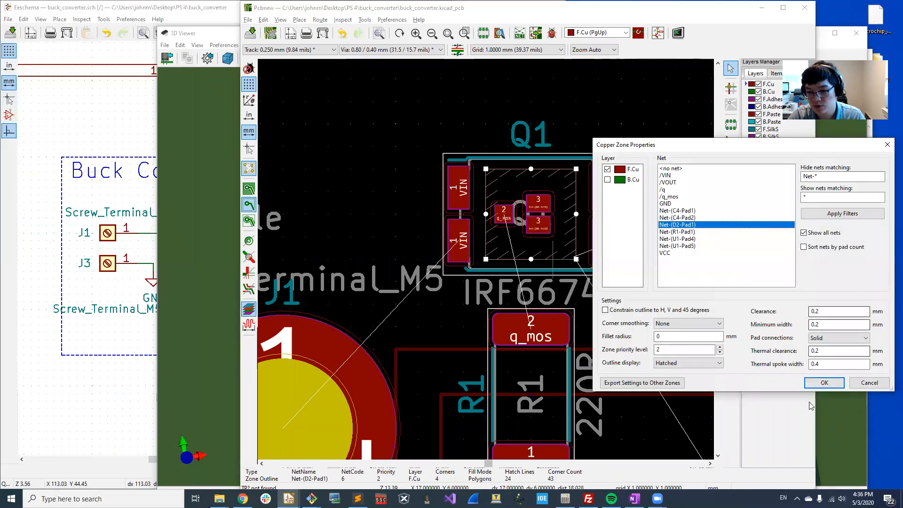
{"action": "left_click", "coordinate": [824, 383]}
{"action": "key", "text": "Escape"}
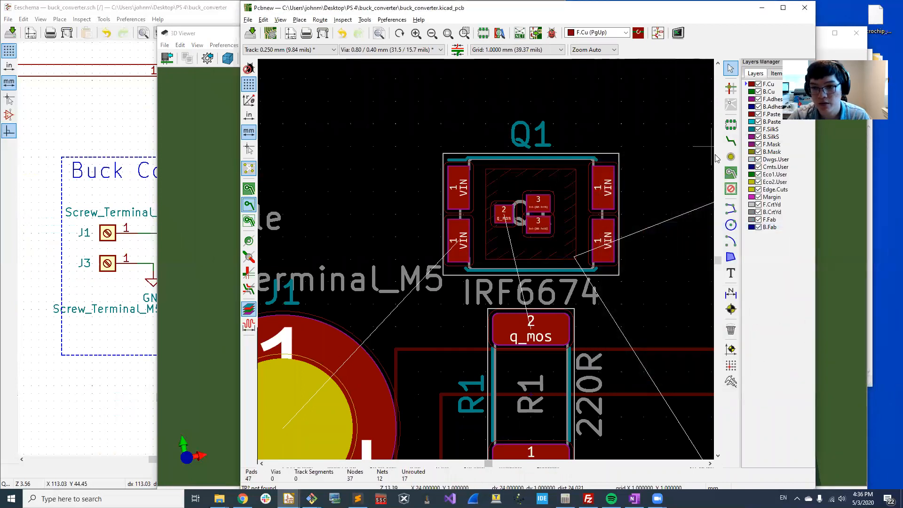
Start adding vias inside Q1's inner zone and set the grid to 0.2000 mm
{"action": "left_click", "coordinate": [730, 157]}
{"action": "scroll", "coordinate": [597, 168], "scroll_direction": "up", "scroll_amount": 5}
{"action": "scroll", "coordinate": [487, 258], "scroll_direction": "down", "scroll_amount": 5}
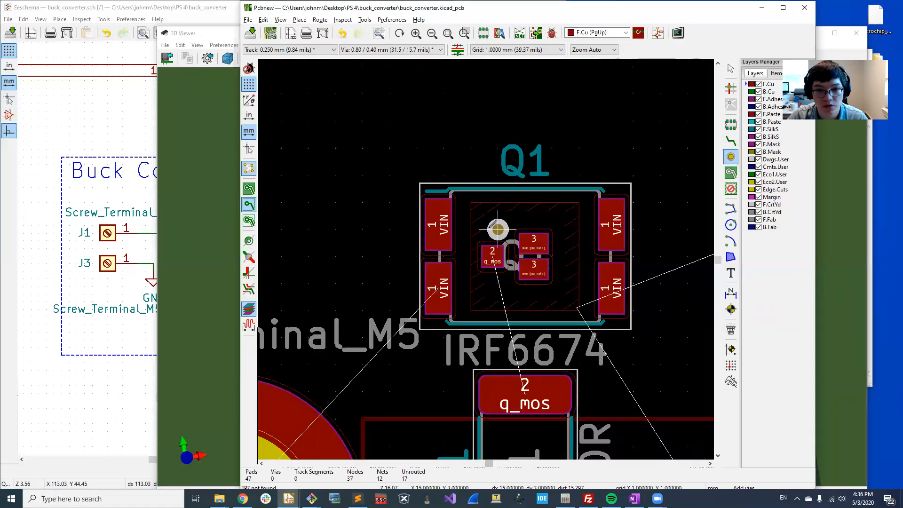
{"action": "scroll", "coordinate": [470, 226], "scroll_direction": "up", "scroll_amount": 3}
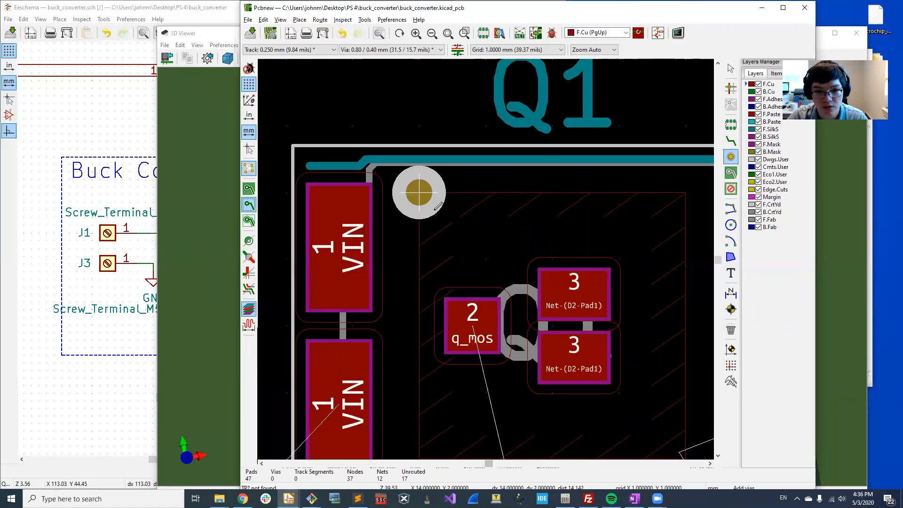
{"action": "right_click", "coordinate": [478, 240]}
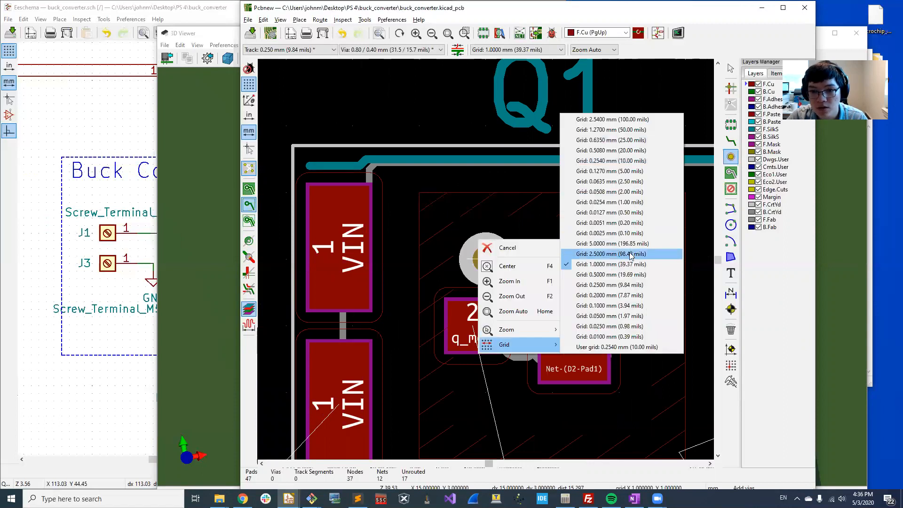
{"action": "left_click", "coordinate": [628, 295]}
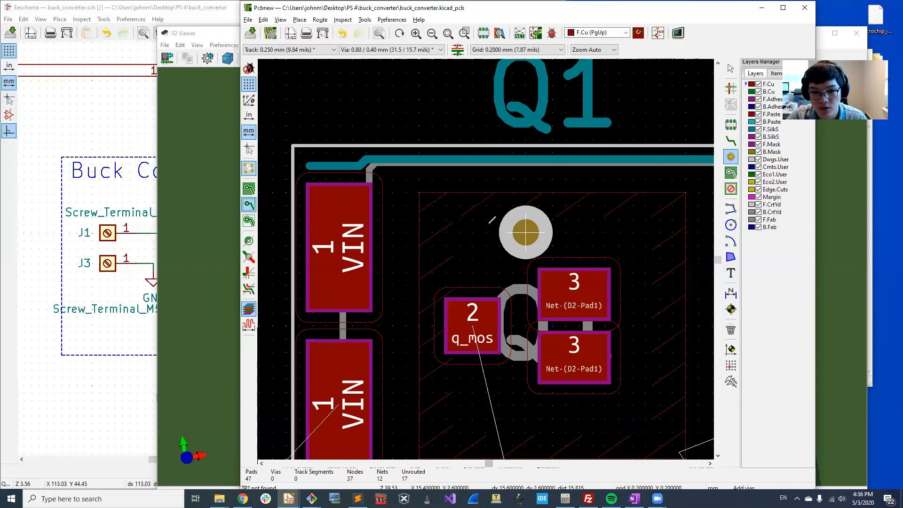
Place four vias 1 mm apart along the inner zone's upper edge, from X 14.6 to 17.6 mm at Y 2.4 mm
{"action": "left_click", "coordinate": [458, 218]}
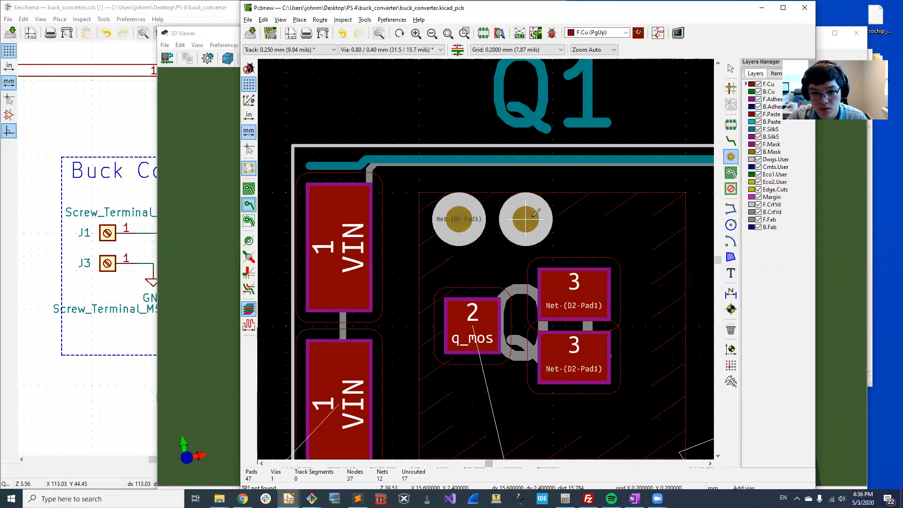
{"action": "left_click", "coordinate": [525, 219]}
{"action": "left_click", "coordinate": [592, 219]}
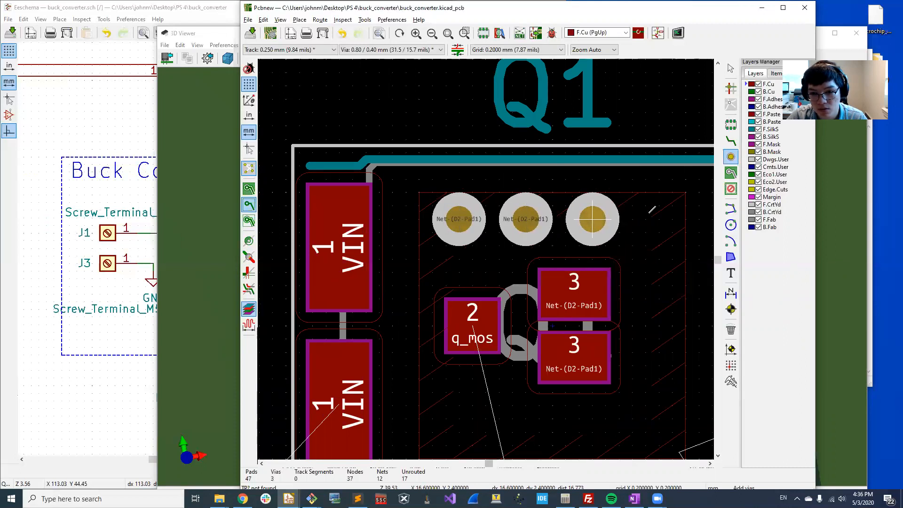
{"action": "left_click", "coordinate": [658, 205]}
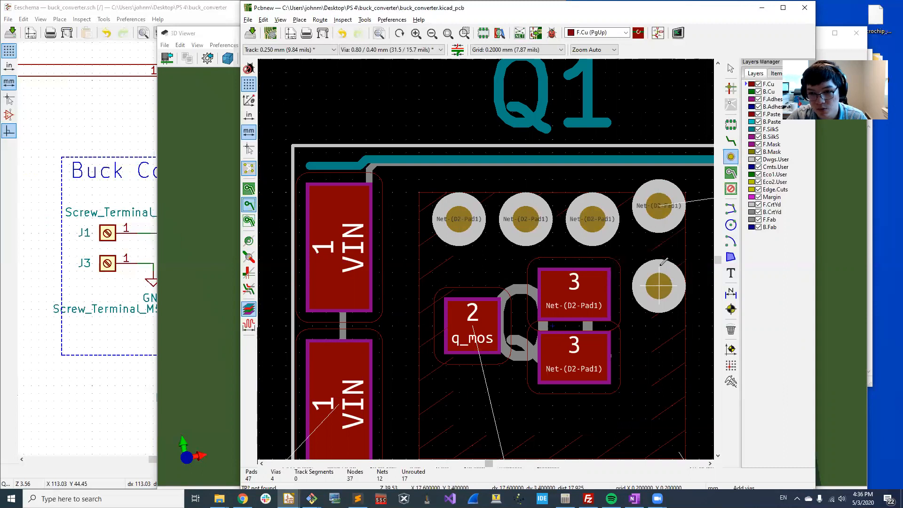
{"action": "key", "text": "ctrl+z"}
{"action": "left_click", "coordinate": [659, 218]}
Add vias at X 17.6 mm, Y 3.4, 4.4 and 5.4 mm, plus two at Y 5.6 mm, X 16.6 and 15.6 mm
{"action": "left_click", "coordinate": [659, 285]}
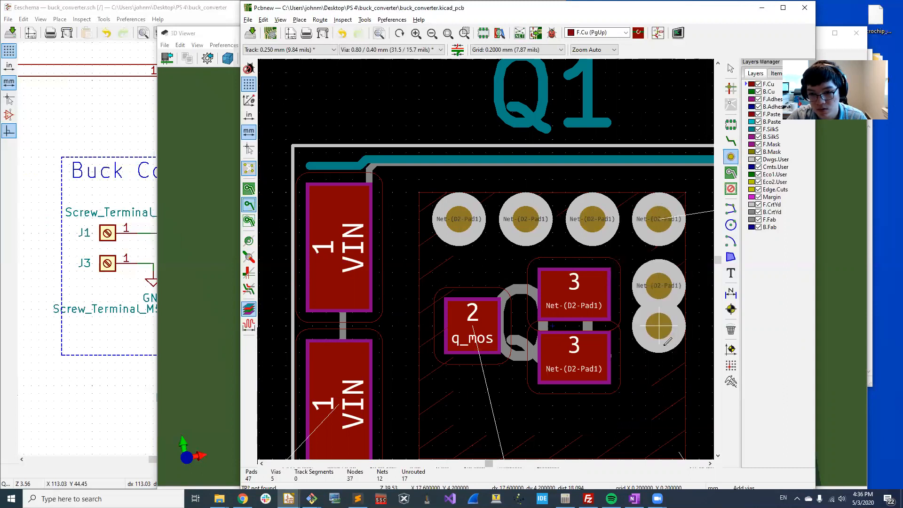
{"action": "left_click", "coordinate": [658, 352]}
{"action": "scroll", "coordinate": [659, 352], "scroll_direction": "down", "scroll_amount": 3, "text": "shift"}
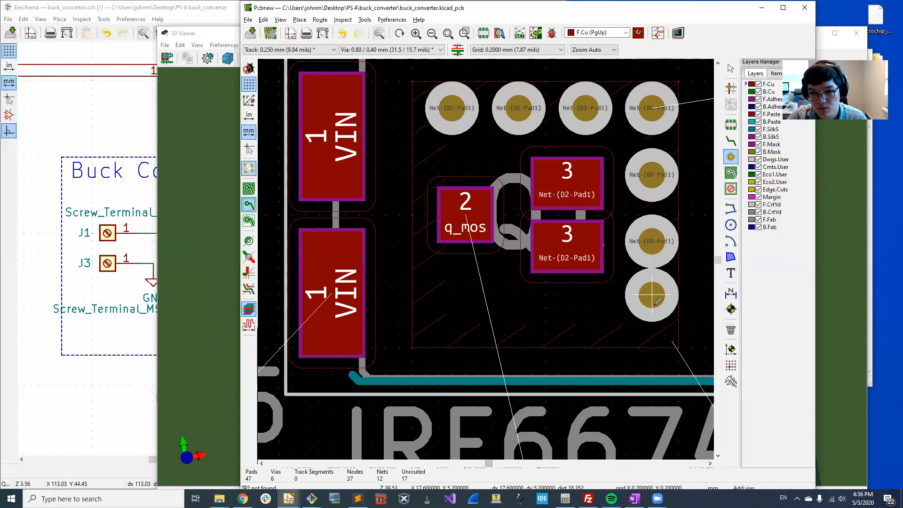
{"action": "left_click", "coordinate": [652, 307]}
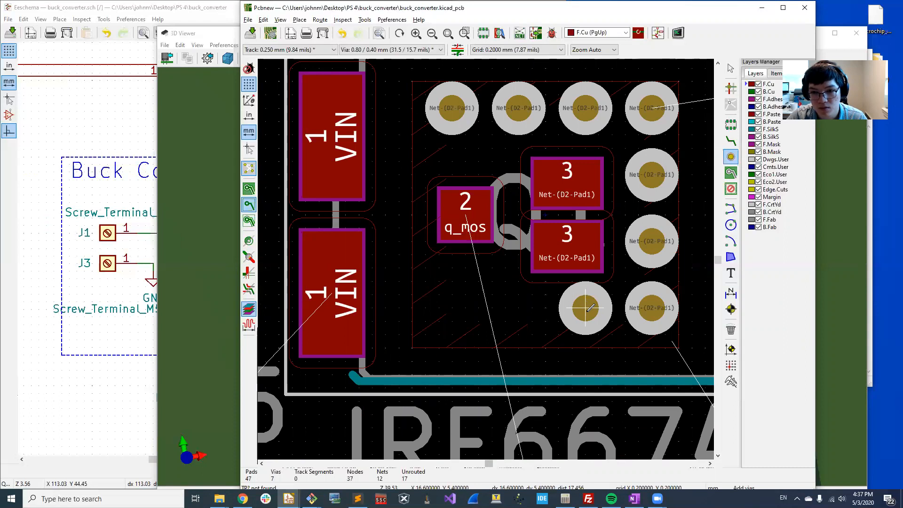
{"action": "left_click", "coordinate": [585, 321]}
{"action": "left_click", "coordinate": [518, 320]}
Replace the zone's lower-right corner via with one at X 17.6, Y 5.6 mm, and the via above it with one at Y 4.6 mm
{"action": "key", "text": "Escape"}
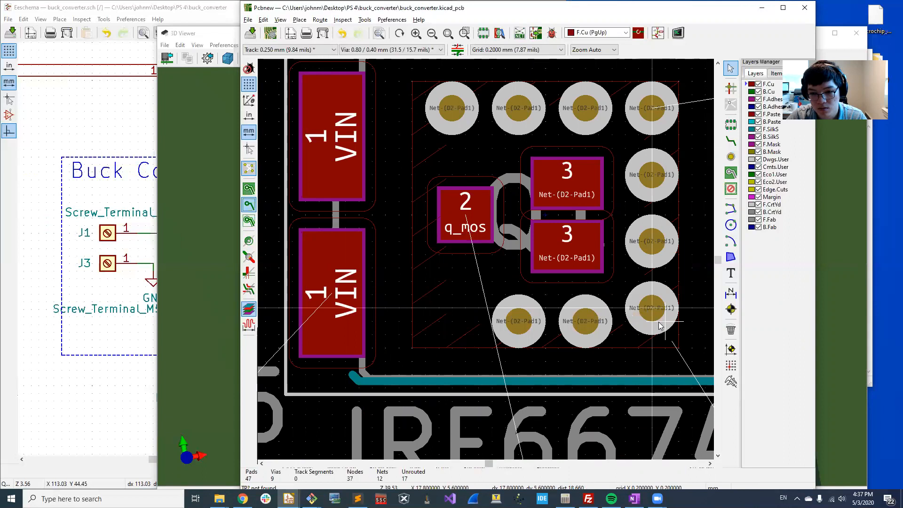
{"action": "left_click", "coordinate": [659, 325]}
{"action": "left_click", "coordinate": [731, 157]}
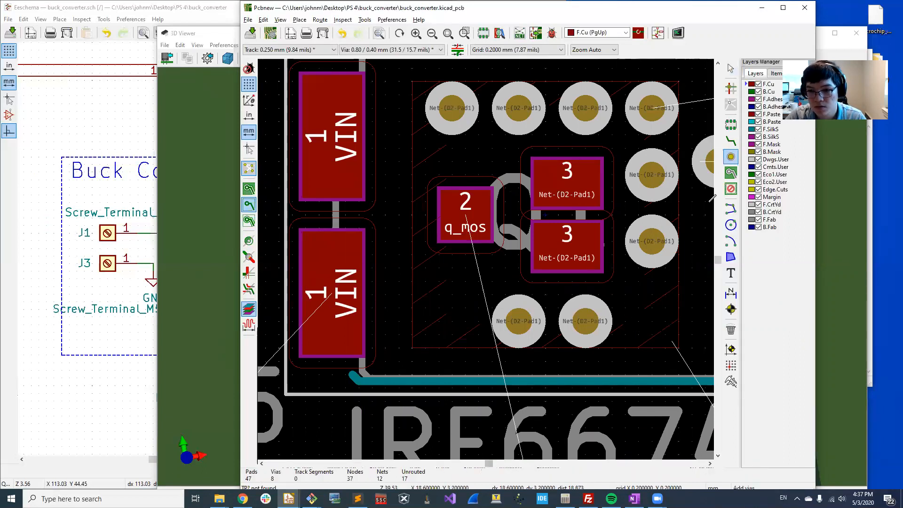
{"action": "left_click", "coordinate": [652, 321]}
{"action": "key", "text": "Escape"}
{"action": "left_click", "coordinate": [652, 241]}
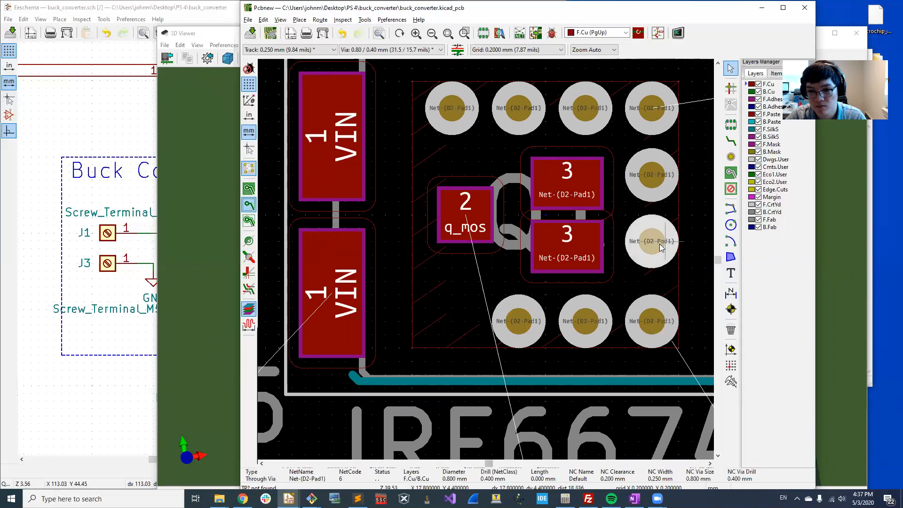
{"action": "key", "text": "Delete"}
{"action": "left_click", "coordinate": [730, 156]}
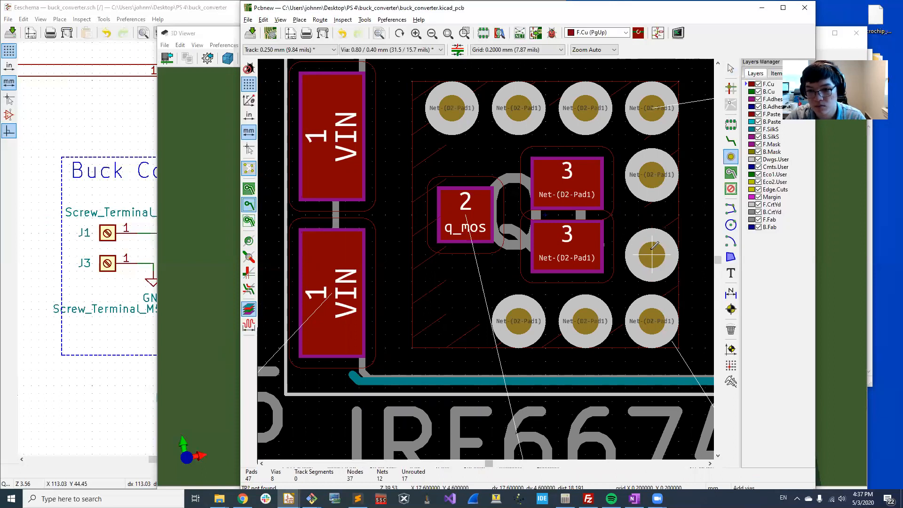
{"action": "left_click", "coordinate": [652, 255]}
Check the via arrangement around Q1's inner pads in the 3D Viewer
{"action": "scroll", "coordinate": [571, 321], "scroll_direction": "down", "scroll_amount": 1}
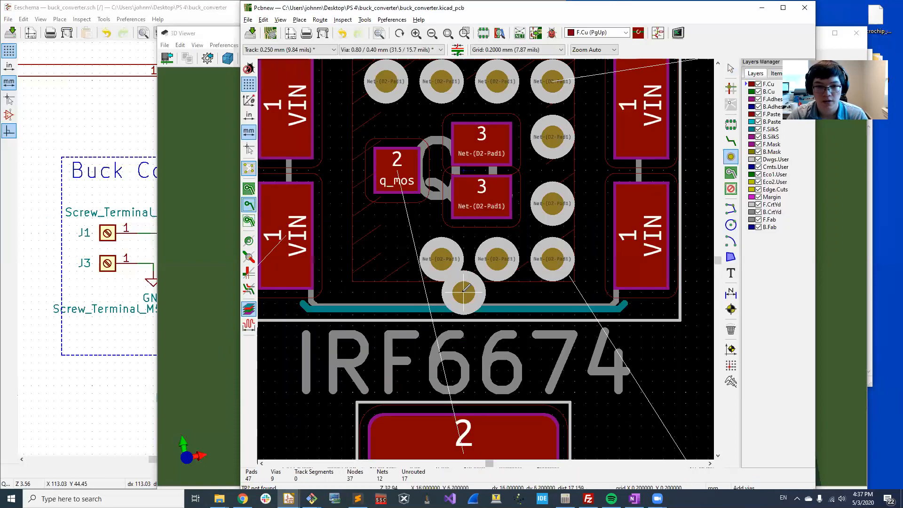
{"action": "key", "text": "Escape"}
{"action": "key", "text": "alt+3"}
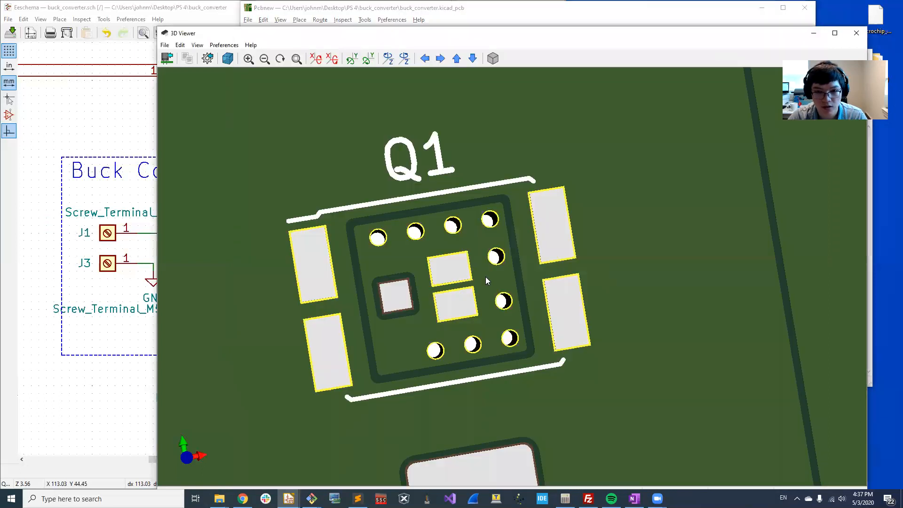
Examine Q1's pads and surrounding vias from different angles and distances in the 3D Viewer
{"action": "left_click_drag", "start_coordinate": [456, 325], "coordinate": [524, 219]}
{"action": "scroll", "coordinate": [541, 298], "scroll_direction": "down", "scroll_amount": 5}
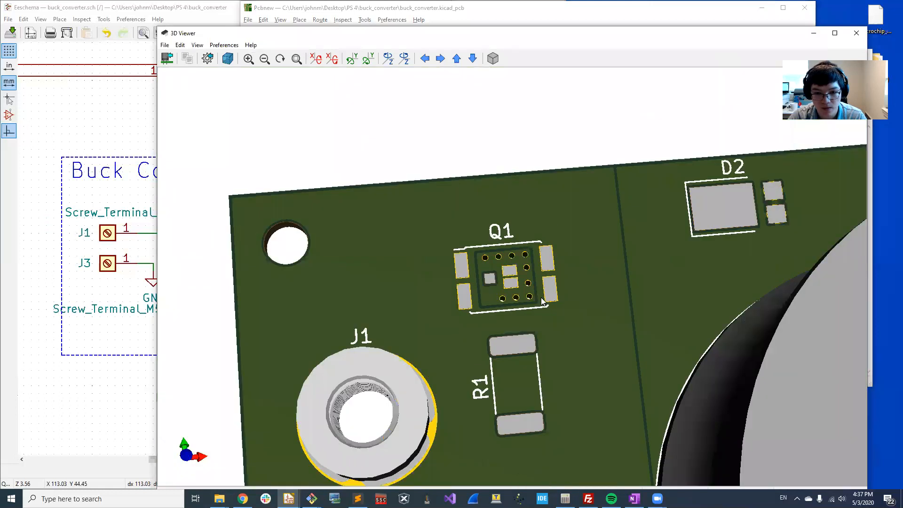
{"action": "left_click_drag", "start_coordinate": [533, 322], "coordinate": [519, 294]}
{"action": "scroll", "coordinate": [527, 257], "scroll_direction": "up", "scroll_amount": 5}
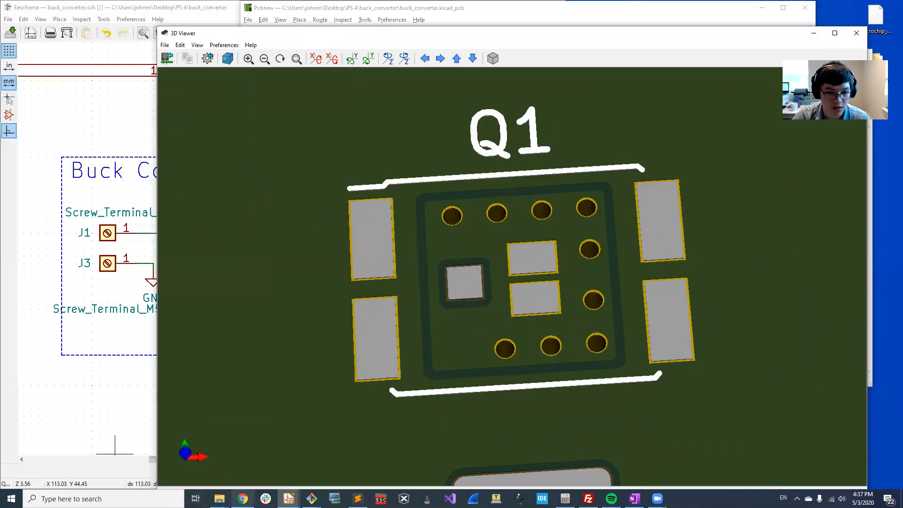
Switch to Chrome and calculate pi * 0.4, the circumference of one via hole, in a new tab
{"action": "mouse_move", "coordinate": [243, 498]}
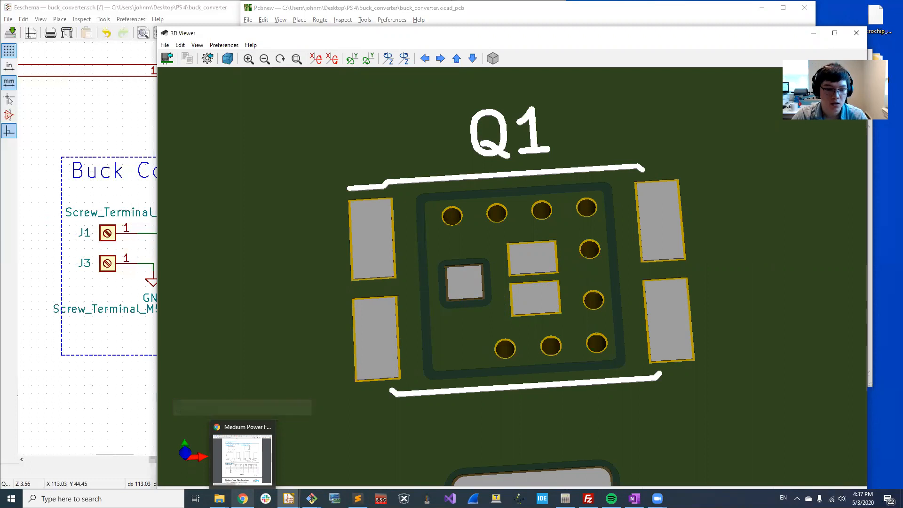
{"action": "left_click", "coordinate": [242, 459]}
{"action": "key", "text": "ctrl+t"}
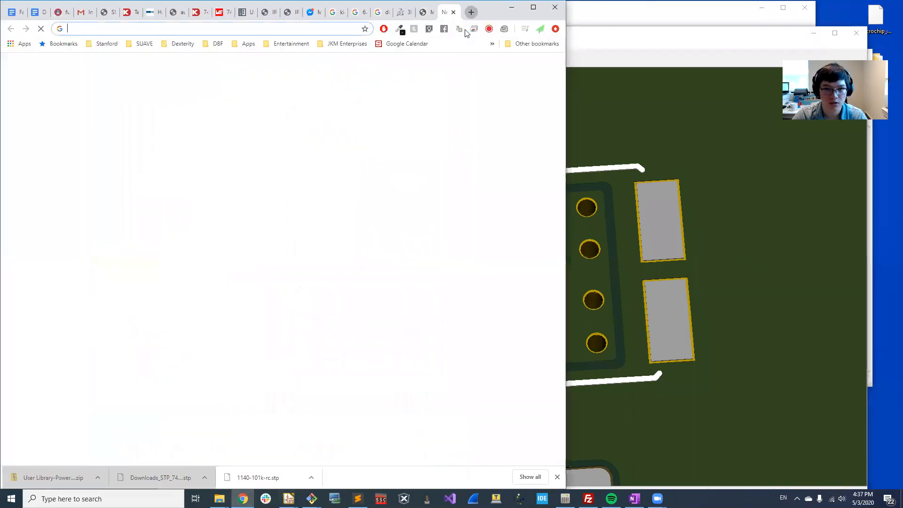
{"action": "type", "text": "2 * pi * 4"}
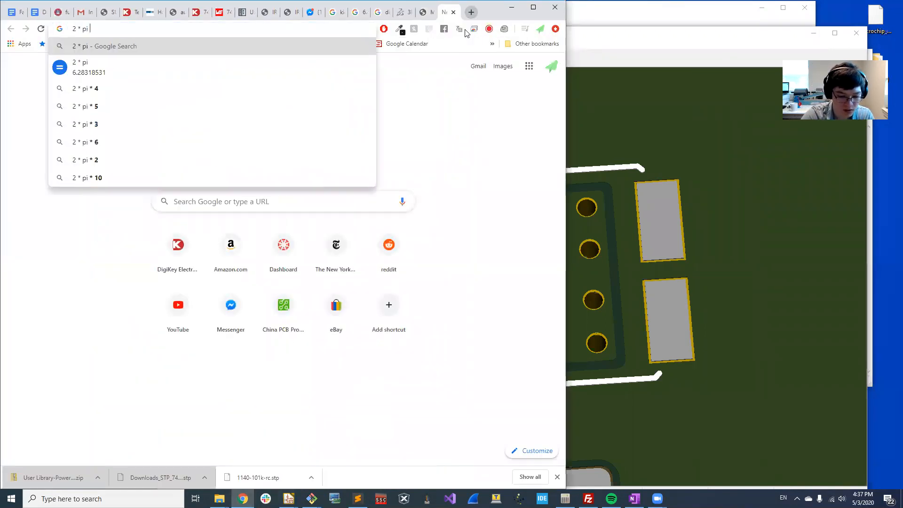
{"action": "type", "text": "0"}
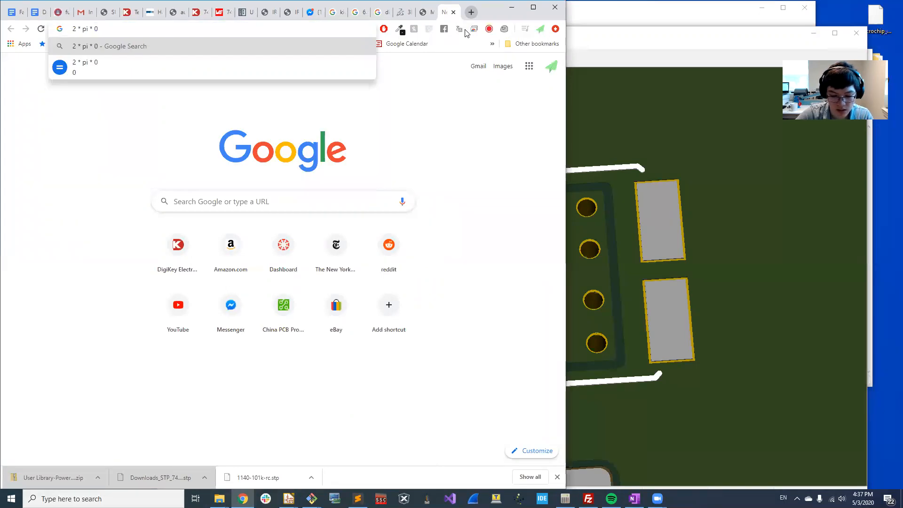
{"action": "type", "text": ".4"}
{"action": "key", "text": "BackSpace"}
{"action": "key", "text": "BackSpace"}
{"action": "key", "text": "BackSpace"}
{"action": "key", "text": "BackSpace"}
{"action": "key", "text": "BackSpace"}
{"action": "key", "text": "BackSpace"}
{"action": "key", "text": "BackSpace"}
{"action": "key", "text": "BackSpace"}
{"action": "key", "text": "BackSpace"}
{"action": "key", "text": "BackSpace"}
{"action": "key", "text": "BackSpace"}
{"action": "key", "text": "BackSpace"}
{"action": "type", "text": "pi * 0.4"}
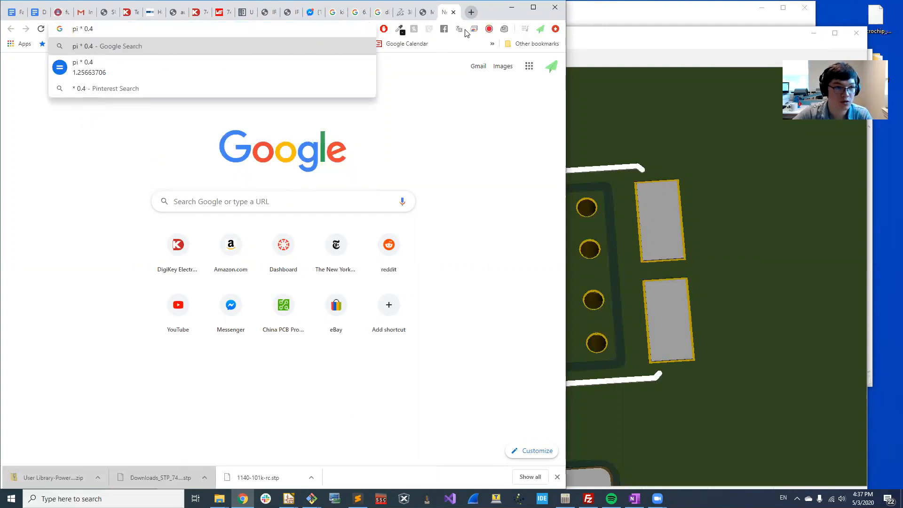
{"action": "key", "text": "Return"}
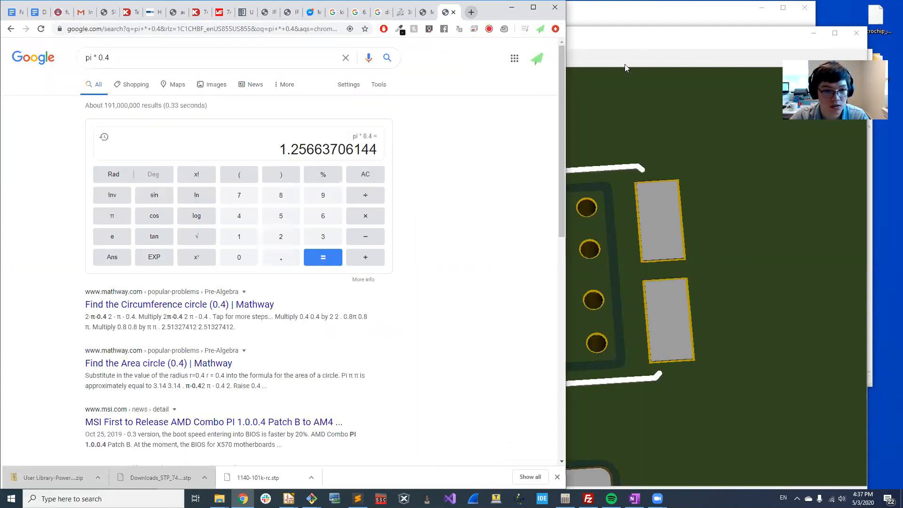
Count the vias around Q1 in the 3D Viewer and extend the Google calculation to pi * 0.4 * 9
{"action": "left_click", "coordinate": [629, 99]}
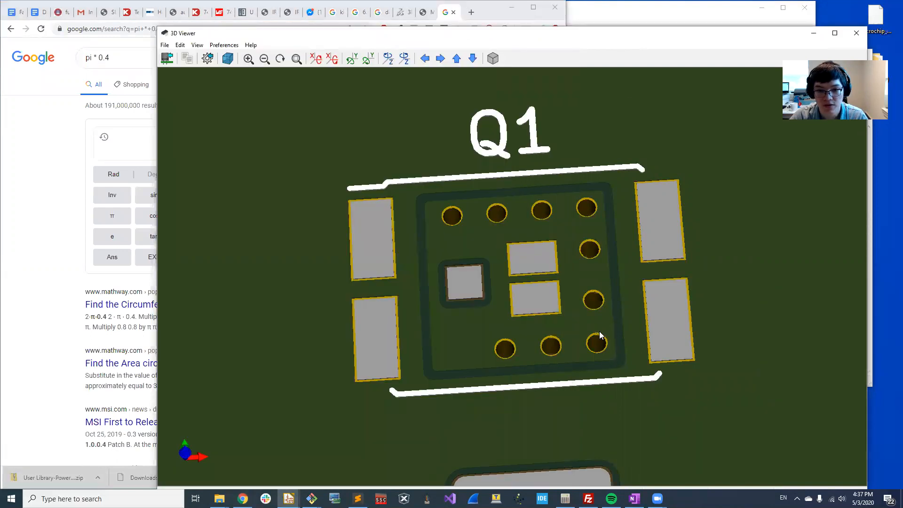
{"action": "left_click", "coordinate": [120, 59]}
{"action": "type", "text": "* 9"}
{"action": "key", "text": "Return"}
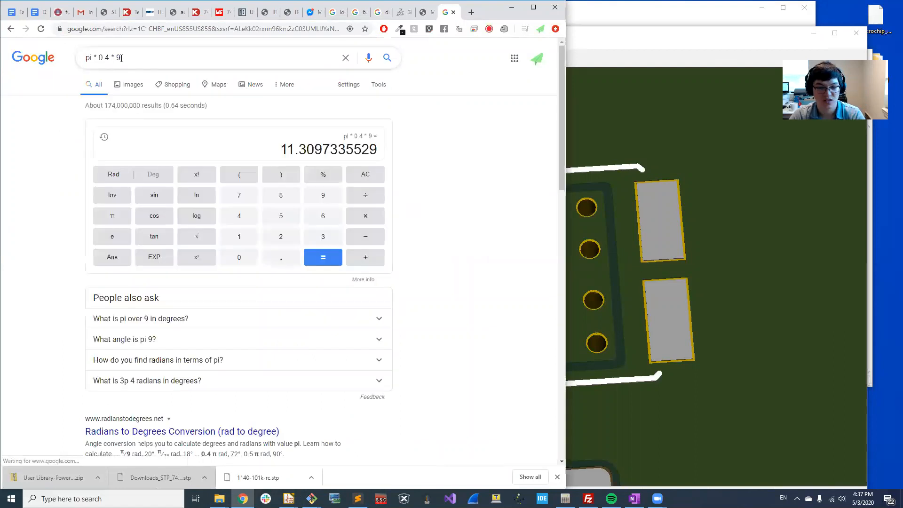
Switch to Pcbnew and extend Q1's inner zone upward, moving its upper corners to X 14 and 18 mm at Y -0.2 mm
{"action": "left_click", "coordinate": [596, 36]}
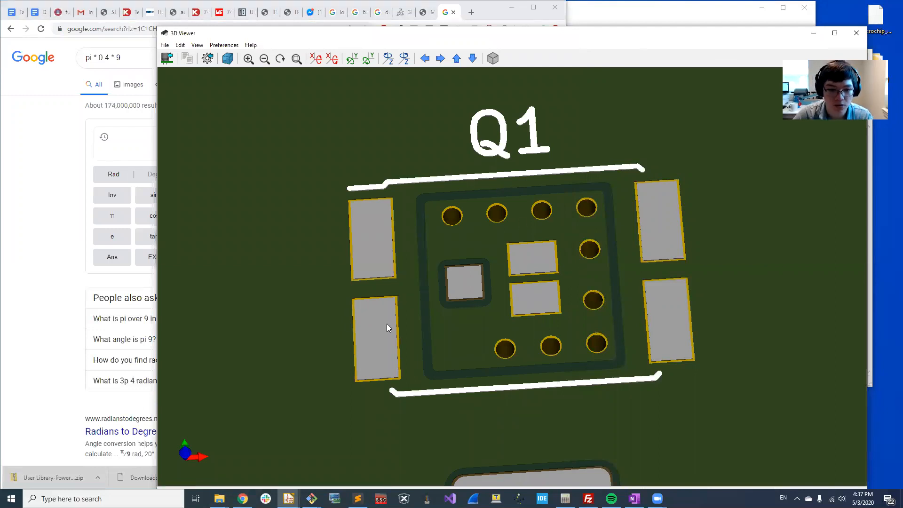
{"action": "mouse_move", "coordinate": [311, 498]}
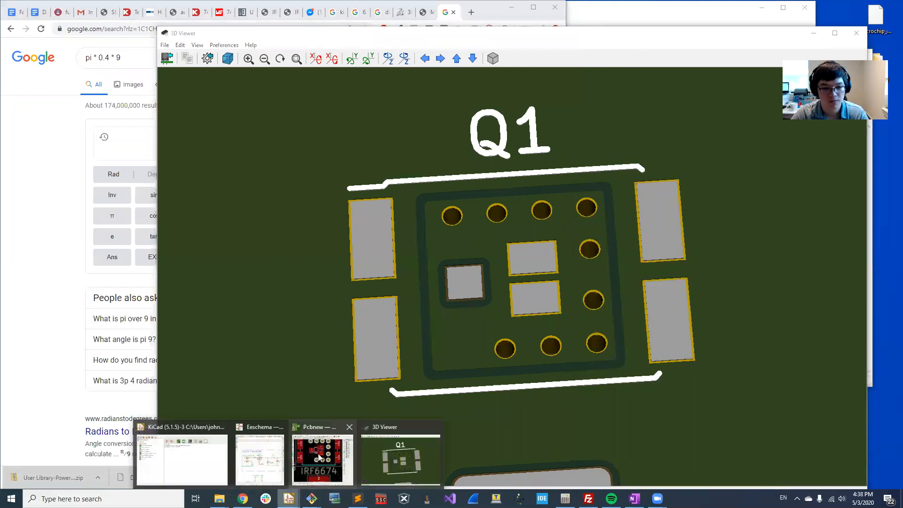
{"action": "left_click", "coordinate": [318, 453]}
{"action": "scroll", "coordinate": [477, 241], "scroll_direction": "down", "scroll_amount": 5}
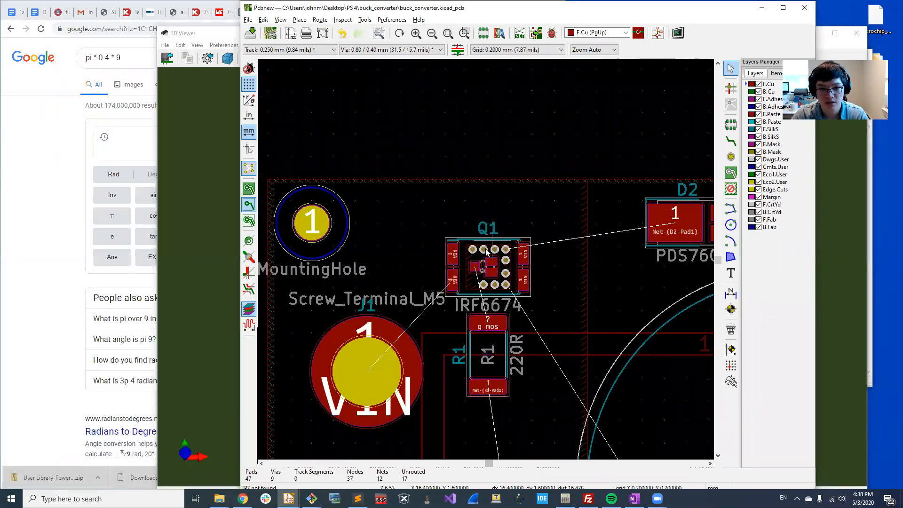
{"action": "scroll", "coordinate": [451, 263], "scroll_direction": "up", "scroll_amount": 4}
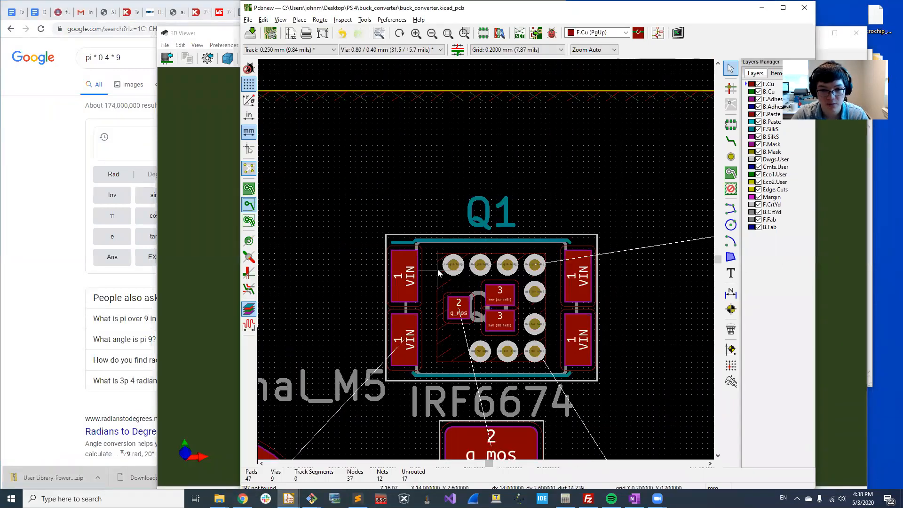
{"action": "left_click", "coordinate": [438, 271]}
{"action": "left_click_drag", "start_coordinate": [437, 253], "coordinate": [436, 197]}
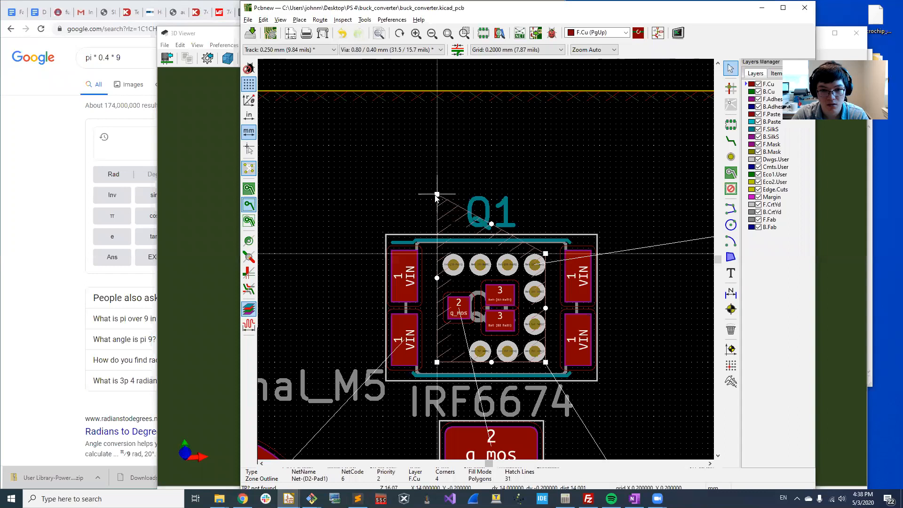
{"action": "left_click_drag", "start_coordinate": [546, 253], "coordinate": [545, 197]}
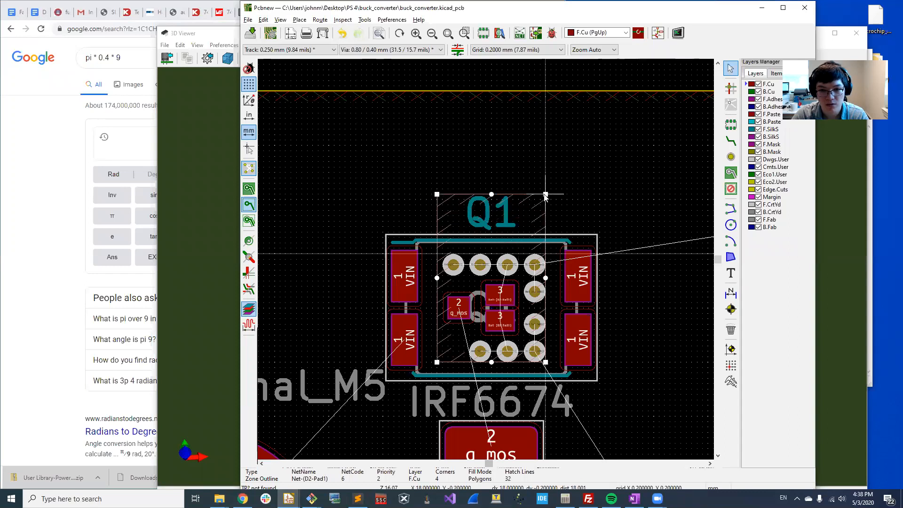
Move the Q1 reference text out of the extended zone to the left of the footprint outline
{"action": "left_click", "coordinate": [502, 210]}
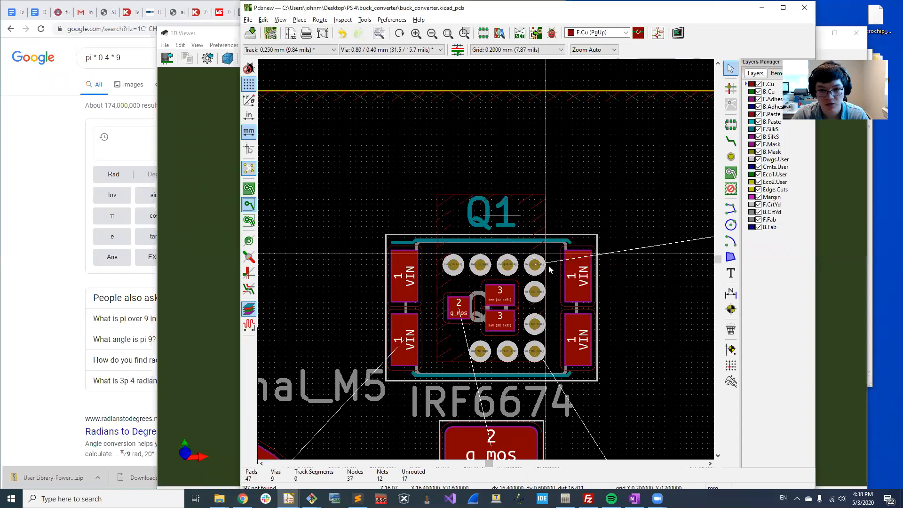
{"action": "left_click_drag", "start_coordinate": [468, 240], "coordinate": [357, 254]}
{"action": "key", "text": "Escape"}
Try placing a via above the first via of the zone's upper row, at X 14.6, Y 1.4 mm, and delete it
{"action": "left_click", "coordinate": [731, 158]}
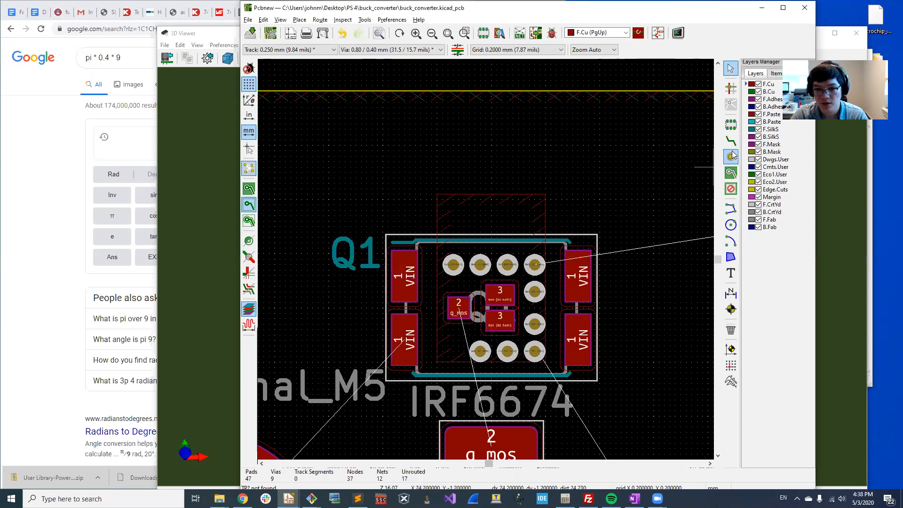
{"action": "scroll", "coordinate": [416, 308], "scroll_direction": "up", "scroll_amount": 3}
{"action": "middle_click_drag", "start_coordinate": [545, 170], "coordinate": [425, 291]}
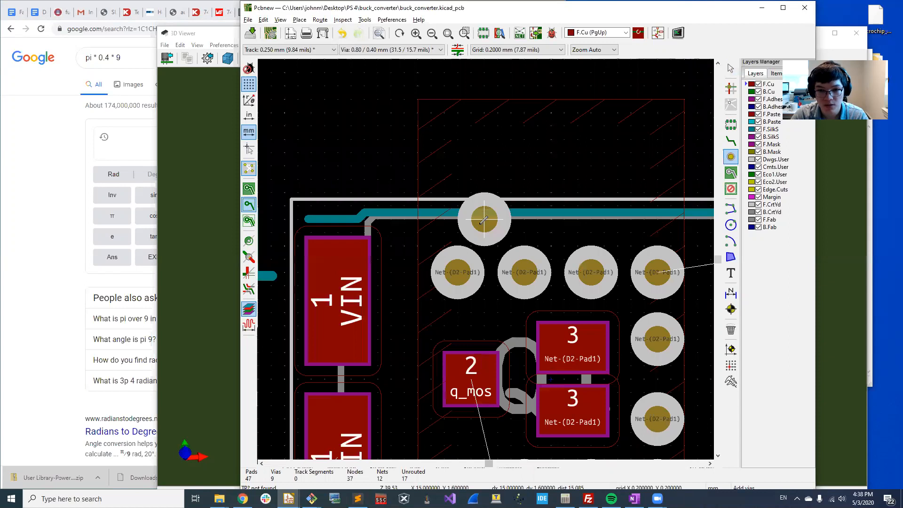
{"action": "left_click", "coordinate": [458, 206]}
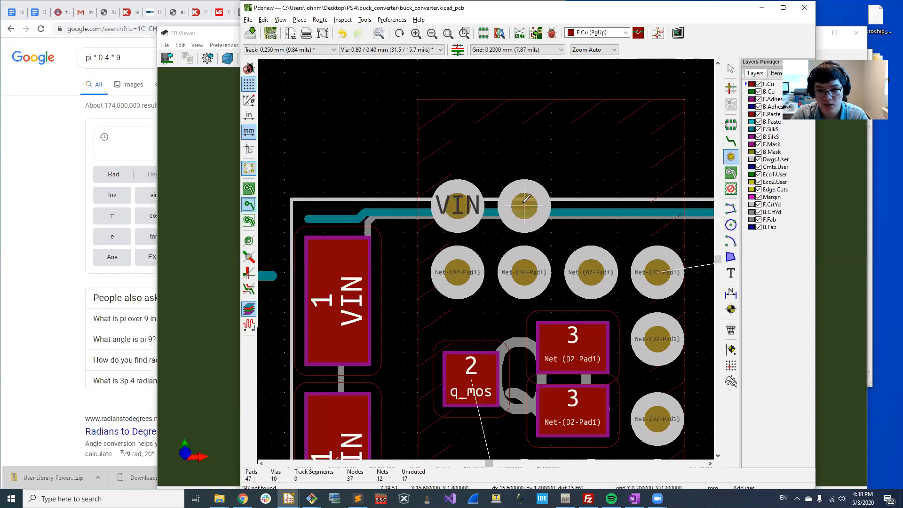
{"action": "key", "text": "Escape"}
{"action": "left_click", "coordinate": [478, 203]}
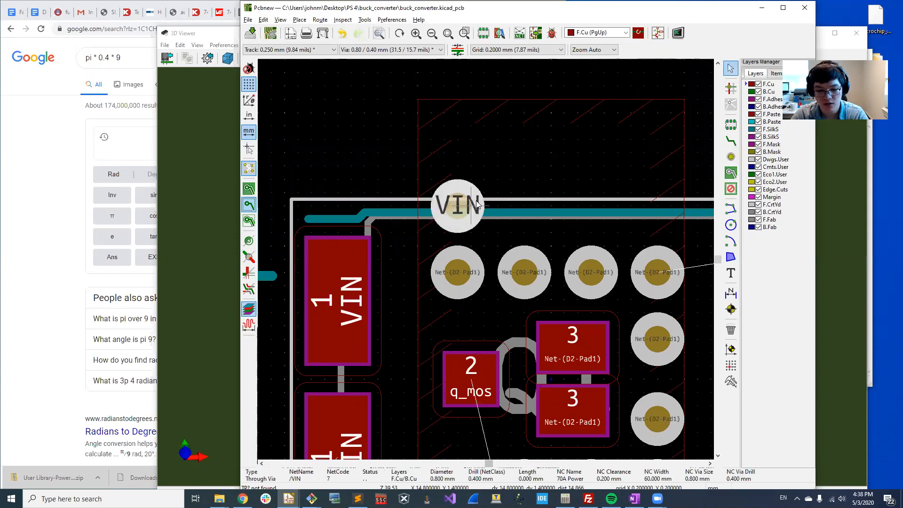
{"action": "key", "text": "Delete"}
Place four vias 1 mm apart in the extended zone, from X 14.6 to 17.6 mm at Y 1.4 mm
{"action": "scroll", "coordinate": [486, 262], "scroll_direction": "down", "scroll_amount": 3}
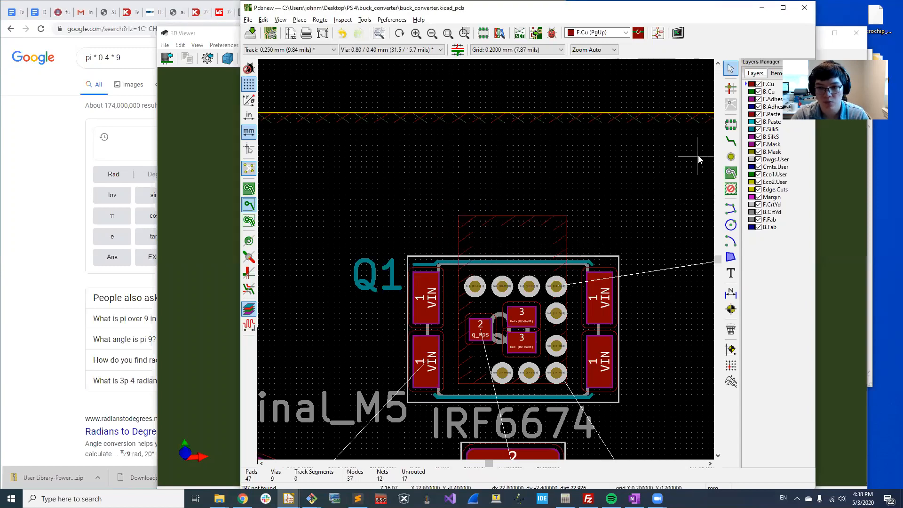
{"action": "left_click", "coordinate": [731, 157]}
{"action": "scroll", "coordinate": [442, 265], "scroll_direction": "up", "scroll_amount": 3}
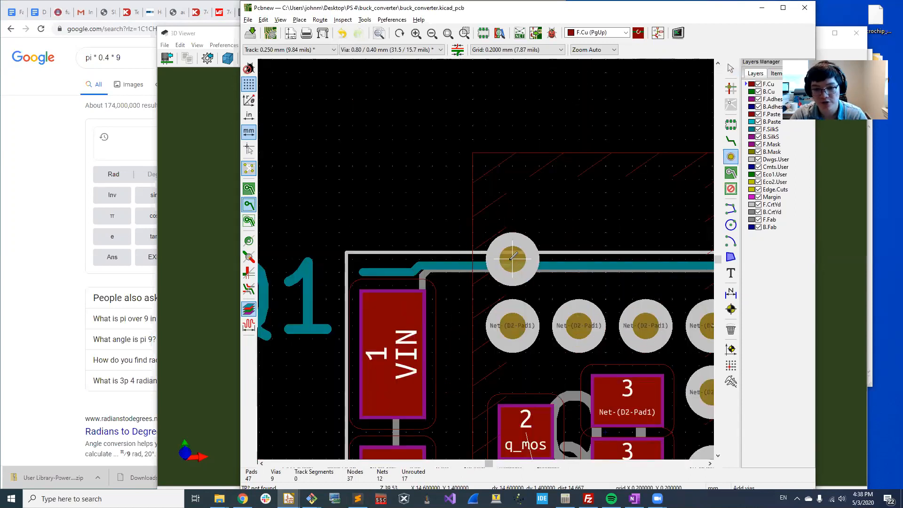
{"action": "left_click", "coordinate": [512, 258]}
{"action": "left_click", "coordinate": [579, 259]}
{"action": "left_click", "coordinate": [646, 259]}
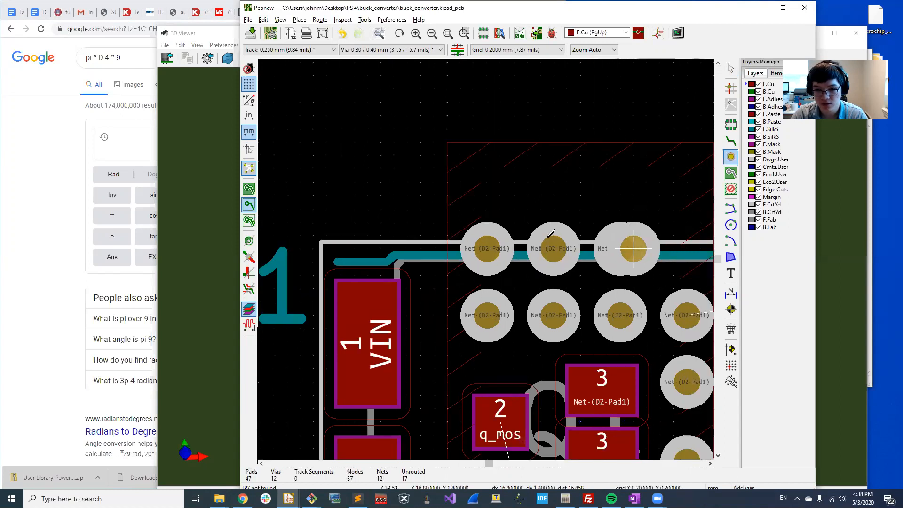
{"action": "left_click", "coordinate": [605, 243]}
Add another row of four vias 1 mm apart, from X 17.6 to 14.6 mm at Y 0.4 mm
{"action": "left_click", "coordinate": [605, 177]}
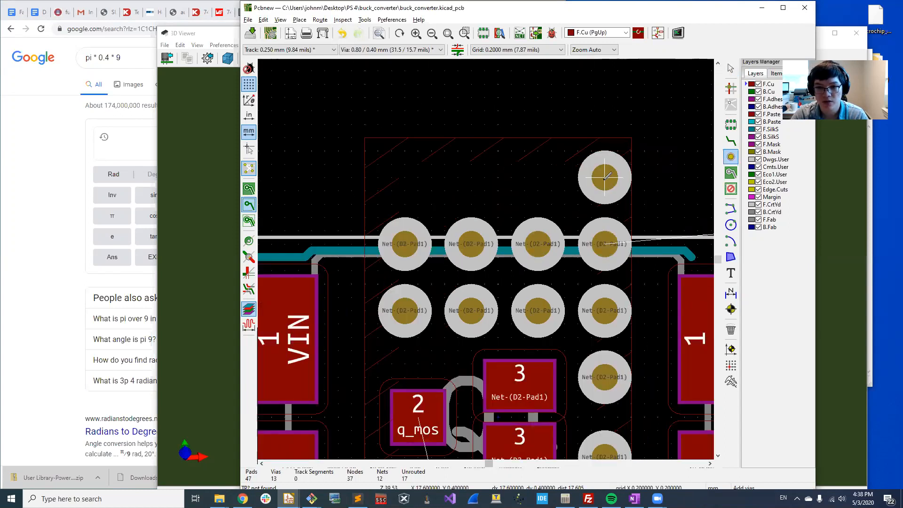
{"action": "left_click", "coordinate": [538, 177]}
{"action": "left_click", "coordinate": [471, 177]}
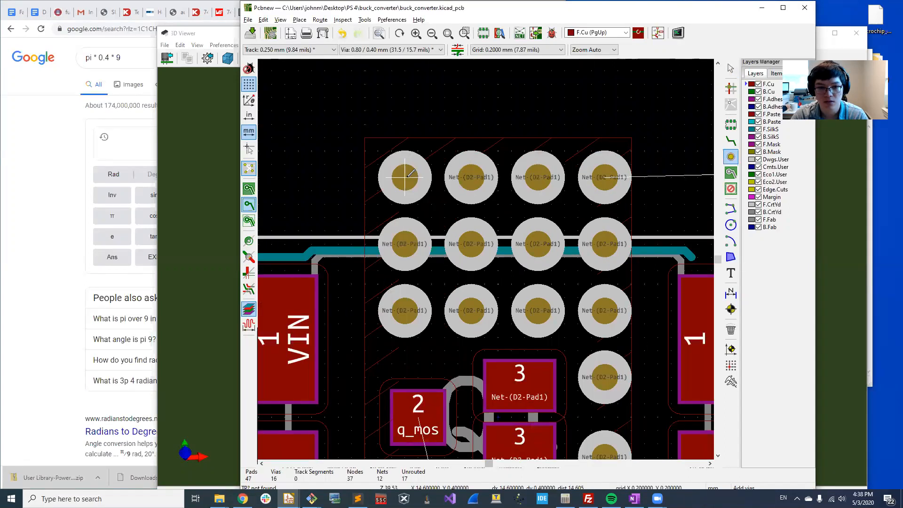
{"action": "left_click", "coordinate": [405, 177]}
{"action": "scroll", "coordinate": [487, 263], "scroll_direction": "down", "scroll_amount": 8}
{"action": "key", "text": "Escape"}
Refill the zones and extend Q1's inner zone downward, moving both lower corners to about Y 6.8 mm
{"action": "scroll", "coordinate": [486, 264], "scroll_direction": "up", "scroll_amount": 5}
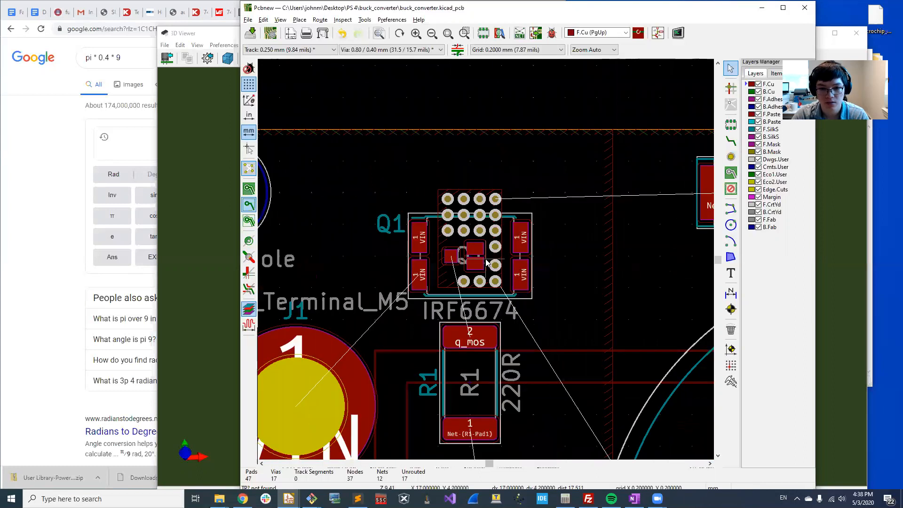
{"action": "key", "text": "b"}
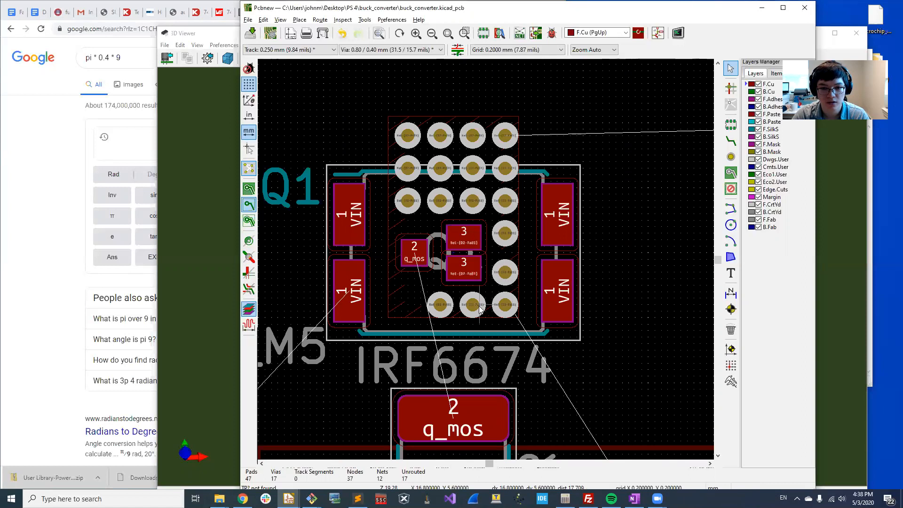
{"action": "scroll", "coordinate": [462, 265], "scroll_direction": "up", "scroll_amount": 1}
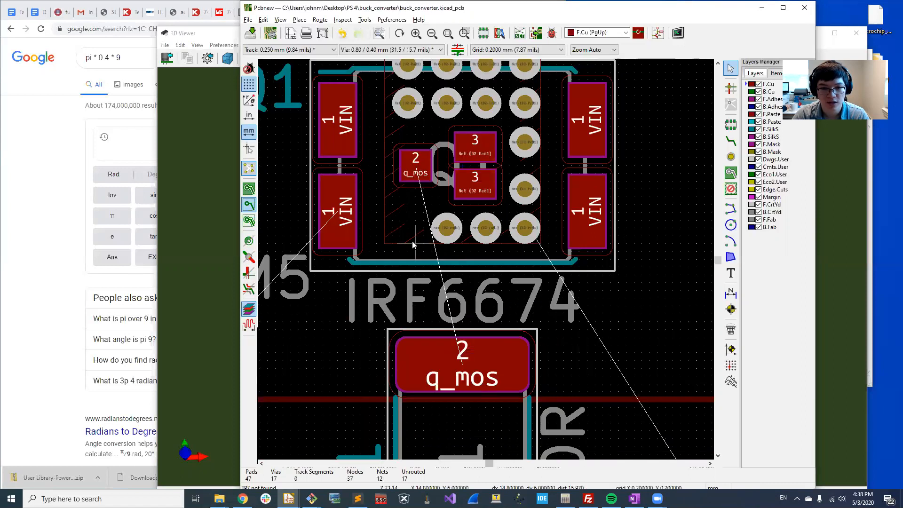
{"action": "left_click", "coordinate": [414, 243]}
{"action": "left_click", "coordinate": [392, 245]}
{"action": "left_click_drag", "start_coordinate": [384, 243], "coordinate": [385, 274]}
{"action": "left_click_drag", "start_coordinate": [541, 244], "coordinate": [541, 274]}
Try placing two vias below the lower via row, at X 17.6 and 16.6 mm, Y 6.6 mm, and undo both
{"action": "left_click", "coordinate": [730, 158]}
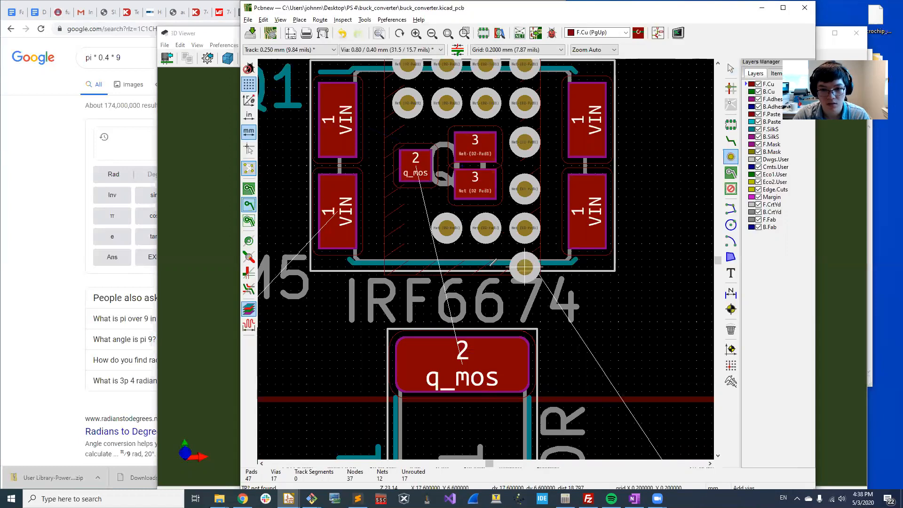
{"action": "left_click", "coordinate": [525, 267]}
{"action": "left_click", "coordinate": [486, 267]}
{"action": "key", "text": "Escape"}
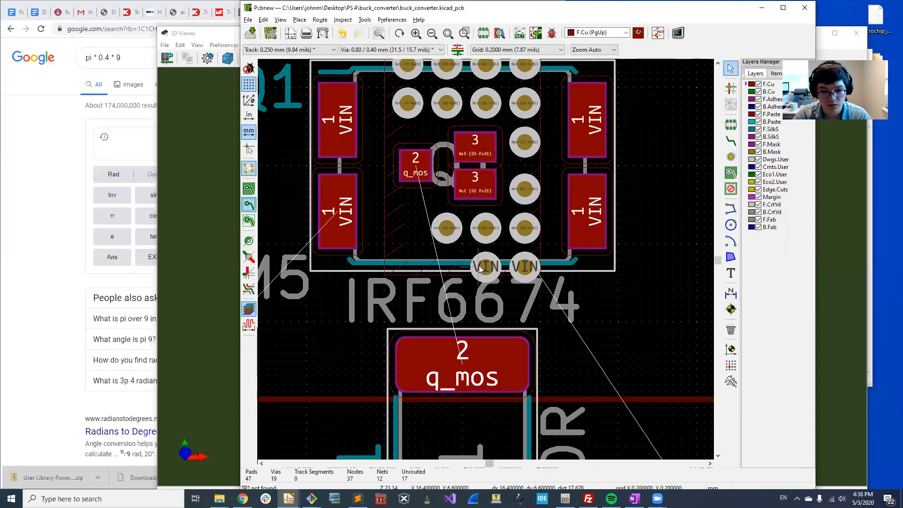
{"action": "key", "text": "ctrl+z"}
{"action": "key", "text": "ctrl+z"}
Place three vias along the zone's extended lower edge at X 17.6, 16.6 and 15.6 mm, Y 6.6 mm
{"action": "key", "text": "ctrl+shift+v"}
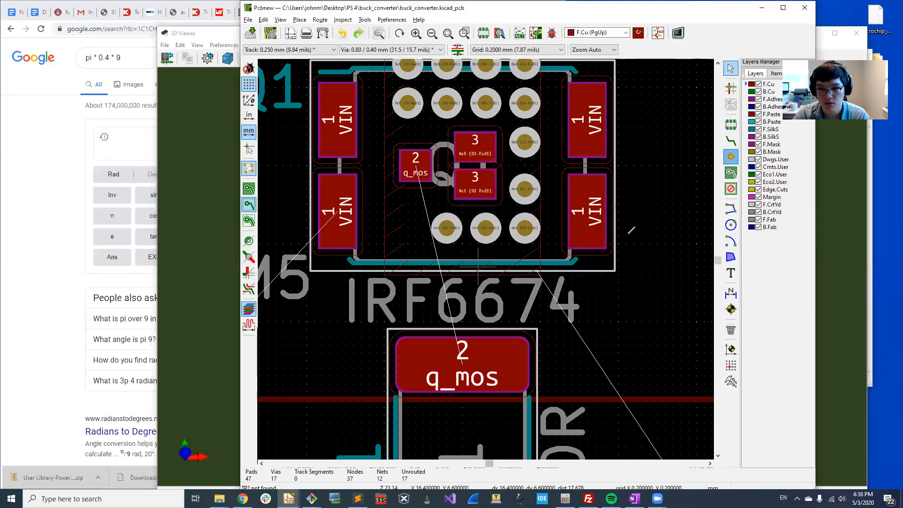
{"action": "left_click", "coordinate": [526, 267]}
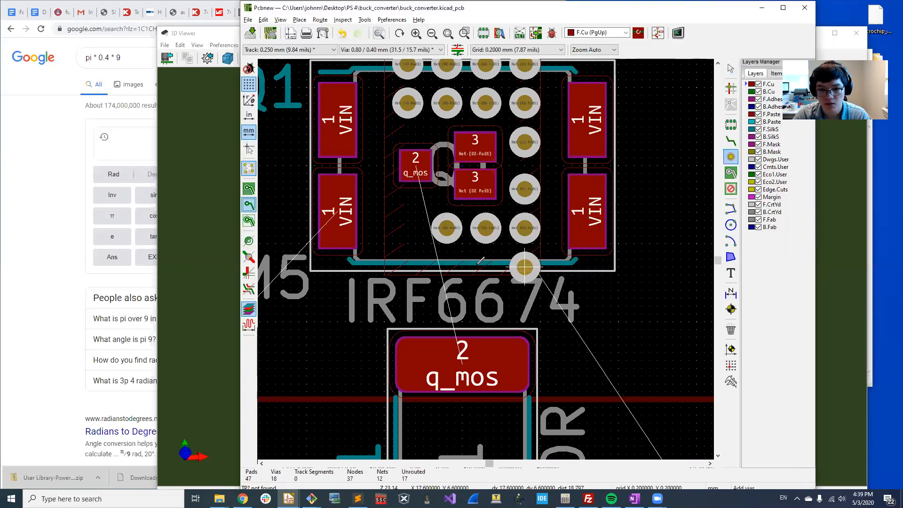
{"action": "left_click", "coordinate": [487, 259]}
{"action": "left_click", "coordinate": [487, 267]}
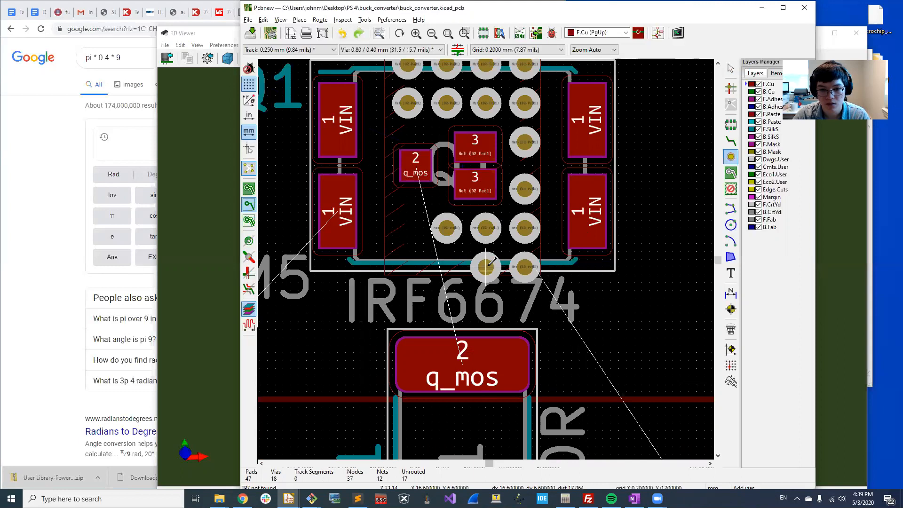
{"action": "left_click", "coordinate": [447, 267]}
{"action": "key", "text": "Escape"}
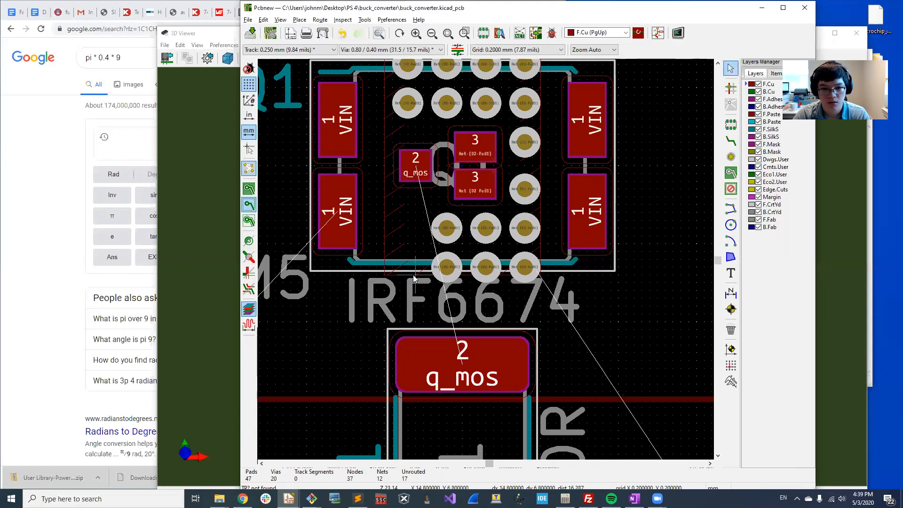
Extend Q1's inner Net-(D2-Pad1) zone further downward in 0.2 mm increments, moving both lower corners to about Y 7.2 mm
{"action": "left_click", "coordinate": [385, 276]}
{"action": "left_click_drag", "start_coordinate": [386, 275], "coordinate": [385, 283]}
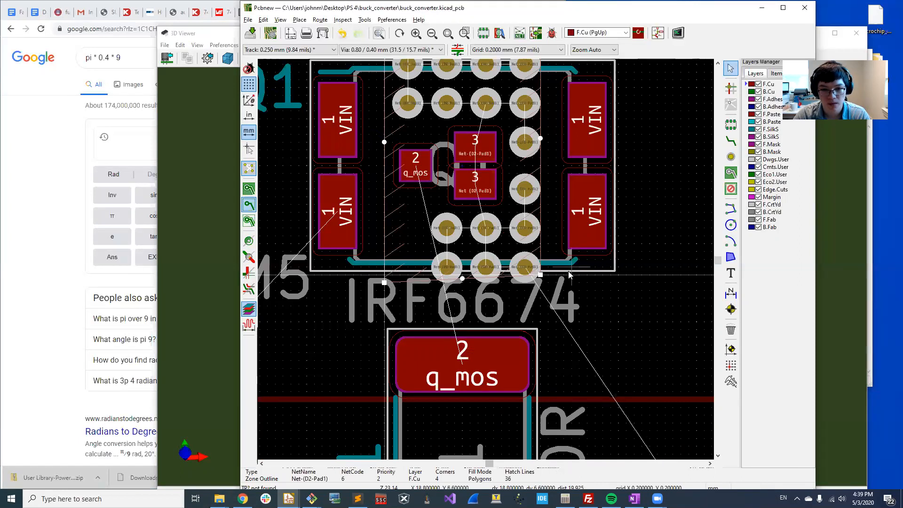
{"action": "left_click_drag", "start_coordinate": [541, 276], "coordinate": [541, 283]}
{"action": "scroll", "coordinate": [541, 283], "scroll_direction": "down", "scroll_amount": 1}
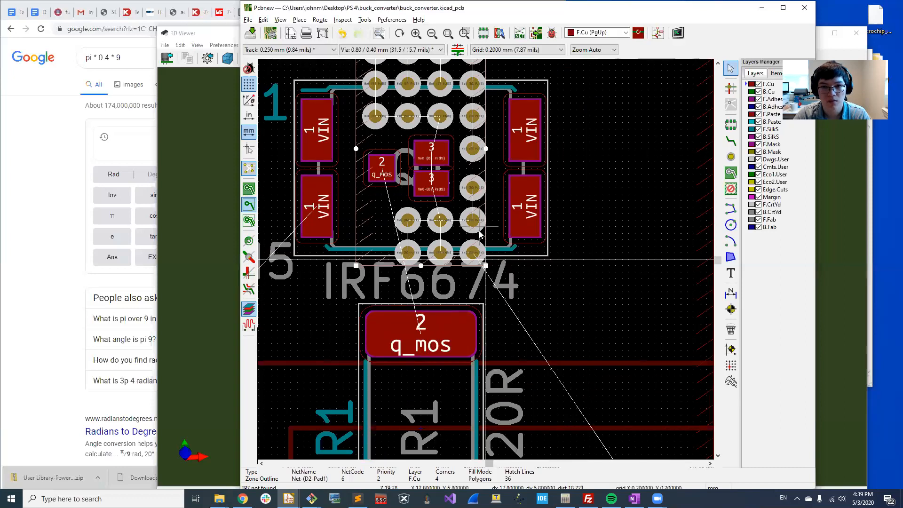
{"action": "middle_click_drag", "start_coordinate": [480, 233], "coordinate": [492, 287]}
{"action": "left_click_drag", "start_coordinate": [496, 321], "coordinate": [497, 328]}
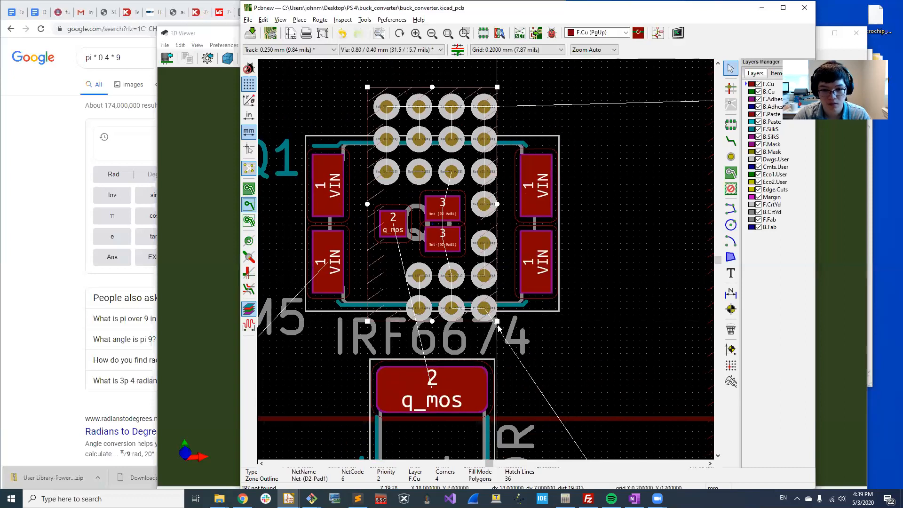
{"action": "left_click_drag", "start_coordinate": [369, 322], "coordinate": [367, 328]}
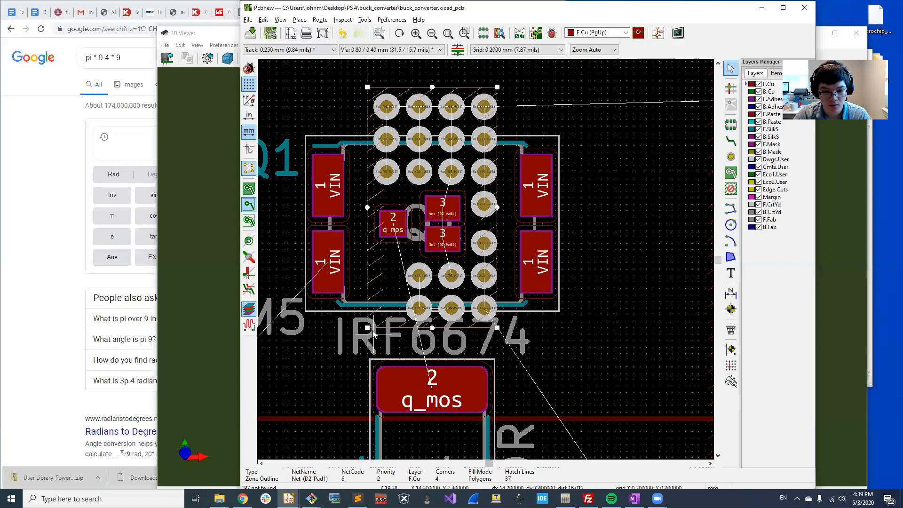
{"action": "scroll", "coordinate": [462, 197], "scroll_direction": "down", "scroll_amount": 1}
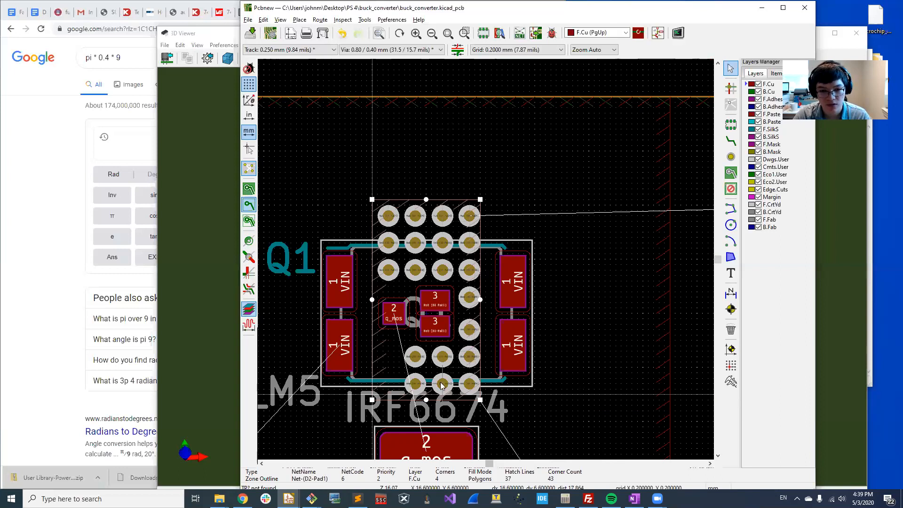
Switch to the browser and calculate pi * 0.4 * 21 with the Google calculator
{"action": "left_click", "coordinate": [127, 147]}
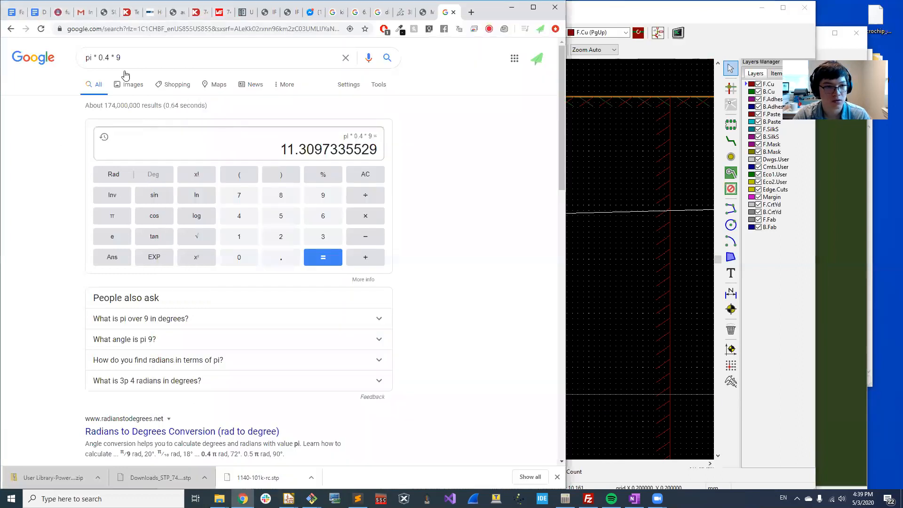
{"action": "left_click", "coordinate": [137, 56]}
{"action": "key", "text": "BackSpace"}
{"action": "type", "text": "21"}
{"action": "key", "text": "Return"}
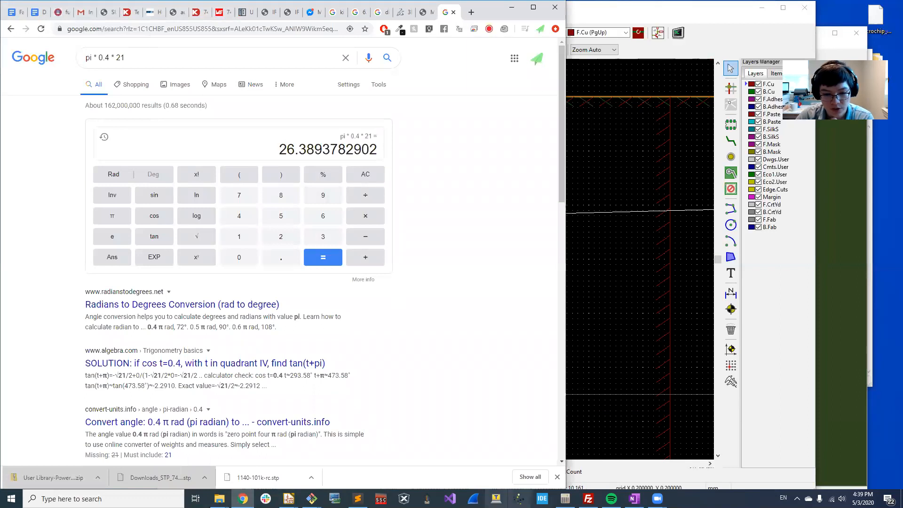
Return to the PCB editor and route a front-copper q_mos track from Q1's pad 2 down to R1's pad 2
{"action": "mouse_move", "coordinate": [288, 499]}
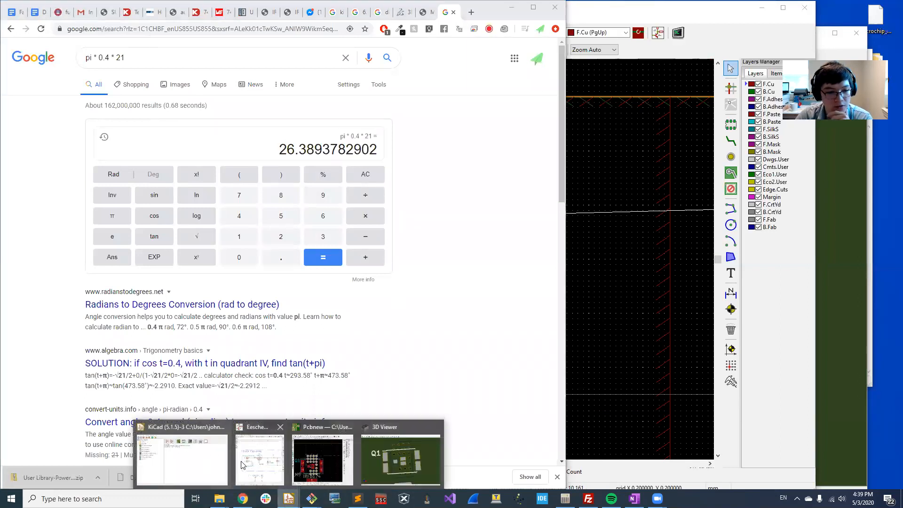
{"action": "mouse_move", "coordinate": [189, 462]}
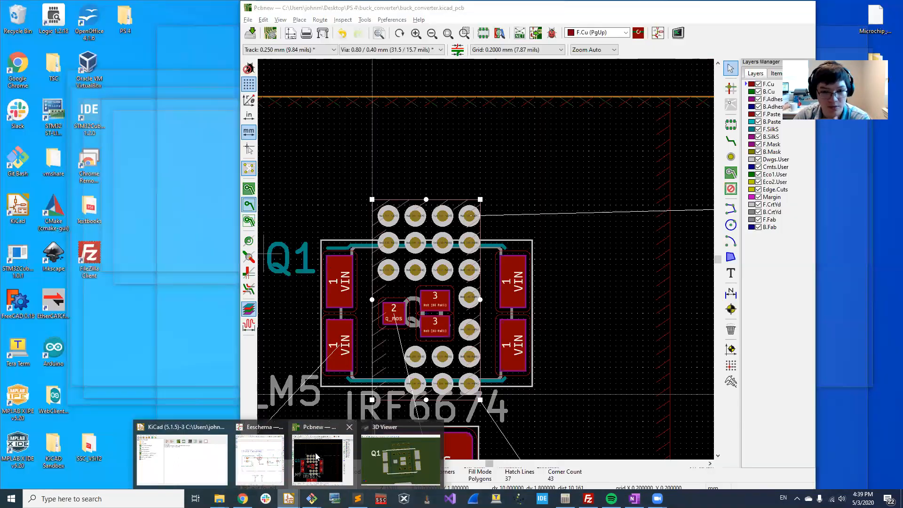
{"action": "left_click", "coordinate": [323, 459]}
{"action": "scroll", "coordinate": [556, 173], "scroll_direction": "down", "scroll_amount": 5}
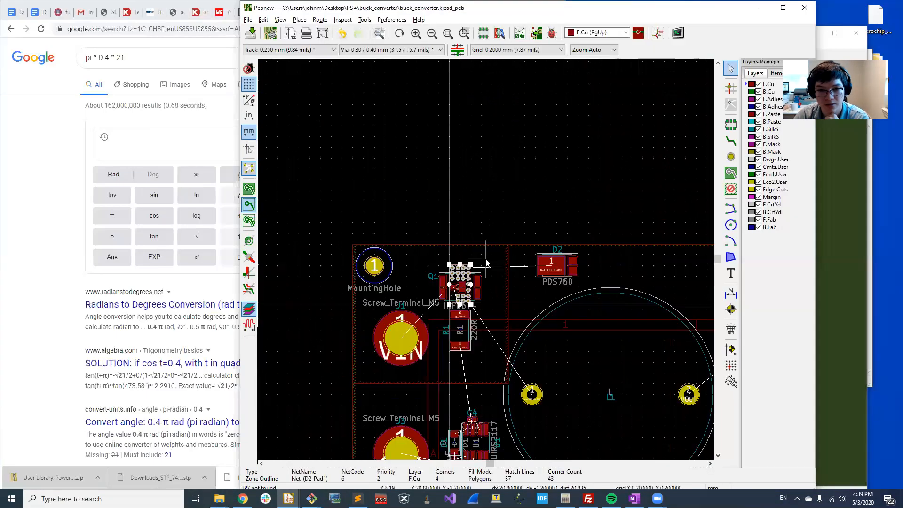
{"action": "scroll", "coordinate": [481, 268], "scroll_direction": "up", "scroll_amount": 6}
{"action": "scroll", "coordinate": [484, 275], "scroll_direction": "down", "scroll_amount": 3}
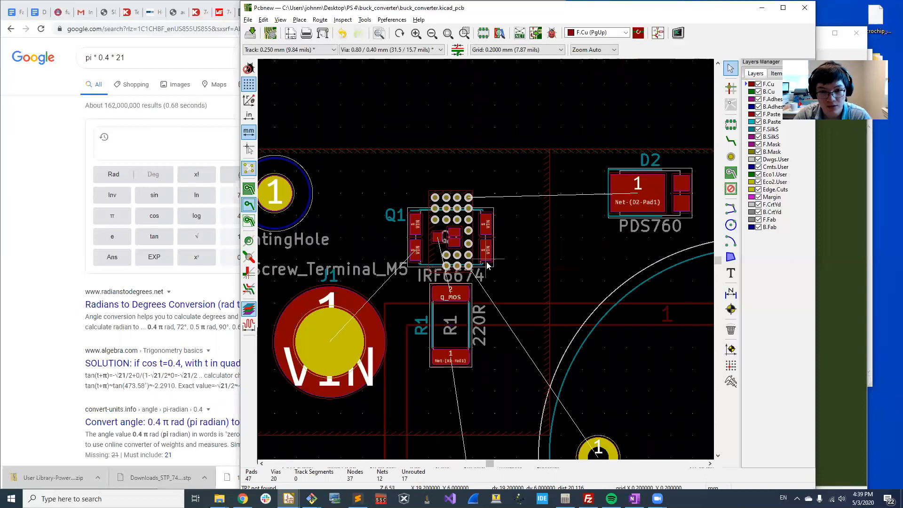
{"action": "scroll", "coordinate": [483, 275], "scroll_direction": "up", "scroll_amount": 7}
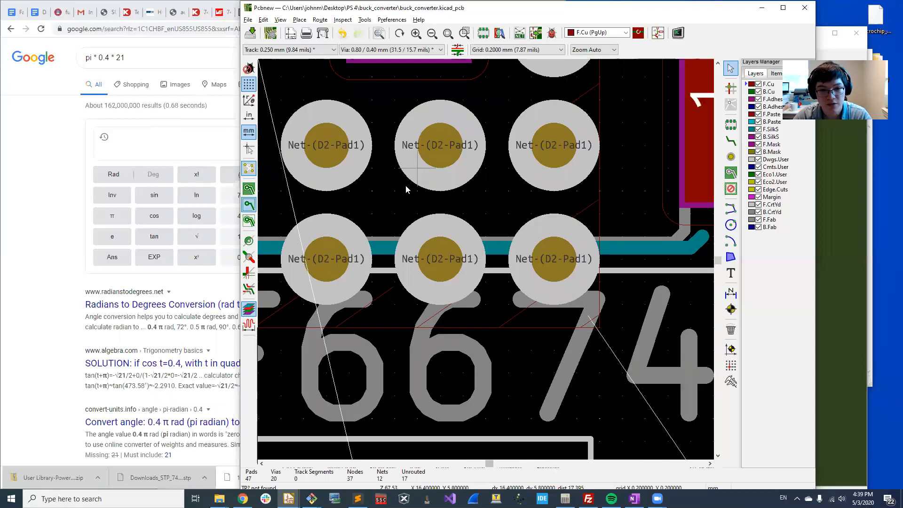
{"action": "scroll", "coordinate": [485, 275], "scroll_direction": "down", "scroll_amount": 4}
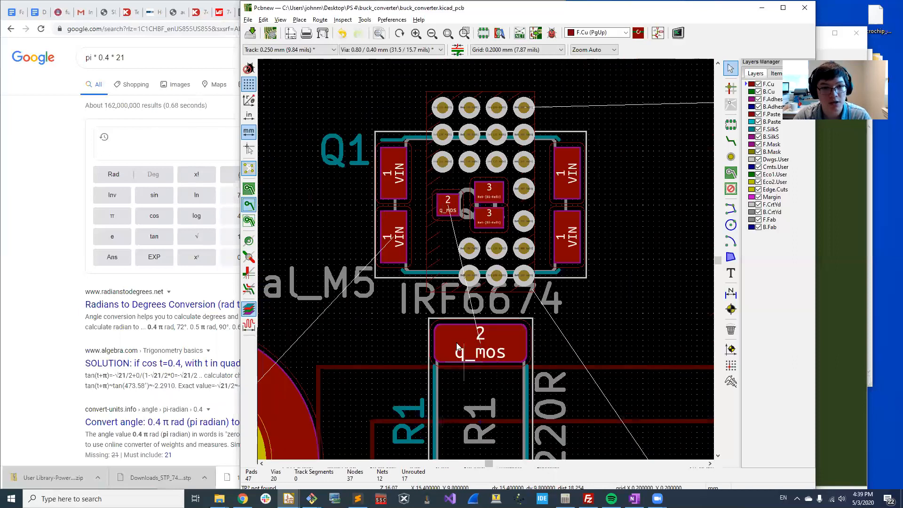
{"action": "key", "text": "x"}
{"action": "left_click", "coordinate": [447, 202]}
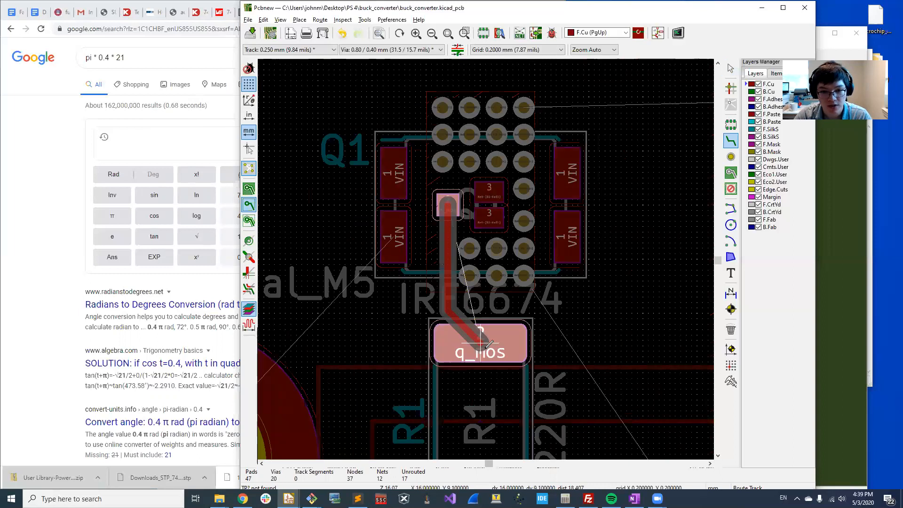
{"action": "left_click", "coordinate": [488, 345]}
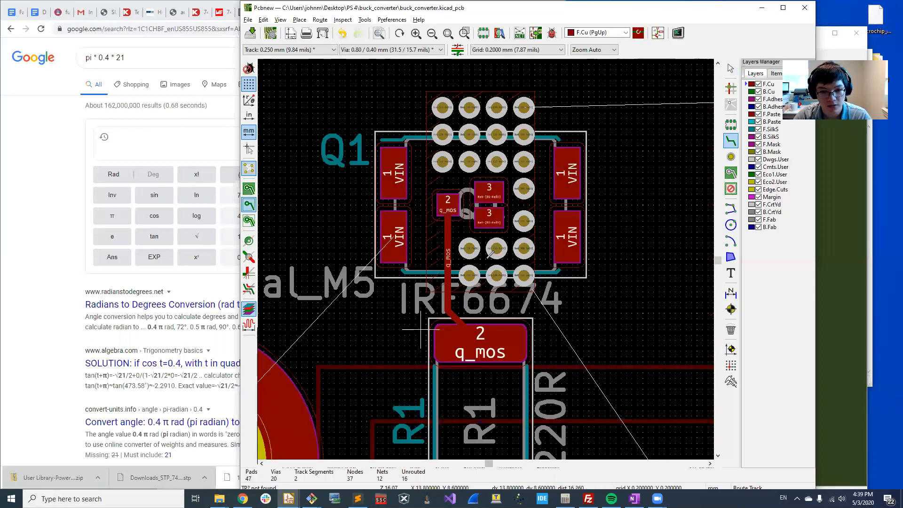
{"action": "scroll", "coordinate": [421, 330], "scroll_direction": "down", "scroll_amount": 5}
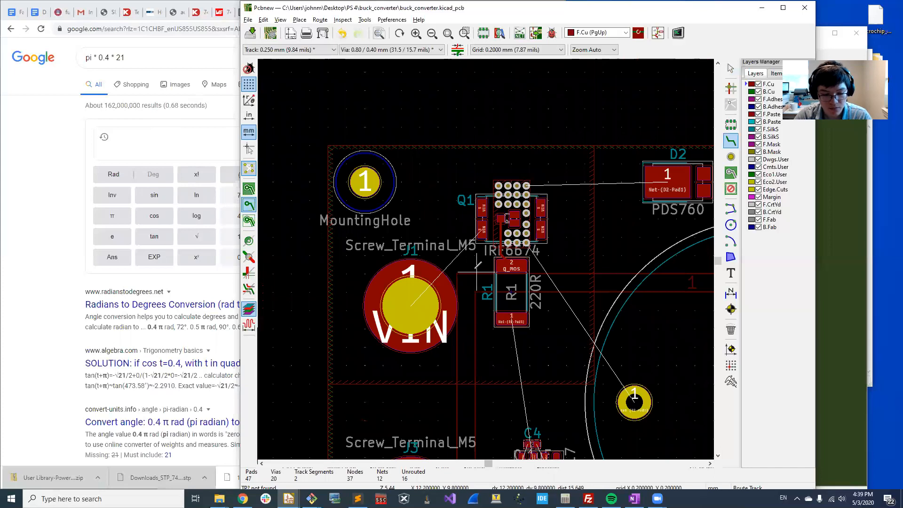
{"action": "key", "text": "Escape"}
Move the 10 mm SMD pad 1 of the screw terminal footprint up and away from the hole, to about X -4.05, Y -10.8 mm
{"action": "scroll", "coordinate": [480, 266], "scroll_direction": "up", "scroll_amount": 3}
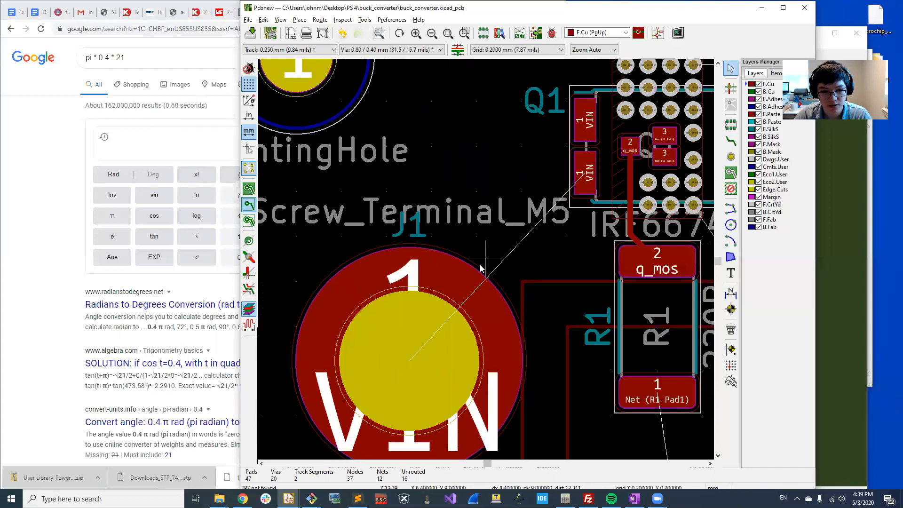
{"action": "left_click", "coordinate": [479, 269]}
{"action": "scroll", "coordinate": [479, 269], "scroll_direction": "down", "scroll_amount": 3}
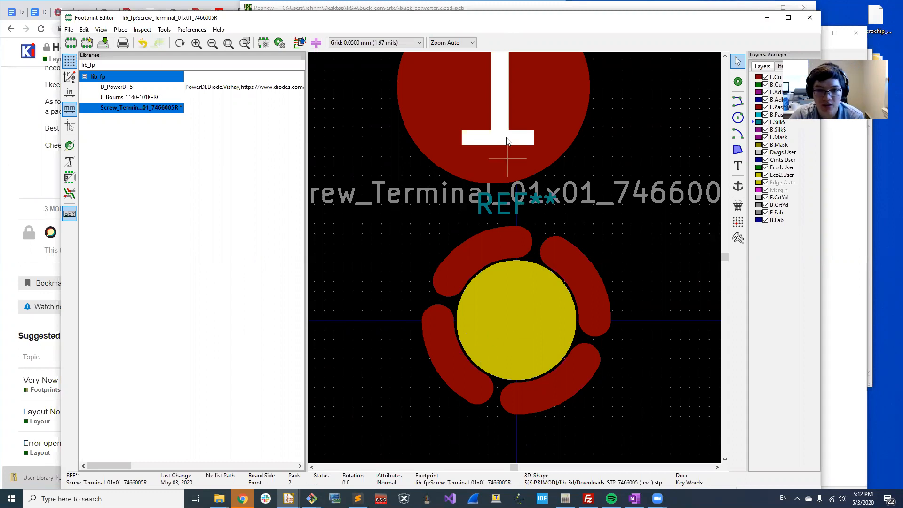
{"action": "left_click_drag", "start_coordinate": [514, 103], "coordinate": [438, 113]}
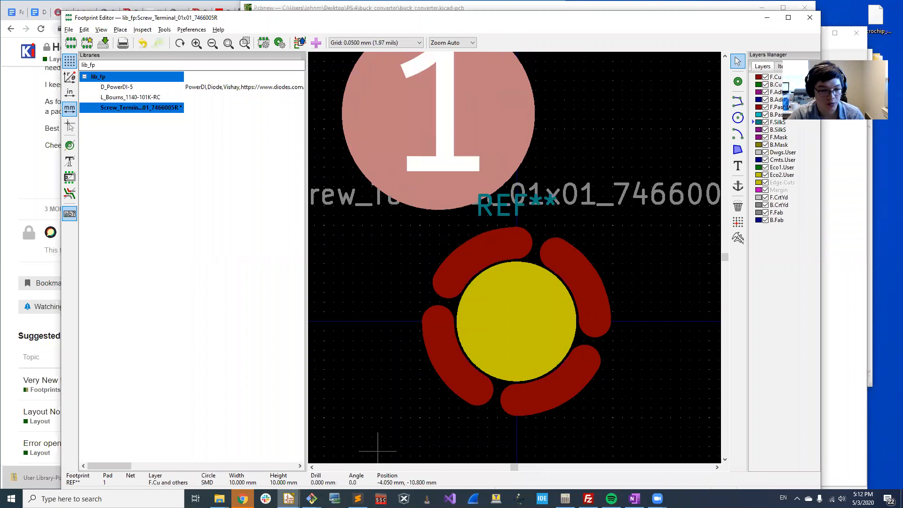
Switch to the PCB editor and flip screw terminal J1 to the front side of the board
{"action": "mouse_move", "coordinate": [289, 498]}
{"action": "left_click", "coordinate": [278, 454]}
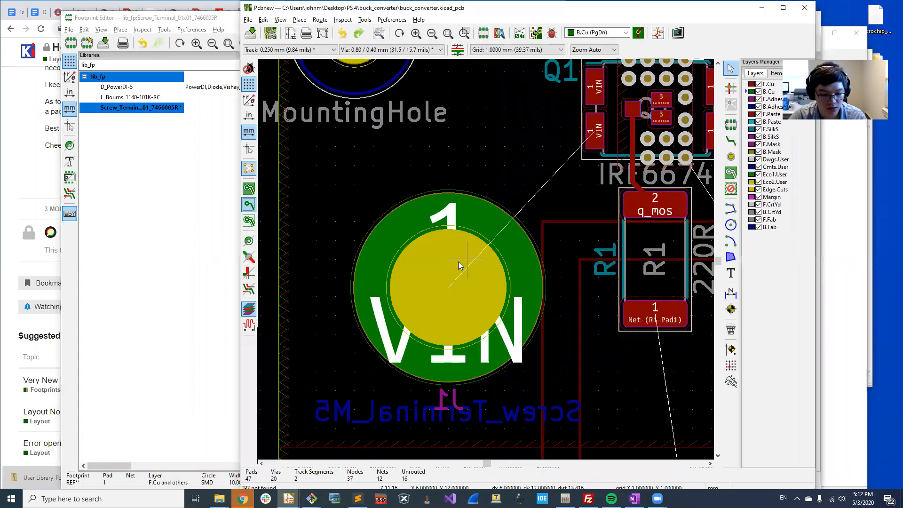
{"action": "key", "text": "f"}
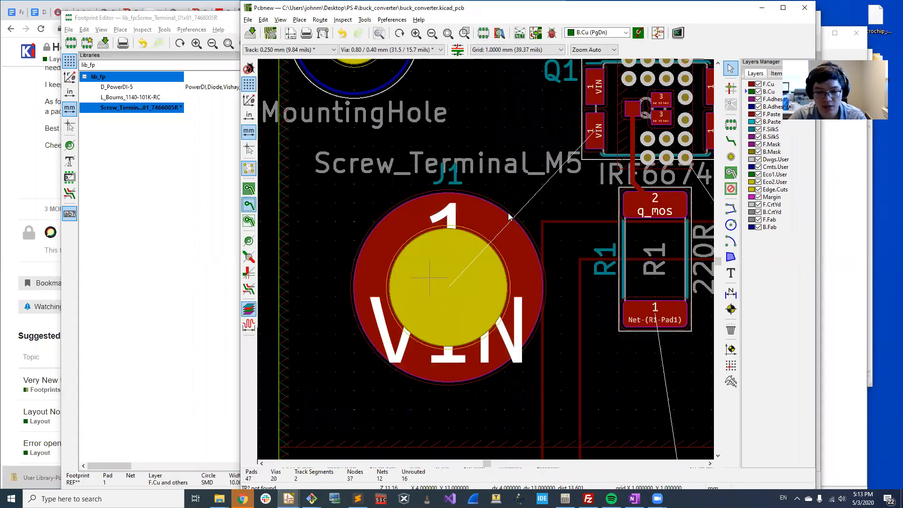
Try twice to route a front-copper VIN track from Q1's pad 1 nearest J1 to J1's pad, undoing each attempt
{"action": "key", "text": "x"}
{"action": "left_click", "coordinate": [597, 132]}
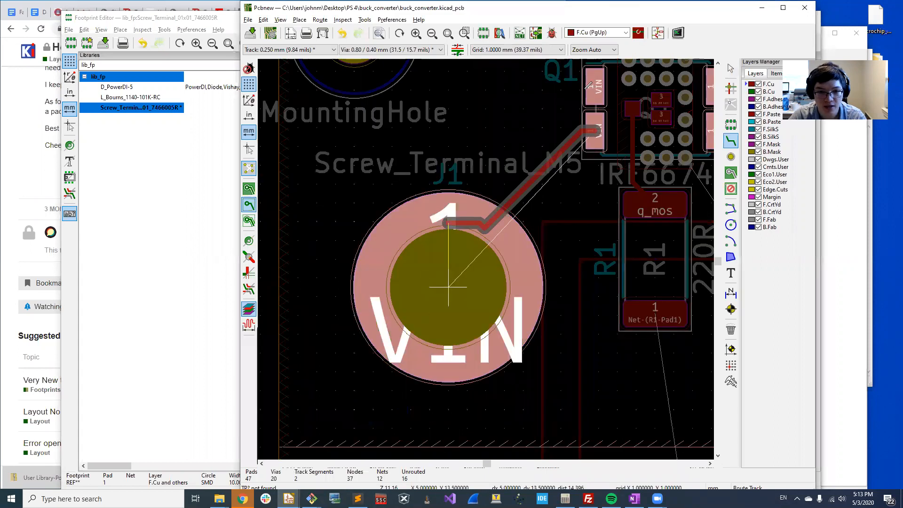
{"action": "left_click", "coordinate": [461, 212]}
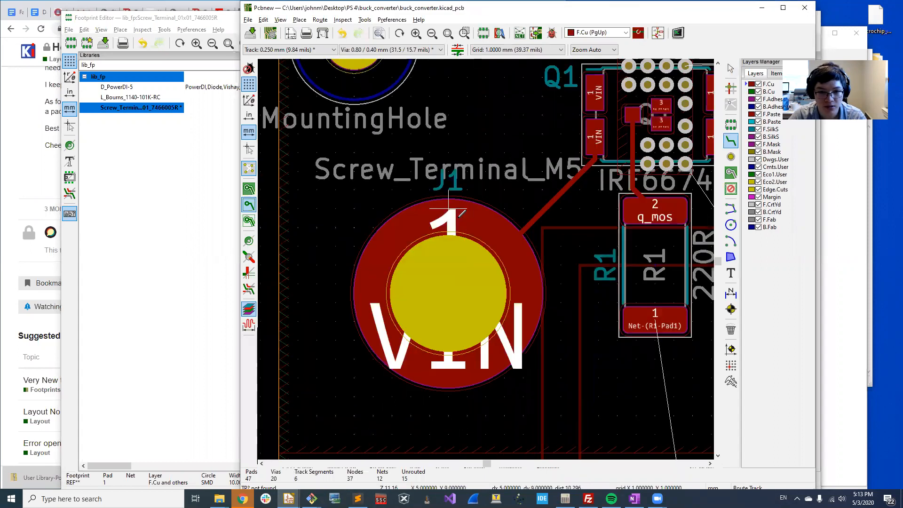
{"action": "key", "text": "ctrl+z"}
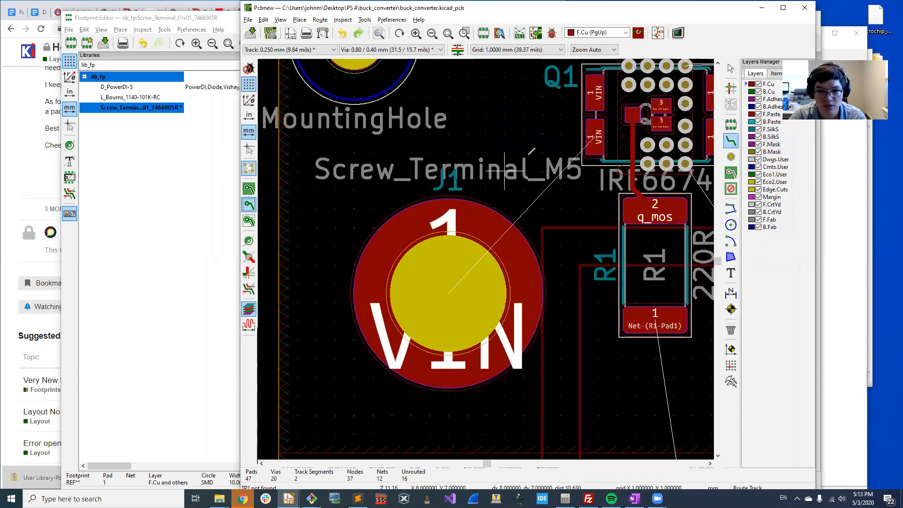
{"action": "left_click", "coordinate": [596, 137]}
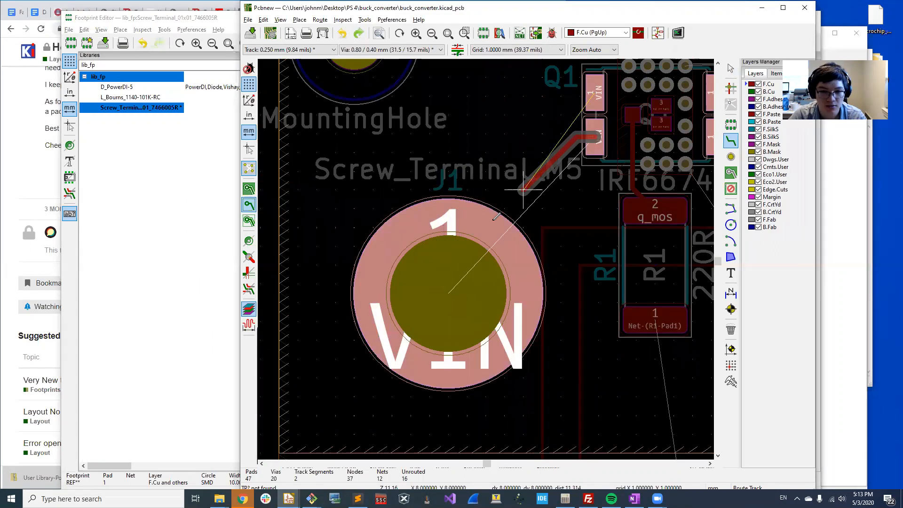
{"action": "left_click", "coordinate": [477, 215]}
{"action": "key", "text": "Escape"}
{"action": "key", "text": "ctrl+z"}
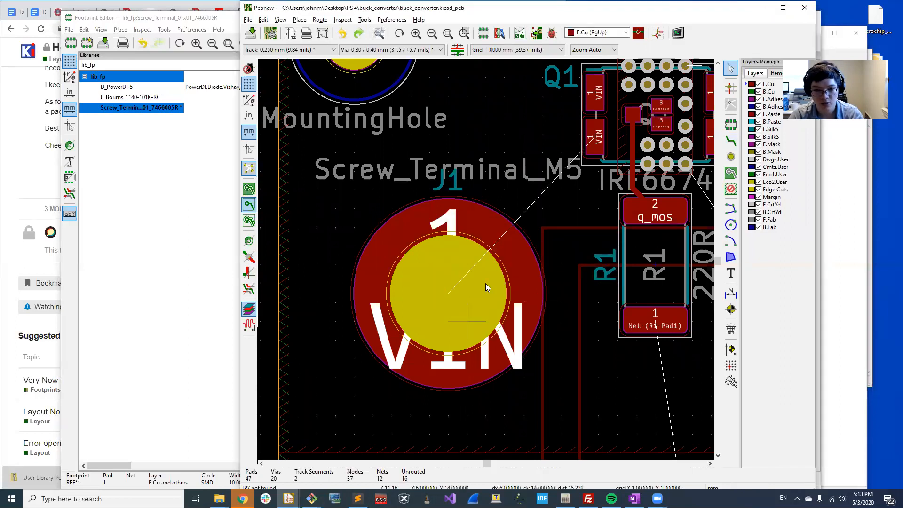
Open the 3D view of the board, examine the copper around screw terminal J1, and return to the PCB editor
{"action": "key", "text": "alt+3"}
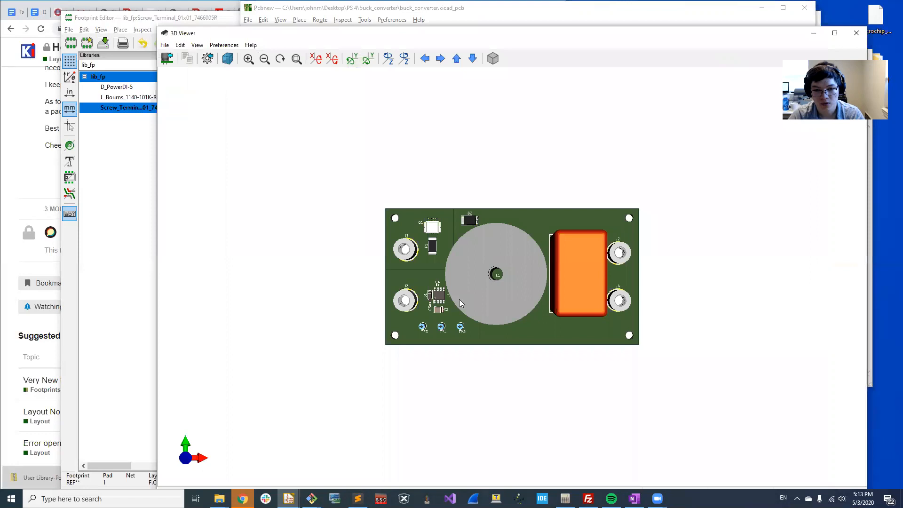
{"action": "scroll", "coordinate": [459, 299], "scroll_direction": "up", "scroll_amount": 5}
{"action": "scroll", "coordinate": [435, 259], "scroll_direction": "up", "scroll_amount": 6}
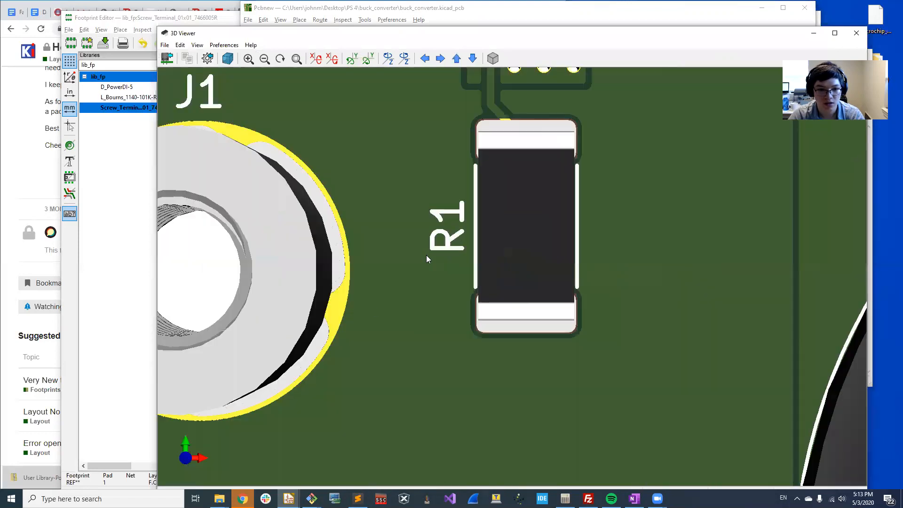
{"action": "scroll", "coordinate": [335, 300], "scroll_direction": "down", "scroll_amount": 3}
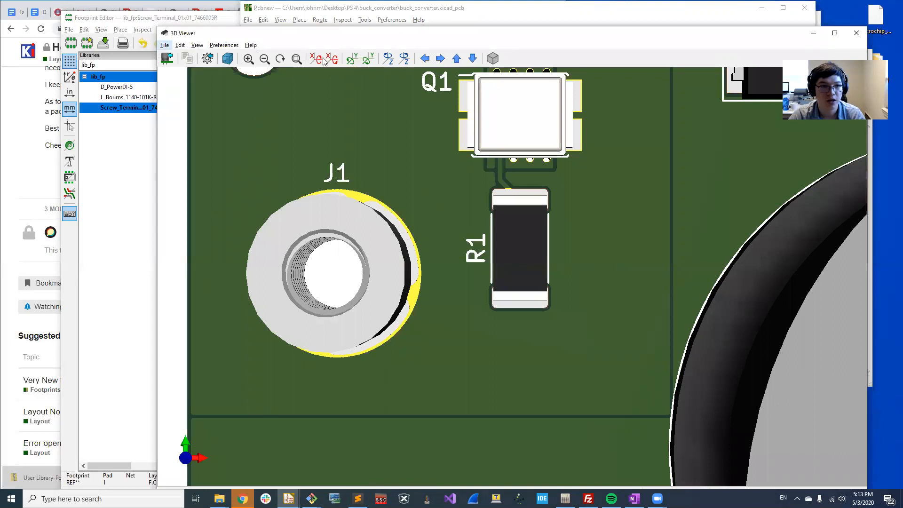
{"action": "left_click", "coordinate": [687, 12]}
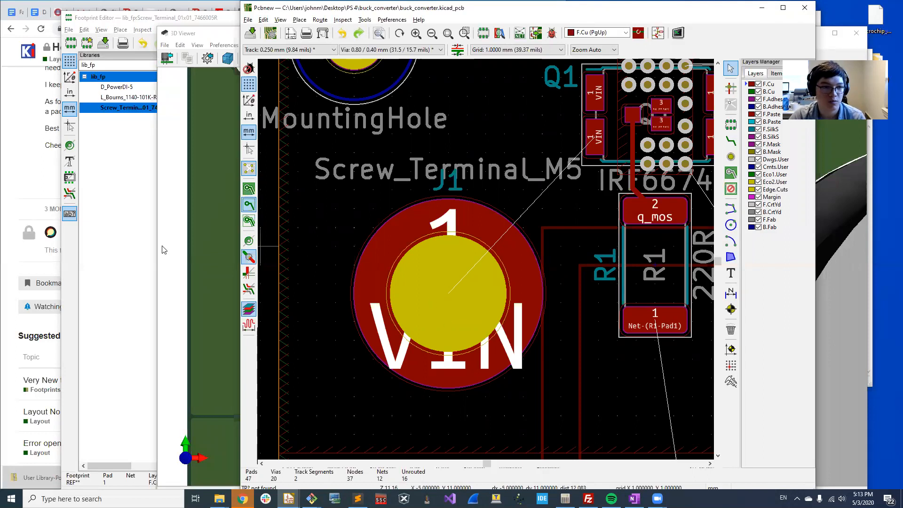
Switch to the browser, review the KiCad forum thread on modelling a pad with an overlapping hole cutout, and close it
{"action": "left_click", "coordinate": [53, 271]}
{"action": "scroll", "coordinate": [78, 276], "scroll_direction": "up", "scroll_amount": 20}
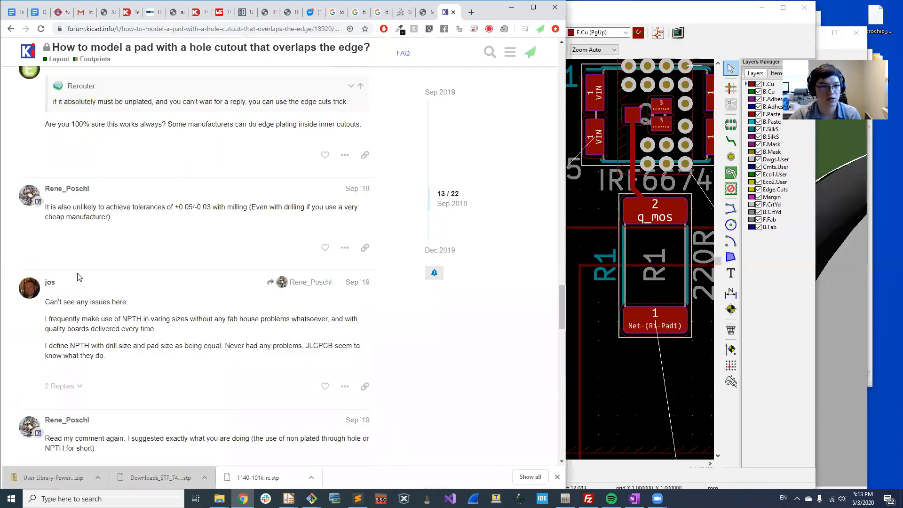
{"action": "scroll", "coordinate": [85, 263], "scroll_direction": "up", "scroll_amount": 5}
{"action": "scroll", "coordinate": [94, 211], "scroll_direction": "down", "scroll_amount": 9}
{"action": "scroll", "coordinate": [110, 127], "scroll_direction": "up", "scroll_amount": 7}
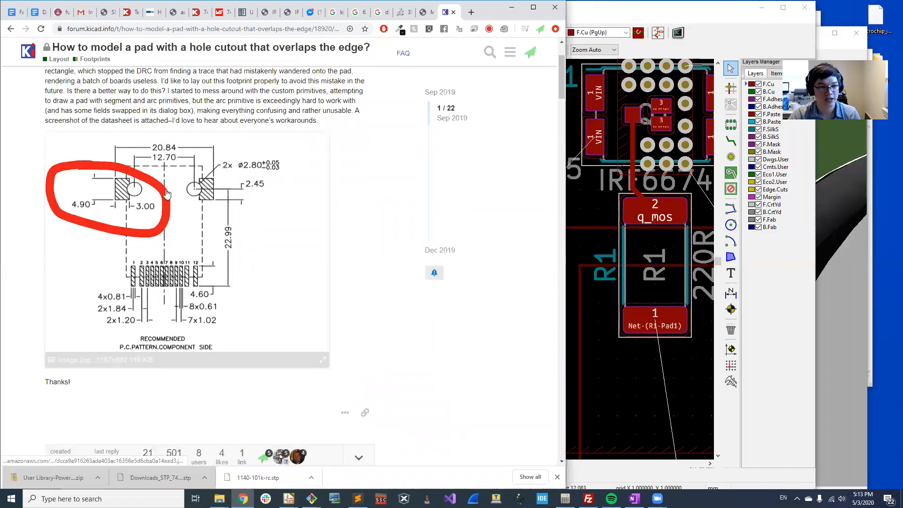
{"action": "scroll", "coordinate": [191, 345], "scroll_direction": "down", "scroll_amount": 10}
{"action": "scroll", "coordinate": [192, 345], "scroll_direction": "down", "scroll_amount": 10}
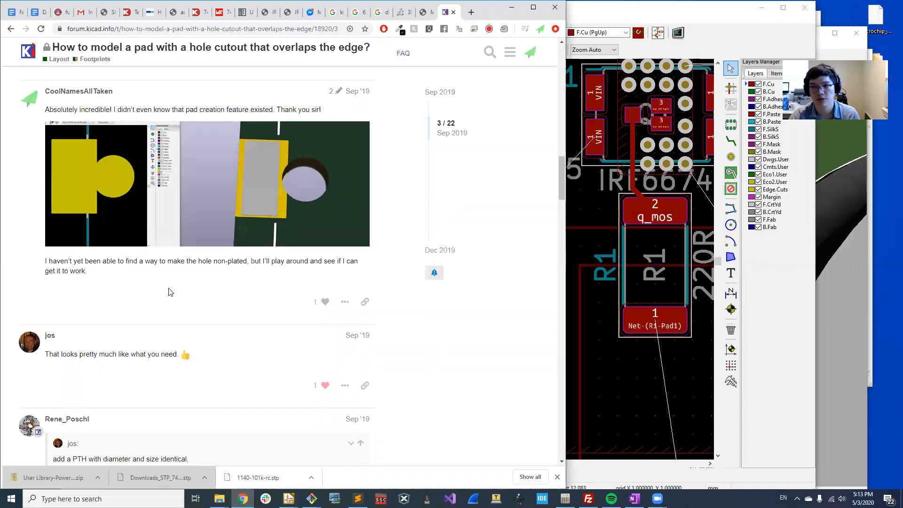
{"action": "scroll", "coordinate": [170, 292], "scroll_direction": "up", "scroll_amount": 18}
{"action": "scroll", "coordinate": [204, 300], "scroll_direction": "down", "scroll_amount": 2}
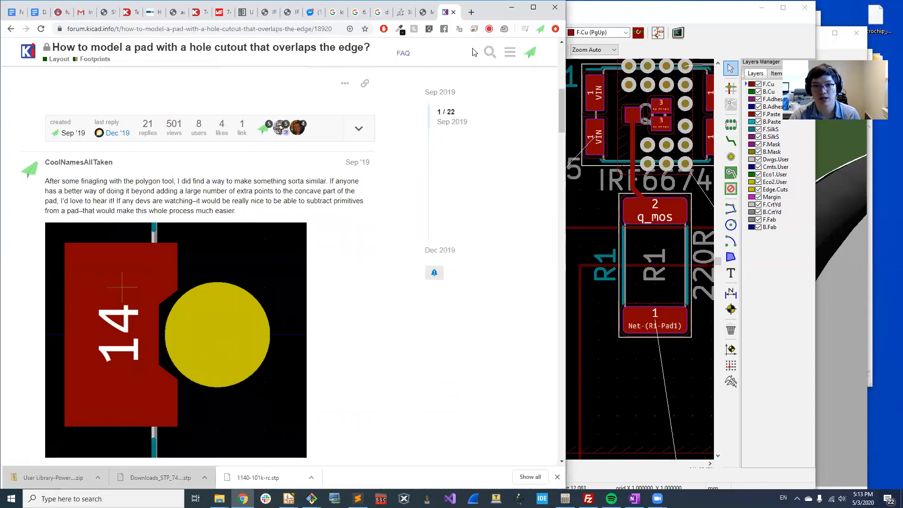
{"action": "key", "text": "ctrl+w"}
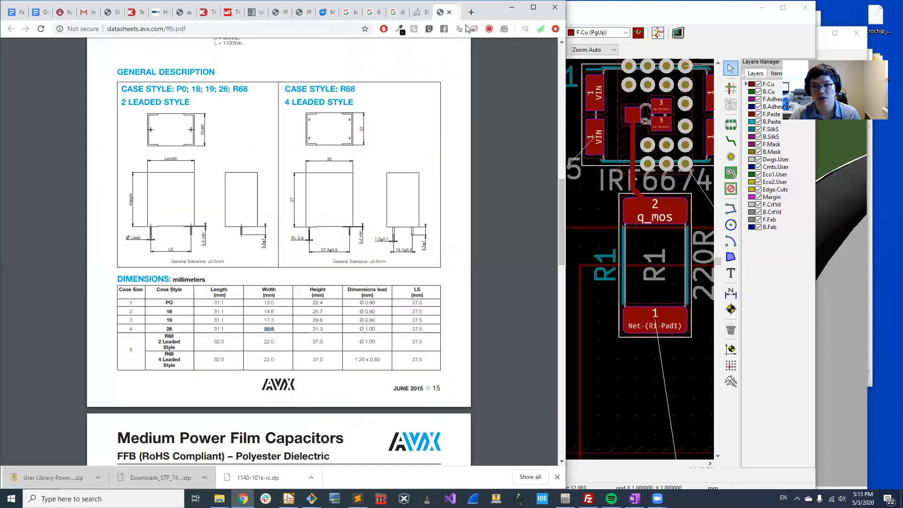
Switch to the Footprint Editor showing the Screw_Terminal_01x01_7466005R footprint
{"action": "key", "text": "alt+Tab"}
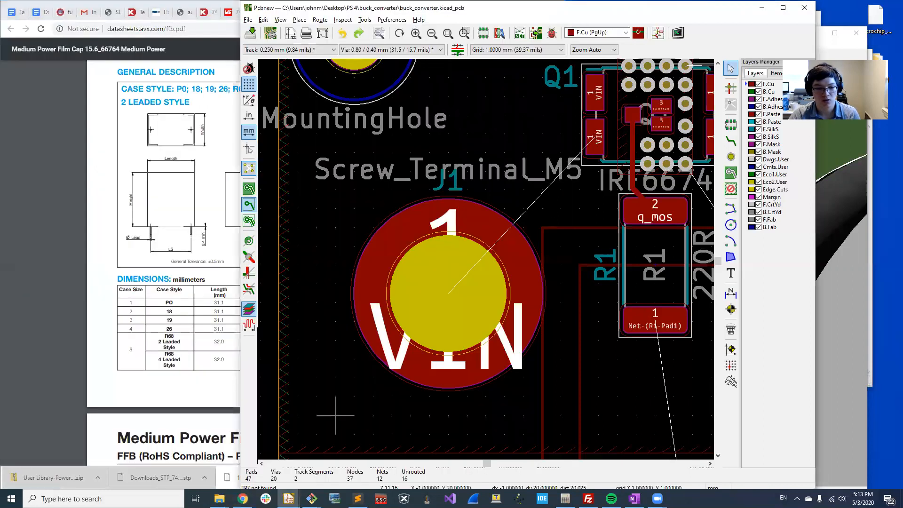
{"action": "left_click", "coordinate": [290, 499]}
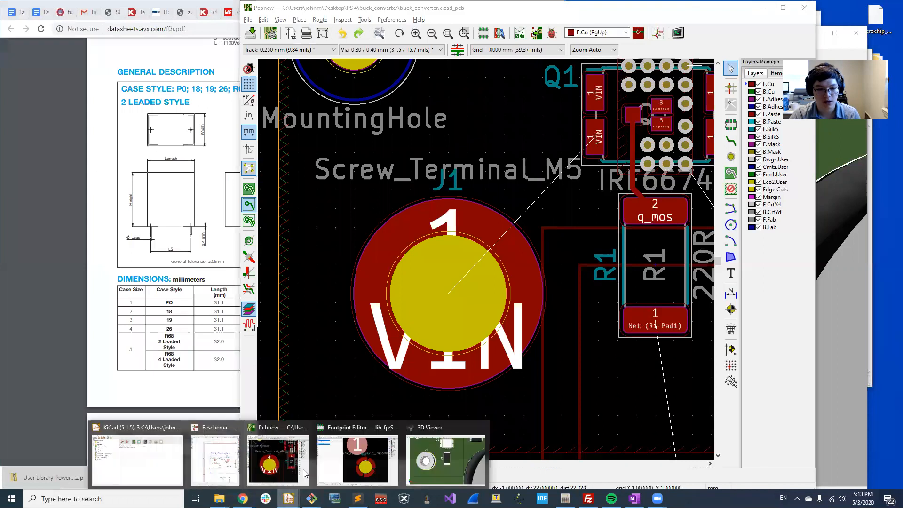
{"action": "left_click", "coordinate": [356, 453]}
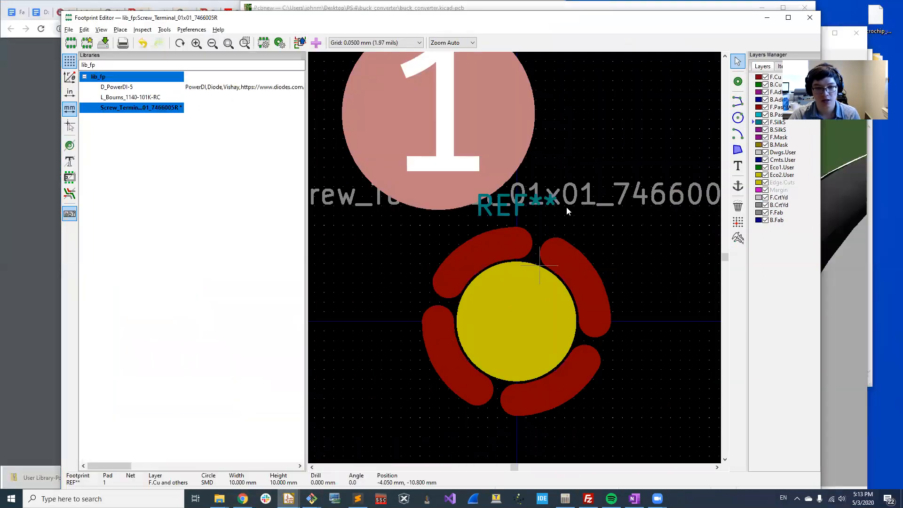
{"action": "scroll", "coordinate": [566, 207], "scroll_direction": "down", "scroll_amount": 3}
{"action": "scroll", "coordinate": [515, 257], "scroll_direction": "up", "scroll_amount": 1}
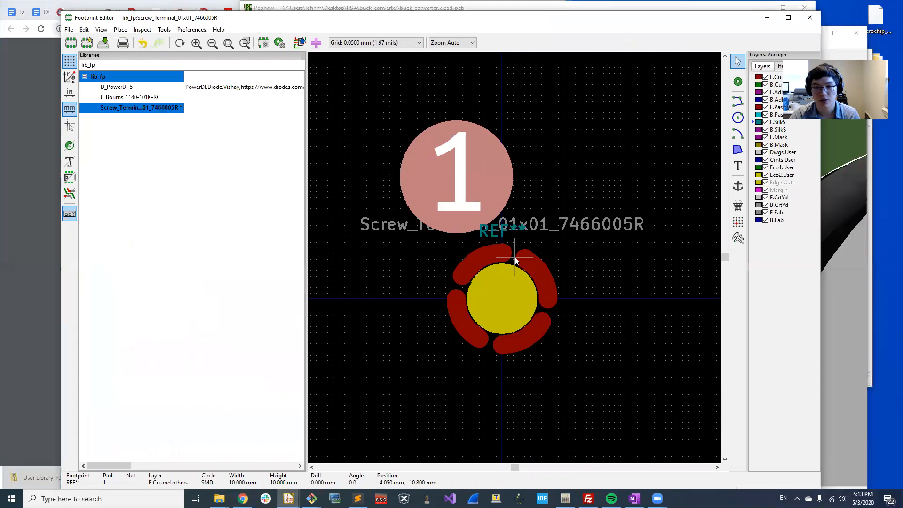
Copy the large circular 10 mm pad 1 and paste the duplicate beside it, at about X 11.8, Y -12.55 mm
{"action": "left_click", "coordinate": [585, 155]}
{"action": "left_click", "coordinate": [489, 179]}
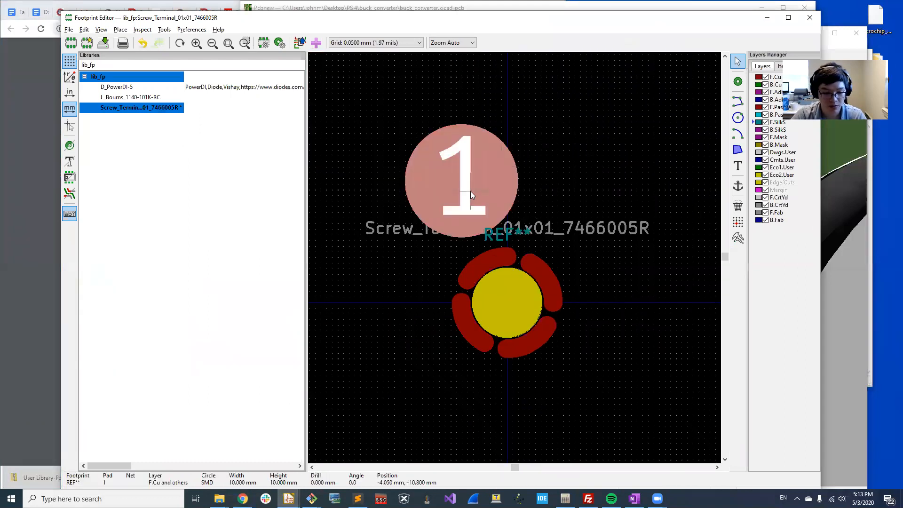
{"action": "key", "text": "ctrl+c"}
{"action": "left_click", "coordinate": [466, 176]}
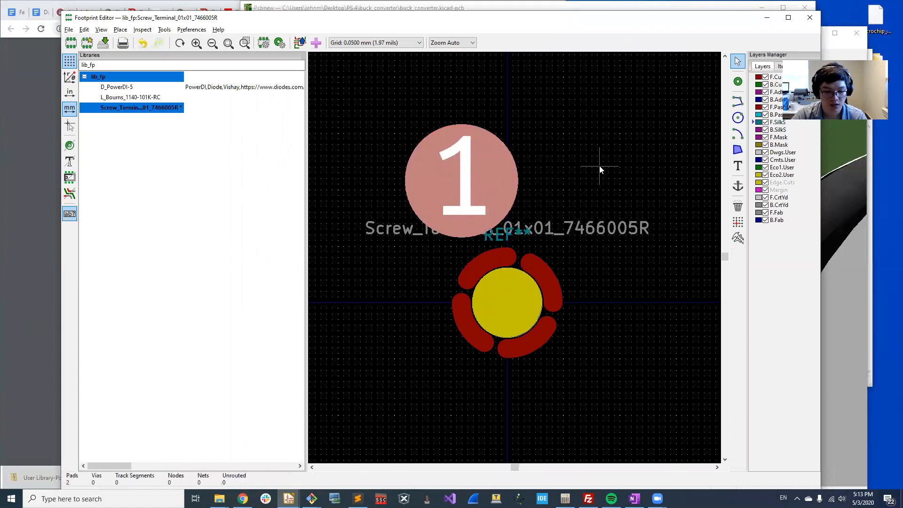
{"action": "key", "text": "ctrl+v"}
{"action": "left_click", "coordinate": [645, 157]}
{"action": "left_click", "coordinate": [592, 173]}
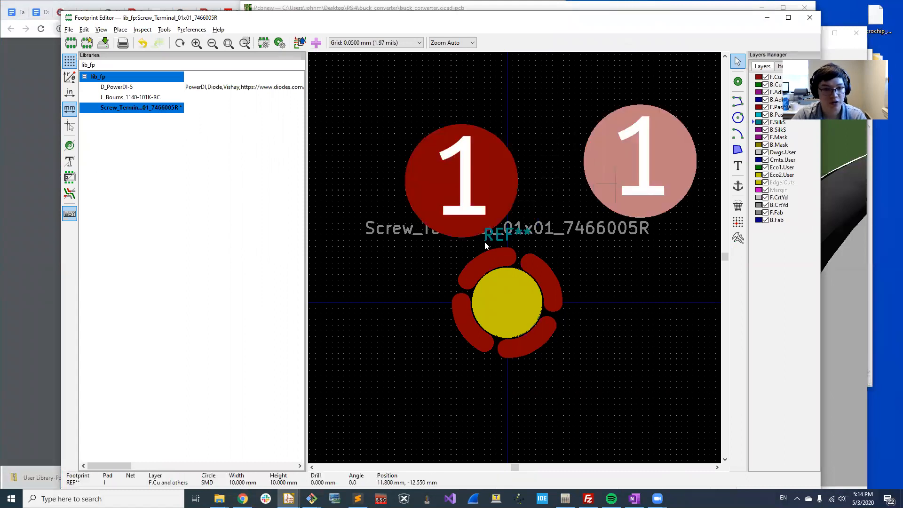
Set the size of the duplicated circular pad to 1 mm
{"action": "key", "text": "e"}
{"action": "key", "text": "Tab"}
{"action": "key", "text": "Tab"}
{"action": "type", "text": "1"}
{"action": "key", "text": "Return"}
Move the 1 mm pad onto the rounded end of the arc above the hole, at about X 0.05, Y -4.1 mm
{"action": "key", "text": "m"}
{"action": "scroll", "coordinate": [514, 257], "scroll_direction": "up", "scroll_amount": 4}
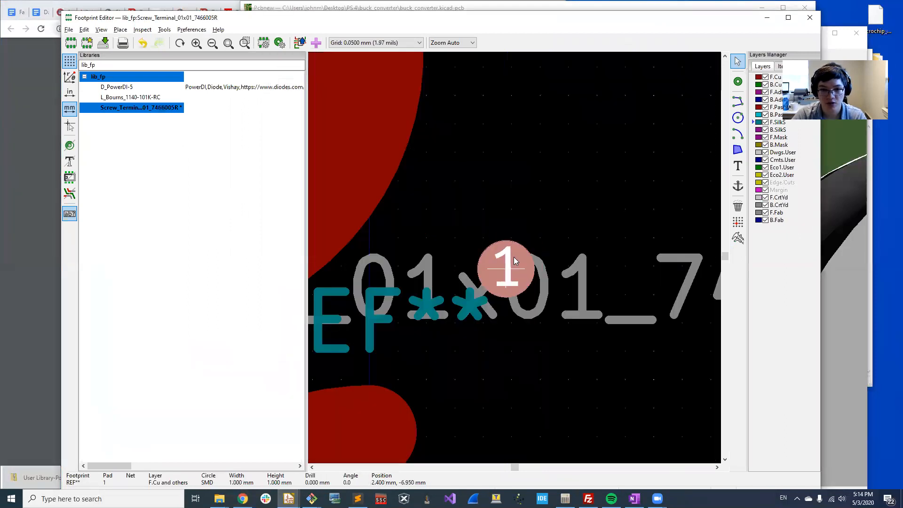
{"action": "scroll", "coordinate": [513, 256], "scroll_direction": "down", "scroll_amount": 3}
{"action": "left_click", "coordinate": [511, 230]}
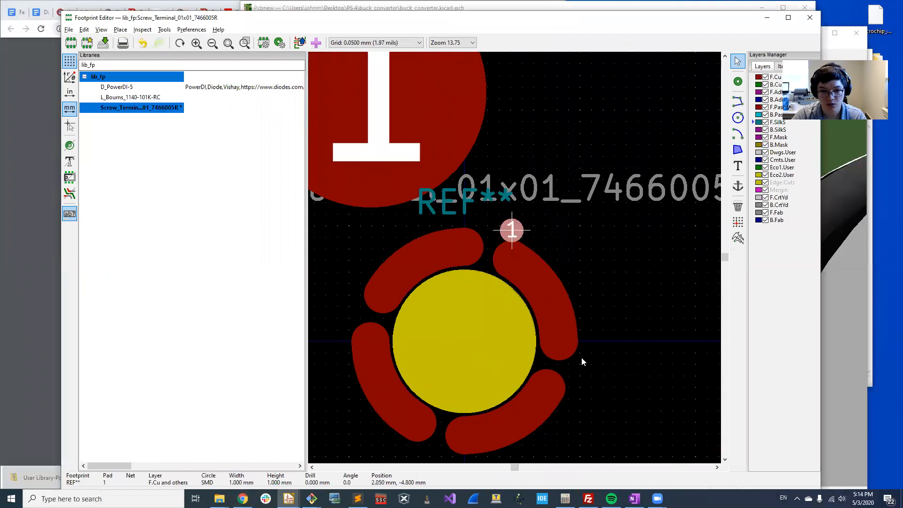
{"action": "scroll", "coordinate": [466, 213], "scroll_direction": "up", "scroll_amount": 3}
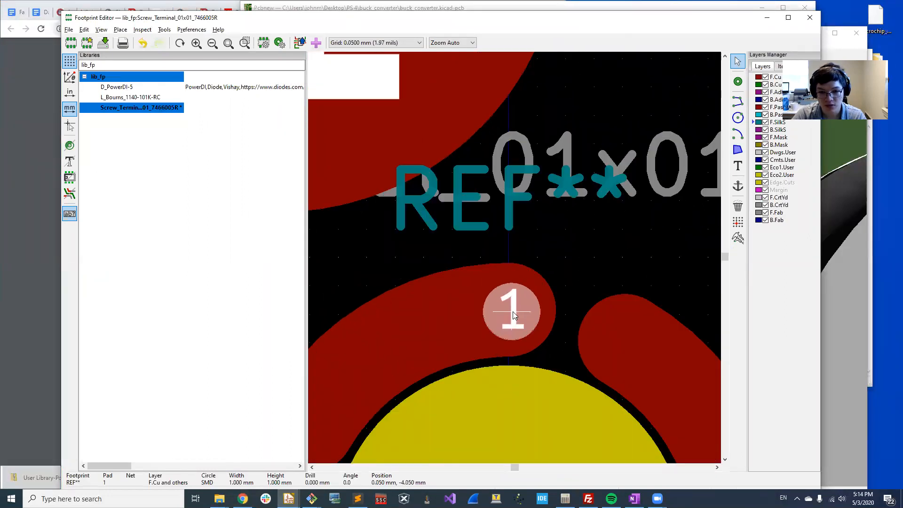
{"action": "left_click", "coordinate": [513, 310]}
Set the 1 mm pad's position to X 0 mm and Y -4 mm
{"action": "scroll", "coordinate": [560, 310], "scroll_direction": "down", "scroll_amount": 1}
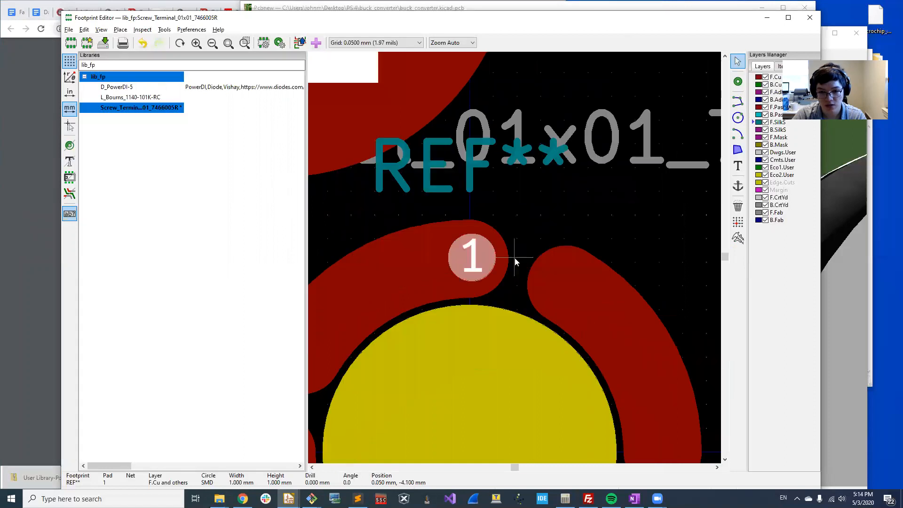
{"action": "scroll", "coordinate": [515, 257], "scroll_direction": "down", "scroll_amount": 1}
{"action": "scroll", "coordinate": [514, 260], "scroll_direction": "down", "scroll_amount": 1}
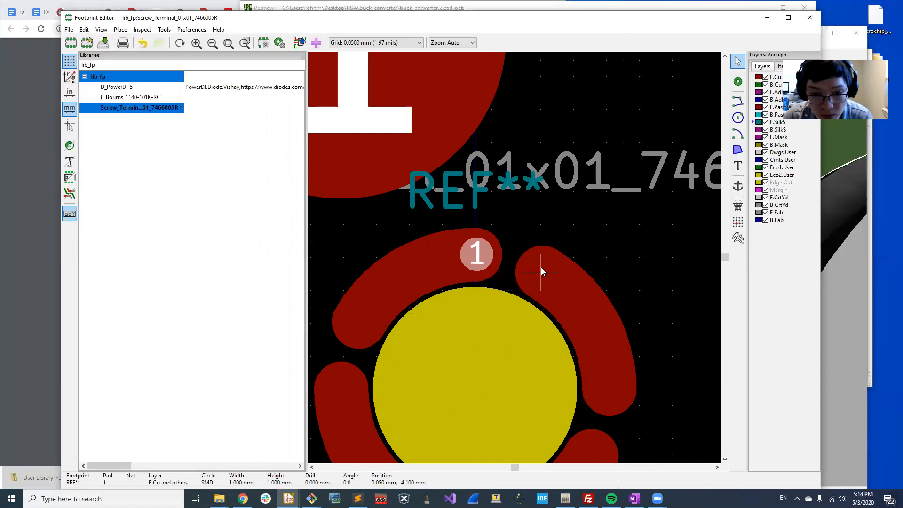
{"action": "scroll", "coordinate": [475, 263], "scroll_direction": "up", "scroll_amount": 1}
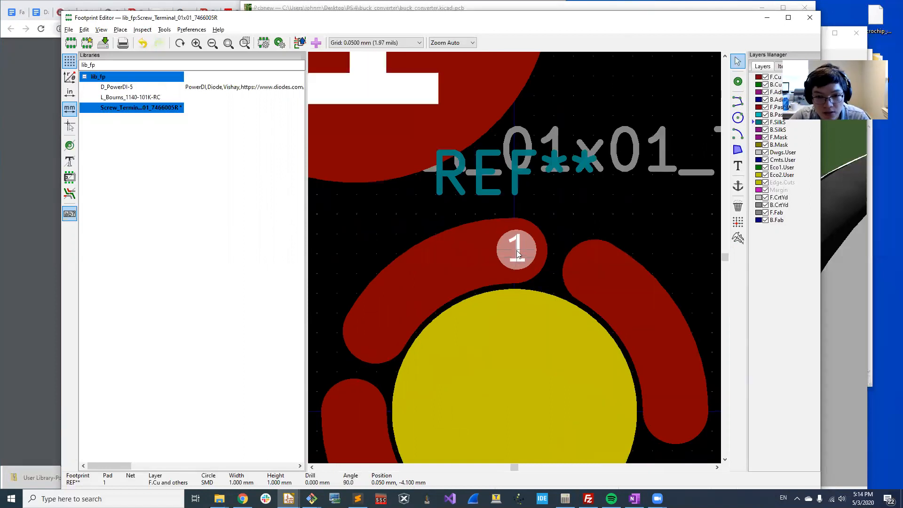
{"action": "double_click", "coordinate": [516, 253]}
{"action": "double_click", "coordinate": [340, 166]}
{"action": "type", "text": "0"}
{"action": "key", "text": "Tab"}
{"action": "type", "text": "-4"}
{"action": "key", "text": "Return"}
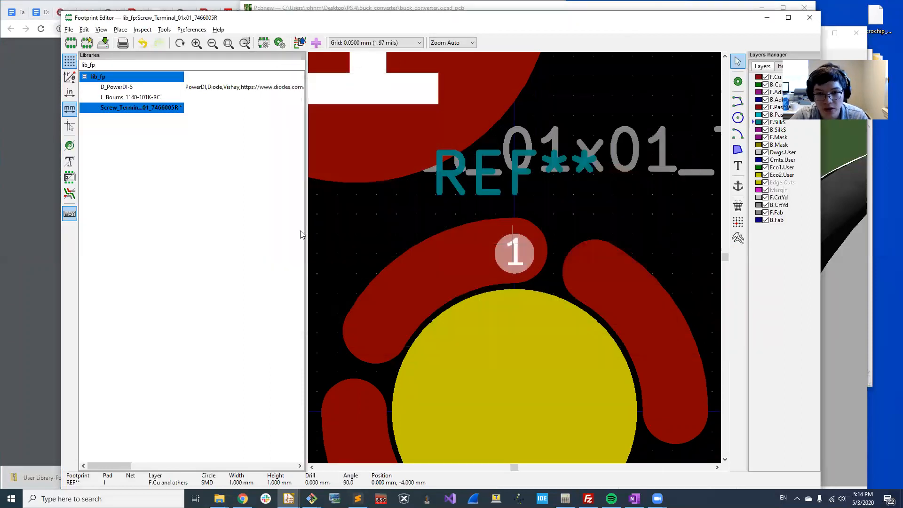
Fine-tune the 1 mm pad's Y position within the arc end, trying -4.2 mm and settling on -4.1 mm
{"action": "double_click", "coordinate": [520, 254]}
{"action": "left_click", "coordinate": [349, 180]}
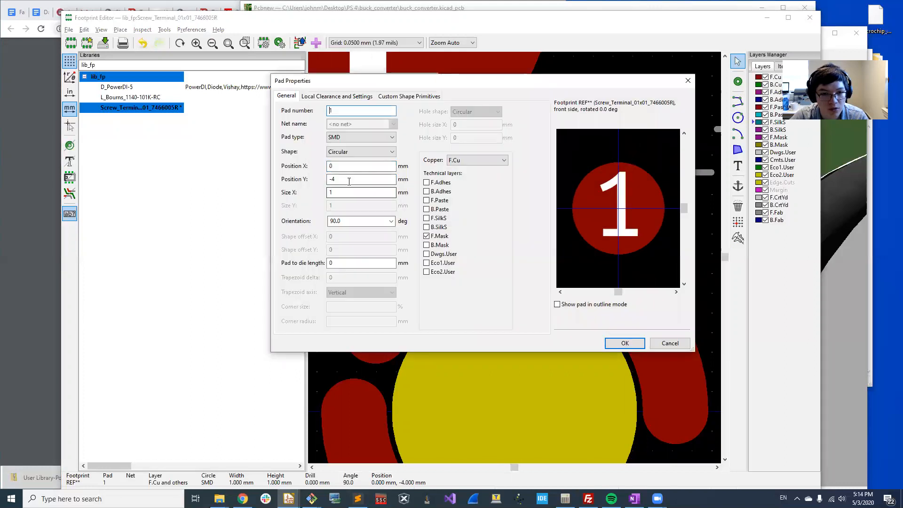
{"action": "type", "text": ".2"}
{"action": "key", "text": "Return"}
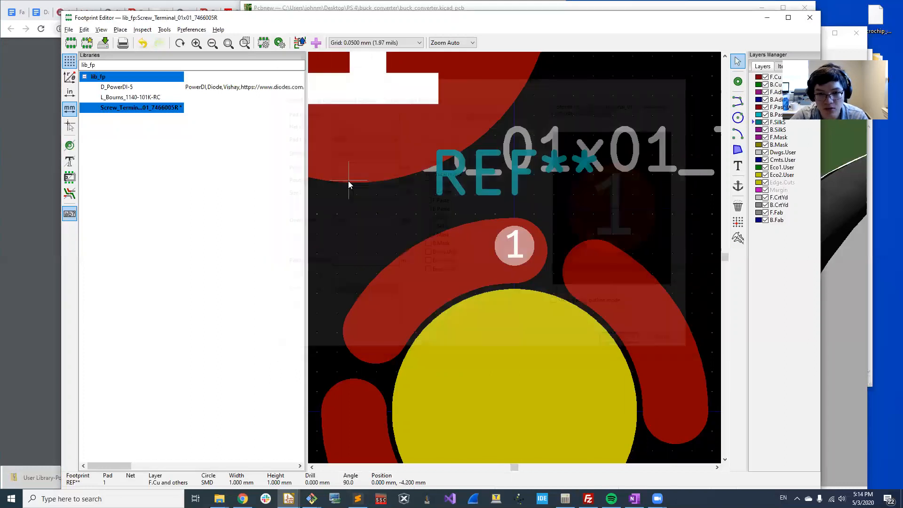
{"action": "key", "text": "e"}
{"action": "left_click", "coordinate": [352, 179]}
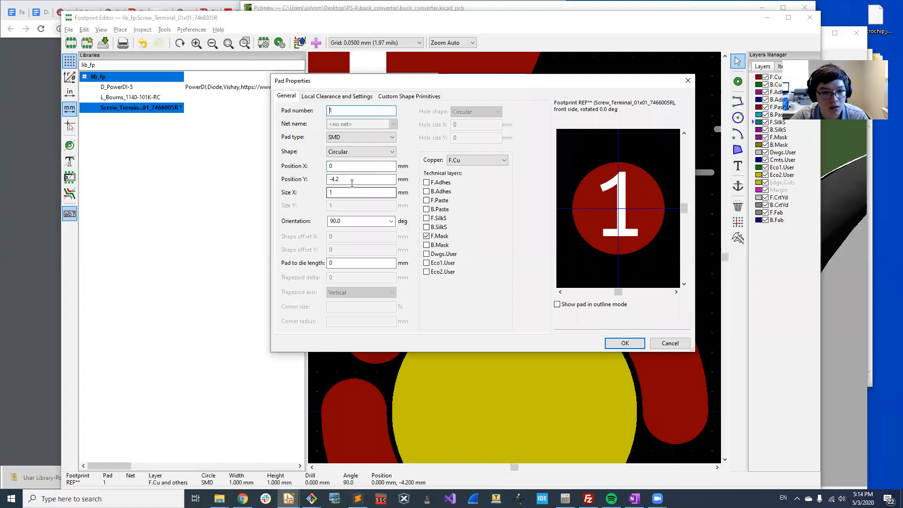
{"action": "key", "text": "BackSpace"}
{"action": "type", "text": "1"}
{"action": "key", "text": "Return"}
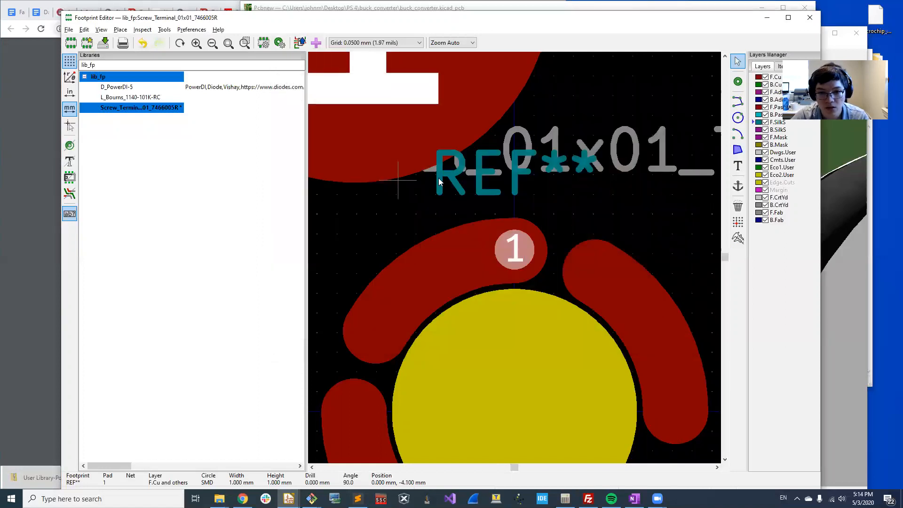
Try a circular array of the 1 mm pad centred on 0, 0 with 90° spacing and a count of 4, and undo it
{"action": "middle_click_drag", "start_coordinate": [572, 215], "coordinate": [590, 173]}
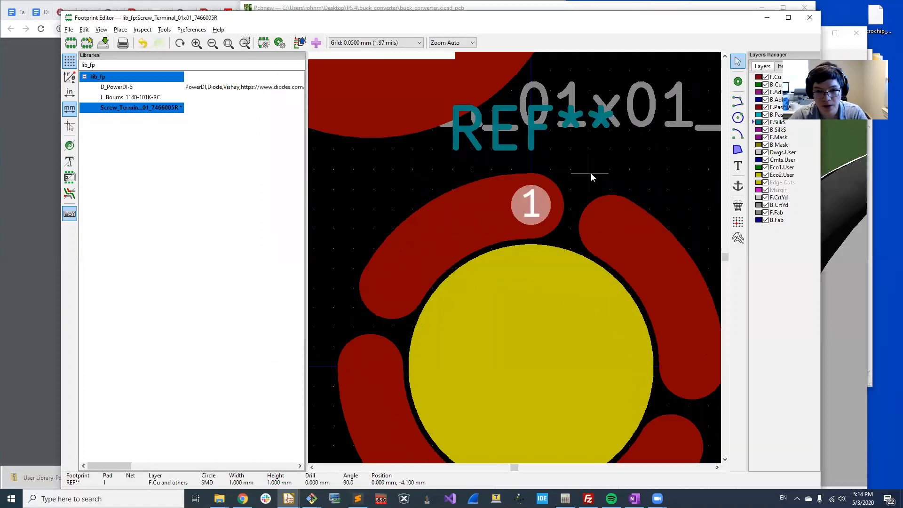
{"action": "right_click", "coordinate": [531, 210]}
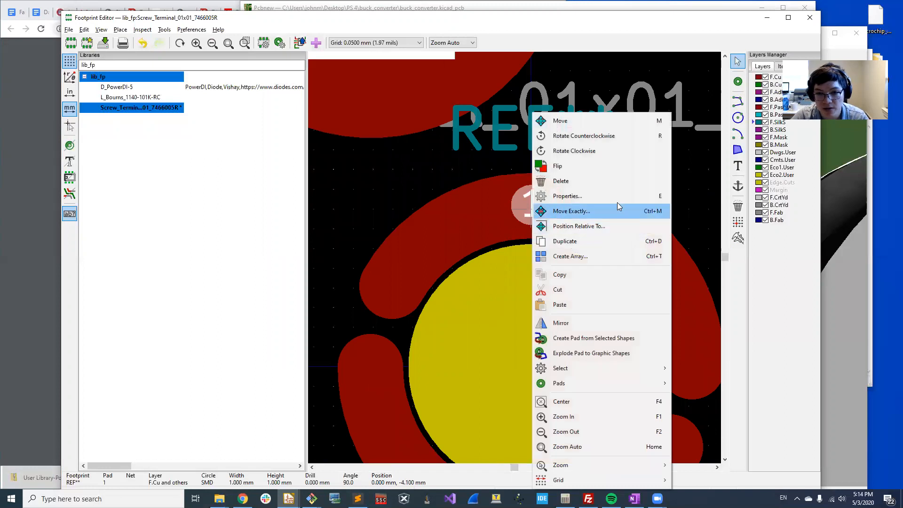
{"action": "left_click", "coordinate": [588, 250]}
{"action": "type", "text": "0"}
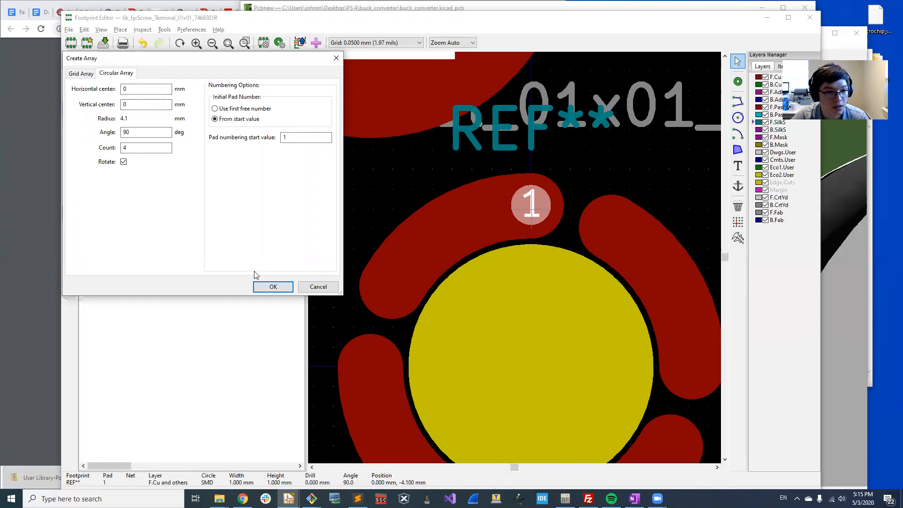
{"action": "left_click", "coordinate": [272, 287]}
{"action": "scroll", "coordinate": [515, 257], "scroll_direction": "down", "scroll_amount": 3}
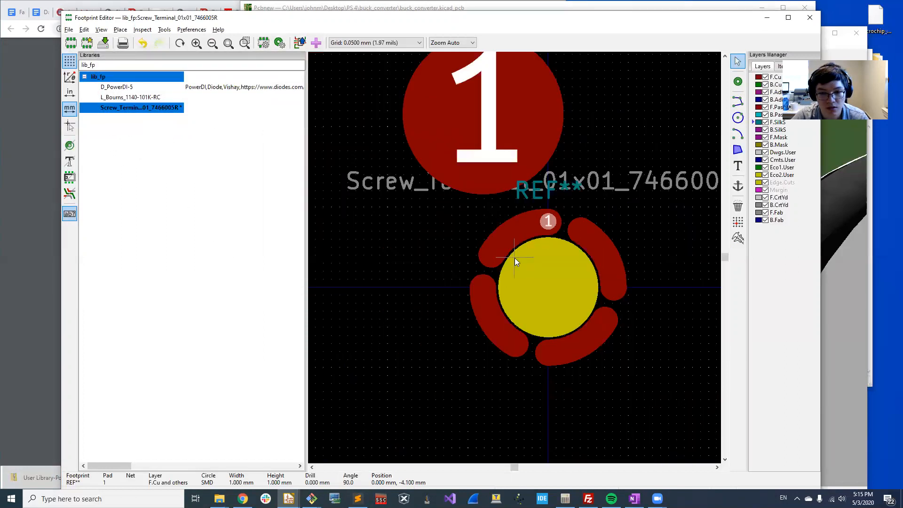
{"action": "scroll", "coordinate": [504, 265], "scroll_direction": "up", "scroll_amount": 5}
{"action": "scroll", "coordinate": [471, 251], "scroll_direction": "down", "scroll_amount": 3}
{"action": "key", "text": "ctrl+z"}
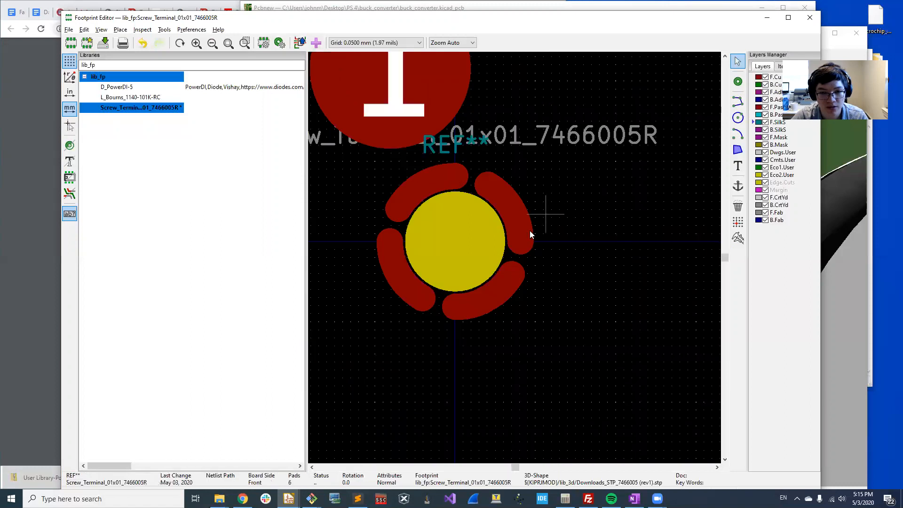
Create a circular array of four 1 mm pads centred on 0, 0 with 90° spacing, numbered from start value 1
{"action": "scroll", "coordinate": [515, 260], "scroll_direction": "up", "scroll_amount": 5}
{"action": "left_click", "coordinate": [528, 289]}
{"action": "scroll", "coordinate": [528, 289], "scroll_direction": "down", "scroll_amount": 3}
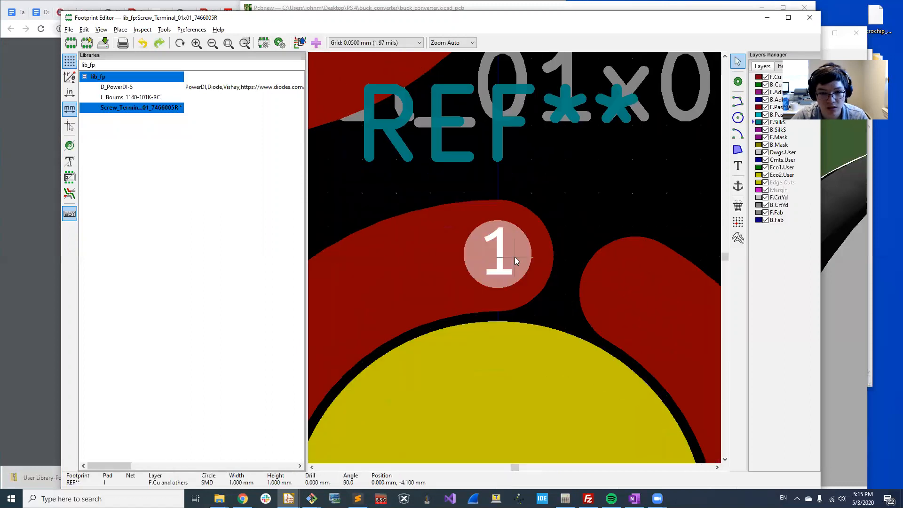
{"action": "right_click", "coordinate": [515, 257]}
{"action": "left_click", "coordinate": [561, 248]}
{"action": "key", "text": "Escape"}
{"action": "right_click", "coordinate": [509, 257]}
{"action": "left_click", "coordinate": [524, 257]}
{"action": "left_click", "coordinate": [235, 119]}
{"action": "left_click", "coordinate": [225, 110]}
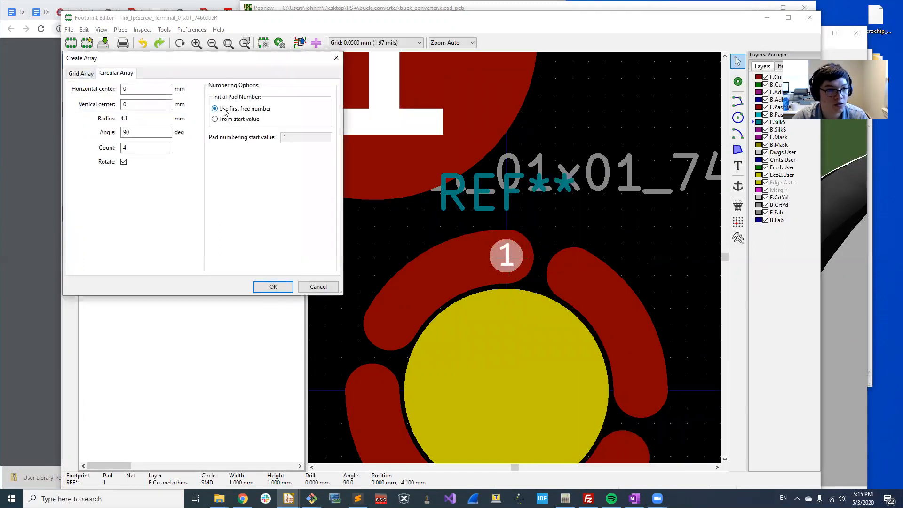
{"action": "left_click", "coordinate": [227, 120]}
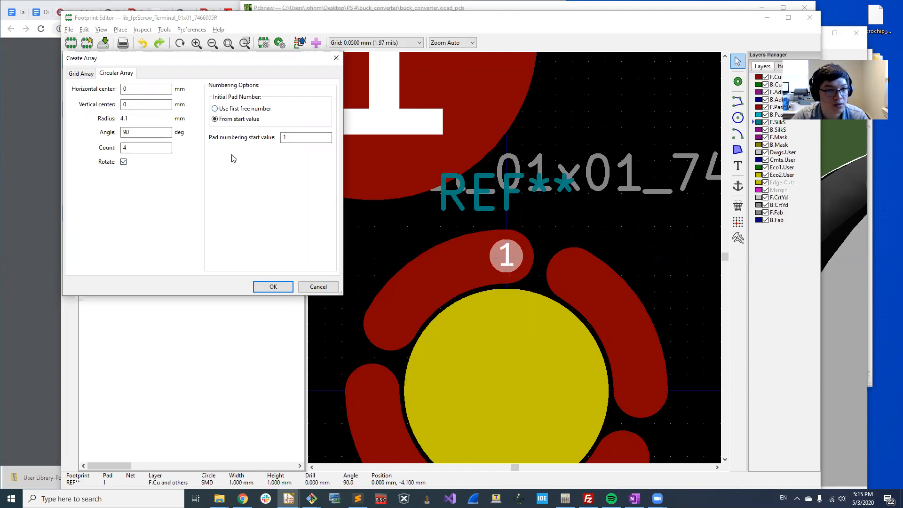
{"action": "left_click", "coordinate": [266, 286]}
Renumber arrayed pads 2 and 3 as pad 1
{"action": "scroll", "coordinate": [515, 260], "scroll_direction": "down", "scroll_amount": 2}
{"action": "left_click", "coordinate": [432, 267]}
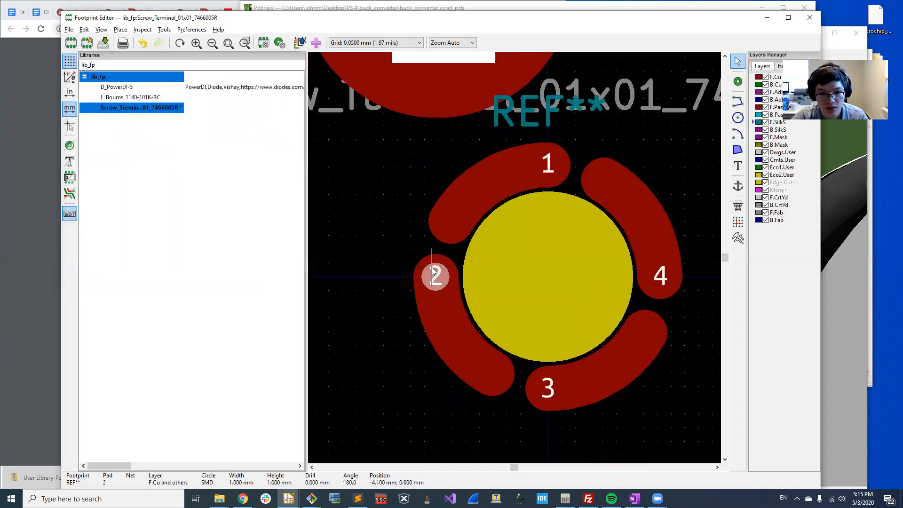
{"action": "double_click", "coordinate": [432, 267]}
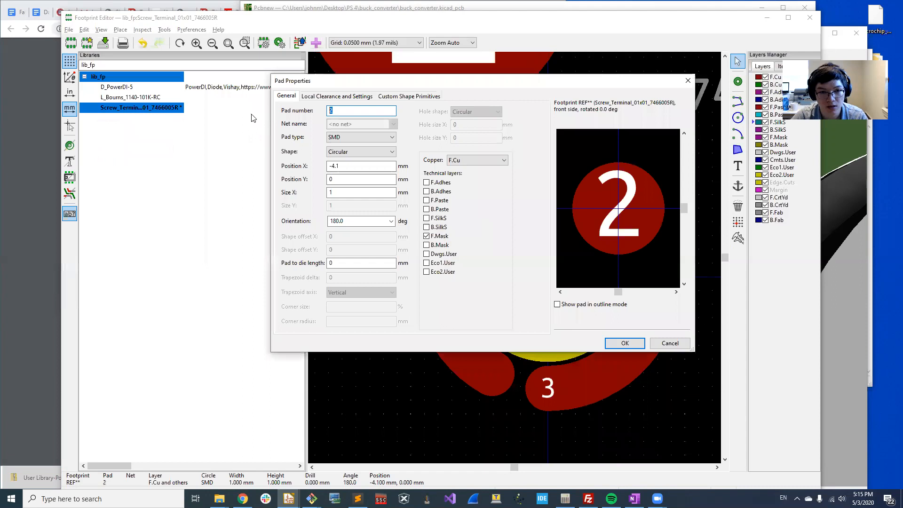
{"action": "key", "text": "Return"}
{"action": "left_click", "coordinate": [548, 387]}
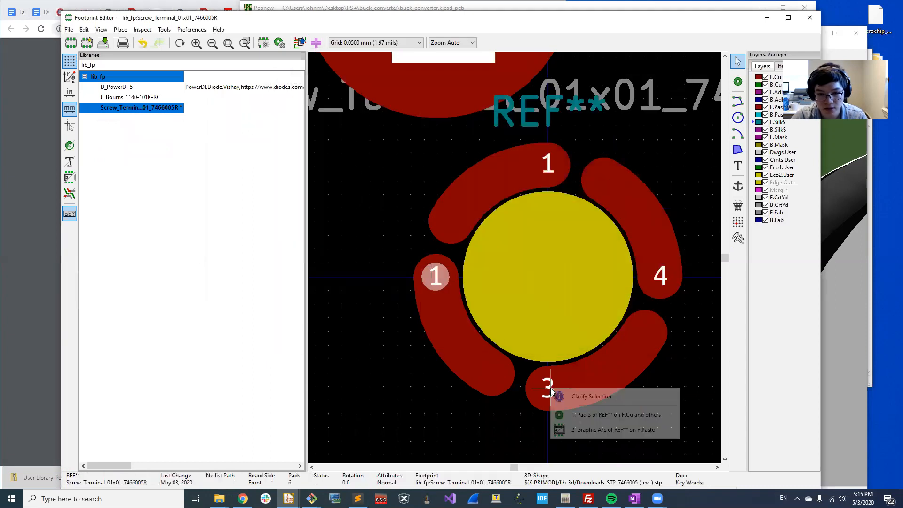
{"action": "left_click", "coordinate": [574, 415]}
{"action": "type", "text": "e"}
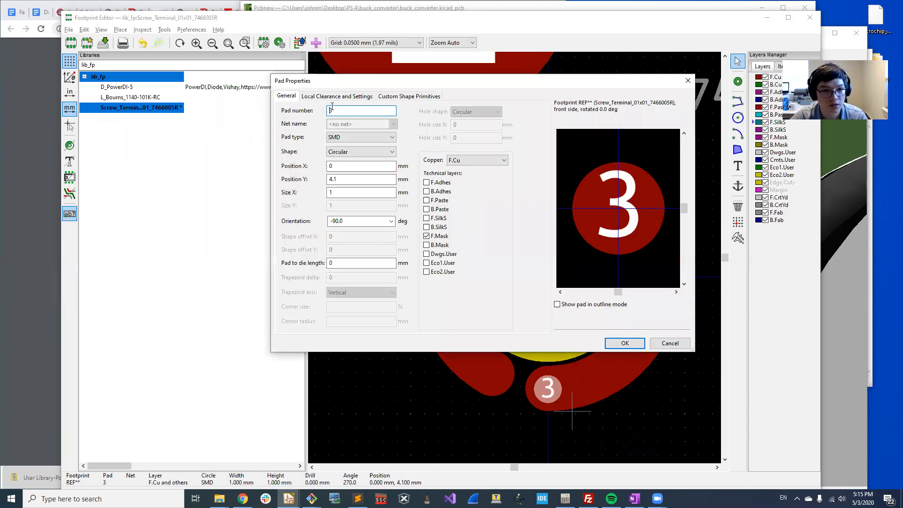
{"action": "type", "text": "1"}
{"action": "key", "text": "Return"}
Renumber arrayed pad 4 as pad 1
{"action": "left_click", "coordinate": [667, 276]}
{"action": "left_click", "coordinate": [688, 303]}
{"action": "type", "text": "e"}
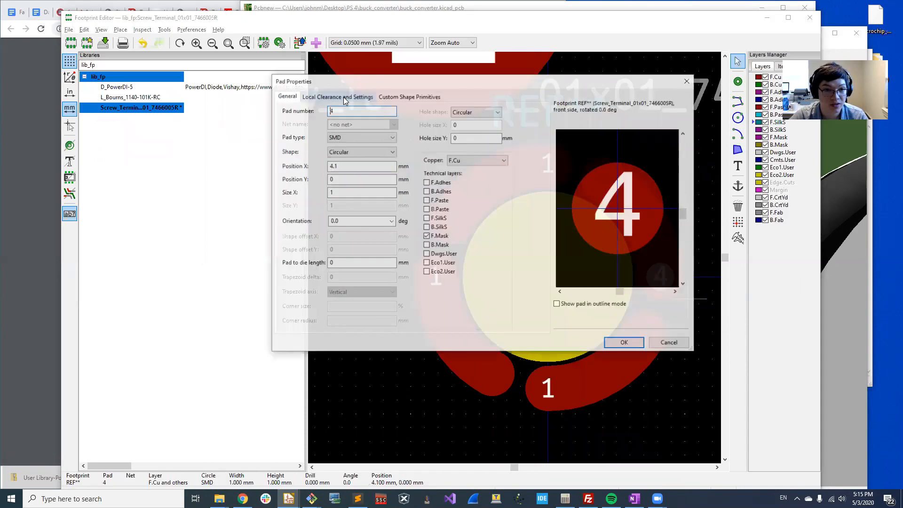
{"action": "type", "text": "1"}
{"action": "key", "text": "Return"}
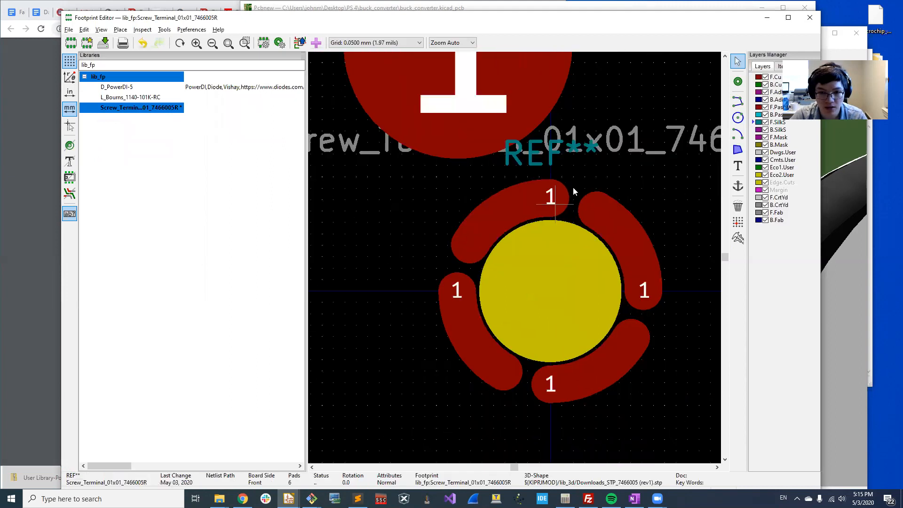
Create a custom-shape pad from the 1 mm pad above the hole and the graphic arc it sits on
{"action": "left_click", "coordinate": [548, 203]}
{"action": "left_click", "coordinate": [560, 227]}
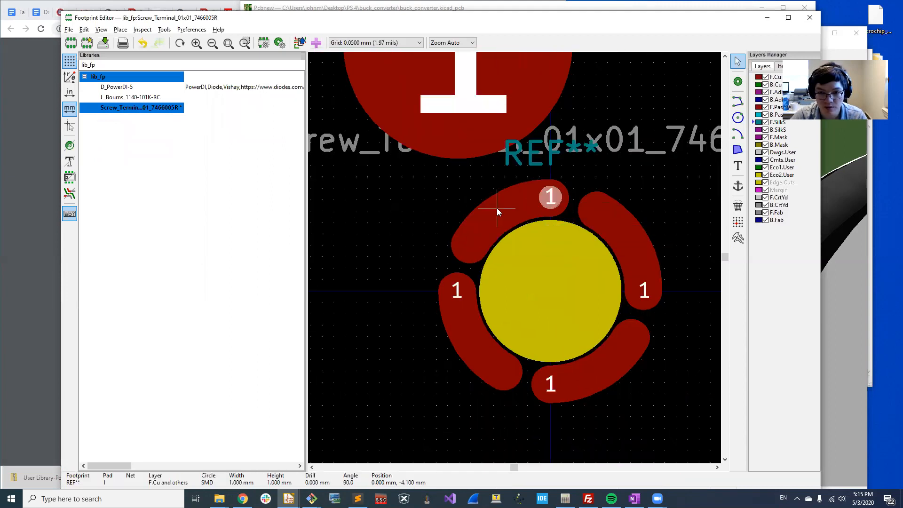
{"action": "key", "text": "Escape"}
{"action": "left_click", "coordinate": [551, 193]}
{"action": "left_click", "coordinate": [531, 205], "text": "shift"}
{"action": "right_click", "coordinate": [531, 205]}
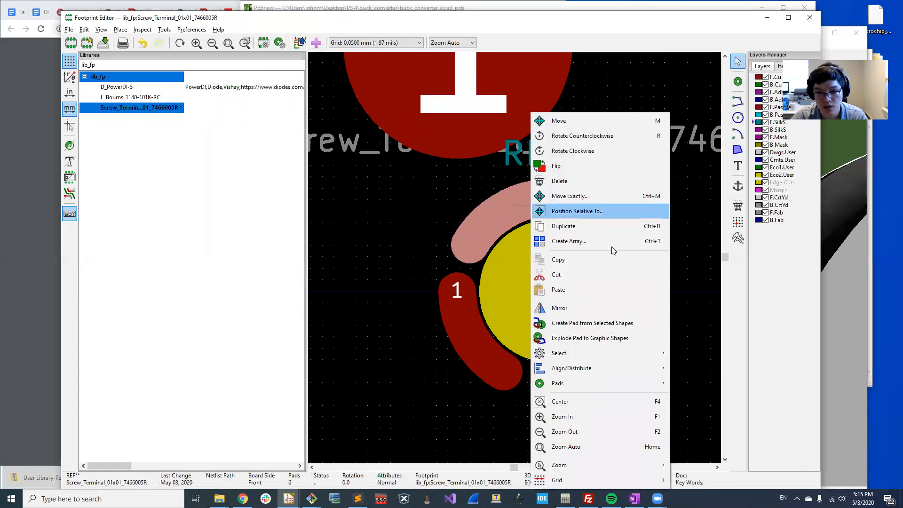
{"action": "left_click", "coordinate": [605, 329]}
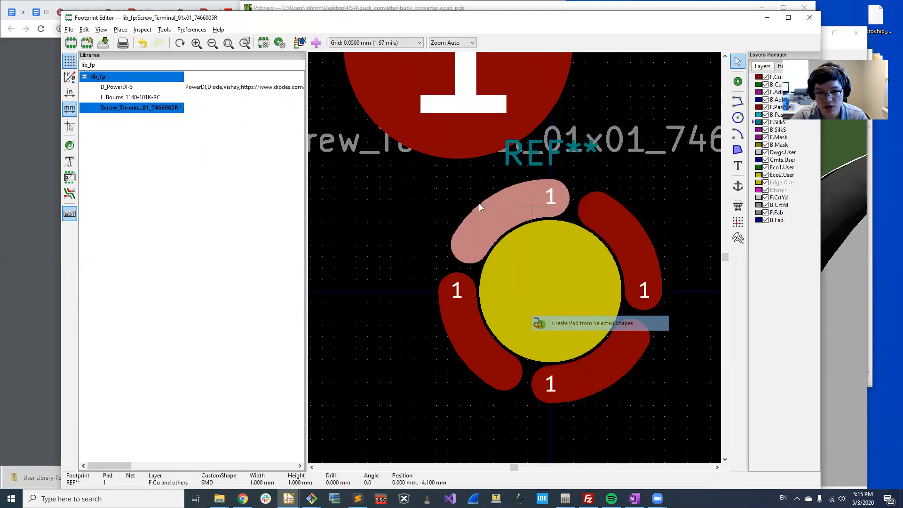
Create a custom-shape pad from the 1 mm pad left of the hole and the graphic arc it sits on
{"action": "left_click", "coordinate": [468, 277]}
{"action": "left_click", "coordinate": [471, 322], "text": "shift"}
{"action": "right_click", "coordinate": [471, 324]}
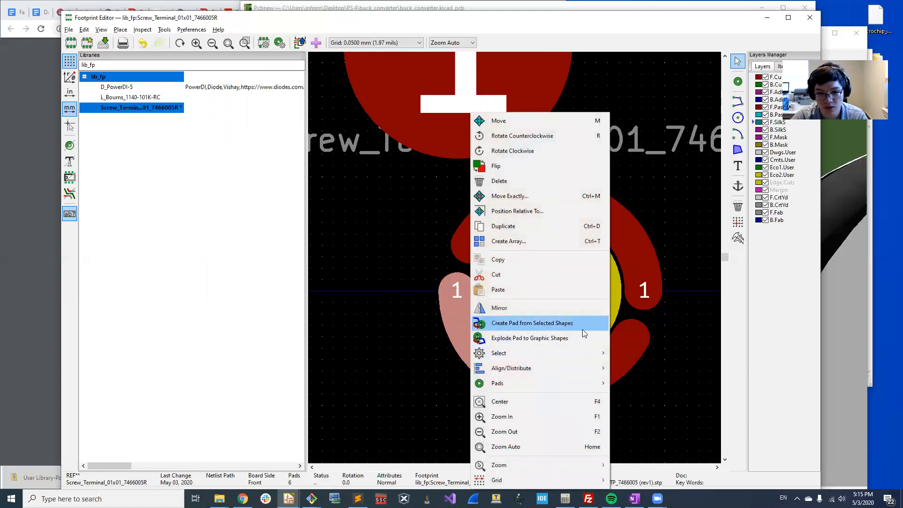
{"action": "left_click", "coordinate": [582, 325]}
Create a custom-shape pad from the 1 mm pad below the hole and the graphic arc it sits on
{"action": "left_click", "coordinate": [551, 385]}
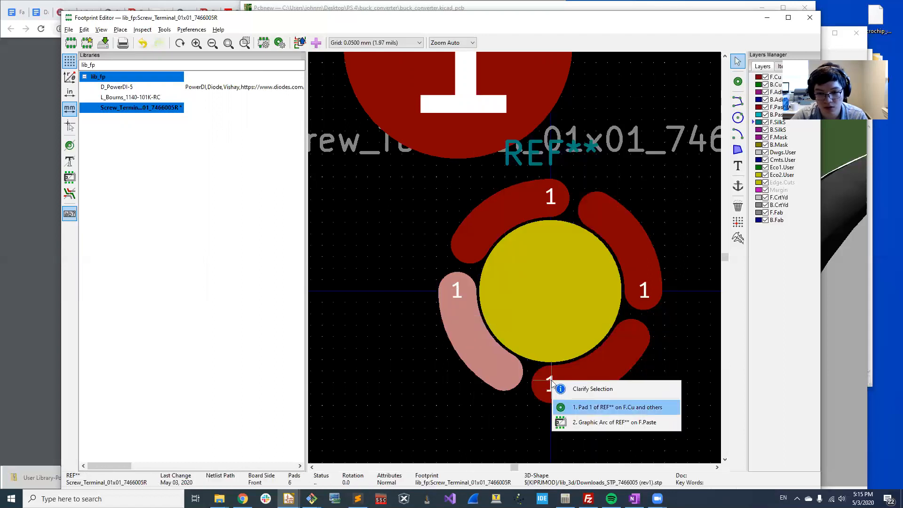
{"action": "left_click", "coordinate": [612, 408]}
{"action": "left_click", "coordinate": [592, 364], "text": "shift"}
{"action": "right_click", "coordinate": [591, 364]}
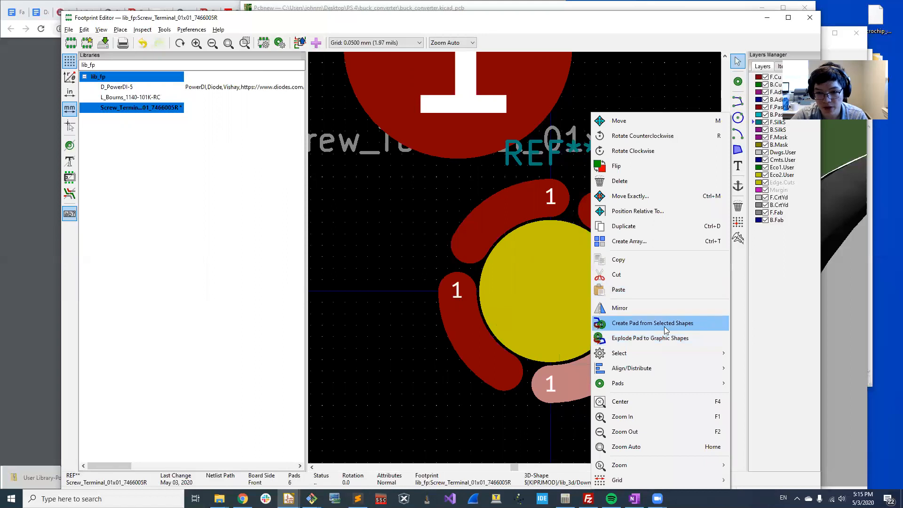
{"action": "left_click", "coordinate": [612, 324]}
Create a custom-shape pad from the 1 mm pad right of the hole and the graphic arc it sits on
{"action": "left_click", "coordinate": [644, 293]}
{"action": "left_click", "coordinate": [629, 241], "text": "shift"}
{"action": "right_click", "coordinate": [628, 240]}
{"action": "left_click", "coordinate": [658, 323]}
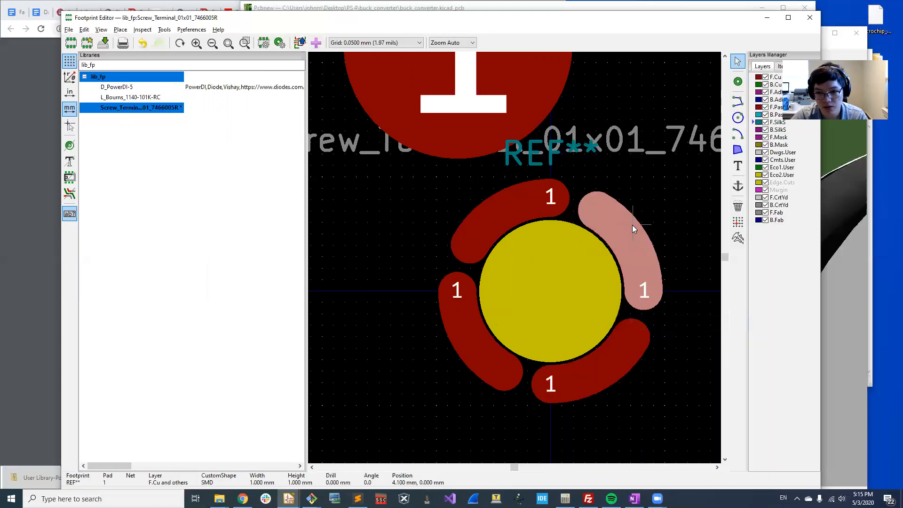
Enable the F.Paste layer on the custom arc pads to the right of and above the hole
{"action": "double_click", "coordinate": [583, 208]}
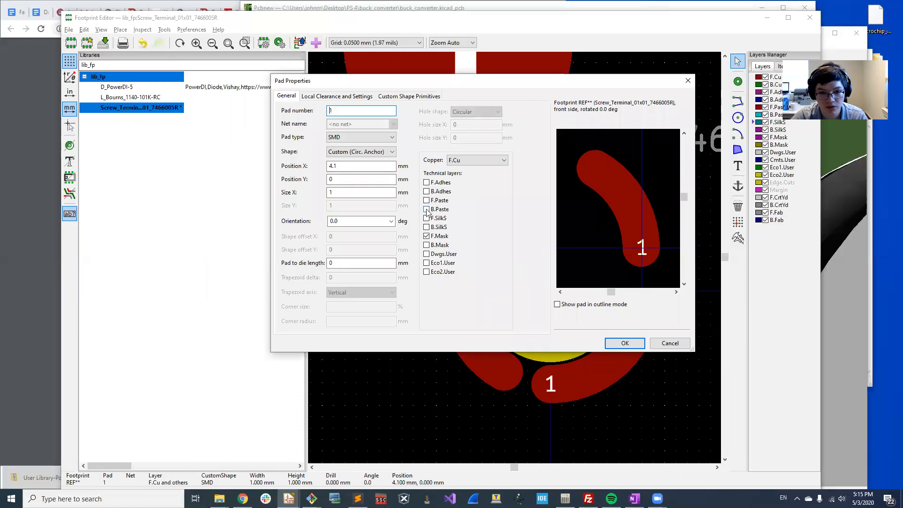
{"action": "left_click", "coordinate": [625, 343]}
{"action": "left_click", "coordinate": [518, 209]}
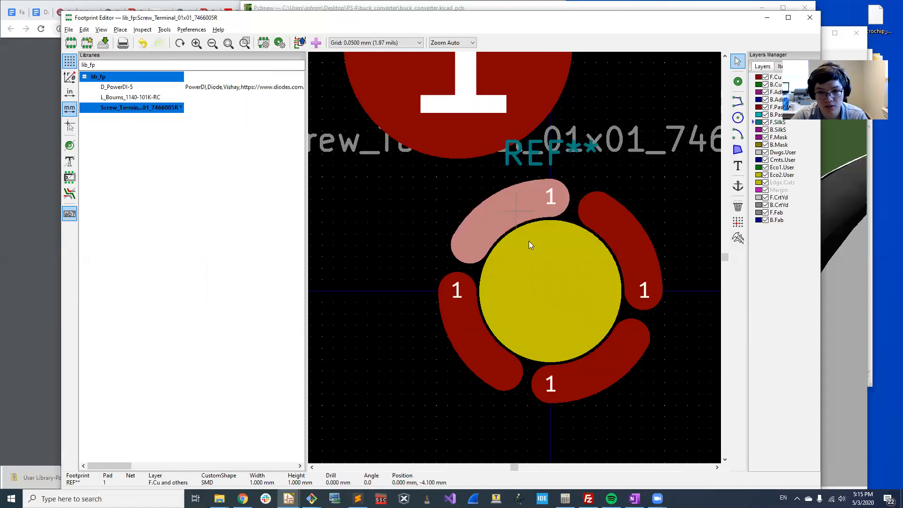
{"action": "key", "text": "e"}
{"action": "left_click", "coordinate": [428, 200]}
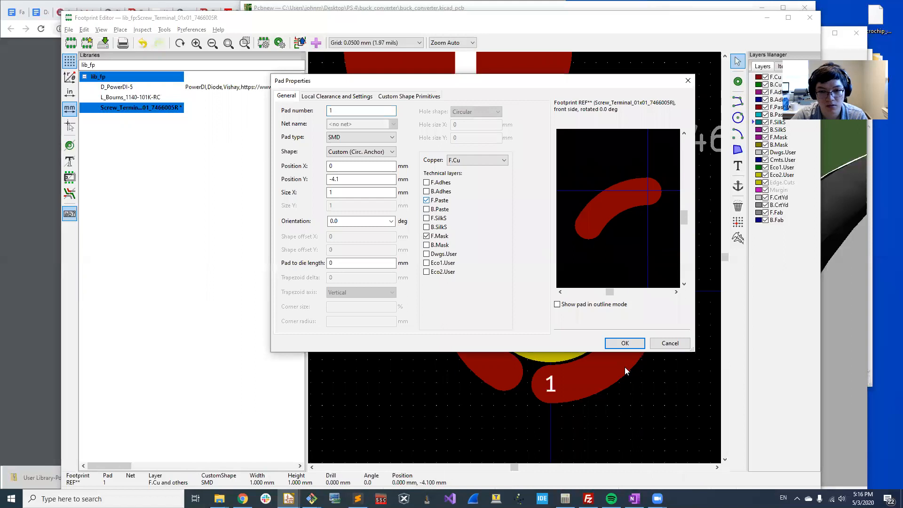
{"action": "left_click", "coordinate": [625, 343]}
Enable the F.Paste layer on the custom arc pads to the left of and below the hole
{"action": "left_click", "coordinate": [465, 334]}
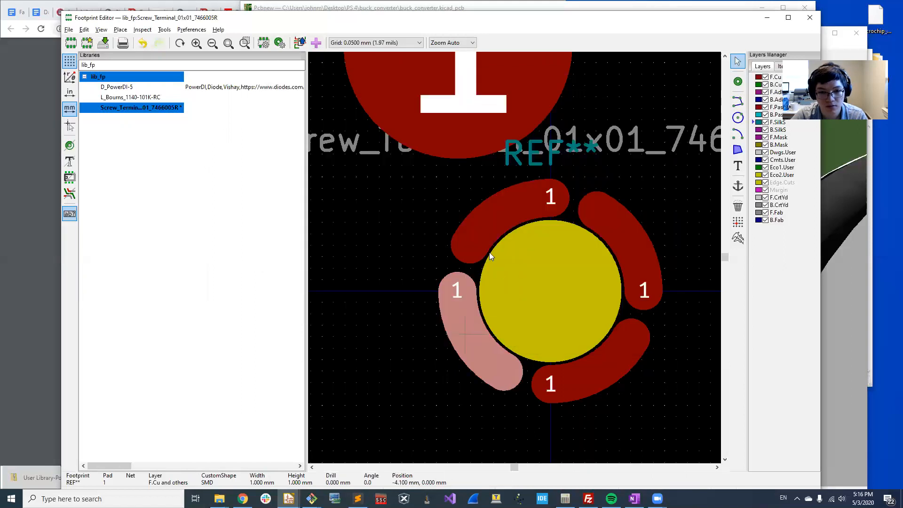
{"action": "key", "text": "e"}
{"action": "left_click", "coordinate": [427, 201]}
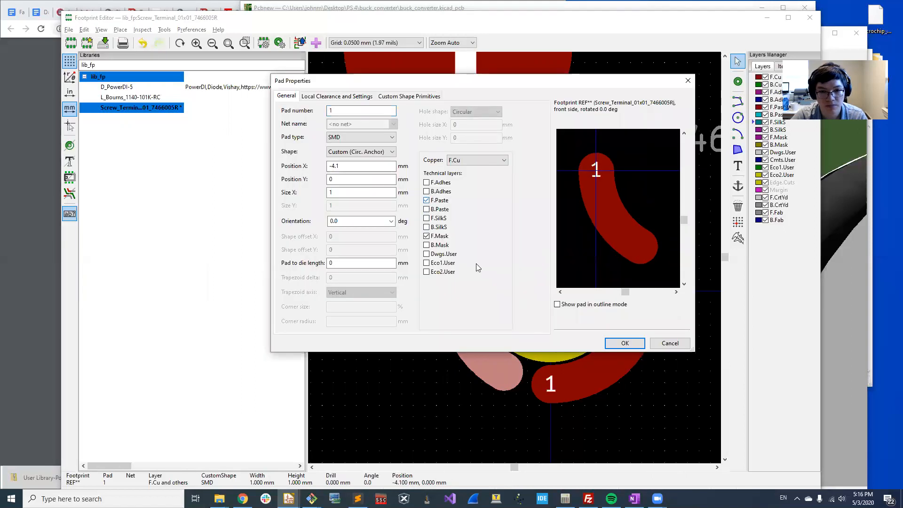
{"action": "left_click", "coordinate": [625, 343]}
{"action": "left_click", "coordinate": [615, 358]}
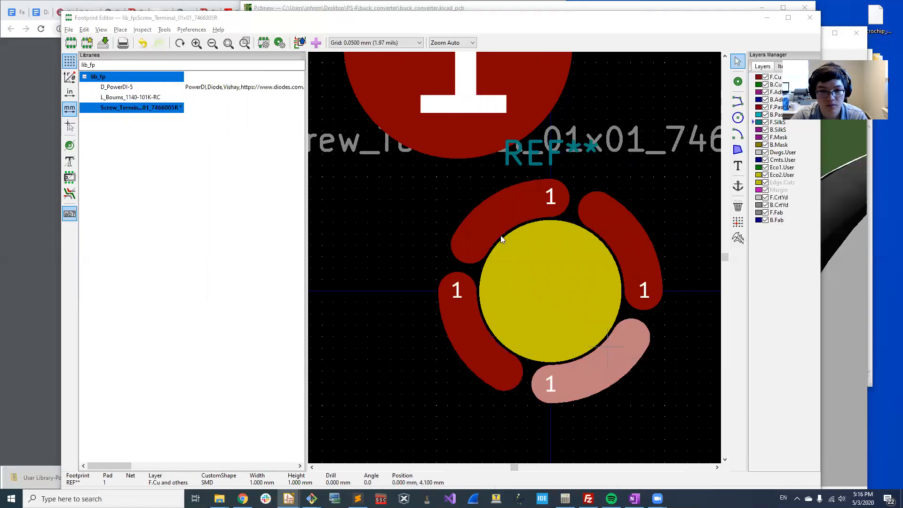
{"action": "key", "text": "e"}
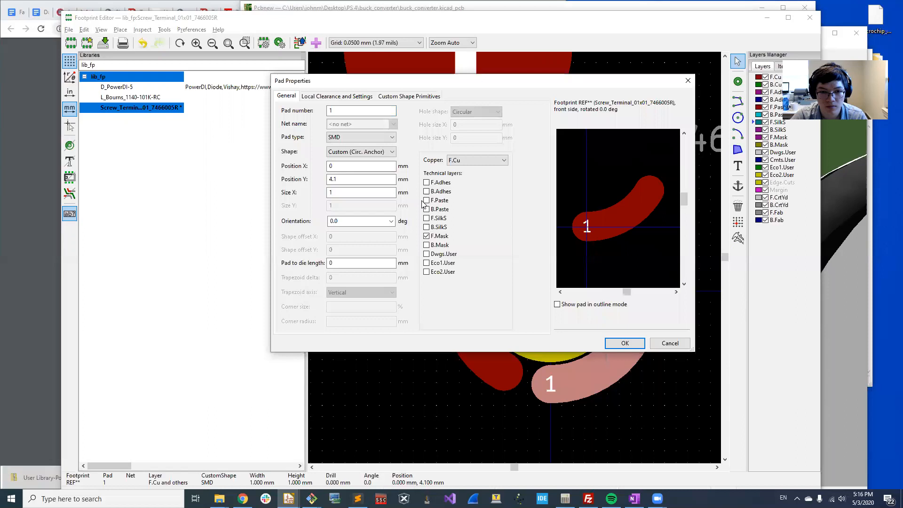
{"action": "left_click", "coordinate": [426, 200]}
{"action": "left_click", "coordinate": [624, 344]}
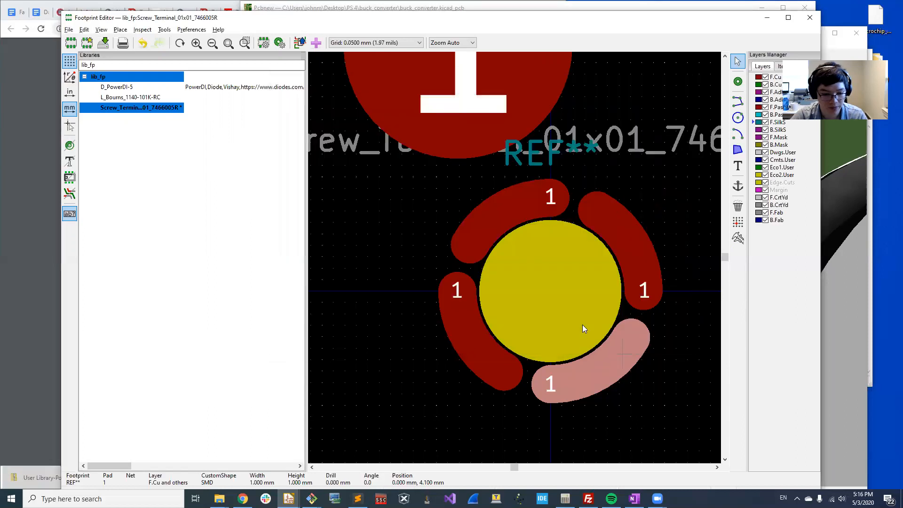
Inspect the screw terminal and its arc pads in the 3D viewer
{"action": "key", "text": "alt+3"}
{"action": "left_click_drag", "start_coordinate": [471, 297], "coordinate": [555, 289]}
{"action": "scroll", "coordinate": [555, 289], "scroll_direction": "up", "scroll_amount": 6}
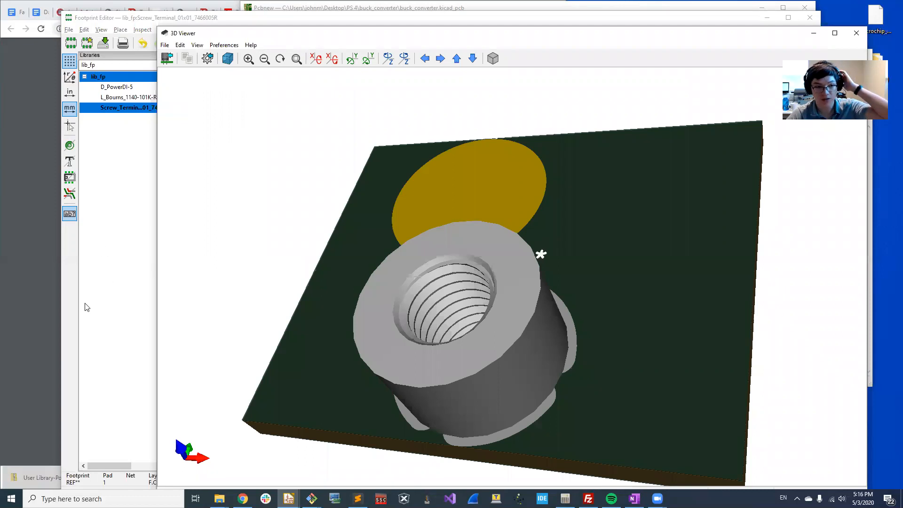
{"action": "left_click", "coordinate": [62, 336]}
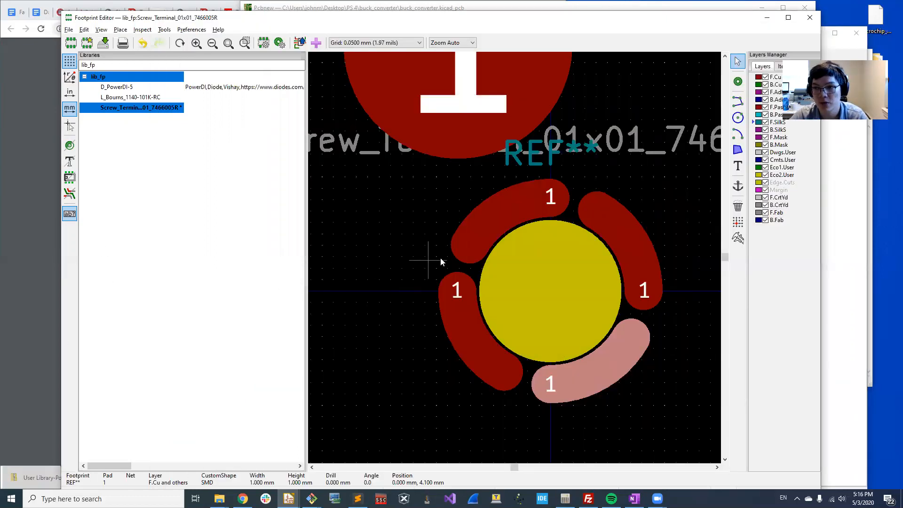
Check the properties of the large circular pad and examine the arc pads around the hole
{"action": "scroll", "coordinate": [431, 279], "scroll_direction": "down", "scroll_amount": 1}
{"action": "left_click", "coordinate": [487, 274]}
{"action": "middle_click_drag", "start_coordinate": [453, 197], "coordinate": [350, 238]}
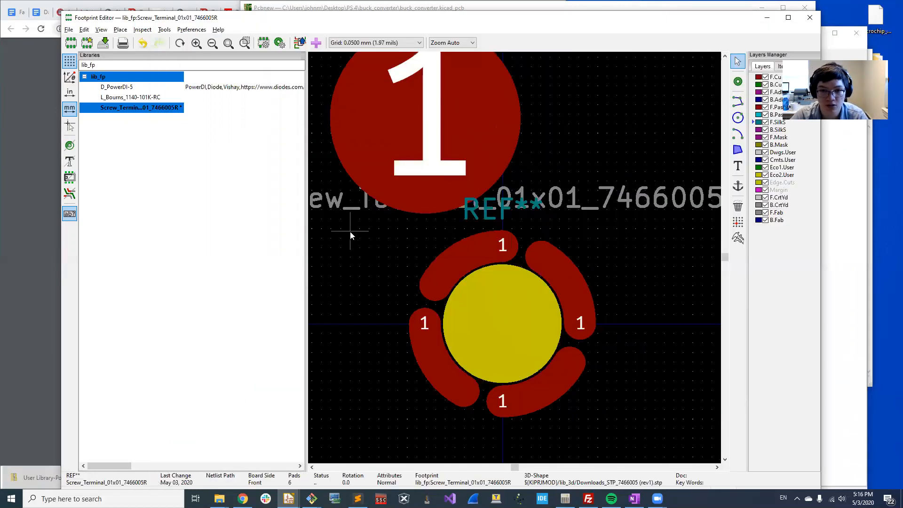
{"action": "scroll", "coordinate": [514, 257], "scroll_direction": "down", "scroll_amount": 1}
{"action": "middle_click_drag", "start_coordinate": [565, 300], "coordinate": [480, 258]}
{"action": "left_click", "coordinate": [463, 156]}
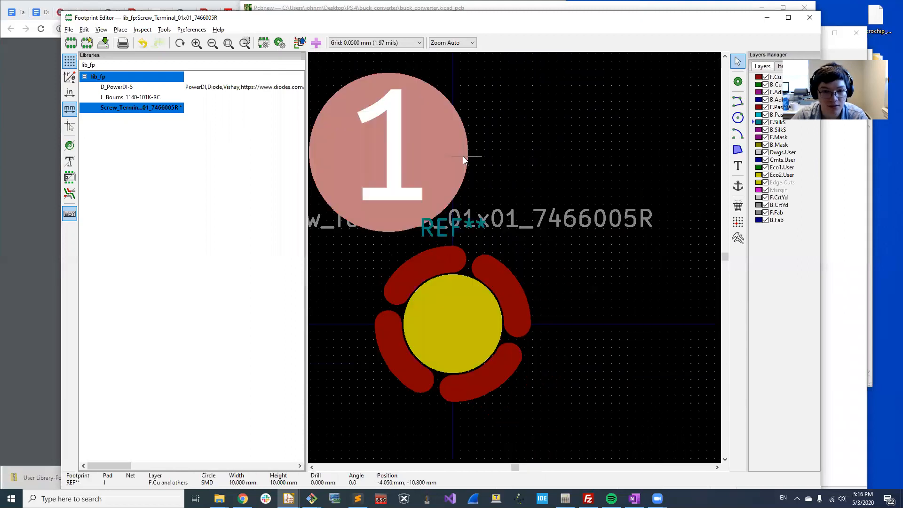
{"action": "double_click", "coordinate": [459, 161]}
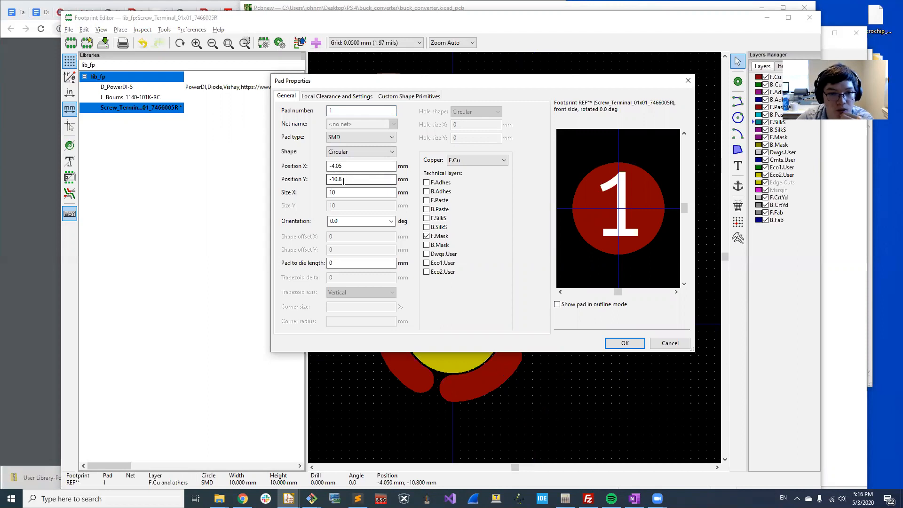
{"action": "left_click", "coordinate": [670, 342]}
{"action": "middle_click_drag", "start_coordinate": [490, 278], "coordinate": [547, 247]}
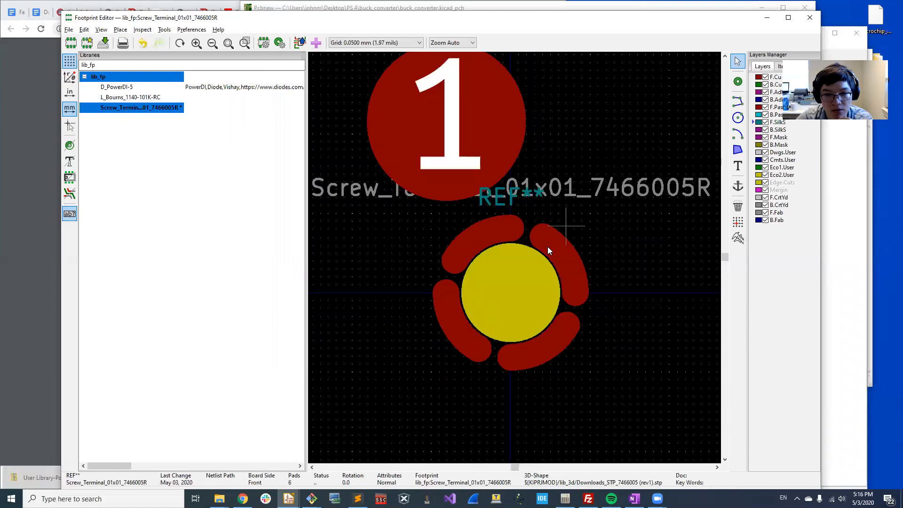
{"action": "scroll", "coordinate": [514, 257], "scroll_direction": "up", "scroll_amount": 3}
{"action": "scroll", "coordinate": [515, 257], "scroll_direction": "down", "scroll_amount": 2}
{"action": "scroll", "coordinate": [471, 213], "scroll_direction": "down", "scroll_amount": 1}
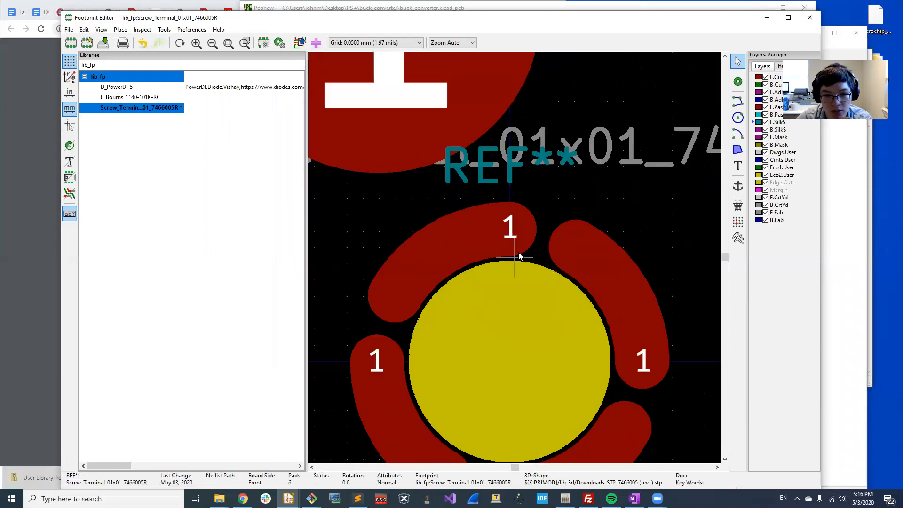
{"action": "scroll", "coordinate": [500, 405], "scroll_direction": "down", "scroll_amount": 1}
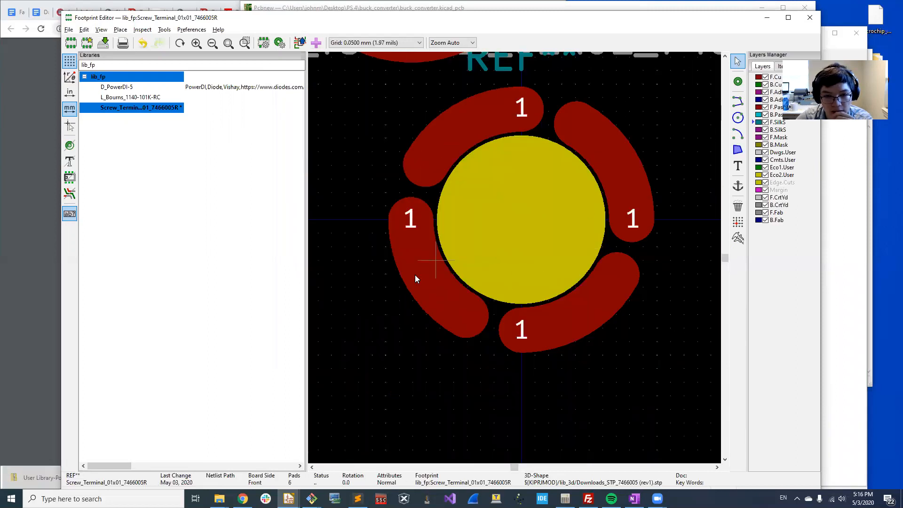
{"action": "middle_click_drag", "start_coordinate": [570, 160], "coordinate": [539, 206]}
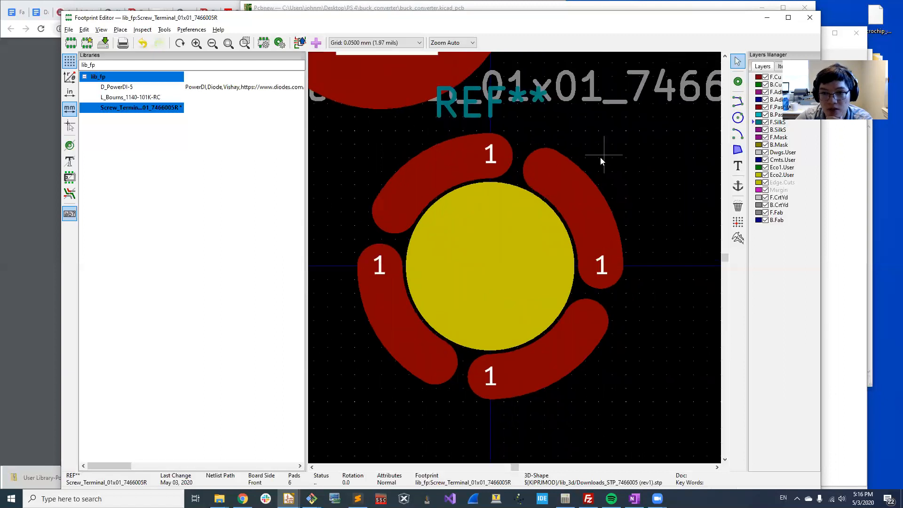
{"action": "left_click", "coordinate": [540, 160]}
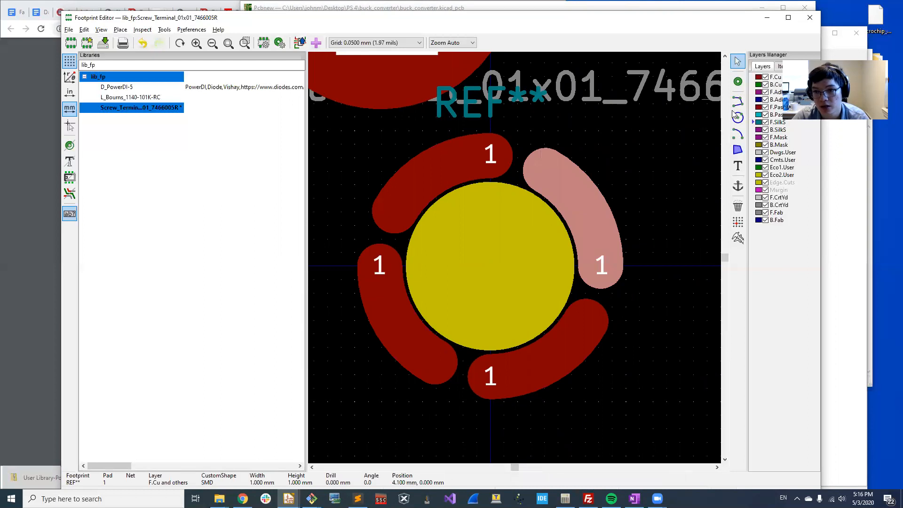
{"action": "left_click", "coordinate": [738, 135]}
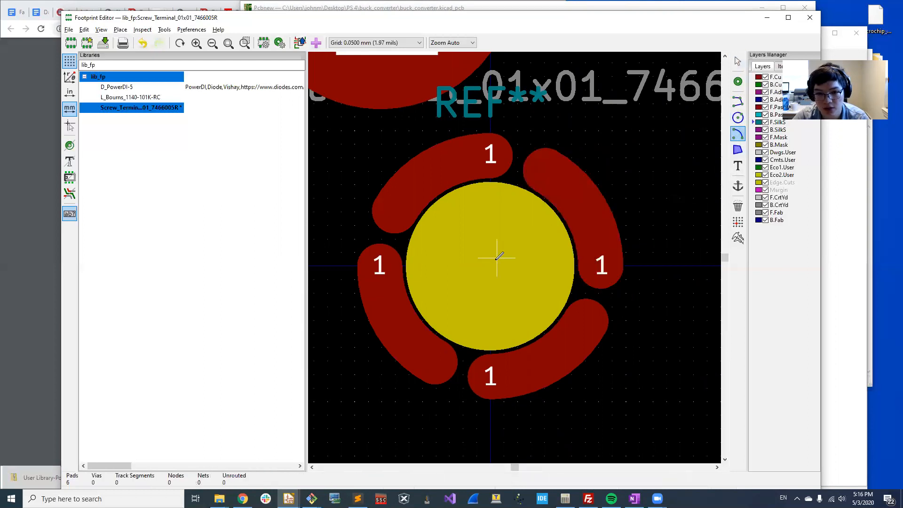
{"action": "left_click", "coordinate": [489, 264]}
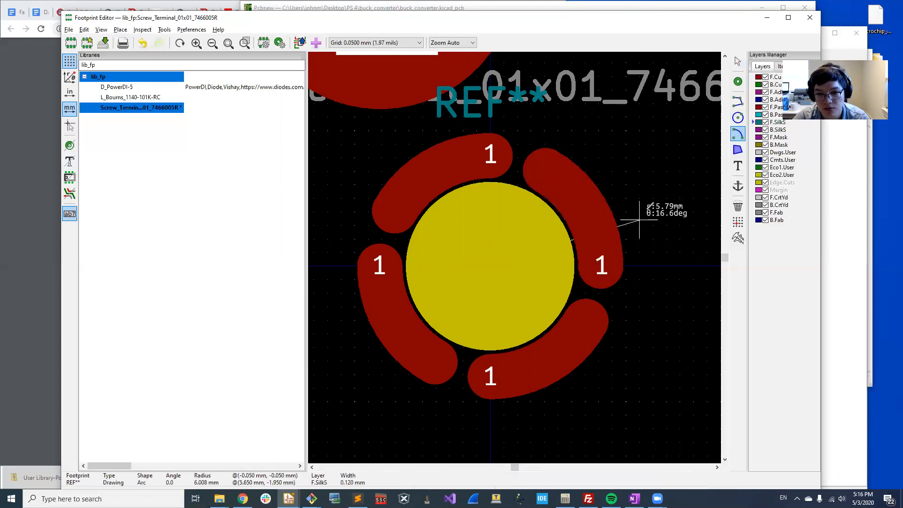
{"action": "left_click", "coordinate": [629, 264]}
{"action": "key", "text": "Escape"}
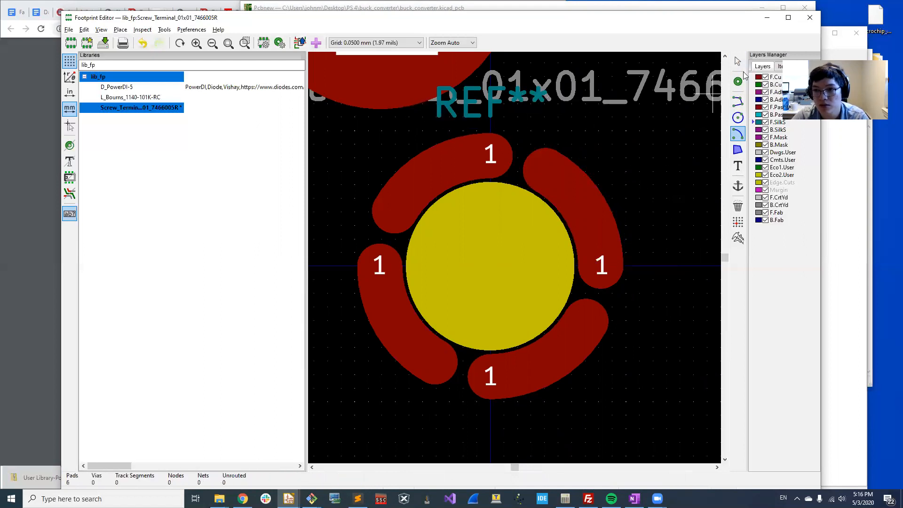
{"action": "left_click", "coordinate": [492, 266]}
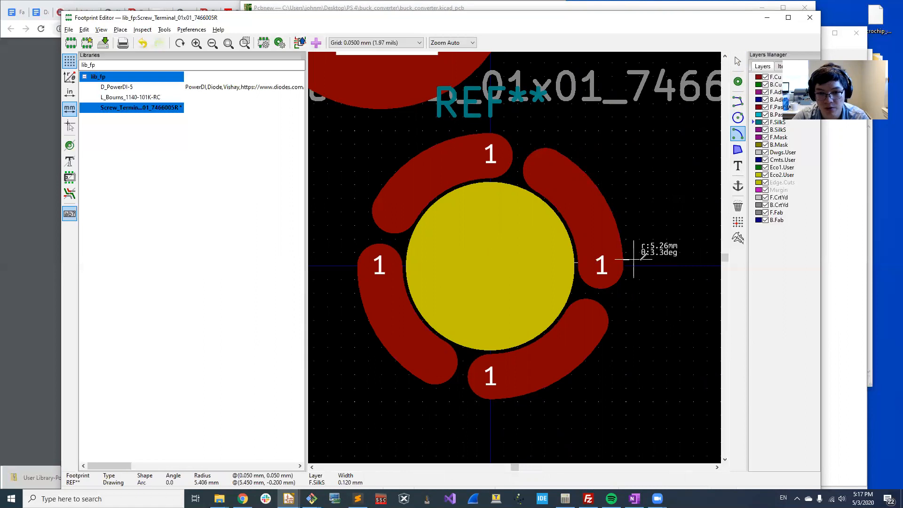
{"action": "left_click", "coordinate": [605, 267]}
{"action": "key", "text": "Escape"}
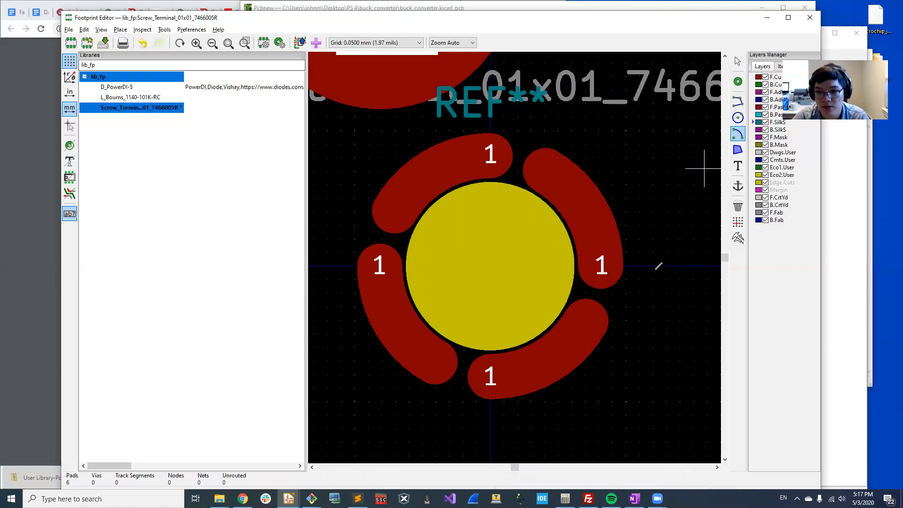
Draw a nearly full-circle arc of about 3 mm radius on F.SilkS, centred above and to the right of the hole
{"action": "left_click", "coordinate": [597, 146]}
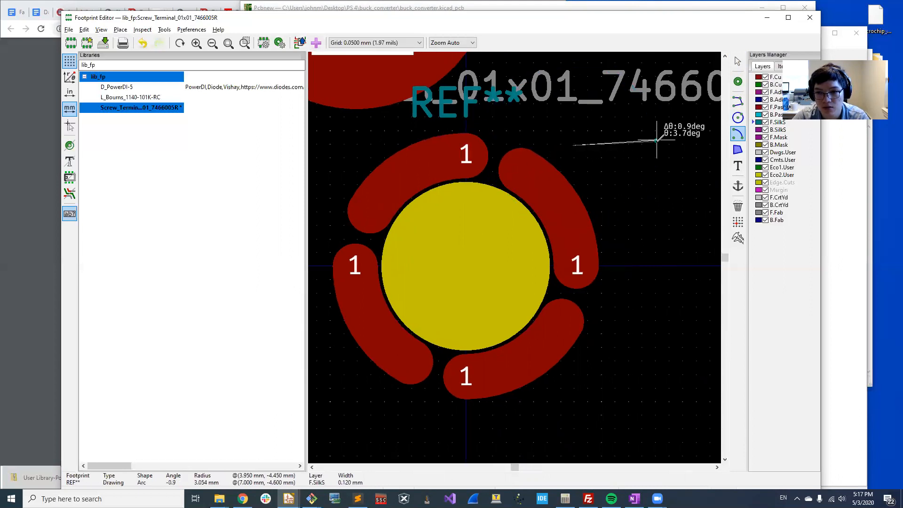
{"action": "left_click", "coordinate": [654, 155]}
{"action": "key", "text": "Escape"}
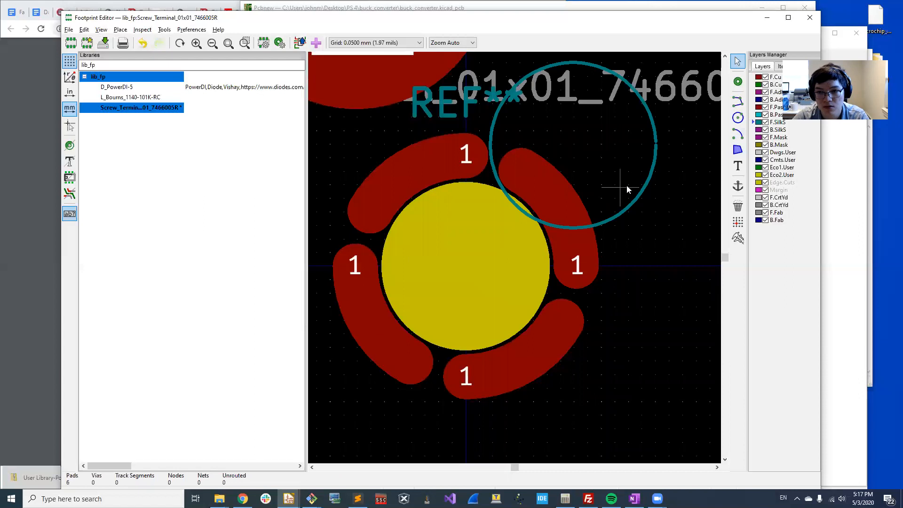
{"action": "double_click", "coordinate": [653, 179]}
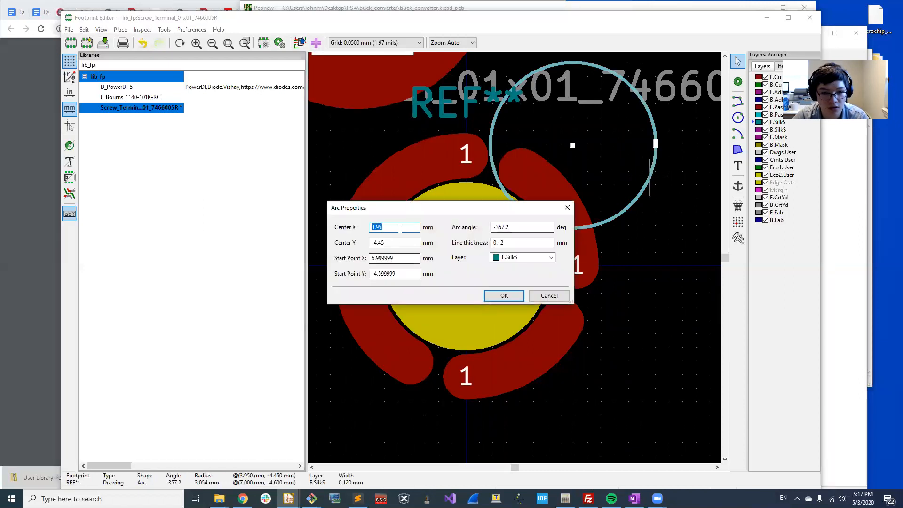
{"action": "left_click", "coordinate": [509, 257]}
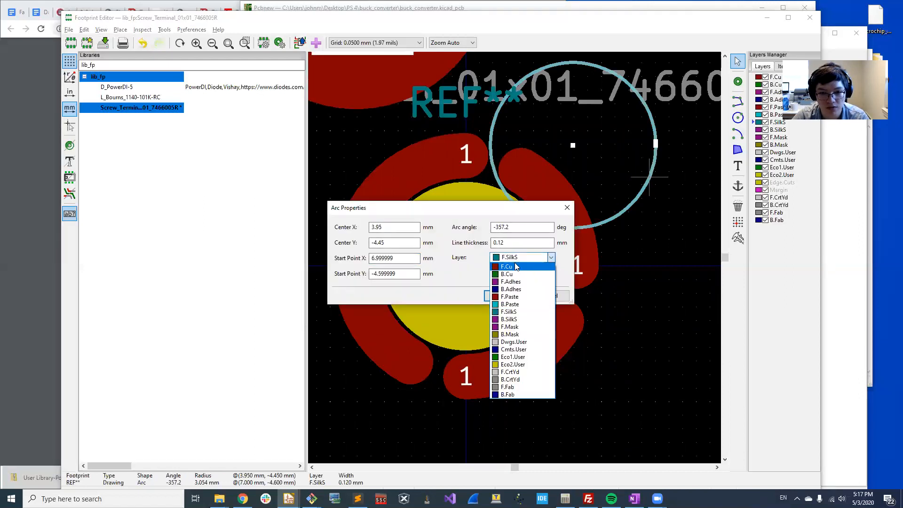
{"action": "left_click", "coordinate": [515, 267]}
{"action": "double_click", "coordinate": [407, 227]}
{"action": "type", "text": "0"}
{"action": "key", "text": "Tab"}
{"action": "type", "text": "0"}
{"action": "key", "text": "Tab"}
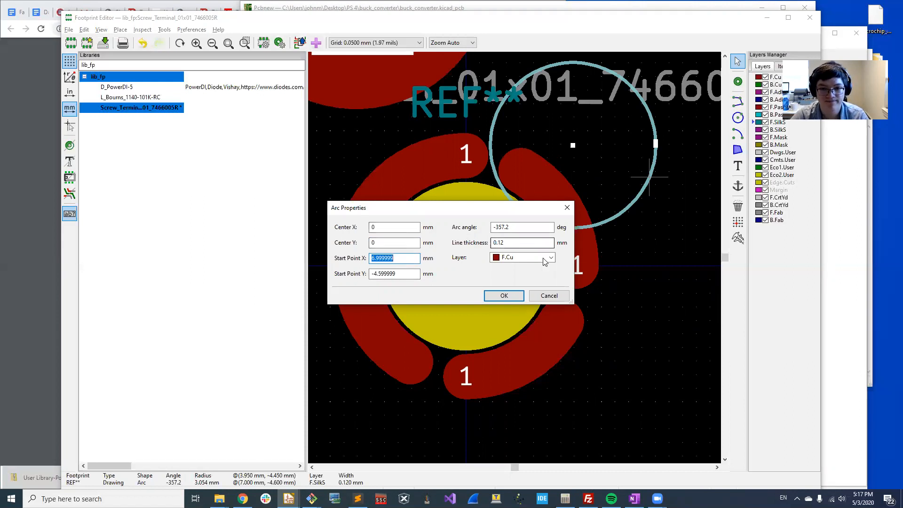
{"action": "key", "text": "Escape"}
Explode the custom arc pad below the hole into graphic shapes
{"action": "left_click", "coordinate": [564, 344]}
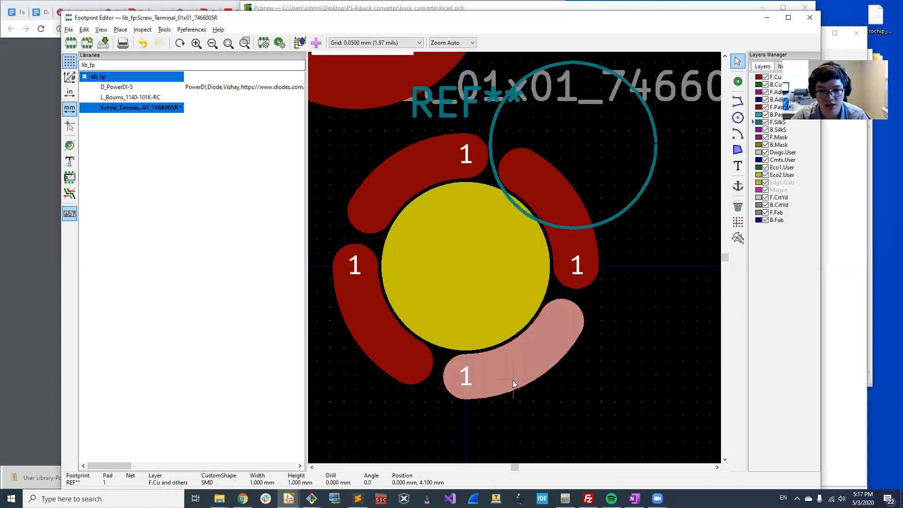
{"action": "double_click", "coordinate": [515, 372]}
{"action": "key", "text": "Escape"}
{"action": "double_click", "coordinate": [561, 347]}
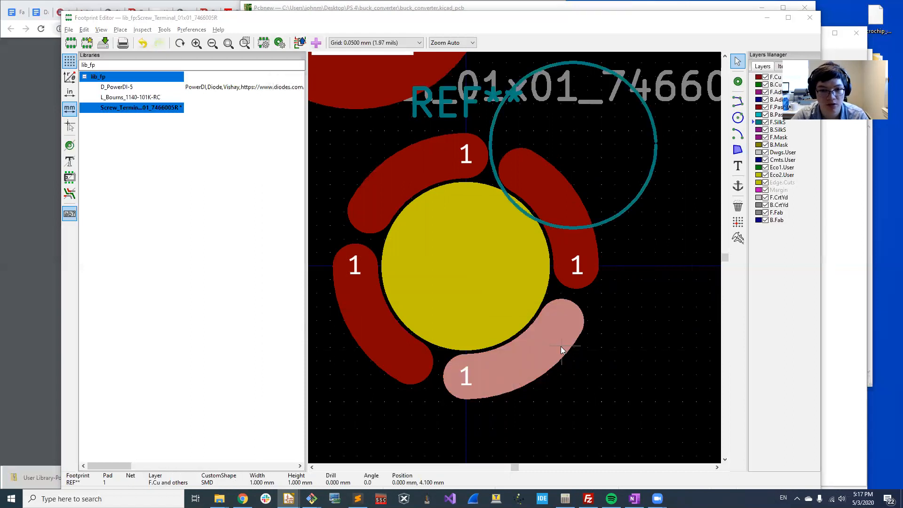
{"action": "key", "text": "Escape"}
{"action": "right_click", "coordinate": [550, 329]}
{"action": "left_click", "coordinate": [599, 353]}
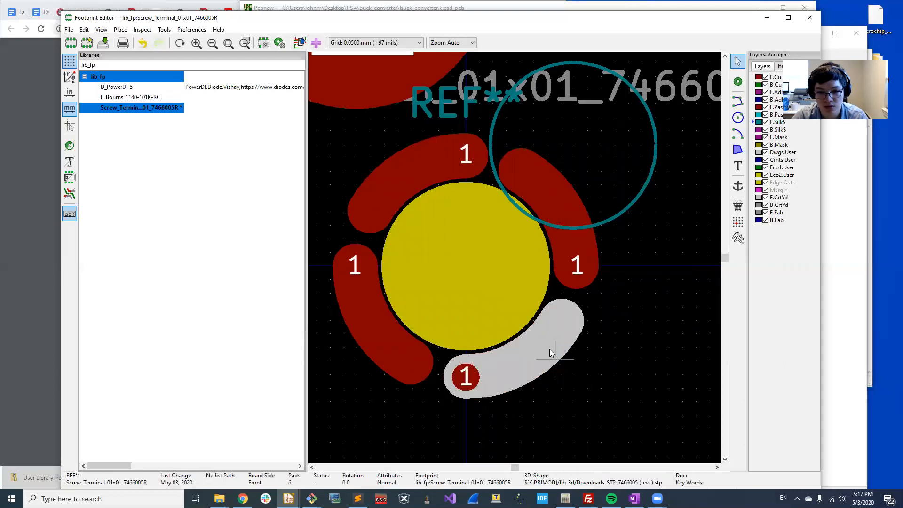
Check the arc properties of the exploded shape below the hole
{"action": "double_click", "coordinate": [562, 342]}
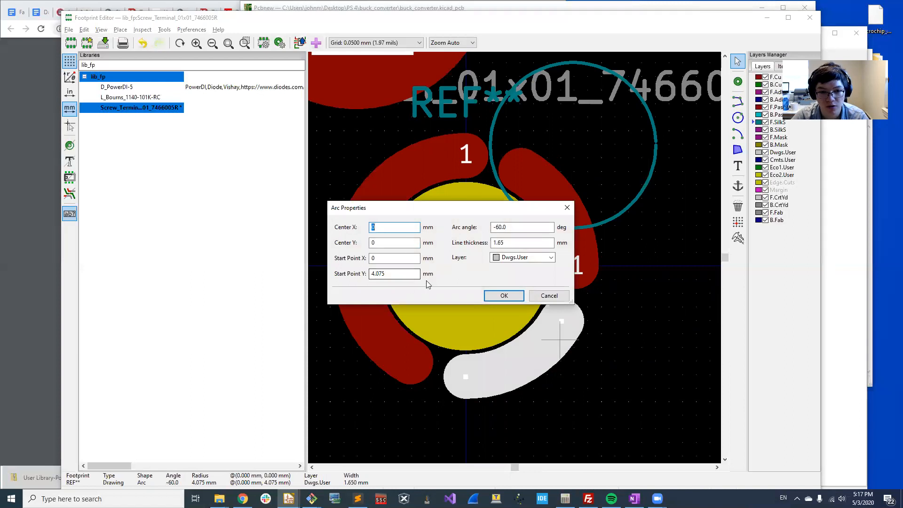
{"action": "left_click", "coordinate": [501, 296]}
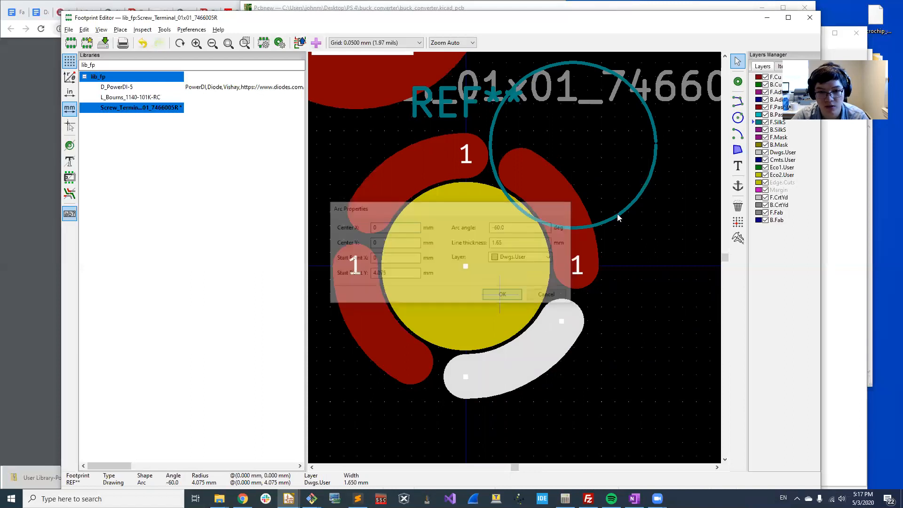
{"action": "key", "text": "Escape"}
Set the centre of the F.SilkS arc to X 0 and Y 0 mm
{"action": "double_click", "coordinate": [630, 208]}
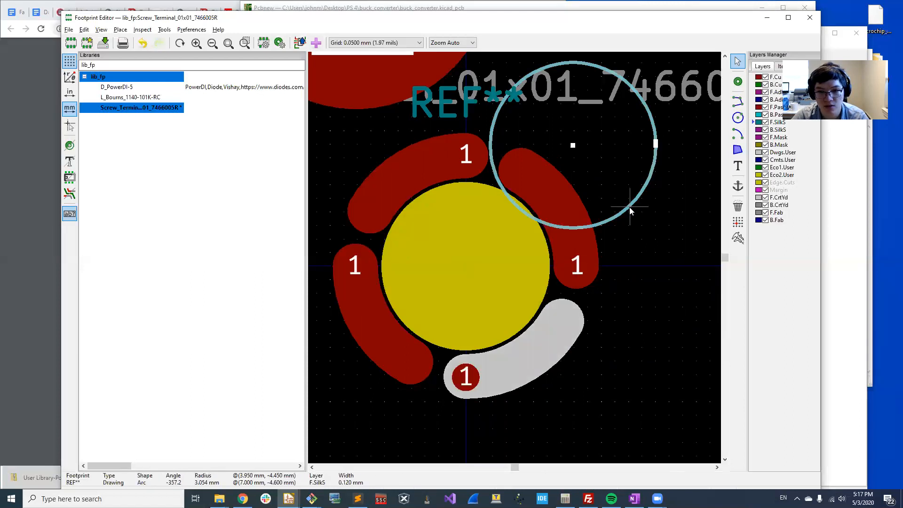
{"action": "left_click_drag", "start_coordinate": [397, 241], "coordinate": [330, 243]}
{"action": "type", "text": "-4.075"}
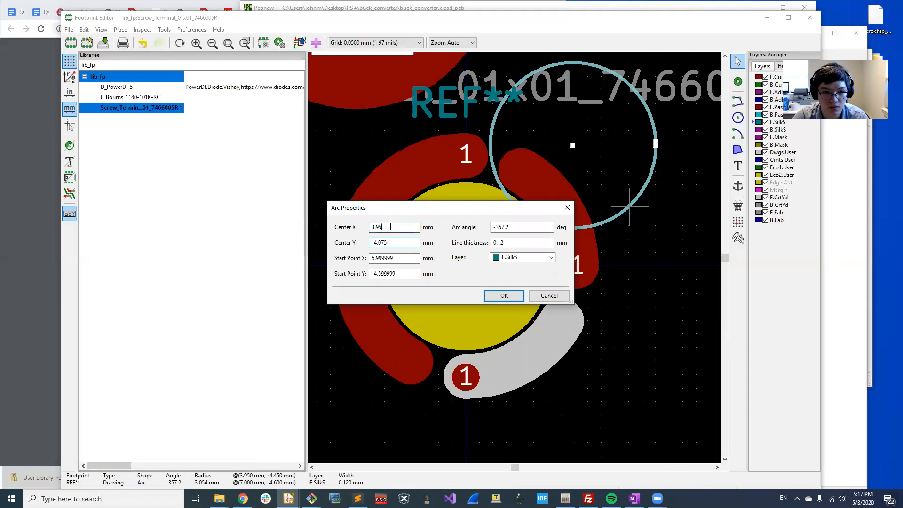
{"action": "left_click_drag", "start_coordinate": [390, 229], "coordinate": [311, 234]}
{"action": "type", "text": "0"}
{"action": "left_click_drag", "start_coordinate": [397, 246], "coordinate": [281, 231]}
{"action": "type", "text": "0"}
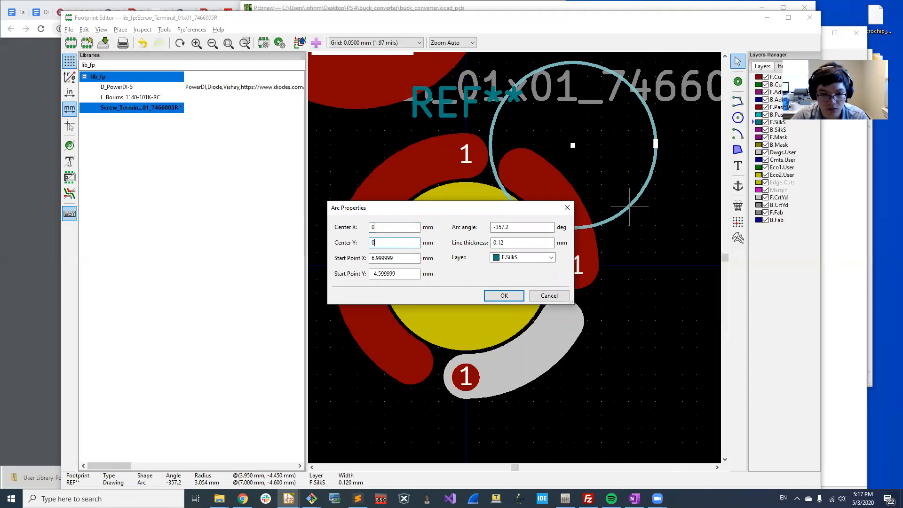
Set the silkscreen arc's start point to X 0, Y -4.075 mm and its line thickness to 2 mm
{"action": "left_click_drag", "start_coordinate": [391, 258], "coordinate": [265, 260]}
{"action": "type", "text": "0"}
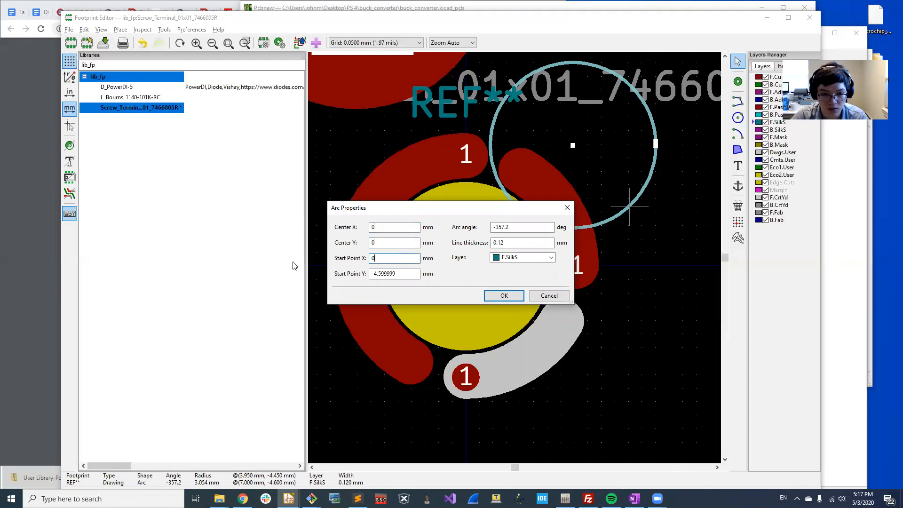
{"action": "left_click_drag", "start_coordinate": [398, 274], "coordinate": [270, 272]}
{"action": "type", "text": "-4"}
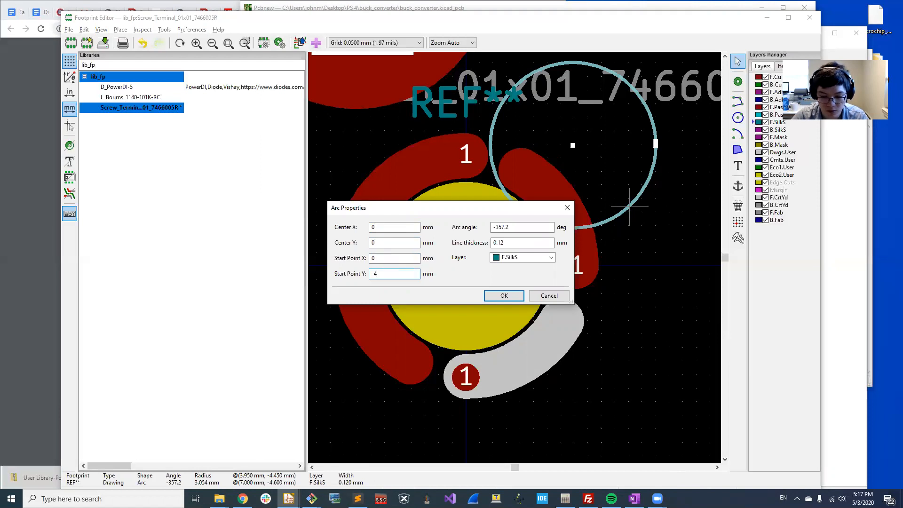
{"action": "type", "text": ".075"}
{"action": "key", "text": "Tab"}
{"action": "key", "text": "Tab"}
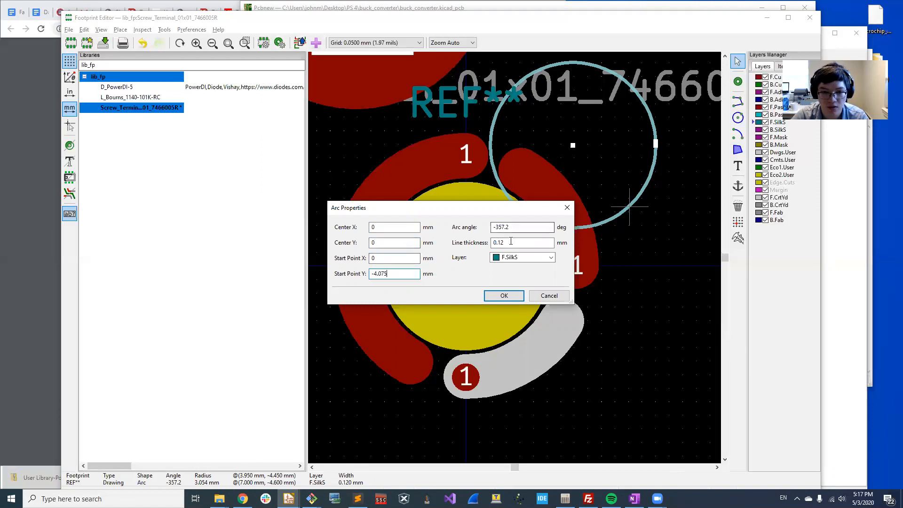
{"action": "type", "text": "2"}
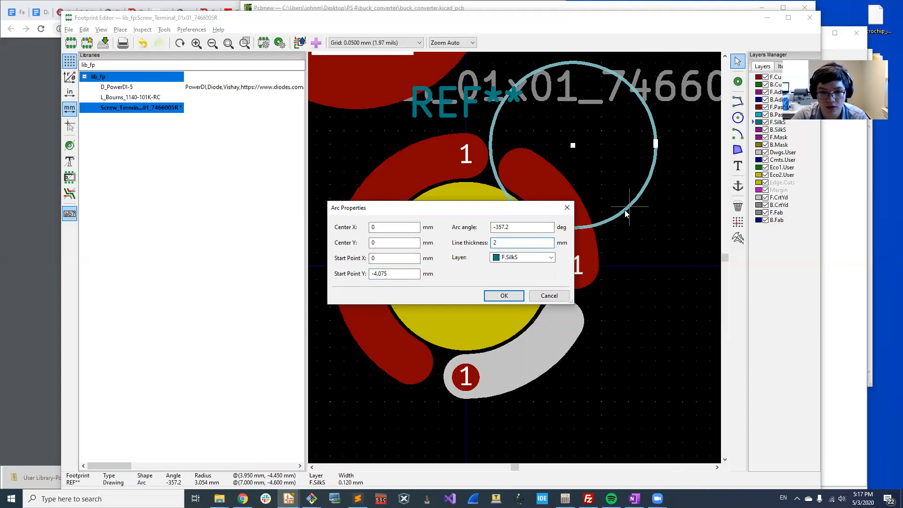
{"action": "left_click", "coordinate": [503, 295]}
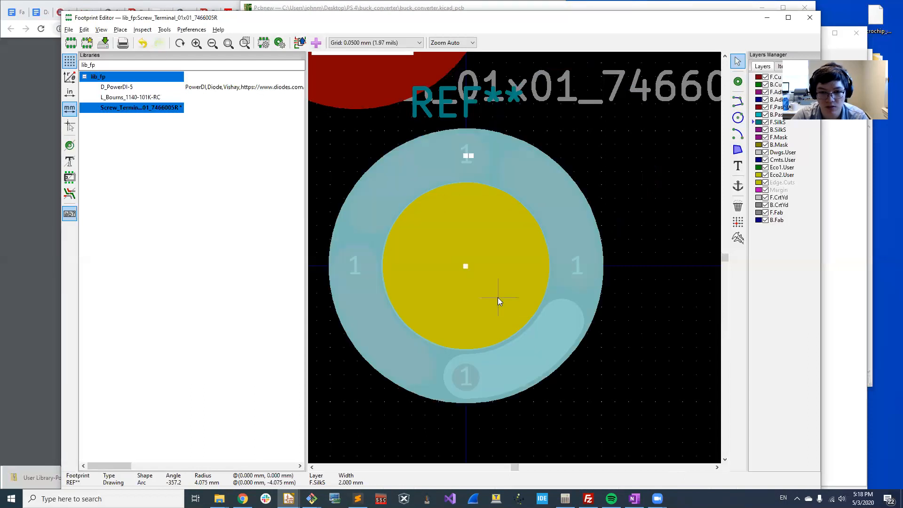
Switch to the browser and check the recommended land pattern in the Würth 7466005R datasheet
{"action": "scroll", "coordinate": [514, 257], "scroll_direction": "down", "scroll_amount": 3}
{"action": "scroll", "coordinate": [515, 257], "scroll_direction": "up", "scroll_amount": 3}
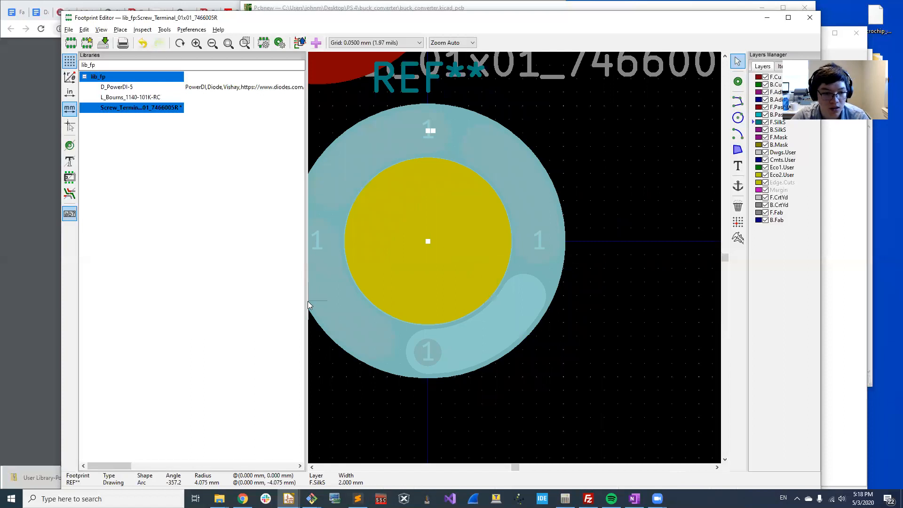
{"action": "left_click", "coordinate": [9, 239]}
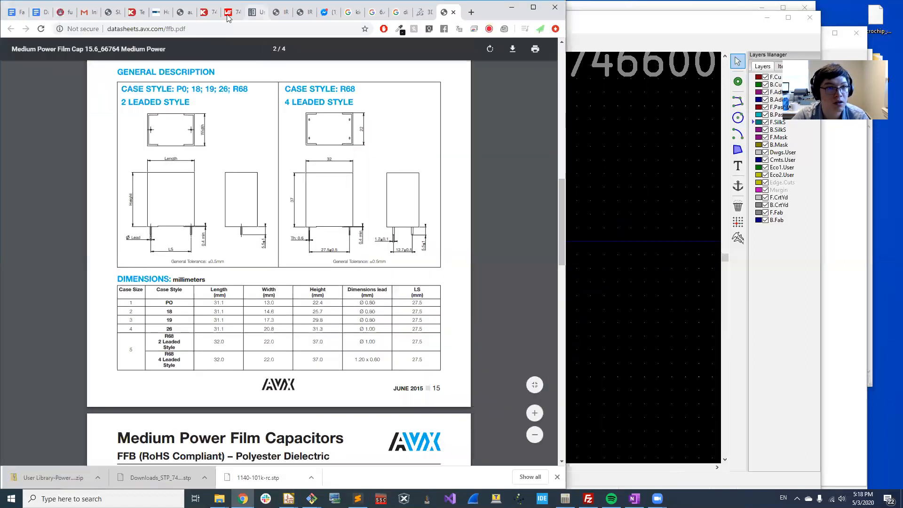
{"action": "left_click", "coordinate": [230, 12]}
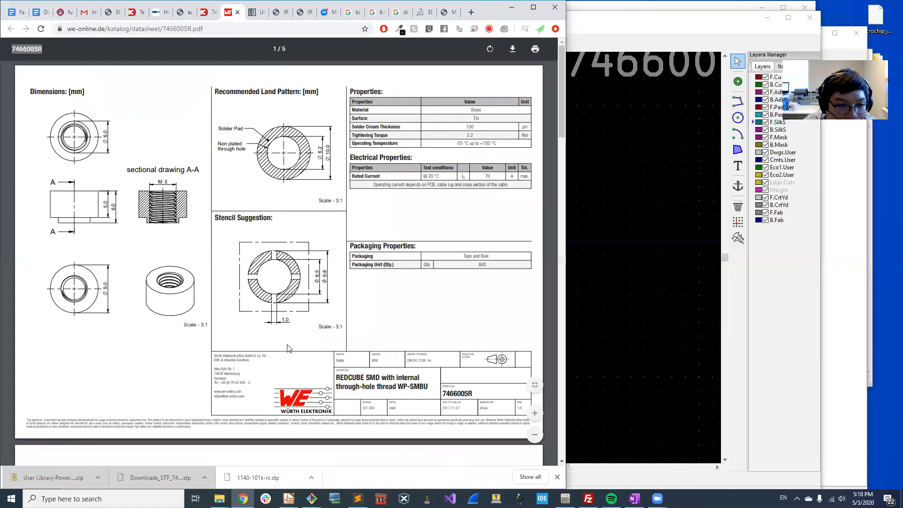
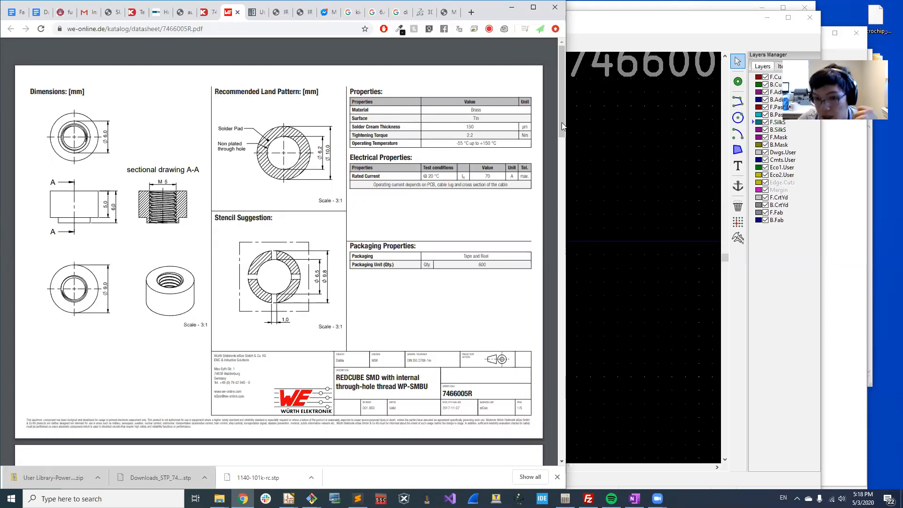
Back in the Footprint Editor, set the ring arc's line thickness to 1.9 mm and its layer to F.Cu
{"action": "left_click", "coordinate": [570, 207]}
{"action": "double_click", "coordinate": [540, 273]}
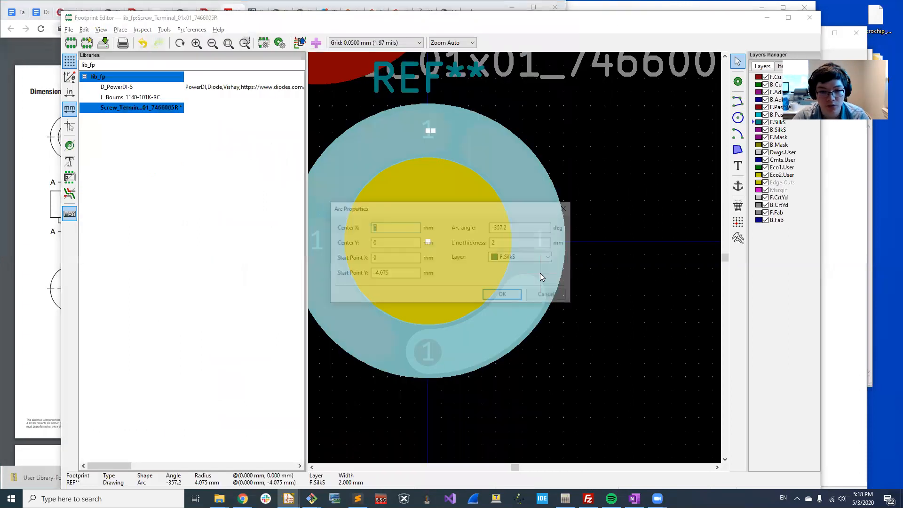
{"action": "double_click", "coordinate": [496, 242]}
{"action": "type", "text": "1.9"}
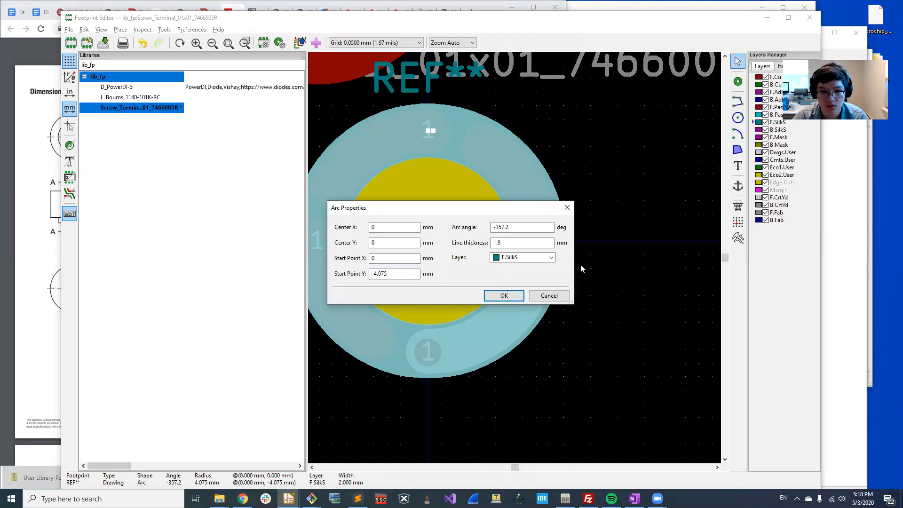
{"action": "left_click", "coordinate": [550, 258]}
{"action": "left_click", "coordinate": [517, 266]}
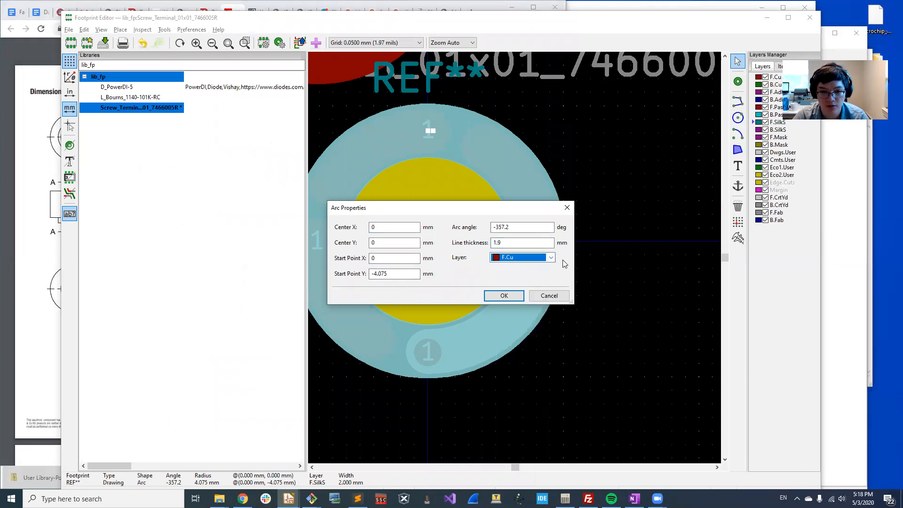
{"action": "left_click", "coordinate": [515, 296]}
{"action": "left_click", "coordinate": [618, 267]}
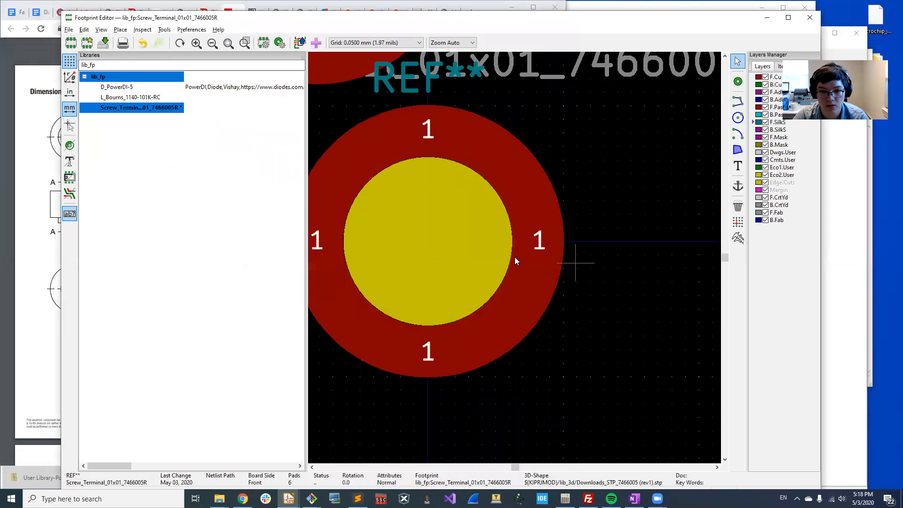
Create a custom pad from the Dwgs.User arc below the hole together with the small round pad 1 at its end
{"action": "scroll", "coordinate": [515, 257], "scroll_direction": "down", "scroll_amount": 1}
{"action": "scroll", "coordinate": [514, 257], "scroll_direction": "up", "scroll_amount": 2}
{"action": "left_click", "coordinate": [510, 158]}
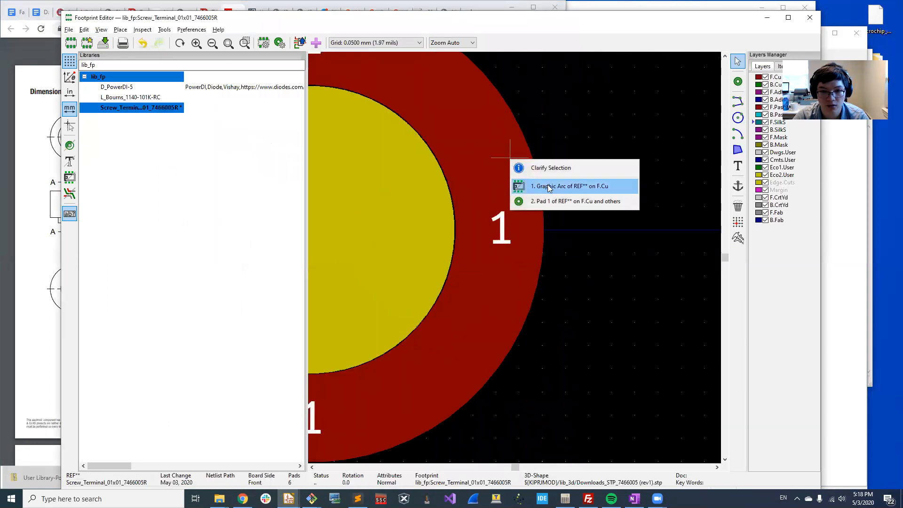
{"action": "left_click", "coordinate": [565, 201]}
{"action": "scroll", "coordinate": [571, 225], "scroll_direction": "down", "scroll_amount": 2}
{"action": "left_click", "coordinate": [470, 309]}
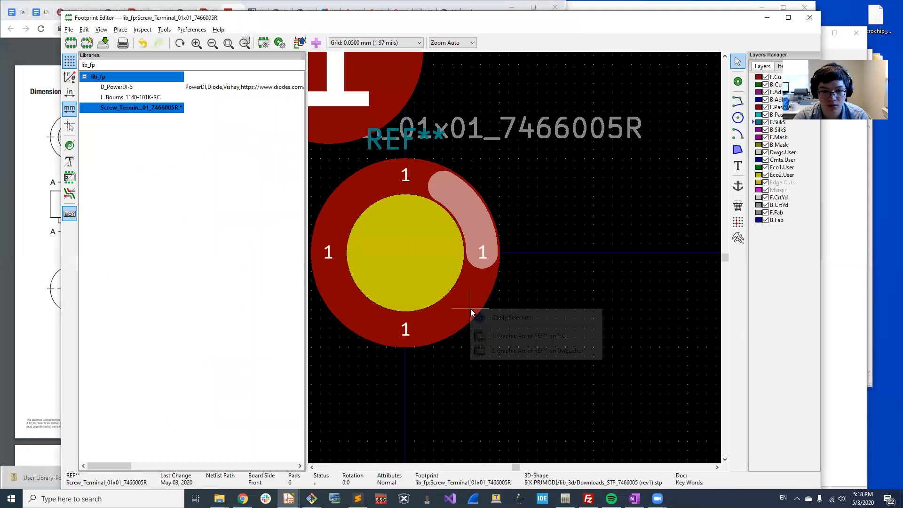
{"action": "left_click", "coordinate": [400, 351]}
{"action": "left_click", "coordinate": [422, 334]}
{"action": "left_click", "coordinate": [465, 362]}
{"action": "left_click", "coordinate": [428, 331]}
{"action": "left_click", "coordinate": [466, 373]}
{"action": "left_click", "coordinate": [405, 339]}
{"action": "left_click", "coordinate": [459, 379]}
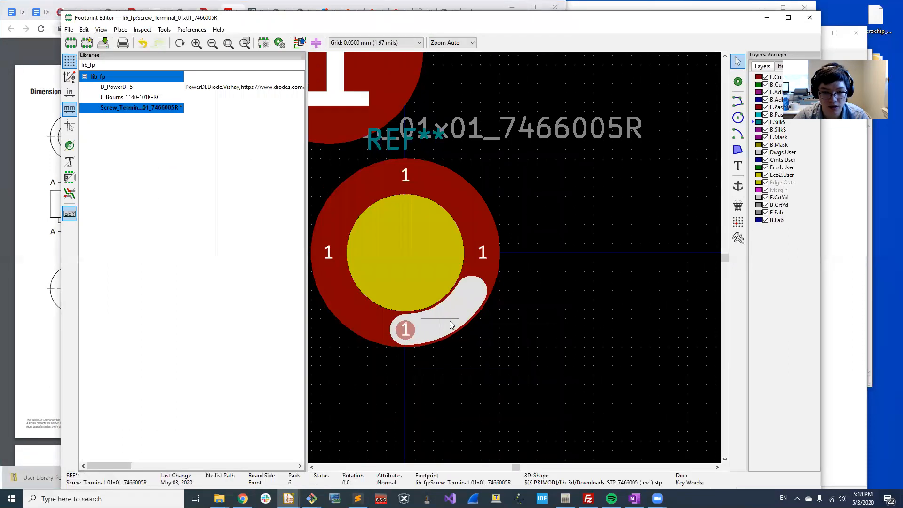
{"action": "right_click", "coordinate": [450, 324]}
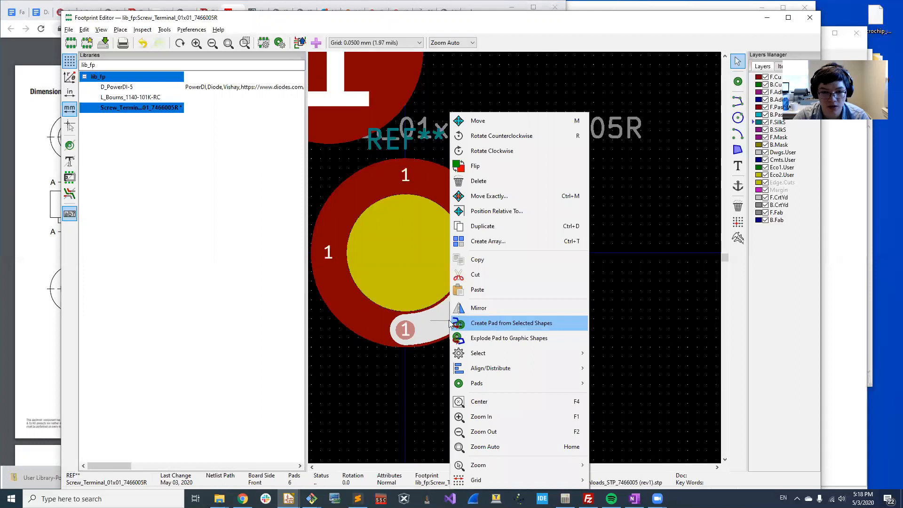
{"action": "left_click", "coordinate": [496, 328]}
Delete the large 10 mm circular pad above the terminal footprint
{"action": "middle_click_drag", "start_coordinate": [500, 234], "coordinate": [619, 344]}
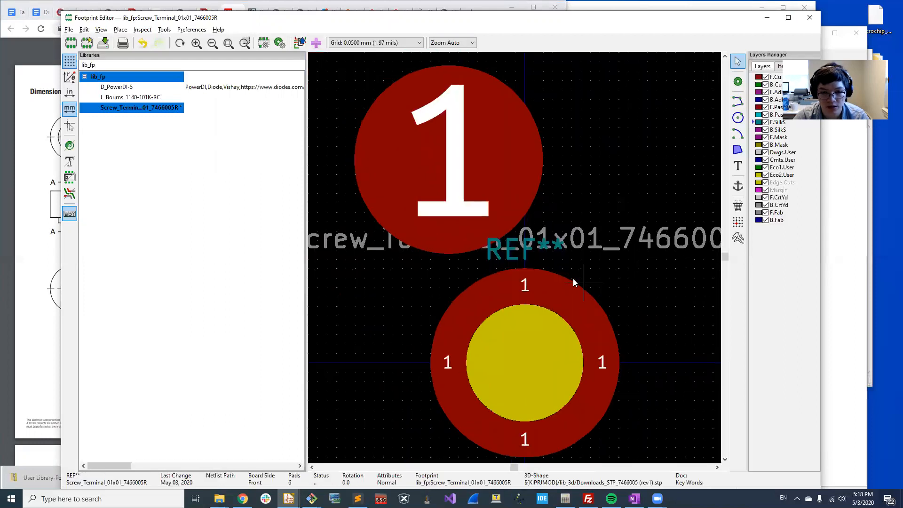
{"action": "left_click", "coordinate": [559, 275]}
{"action": "scroll", "coordinate": [578, 248], "scroll_direction": "down", "scroll_amount": 2}
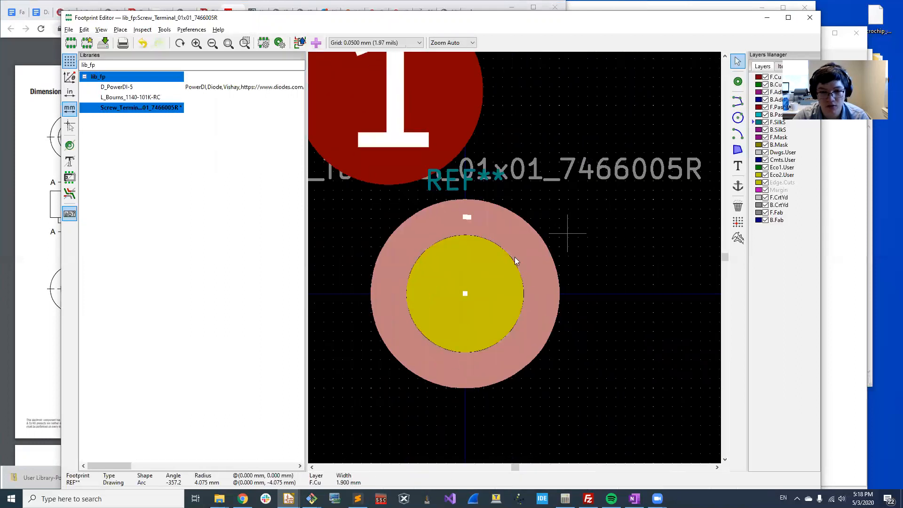
{"action": "middle_click_drag", "start_coordinate": [480, 225], "coordinate": [543, 228]}
{"action": "left_click", "coordinate": [548, 145]}
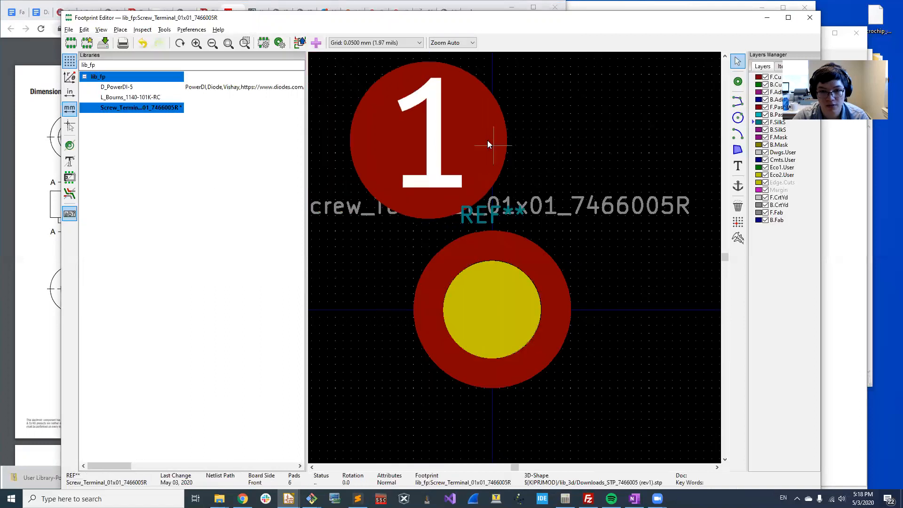
{"action": "left_click", "coordinate": [487, 140]}
{"action": "mouse_move", "coordinate": [511, 180]}
{"action": "middle_mouse_down"}
{"action": "mouse_move", "coordinate": [543, 268]}
{"action": "mouse_move", "coordinate": [516, 176]}
{"action": "middle_mouse_up"}
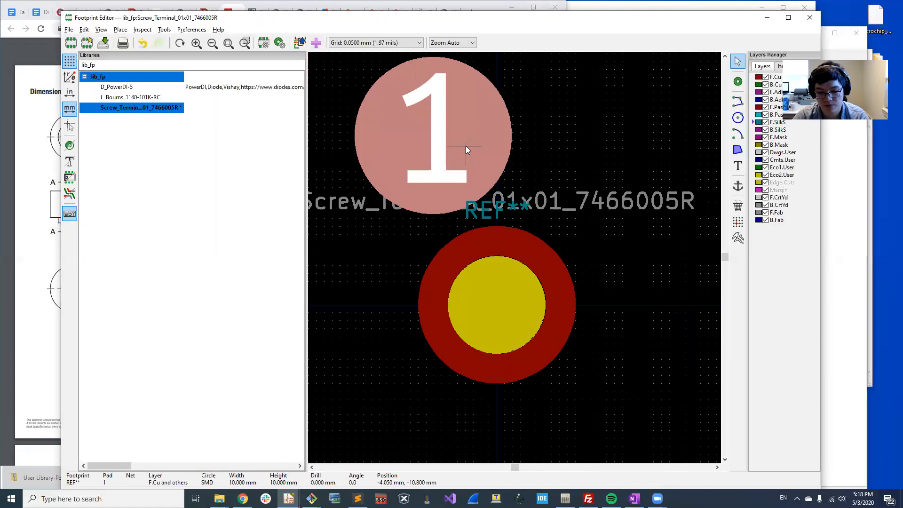
{"action": "key", "text": "Delete"}
Inspect the screw terminal and the copper around it in the 3D viewer
{"action": "key", "text": "alt+3"}
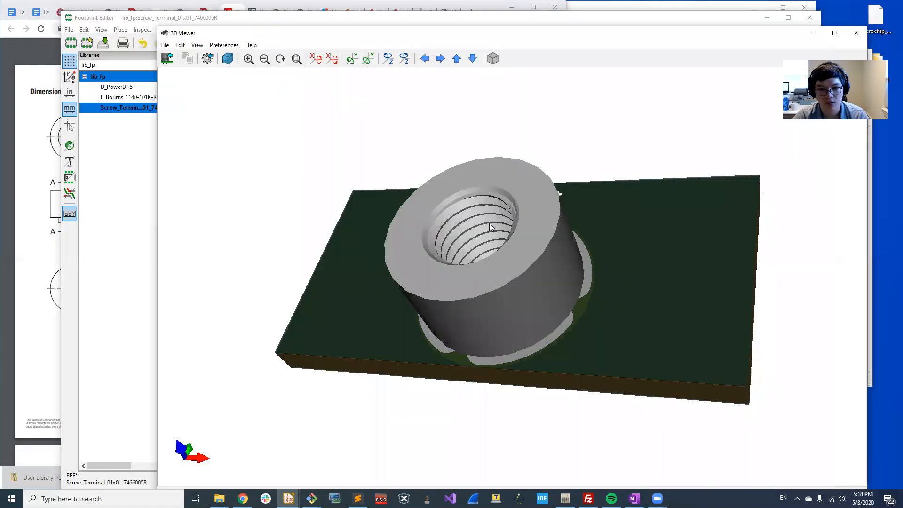
{"action": "left_click_drag", "start_coordinate": [532, 294], "coordinate": [512, 330]}
{"action": "left_click", "coordinate": [65, 287]}
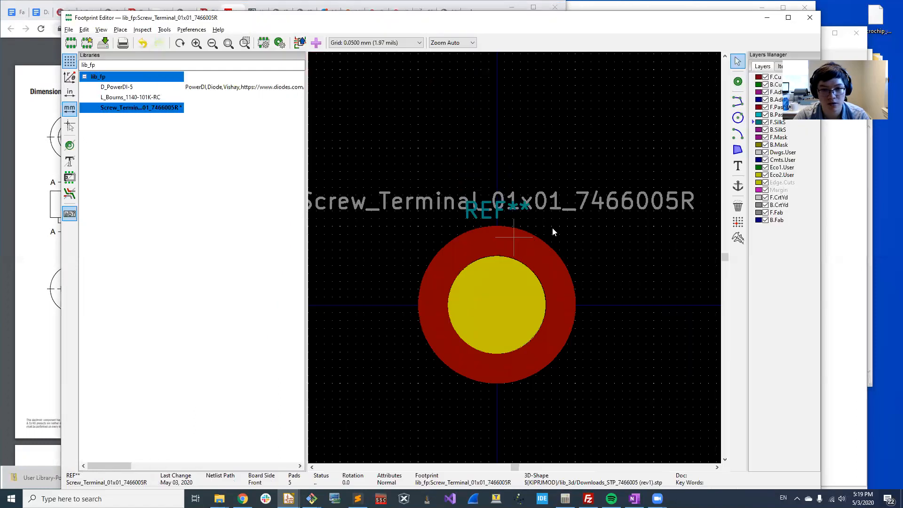
Try to create a pad from the F.Cu ring arc, and move the ring to the right of the arc pads
{"action": "double_click", "coordinate": [522, 235]}
{"action": "key", "text": "Escape"}
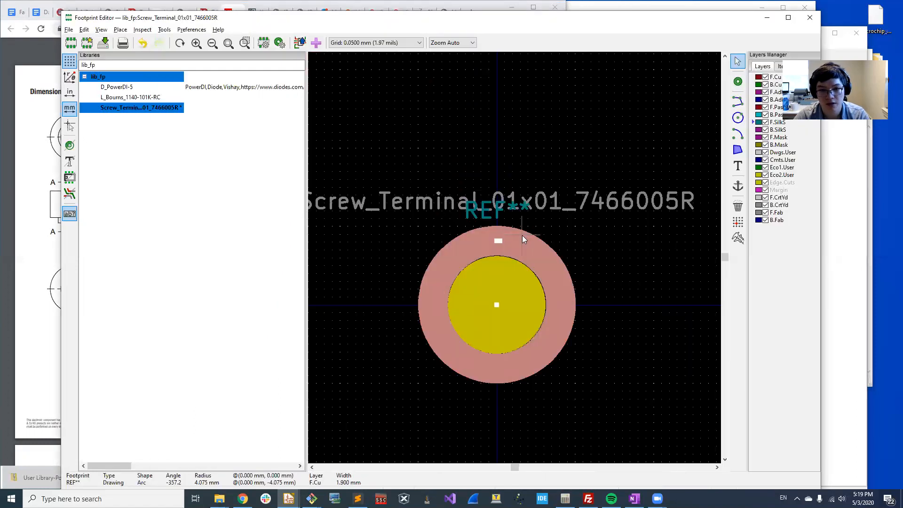
{"action": "right_click", "coordinate": [522, 237]}
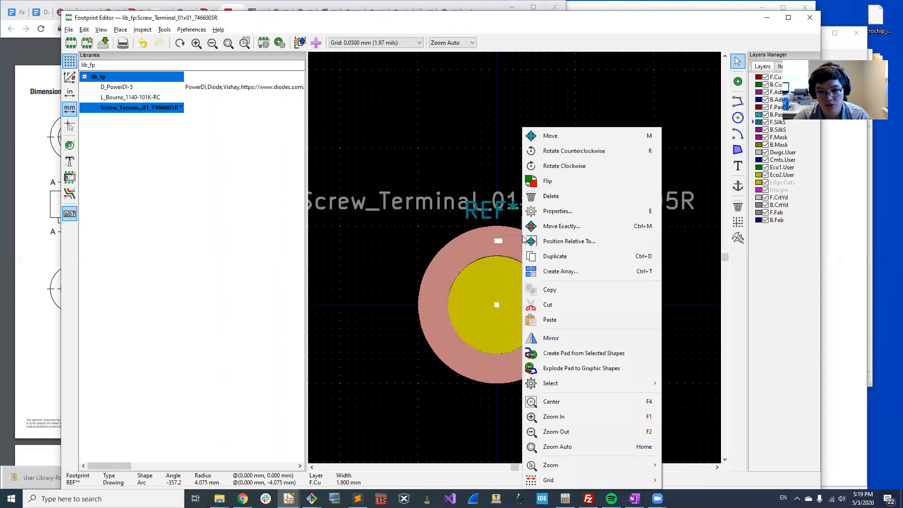
{"action": "left_click", "coordinate": [574, 353]}
{"action": "key", "text": "Return"}
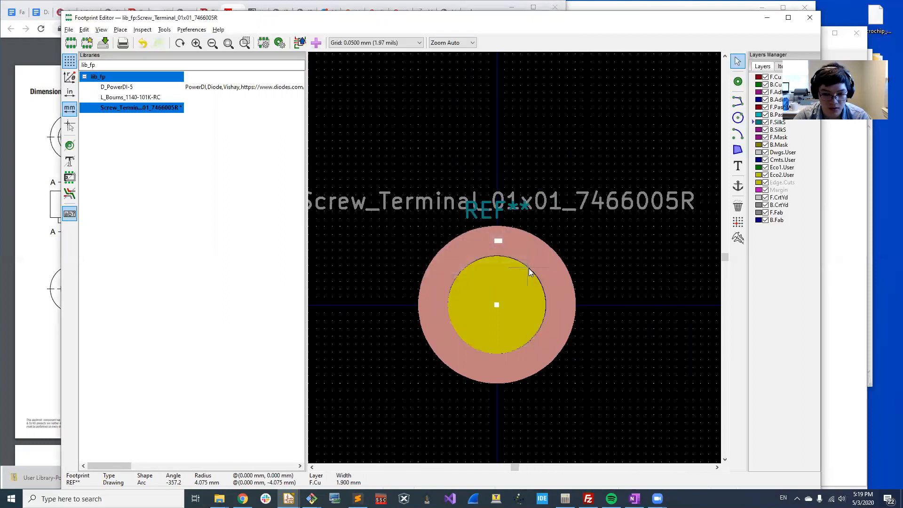
{"action": "left_click", "coordinate": [625, 261]}
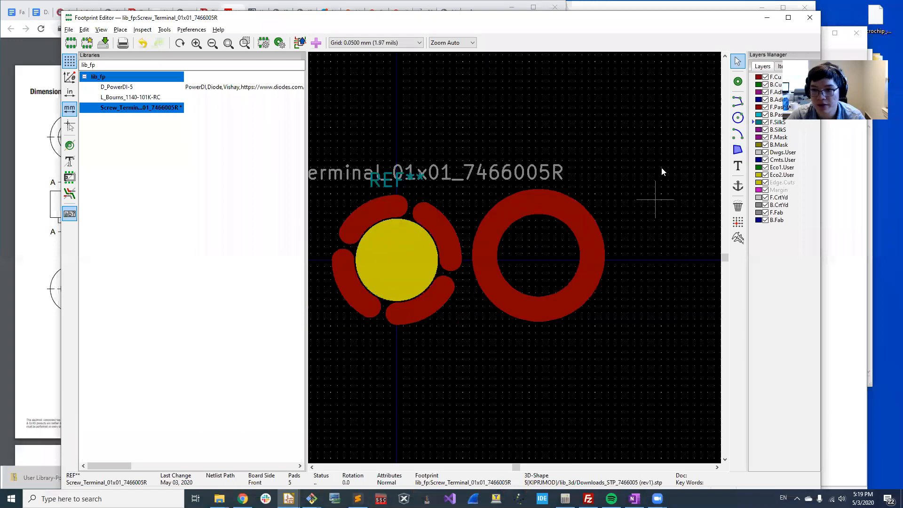
Add a pad above and to the right of the copper ring and set its shape to Circular
{"action": "left_click", "coordinate": [737, 82]}
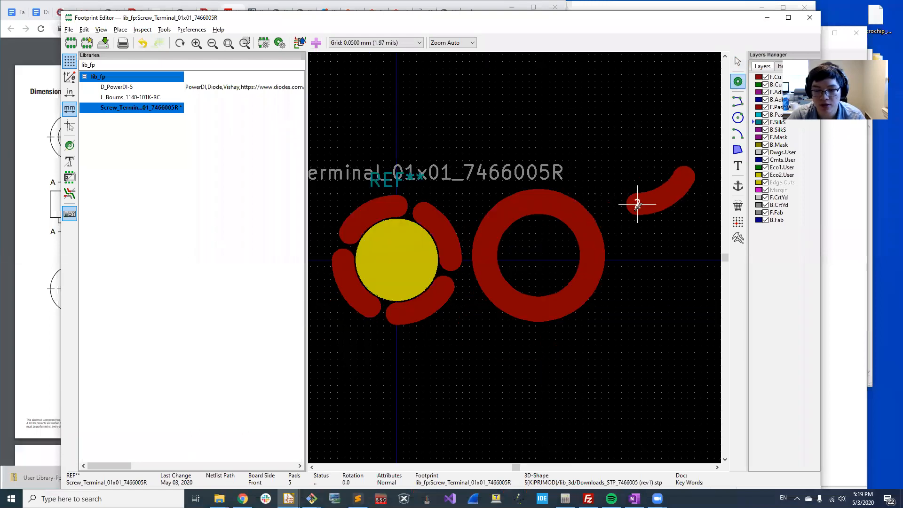
{"action": "left_click", "coordinate": [607, 162]}
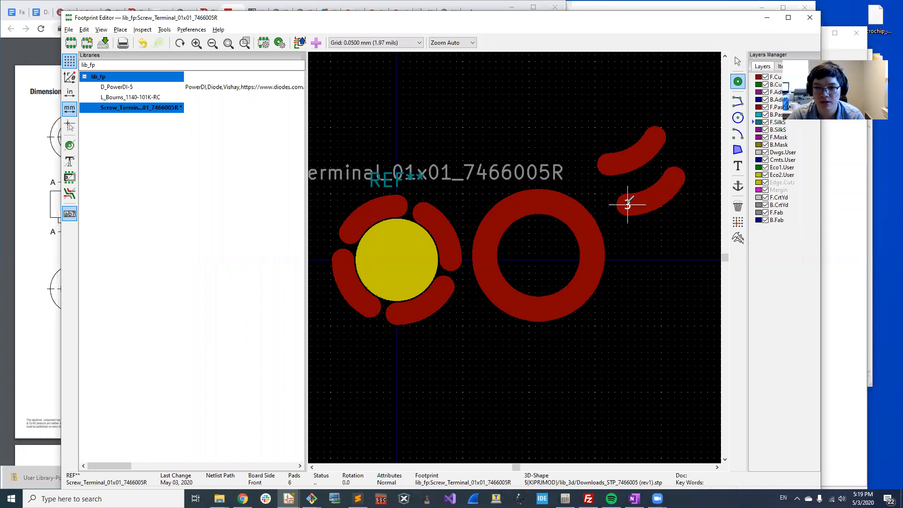
{"action": "key", "text": "Escape"}
{"action": "left_click", "coordinate": [626, 158]}
{"action": "double_click", "coordinate": [626, 160]}
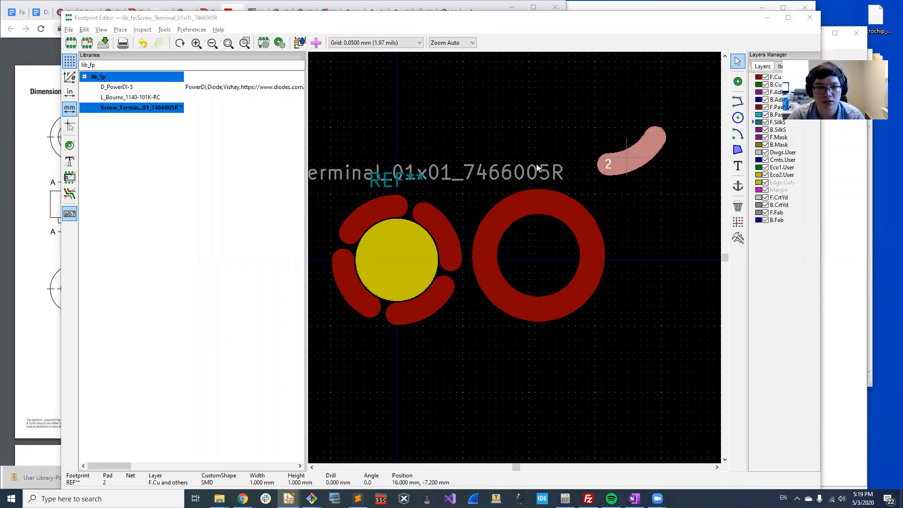
{"action": "left_click", "coordinate": [361, 150]}
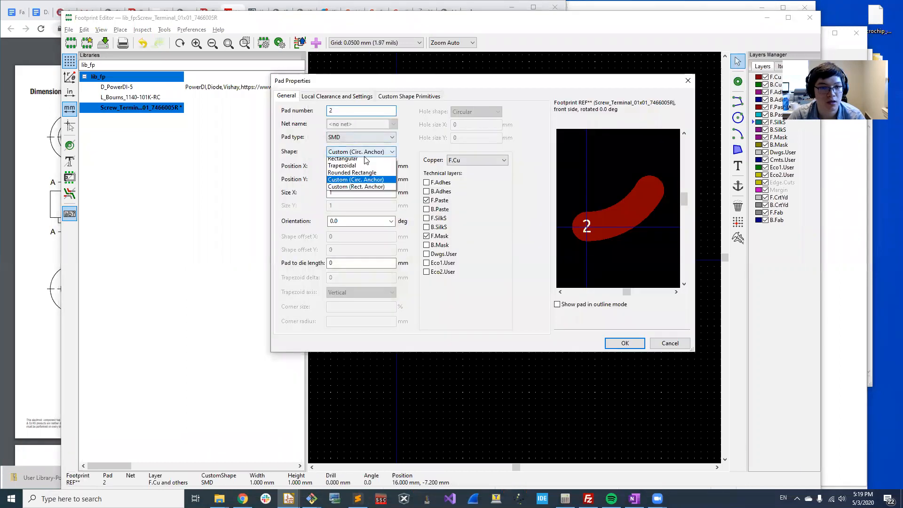
{"action": "left_click", "coordinate": [363, 161]}
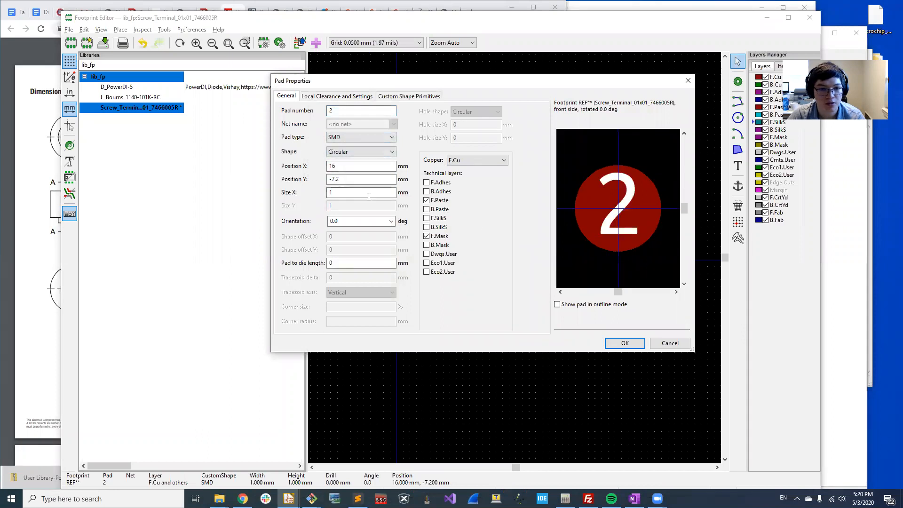
{"action": "left_click", "coordinate": [624, 343]}
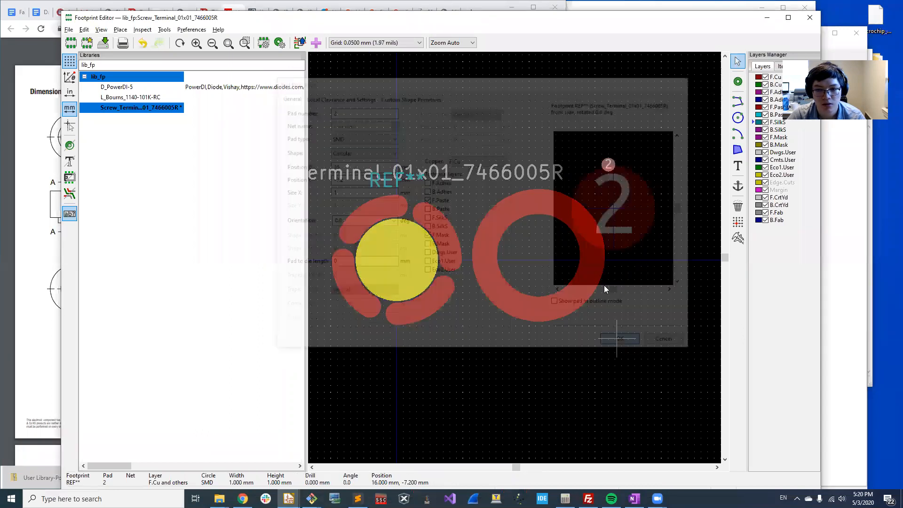
Move the round pad onto the copper ring's right-hand band at X 14.8, Y -0.2 mm and set its pad number to 1
{"action": "left_click_drag", "start_coordinate": [609, 160], "coordinate": [502, 241]}
{"action": "scroll", "coordinate": [597, 264], "scroll_direction": "up", "scroll_amount": 3}
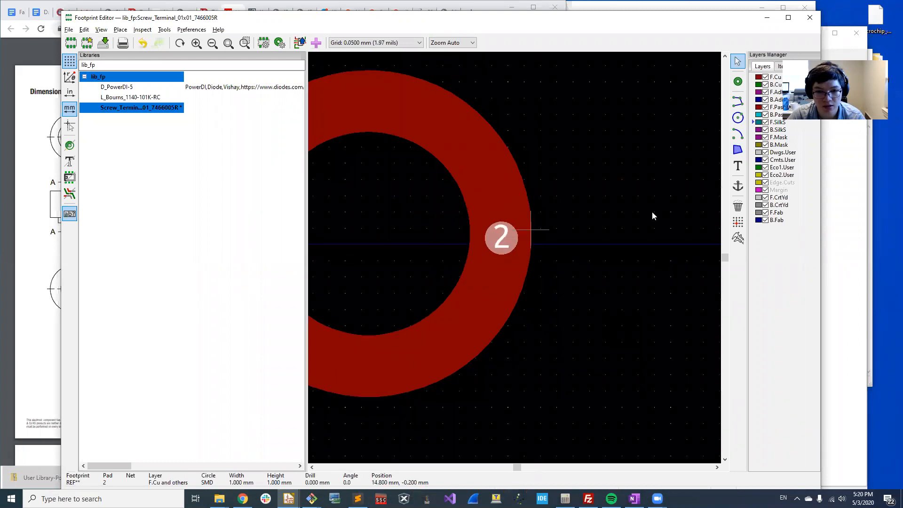
{"action": "scroll", "coordinate": [652, 211], "scroll_direction": "down", "scroll_amount": 3}
{"action": "middle_click_drag", "start_coordinate": [470, 257], "coordinate": [617, 252]}
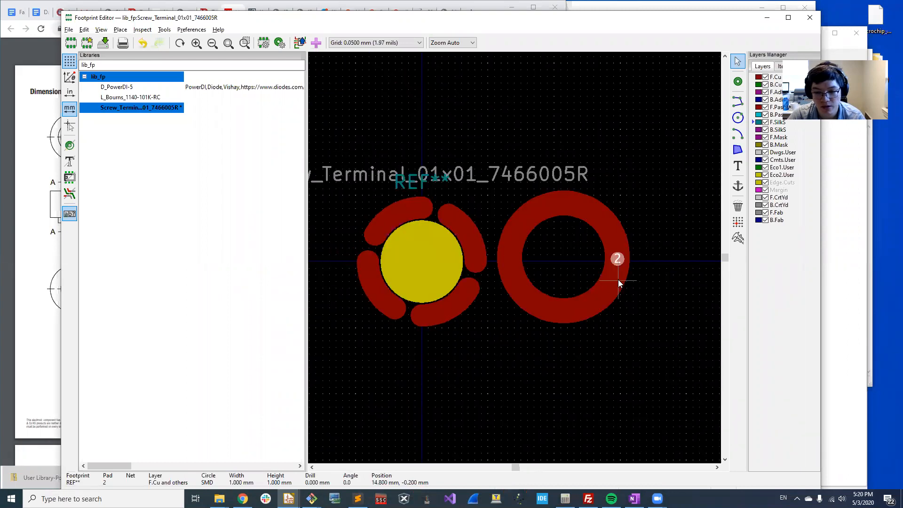
{"action": "type", "text": "ev"}
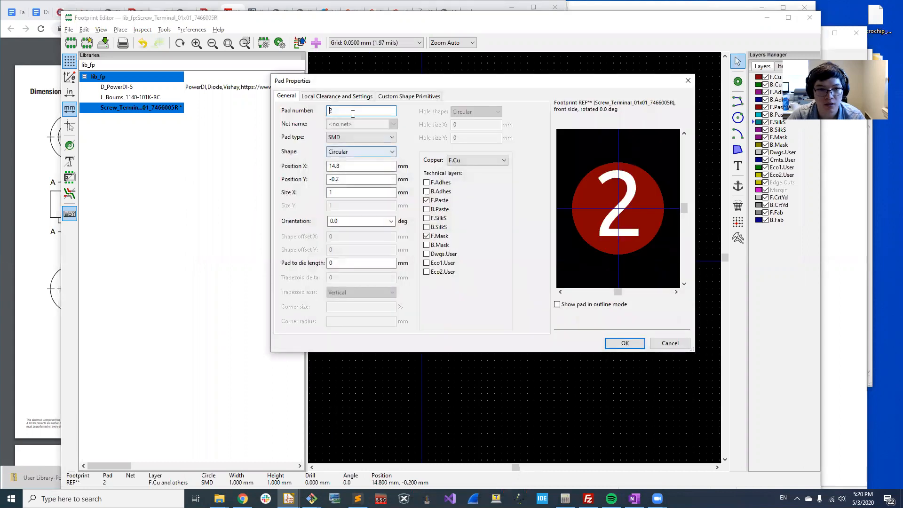
{"action": "type", "text": "1"}
{"action": "key", "text": "Return"}
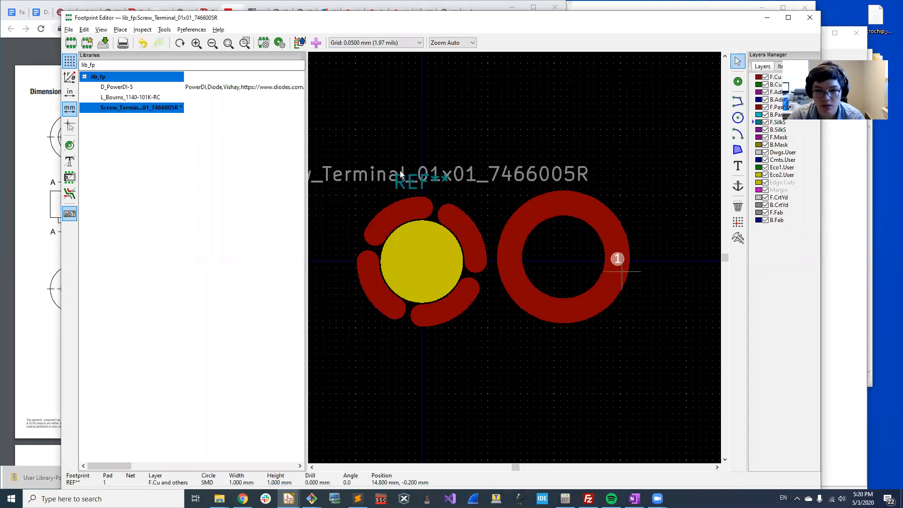
{"action": "left_click", "coordinate": [614, 228]}
{"action": "key", "text": "Escape"}
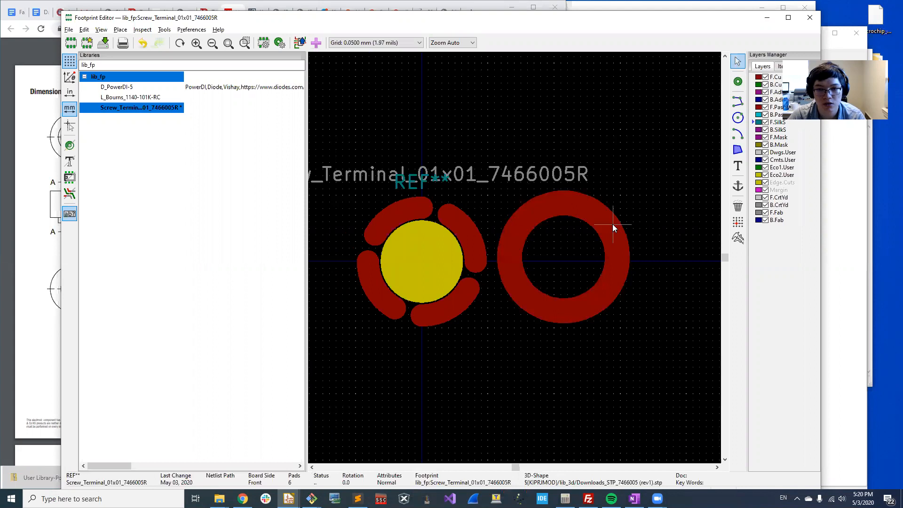
Create a custom pad from the F.Cu ring arc together with the small round pad 1 on it
{"action": "left_click", "coordinate": [622, 258]}
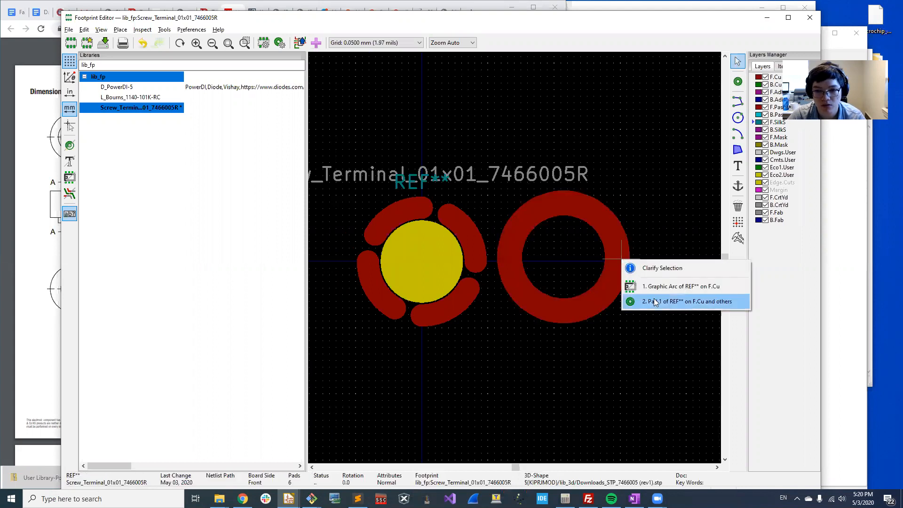
{"action": "left_click", "coordinate": [668, 301]}
{"action": "right_click", "coordinate": [617, 232]}
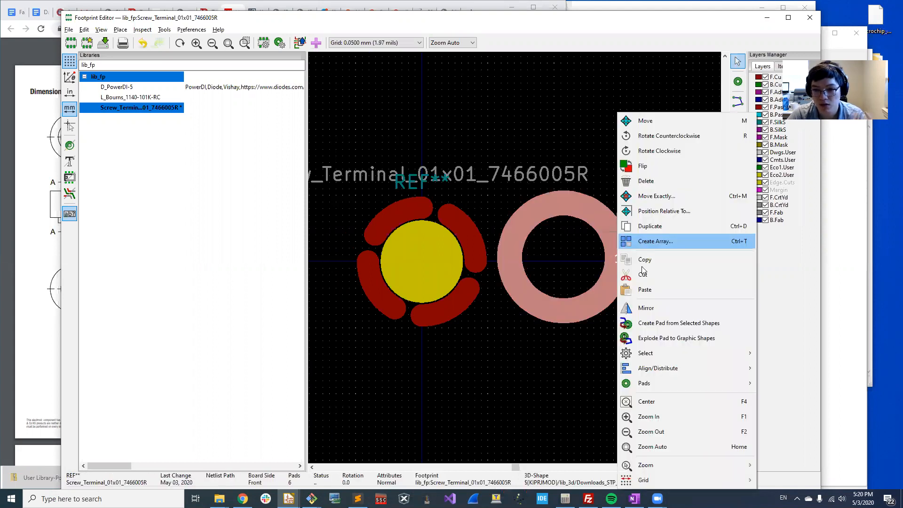
{"action": "left_click", "coordinate": [662, 323]}
{"action": "left_click", "coordinate": [610, 324]}
{"action": "left_click", "coordinate": [614, 292]}
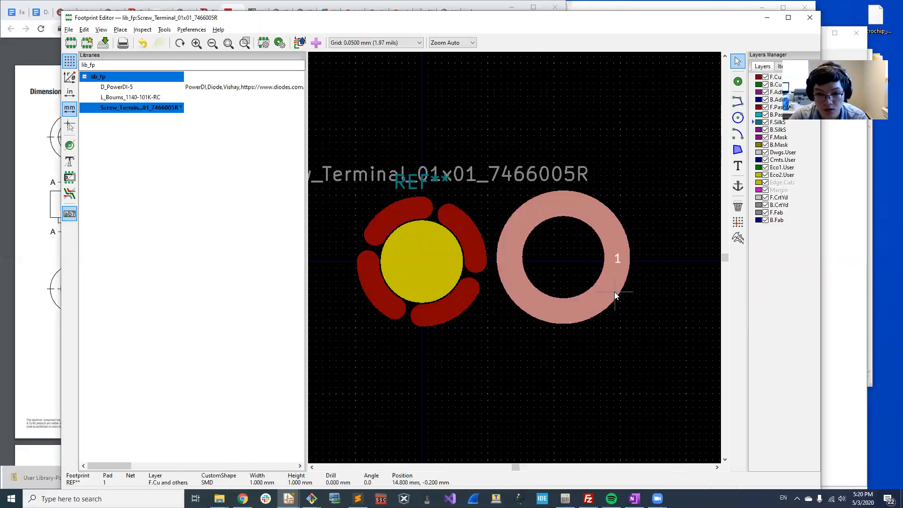
Try to position the ring-shaped pad at X 0, Y 0 mm, and undo the move
{"action": "left_click_drag", "start_coordinate": [522, 266], "coordinate": [590, 264]}
{"action": "double_click", "coordinate": [516, 231]}
{"action": "left_click_drag", "start_coordinate": [357, 167], "coordinate": [157, 156]}
{"action": "key", "text": "Return"}
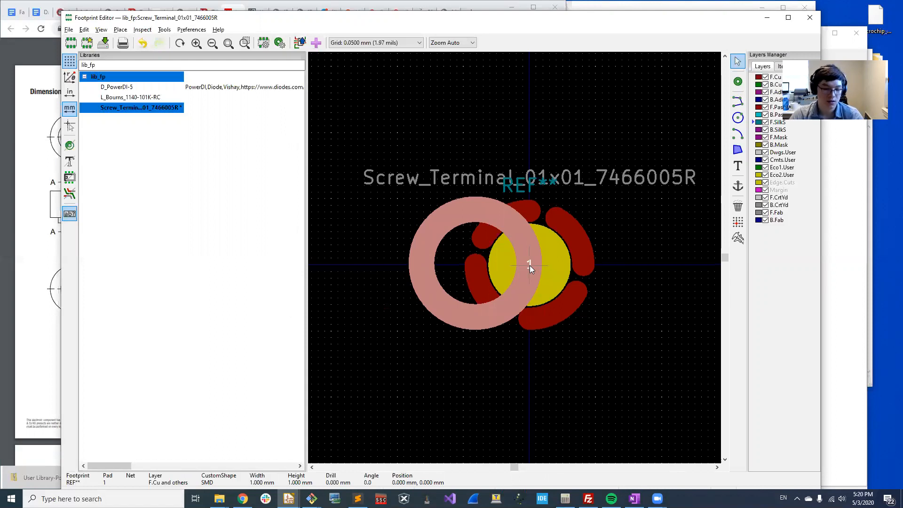
{"action": "key", "text": "ctrl+z"}
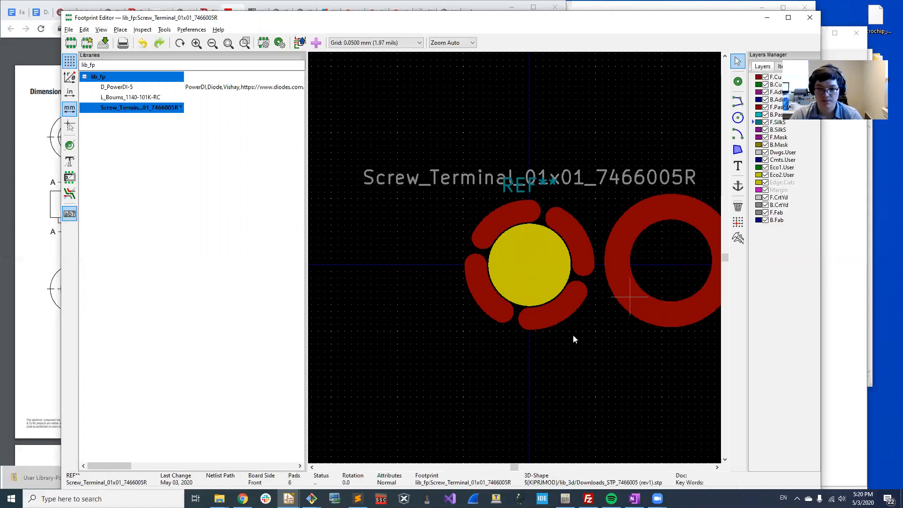
{"action": "middle_click_drag", "start_coordinate": [573, 336], "coordinate": [552, 343]}
{"action": "left_click", "coordinate": [634, 284]}
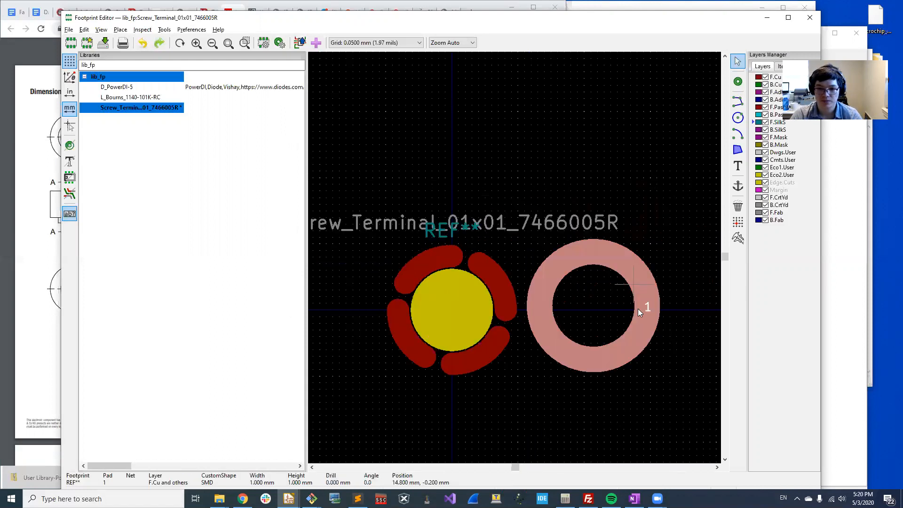
{"action": "left_click", "coordinate": [621, 368]}
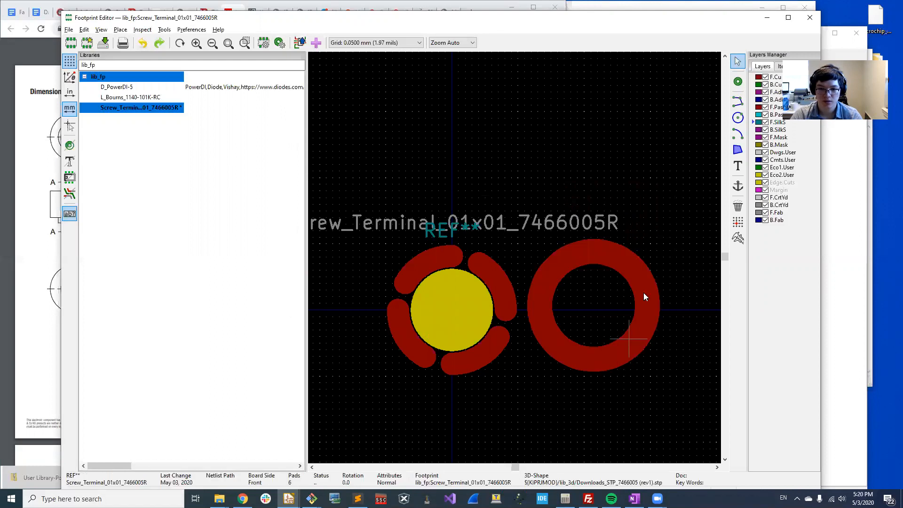
{"action": "left_click", "coordinate": [655, 311]}
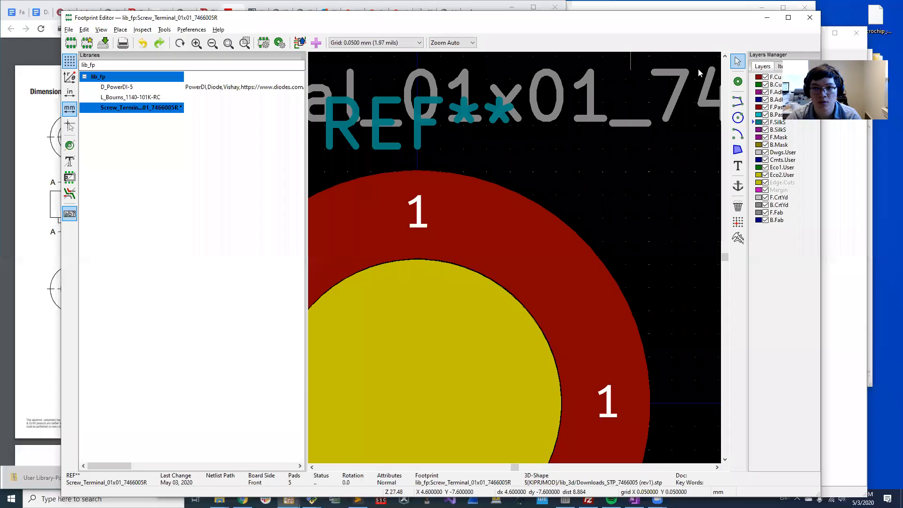
Create one custom pad from the F.Cu ring arc and the pad 1 on the ring's right side
{"action": "scroll", "coordinate": [623, 185], "scroll_direction": "down", "scroll_amount": 4}
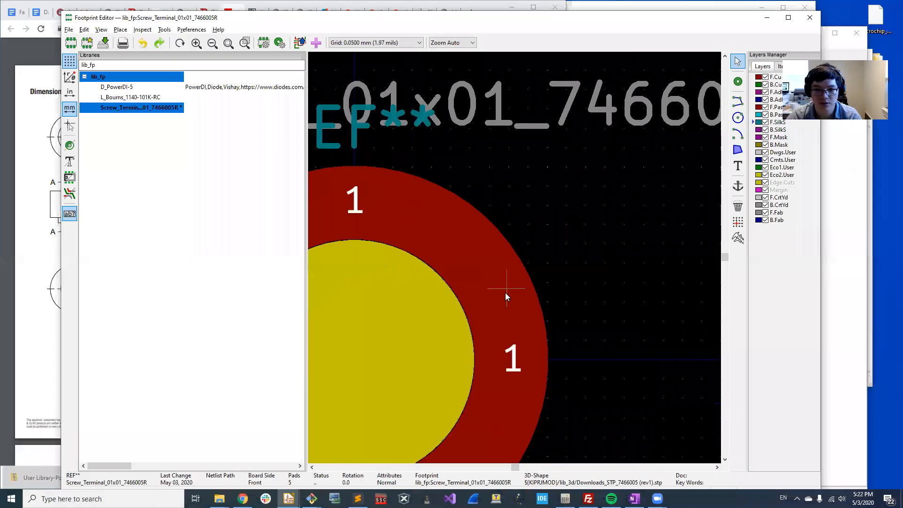
{"action": "left_click", "coordinate": [509, 261]}
{"action": "left_click", "coordinate": [489, 230]}
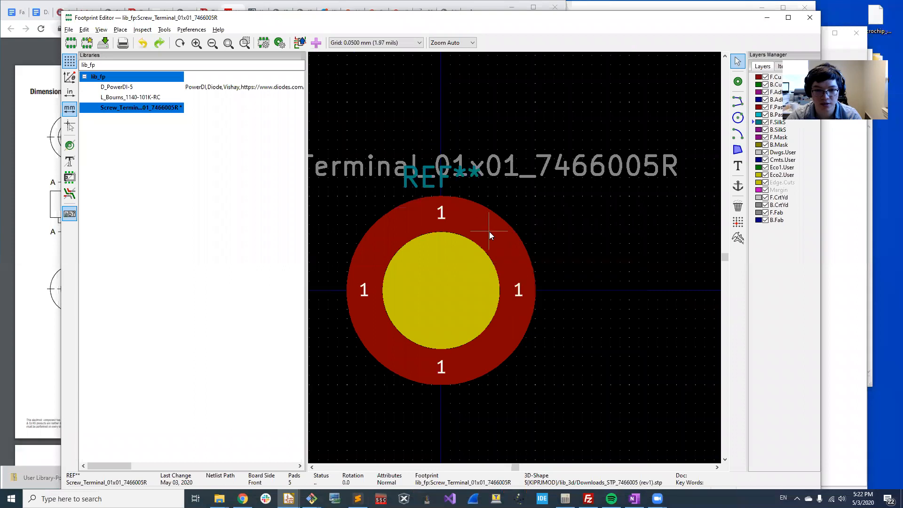
{"action": "left_click", "coordinate": [490, 214]}
{"action": "left_click", "coordinate": [527, 241]}
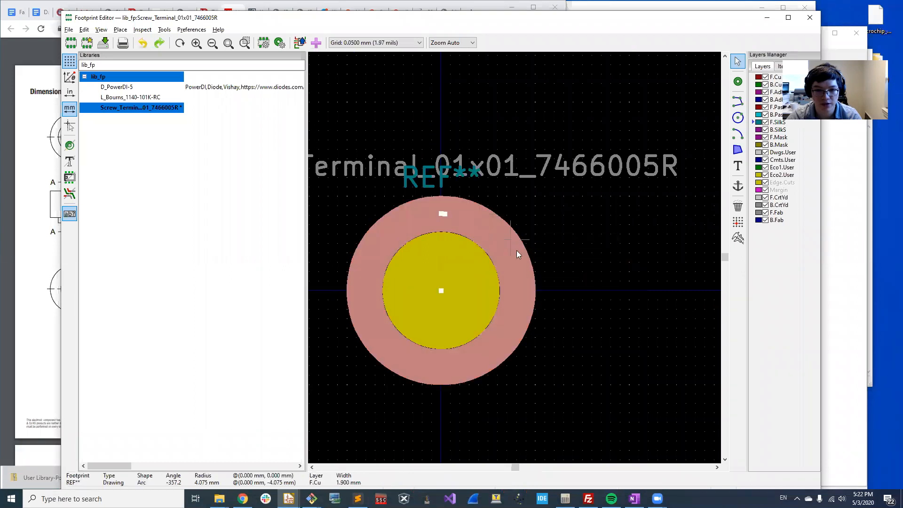
{"action": "left_click", "coordinate": [517, 269]}
{"action": "left_click", "coordinate": [565, 311]}
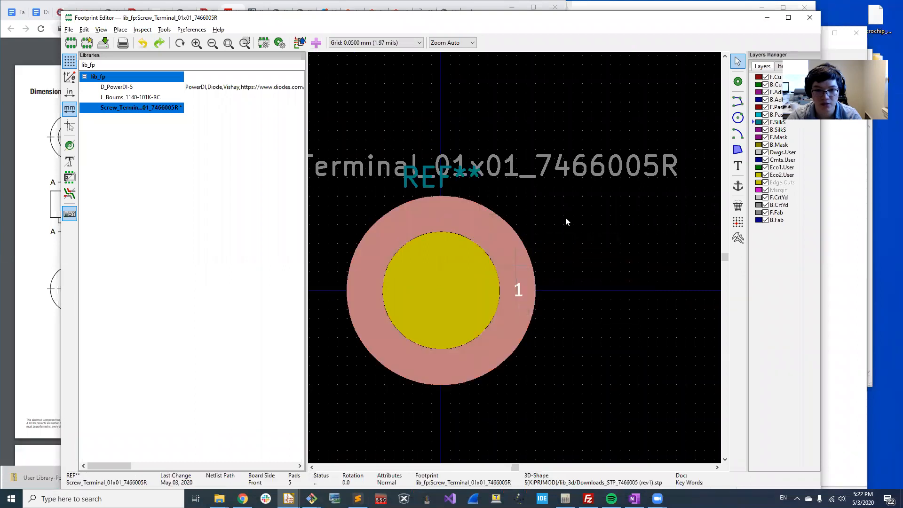
{"action": "left_click", "coordinate": [593, 241]}
{"action": "left_click", "coordinate": [529, 289]}
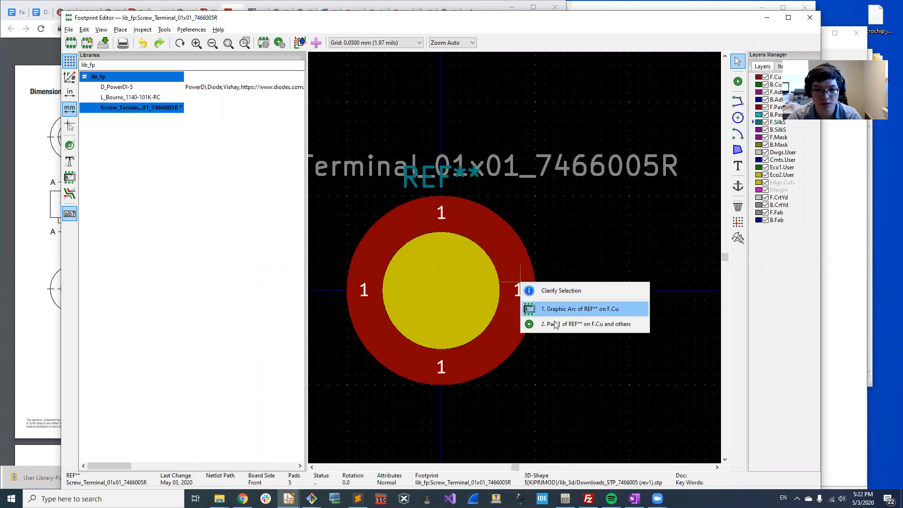
{"action": "left_click", "coordinate": [546, 322]}
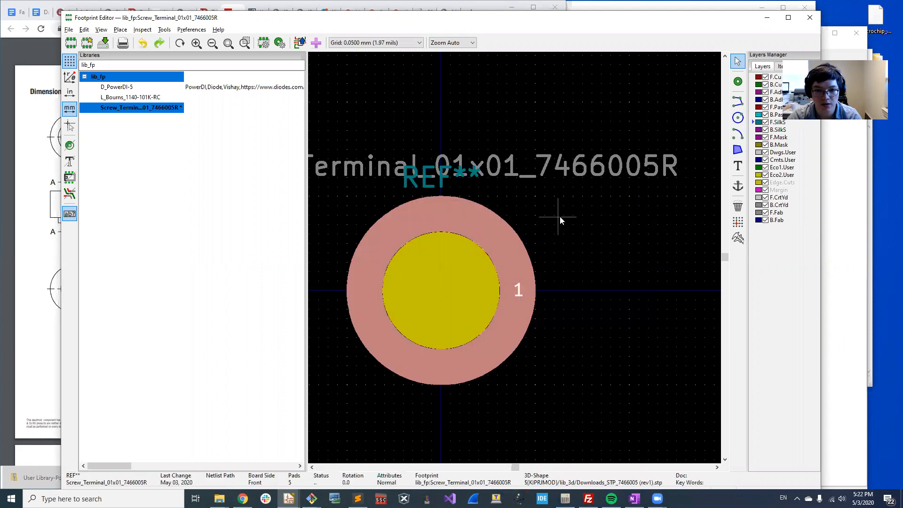
{"action": "right_click", "coordinate": [512, 253]}
{"action": "left_click", "coordinate": [618, 337]}
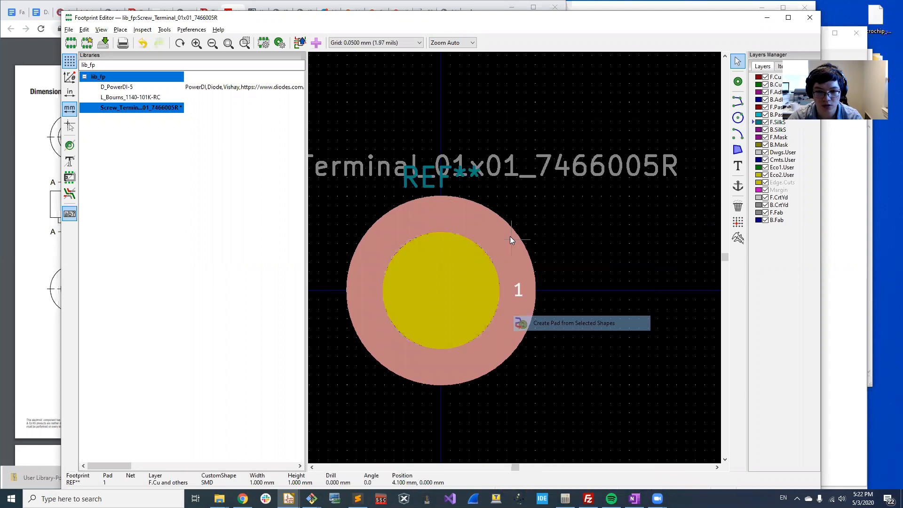
Save the Screw_Terminal_01x01_7466005R footprint and return to the buck_converter board layout
{"action": "key", "text": "ctrl+s"}
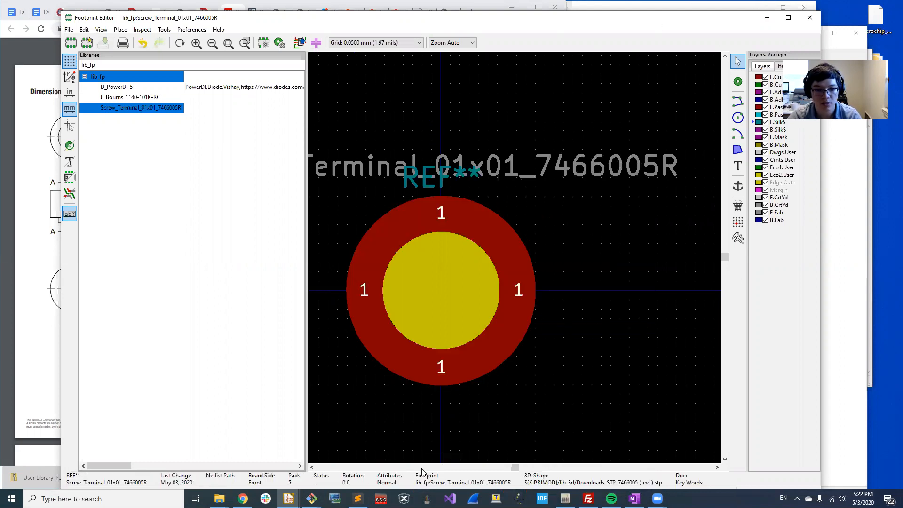
{"action": "left_click", "coordinate": [813, 23]}
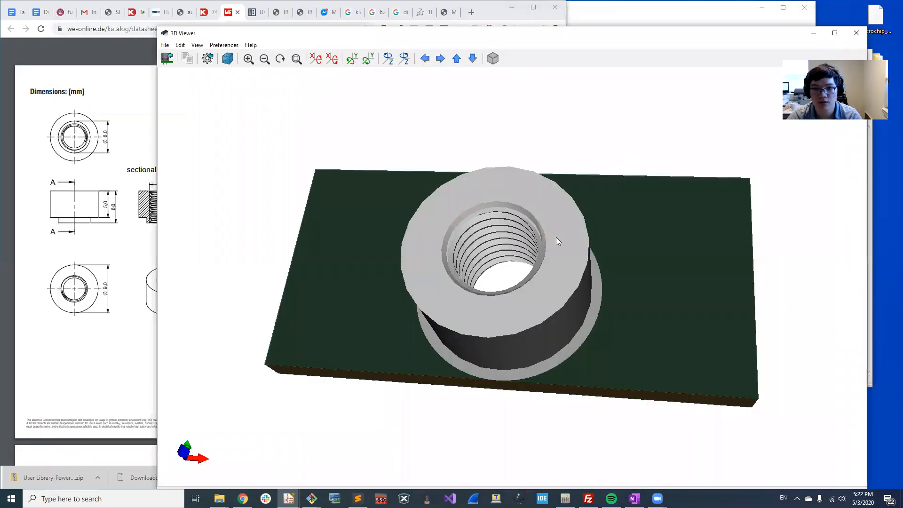
{"action": "left_click", "coordinate": [585, 391]}
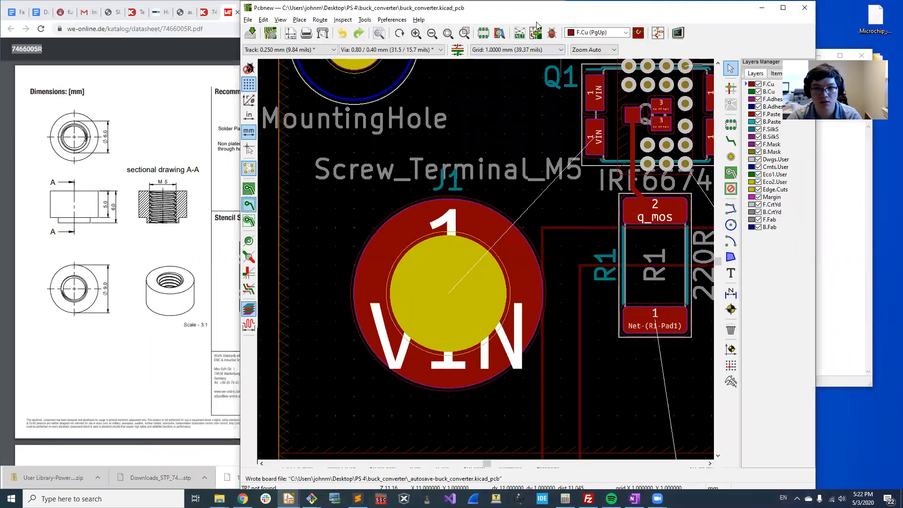
Update all footprints on the board from the library
{"action": "left_click", "coordinate": [363, 20]}
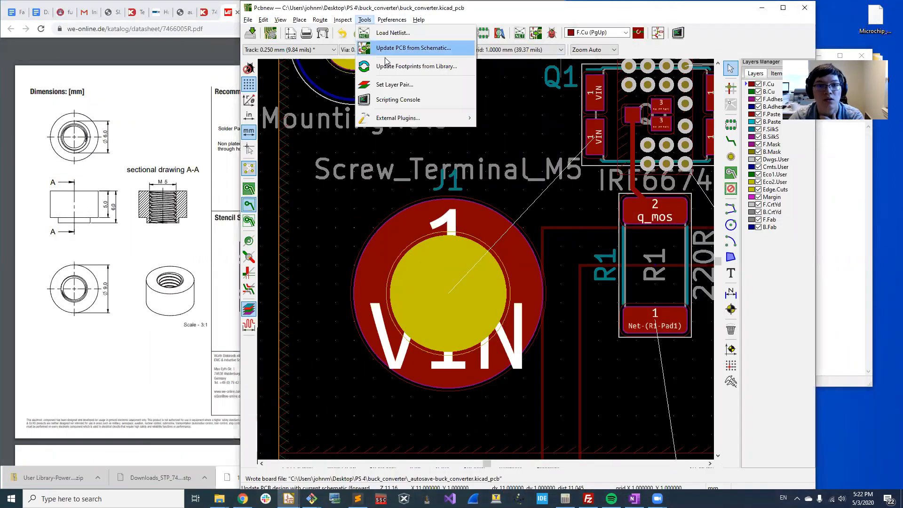
{"action": "left_click", "coordinate": [407, 66]}
{"action": "left_click", "coordinate": [639, 369]}
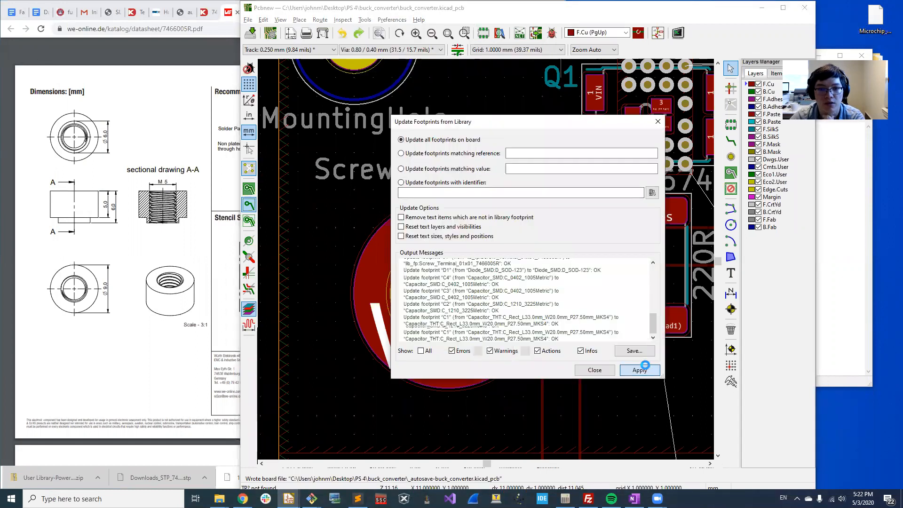
{"action": "left_click", "coordinate": [594, 370]}
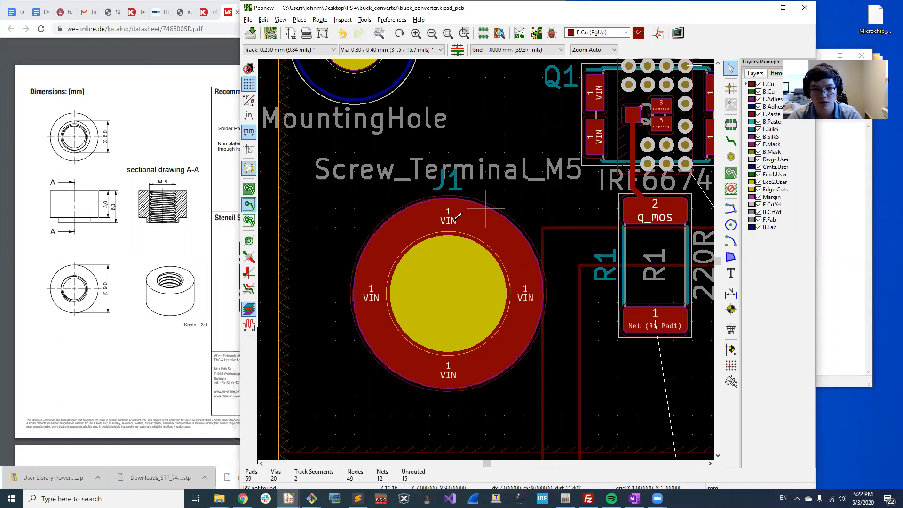
{"action": "key", "text": "x"}
{"action": "key", "text": "Escape"}
{"action": "left_click", "coordinate": [525, 292]}
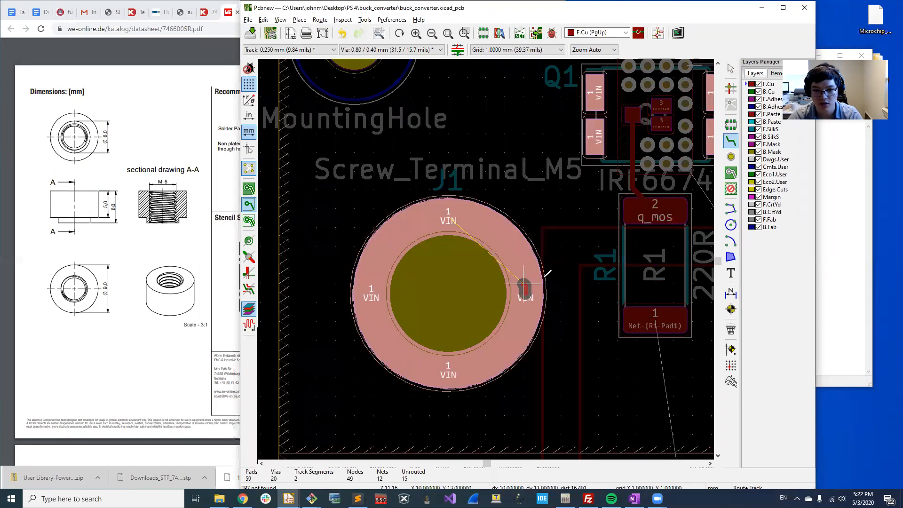
{"action": "key", "text": "Escape"}
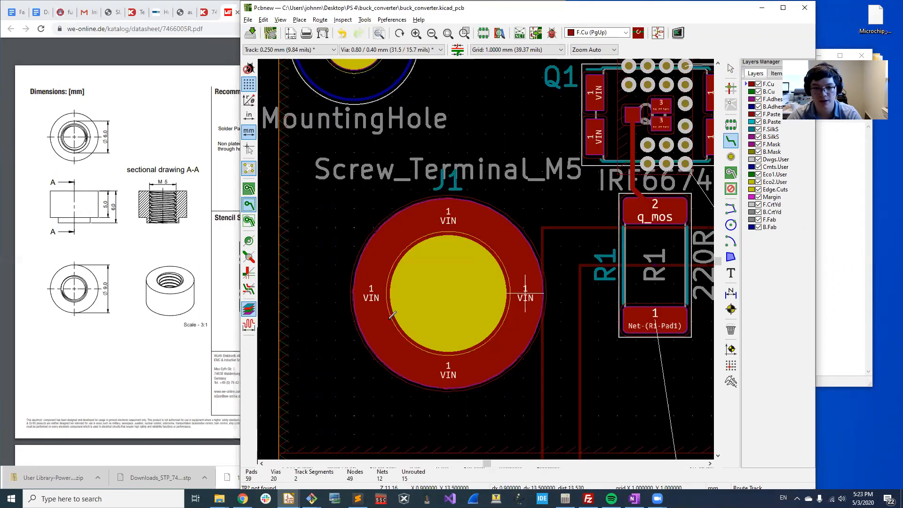
Examine the updated screw terminals J1 and J3 in the board layout and in the 3D view
{"action": "scroll", "coordinate": [393, 314], "scroll_direction": "down", "scroll_amount": 3}
{"action": "middle_click_drag", "start_coordinate": [519, 312], "coordinate": [506, 239]}
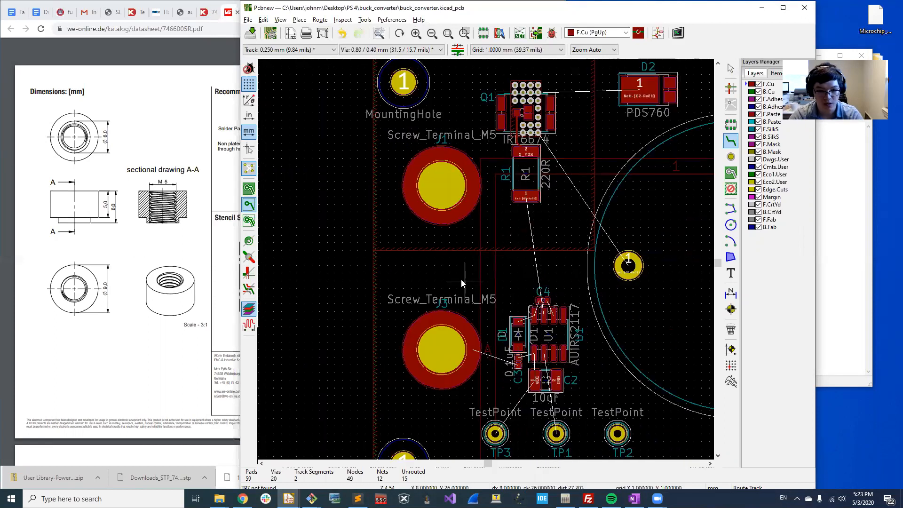
{"action": "scroll", "coordinate": [442, 348], "scroll_direction": "up", "scroll_amount": 3}
{"action": "scroll", "coordinate": [498, 320], "scroll_direction": "down", "scroll_amount": 2}
{"action": "key", "text": "alt+3"}
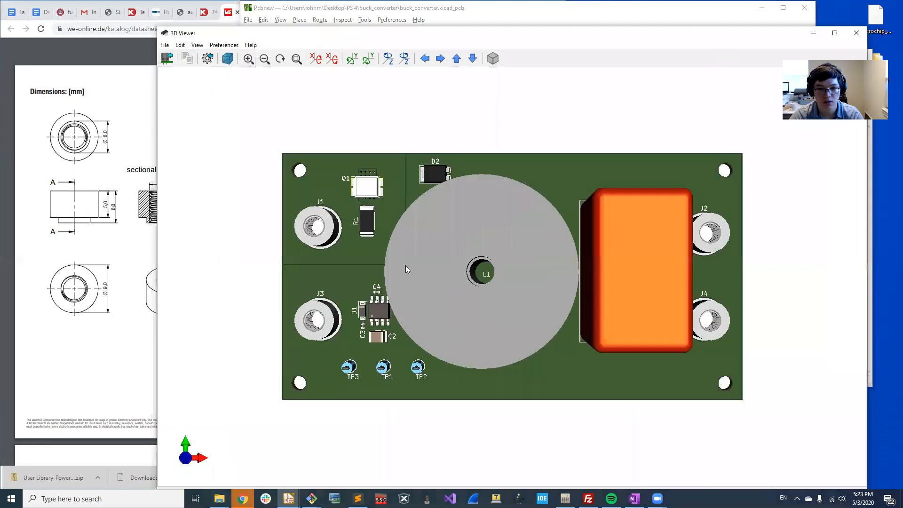
{"action": "scroll", "coordinate": [406, 266], "scroll_direction": "up", "scroll_amount": 6}
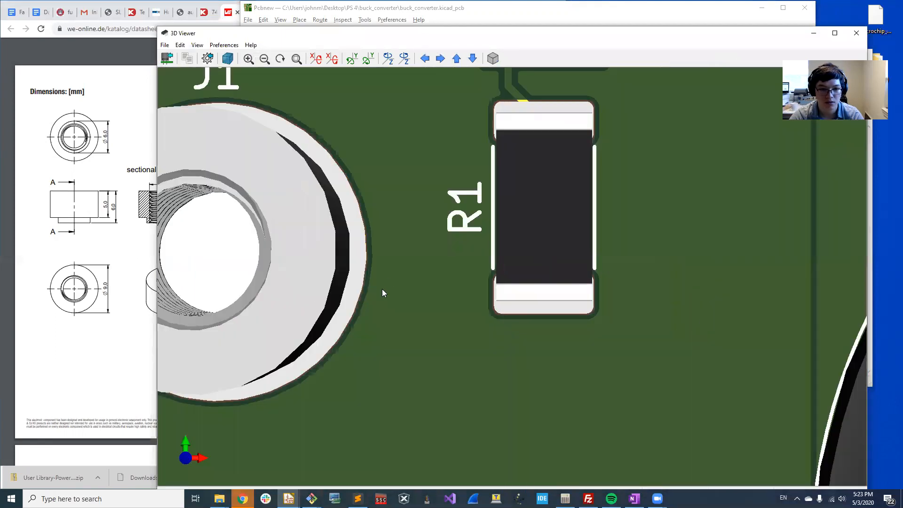
{"action": "left_click_drag", "start_coordinate": [382, 289], "coordinate": [350, 290]}
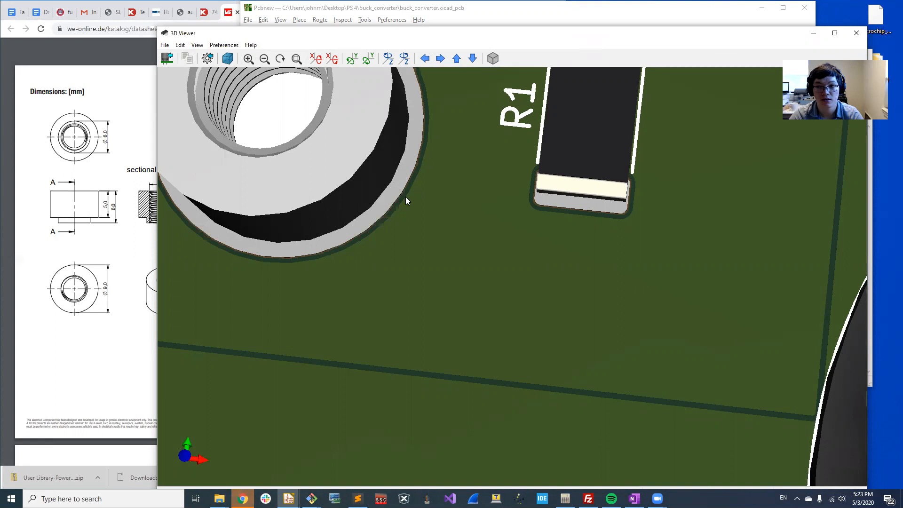
{"action": "scroll", "coordinate": [406, 197], "scroll_direction": "down", "scroll_amount": 1}
{"action": "key", "text": "alt+Tab"}
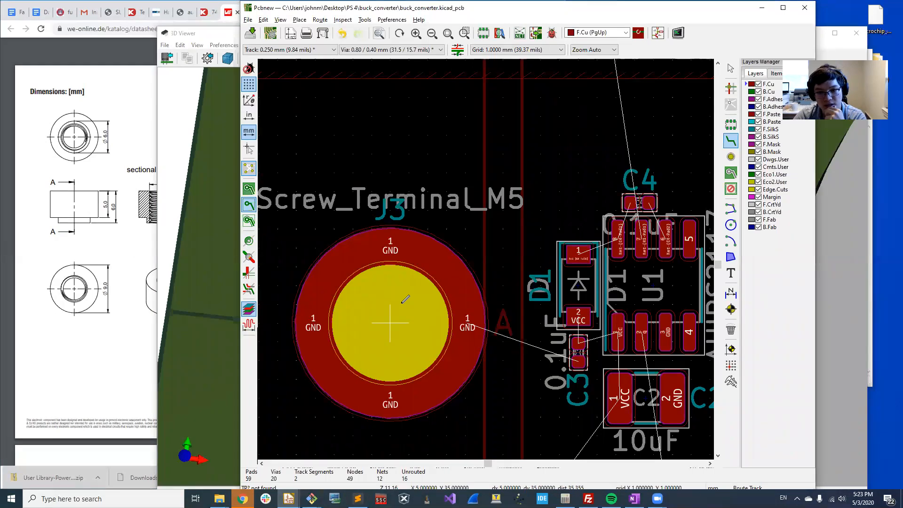
{"action": "scroll", "coordinate": [405, 299], "scroll_direction": "down", "scroll_amount": 3}
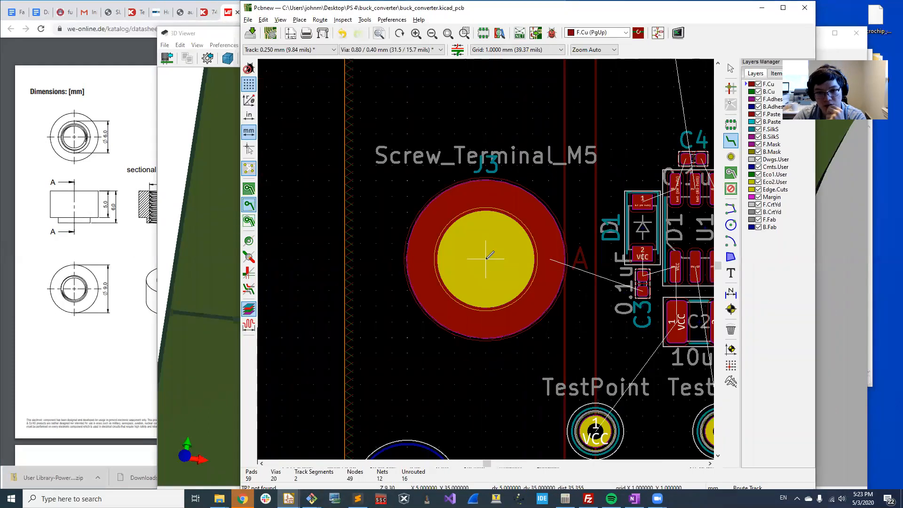
{"action": "scroll", "coordinate": [492, 255], "scroll_direction": "up", "scroll_amount": 3}
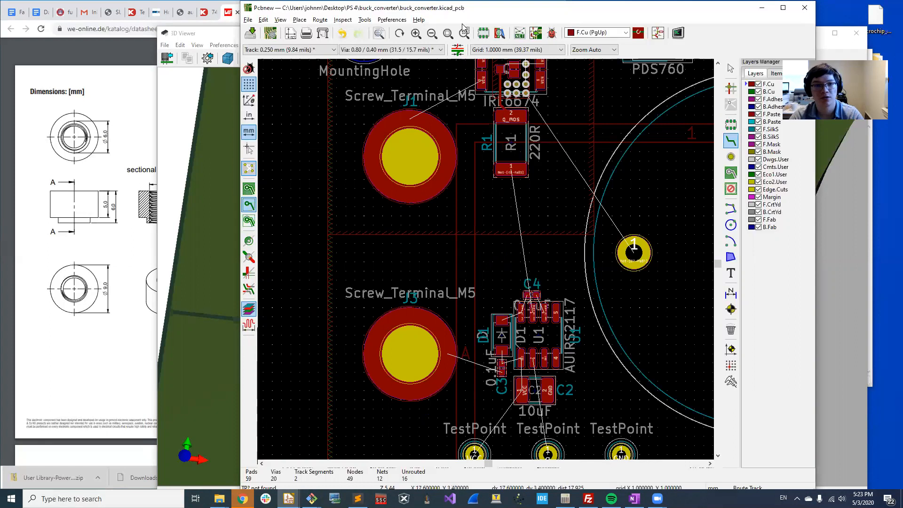
Open the Screw_Terminal_01x01_7466005R footprint from the lib_fp library in the Footprint Editor
{"action": "left_click", "coordinate": [483, 32]}
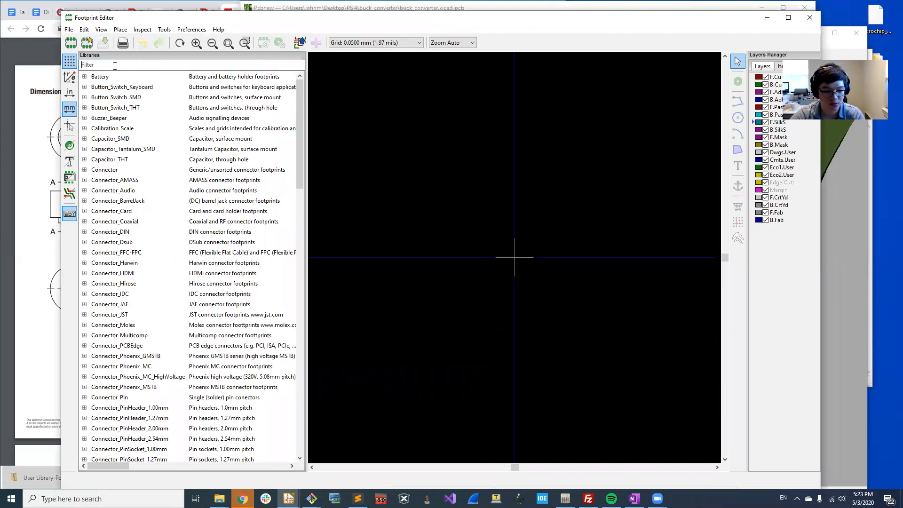
{"action": "type", "text": "lib"}
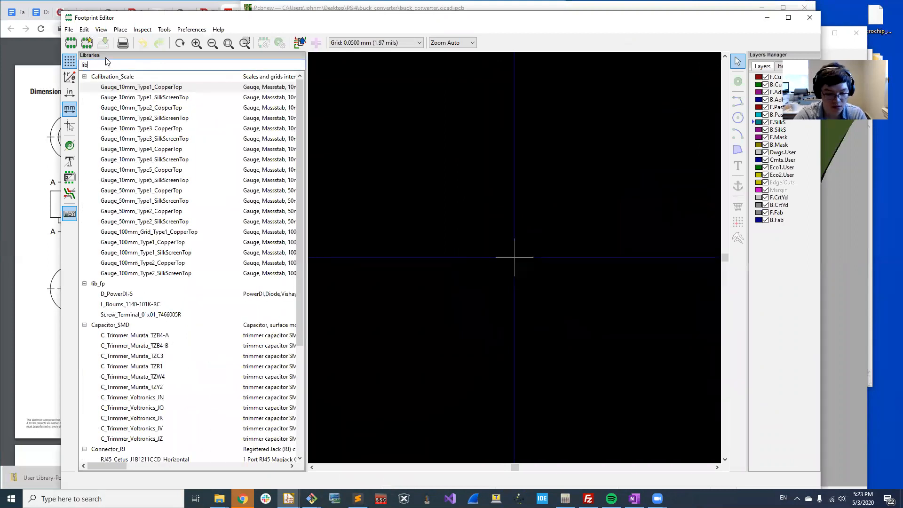
{"action": "type", "text": "_fp"}
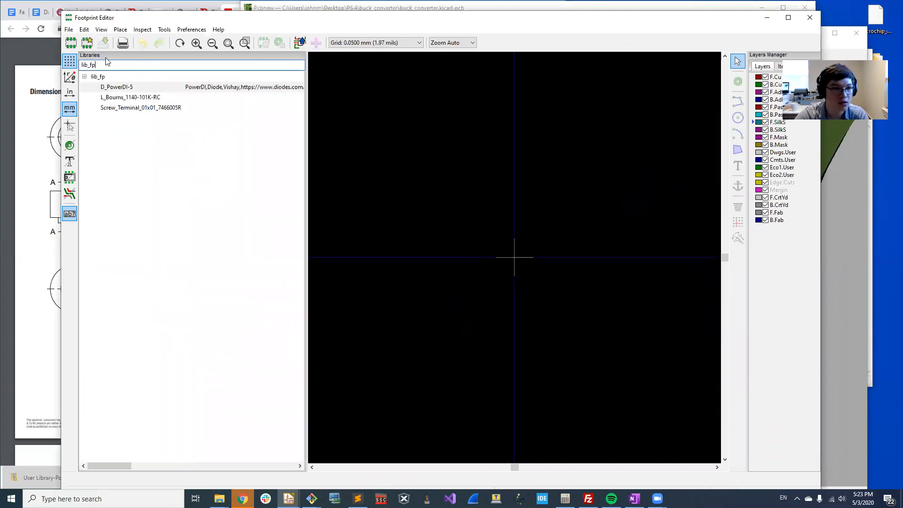
{"action": "double_click", "coordinate": [134, 108]}
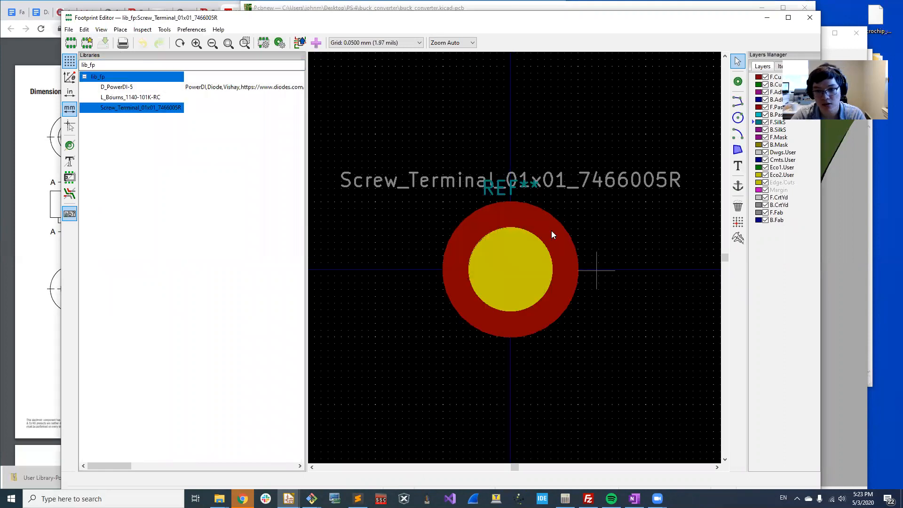
Explode the terminal's custom ring pad into graphic shapes
{"action": "left_click", "coordinate": [552, 230]}
{"action": "scroll", "coordinate": [564, 240], "scroll_direction": "up", "scroll_amount": 3}
{"action": "right_click", "coordinate": [506, 261]}
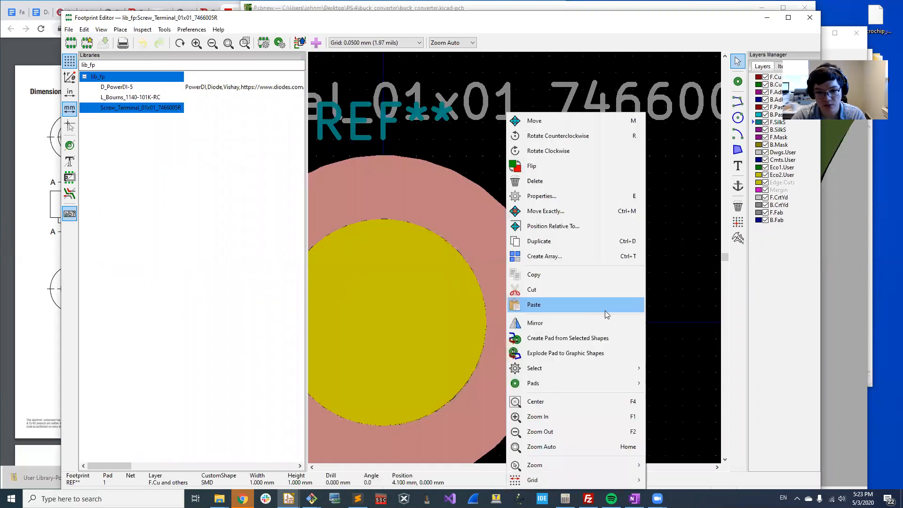
{"action": "left_click", "coordinate": [578, 353]}
{"action": "scroll", "coordinate": [518, 261], "scroll_direction": "down", "scroll_amount": 1}
Create a custom pad from the upper-right Dwgs.User arc and its anchor pad, keeping its F.Cu, F.Paste and F.Mask layers
{"action": "right_click", "coordinate": [514, 249]}
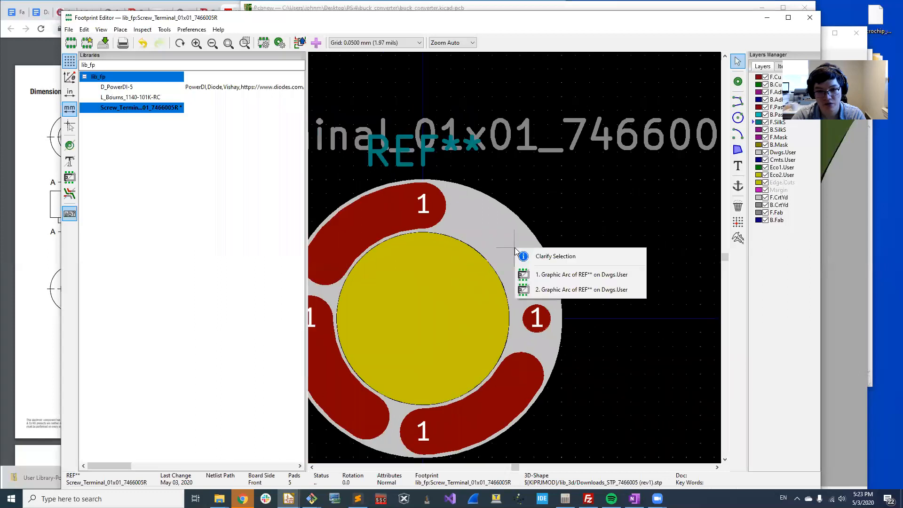
{"action": "left_click", "coordinate": [555, 277]}
{"action": "left_click", "coordinate": [596, 201]}
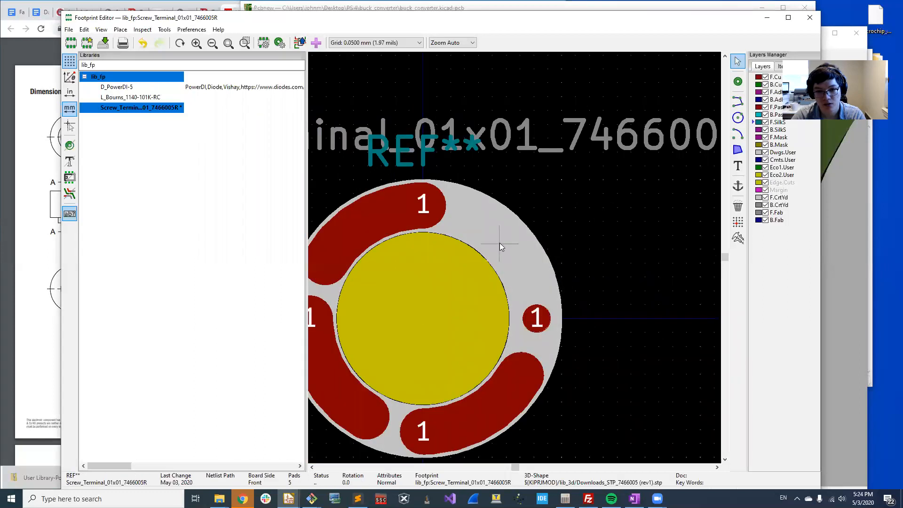
{"action": "right_click", "coordinate": [499, 243]}
{"action": "key", "text": "Return"}
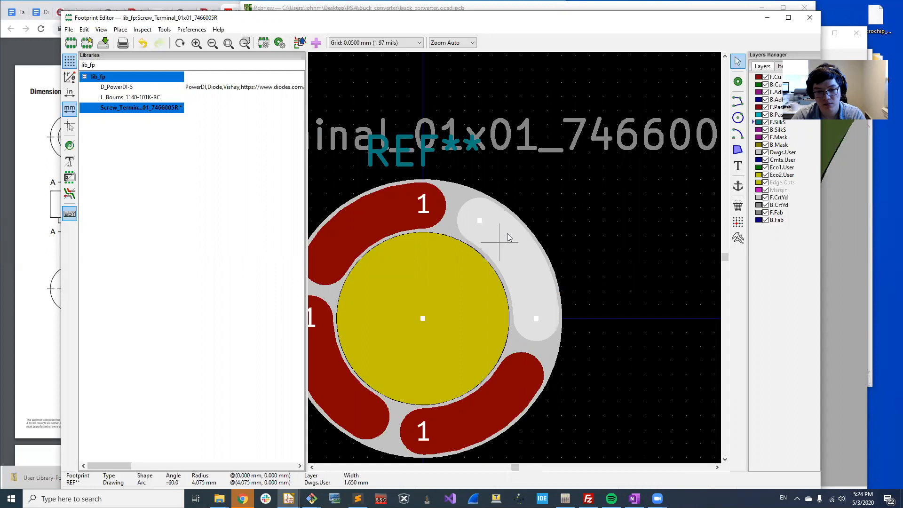
{"action": "left_click", "coordinate": [546, 318]}
{"action": "left_click", "coordinate": [579, 344]}
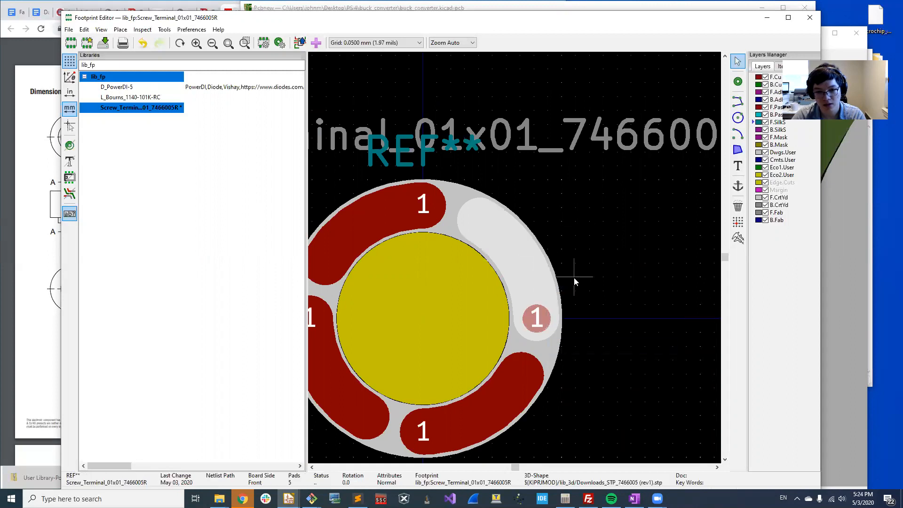
{"action": "right_click", "coordinate": [536, 284]}
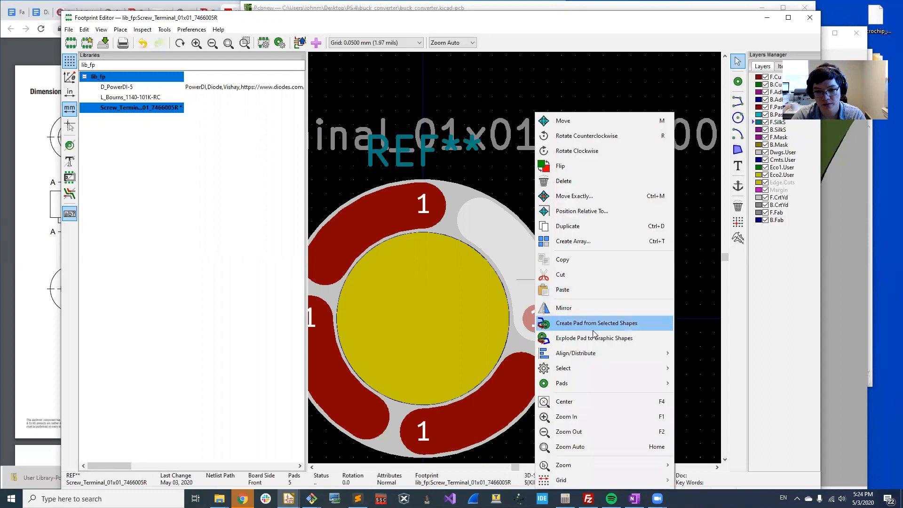
{"action": "left_click", "coordinate": [564, 320]}
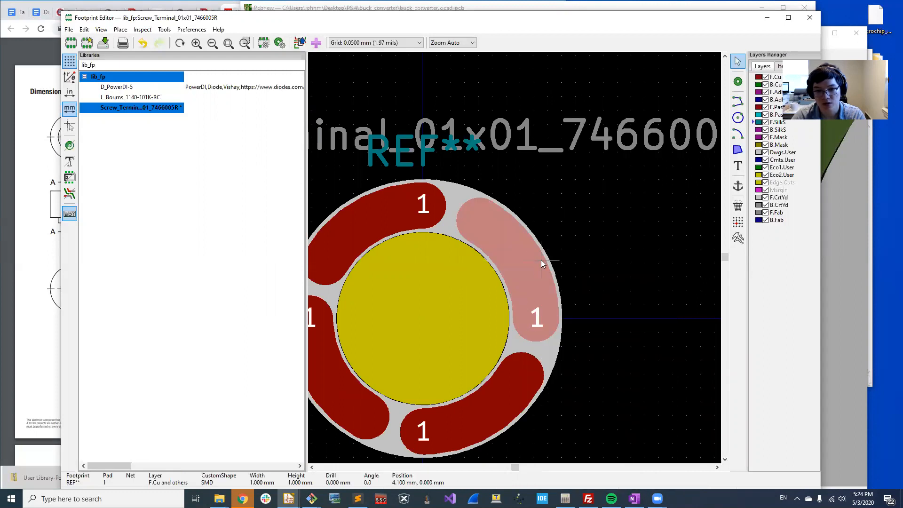
{"action": "double_click", "coordinate": [547, 273]}
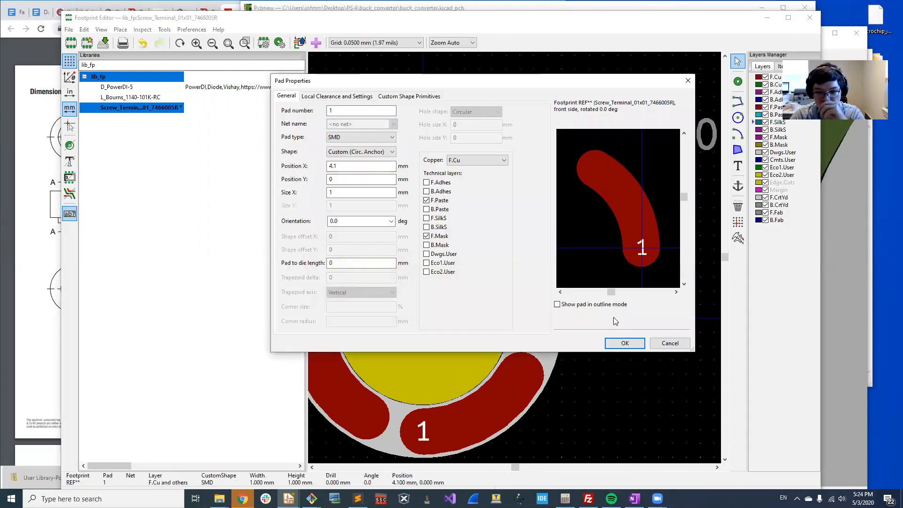
{"action": "left_click", "coordinate": [625, 343]}
Copy the new upper-right arc pad and paste the duplicate at the same position
{"action": "left_click", "coordinate": [607, 266]}
{"action": "left_click", "coordinate": [533, 277]}
{"action": "left_click", "coordinate": [576, 304]}
{"action": "key", "text": "ctrl+c"}
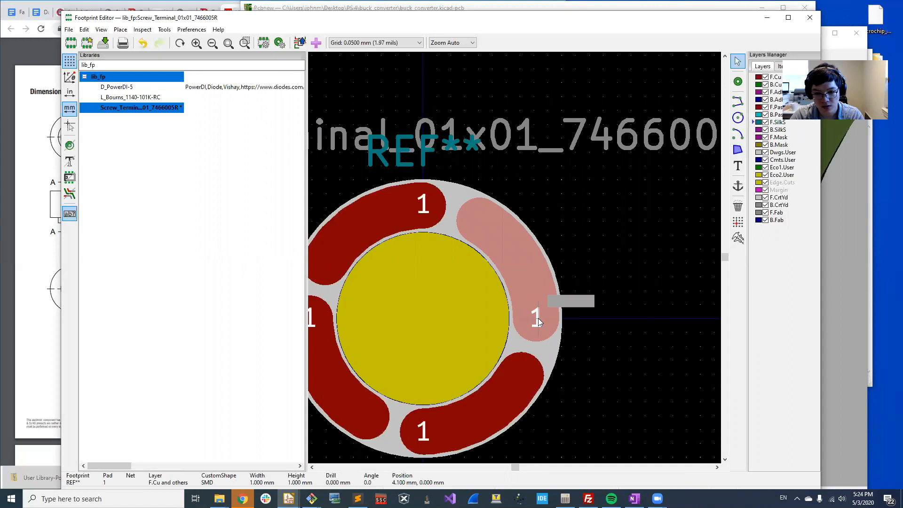
{"action": "left_click", "coordinate": [538, 318]}
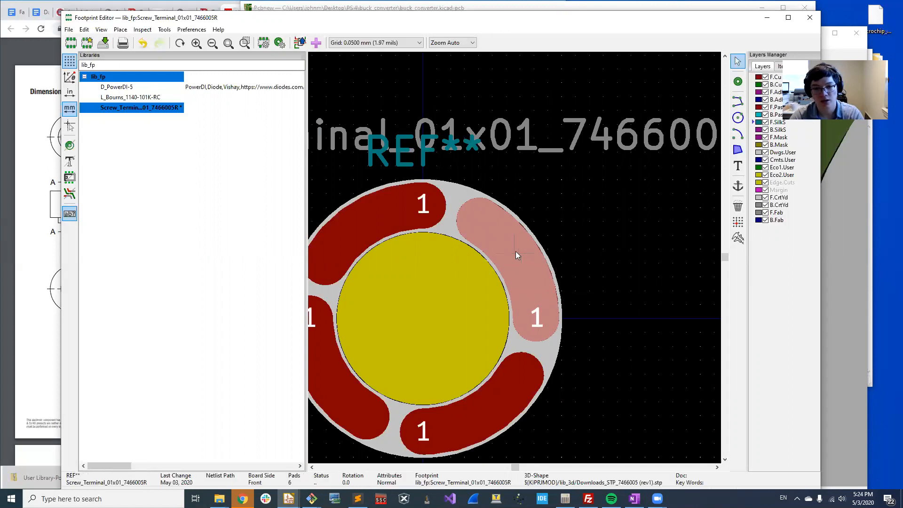
Create a custom pad from the duplicated arc pad and the full ring shape, and exclude it from the F.Paste layer
{"action": "left_click", "coordinate": [457, 192], "text": "shift"}
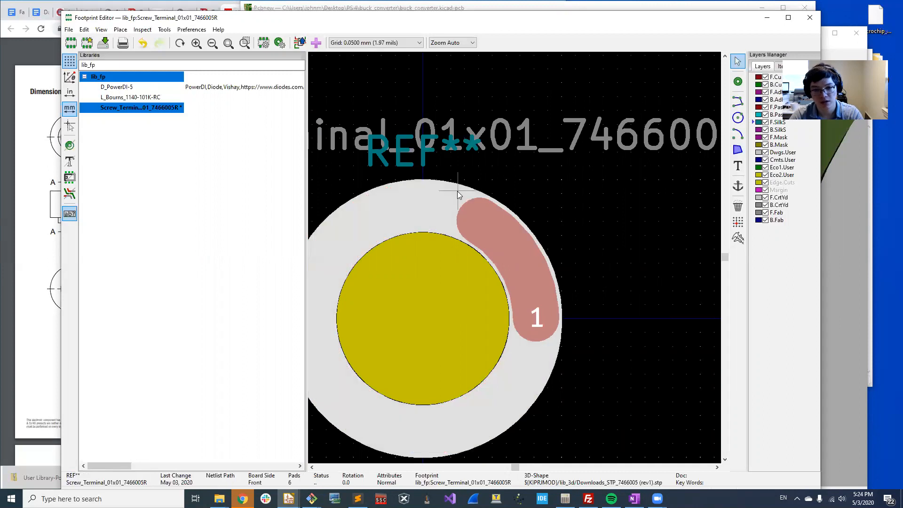
{"action": "right_click", "coordinate": [459, 194]}
{"action": "left_click", "coordinate": [546, 321]}
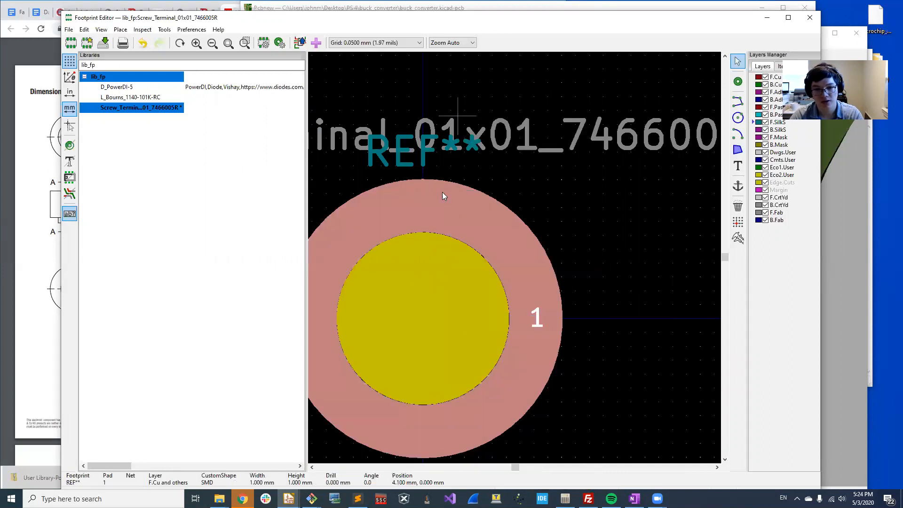
{"action": "double_click", "coordinate": [480, 193]}
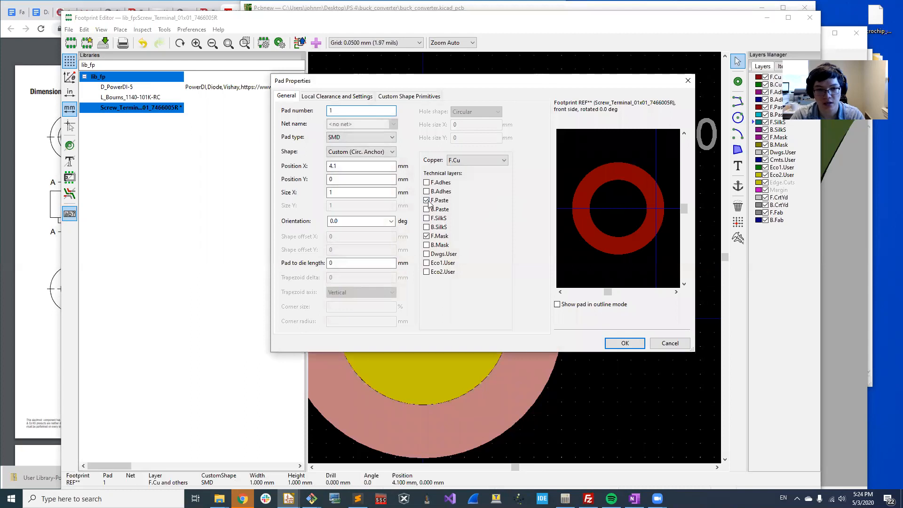
{"action": "left_click", "coordinate": [615, 343]}
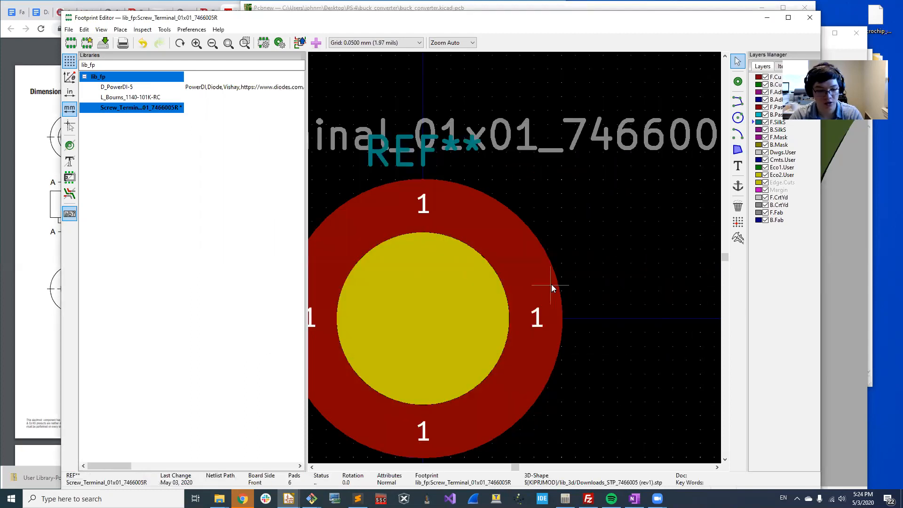
Turn off the display of 3D SMD models in the footprint's 3D view
{"action": "key", "text": "alt+3"}
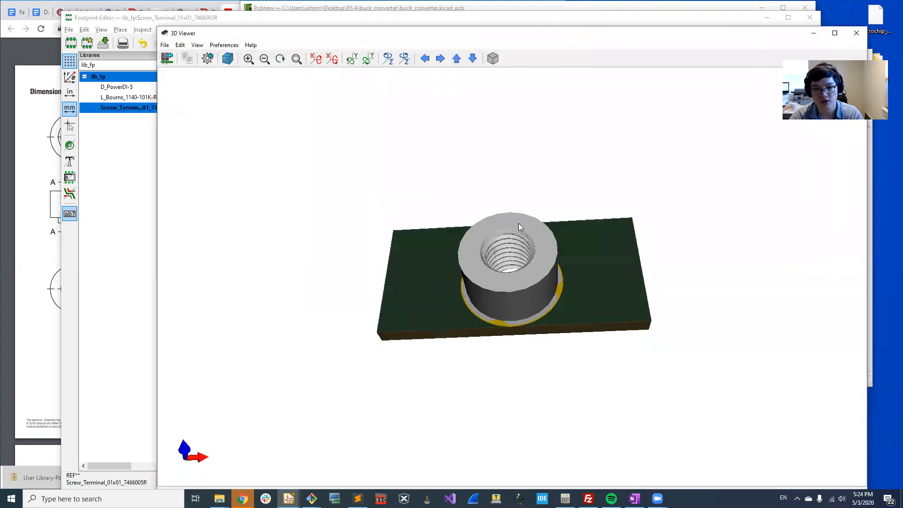
{"action": "left_click", "coordinate": [207, 57]}
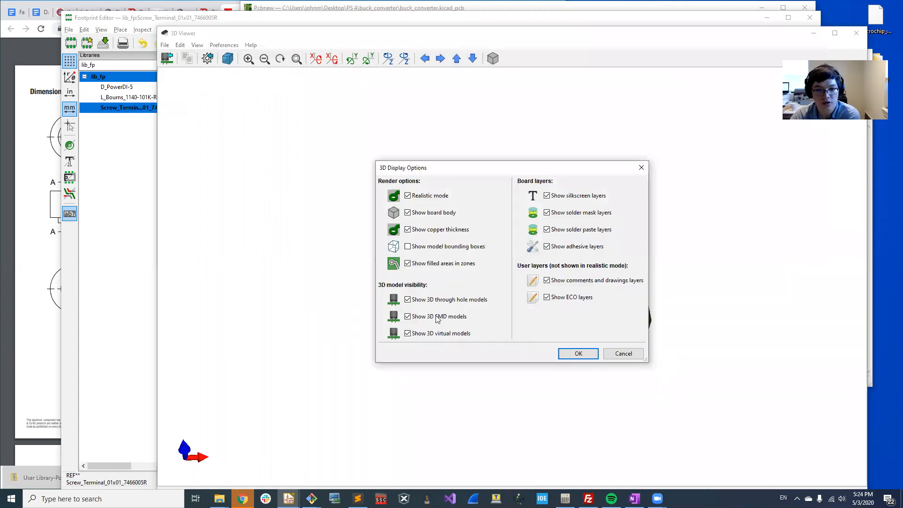
{"action": "left_click", "coordinate": [578, 353]}
{"action": "left_click", "coordinate": [857, 33]}
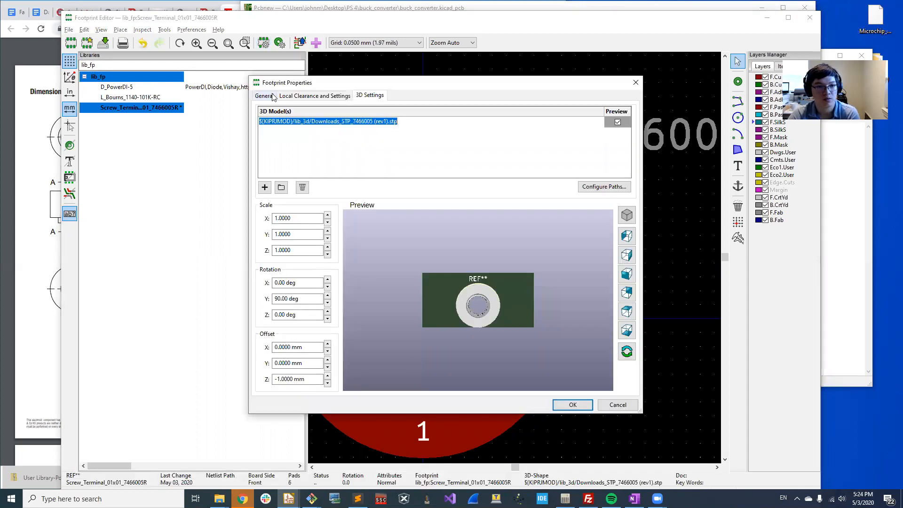
Set the footprint's fabrication attribute to Surface mount and save the footprint
{"action": "left_click", "coordinate": [269, 96]}
{"action": "left_click", "coordinate": [518, 350]}
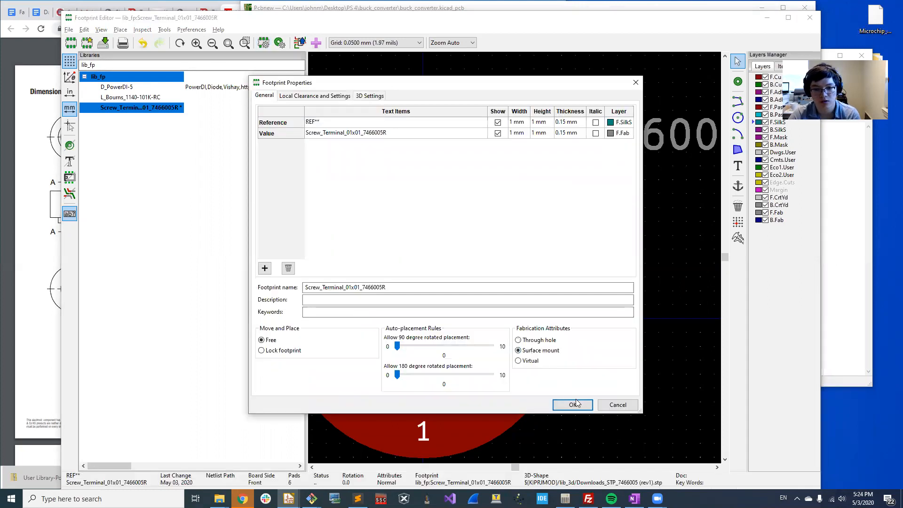
{"action": "left_click", "coordinate": [572, 405]}
Examine the ring pad's copper and segmented solder paste in the footprint's 3D view
{"action": "key", "text": "alt+3"}
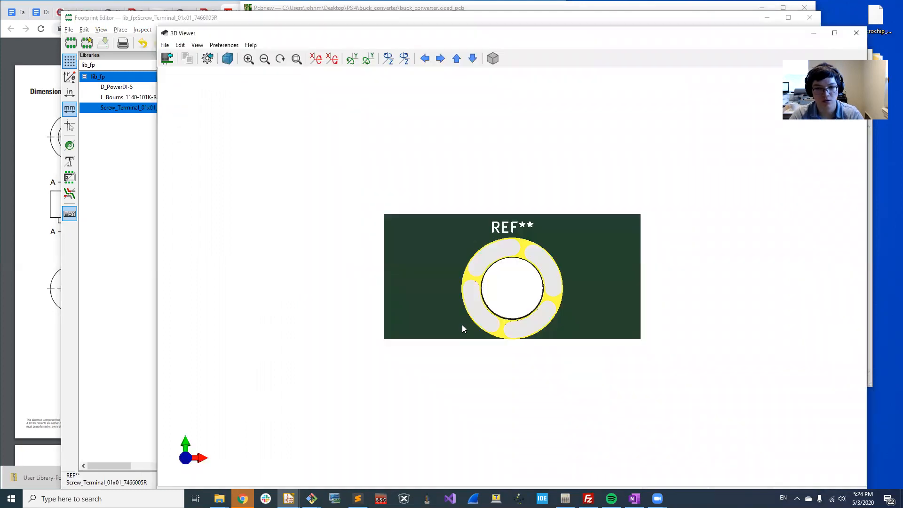
{"action": "left_click_drag", "start_coordinate": [487, 302], "coordinate": [592, 245]}
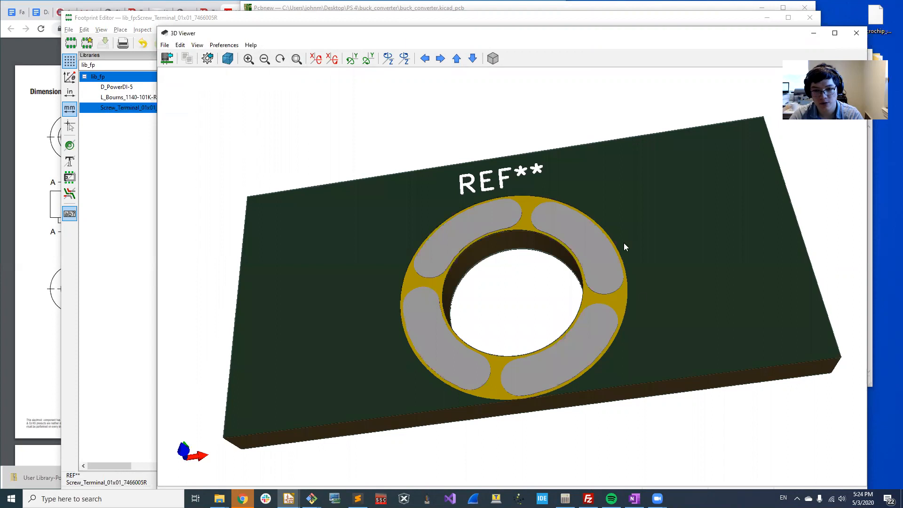
{"action": "left_click_drag", "start_coordinate": [489, 347], "coordinate": [486, 423]}
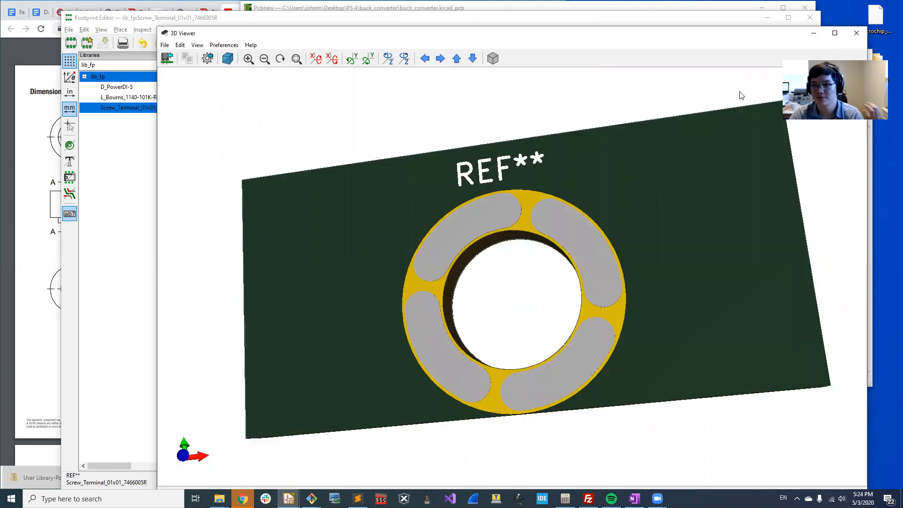
{"action": "left_click", "coordinate": [856, 34]}
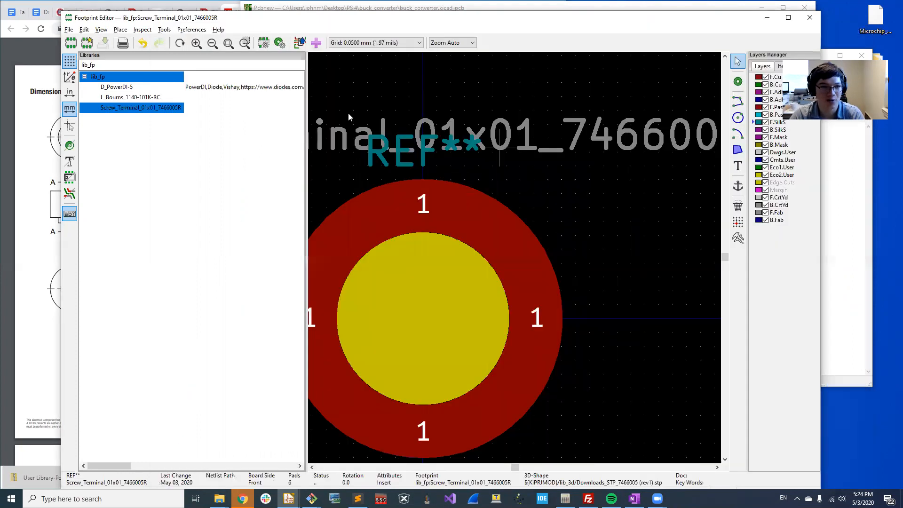
Return to the buck_converter board layout and update its footprints from the library
{"action": "left_click", "coordinate": [810, 18]}
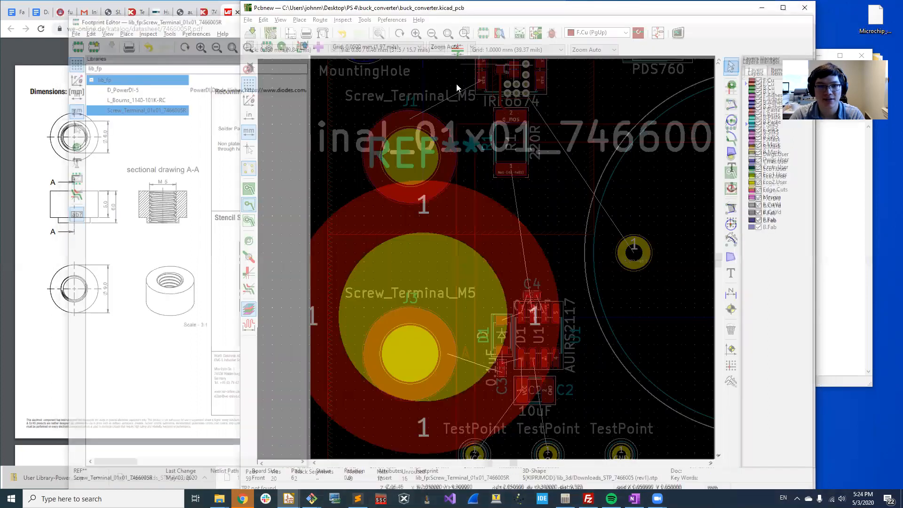
{"action": "left_click", "coordinate": [365, 19]}
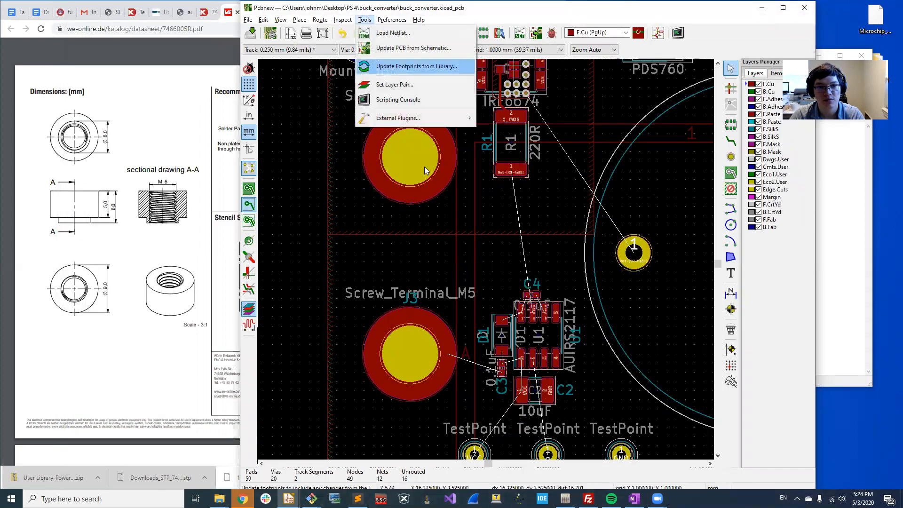
{"action": "left_click", "coordinate": [408, 49]}
{"action": "left_click", "coordinate": [615, 349]}
{"action": "left_click", "coordinate": [365, 19]}
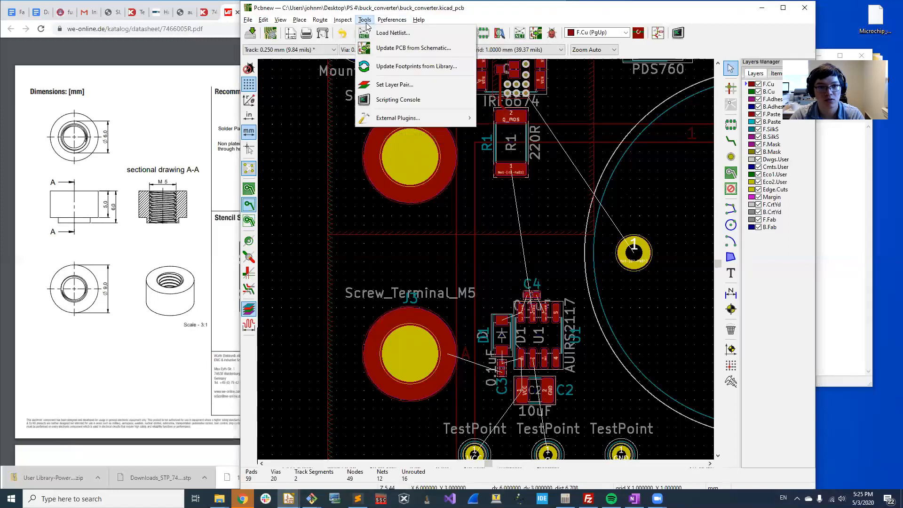
{"action": "left_click", "coordinate": [416, 66]}
{"action": "left_click", "coordinate": [654, 370]}
{"action": "left_click", "coordinate": [595, 370]}
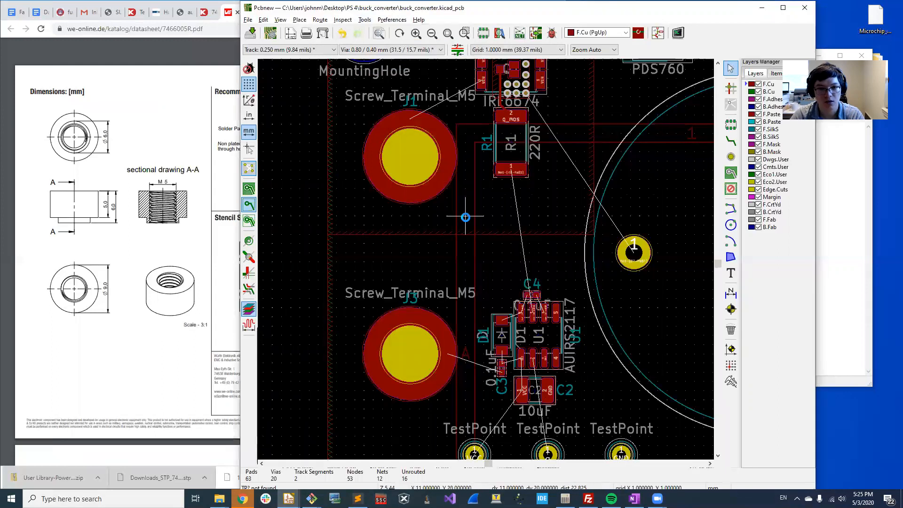
Examine the pads of the updated screw terminal J3 in the board's 3D view
{"action": "key", "text": "alt+3"}
{"action": "scroll", "coordinate": [395, 260], "scroll_direction": "up", "scroll_amount": 9}
{"action": "left_click_drag", "start_coordinate": [310, 194], "coordinate": [487, 228]}
{"action": "scroll", "coordinate": [355, 217], "scroll_direction": "up", "scroll_amount": 5}
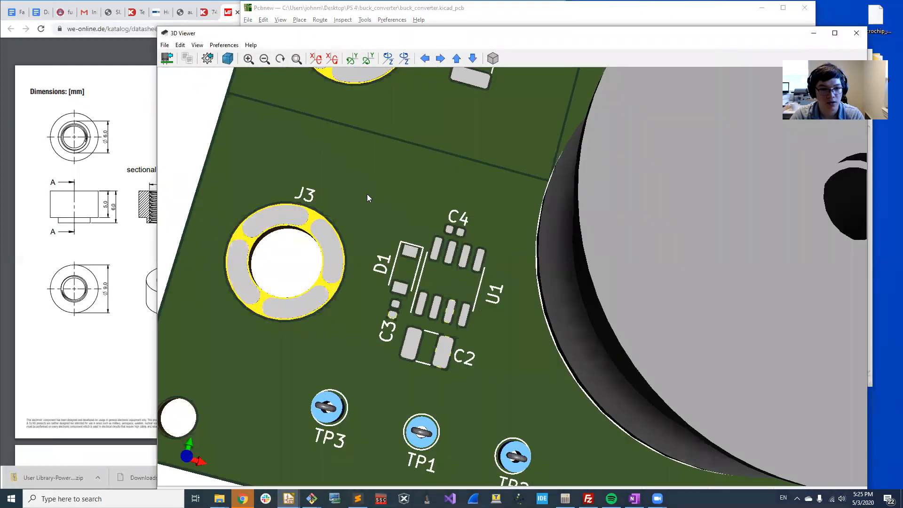
{"action": "scroll", "coordinate": [513, 111], "scroll_direction": "down", "scroll_amount": 5}
{"action": "left_click", "coordinate": [635, 4]}
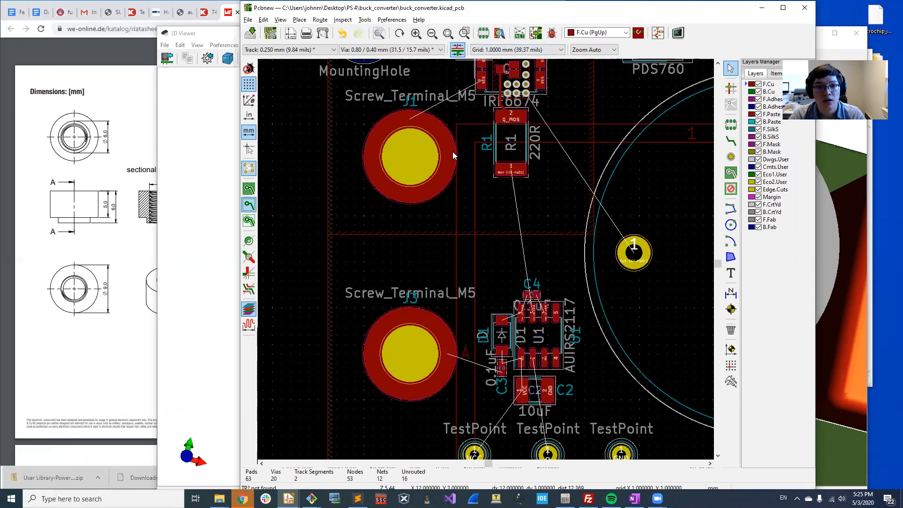
Try routing an F.Cu track from terminal J1's VIN pad to the VIN pad of Q1
{"action": "scroll", "coordinate": [456, 162], "scroll_direction": "up", "scroll_amount": 5}
{"action": "scroll", "coordinate": [450, 263], "scroll_direction": "down", "scroll_amount": 3}
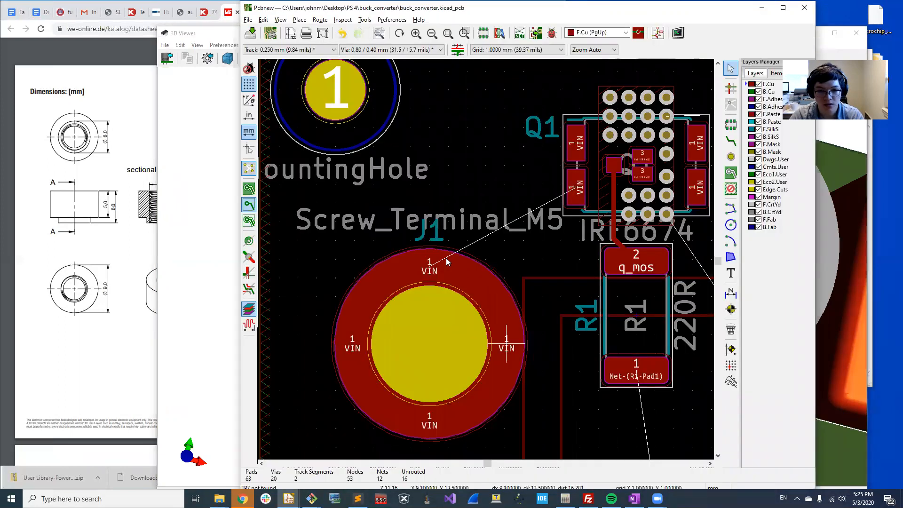
{"action": "key", "text": "x"}
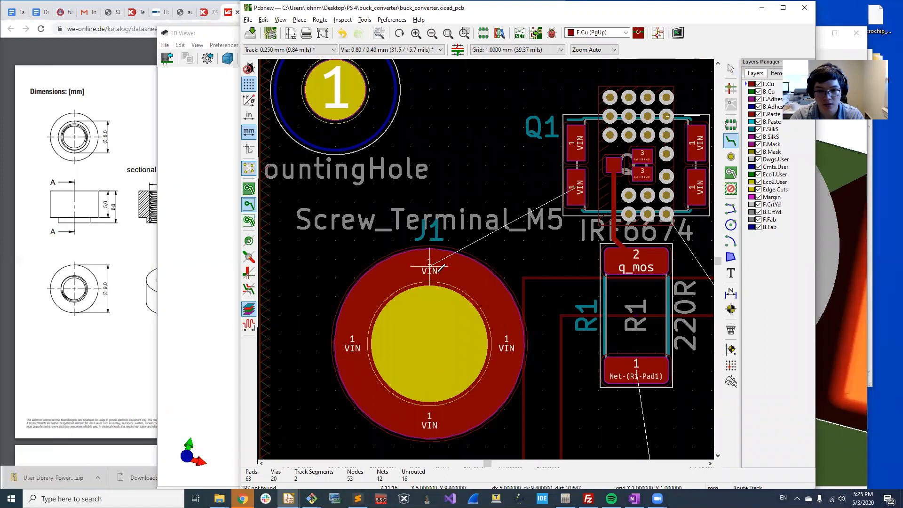
{"action": "left_click", "coordinate": [506, 342]}
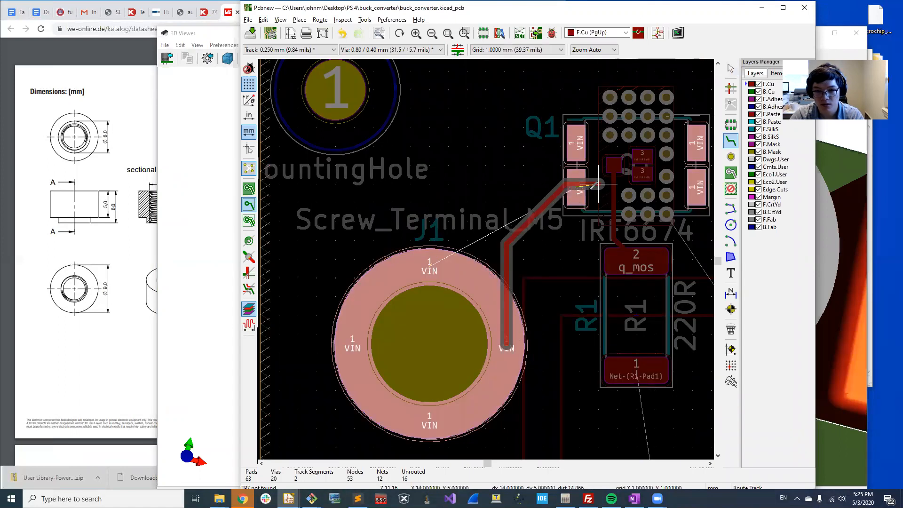
{"action": "key", "text": "Escape"}
Examine terminal J1's ring pad and solder paste segments up close in the board's 3D view
{"action": "key", "text": "alt"}
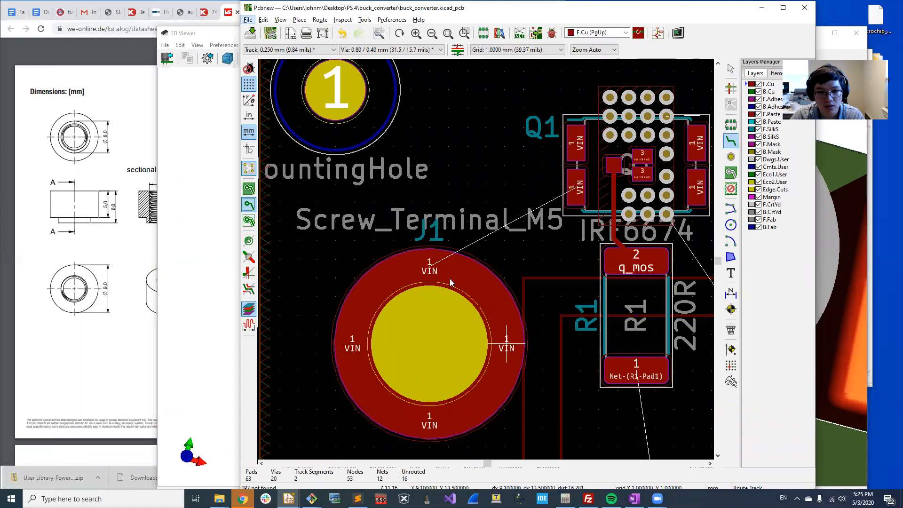
{"action": "key", "text": "alt+3"}
{"action": "scroll", "coordinate": [522, 433], "scroll_direction": "up", "scroll_amount": 3}
{"action": "left_click_drag", "start_coordinate": [522, 433], "coordinate": [498, 389]}
{"action": "scroll", "coordinate": [423, 202], "scroll_direction": "up", "scroll_amount": 4}
{"action": "scroll", "coordinate": [412, 209], "scroll_direction": "down", "scroll_amount": 2}
{"action": "scroll", "coordinate": [219, 224], "scroll_direction": "up", "scroll_amount": 1}
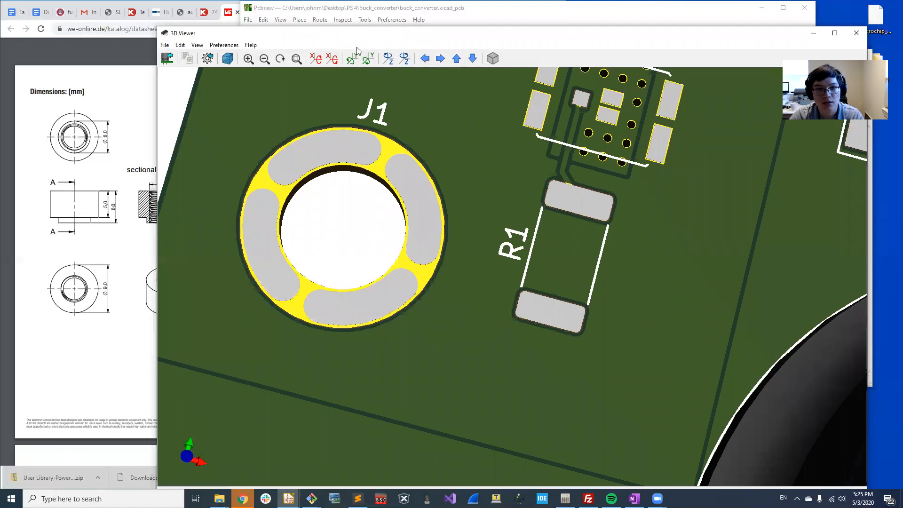
Refill all copper zones on the board and recheck terminal J1 in the 3D view
{"action": "key", "text": "alt+Tab"}
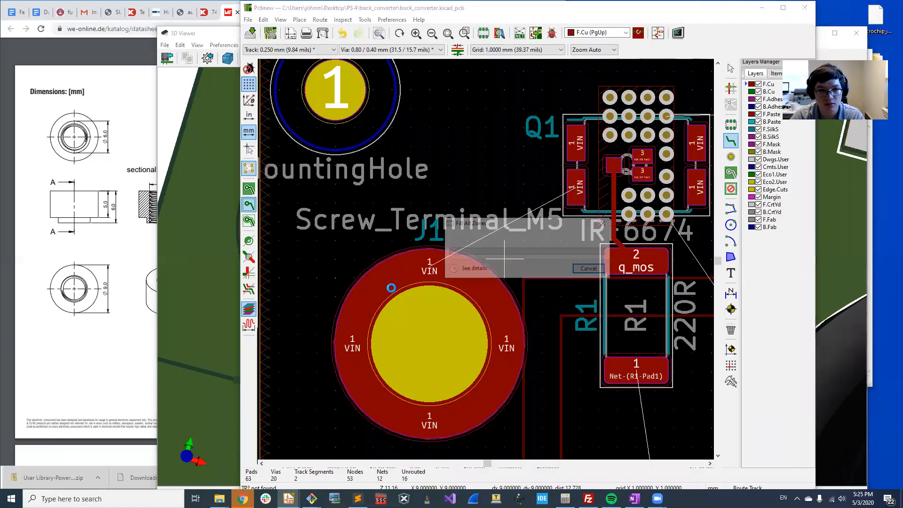
{"action": "left_click", "coordinate": [210, 210]}
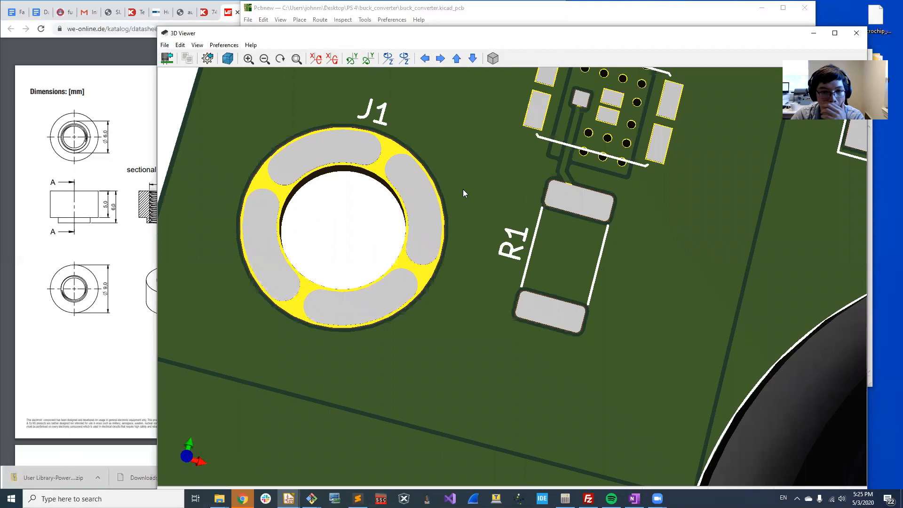
{"action": "left_click", "coordinate": [681, 14]}
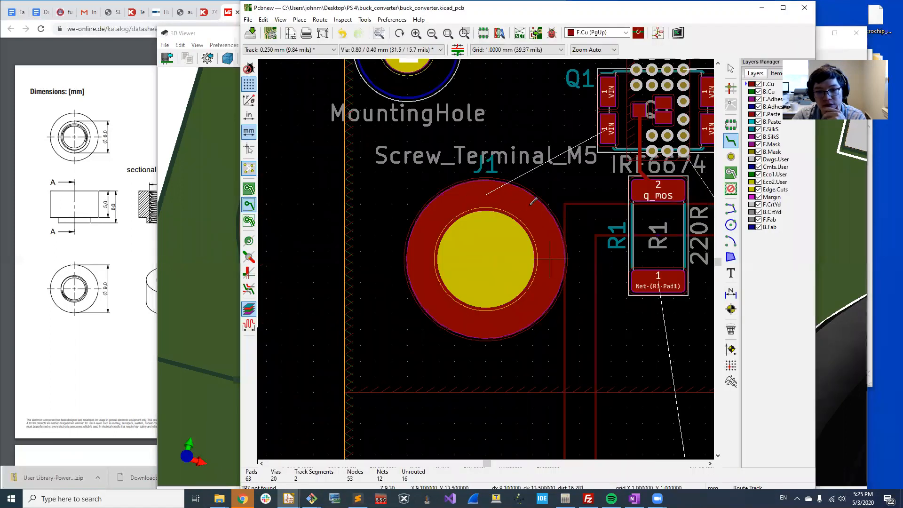
{"action": "left_click", "coordinate": [560, 236]}
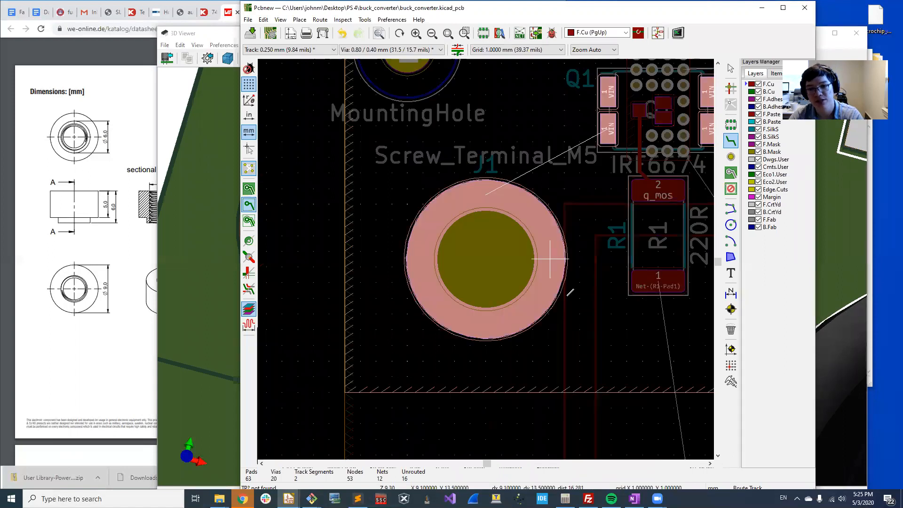
{"action": "key", "text": "Escape"}
{"action": "key", "text": "Escape"}
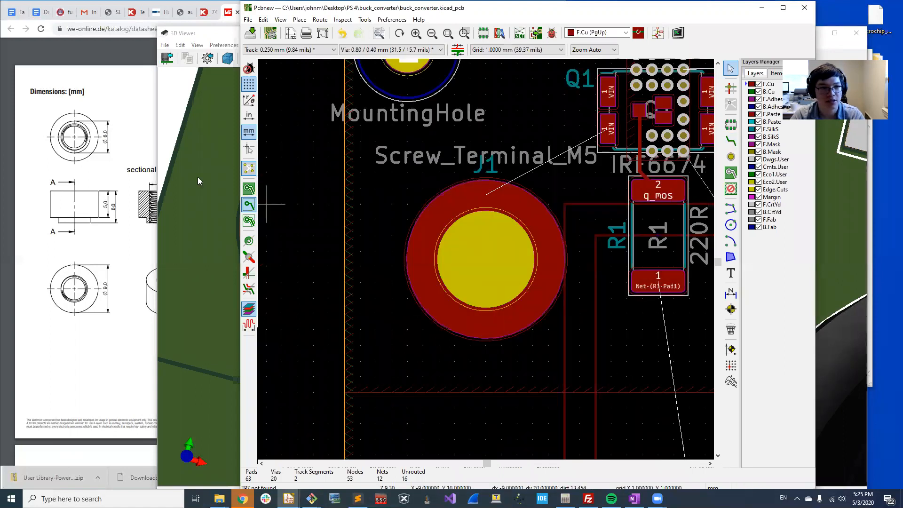
Open the Screw_Terminal_01x01_7466005R footprint from the lib_fp library in the Footprint Editor
{"action": "left_click", "coordinate": [171, 184]}
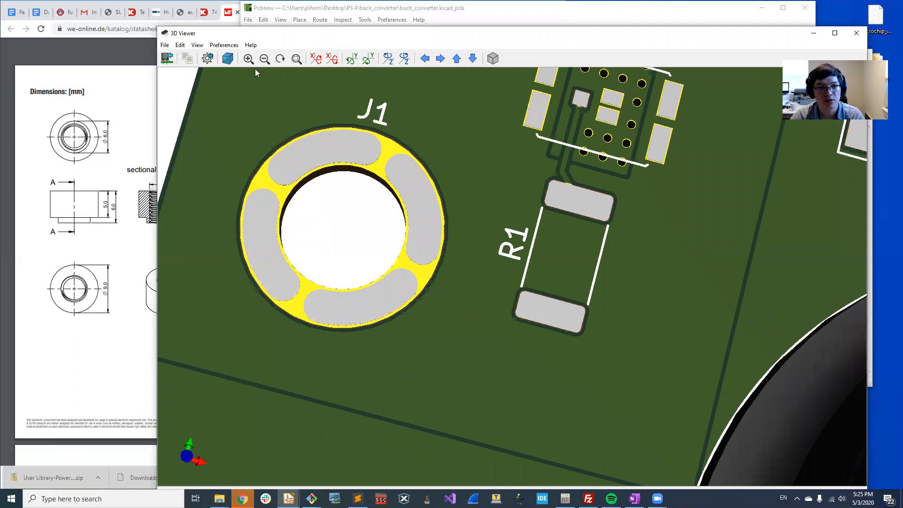
{"action": "left_click", "coordinate": [432, 15]}
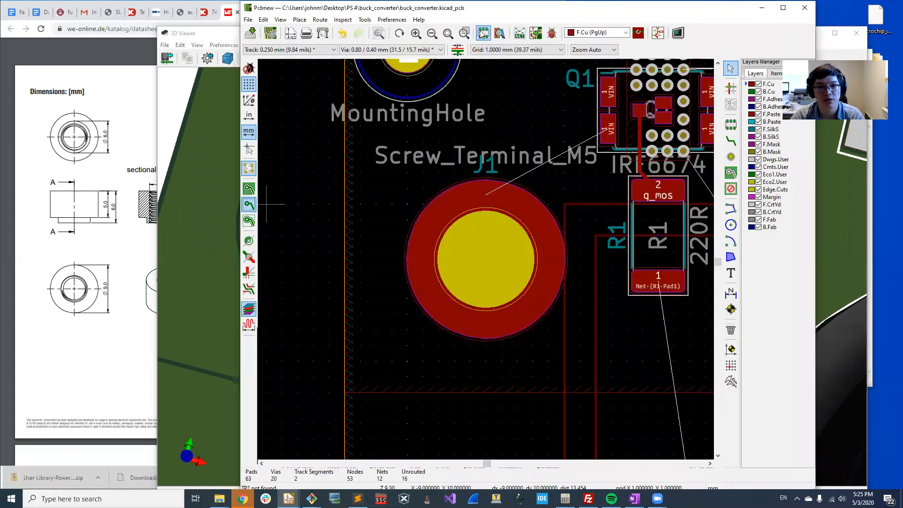
{"action": "left_click", "coordinate": [482, 33]}
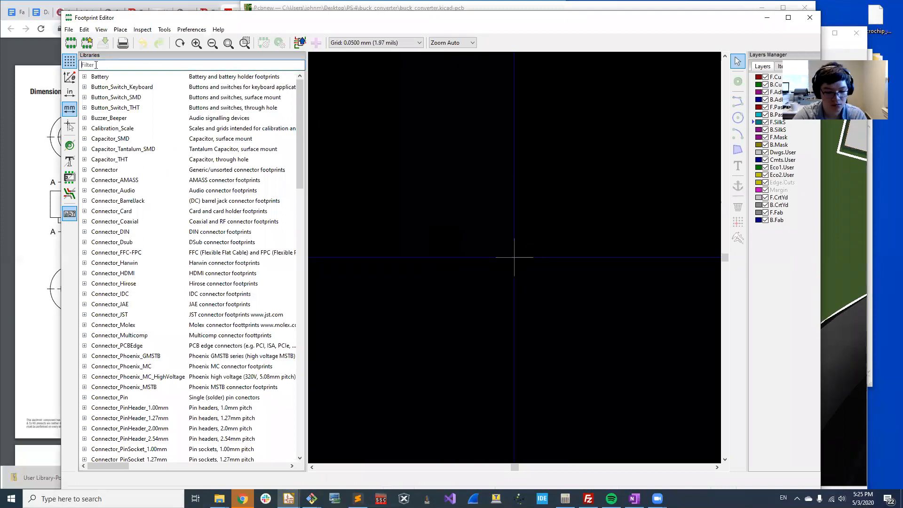
{"action": "type", "text": "lib_fp"}
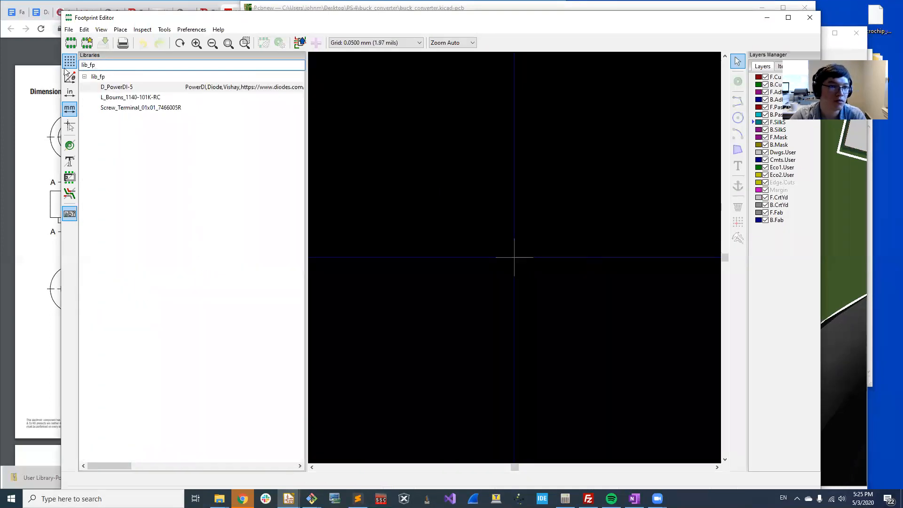
{"action": "double_click", "coordinate": [181, 109]}
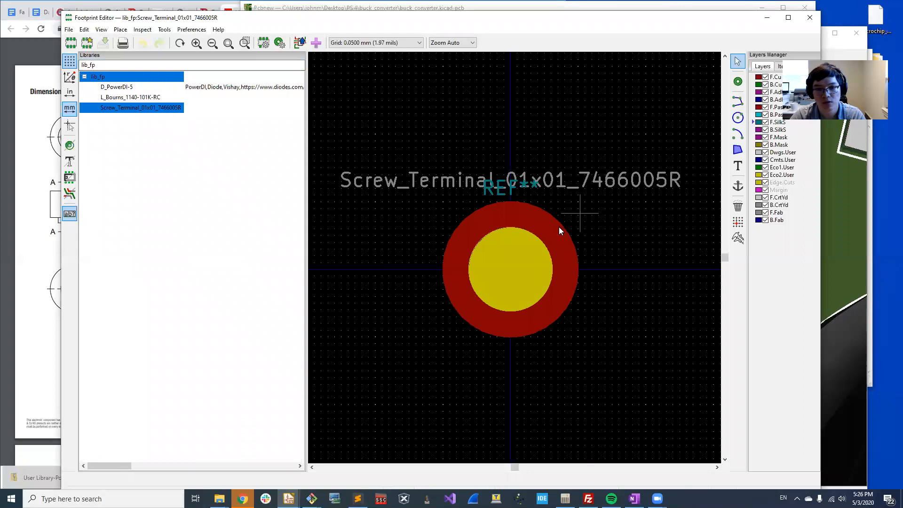
Review the properties of the footprint's custom-shaped ring pad, including its position and technical layers
{"action": "scroll", "coordinate": [559, 227], "scroll_direction": "up", "scroll_amount": 3}
{"action": "left_click", "coordinate": [514, 253]}
{"action": "left_click", "coordinate": [537, 277]}
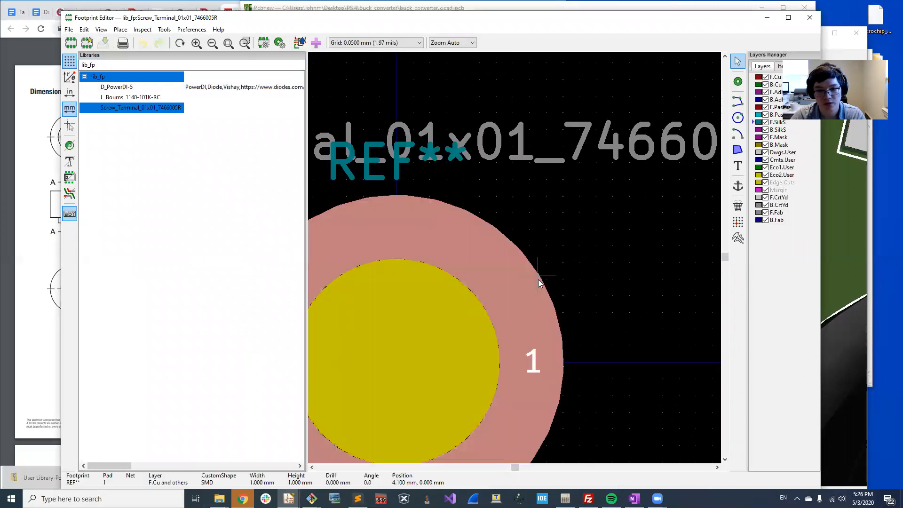
{"action": "double_click", "coordinate": [540, 285]}
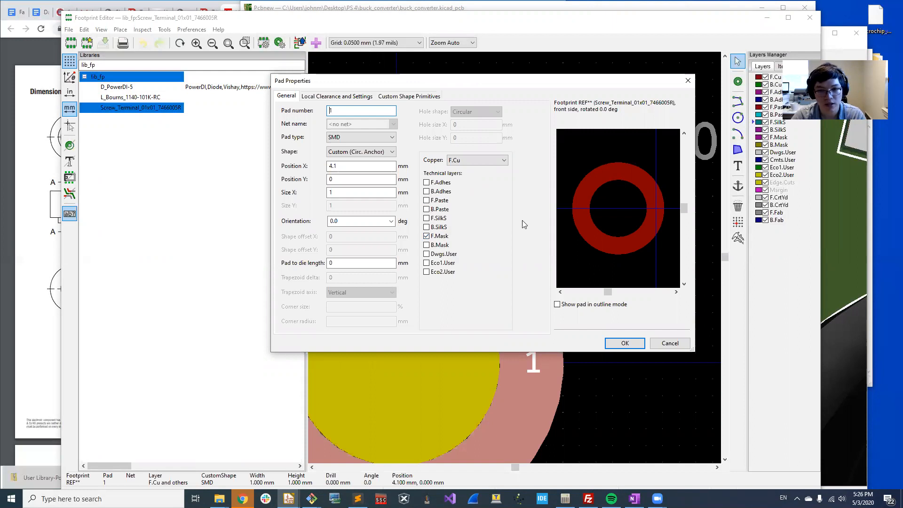
{"action": "left_click", "coordinate": [632, 343]}
{"action": "scroll", "coordinate": [523, 254], "scroll_direction": "down", "scroll_amount": 5}
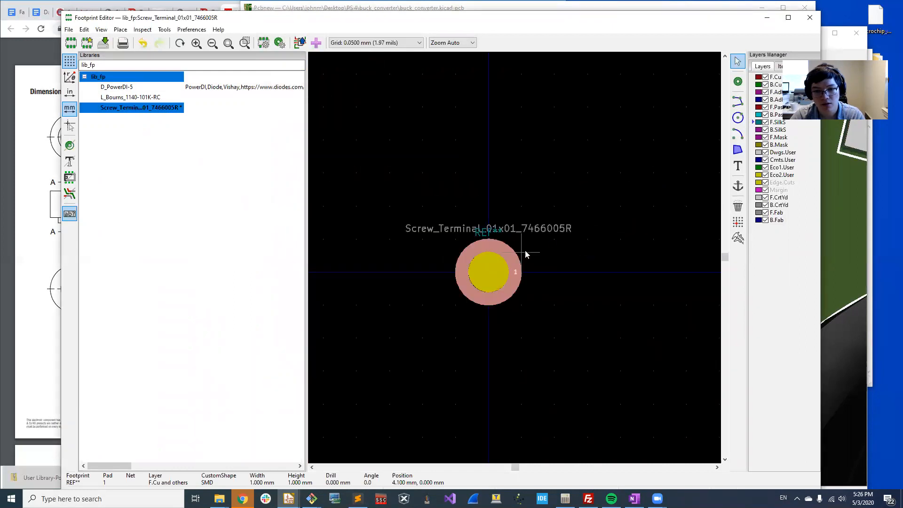
Examine the overlapping number 1 pads that make up the terminal's ring, selecting them individually
{"action": "left_click", "coordinate": [524, 259]}
{"action": "scroll", "coordinate": [514, 258], "scroll_direction": "up", "scroll_amount": 5}
{"action": "left_click", "coordinate": [566, 318]}
{"action": "left_click", "coordinate": [586, 301]}
{"action": "left_click", "coordinate": [577, 273]}
{"action": "scroll", "coordinate": [578, 273], "scroll_direction": "down", "scroll_amount": 5}
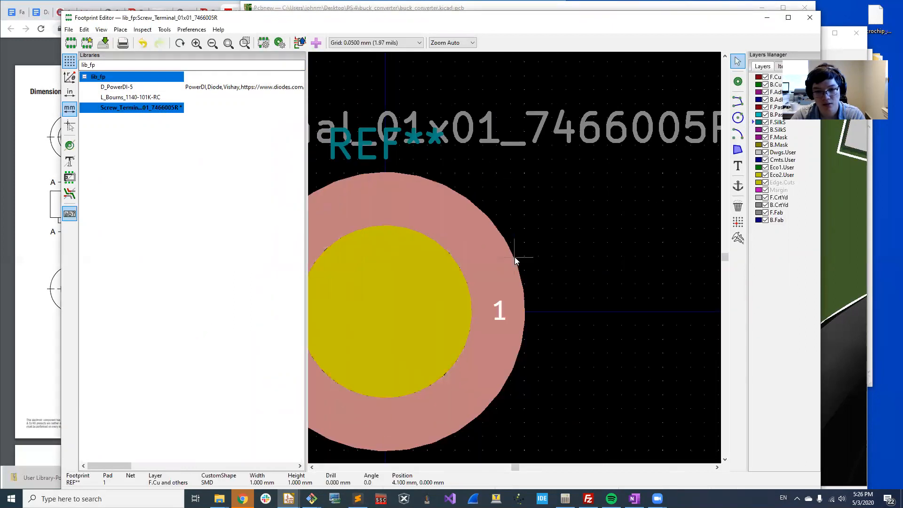
{"action": "left_click", "coordinate": [559, 252]}
{"action": "scroll", "coordinate": [454, 287], "scroll_direction": "up", "scroll_amount": 4}
{"action": "scroll", "coordinate": [514, 257], "scroll_direction": "down", "scroll_amount": 2}
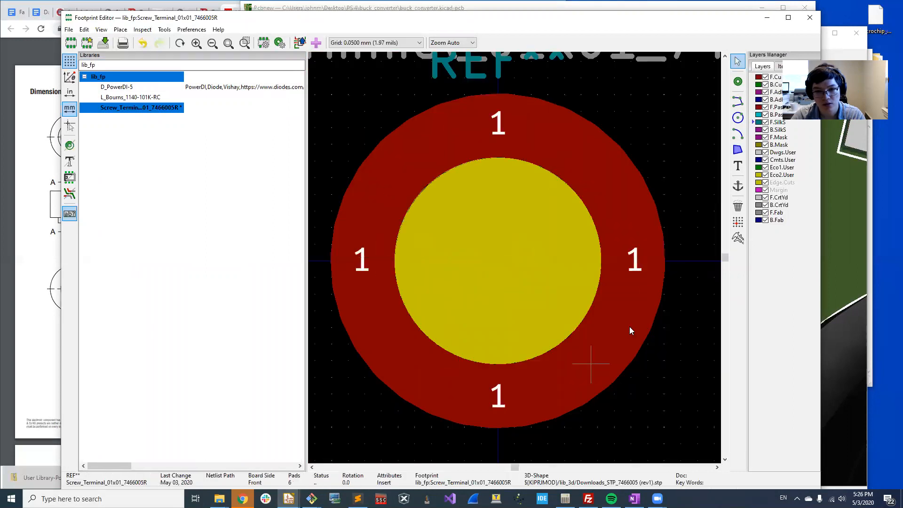
{"action": "left_click", "coordinate": [664, 256]}
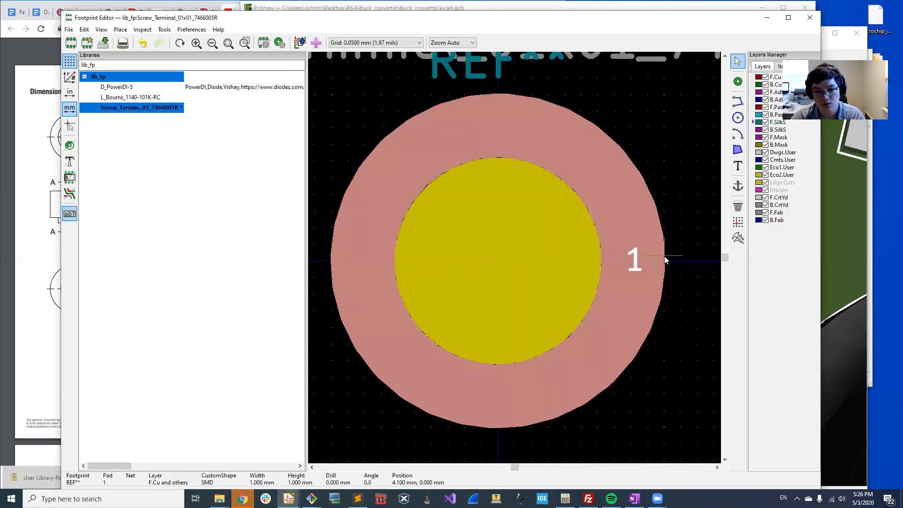
{"action": "double_click", "coordinate": [664, 256]}
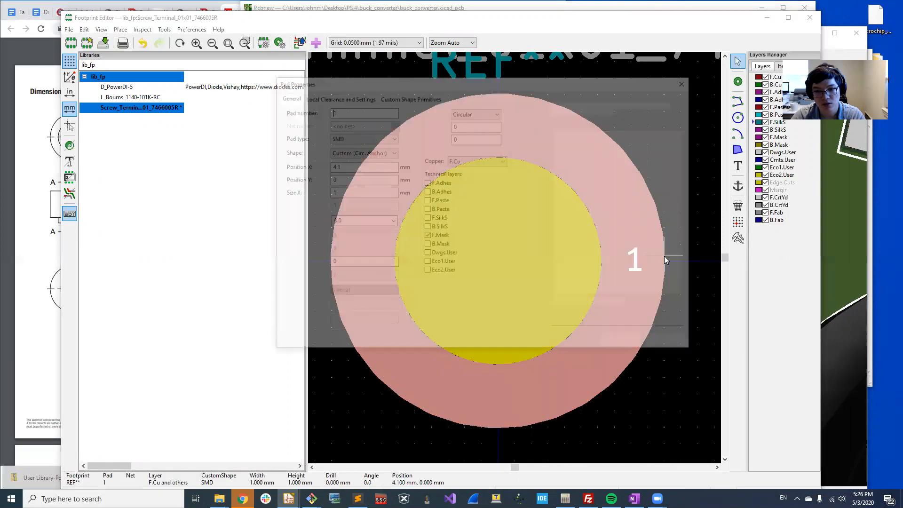
{"action": "key", "text": "Escape"}
{"action": "left_click", "coordinate": [612, 225]}
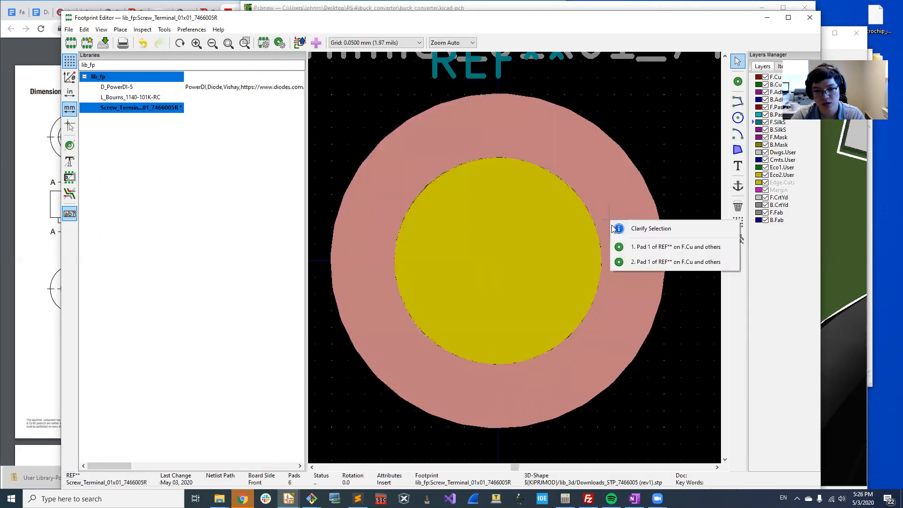
{"action": "left_click", "coordinate": [626, 249]}
{"action": "left_click", "coordinate": [681, 169]}
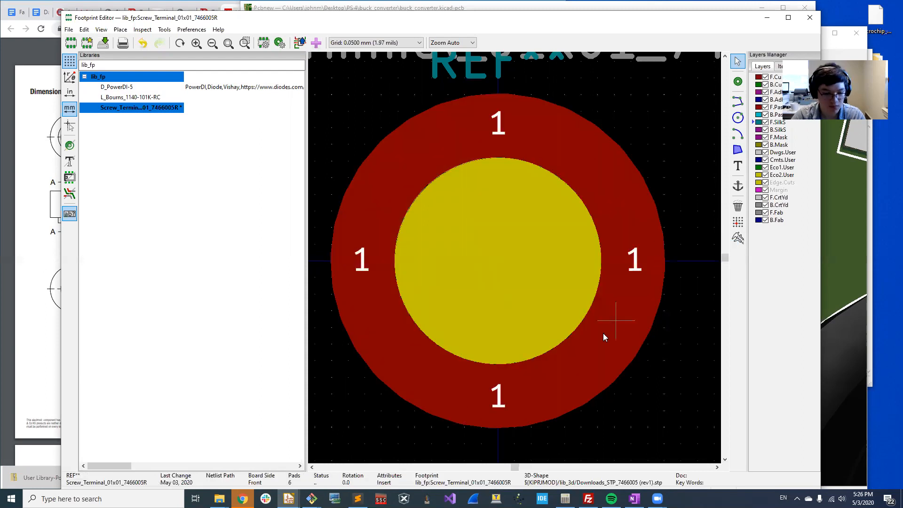
Save the screw terminal footprint, leave the Footprint Editor, and recheck terminal J1 in the board's 3D view
{"action": "key", "text": "ctrl+s"}
{"action": "left_click", "coordinate": [809, 17]}
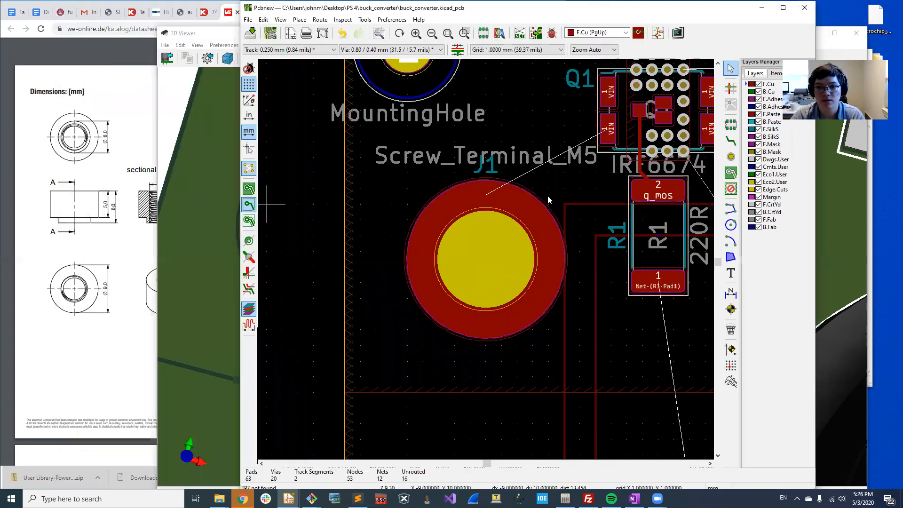
{"action": "key", "text": "alt+3"}
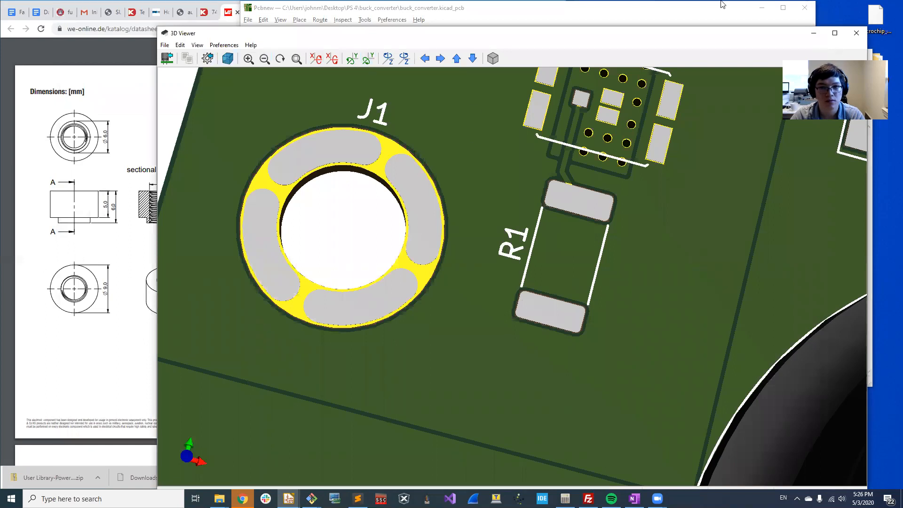
{"action": "scroll", "coordinate": [405, 244], "scroll_direction": "down", "scroll_amount": 3}
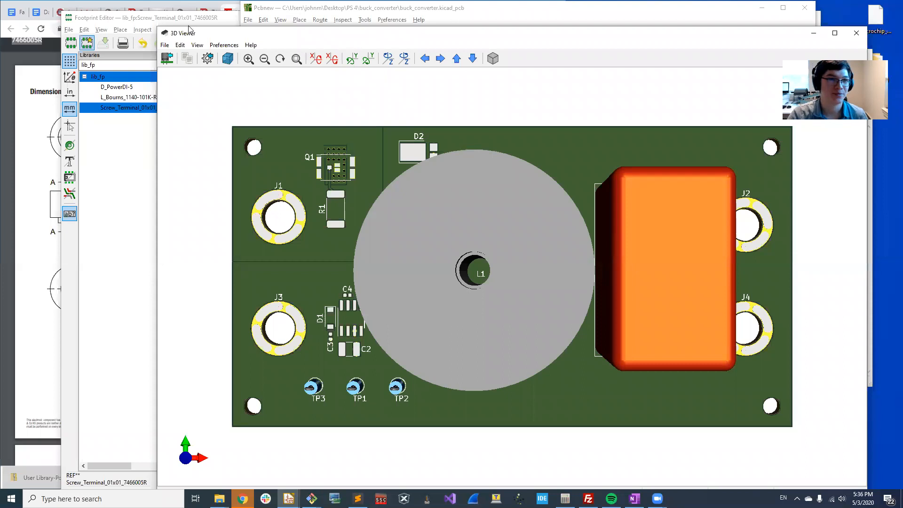
Inspect the revised footprint's single ring pad and review its position, shape and layer properties
{"action": "left_click", "coordinate": [222, 20]}
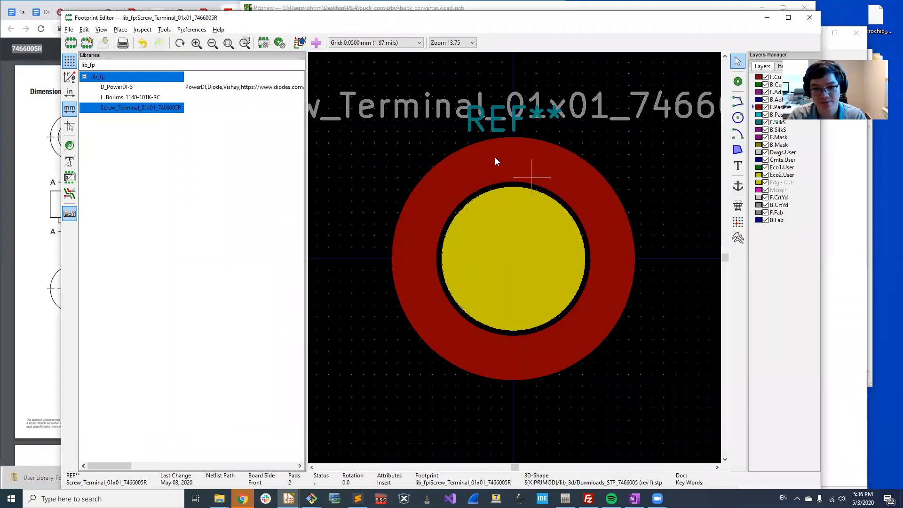
{"action": "left_click", "coordinate": [484, 144]}
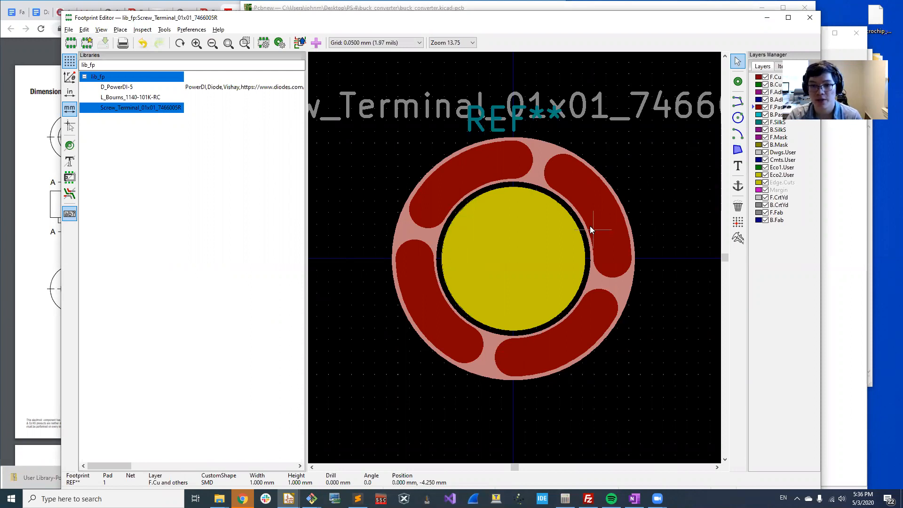
{"action": "left_click", "coordinate": [609, 149]}
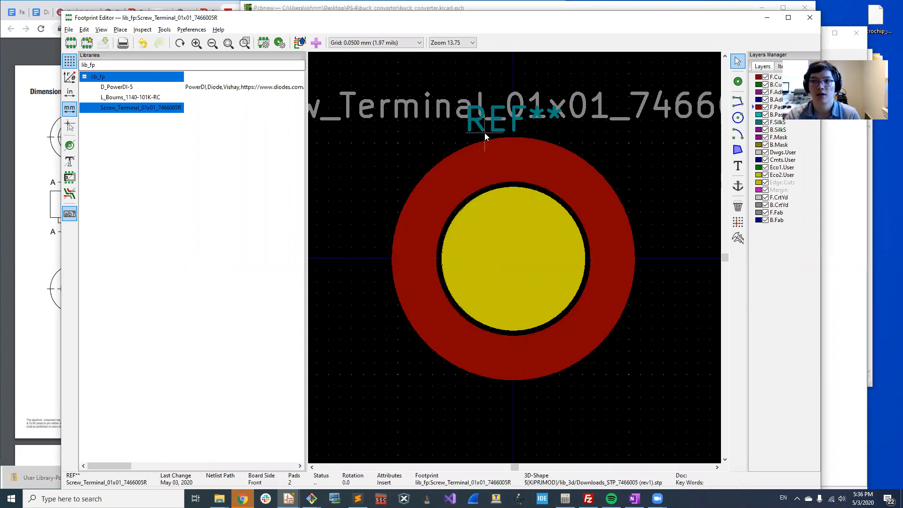
{"action": "left_click", "coordinate": [541, 149]}
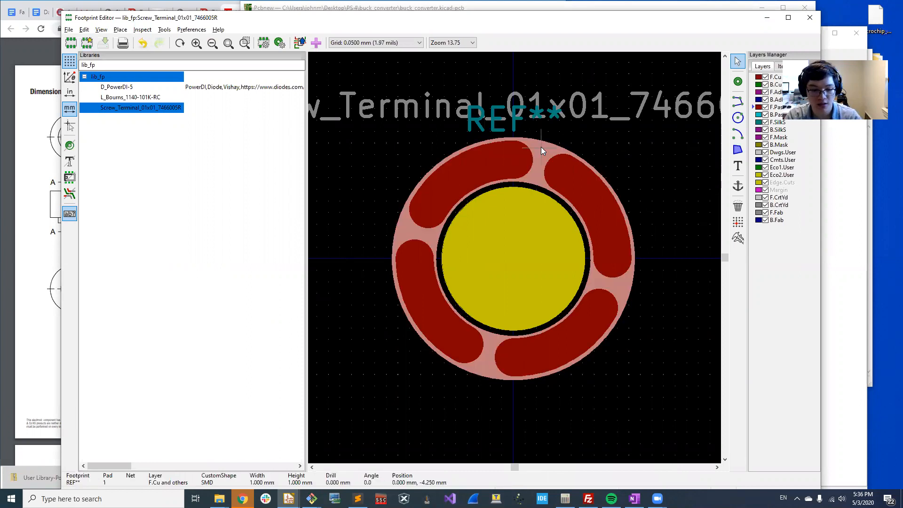
{"action": "double_click", "coordinate": [544, 155]}
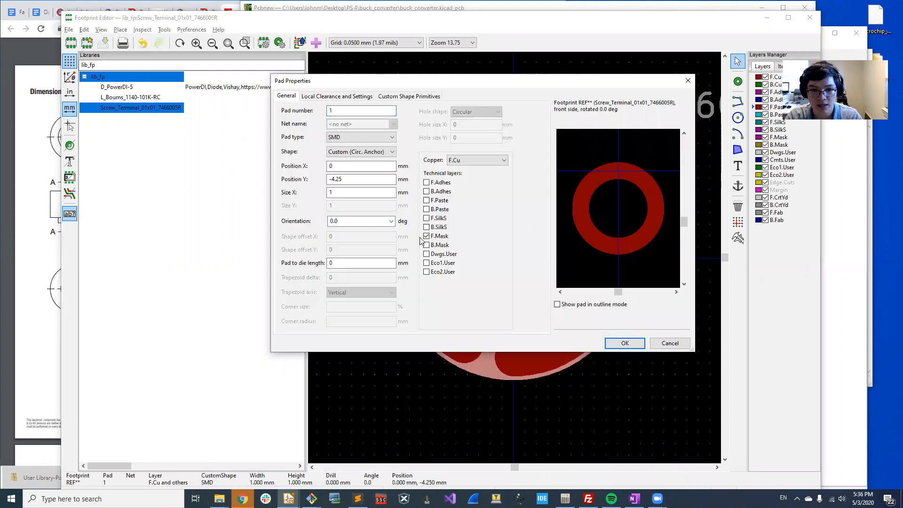
{"action": "left_click", "coordinate": [625, 343]}
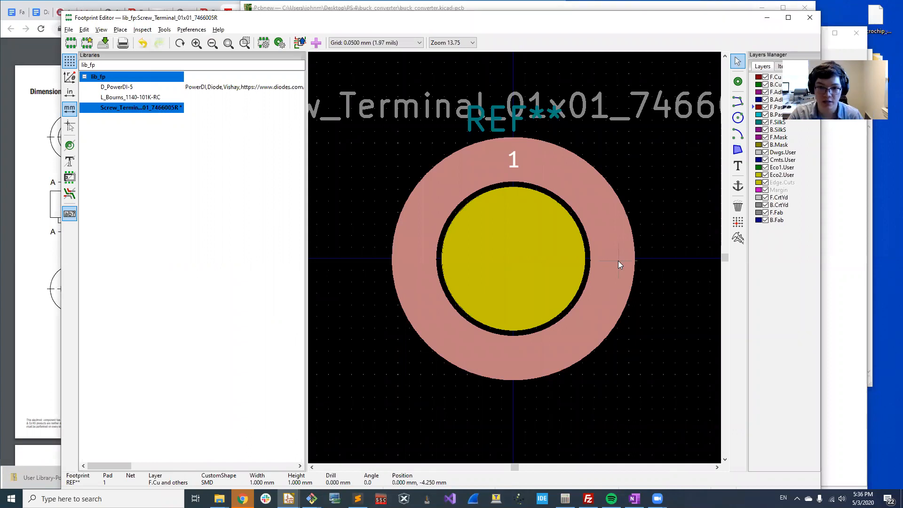
{"action": "left_click", "coordinate": [665, 218]}
Review the arc properties of the F.Paste segment on the lower-right part of the ring
{"action": "left_click", "coordinate": [583, 348]}
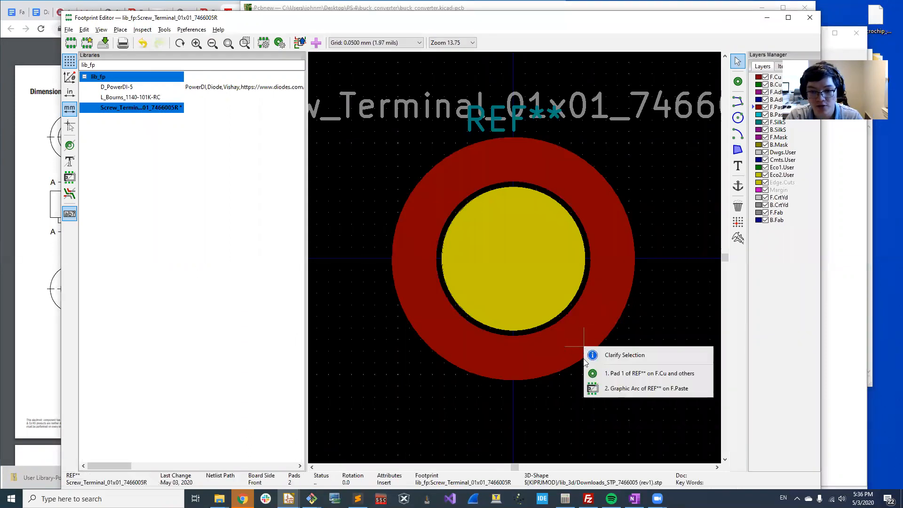
{"action": "left_click", "coordinate": [595, 388]}
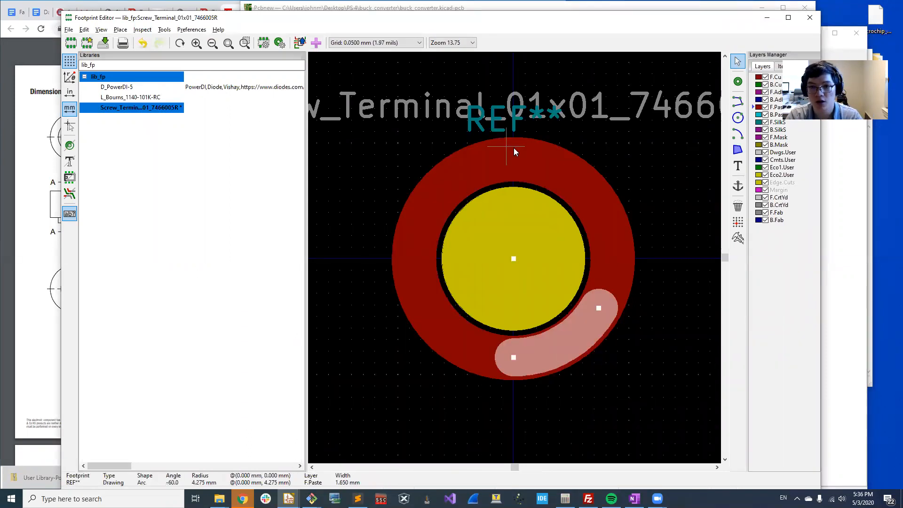
{"action": "key", "text": "e"}
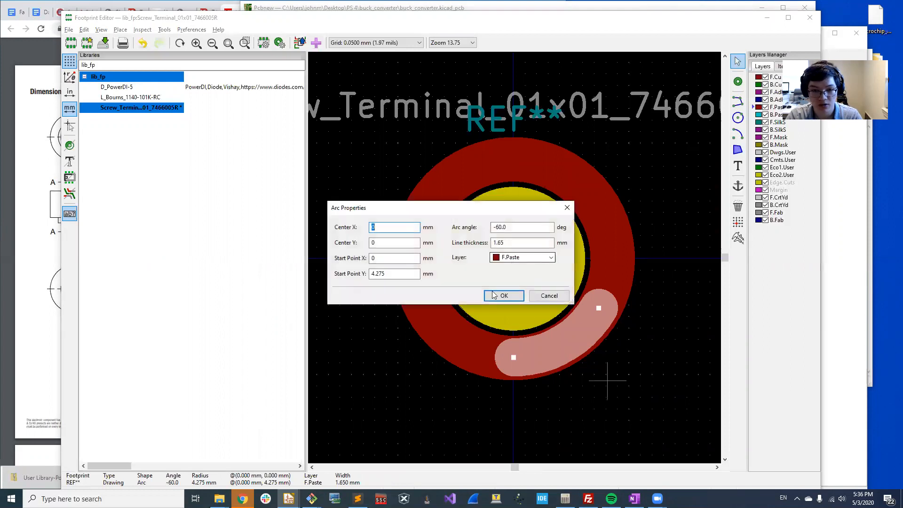
{"action": "left_click", "coordinate": [494, 295]}
{"action": "key", "text": "Delete"}
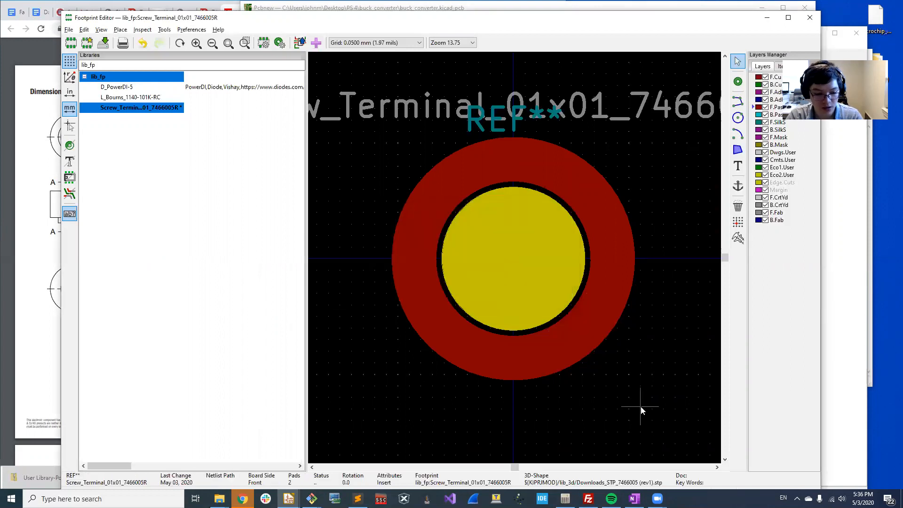
Examine the footprint's ring pad, solder paste segments and hole from an angle in the 3D view
{"action": "key", "text": "alt+3"}
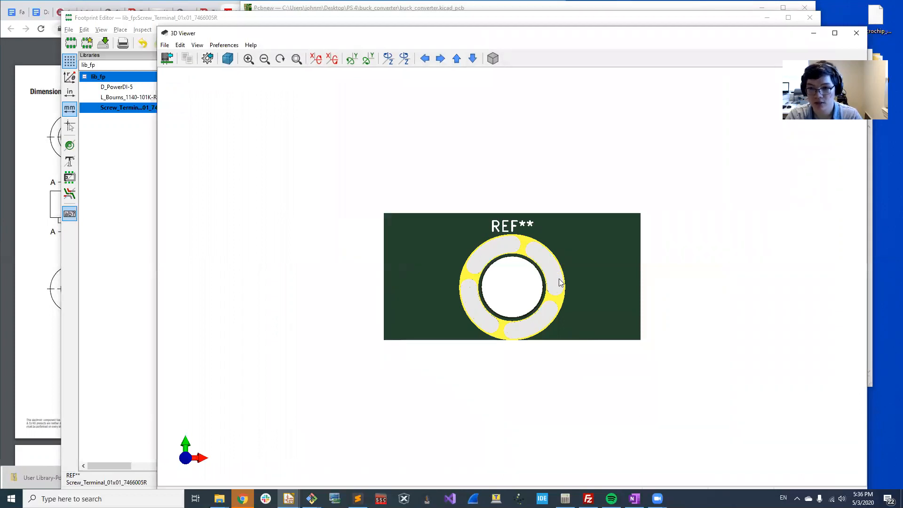
{"action": "left_click_drag", "start_coordinate": [528, 306], "coordinate": [520, 269]}
{"action": "scroll", "coordinate": [484, 332], "scroll_direction": "up", "scroll_amount": 3}
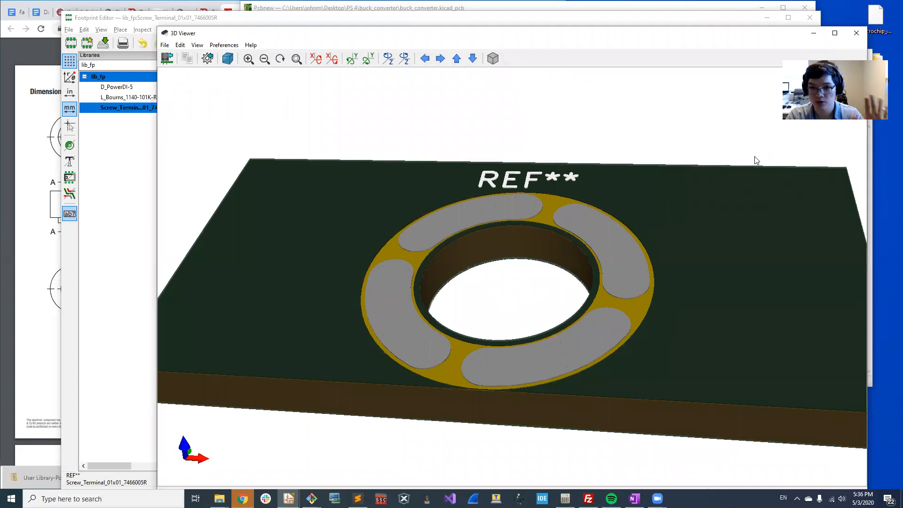
{"action": "left_click", "coordinate": [857, 33]}
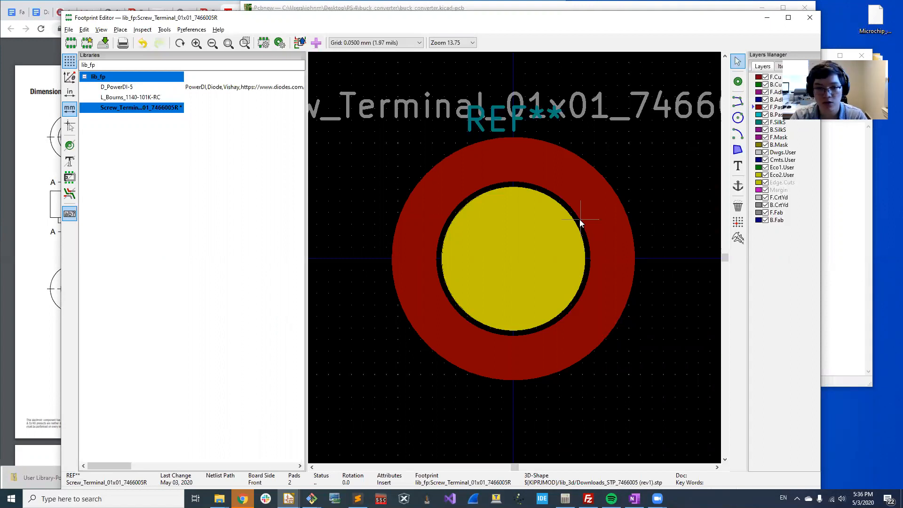
Switch to the board layout and run the design rules check with the existing settings
{"action": "mouse_move", "coordinate": [289, 499]}
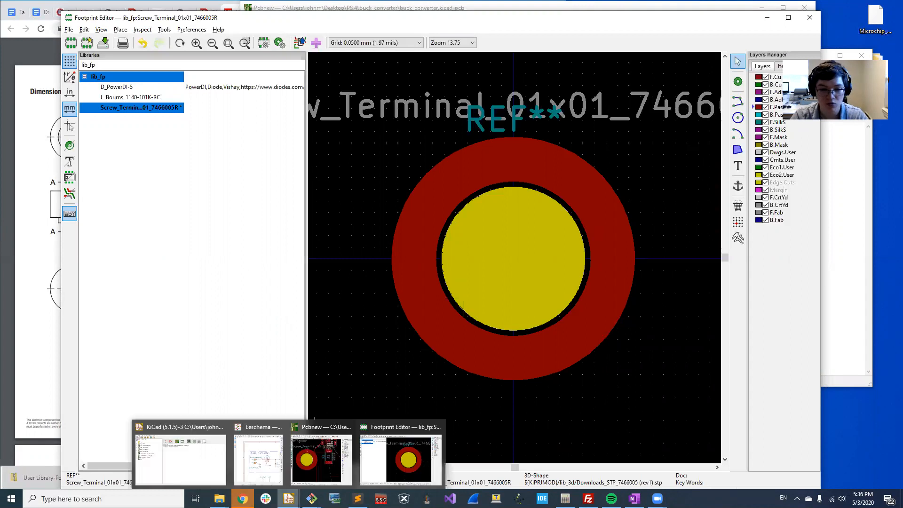
{"action": "left_click", "coordinate": [329, 465]}
{"action": "left_click", "coordinate": [540, 33]}
{"action": "key", "text": "Escape"}
{"action": "left_click", "coordinate": [551, 33]}
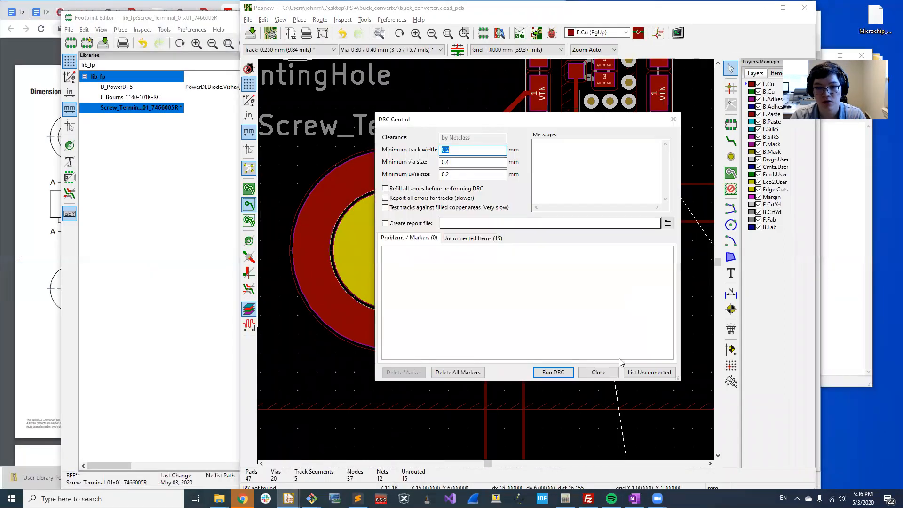
{"action": "left_click", "coordinate": [563, 373]}
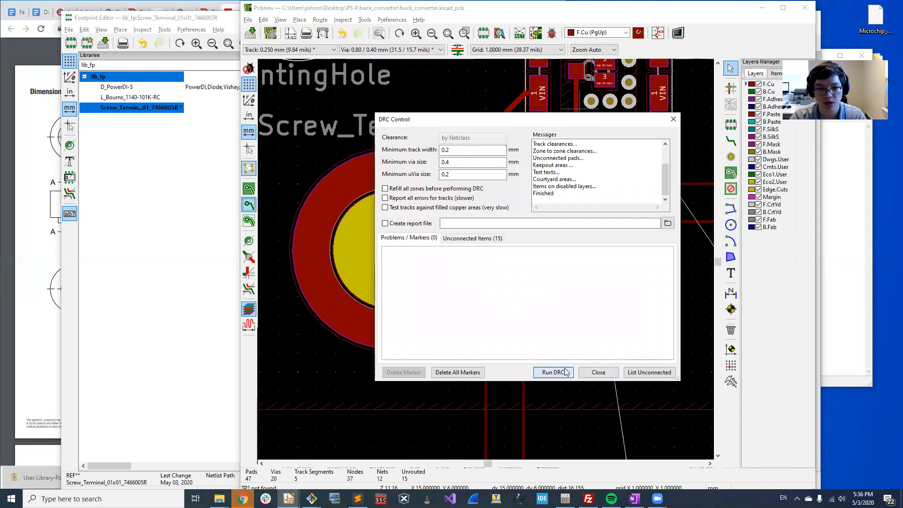
Close the design rules check and delete the VIN track segments between the J1 ring pad and Q1
{"action": "left_click", "coordinate": [598, 372]}
{"action": "scroll", "coordinate": [470, 261], "scroll_direction": "up", "scroll_amount": 5}
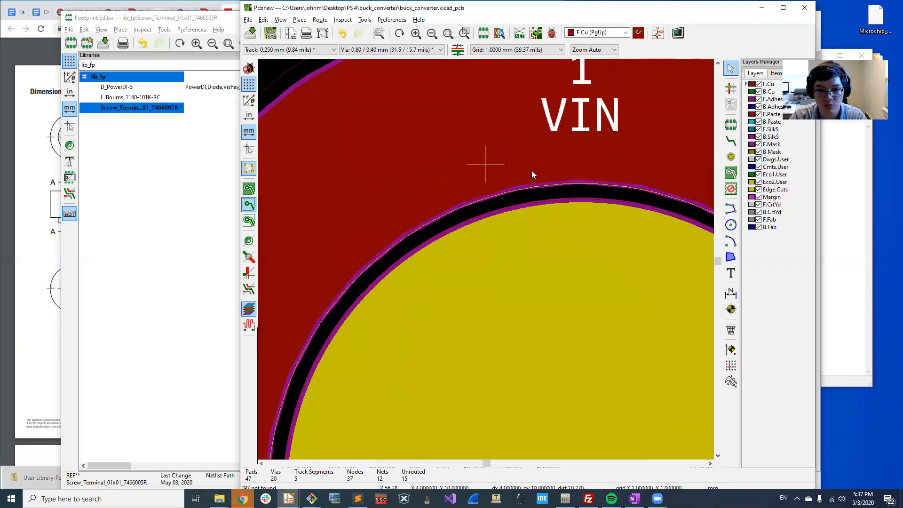
{"action": "scroll", "coordinate": [587, 220], "scroll_direction": "down", "scroll_amount": 5}
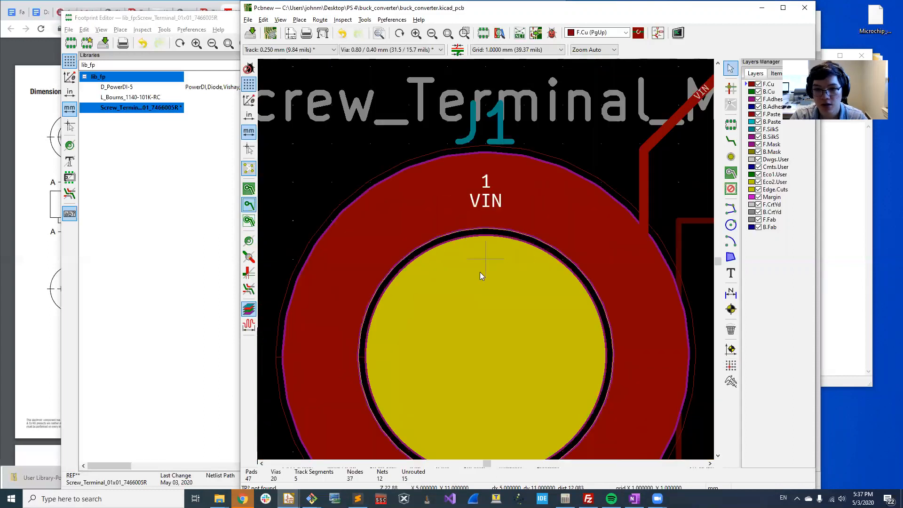
{"action": "scroll", "coordinate": [486, 261], "scroll_direction": "up", "scroll_amount": 5}
{"action": "scroll", "coordinate": [486, 262], "scroll_direction": "down", "scroll_amount": 3}
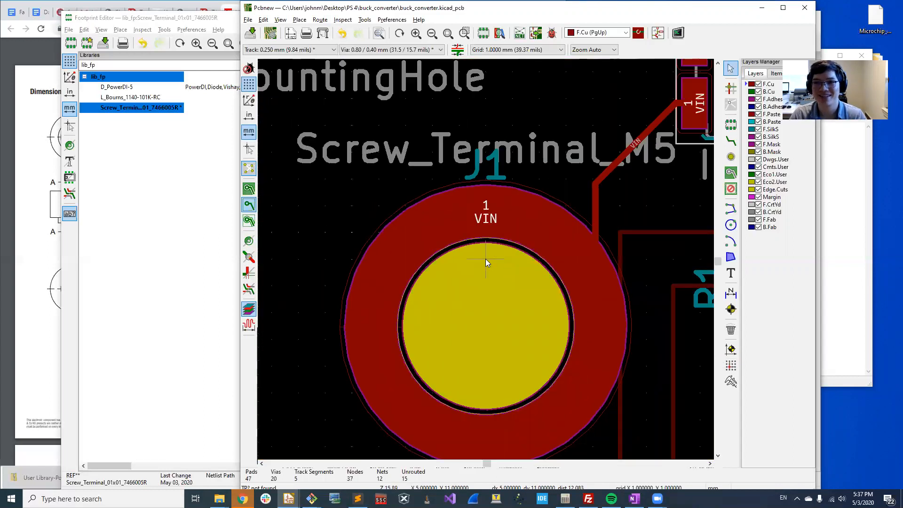
{"action": "left_click", "coordinate": [644, 137]}
{"action": "left_click", "coordinate": [591, 207], "text": "shift"}
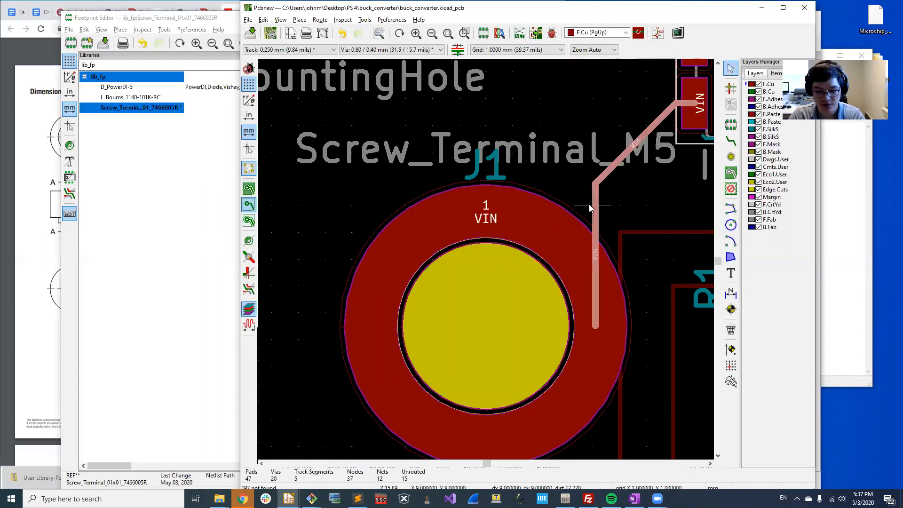
{"action": "key", "text": "Delete"}
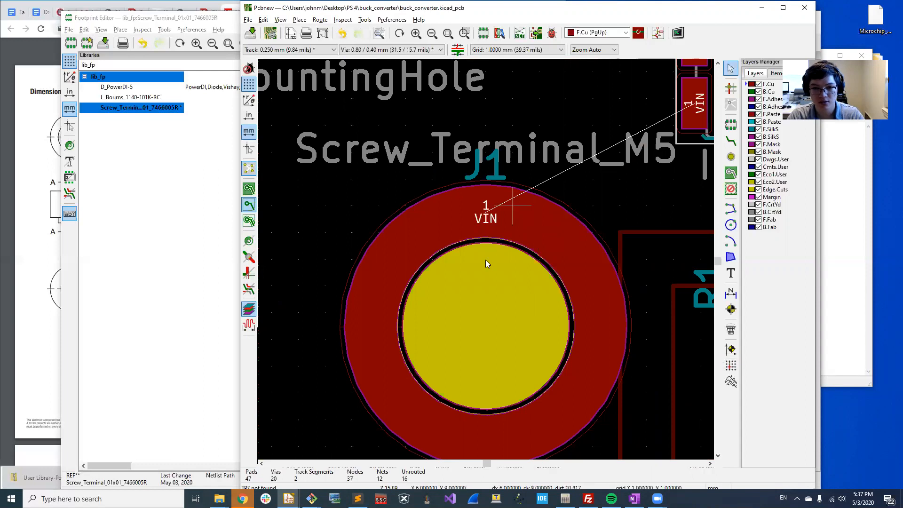
Examine J1's ring pad, solder paste segments and surrounding copper on the board in the 3D view
{"action": "scroll", "coordinate": [485, 264], "scroll_direction": "down", "scroll_amount": 5}
{"action": "scroll", "coordinate": [479, 283], "scroll_direction": "up", "scroll_amount": 3}
{"action": "key", "text": "alt+3"}
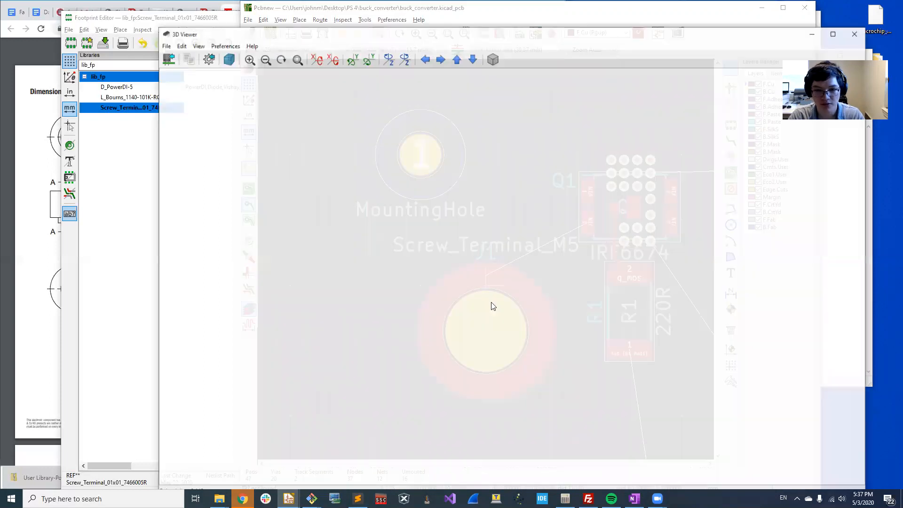
{"action": "scroll", "coordinate": [476, 279], "scroll_direction": "up", "scroll_amount": 8}
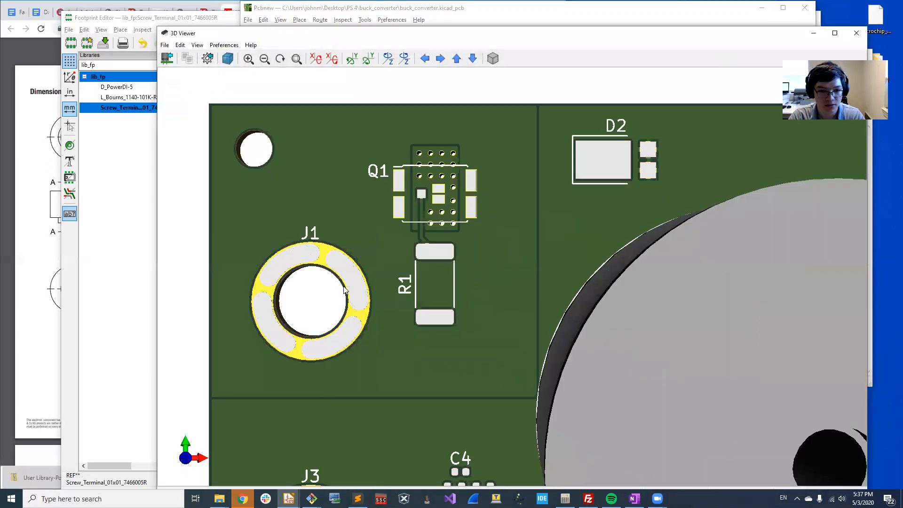
{"action": "scroll", "coordinate": [345, 290], "scroll_direction": "up", "scroll_amount": 3}
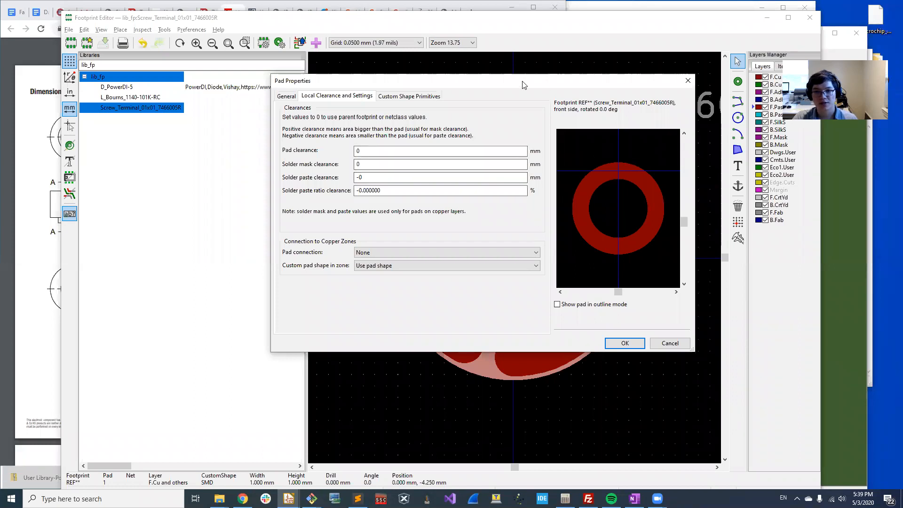
Set the ring pad's copper zone connection to Solid, keeping the zone shape as Use pad shape, and save the footprint
{"action": "left_click_drag", "start_coordinate": [523, 84], "coordinate": [483, 103]}
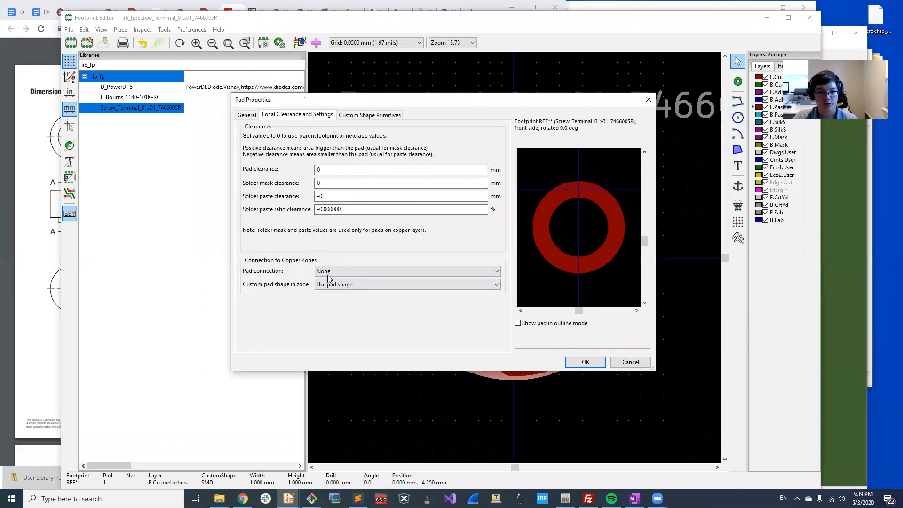
{"action": "left_click", "coordinate": [328, 278]}
{"action": "left_click", "coordinate": [329, 285]}
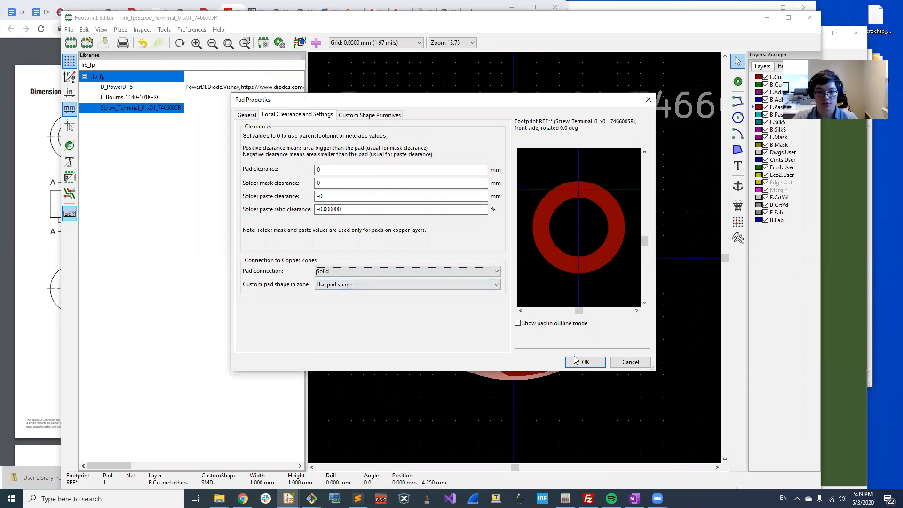
{"action": "left_click", "coordinate": [355, 285]}
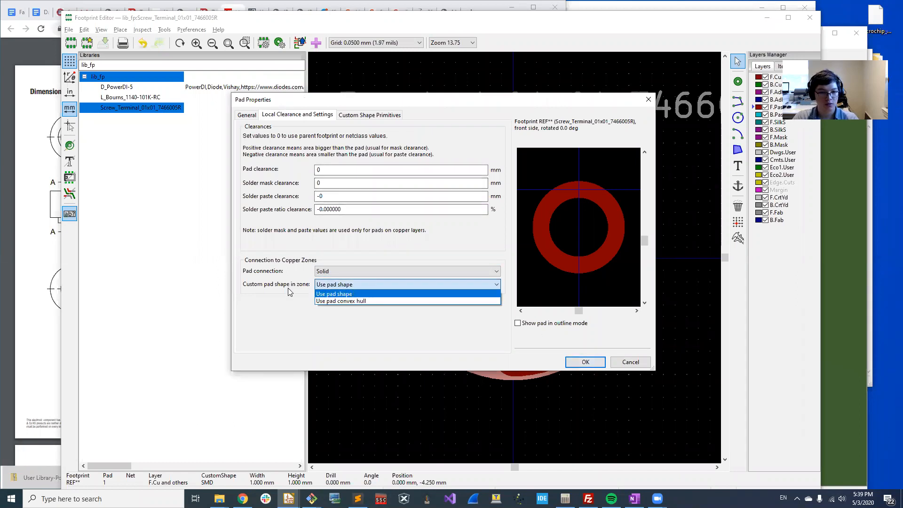
{"action": "left_click", "coordinate": [342, 295]}
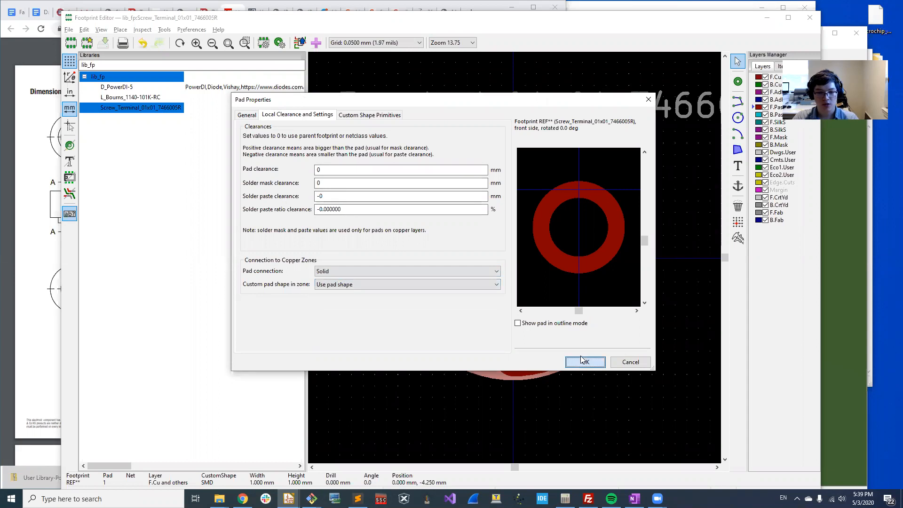
{"action": "left_click", "coordinate": [584, 363]}
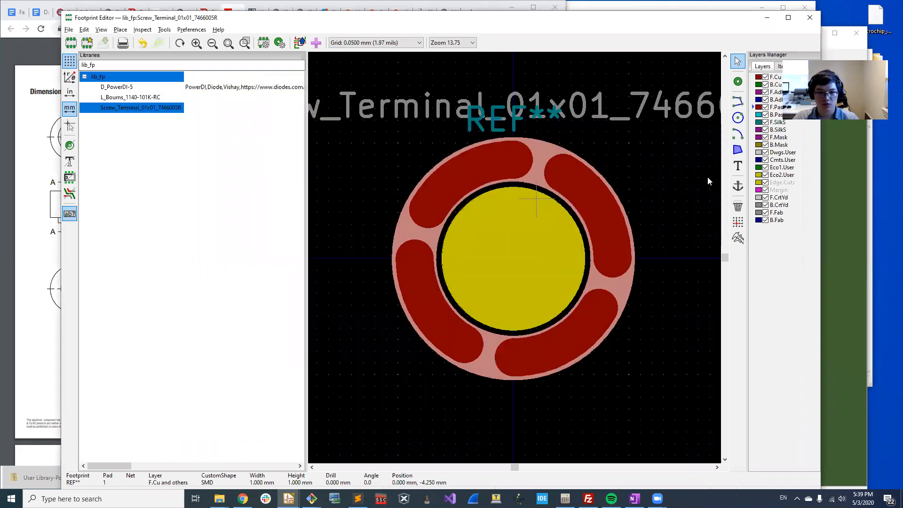
{"action": "key", "text": "ctrl+s"}
Close the footprint editor, update the board's footprints from the library and view J1 in 3D
{"action": "left_click", "coordinate": [809, 19]}
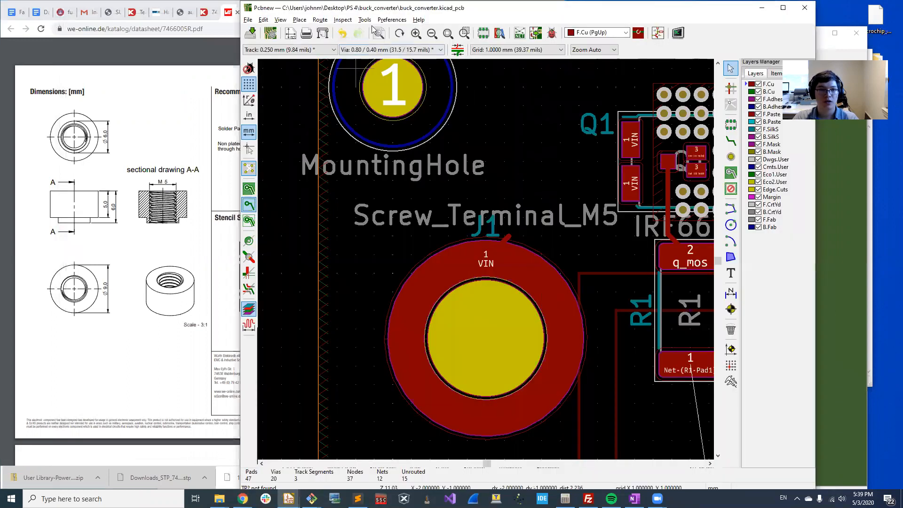
{"action": "left_click", "coordinate": [365, 20]}
{"action": "left_click", "coordinate": [384, 70]}
{"action": "left_click", "coordinate": [628, 372]}
{"action": "left_click", "coordinate": [600, 372]}
{"action": "key", "text": "alt+3"}
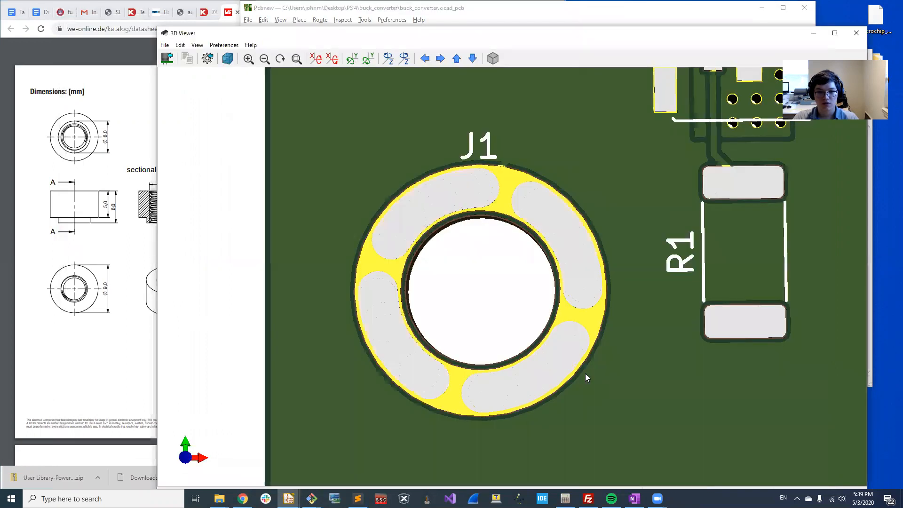
Delete the short VIN track stub at J1's ring pad, save the board and refill the copper zones
{"action": "left_click", "coordinate": [593, 24]}
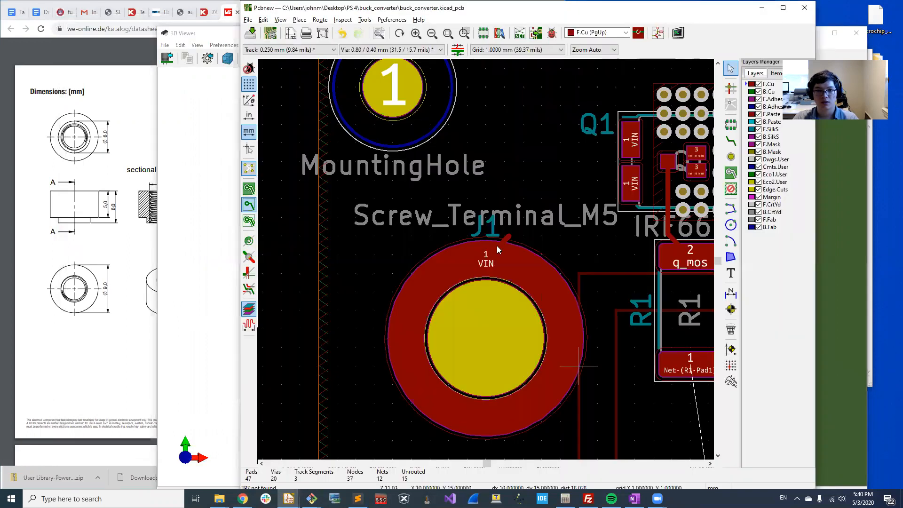
{"action": "left_click", "coordinate": [505, 242]}
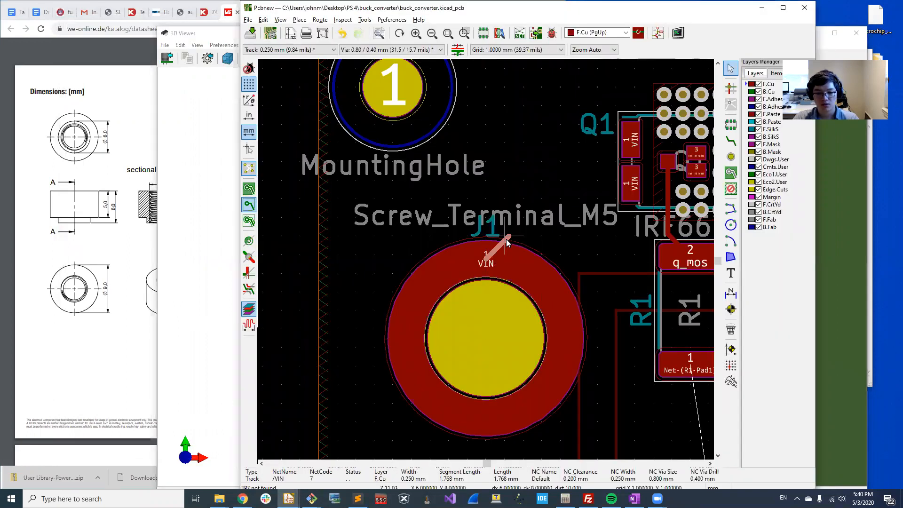
{"action": "key", "text": "Delete"}
{"action": "key", "text": "ctrl+s"}
{"action": "key", "text": "b"}
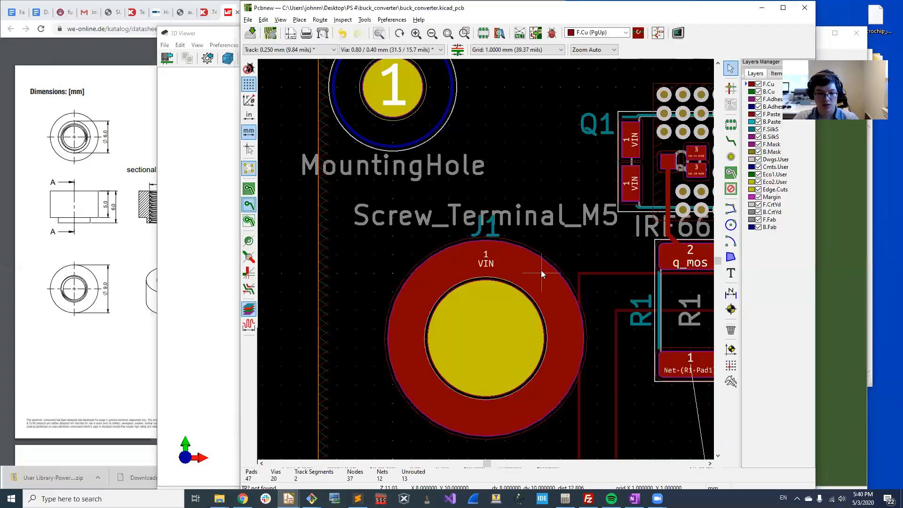
Inspect the J1 and J3 ring pads and their zone connections in the 3D view of the board
{"action": "key", "text": "alt+3"}
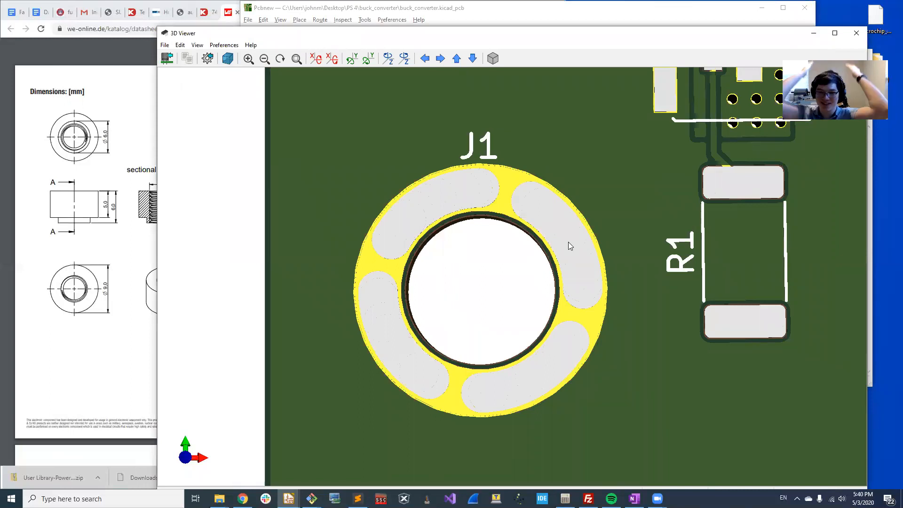
{"action": "scroll", "coordinate": [585, 266], "scroll_direction": "down", "scroll_amount": 3}
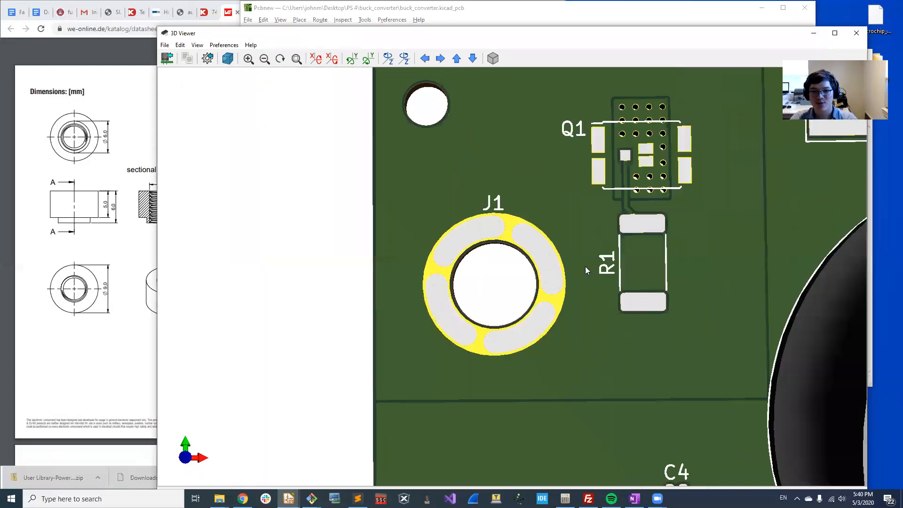
{"action": "scroll", "coordinate": [585, 266], "scroll_direction": "down", "scroll_amount": 3}
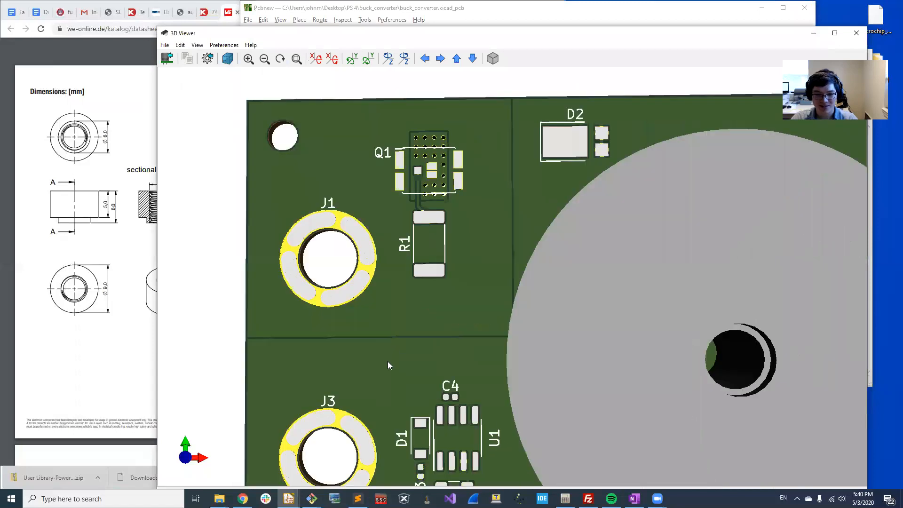
{"action": "scroll", "coordinate": [487, 190], "scroll_direction": "up", "scroll_amount": 5}
{"action": "middle_click_drag", "start_coordinate": [585, 199], "coordinate": [538, 186]}
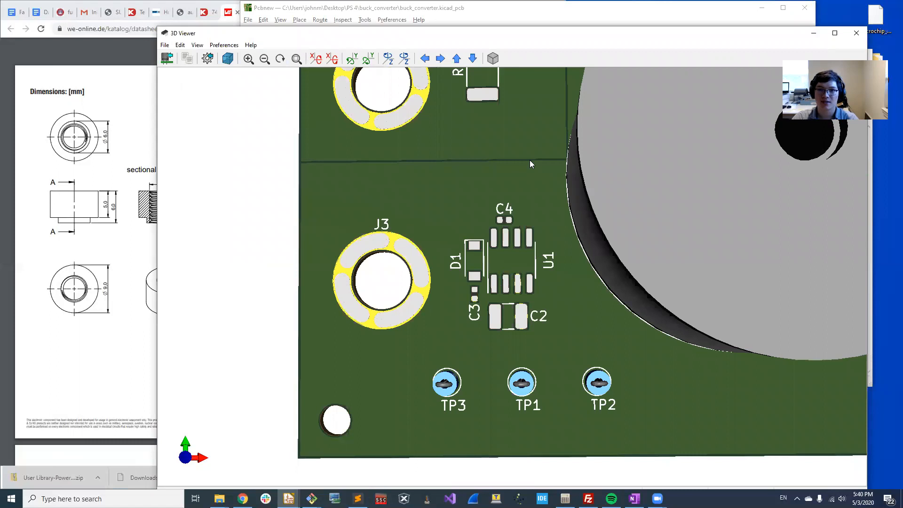
Try to route a front copper track from pad 1 of R1 toward U1
{"action": "key", "text": "alt+Tab"}
{"action": "scroll", "coordinate": [648, 257], "scroll_direction": "down", "scroll_amount": 3}
{"action": "middle_click_drag", "start_coordinate": [486, 286], "coordinate": [431, 190]}
{"action": "scroll", "coordinate": [452, 245], "scroll_direction": "up", "scroll_amount": 3}
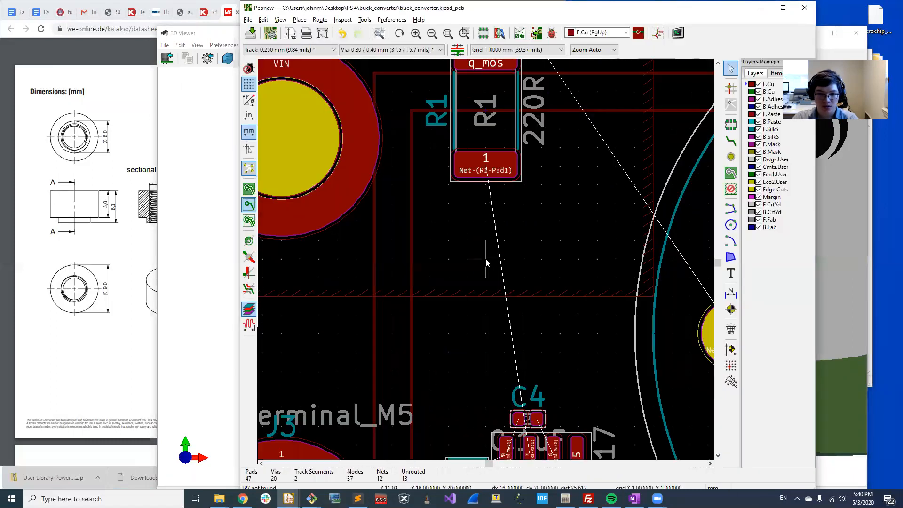
{"action": "key", "text": "x"}
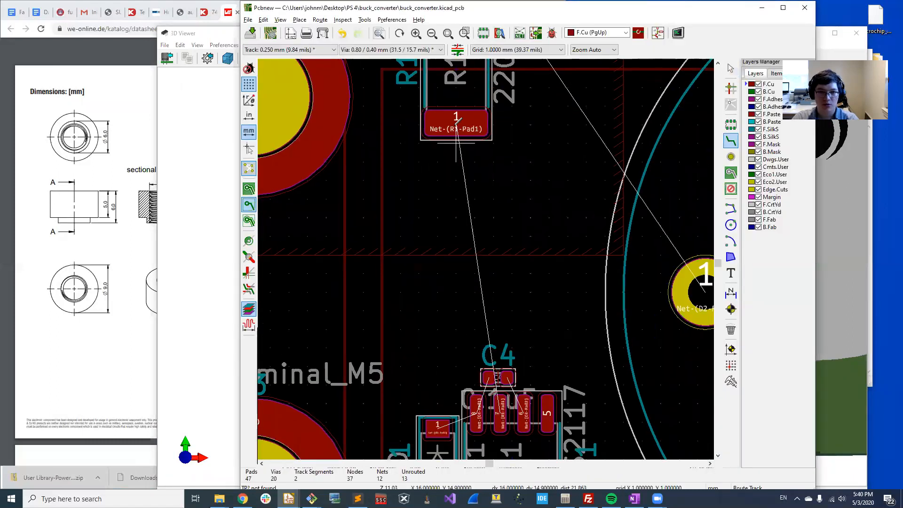
{"action": "left_click", "coordinate": [455, 123]}
{"action": "key", "text": "Escape"}
{"action": "left_click", "coordinate": [456, 121]}
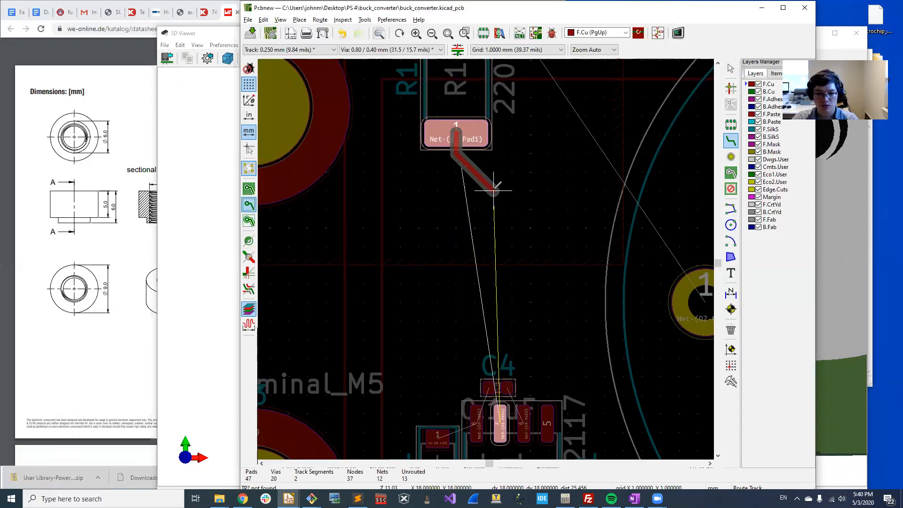
{"action": "key", "text": "Escape"}
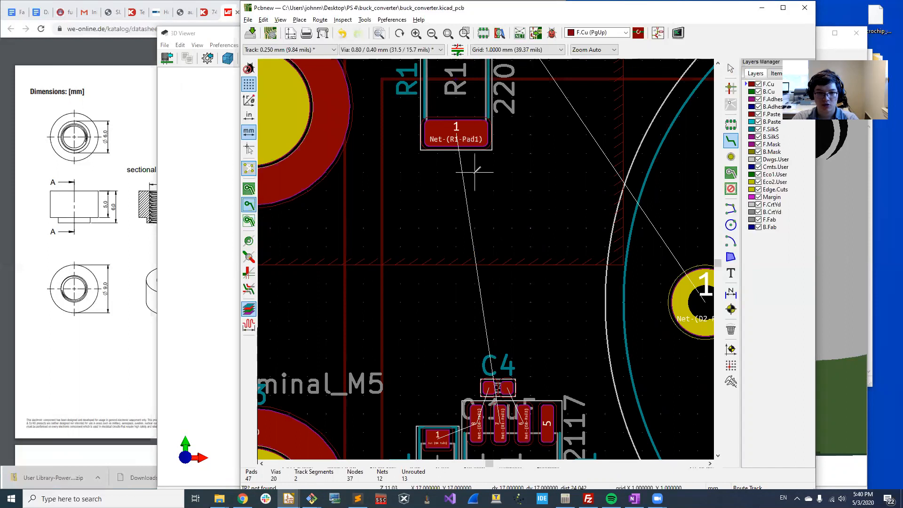
{"action": "middle_click_drag", "start_coordinate": [477, 181], "coordinate": [506, 366]}
{"action": "scroll", "coordinate": [545, 228], "scroll_direction": "down", "scroll_amount": 2}
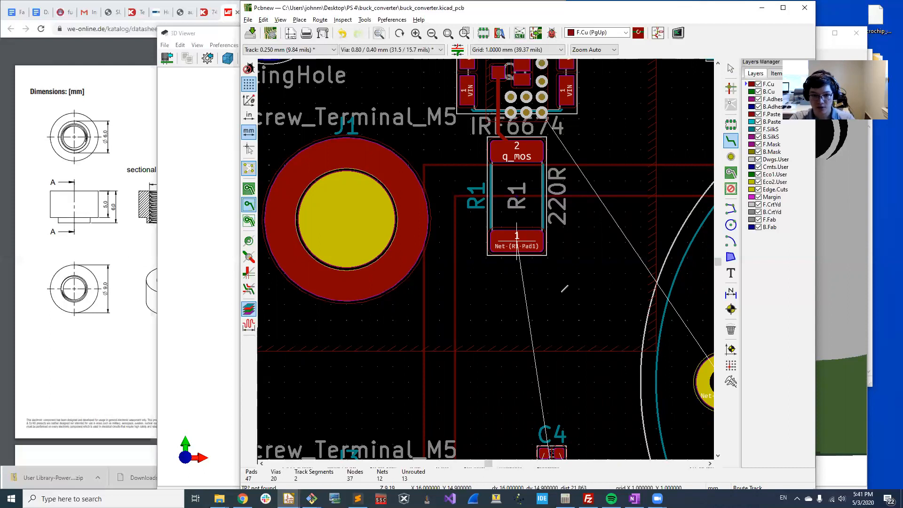
{"action": "scroll", "coordinate": [548, 259], "scroll_direction": "down", "scroll_amount": 4}
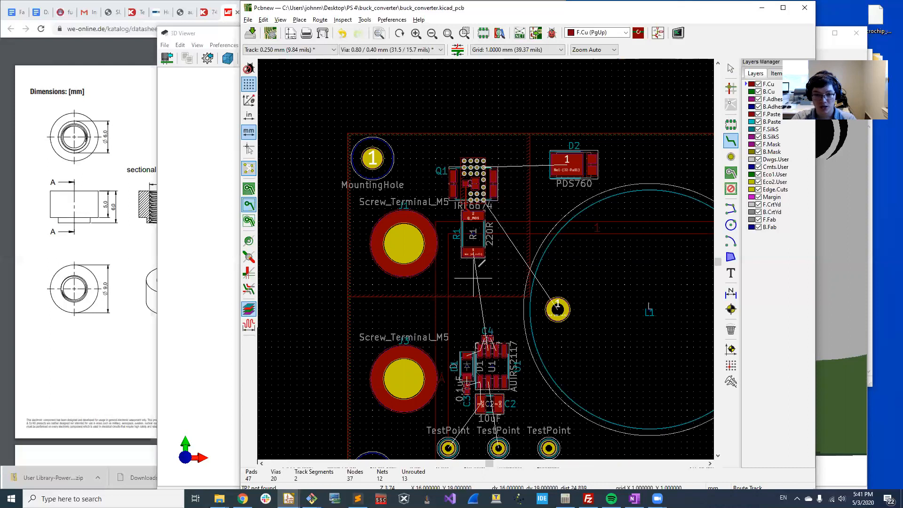
{"action": "left_click", "coordinate": [473, 252]}
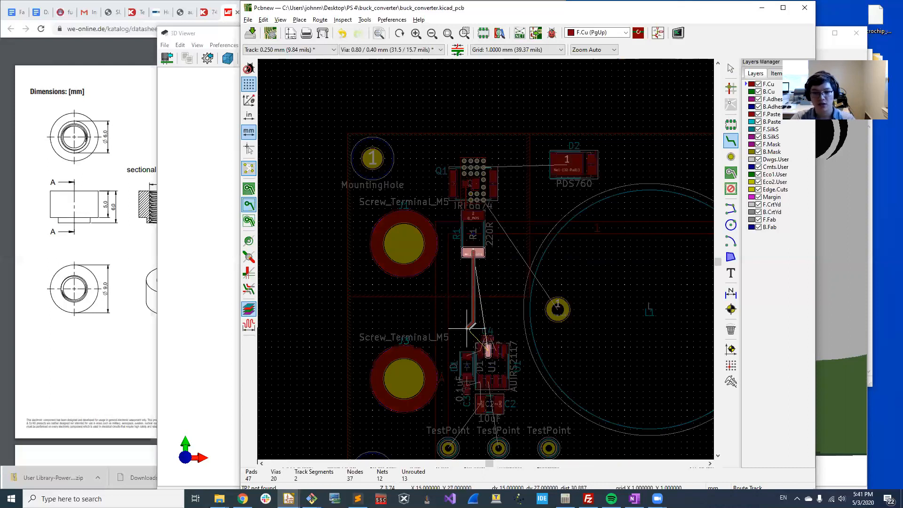
{"action": "key", "text": "Escape"}
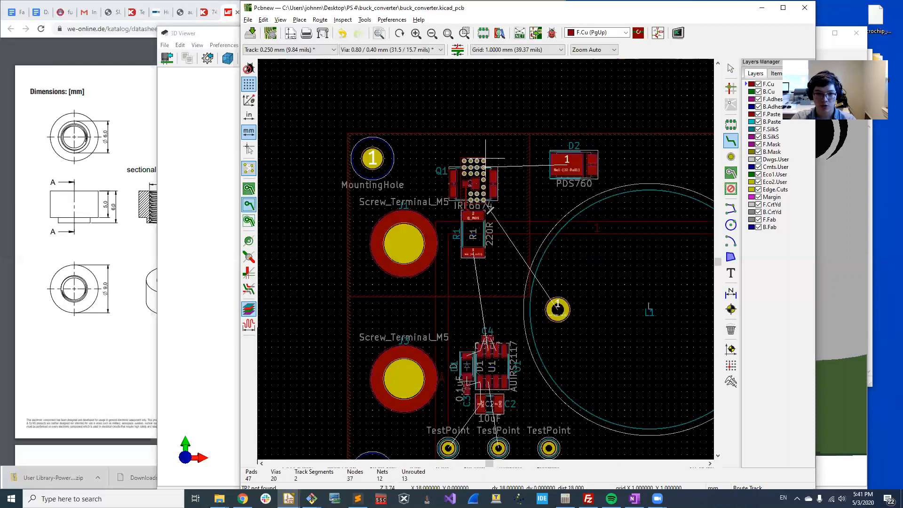
{"action": "scroll", "coordinate": [476, 291], "scroll_direction": "up", "scroll_amount": 3}
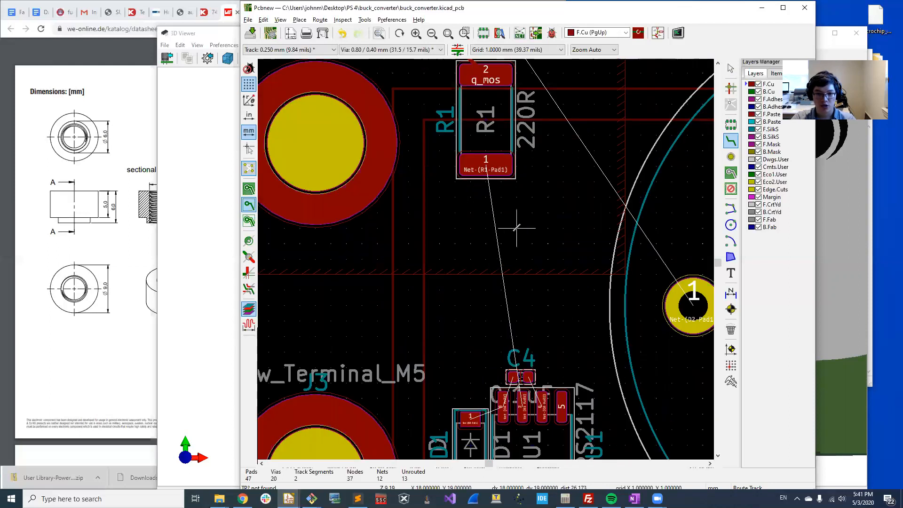
{"action": "scroll", "coordinate": [515, 235], "scroll_direction": "down", "scroll_amount": 3}
{"action": "scroll", "coordinate": [486, 258], "scroll_direction": "up", "scroll_amount": 4}
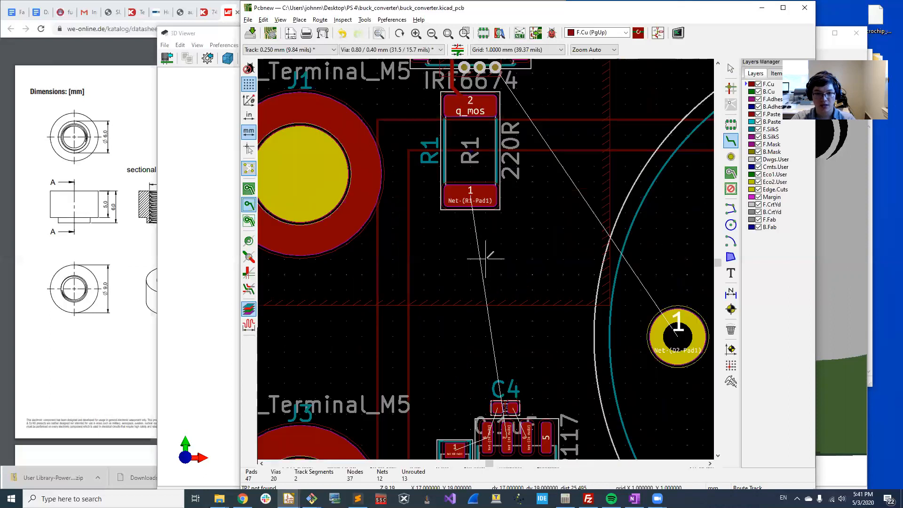
{"action": "scroll", "coordinate": [486, 258], "scroll_direction": "down", "scroll_amount": 1}
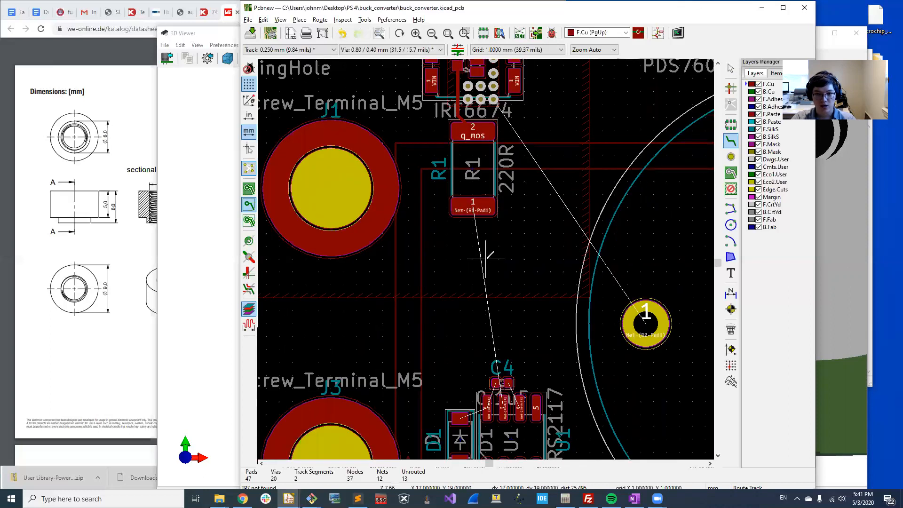
{"action": "middle_click_drag", "start_coordinate": [486, 258], "coordinate": [429, 280]}
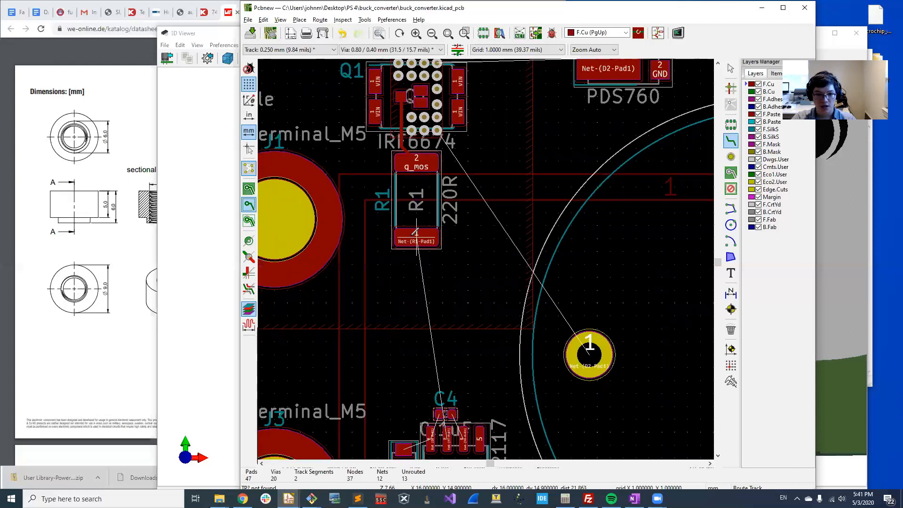
{"action": "scroll", "coordinate": [416, 237], "scroll_direction": "down", "scroll_amount": 1}
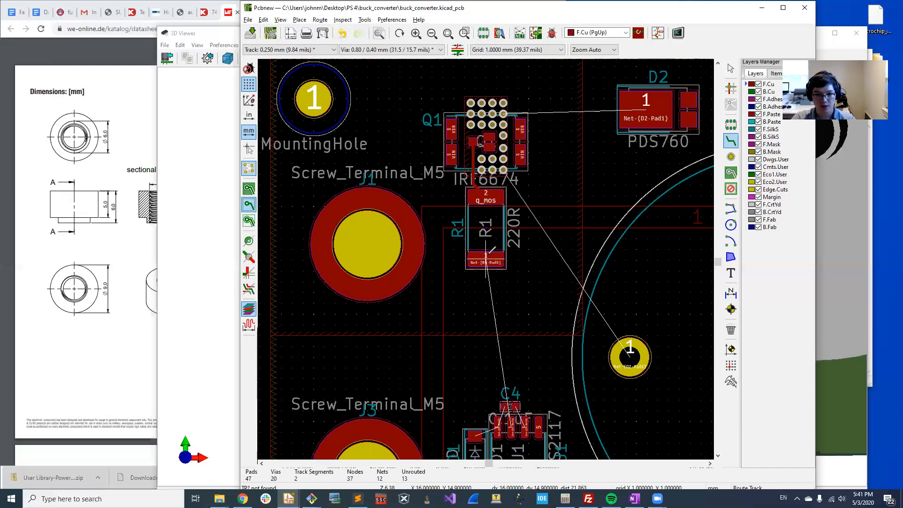
Continue R1 pad 1's track down on the B.Cu layer and end it with a via between D1 and U1
{"action": "left_click", "coordinate": [489, 254]}
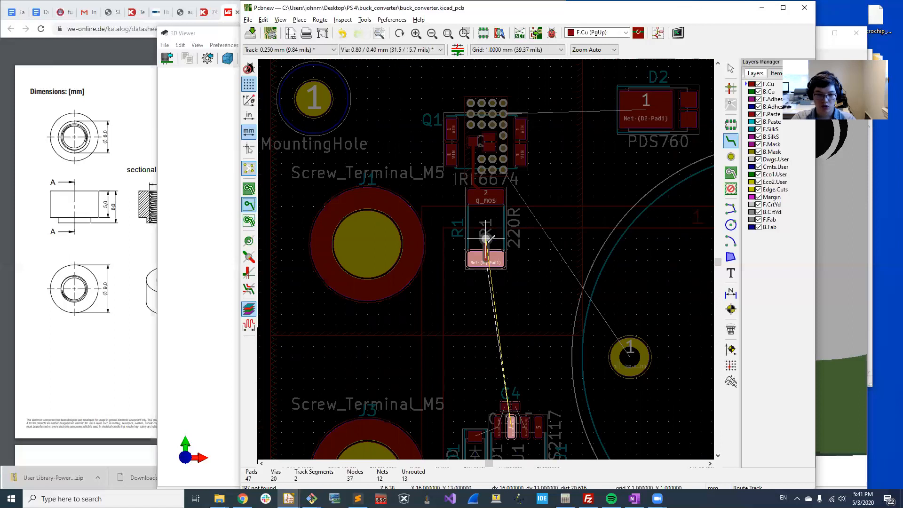
{"action": "key", "text": "Page_Down"}
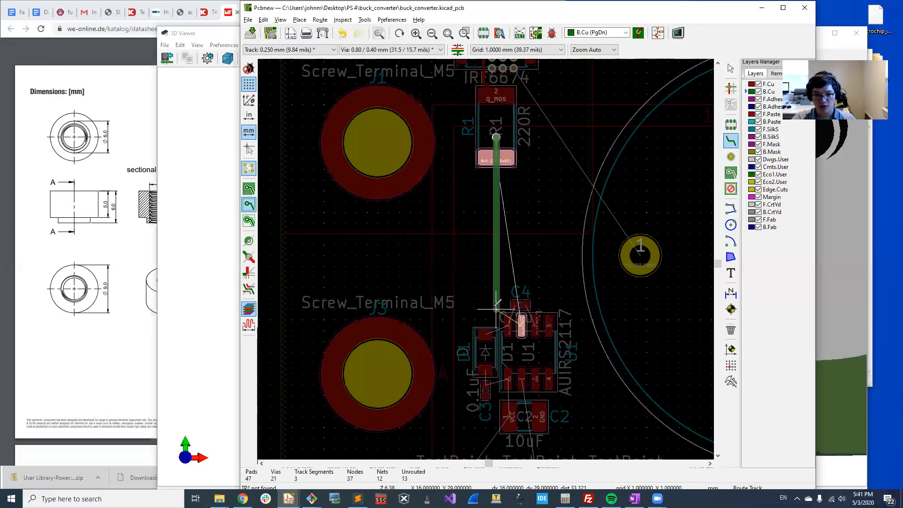
{"action": "scroll", "coordinate": [496, 348], "scroll_direction": "up", "scroll_amount": 2}
{"action": "key", "text": "v"}
{"action": "left_click", "coordinate": [538, 252]}
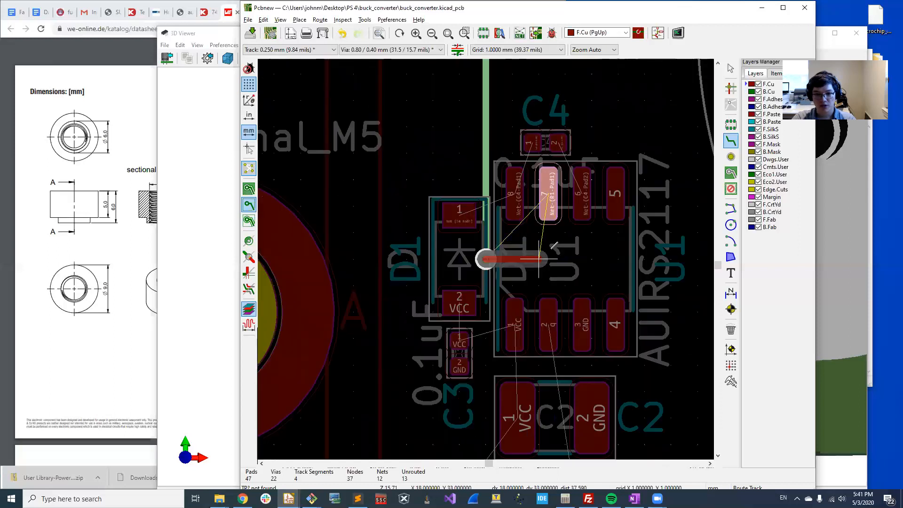
Cancel the pending front copper segment and set the grid to 0.0500 mm
{"action": "key", "text": "v"}
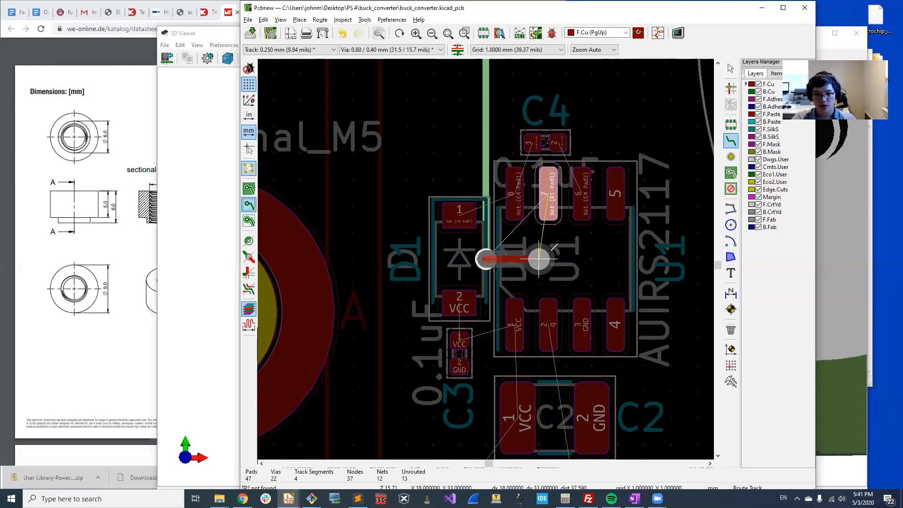
{"action": "right_click", "coordinate": [541, 258]}
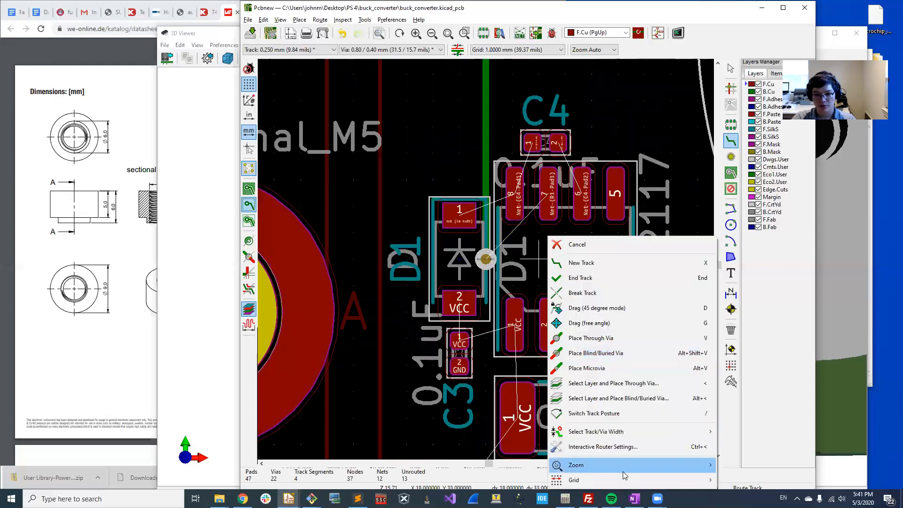
{"action": "mouse_move", "coordinate": [626, 479]}
{"action": "left_click", "coordinate": [804, 460]}
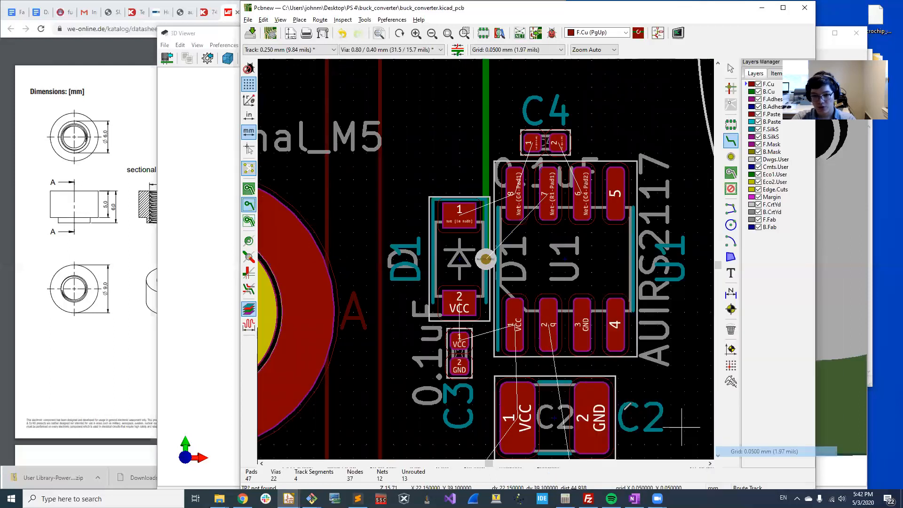
{"action": "left_click", "coordinate": [486, 258]}
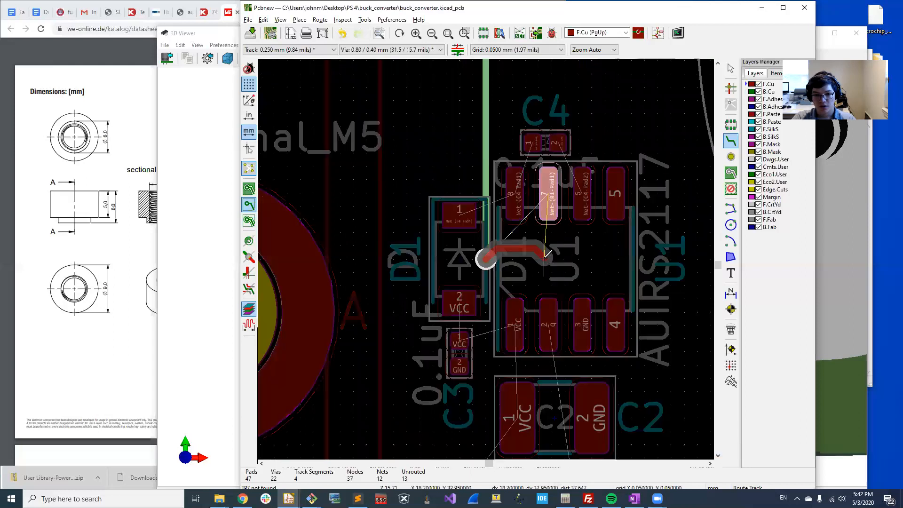
{"action": "key", "text": "v"}
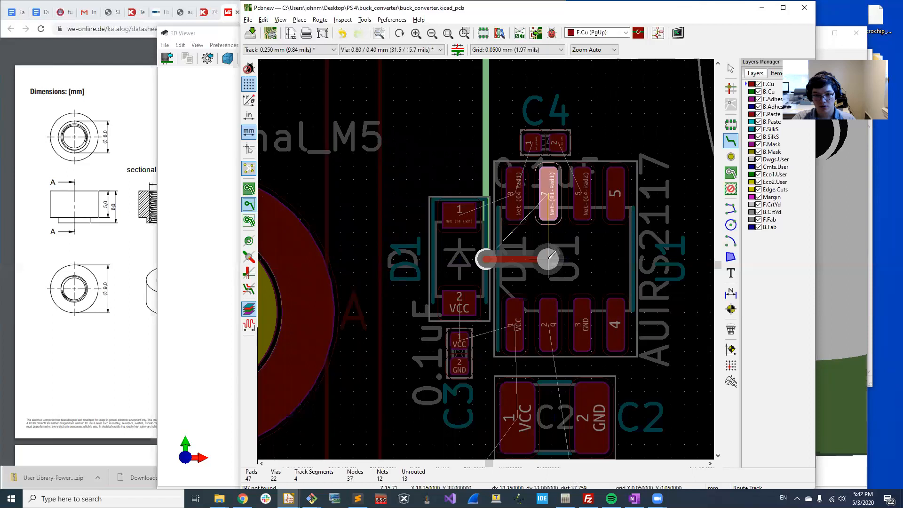
{"action": "left_click", "coordinate": [548, 259]}
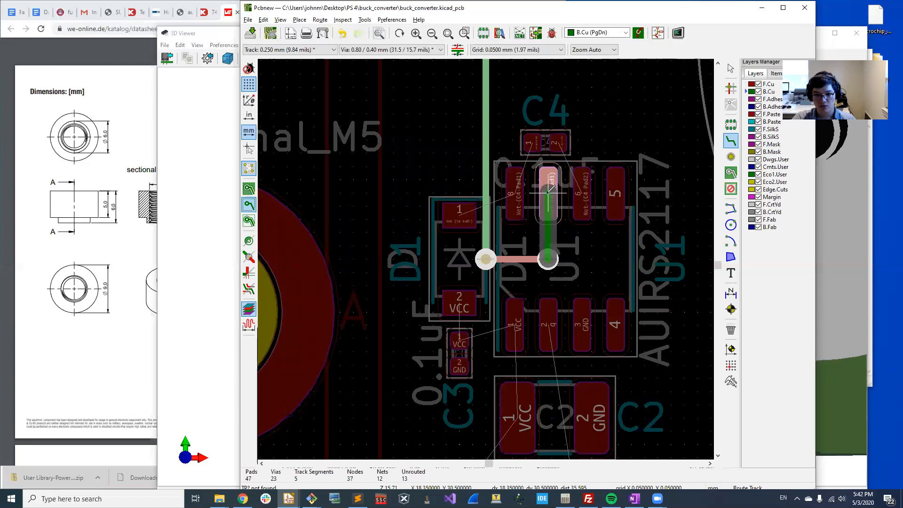
{"action": "key", "text": "ctrl+z"}
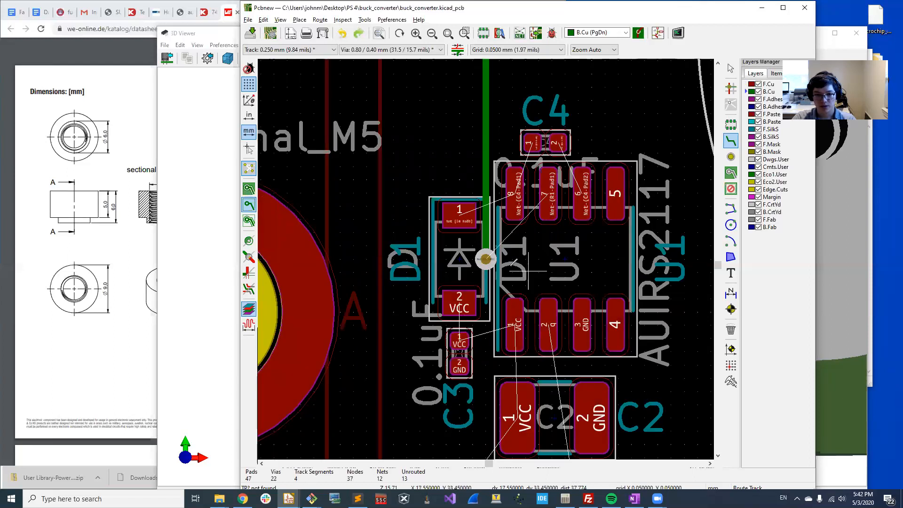
{"action": "key", "text": "Escape"}
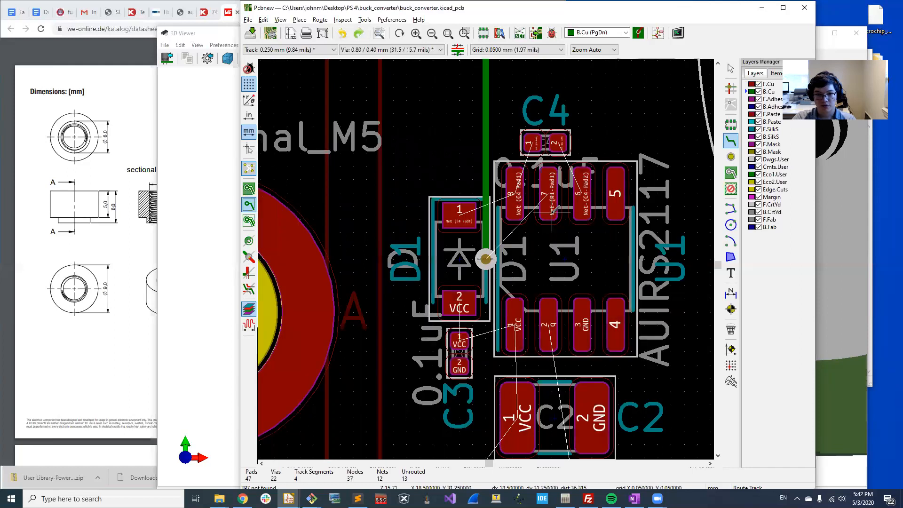
{"action": "left_click", "coordinate": [486, 259]}
{"action": "key", "text": "Page_Up"}
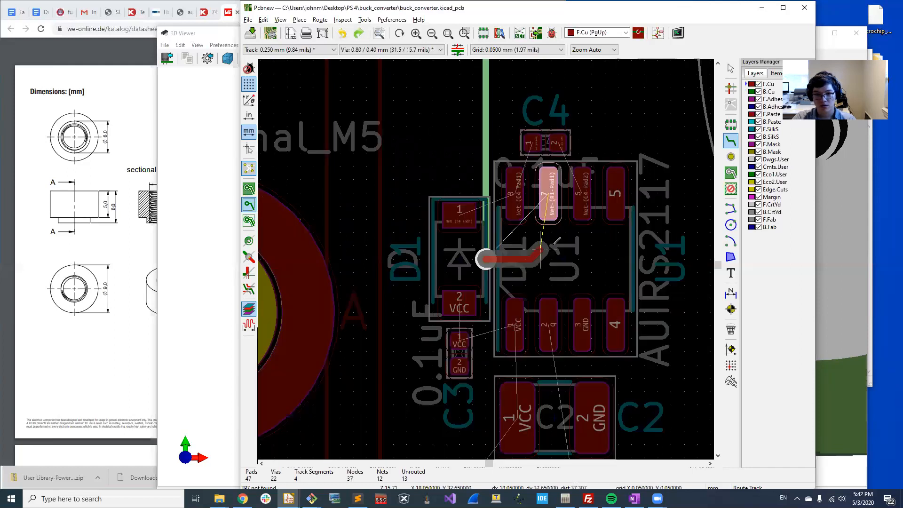
{"action": "key", "text": "Escape"}
Route a front copper track from pad 7 of U1 to the via beside D1
{"action": "left_click", "coordinate": [548, 199]}
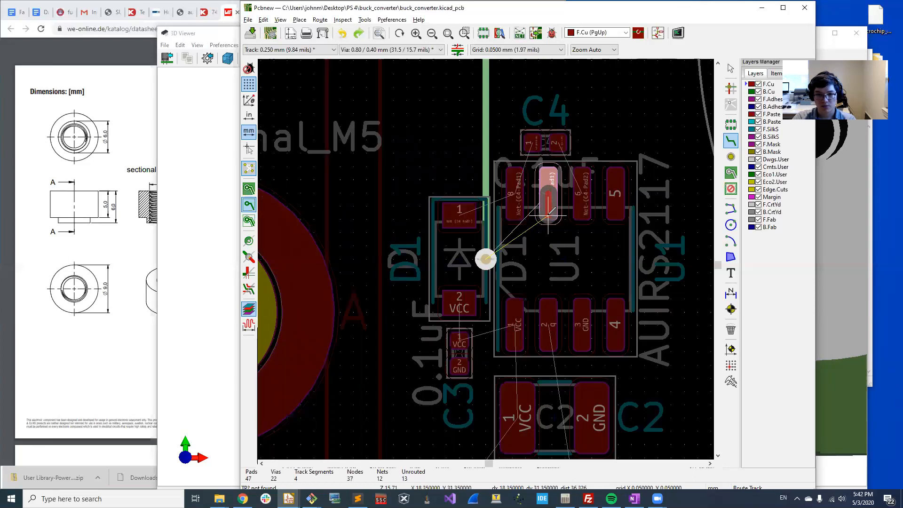
{"action": "left_click", "coordinate": [487, 258]}
{"action": "key", "text": "Escape"}
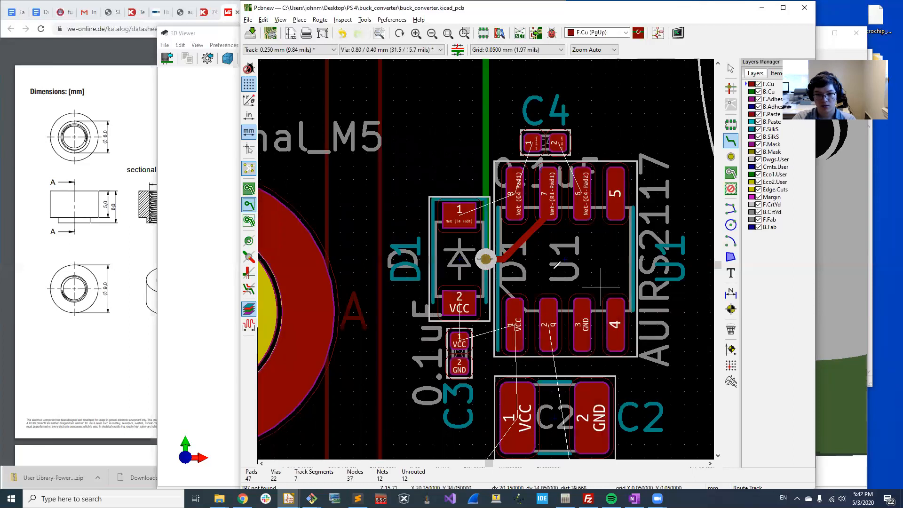
Move the via between D1 and U1 slightly up toward D1's pad 1, keeping its tracks attached
{"action": "key", "text": "Escape"}
{"action": "left_click", "coordinate": [486, 259]}
{"action": "left_click", "coordinate": [504, 285]}
{"action": "left_click_drag", "start_coordinate": [486, 259], "coordinate": [484, 241]}
{"action": "middle_click_drag", "start_coordinate": [516, 243], "coordinate": [523, 285]}
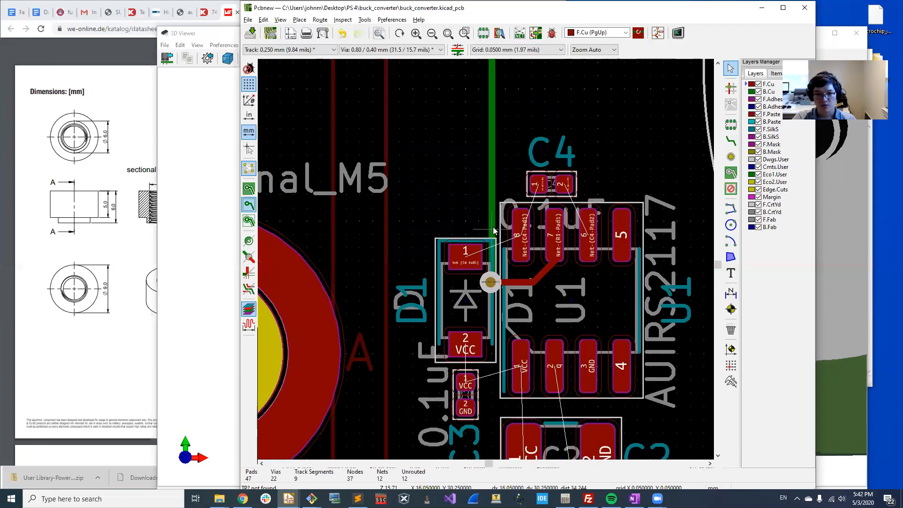
Route a front copper track from pad 1 of D1 to pad 8 of U1
{"action": "key", "text": "x"}
{"action": "left_click", "coordinate": [479, 251]}
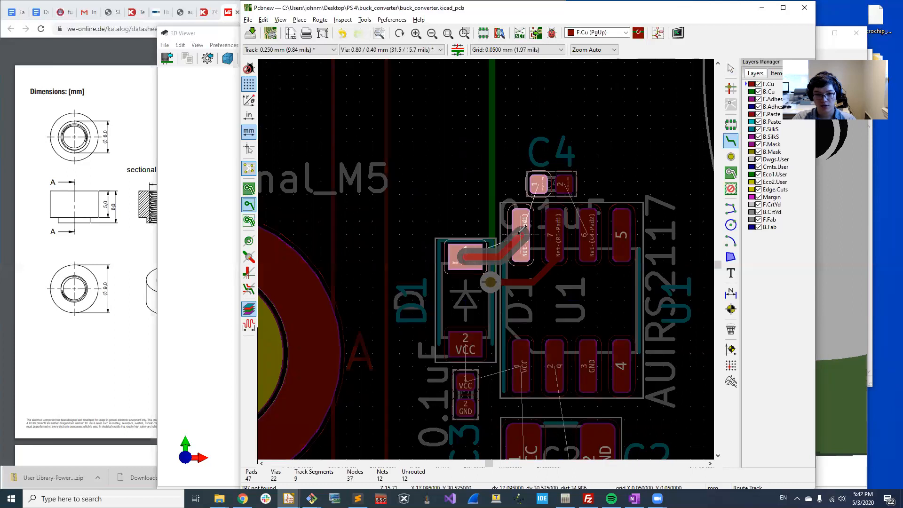
{"action": "left_click", "coordinate": [521, 241]}
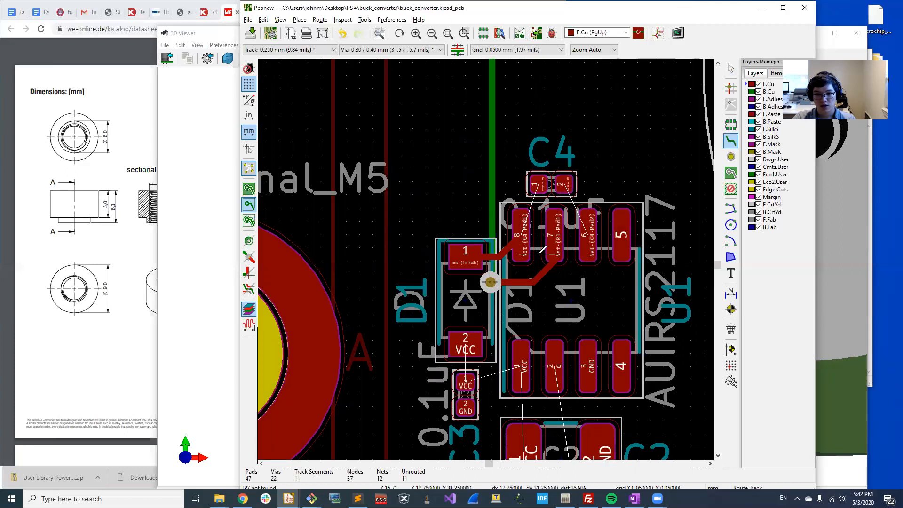
Route front copper tracks from C4 pad 1 to U1 pad 8 and from C4 pad 2 to U1 pad 6
{"action": "left_click", "coordinate": [540, 183]}
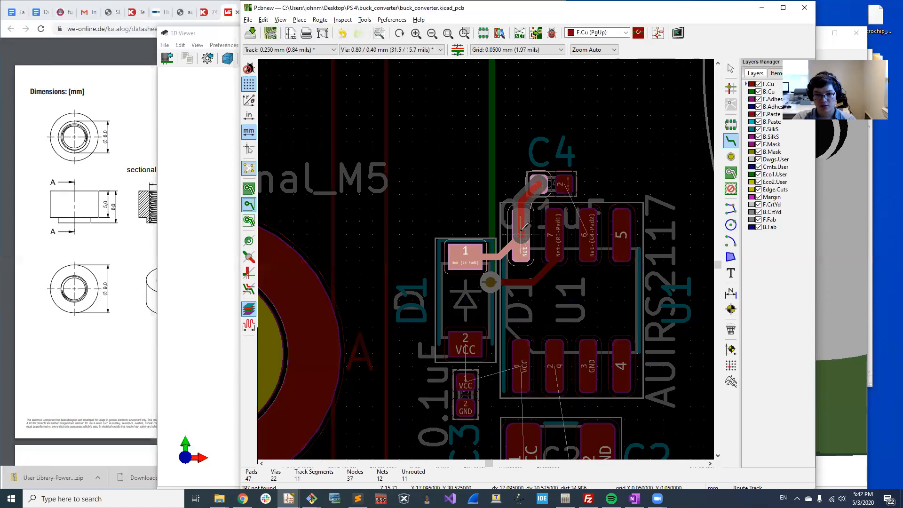
{"action": "left_click", "coordinate": [522, 225]}
{"action": "left_click", "coordinate": [564, 183]}
{"action": "left_click", "coordinate": [590, 231]}
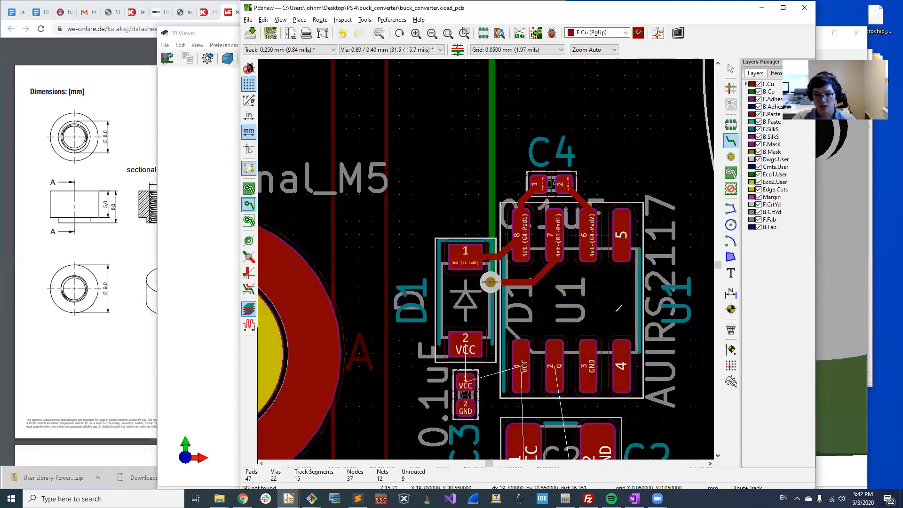
Start adding a copper zone around C3 and C2 and set the grid to 0.5000 mm
{"action": "middle_click_drag", "start_coordinate": [603, 314], "coordinate": [579, 249]}
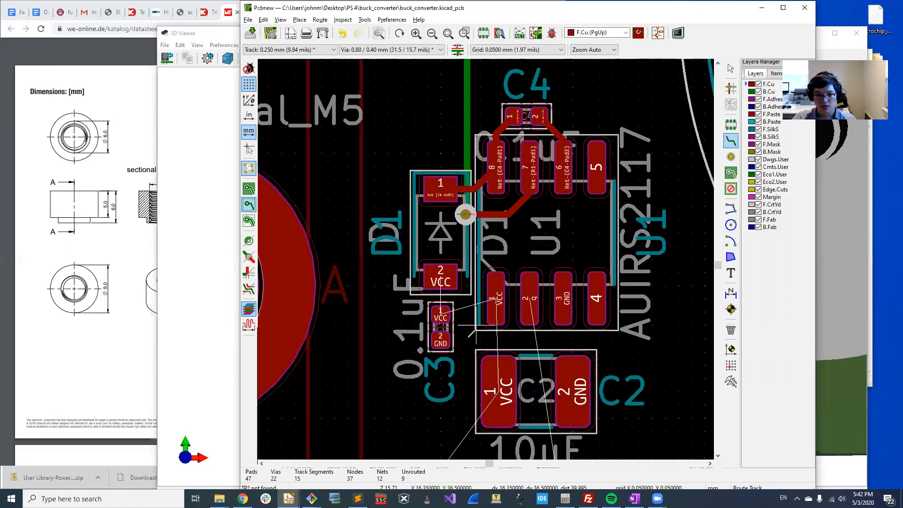
{"action": "middle_click_drag", "start_coordinate": [491, 308], "coordinate": [605, 147]}
{"action": "scroll", "coordinate": [601, 151], "scroll_direction": "down", "scroll_amount": 3}
{"action": "scroll", "coordinate": [482, 262], "scroll_direction": "up", "scroll_amount": 3}
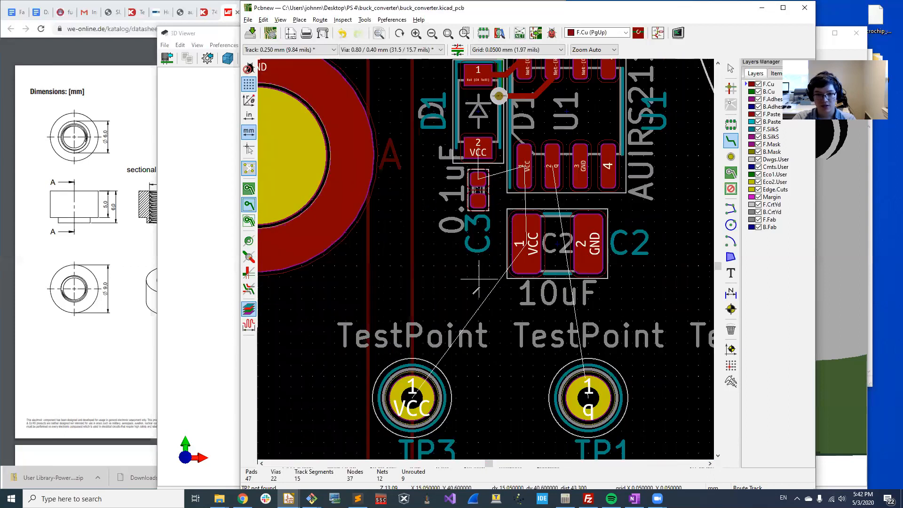
{"action": "left_click", "coordinate": [731, 173]}
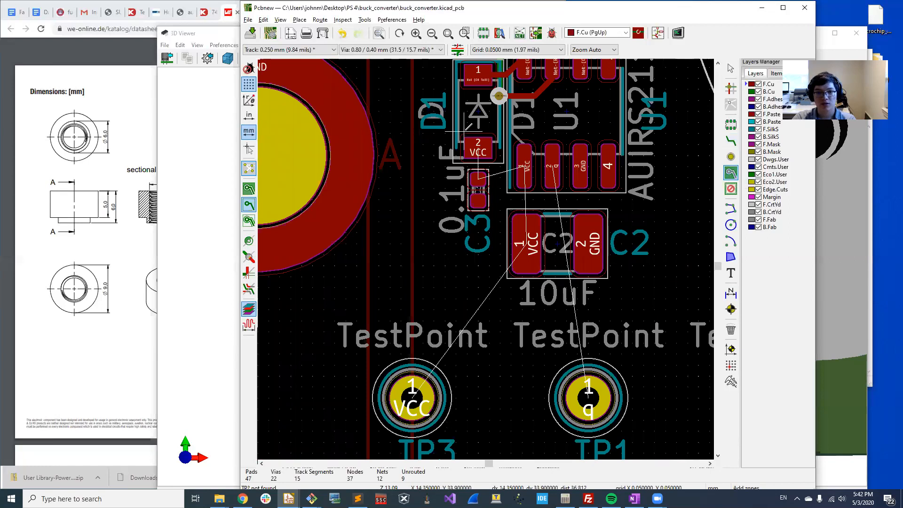
{"action": "right_click", "coordinate": [447, 133]}
{"action": "mouse_move", "coordinate": [513, 291]}
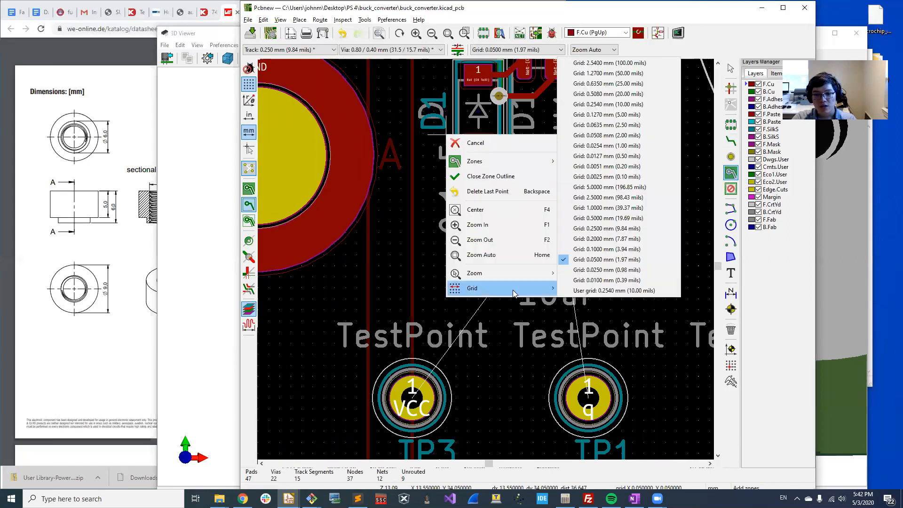
{"action": "left_click", "coordinate": [607, 218]}
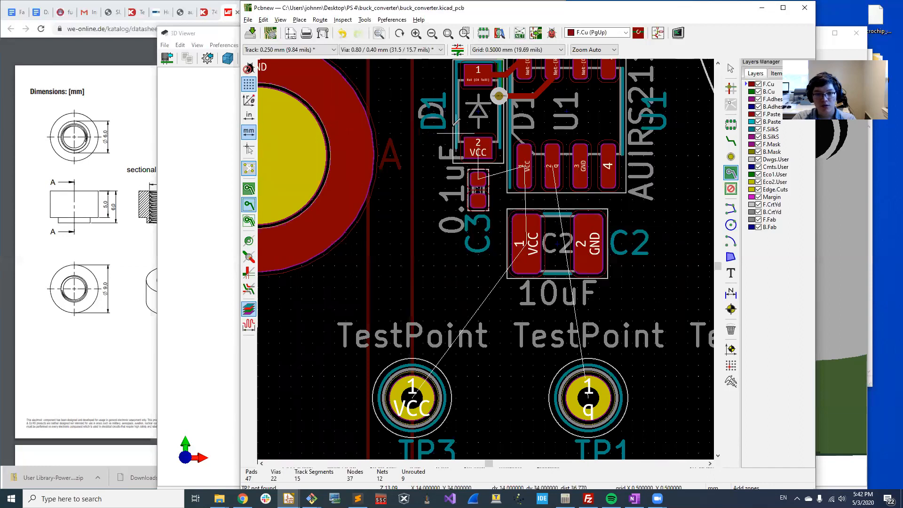
Begin an F.Cu zone beside D1's pad 2, assigned to net VCC with thermal relief pad connections
{"action": "left_click", "coordinate": [458, 121]}
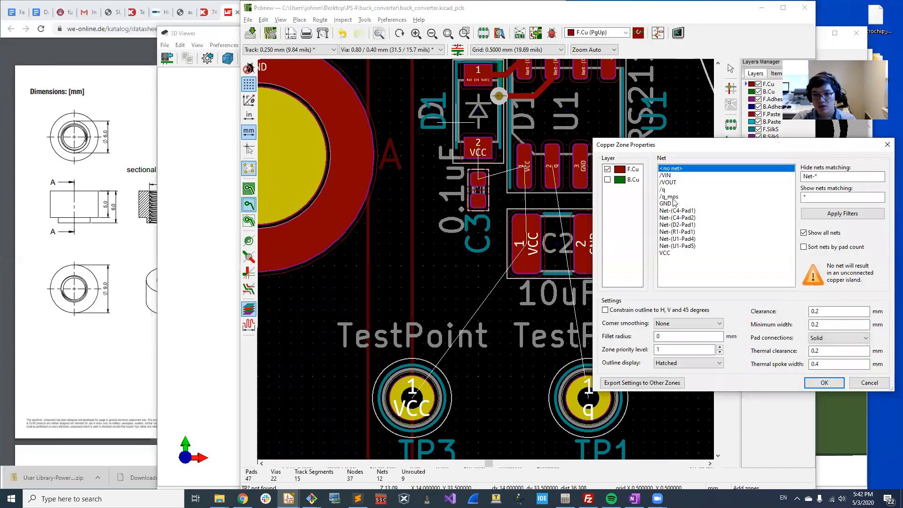
{"action": "left_click", "coordinate": [679, 254]}
{"action": "left_click", "coordinate": [840, 338]}
{"action": "left_click", "coordinate": [836, 355]}
{"action": "left_click", "coordinate": [824, 383]}
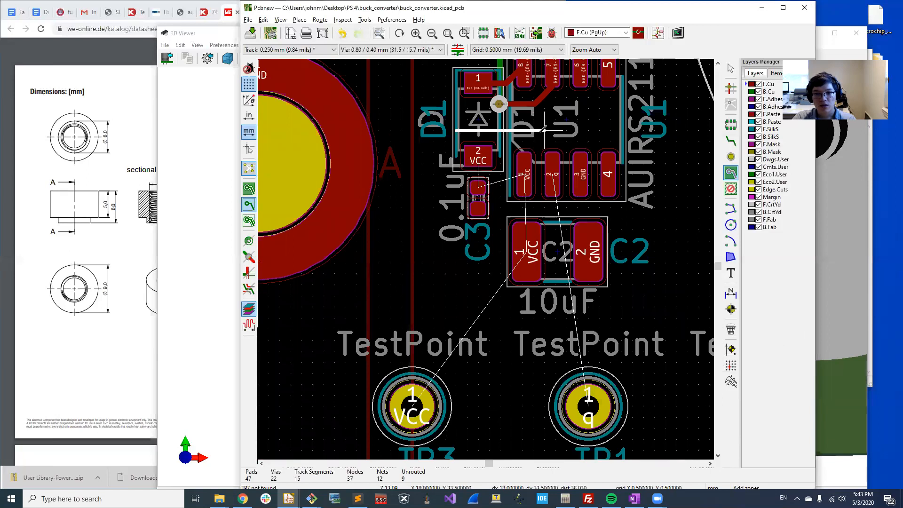
Outline the VCC zone around D1 pad 2, C3, U1 pad 1, C2 pad 1 and test point TP3, and close it
{"action": "left_click", "coordinate": [544, 130]}
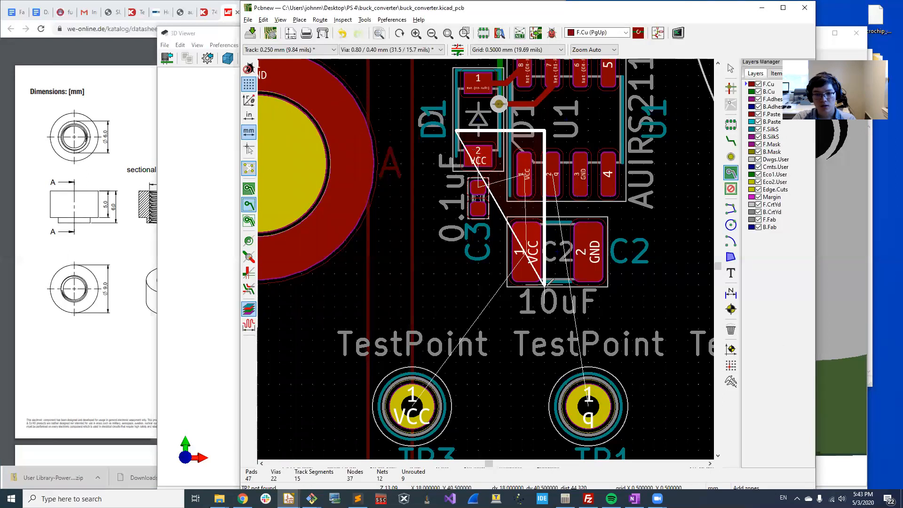
{"action": "left_click", "coordinate": [544, 308]}
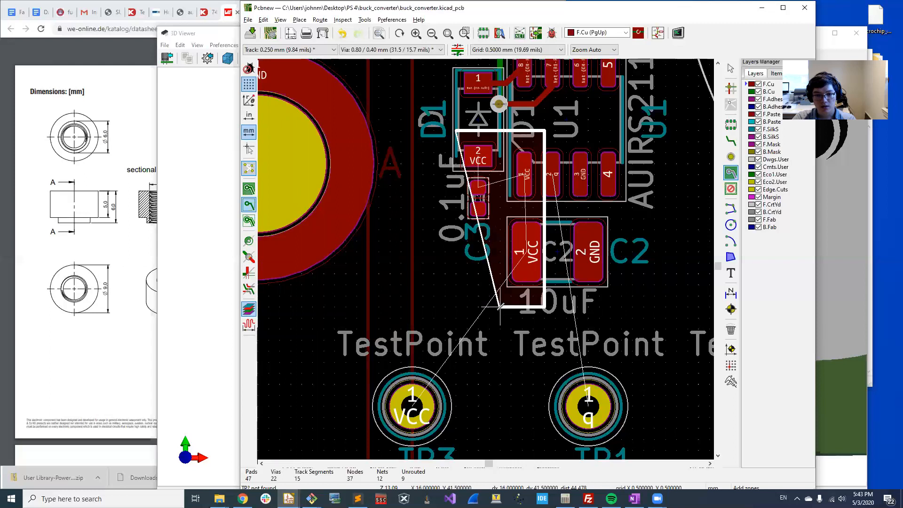
{"action": "left_click", "coordinate": [478, 308]}
{"action": "scroll", "coordinate": [469, 372], "scroll_direction": "down", "scroll_amount": 2}
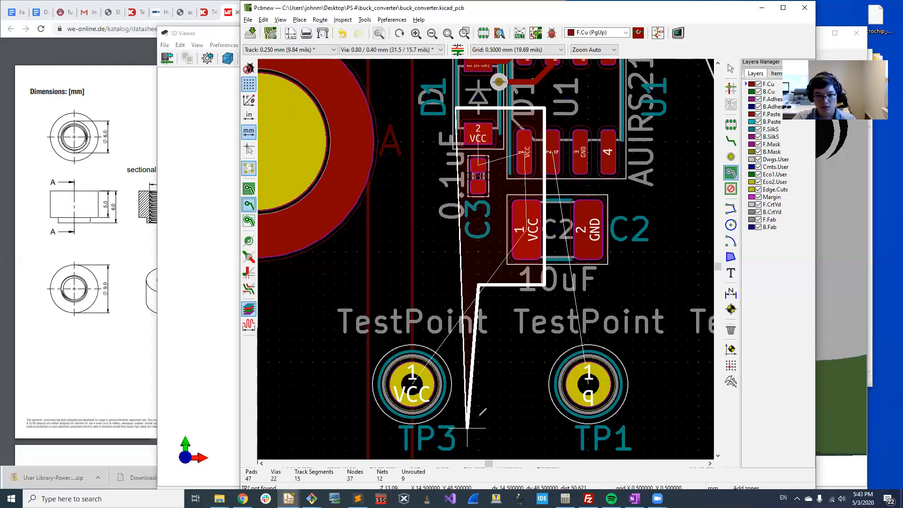
{"action": "left_click", "coordinate": [469, 299]}
{"action": "scroll", "coordinate": [468, 424], "scroll_direction": "down", "scroll_amount": 1}
{"action": "left_click", "coordinate": [467, 400]}
{"action": "left_click", "coordinate": [362, 400]}
{"action": "scroll", "coordinate": [363, 263], "scroll_direction": "up", "scroll_amount": 2}
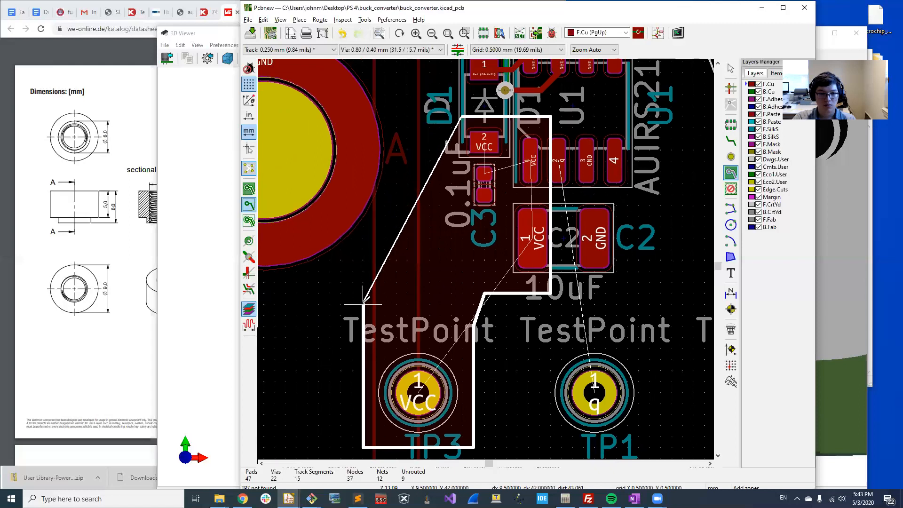
{"action": "left_click", "coordinate": [363, 337]}
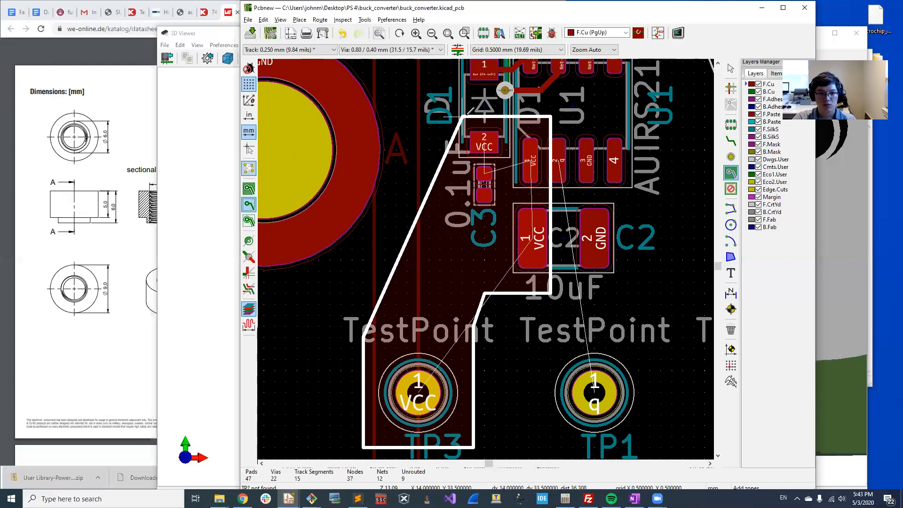
{"action": "left_click", "coordinate": [465, 114]}
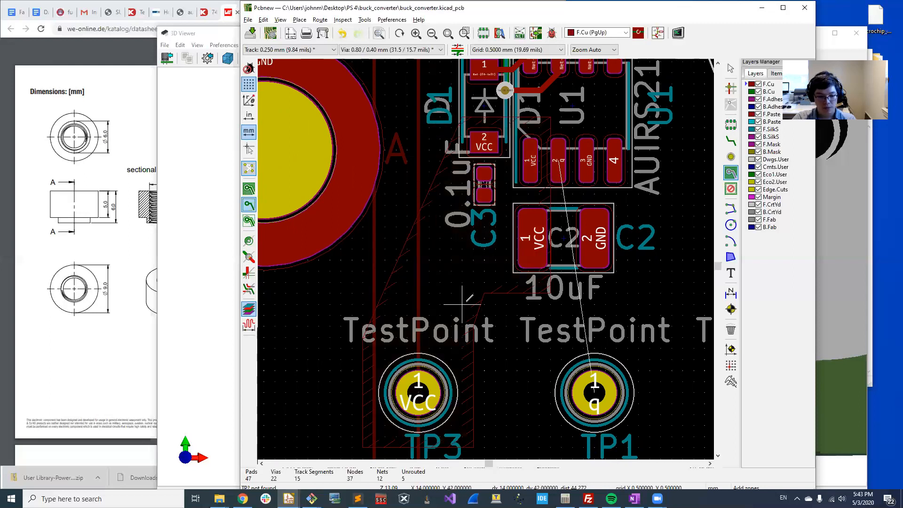
{"action": "key", "text": "Escape"}
Check the VCC zone's properties and examine the zone around C3, C2 and TP3 in the 3D view
{"action": "double_click", "coordinate": [497, 295]}
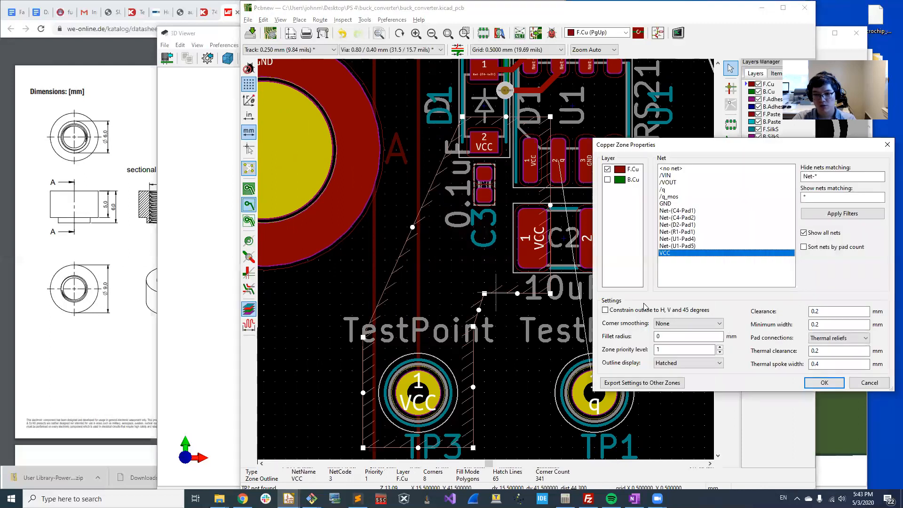
{"action": "left_click", "coordinate": [823, 382]}
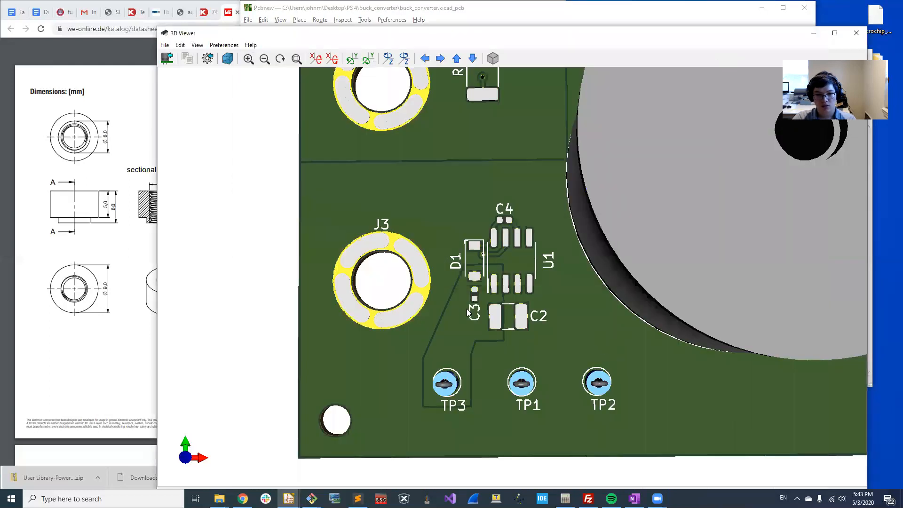
{"action": "scroll", "coordinate": [479, 324], "scroll_direction": "up", "scroll_amount": 1}
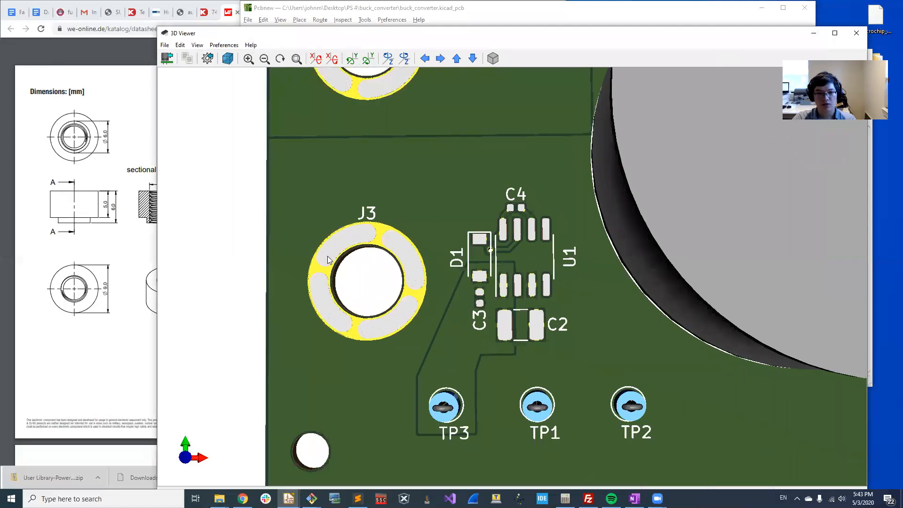
Return to the board editor and route net q from U1 pad 2 on F.Cu, through a via, to test point TP1 on B.Cu
{"action": "left_click", "coordinate": [494, 23]}
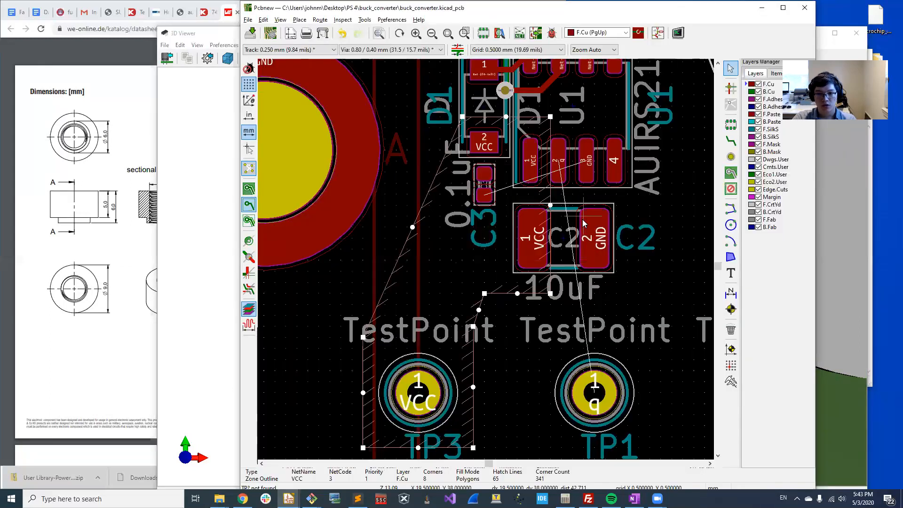
{"action": "key", "text": "x"}
{"action": "left_click", "coordinate": [558, 162]}
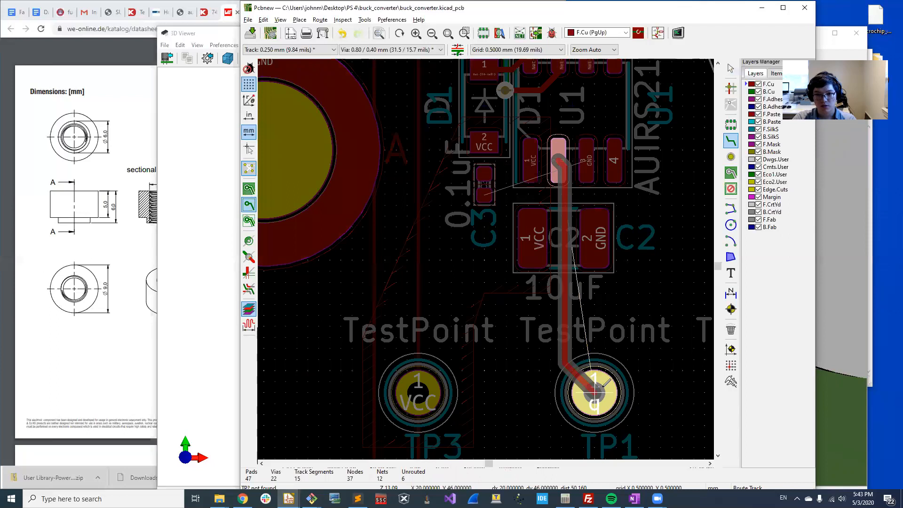
{"action": "scroll", "coordinate": [567, 202], "scroll_direction": "down", "scroll_amount": 2}
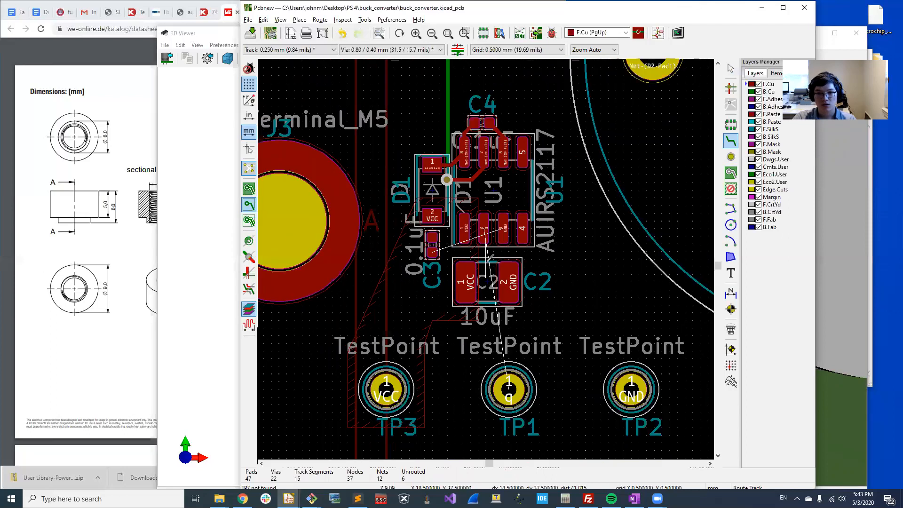
{"action": "scroll", "coordinate": [489, 258], "scroll_direction": "up", "scroll_amount": 3}
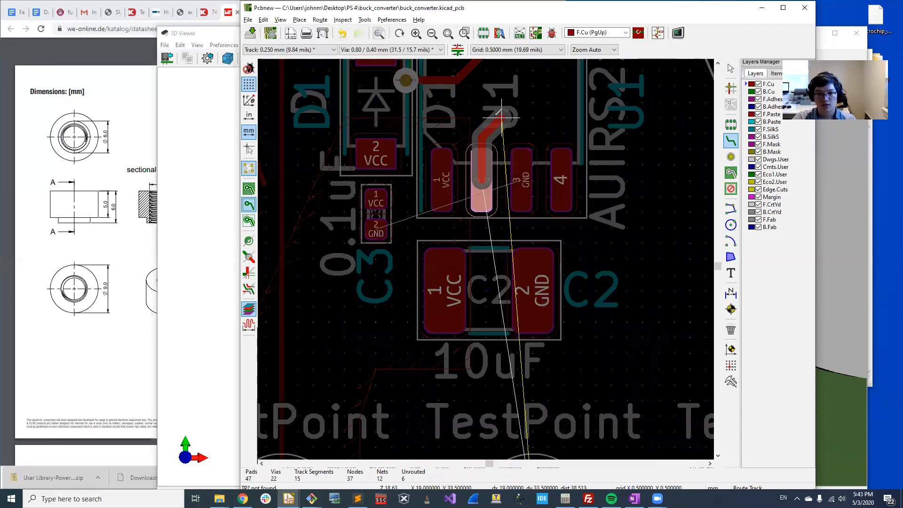
{"action": "key", "text": "v"}
{"action": "left_click", "coordinate": [486, 119]}
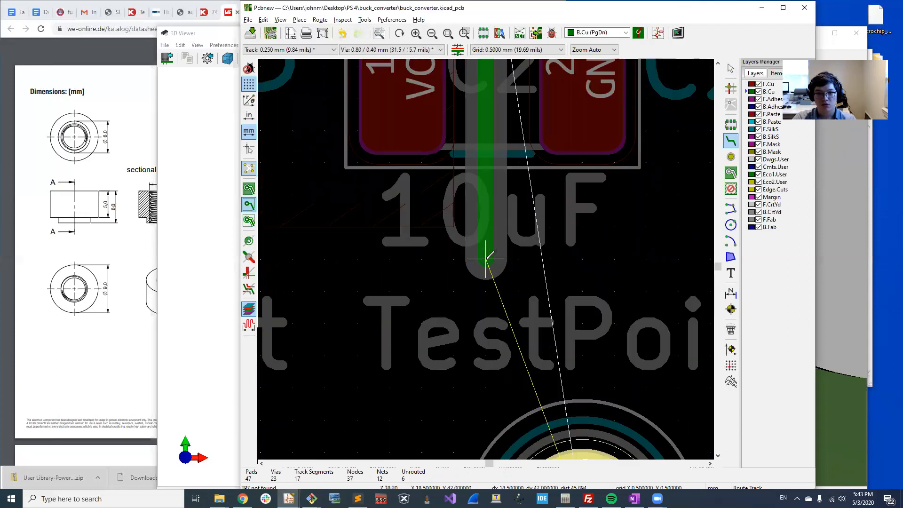
{"action": "scroll", "coordinate": [487, 258], "scroll_direction": "down", "scroll_amount": 2}
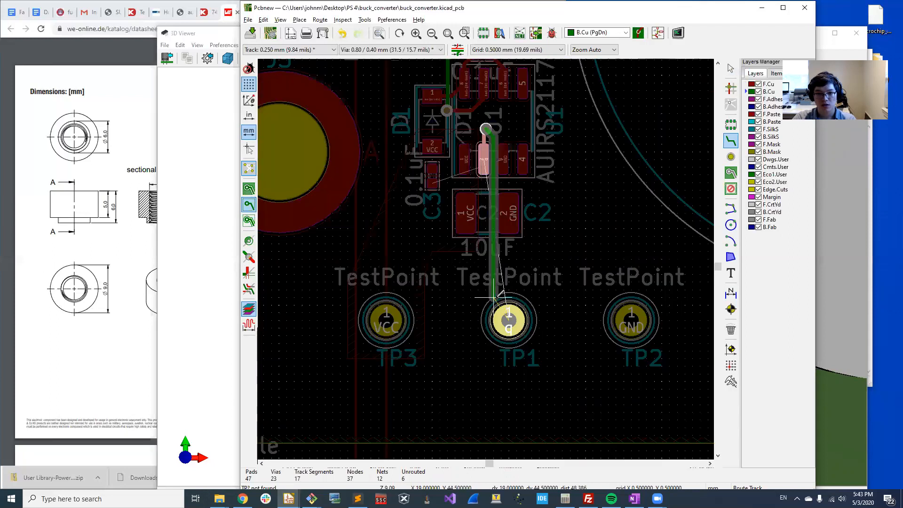
{"action": "left_click", "coordinate": [508, 330]}
Shift the q via above U1 pad 3 so its B.Cu track runs straight down to TP1, and refill all zones
{"action": "scroll", "coordinate": [498, 160], "scroll_direction": "up", "scroll_amount": 4}
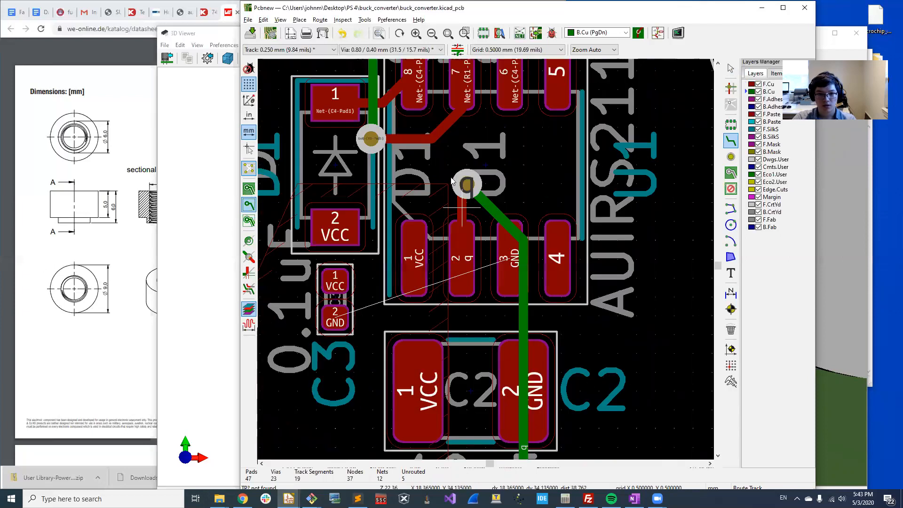
{"action": "key", "text": "Escape"}
{"action": "left_click_drag", "start_coordinate": [467, 184], "coordinate": [522, 198]}
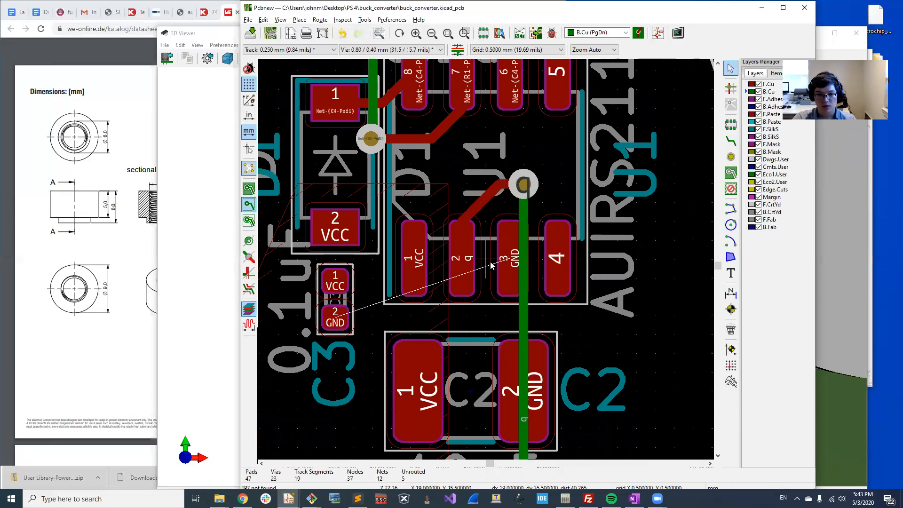
{"action": "scroll", "coordinate": [486, 261], "scroll_direction": "down", "scroll_amount": 3}
{"action": "scroll", "coordinate": [488, 244], "scroll_direction": "down", "scroll_amount": 2}
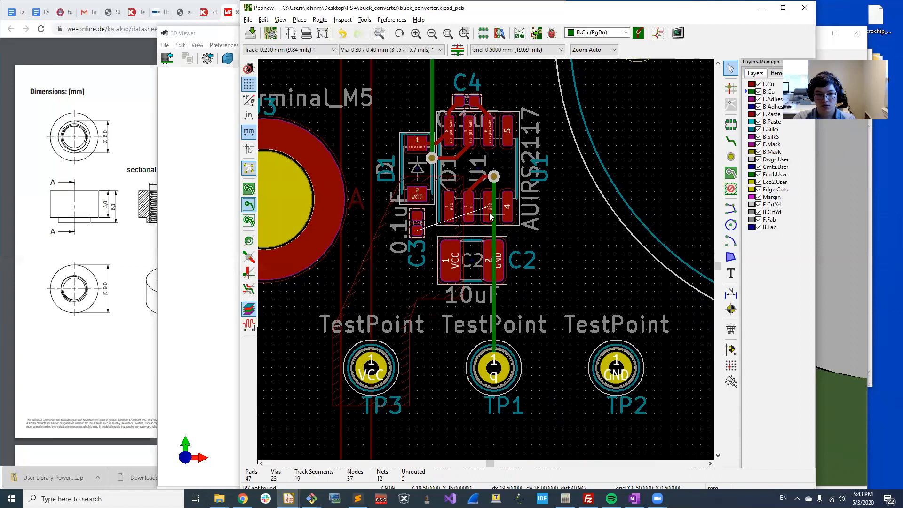
{"action": "scroll", "coordinate": [477, 283], "scroll_direction": "up", "scroll_amount": 4}
{"action": "middle_click_drag", "start_coordinate": [477, 299], "coordinate": [507, 275]}
{"action": "key", "text": "b"}
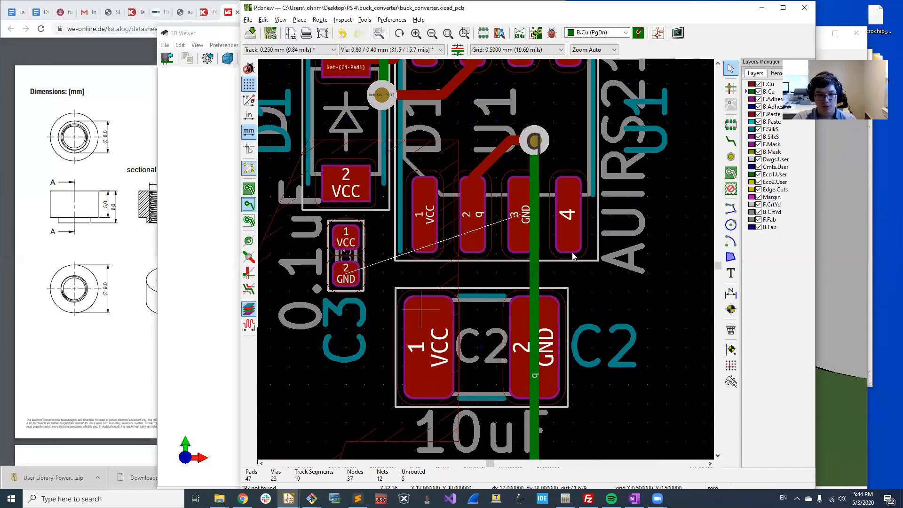
Rotate capacitor C3 to lie horizontally with its VCC pad facing C2, and place it just below D1
{"action": "middle_click_drag", "start_coordinate": [360, 300], "coordinate": [518, 248]}
{"action": "scroll", "coordinate": [519, 245], "scroll_direction": "down", "scroll_amount": 1}
{"action": "left_click", "coordinate": [469, 228]}
{"action": "left_click_drag", "start_coordinate": [469, 228], "coordinate": [458, 222]}
{"action": "key", "text": "r"}
{"action": "key", "text": "r"}
{"action": "key", "text": "r"}
{"action": "key", "text": "r"}
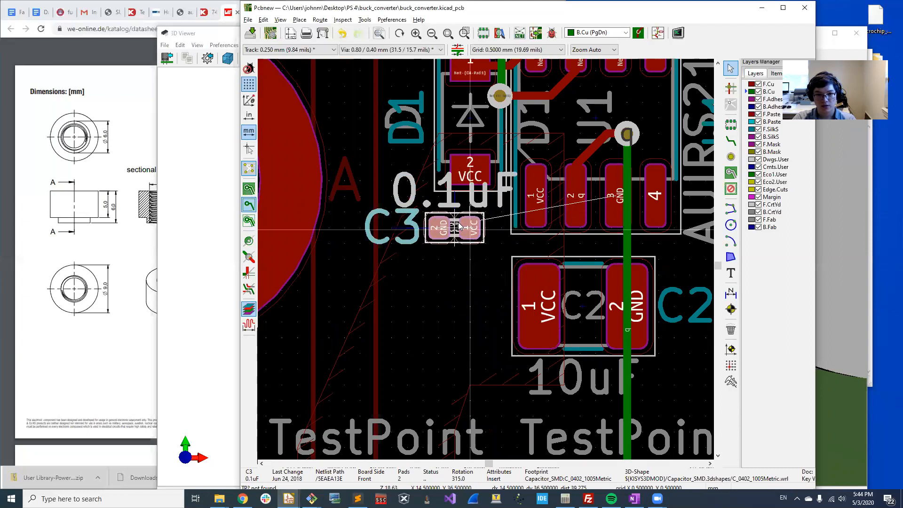
{"action": "left_click", "coordinate": [459, 258]}
Move C2 slightly away from U1 and place C3 in the gap, with its VCC pad near U1 pad 1
{"action": "left_click", "coordinate": [589, 311]}
{"action": "left_click", "coordinate": [609, 331]}
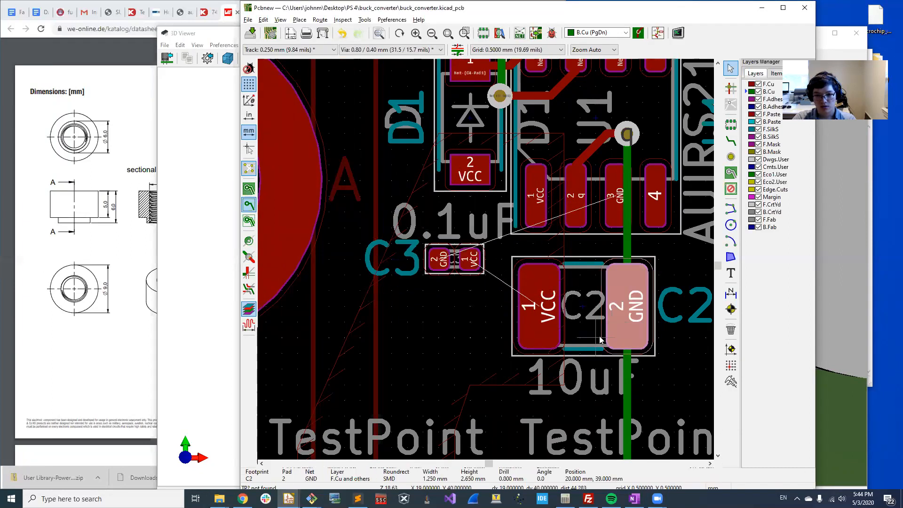
{"action": "key", "text": "m"}
{"action": "left_click", "coordinate": [584, 338]}
{"action": "left_click", "coordinate": [455, 273]}
{"action": "key", "text": "m"}
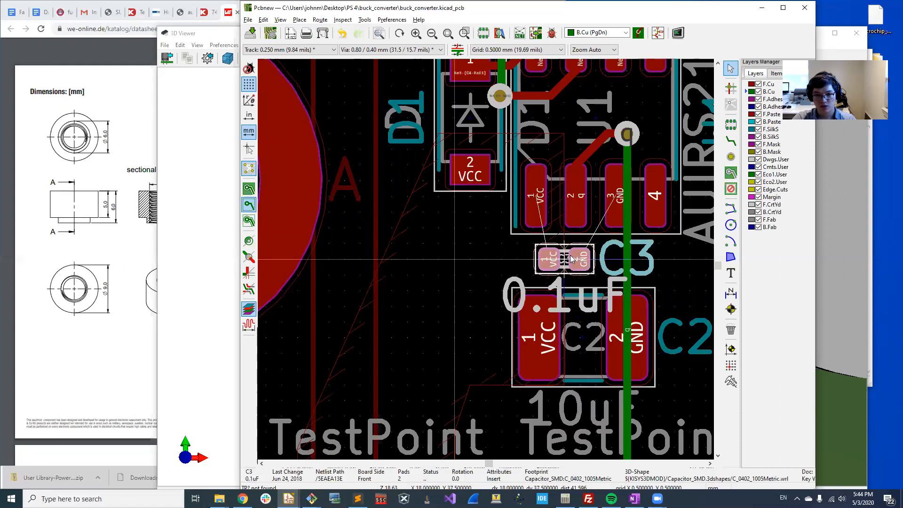
{"action": "left_click", "coordinate": [571, 258]}
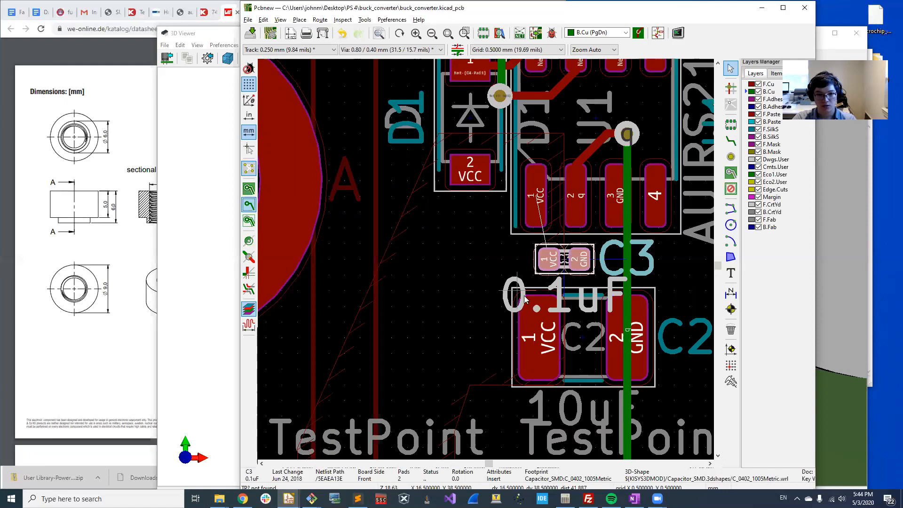
Add a corner to the VCC zone's long slanted edge and move it below D1 to X 14.0, Y 39.0 mm
{"action": "scroll", "coordinate": [489, 313], "scroll_direction": "down", "scroll_amount": 1}
{"action": "scroll", "coordinate": [486, 262], "scroll_direction": "down", "scroll_amount": 2}
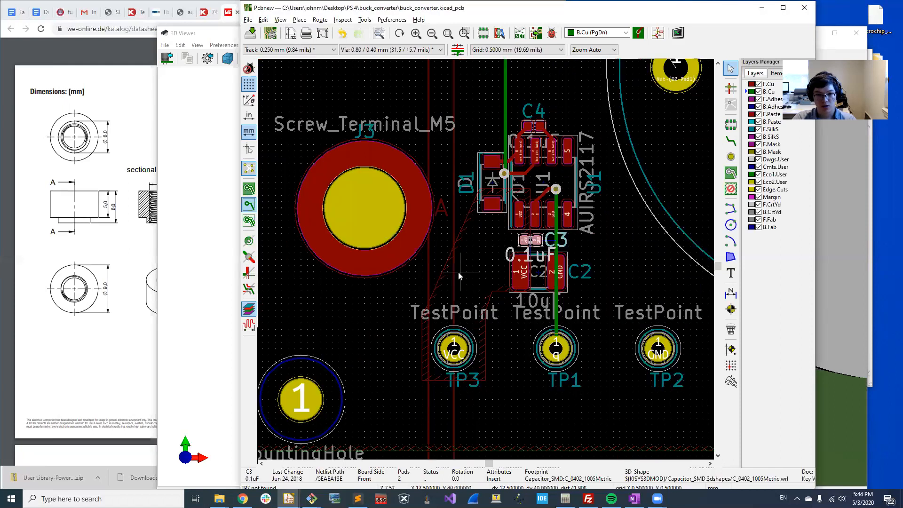
{"action": "scroll", "coordinate": [460, 261], "scroll_direction": "up", "scroll_amount": 3}
{"action": "left_click", "coordinate": [477, 211]}
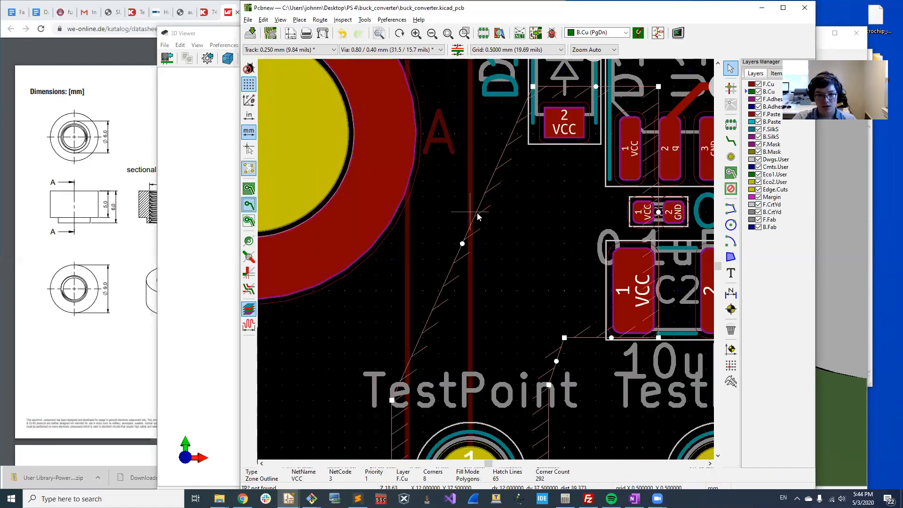
{"action": "right_click", "coordinate": [477, 212]}
{"action": "left_click", "coordinate": [515, 368]}
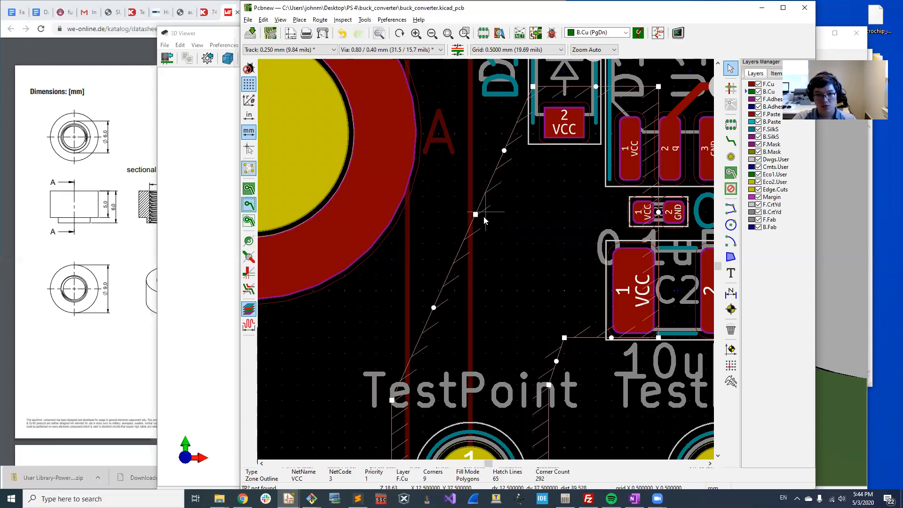
{"action": "left_click_drag", "start_coordinate": [476, 216], "coordinate": [528, 261]}
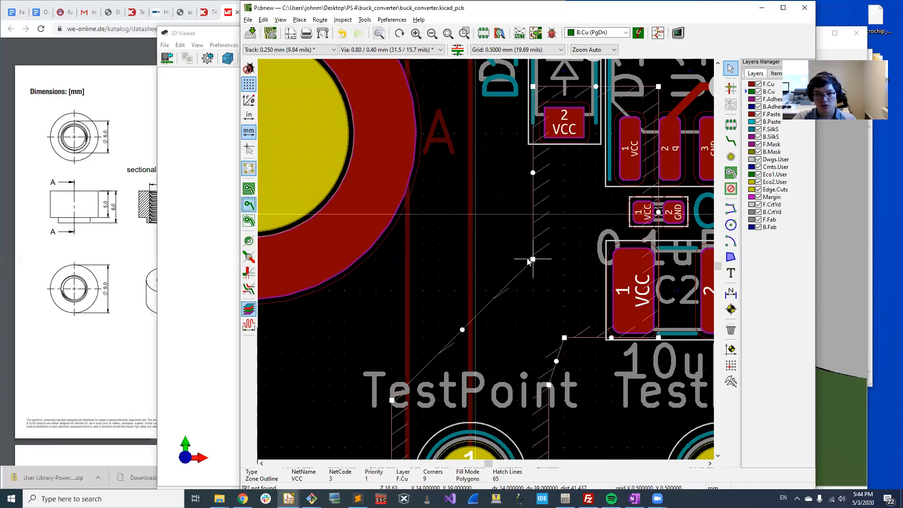
Move the VCC zone corner beside C2 pad 1 to X 16.0, Y 41.5 mm and refill all zones
{"action": "middle_click_drag", "start_coordinate": [552, 319], "coordinate": [523, 259]}
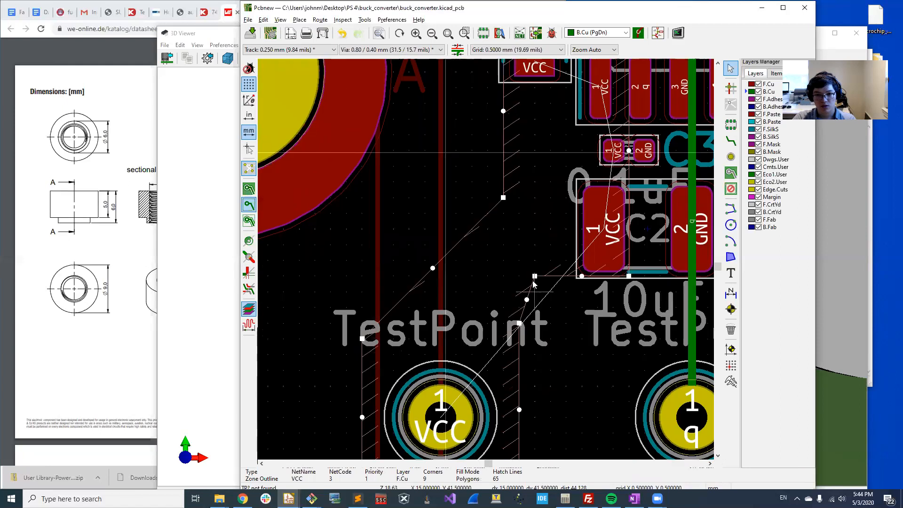
{"action": "left_click_drag", "start_coordinate": [534, 276], "coordinate": [565, 276]}
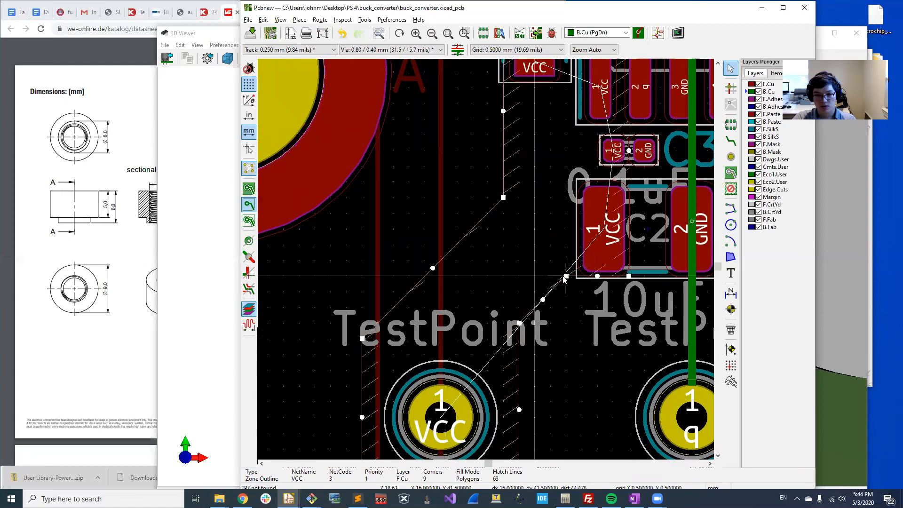
{"action": "scroll", "coordinate": [485, 258], "scroll_direction": "down", "scroll_amount": 1}
{"action": "key", "text": "b"}
{"action": "scroll", "coordinate": [494, 275], "scroll_direction": "down", "scroll_amount": 3}
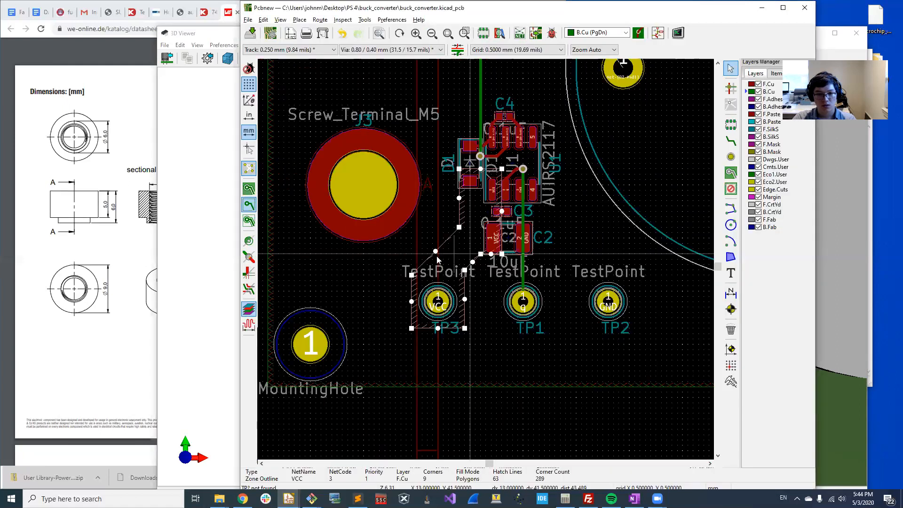
{"action": "left_click", "coordinate": [501, 423]}
Begin a B.Cu copper zone just above Q1's via array, assigned to Net-(D2-Pad1) with thermal relief pad connections
{"action": "middle_click_drag", "start_coordinate": [445, 301], "coordinate": [460, 362]}
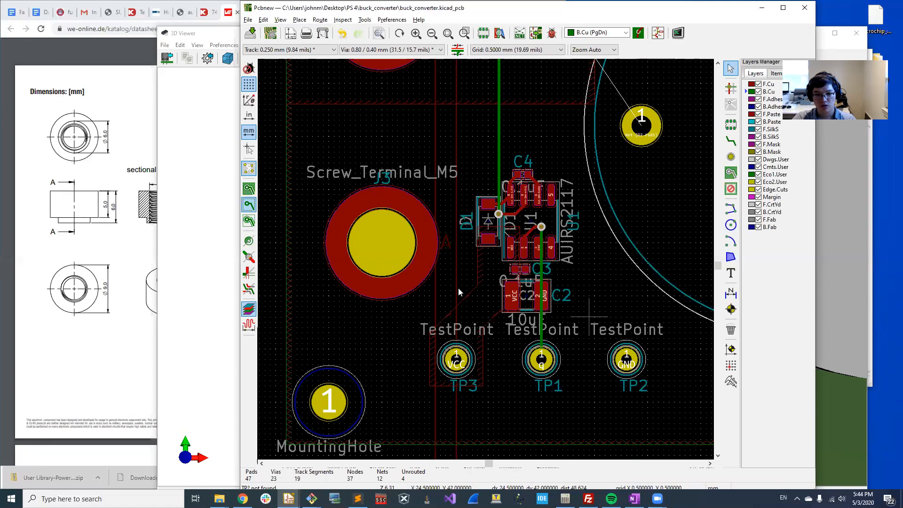
{"action": "middle_click_drag", "start_coordinate": [527, 229], "coordinate": [504, 301]}
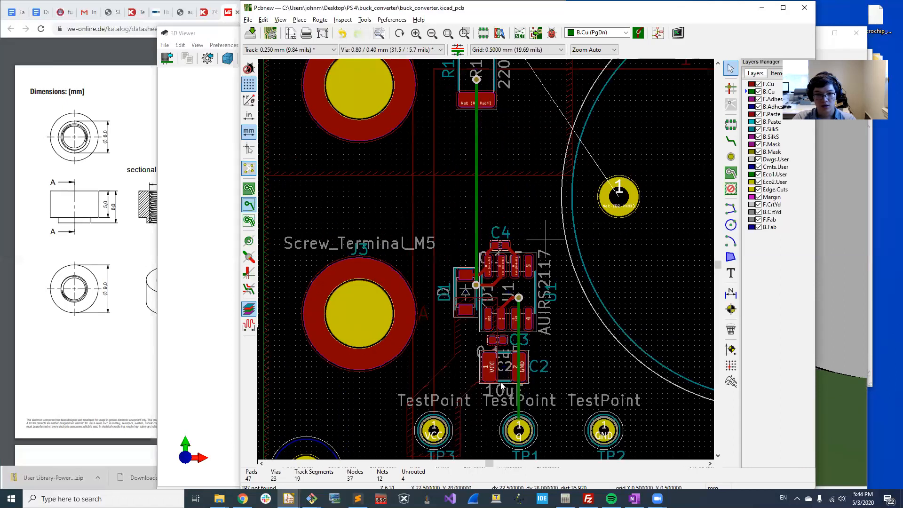
{"action": "middle_click_drag", "start_coordinate": [549, 207], "coordinate": [492, 384]}
{"action": "middle_click_drag", "start_coordinate": [597, 307], "coordinate": [528, 330]}
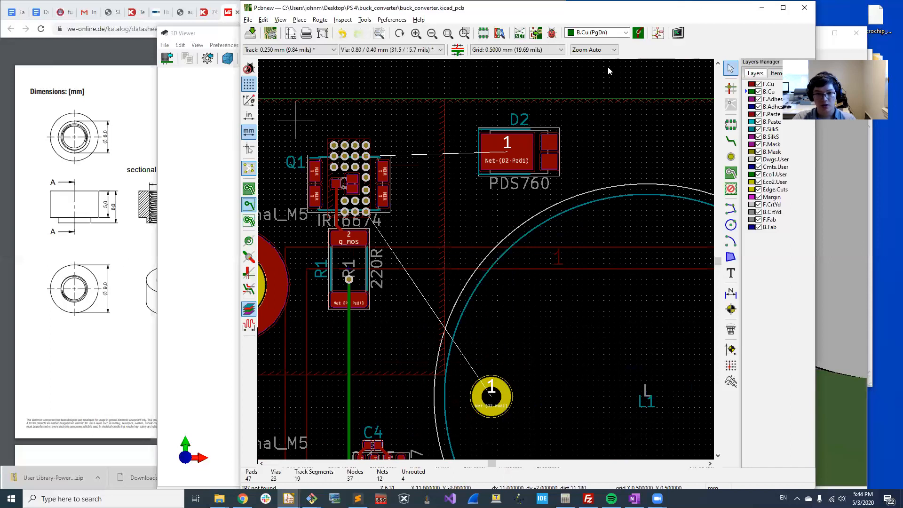
{"action": "middle_click_drag", "start_coordinate": [560, 323], "coordinate": [584, 287]}
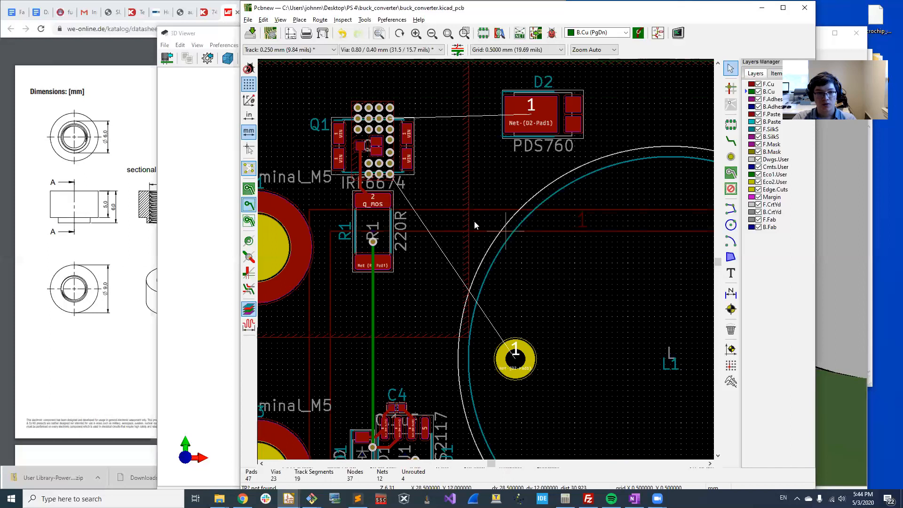
{"action": "left_click", "coordinate": [731, 173]}
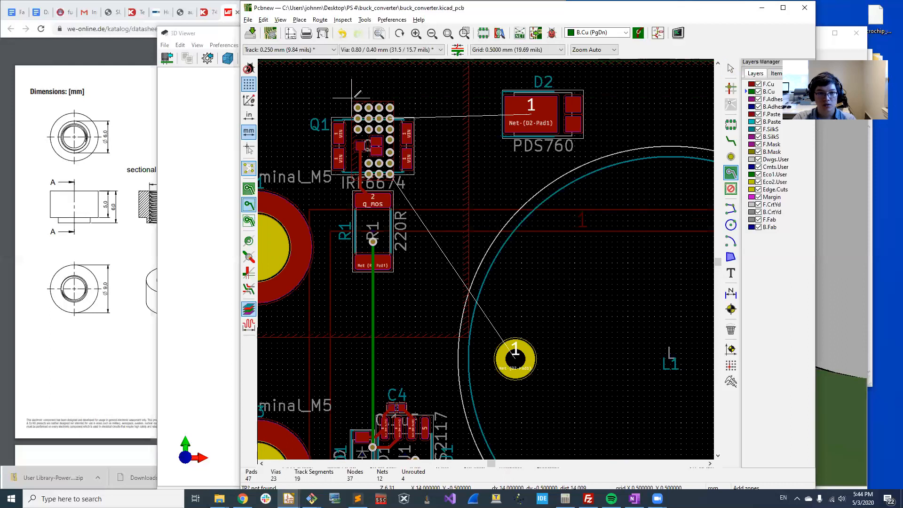
{"action": "left_click", "coordinate": [356, 94]}
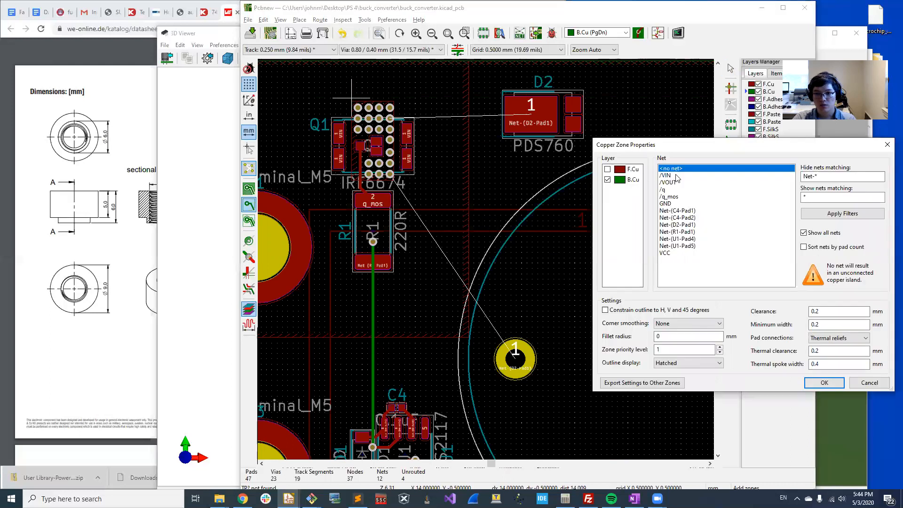
{"action": "left_click", "coordinate": [691, 224]}
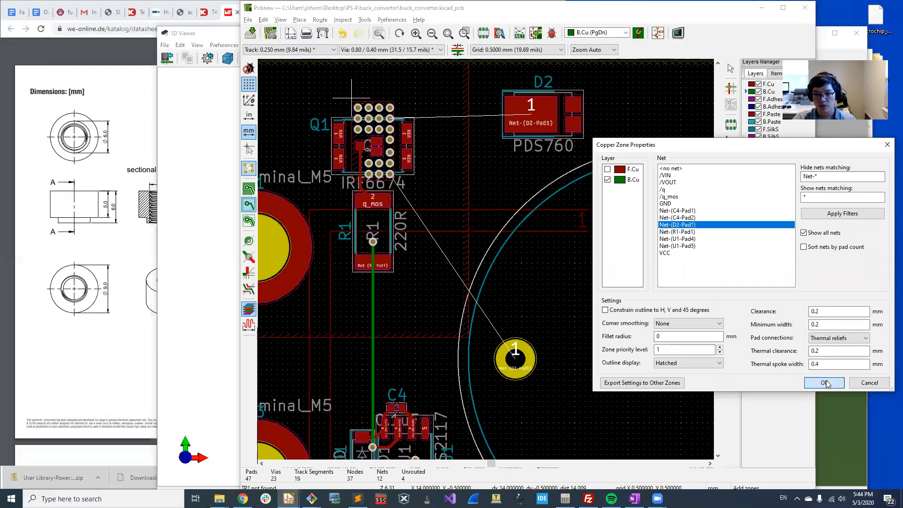
{"action": "left_click", "coordinate": [824, 382]}
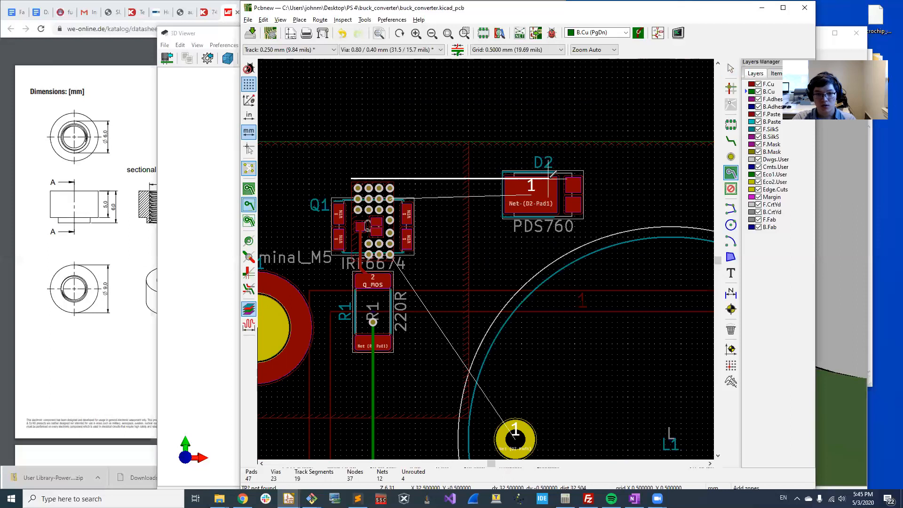
Draw and close the B.Cu zone outline around Q1's vias, D2 and L1 pad 1, with corners including X 33.5, Y 28.0 and X 14.0, Y 9.0 mm
{"action": "middle_click_drag", "start_coordinate": [503, 178], "coordinate": [432, 114]}
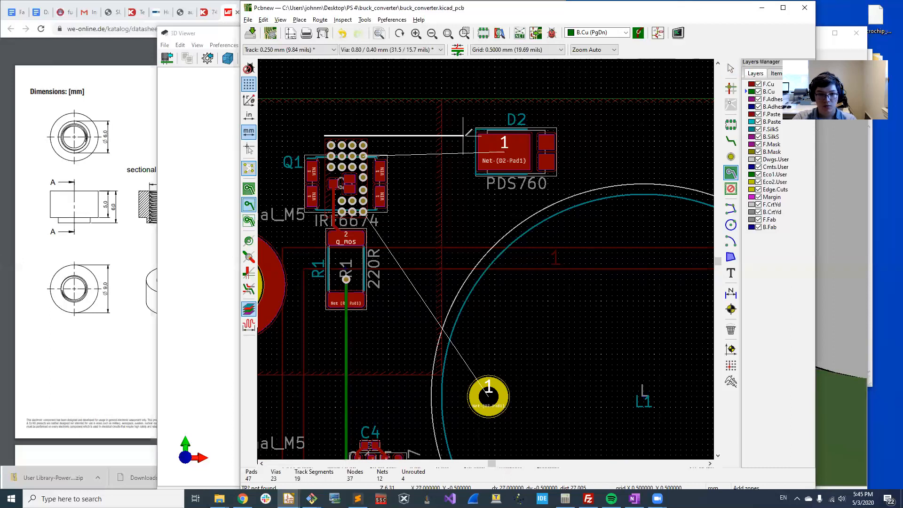
{"action": "left_click", "coordinate": [532, 135]}
{"action": "middle_click_drag", "start_coordinate": [534, 312], "coordinate": [552, 286]}
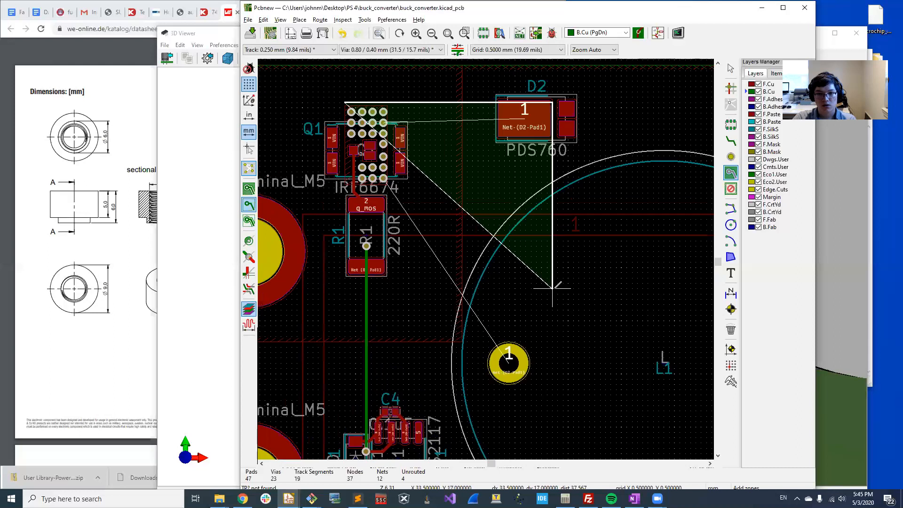
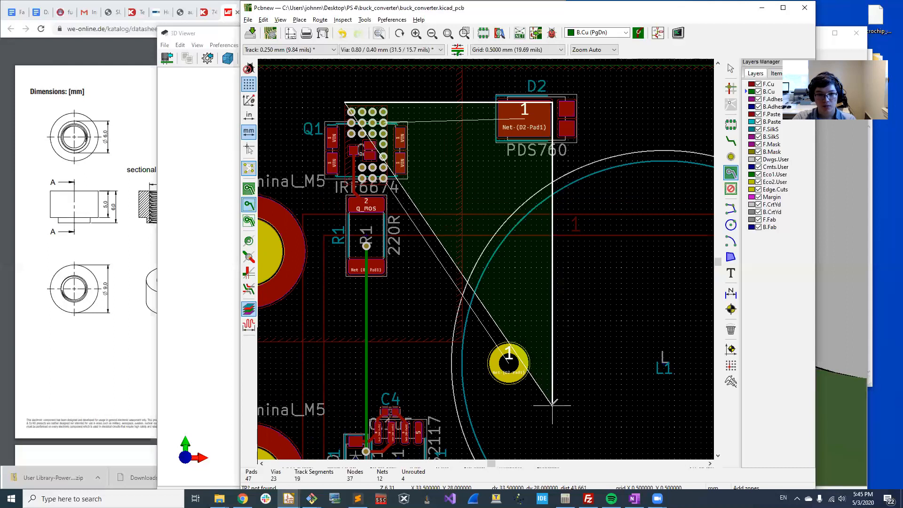
{"action": "left_click", "coordinate": [552, 405]}
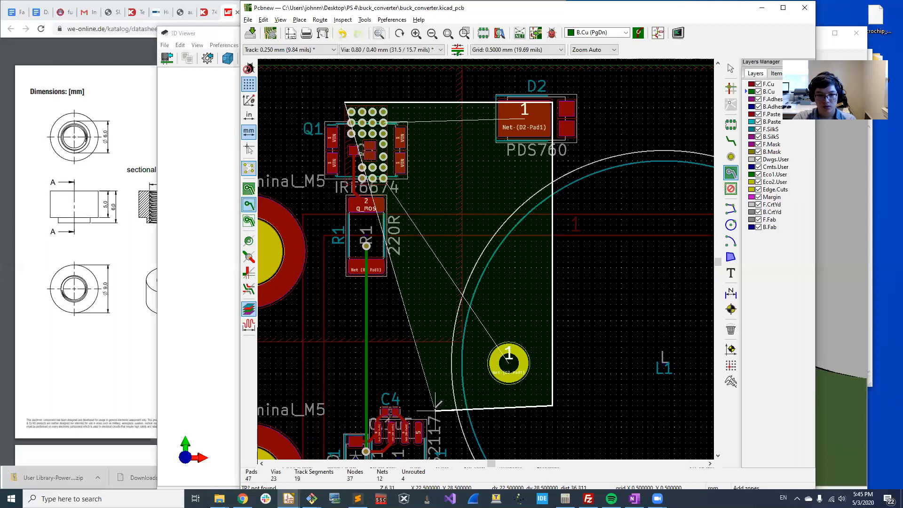
{"action": "left_click", "coordinate": [436, 404]}
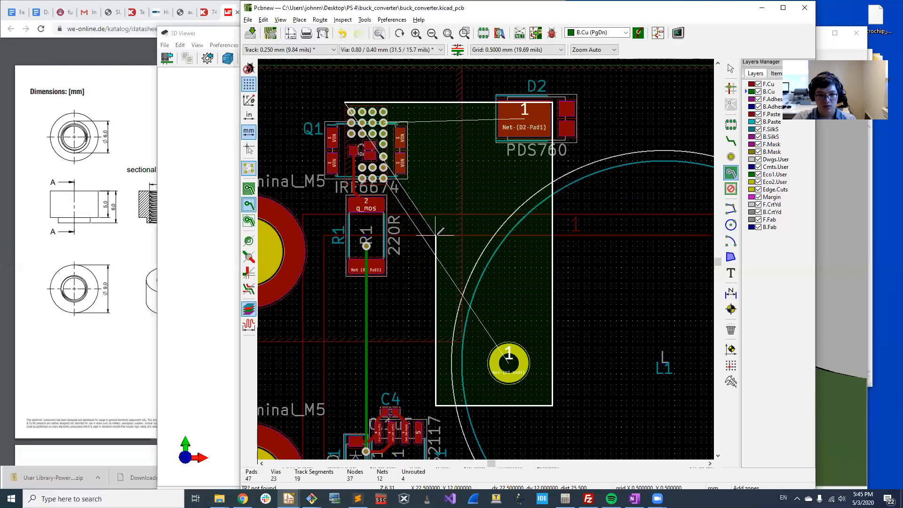
{"action": "left_click", "coordinate": [436, 204]}
{"action": "middle_click_drag", "start_coordinate": [347, 201], "coordinate": [364, 263]}
{"action": "left_click", "coordinate": [364, 263]}
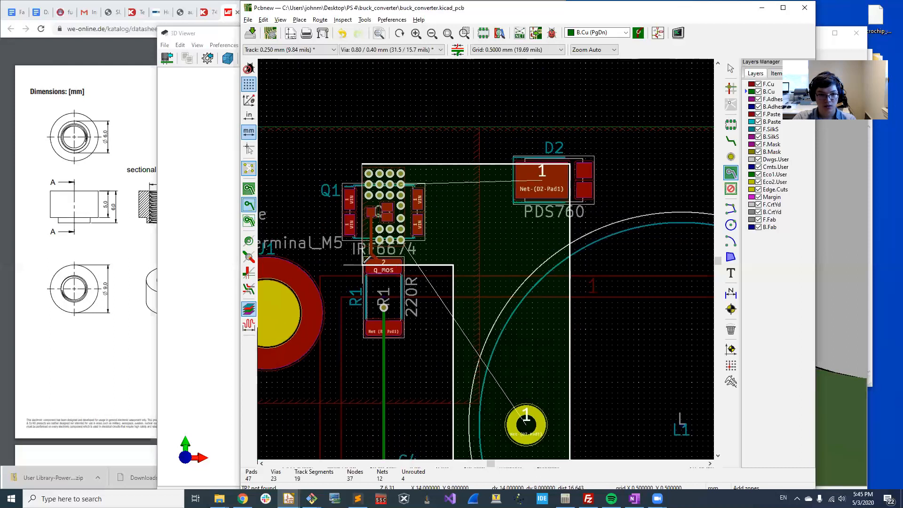
{"action": "left_click", "coordinate": [365, 163]}
{"action": "middle_click_drag", "start_coordinate": [500, 307], "coordinate": [478, 243]}
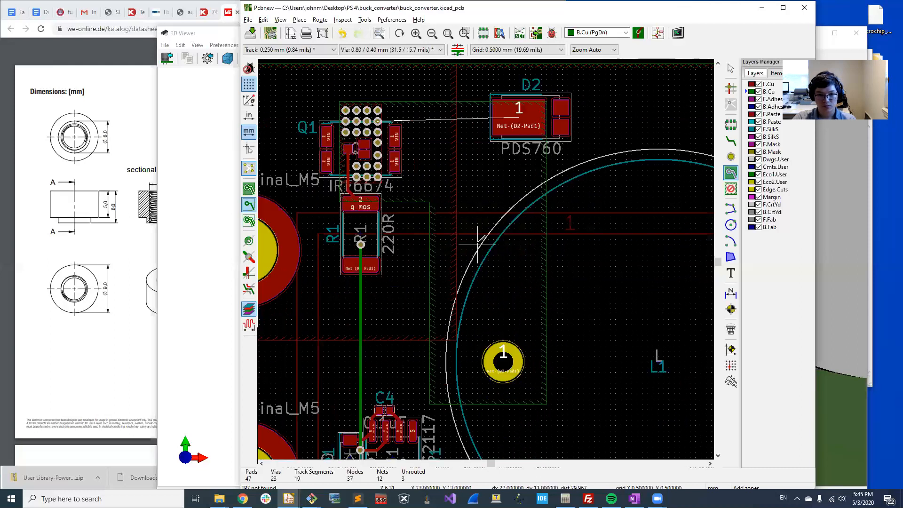
{"action": "key", "text": "b"}
{"action": "key", "text": "Escape"}
Move D2 so its pad 1 sits at X 28.5, Y 3.0 mm, inside the new zone
{"action": "left_click", "coordinate": [562, 134]}
{"action": "key", "text": "m"}
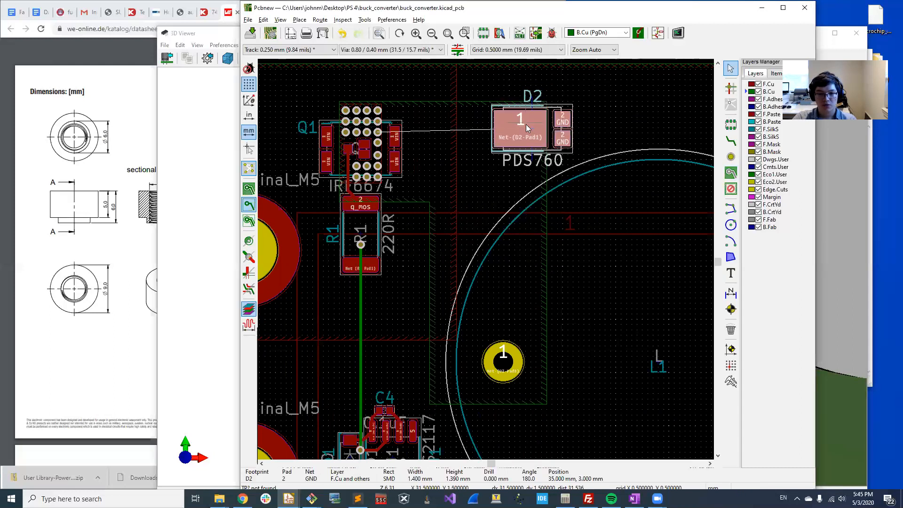
{"action": "scroll", "coordinate": [565, 138], "scroll_direction": "up", "scroll_amount": 5}
{"action": "scroll", "coordinate": [485, 259], "scroll_direction": "down", "scroll_amount": 5}
{"action": "scroll", "coordinate": [487, 270], "scroll_direction": "up", "scroll_amount": 1}
{"action": "scroll", "coordinate": [489, 272], "scroll_direction": "up", "scroll_amount": 1}
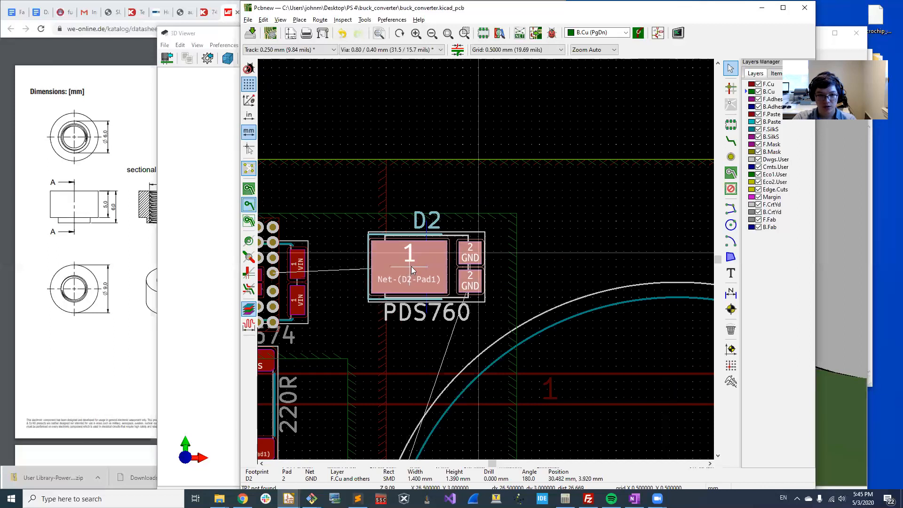
{"action": "left_click", "coordinate": [442, 269]}
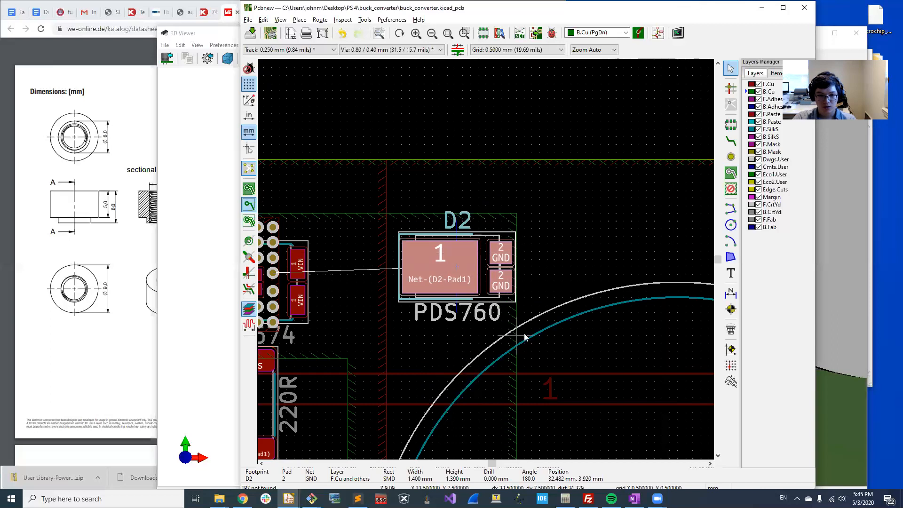
{"action": "left_click", "coordinate": [520, 326]}
{"action": "scroll", "coordinate": [487, 261], "scroll_direction": "down", "scroll_amount": 1}
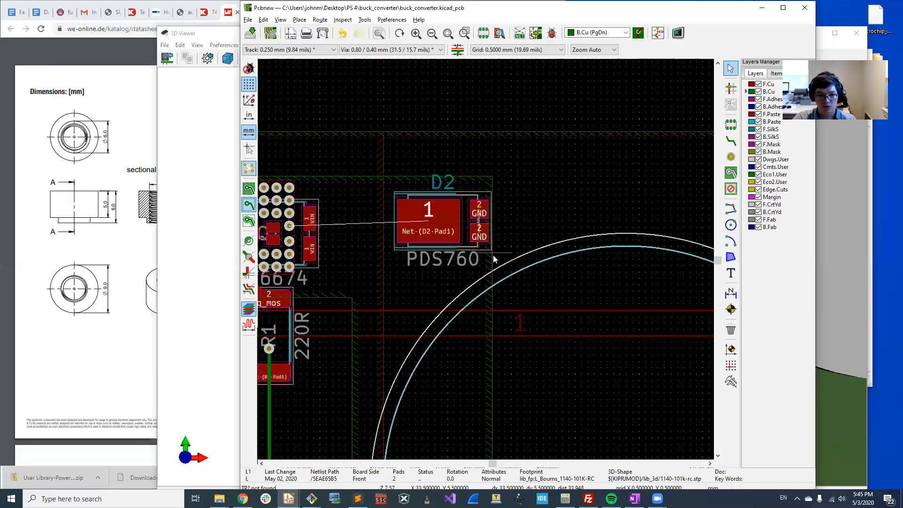
Add a corner at X 25.5 mm on the Net-(D2-Pad1) zone's upper edge, between Q1 and D2
{"action": "left_click", "coordinate": [391, 175]}
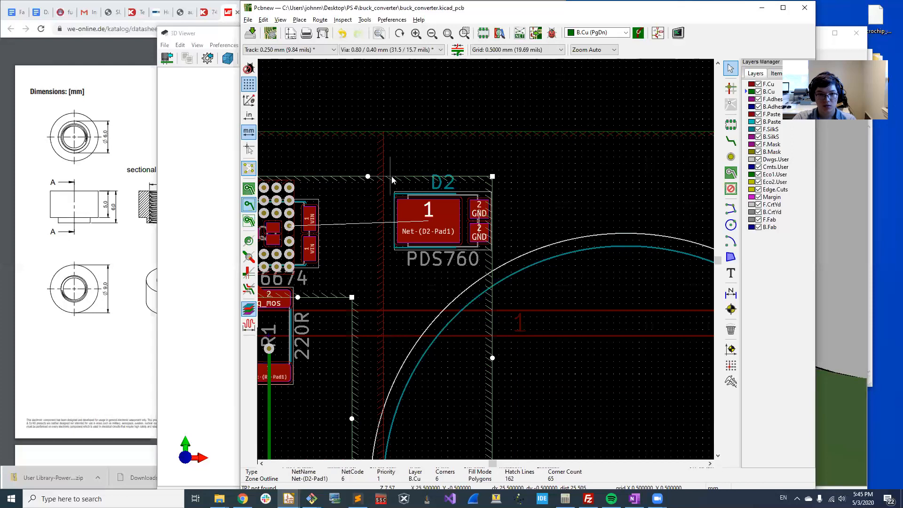
{"action": "right_click", "coordinate": [391, 176]}
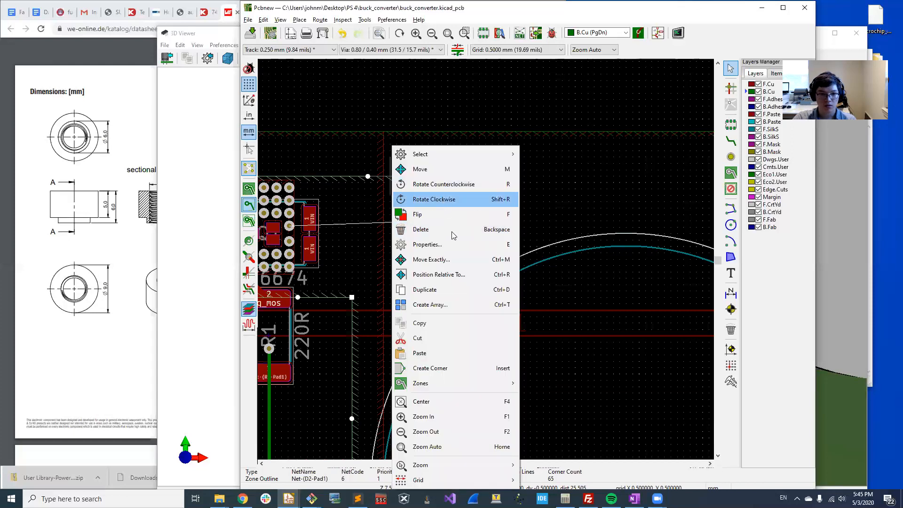
{"action": "left_click", "coordinate": [460, 369]}
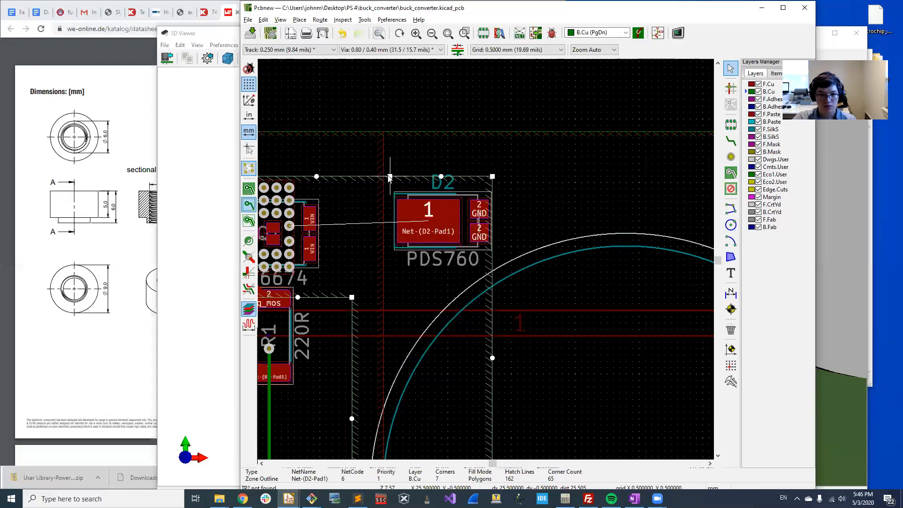
Try to move the zone's outer corner above D2 to X 31.5, Y 0.5 mm, and undo the move
{"action": "mouse_move", "coordinate": [493, 183]}
{"action": "left_mouse_down"}
{"action": "mouse_move", "coordinate": [392, 184]}
{"action": "mouse_move", "coordinate": [406, 194]}
{"action": "mouse_move", "coordinate": [379, 199]}
{"action": "mouse_move", "coordinate": [486, 187]}
{"action": "mouse_move", "coordinate": [468, 189]}
{"action": "left_mouse_up"}
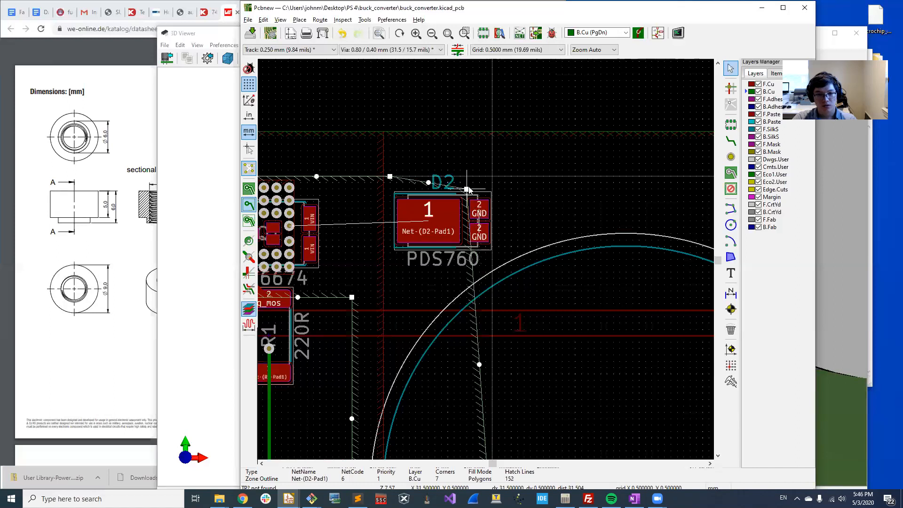
{"action": "key", "text": "ctrl+z"}
{"action": "middle_click_drag", "start_coordinate": [423, 222], "coordinate": [503, 217]}
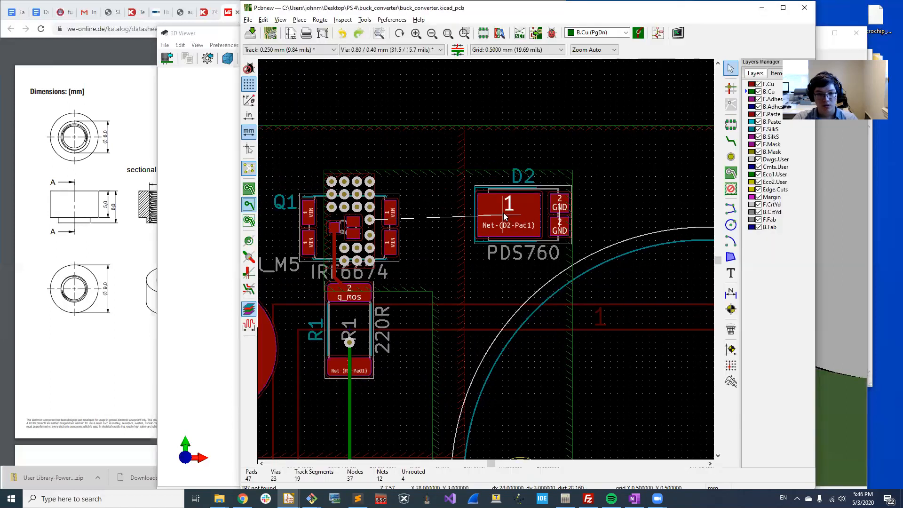
{"action": "left_click", "coordinate": [490, 170]}
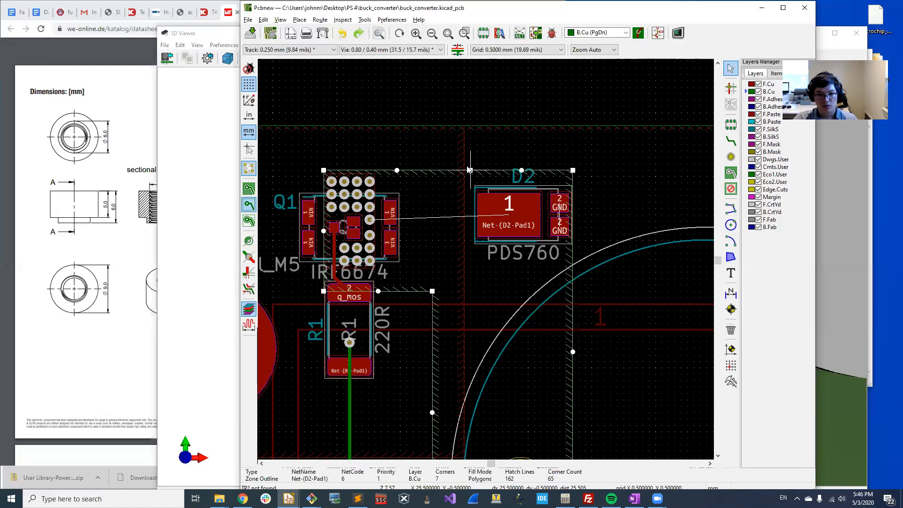
{"action": "left_click_drag", "start_coordinate": [469, 169], "coordinate": [476, 176]}
{"action": "key", "text": "Escape"}
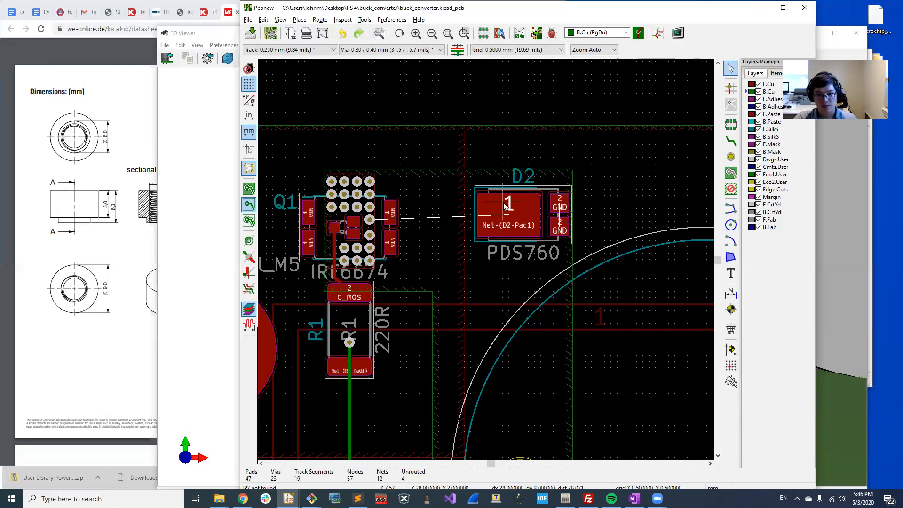
Move D2 so its pad 1 sits at X 30.5, Y 3.5 mm, with the GND pads outside the zone
{"action": "left_click", "coordinate": [509, 219]}
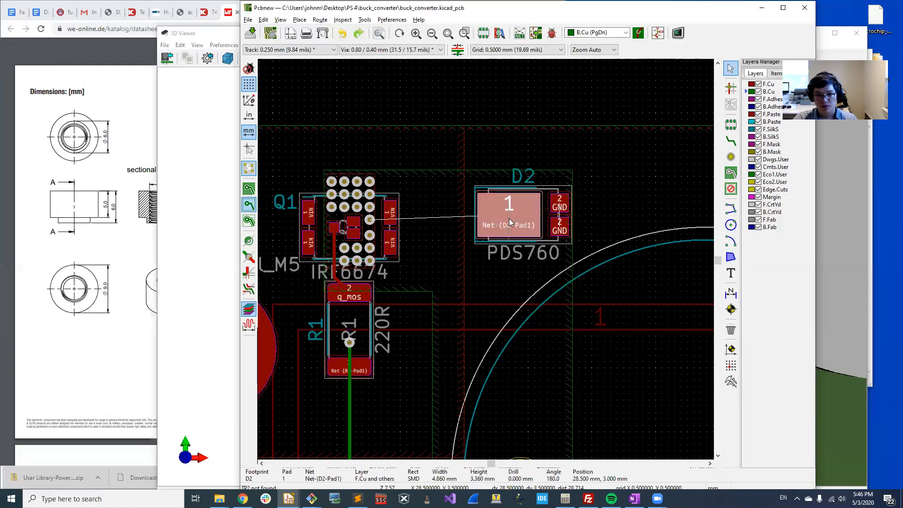
{"action": "left_click", "coordinate": [484, 171]}
{"action": "left_click_drag", "start_coordinate": [506, 215], "coordinate": [535, 219]}
Move inductor L1 down by about 1 mm
{"action": "scroll", "coordinate": [534, 219], "scroll_direction": "down", "scroll_amount": 4}
{"action": "middle_click_drag", "start_coordinate": [491, 294], "coordinate": [457, 229]}
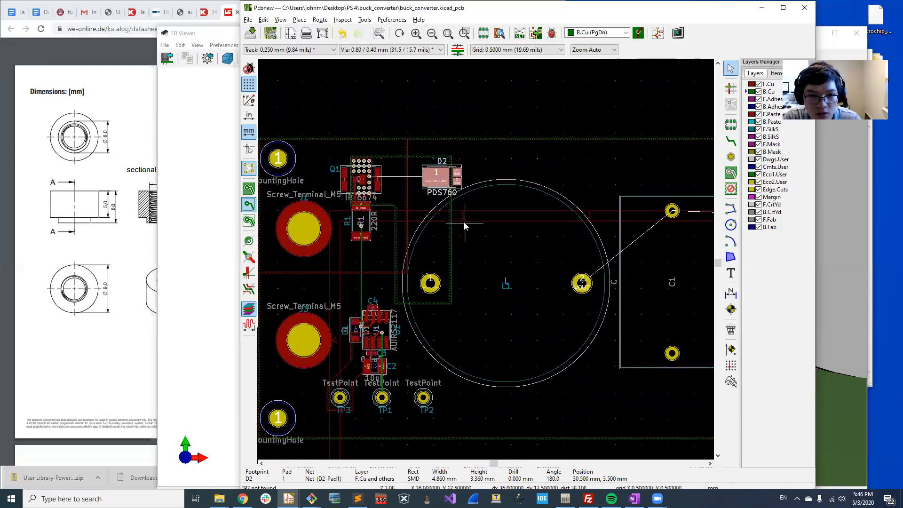
{"action": "left_click", "coordinate": [487, 243]}
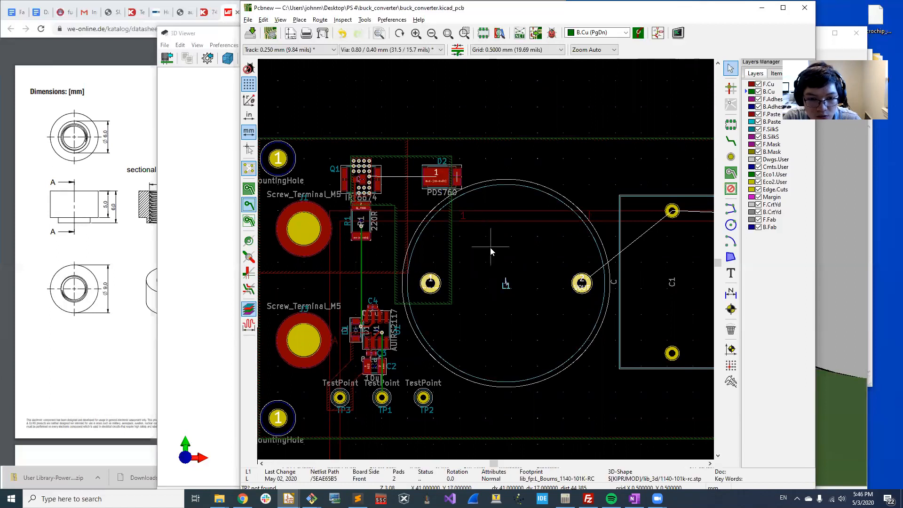
{"action": "middle_click_drag", "start_coordinate": [490, 251], "coordinate": [504, 245]}
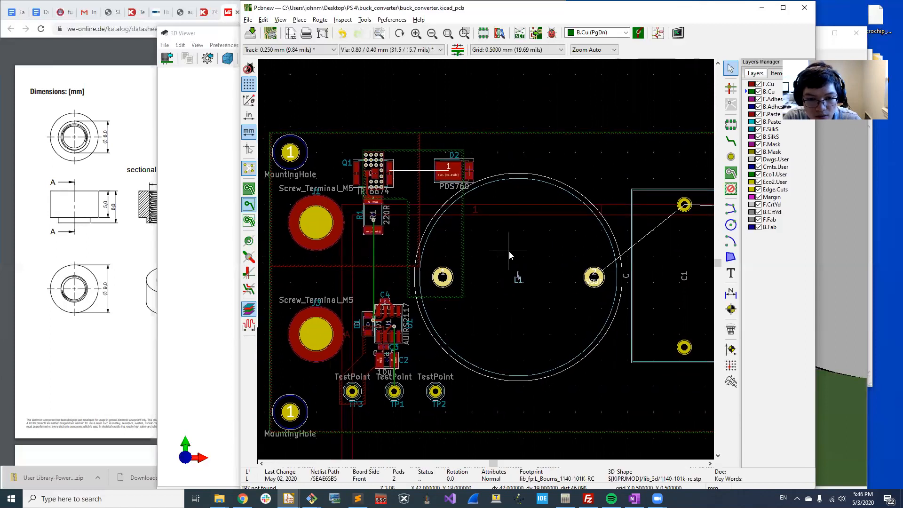
{"action": "key", "text": "m"}
{"action": "left_click", "coordinate": [518, 284]}
Move both corners of the zone's inner vertical edge between R1 and L1 to X 24.5 mm
{"action": "left_click", "coordinate": [439, 300]}
{"action": "scroll", "coordinate": [439, 300], "scroll_direction": "up", "scroll_amount": 3}
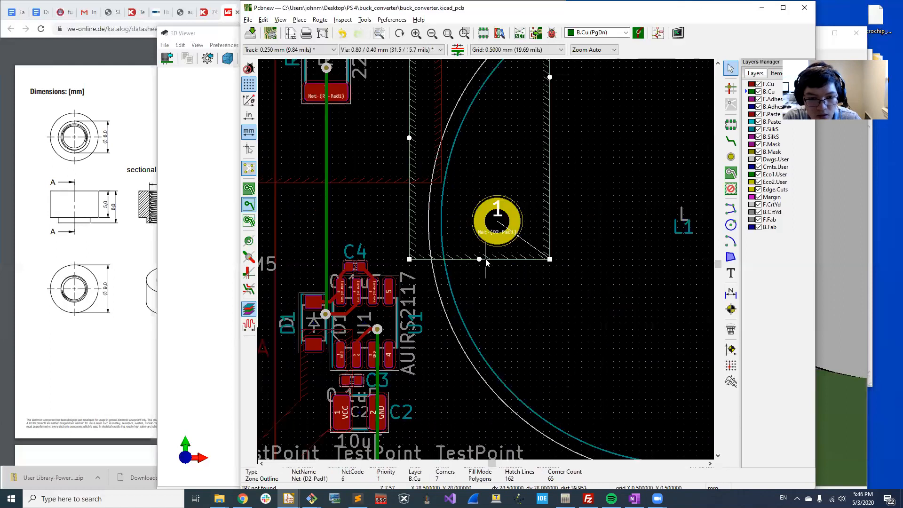
{"action": "middle_click_drag", "start_coordinate": [465, 260], "coordinate": [477, 385]}
{"action": "left_click_drag", "start_coordinate": [422, 141], "coordinate": [447, 141]}
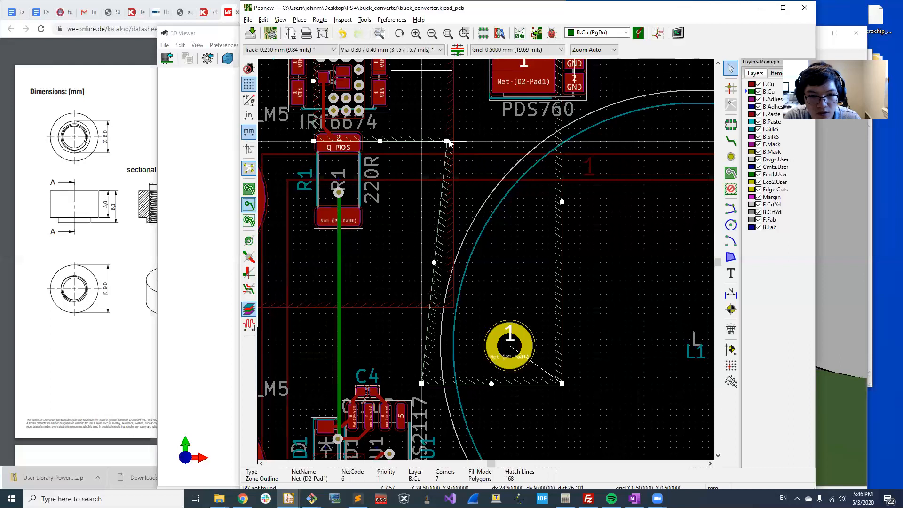
{"action": "left_click_drag", "start_coordinate": [425, 385], "coordinate": [449, 387]}
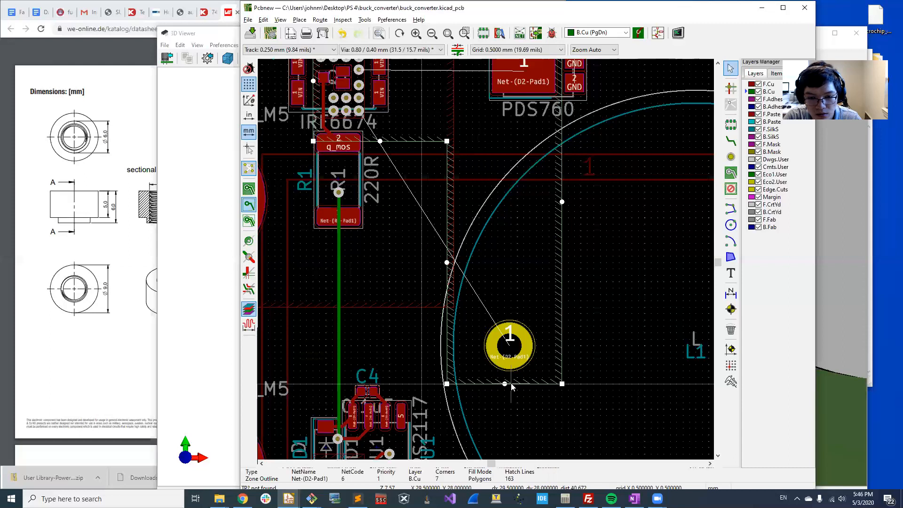
Move the zone's lower corners below L1 pad 1 to Y 29.0 mm, at X 24.5 and X 33.5 mm, and refill all zones
{"action": "left_click_drag", "start_coordinate": [563, 384], "coordinate": [564, 398]}
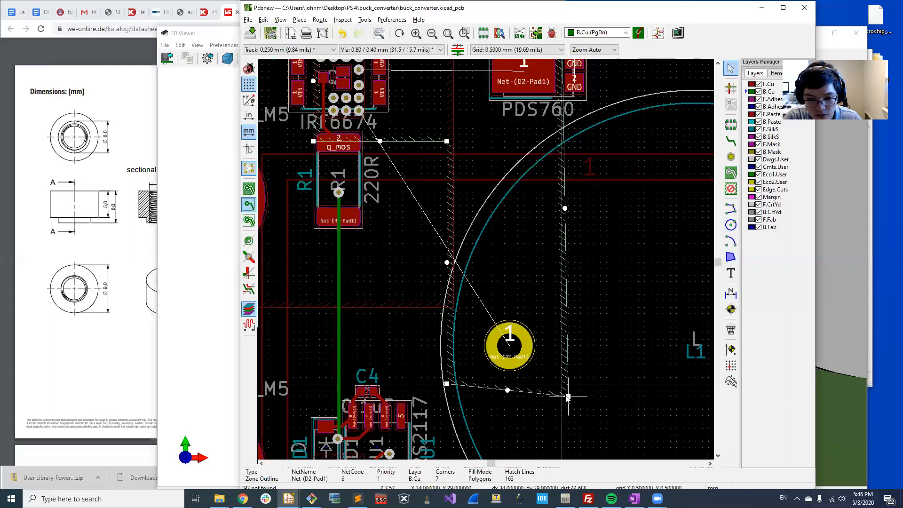
{"action": "left_click_drag", "start_coordinate": [449, 384], "coordinate": [449, 398]}
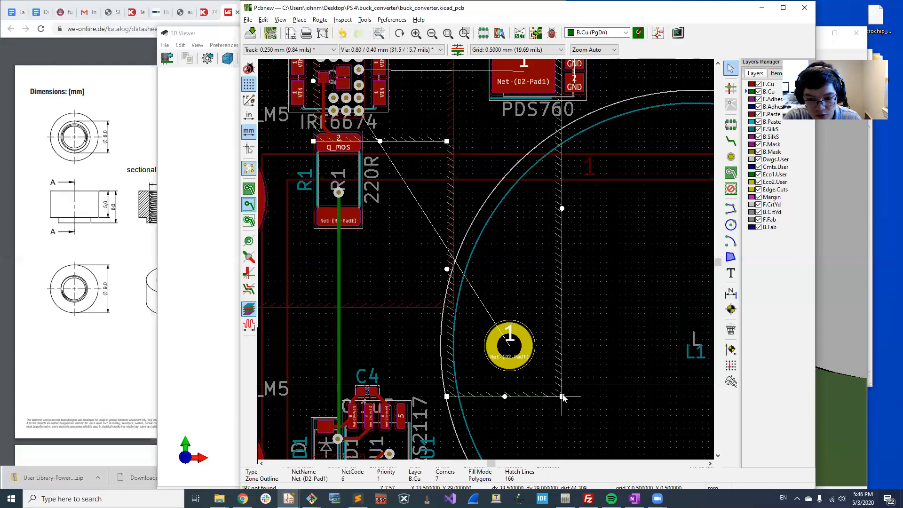
{"action": "left_click_drag", "start_coordinate": [563, 396], "coordinate": [562, 398]}
{"action": "key", "text": "b"}
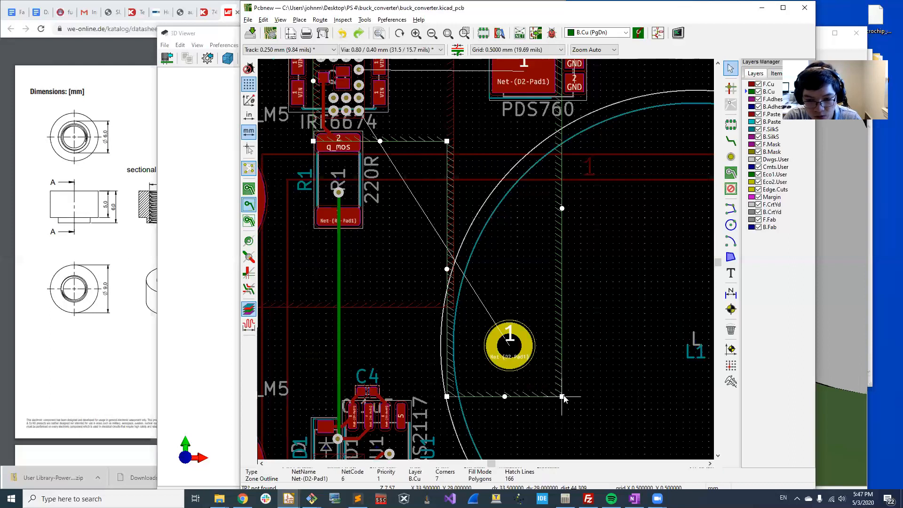
{"action": "left_click", "coordinate": [579, 390]}
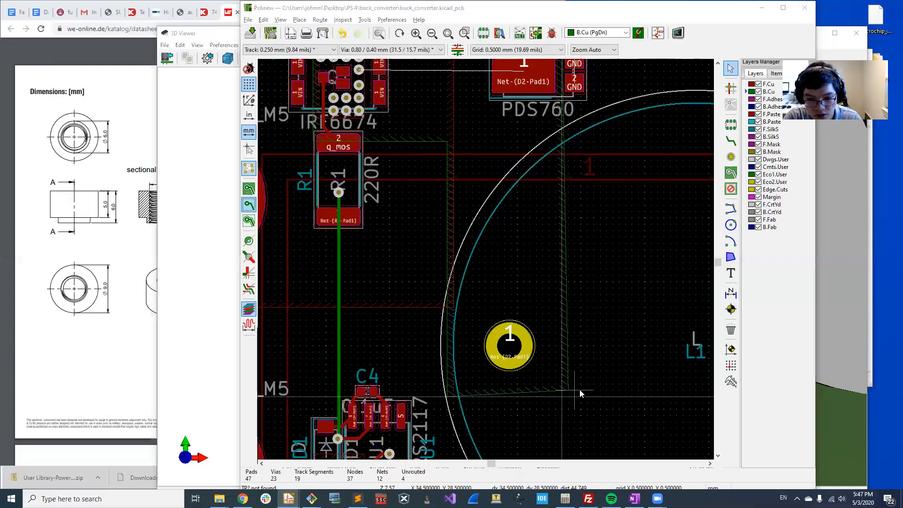
{"action": "scroll", "coordinate": [593, 350], "scroll_direction": "down", "scroll_amount": 1}
{"action": "key", "text": "b"}
Place vias beside D2 pad 1 at X 28.0, Y 0.5 mm and in a column at X 27.0 mm from Y 0.5 to 3.5 mm
{"action": "middle_click_drag", "start_coordinate": [434, 215], "coordinate": [477, 284]}
{"action": "scroll", "coordinate": [465, 223], "scroll_direction": "up", "scroll_amount": 4}
{"action": "scroll", "coordinate": [485, 259], "scroll_direction": "down", "scroll_amount": 2}
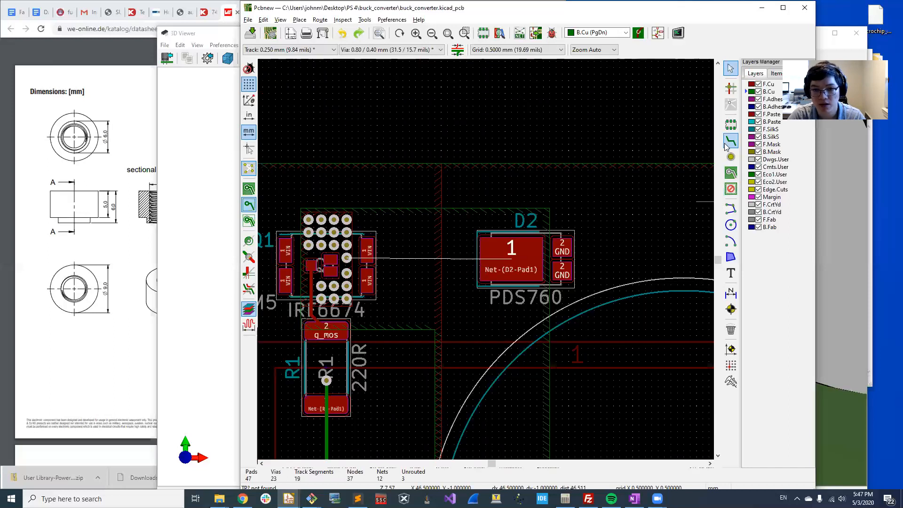
{"action": "left_click", "coordinate": [731, 156]}
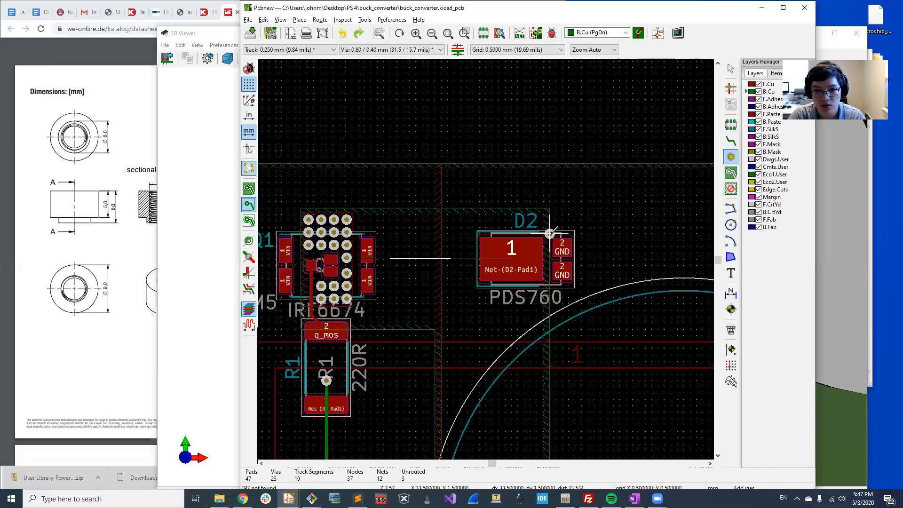
{"action": "scroll", "coordinate": [544, 235], "scroll_direction": "up", "scroll_amount": 3}
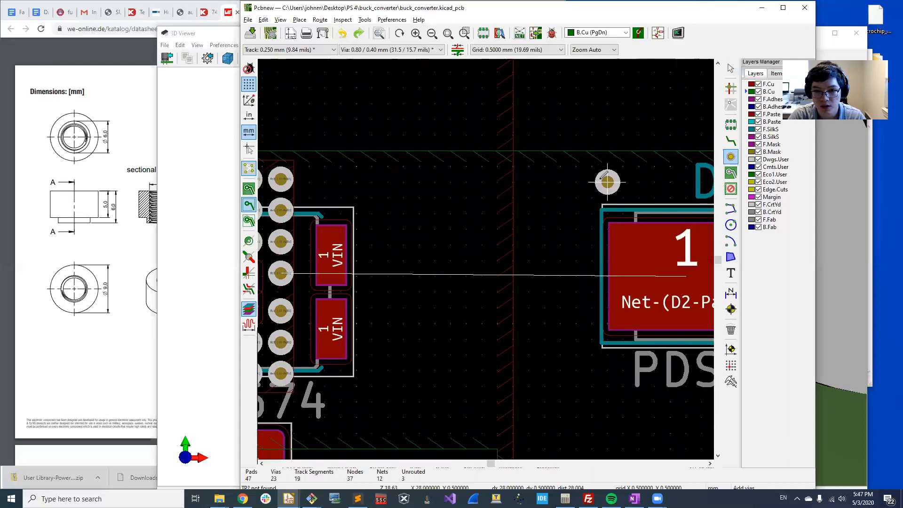
{"action": "left_click", "coordinate": [607, 182]}
{"action": "left_click", "coordinate": [575, 182]}
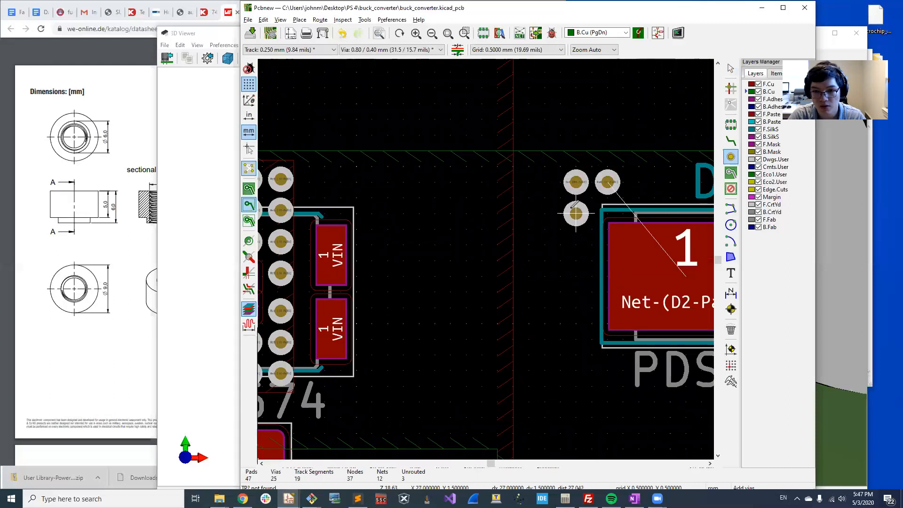
{"action": "left_click", "coordinate": [576, 213]}
{"action": "left_click", "coordinate": [575, 244]}
{"action": "left_click", "coordinate": [575, 276]}
Try a further via at X 27.0, Y 5.0 mm, undo it, and keep the column ending with the via at Y 3.5 mm
{"action": "left_click", "coordinate": [576, 323]}
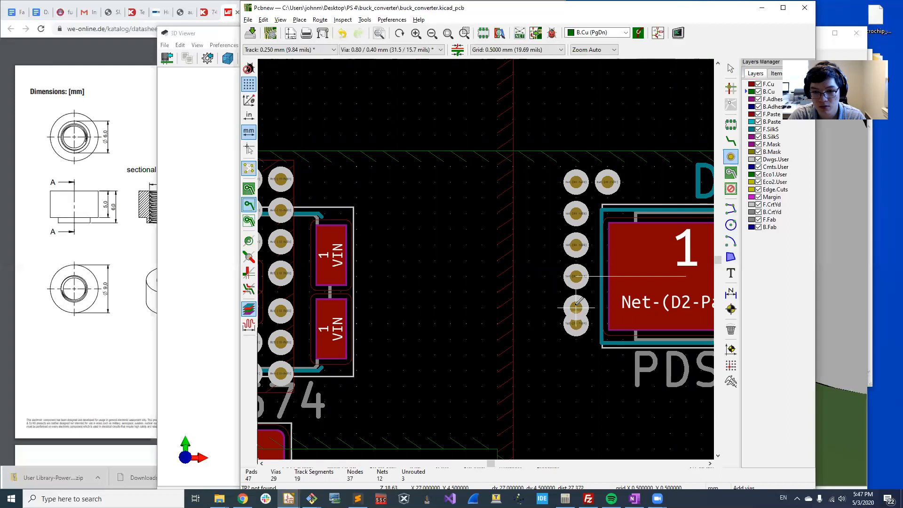
{"action": "key", "text": "ctrl+z"}
{"action": "left_click", "coordinate": [578, 260]}
{"action": "key", "text": "ctrl+z"}
{"action": "left_click", "coordinate": [576, 276]}
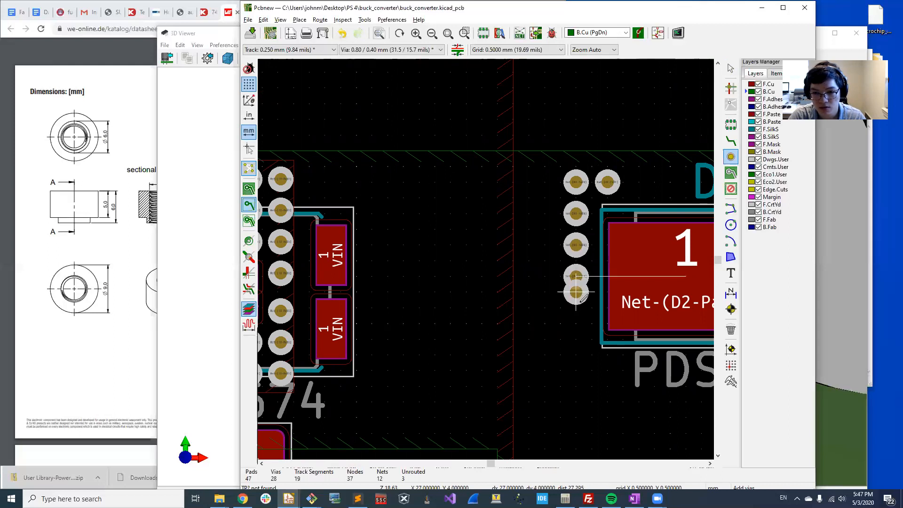
Extend the via column at X 27.0 mm beside D2 with vias at Y 4.5, 5.5 and 6.5 mm
{"action": "left_click", "coordinate": [576, 308]}
{"action": "left_click", "coordinate": [576, 339]}
{"action": "left_click", "coordinate": [575, 370]}
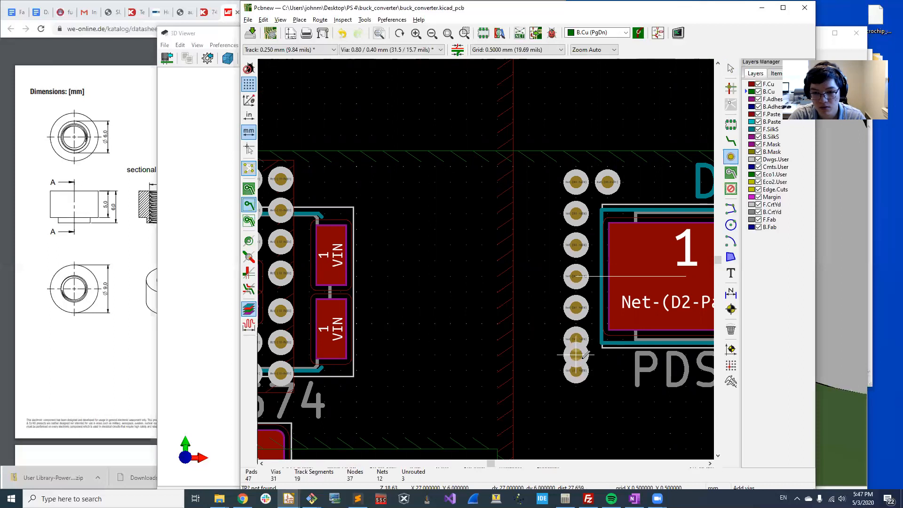
Place vias around D2 pad 1 at Y 6.5 mm from X 28.0 to 31.0 mm, and at Y 0.5 mm for X 29.0 and 30.0 mm
{"action": "middle_click_drag", "start_coordinate": [576, 355], "coordinate": [500, 280]}
{"action": "left_click", "coordinate": [532, 295]}
{"action": "left_click", "coordinate": [563, 296]}
{"action": "left_click", "coordinate": [595, 296]}
{"action": "left_click", "coordinate": [563, 107]}
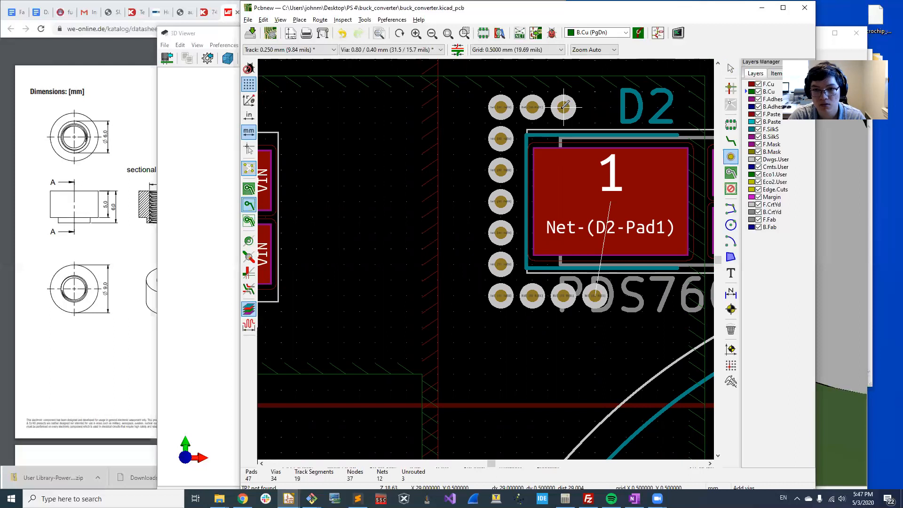
{"action": "left_click", "coordinate": [594, 107]}
{"action": "left_click", "coordinate": [626, 296]}
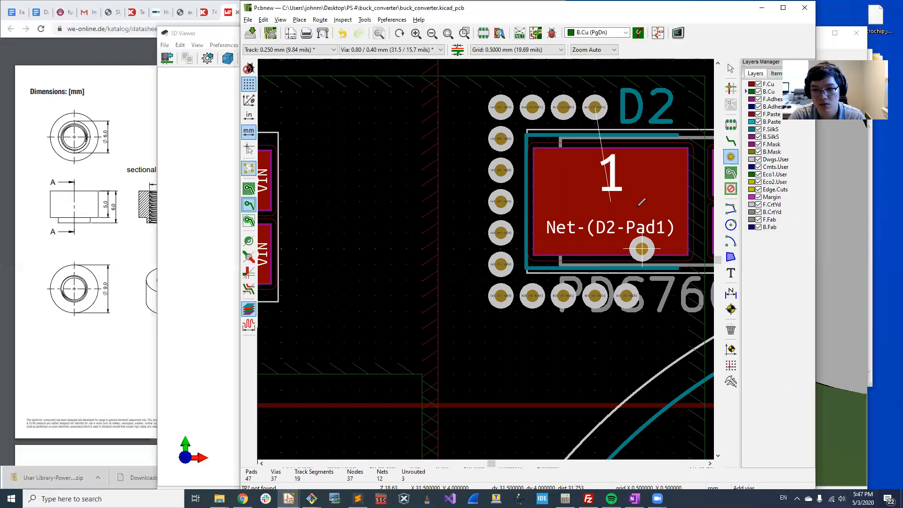
Place a second via row below D2 at Y 7.5 mm, from X 31.0 to 26.0 mm at 1 mm spacing
{"action": "left_click", "coordinate": [626, 326]}
{"action": "left_click", "coordinate": [595, 326]}
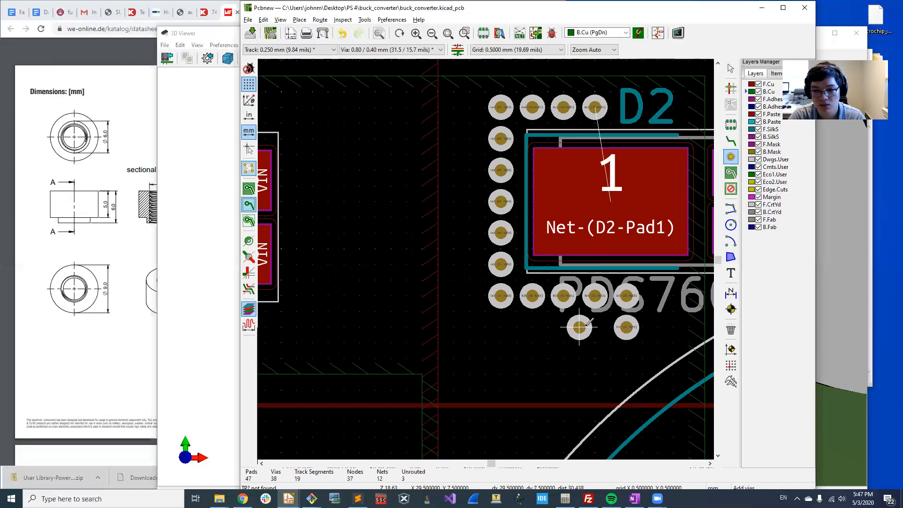
{"action": "left_click", "coordinate": [563, 327]}
{"action": "left_click", "coordinate": [532, 327]}
{"action": "left_click", "coordinate": [501, 326]}
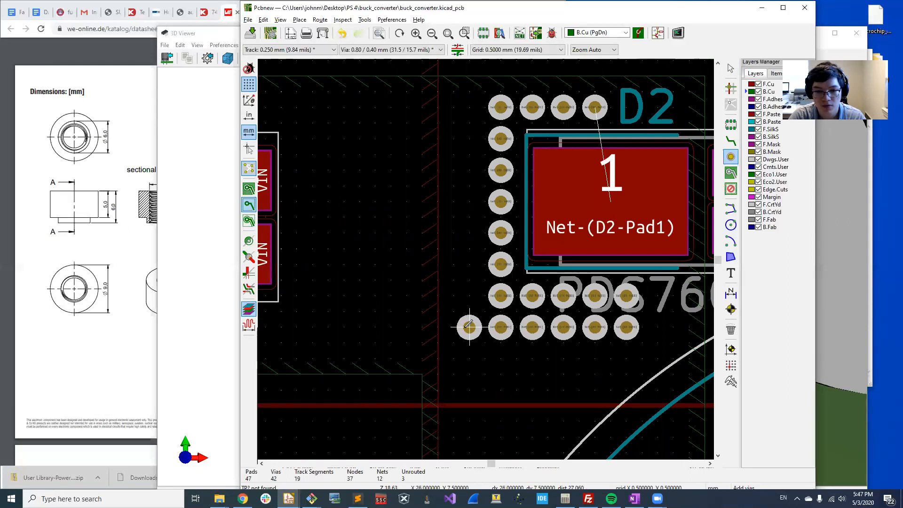
Place a second via column beside D2 at X 26.0 mm, from Y 6.5 to 0.5 mm at 1 mm spacing, undoing the misplaced via
{"action": "left_click", "coordinate": [470, 295]}
{"action": "left_click", "coordinate": [470, 264]}
{"action": "left_click", "coordinate": [469, 233]}
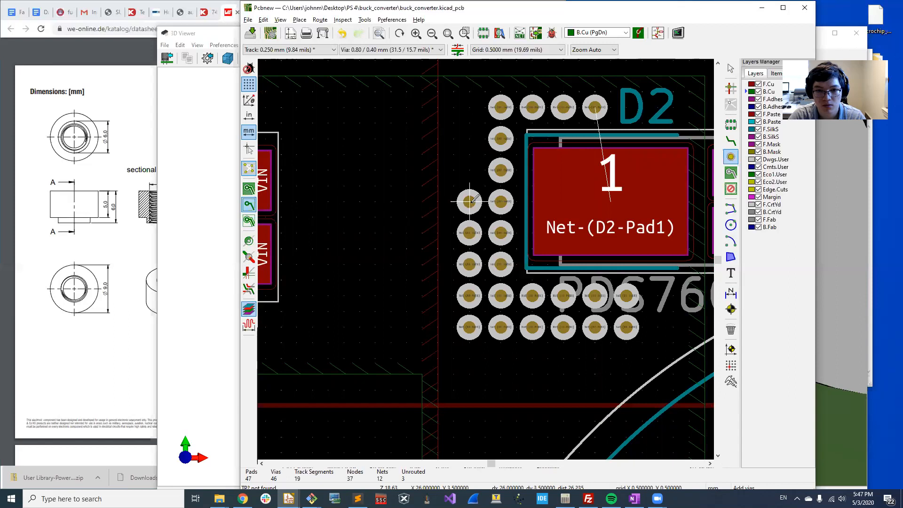
{"action": "left_click", "coordinate": [469, 154]}
{"action": "key", "text": "ctrl+z"}
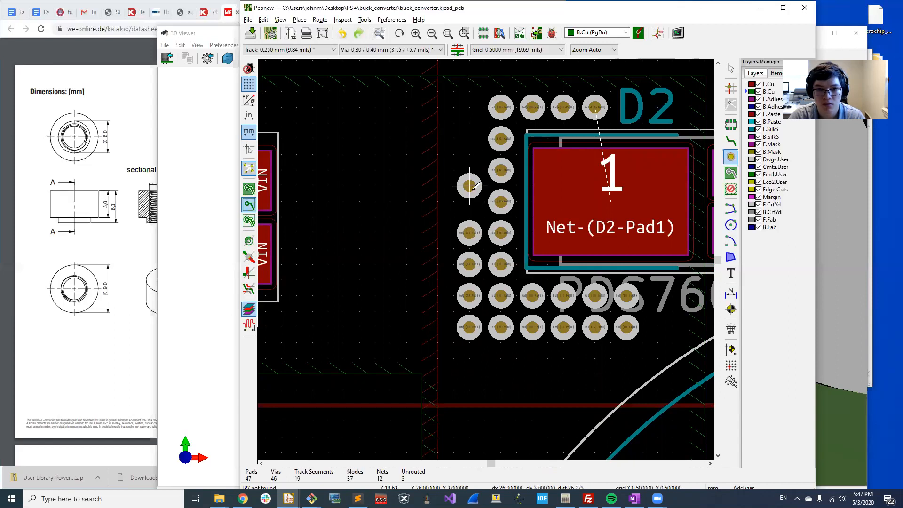
{"action": "left_click", "coordinate": [470, 202]}
{"action": "left_click", "coordinate": [470, 169]}
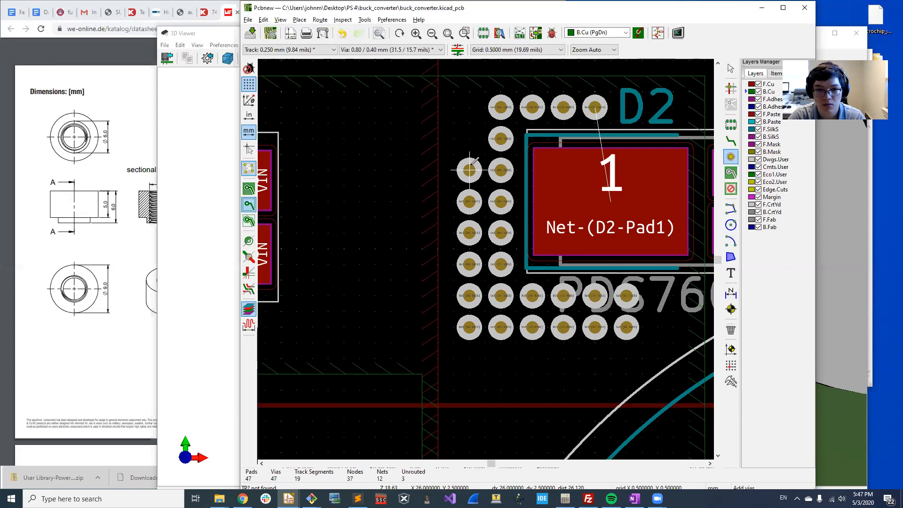
{"action": "left_click", "coordinate": [469, 139]}
{"action": "left_click", "coordinate": [470, 107]}
Refill all zones around the new D2 vias and end via placement
{"action": "scroll", "coordinate": [501, 170], "scroll_direction": "down", "scroll_amount": 3}
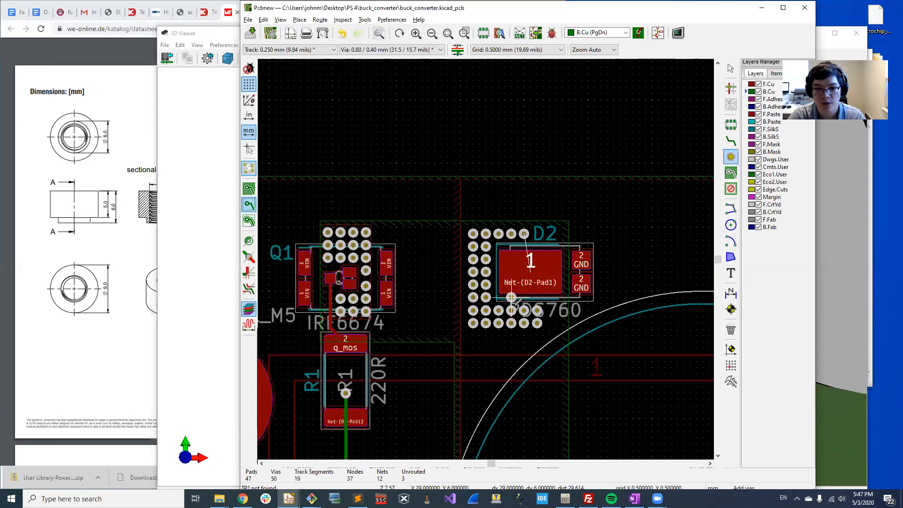
{"action": "middle_click_drag", "start_coordinate": [476, 299], "coordinate": [526, 254]}
{"action": "key", "text": "b"}
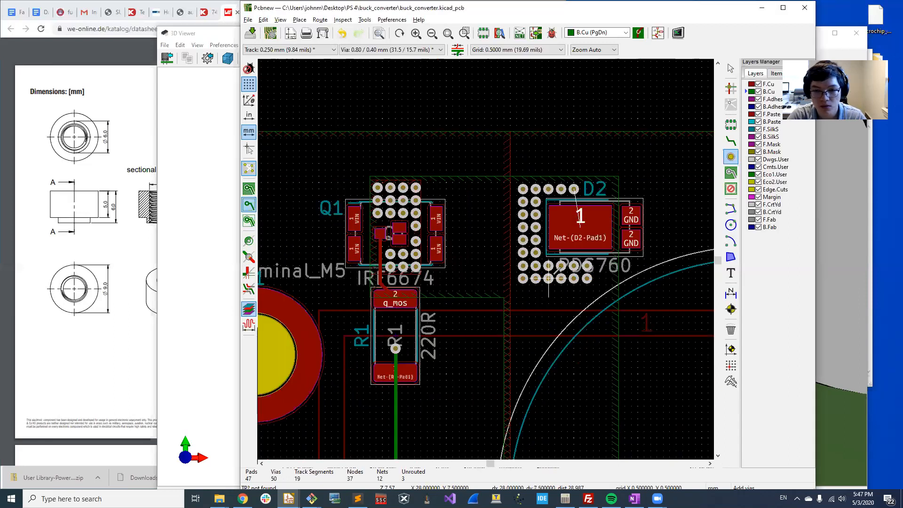
{"action": "scroll", "coordinate": [588, 194], "scroll_direction": "up", "scroll_amount": 4}
{"action": "scroll", "coordinate": [484, 259], "scroll_direction": "down", "scroll_amount": 4}
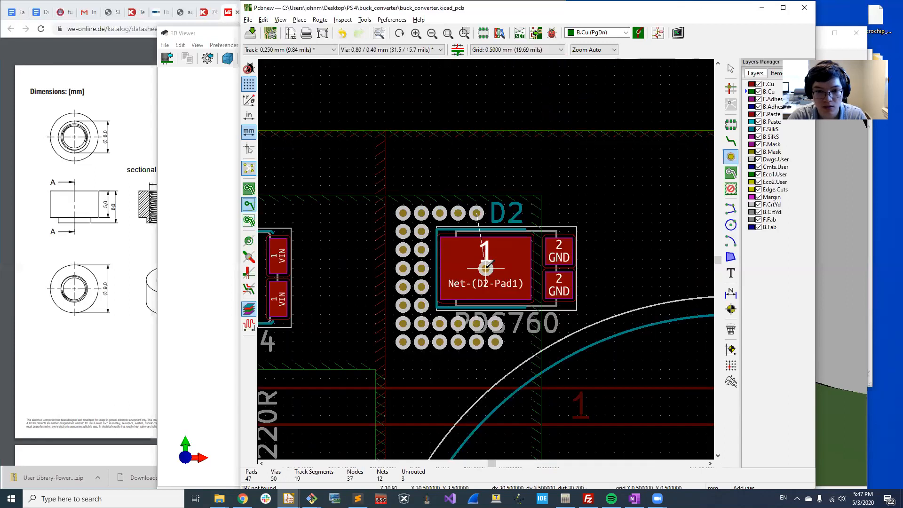
{"action": "key", "text": "Escape"}
{"action": "left_click", "coordinate": [505, 233]}
{"action": "key", "text": "Escape"}
{"action": "scroll", "coordinate": [505, 232], "scroll_direction": "down", "scroll_amount": 1}
{"action": "middle_click_drag", "start_coordinate": [483, 255], "coordinate": [597, 223]}
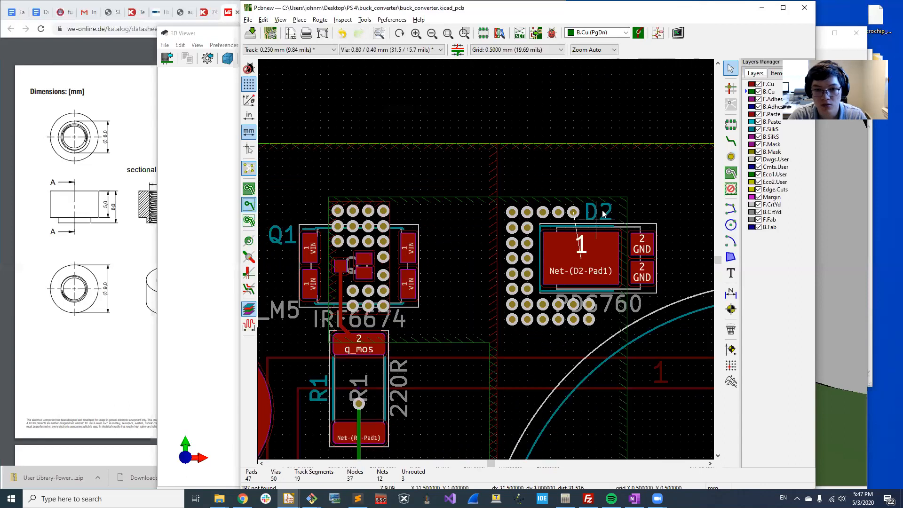
Start a copper zone at X 25.0, Y -0.5 mm on F.Cu, assigned to Net-(D2-Pad1)
{"action": "left_click", "coordinate": [729, 174]}
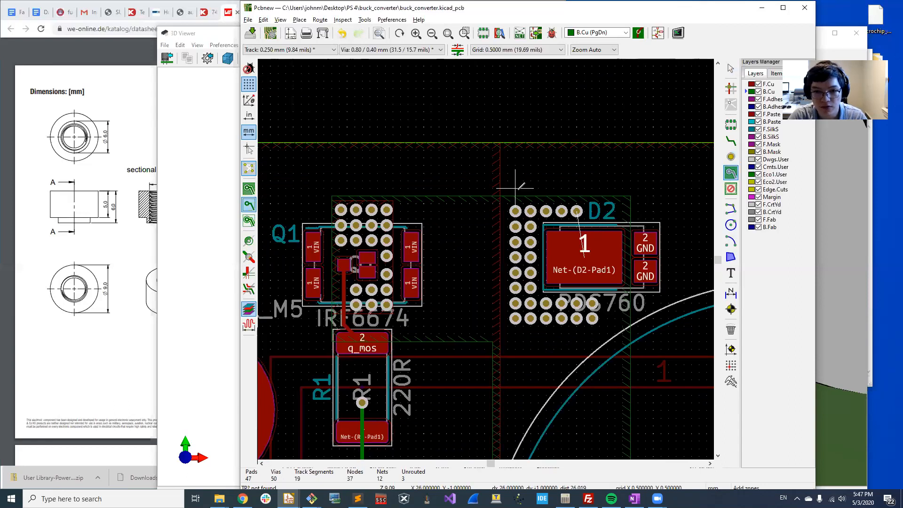
{"action": "left_click", "coordinate": [500, 196]}
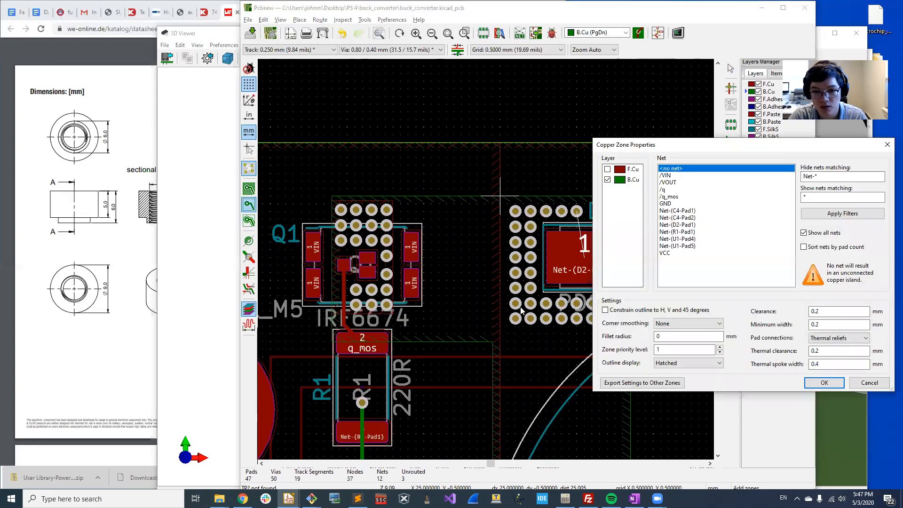
{"action": "left_click", "coordinate": [607, 169]}
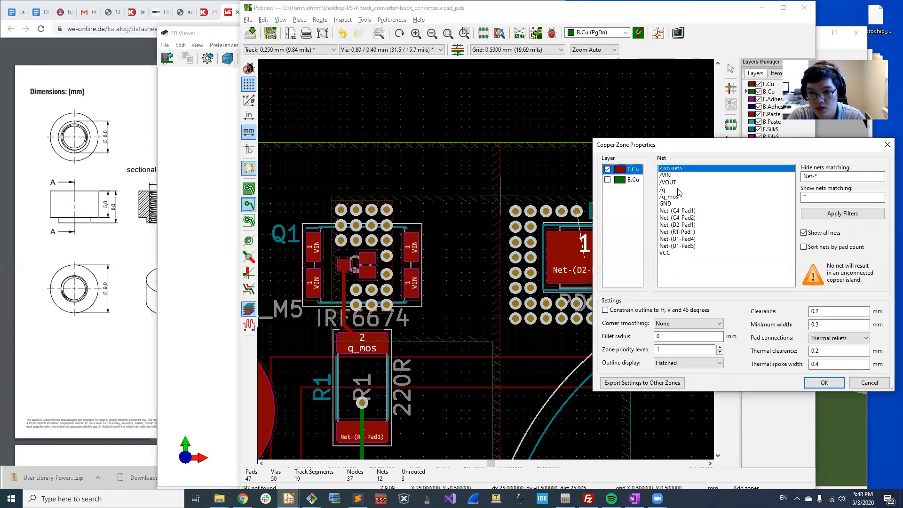
{"action": "left_click", "coordinate": [692, 225]}
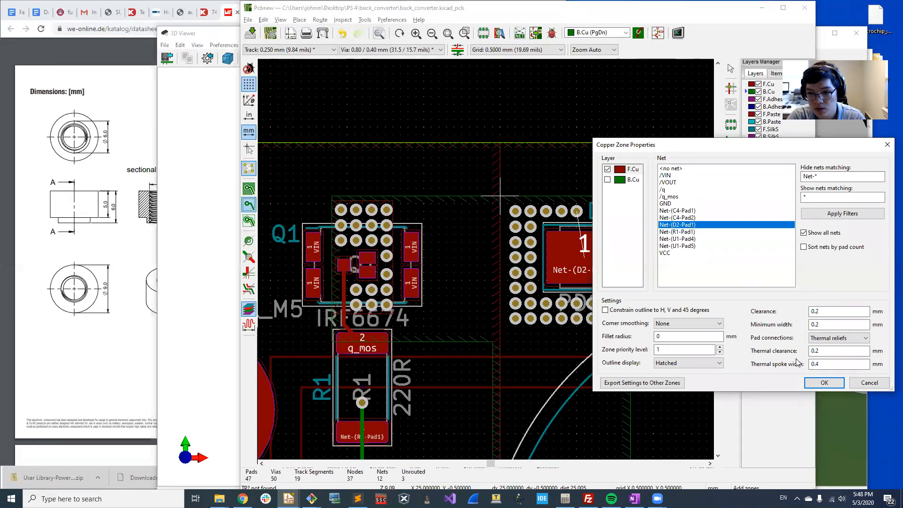
{"action": "left_click", "coordinate": [824, 382]}
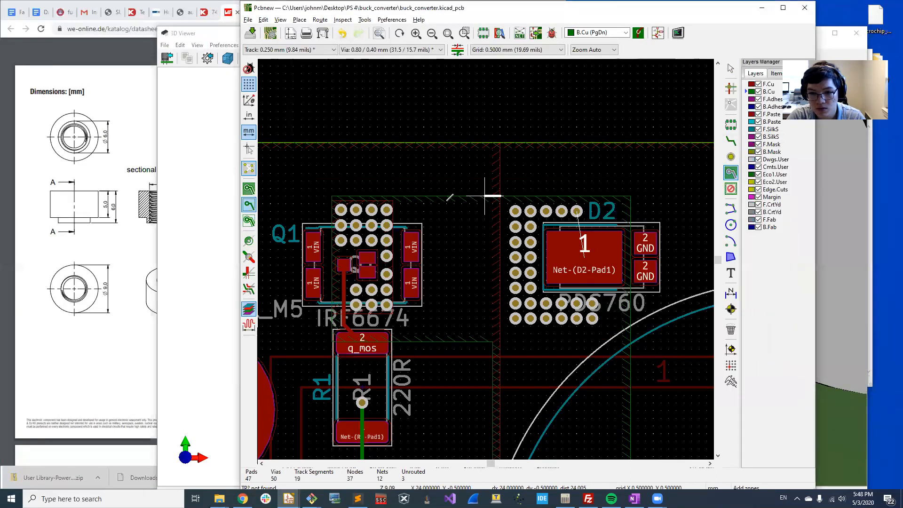
Outline the zone as a rectangle around D2 pad 1 and its vias, reaching X 33.5 mm and Y 9.0 mm, and close it
{"action": "left_click", "coordinate": [500, 341]}
{"action": "left_click", "coordinate": [630, 341]}
{"action": "left_click", "coordinate": [630, 195]}
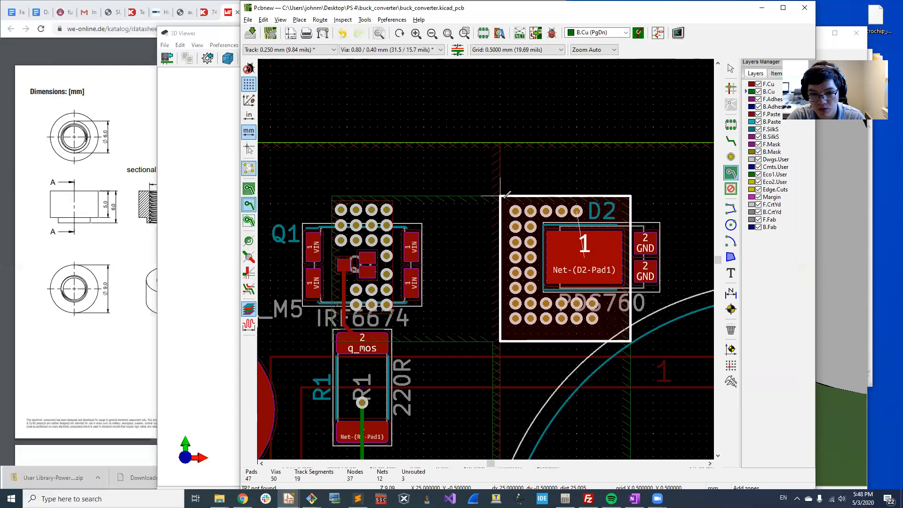
{"action": "left_click", "coordinate": [504, 194]}
{"action": "key", "text": "Escape"}
Select the F.Cu zone around D2 pad 1 and move its two corners facing Q1 to X 25.5 mm
{"action": "left_click", "coordinate": [499, 221]}
{"action": "left_click", "coordinate": [522, 245]}
{"action": "key", "text": "Escape"}
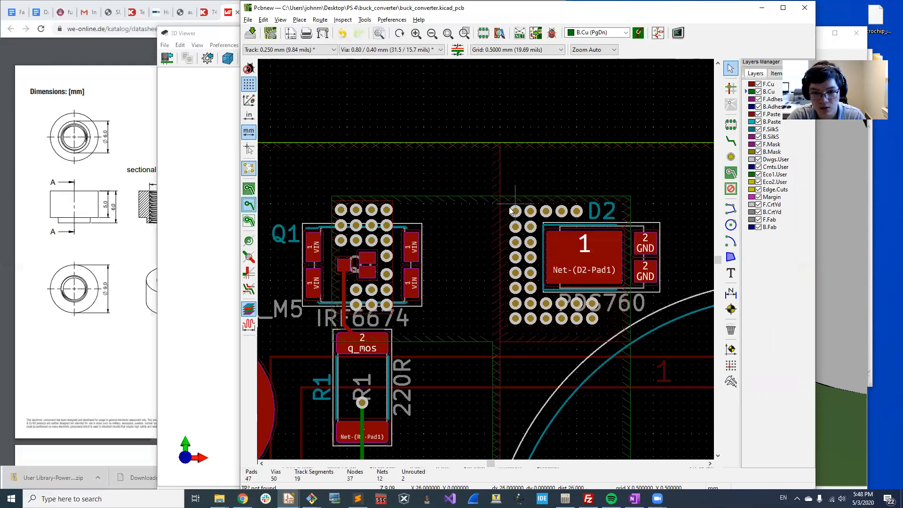
{"action": "left_click", "coordinate": [500, 247]}
{"action": "left_click", "coordinate": [540, 286]}
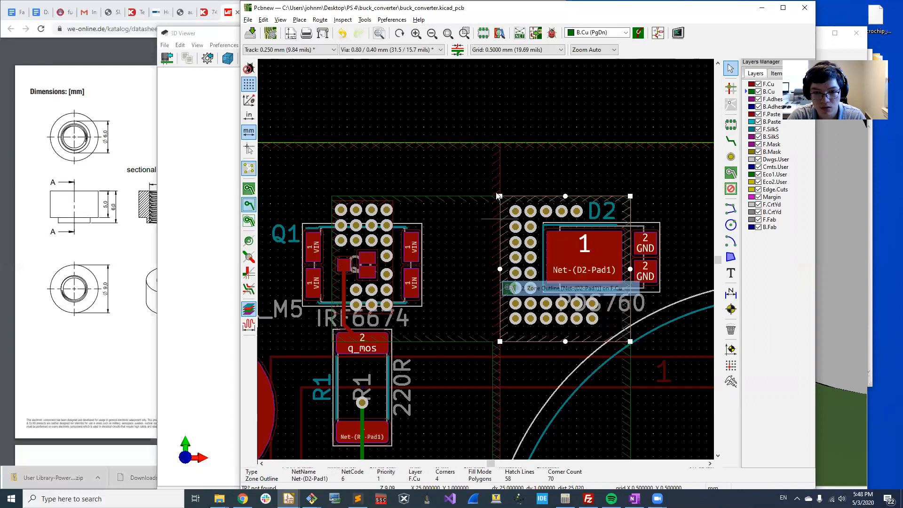
{"action": "left_click_drag", "start_coordinate": [500, 196], "coordinate": [508, 196]}
{"action": "left_click_drag", "start_coordinate": [500, 342], "coordinate": [507, 343]}
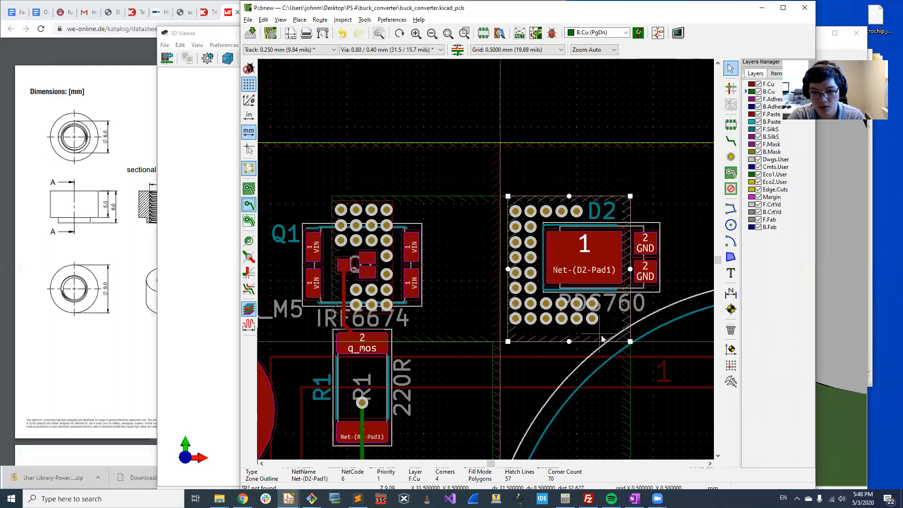
Refill the zones with the D2 zone's properties kept, and inspect the copper around D2 in the 3D Viewer
{"action": "key", "text": "e"}
{"action": "left_click", "coordinate": [824, 383]}
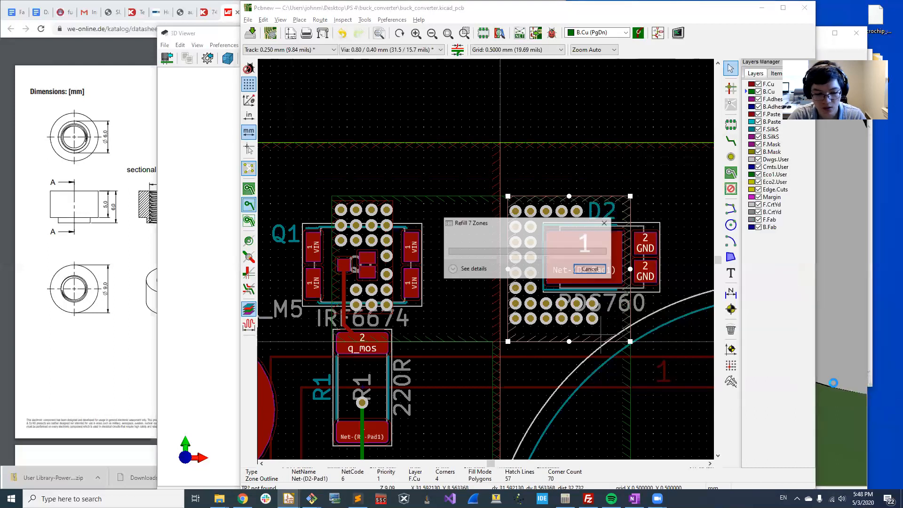
{"action": "scroll", "coordinate": [541, 193], "scroll_direction": "down", "scroll_amount": 3}
{"action": "scroll", "coordinate": [546, 212], "scroll_direction": "up", "scroll_amount": 3}
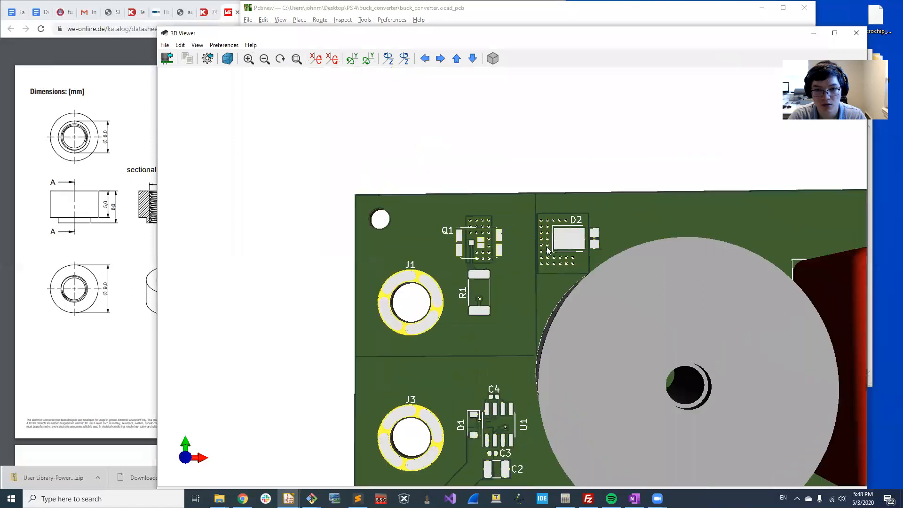
{"action": "left_click", "coordinate": [556, 20]}
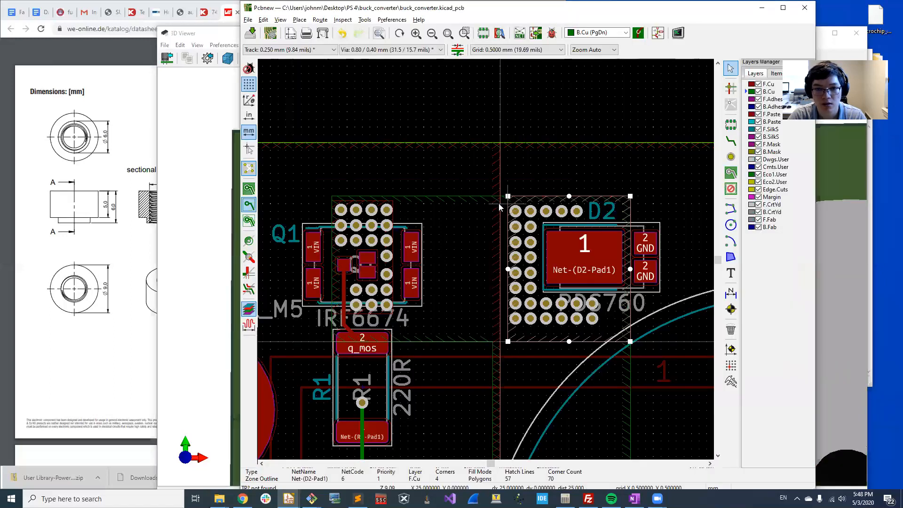
Move the D2 zone's corners facing Q1 back to X 25.0 mm, refill all zones and check D2 in the 3D Viewer
{"action": "left_click_drag", "start_coordinate": [518, 332], "coordinate": [503, 345]}
{"action": "key", "text": "b"}
{"action": "left_click", "coordinate": [746, 25]}
{"action": "left_click", "coordinate": [840, 178]}
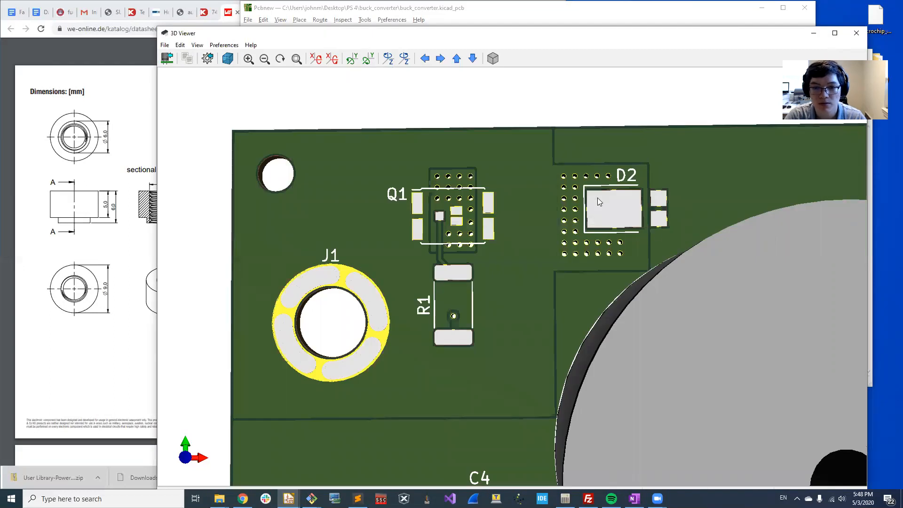
{"action": "left_click", "coordinate": [687, 8]}
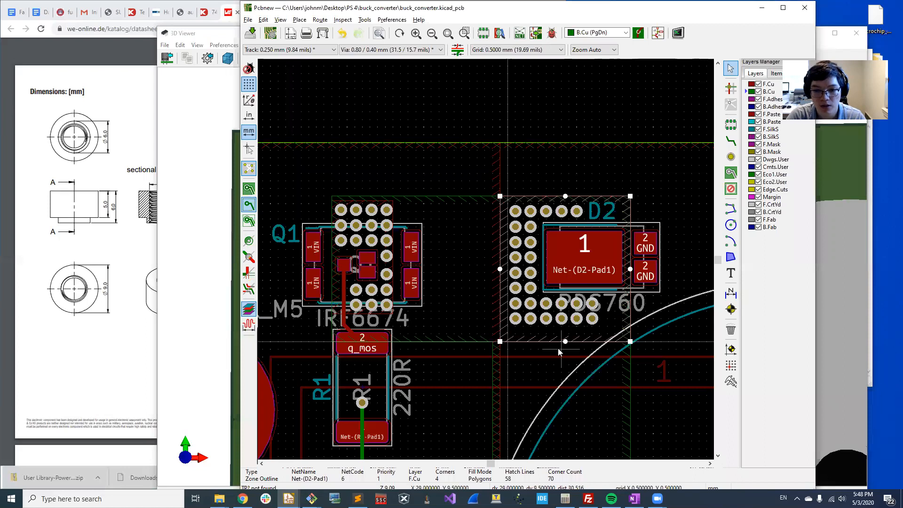
Set the D2 zone's priority level to 2, refill the zones and inspect the copper around D2 in the 3D Viewer
{"action": "key", "text": "e"}
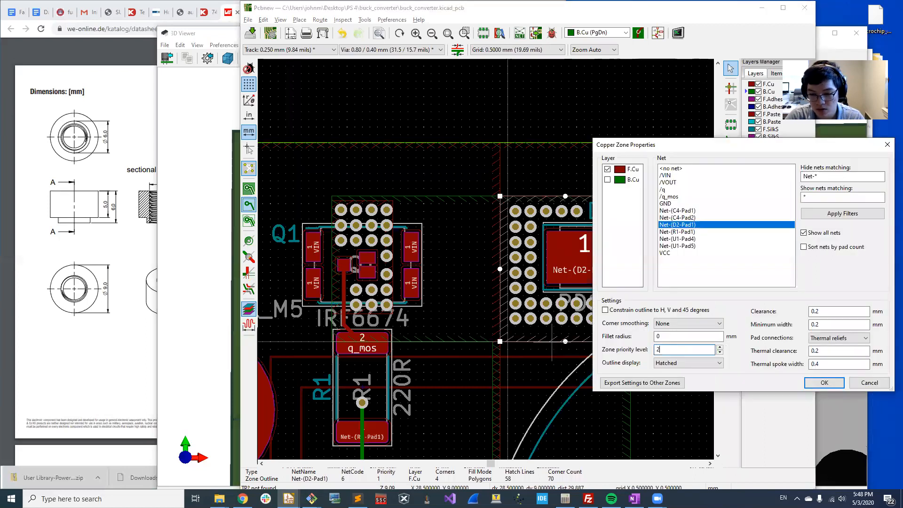
{"action": "key", "text": "Return"}
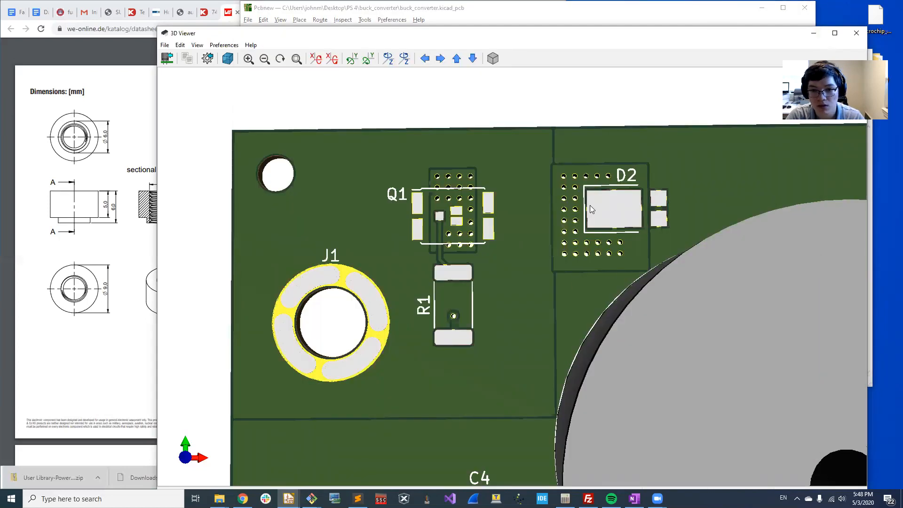
{"action": "scroll", "coordinate": [593, 283], "scroll_direction": "down", "scroll_amount": 4}
{"action": "scroll", "coordinate": [546, 268], "scroll_direction": "up", "scroll_amount": 1}
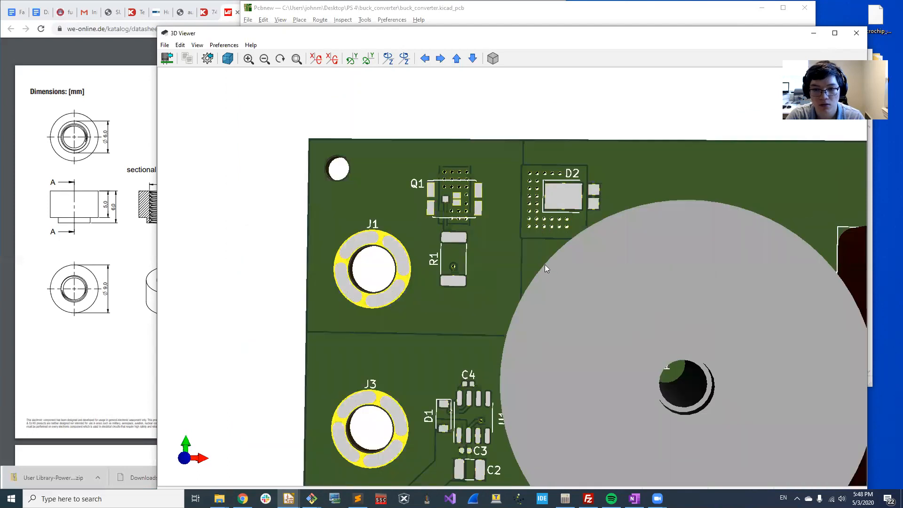
{"action": "middle_click_drag", "start_coordinate": [552, 276], "coordinate": [545, 264]}
{"action": "scroll", "coordinate": [562, 176], "scroll_direction": "up", "scroll_amount": 3}
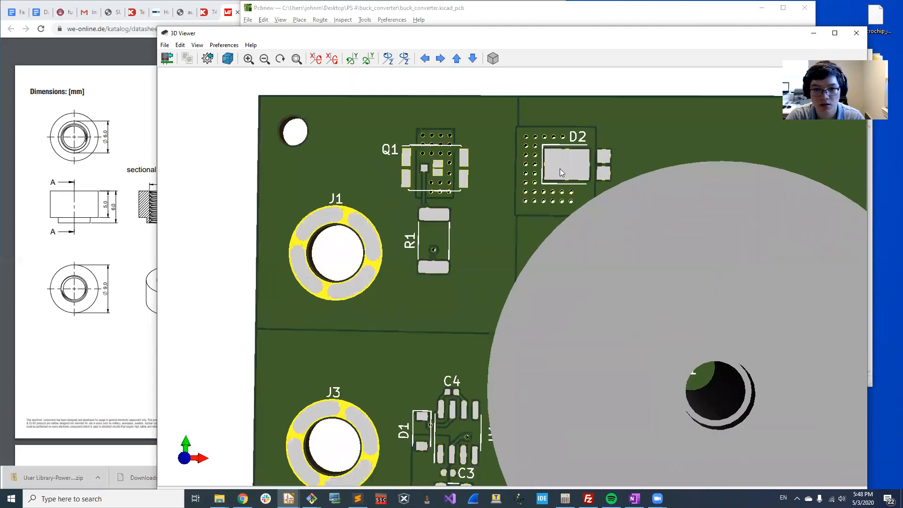
{"action": "left_click", "coordinate": [626, 17]}
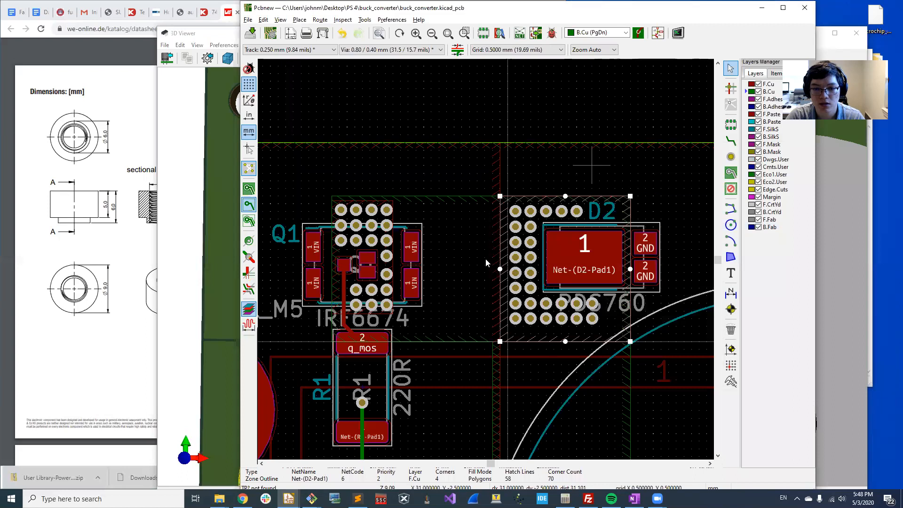
Set the pad connections of the GND zone on F.Cu to Reliefs for PTH only
{"action": "scroll", "coordinate": [486, 259], "scroll_direction": "down", "scroll_amount": 5}
{"action": "scroll", "coordinate": [412, 269], "scroll_direction": "up", "scroll_amount": 4}
{"action": "left_click", "coordinate": [412, 271]}
{"action": "left_click", "coordinate": [444, 296]}
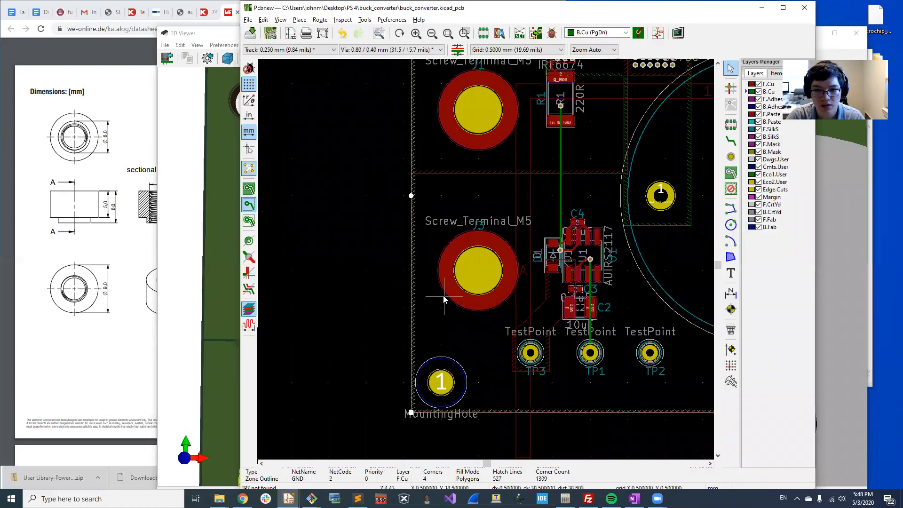
{"action": "key", "text": "e"}
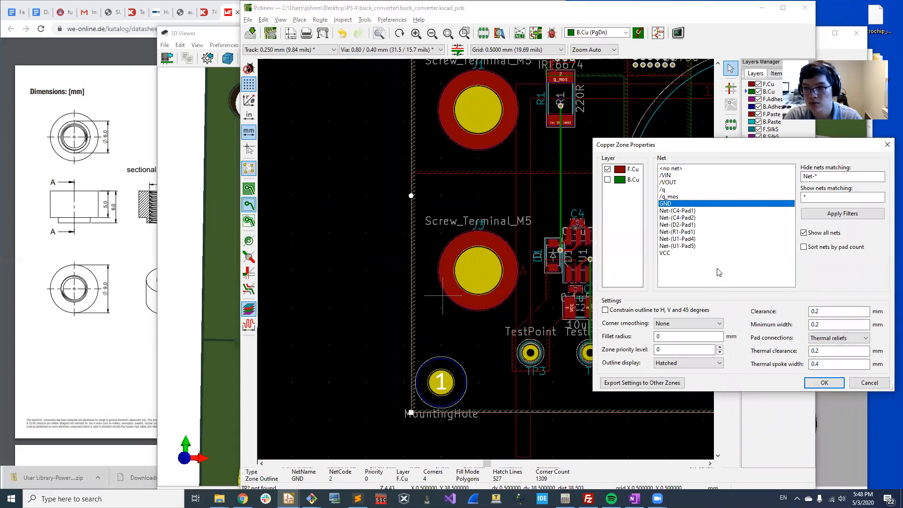
{"action": "left_click", "coordinate": [832, 339]}
{"action": "left_click", "coordinate": [834, 362]}
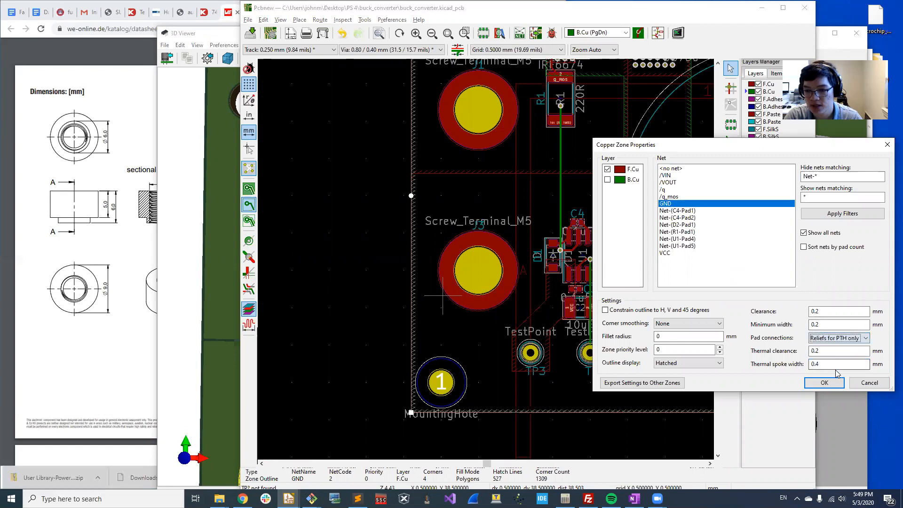
{"action": "left_click", "coordinate": [824, 382]}
{"action": "scroll", "coordinate": [570, 317], "scroll_direction": "down", "scroll_amount": 4}
{"action": "scroll", "coordinate": [494, 223], "scroll_direction": "up", "scroll_amount": 5}
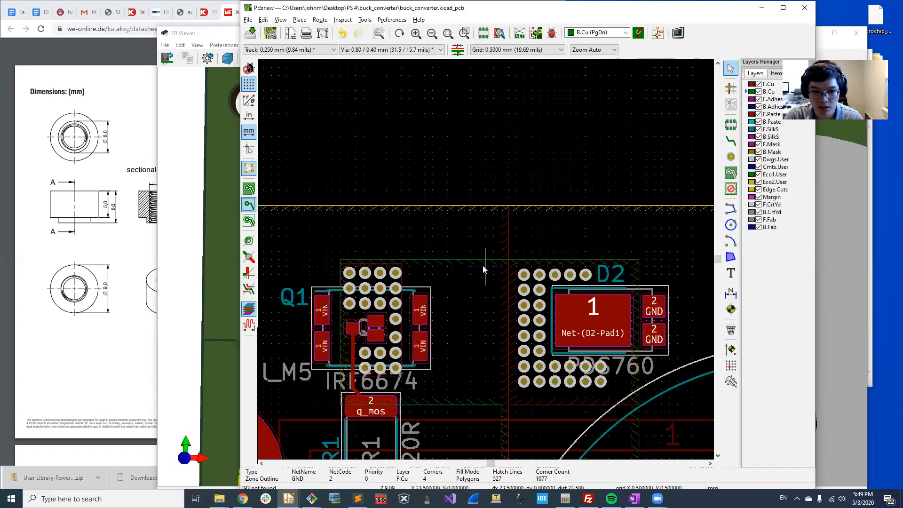
Confirm the properties of the GND zone on F.Cu and edit the pad connections of the GND zone on B.Cu
{"action": "left_click", "coordinate": [546, 207]}
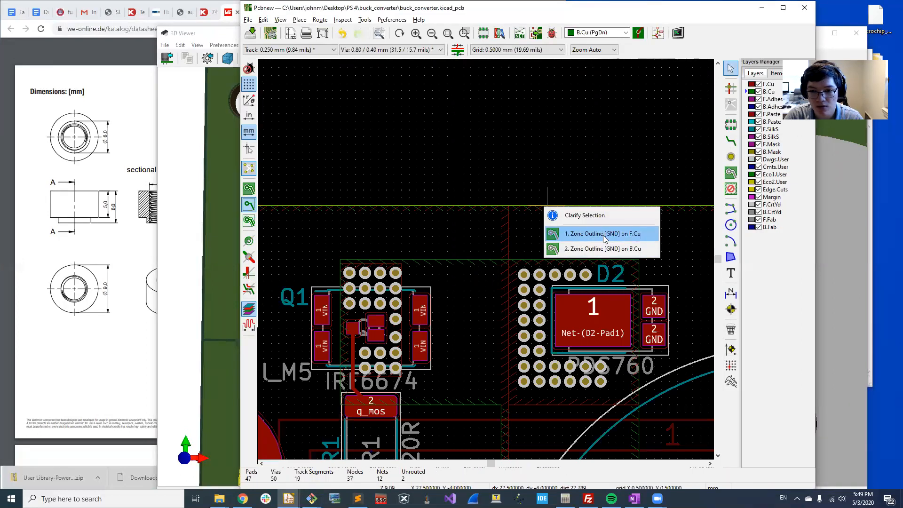
{"action": "left_click", "coordinate": [603, 234]}
{"action": "left_click", "coordinate": [834, 384]}
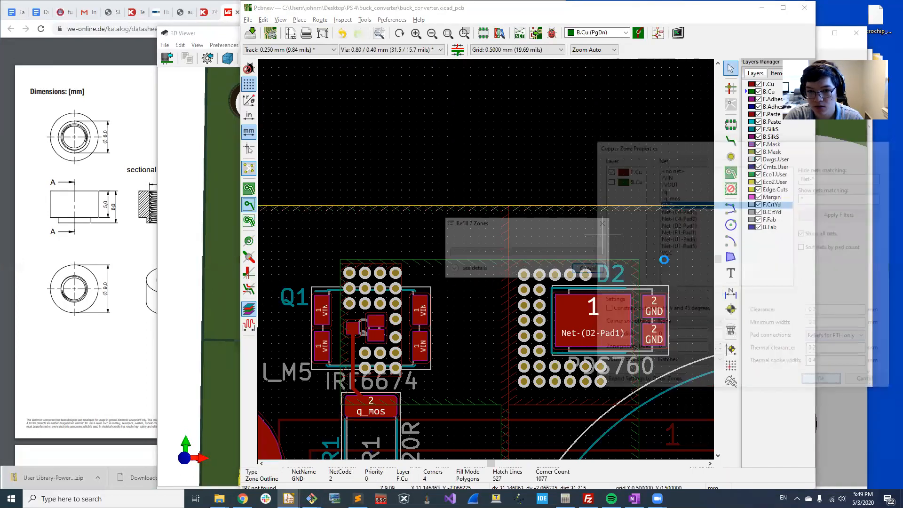
{"action": "left_click", "coordinate": [593, 210]}
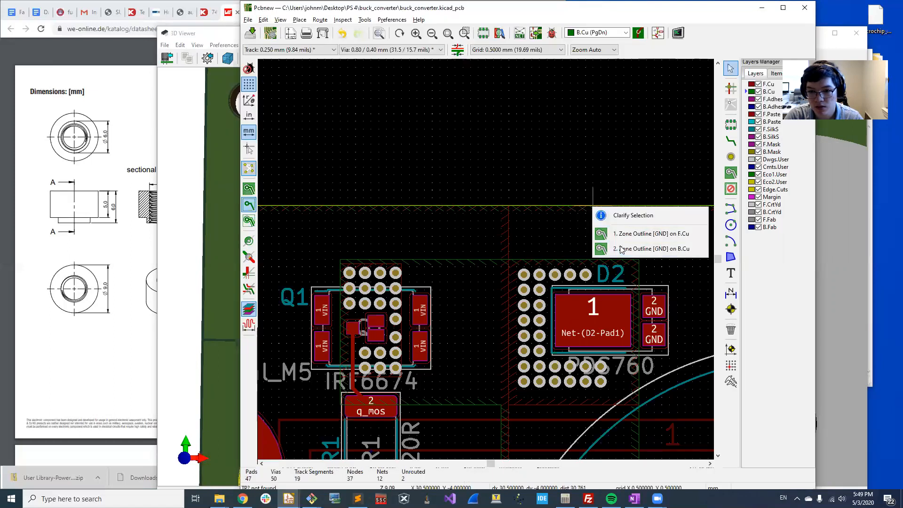
{"action": "left_click", "coordinate": [606, 247]}
{"action": "left_click", "coordinate": [839, 338]}
{"action": "left_click", "coordinate": [832, 380]}
{"action": "left_click", "coordinate": [828, 383]}
Refill all zones and inspect the copper around Q1 and D2 in the 3D Viewer
{"action": "scroll", "coordinate": [578, 177], "scroll_direction": "down", "scroll_amount": 3}
{"action": "left_click", "coordinate": [480, 241]}
{"action": "key", "text": "b"}
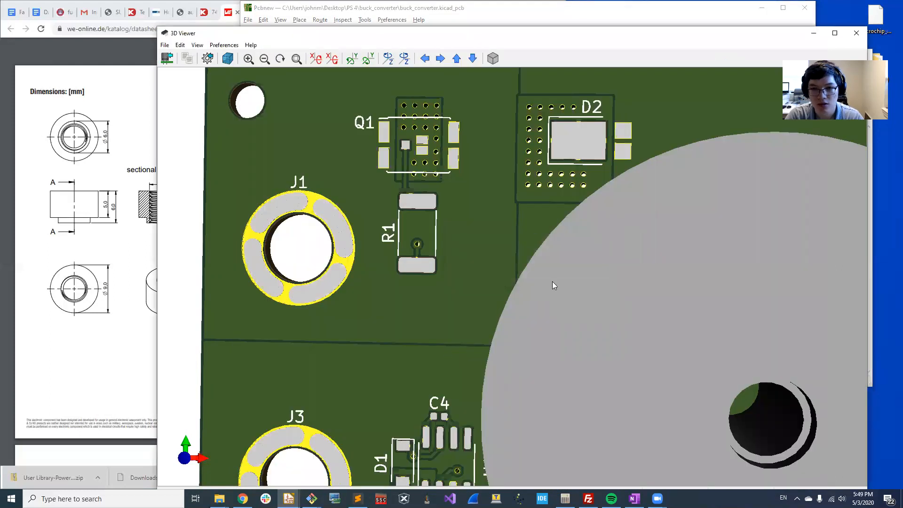
{"action": "scroll", "coordinate": [552, 281], "scroll_direction": "up", "scroll_amount": 3}
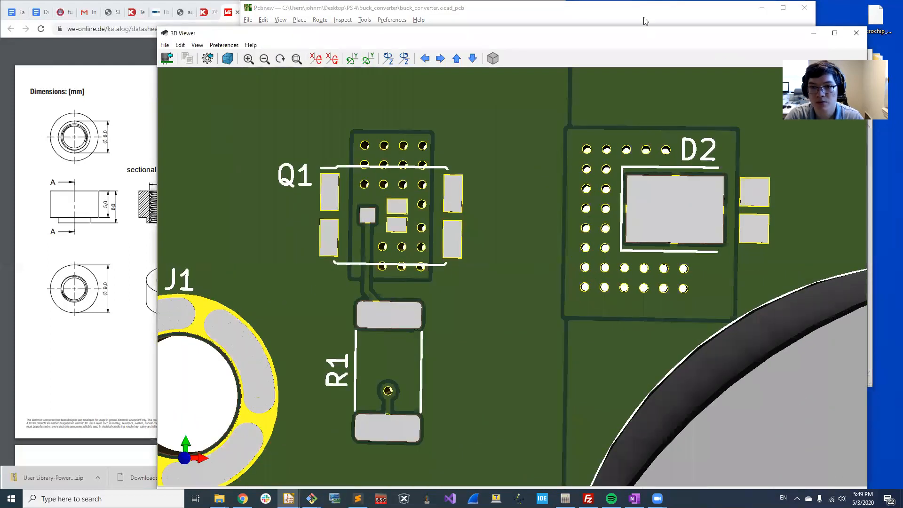
Set the pad connections of the Net-(D2-Pad1) zone on F.Cu to Reliefs for PTH only
{"action": "left_click", "coordinate": [644, 17]}
{"action": "scroll", "coordinate": [583, 214], "scroll_direction": "up", "scroll_amount": 4}
{"action": "left_click", "coordinate": [607, 343]}
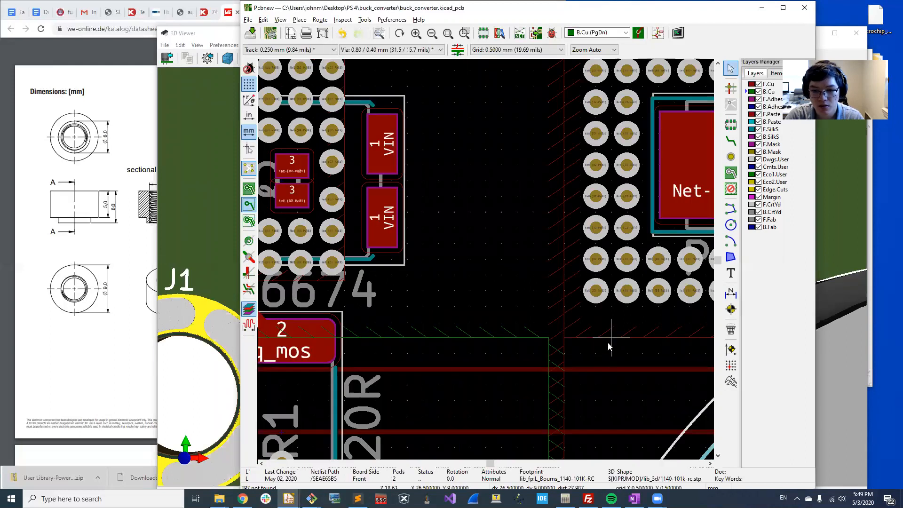
{"action": "scroll", "coordinate": [653, 336], "scroll_direction": "down", "scroll_amount": 1}
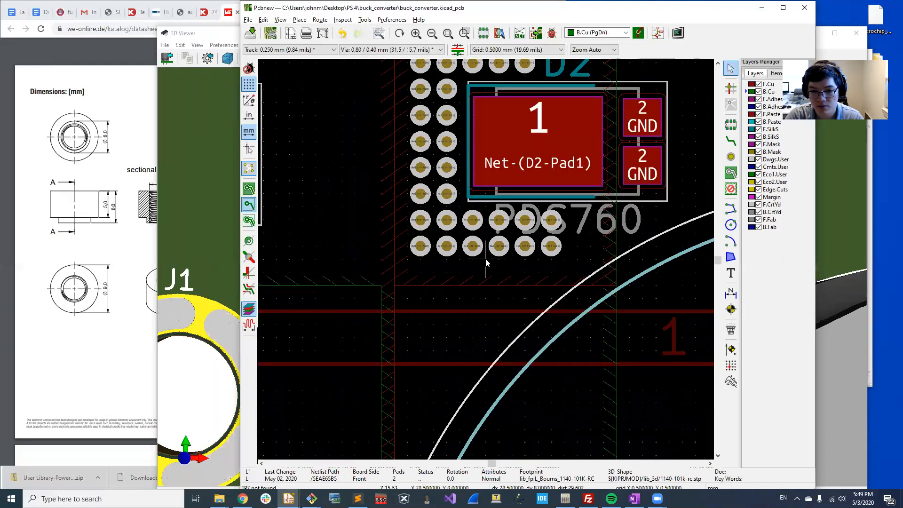
{"action": "double_click", "coordinate": [542, 284]}
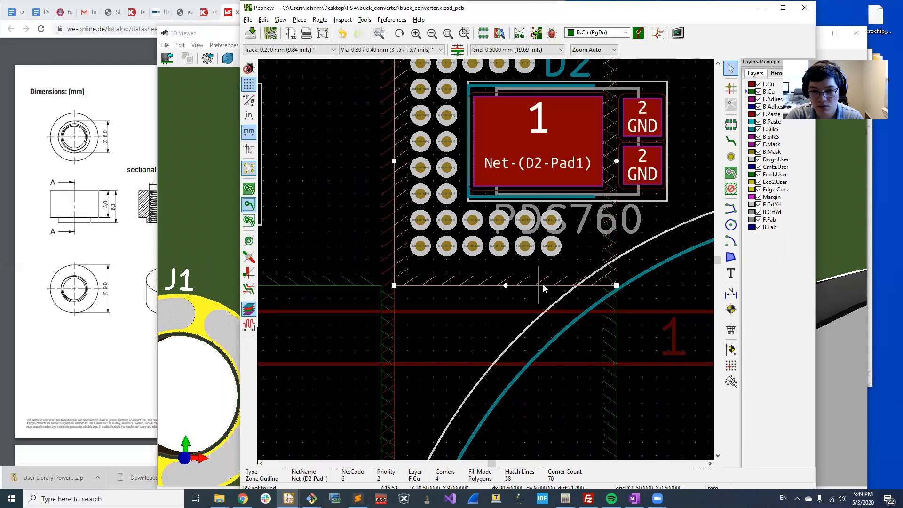
{"action": "left_click", "coordinate": [853, 342]}
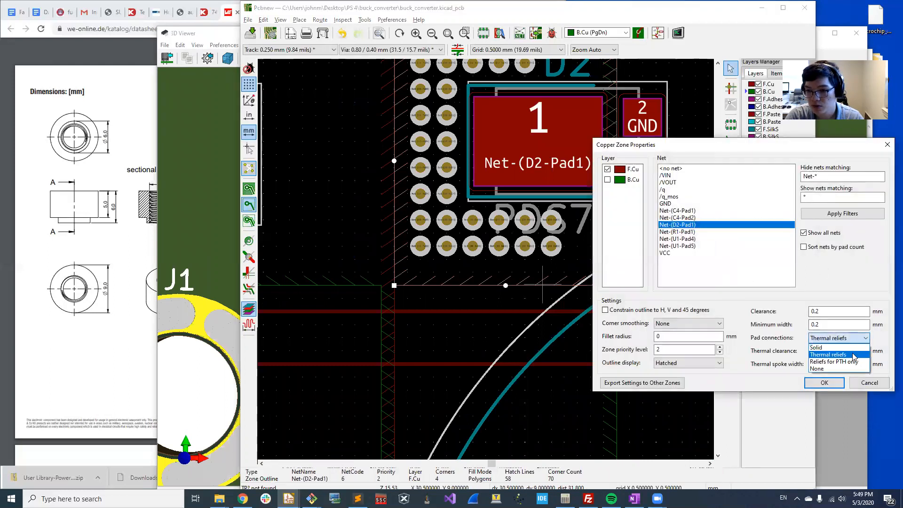
{"action": "left_click", "coordinate": [852, 356]}
{"action": "left_click", "coordinate": [852, 337]}
{"action": "left_click", "coordinate": [850, 362]}
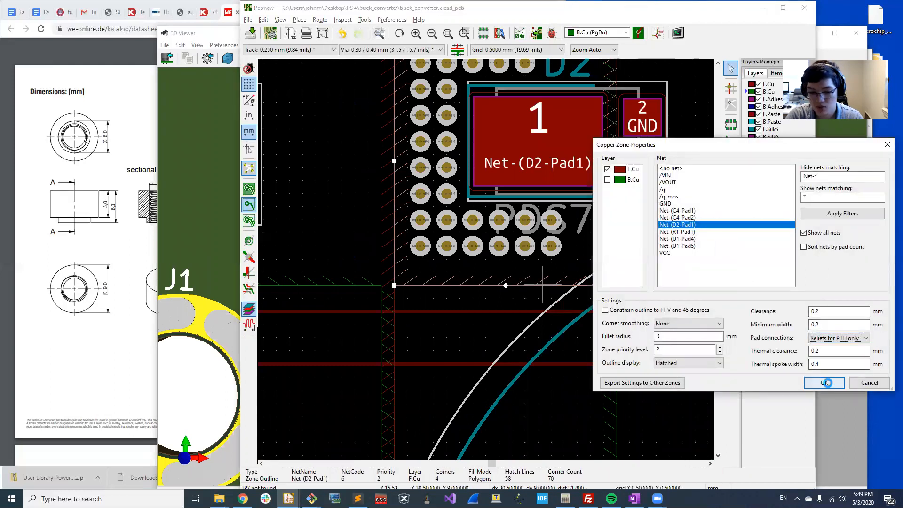
{"action": "left_click", "coordinate": [825, 384]}
Inspect the D2 pad connections and the rest of the board's copper in the 3D Viewer
{"action": "scroll", "coordinate": [708, 334], "scroll_direction": "down", "scroll_amount": 1}
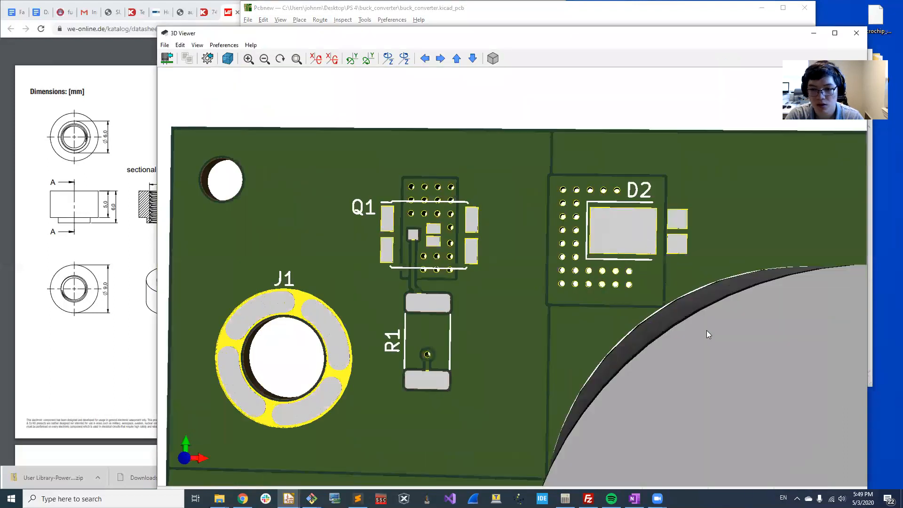
{"action": "scroll", "coordinate": [445, 316], "scroll_direction": "down", "scroll_amount": 4}
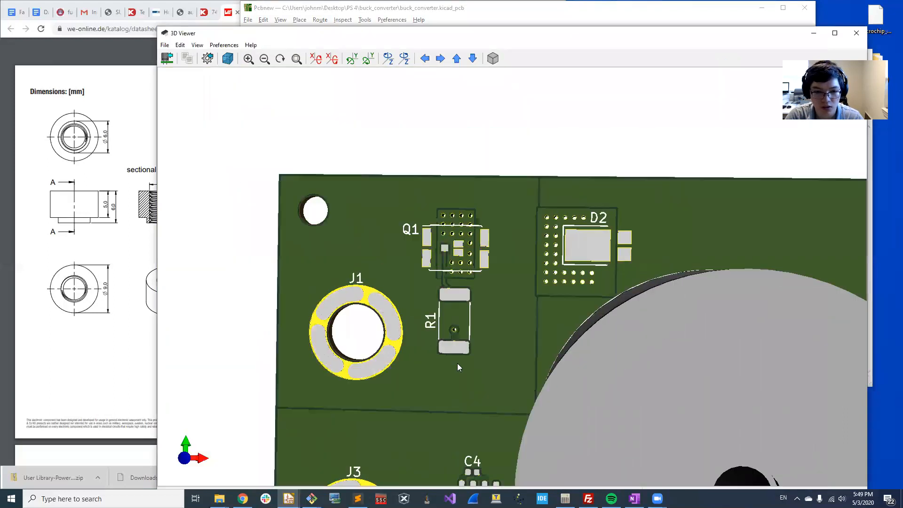
{"action": "middle_click_drag", "start_coordinate": [458, 363], "coordinate": [446, 217]}
{"action": "scroll", "coordinate": [471, 239], "scroll_direction": "down", "scroll_amount": 3}
{"action": "left_click_drag", "start_coordinate": [544, 286], "coordinate": [490, 197]}
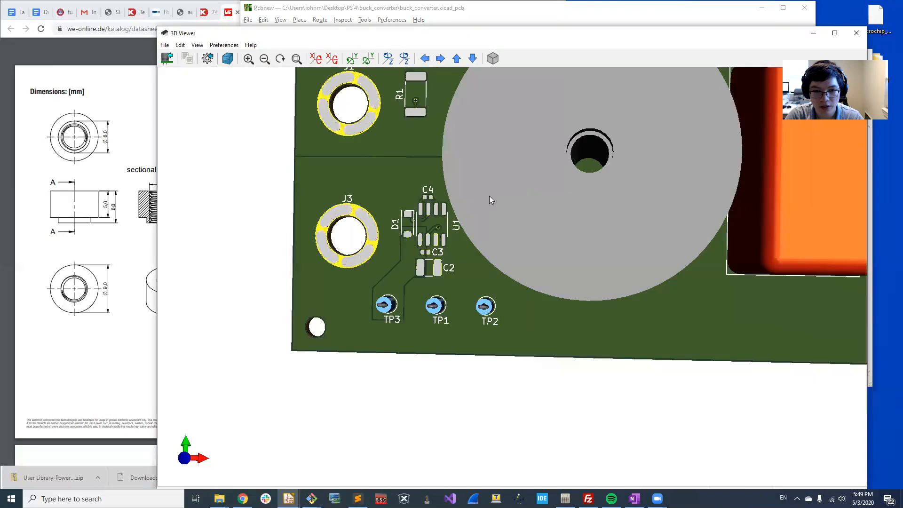
{"action": "middle_click_drag", "start_coordinate": [412, 310], "coordinate": [495, 315]}
{"action": "scroll", "coordinate": [592, 284], "scroll_direction": "down", "scroll_amount": 6}
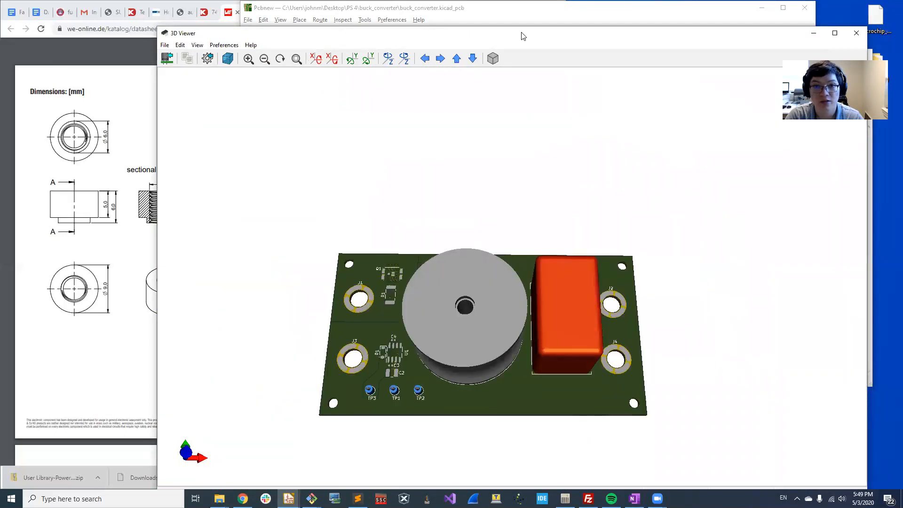
Start a copper zone on F.Cu for net /VOUT, with its first corner at X 55.0, Y 18.0 mm near L1's VOUT pad
{"action": "left_click", "coordinate": [540, 19]}
{"action": "scroll", "coordinate": [548, 100], "scroll_direction": "down", "scroll_amount": 6}
{"action": "left_click", "coordinate": [520, 245]}
{"action": "scroll", "coordinate": [577, 268], "scroll_direction": "up", "scroll_amount": 1}
{"action": "middle_click_drag", "start_coordinate": [486, 259], "coordinate": [368, 197]}
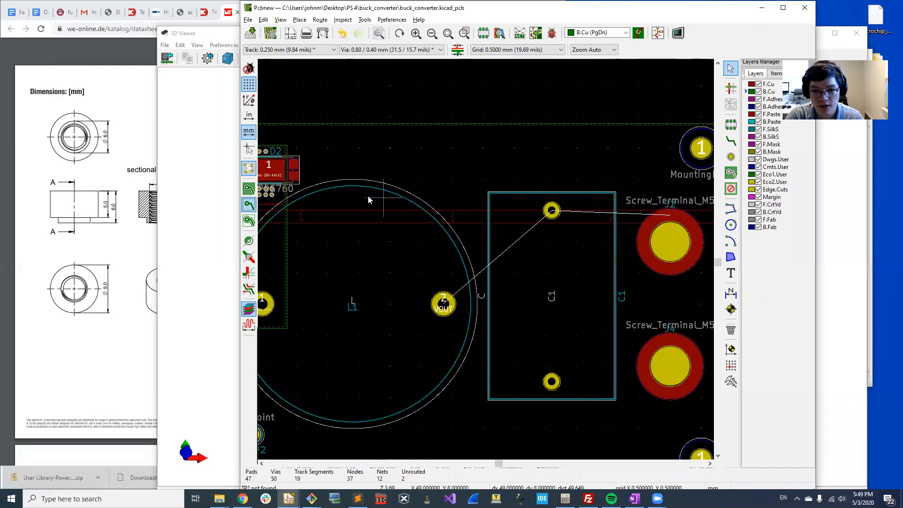
{"action": "scroll", "coordinate": [418, 230], "scroll_direction": "down", "scroll_amount": 3}
{"action": "mouse_move", "coordinate": [488, 262]}
{"action": "middle_mouse_down"}
{"action": "mouse_move", "coordinate": [529, 246]}
{"action": "mouse_move", "coordinate": [489, 261]}
{"action": "middle_mouse_up"}
{"action": "scroll", "coordinate": [489, 262], "scroll_direction": "up", "scroll_amount": 4}
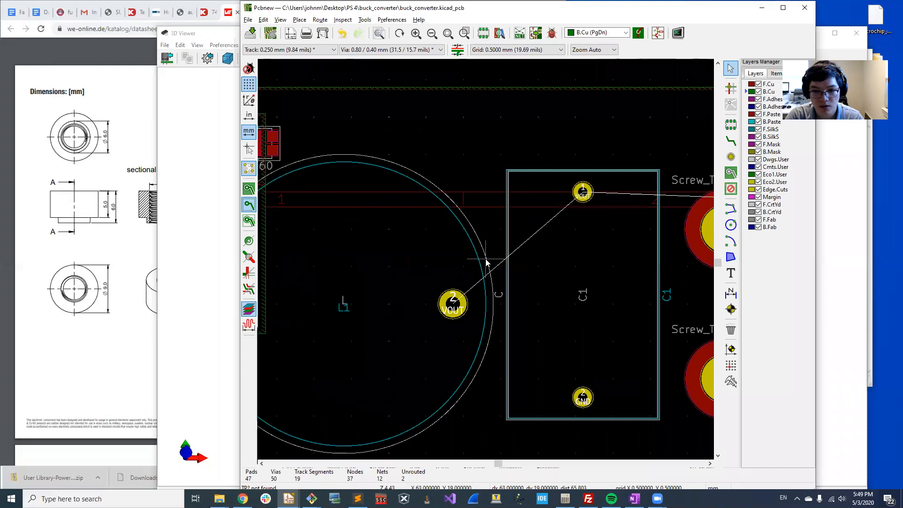
{"action": "scroll", "coordinate": [489, 261], "scroll_direction": "down", "scroll_amount": 1}
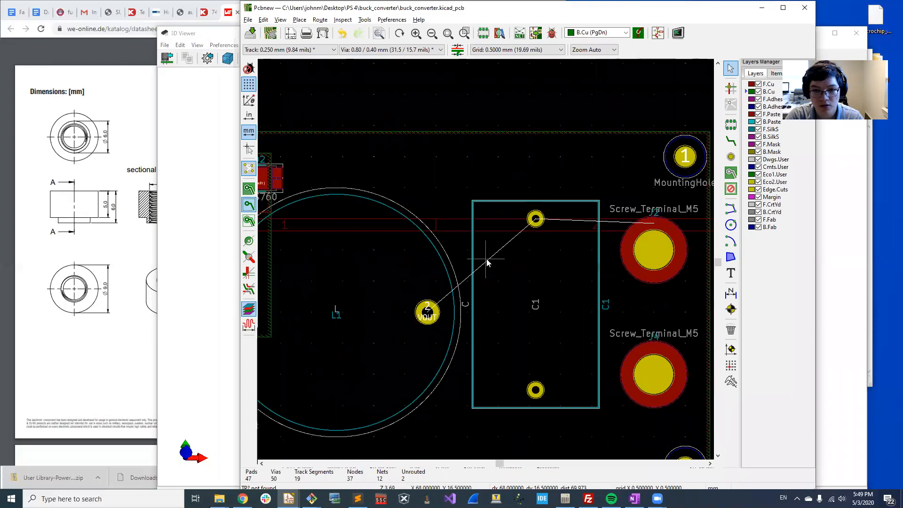
{"action": "left_click", "coordinate": [730, 173]}
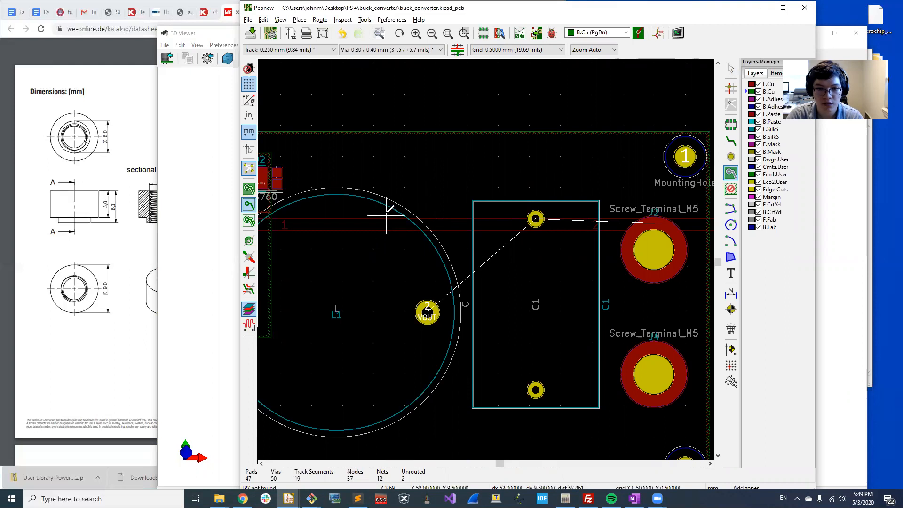
{"action": "left_click", "coordinate": [404, 268]}
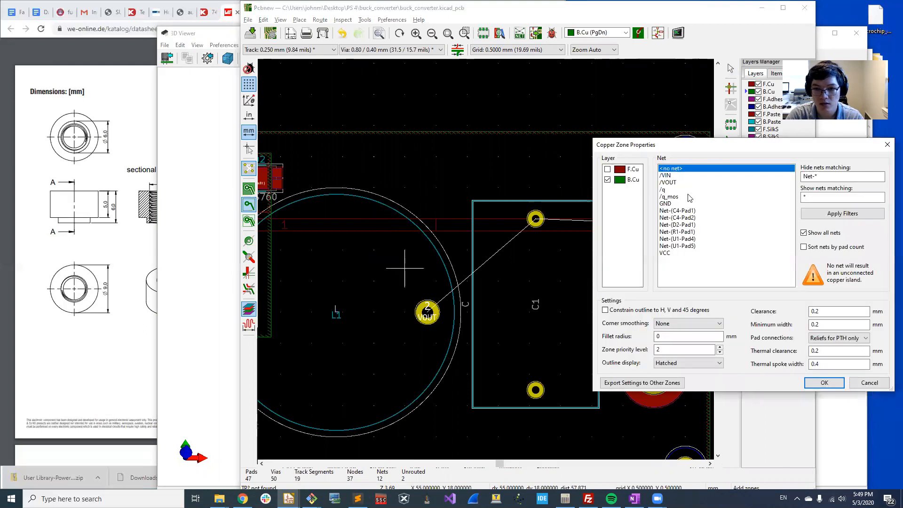
{"action": "left_click", "coordinate": [610, 172]}
{"action": "left_click", "coordinate": [665, 182]}
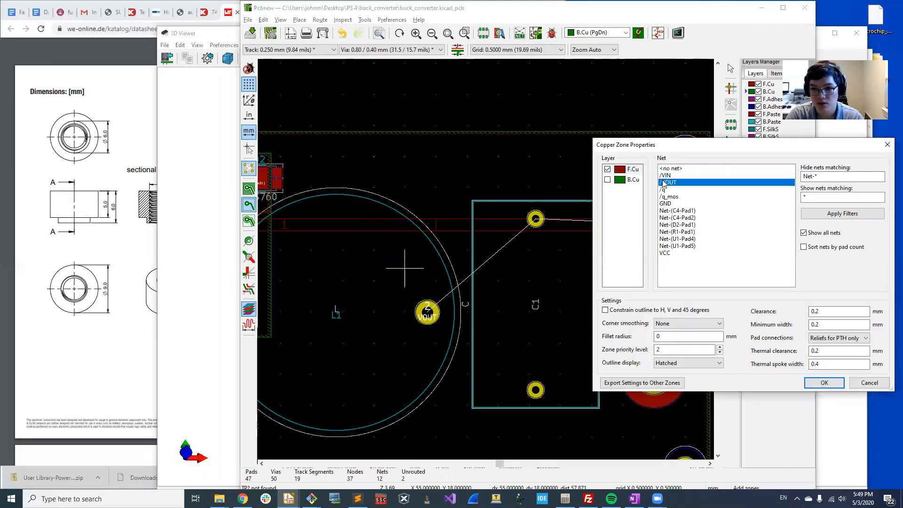
{"action": "left_click", "coordinate": [824, 382]}
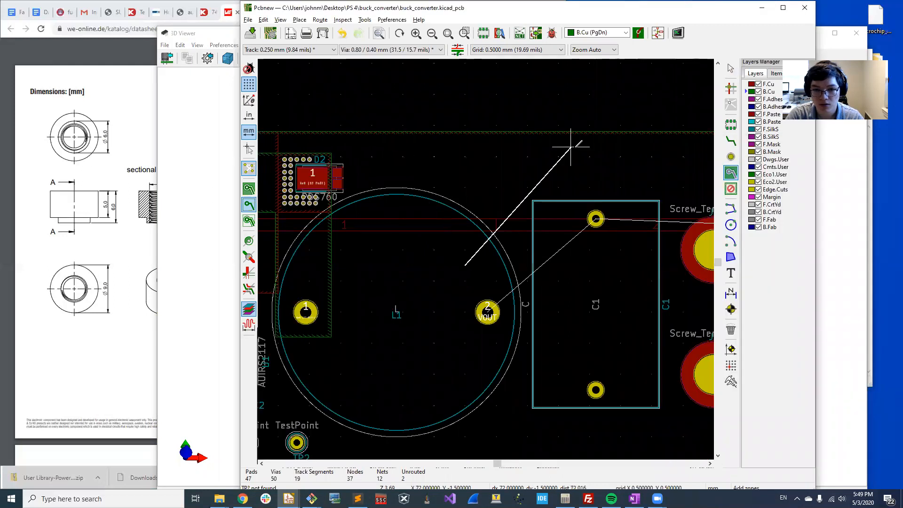
Draw the /VOUT zone outline with seven corners, enclosing L1 pad 2, C1's VOUT pad and screw terminal J2
{"action": "left_click", "coordinate": [562, 185]}
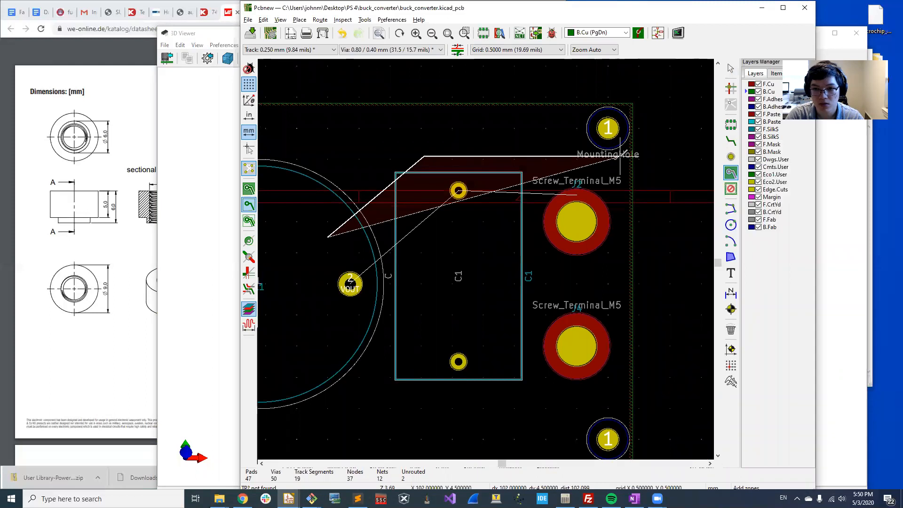
{"action": "left_click", "coordinate": [620, 155]}
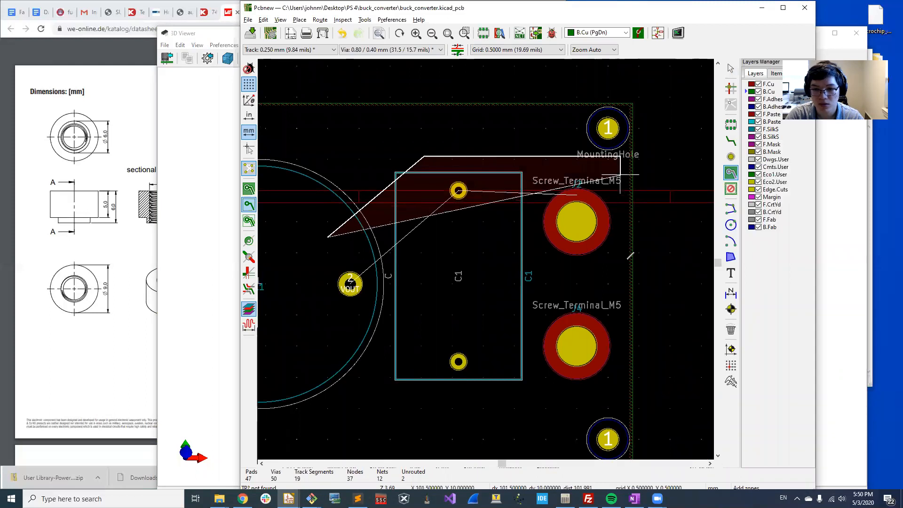
{"action": "left_click", "coordinate": [621, 286]}
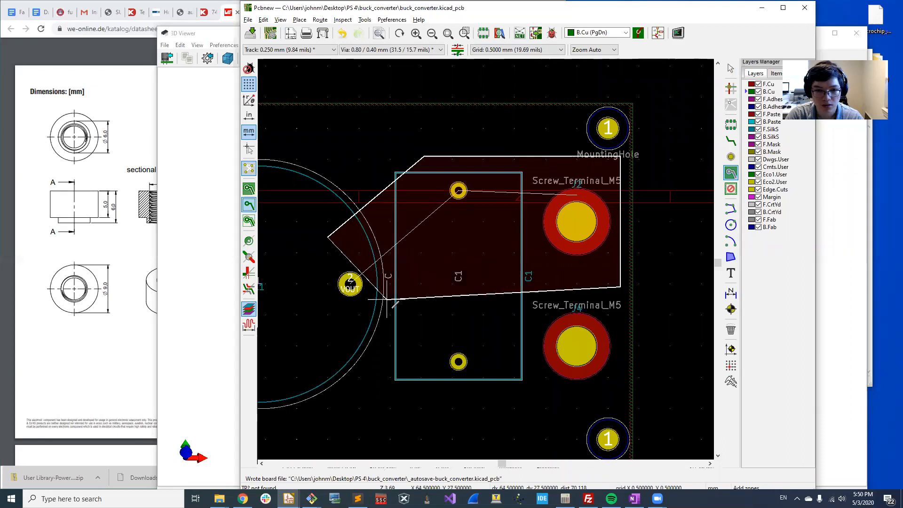
{"action": "left_click", "coordinate": [465, 286]}
{"action": "left_click", "coordinate": [384, 355]}
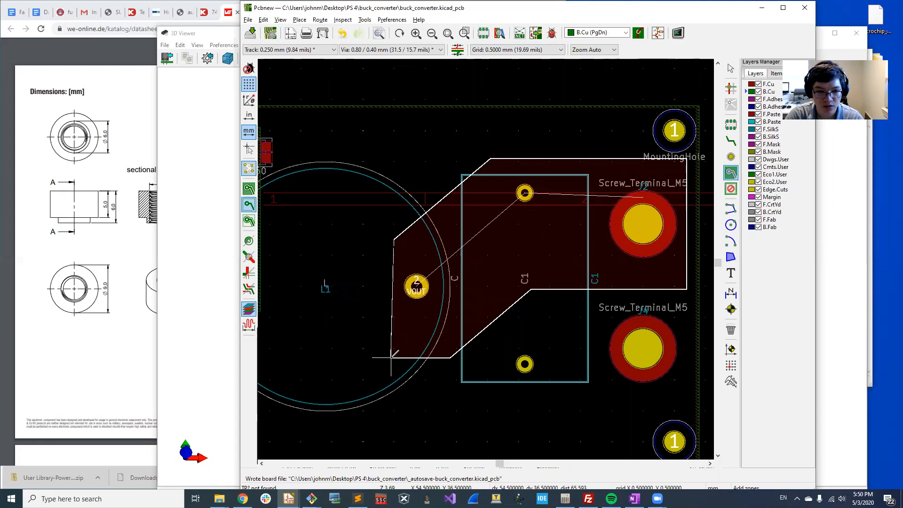
{"action": "left_click", "coordinate": [393, 358]}
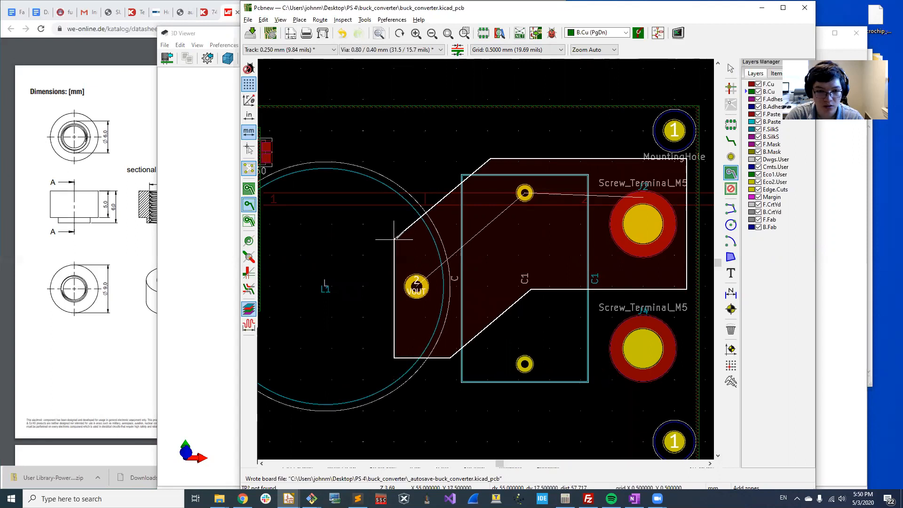
{"action": "left_click", "coordinate": [394, 240]}
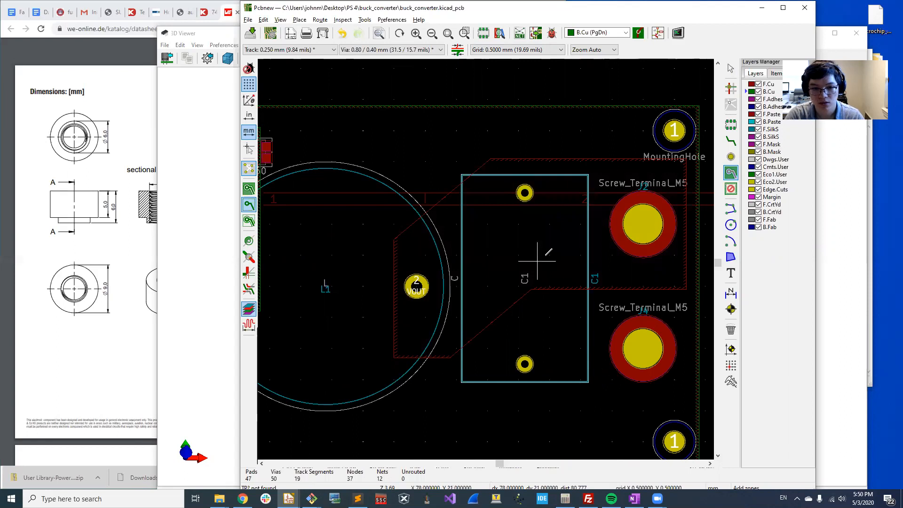
{"action": "key", "text": "Escape"}
Move the /VOUT zone's two corners under L1 farther toward the inductor's centre, to about X 52.0 mm
{"action": "left_click", "coordinate": [403, 242]}
{"action": "left_click_drag", "start_coordinate": [403, 237], "coordinate": [383, 251]}
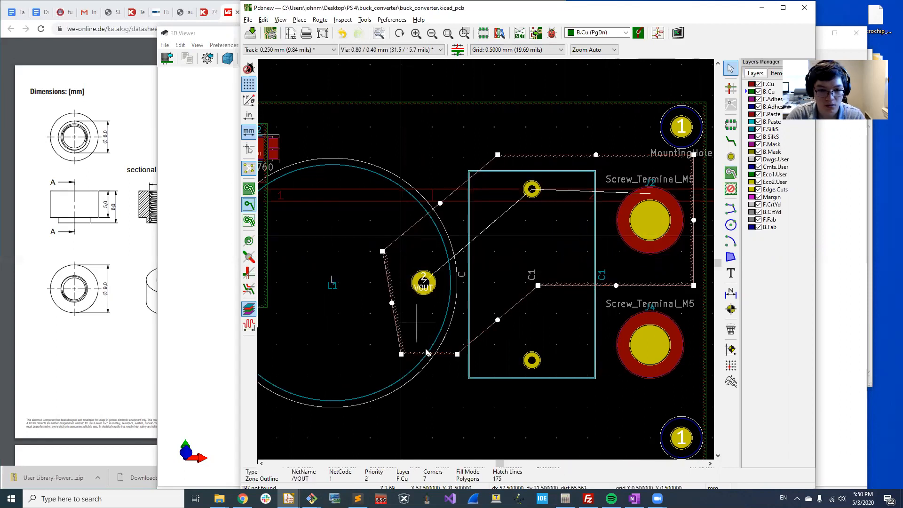
{"action": "left_click_drag", "start_coordinate": [401, 354], "coordinate": [381, 355]}
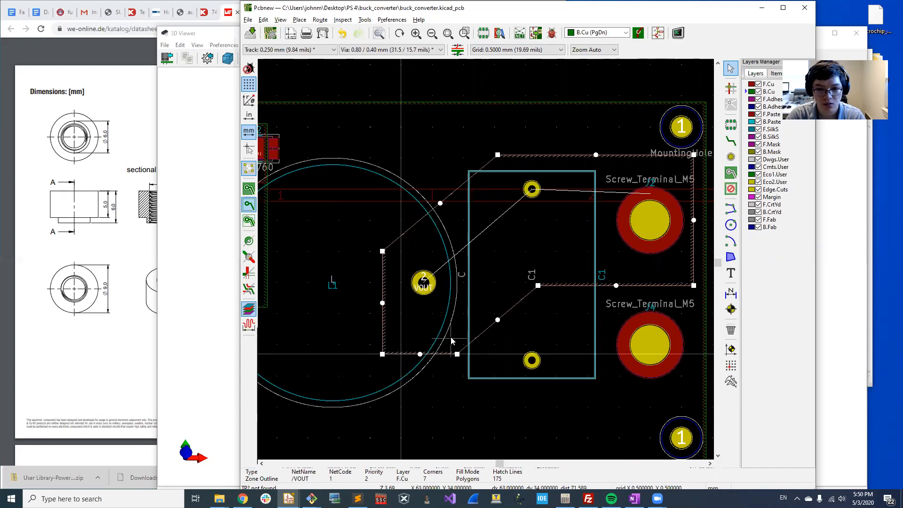
Refill all zones and inspect the whole board in the 3D Viewer, finishing in the top view
{"action": "scroll", "coordinate": [450, 339], "scroll_direction": "down", "scroll_amount": 1}
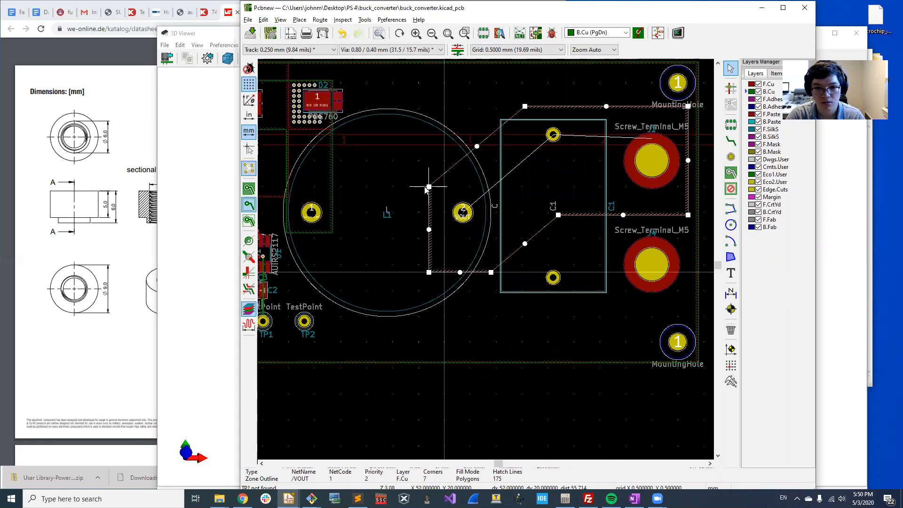
{"action": "key", "text": "b"}
{"action": "left_click", "coordinate": [513, 421]}
{"action": "key", "text": "b"}
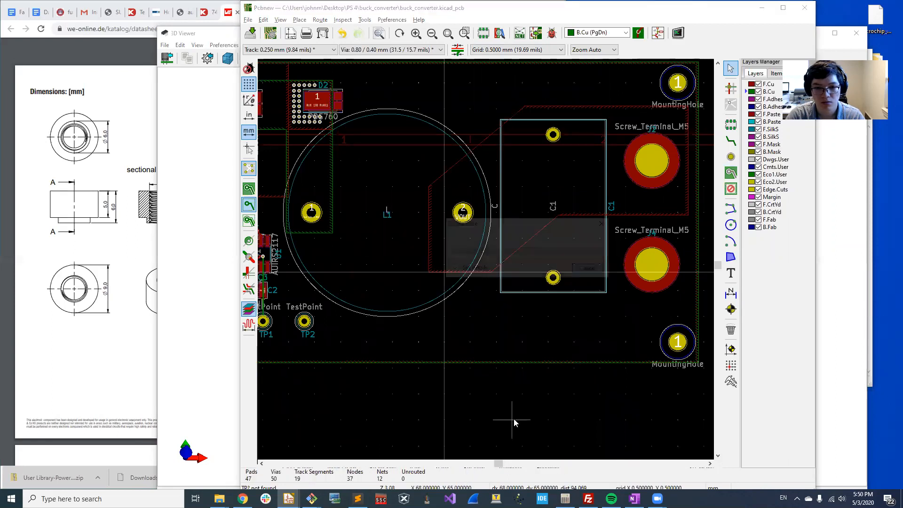
{"action": "key", "text": "alt+3"}
{"action": "mouse_move", "coordinate": [531, 379]}
{"action": "left_mouse_down"}
{"action": "mouse_move", "coordinate": [517, 418]}
{"action": "mouse_move", "coordinate": [493, 417]}
{"action": "mouse_move", "coordinate": [460, 376]}
{"action": "mouse_move", "coordinate": [468, 315]}
{"action": "mouse_move", "coordinate": [511, 285]}
{"action": "mouse_move", "coordinate": [536, 366]}
{"action": "left_mouse_up"}
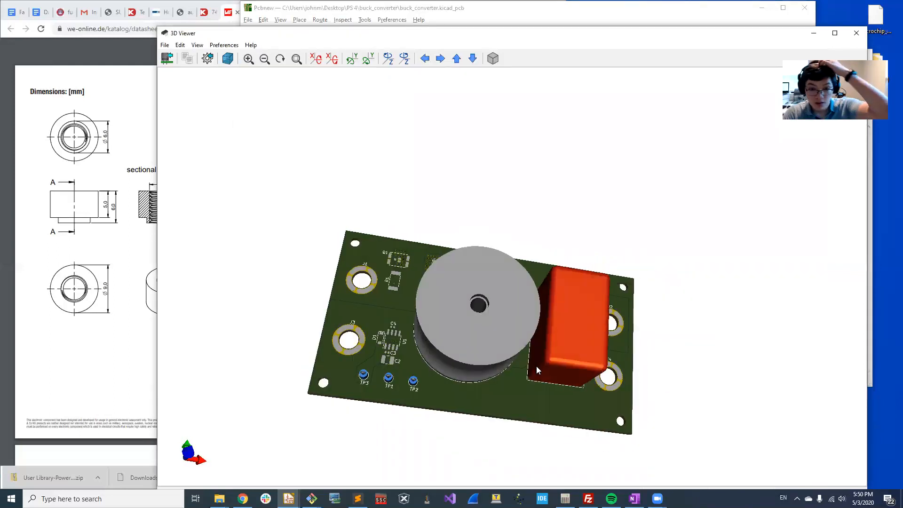
{"action": "left_click_drag", "start_coordinate": [511, 396], "coordinate": [519, 428]}
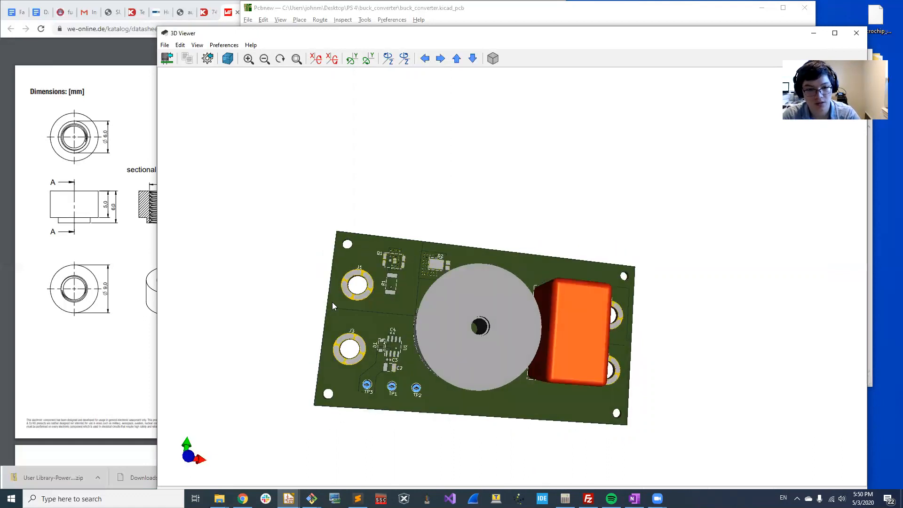
{"action": "scroll", "coordinate": [332, 302], "scroll_direction": "up", "scroll_amount": 3}
{"action": "scroll", "coordinate": [346, 320], "scroll_direction": "down", "scroll_amount": 2}
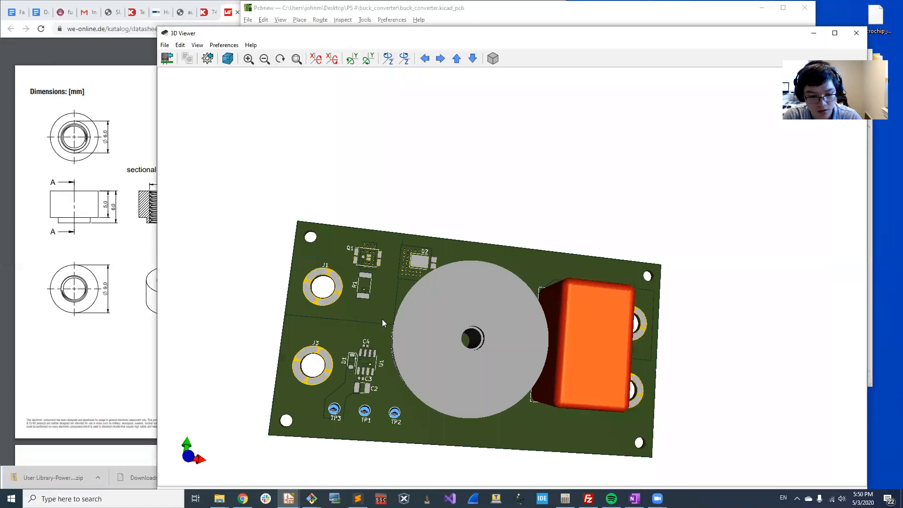
{"action": "key", "text": "z"}
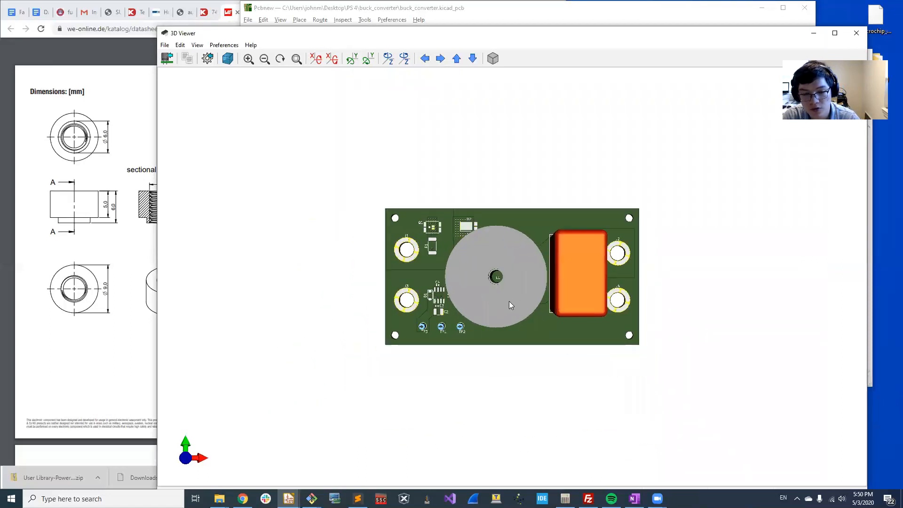
Turn on the display of 3D SMD models in the 3D view's display options
{"action": "left_click", "coordinate": [207, 58]}
{"action": "left_click", "coordinate": [414, 319]}
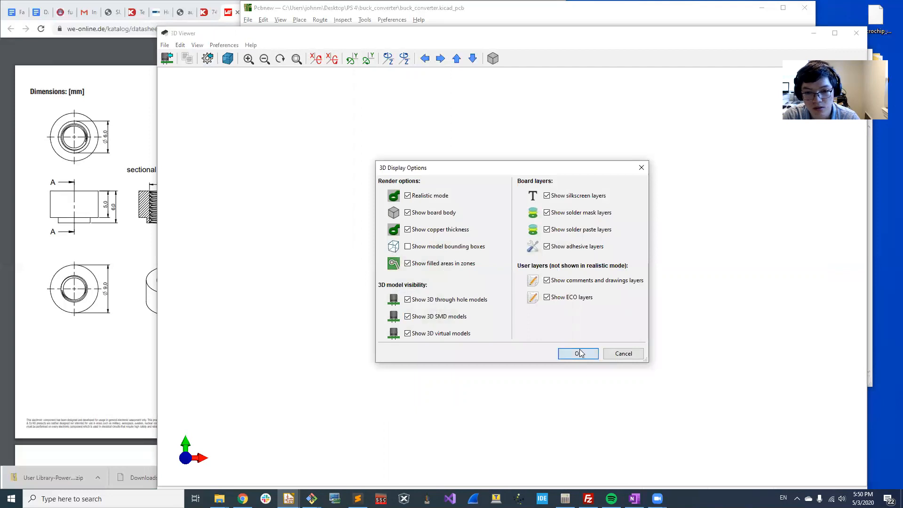
{"action": "left_click", "coordinate": [578, 353]}
{"action": "scroll", "coordinate": [535, 245], "scroll_direction": "up", "scroll_amount": 3}
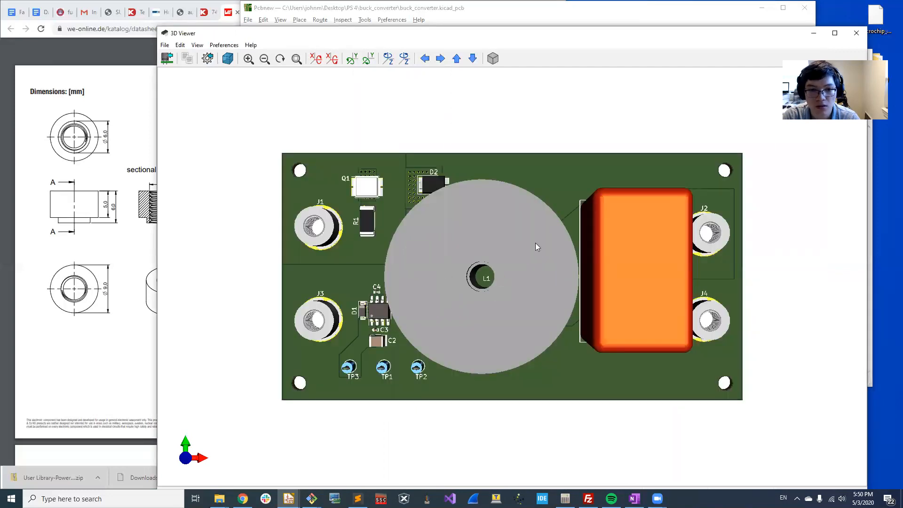
Examine the populated board in 3D from the bottom, top and side, checking component placement, vias and through-hole pins
{"action": "key", "text": "shift+z"}
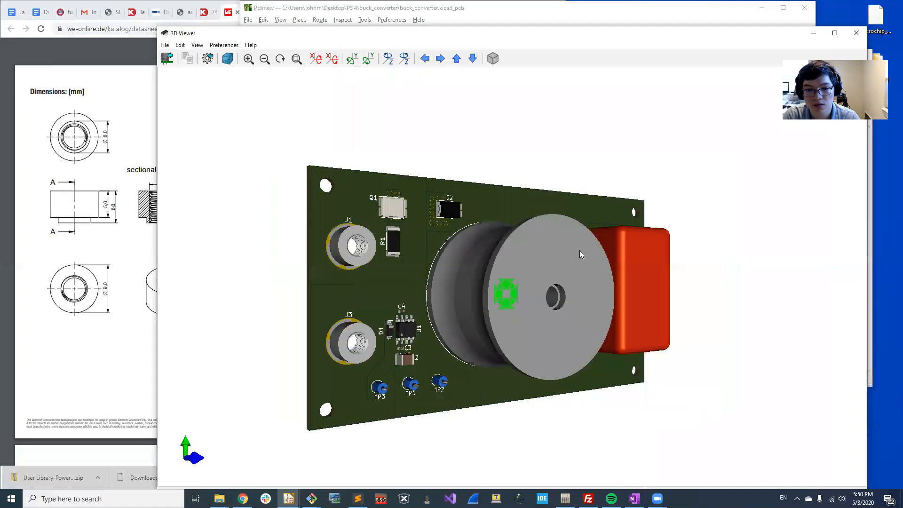
{"action": "scroll", "coordinate": [551, 267], "scroll_direction": "up", "scroll_amount": 5}
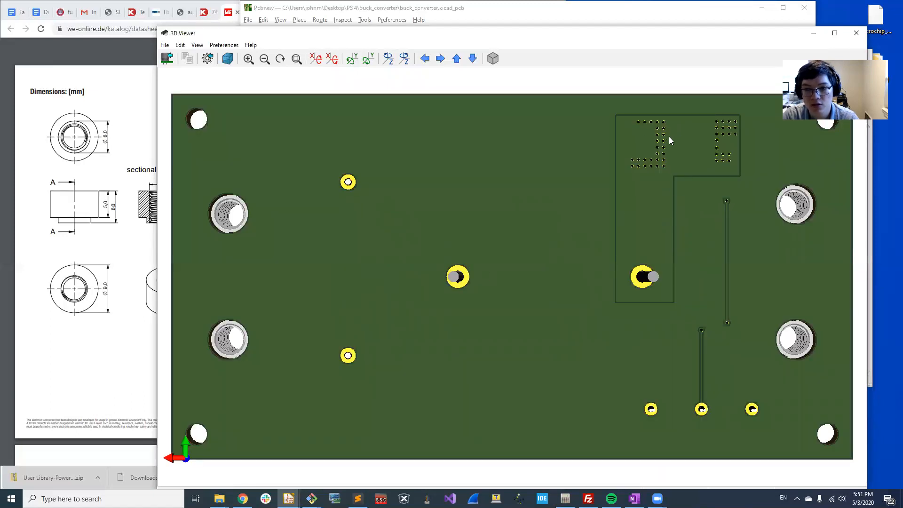
{"action": "key", "text": "z"}
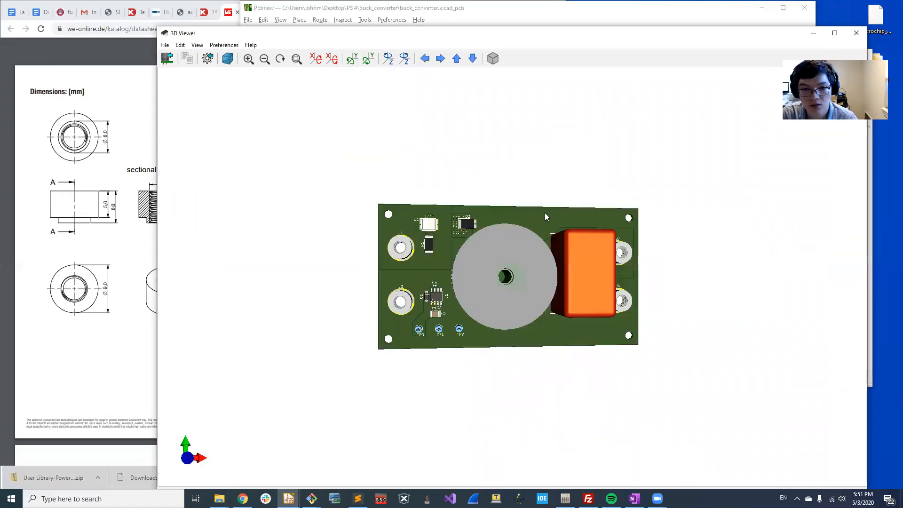
{"action": "scroll", "coordinate": [443, 242], "scroll_direction": "up", "scroll_amount": 3}
{"action": "middle_click_drag", "start_coordinate": [443, 242], "coordinate": [473, 244]}
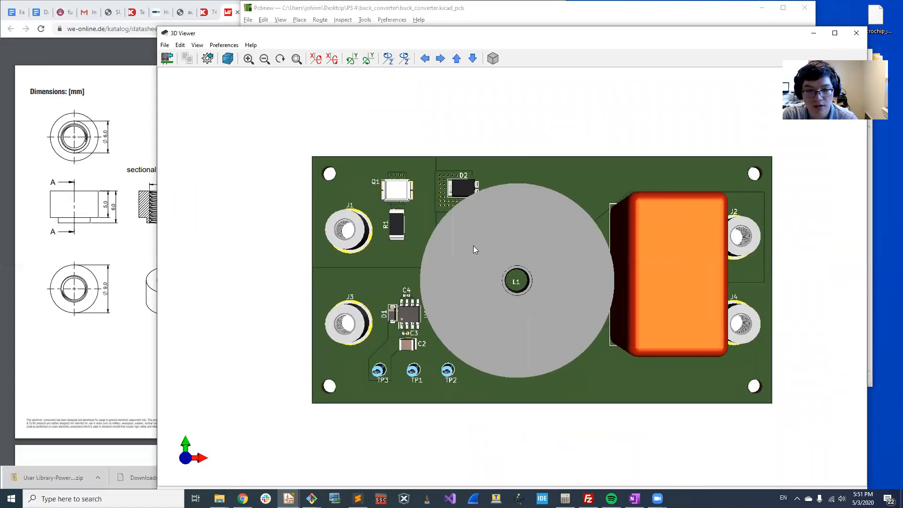
{"action": "scroll", "coordinate": [480, 264], "scroll_direction": "down", "scroll_amount": 1}
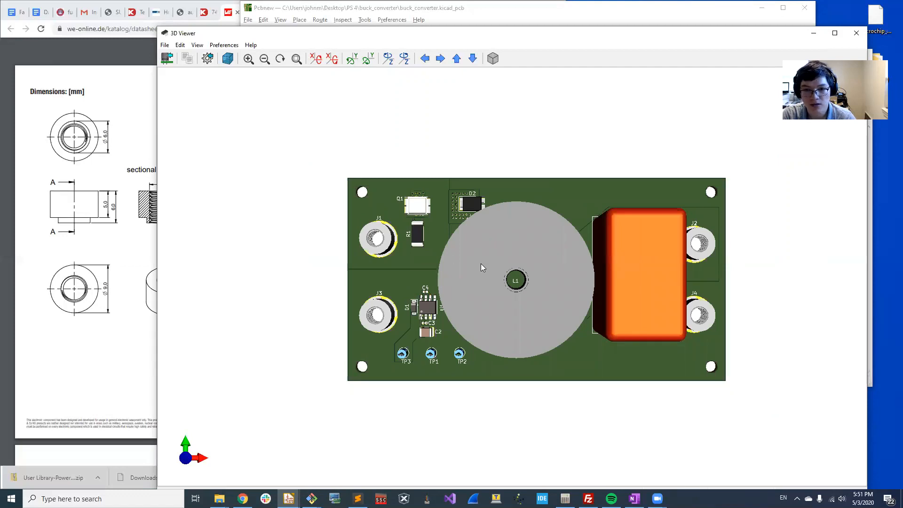
{"action": "key", "text": "shift+z"}
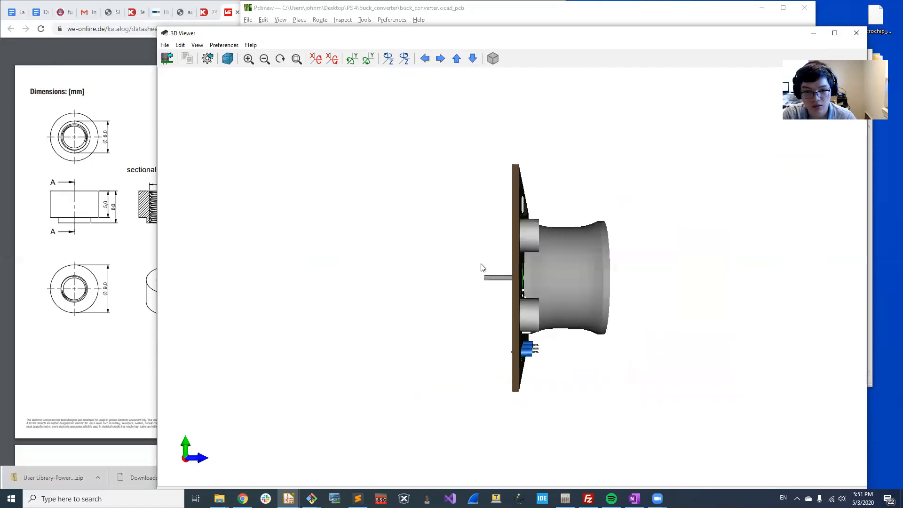
Return to the board layout in Pcbnew, run the design rule check and list the unconnected items
{"action": "left_click", "coordinate": [424, 21]}
{"action": "scroll", "coordinate": [442, 261], "scroll_direction": "down", "scroll_amount": 4}
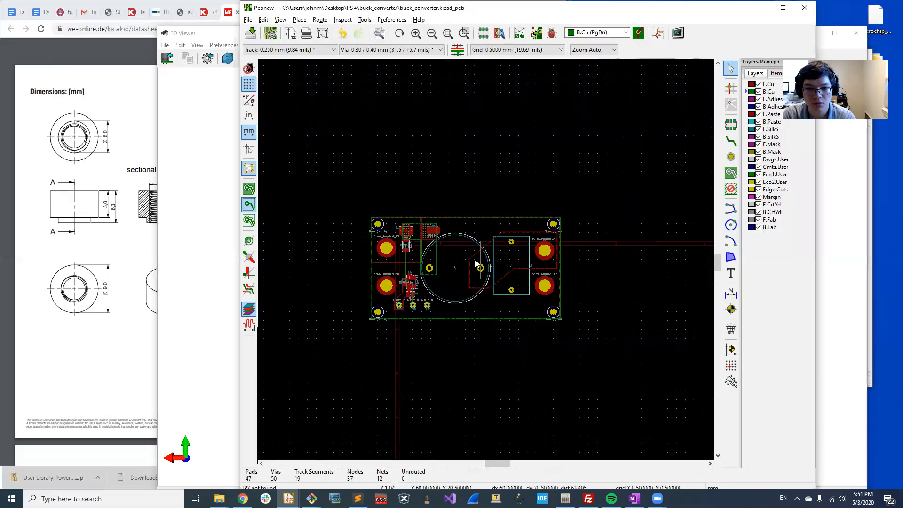
{"action": "scroll", "coordinate": [443, 263], "scroll_direction": "up", "scroll_amount": 3}
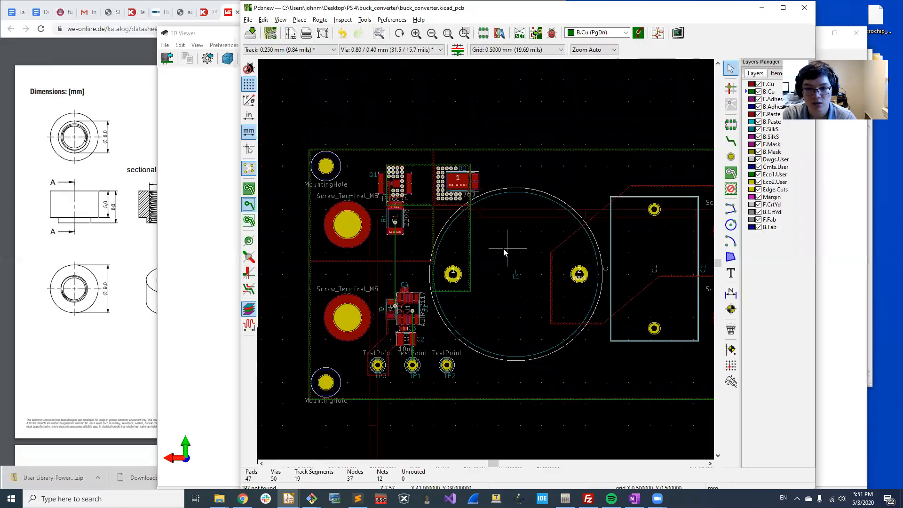
{"action": "middle_click_drag", "start_coordinate": [510, 234], "coordinate": [443, 238]}
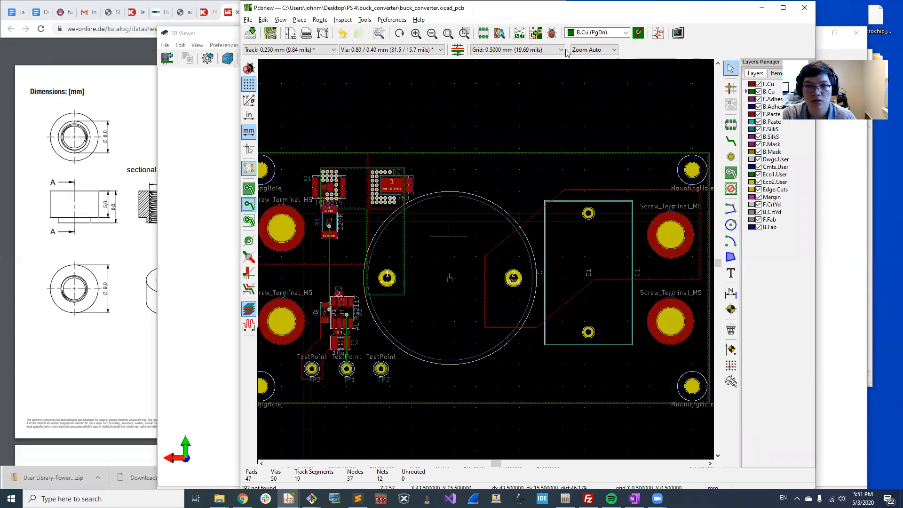
{"action": "left_click", "coordinate": [551, 32]}
{"action": "left_click", "coordinate": [553, 372]}
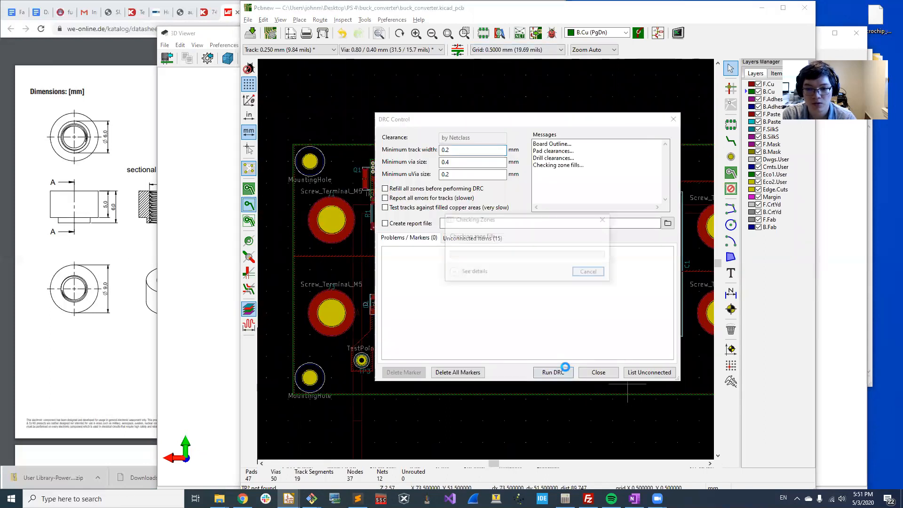
{"action": "left_click", "coordinate": [631, 372]}
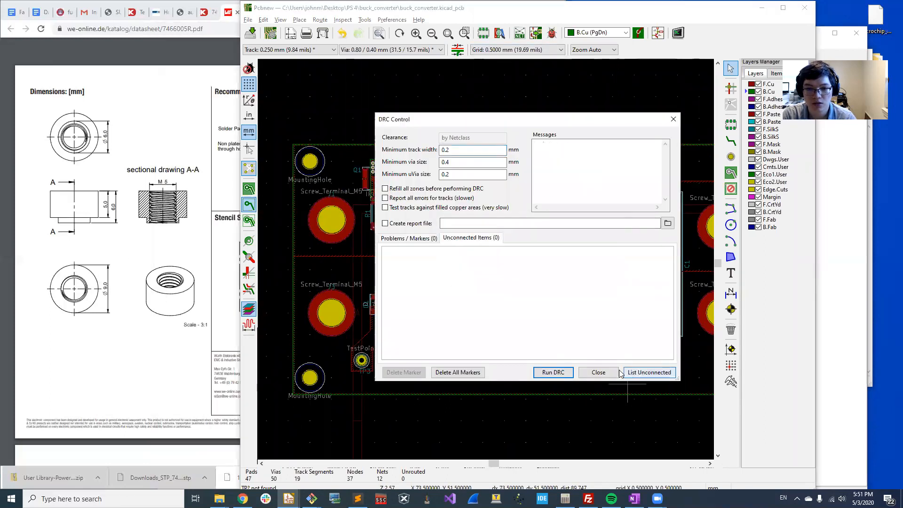
{"action": "left_click", "coordinate": [593, 372]}
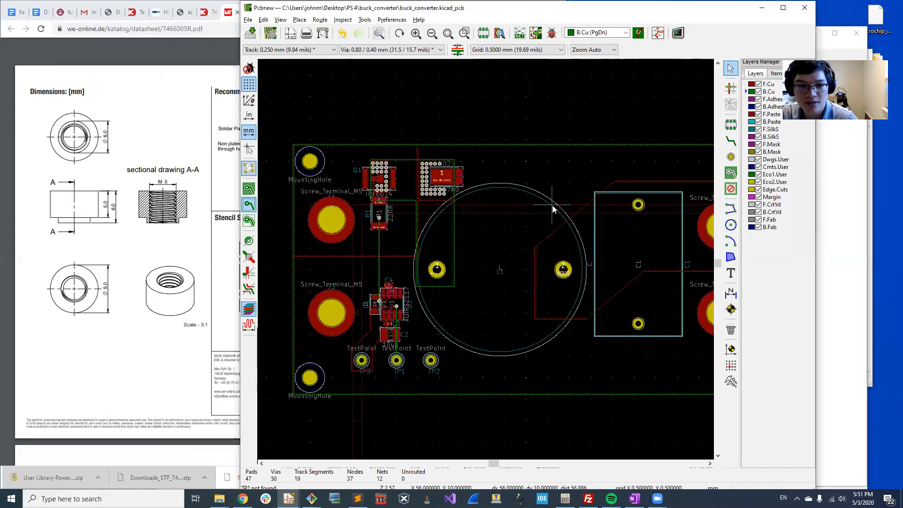
{"action": "scroll", "coordinate": [552, 205], "scroll_direction": "down", "scroll_amount": 3}
{"action": "scroll", "coordinate": [486, 258], "scroll_direction": "up", "scroll_amount": 6}
{"action": "scroll", "coordinate": [486, 302], "scroll_direction": "down", "scroll_amount": 5}
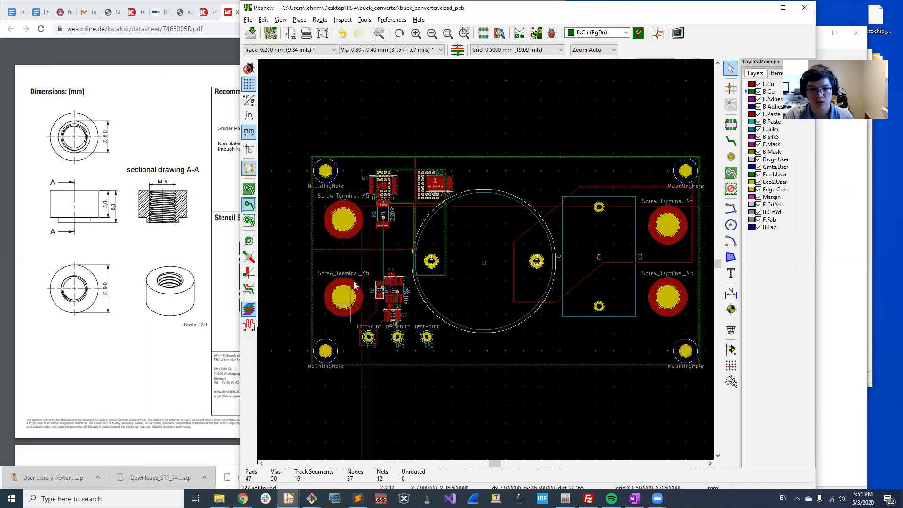
{"action": "scroll", "coordinate": [350, 277], "scroll_direction": "up", "scroll_amount": 5}
{"action": "scroll", "coordinate": [480, 256], "scroll_direction": "down", "scroll_amount": 3}
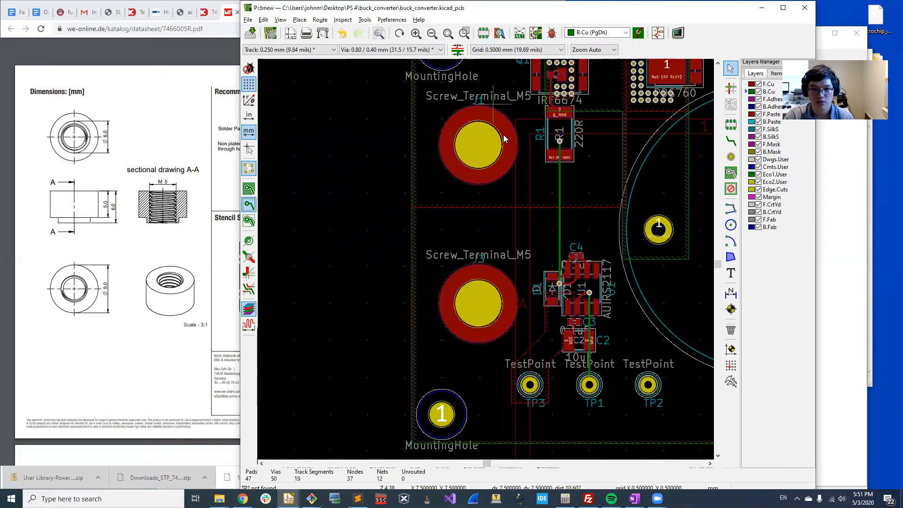
{"action": "scroll", "coordinate": [493, 235], "scroll_direction": "down", "scroll_amount": 4}
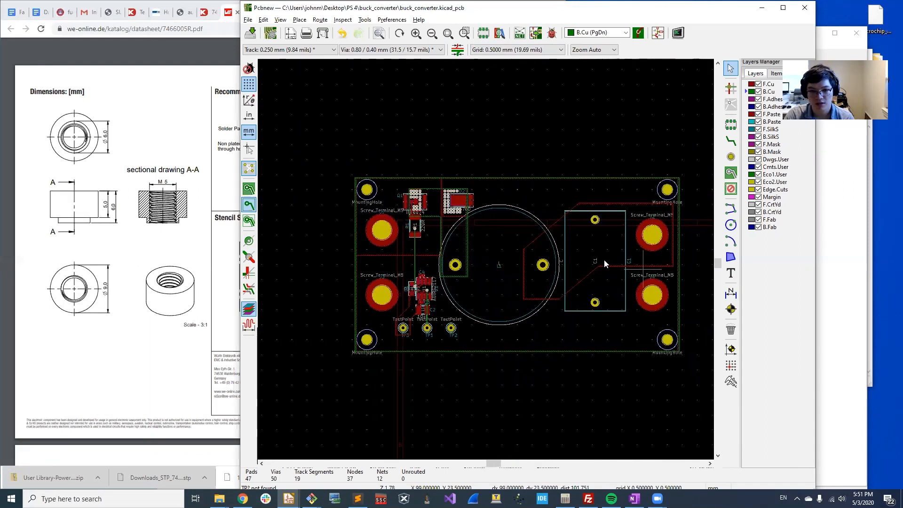